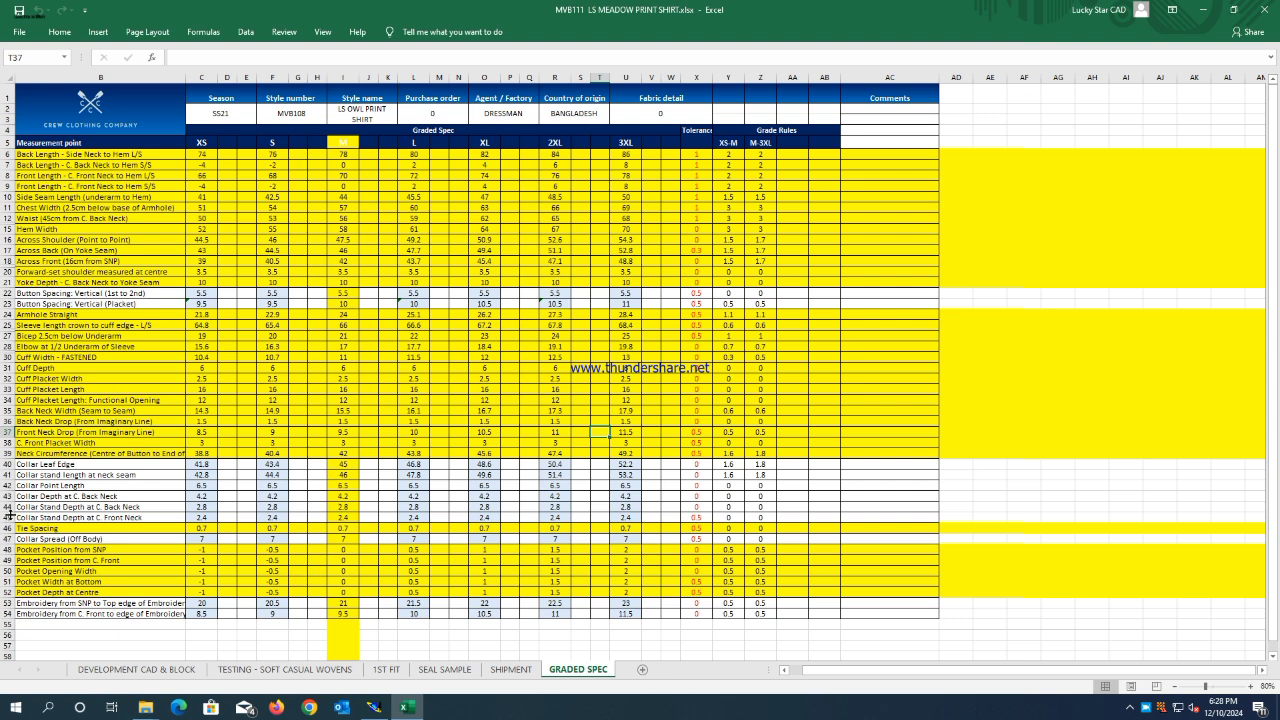
# Highlight the whole Collar Stand Depth at C. Back Neck row (row 44) in yellow.
pyautogui.click(7, 507)
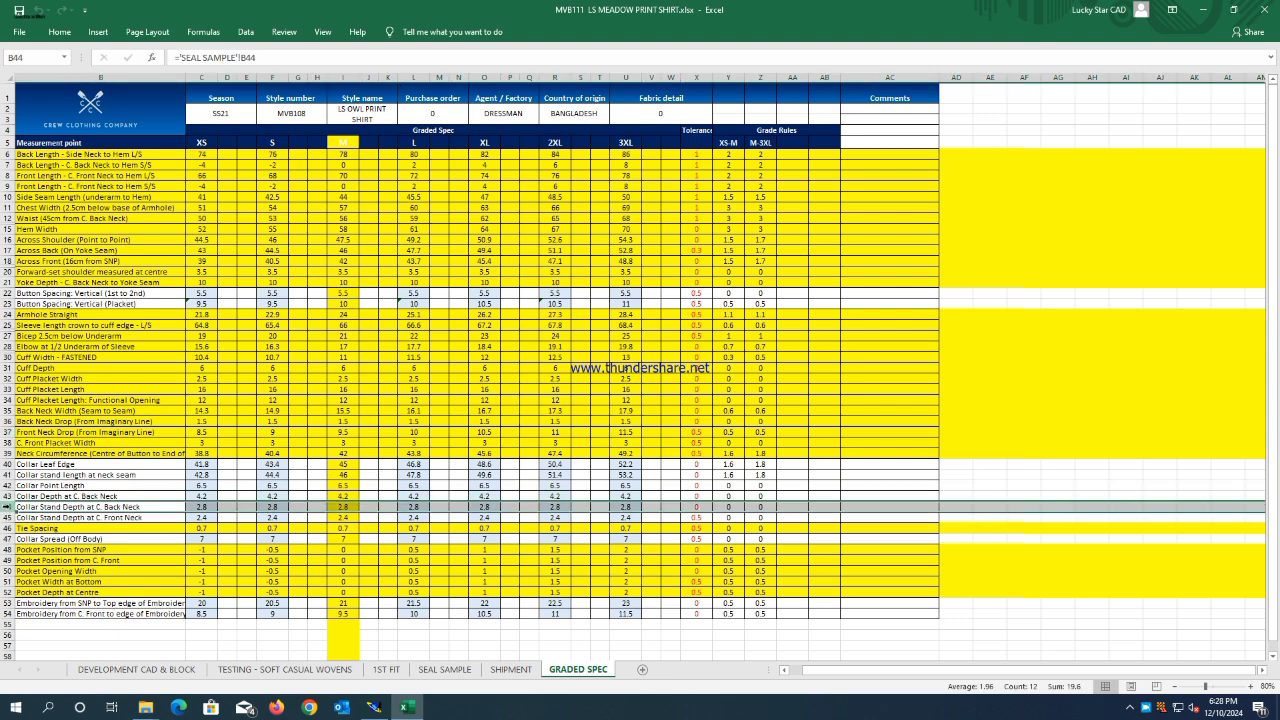
pyautogui.rightClick(7, 507)
pyautogui.click(65, 543)
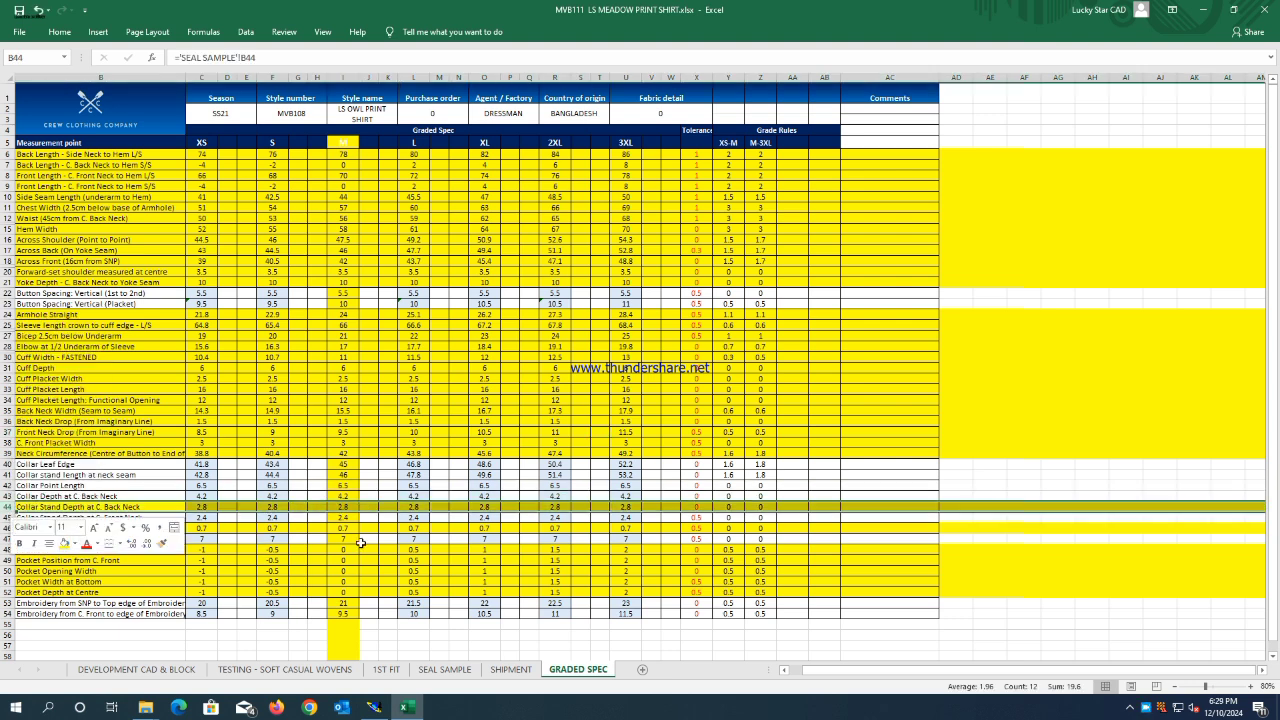
# Switch to Modaris and add a length measurement along the collar stand's vertical centre-back line.
pyautogui.click(374, 707)
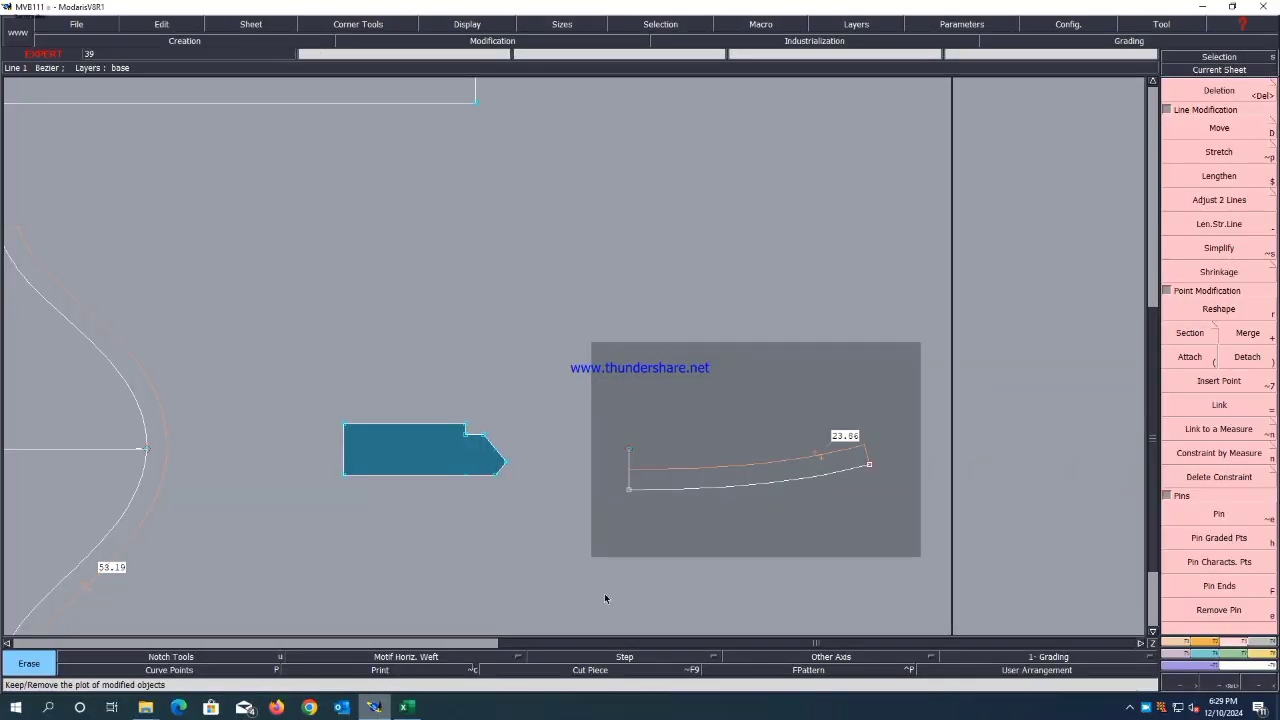
pyautogui.scroll(2, 880, 468)
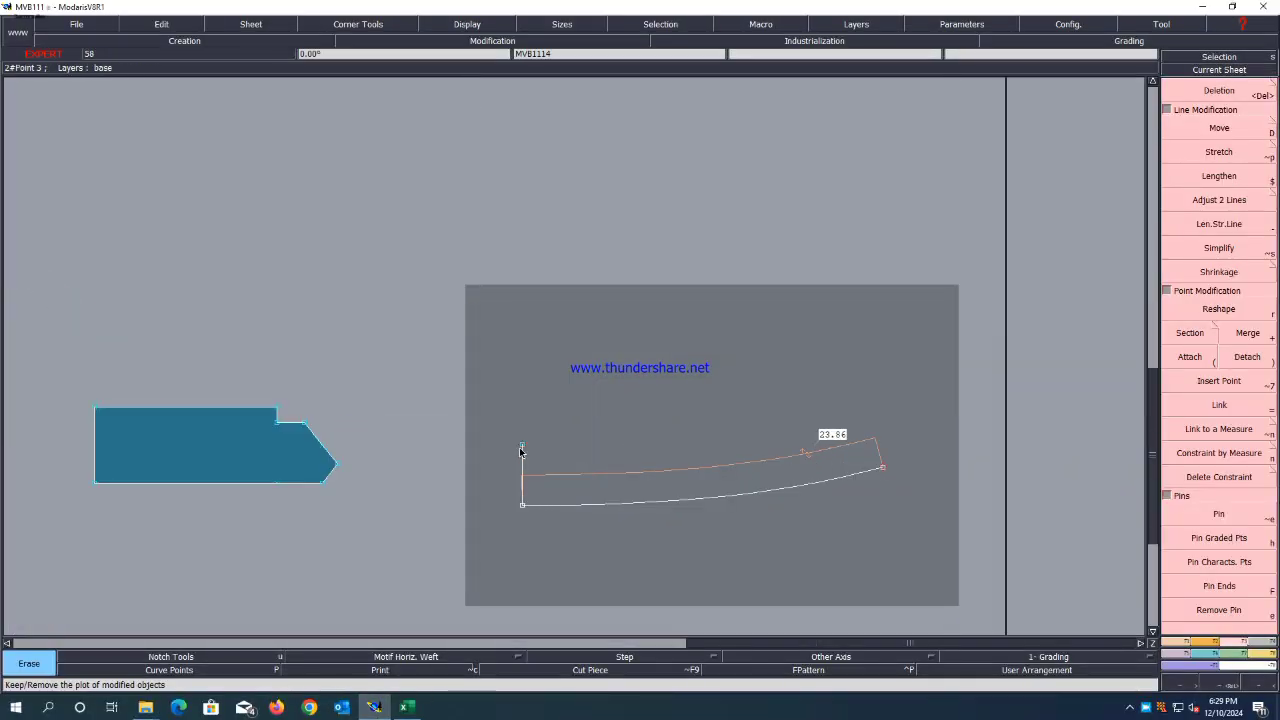
pyautogui.press('l')
pyautogui.click(521, 447)
pyautogui.click(522, 506)
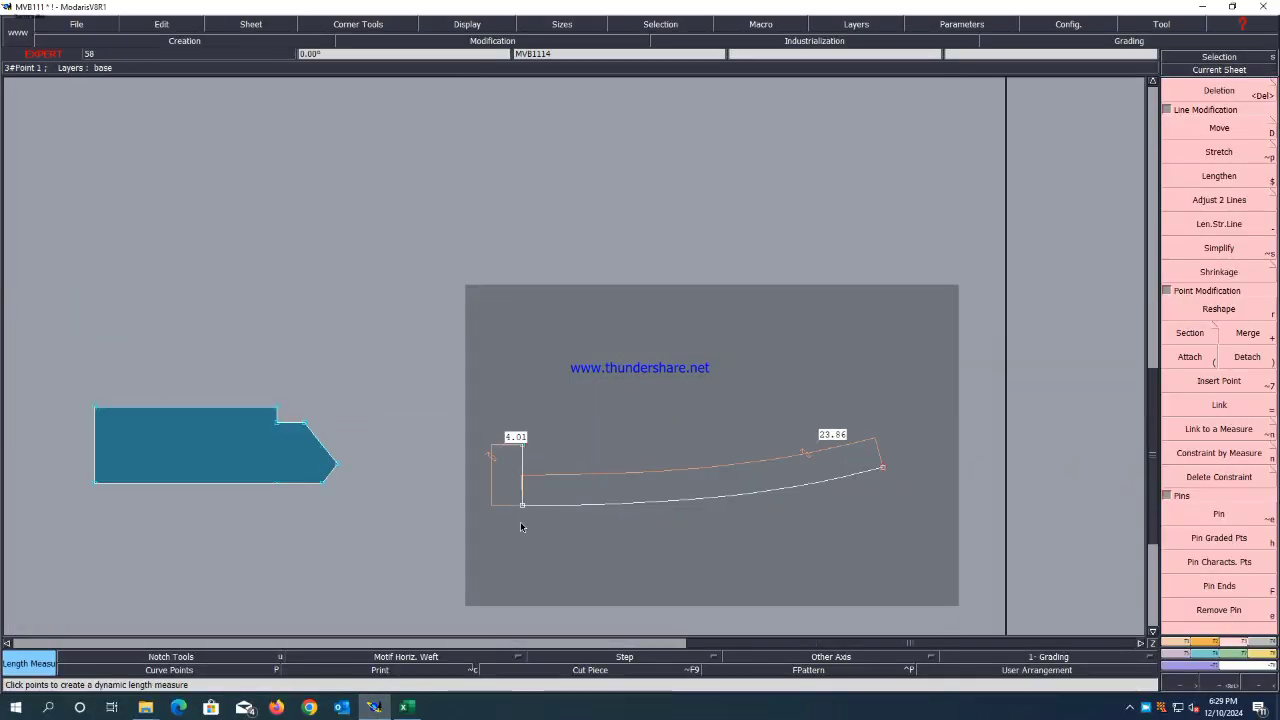
pyautogui.press('d')
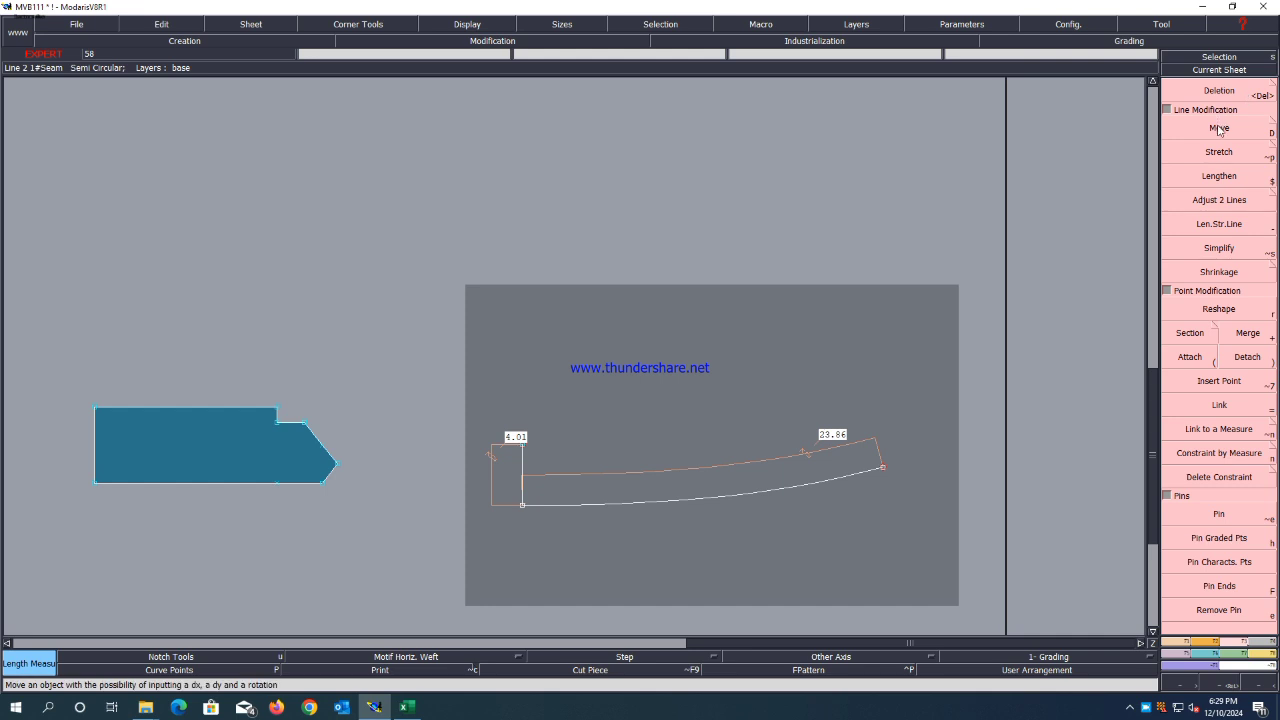
pyautogui.click(521, 447)
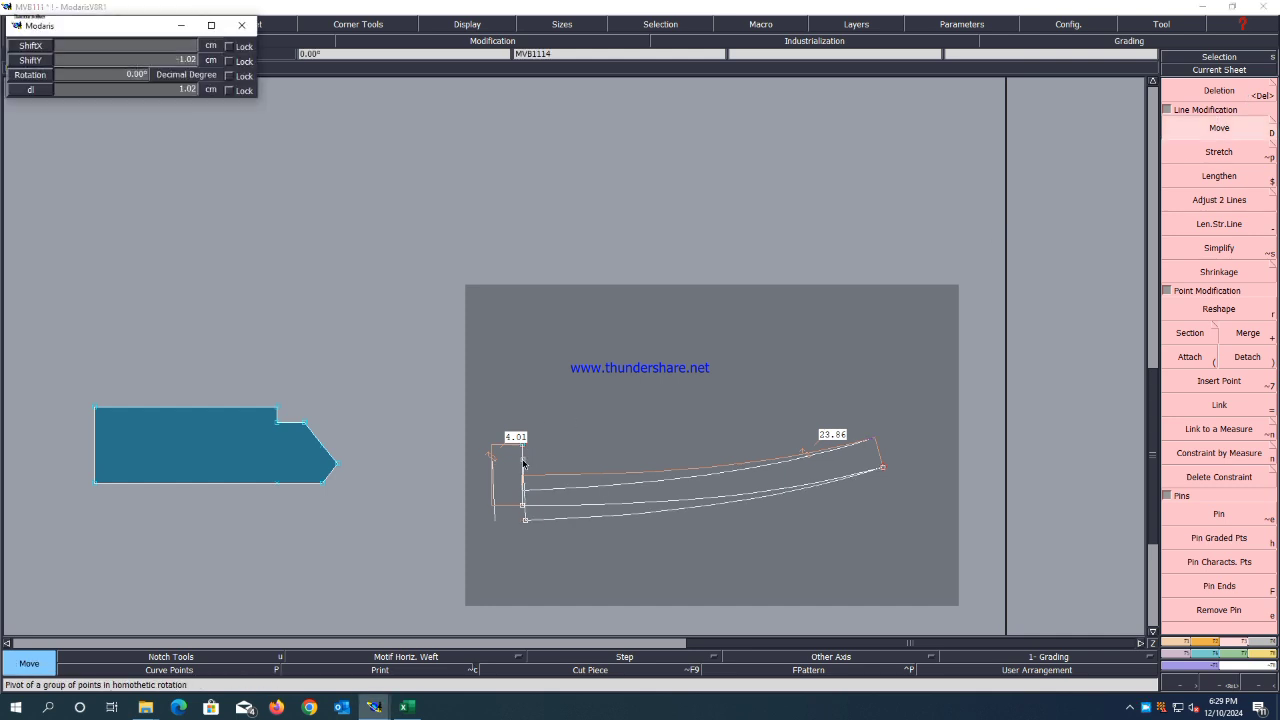
pyautogui.click(523, 463)
pyautogui.hotkey('ctrl', 'z')
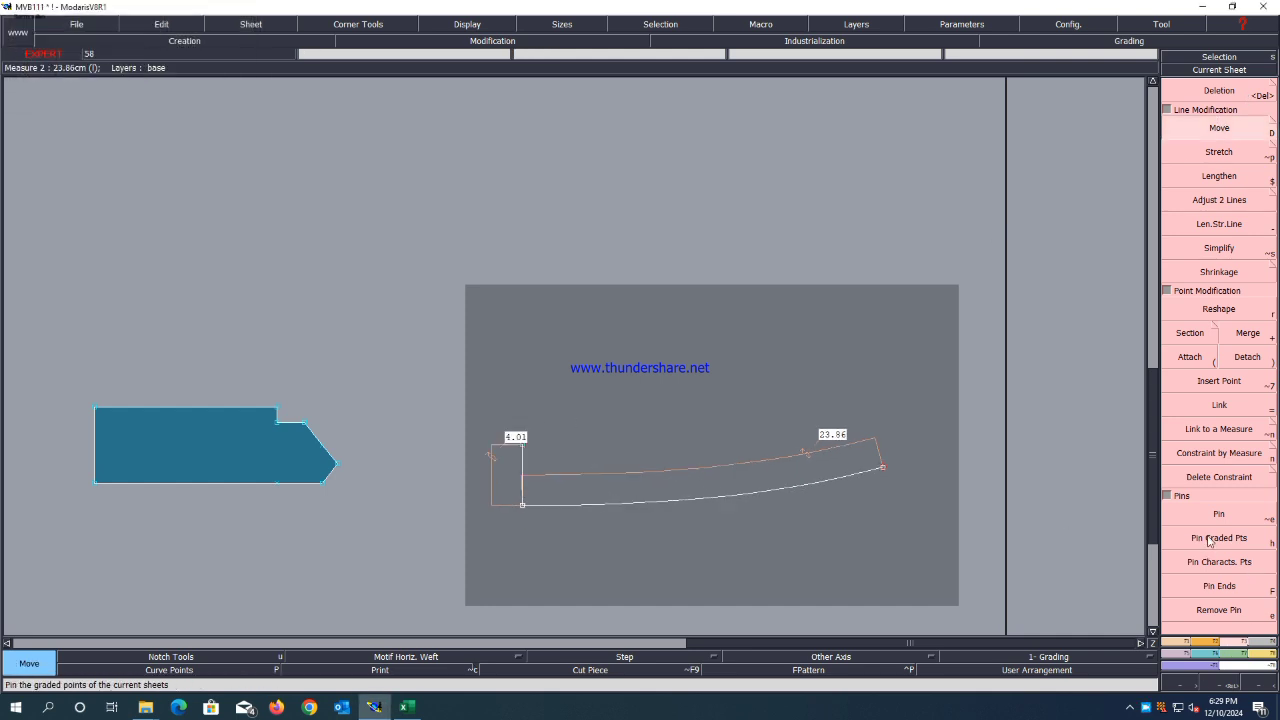
# With the lower end of the centre-back line pinned, move its upper end vertically by -1.20 cm.
pyautogui.click(522, 448)
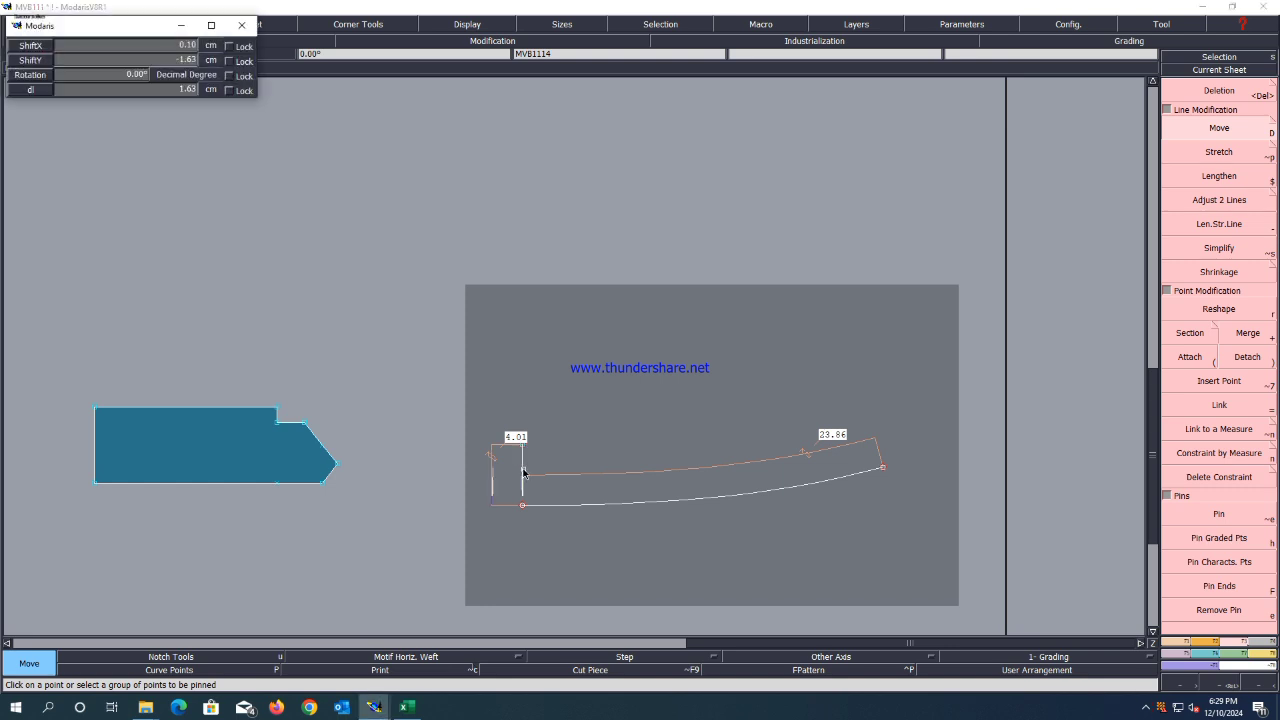
pyautogui.press('Down')
pyautogui.press('Down')
pyautogui.write('-1.20')
pyautogui.press('Return')
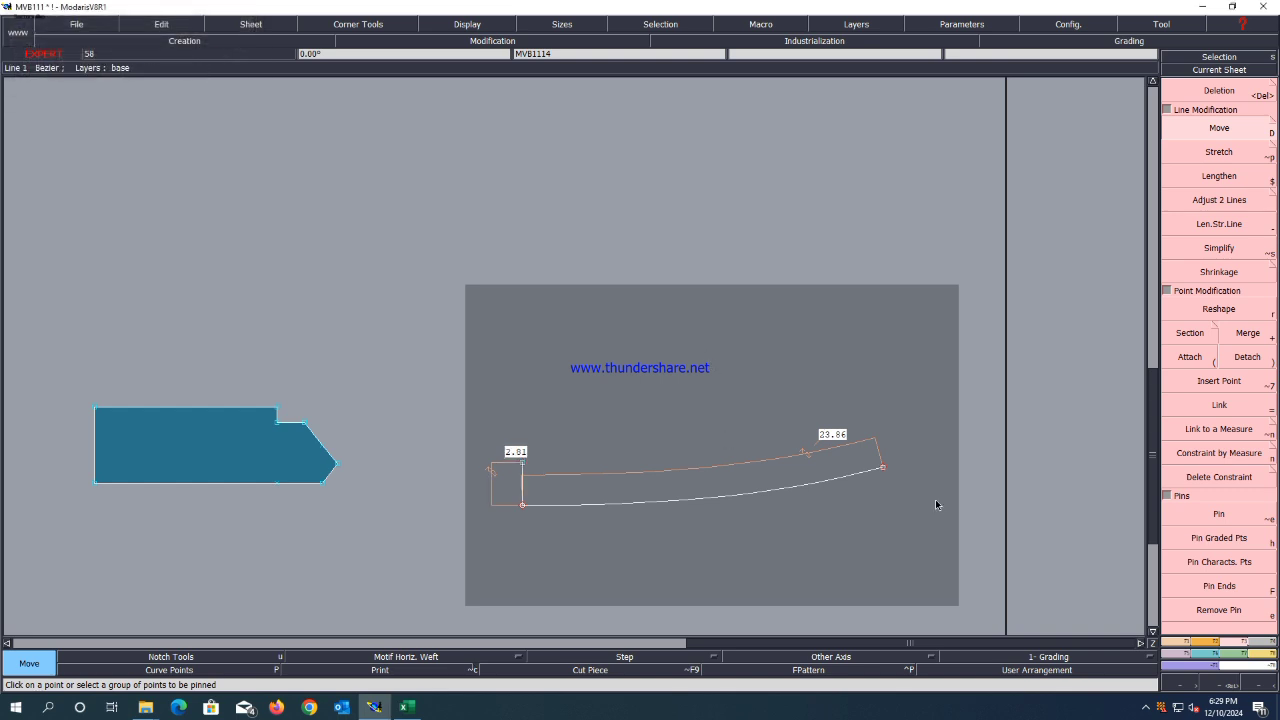
pyautogui.scroll(2, 933, 497)
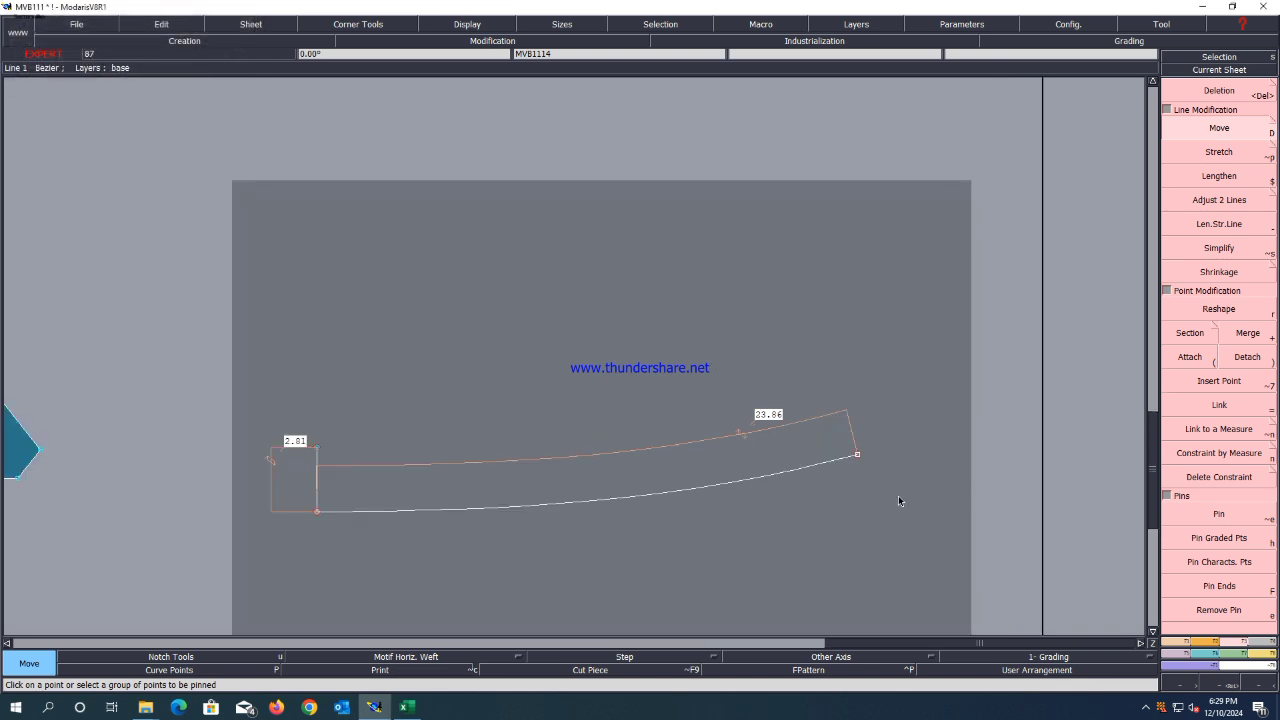
pyautogui.click(1146, 707)
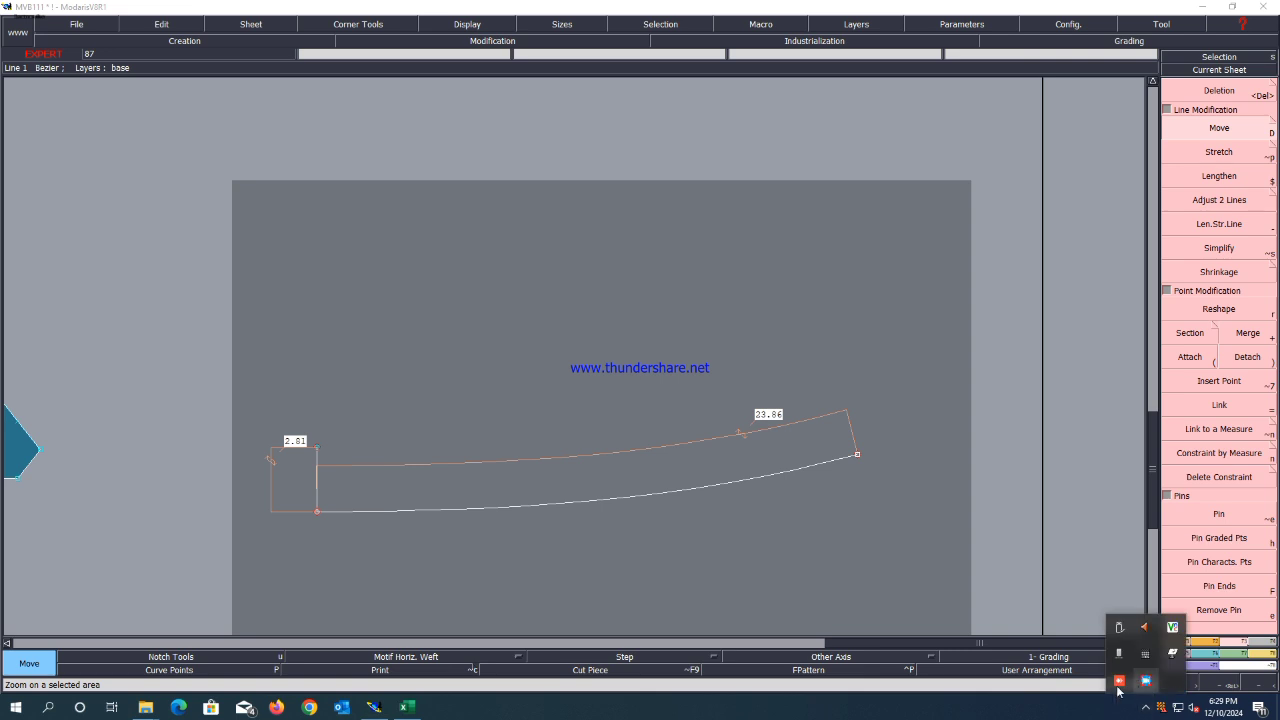
pyautogui.click(1146, 682)
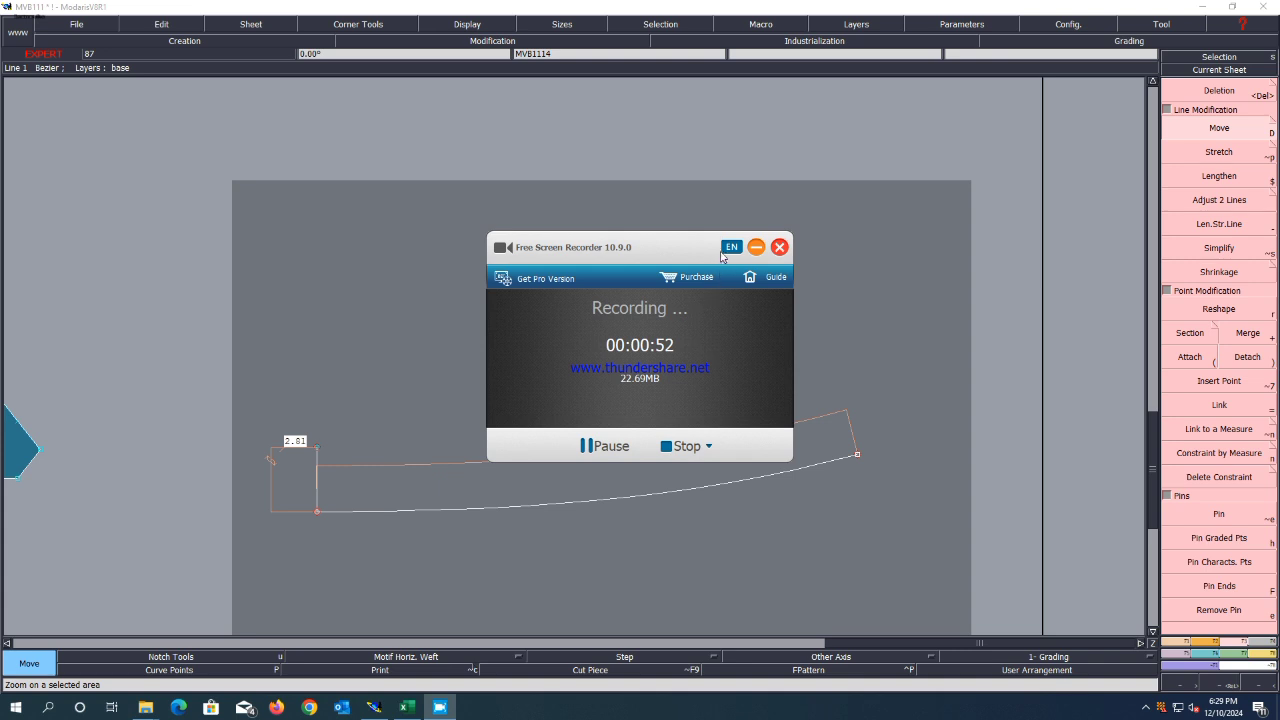
pyautogui.click(756, 247)
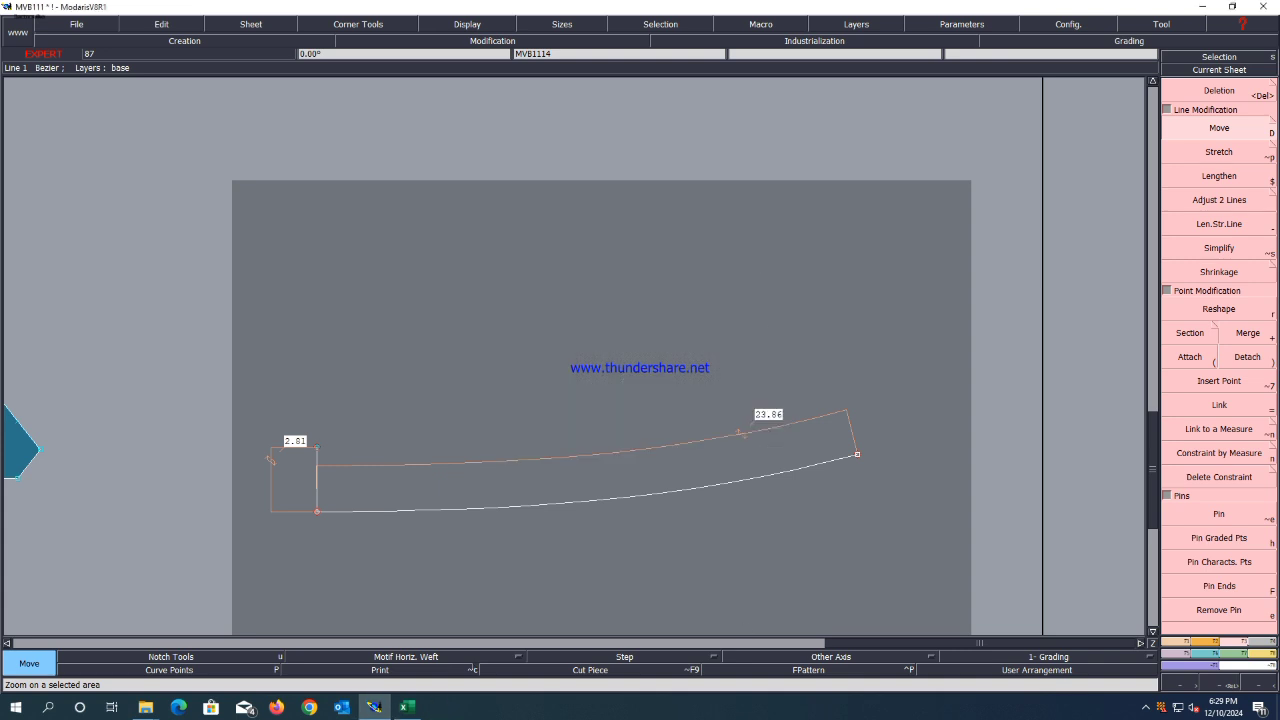
# Draw a Bezier line from the centre-back top to a point about 21.5 cm away, ending at the front end of the neck seam curve.
pyautogui.press('b')
pyautogui.click(318, 449)
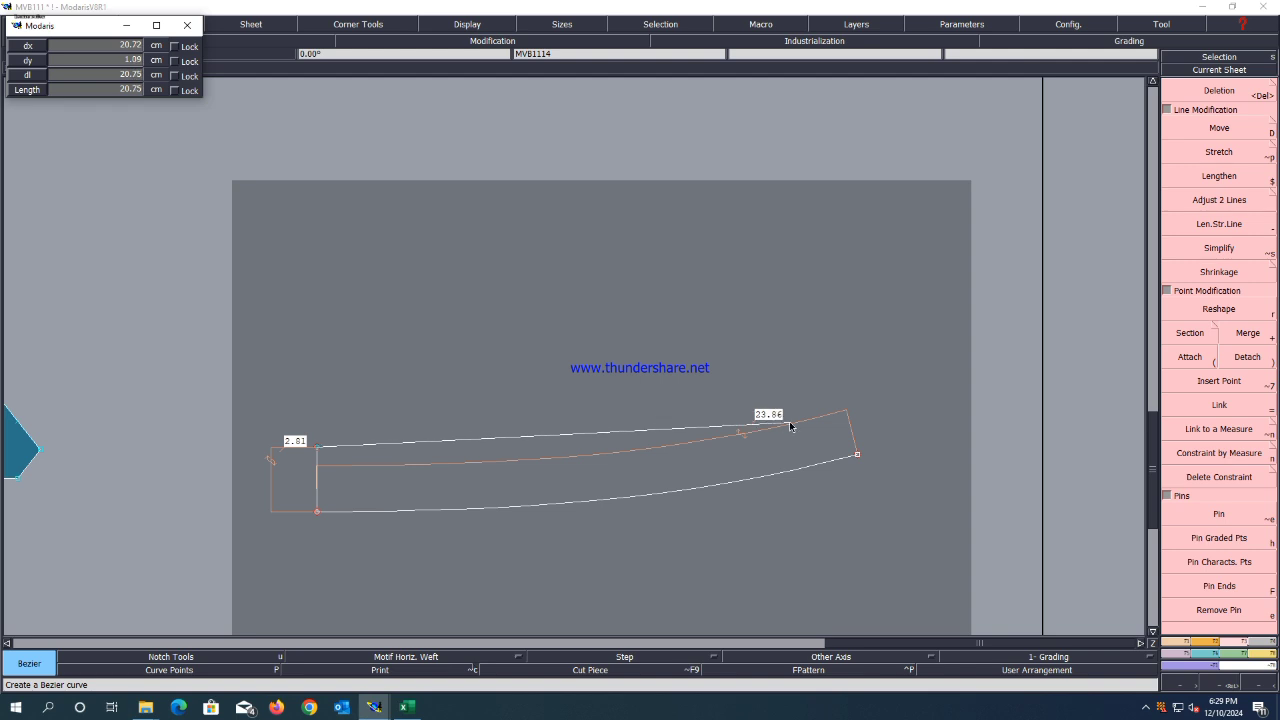
pyautogui.click(806, 419)
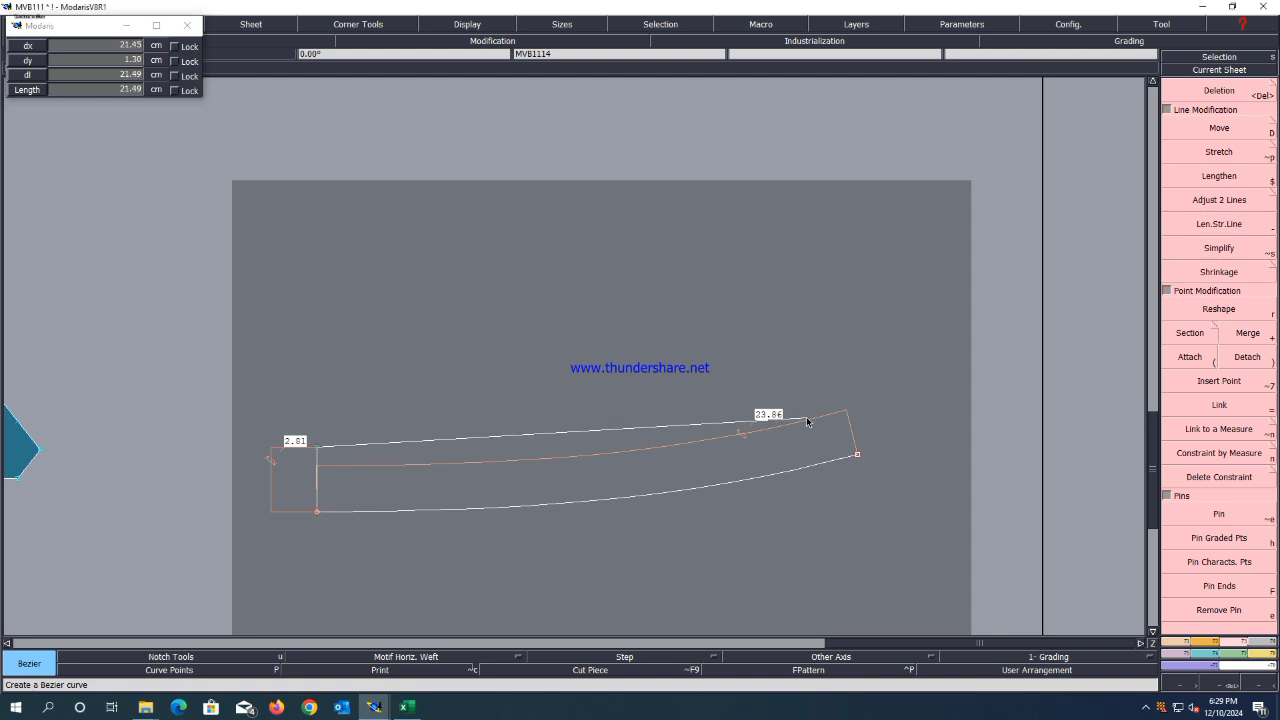
pyautogui.click(857, 455)
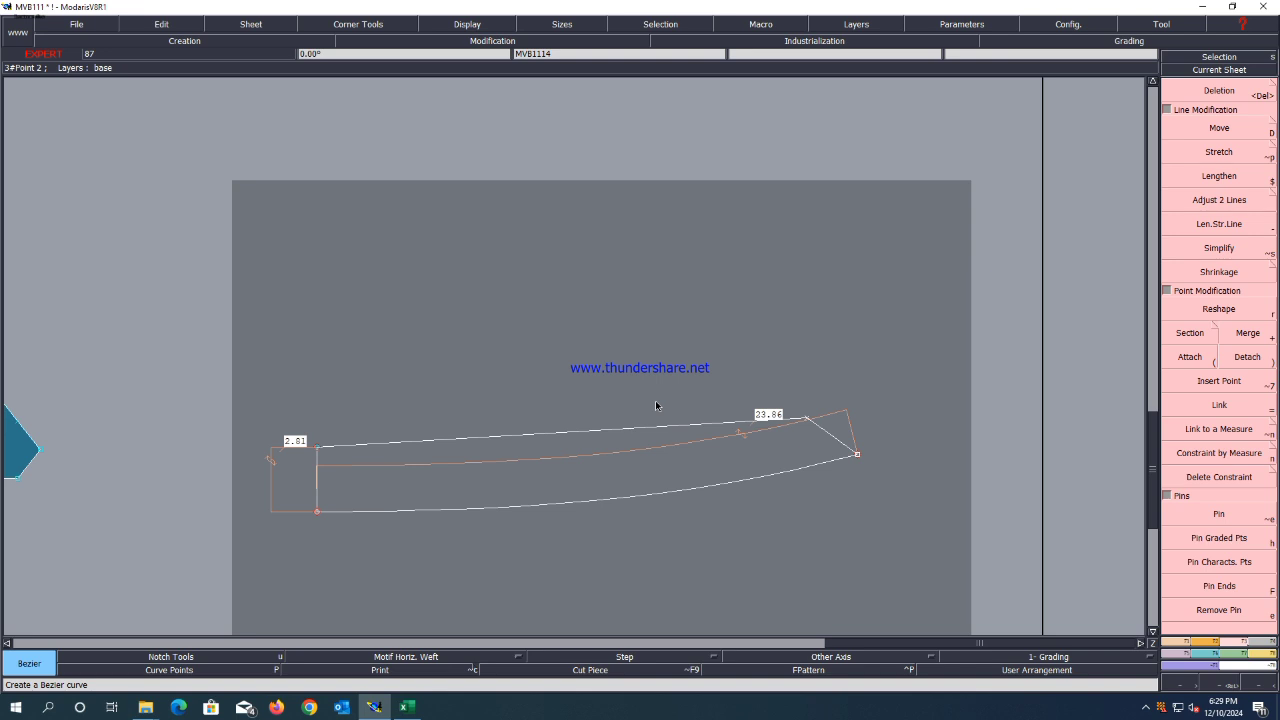
# Display the curve handles and reshape the collar stand's upper edge into a smooth curve with a rounded front end.
pyautogui.hotkey('shift', 'h')
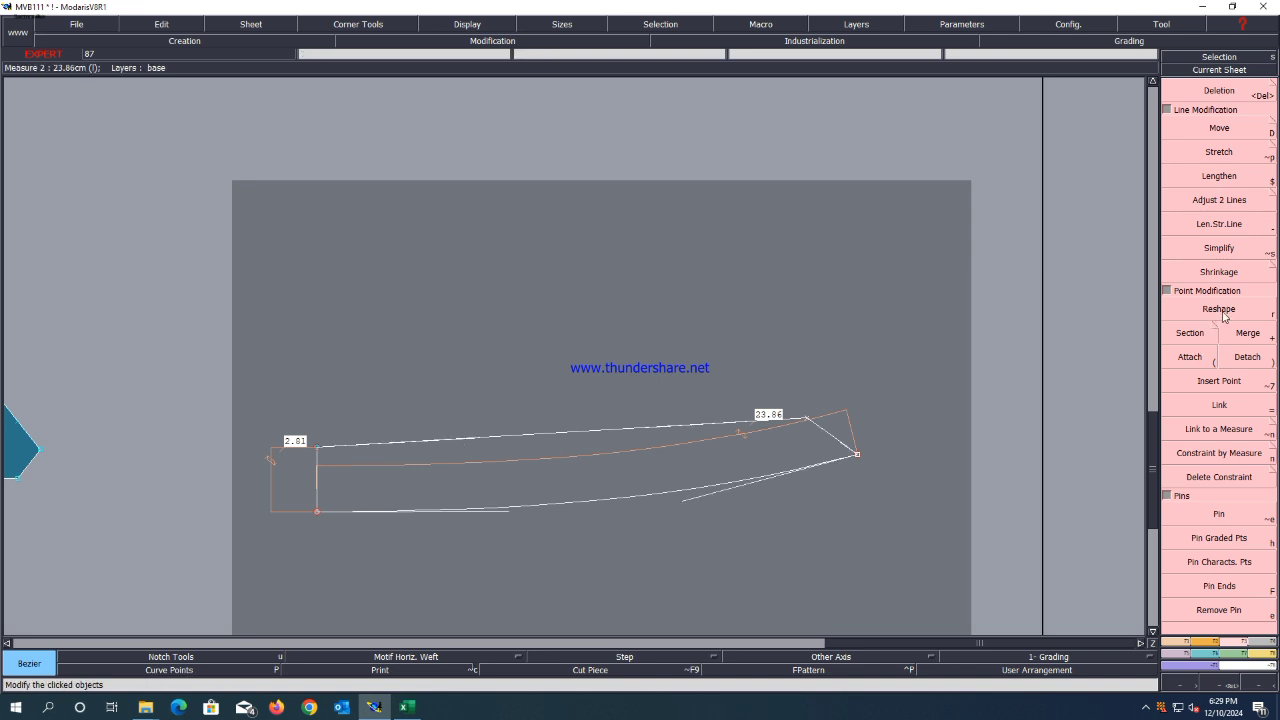
pyautogui.press('r')
pyautogui.click(477, 443)
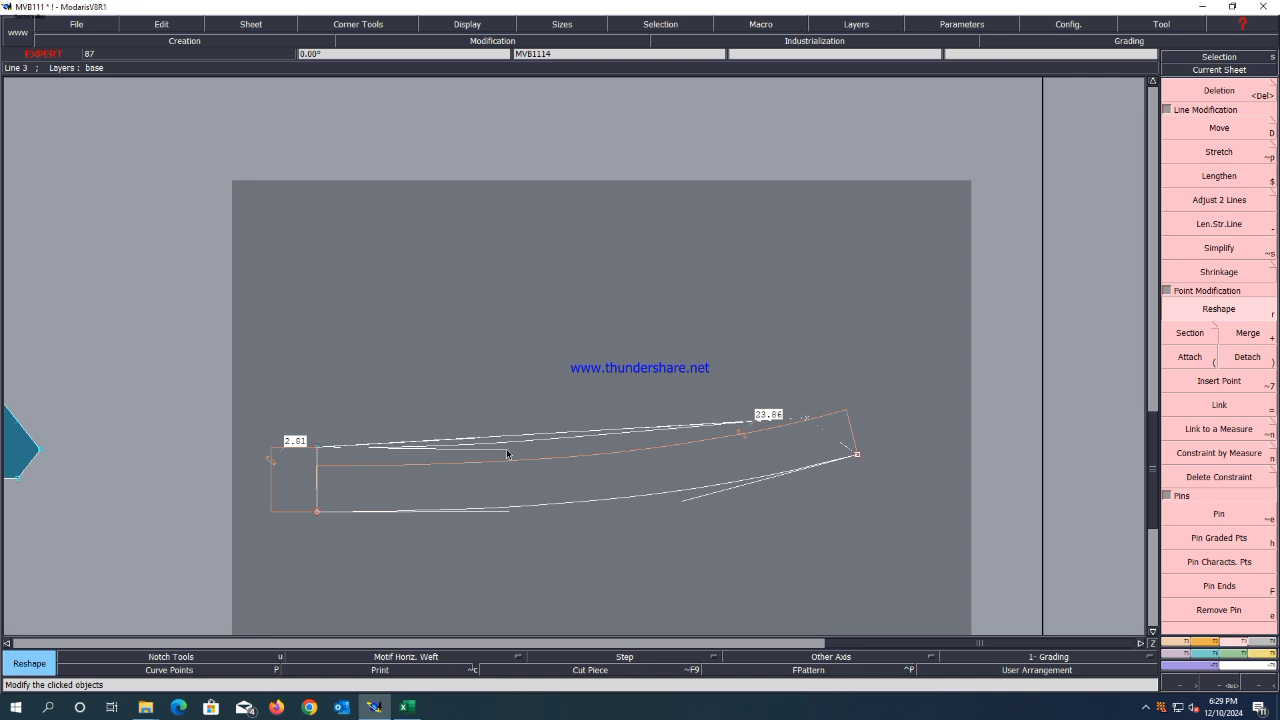
pyautogui.click(507, 449)
pyautogui.click(650, 428)
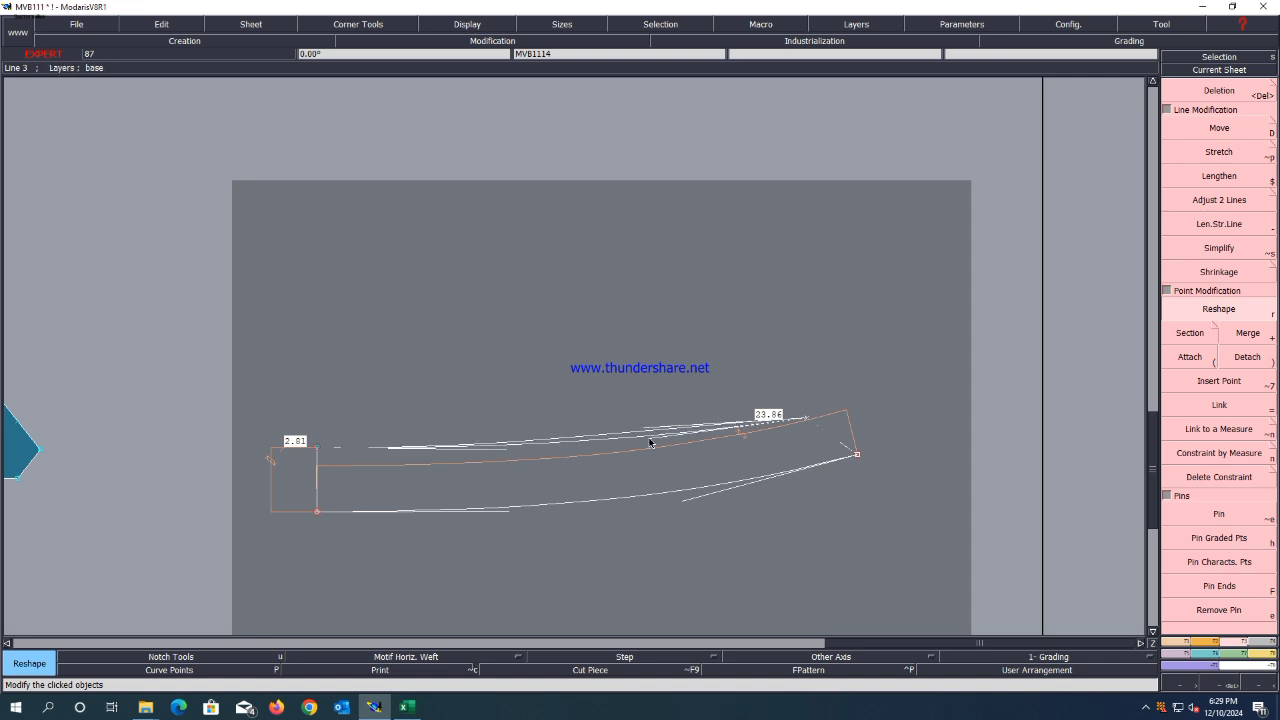
pyautogui.scroll(3, 877, 451)
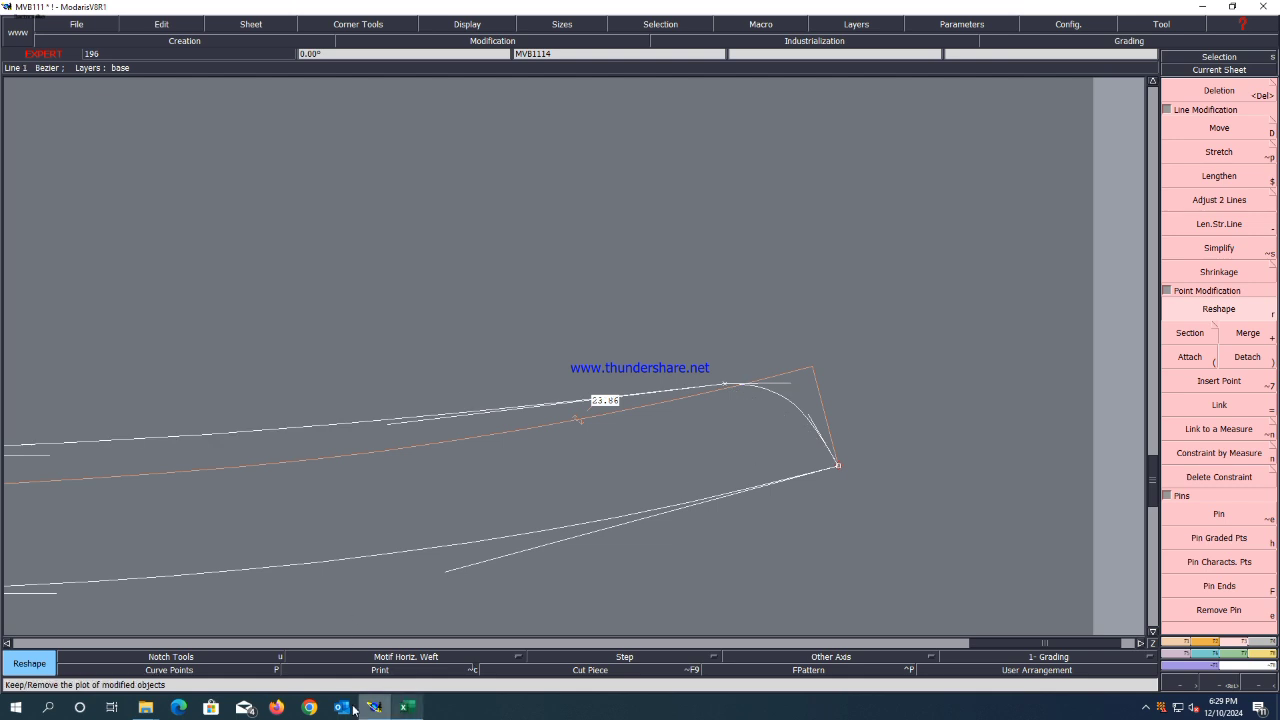
pyautogui.click(1147, 708)
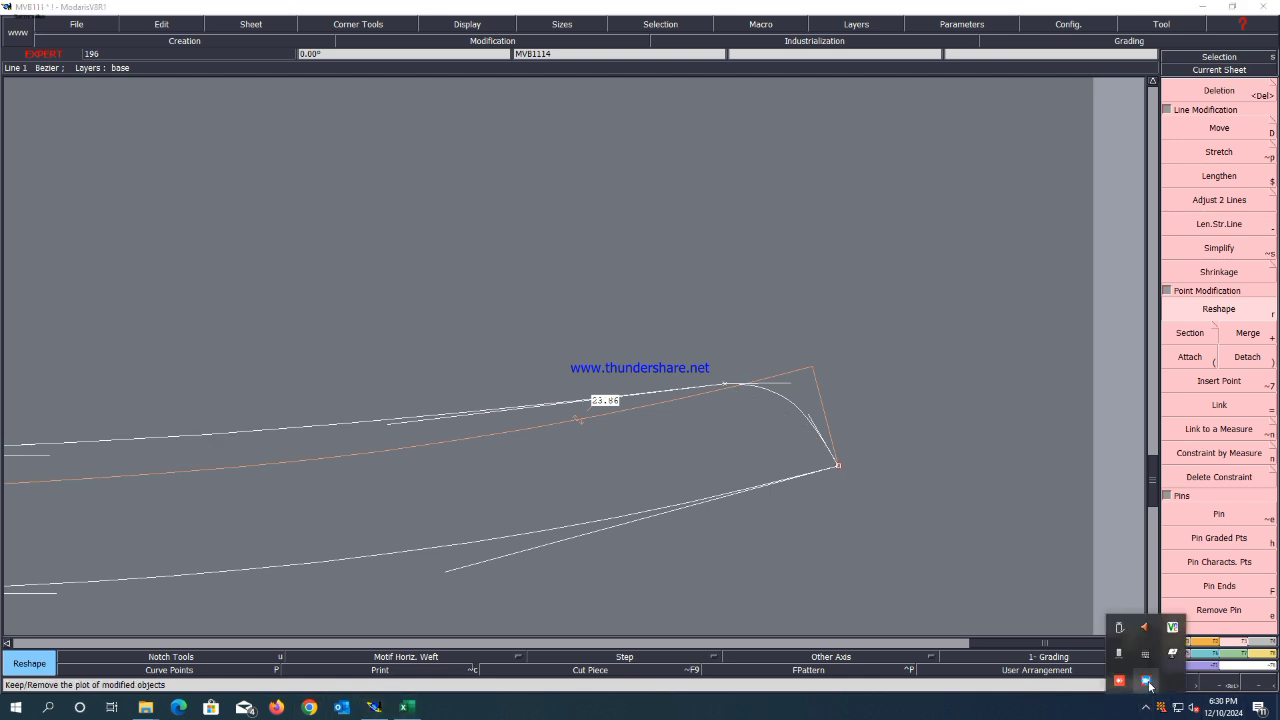
pyautogui.click(1146, 681)
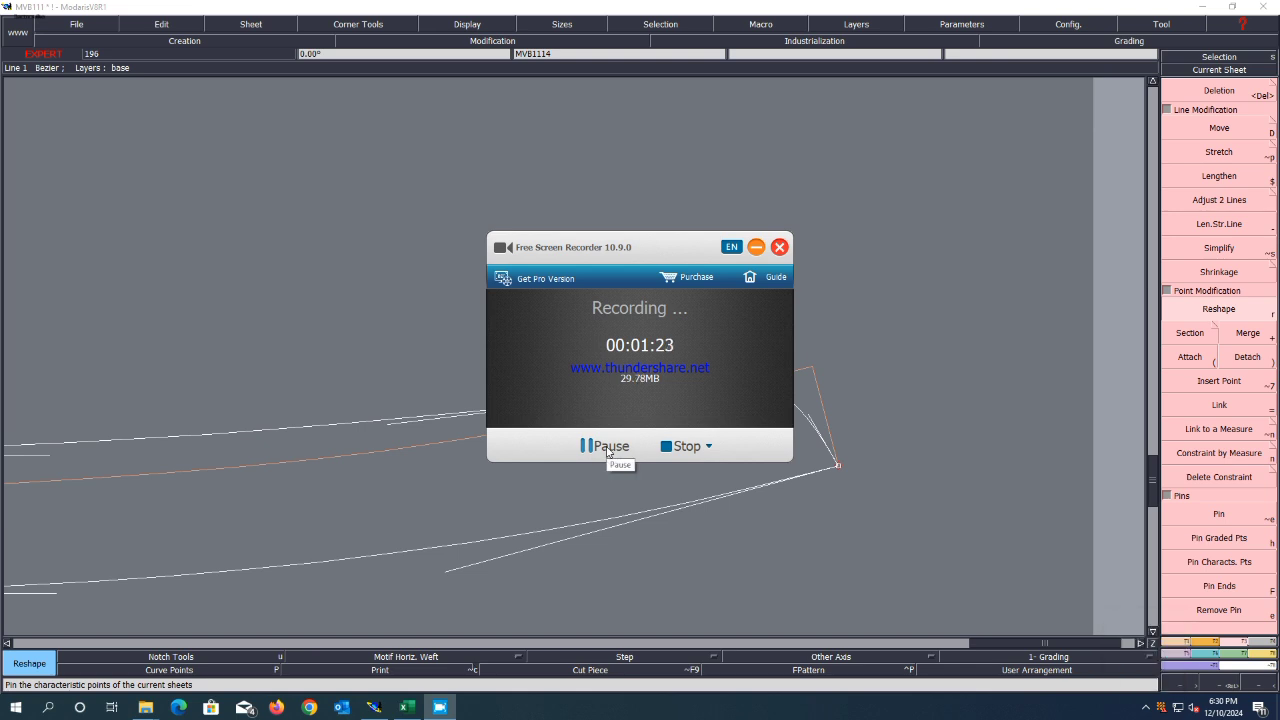
pyautogui.click(607, 449)
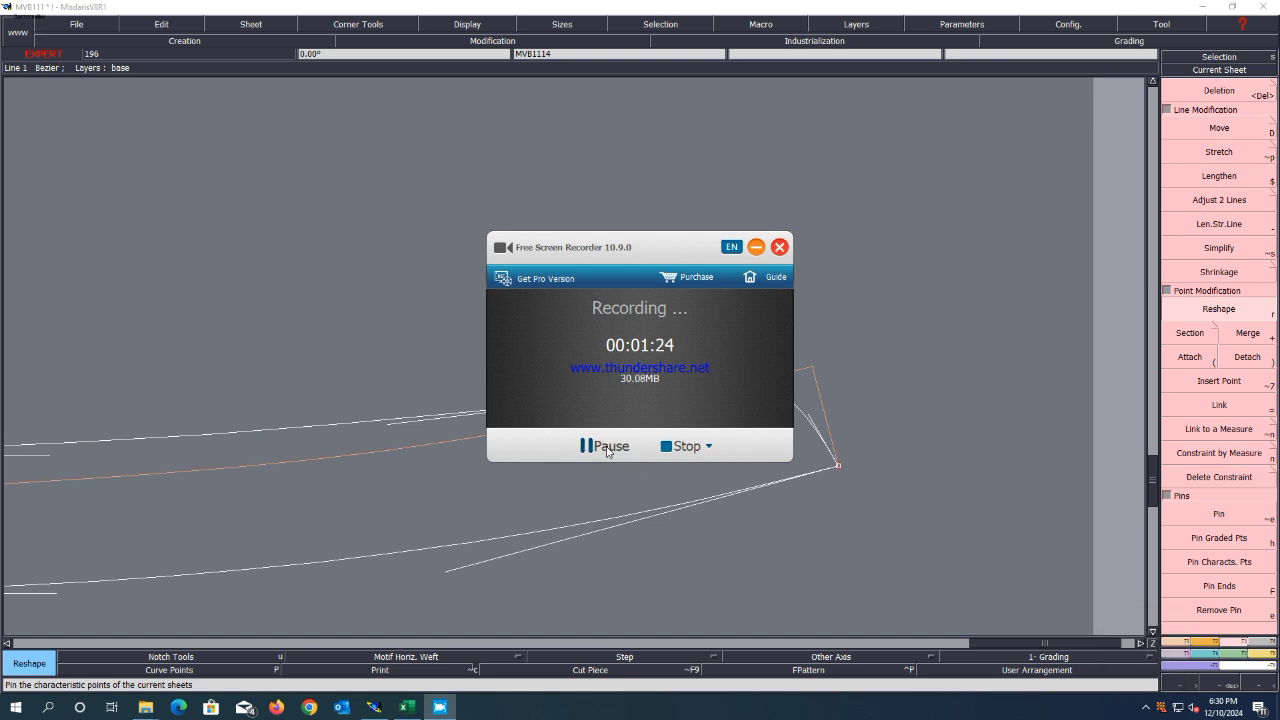
pyautogui.click(141, 621)
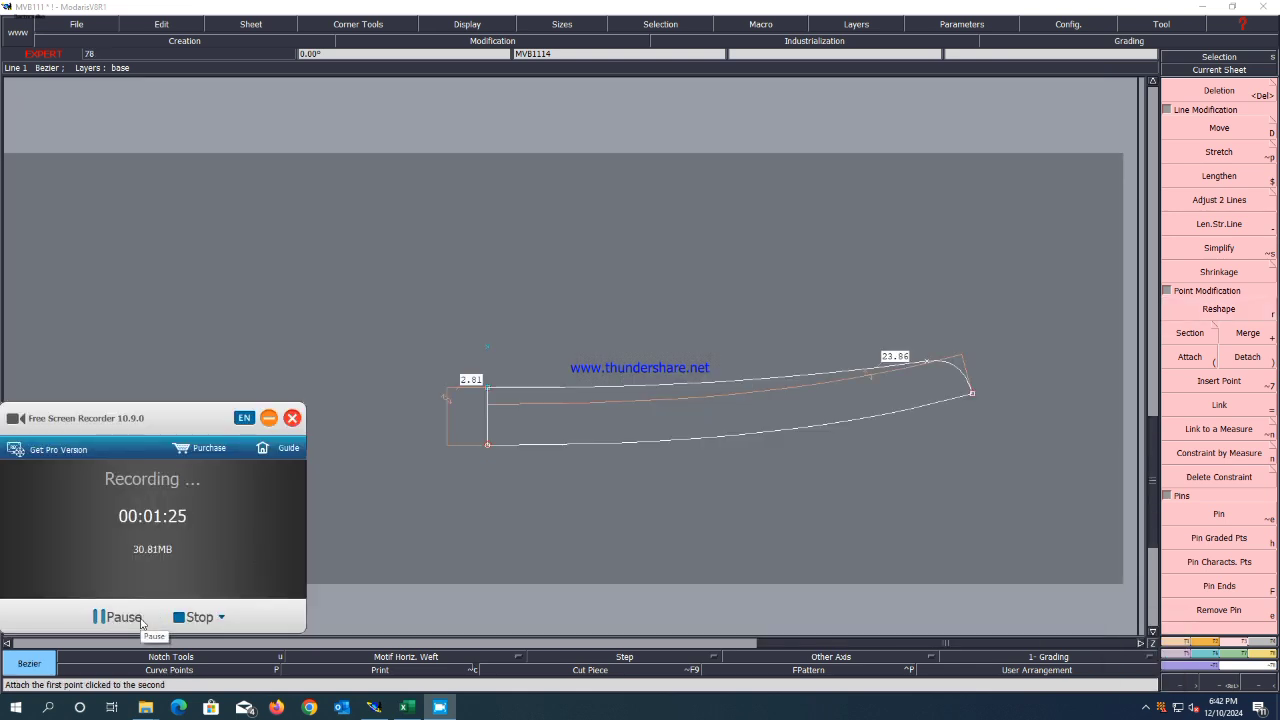
pyautogui.click(268, 418)
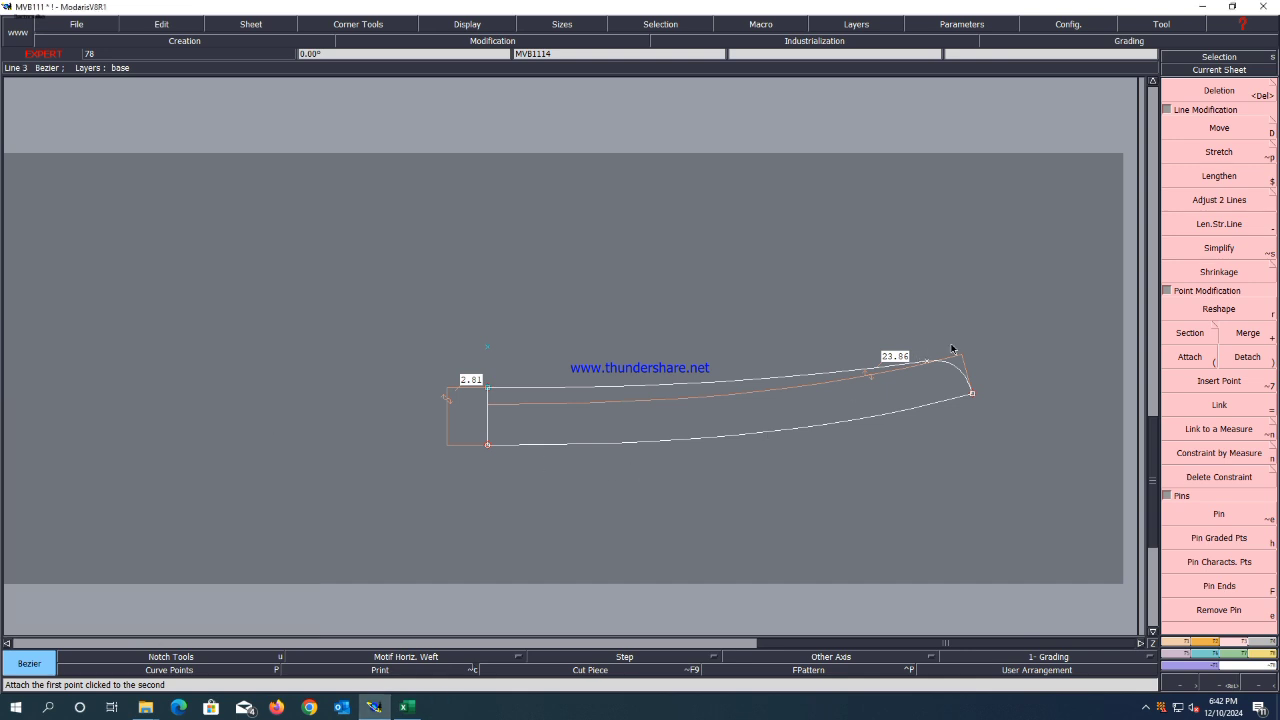
pyautogui.scroll(2, 980, 346)
pyautogui.scroll(-3, 980, 346)
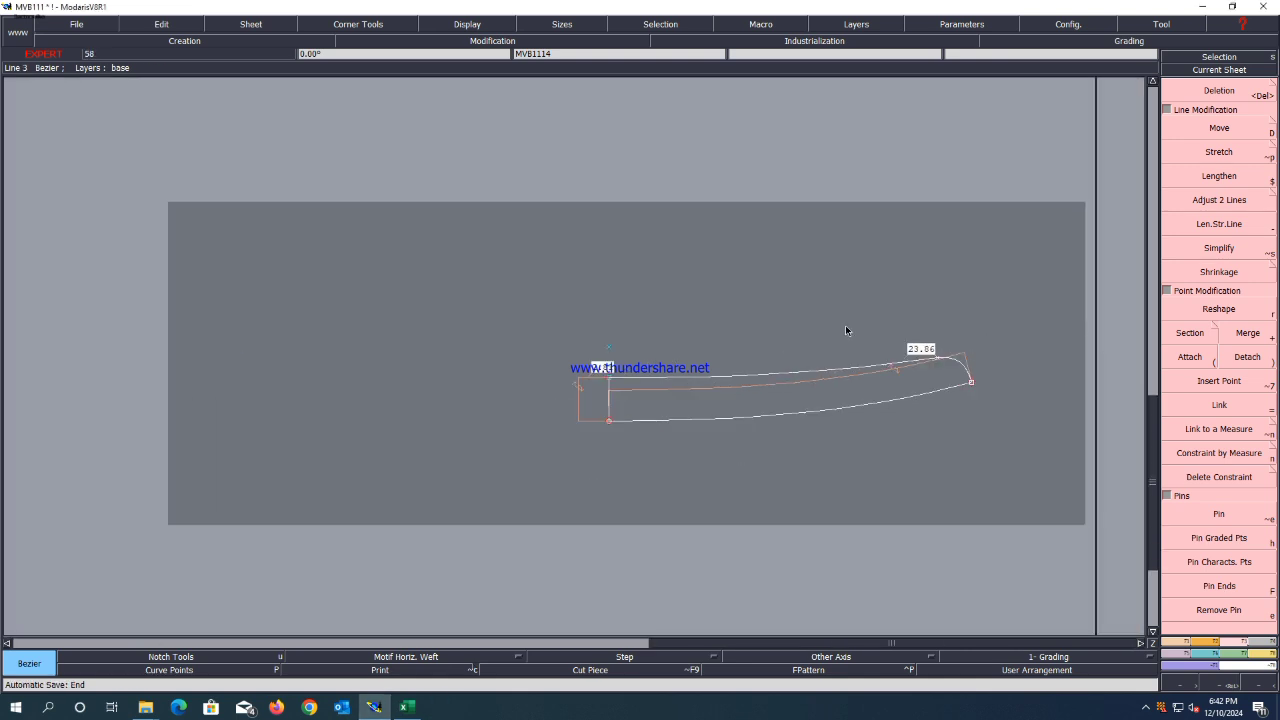
pyautogui.scroll(1, 845, 330)
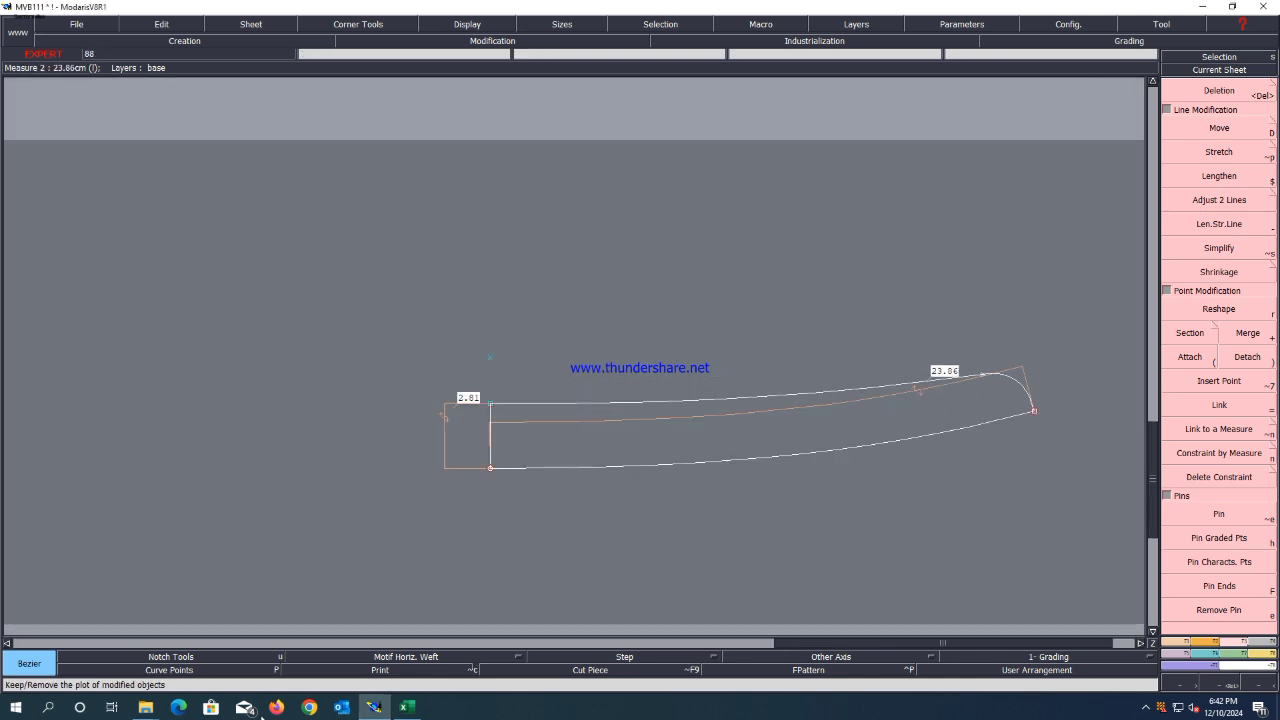
# Switch to the Excel graded spec and highlight the Collar Depth at C. Back Neck row (row 43) in yellow.
pyautogui.click(416, 712)
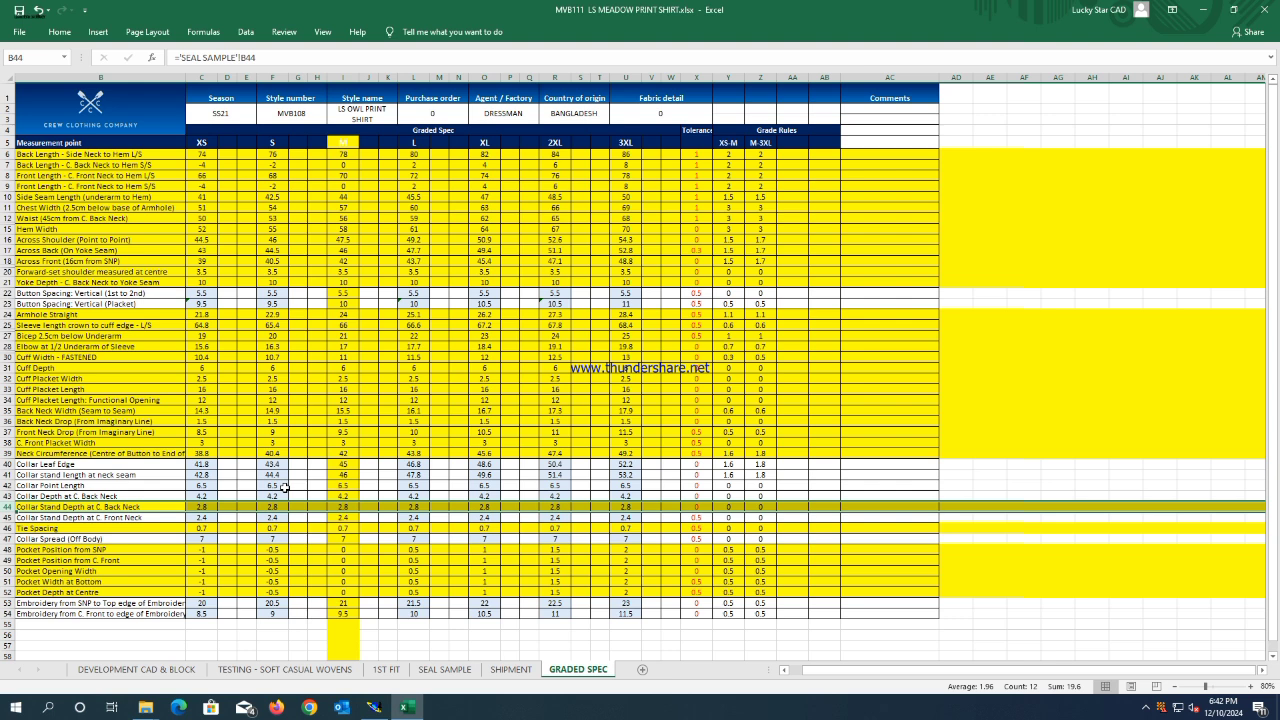
pyautogui.click(6, 496)
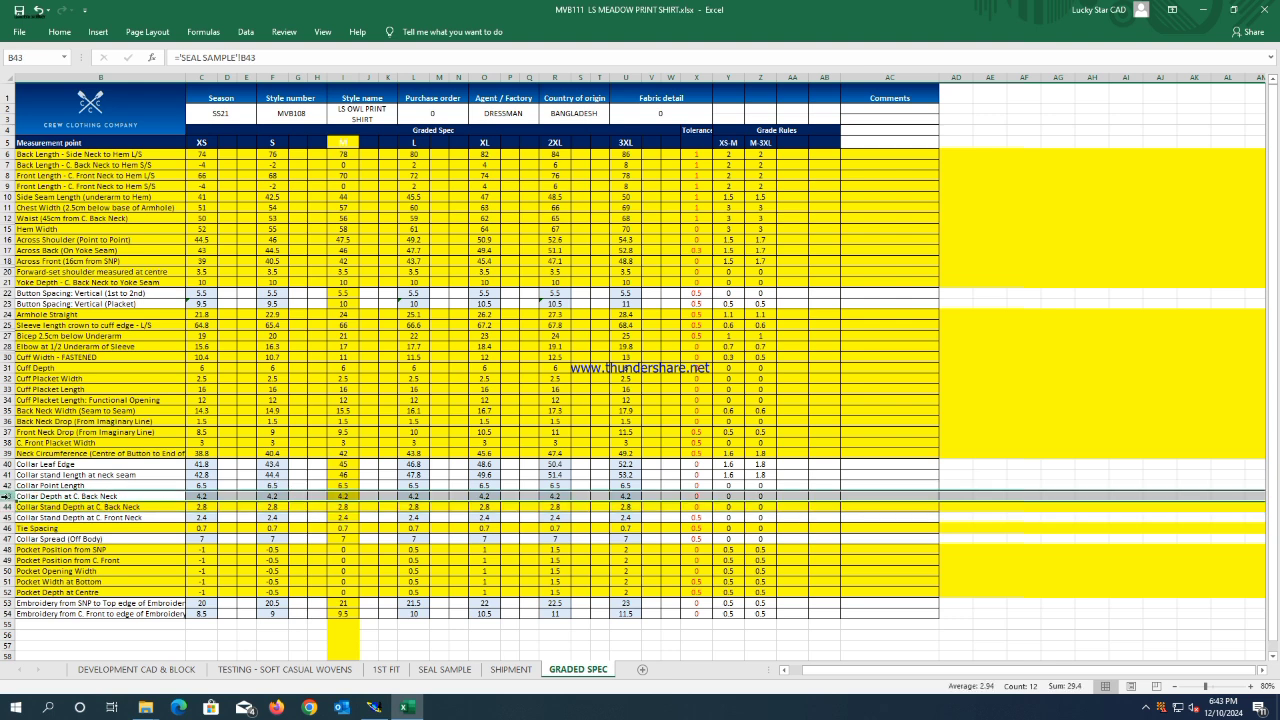
pyautogui.rightClick(6, 496)
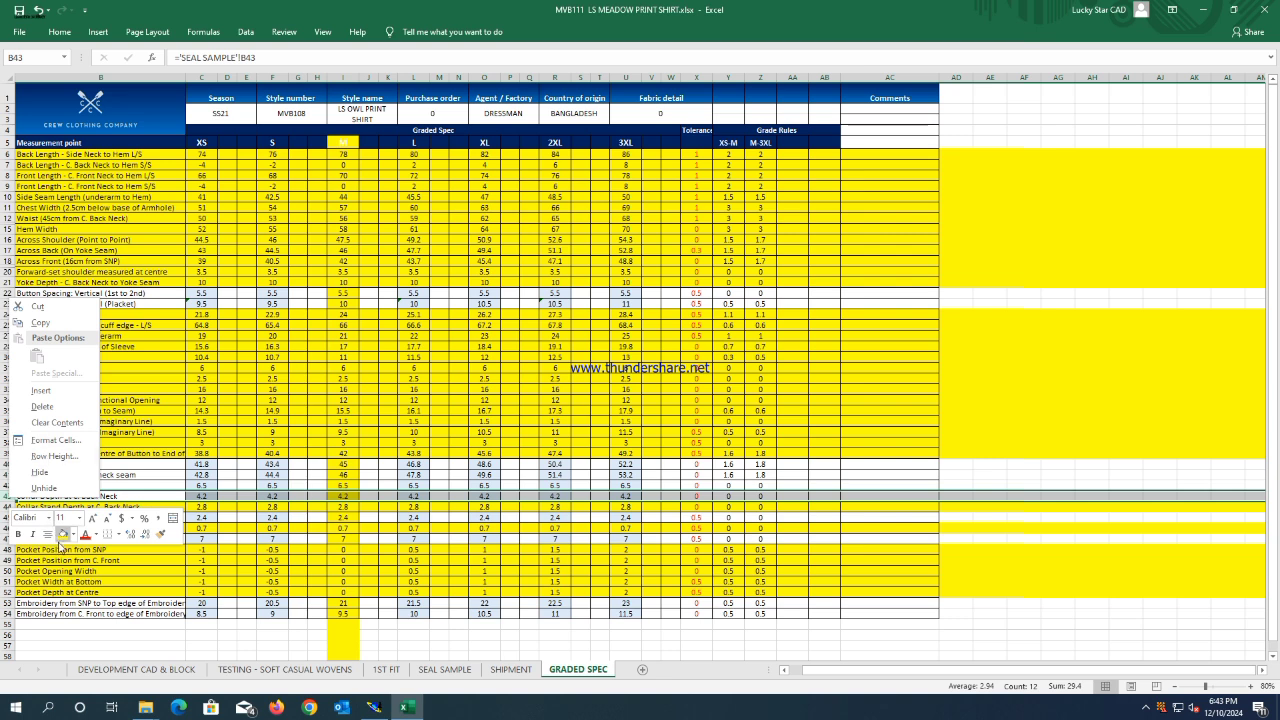
pyautogui.click(62, 534)
pyautogui.click(272, 528)
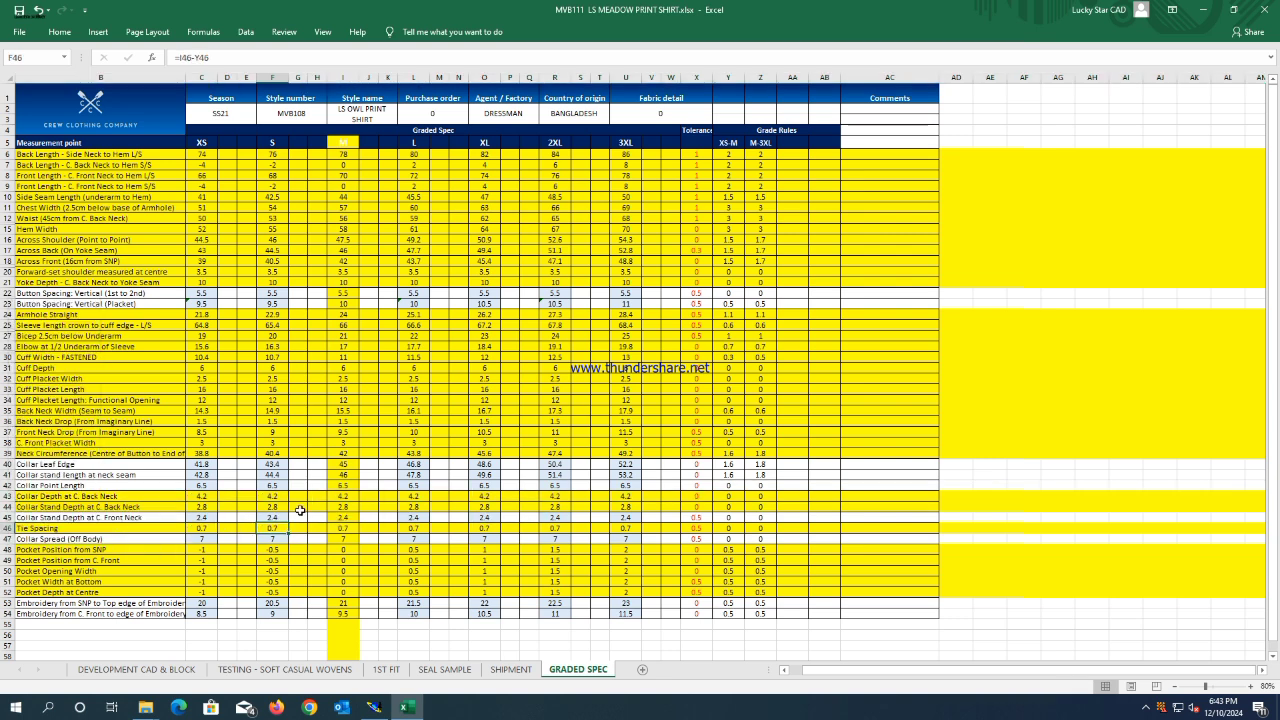
# Switch to Modaris and draw a vertical straight line 4.2 cm upward from the point above the stand's centre back.
pyautogui.click(374, 707)
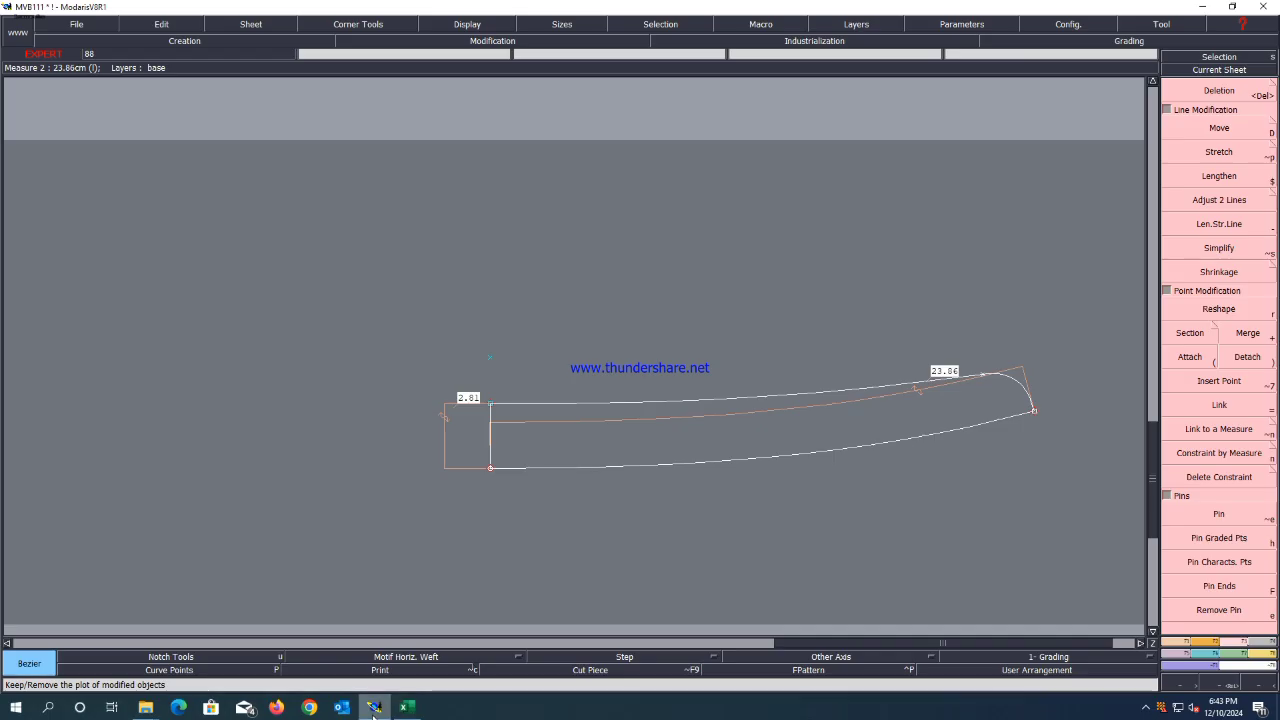
pyautogui.press('d')
pyautogui.click(491, 358)
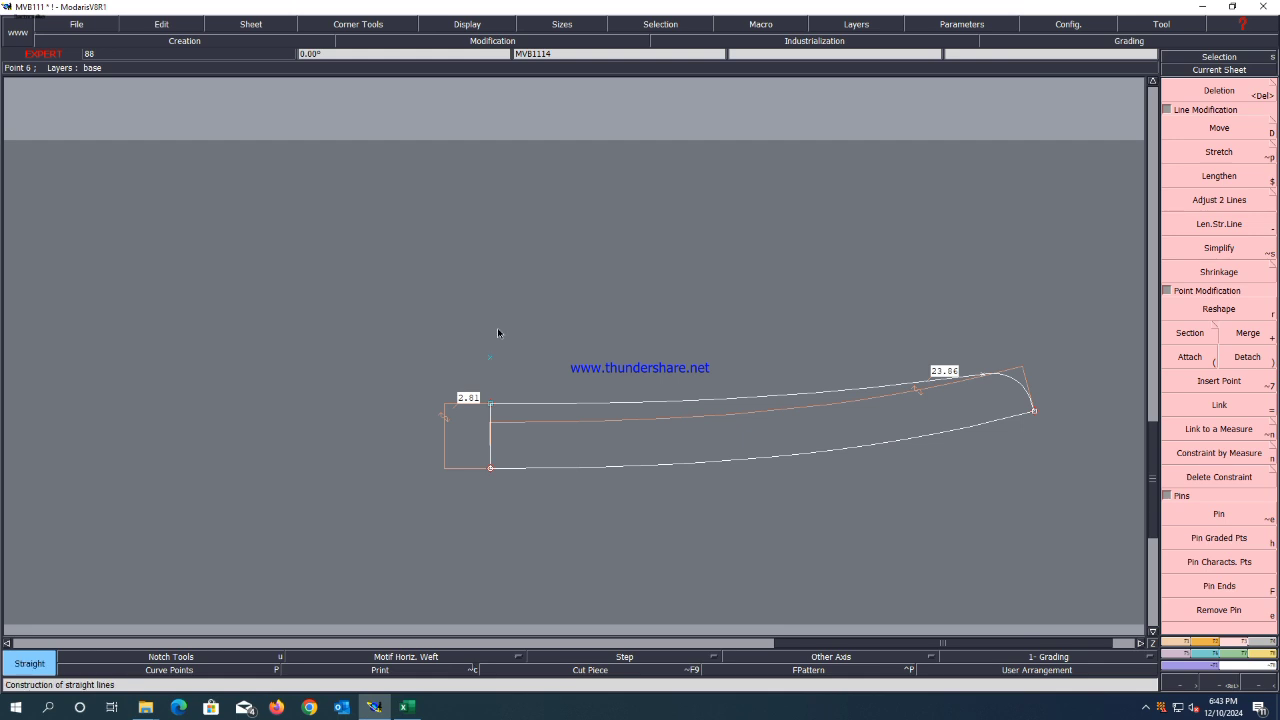
pyautogui.write('0')
pyautogui.press('Tab')
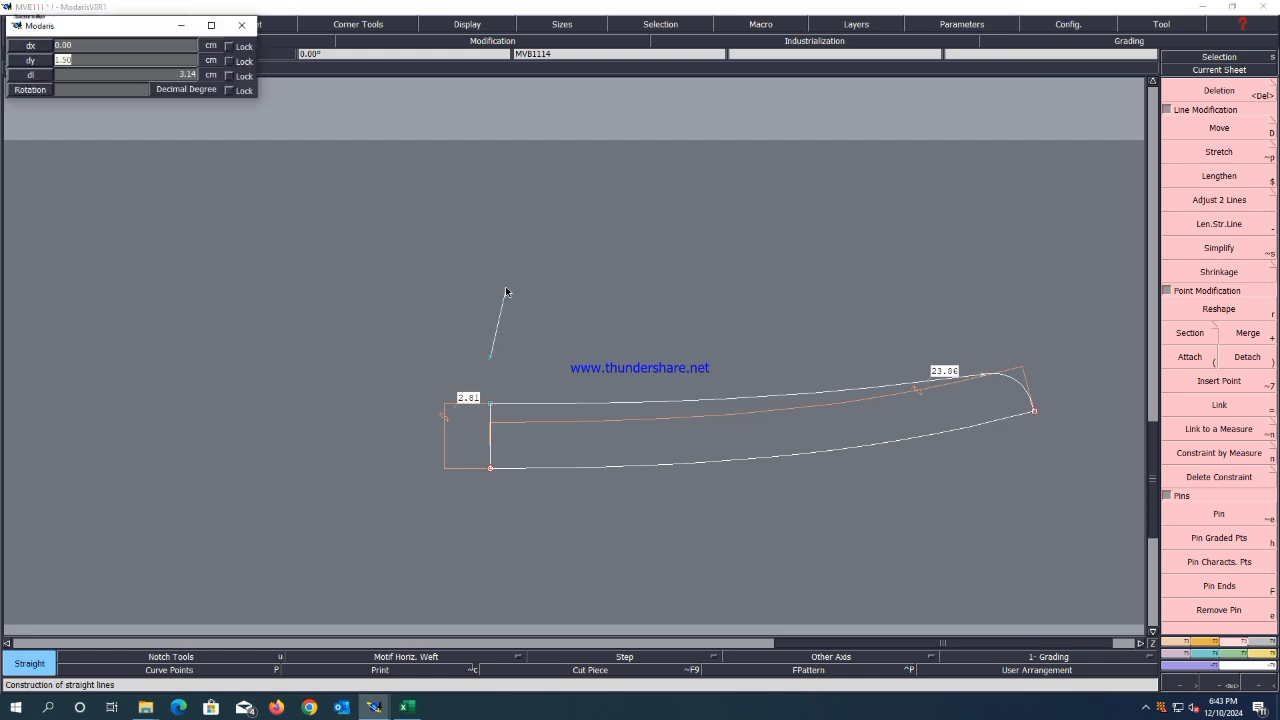
pyautogui.write('4.2')
pyautogui.press('Return')
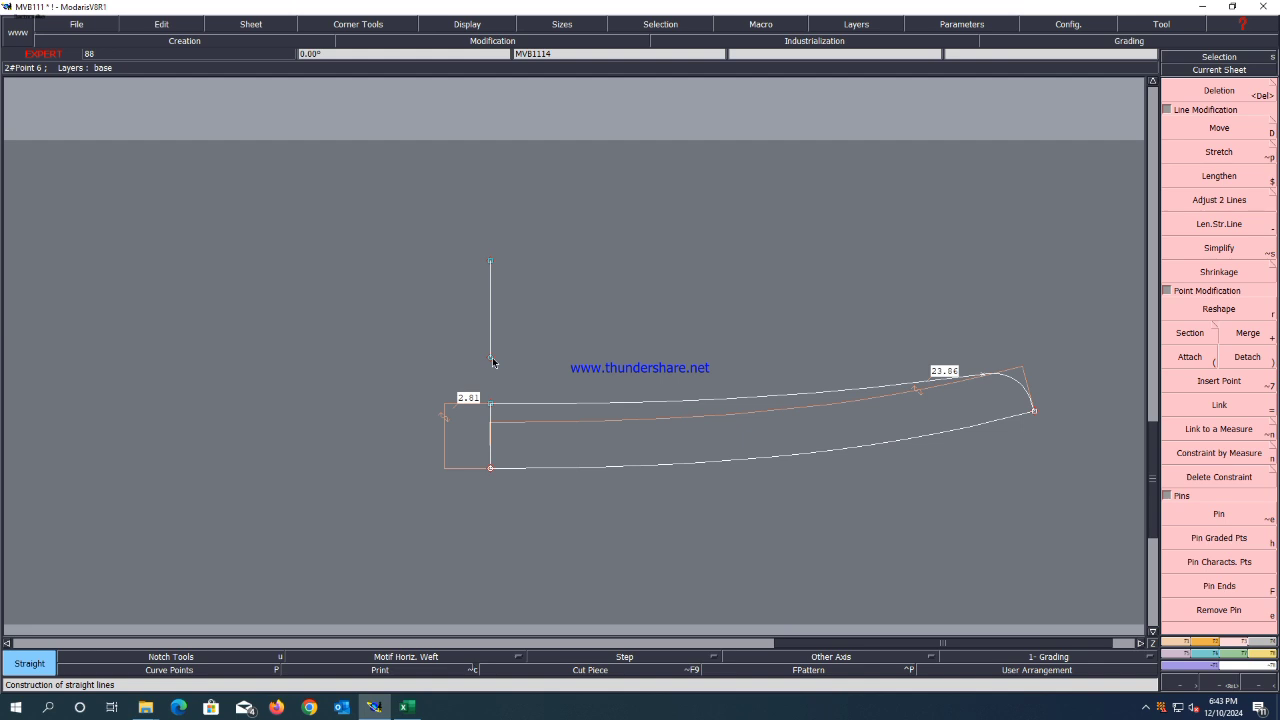
# Draw a horizontal Bezier line about 21.45 cm long from the lower end of the collar's centre-back line, aligning its end above the stand's front point.
pyautogui.press('b')
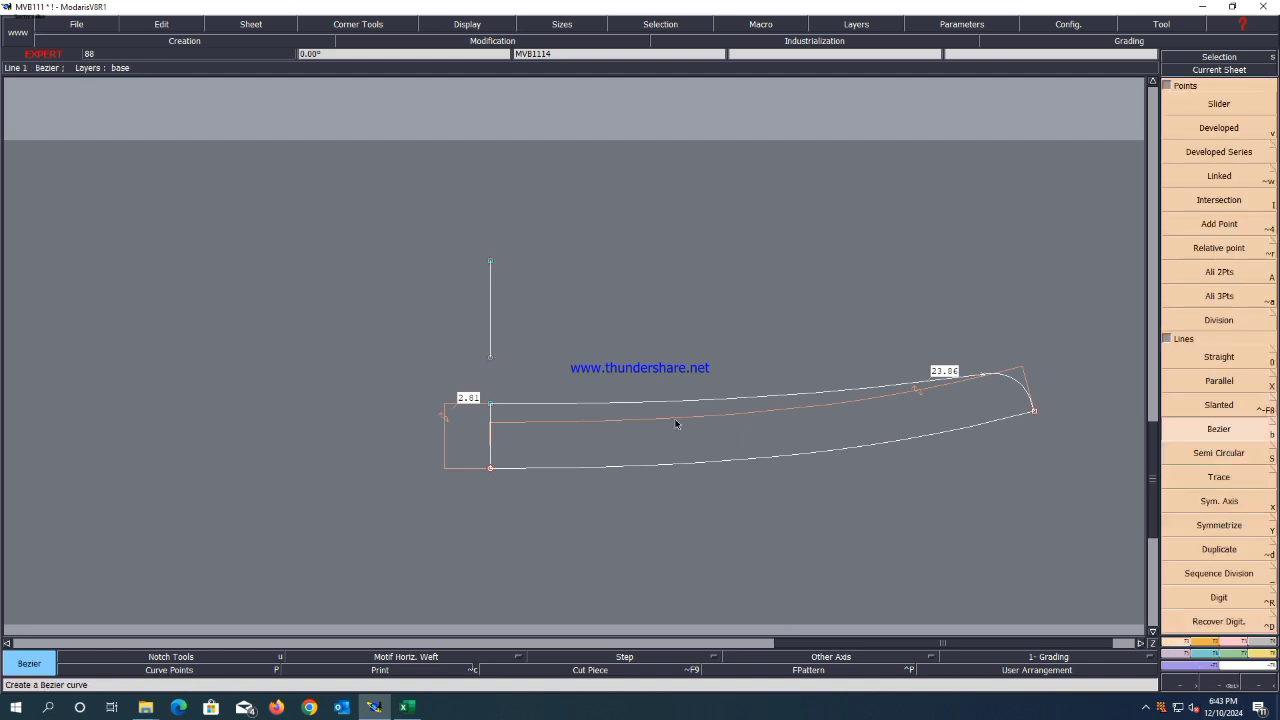
pyautogui.click(490, 358)
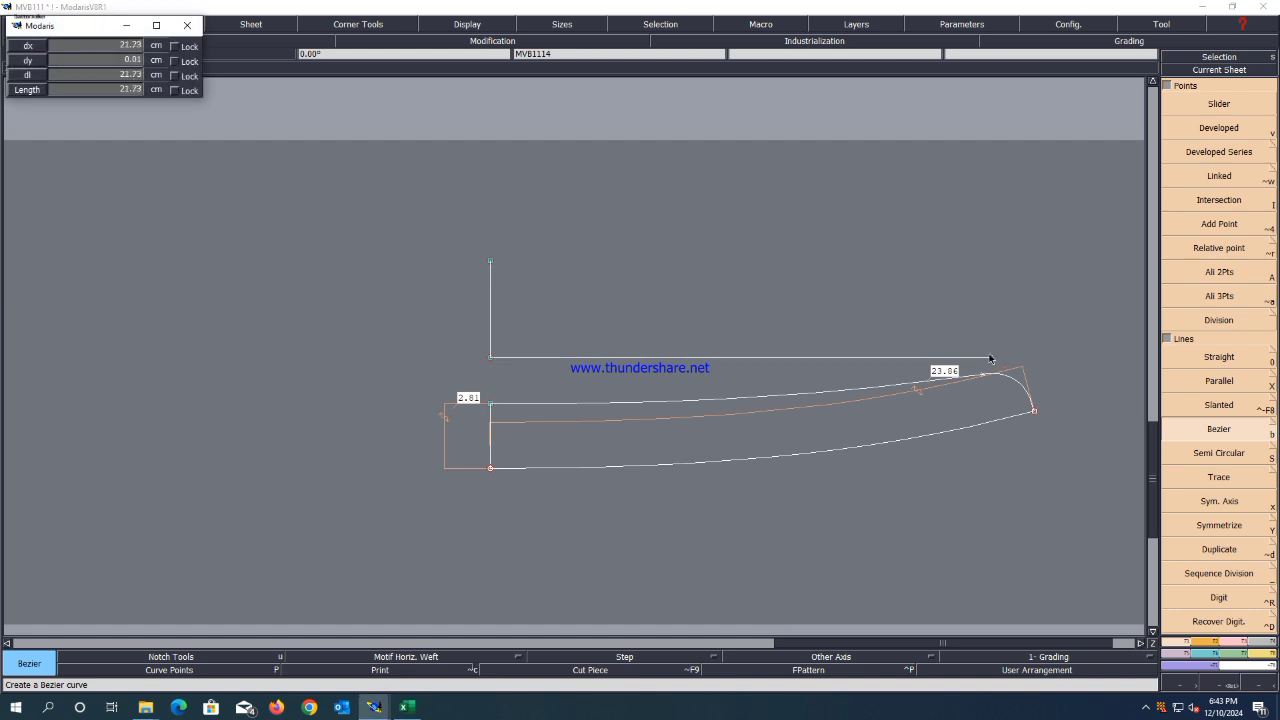
pyautogui.click(979, 357)
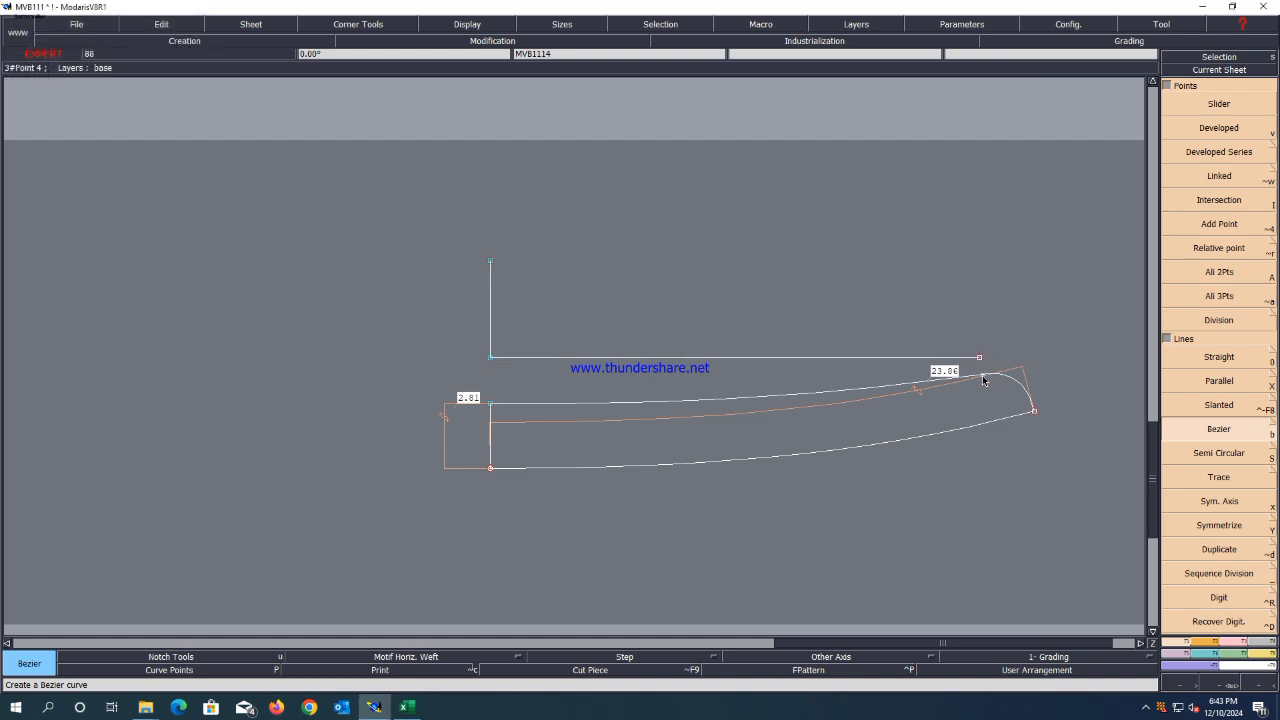
pyautogui.hotkey('shift', 'a')
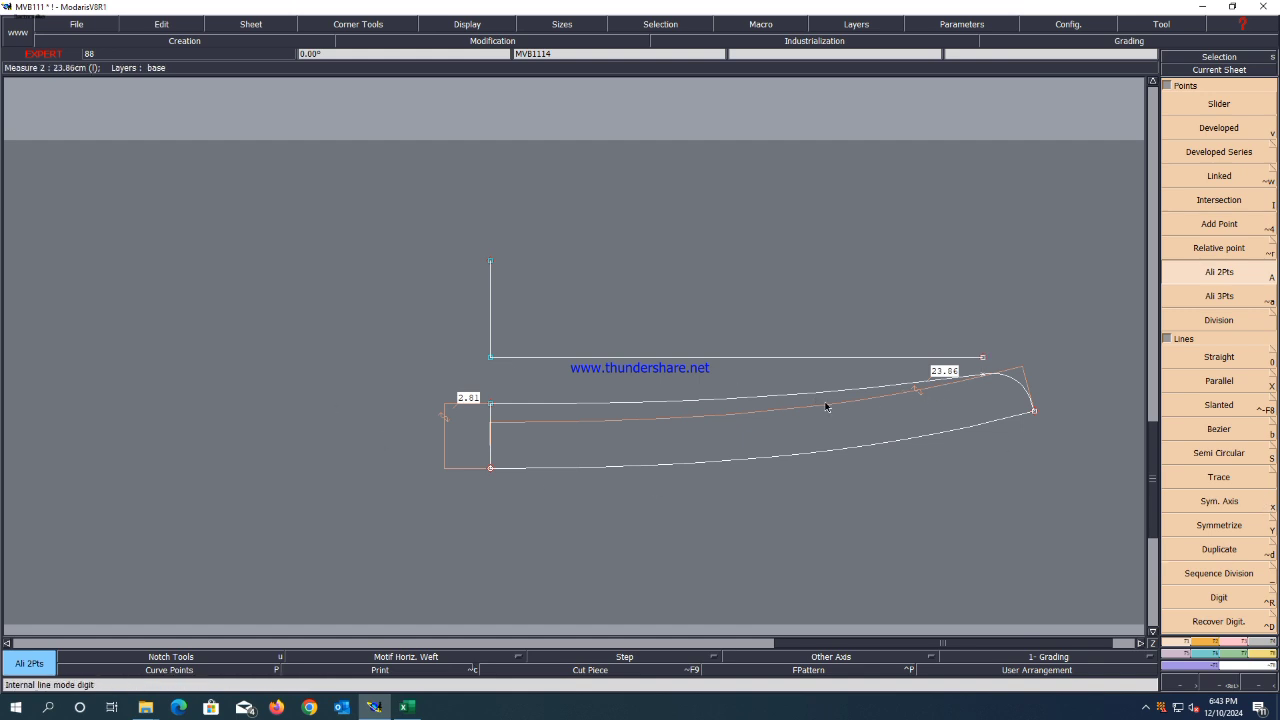
# Replace the two existing stand measures with length measures of the stand's upper edge up to the front point and the collar's lower line.
pyautogui.press('Delete')
pyautogui.click(443, 428)
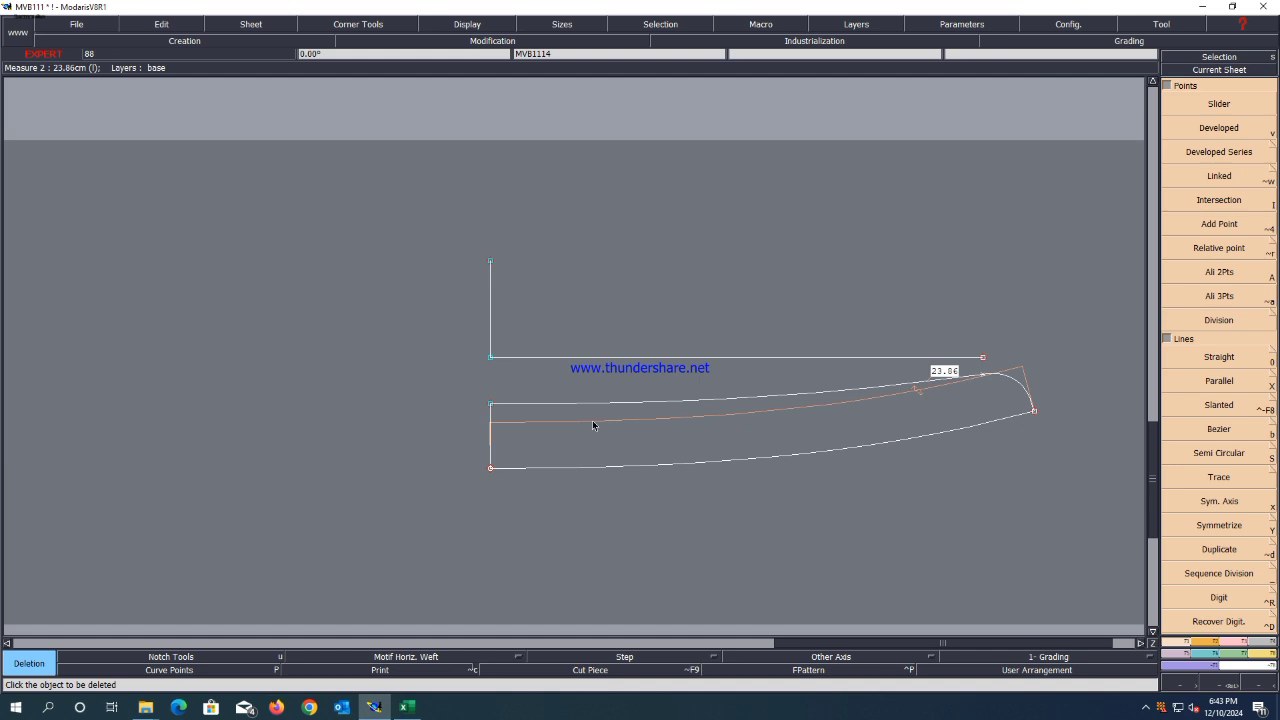
pyautogui.click(592, 424)
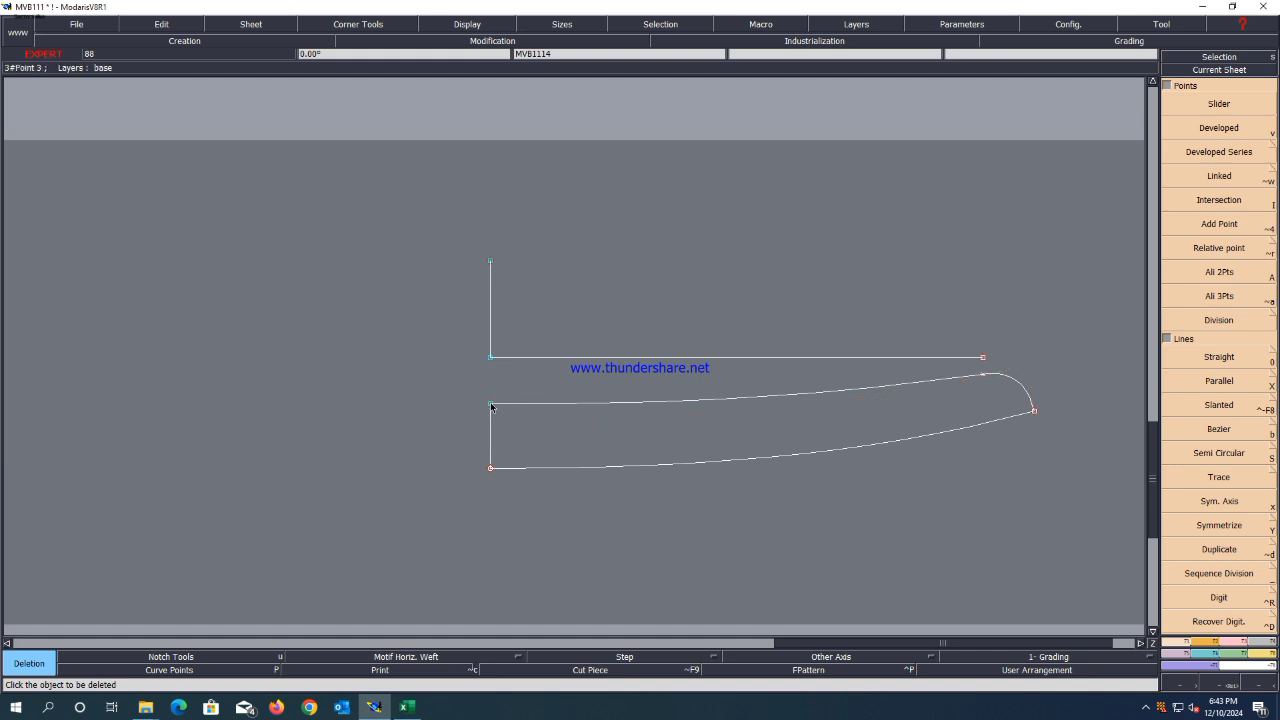
pyautogui.press('l')
pyautogui.click(491, 406)
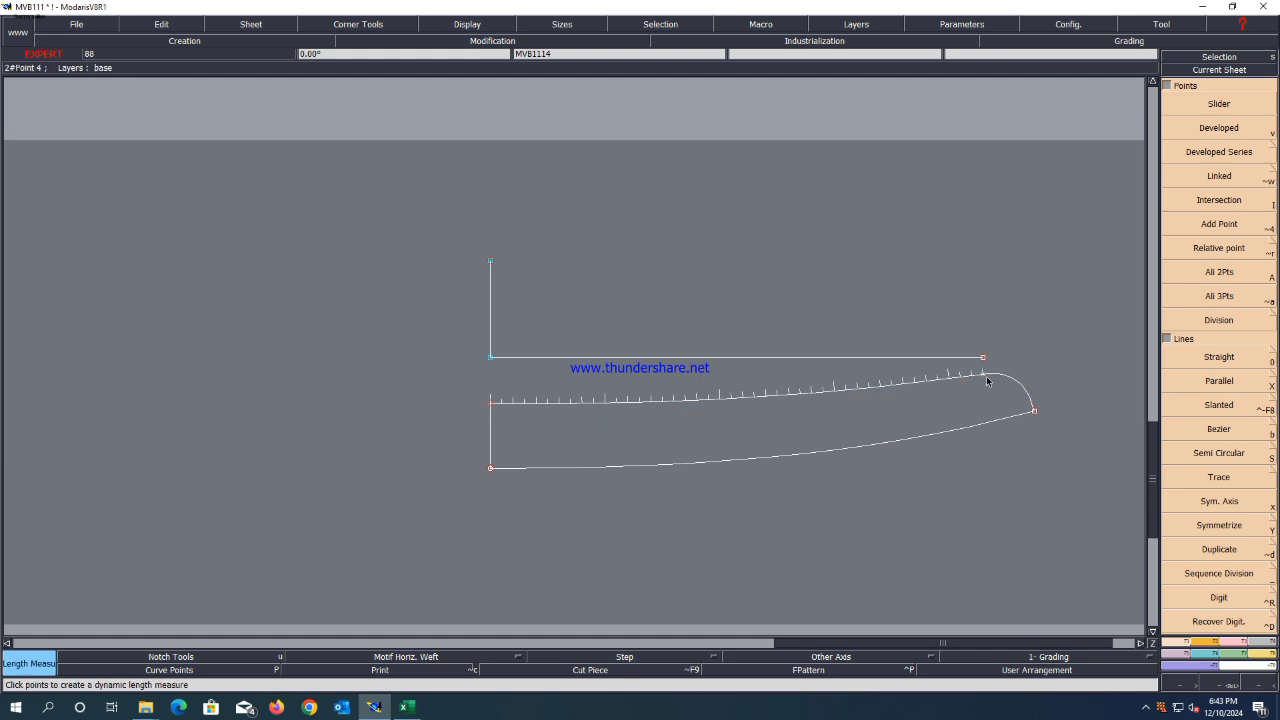
pyautogui.click(982, 378)
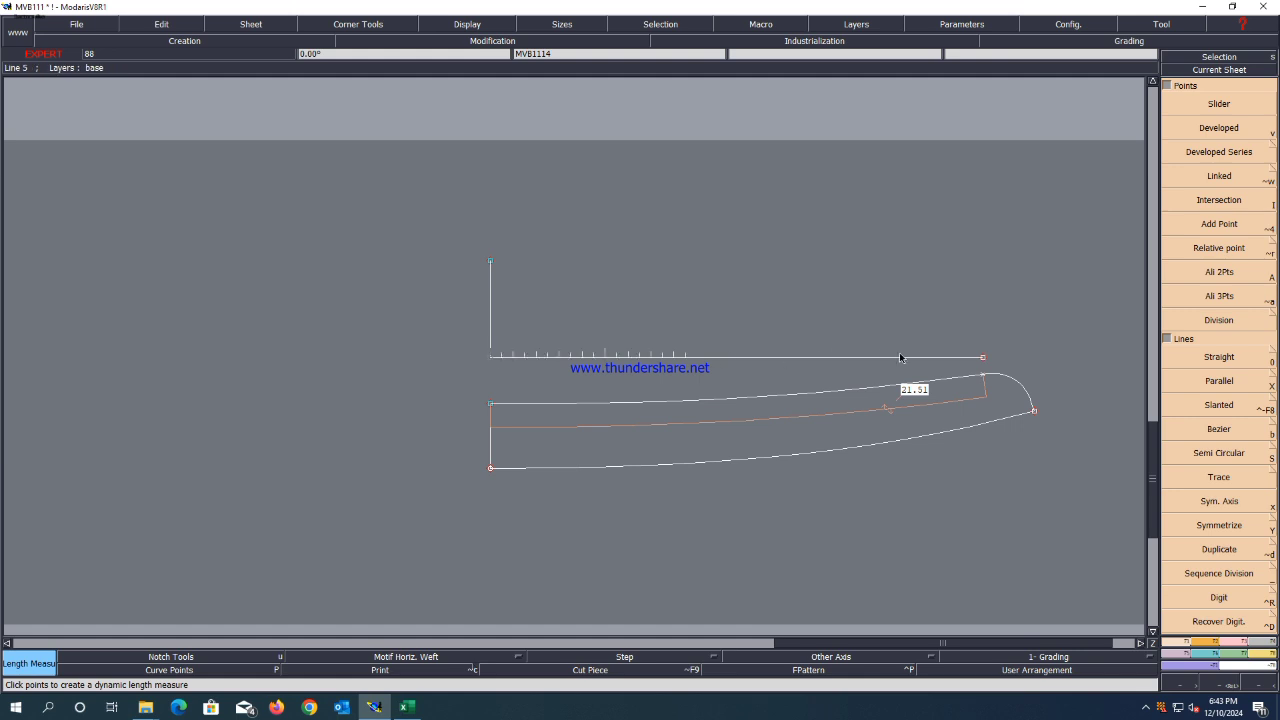
pyautogui.click(980, 356)
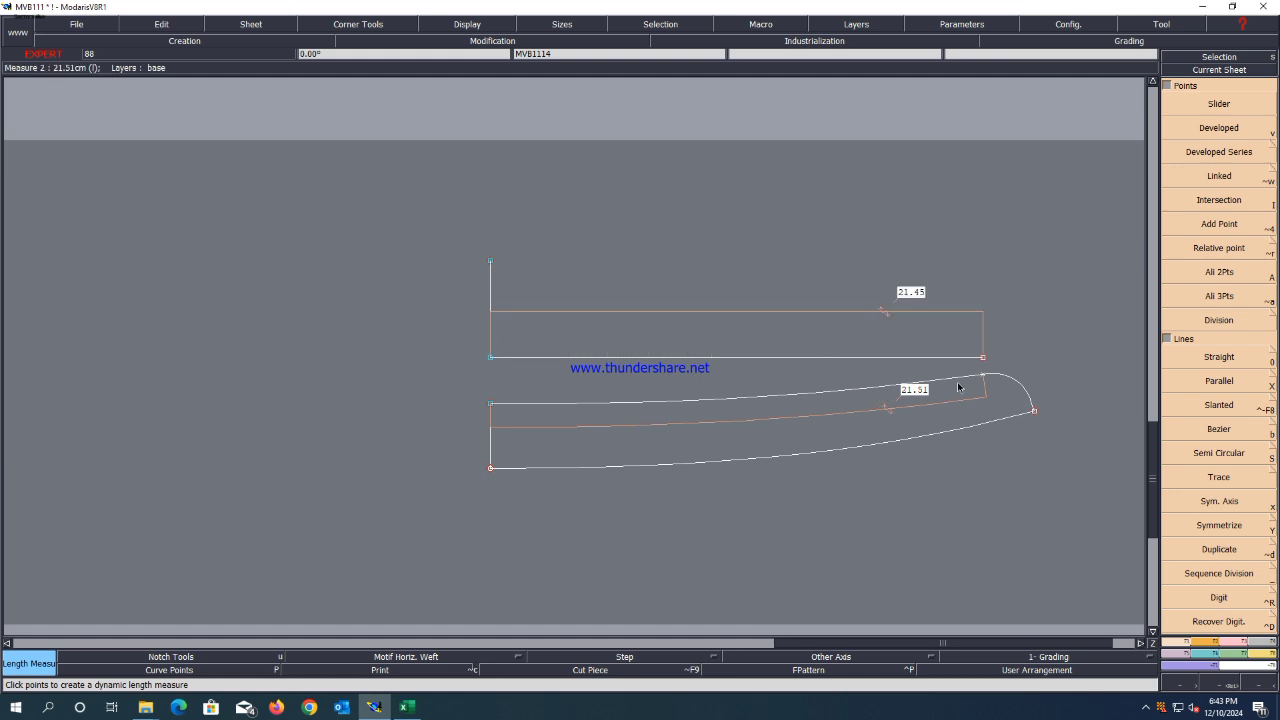
# Move the front end of the collar's lower line horizontally, with no vertical shift, so the line is 21.51 cm long.
pyautogui.click(1237, 642)
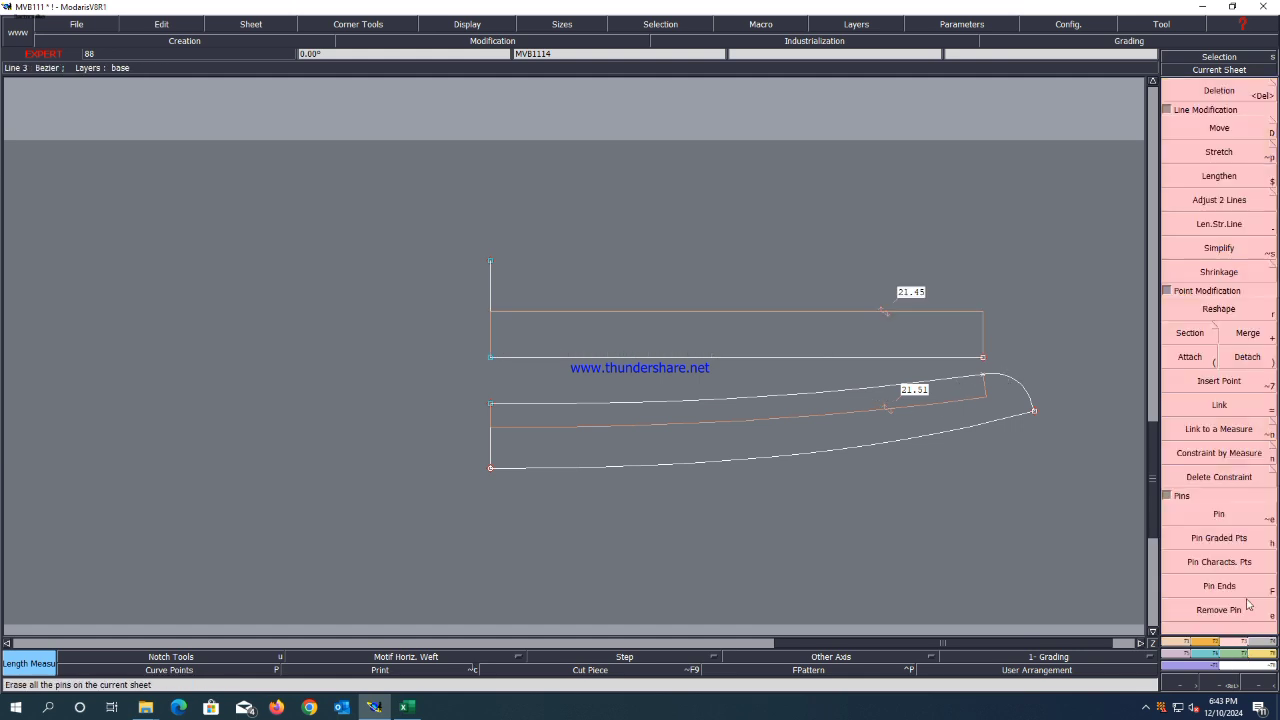
pyautogui.click(1234, 131)
pyautogui.click(986, 358)
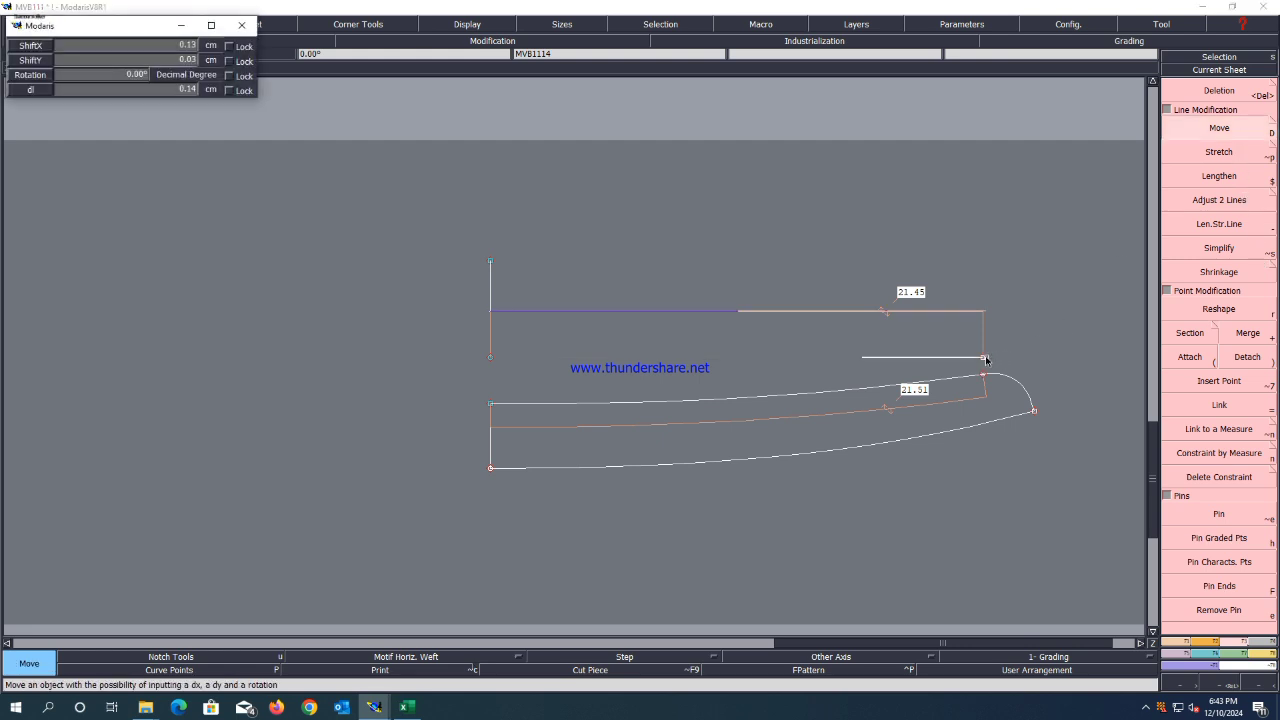
pyautogui.press('Down')
pyautogui.press('BackSpace')
pyautogui.press('Down')
pyautogui.write('0')
pyautogui.press('Return')
pyautogui.press('Return')
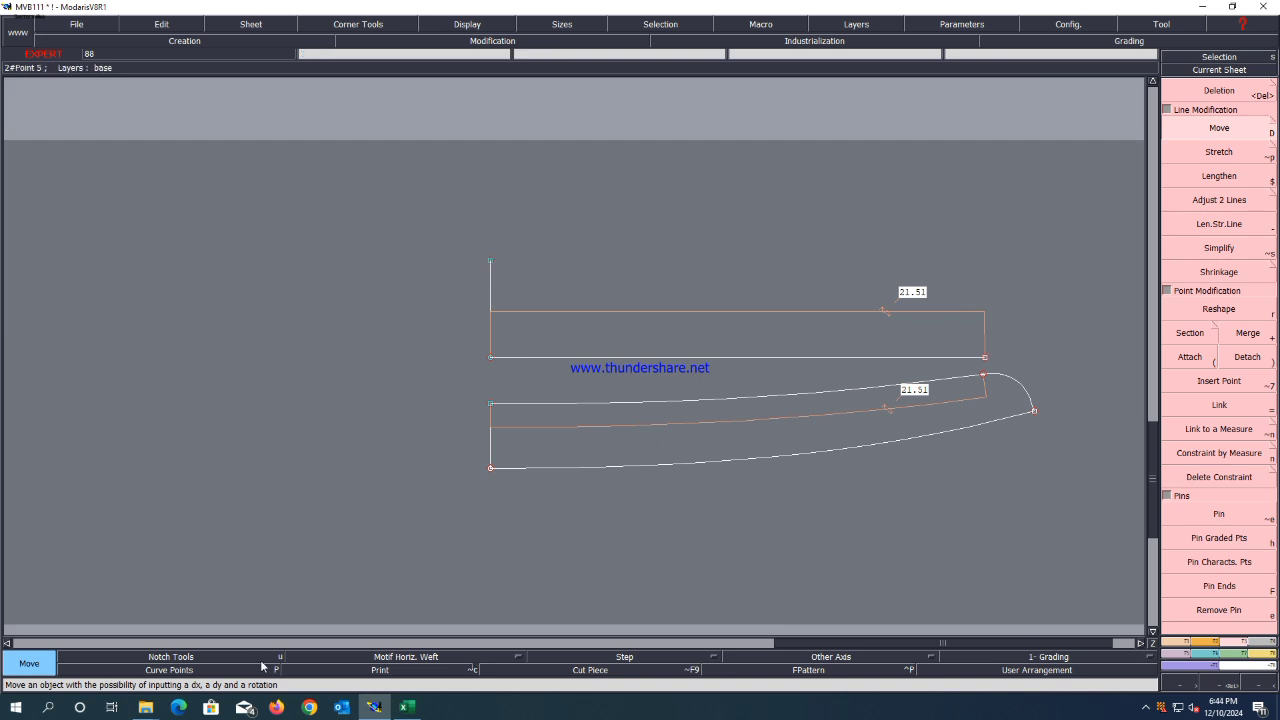
# Switch to the Excel graded spec, highlight the Collar stand length at neck seam row (row 41) in yellow, and select the size M Collar Leaf Edge value.
pyautogui.click(407, 707)
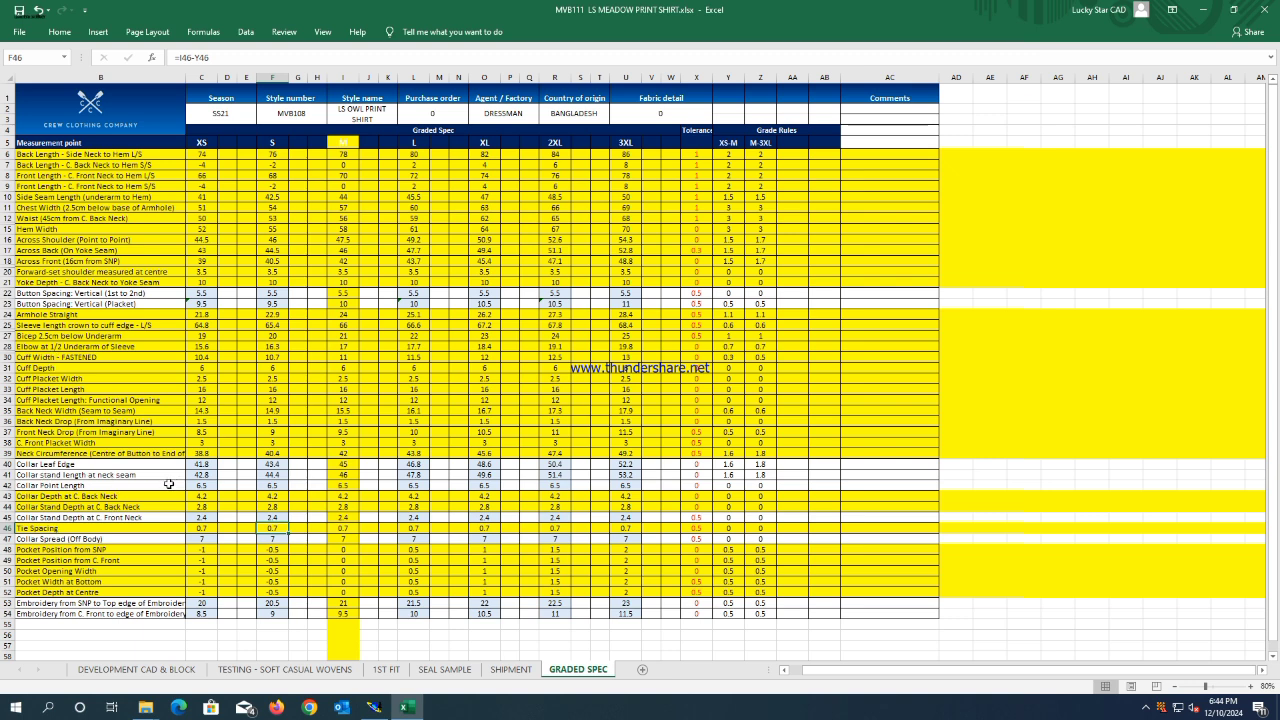
pyautogui.click(278, 476)
pyautogui.moveTo(343, 481); pyautogui.dragTo(343, 474)
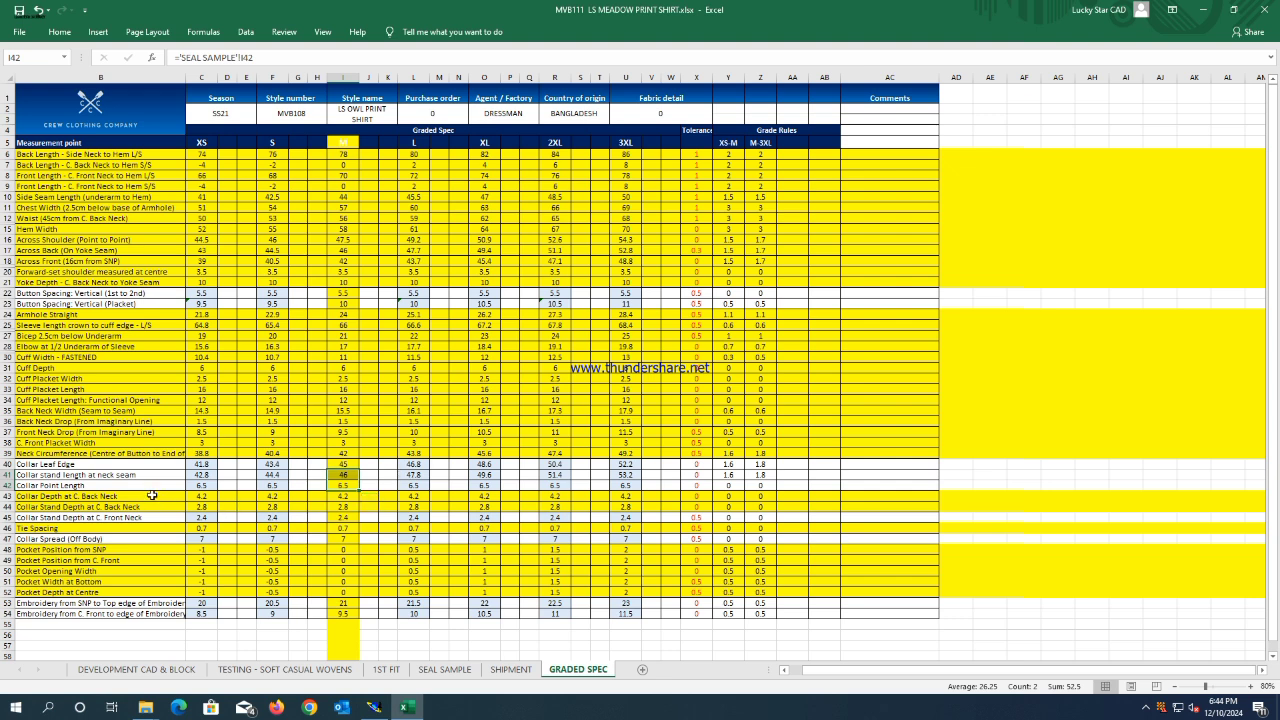
pyautogui.rightClick(10, 476)
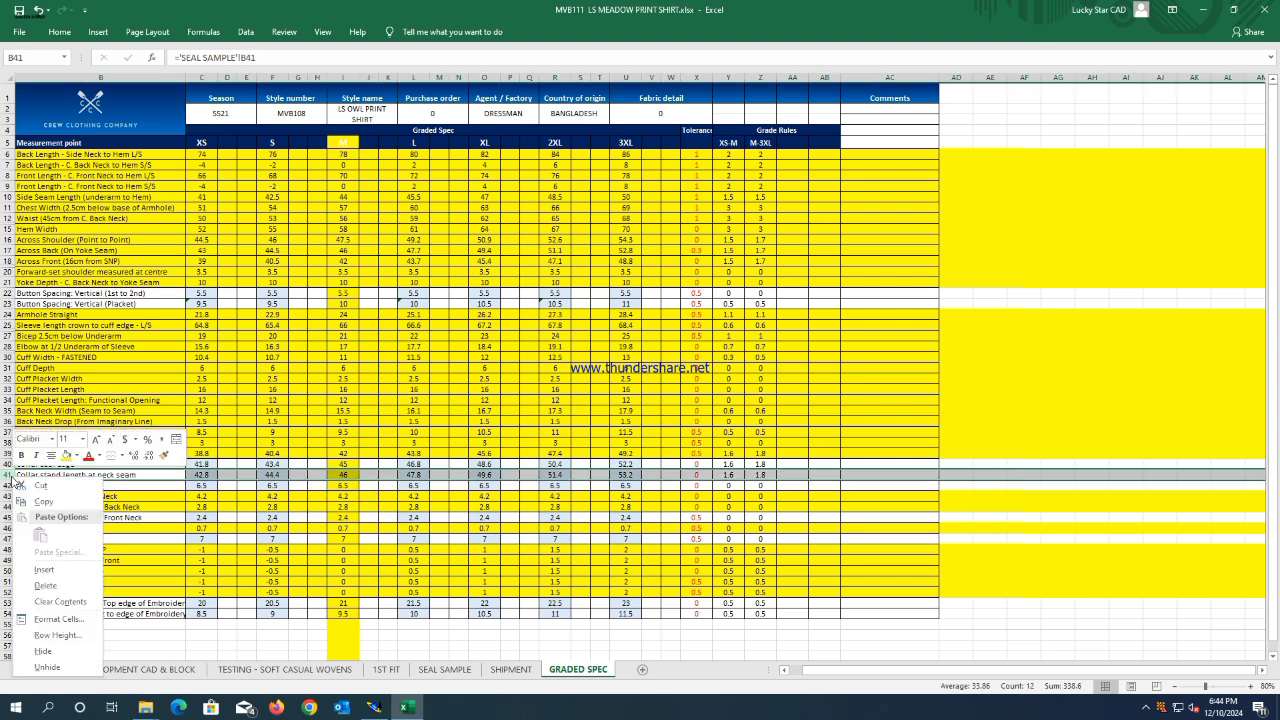
pyautogui.click(73, 483)
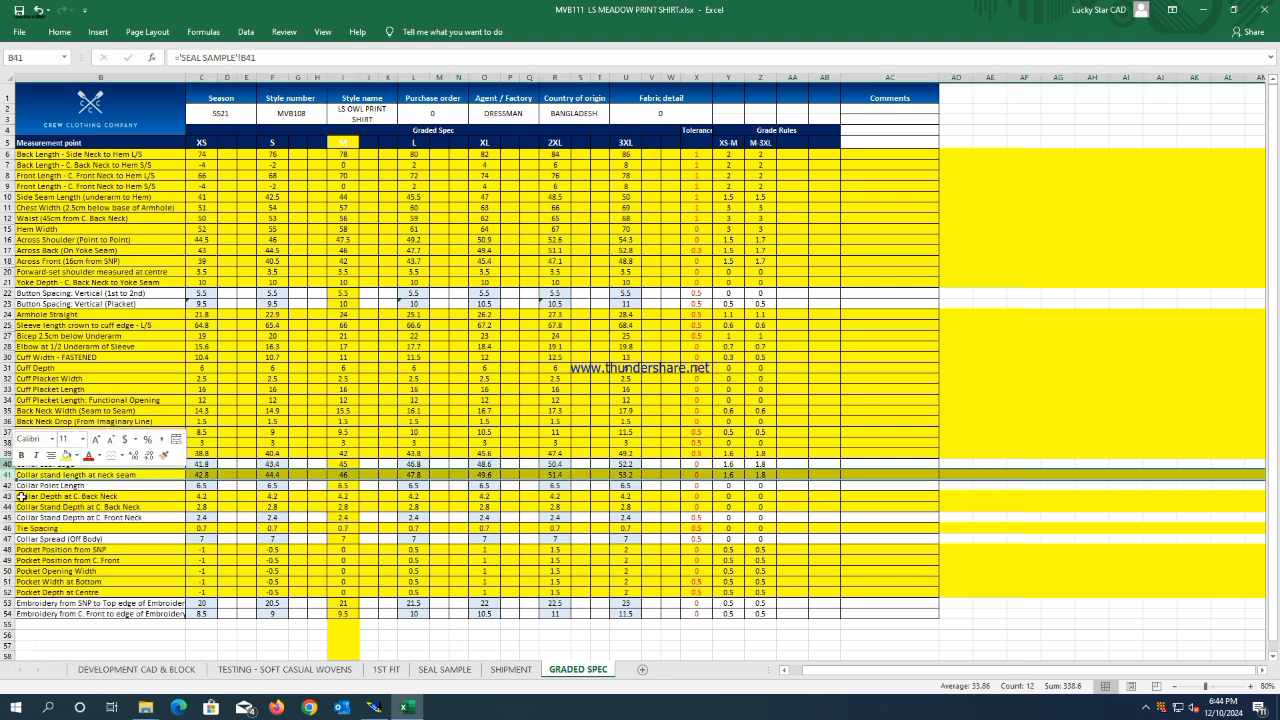
pyautogui.click(56, 528)
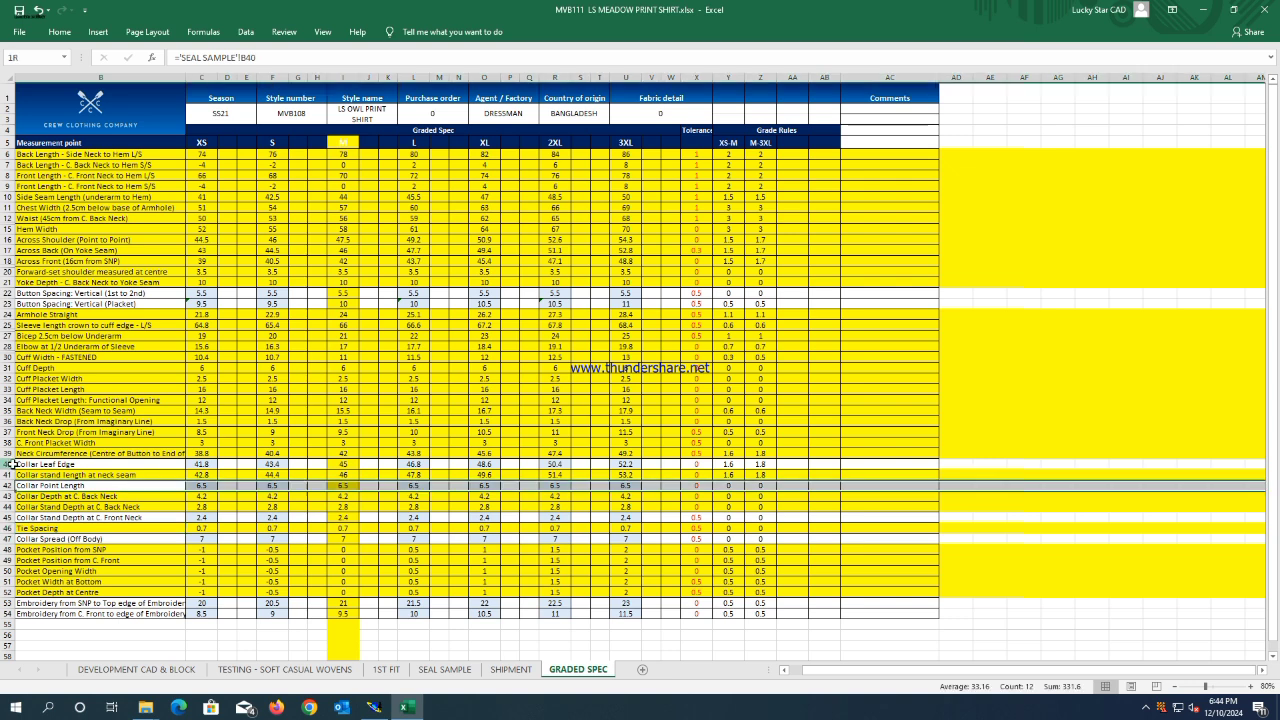
pyautogui.click(8, 465)
pyautogui.click(355, 465)
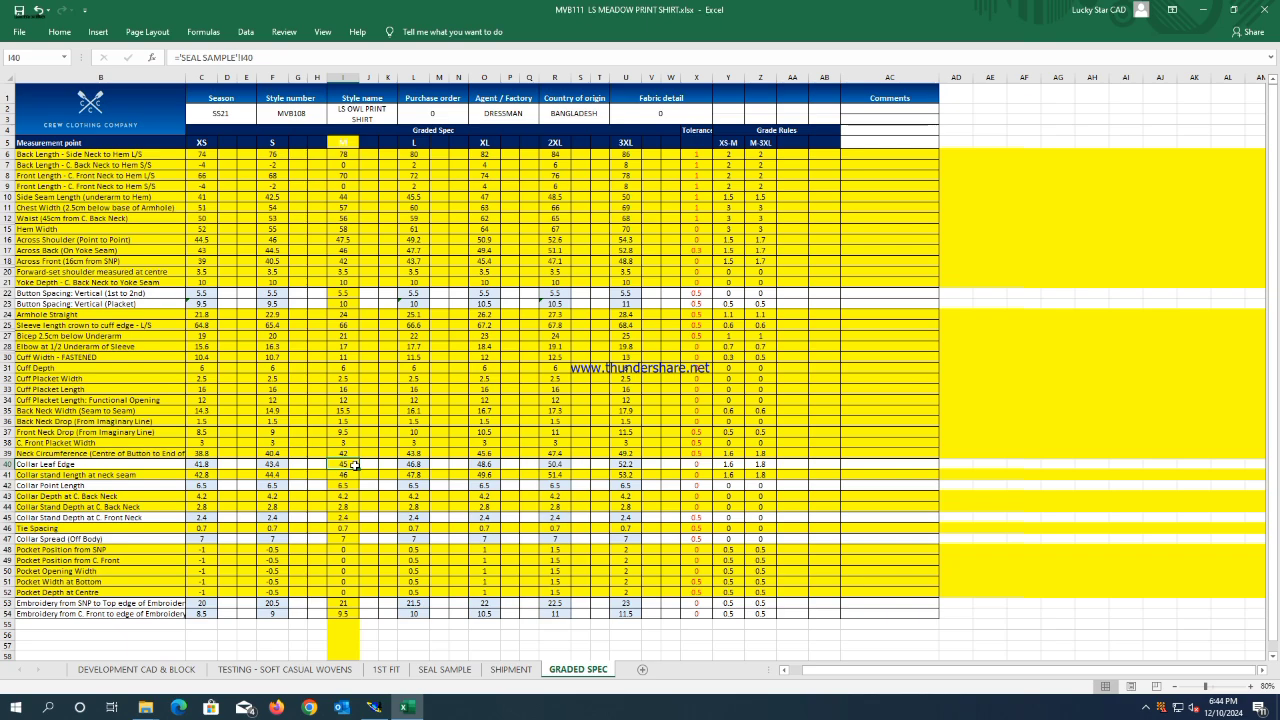
# Return to Modaris and draw a horizontal Bezier line of 22.50 cm from the upper end of the collar's centre-back line.
pyautogui.click(1203, 9)
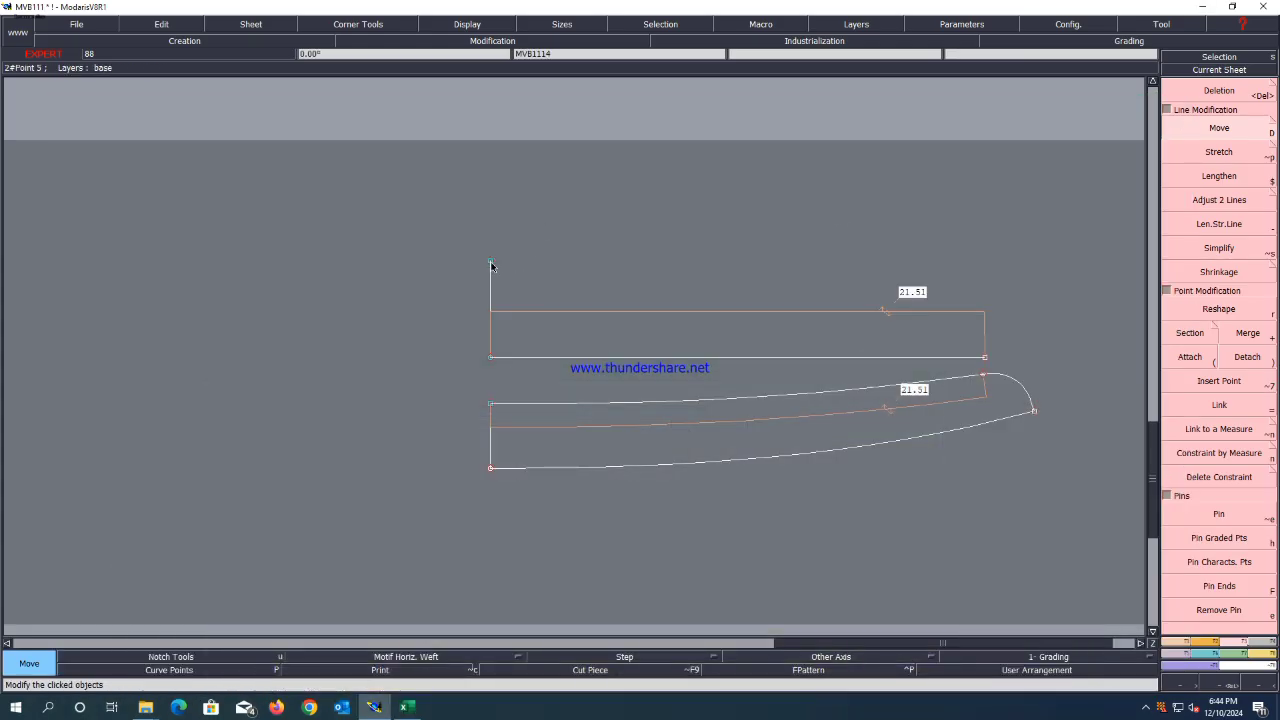
pyautogui.click(184, 40)
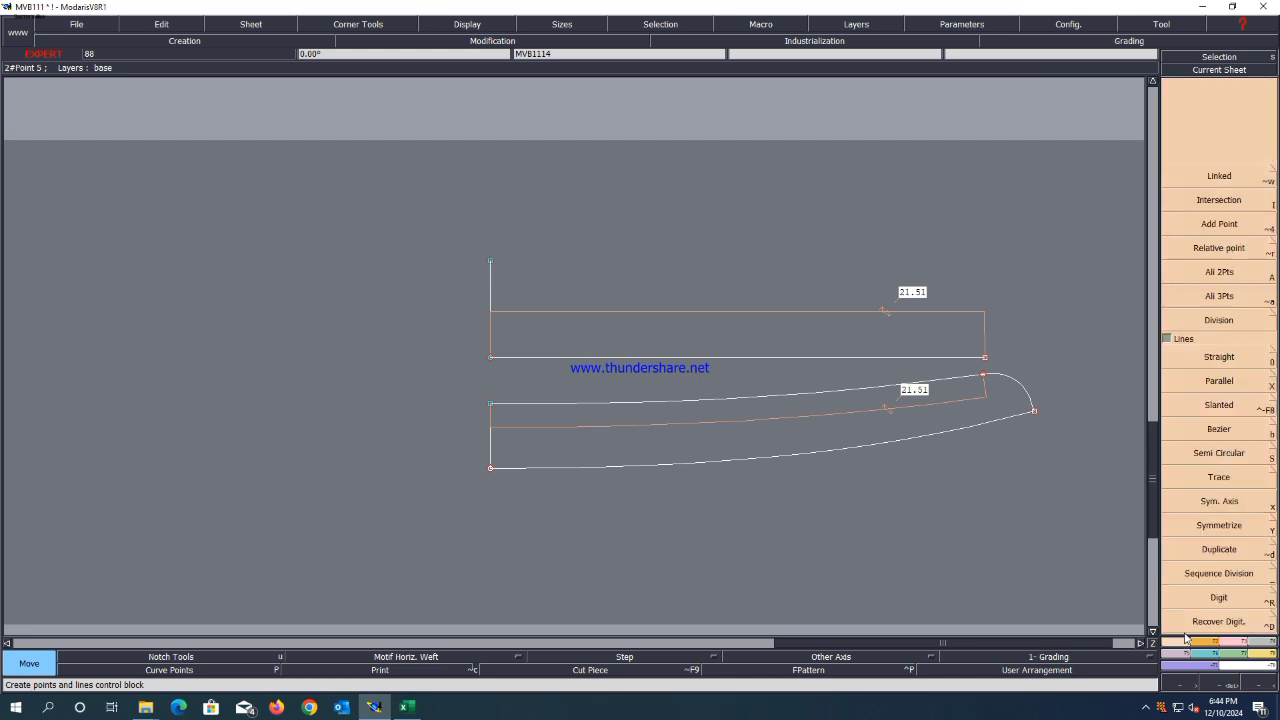
pyautogui.click(1229, 433)
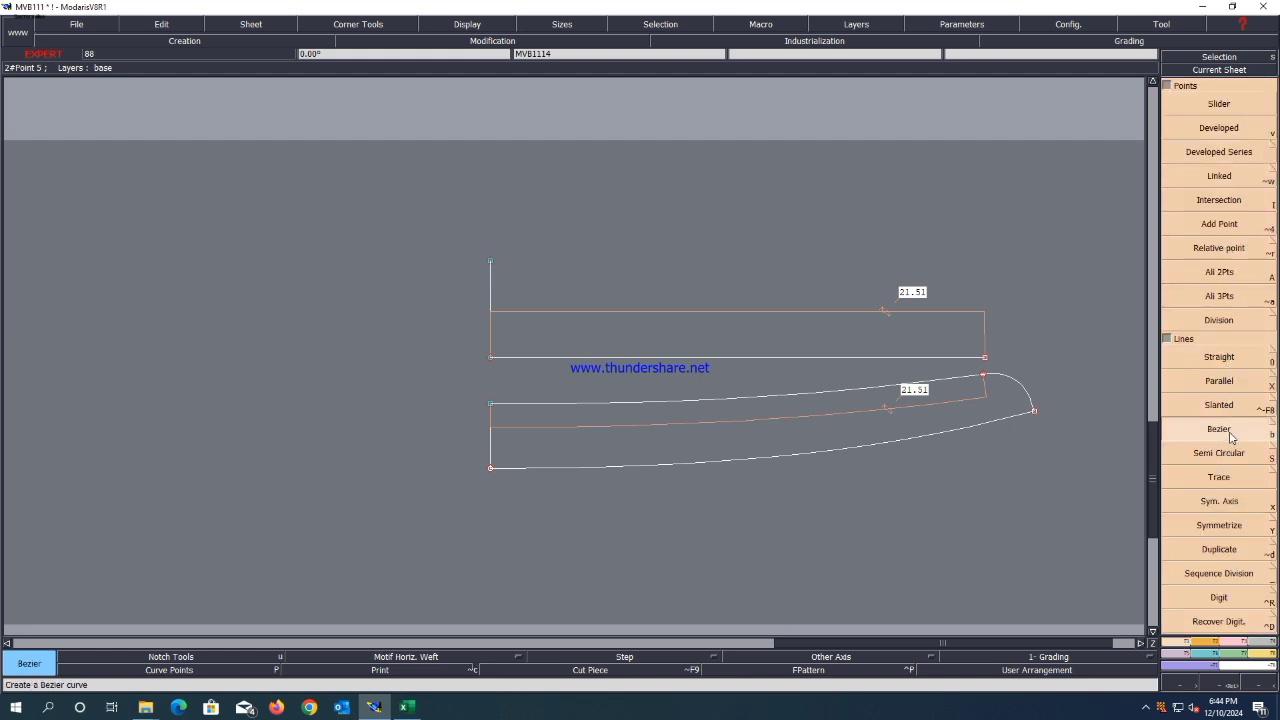
pyautogui.click(491, 263)
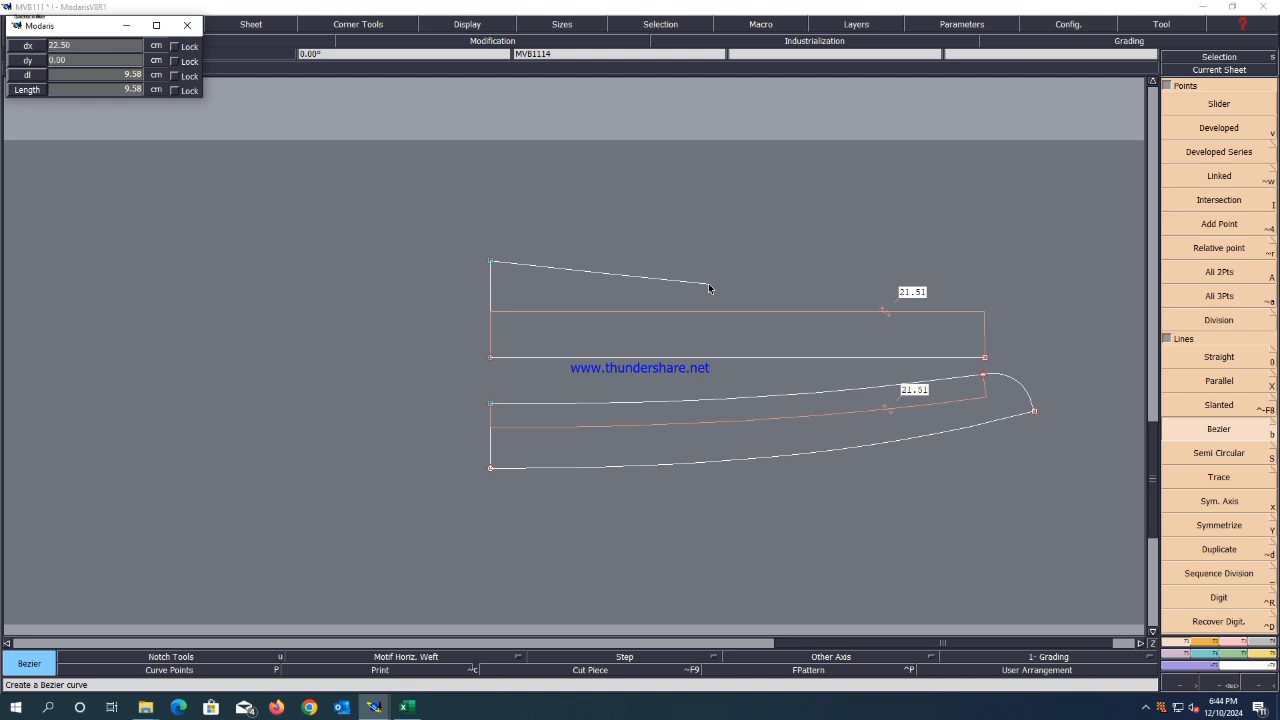
pyautogui.press('Return')
pyautogui.click(961, 266)
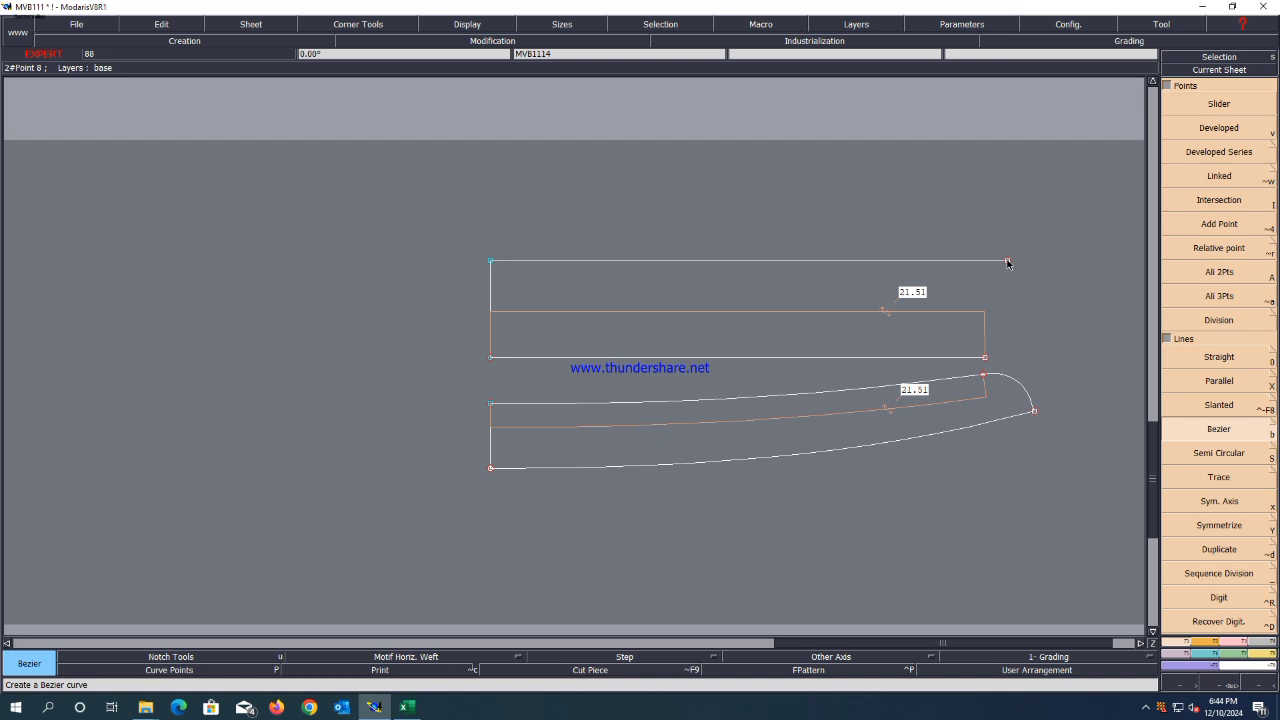
# Close the collar's front with a Bezier line from the leaf edge's end to the lower line's end, and measure its length.
pyautogui.click(1007, 261)
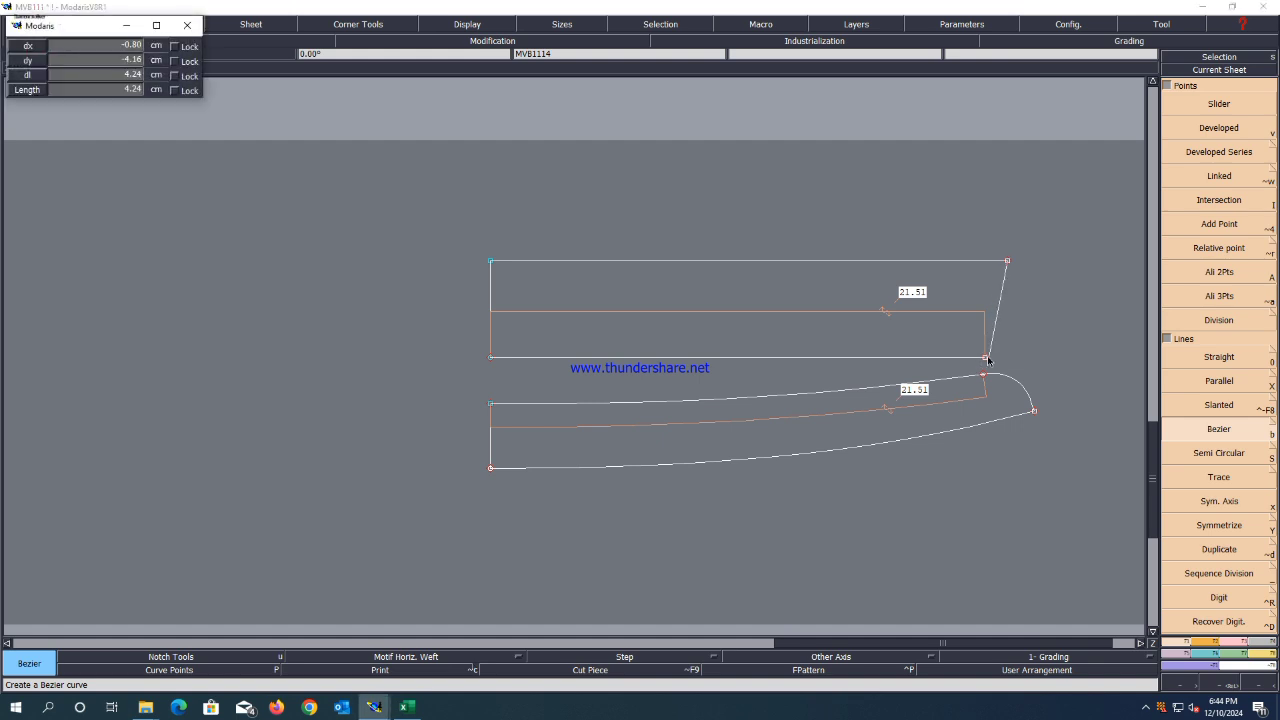
pyautogui.click(986, 358)
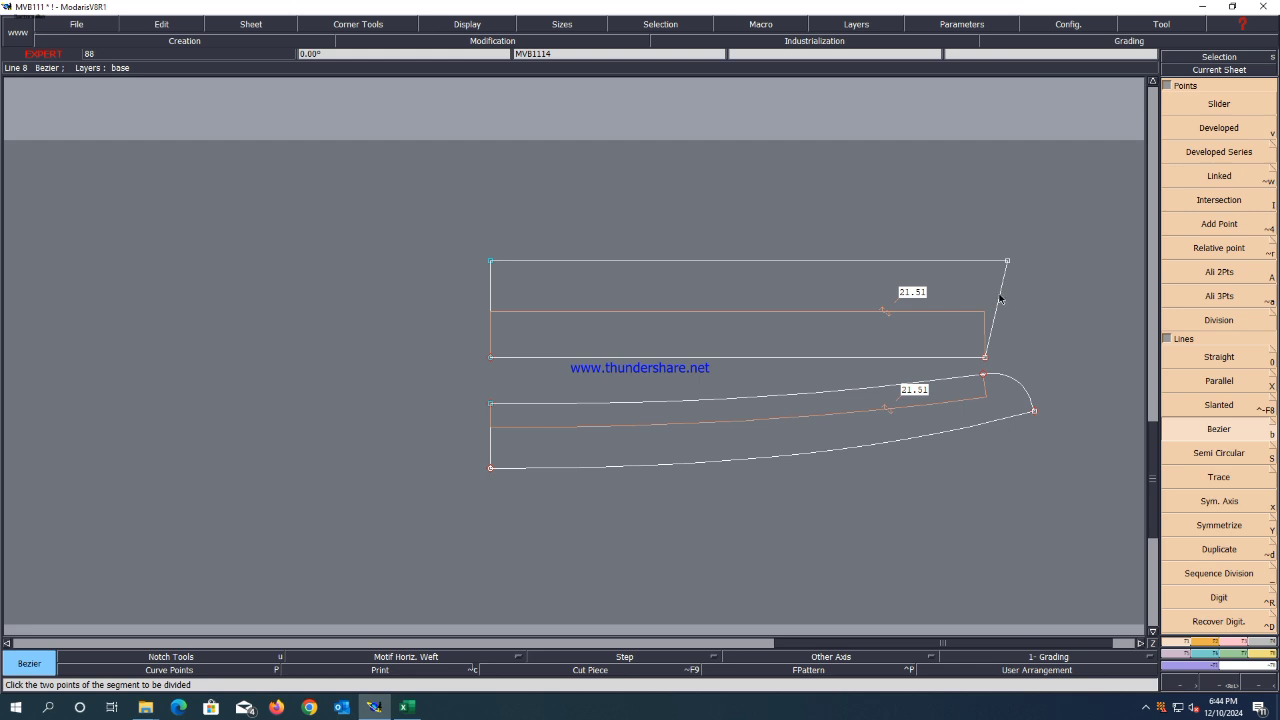
pyautogui.press('l')
pyautogui.click(1000, 299)
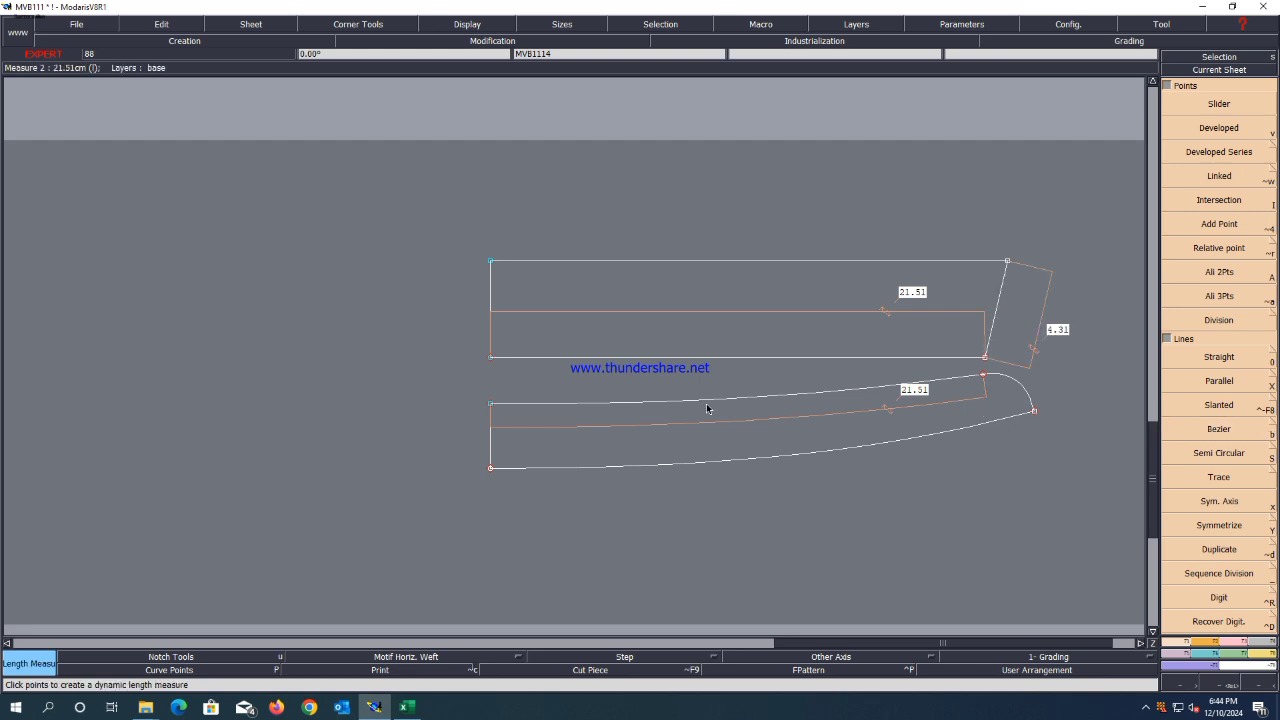
# Move the collar's centre-back line, including both end points, vertically by 1.50 cm with zero horizontal shift.
pyautogui.click(1242, 642)
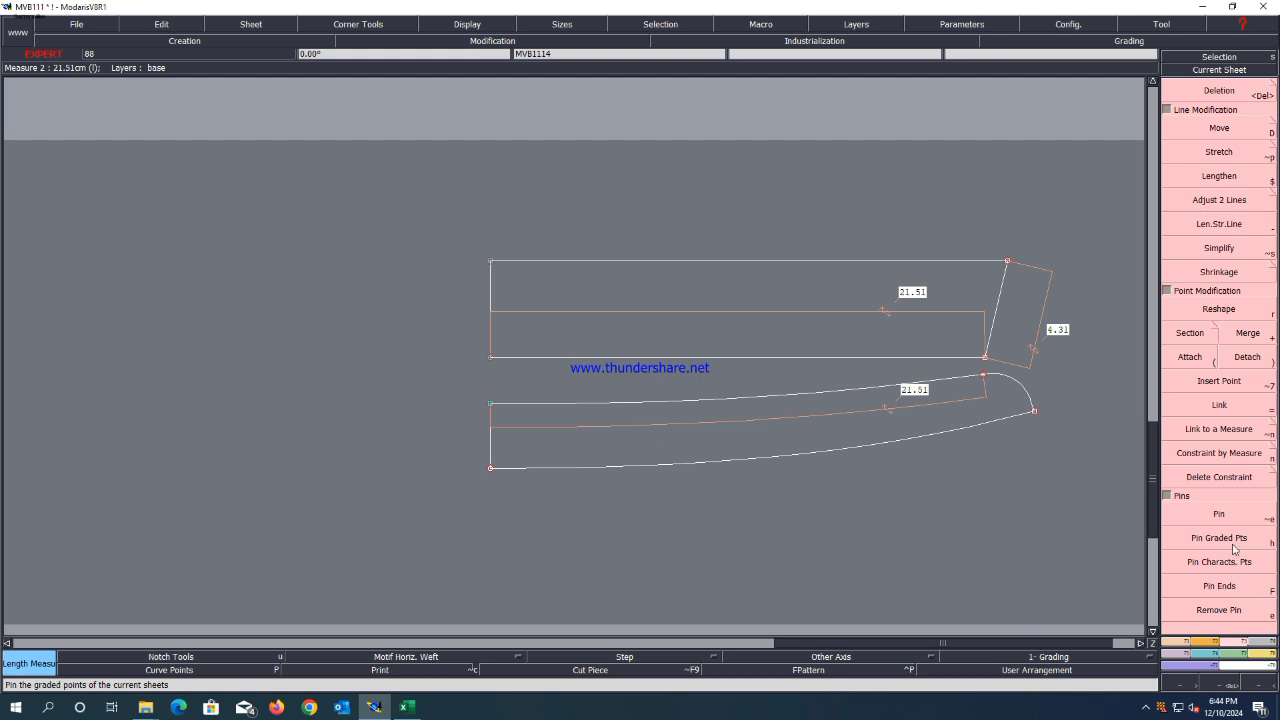
pyautogui.click(1238, 130)
pyautogui.moveTo(450, 353); pyautogui.dragTo(450, 353)
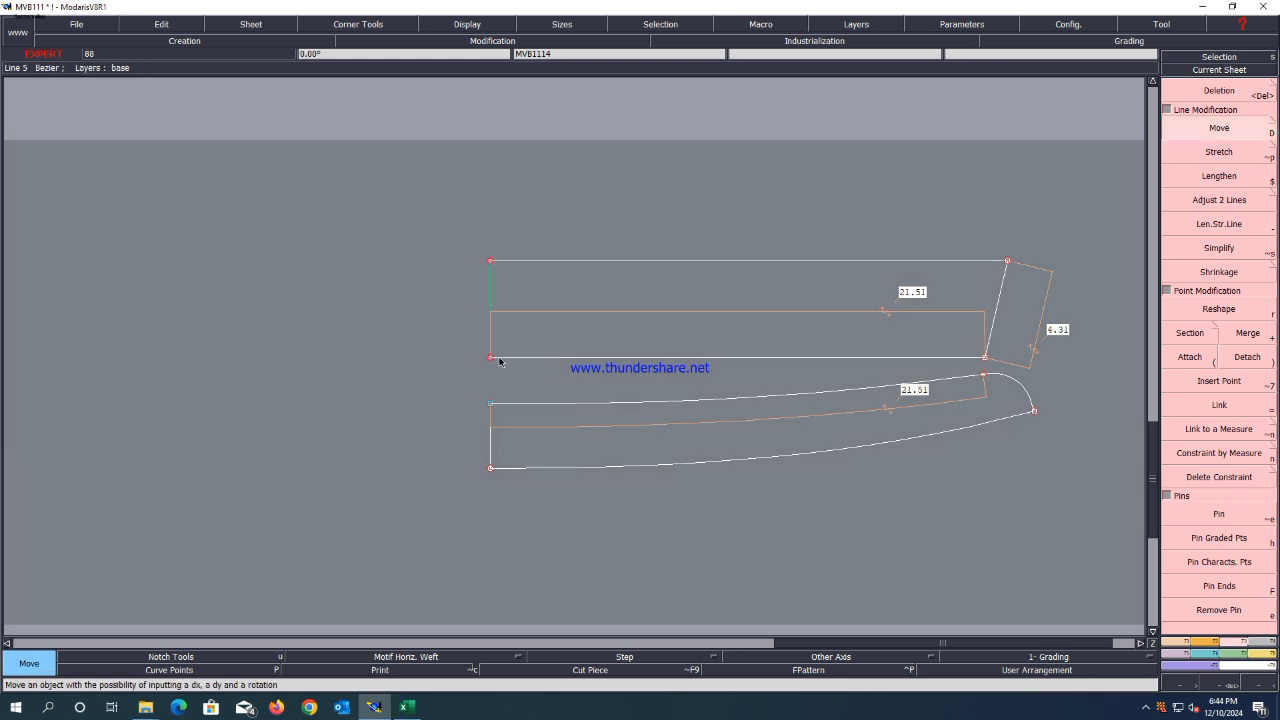
pyautogui.click(491, 357)
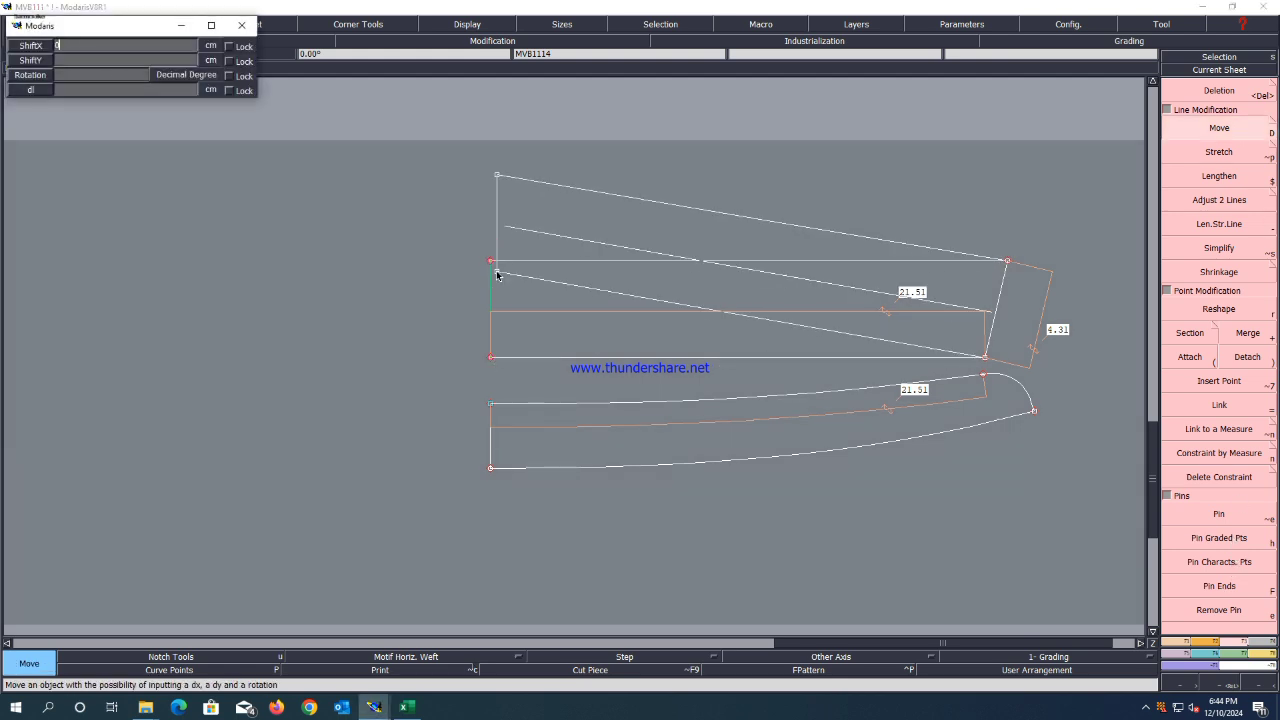
pyautogui.write('0')
pyautogui.press('Return')
pyautogui.write('1.5')
pyautogui.press('Return')
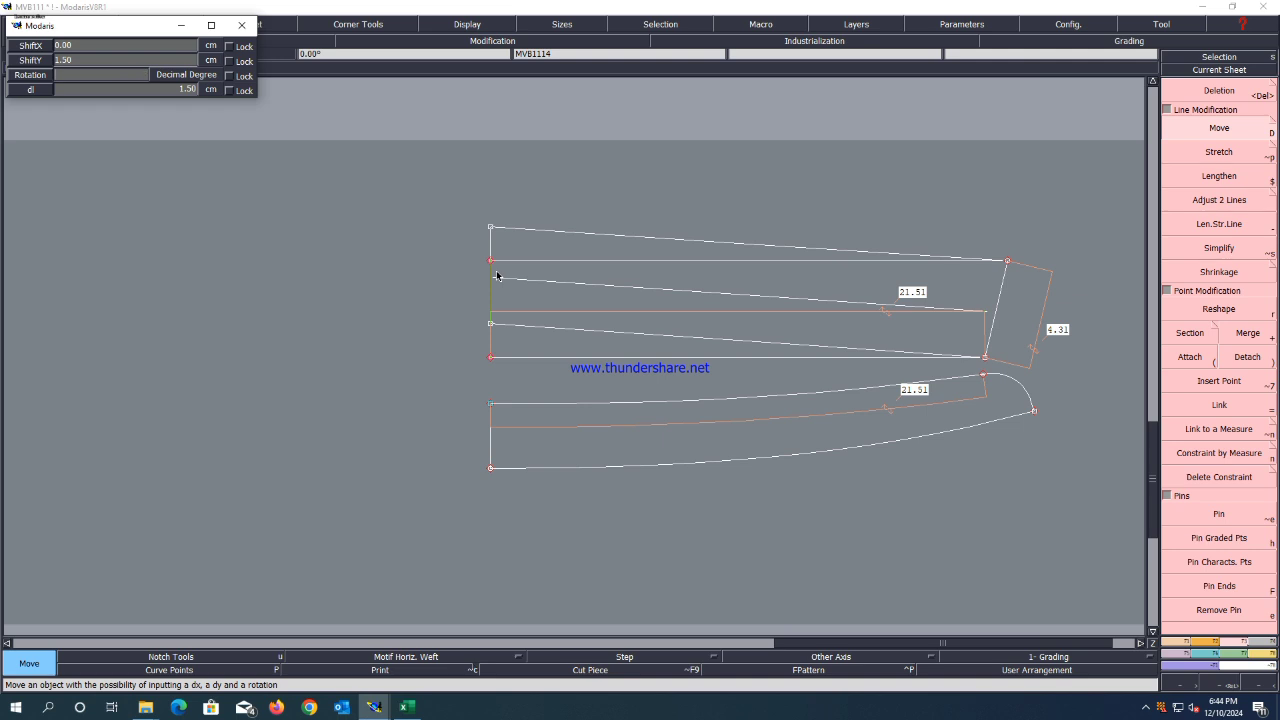
pyautogui.click(497, 276)
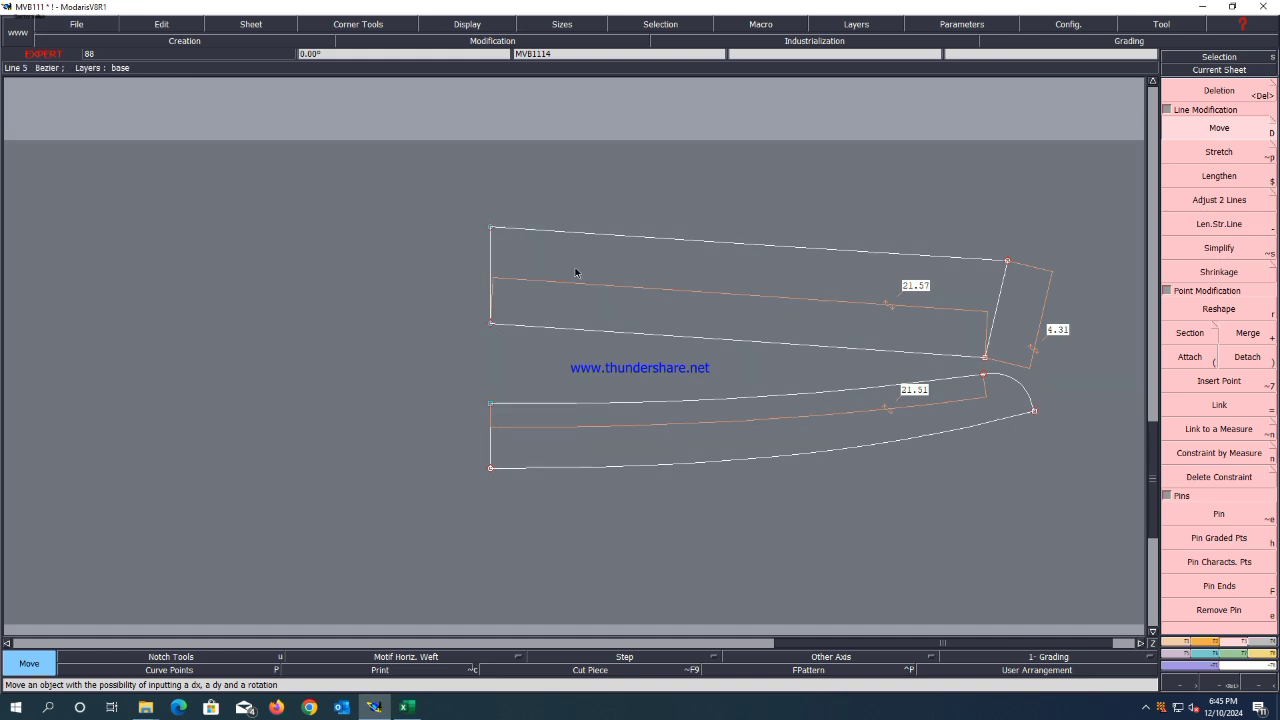
# Move the collar's centre-back line, including both end points, vertically by -0.50 cm with zero horizontal shift.
pyautogui.moveTo(565, 178); pyautogui.dragTo(489, 327)
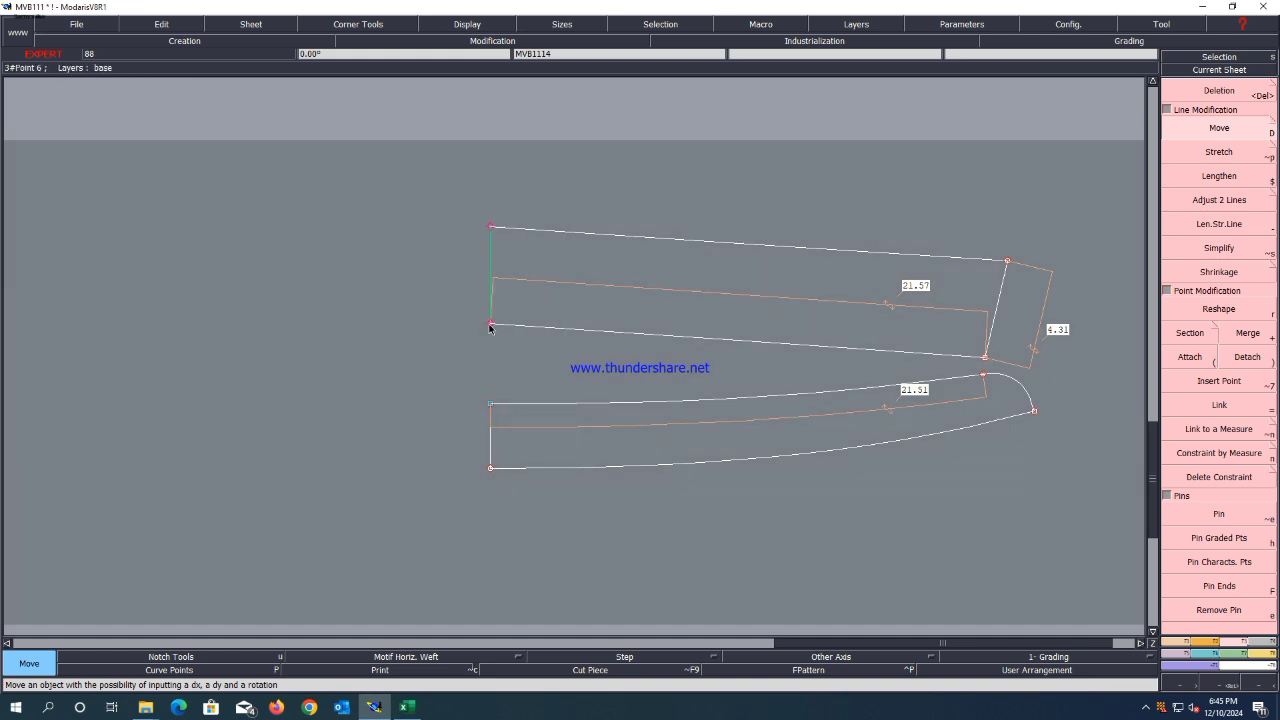
pyautogui.click(489, 327)
pyautogui.write('-')
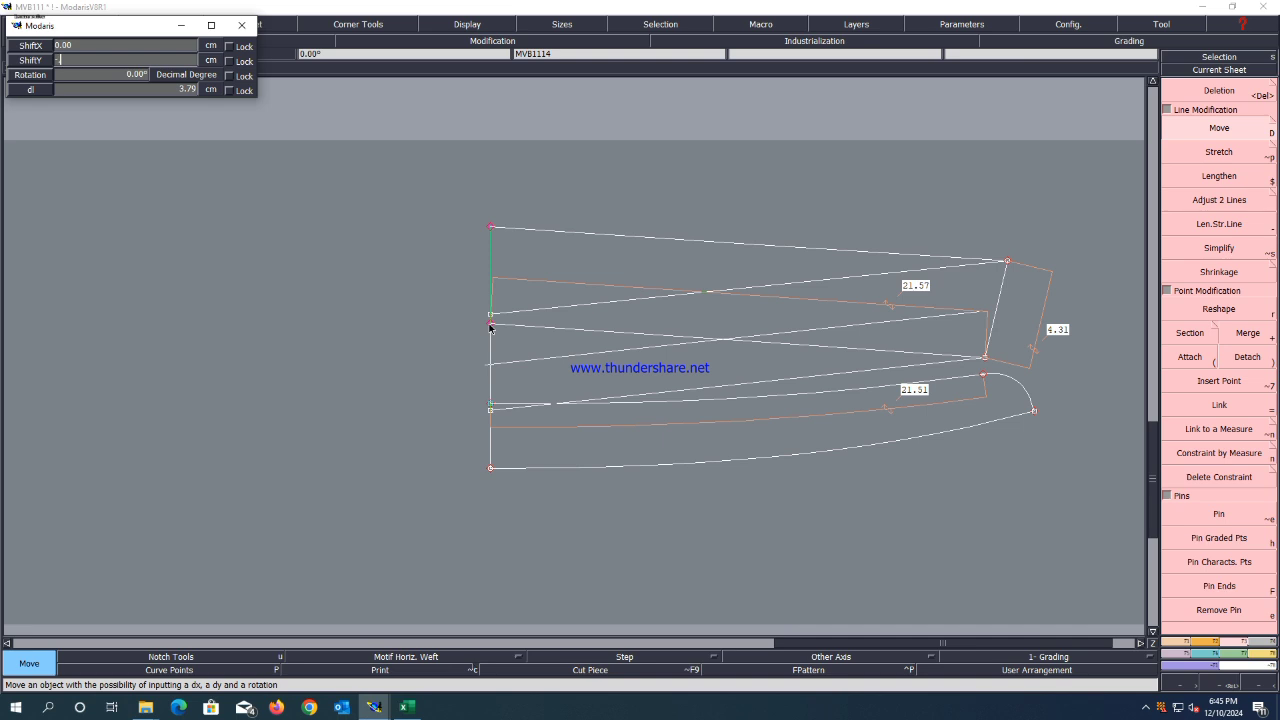
pyautogui.write('0.50')
pyautogui.press('Return')
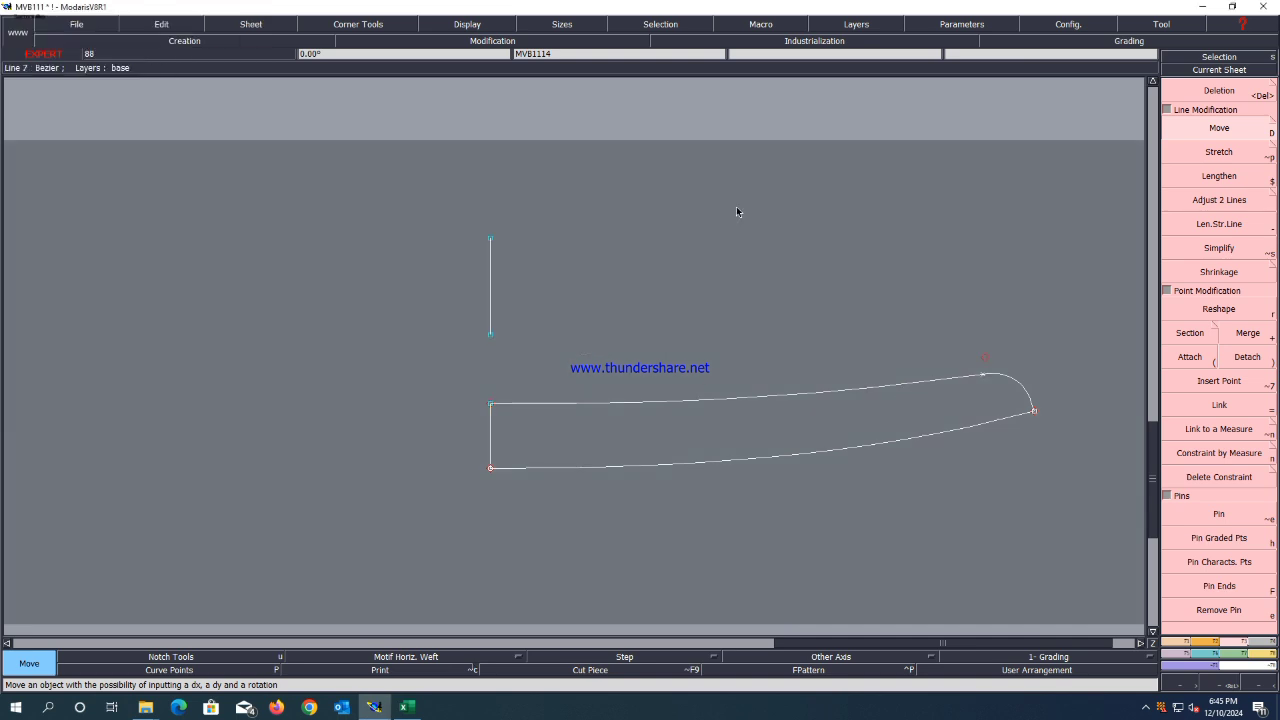
# Display the curve handles on the collar and stand lines.
pyautogui.scroll(1, 919, 232)
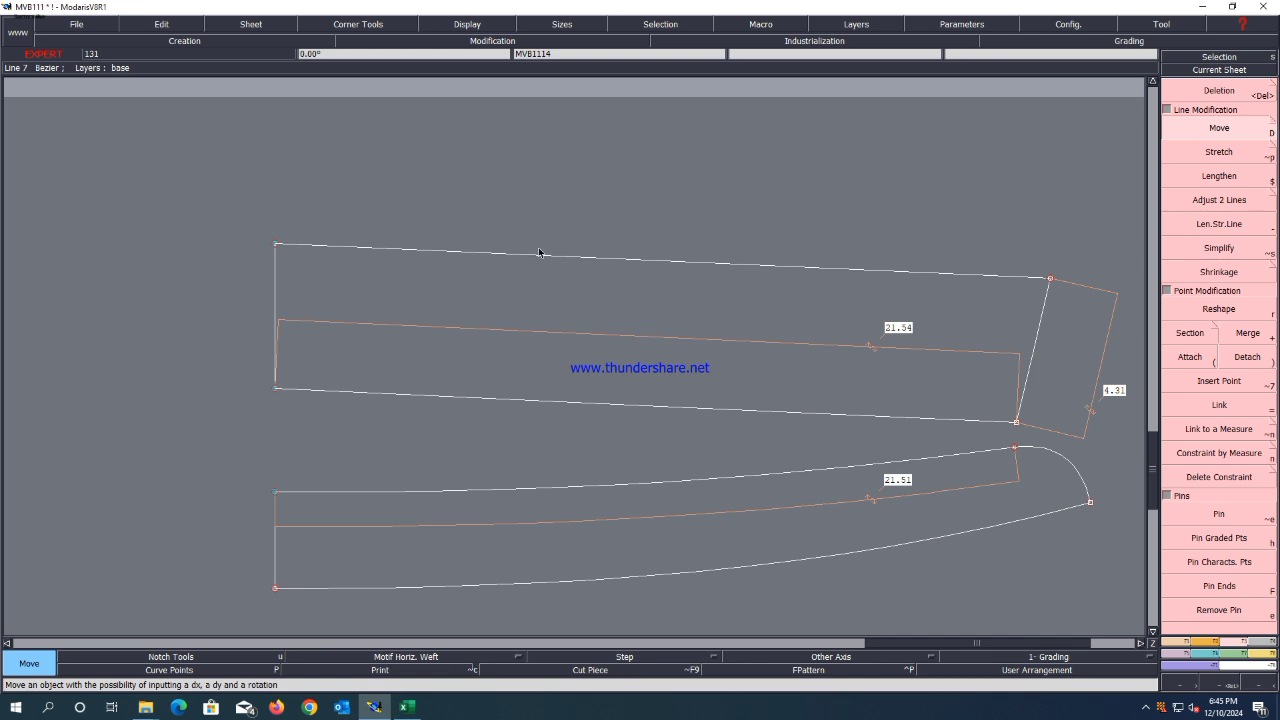
pyautogui.click(458, 24)
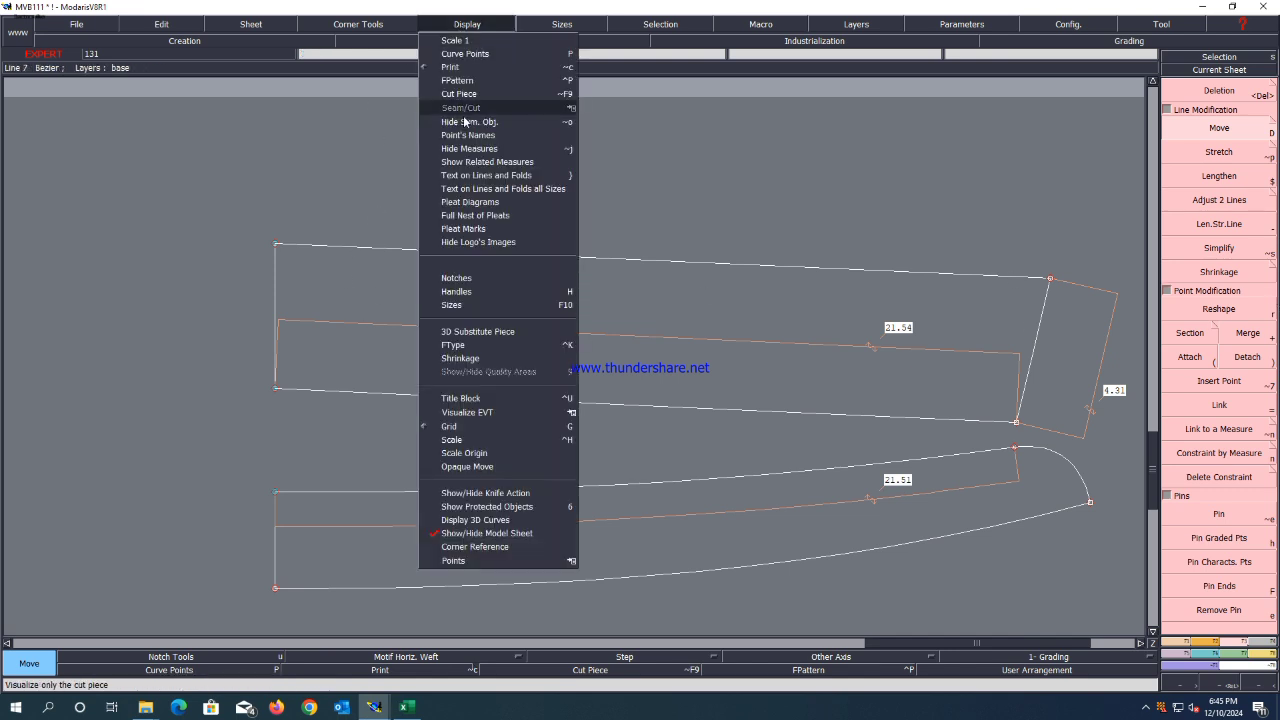
pyautogui.click(451, 295)
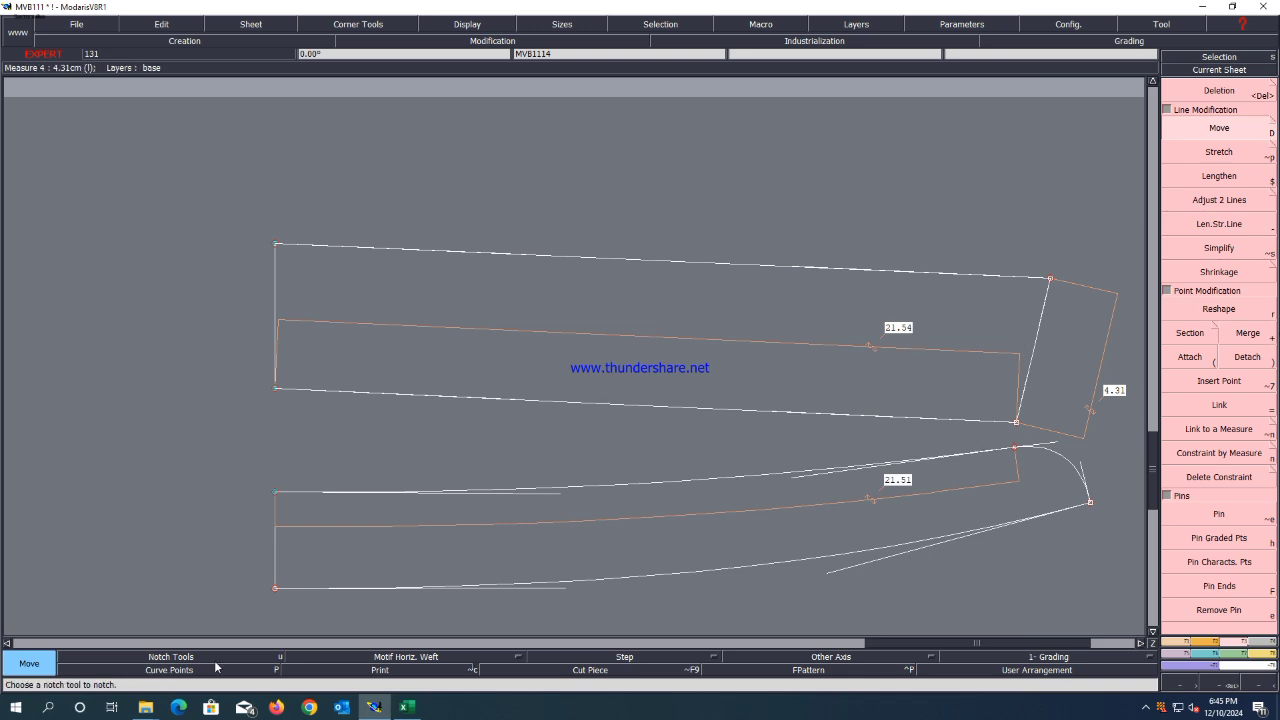
# Switch to the Excel graded spec, check the size M Collar Point Length value, and return to Modaris.
pyautogui.click(407, 707)
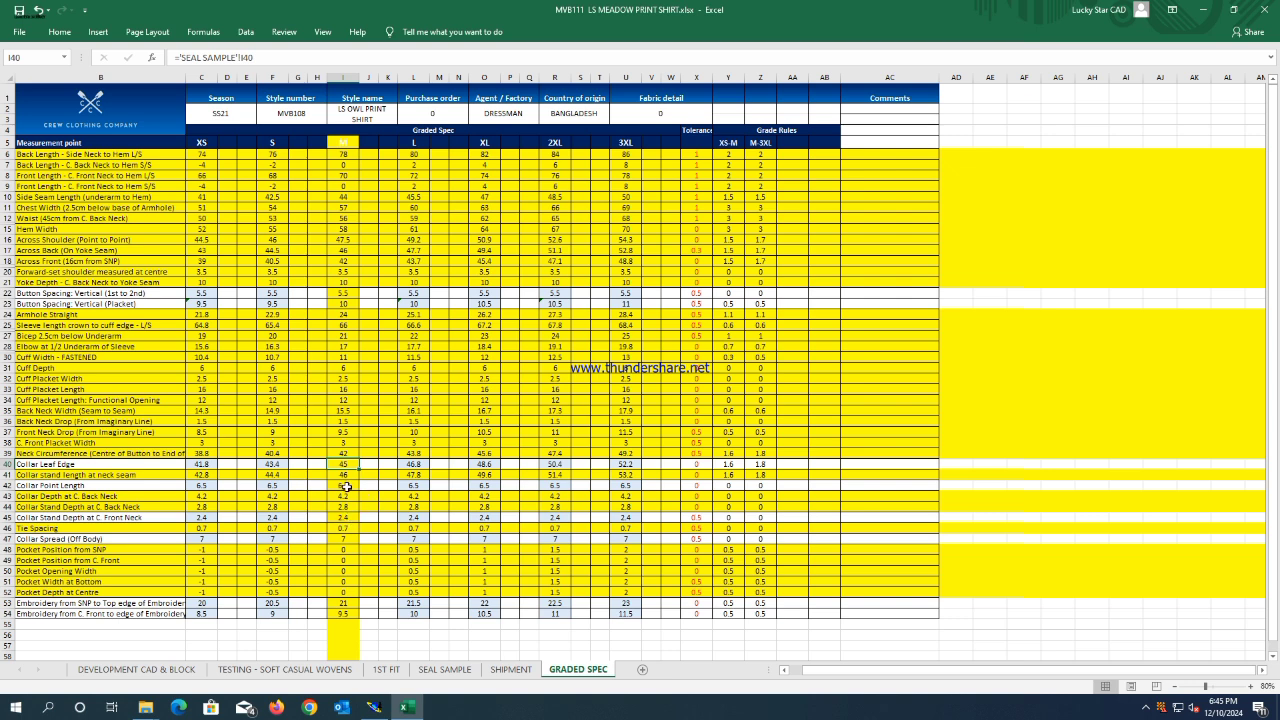
pyautogui.click(345, 485)
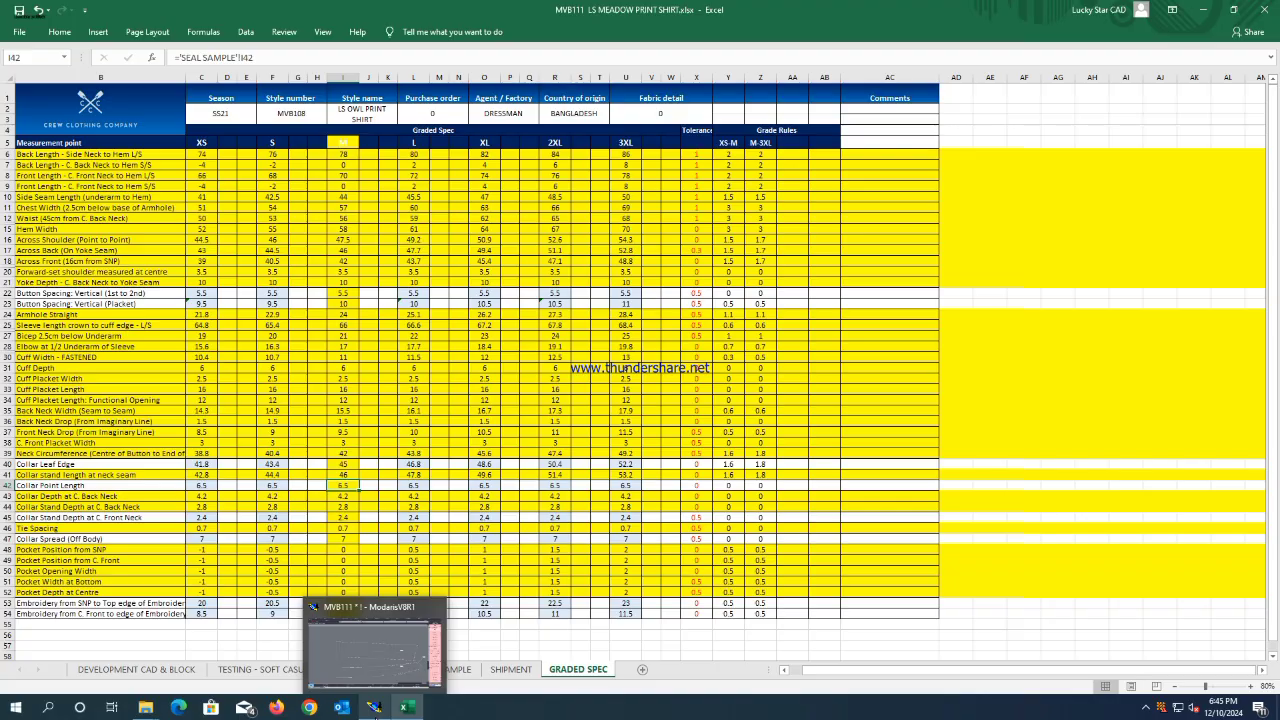
pyautogui.click(373, 707)
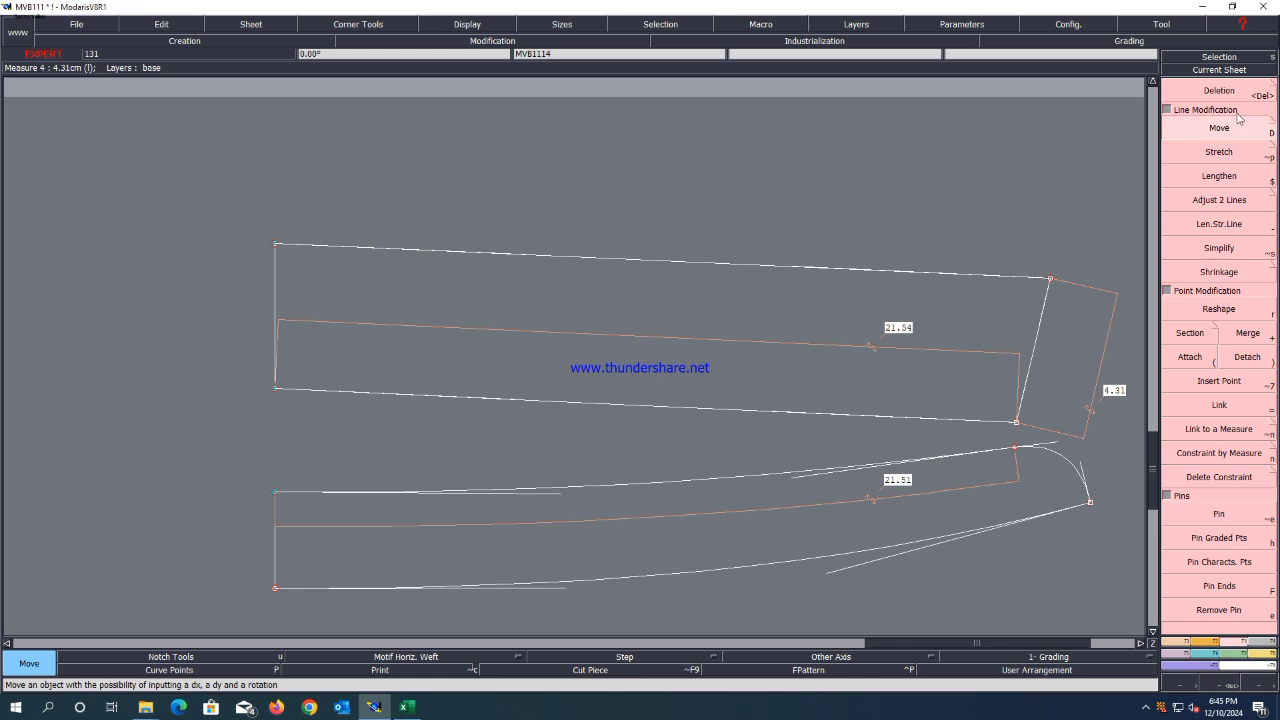
# Move the front end point of the collar's leaf edge vertically upward by 2.2 cm.
pyautogui.click(1048, 280)
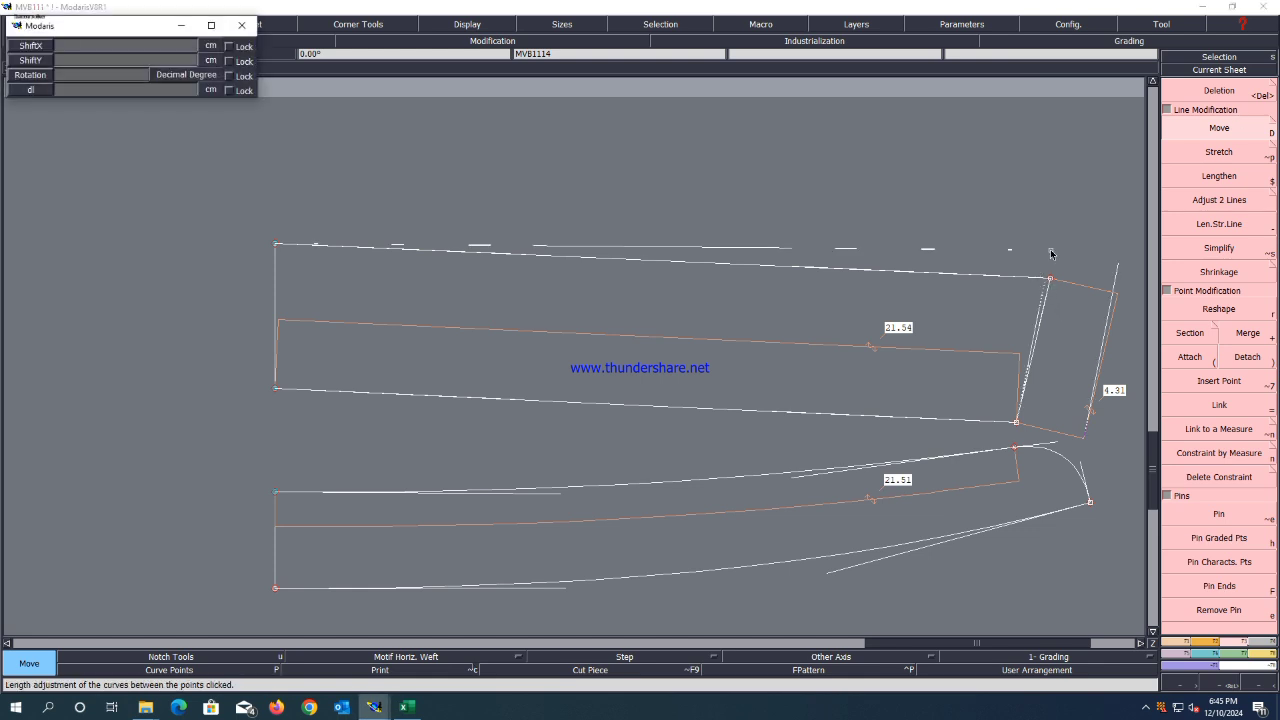
pyautogui.write('2.2')
pyautogui.press('Return')
pyautogui.press('Return')
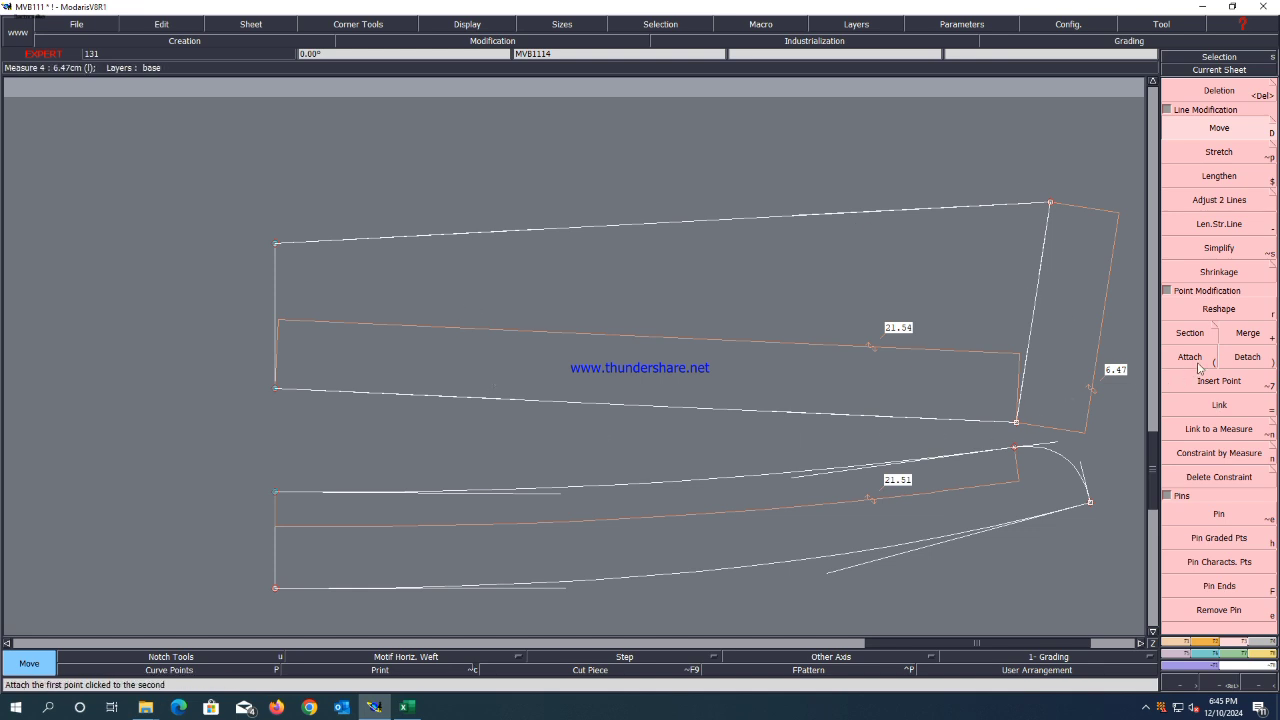
# Reshape the collar's straight lower line into a gentle upward-bowed curve using its handles.
pyautogui.press('r')
pyautogui.click(511, 404)
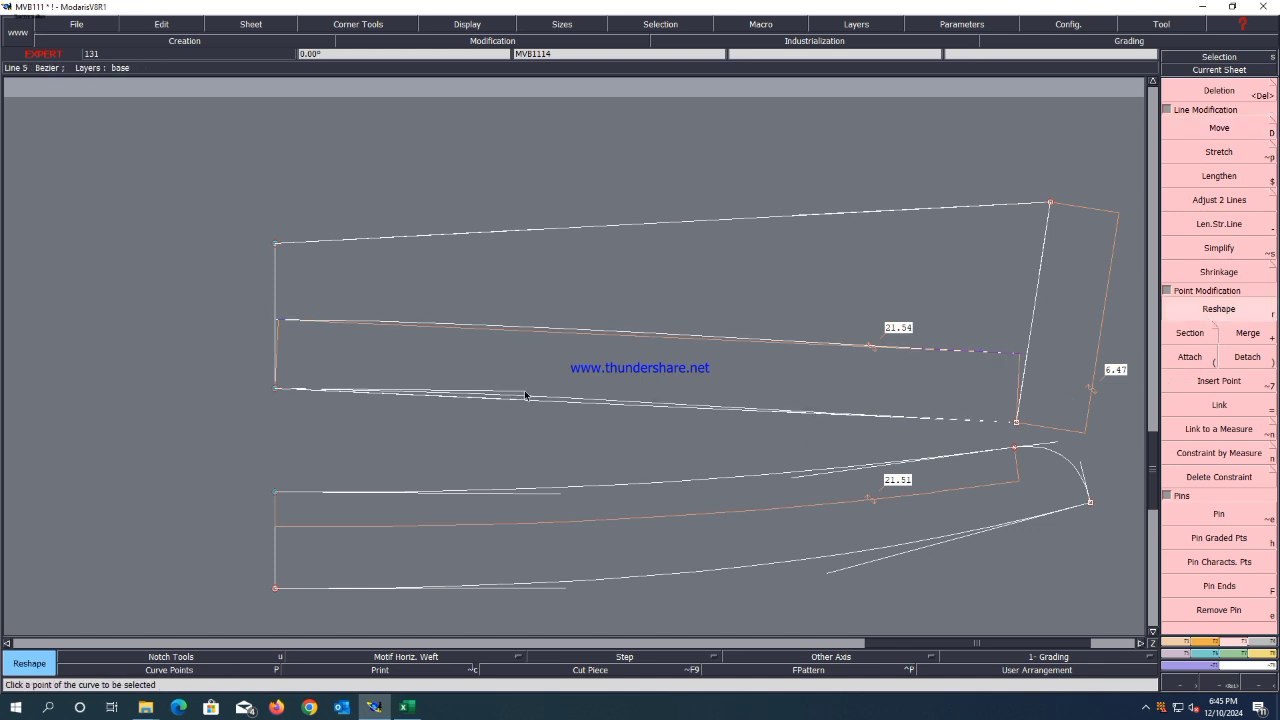
pyautogui.moveTo(773, 412); pyautogui.dragTo(588, 403)
# Move the collar's centre-back line, including both end points, vertically by 1 cm with zero horizontal shift.
pyautogui.moveTo(337, 180); pyautogui.dragTo(223, 431)
pyautogui.click(1215, 130)
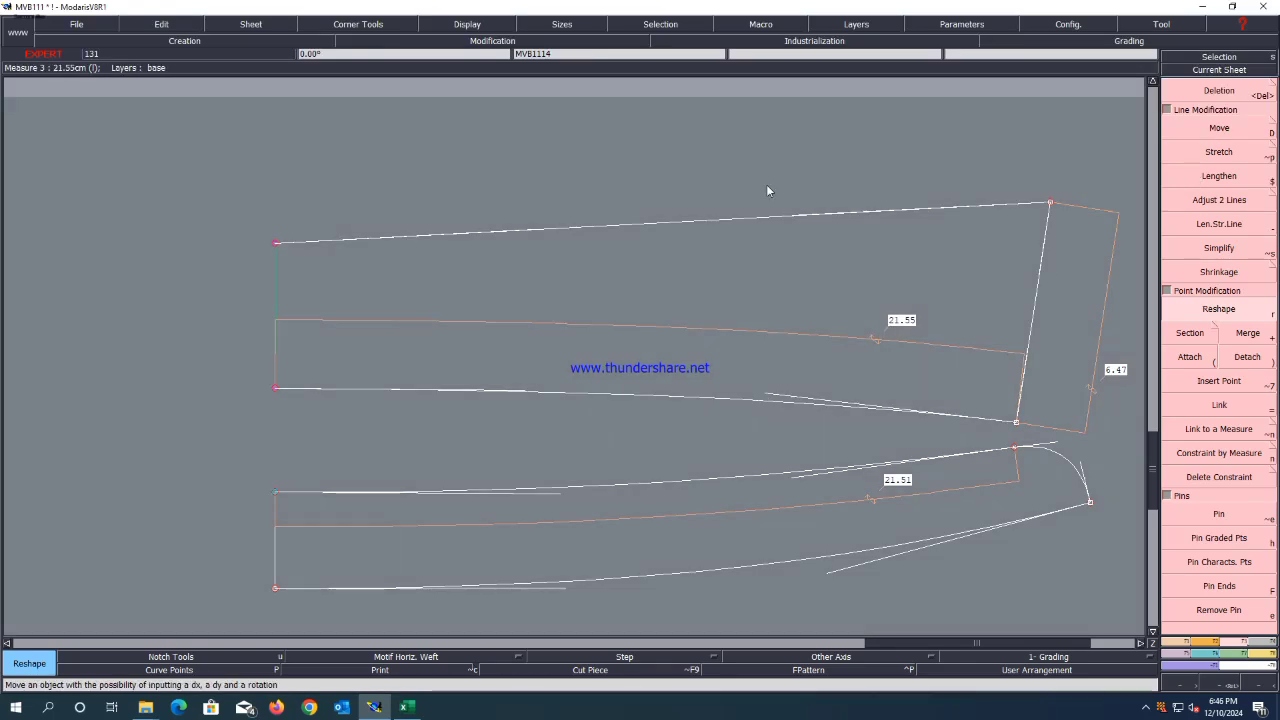
pyautogui.click(276, 392)
pyautogui.press('Tab')
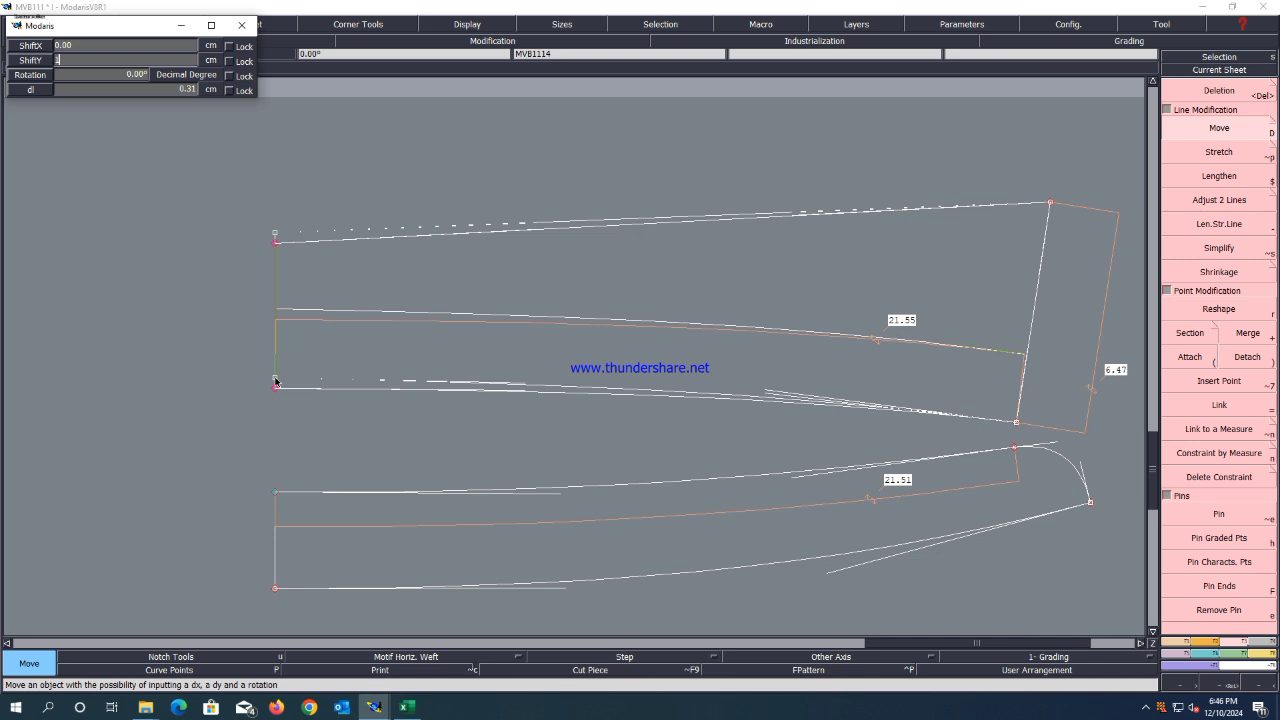
pyautogui.write('1')
pyautogui.press('Return')
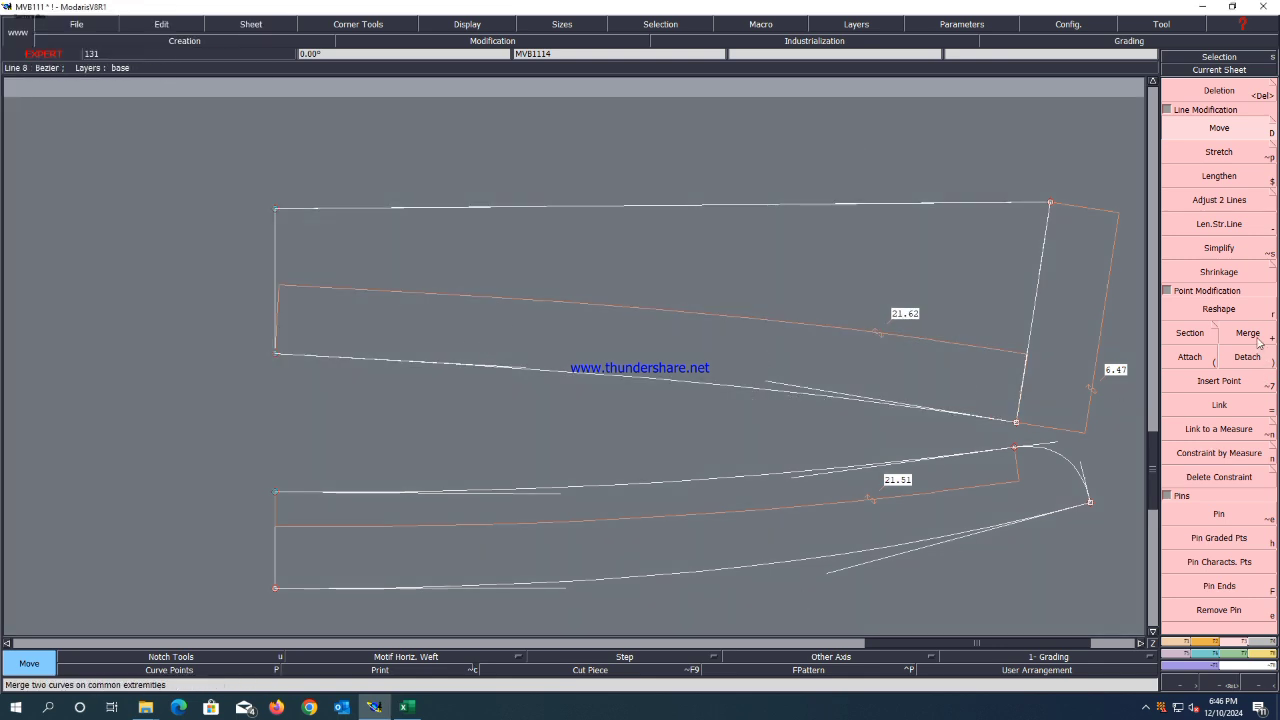
# Refine the collar's lower curve and reshape its leaf edge into a shallow downward curve, and save the model.
pyautogui.click(1195, 316)
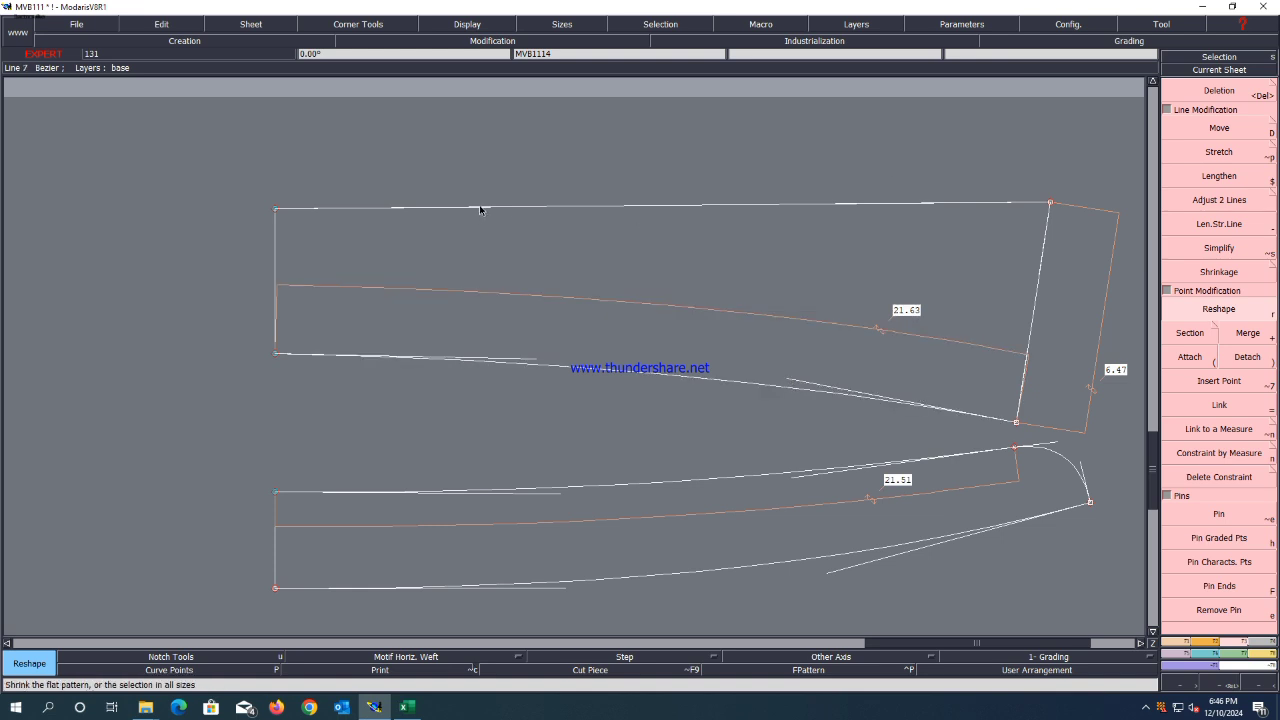
pyautogui.moveTo(805, 209); pyautogui.dragTo(808, 248)
pyautogui.click(557, 431)
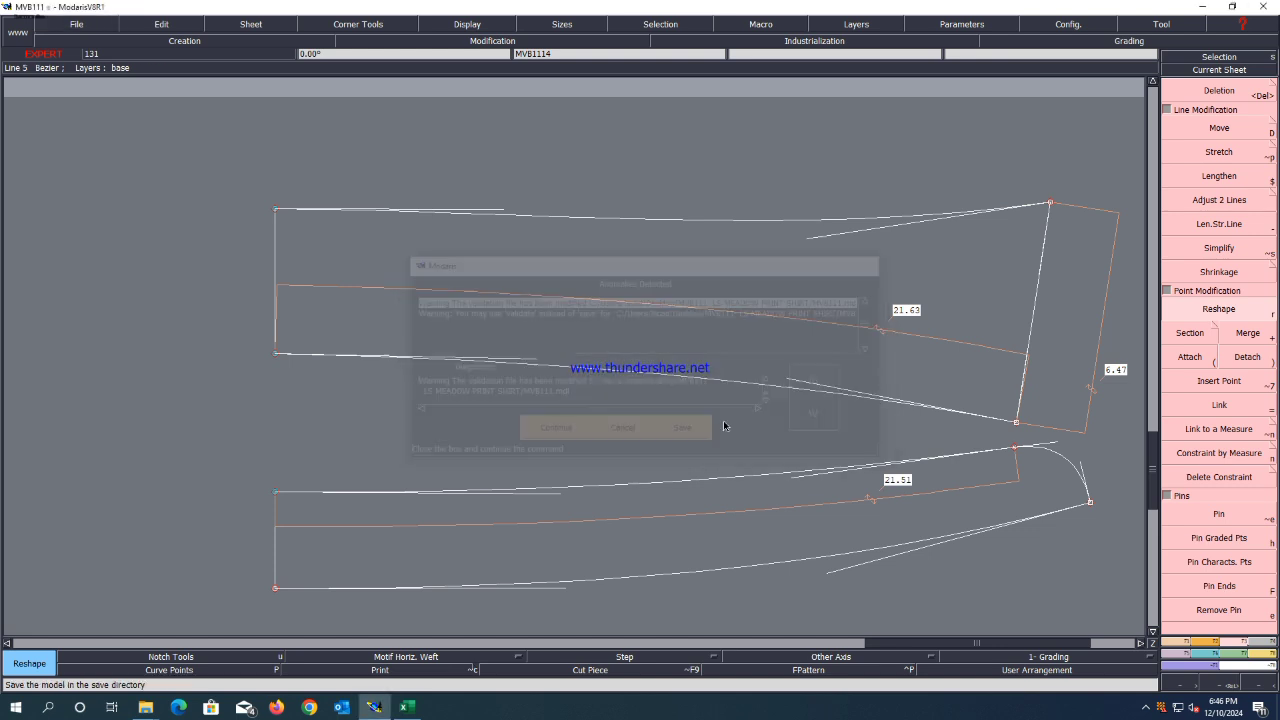
# Switch to the Excel graded spec, check the size M Collar Leaf Edge value, and return to Modaris.
pyautogui.click(406, 707)
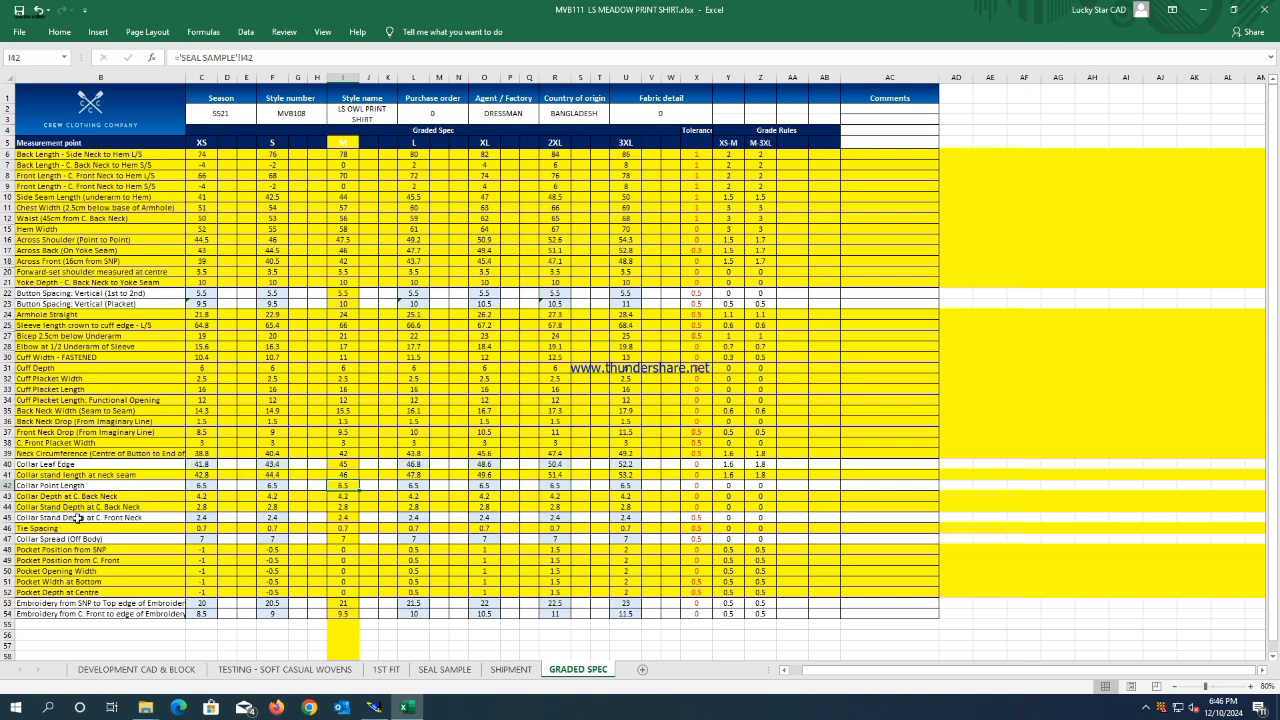
pyautogui.click(352, 467)
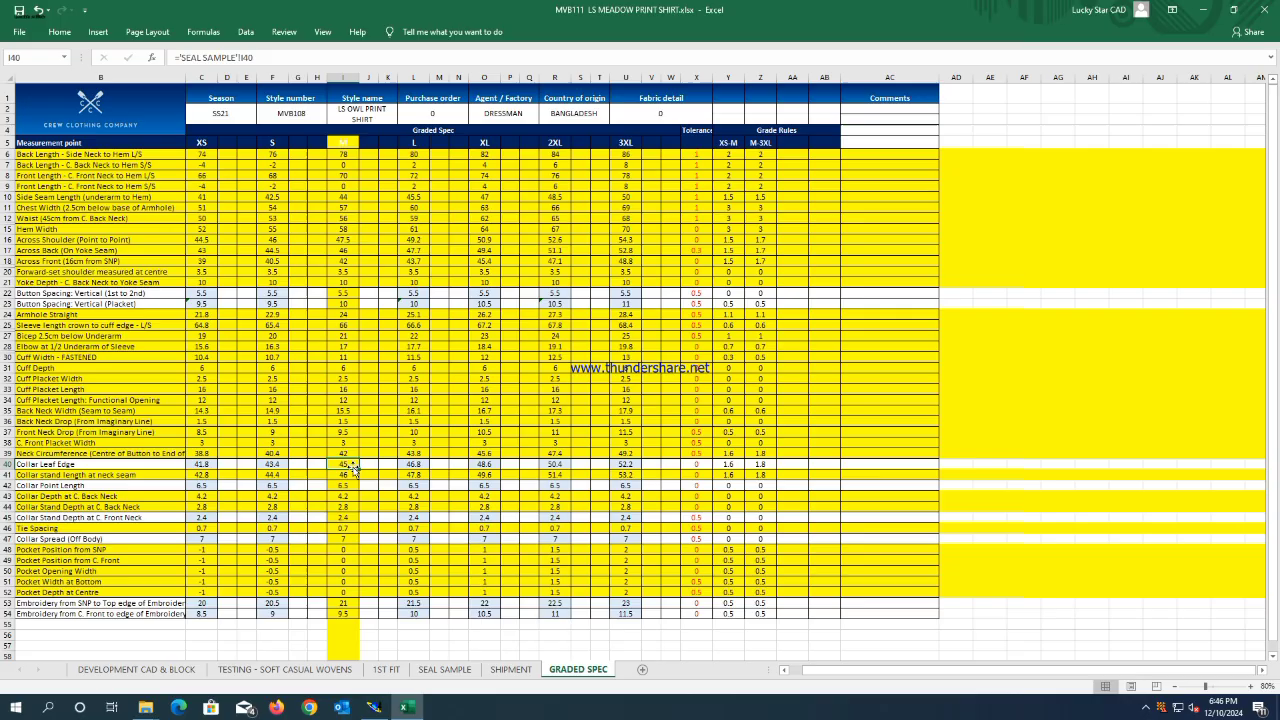
pyautogui.click(373, 707)
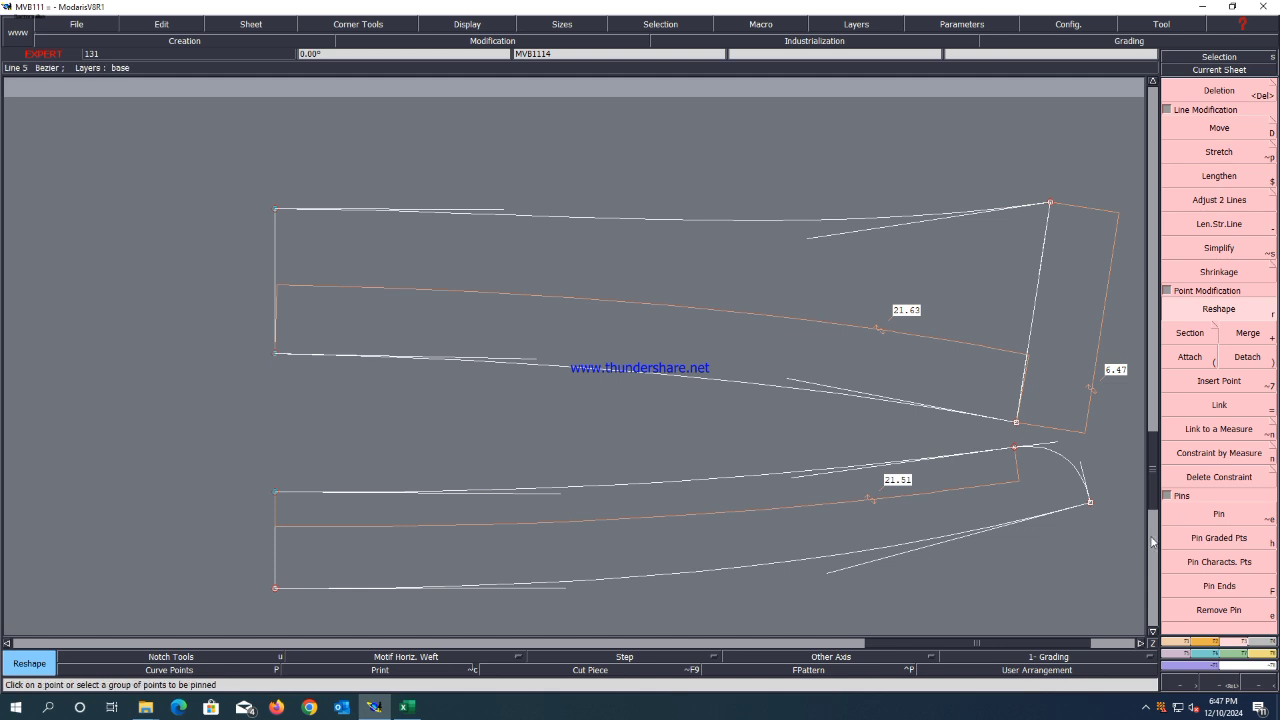
pyautogui.click(1203, 640)
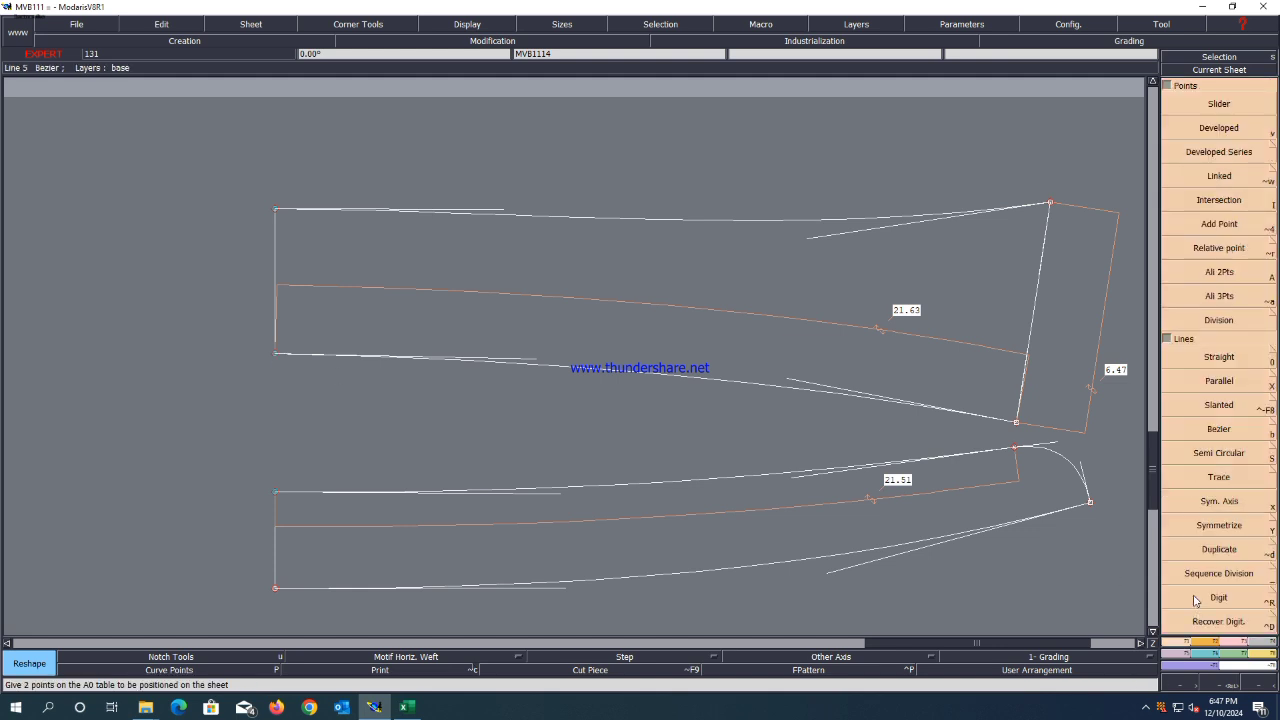
pyautogui.click(1222, 527)
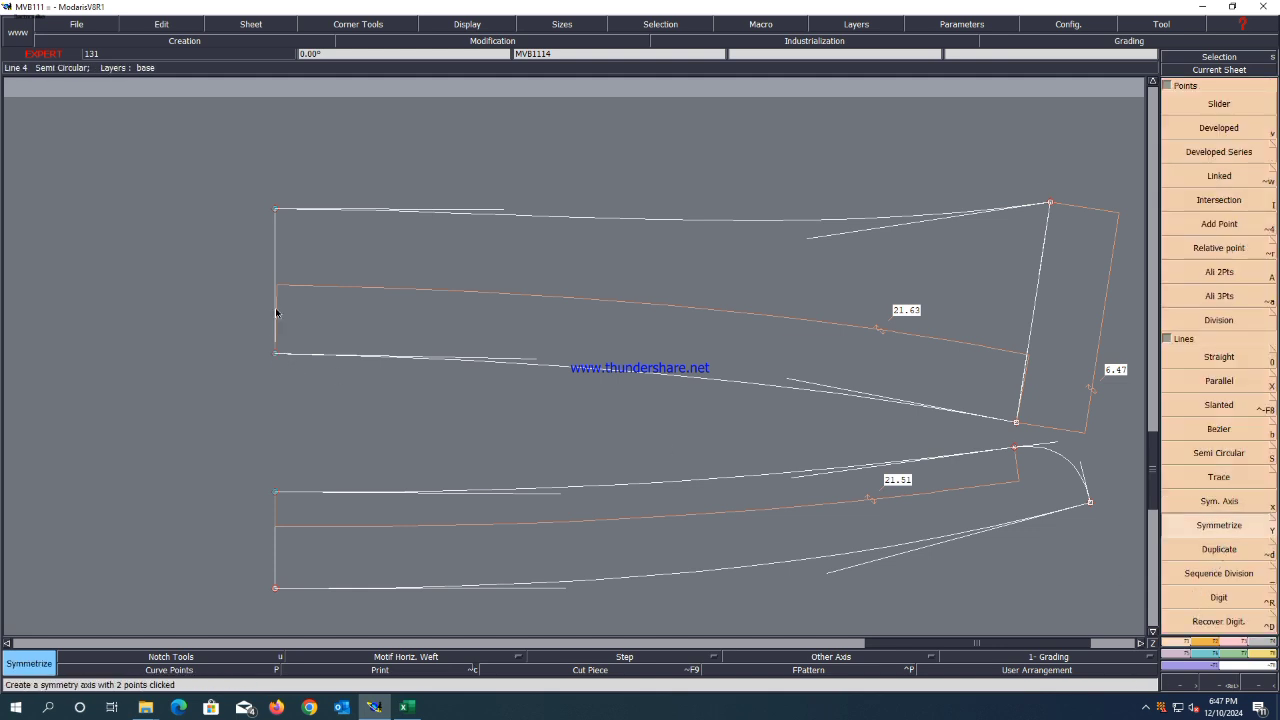
pyautogui.click(1228, 508)
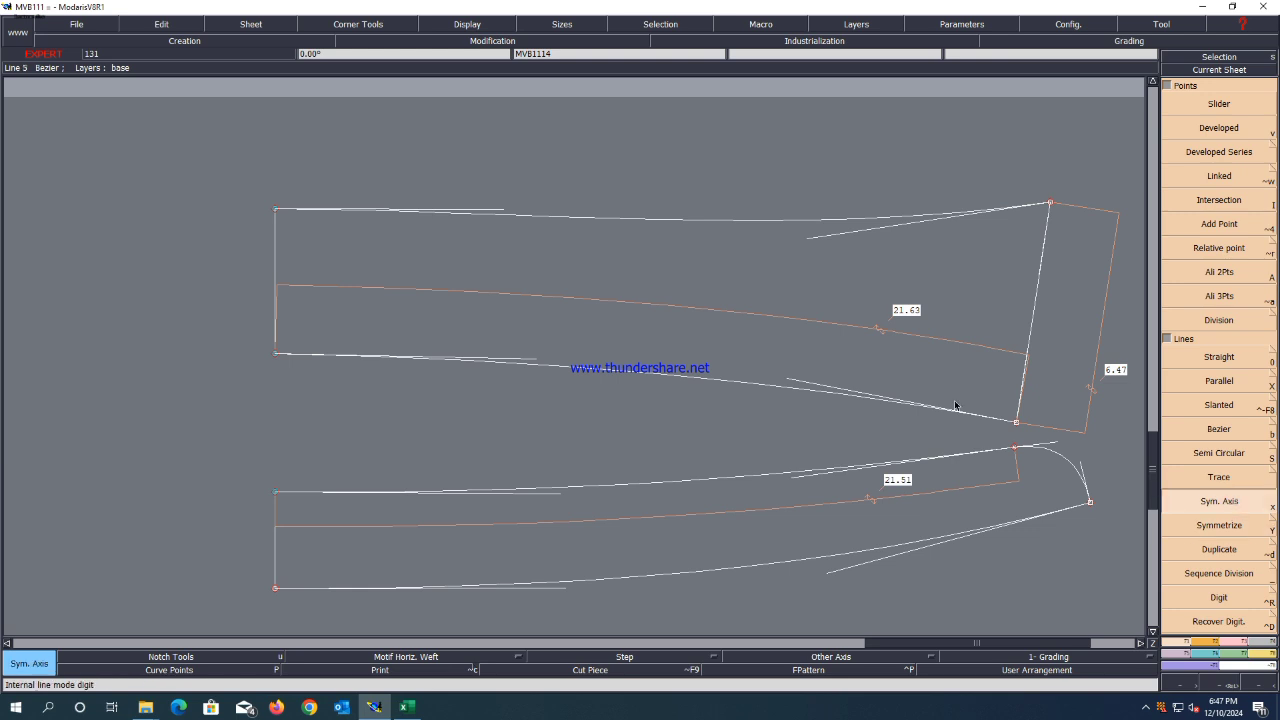
pyautogui.scroll(-2, 988, 384)
pyautogui.click(836, 344)
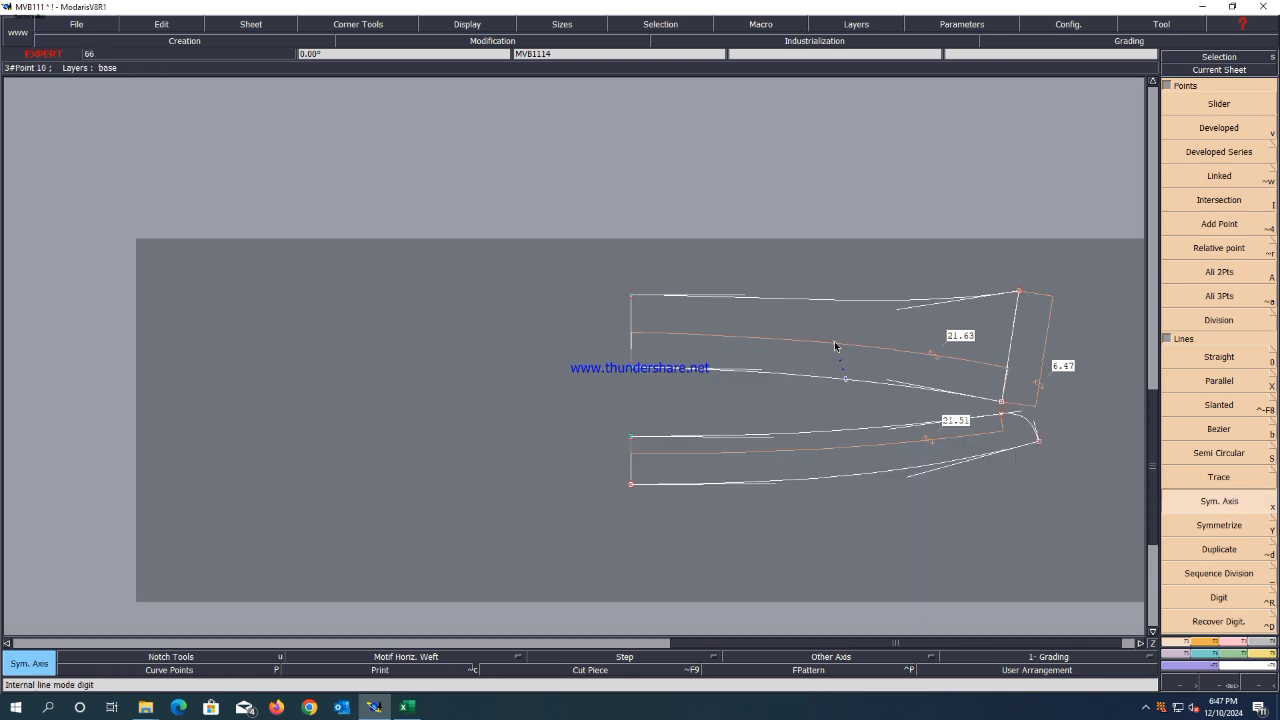
pyautogui.click(1220, 529)
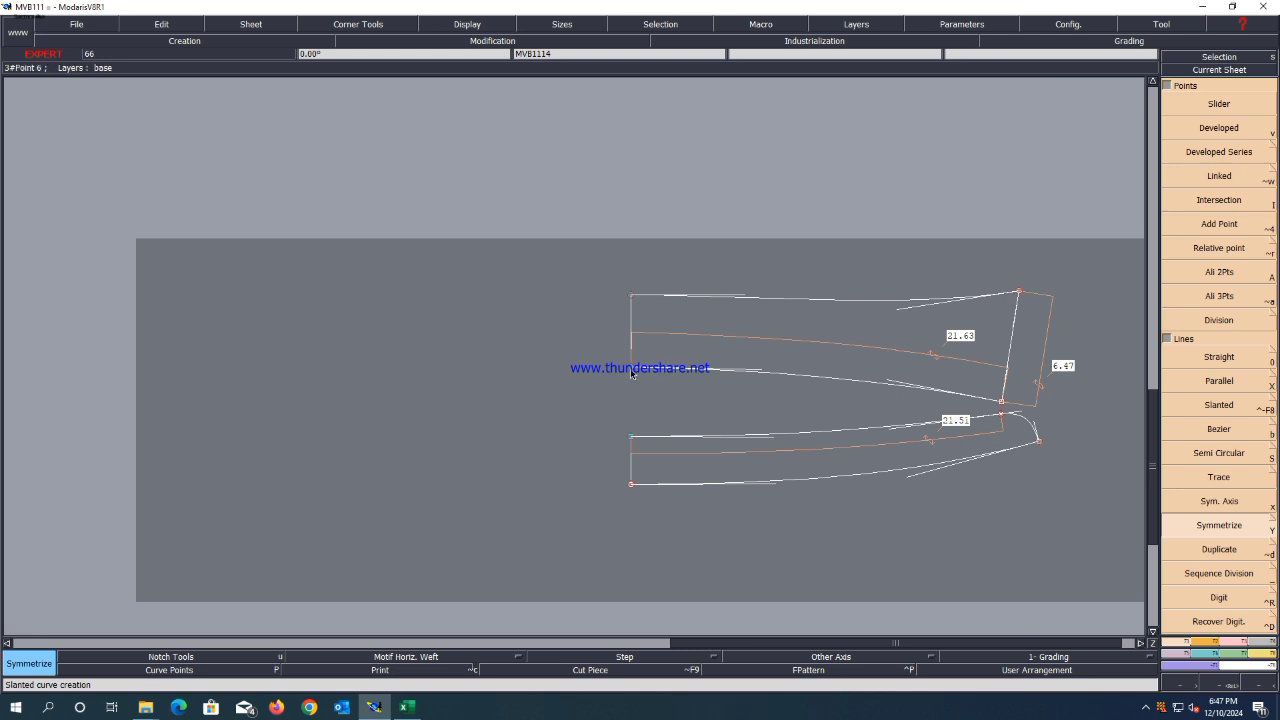
# Create a symmetry axis along the collar's centre-back line.
pyautogui.press('x')
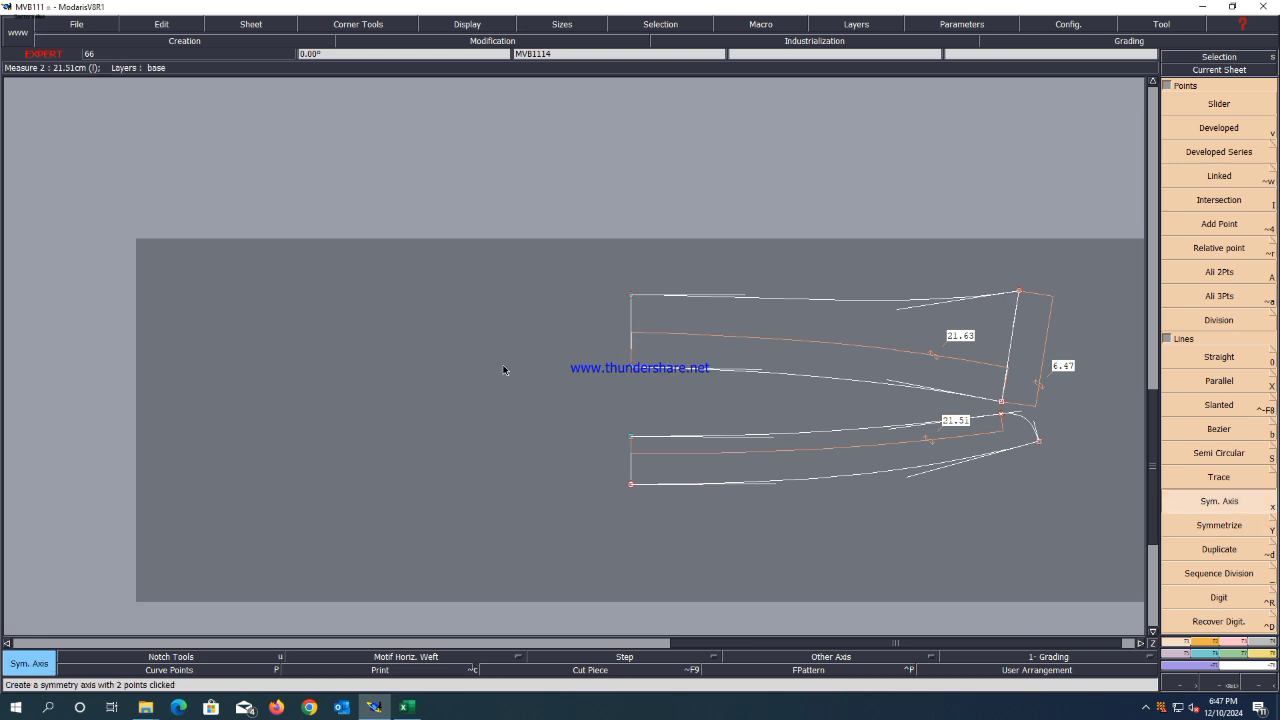
pyautogui.click(631, 369)
pyautogui.click(631, 328)
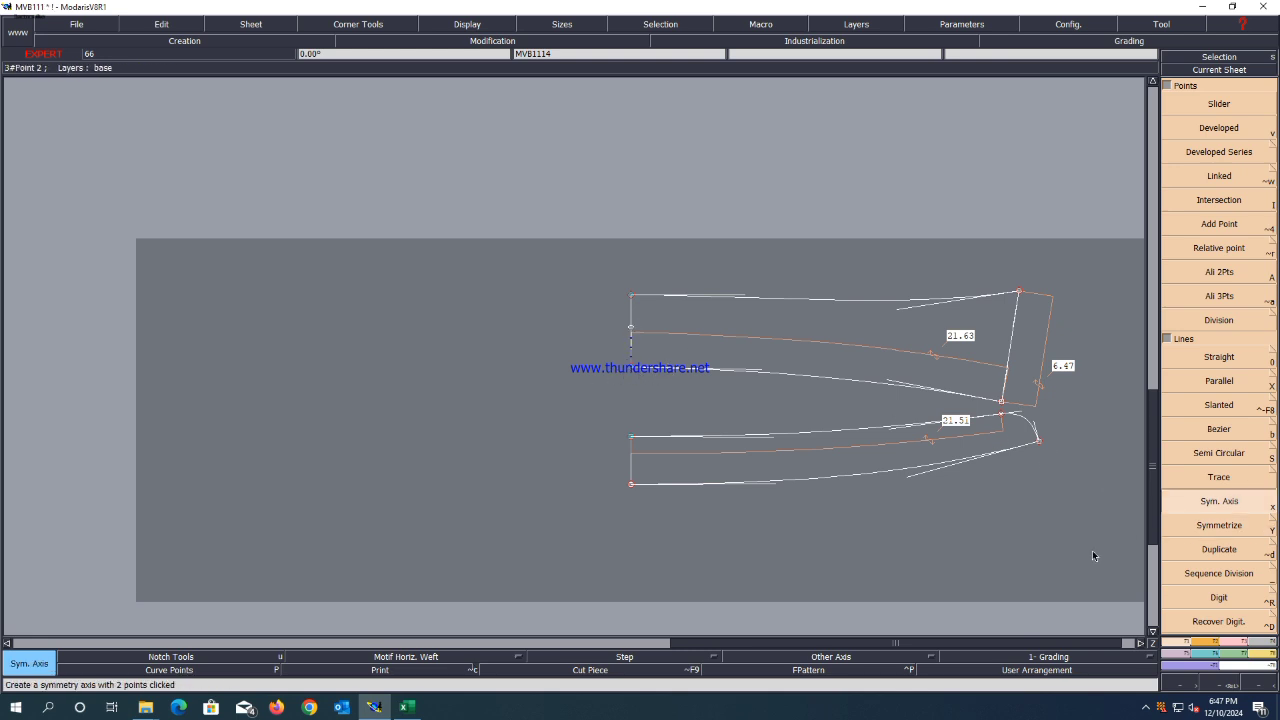
# Hide the curve handles and try to mirror the collar's lower, leaf edge and front lines and the stand's lower and upper lines across the axis.
pyautogui.click(1232, 533)
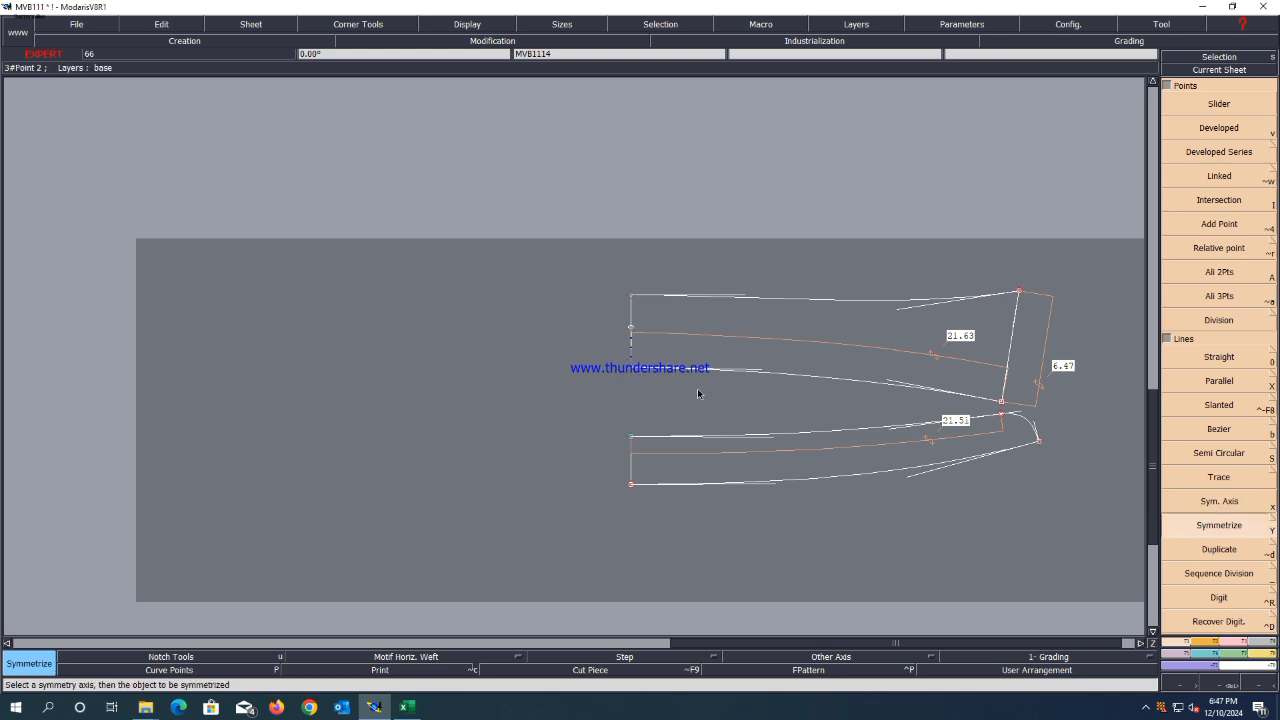
pyautogui.press('h')
pyautogui.click(826, 375)
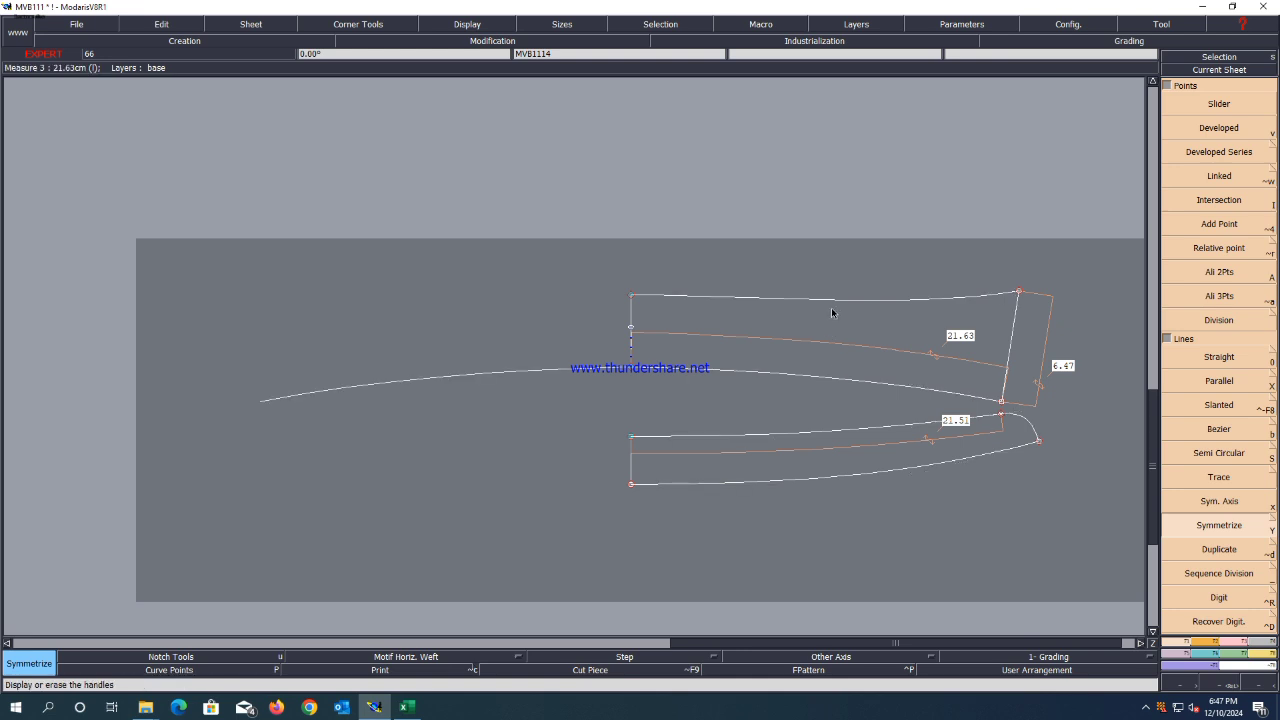
pyautogui.click(835, 300)
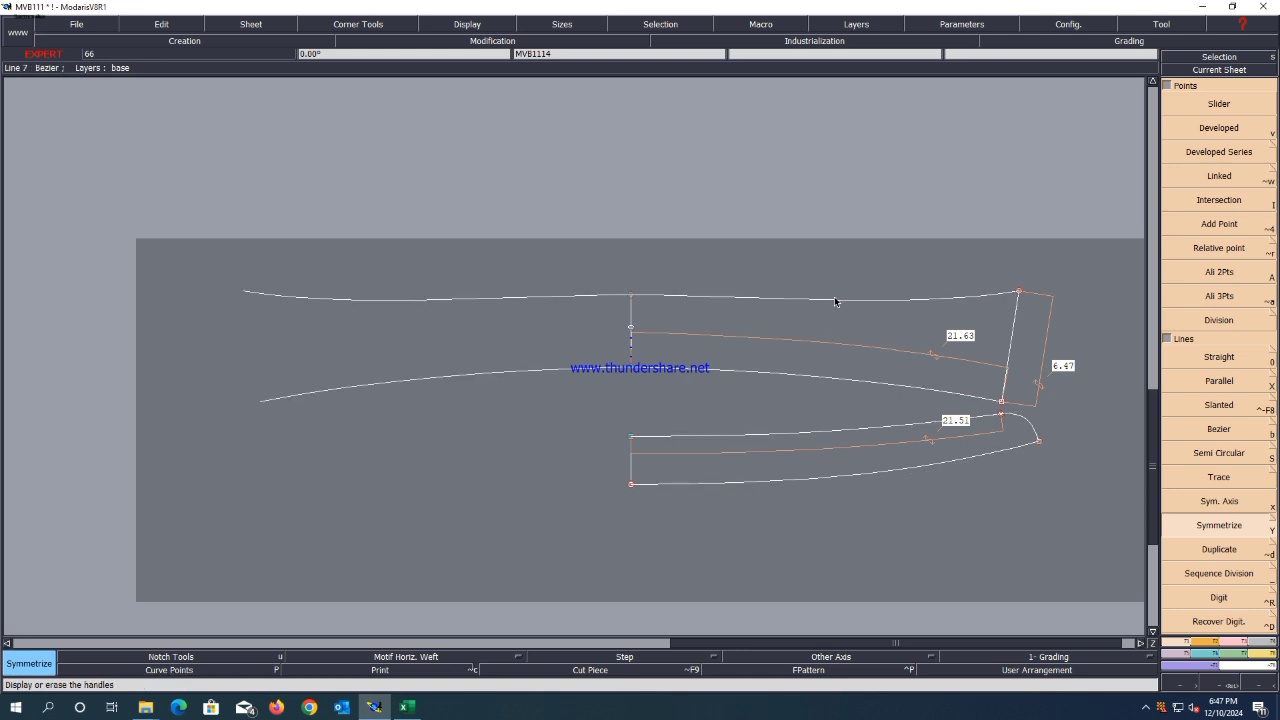
pyautogui.click(1005, 367)
pyautogui.click(710, 483)
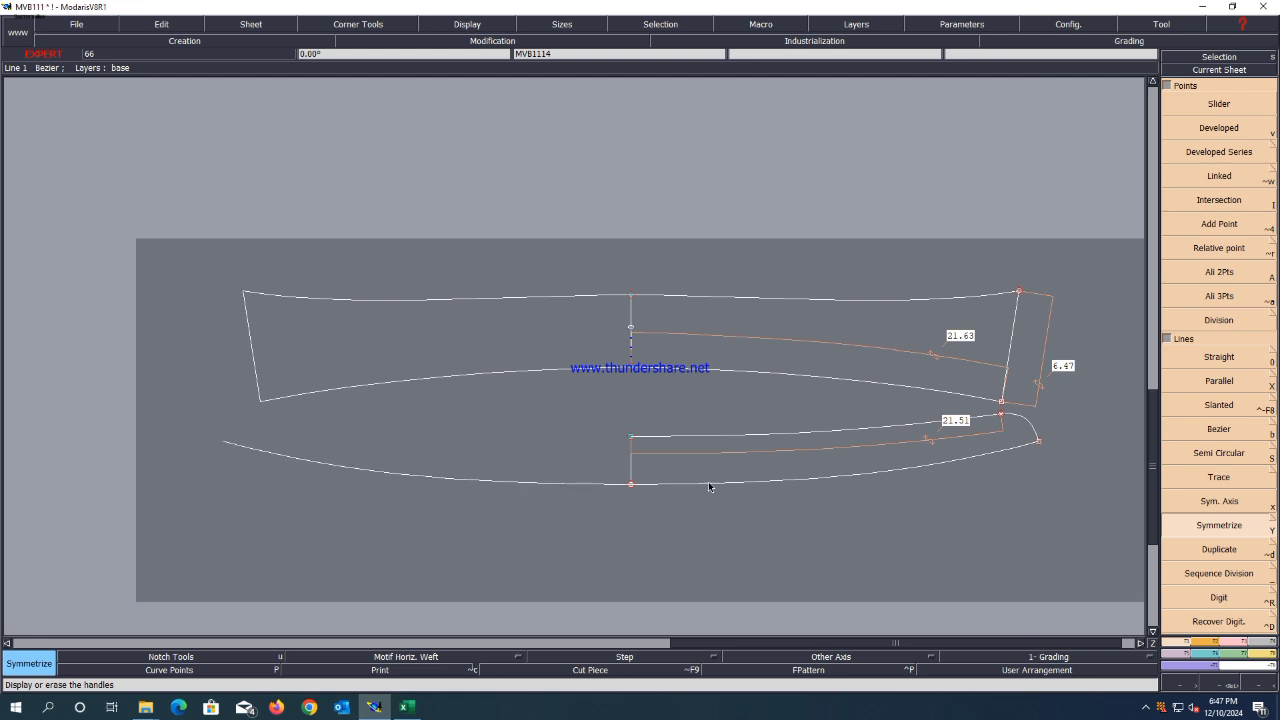
pyautogui.click(713, 440)
# Undo the mirrored collar and stand lines and the symmetry axis.
pyautogui.hotkey('ctrl', 'z')
pyautogui.hotkey('ctrl', 'z')
pyautogui.hotkey('ctrl', 'z')
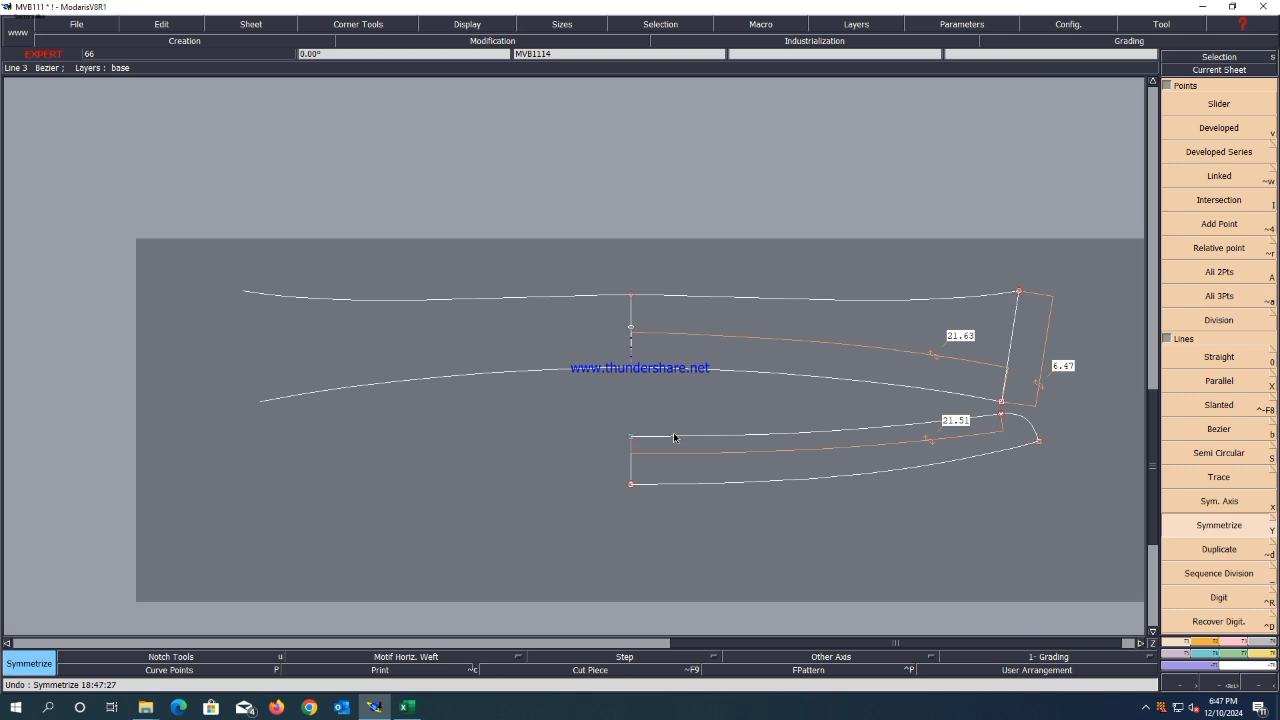
pyautogui.hotkey('ctrl', 'z')
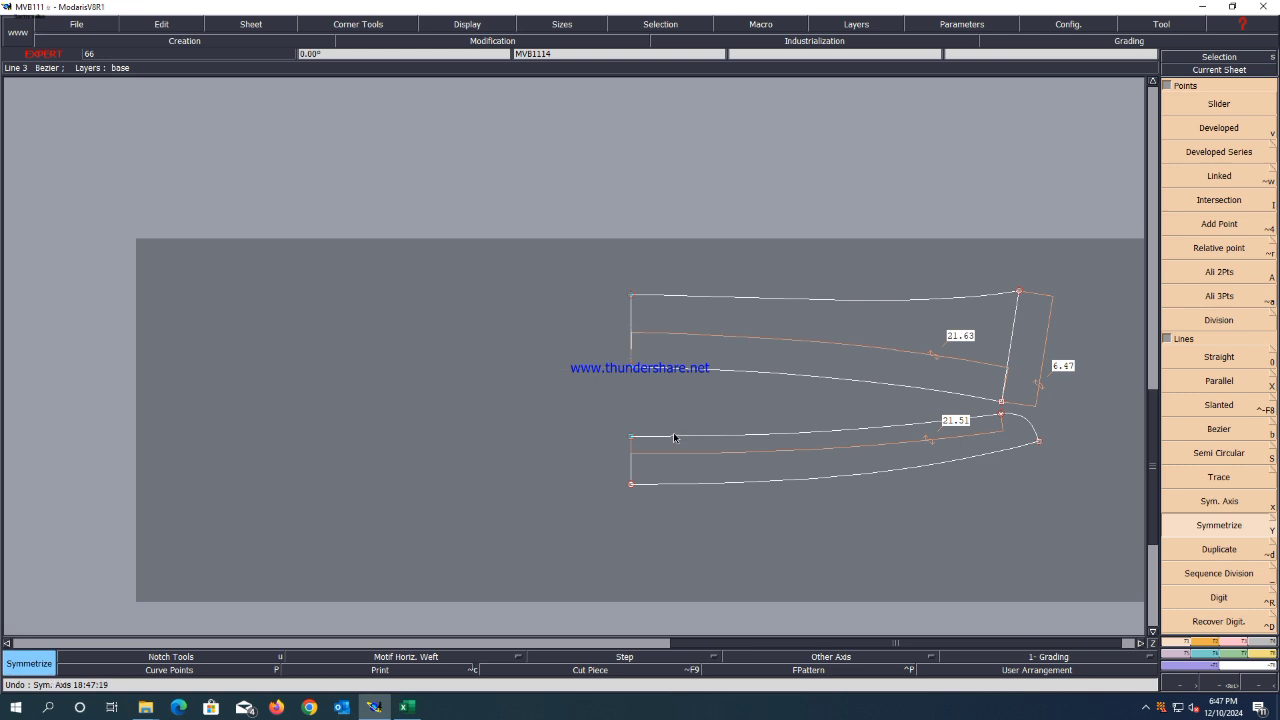
# Delete the length measurements on the collar's lower line, the stand's upper line and the collar's front edge.
pyautogui.press('Delete')
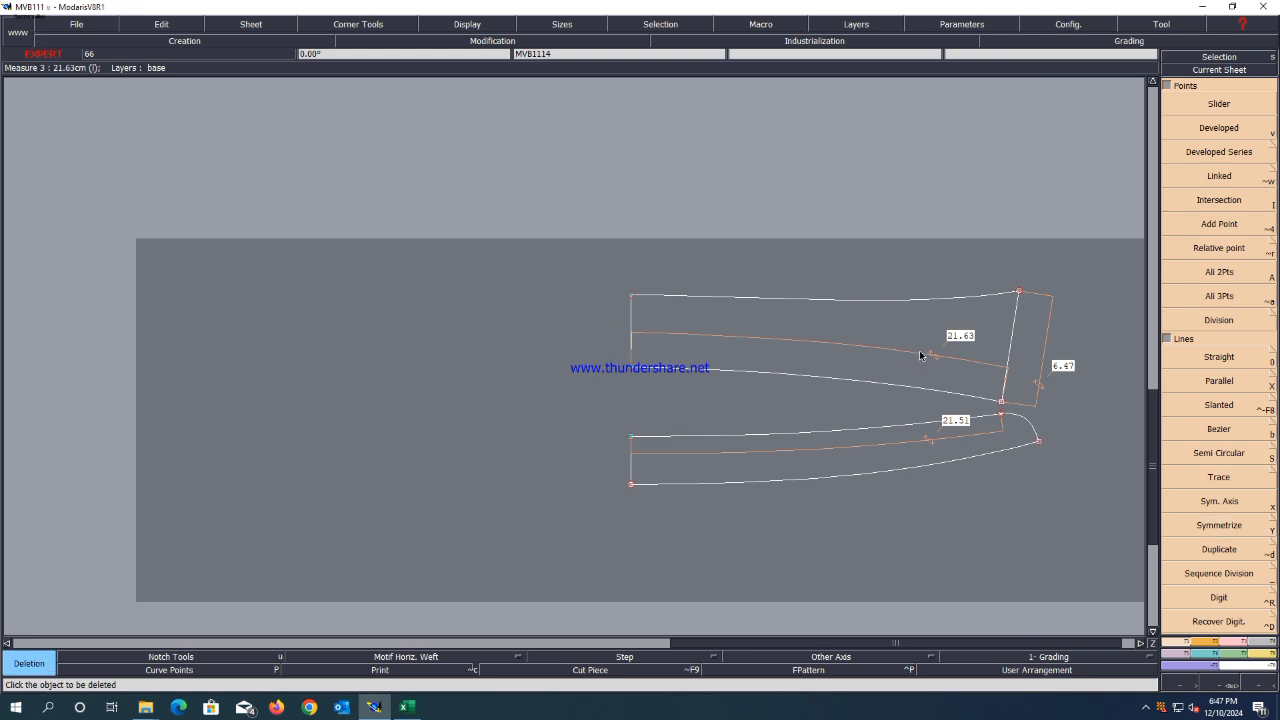
pyautogui.click(921, 355)
pyautogui.click(900, 442)
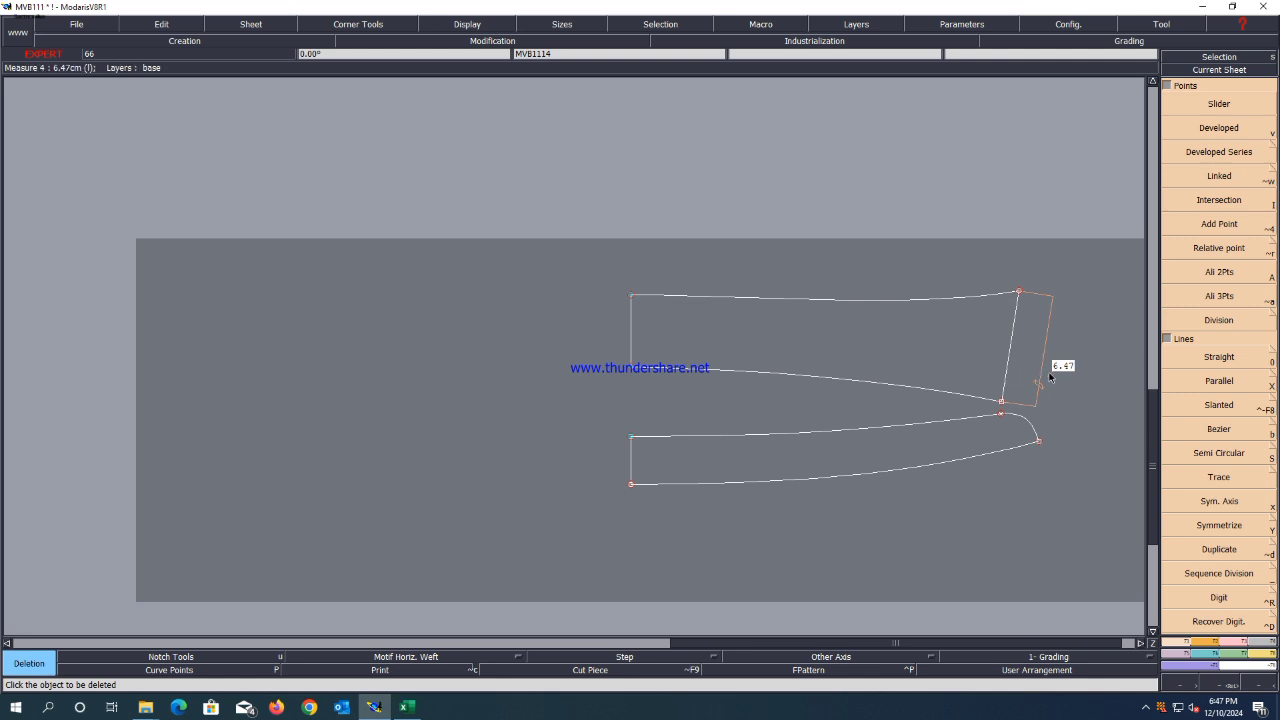
pyautogui.click(1043, 368)
# Readjust and automatically arrange all the sheets on the desk, saving the model before and after.
pyautogui.hotkey('ctrl', 's')
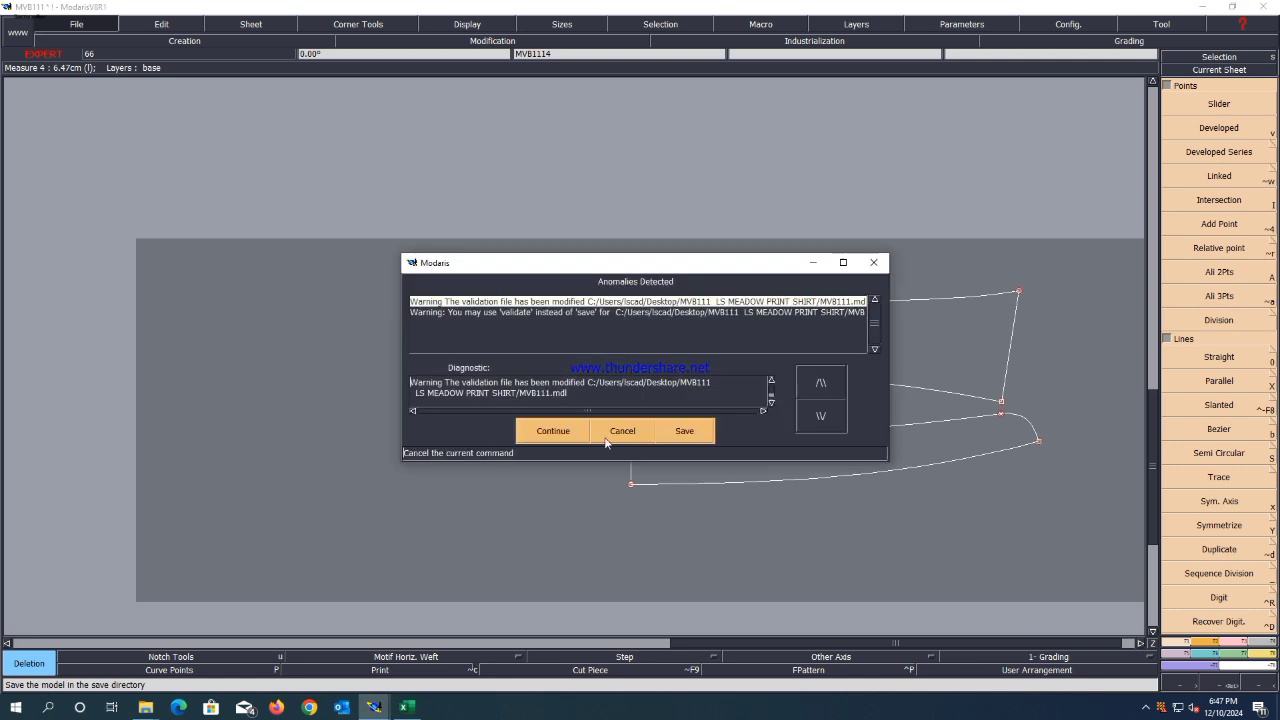
pyautogui.click(555, 435)
pyautogui.press('a')
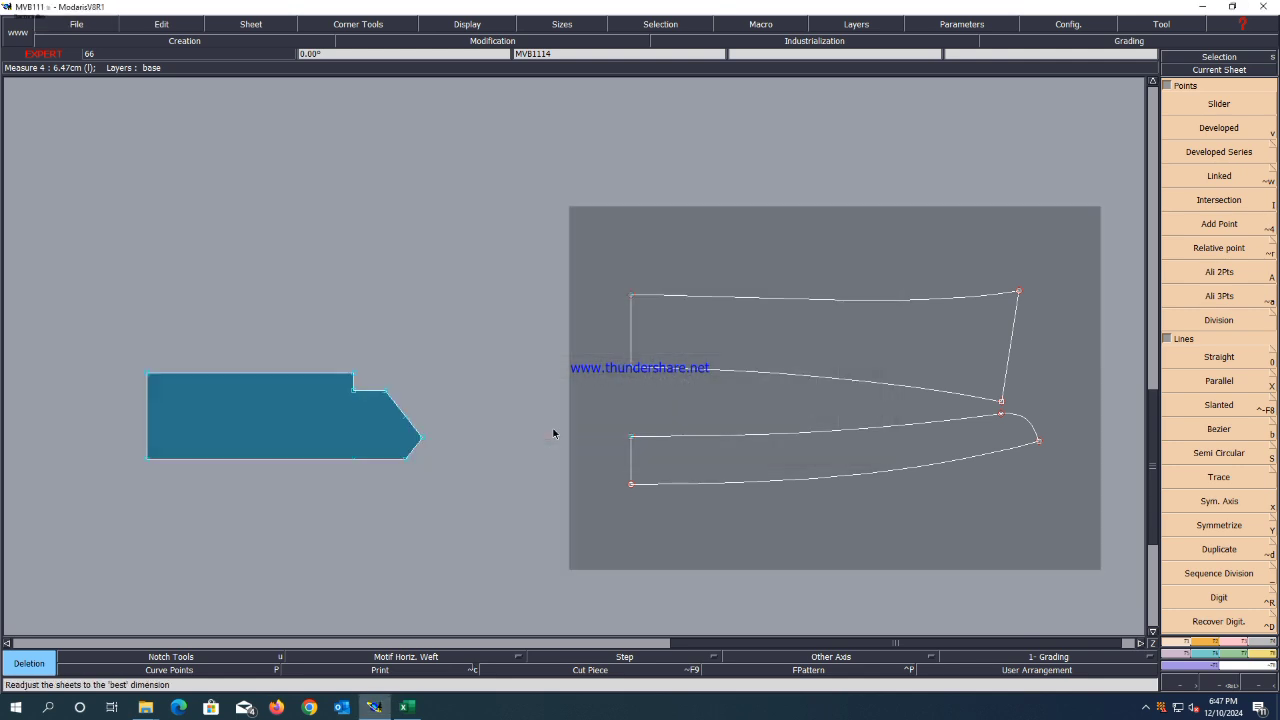
pyautogui.press('j')
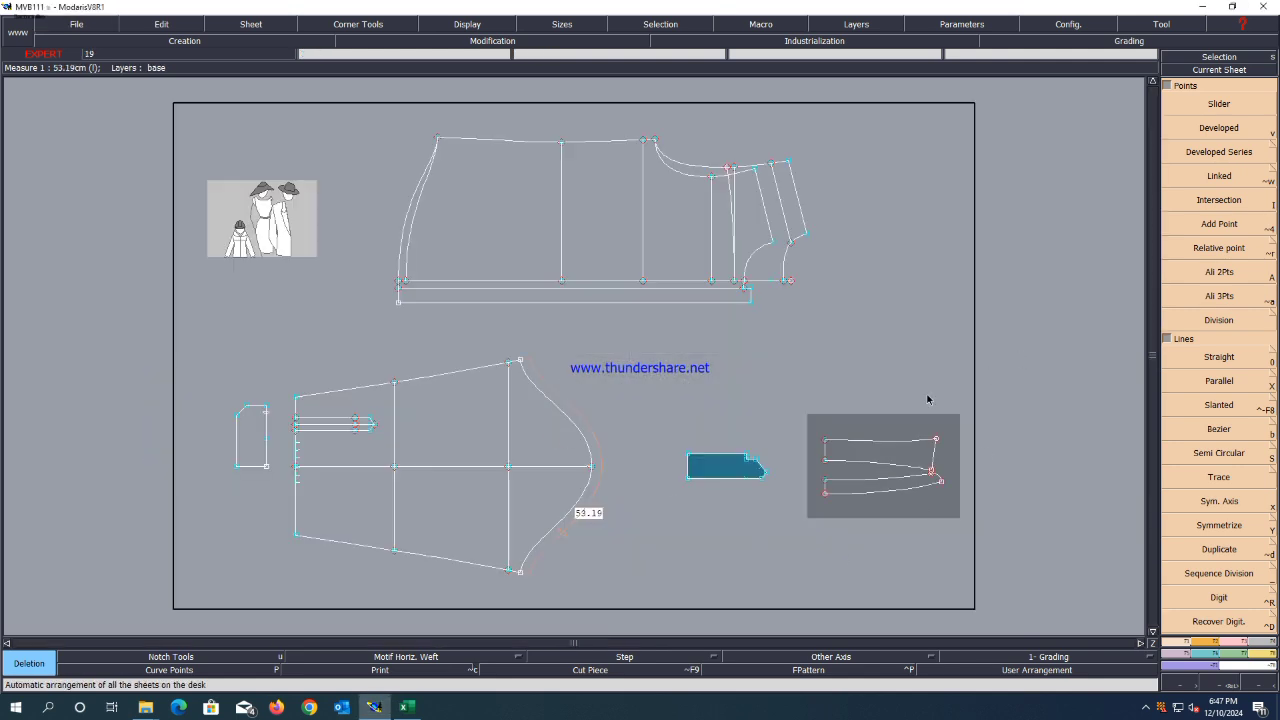
pyautogui.hotkey('ctrl', 's')
pyautogui.click(557, 430)
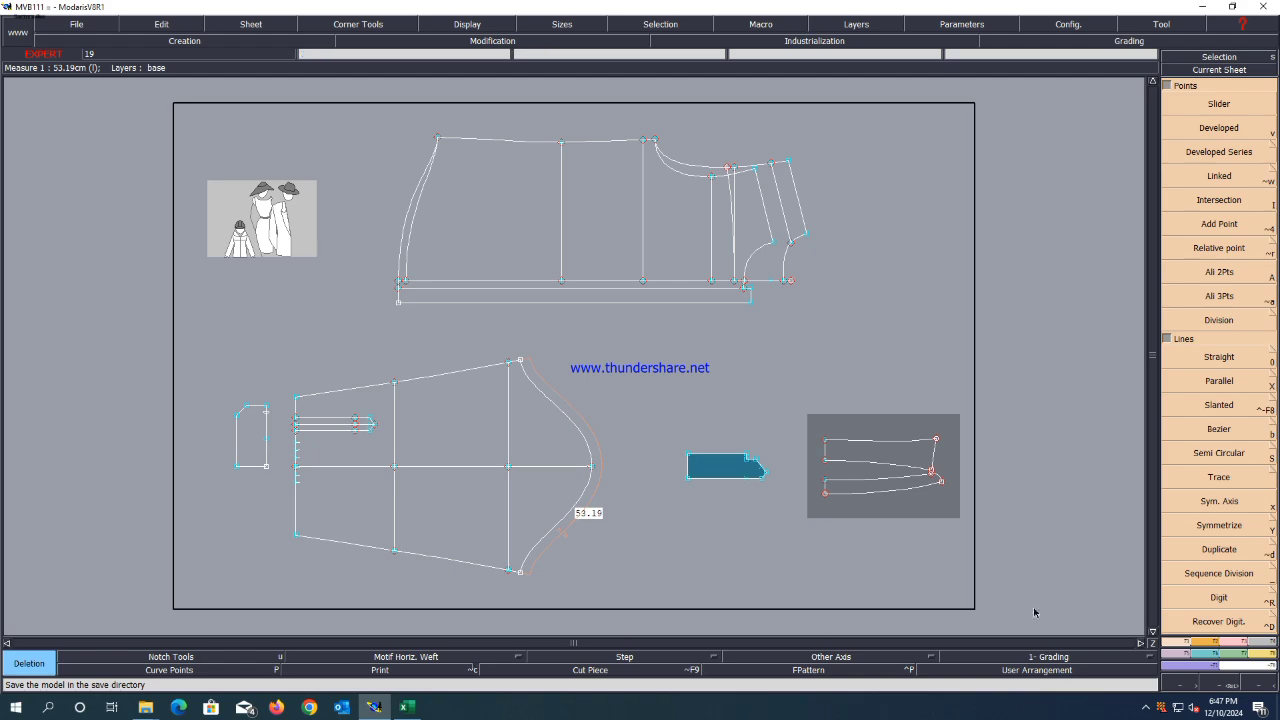
# Switch to the Excel spec, review the 1ST FIT photos and comments and the GRADED SPEC sheet, and return to Modaris.
pyautogui.click(406, 706)
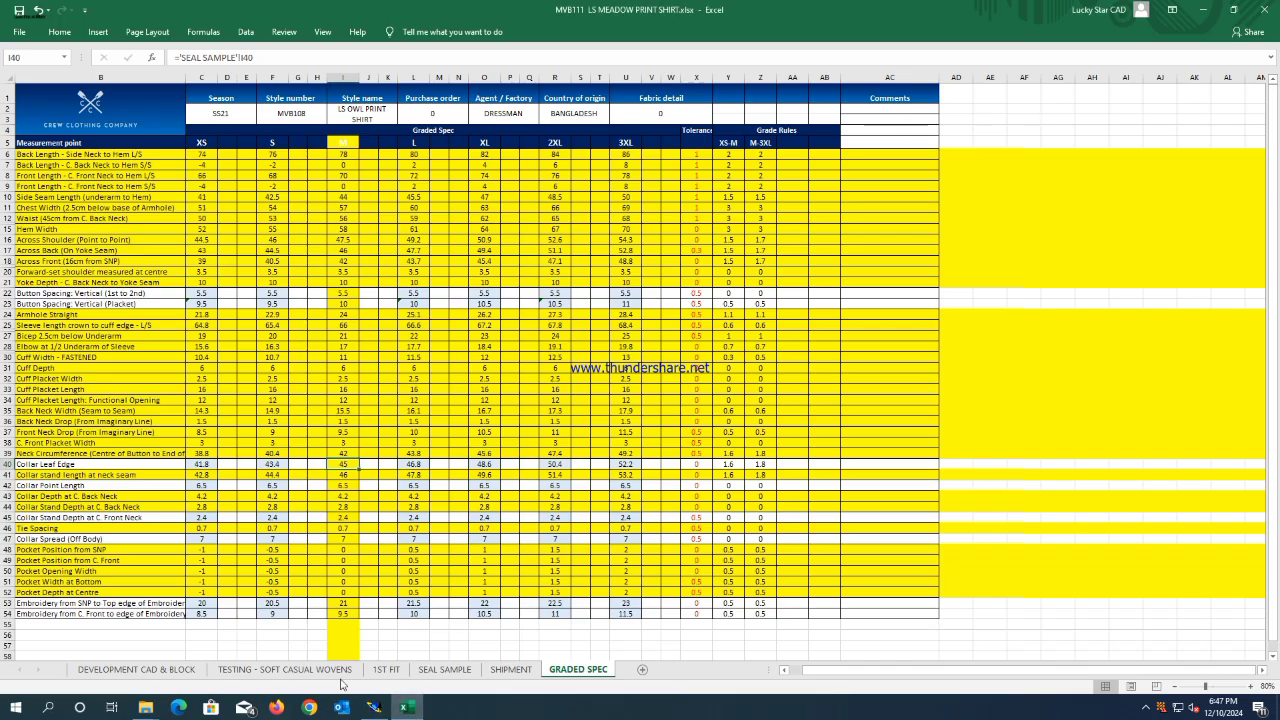
pyautogui.click(290, 669)
pyautogui.click(386, 669)
pyautogui.click(445, 669)
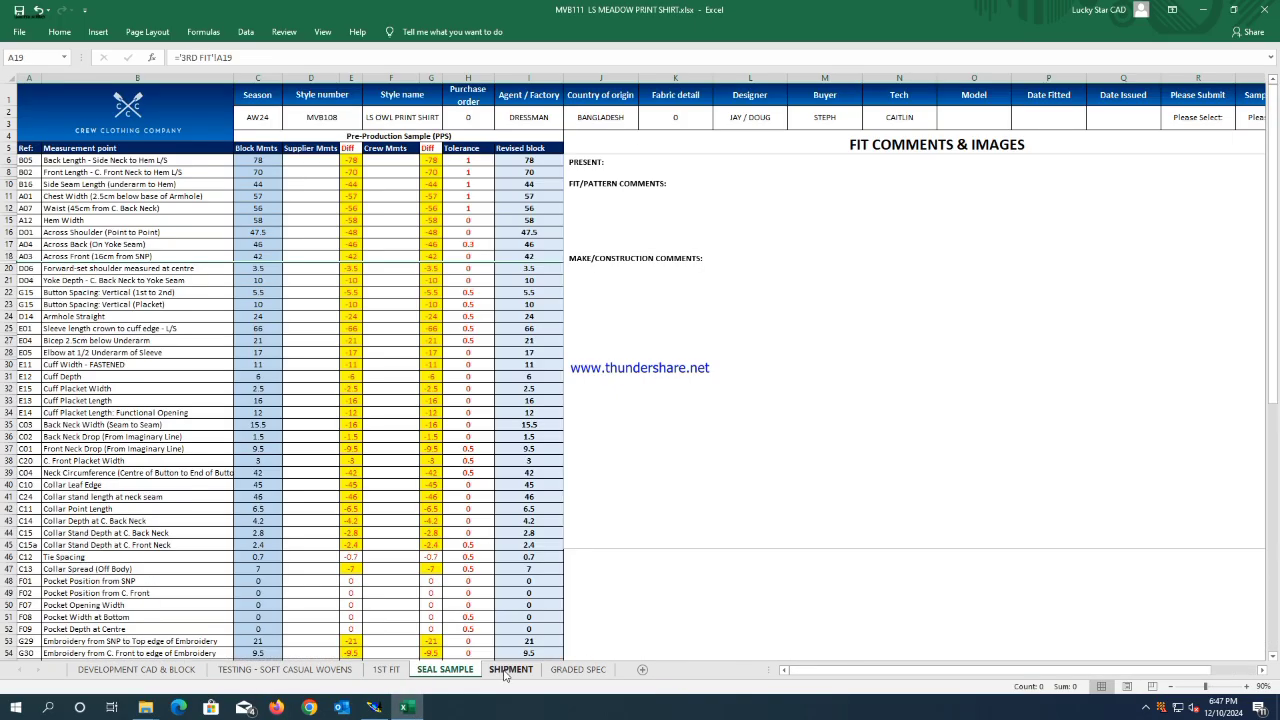
pyautogui.click(386, 669)
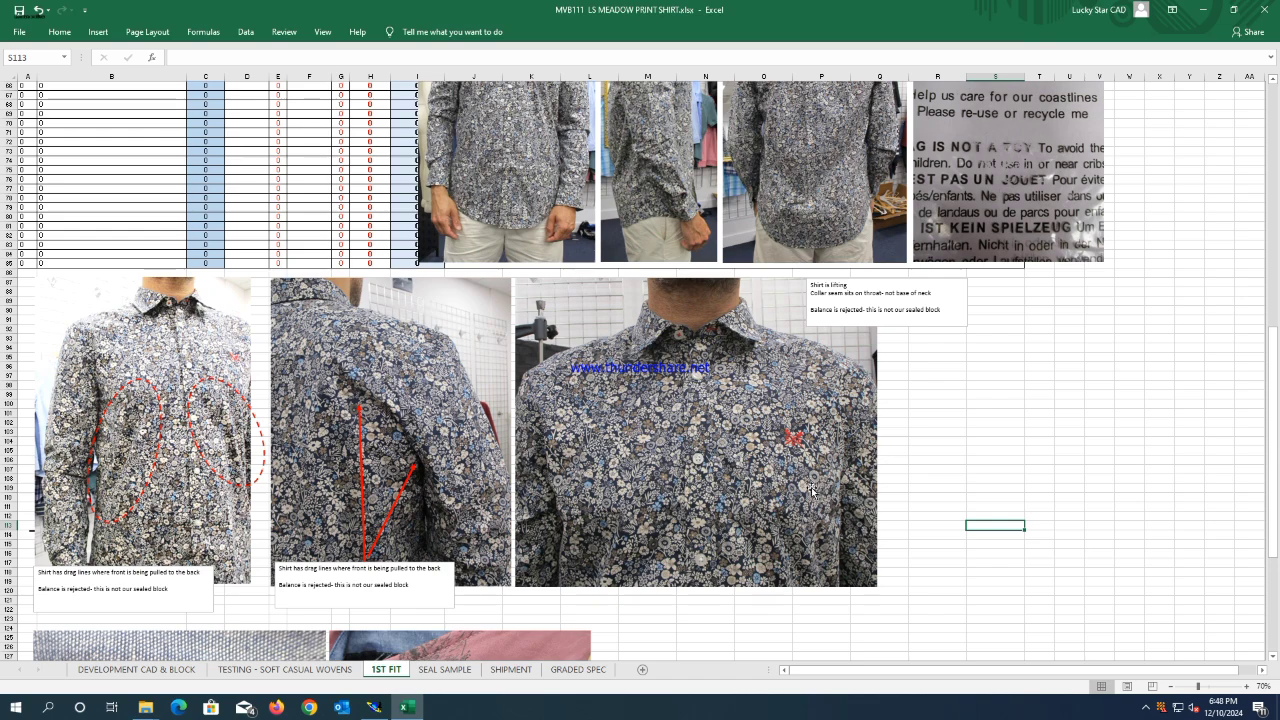
pyautogui.click(408, 708)
pyautogui.click(408, 708)
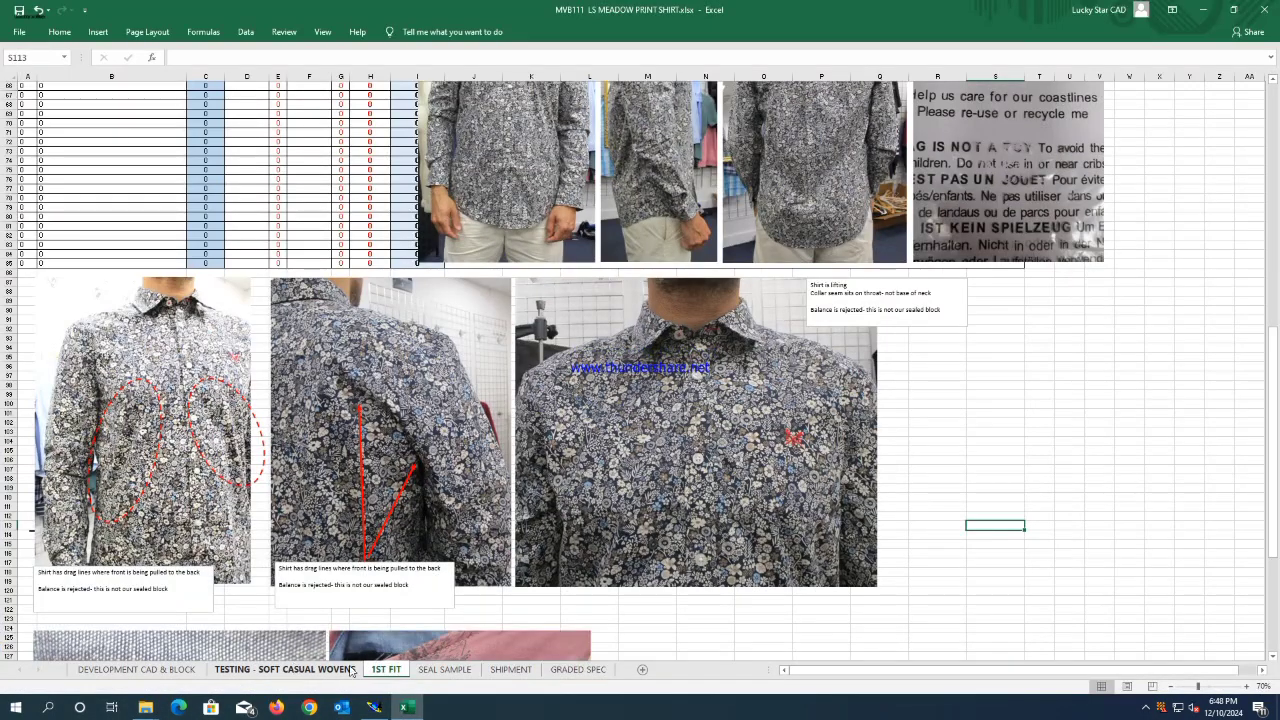
pyautogui.click(580, 670)
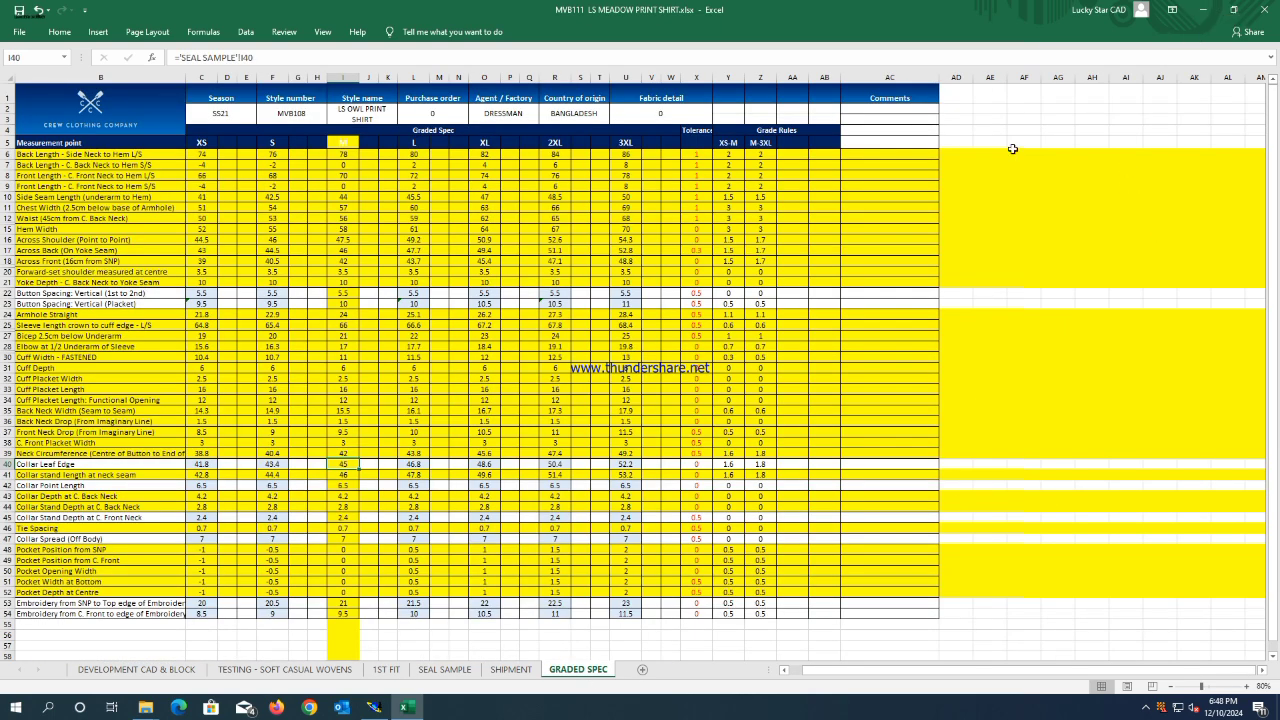
pyautogui.click(1209, 9)
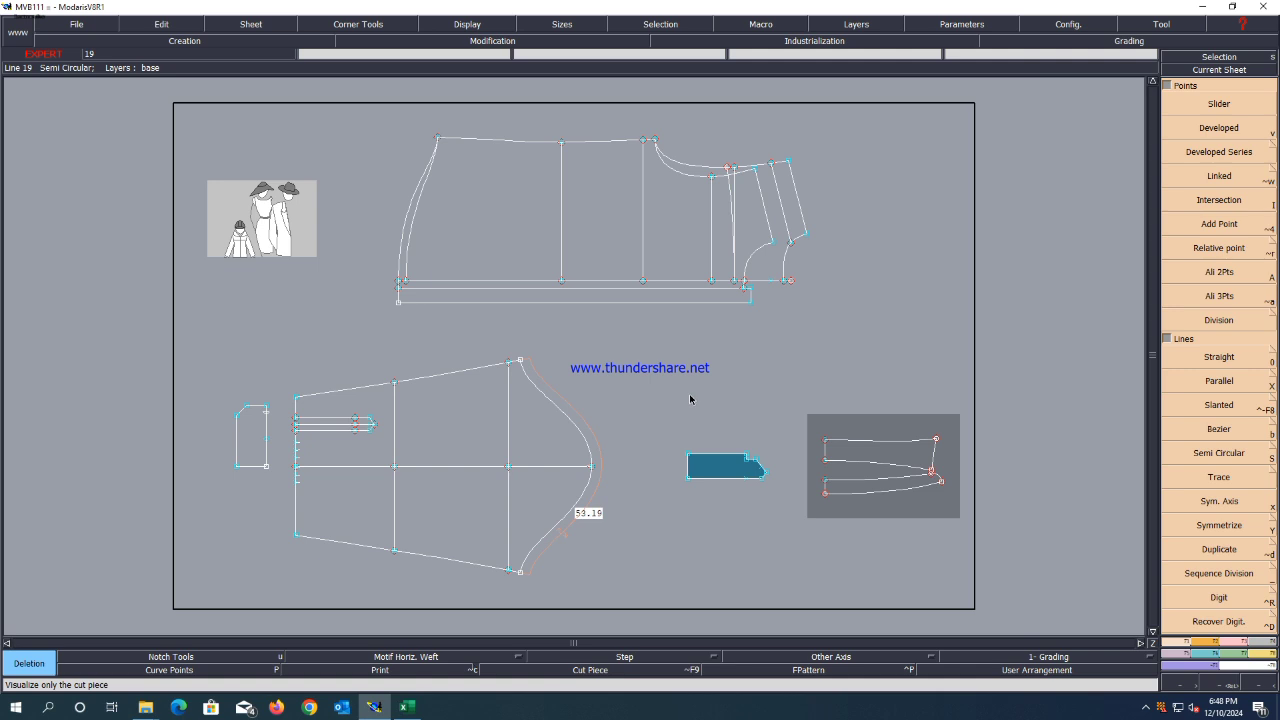
# Display the nest of all sizes for every sheet, rearrange the sheets and save the model.
pyautogui.hotkey('ctrl', 'a')
pyautogui.press('F9')
pyautogui.press('F10')
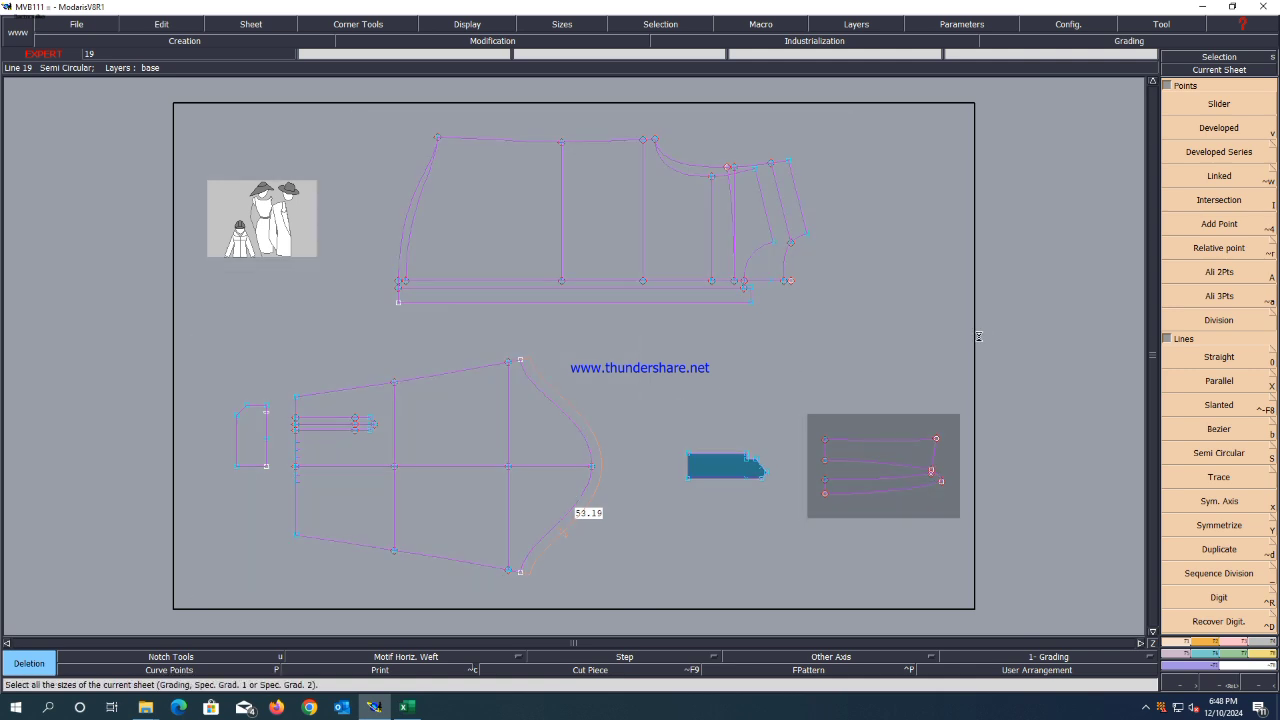
pyautogui.press('j')
pyautogui.hotkey('ctrl', 's')
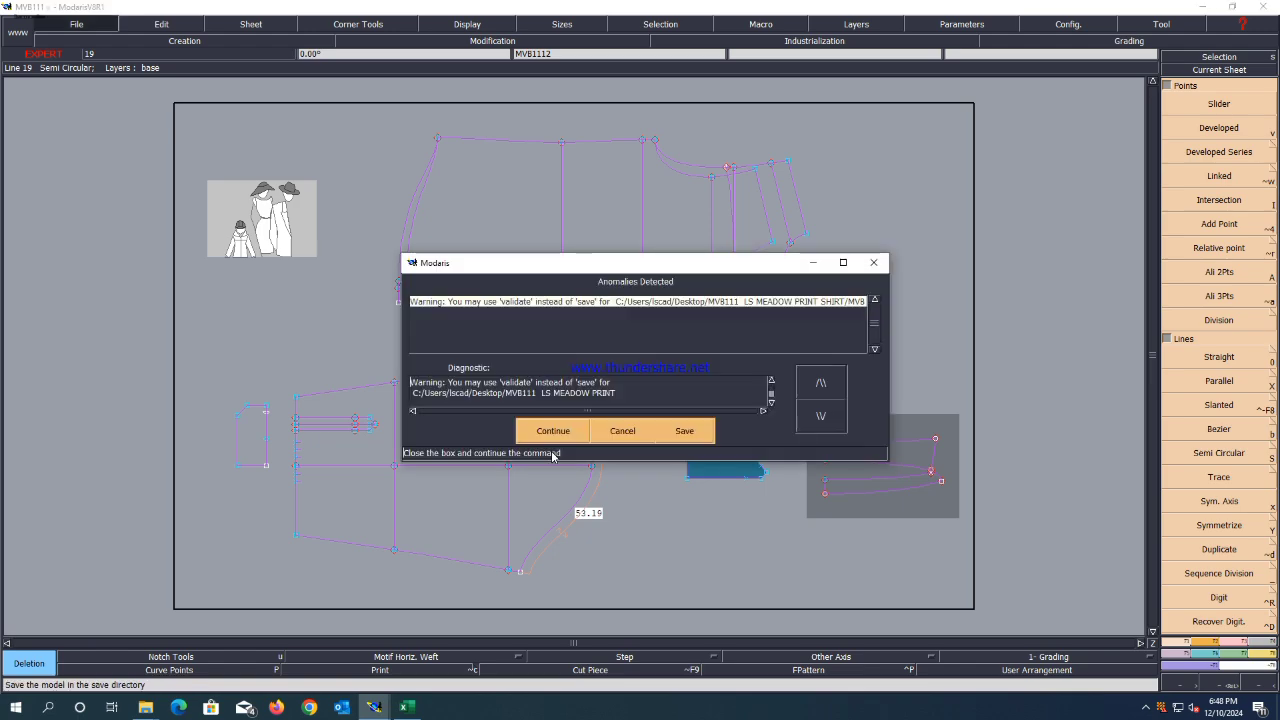
pyautogui.click(552, 430)
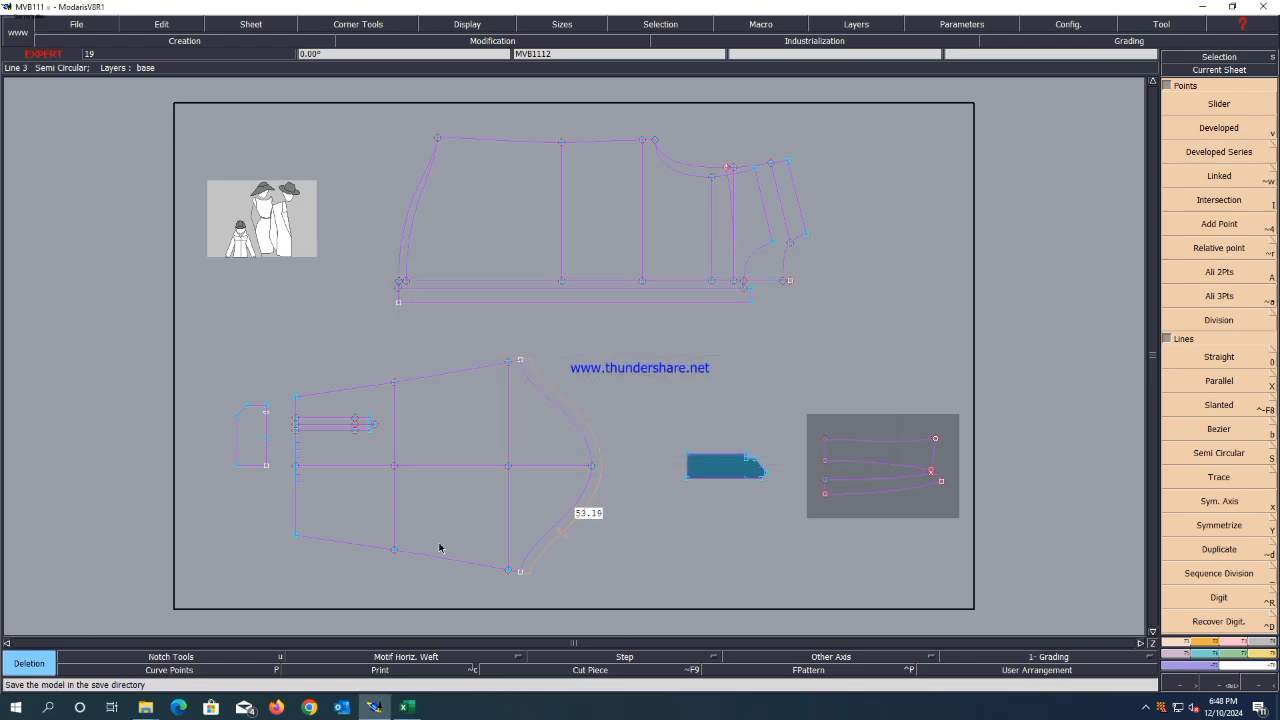
# Check the back length grading in the Excel spec, and grade the front placket's hem corner point in Modaris with ddx -2 for all sizes.
pyautogui.click(408, 707)
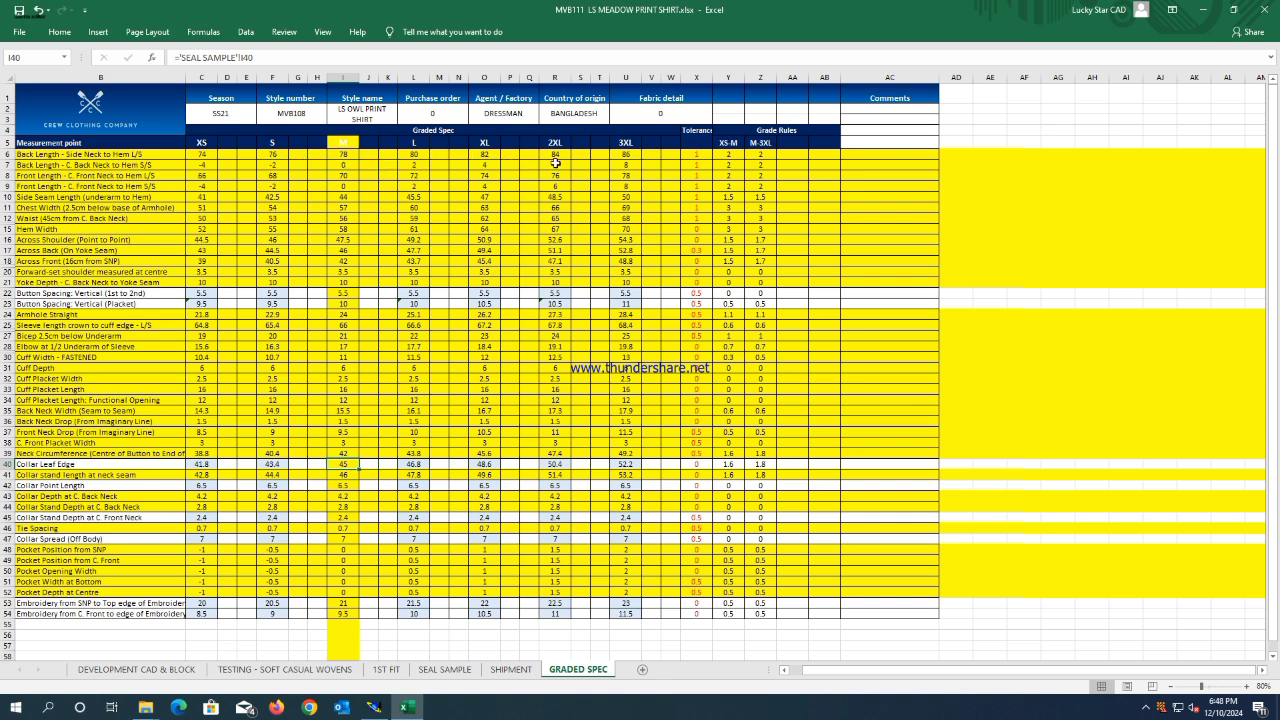
pyautogui.click(1204, 10)
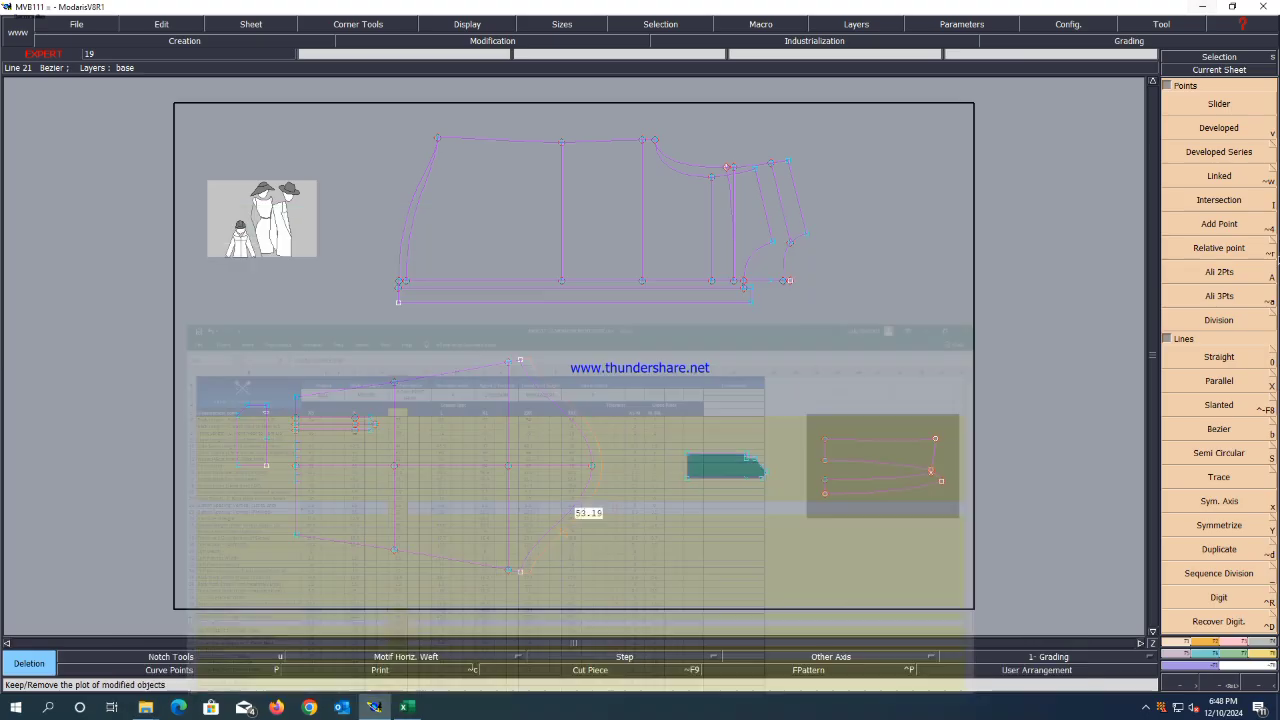
pyautogui.click(1204, 654)
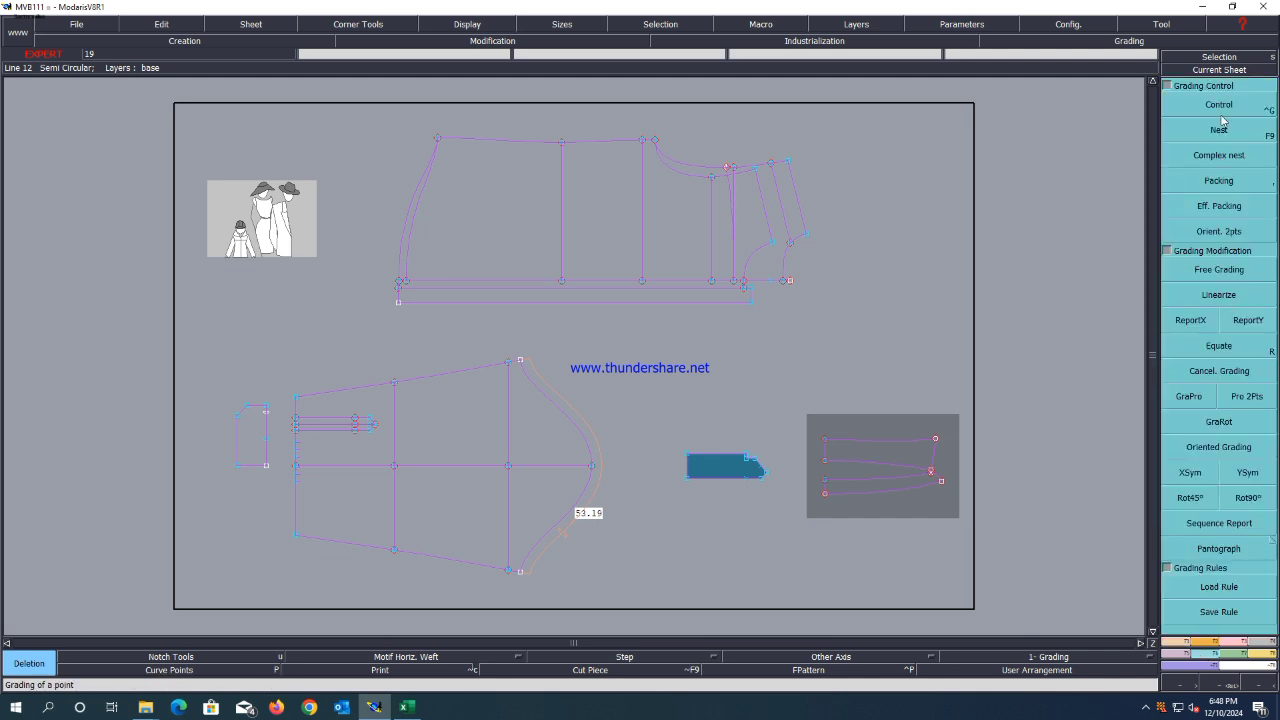
pyautogui.click(1221, 114)
pyautogui.click(398, 282)
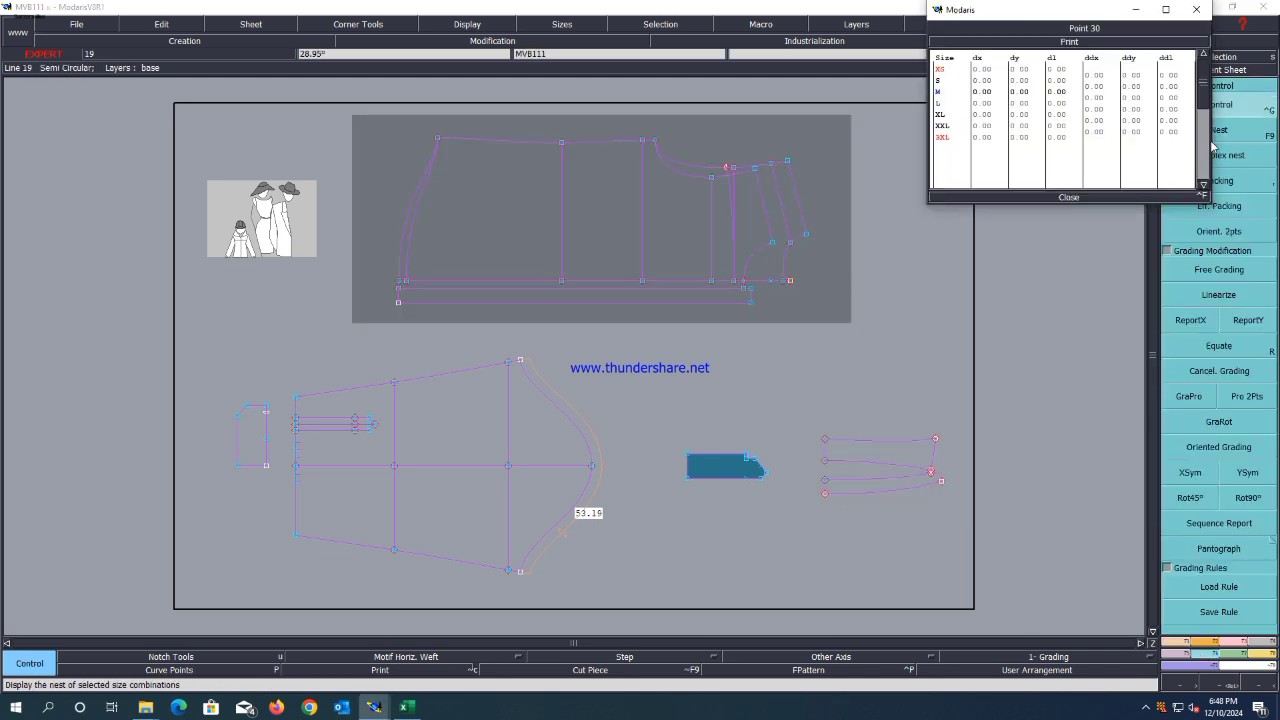
pyautogui.moveTo(1097, 85); pyautogui.dragTo(1097, 139)
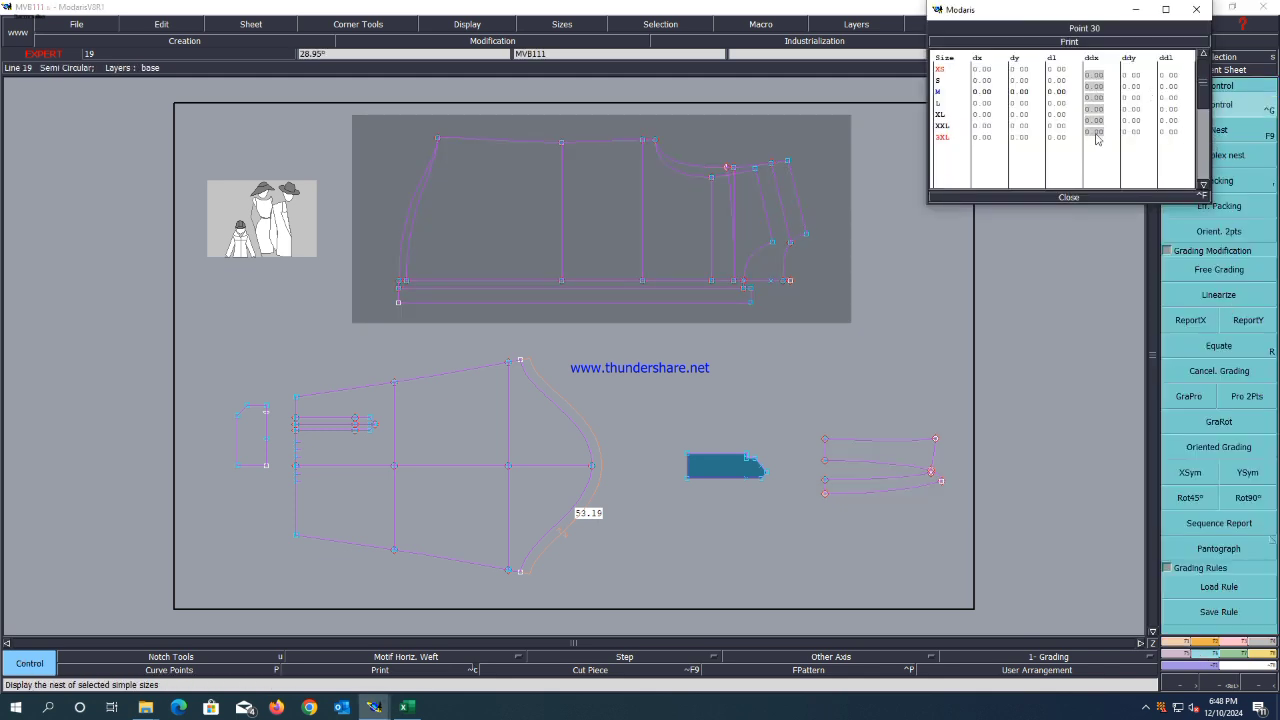
pyautogui.write('-2')
pyautogui.press('Return')
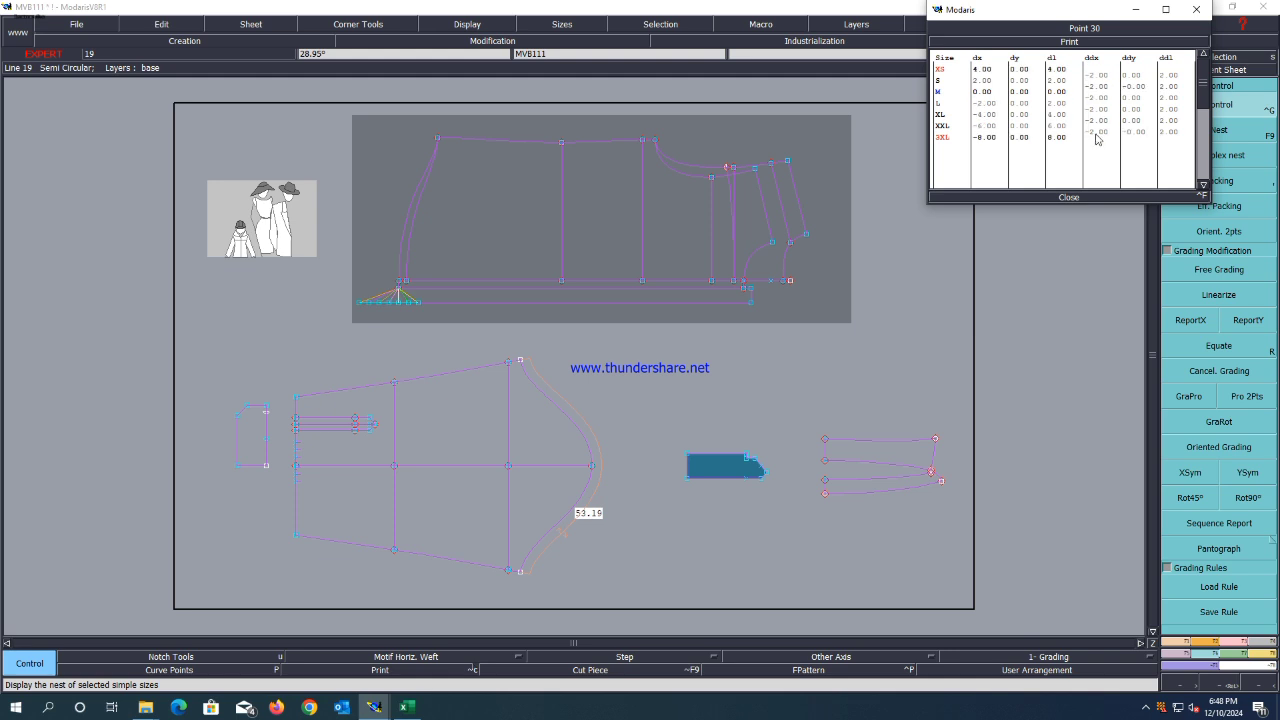
pyautogui.click(1068, 198)
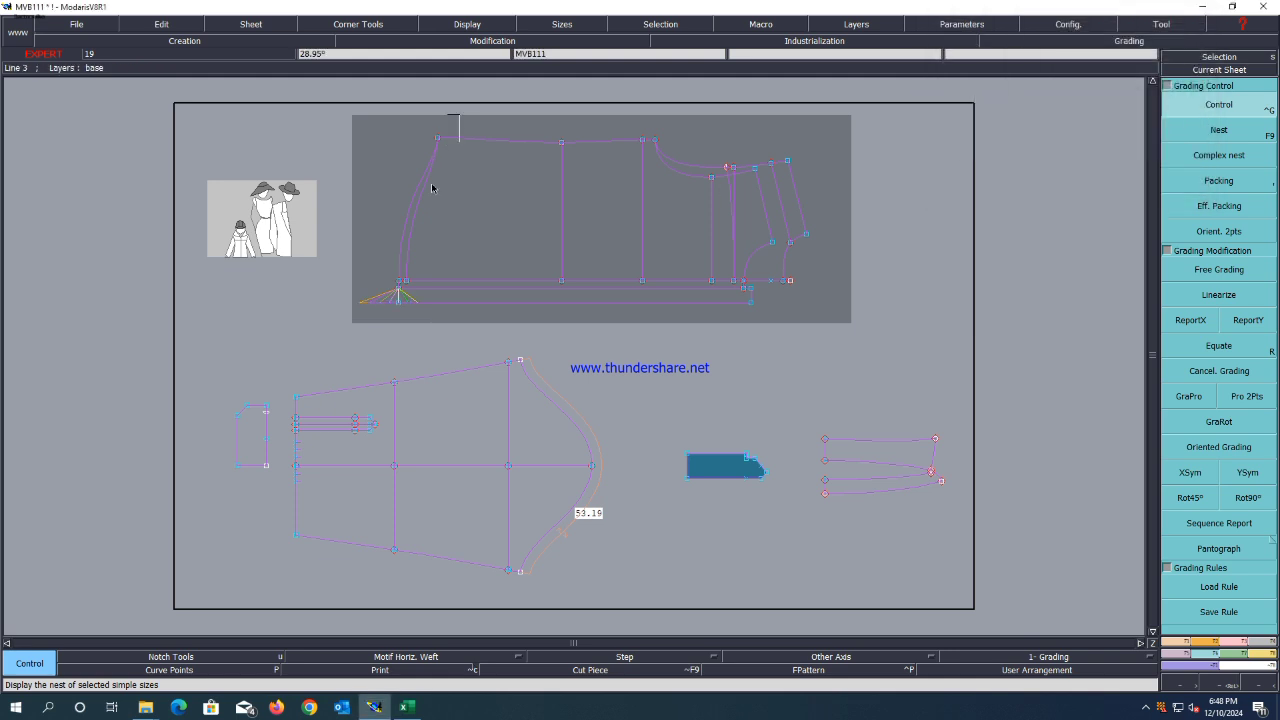
# Report the placket hem corner's X grading to the other hem points of the body pattern.
pyautogui.click(437, 138)
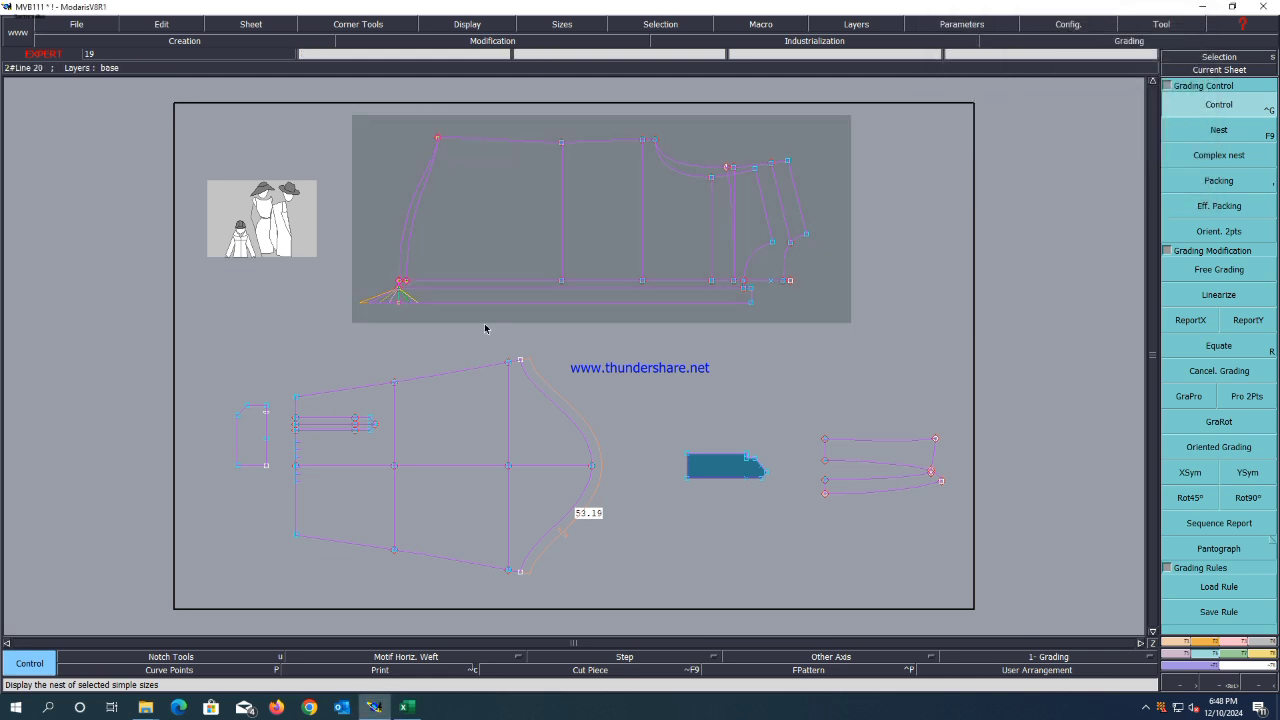
pyautogui.click(399, 302)
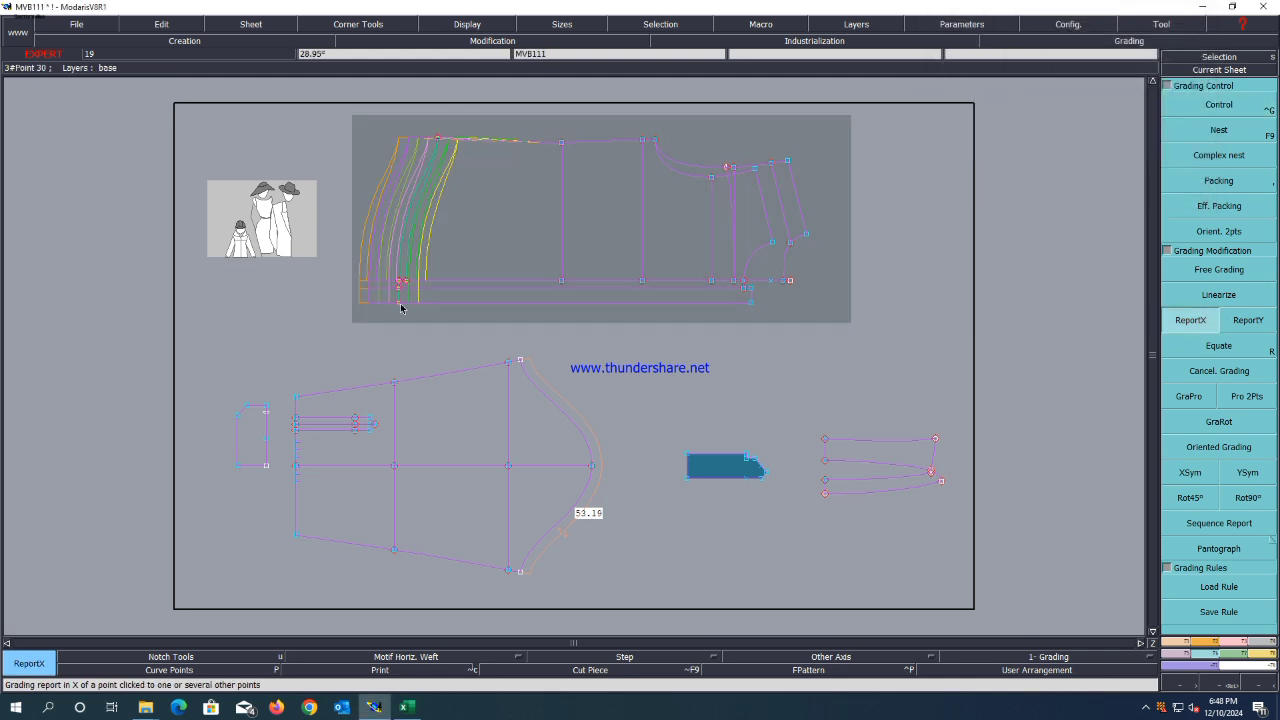
pyautogui.click(474, 117)
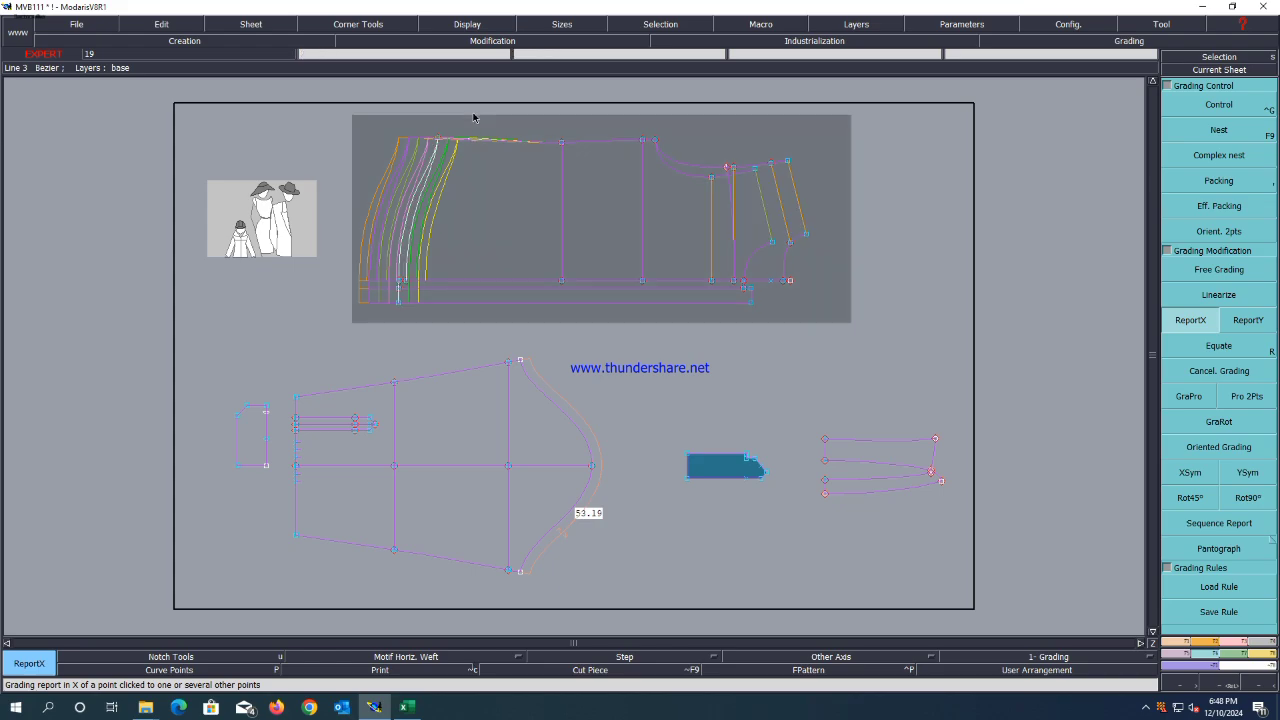
# Switch to the Excel graded spec and fill the Back Neck Width (Seam to Seam) row with orange.
pyautogui.click(407, 706)
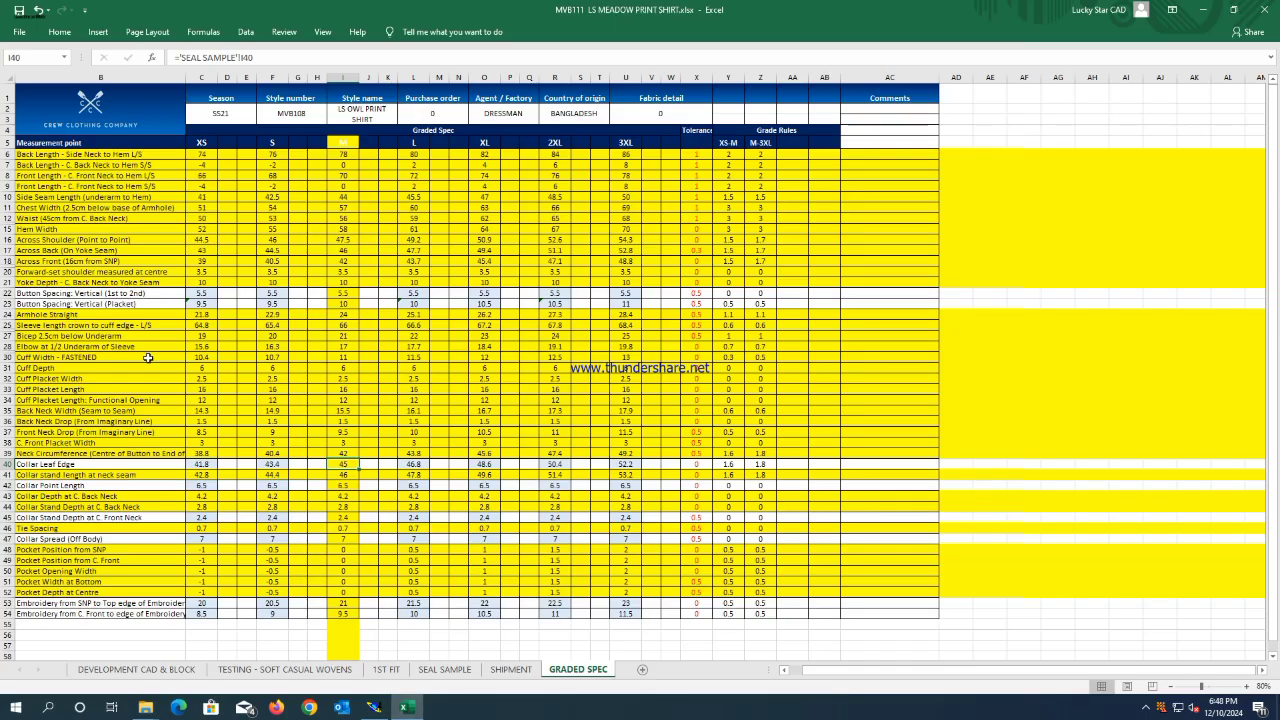
pyautogui.click(27, 165)
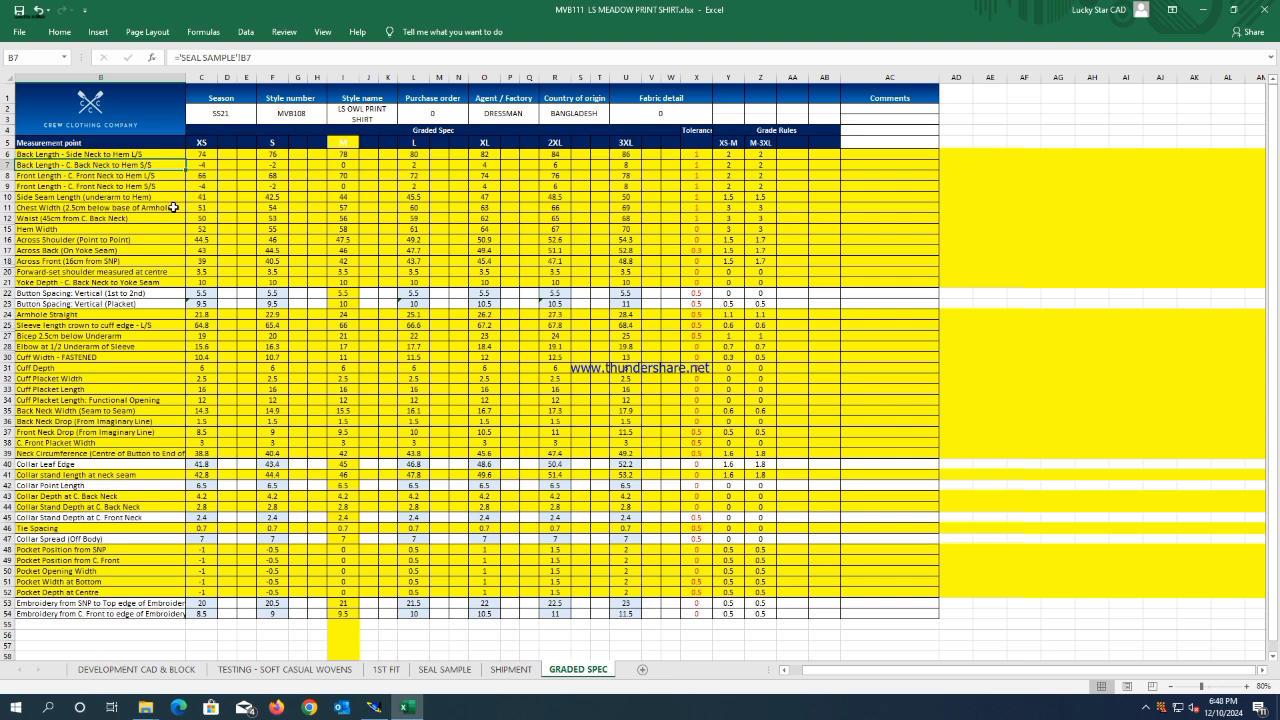
pyautogui.click(8, 410)
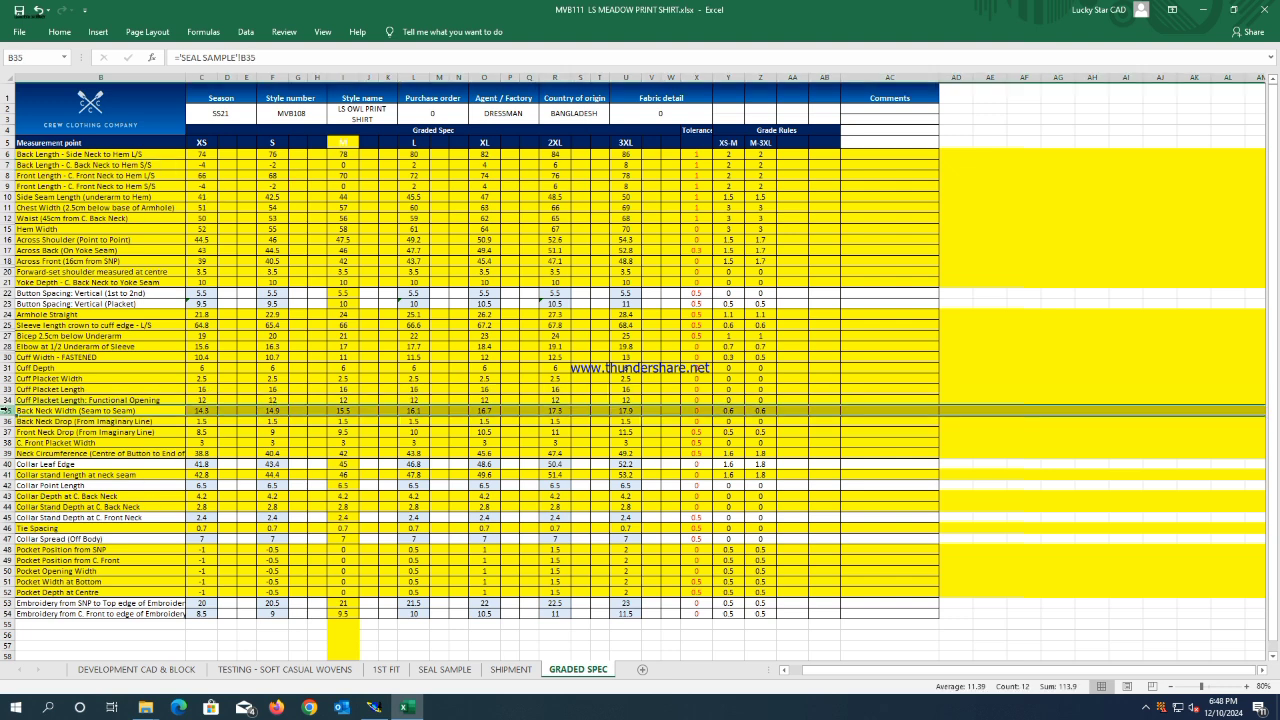
pyautogui.rightClick(8, 410)
pyautogui.click(70, 387)
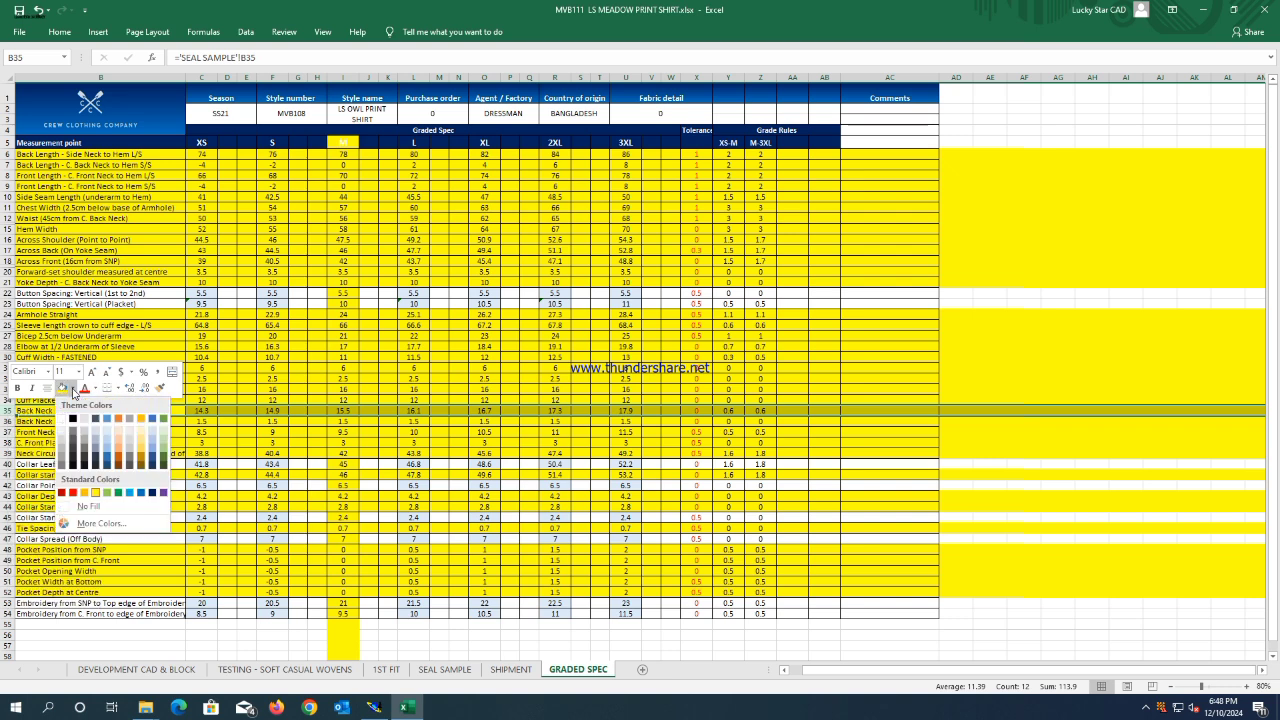
pyautogui.click(145, 422)
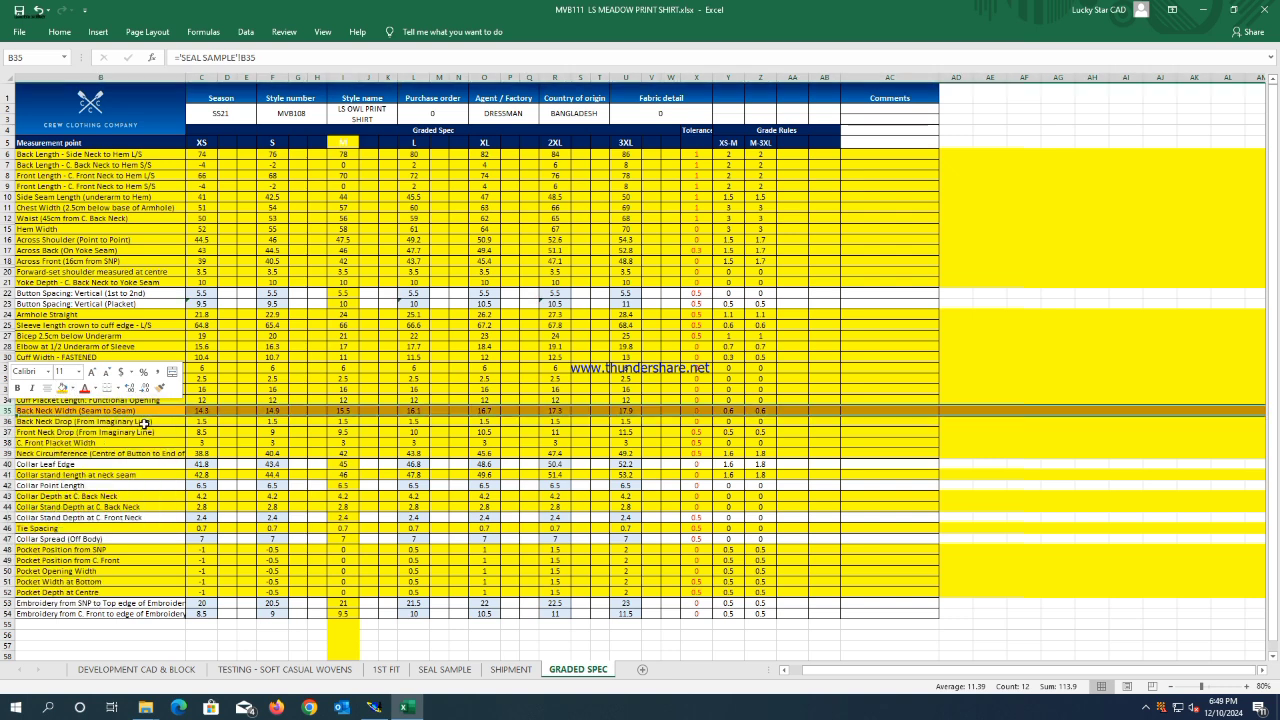
pyautogui.click(256, 496)
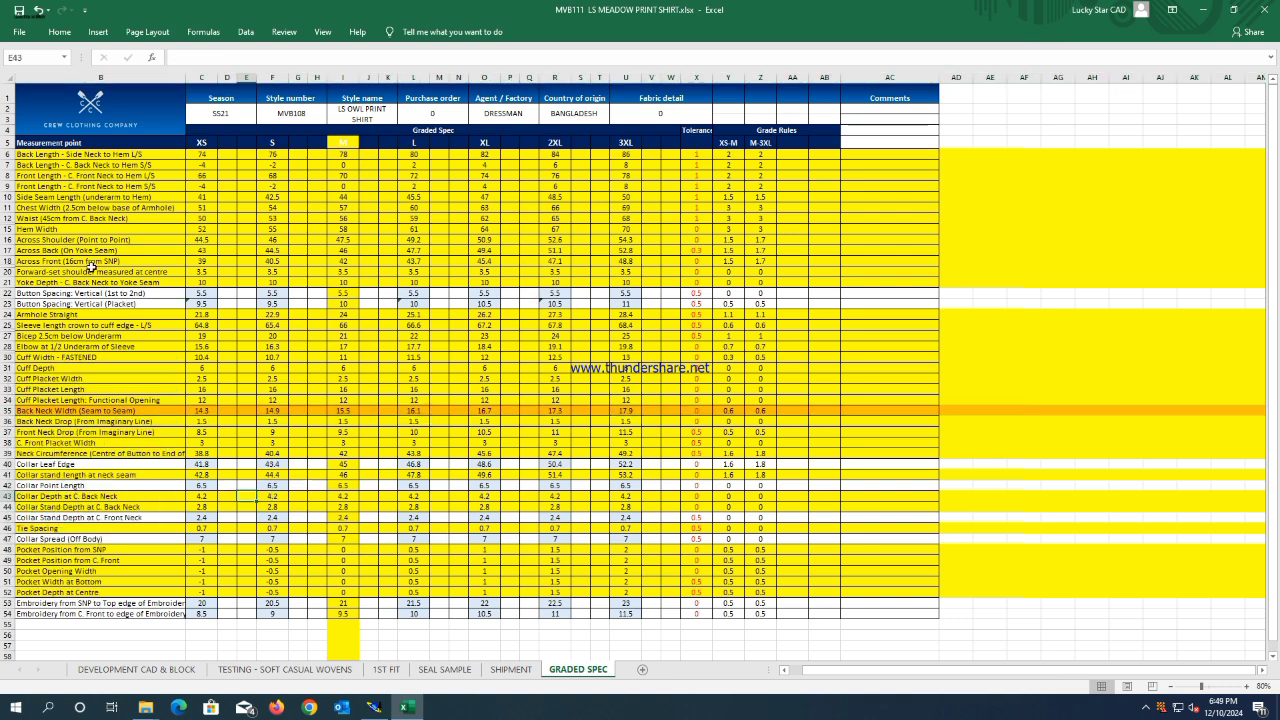
# Fill the Back Length - Side Neck to Hem L/S row with the same orange.
pyautogui.click(8, 154)
pyautogui.rightClick(8, 154)
pyautogui.click(65, 133)
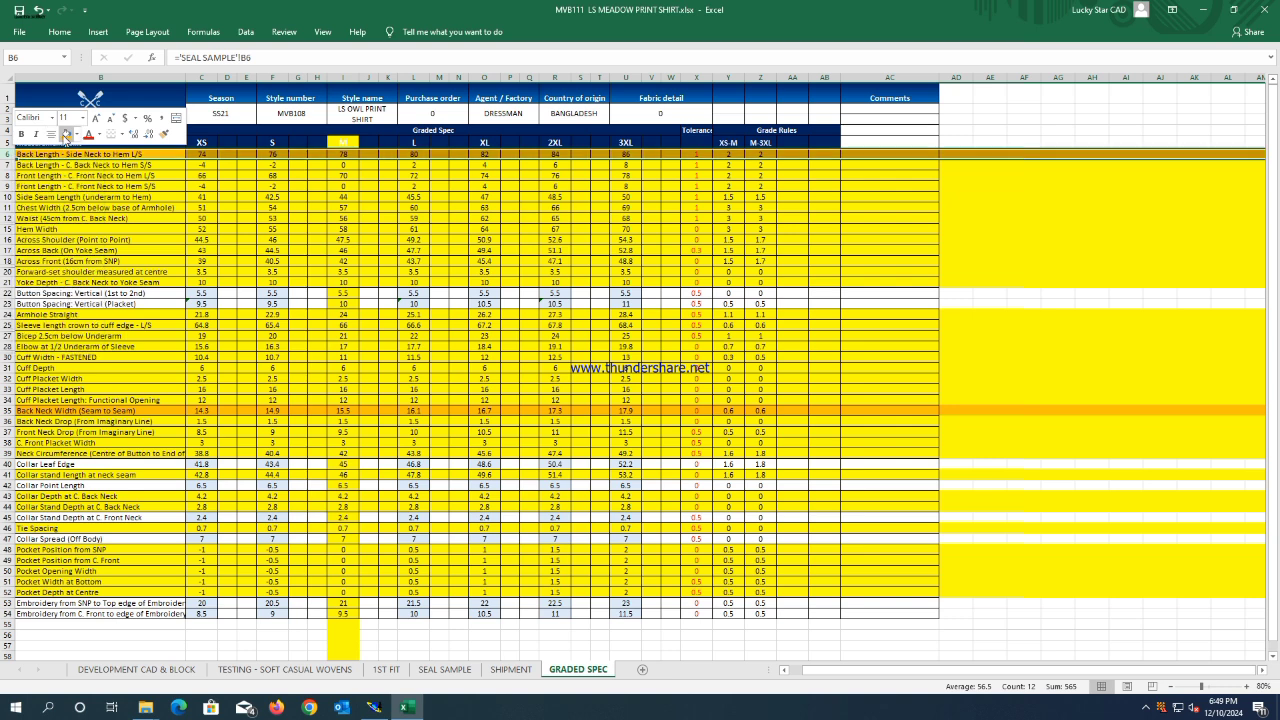
pyautogui.click(100, 303)
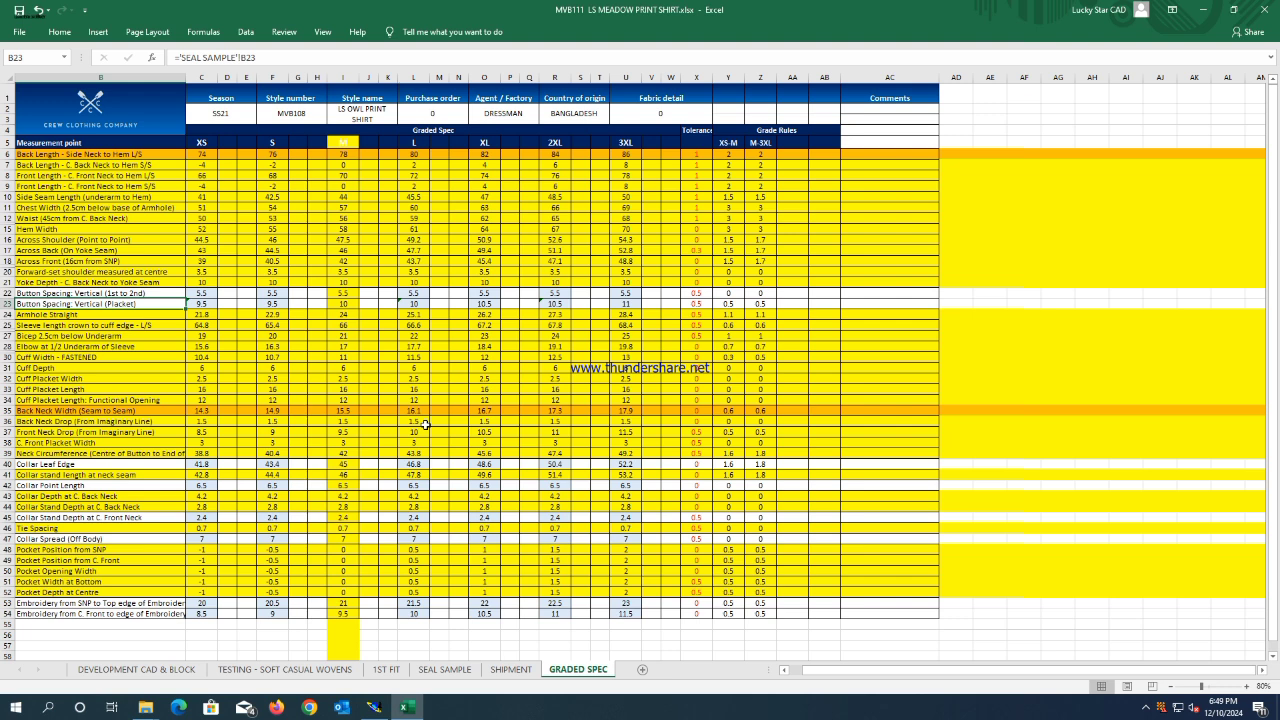
# Switch to Modaris and grade the back piece's side neck point with ddy 0.3 for all sizes.
pyautogui.click(1203, 10)
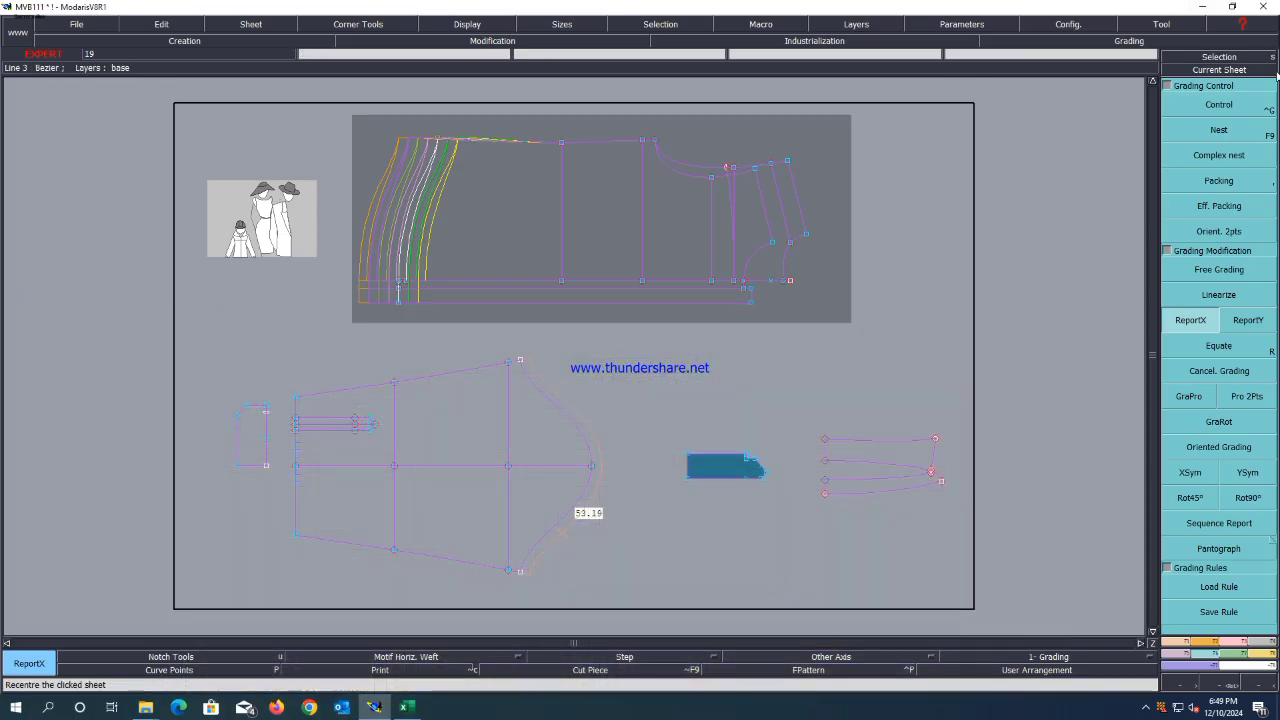
pyautogui.click(1219, 104)
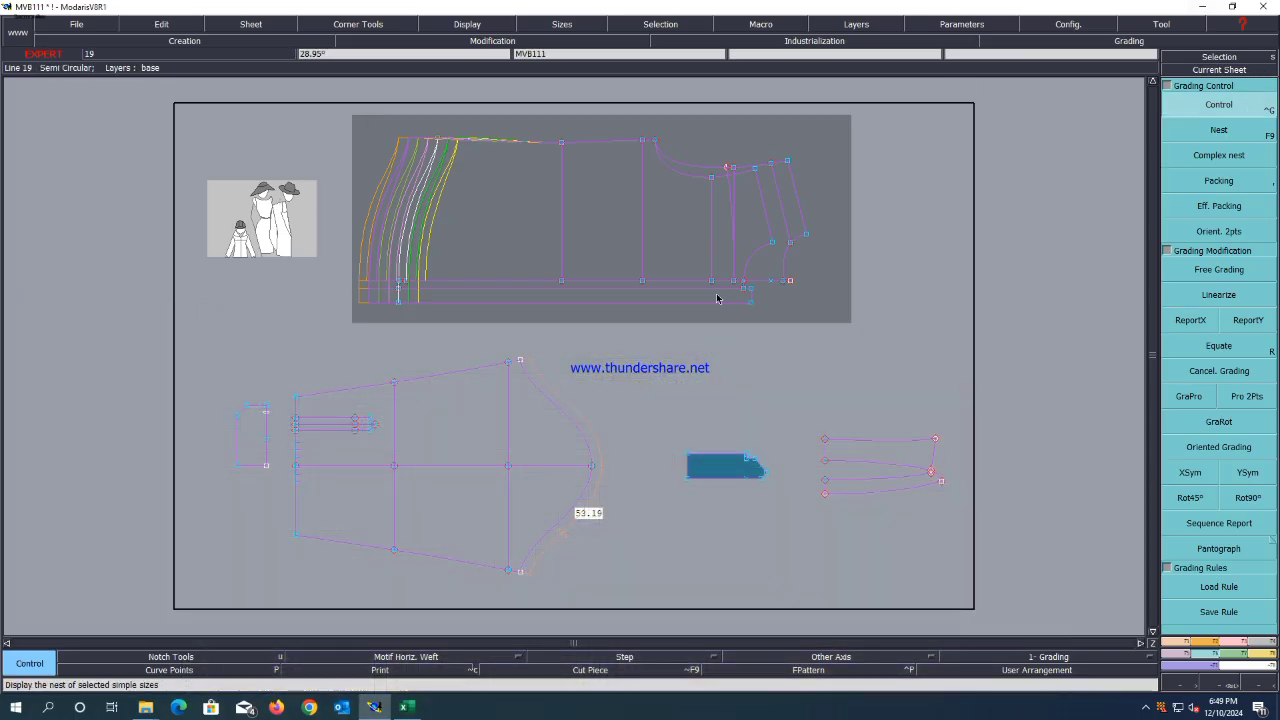
pyautogui.click(789, 245)
pyautogui.moveTo(1133, 76); pyautogui.dragTo(1135, 135)
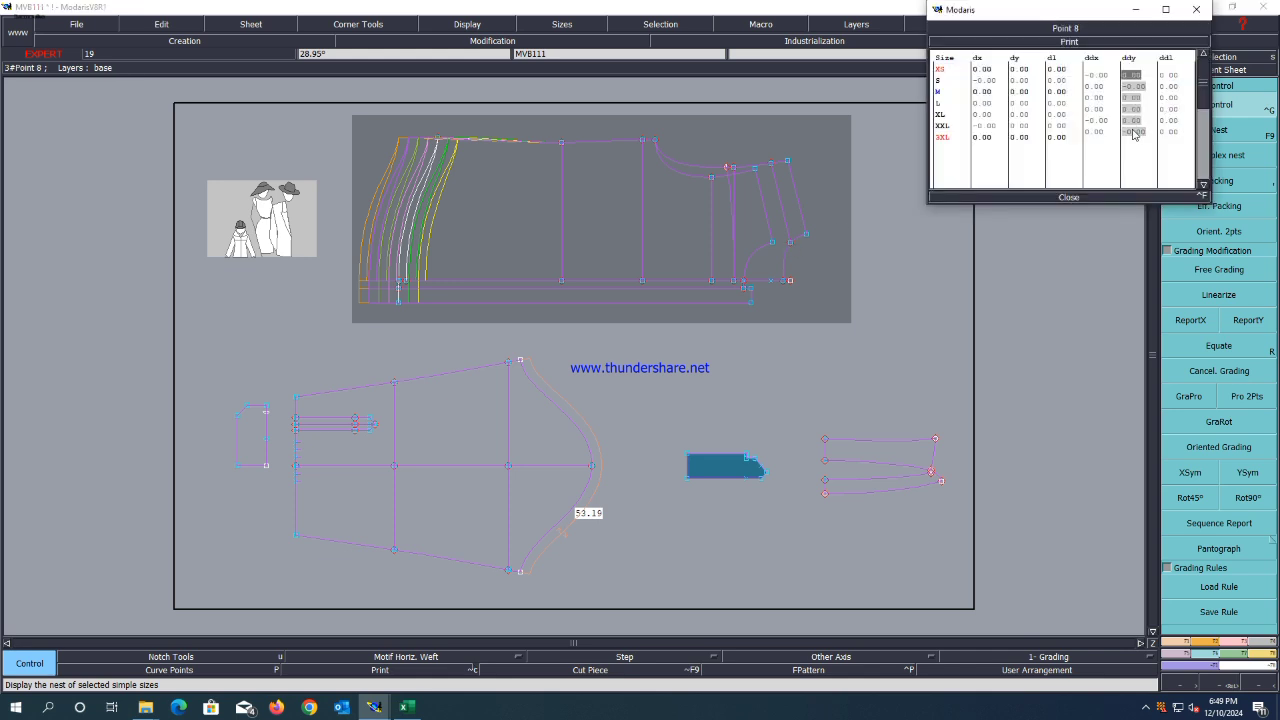
pyautogui.write('0.3')
pyautogui.press('Return')
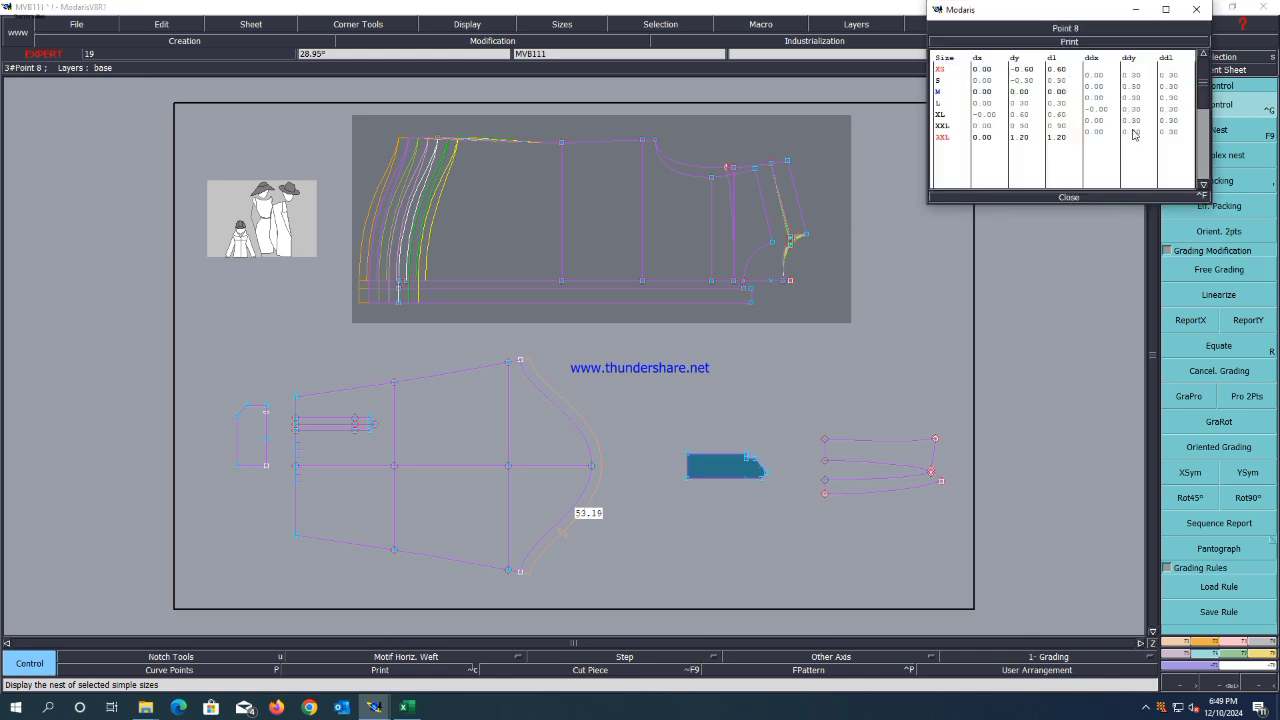
pyautogui.click(1067, 197)
# Report the side neck point's Y grading to the other side neck points of the body pattern, and save the model.
pyautogui.moveTo(849, 209); pyautogui.dragTo(770, 251)
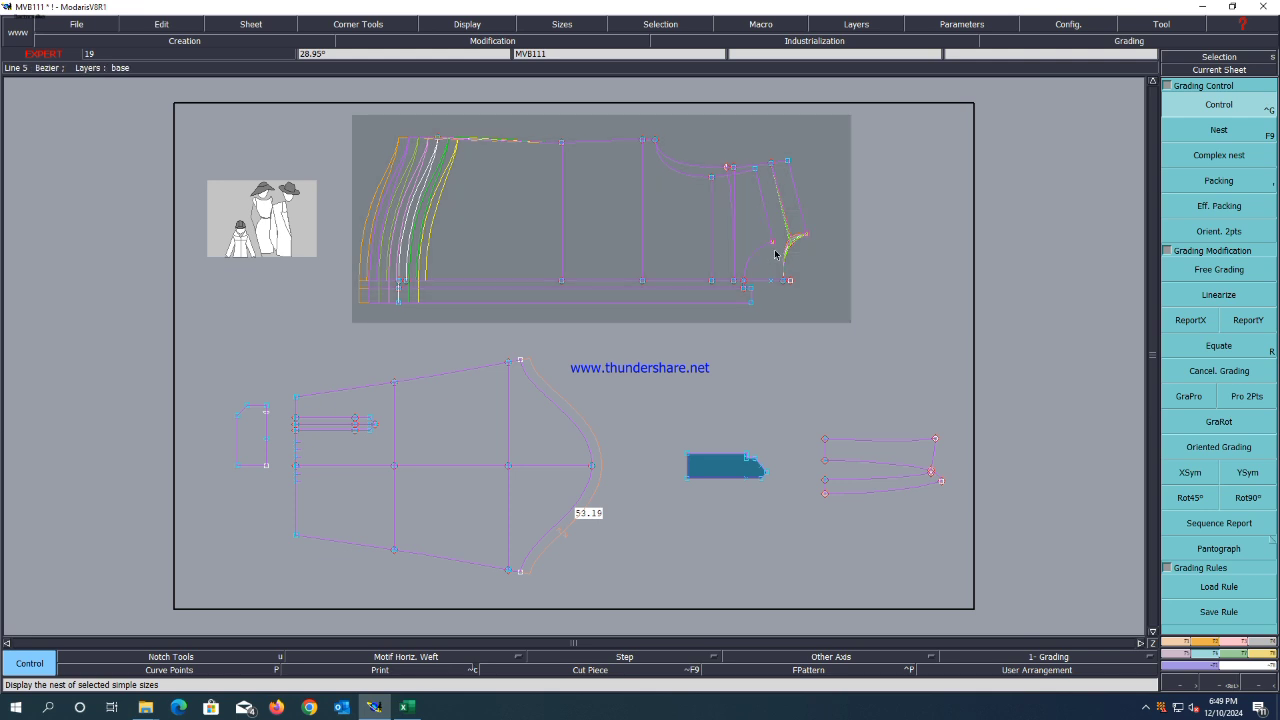
pyautogui.click(1247, 320)
pyautogui.click(745, 351)
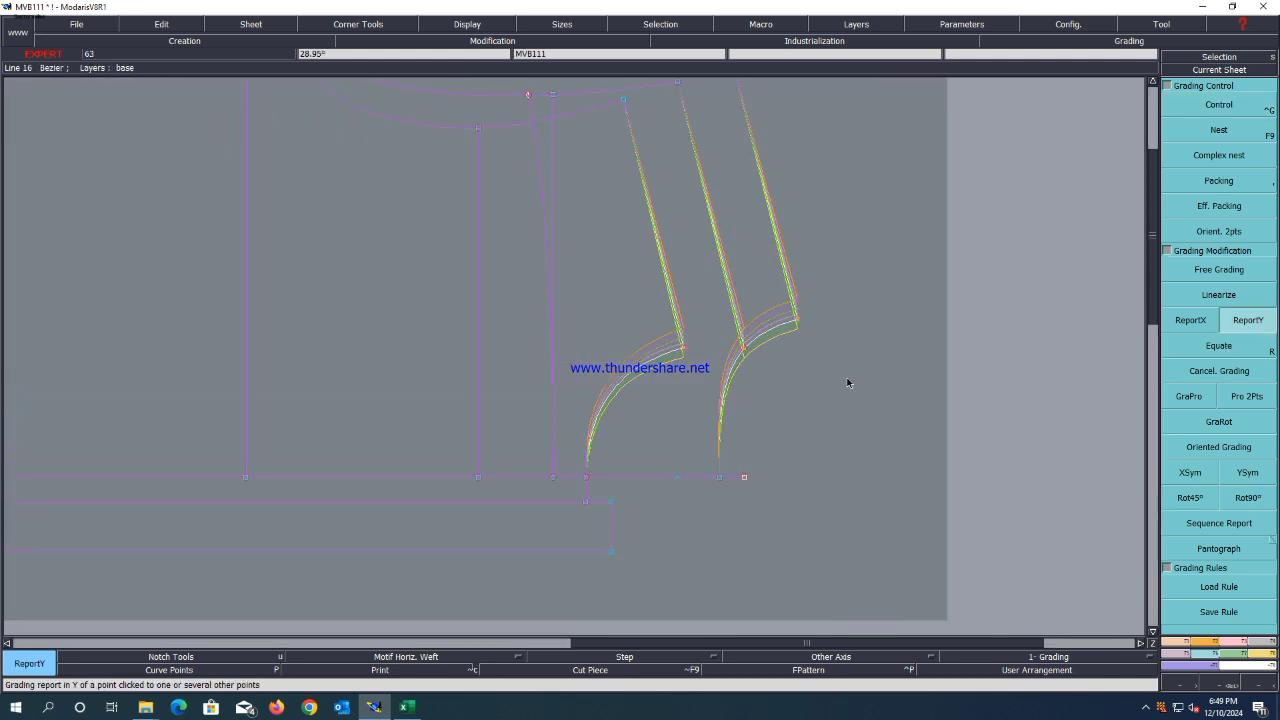
pyautogui.scroll(-1, 848, 383)
pyautogui.scroll(-1, 848, 388)
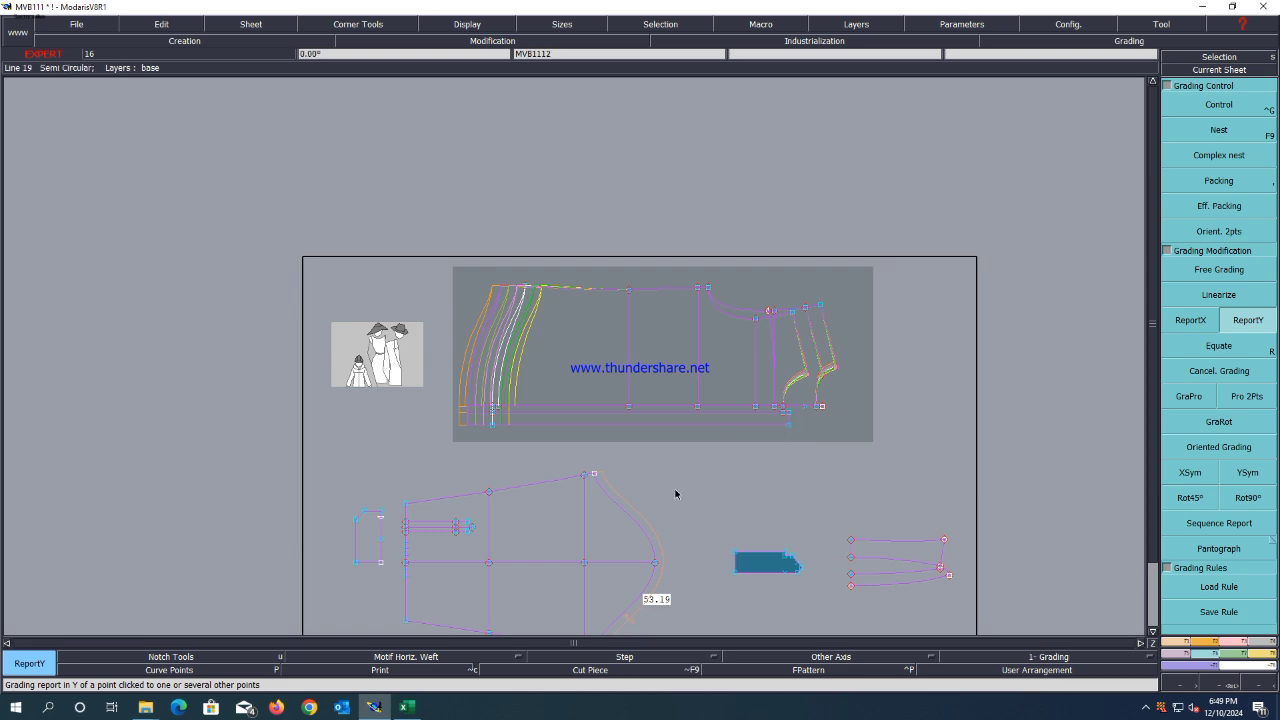
pyautogui.hotkey('ctrl', 's')
pyautogui.click(562, 440)
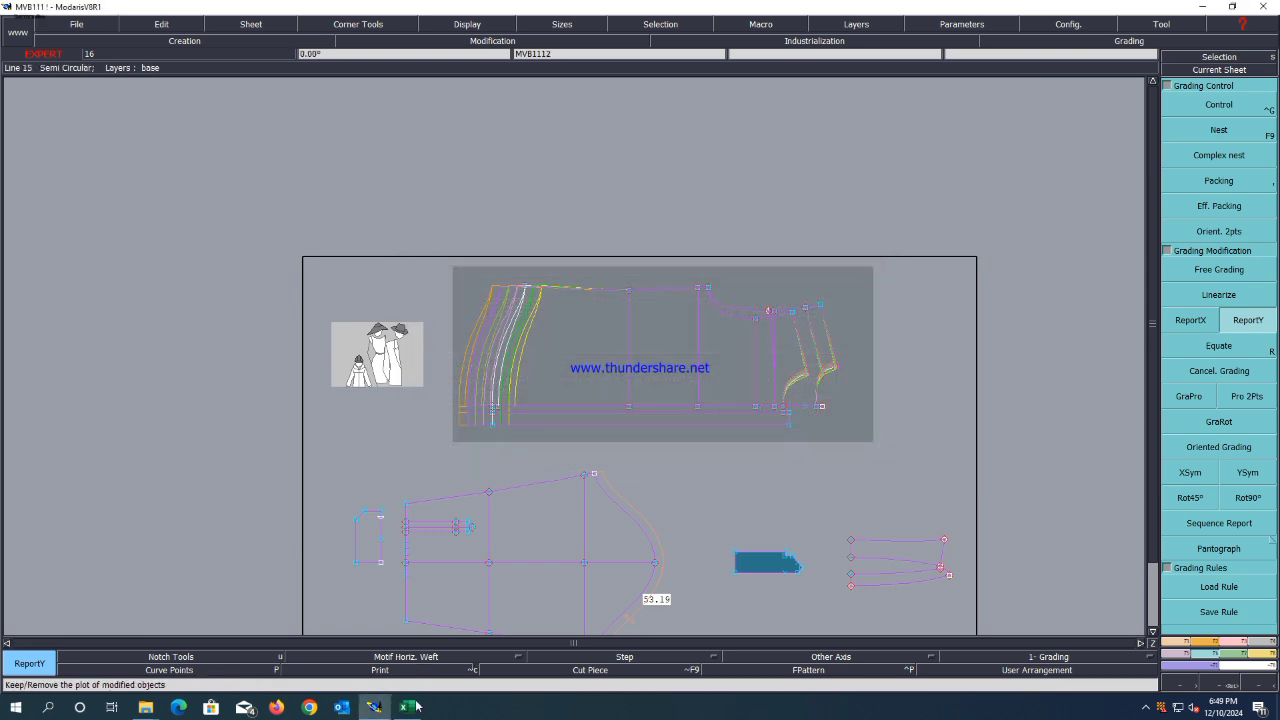
# In the Excel graded spec, fill the Back Neck Drop and Front Neck Drop (From Imaginary Line) rows with orange.
pyautogui.click(406, 706)
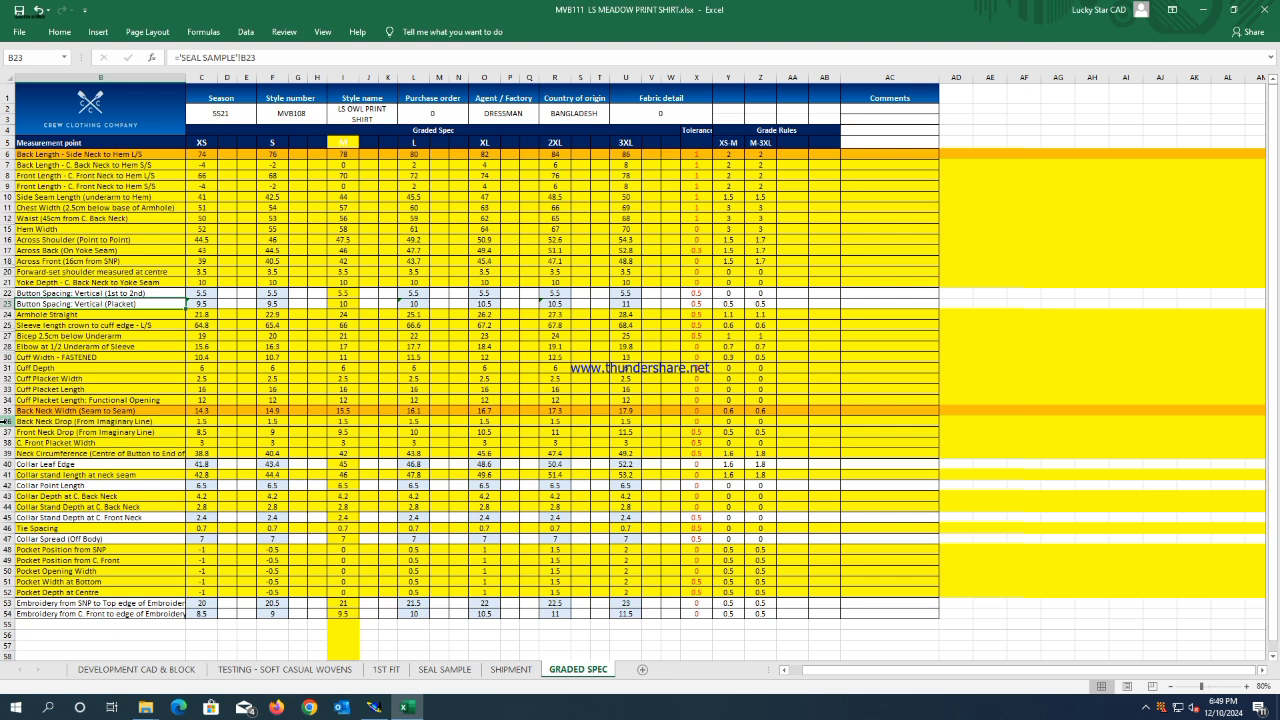
pyautogui.click(7, 421)
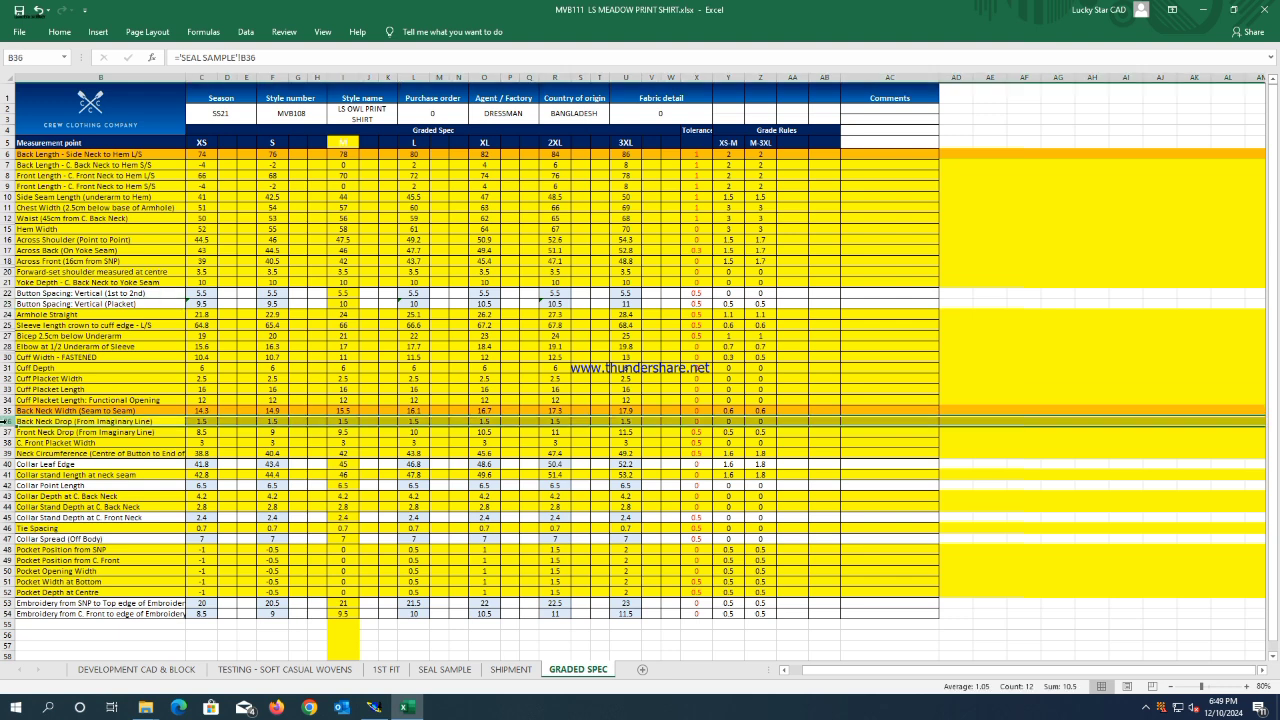
pyautogui.rightClick(7, 421)
pyautogui.click(30, 446)
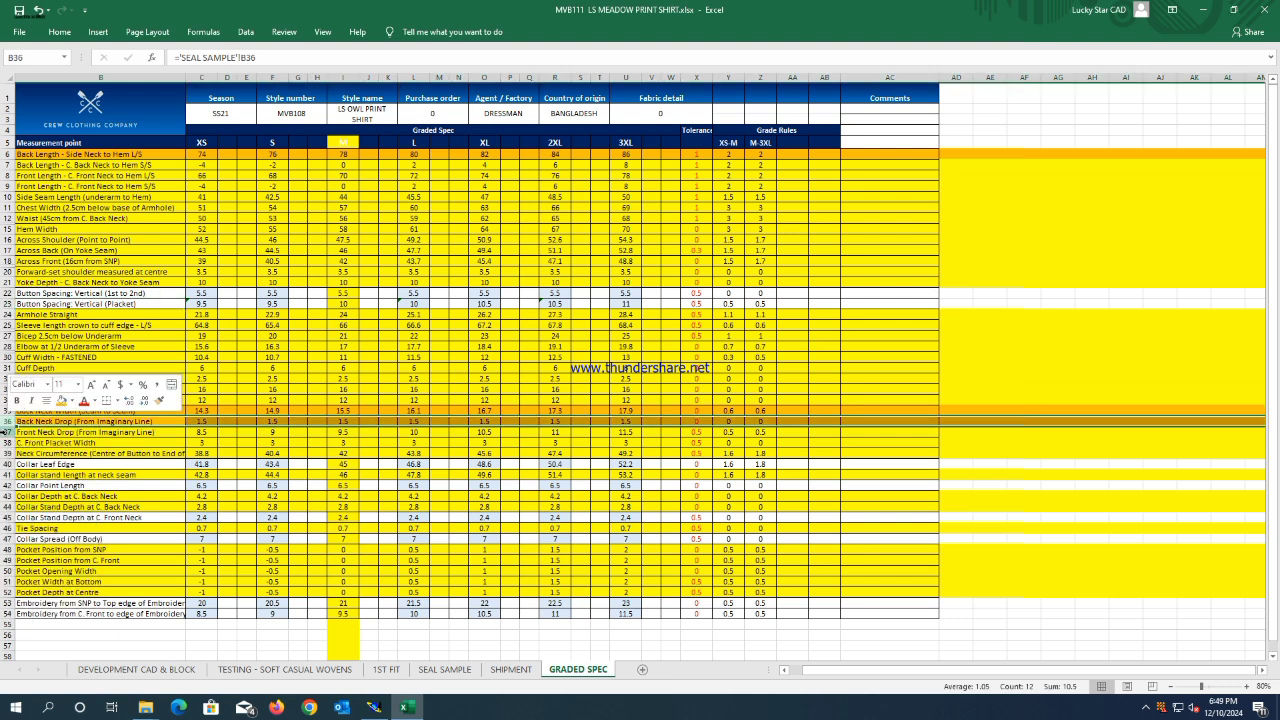
pyautogui.click(7, 431)
pyautogui.rightClick(8, 432)
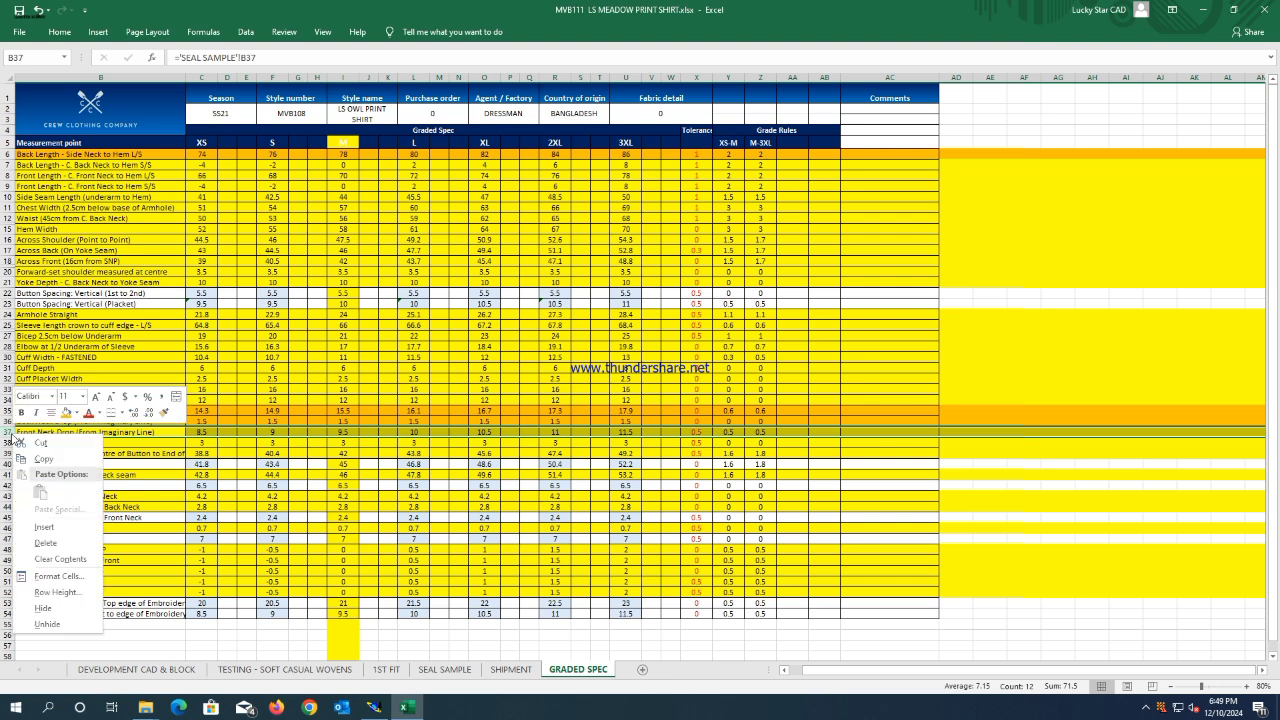
pyautogui.press('Escape')
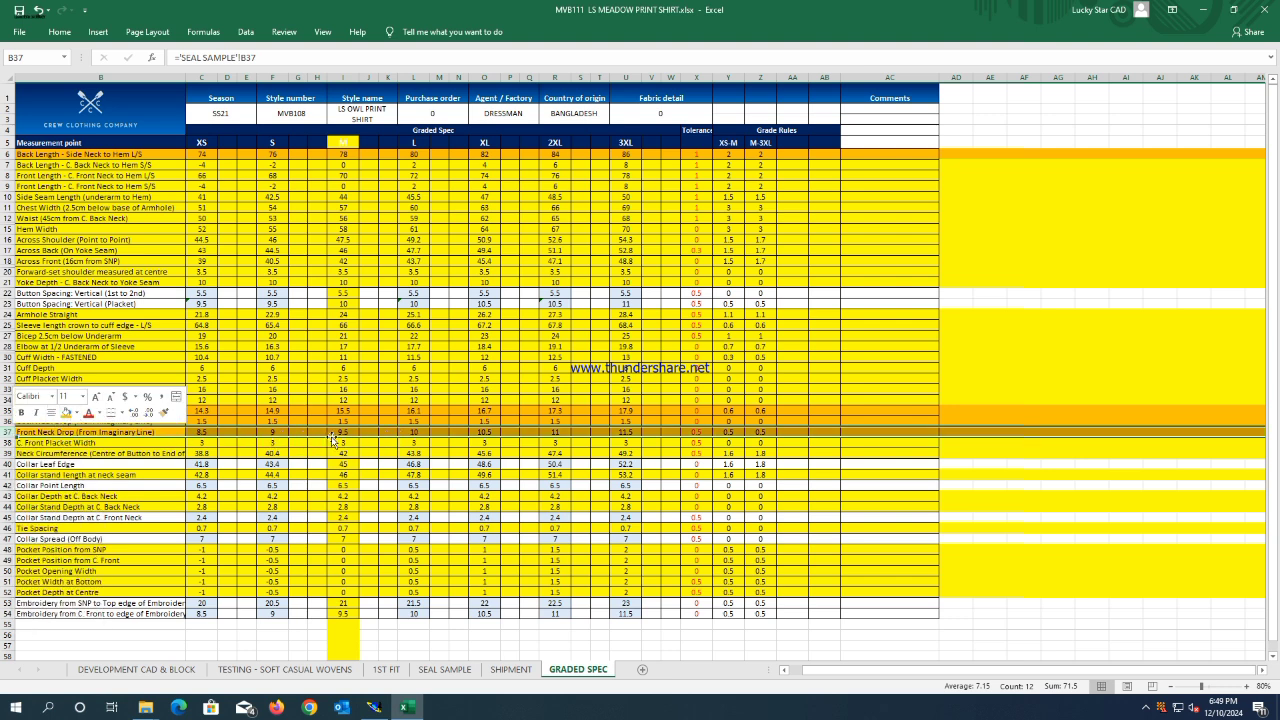
# Switch to Modaris and grade the front placket's inner neck-end corner with ddx -0.5 for all sizes.
pyautogui.click(1203, 9)
pyautogui.click(1230, 108)
pyautogui.scroll(5, 760, 430)
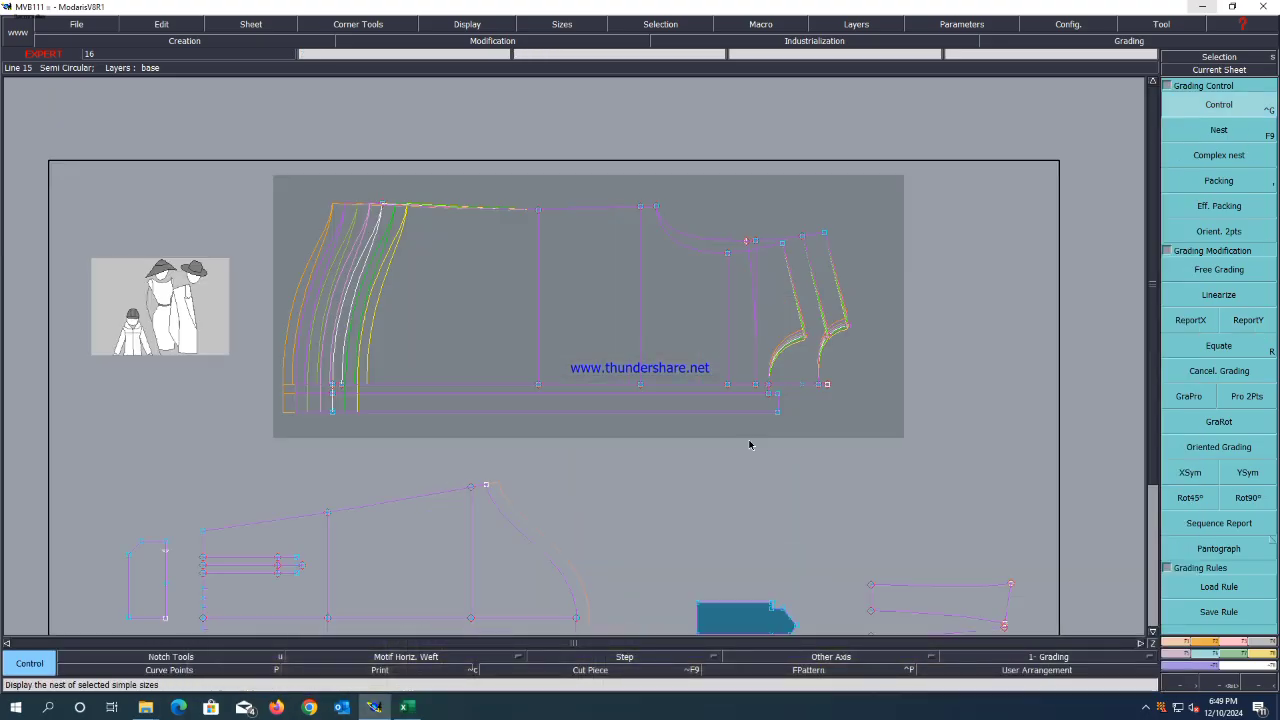
pyautogui.click(790, 333)
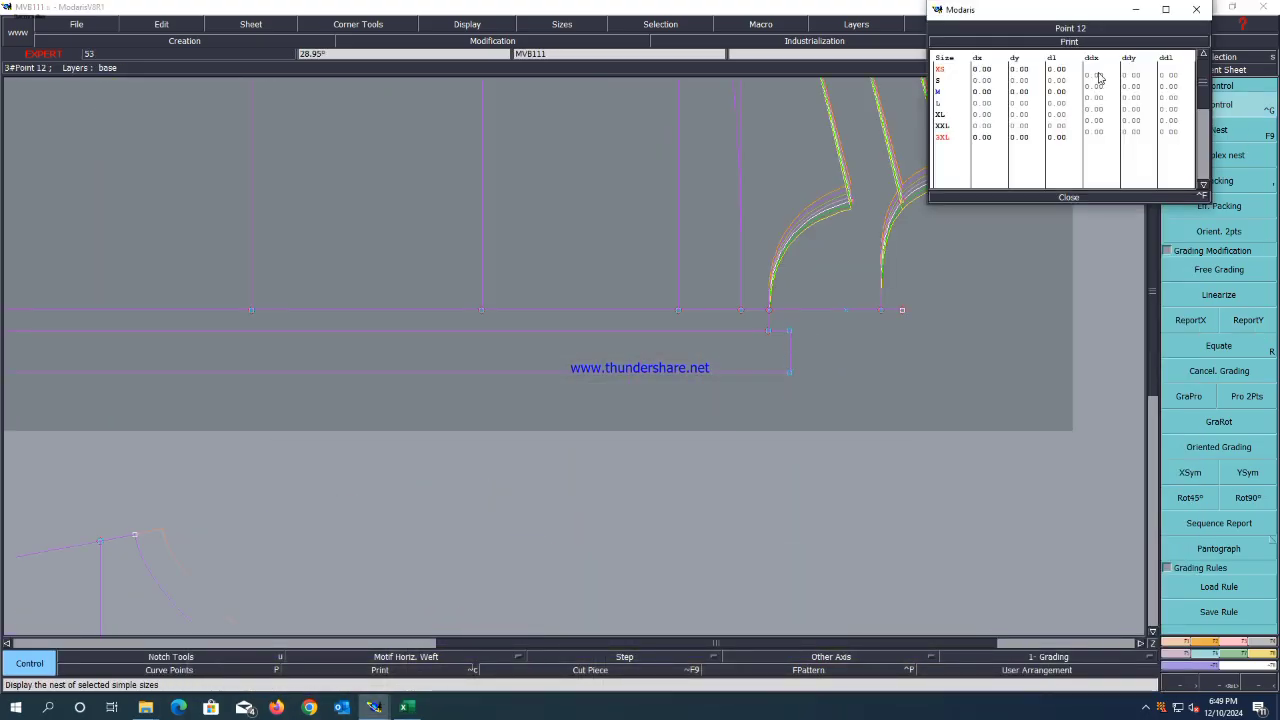
pyautogui.moveTo(1095, 74); pyautogui.dragTo(1091, 140)
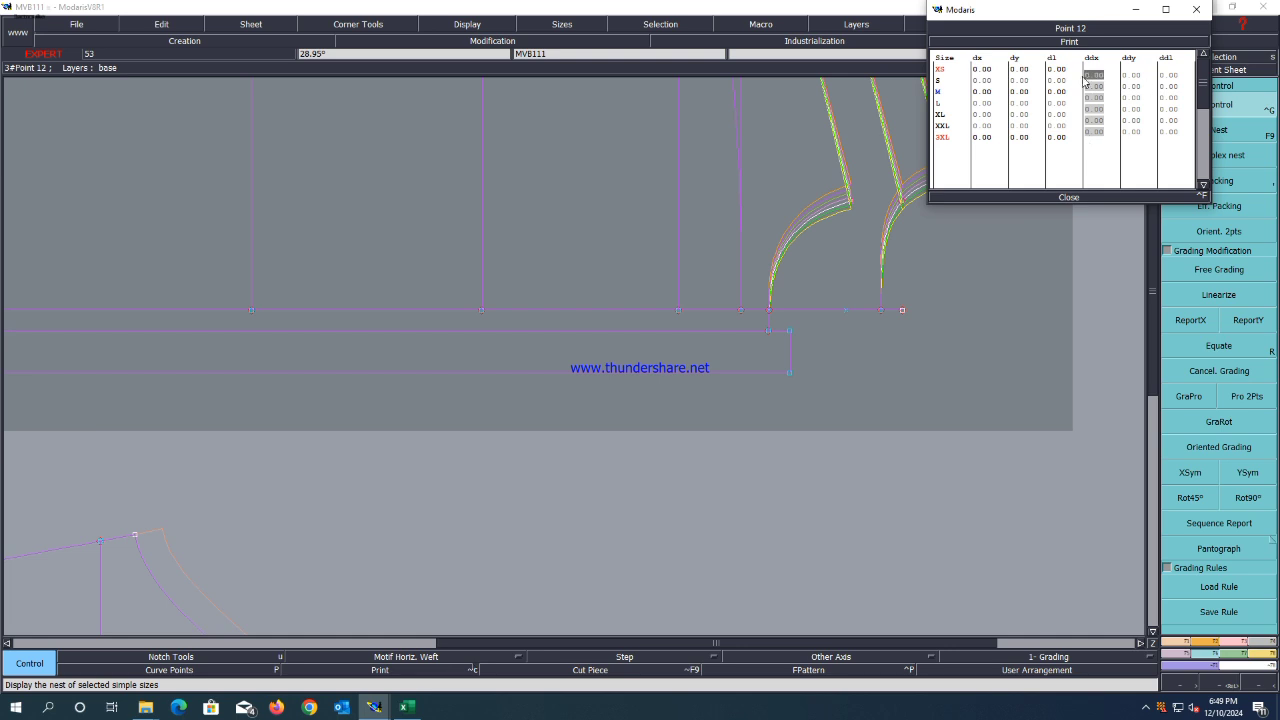
pyautogui.write('-0.5')
pyautogui.press('Return')
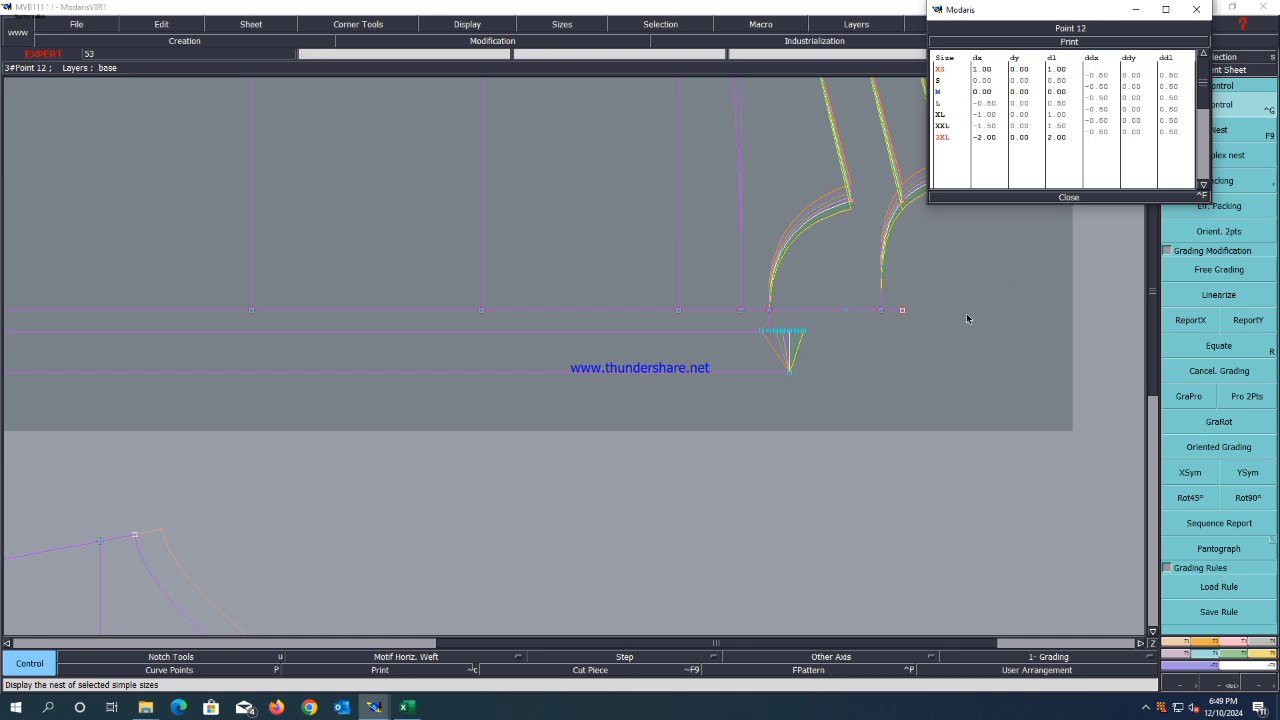
pyautogui.click(1075, 200)
# Report the placket corner's X grading to the other center front neck points, and save the model.
pyautogui.moveTo(838, 244); pyautogui.dragTo(768, 394)
pyautogui.click(1193, 321)
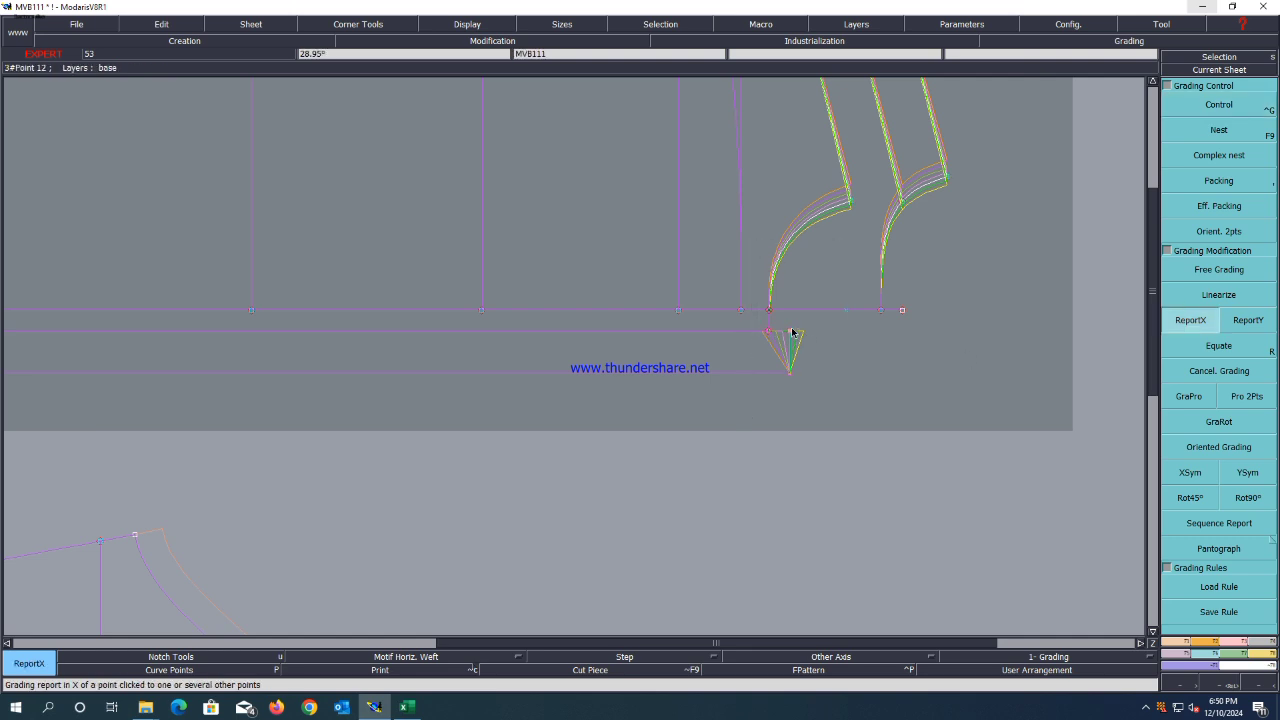
pyautogui.click(790, 334)
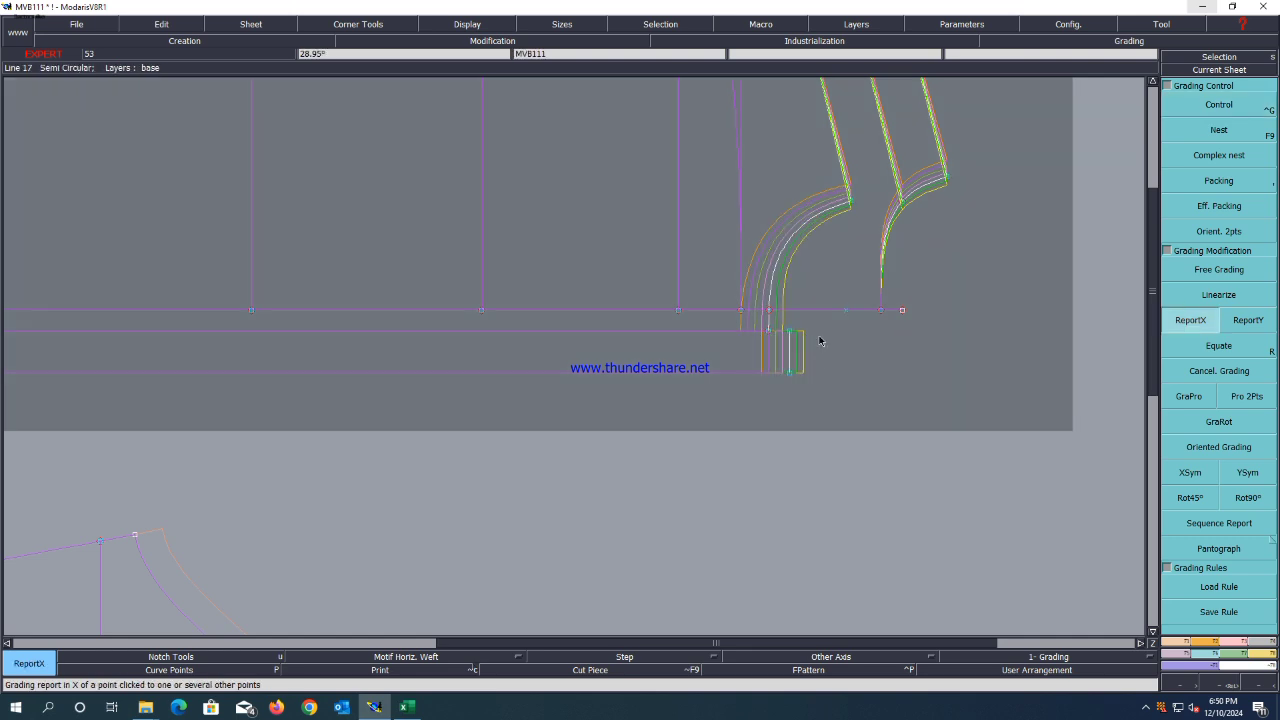
pyautogui.hotkey('ctrl', 's')
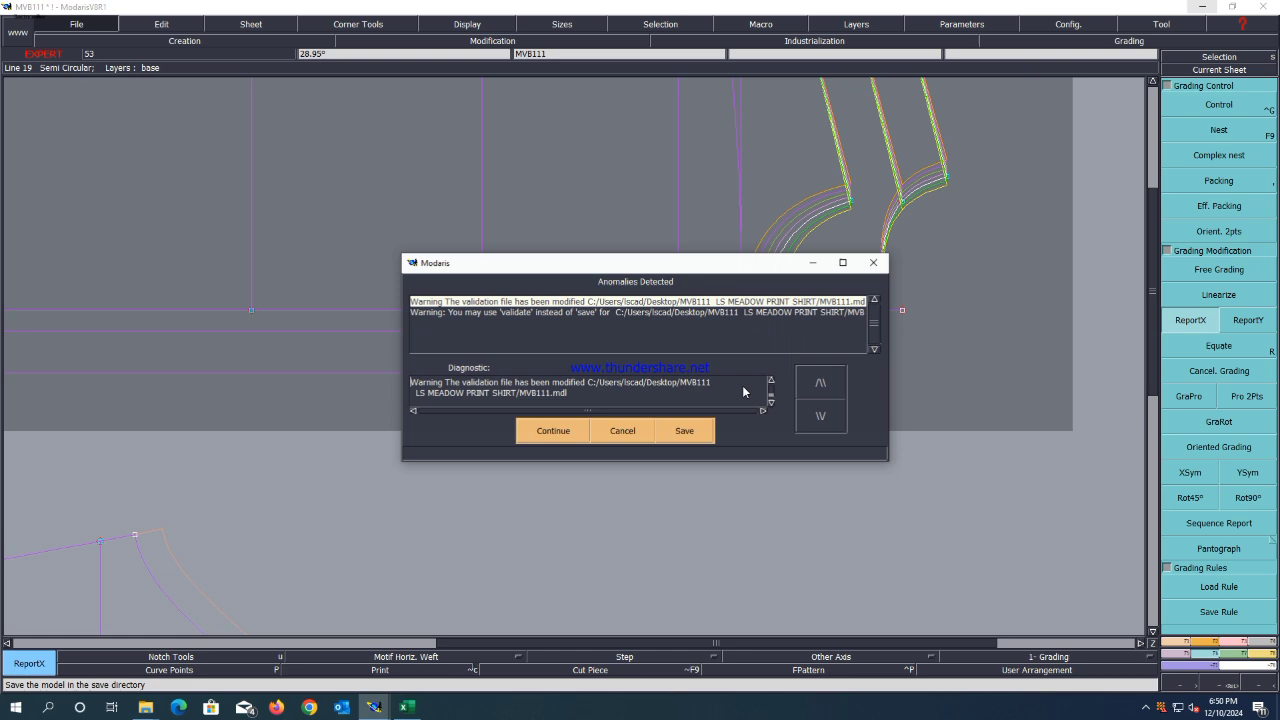
pyautogui.click(526, 431)
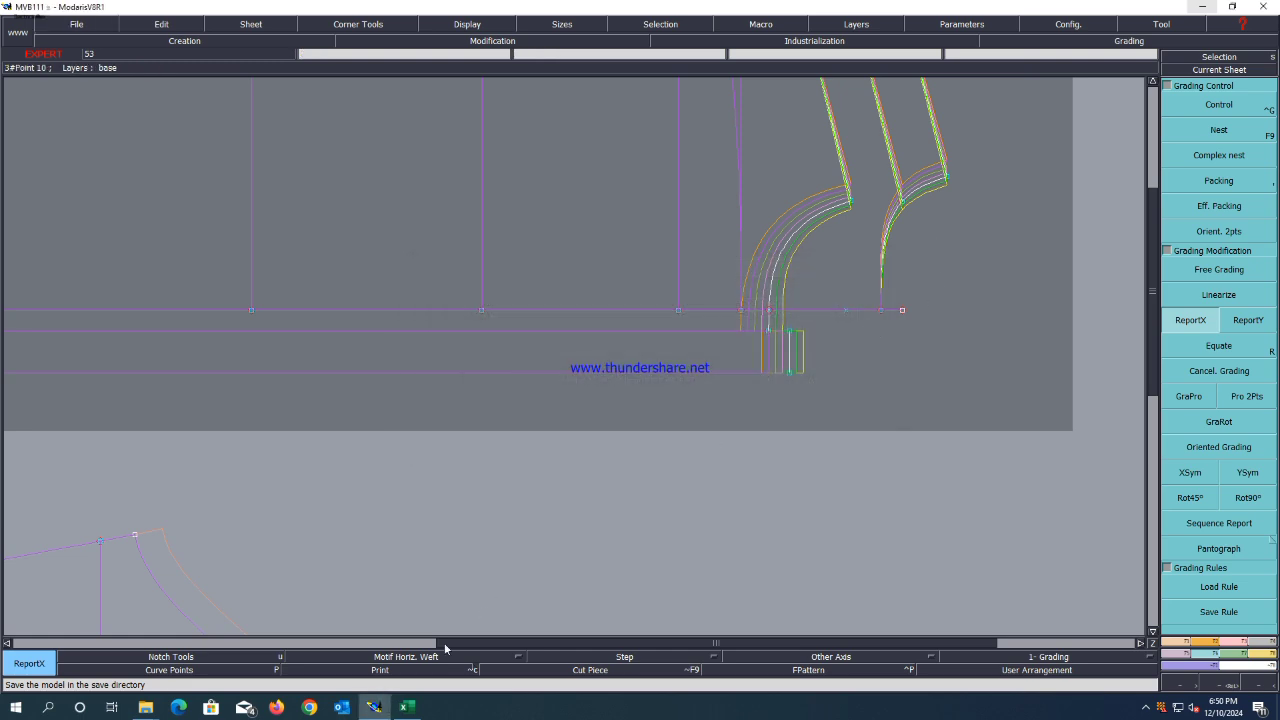
# In the Excel graded spec, fill the Back Length - C. Back Neck to Hem S/S and Front Length - C. Front Neck to Hem S/S rows with orange.
pyautogui.click(406, 707)
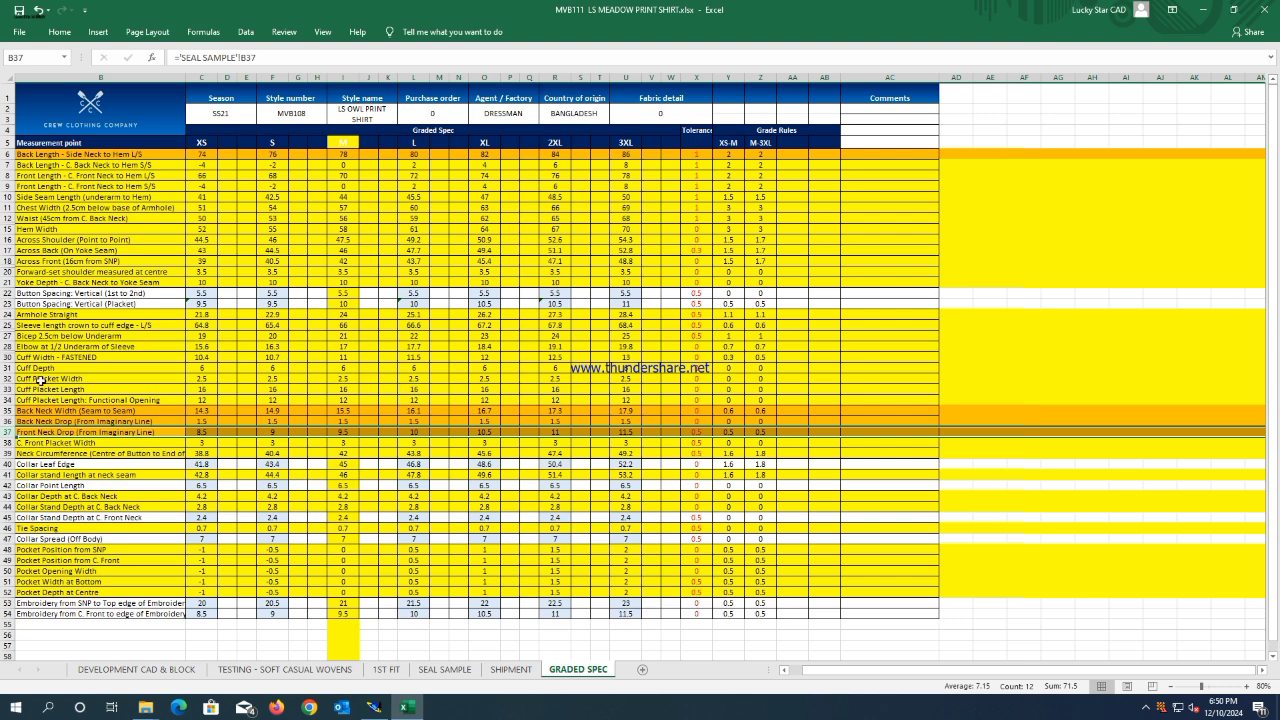
pyautogui.click(20, 164)
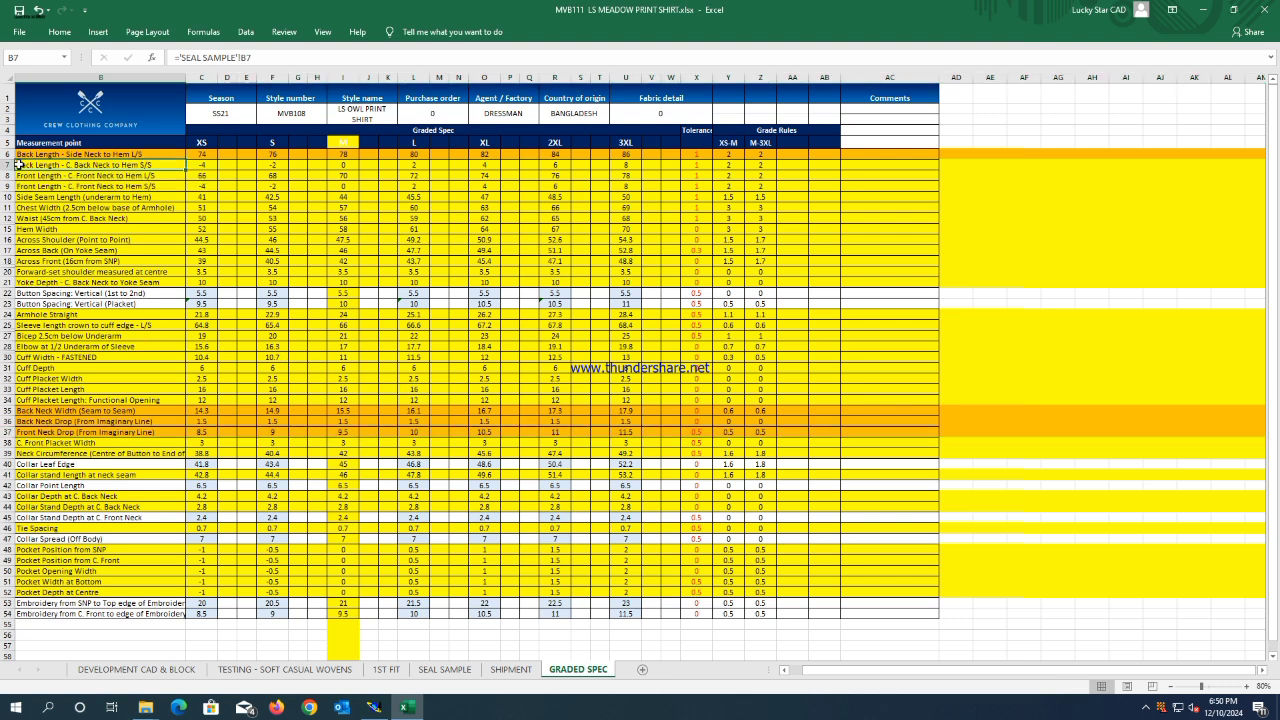
pyautogui.rightClick(6, 164)
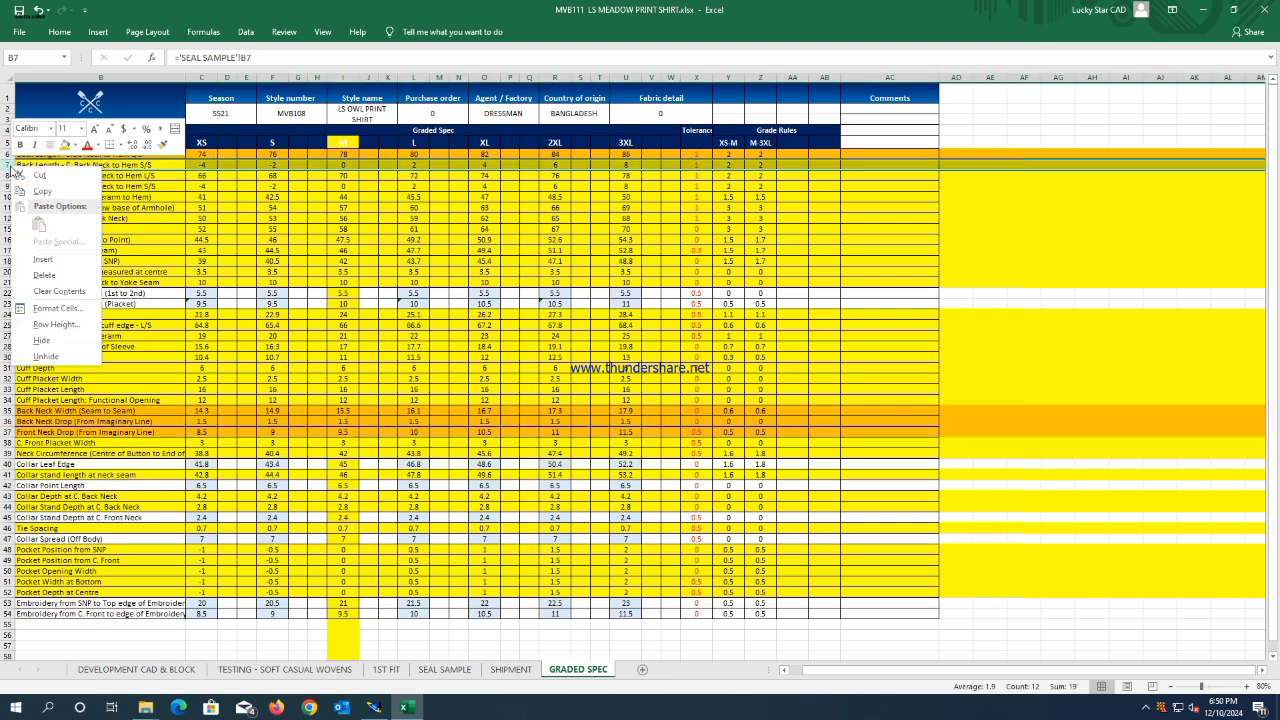
pyautogui.click(65, 145)
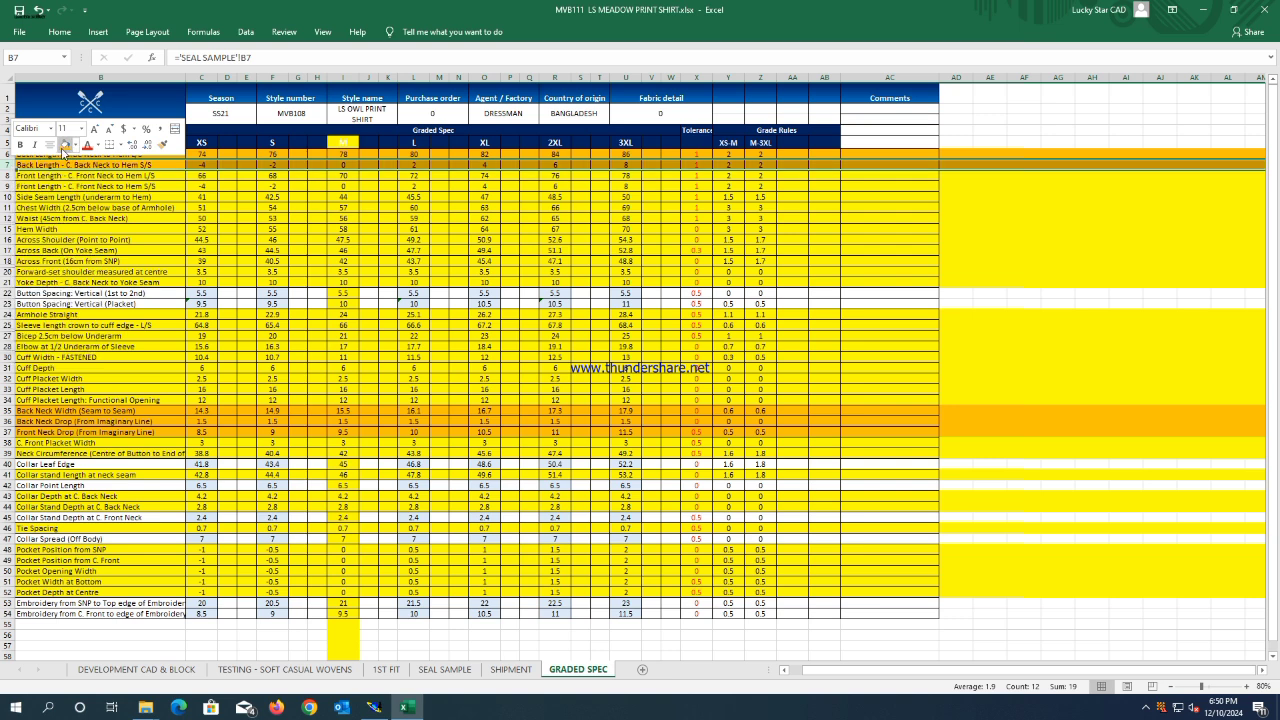
pyautogui.click(8, 175)
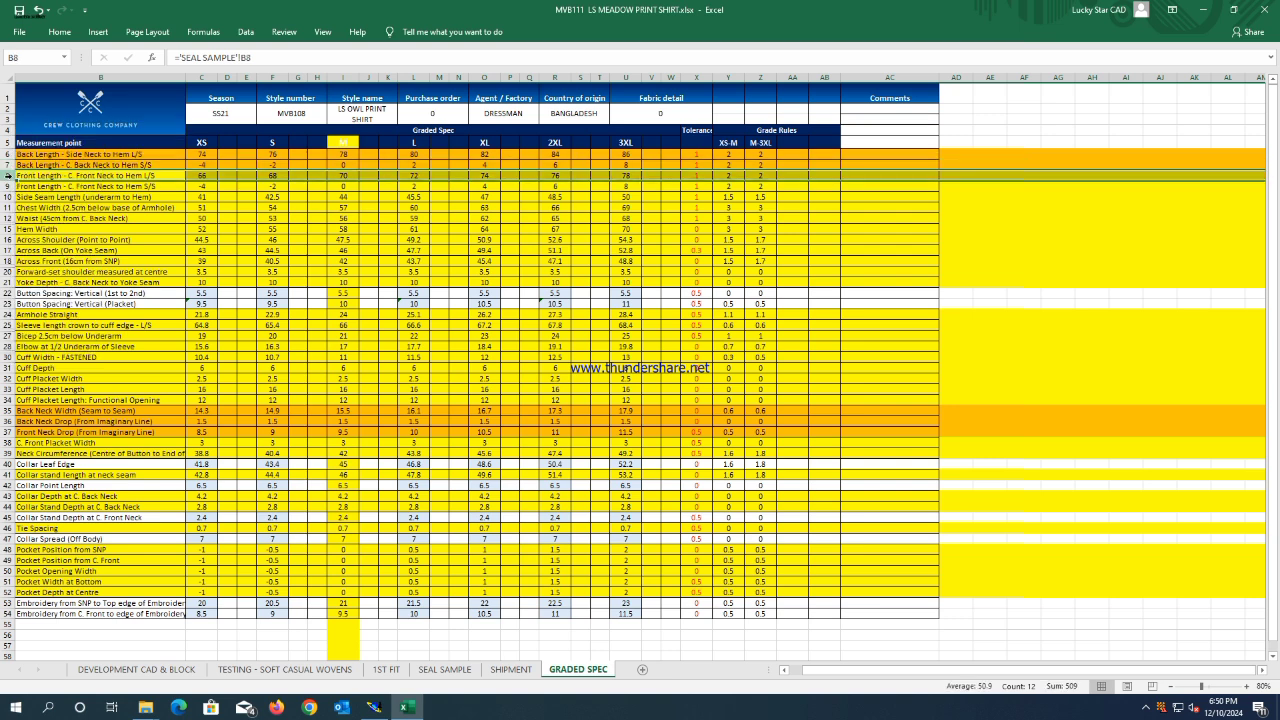
pyautogui.rightClick(8, 175)
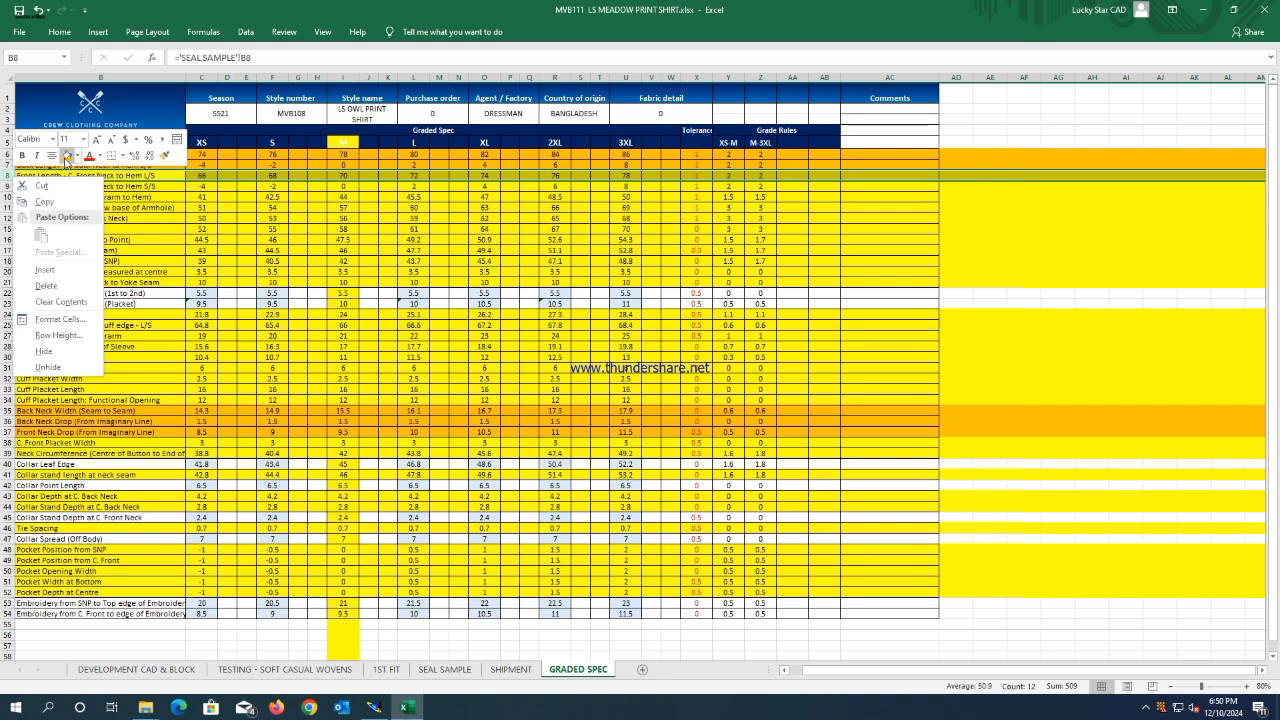
pyautogui.press('Escape')
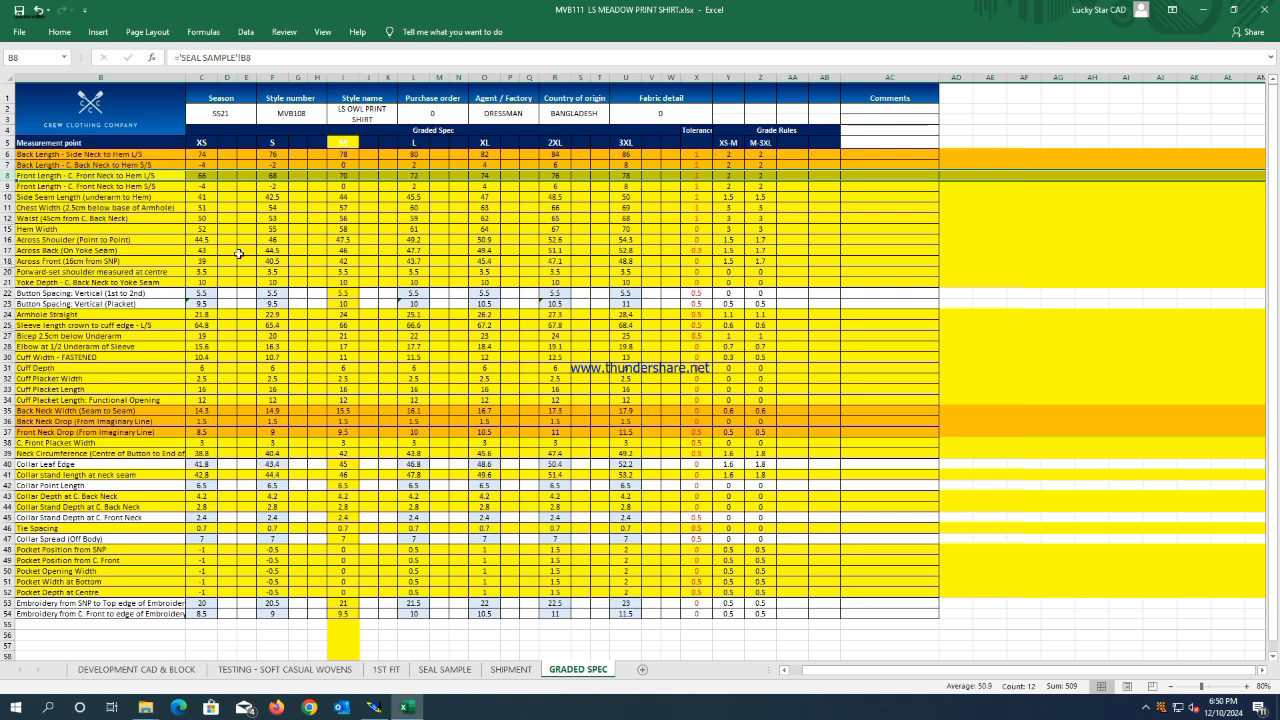
pyautogui.rightClick(8, 186)
pyautogui.press('Escape')
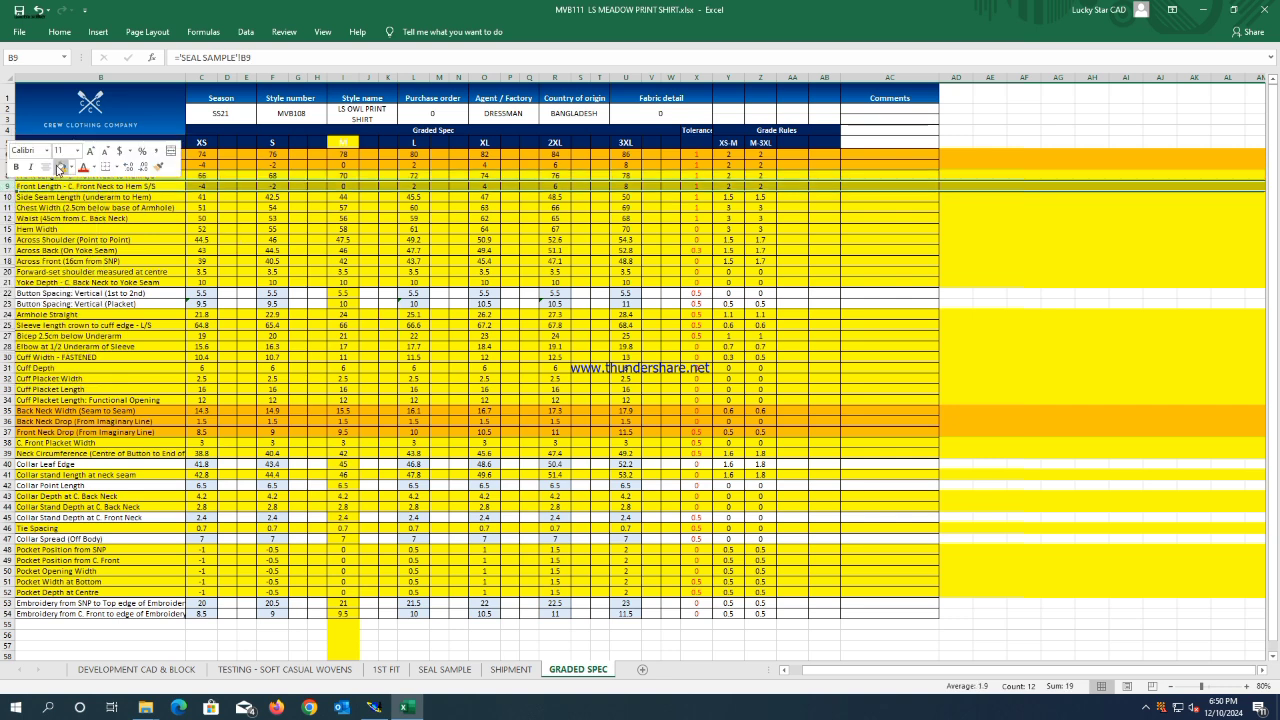
# Fill the Armhole Straight row of the graded spec with the same orange.
pyautogui.click(8, 197)
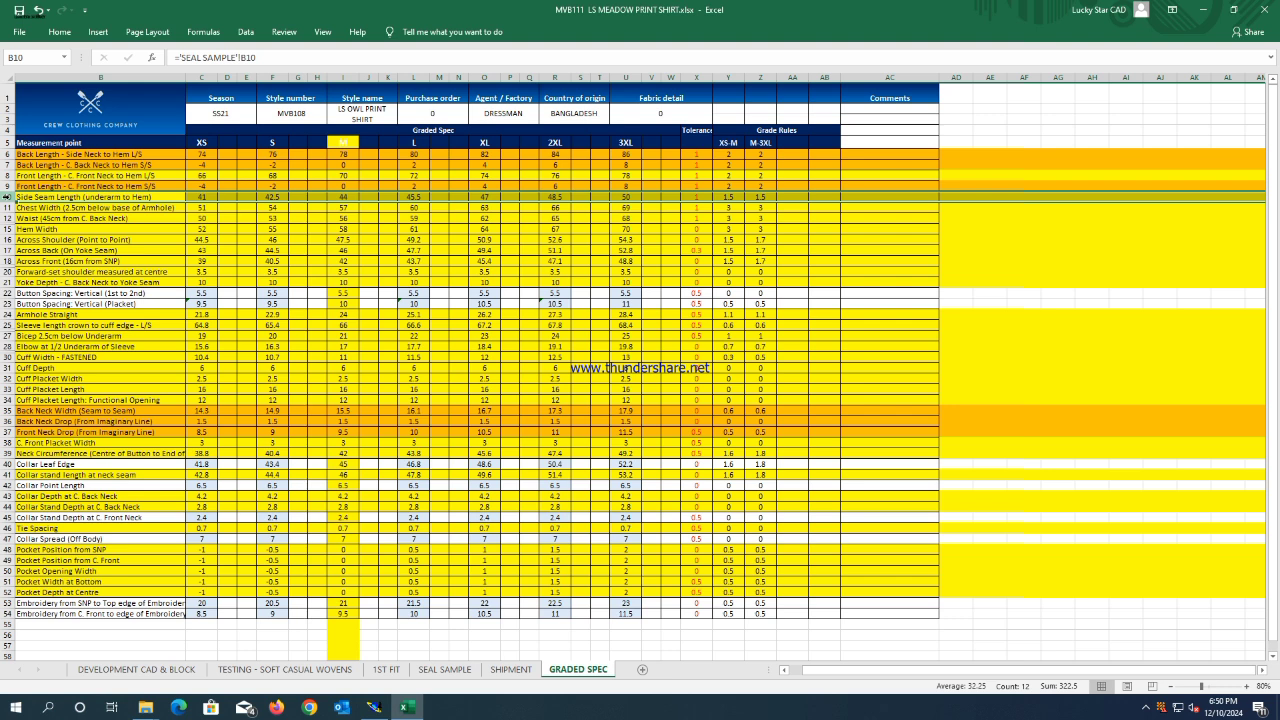
pyautogui.click(8, 293)
pyautogui.rightClick(9, 315)
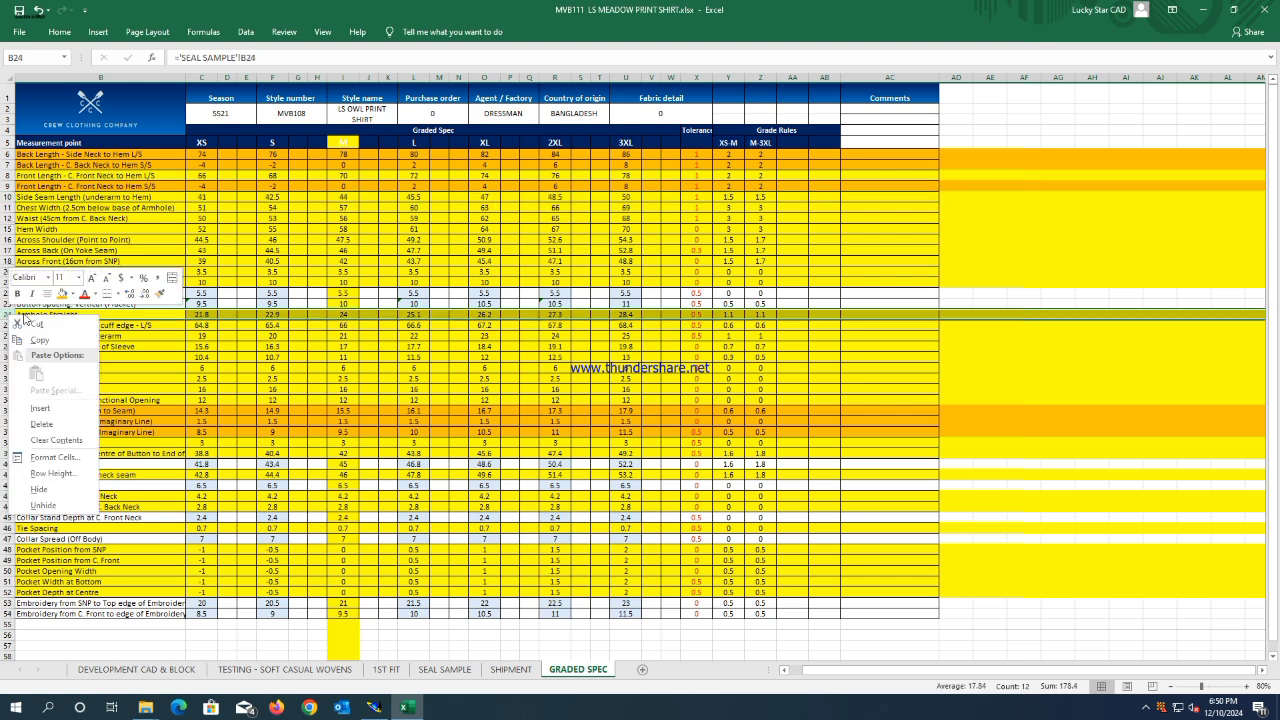
pyautogui.click(37, 326)
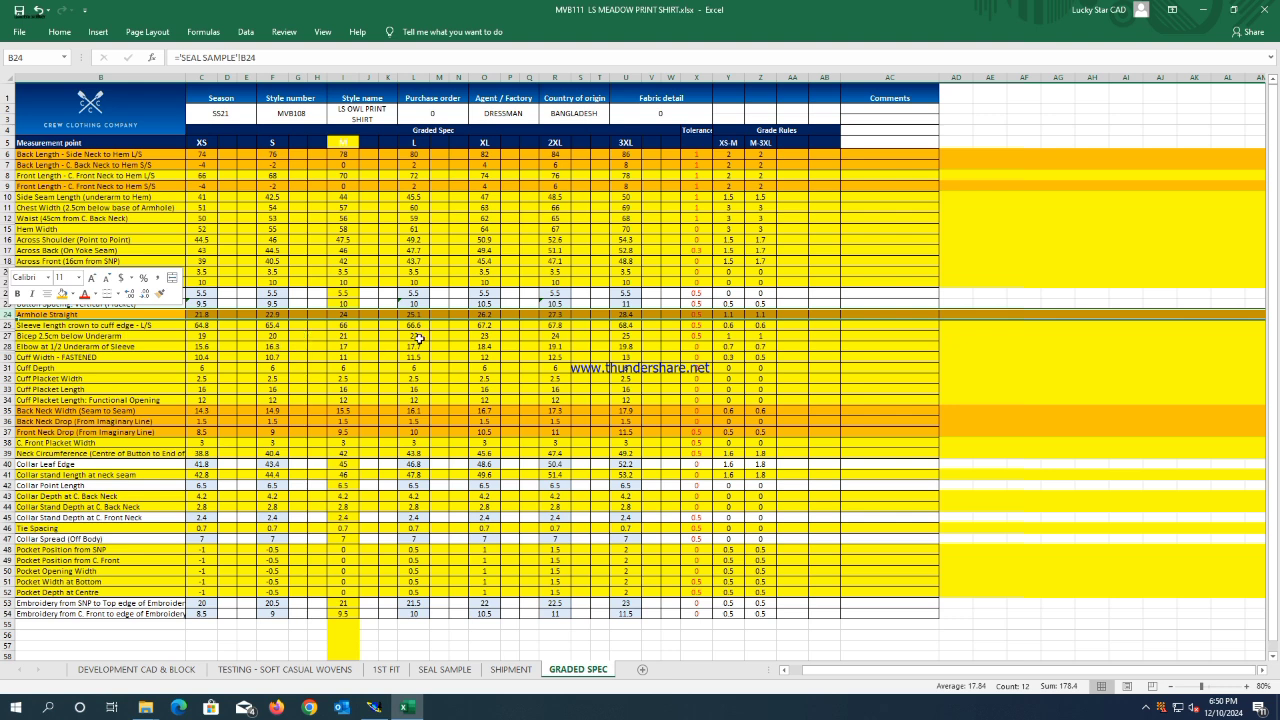
# Switch to Modaris and grade the front piece's underarm point with ddx -1.1 for all sizes.
pyautogui.click(1203, 10)
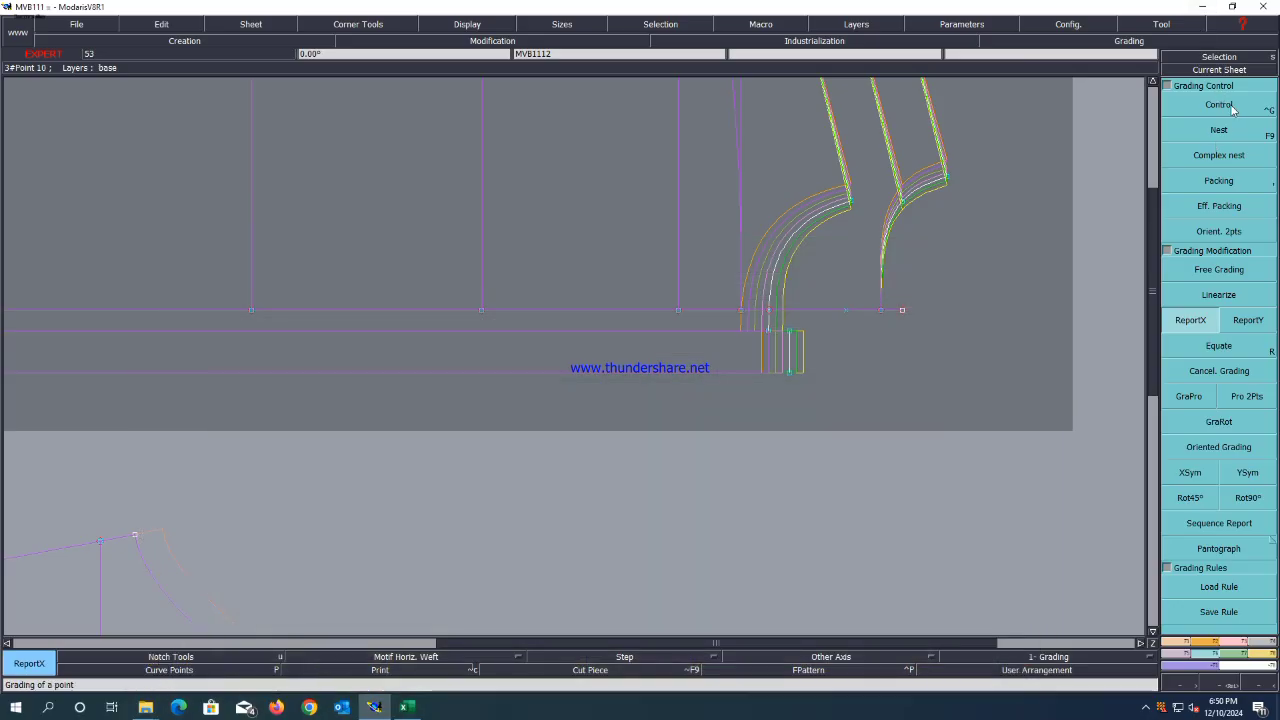
pyautogui.click(1219, 105)
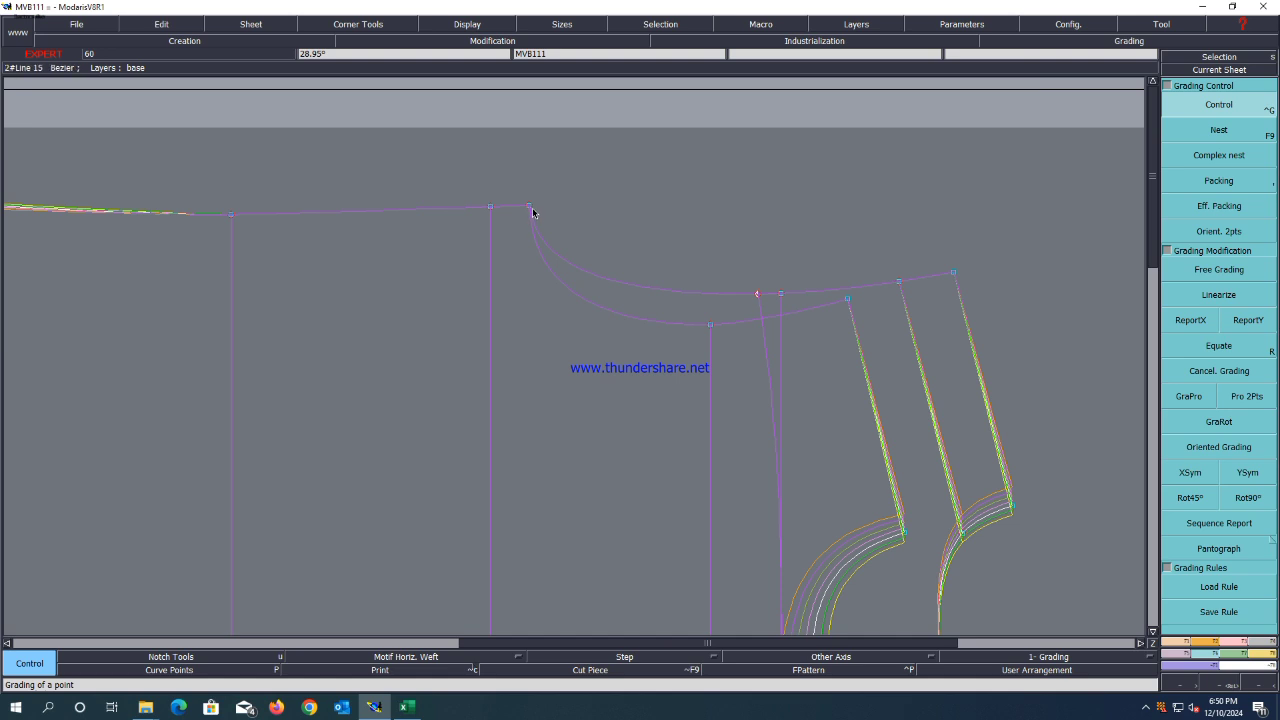
pyautogui.click(532, 210)
pyautogui.moveTo(1101, 78); pyautogui.dragTo(1103, 141)
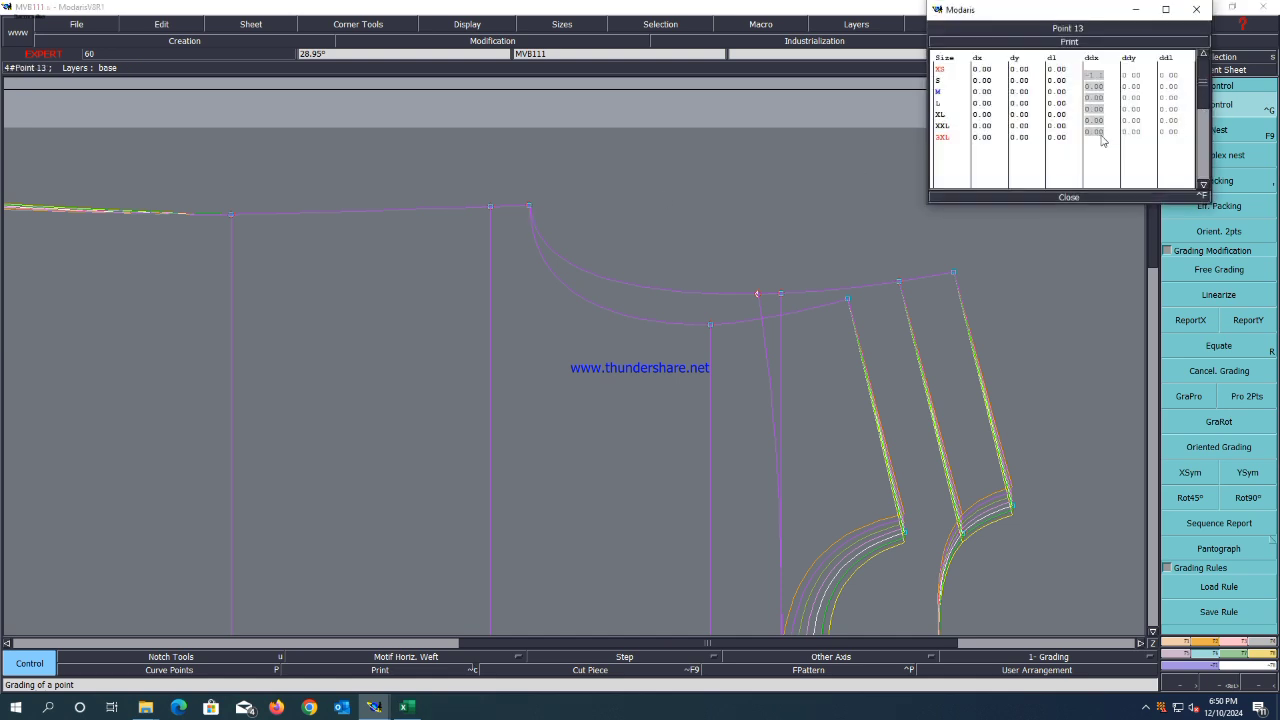
pyautogui.write('-1.1')
pyautogui.press('Return')
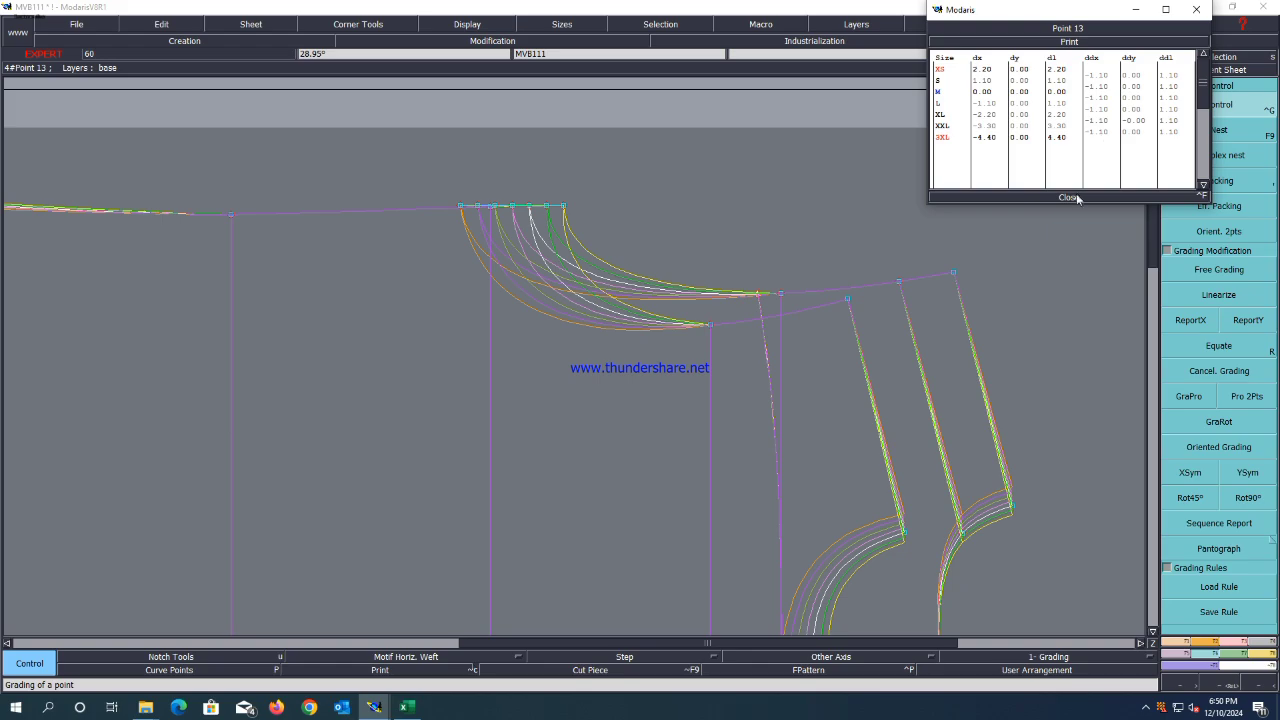
pyautogui.click(1076, 197)
pyautogui.scroll(-2, 606, 237)
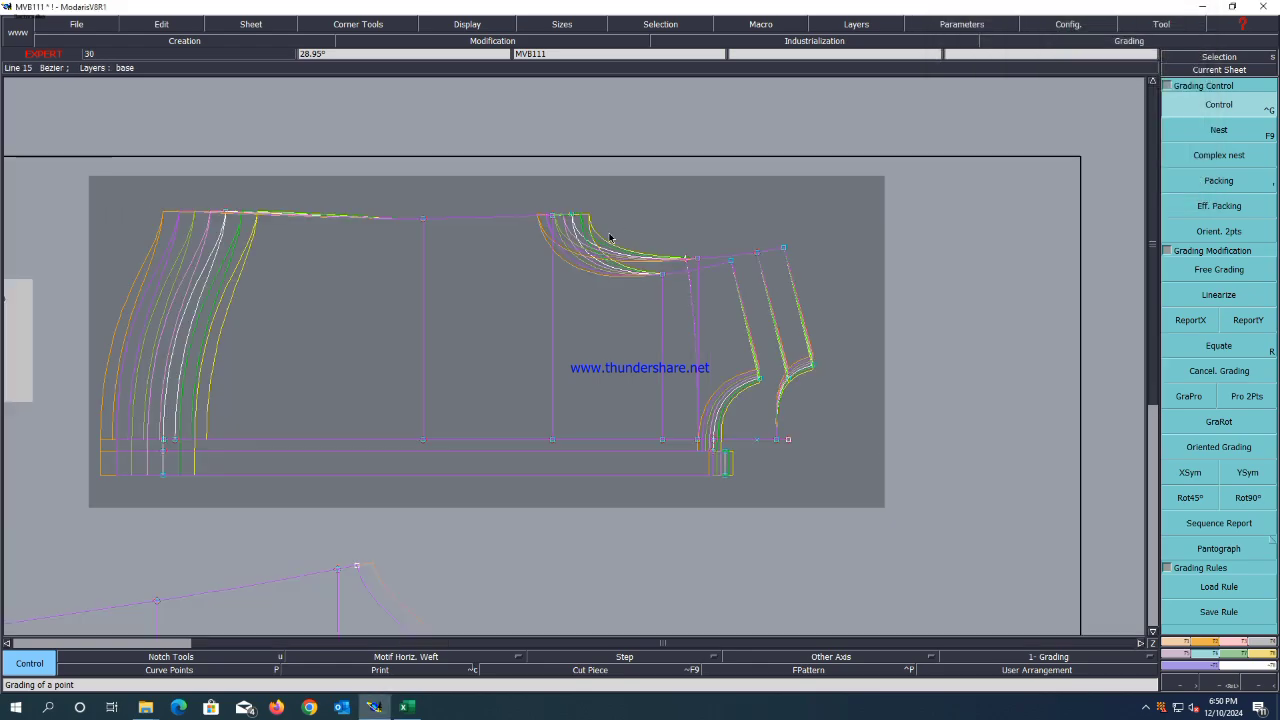
# In the Excel graded spec, fill the Across Shoulder (Point to Point) row with orange.
pyautogui.click(407, 708)
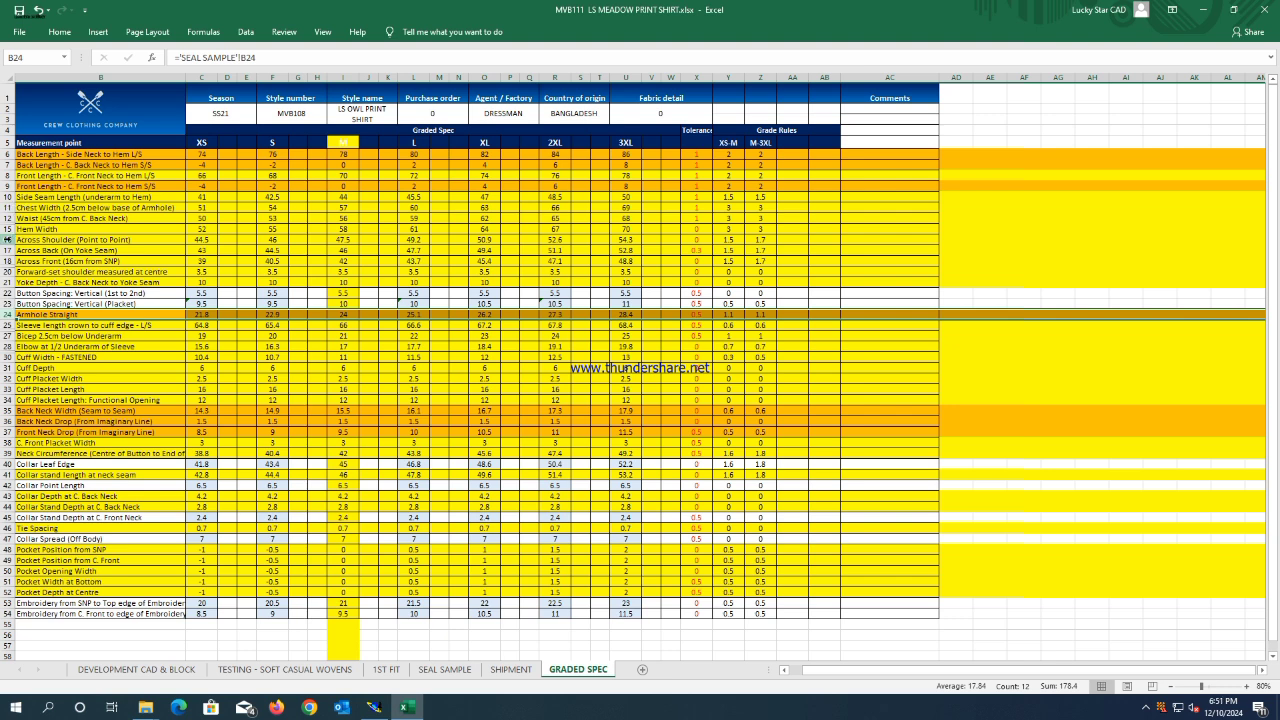
pyautogui.click(10, 240)
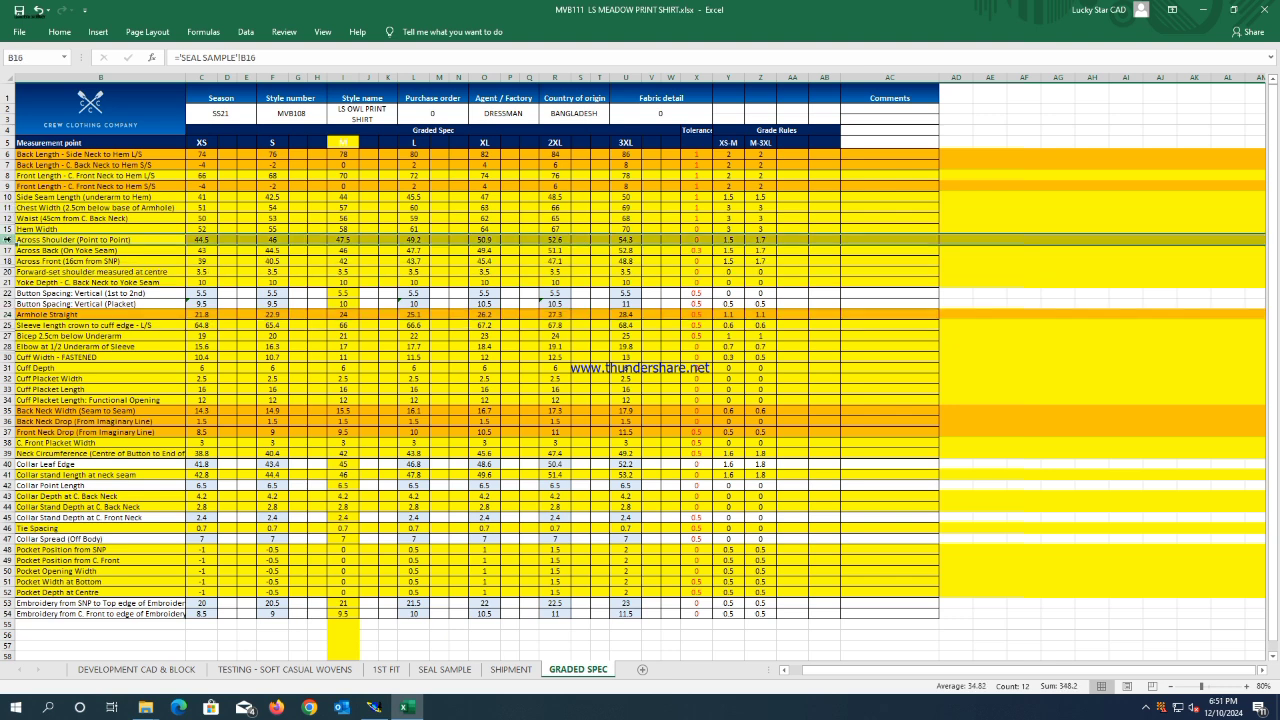
pyautogui.rightClick(10, 240)
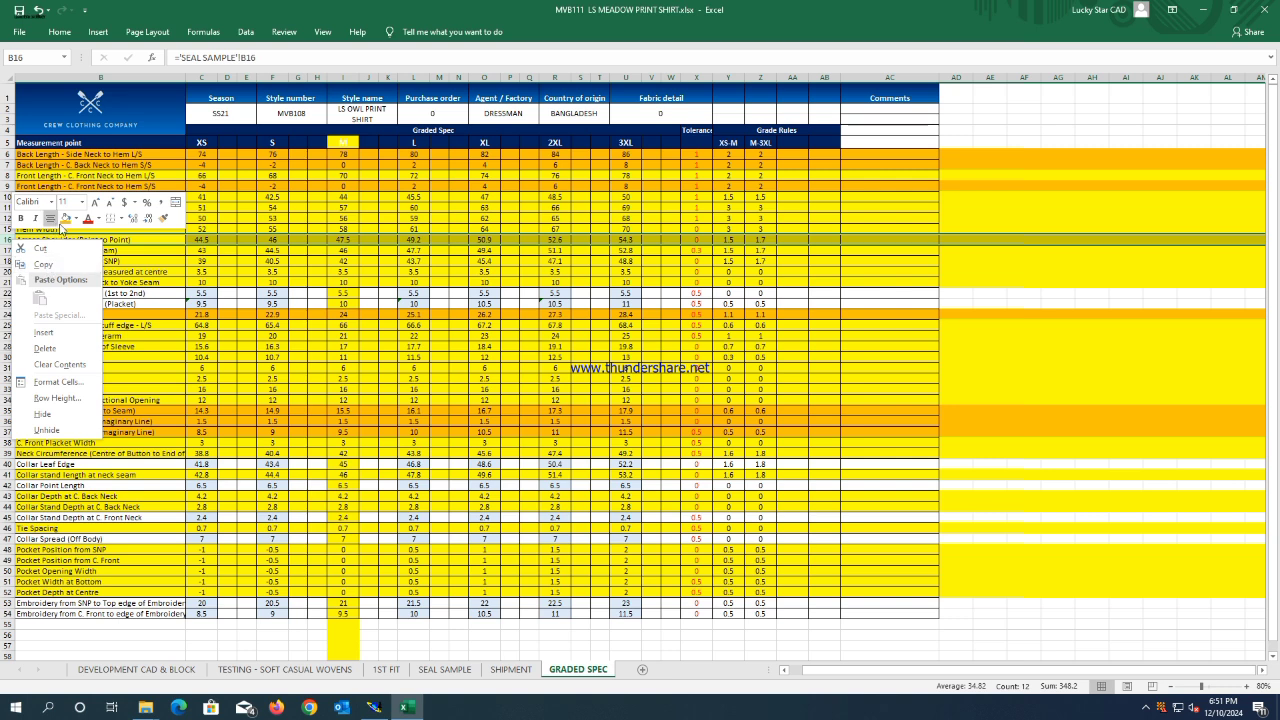
pyautogui.click(67, 219)
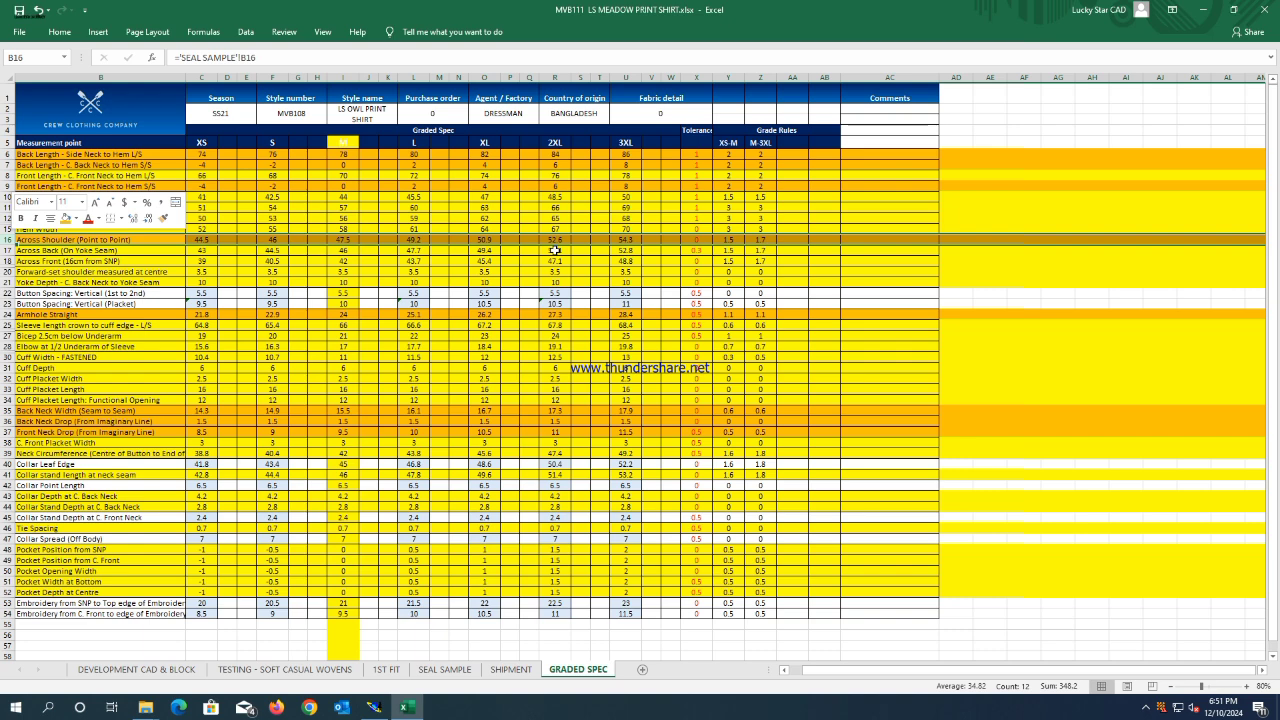
# Switch to Modaris and grade the middle shoulder-end point of the front piece with ddy 0.85 for all sizes.
pyautogui.click(1204, 9)
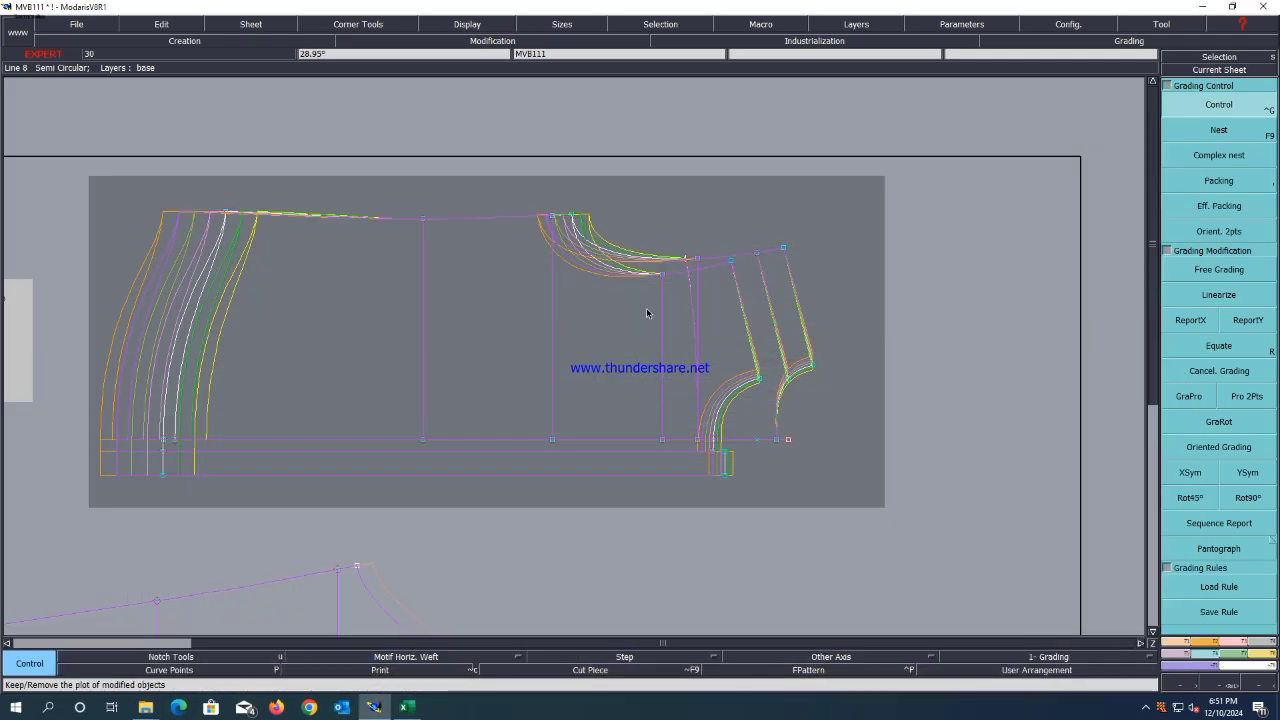
pyautogui.click(757, 257)
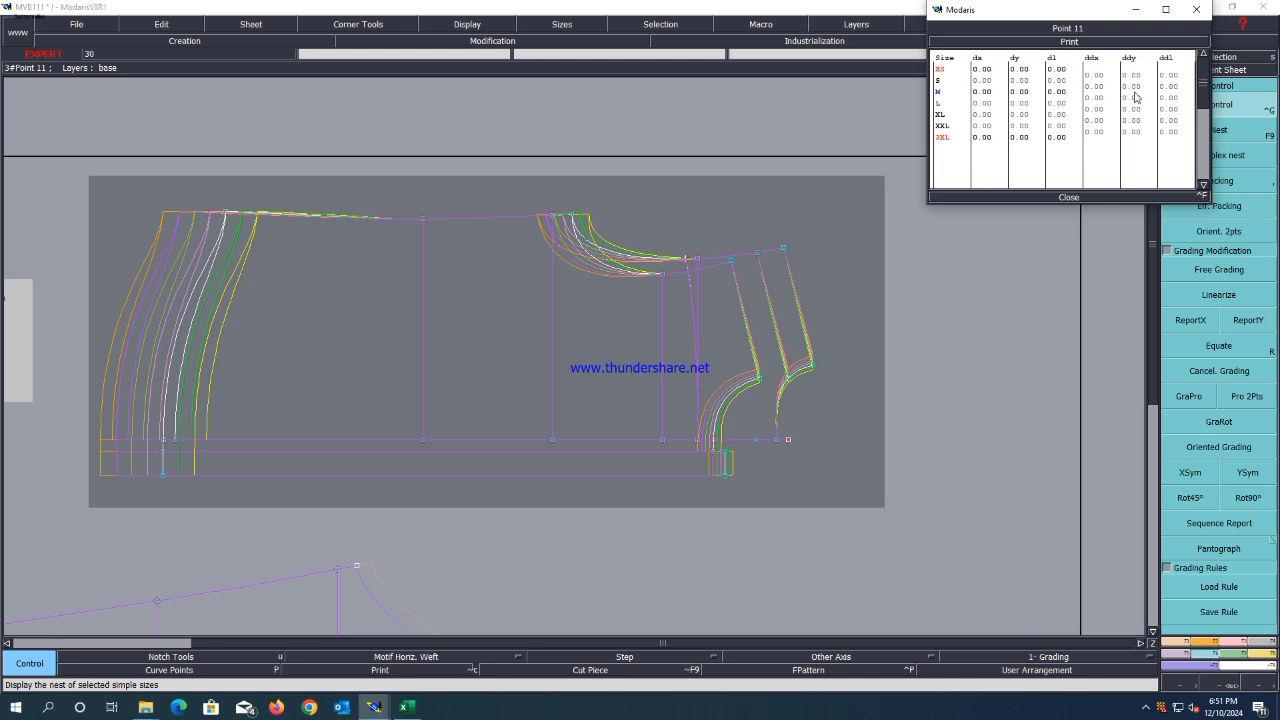
pyautogui.moveTo(1131, 75); pyautogui.dragTo(1137, 140)
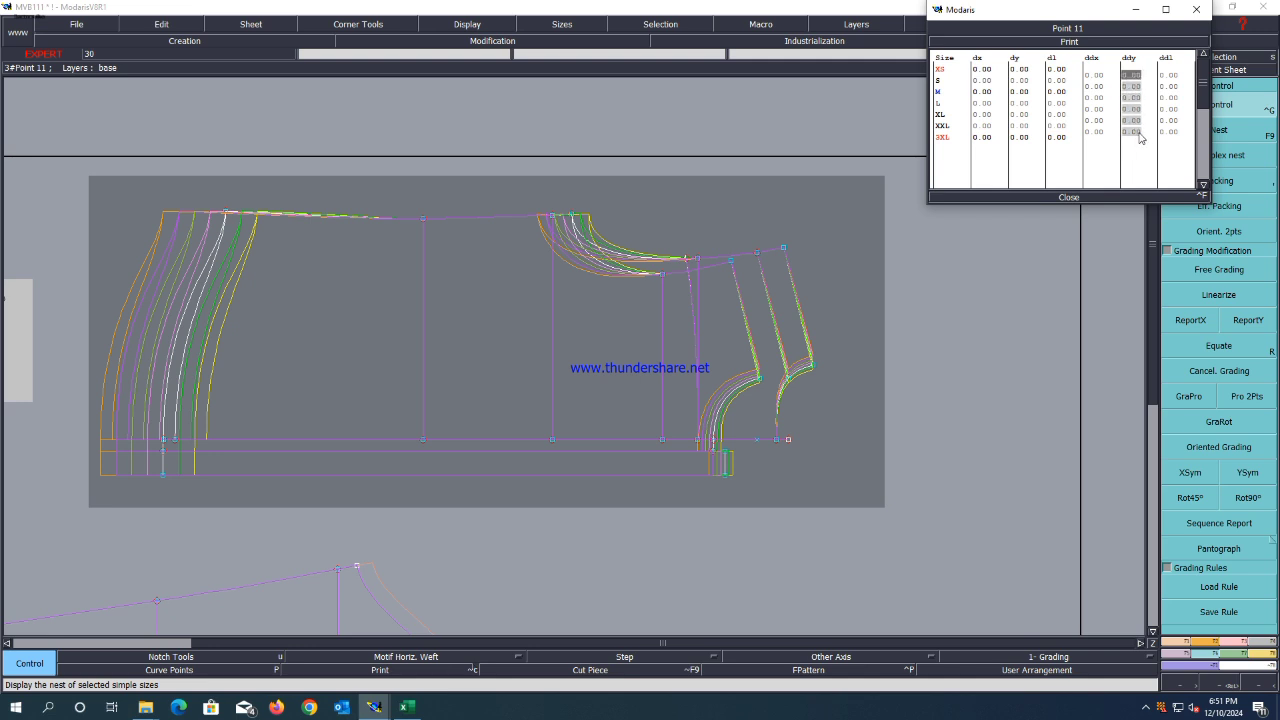
pyautogui.write('0.85')
pyautogui.press('Return')
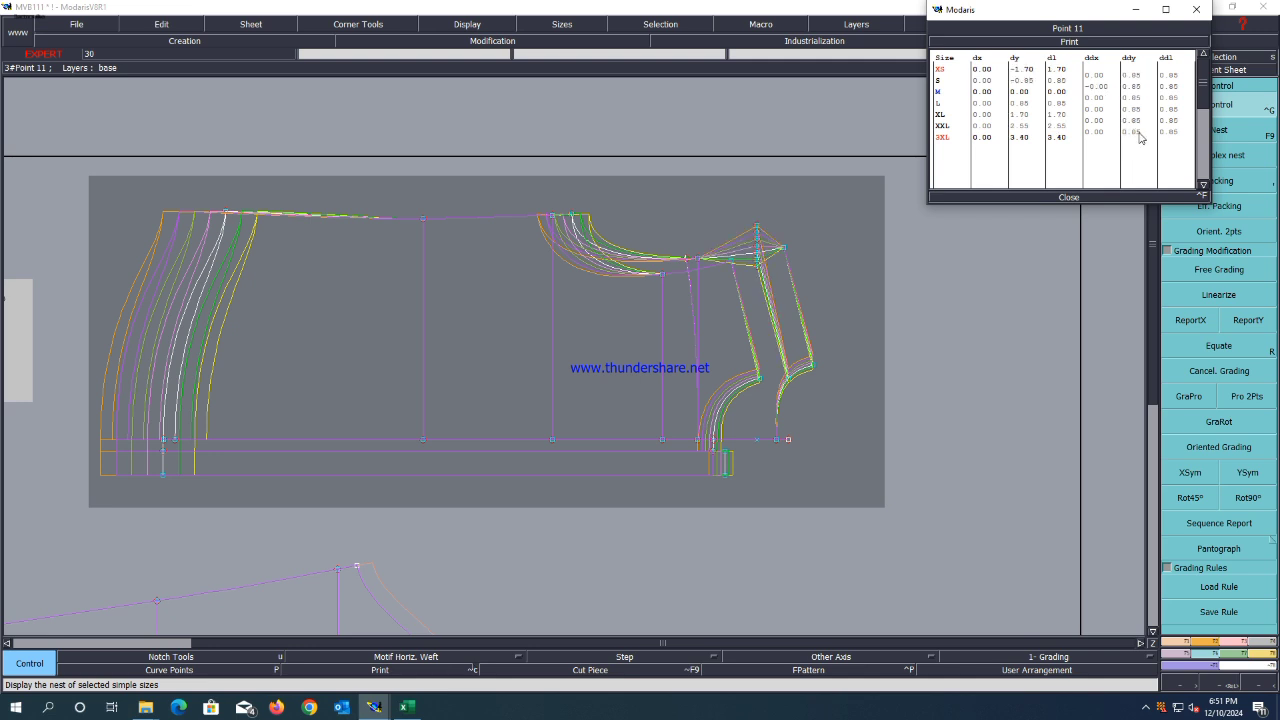
pyautogui.click(1058, 199)
# Report the middle shoulder-end point's Y grading to the neighbouring shoulder-end points.
pyautogui.click(1248, 320)
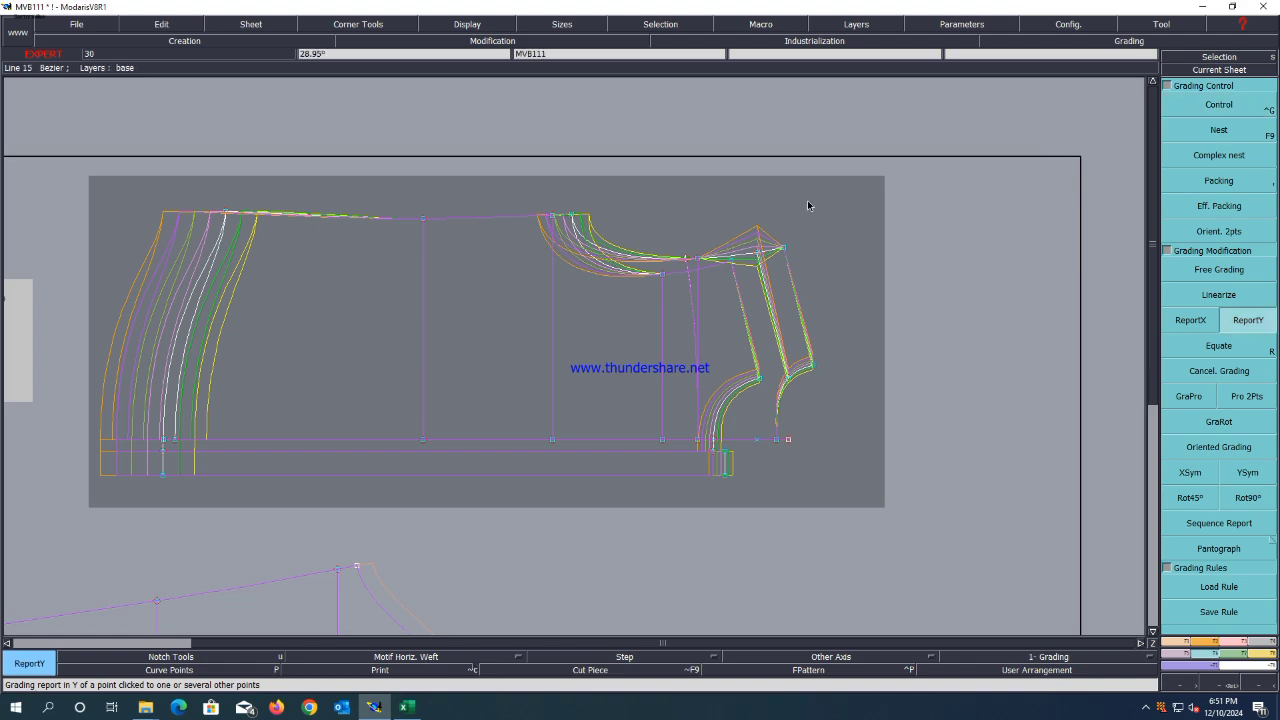
pyautogui.moveTo(808, 202); pyautogui.dragTo(714, 276)
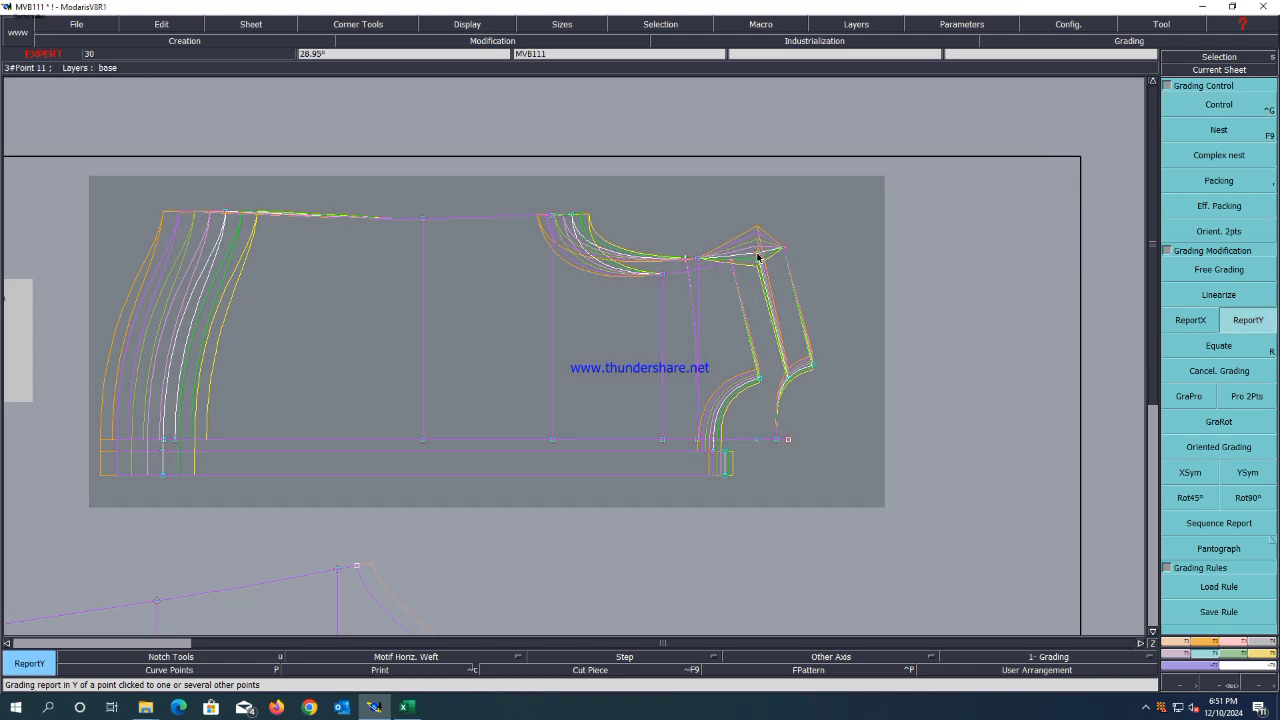
pyautogui.click(757, 257)
# In the Excel graded spec, fill the Across Back (On Yoke Seam) and Across Front (16cm from SNP) rows with orange.
pyautogui.click(406, 707)
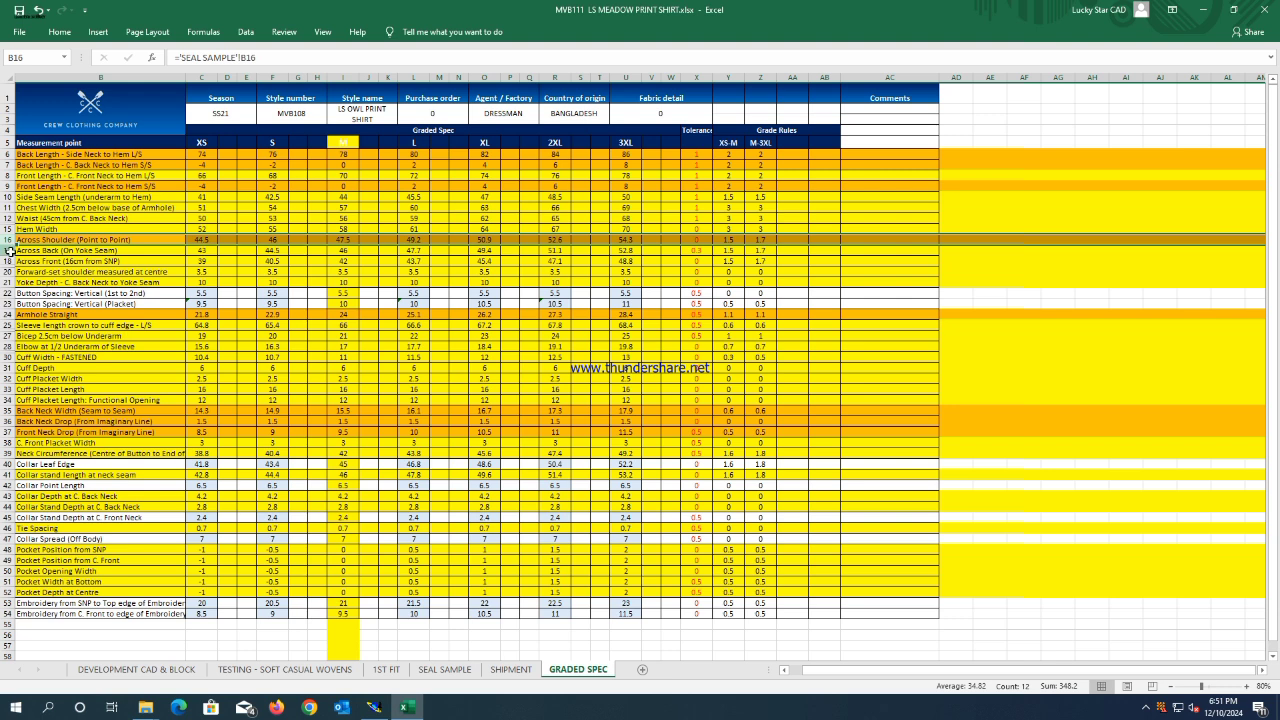
pyautogui.click(8, 251)
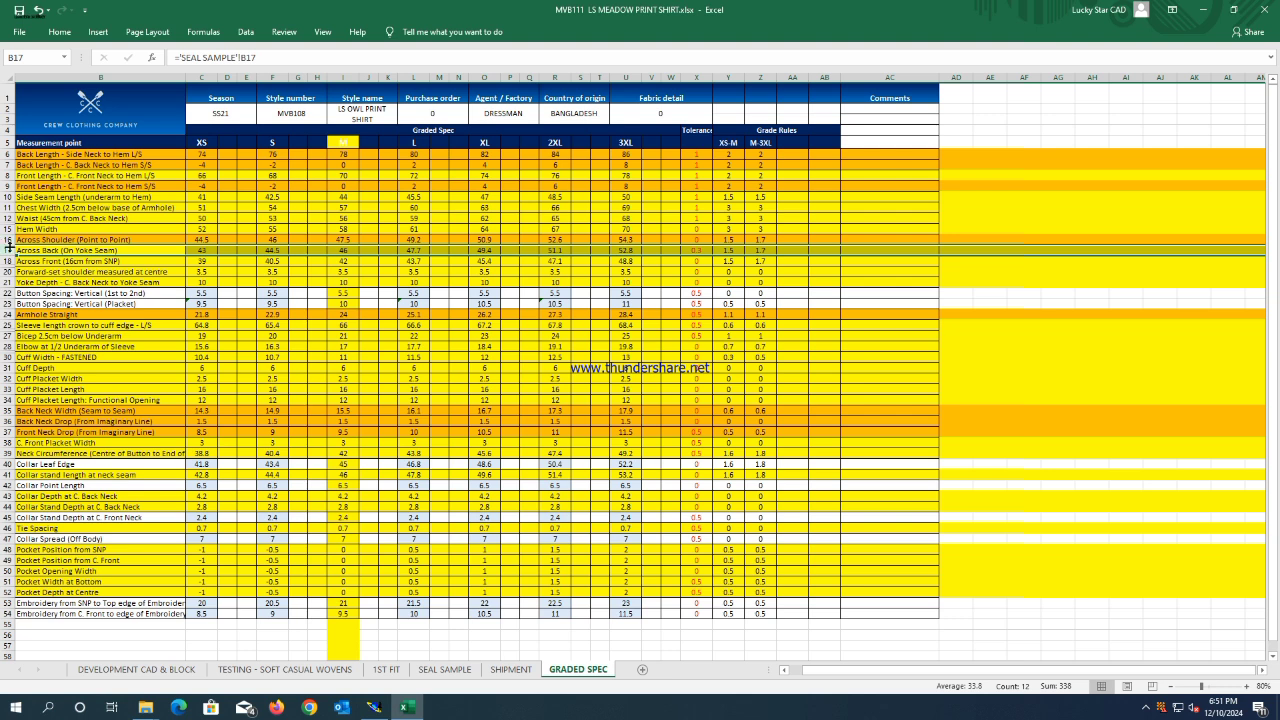
pyautogui.rightClick(9, 250)
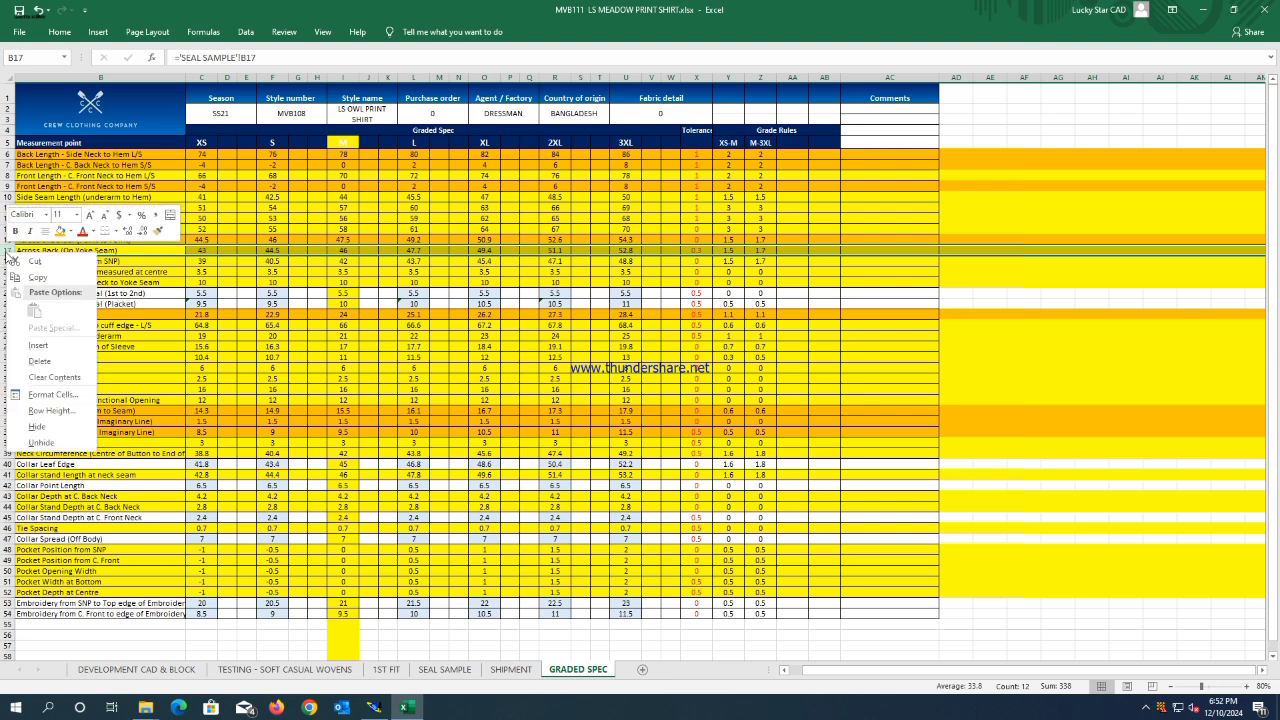
pyautogui.click(60, 231)
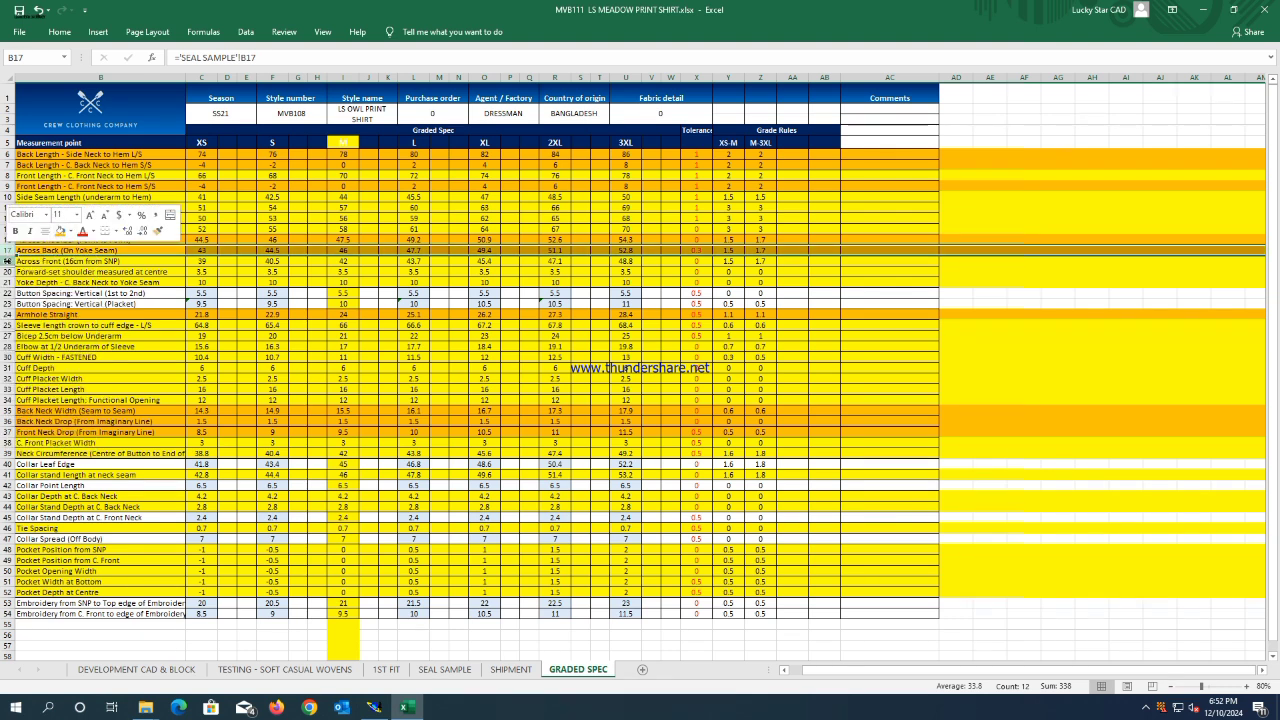
pyautogui.click(7, 260)
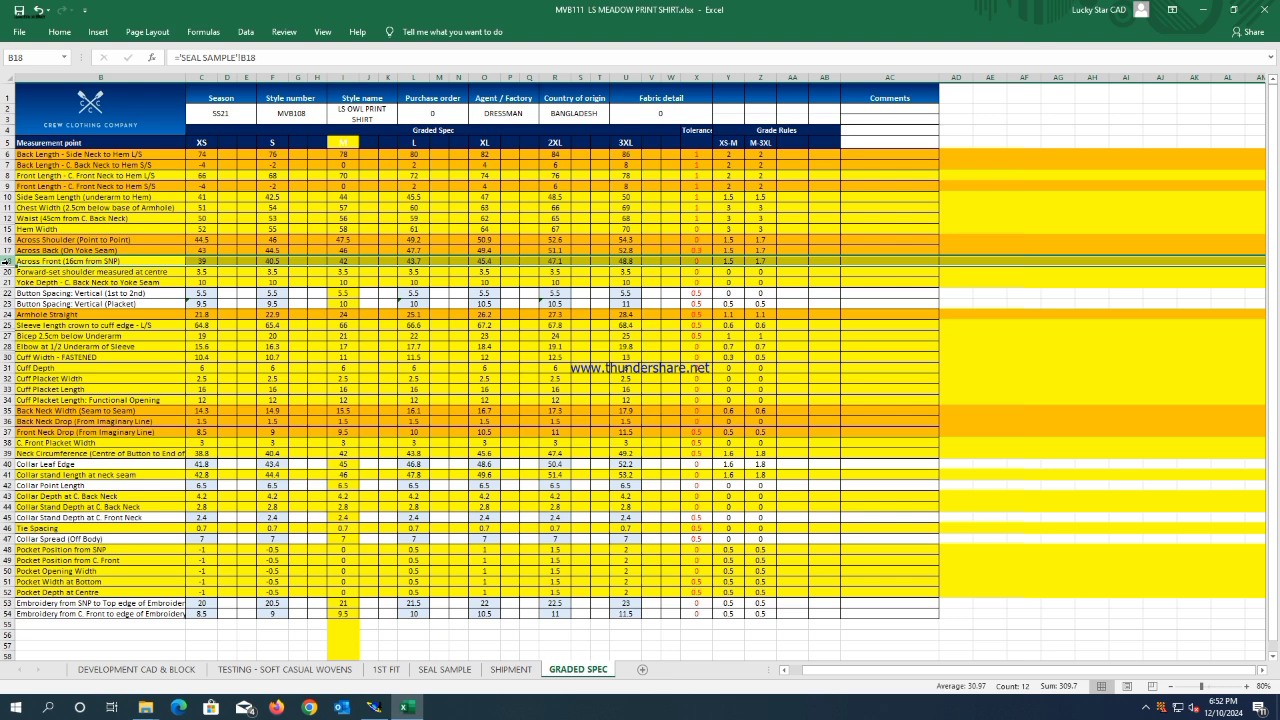
pyautogui.rightClick(7, 262)
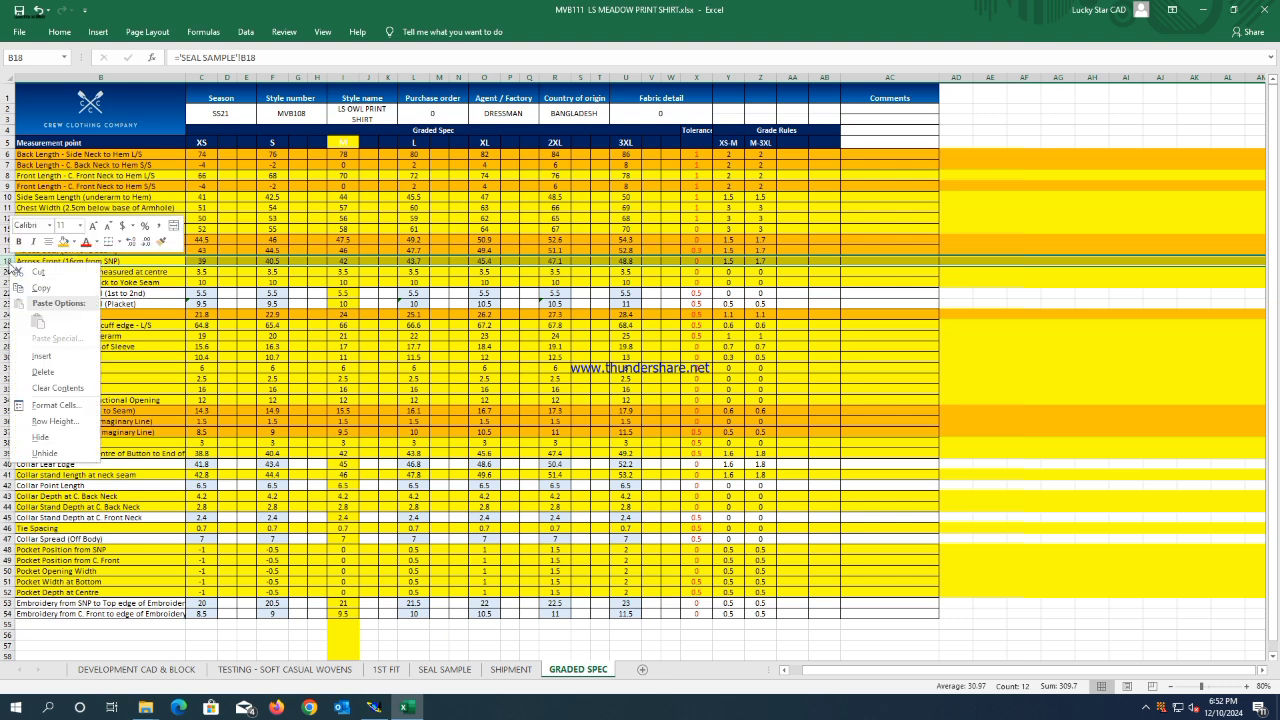
pyautogui.click(63, 242)
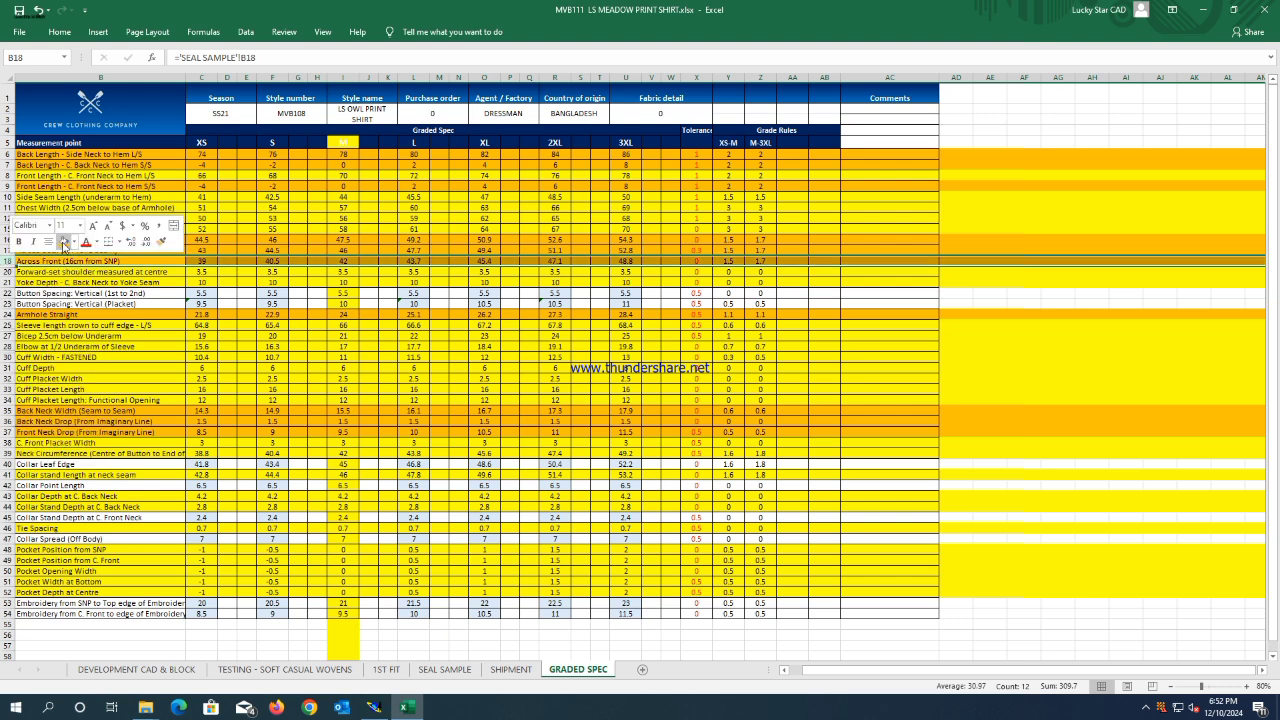
# Switch to Modaris, report the shoulder-end Y grading to the upper armhole points, and save the model.
pyautogui.click(1203, 9)
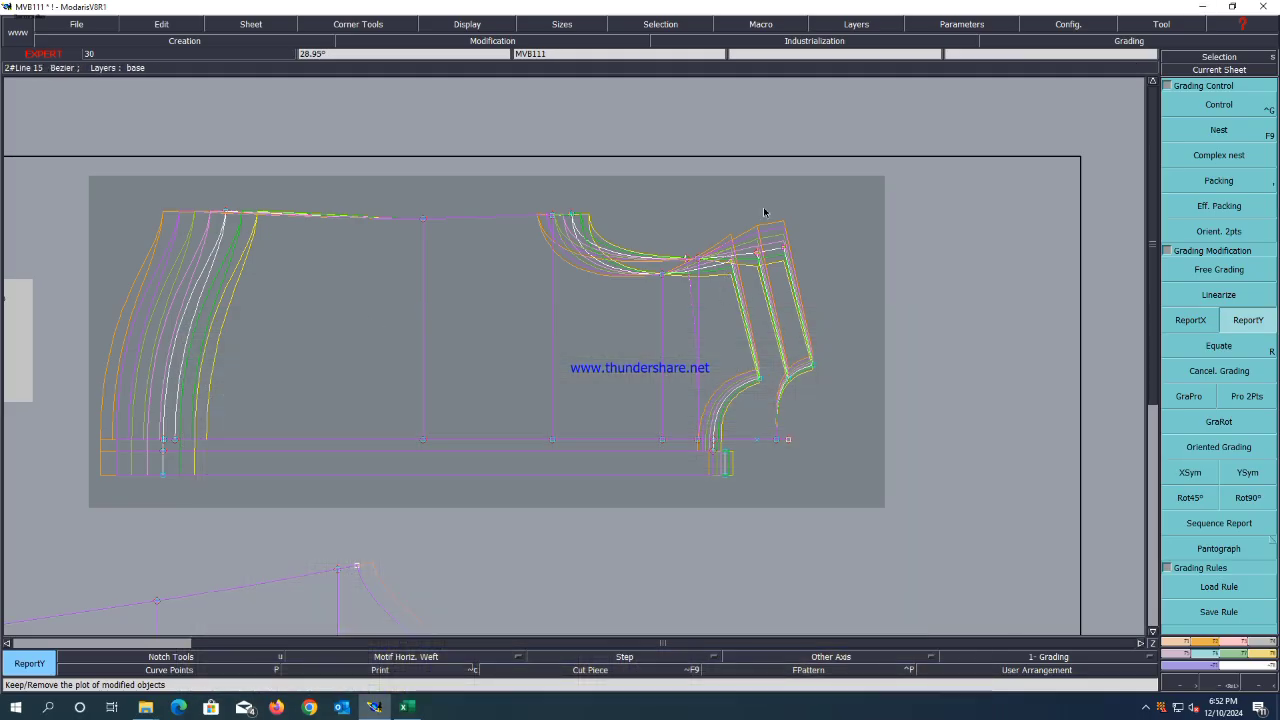
pyautogui.moveTo(766, 209); pyautogui.dragTo(634, 306)
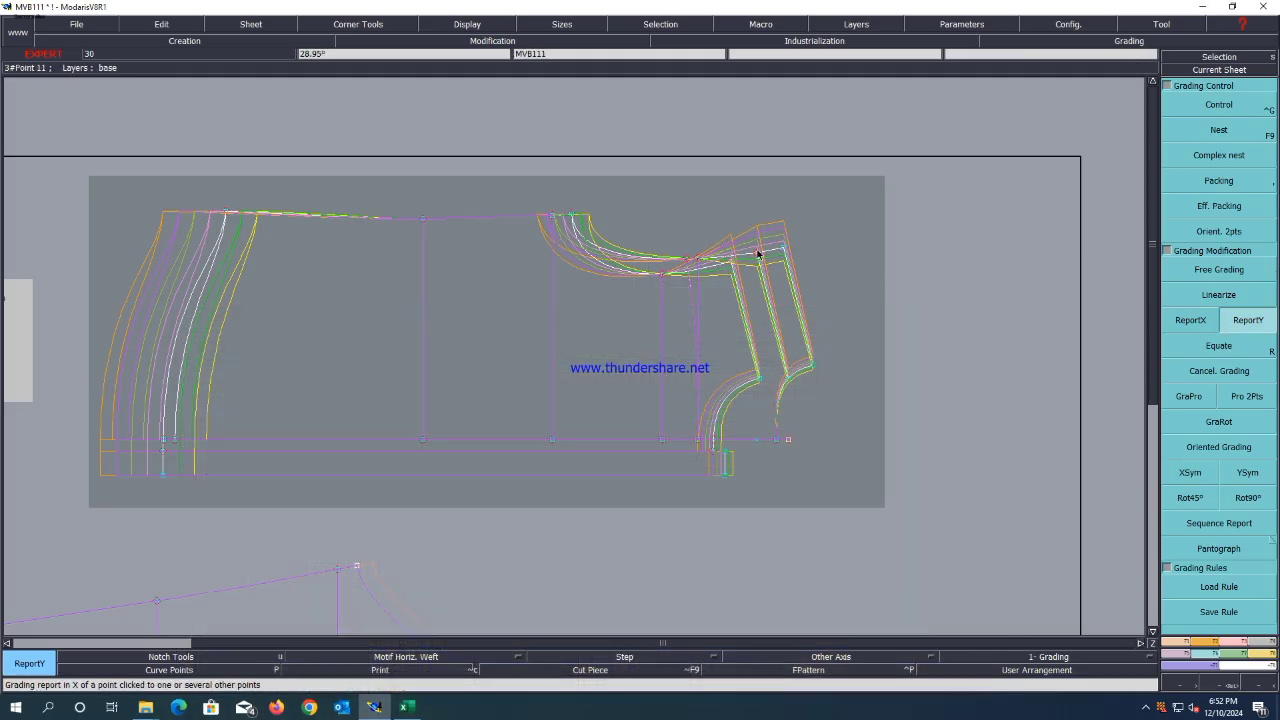
pyautogui.click(697, 264)
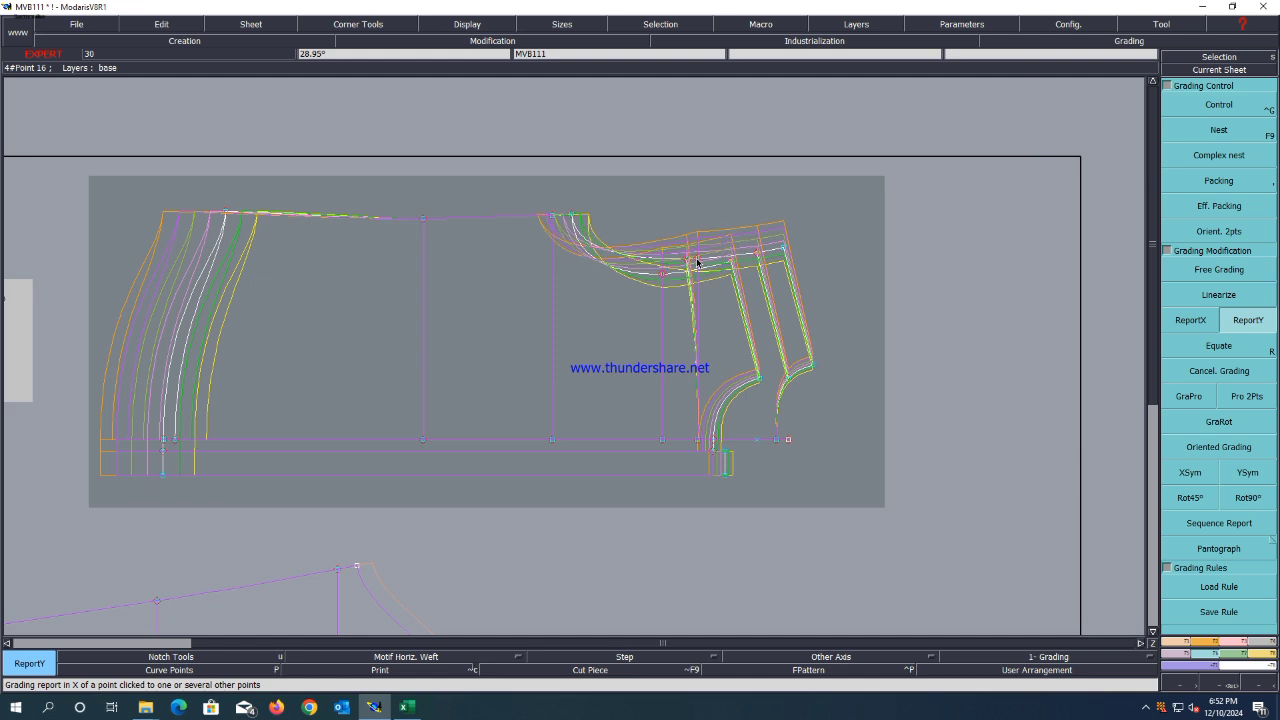
pyautogui.click(677, 207)
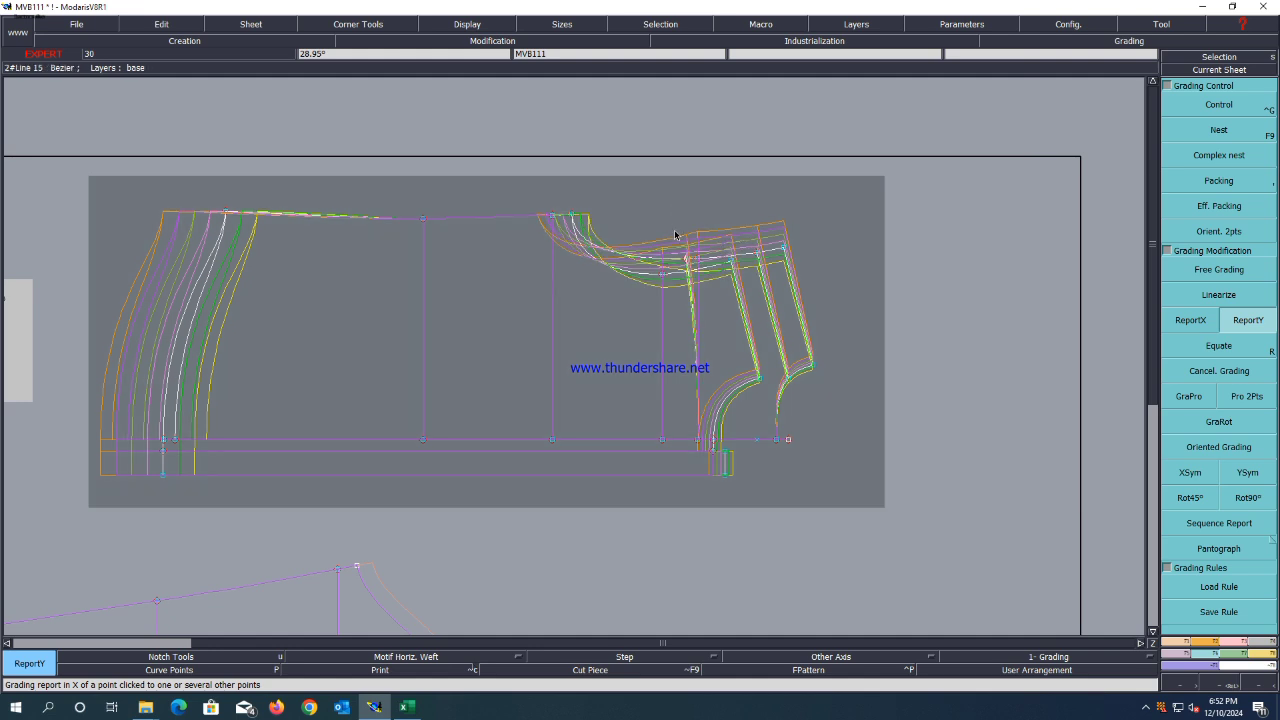
pyautogui.hotkey('ctrl', 's')
pyautogui.click(571, 425)
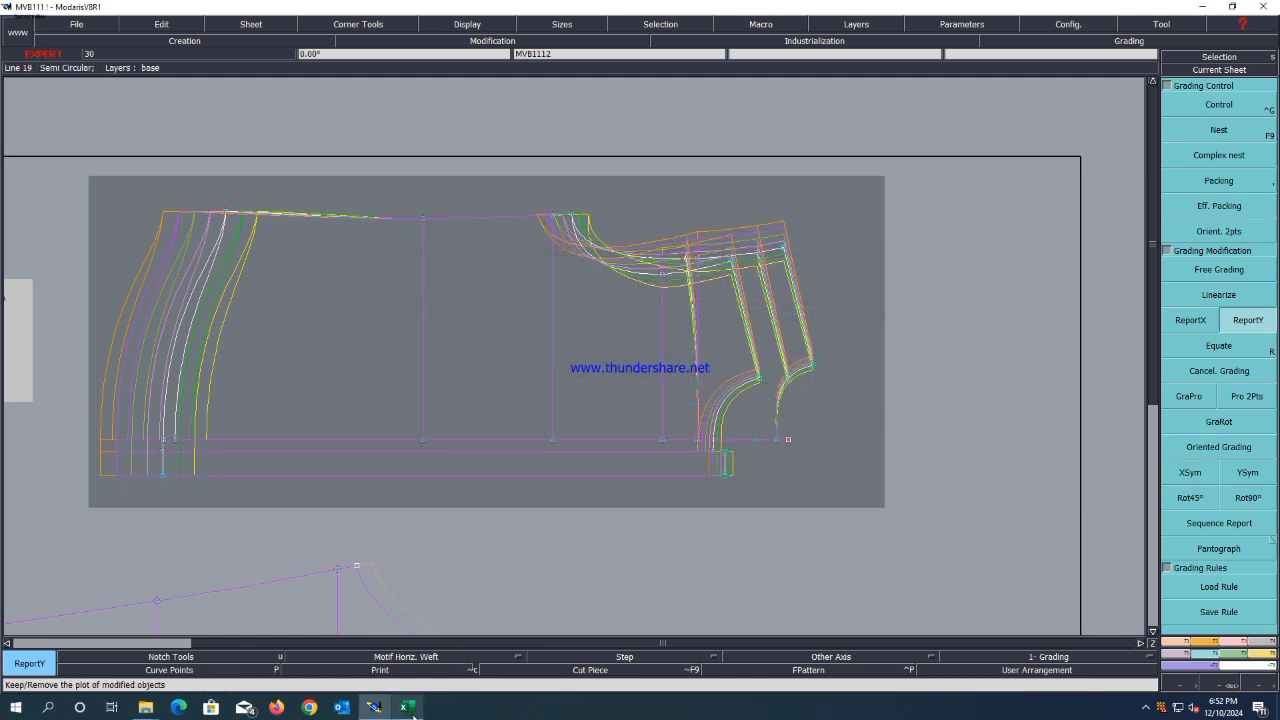
# In the Excel graded spec, fill the Chest Width (2.5cm below base of Armhole) row with orange.
pyautogui.click(409, 706)
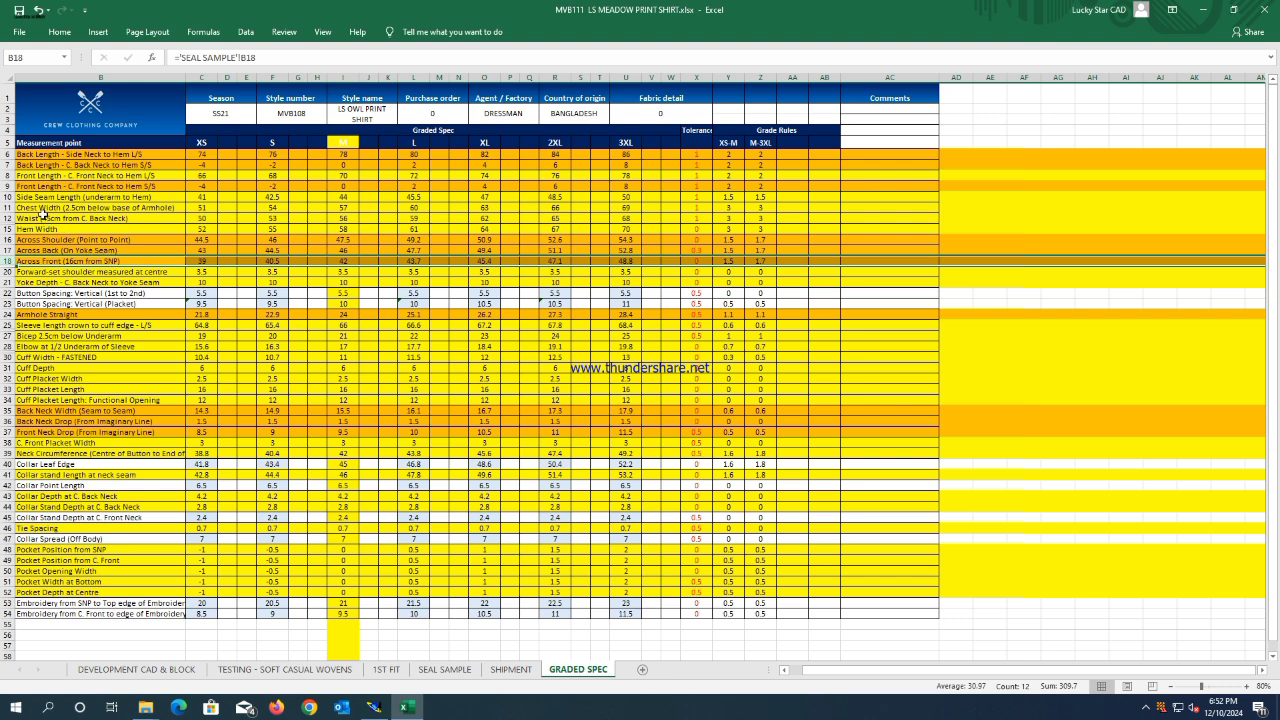
pyautogui.click(8, 207)
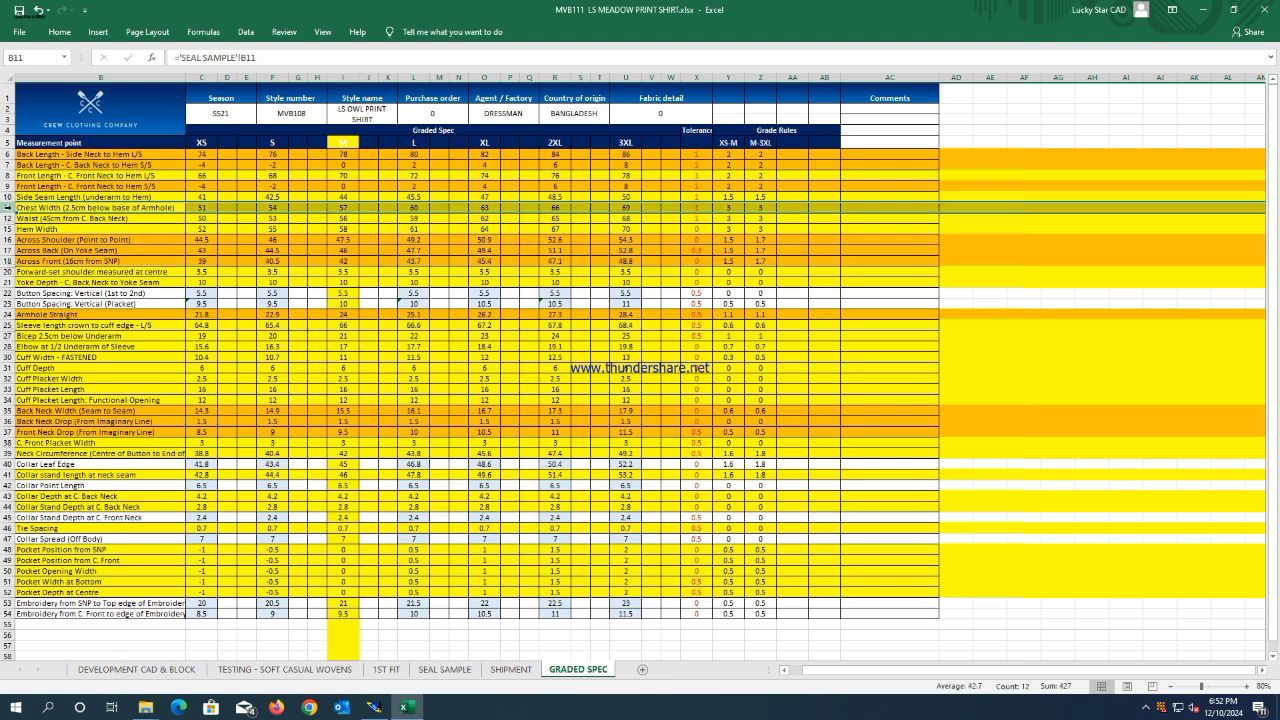
pyautogui.rightClick(9, 207)
pyautogui.click(65, 187)
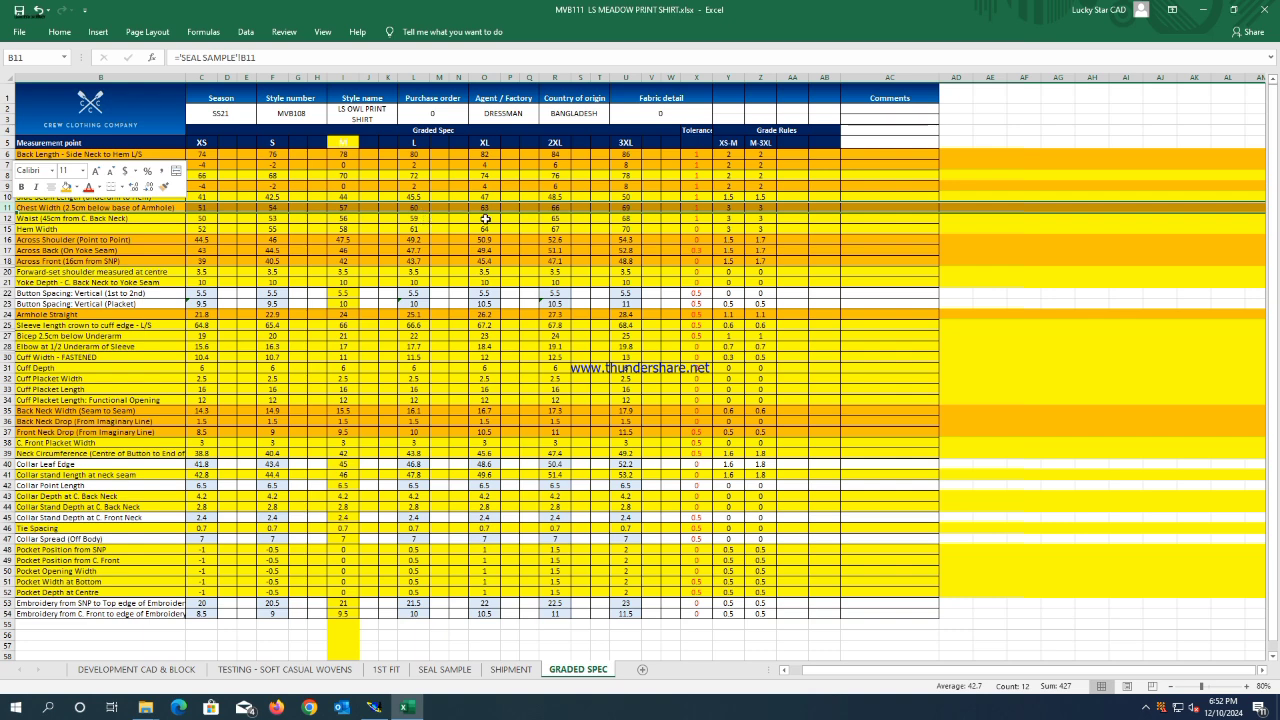
# Switch to Modaris and grade the front piece's underarm point with ddy 1.5 for all sizes.
pyautogui.click(1204, 9)
pyautogui.click(1206, 113)
pyautogui.click(568, 228)
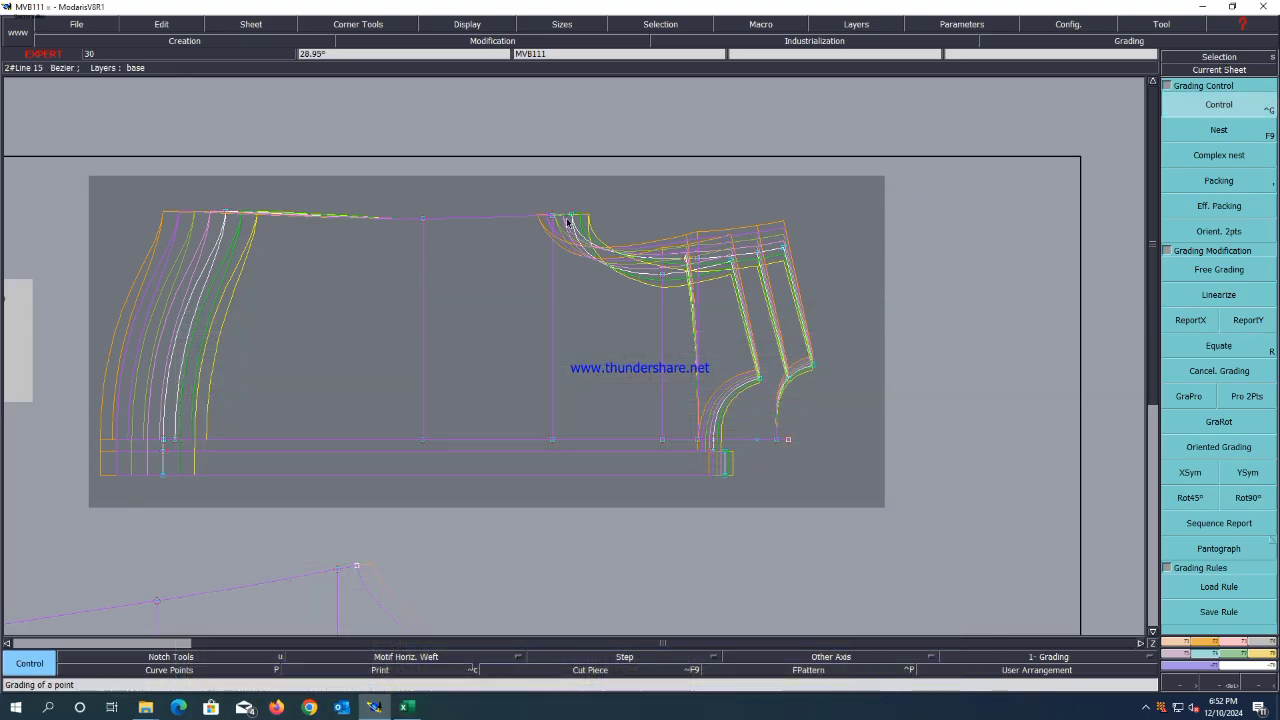
pyautogui.moveTo(1130, 75); pyautogui.dragTo(1134, 137)
pyautogui.write('1.5')
pyautogui.press('Return')
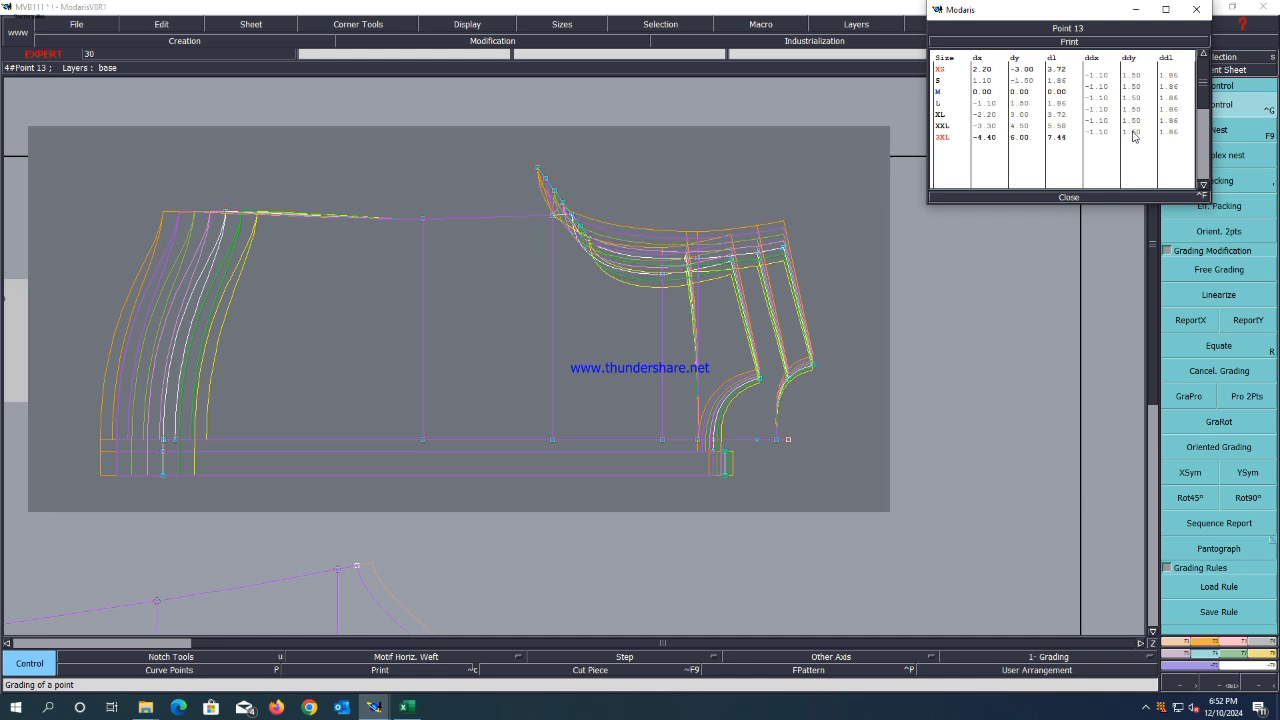
pyautogui.click(1069, 197)
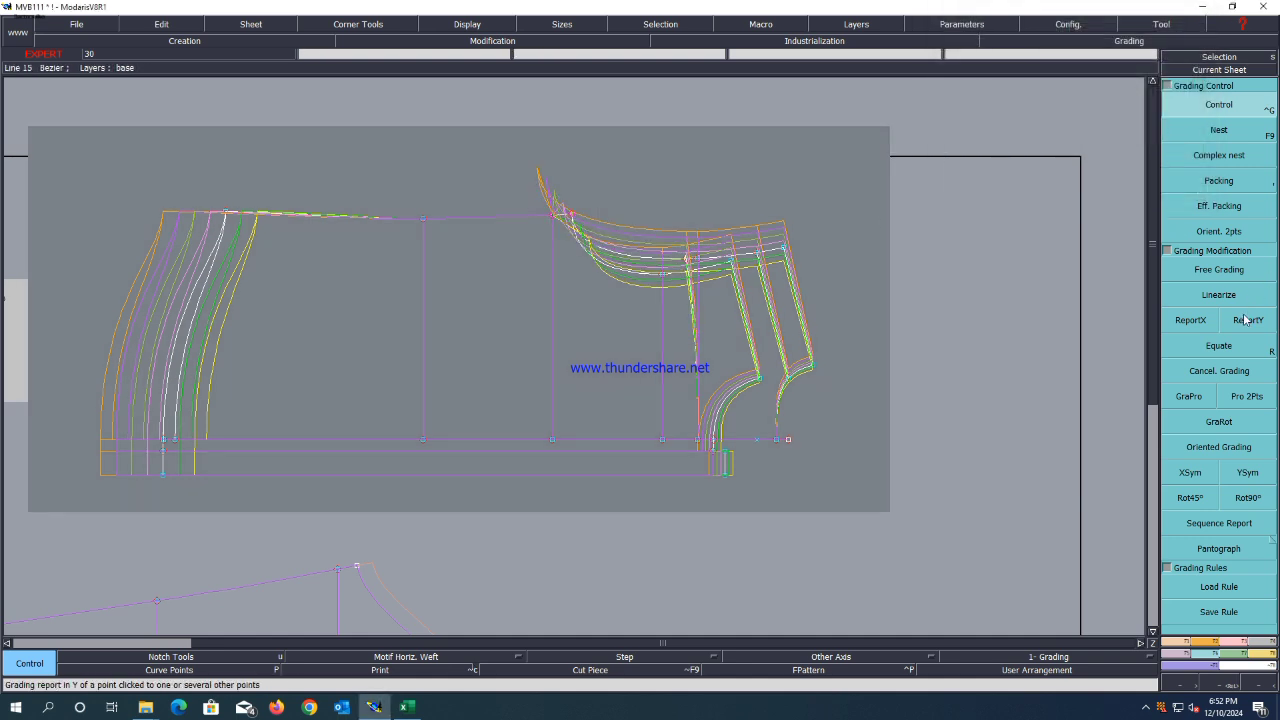
# Report the underarm point's Y grading to the adjacent side seam point at the chest line.
pyautogui.click(1246, 319)
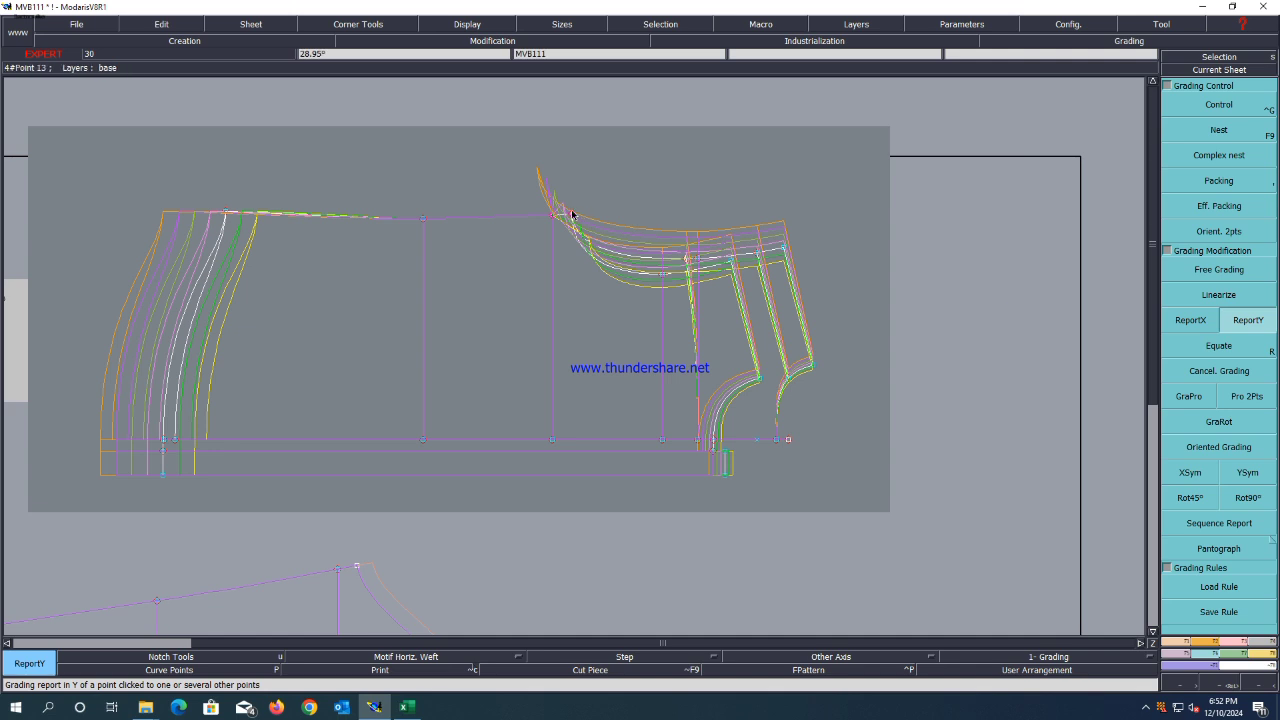
pyautogui.click(570, 216)
pyautogui.scroll(1, 551, 205)
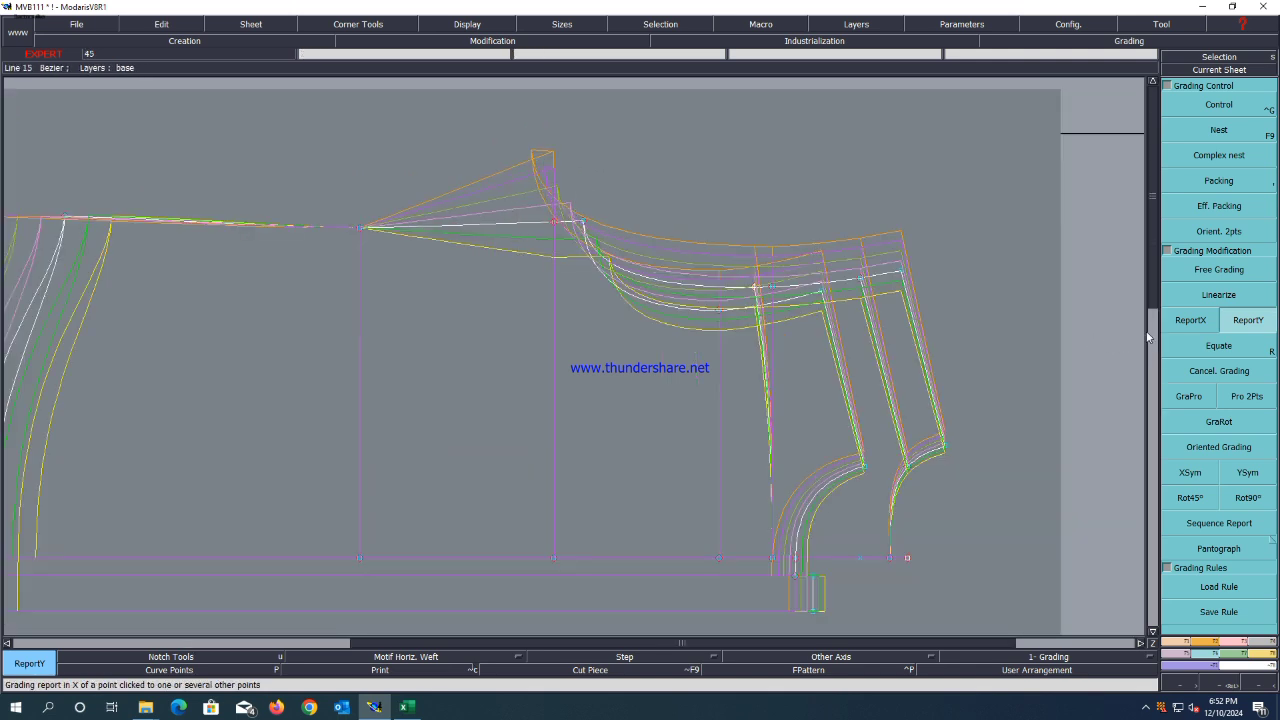
# Report the underarm point's X grading to the adjacent side seam point at the chest line.
pyautogui.click(1192, 320)
pyautogui.click(551, 224)
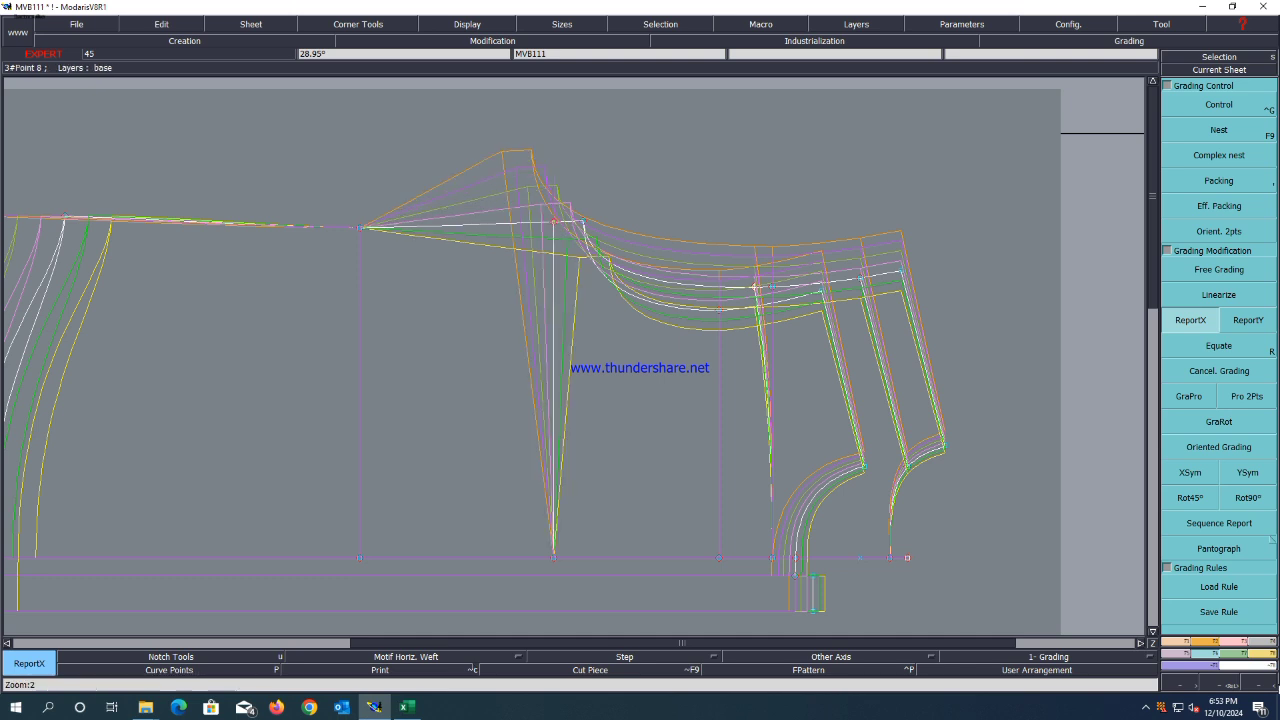
pyautogui.click(1146, 706)
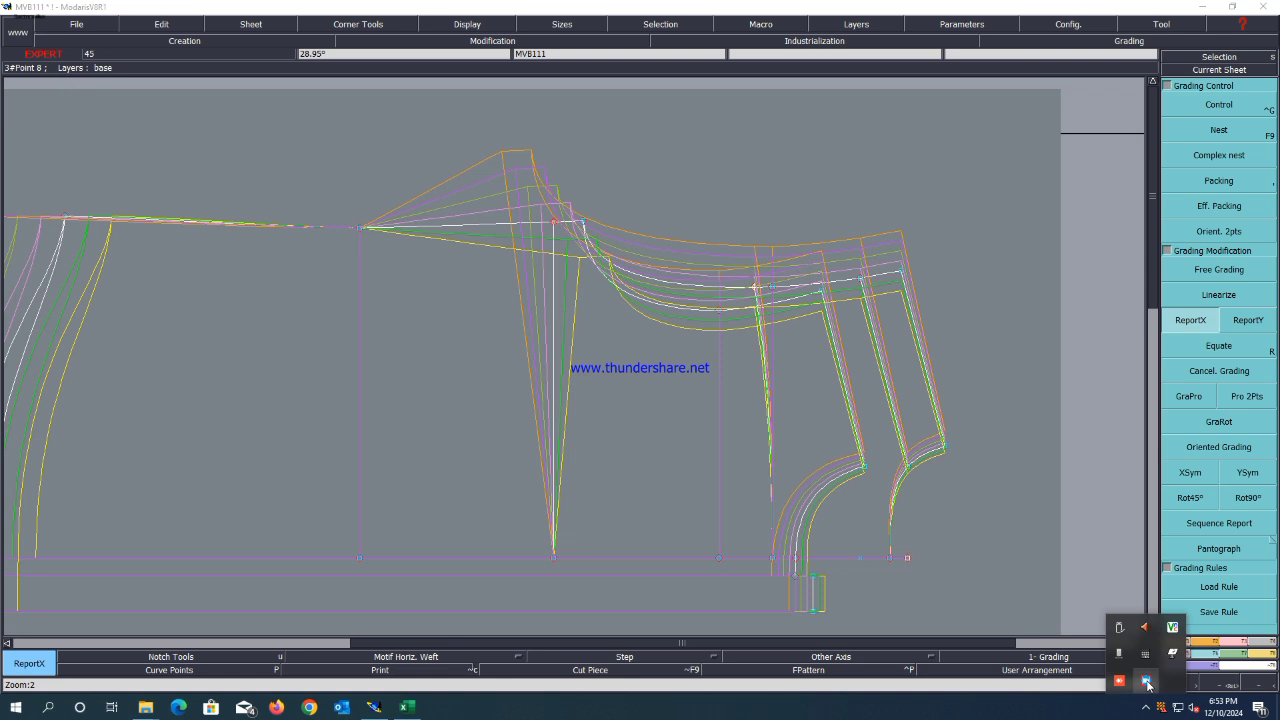
pyautogui.click(1147, 683)
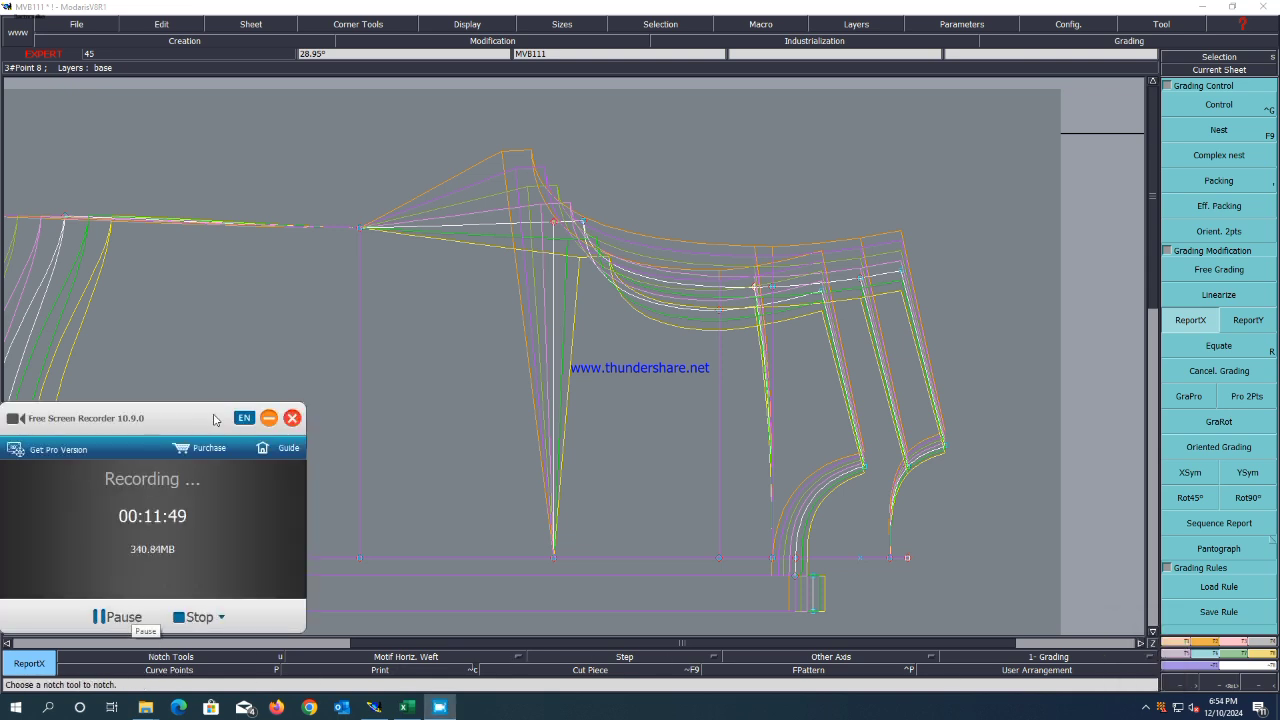
pyautogui.click(268, 418)
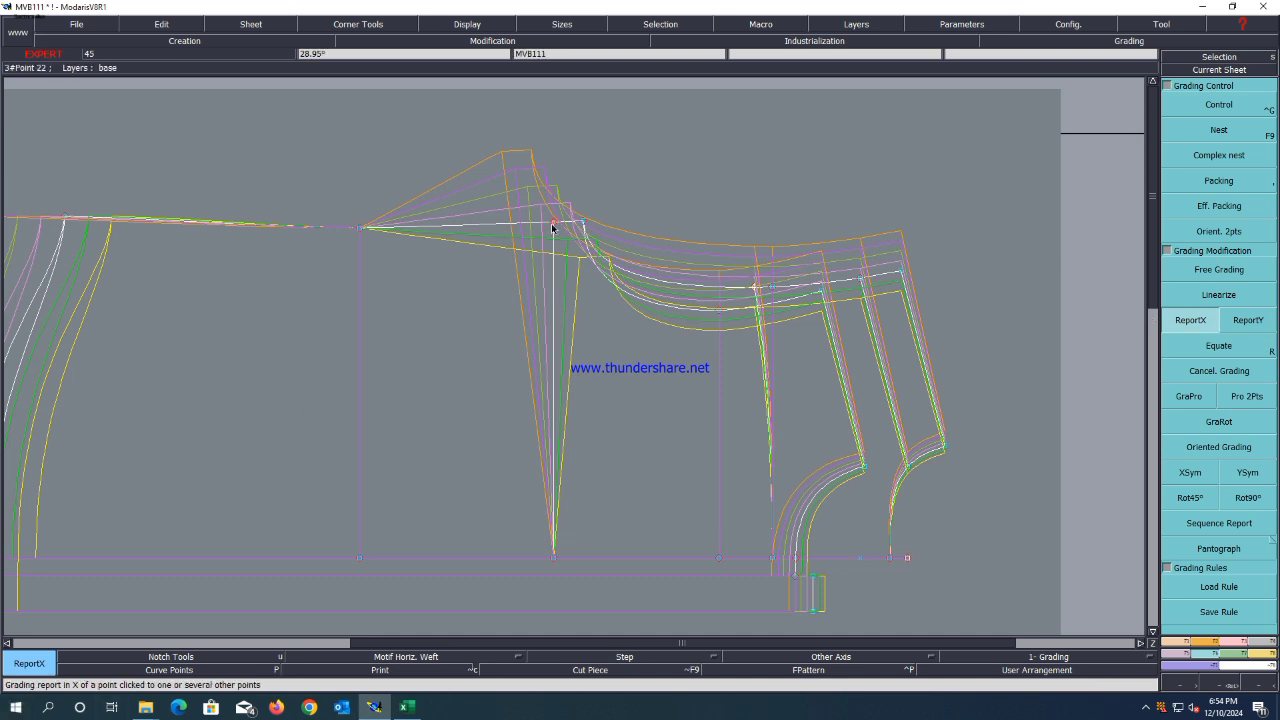
# In the Excel graded spec, fill the Waist (45cm from C. Back Neck) and Hem Width rows with orange.
pyautogui.click(406, 707)
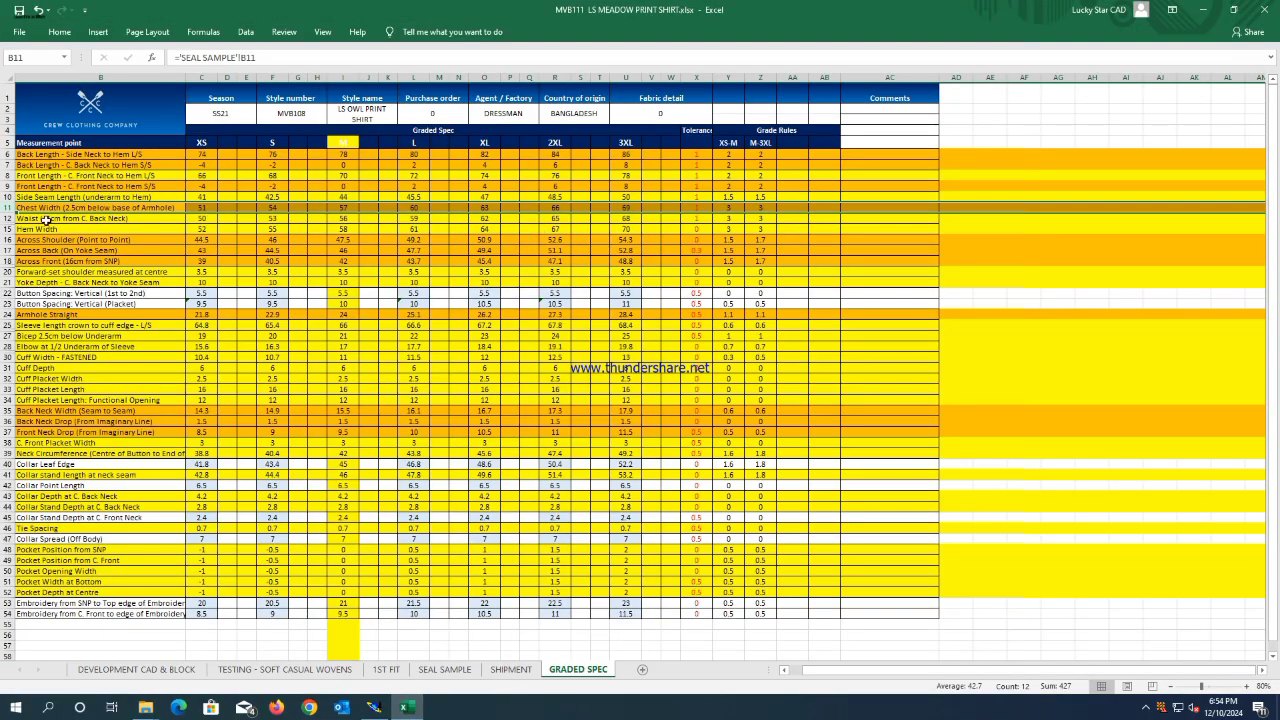
pyautogui.click(8, 218)
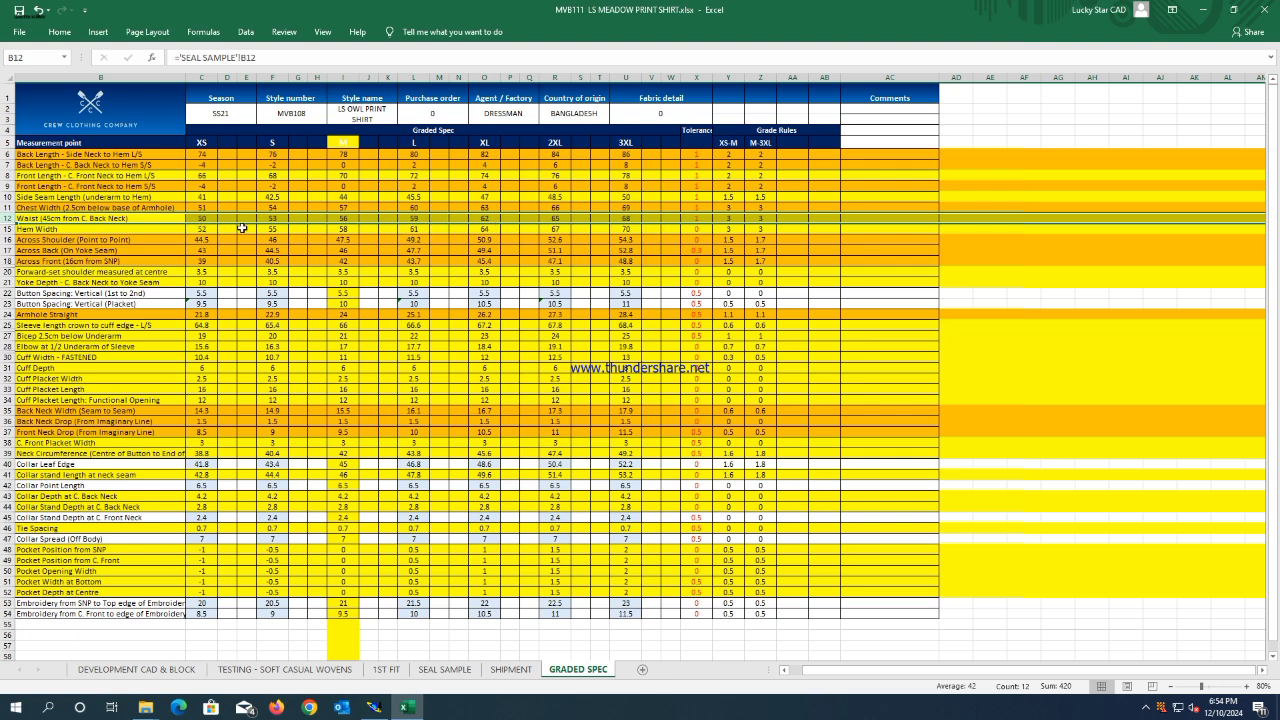
pyautogui.click(8, 229)
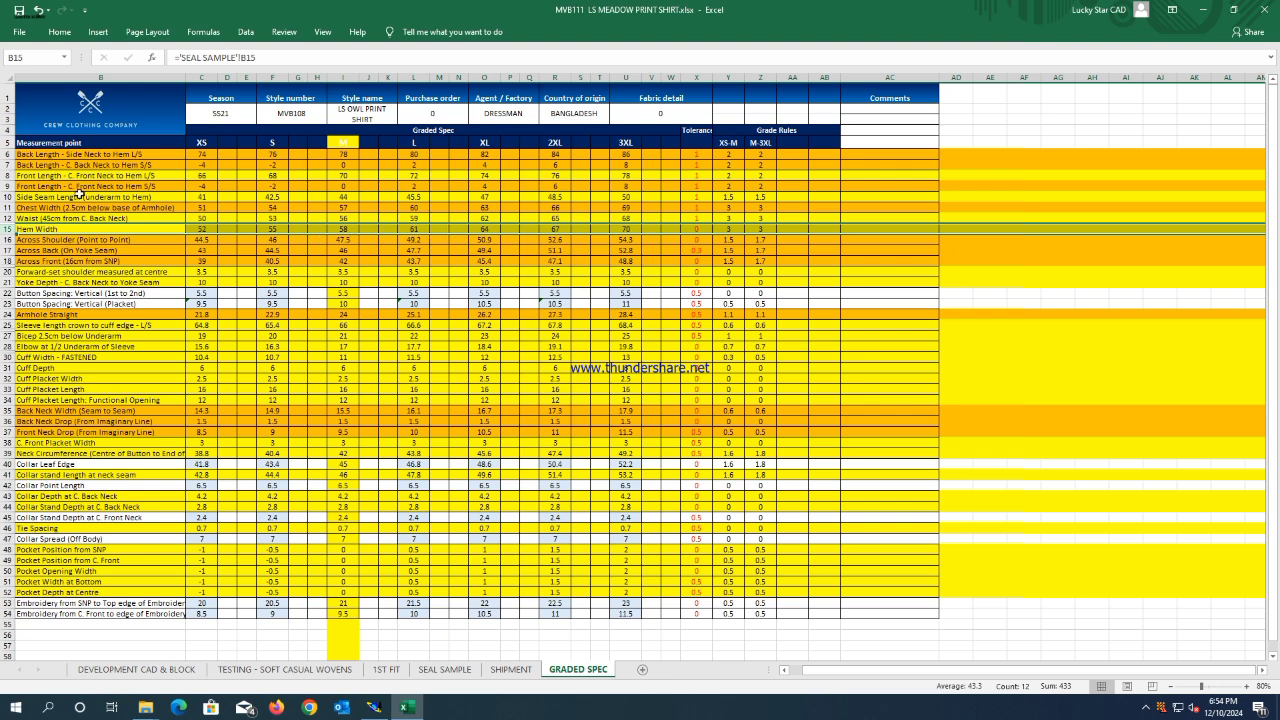
pyautogui.moveTo(8, 218); pyautogui.dragTo(8, 229)
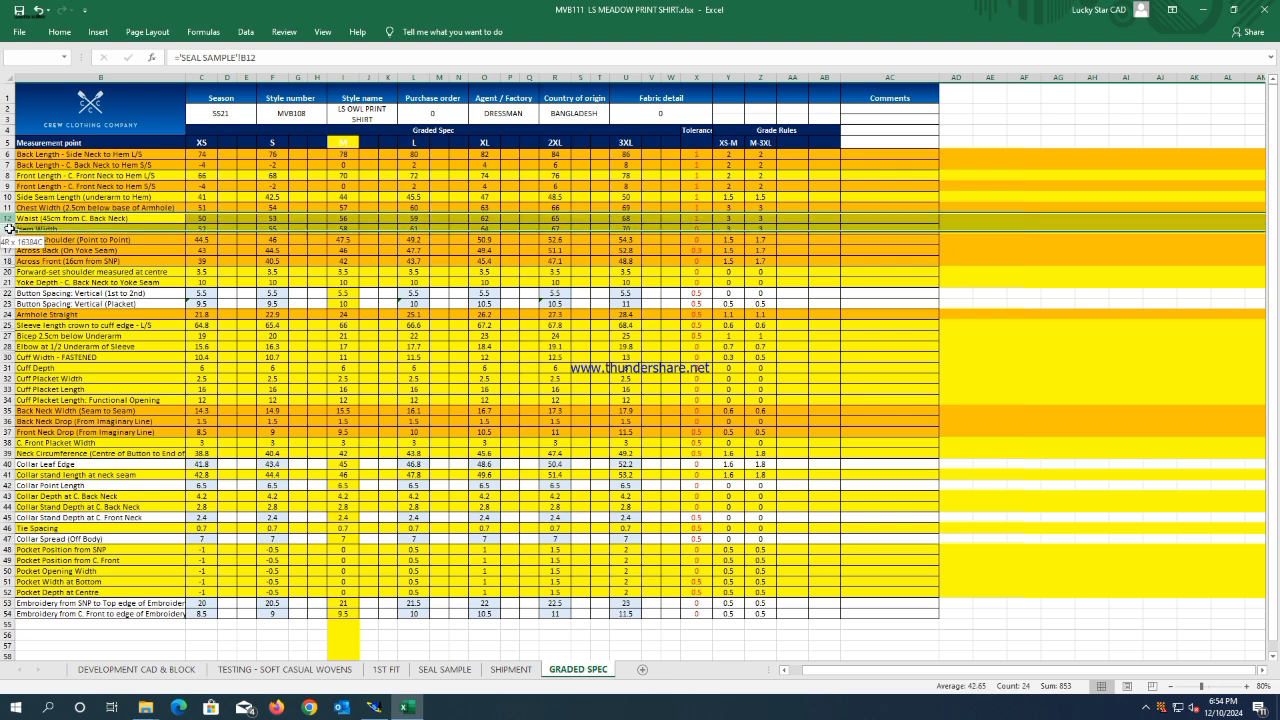
pyautogui.rightClick(13, 225)
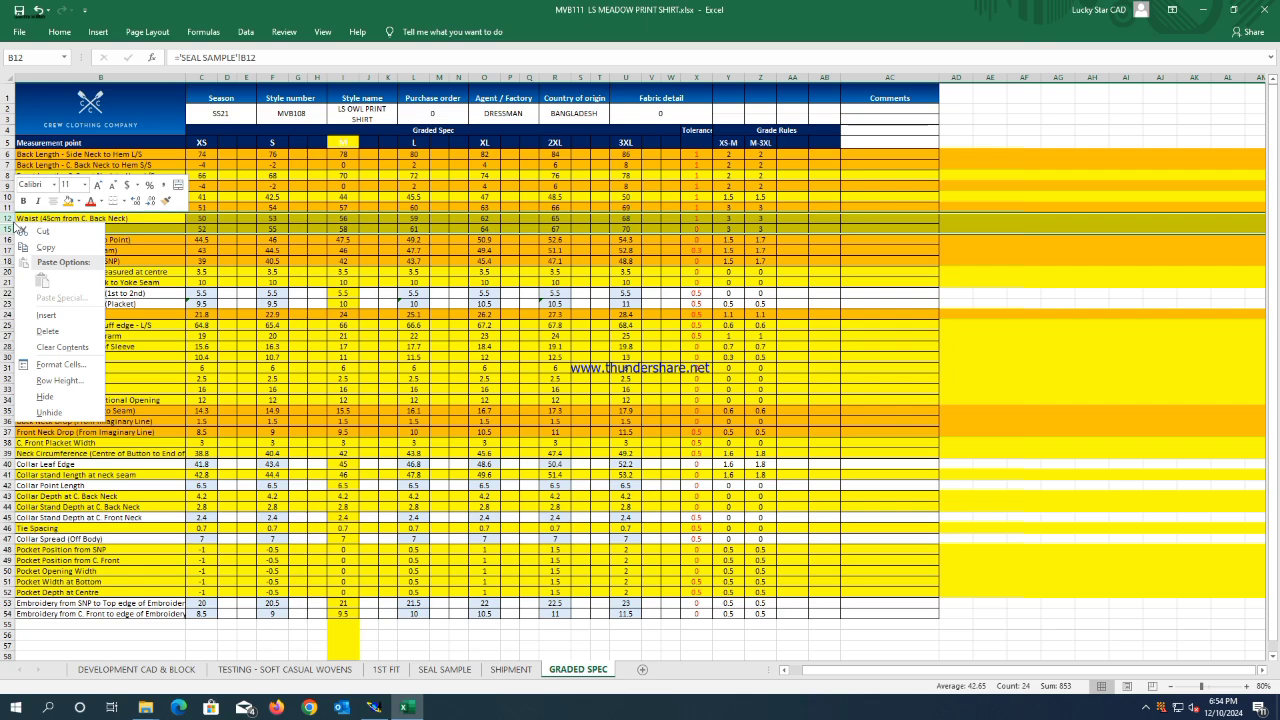
pyautogui.click(69, 202)
# Switch to Modaris, report the underarm point's Y grading to the side seam's waist and hem points, and save the model.
pyautogui.click(1205, 10)
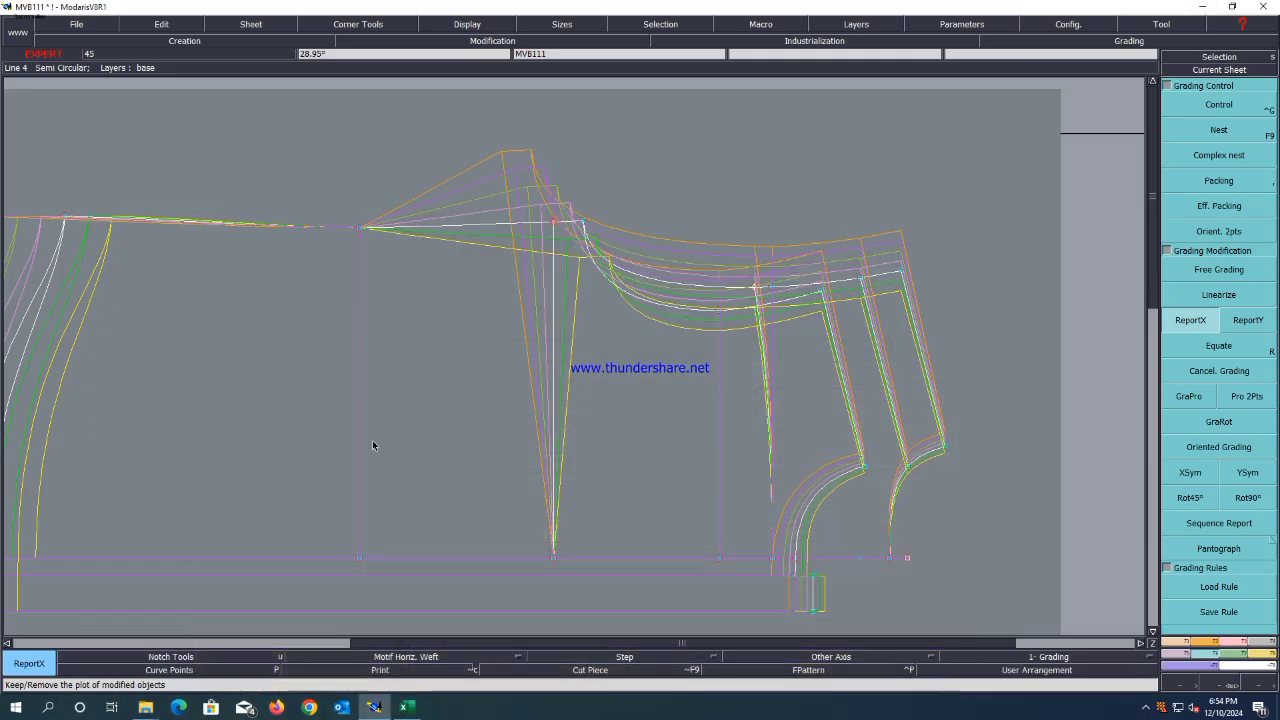
pyautogui.moveTo(552, 166); pyautogui.dragTo(16, 282)
pyautogui.click(1249, 321)
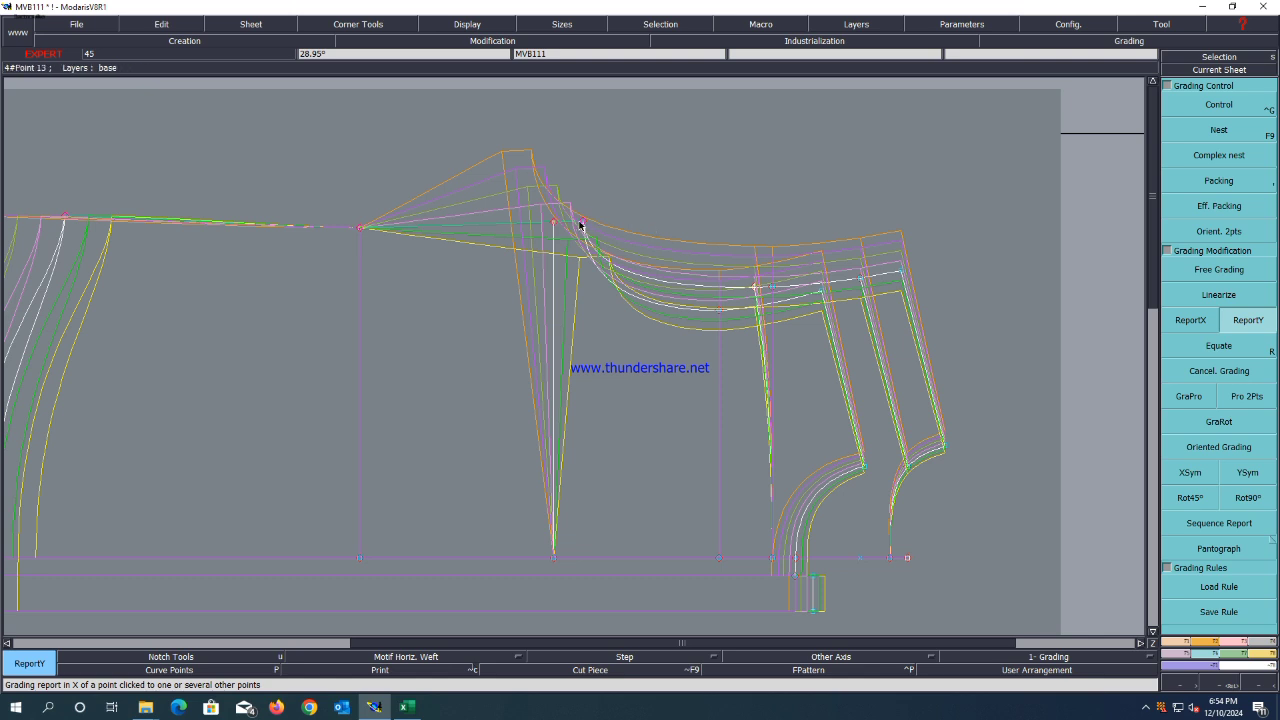
pyautogui.click(359, 231)
pyautogui.scroll(-2, 566, 319)
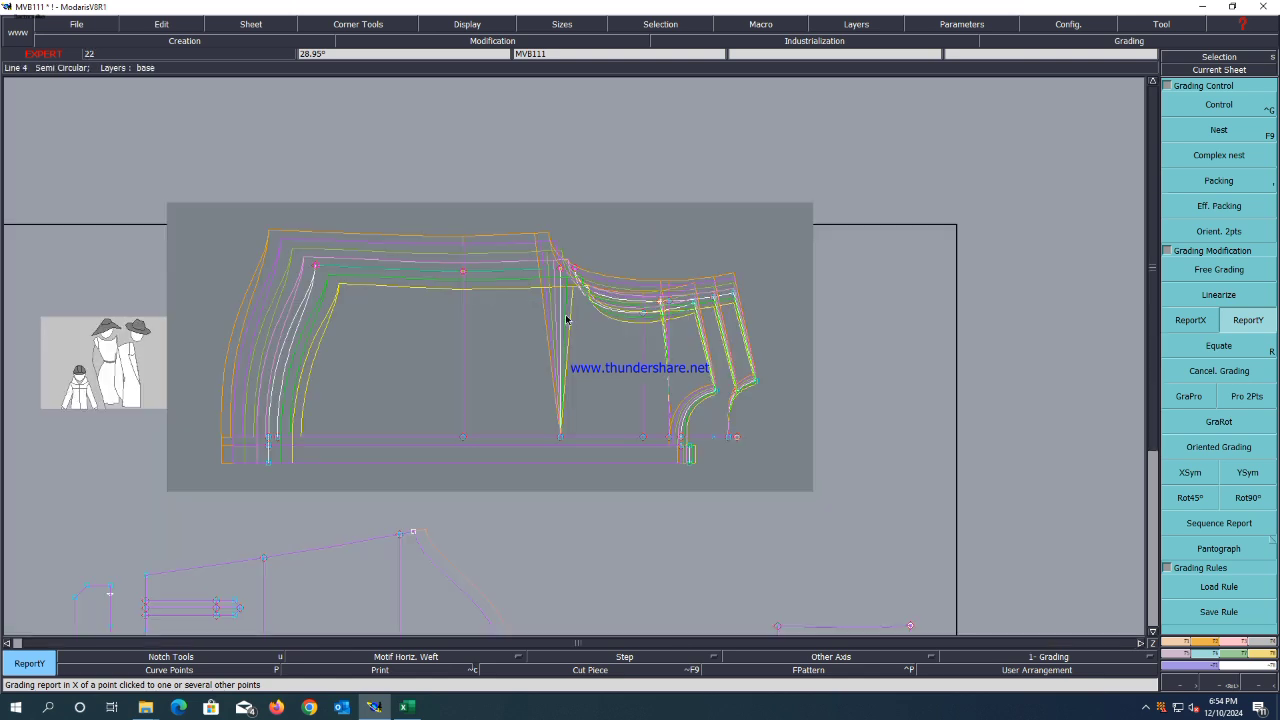
pyautogui.hotkey('ctrl', 's')
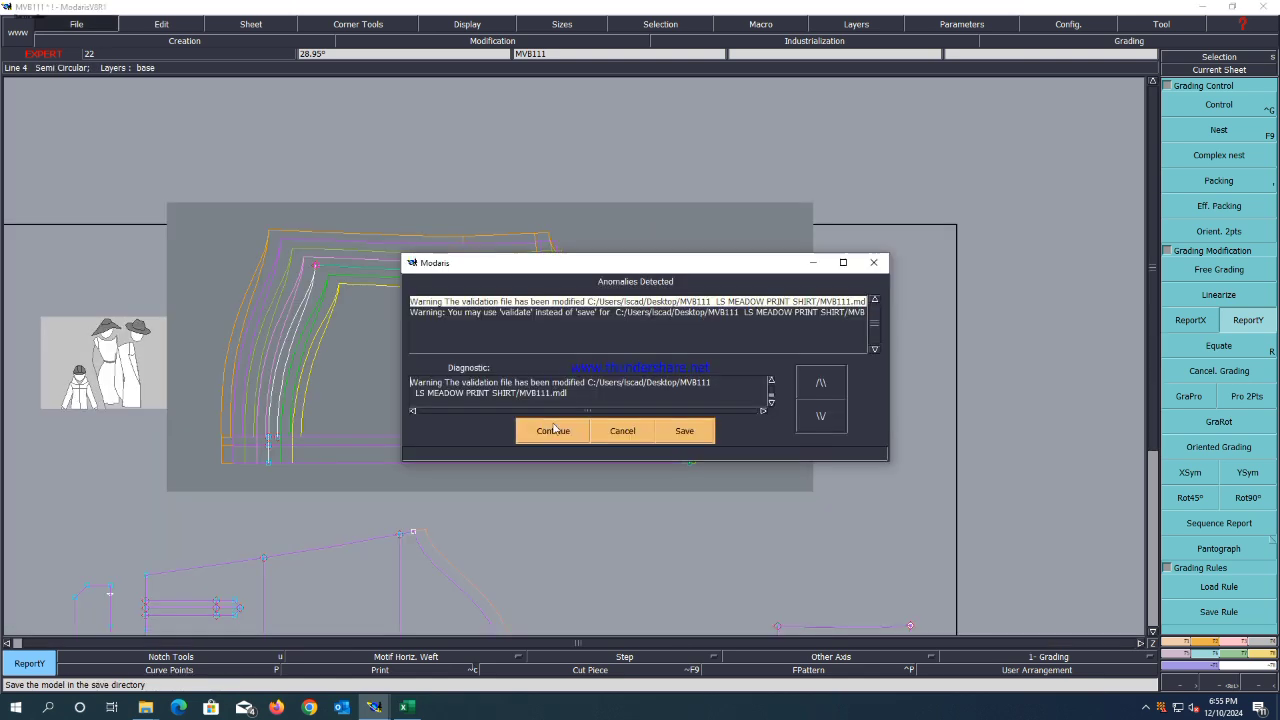
pyautogui.click(557, 429)
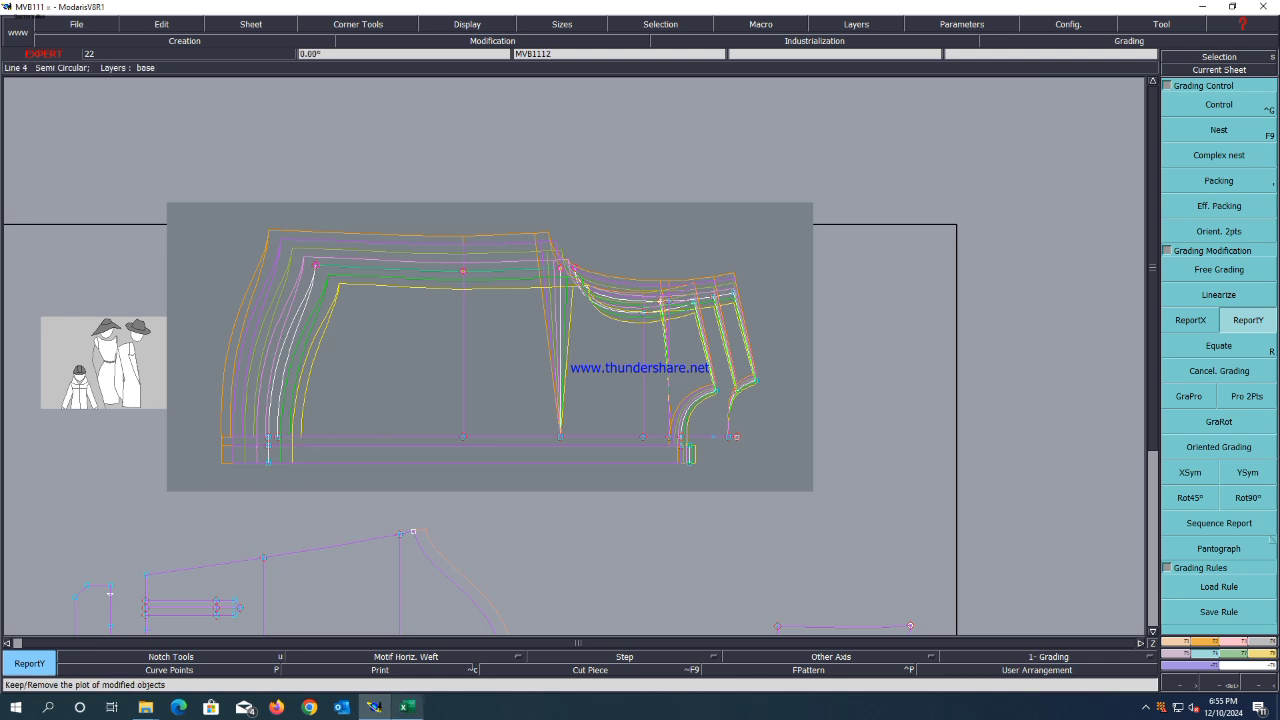
# Check the Chest Width row in the Excel graded spec, then pack the front piece's nest on the side seam's chest-line point in Modaris.
pyautogui.click(407, 706)
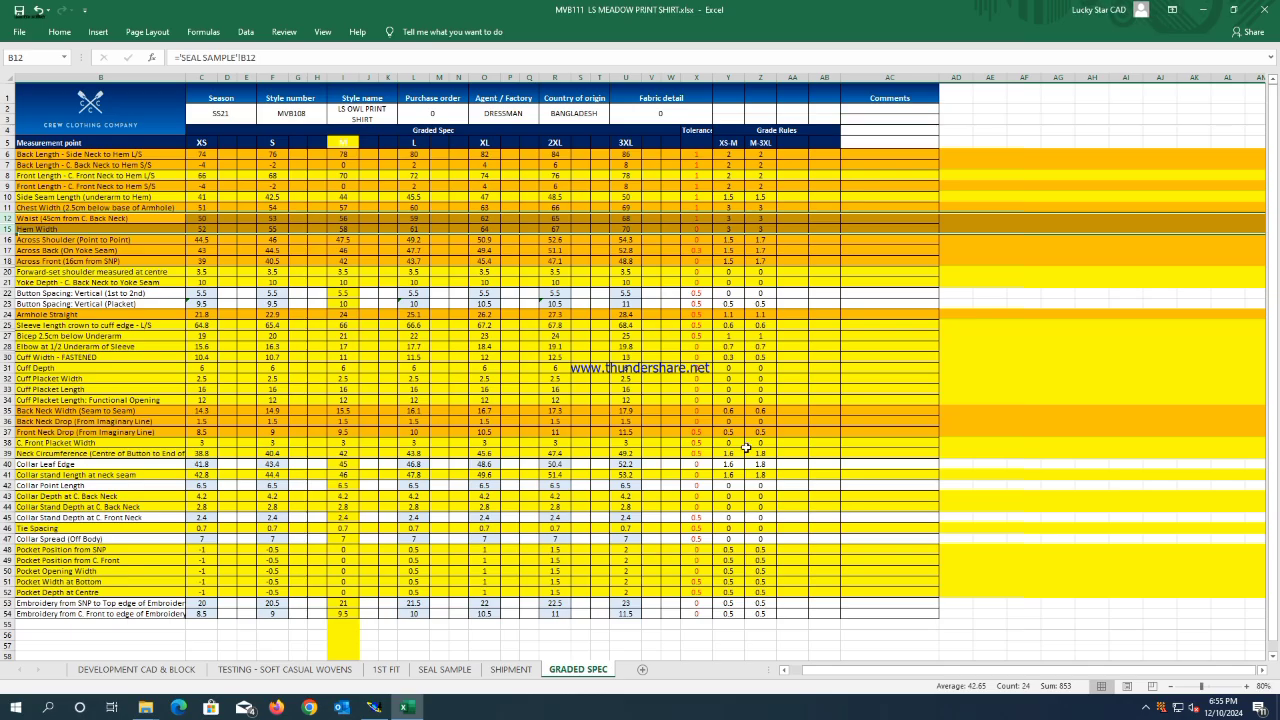
pyautogui.click(50, 259)
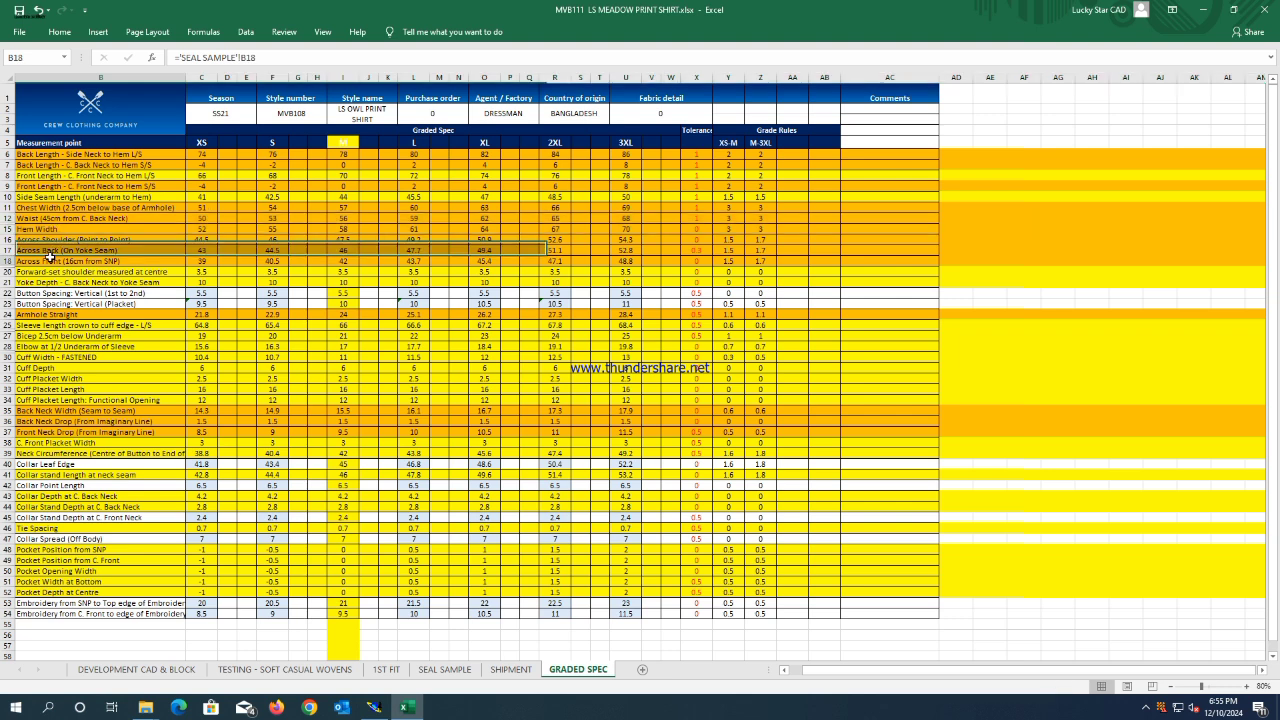
pyautogui.click(67, 207)
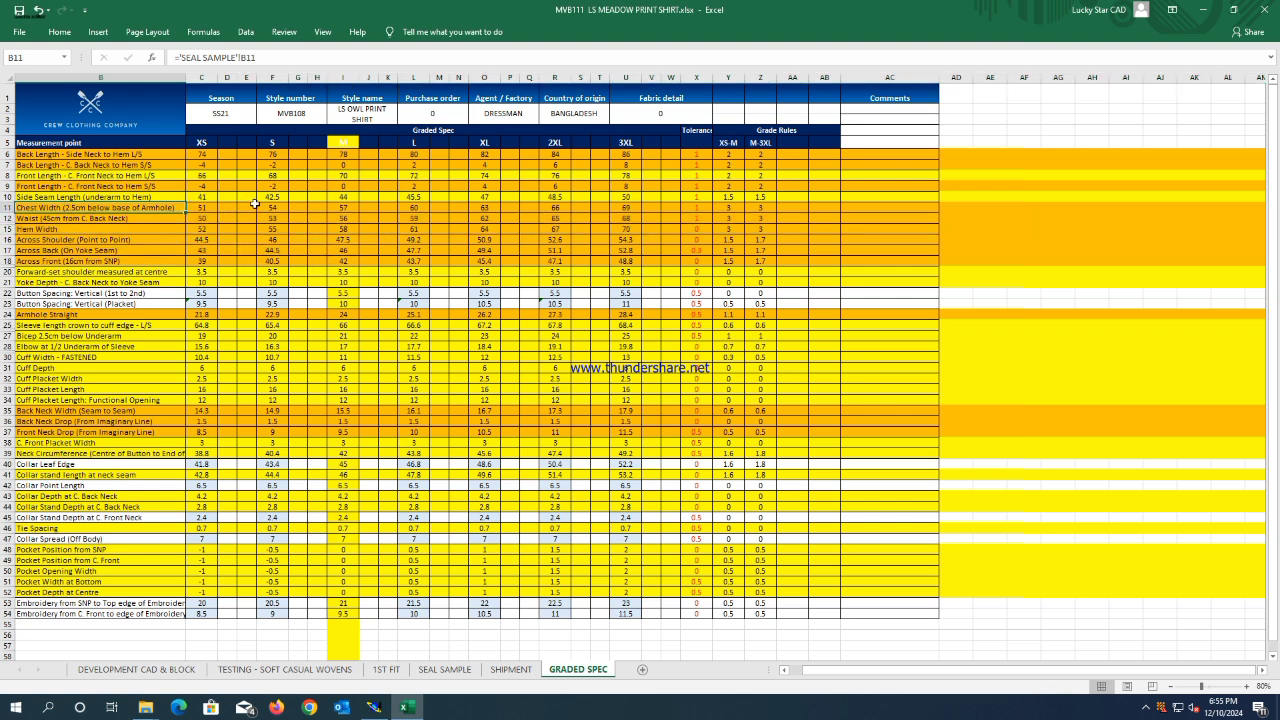
pyautogui.click(1201, 10)
pyautogui.click(1247, 181)
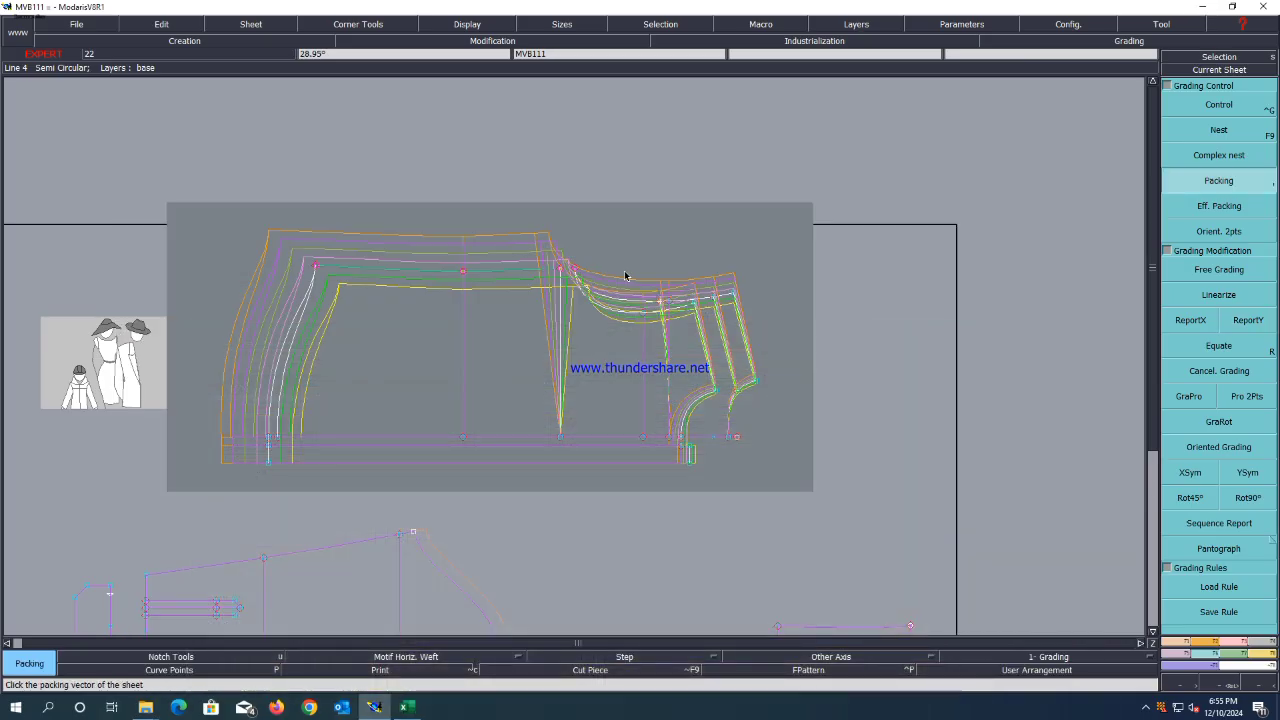
pyautogui.click(563, 272)
# Check the Side Seam Length row in Excel and grade the front piece's side seam hem point in Modaris with ddx -1.5 for all sizes.
pyautogui.click(1220, 105)
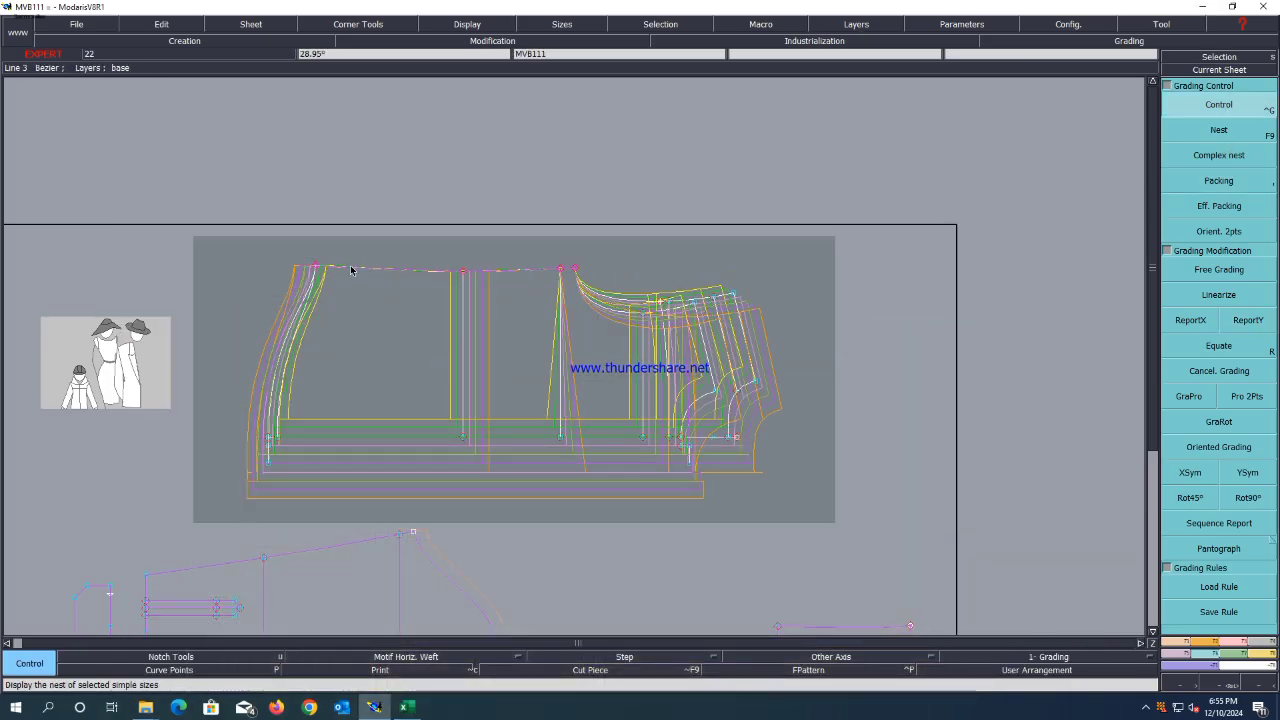
pyautogui.click(316, 267)
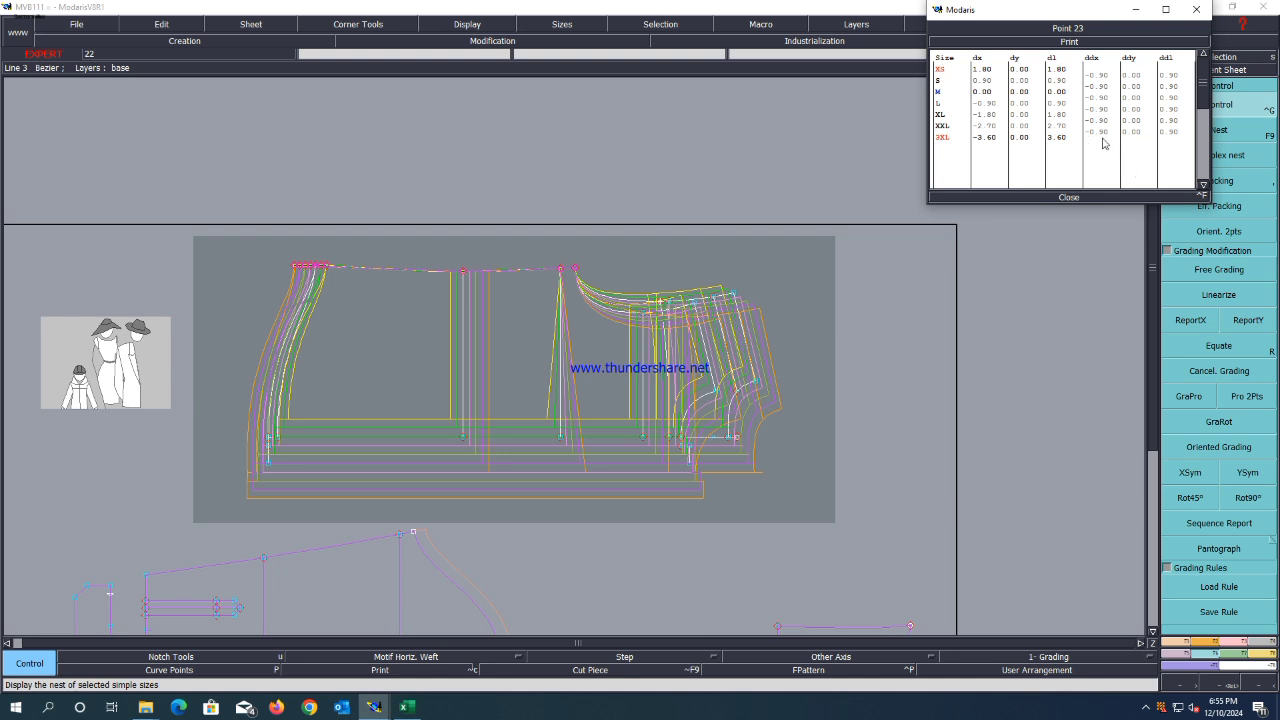
pyautogui.click(1069, 197)
pyautogui.click(406, 707)
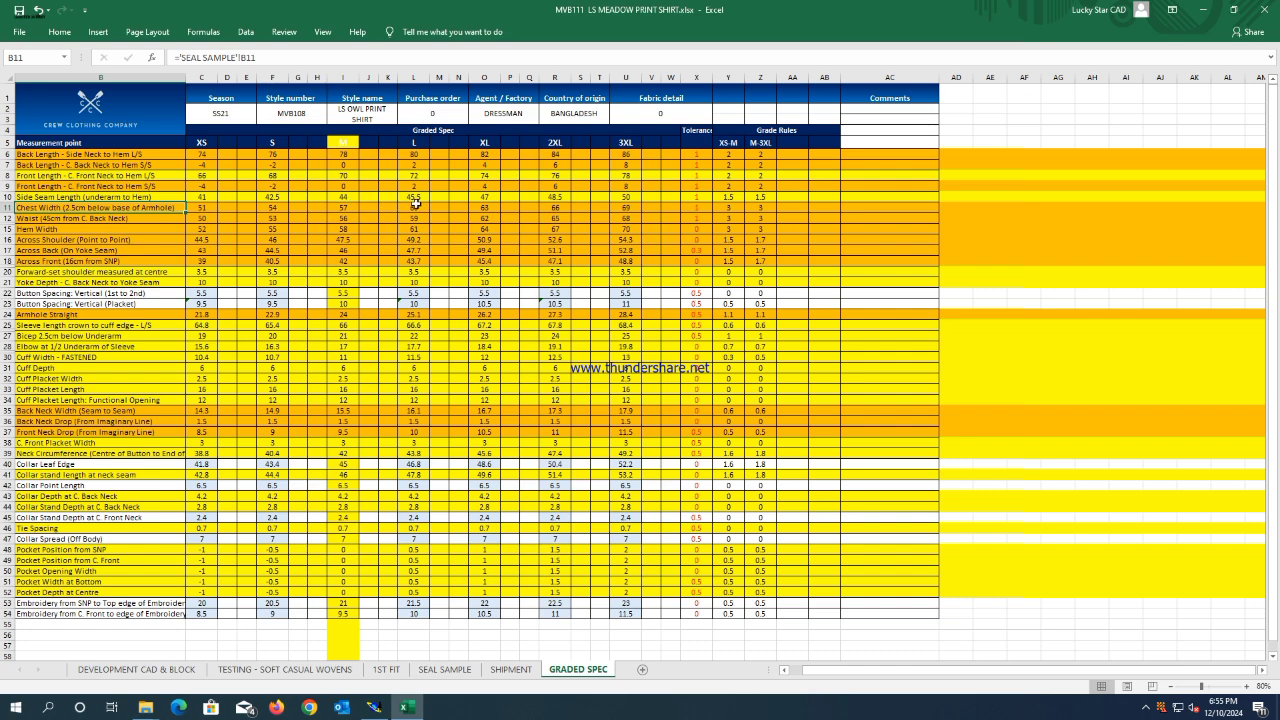
pyautogui.click(1203, 9)
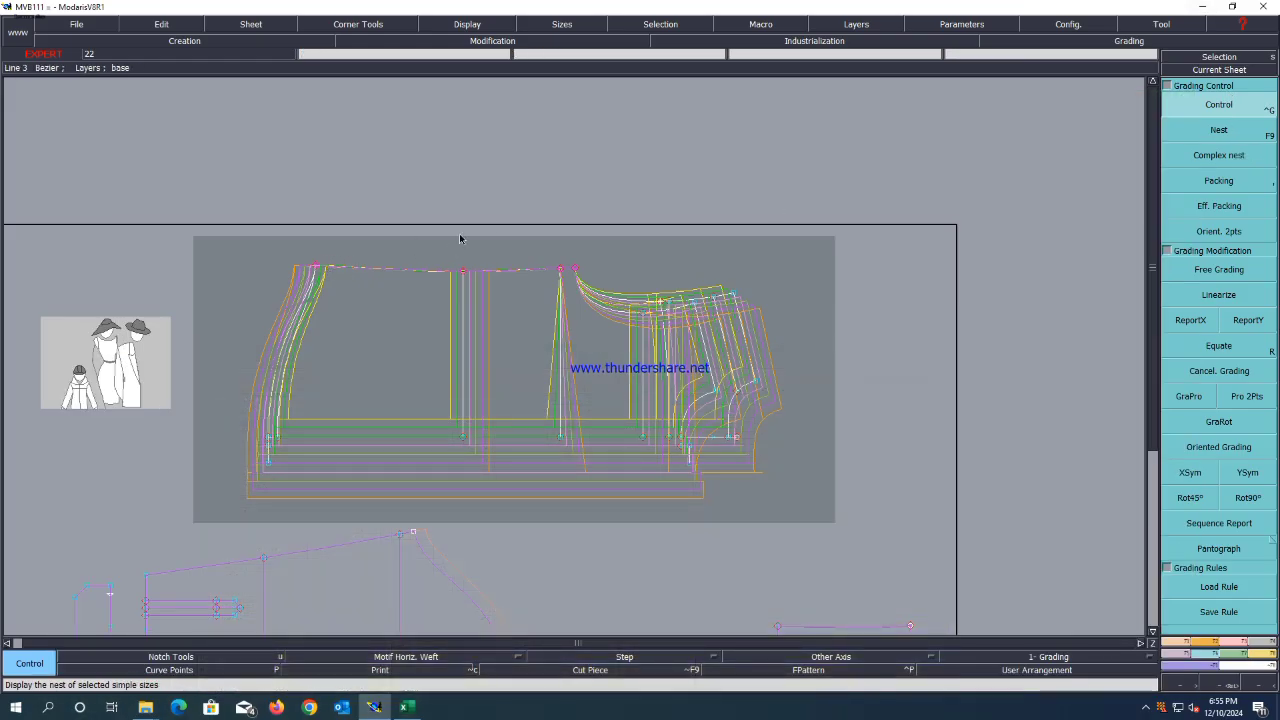
pyautogui.click(313, 266)
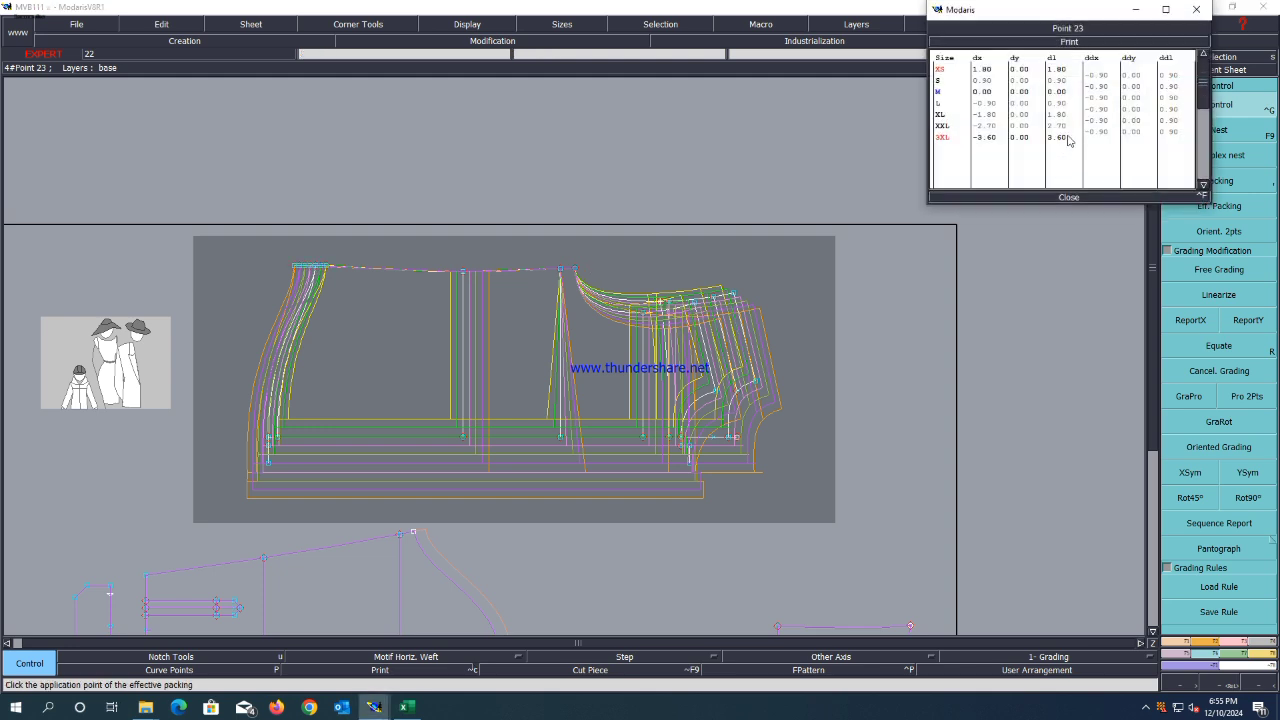
pyautogui.moveTo(1098, 75); pyautogui.dragTo(1100, 138)
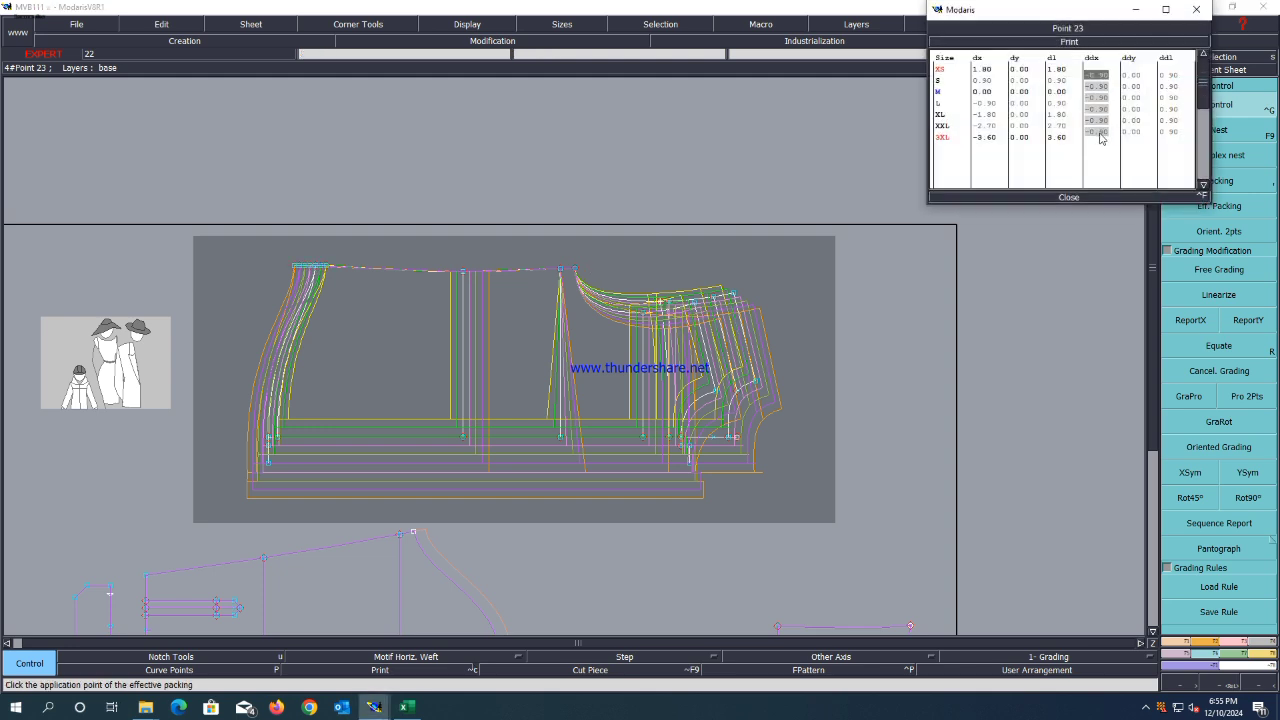
pyautogui.write('-1.5')
pyautogui.press('Return')
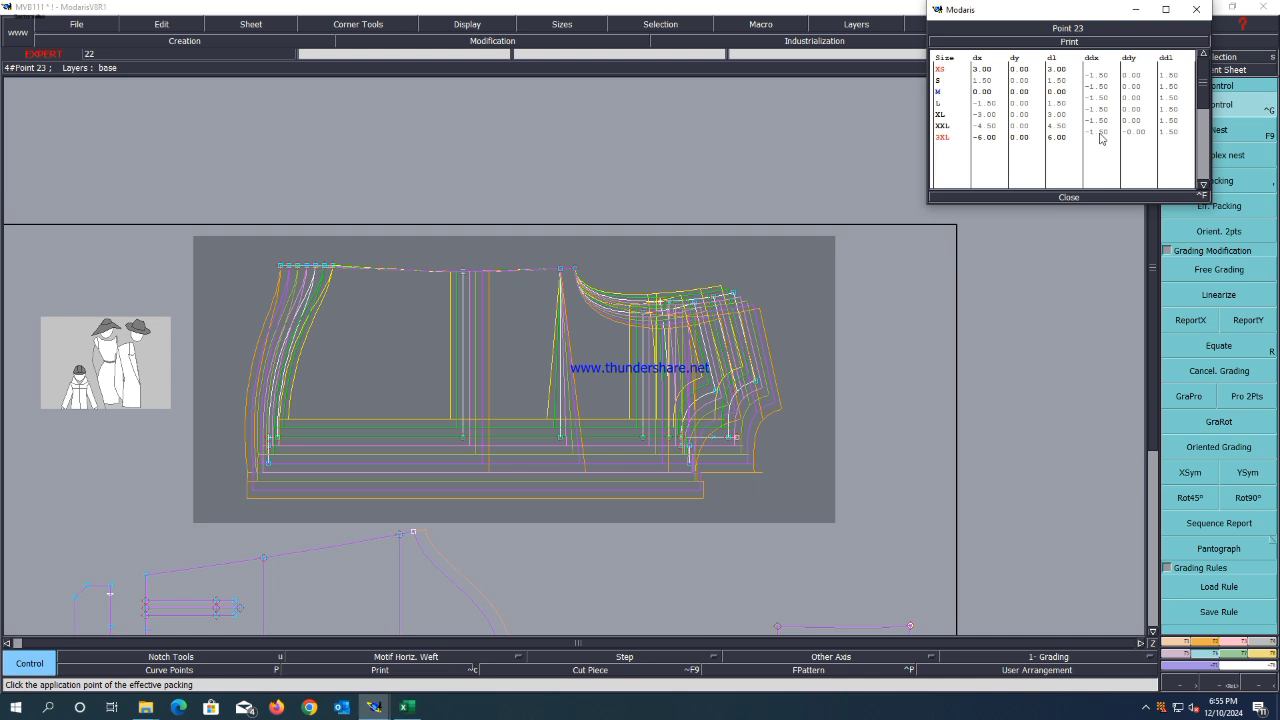
pyautogui.click(1068, 197)
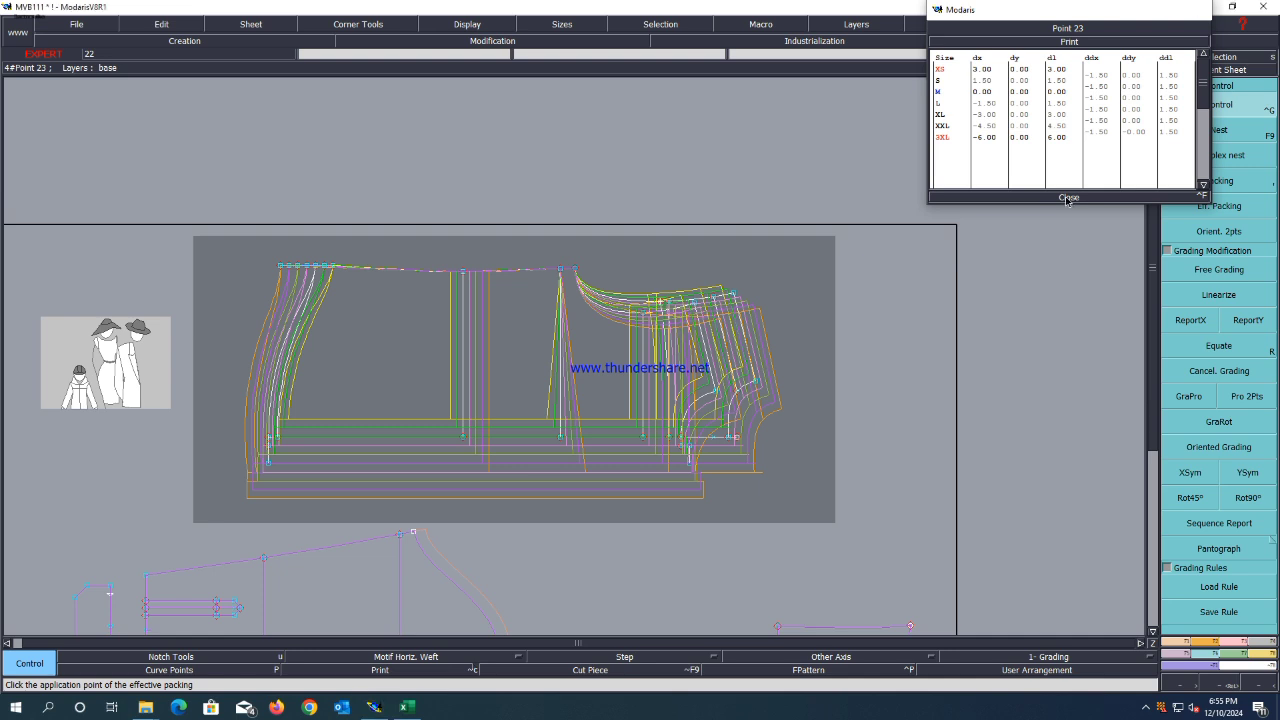
# Display only the base size of the front piece, confirm the access paths and save the model.
pyautogui.scroll(2, 211, 306)
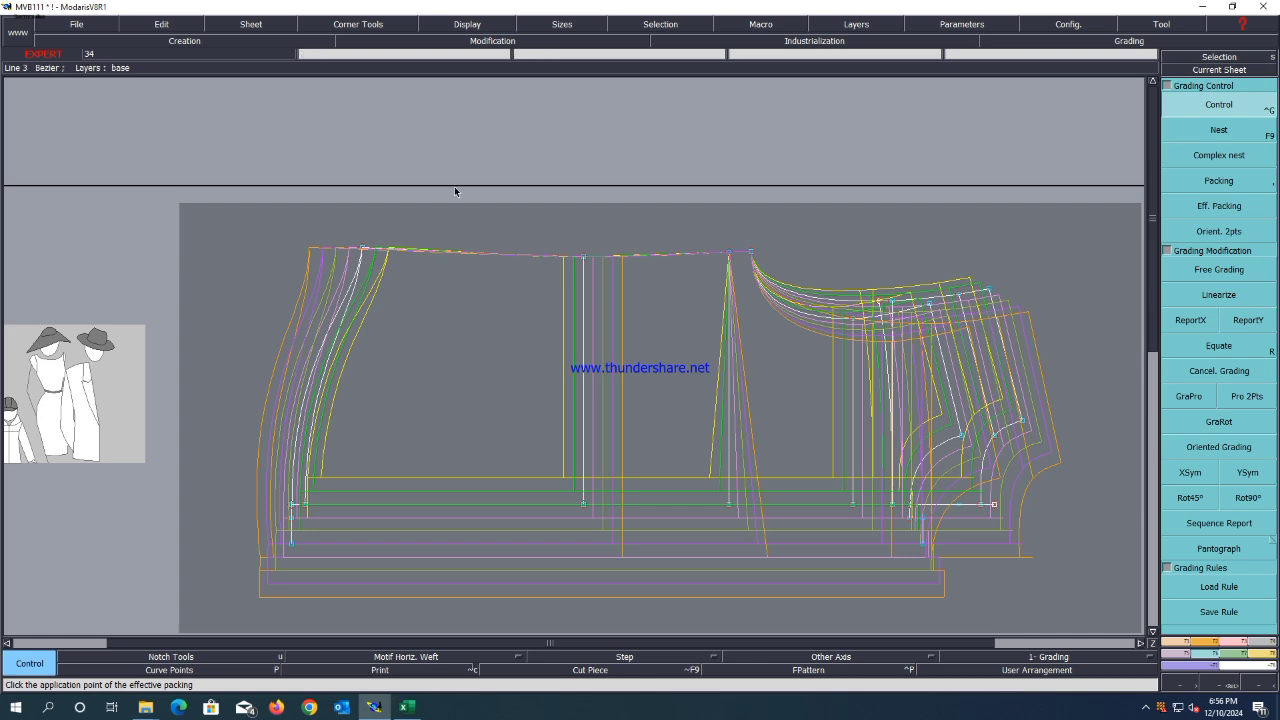
pyautogui.scroll(-1, 454, 191)
pyautogui.scroll(1, 341, 297)
pyautogui.scroll(1, 346, 273)
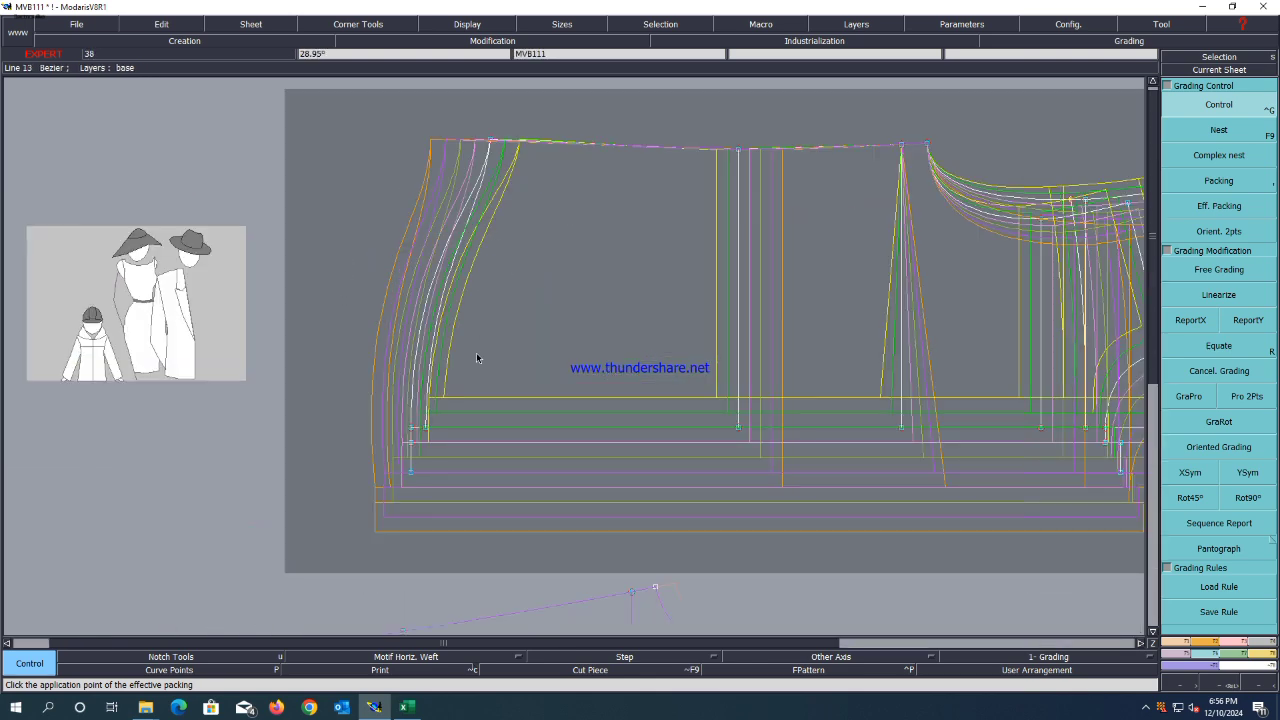
pyautogui.press('F9')
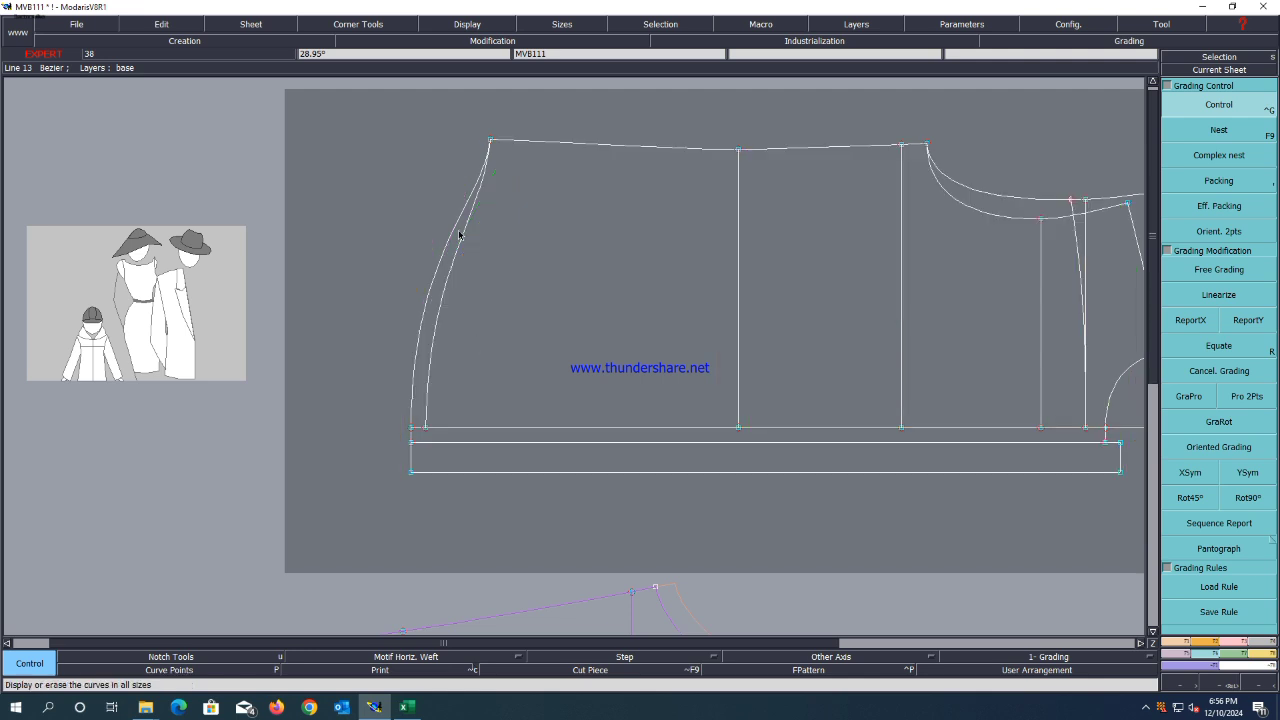
pyautogui.press('p')
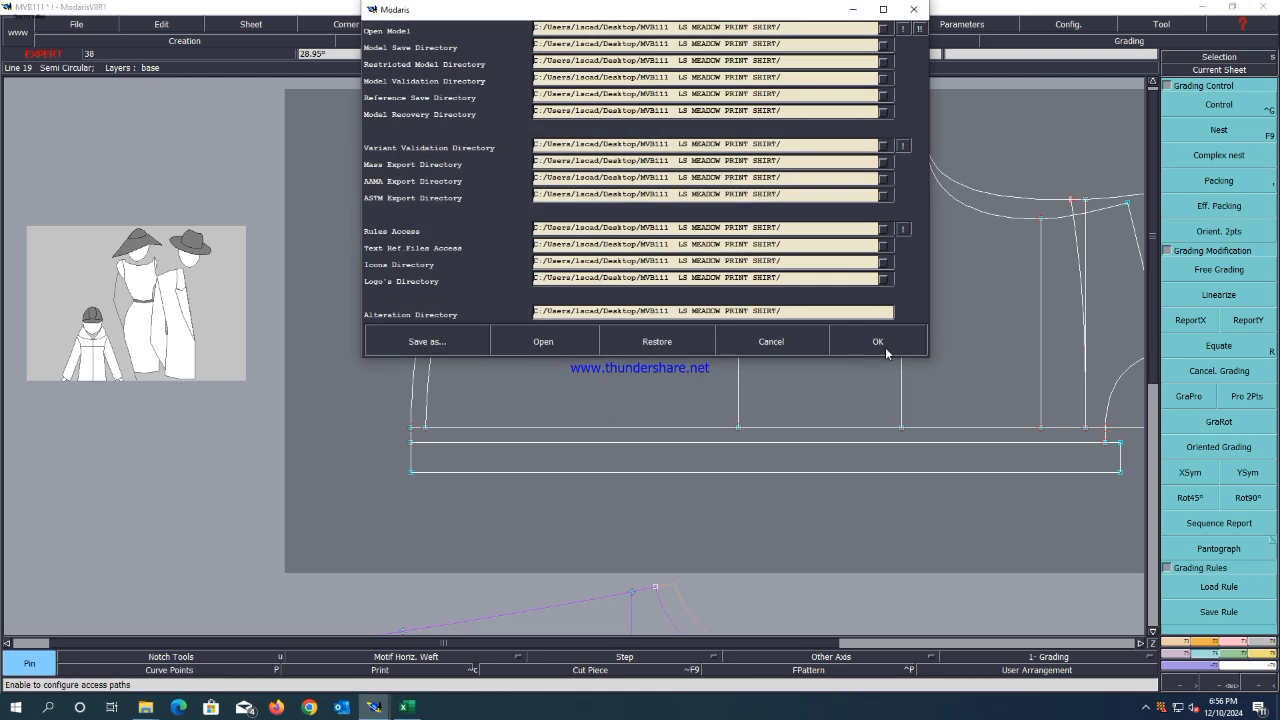
pyautogui.click(877, 342)
pyautogui.hotkey('ctrl', 's')
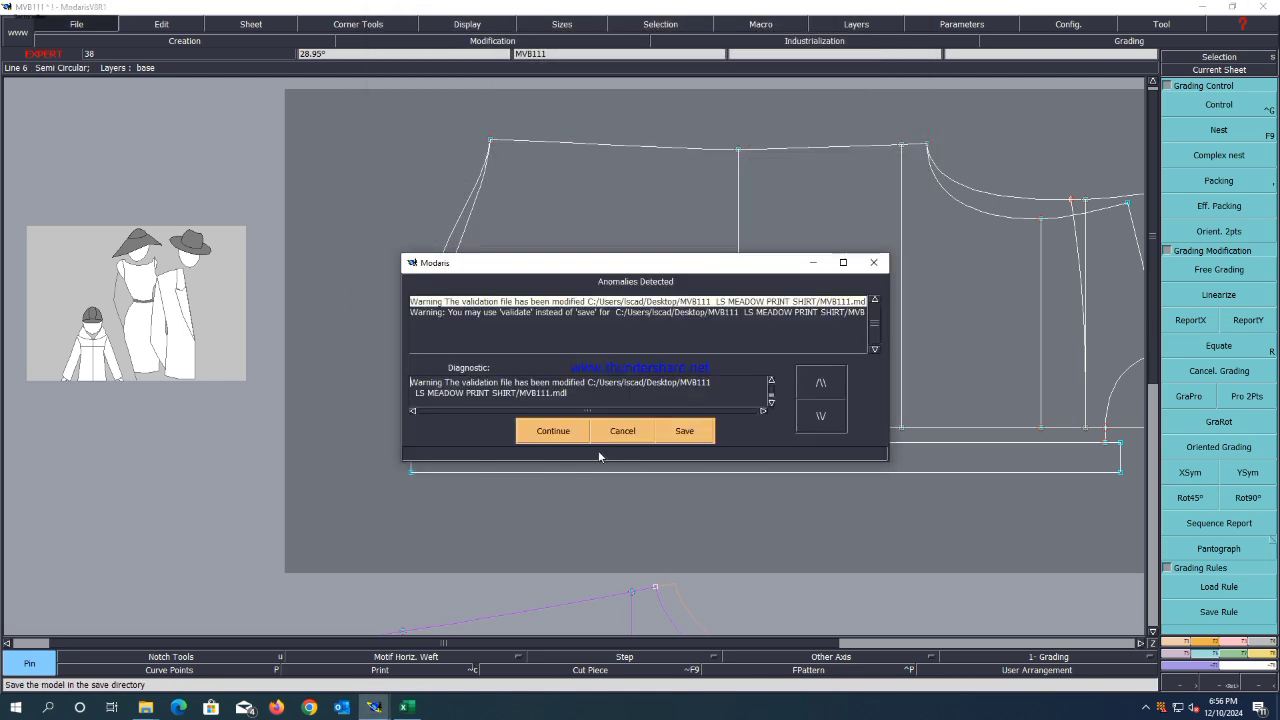
pyautogui.click(552, 431)
# Display all sizes of the front piece and pack the nest on the centre front line.
pyautogui.scroll(2, 443, 130)
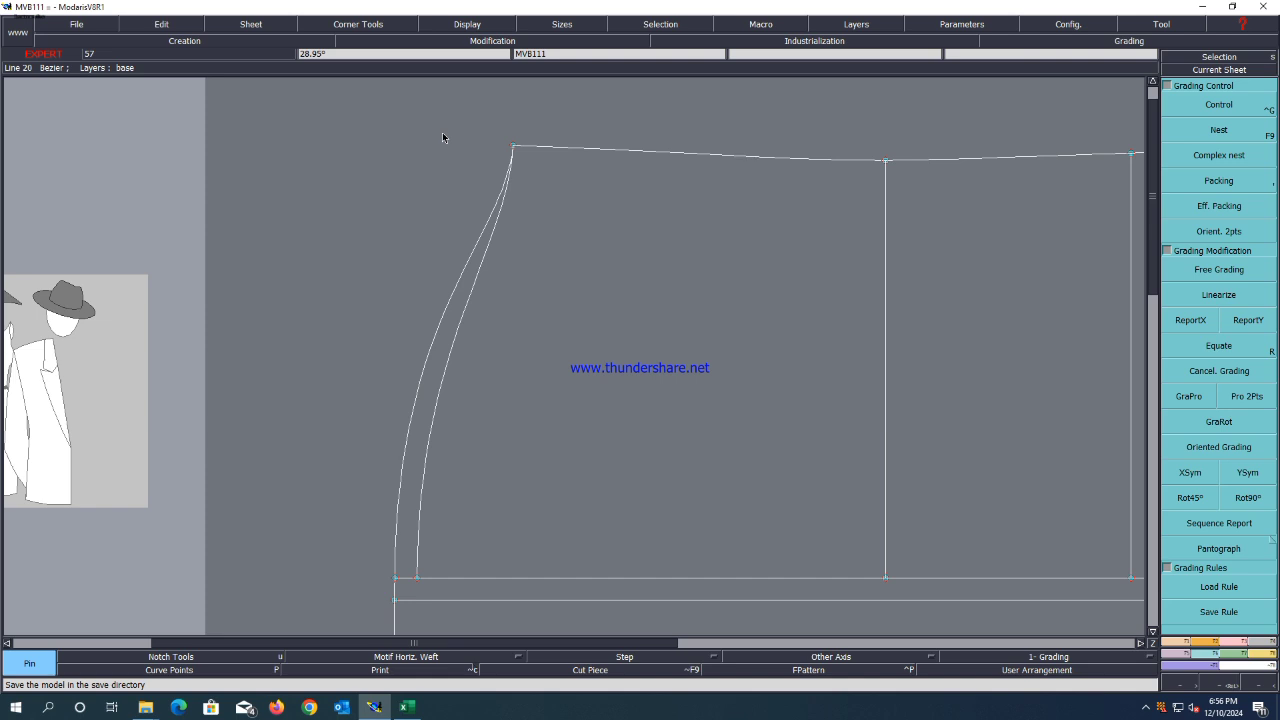
pyautogui.press('F9')
pyautogui.scroll(-3, 464, 348)
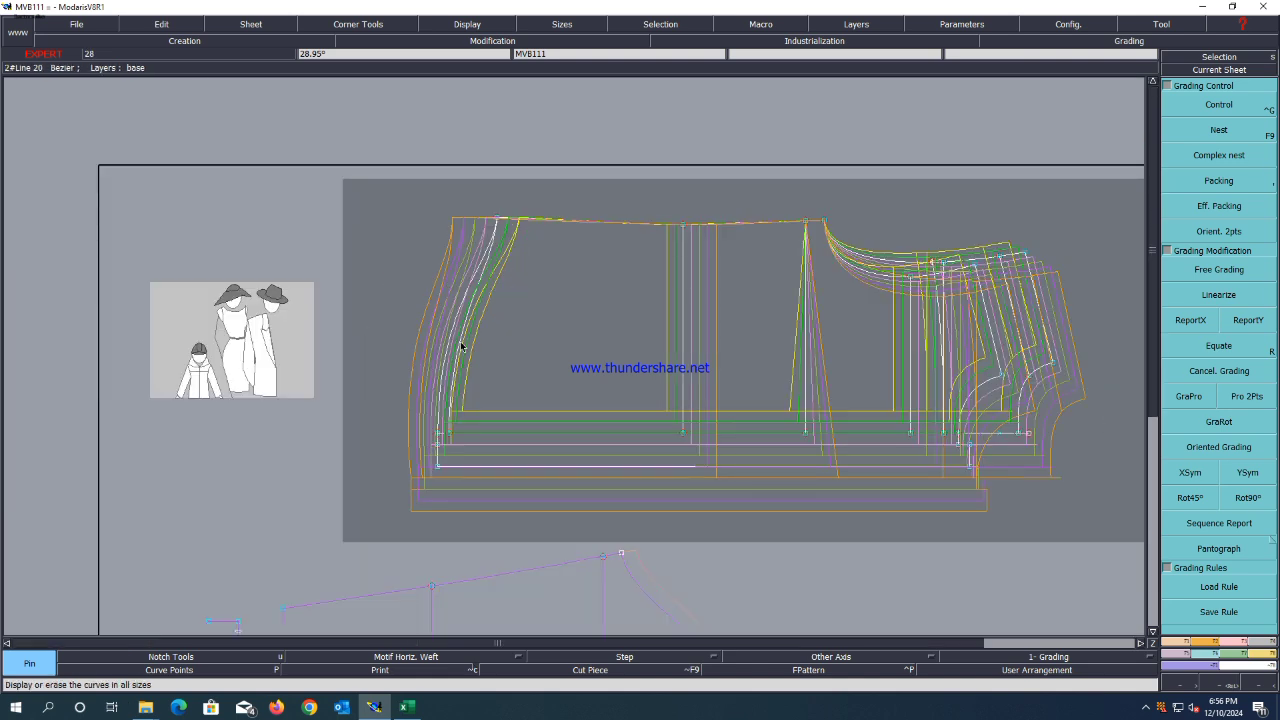
pyautogui.scroll(2, 428, 390)
pyautogui.scroll(-2, 367, 381)
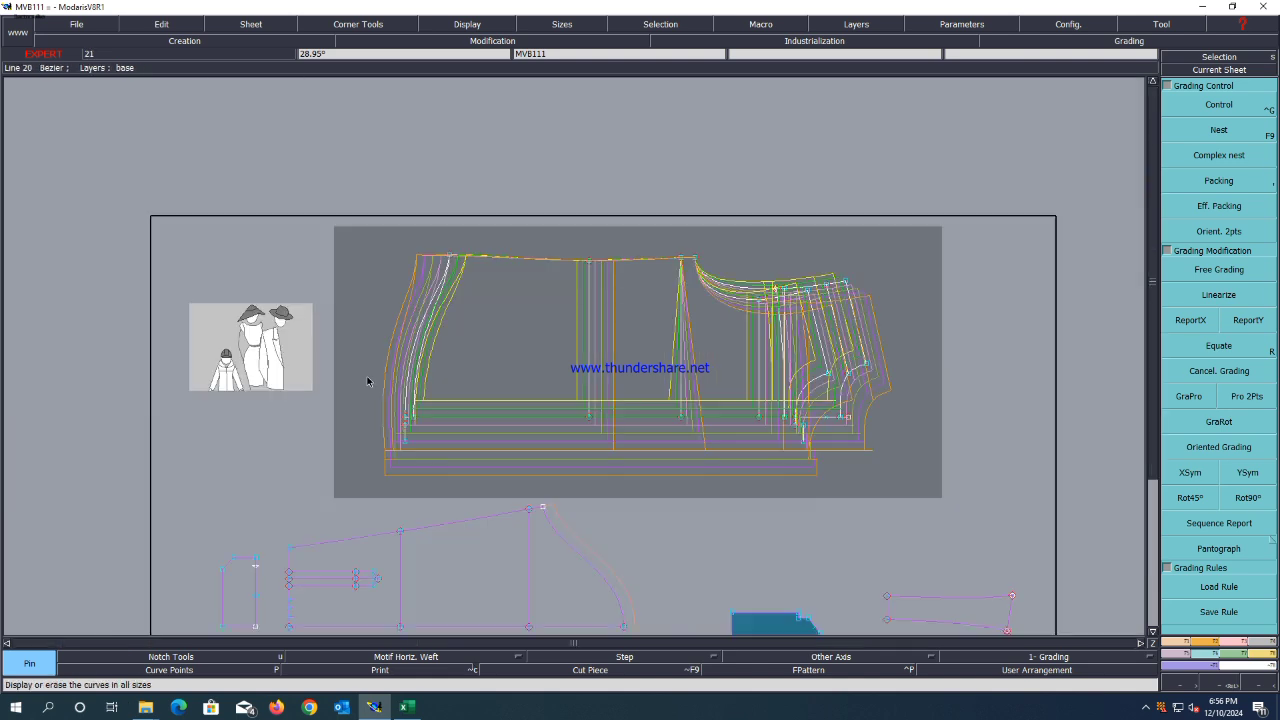
pyautogui.click(1229, 182)
pyautogui.scroll(1, 795, 422)
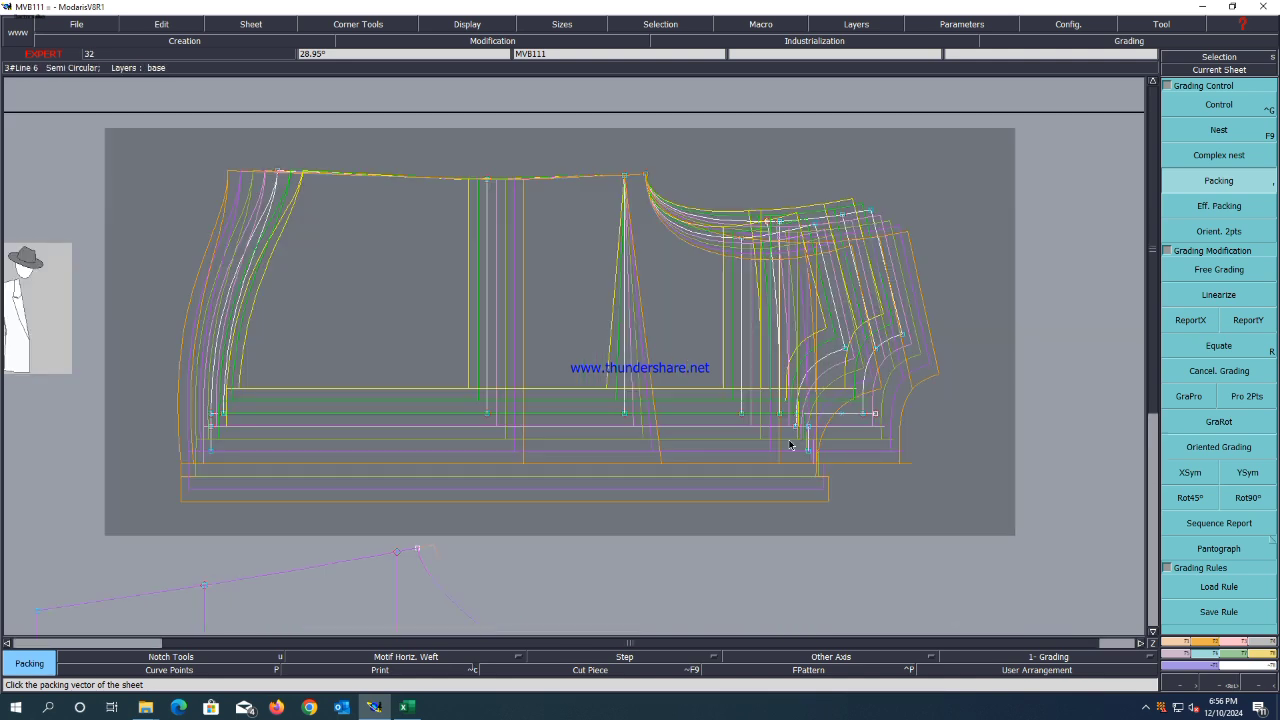
pyautogui.click(650, 341)
# Report the X grading of the chest line's side seam point to its centre front point.
pyautogui.click(1195, 319)
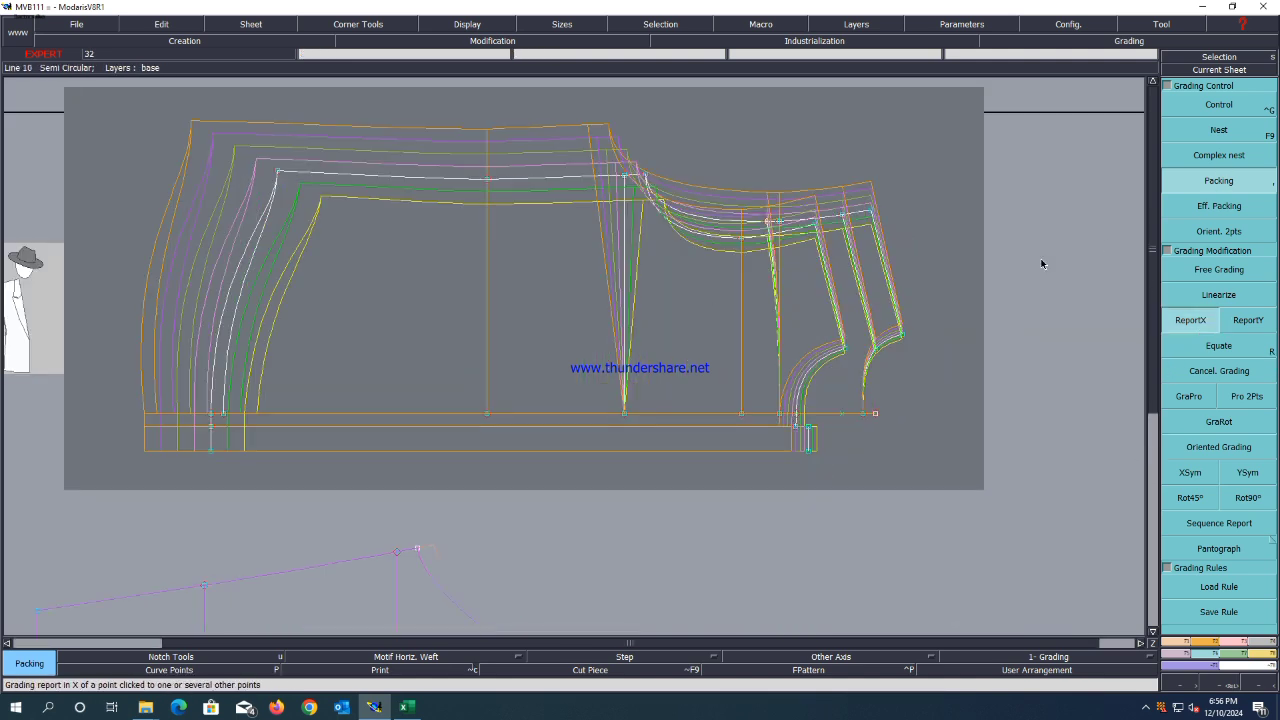
pyautogui.click(625, 179)
pyautogui.click(623, 414)
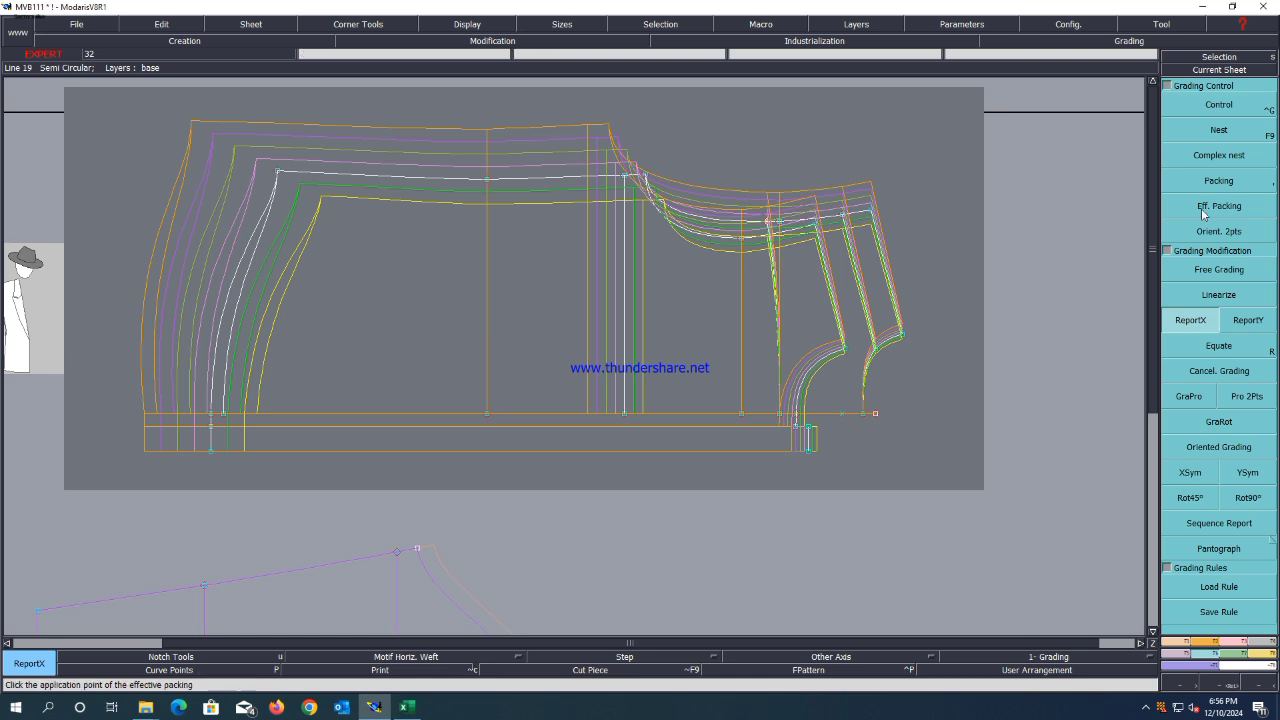
# Pack the front piece's nest on the neck end of the placket and save the model.
pyautogui.click(1217, 181)
pyautogui.click(805, 427)
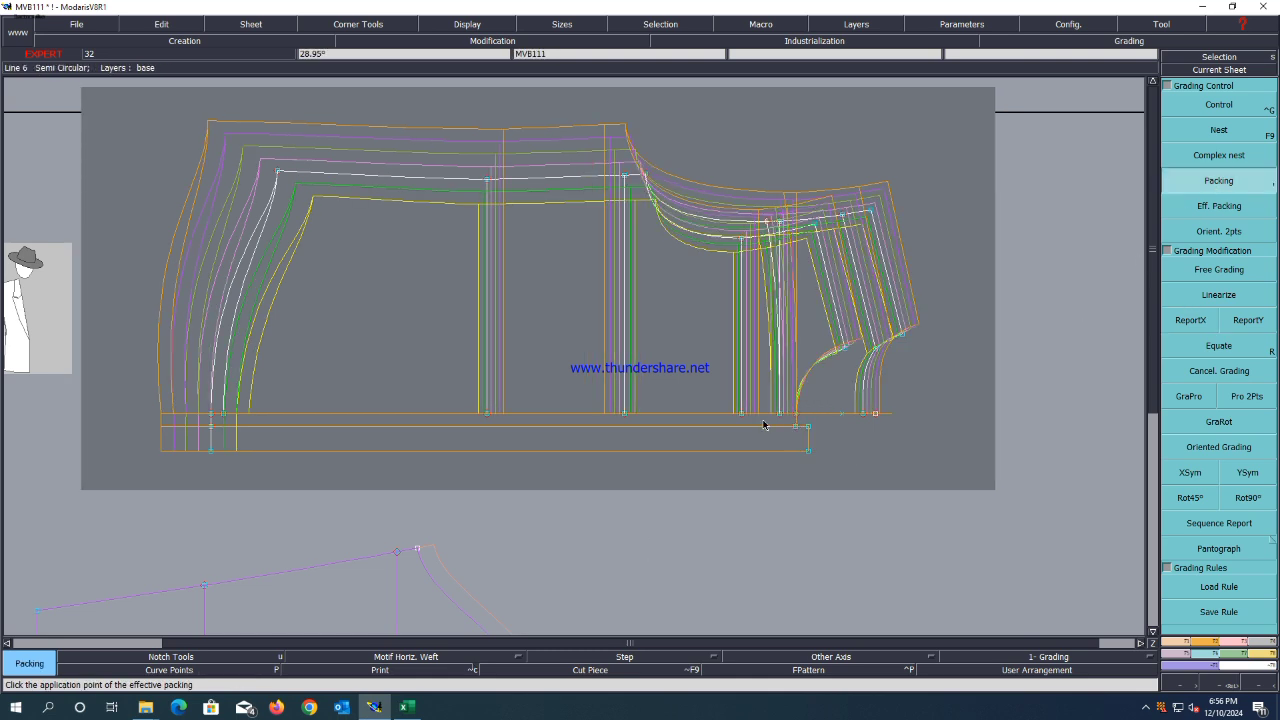
pyautogui.hotkey('ctrl', 's')
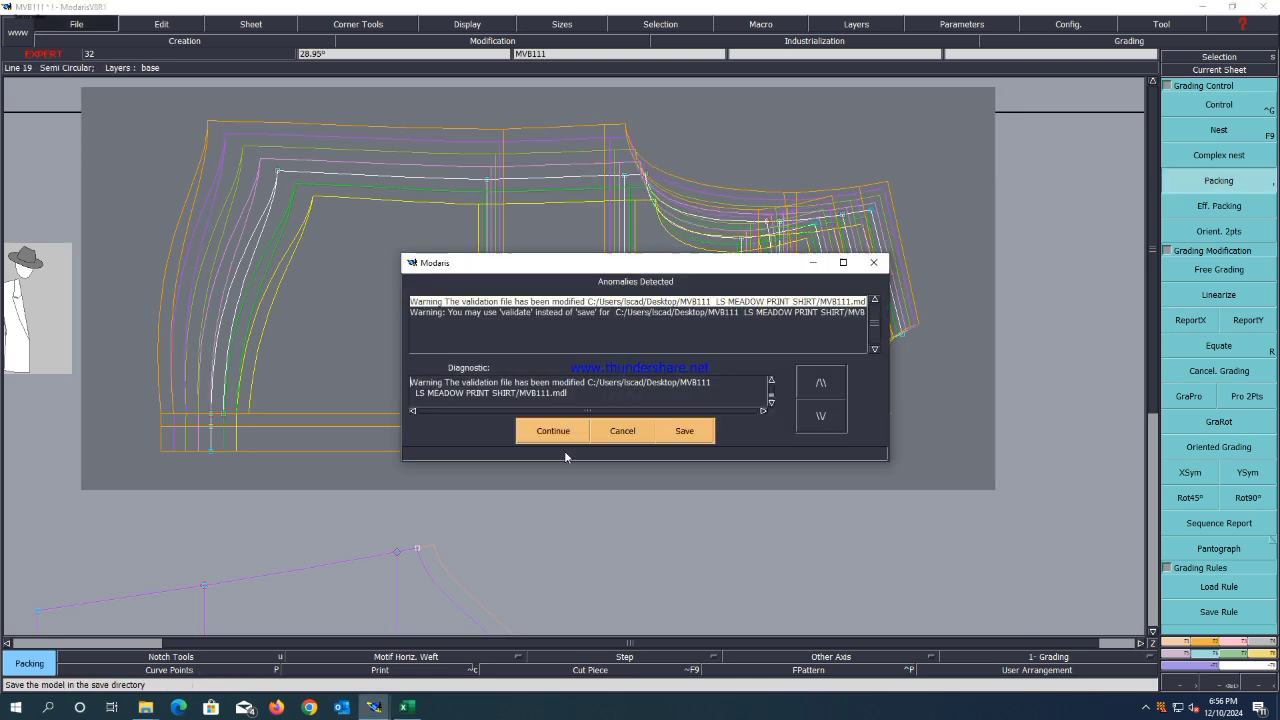
pyautogui.click(553, 431)
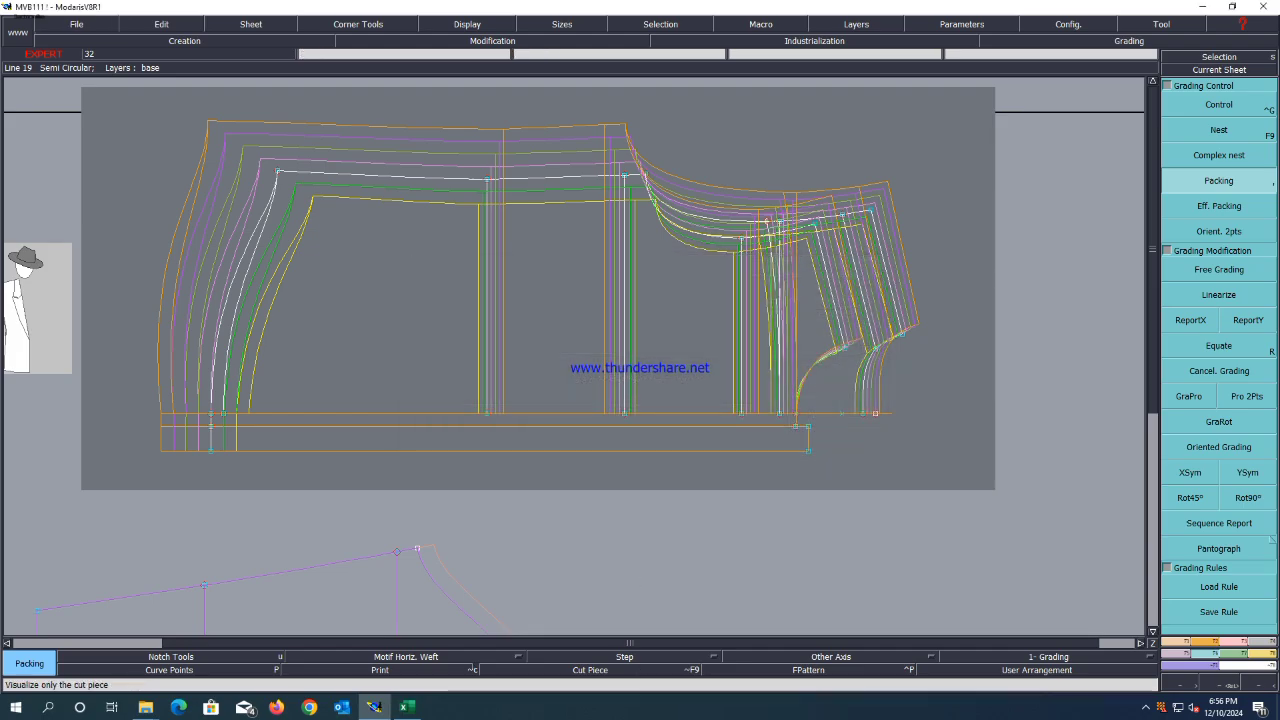
pyautogui.click(406, 707)
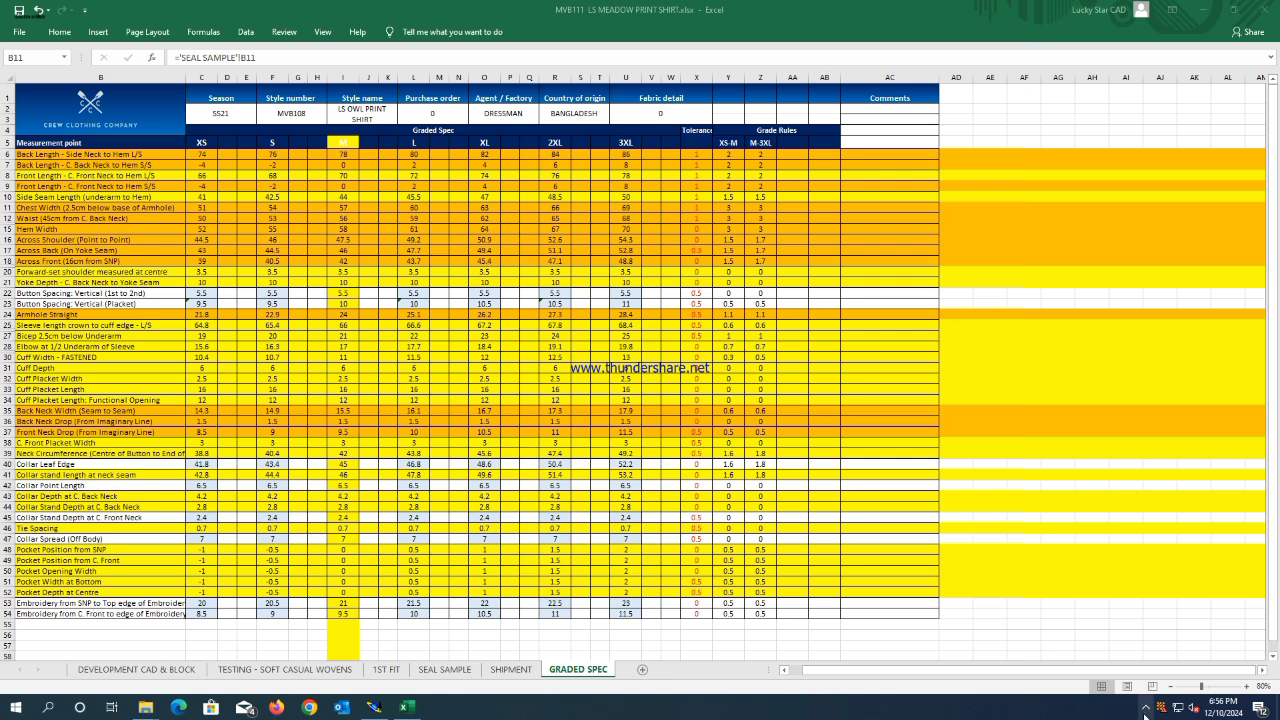
pyautogui.click(1145, 710)
pyautogui.click(1146, 681)
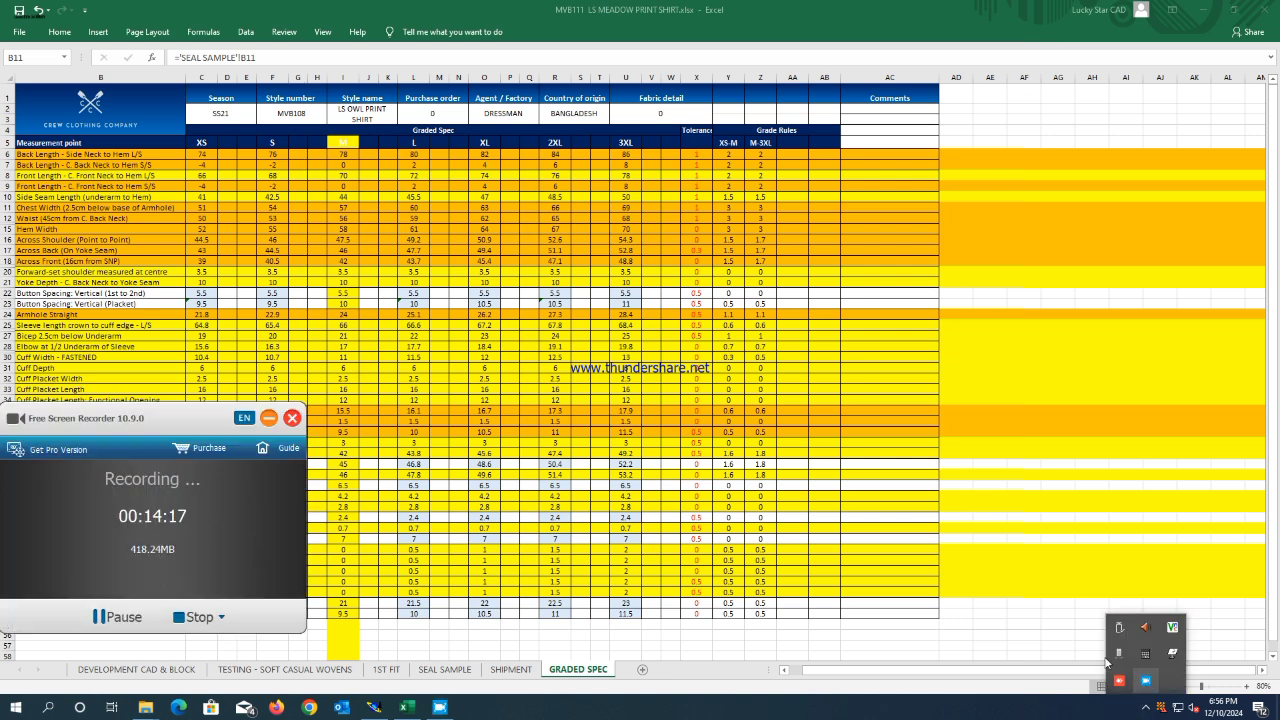
pyautogui.click(127, 618)
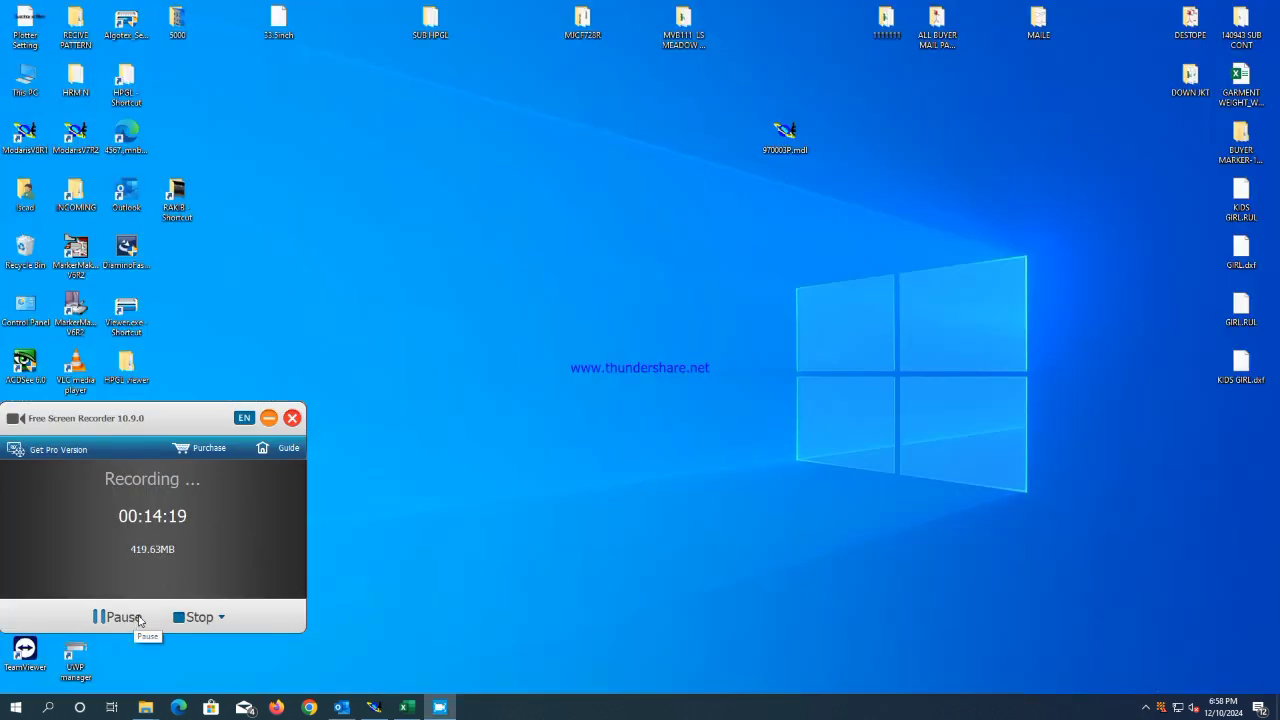
pyautogui.click(268, 418)
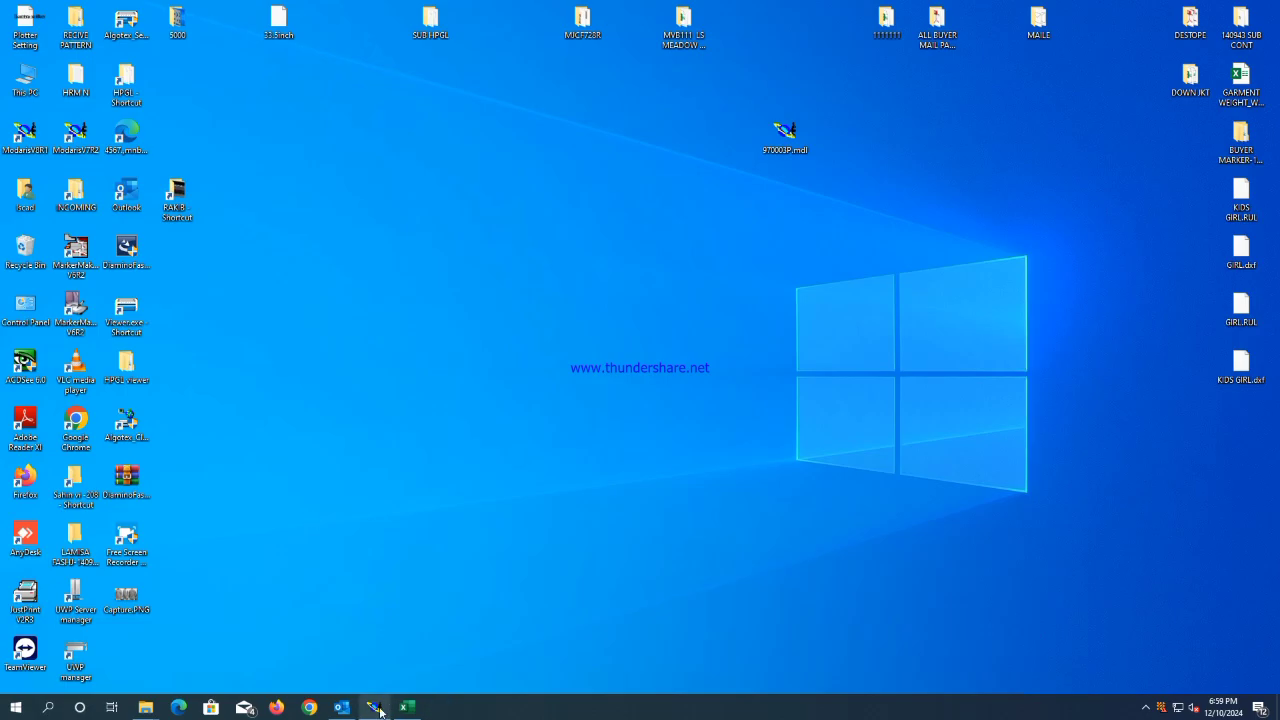
pyautogui.click(378, 709)
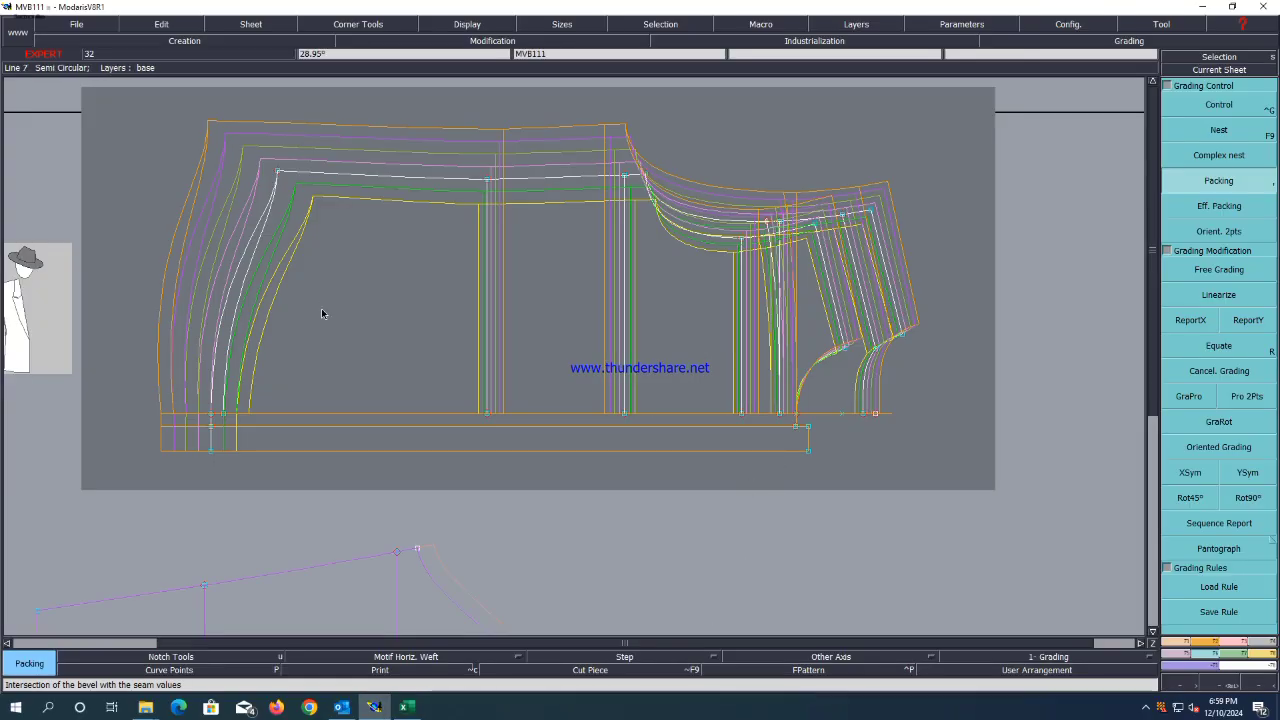
# Review the graded spec in Excel, then set ddx to -2 for all sizes at the placket's inner hem point in Modaris.
pyautogui.click(420, 709)
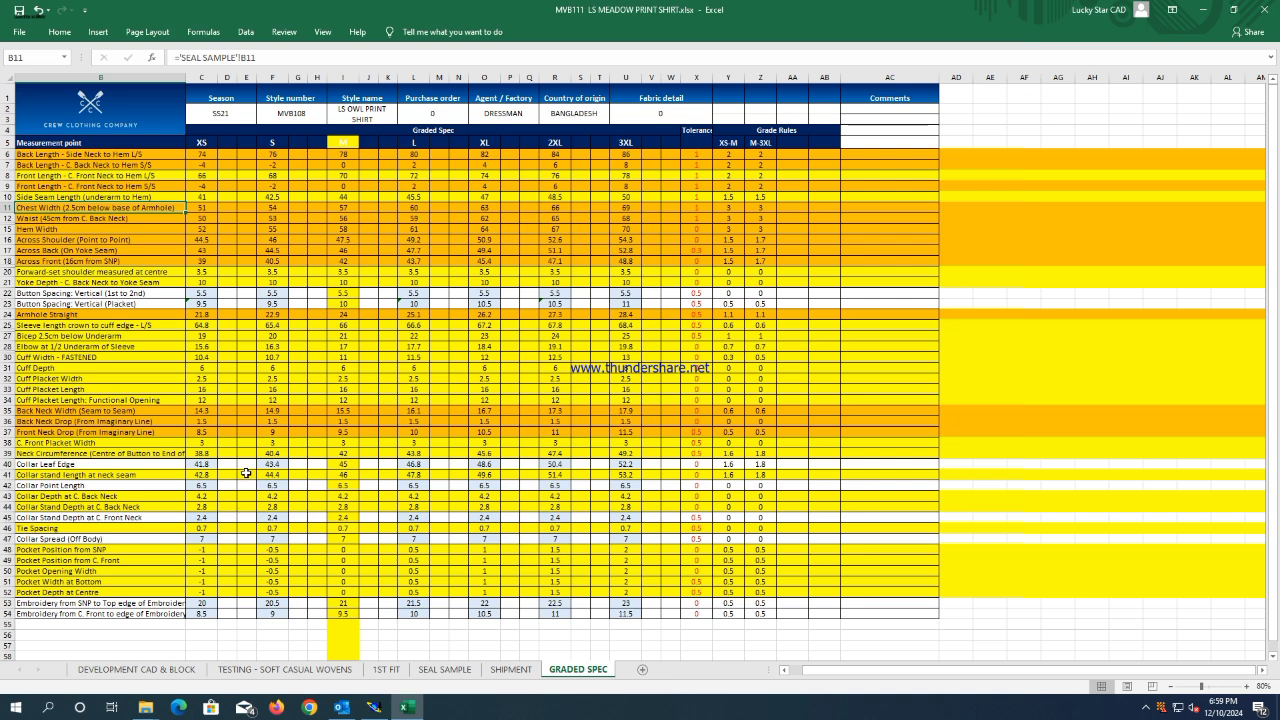
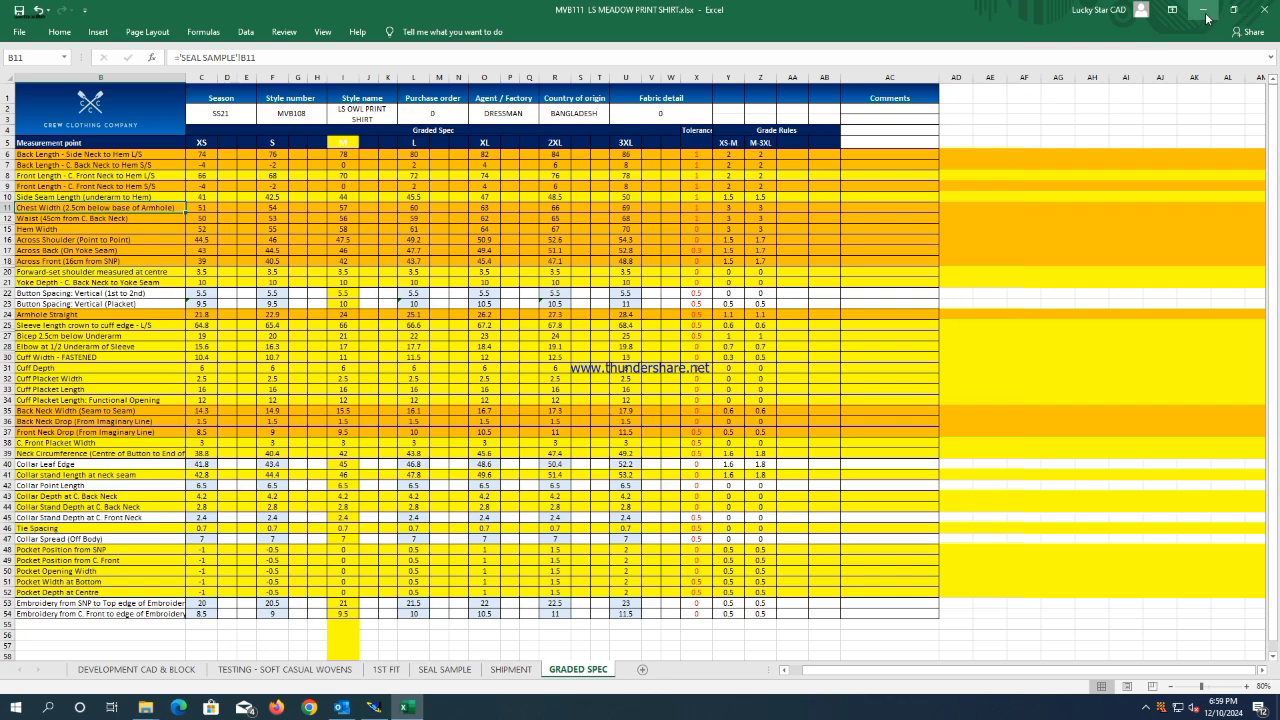
pyautogui.click(375, 710)
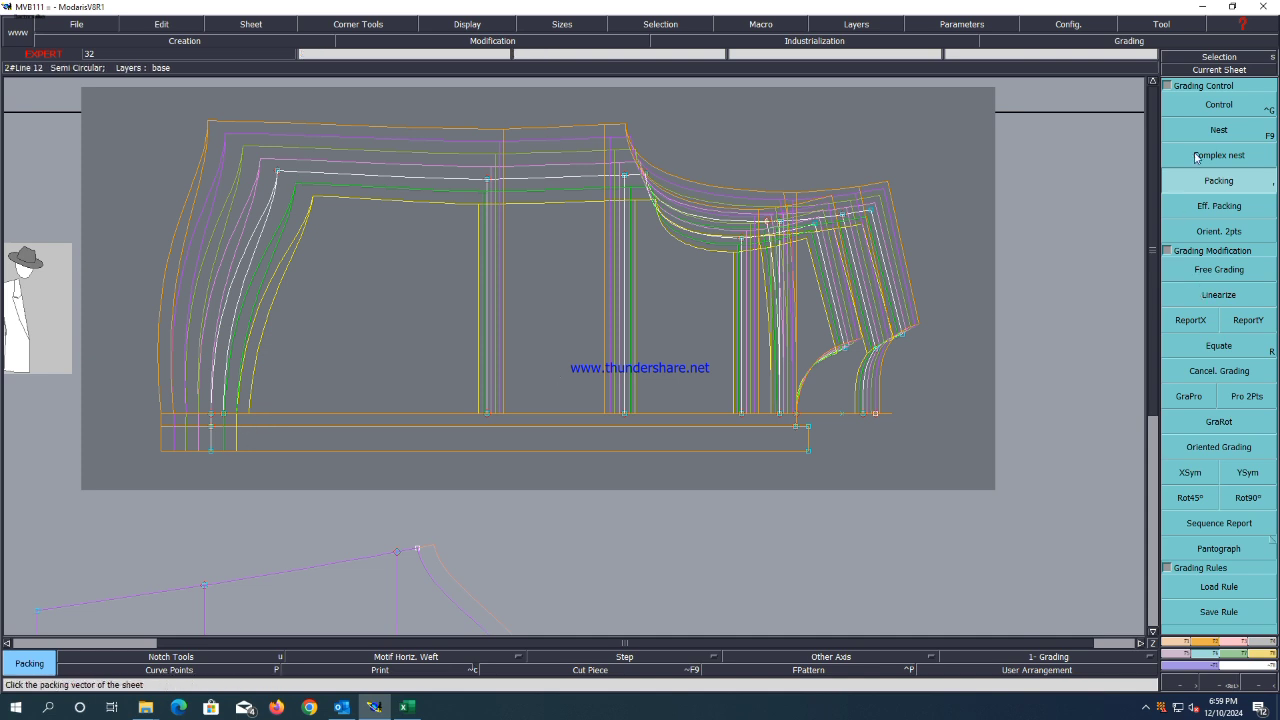
pyautogui.hotkey('ctrl', 'g')
pyautogui.click(210, 427)
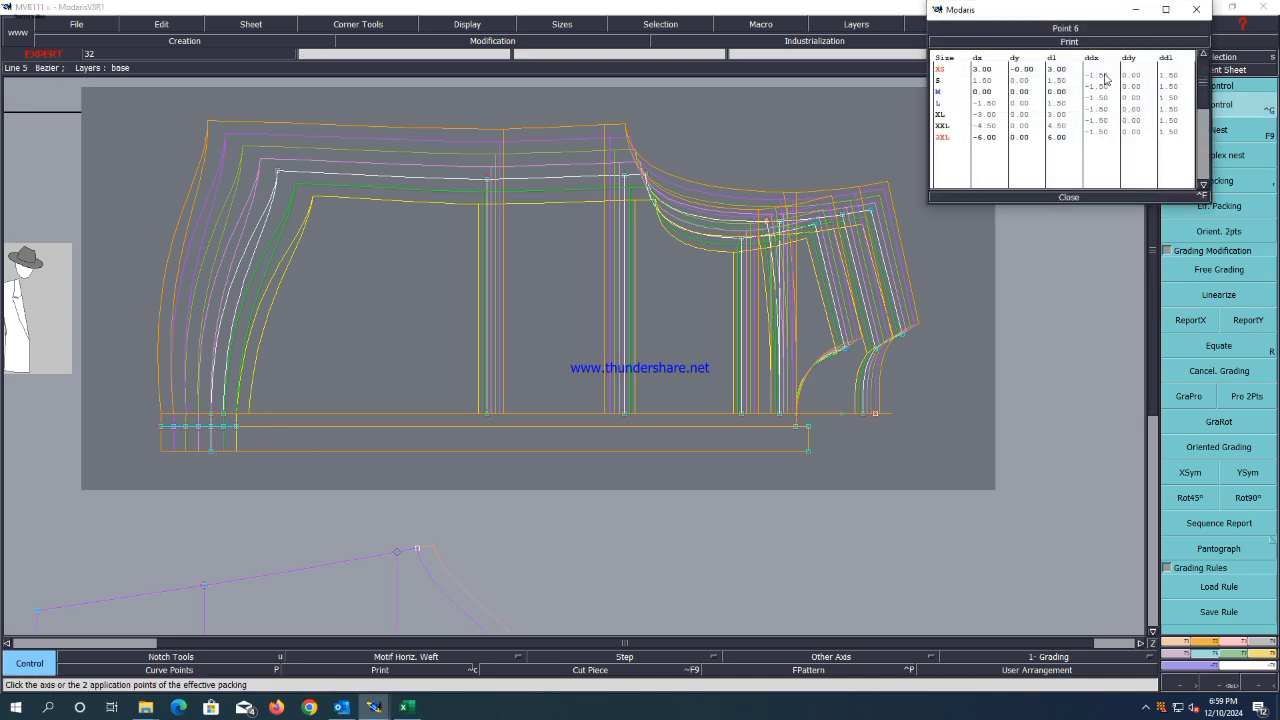
pyautogui.moveTo(1105, 78); pyautogui.dragTo(1107, 134)
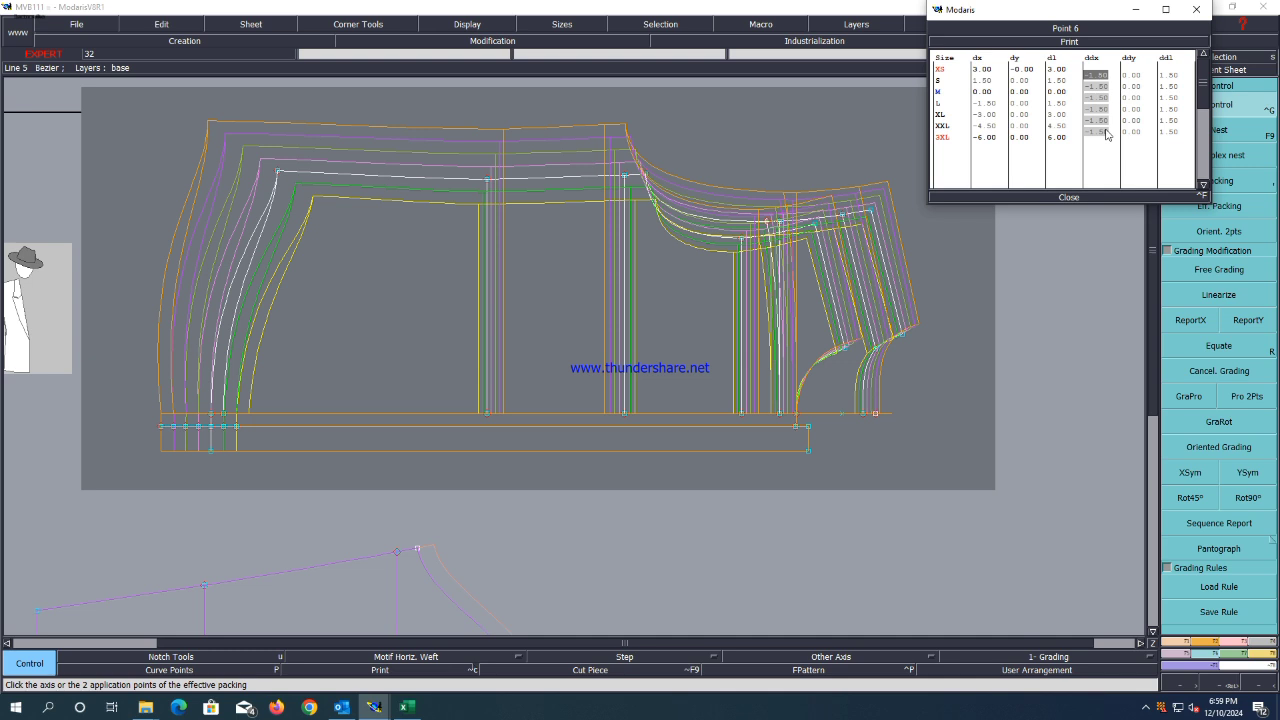
pyautogui.write('-2')
pyautogui.press('Return')
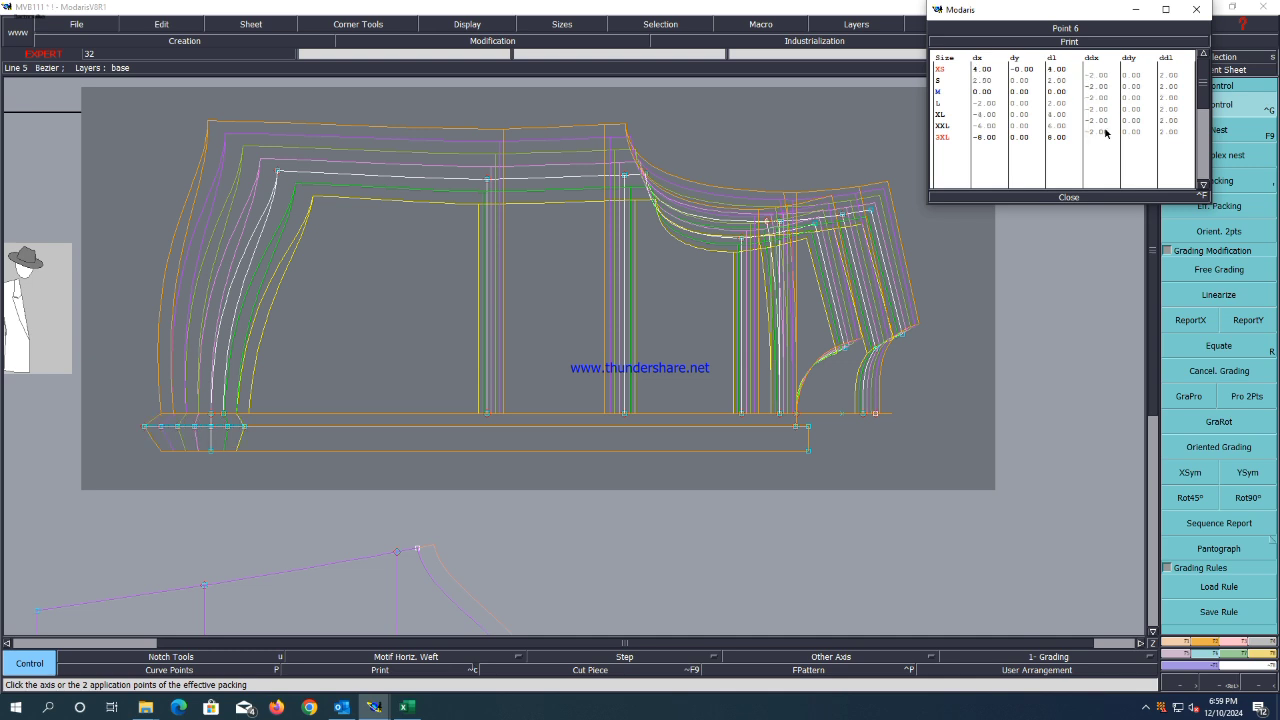
pyautogui.click(1069, 197)
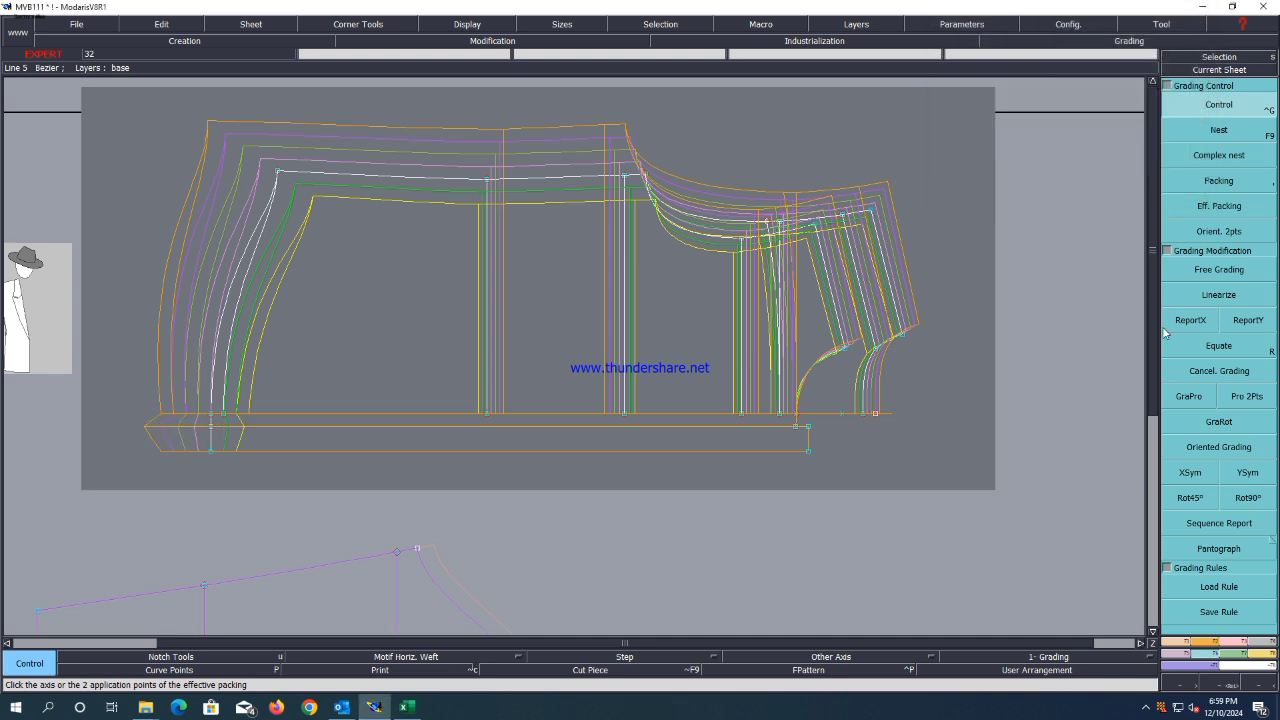
# Report the X grading of the placket's inner hem point to the adjacent front hem points, and save the model.
pyautogui.click(1190, 320)
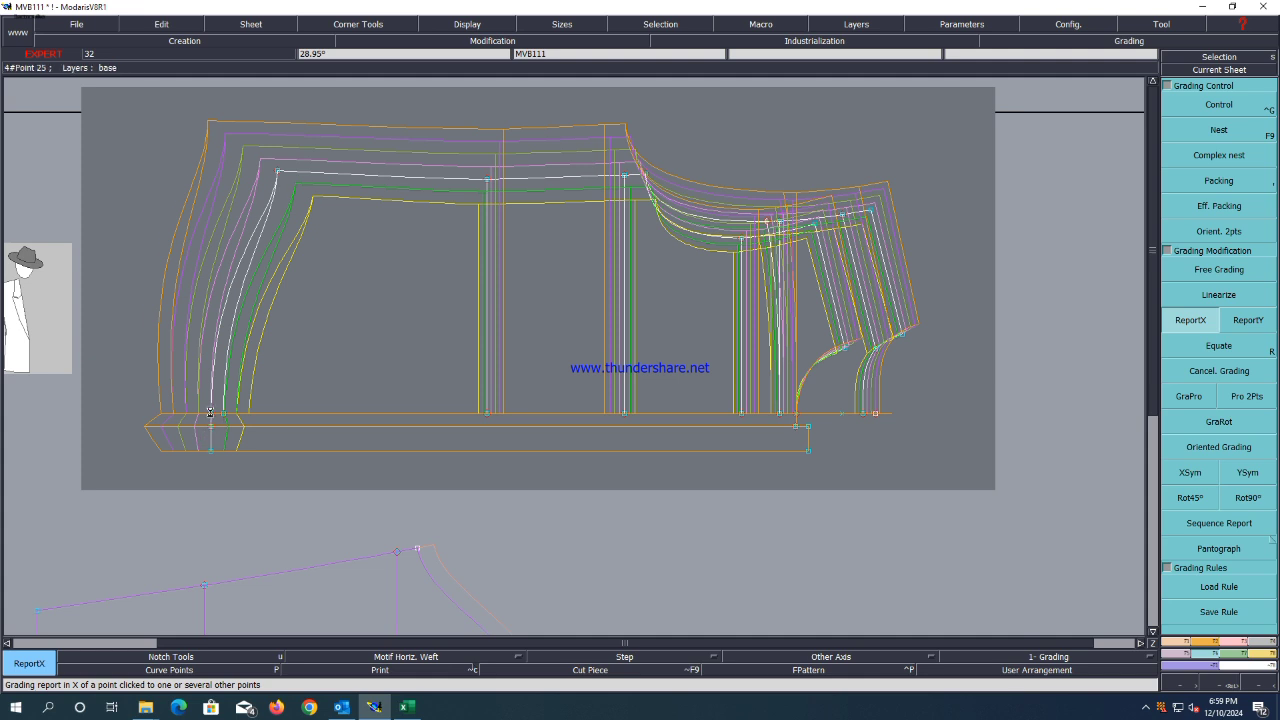
pyautogui.click(210, 430)
pyautogui.click(211, 454)
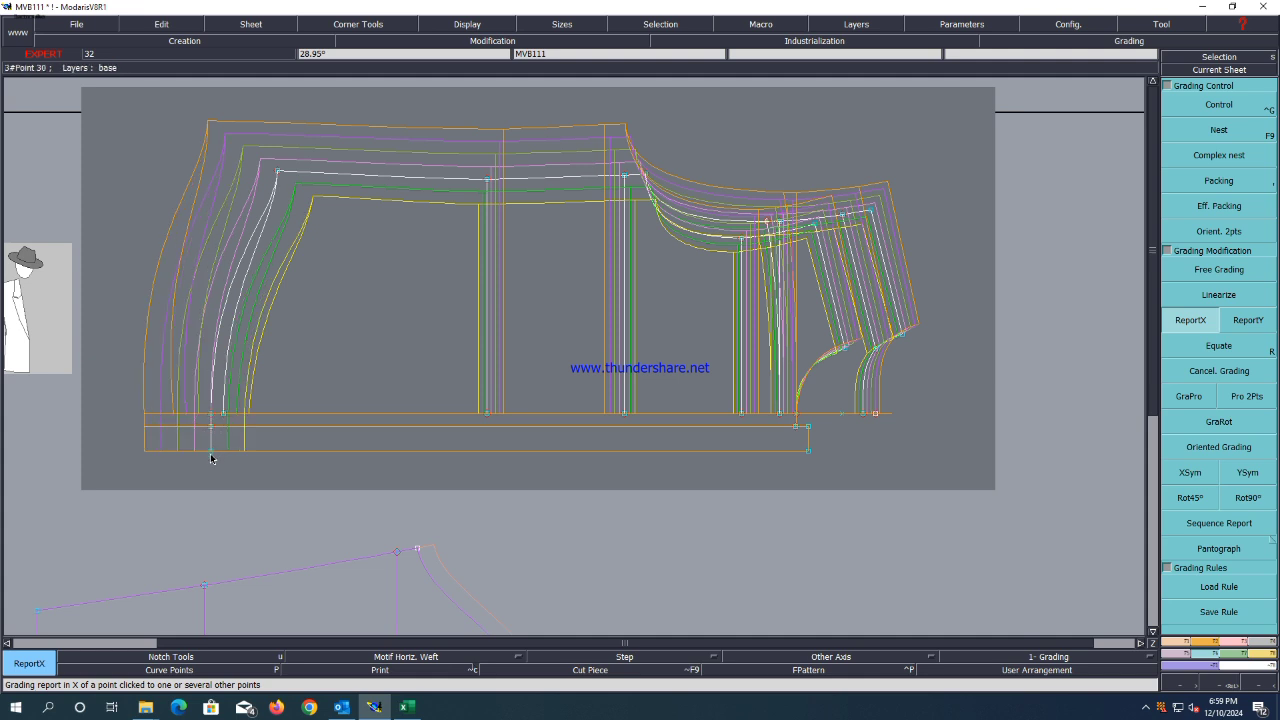
pyautogui.scroll(2, 138, 310)
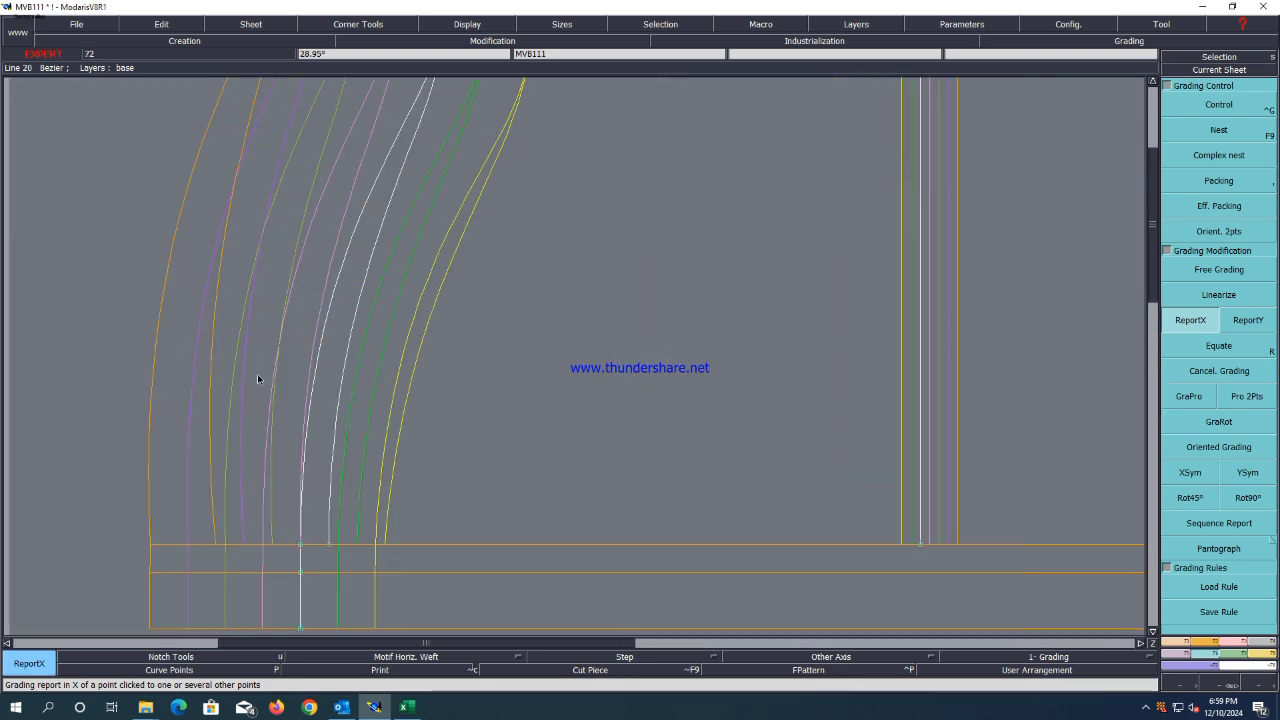
pyautogui.scroll(-1, 318, 395)
pyautogui.hotkey('ctrl', 's')
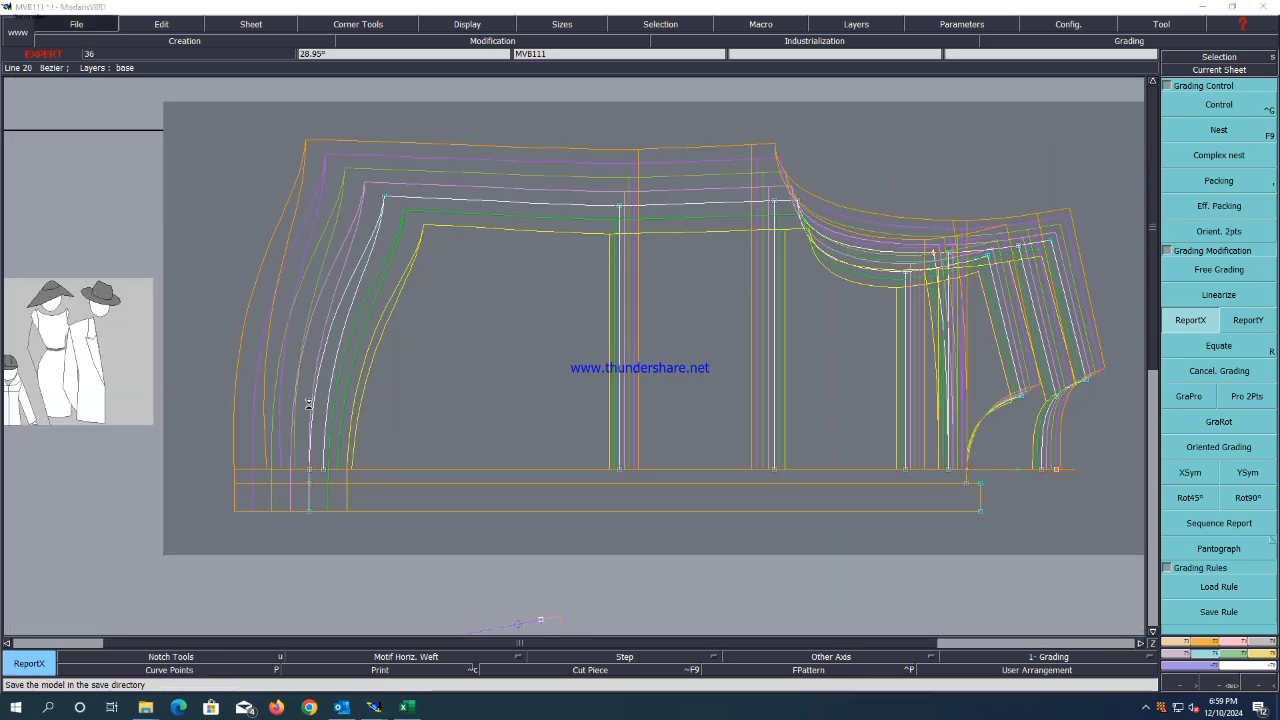
pyautogui.press('Return')
pyautogui.scroll(-2, 385, 245)
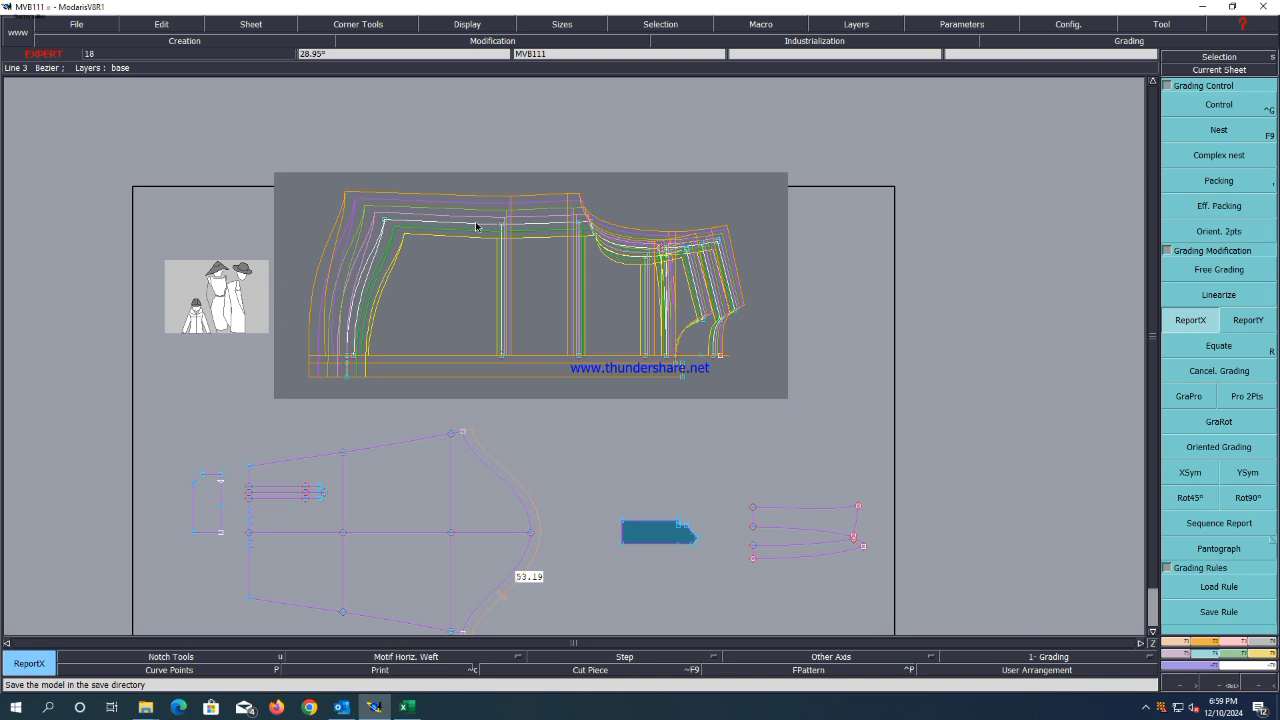
# Display only the base size of the front piece, copy its sheet and arrange all sheets on the desk.
pyautogui.press('F9')
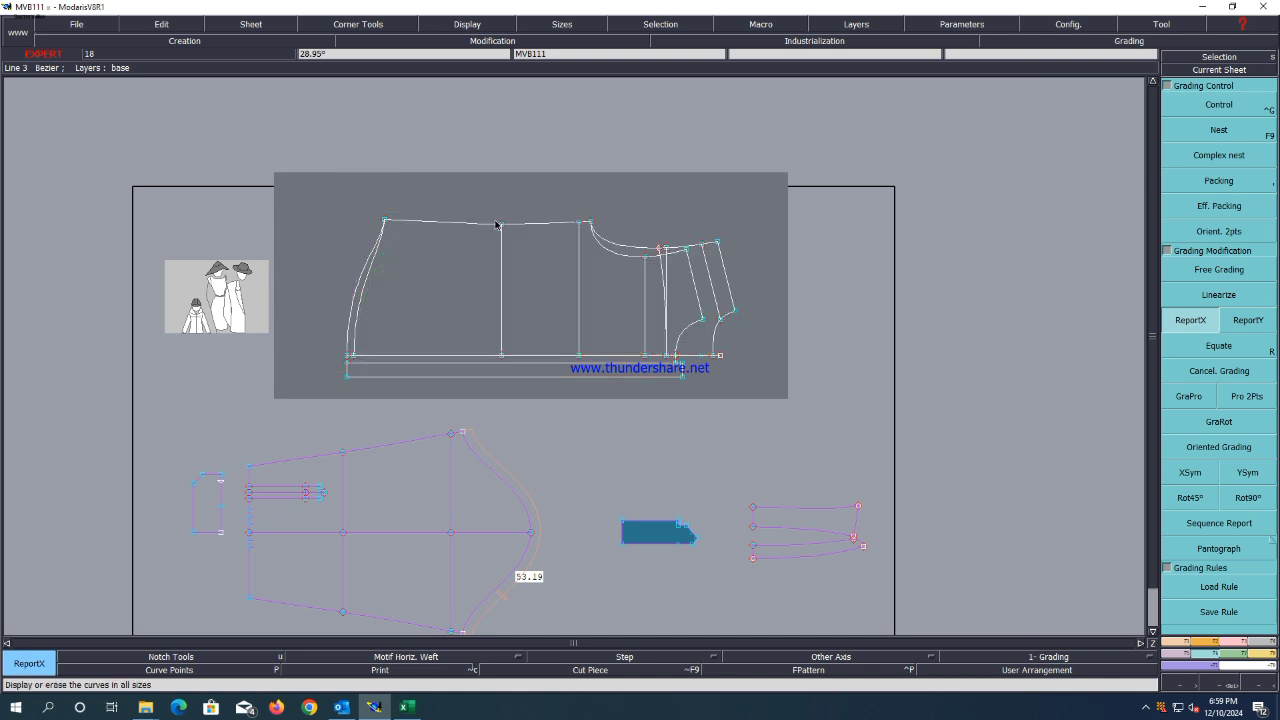
pyautogui.press('c')
pyautogui.click(446, 287)
pyautogui.click(760, 349)
pyautogui.press('j')
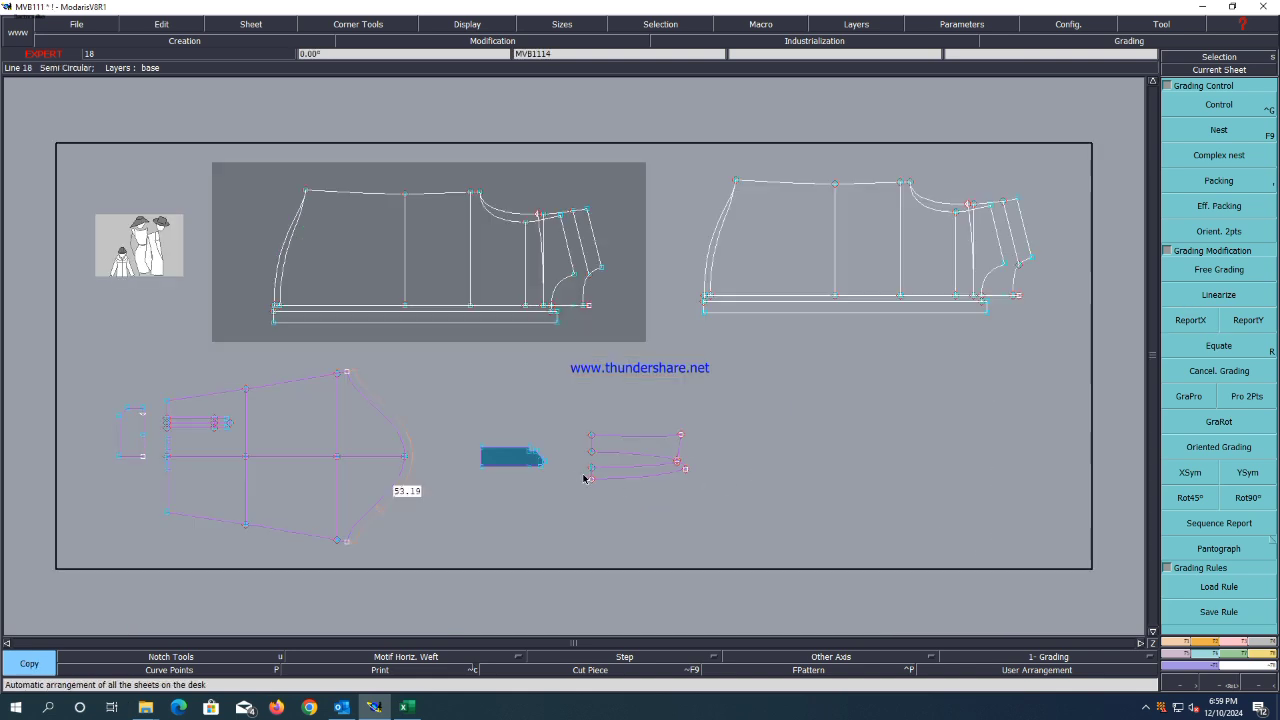
# Select the front piece's sheet and its copy, and display only these two sheets.
pyautogui.press('z')
pyautogui.click(567, 275)
pyautogui.click(815, 272)
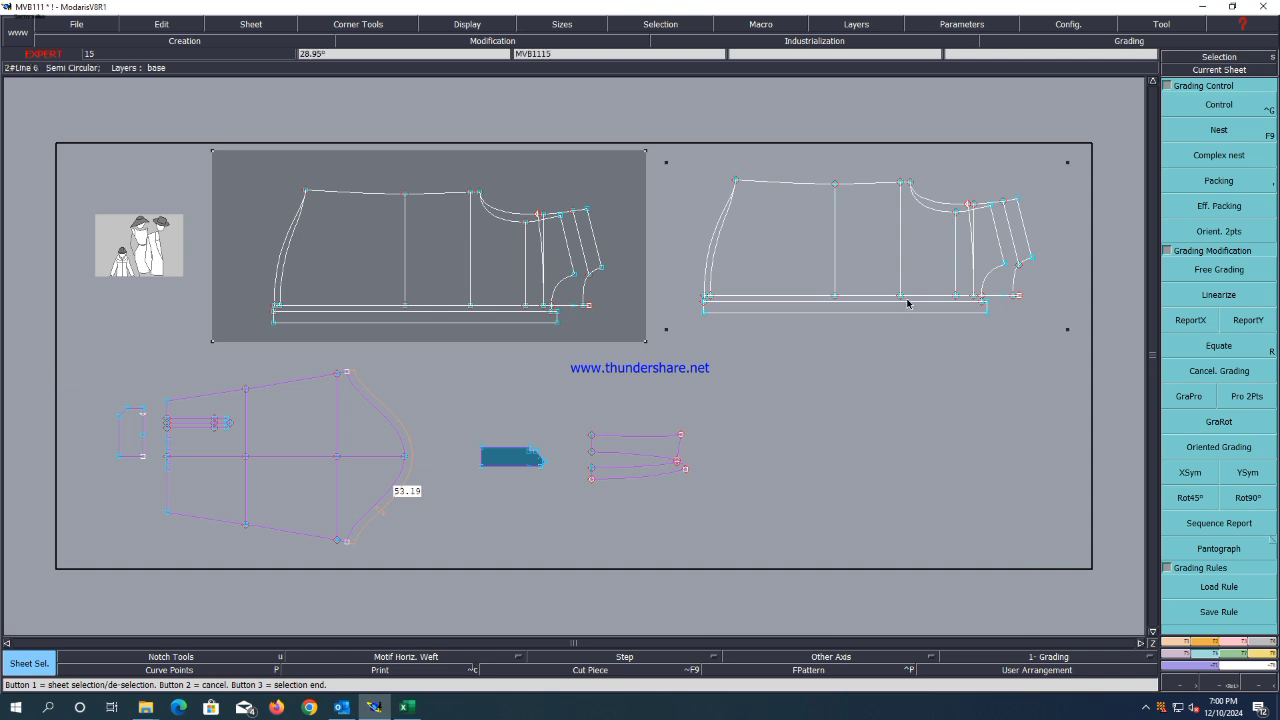
pyautogui.press('s')
pyautogui.press('s')
pyautogui.click(882, 411)
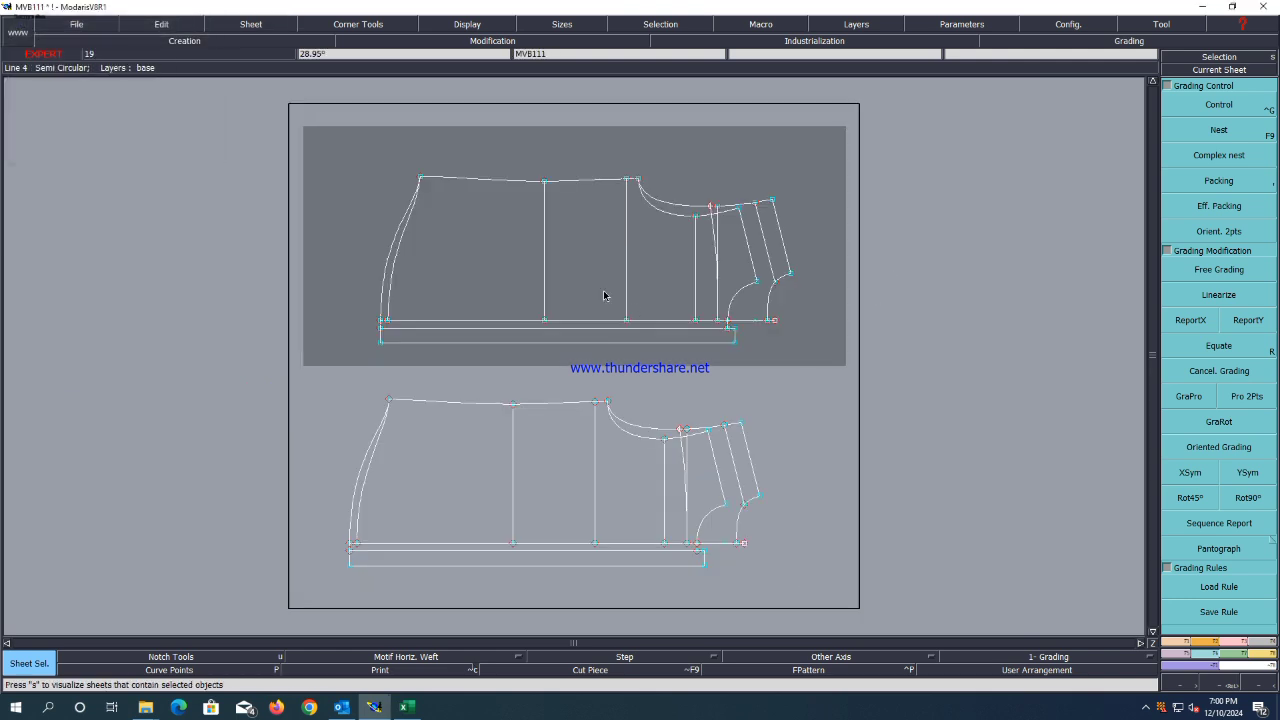
# Make another copy of the upper front piece's sheet.
pyautogui.hotkey('ctrl', 'c')
pyautogui.click(565, 283)
pyautogui.click(849, 549)
# Delete the upper source sheet, rearrange the remaining sheets and save the model.
pyautogui.press('Delete')
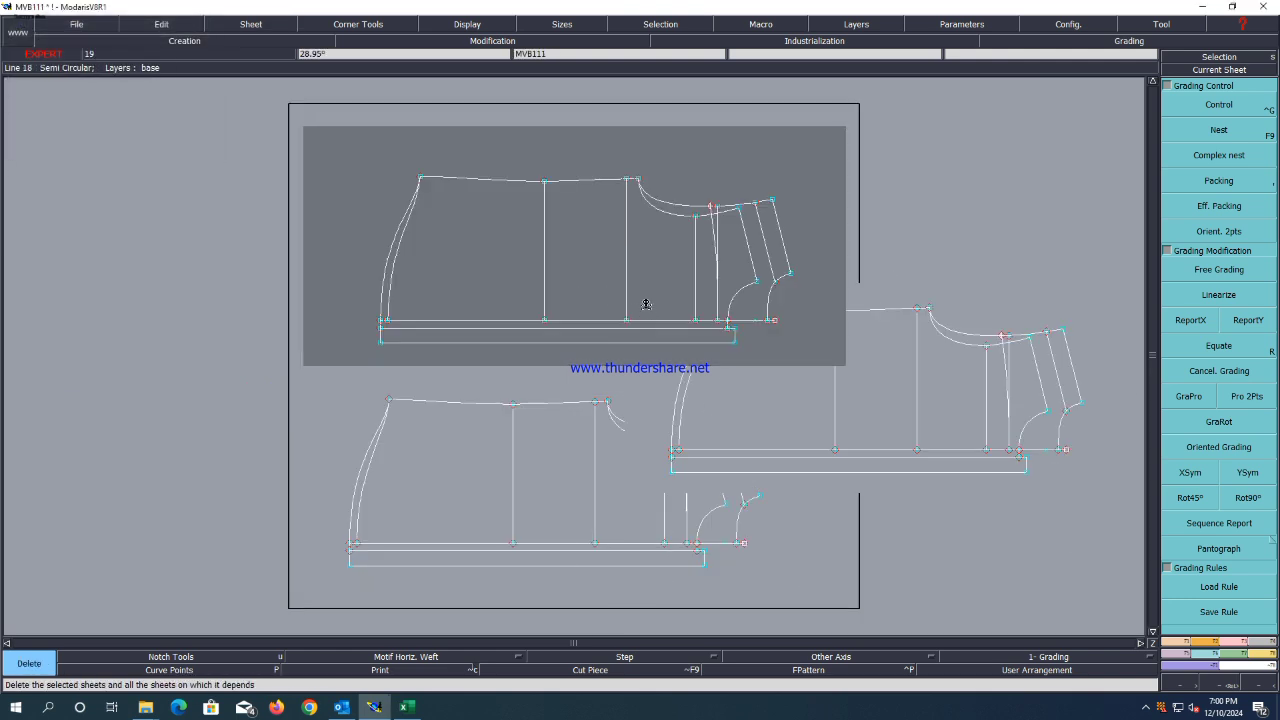
pyautogui.click(594, 282)
pyautogui.press('j')
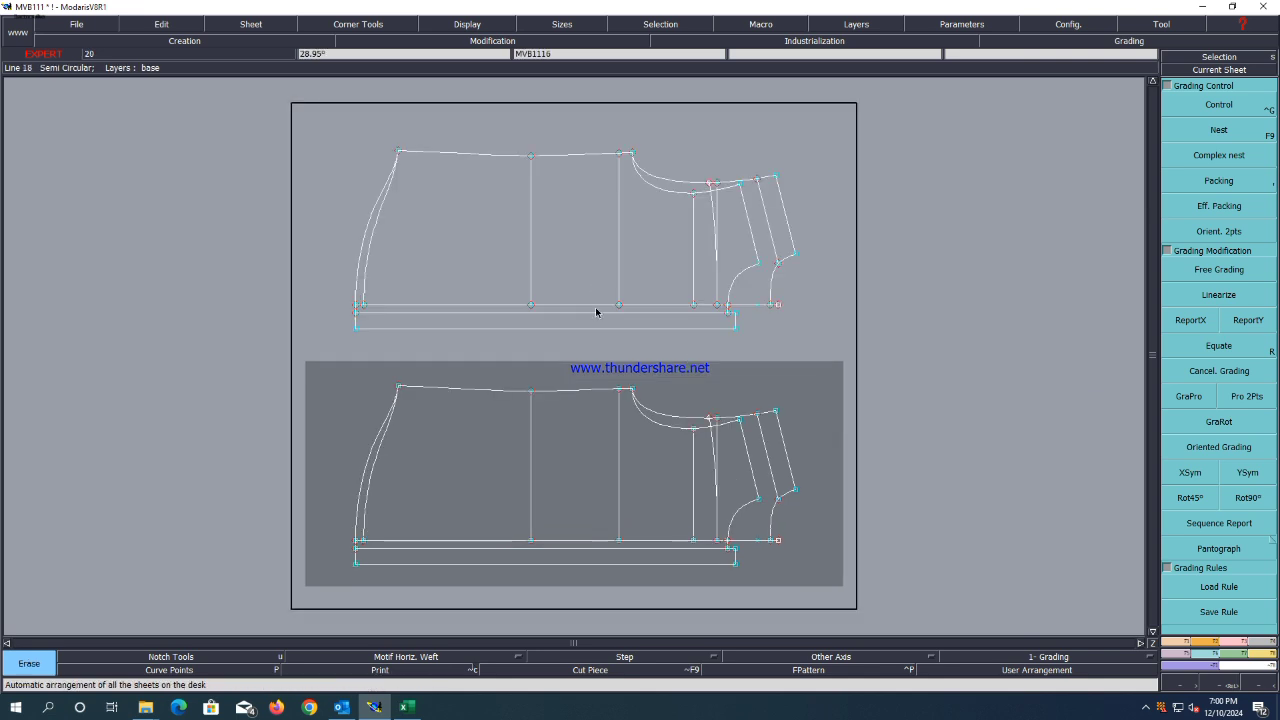
pyautogui.hotkey('ctrl', 's')
pyautogui.click(565, 431)
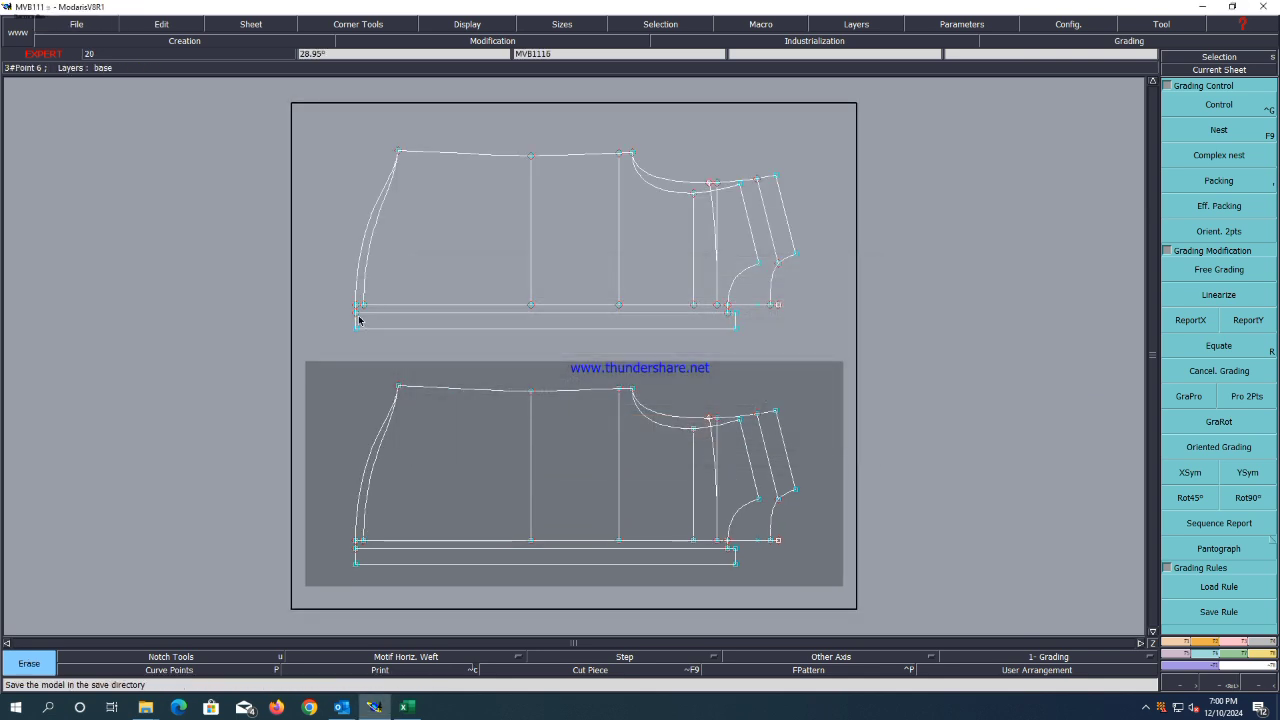
# Delete the outer hem curve and the front placket strip's lines from sheet MVB1116.
pyautogui.press('Delete')
pyautogui.click(355, 290)
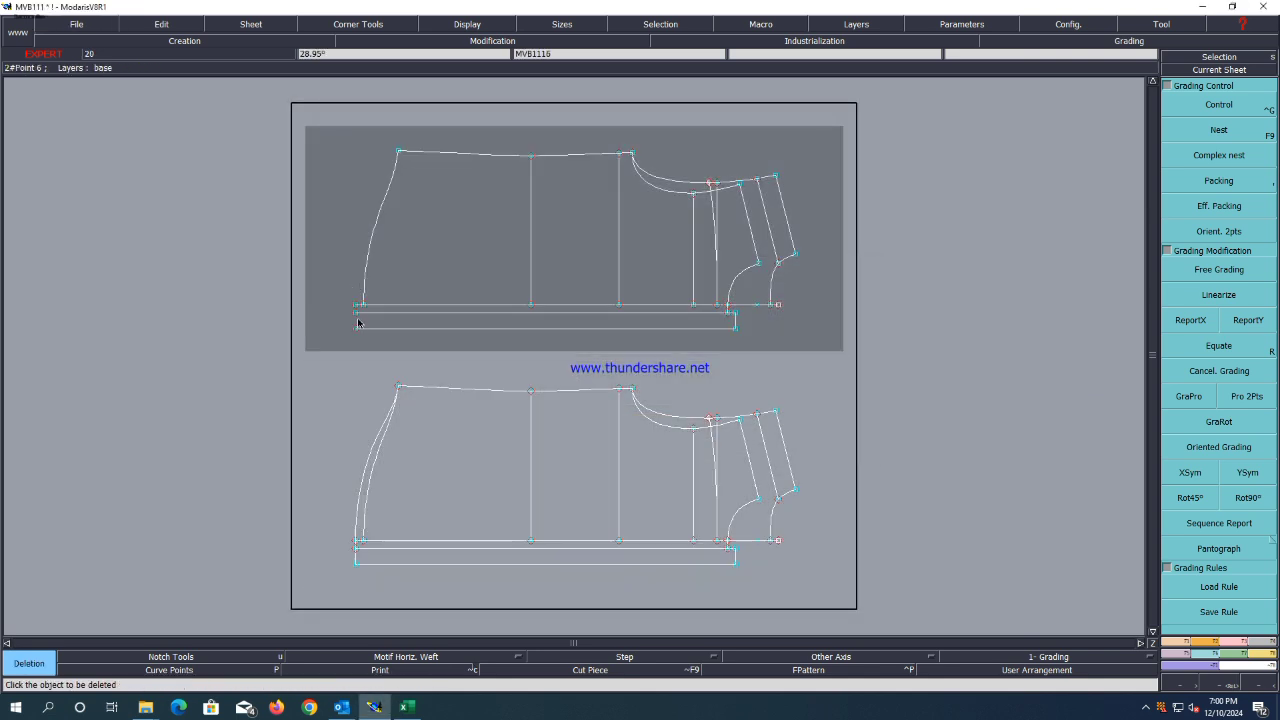
pyautogui.click(369, 328)
pyautogui.click(388, 317)
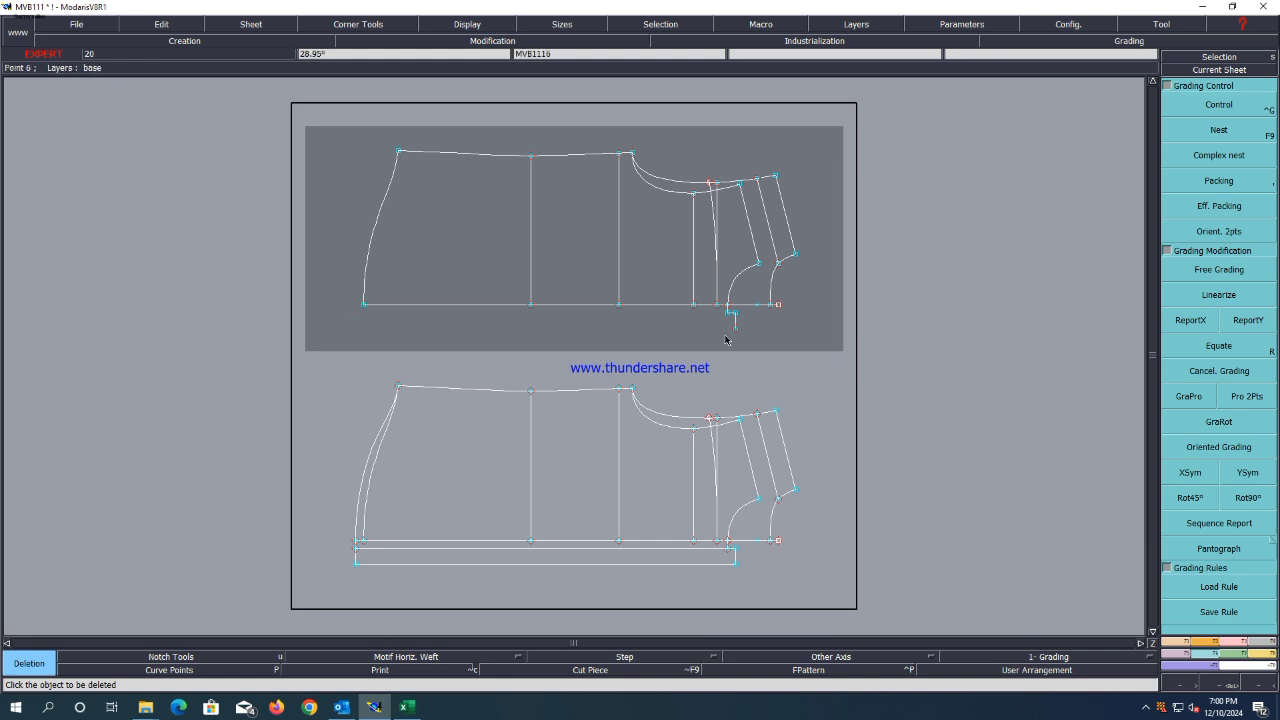
pyautogui.scroll(1, 733, 304)
pyautogui.scroll(2, 731, 302)
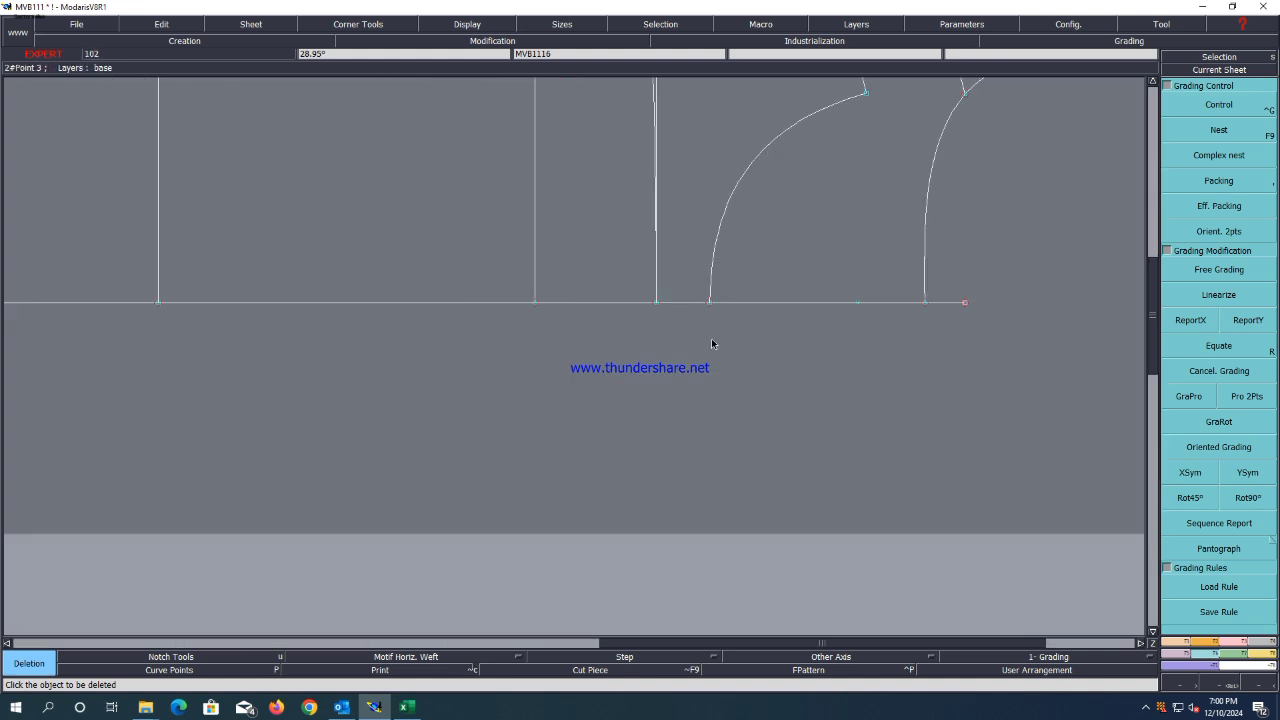
pyautogui.scroll(-4, 725, 295)
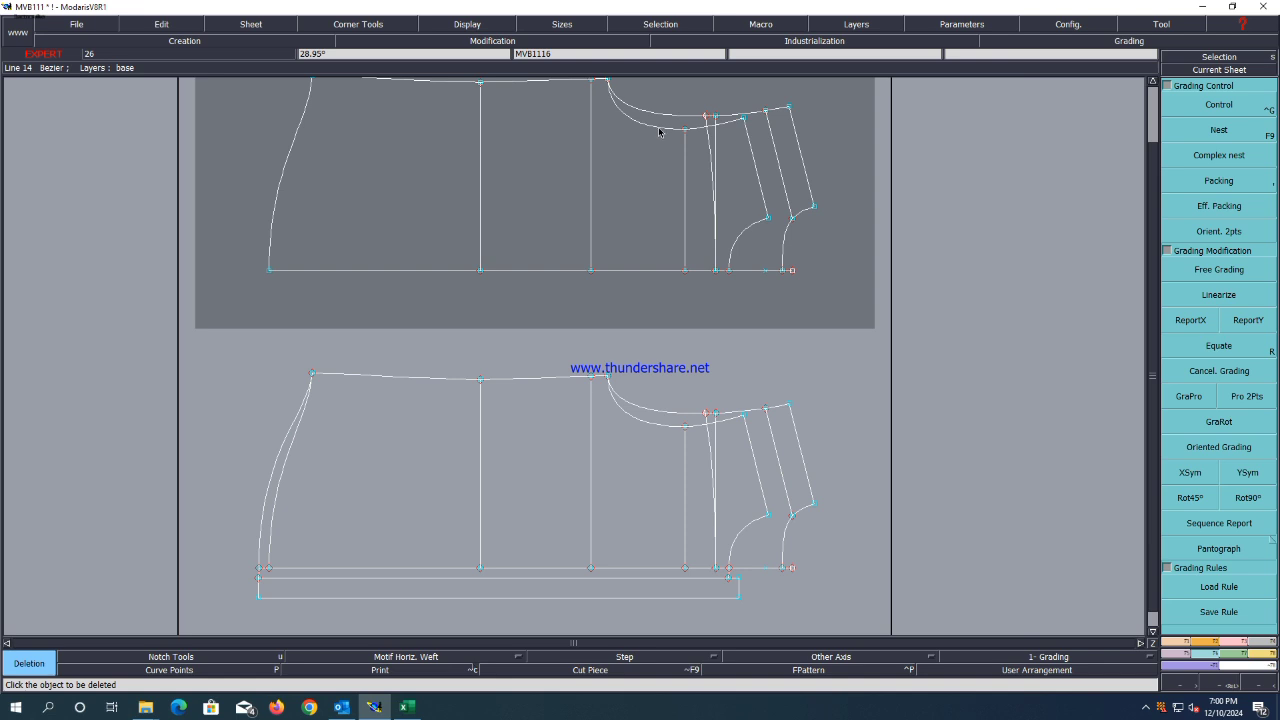
# Delete the front armhole curve, its vertical construction line, the front neck curve and the front shoulder line from sheet MVB1116.
pyautogui.click(659, 131)
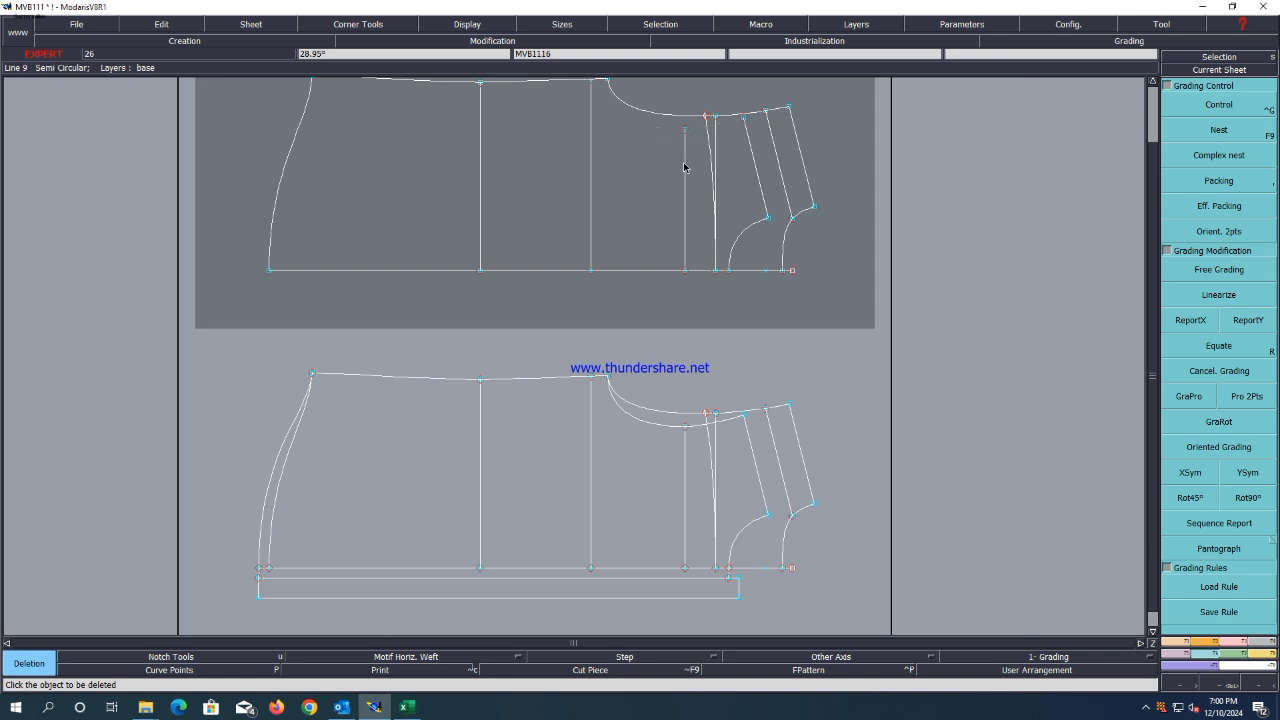
pyautogui.click(684, 167)
pyautogui.click(750, 228)
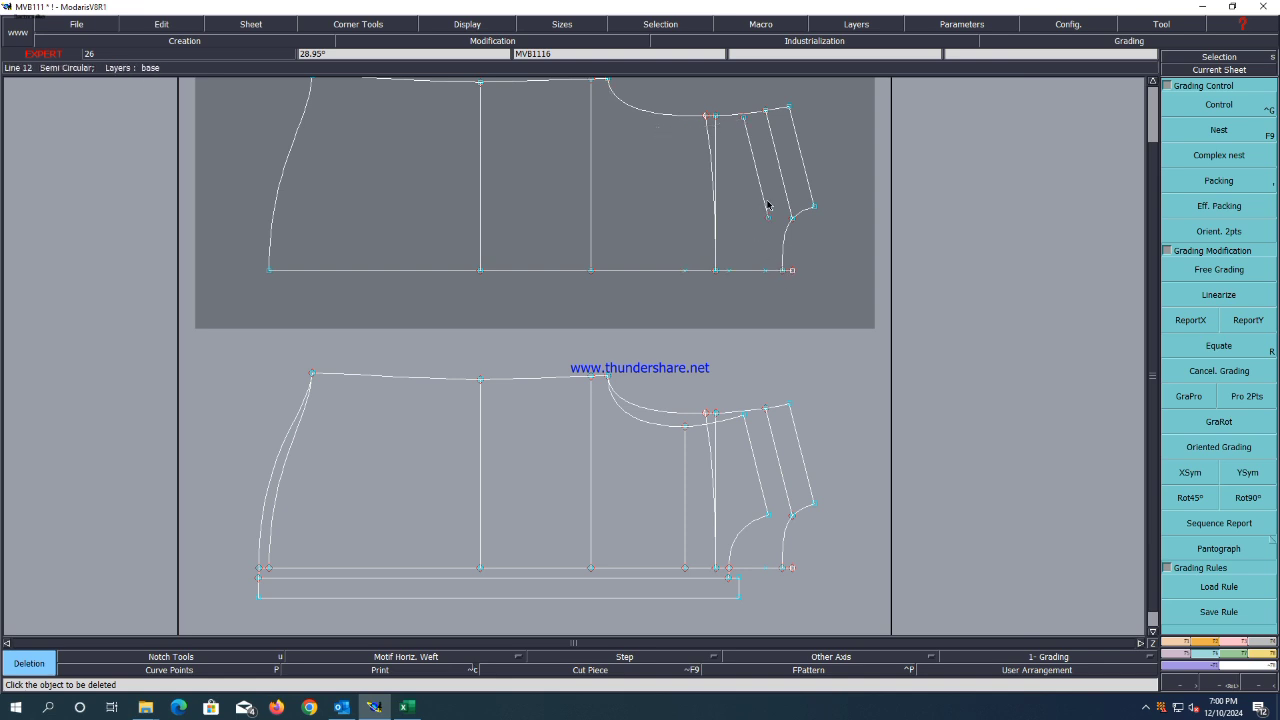
pyautogui.click(767, 206)
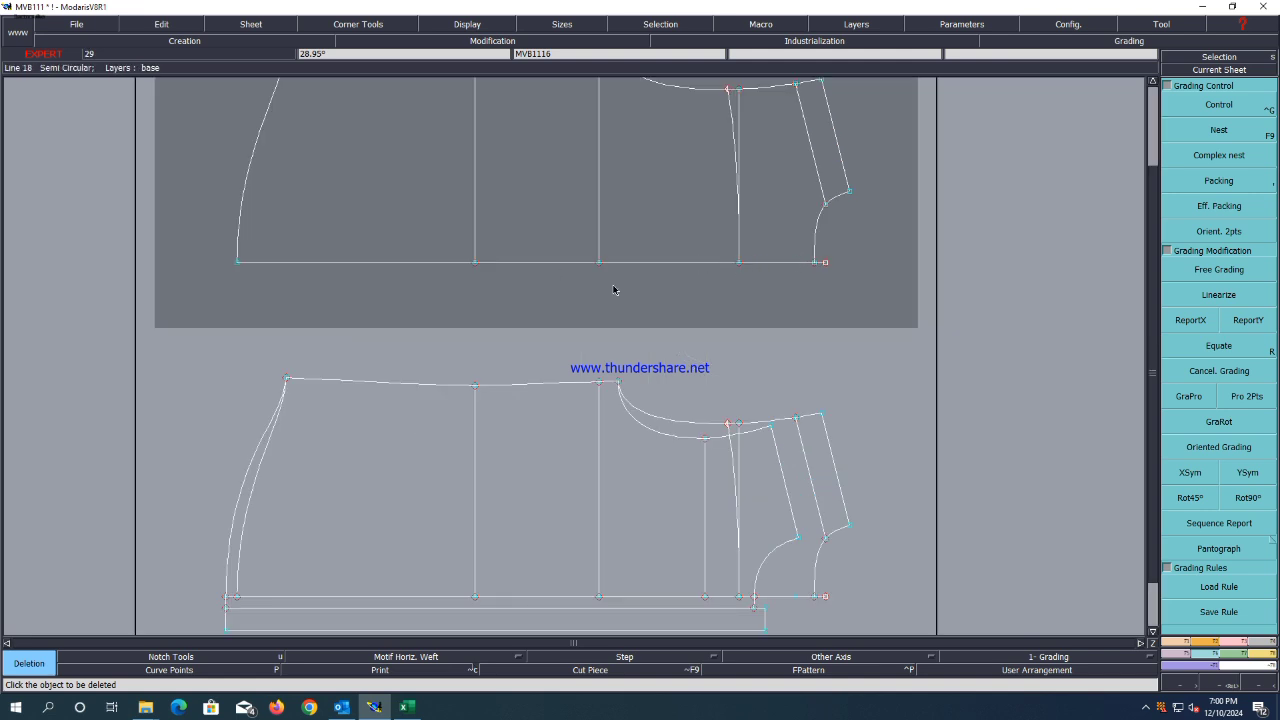
# Delete the back armhole curve, the slanted yoke line and the inner hem curve from sheet MVB1115.
pyautogui.scroll(-1, 550, 265)
pyautogui.scroll(1, 618, 350)
pyautogui.scroll(1, 629, 344)
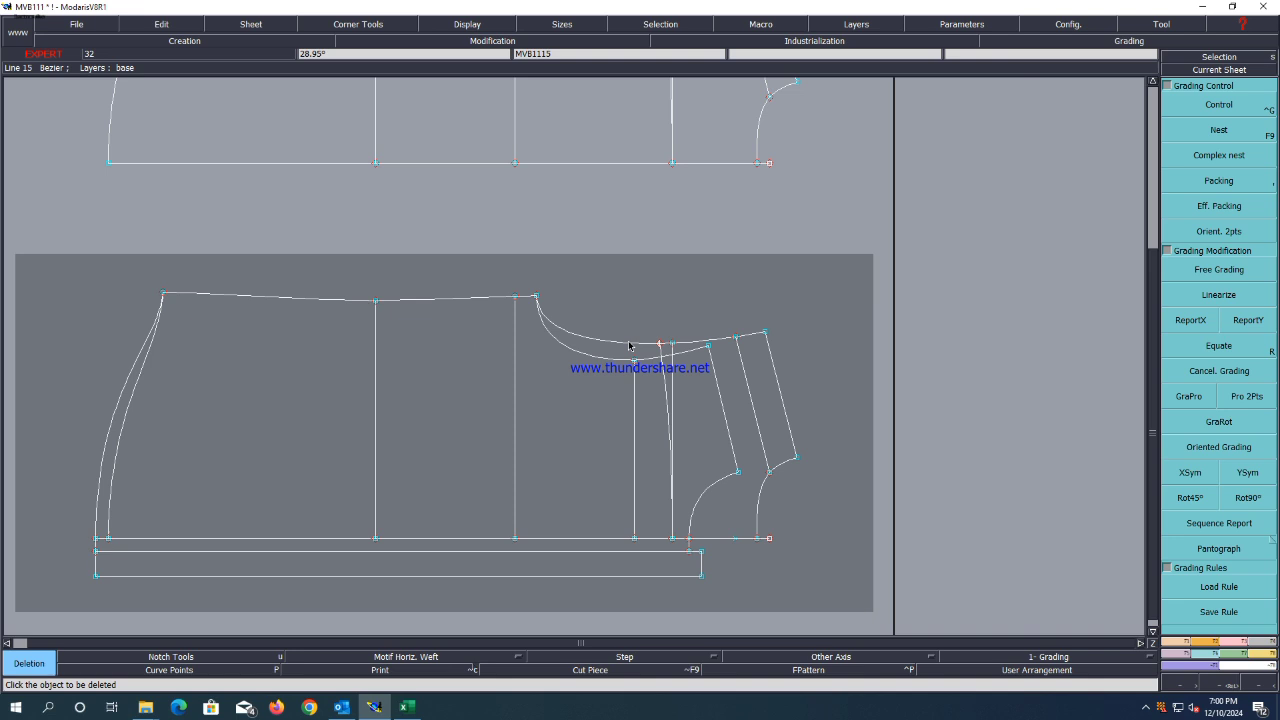
pyautogui.click(629, 344)
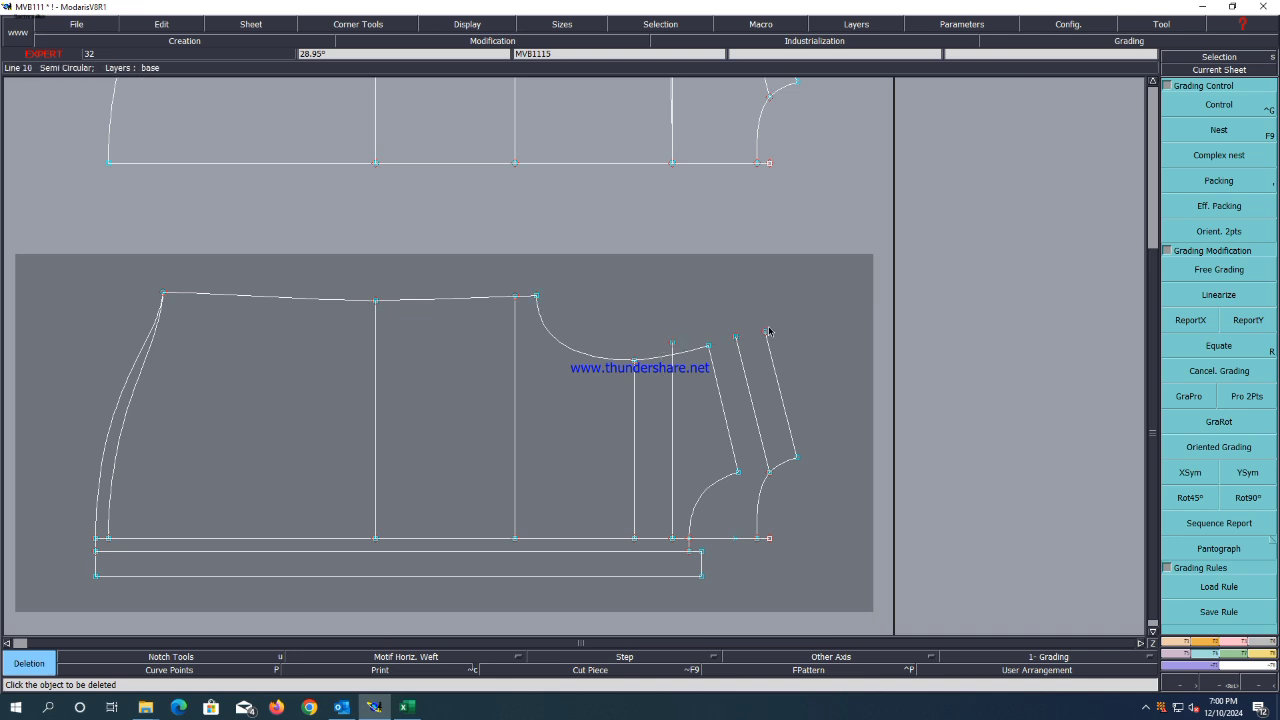
pyautogui.click(117, 450)
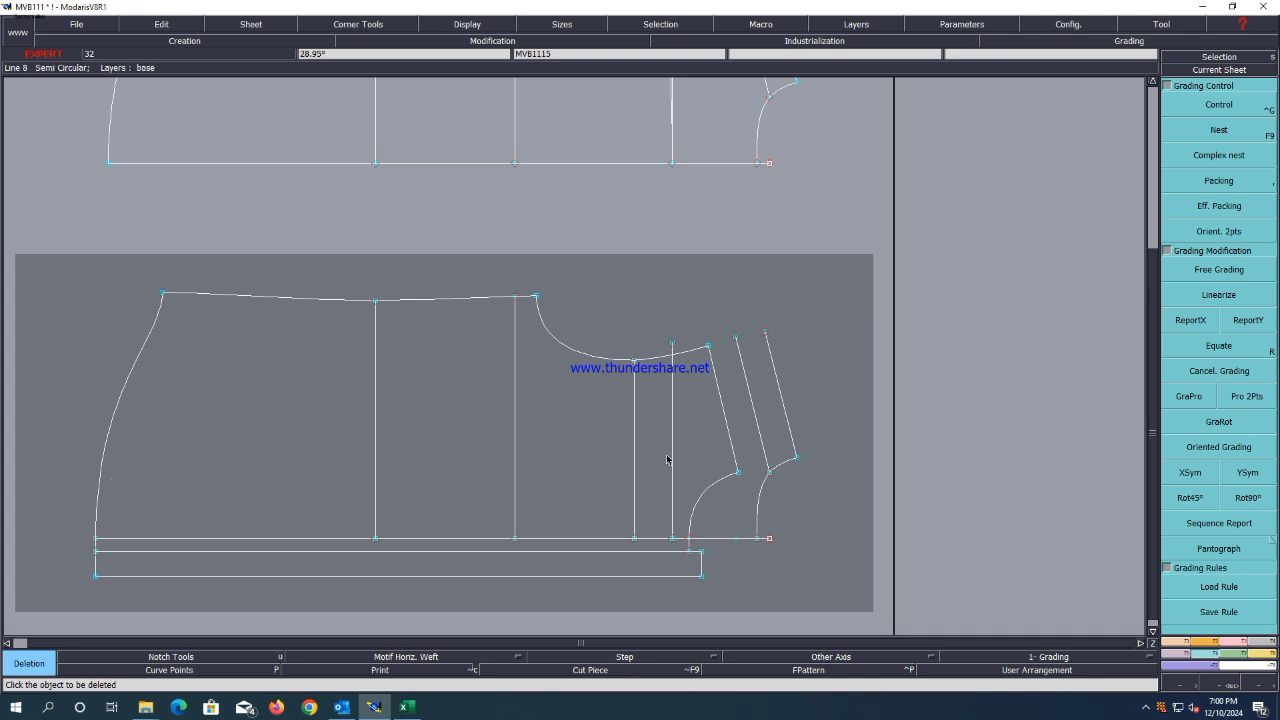
pyautogui.scroll(-1, 735, 464)
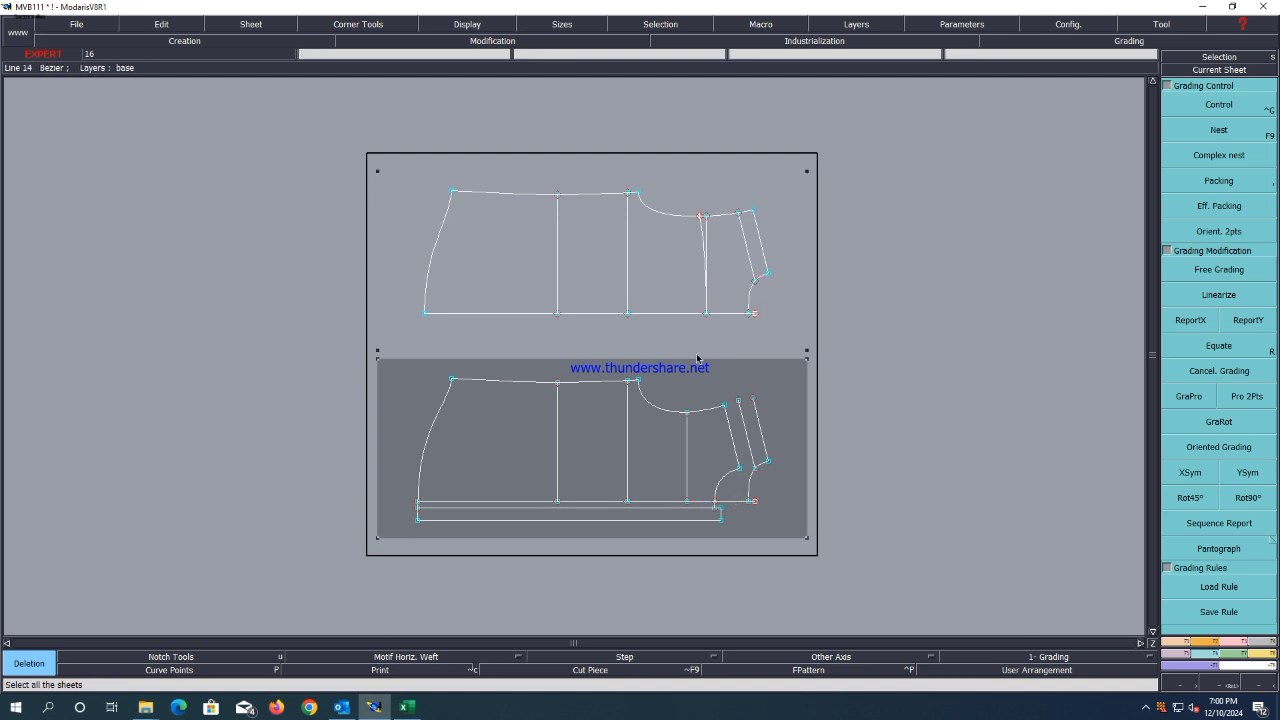
# Select both sheets and display the nest of all sizes for them.
pyautogui.press('F9')
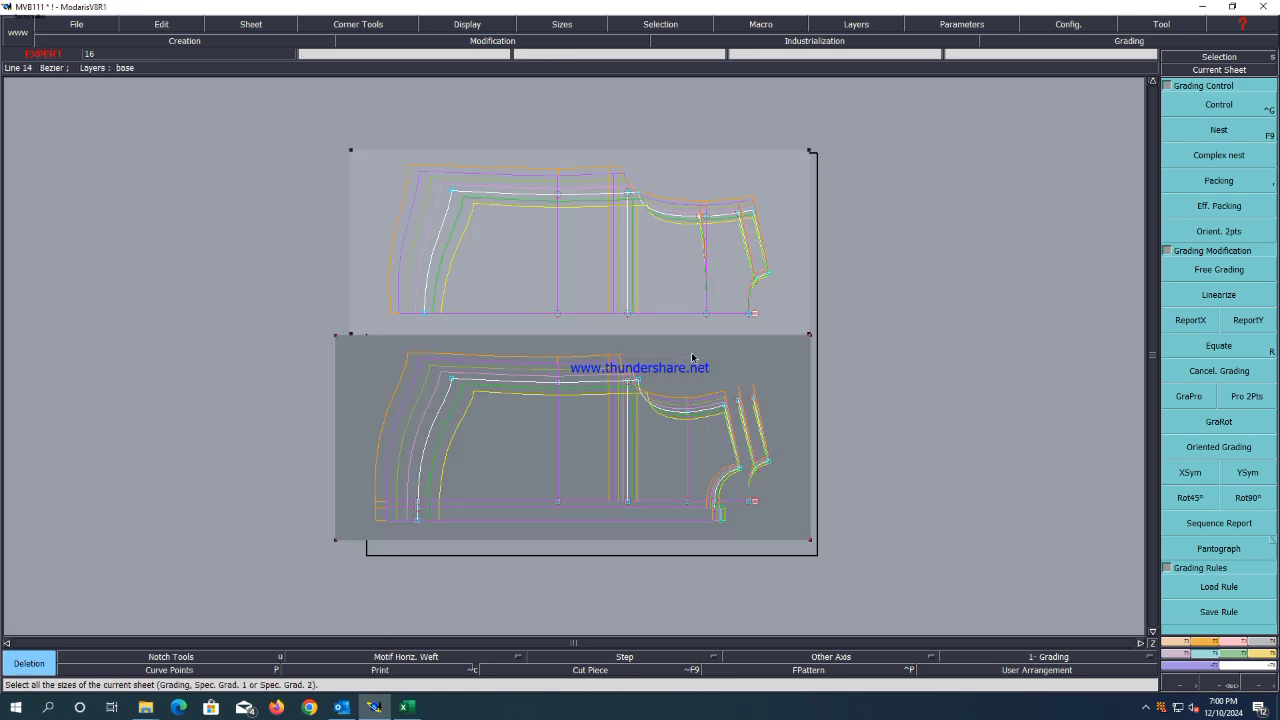
pyautogui.scroll(1, 463, 166)
pyautogui.scroll(-2, 463, 166)
pyautogui.scroll(2, 416, 370)
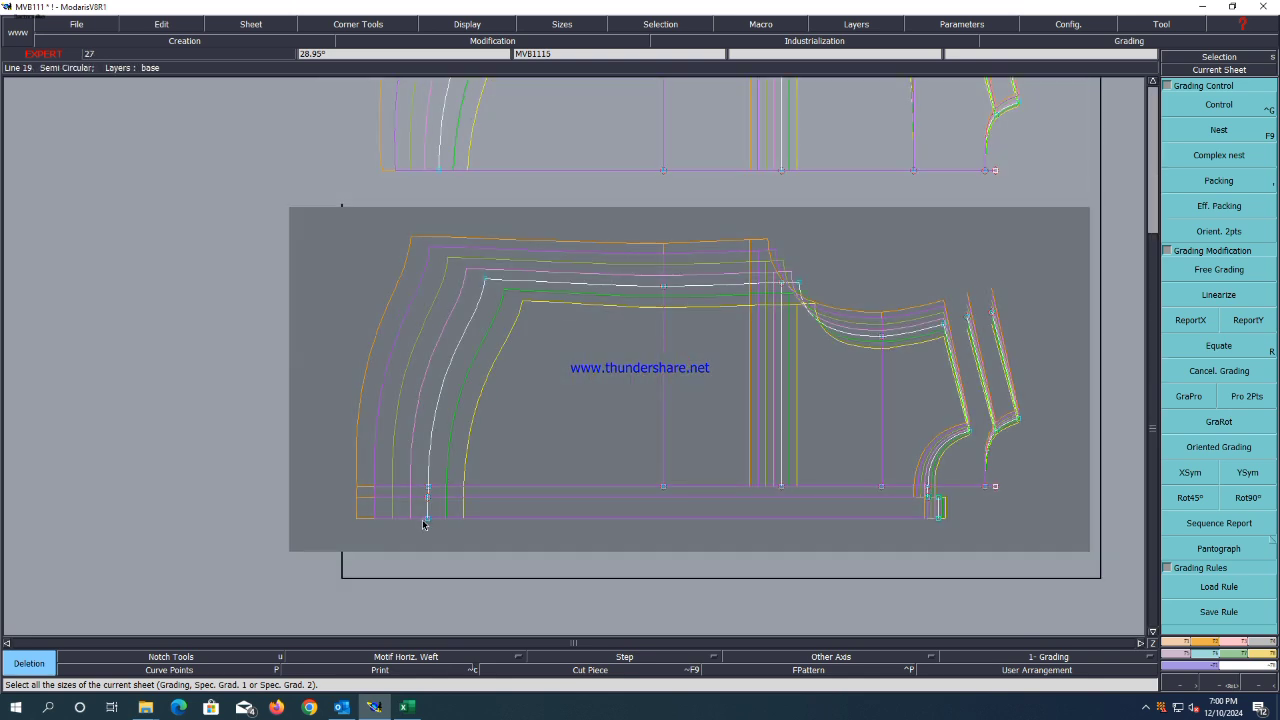
# Place a developed point about 23.01 cm along the base-size hem curve of sheet MVB1115 and insert it into the curve.
pyautogui.click(487, 285)
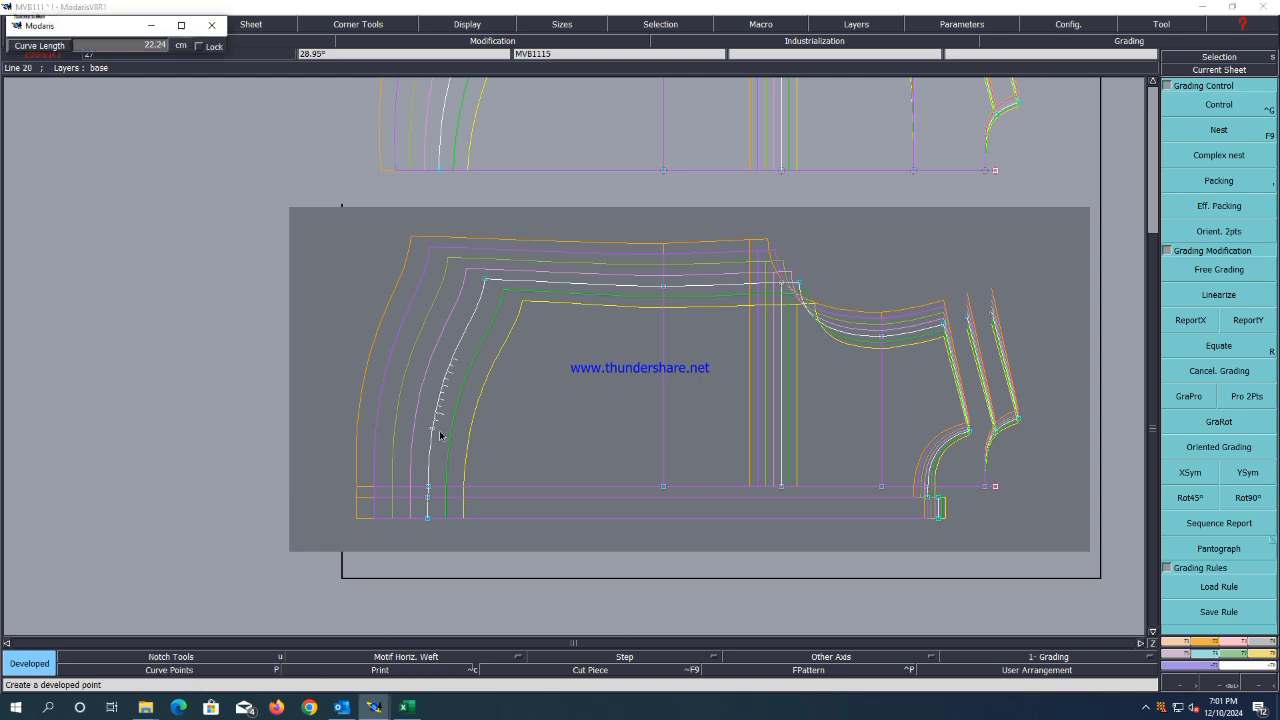
pyautogui.click(432, 437)
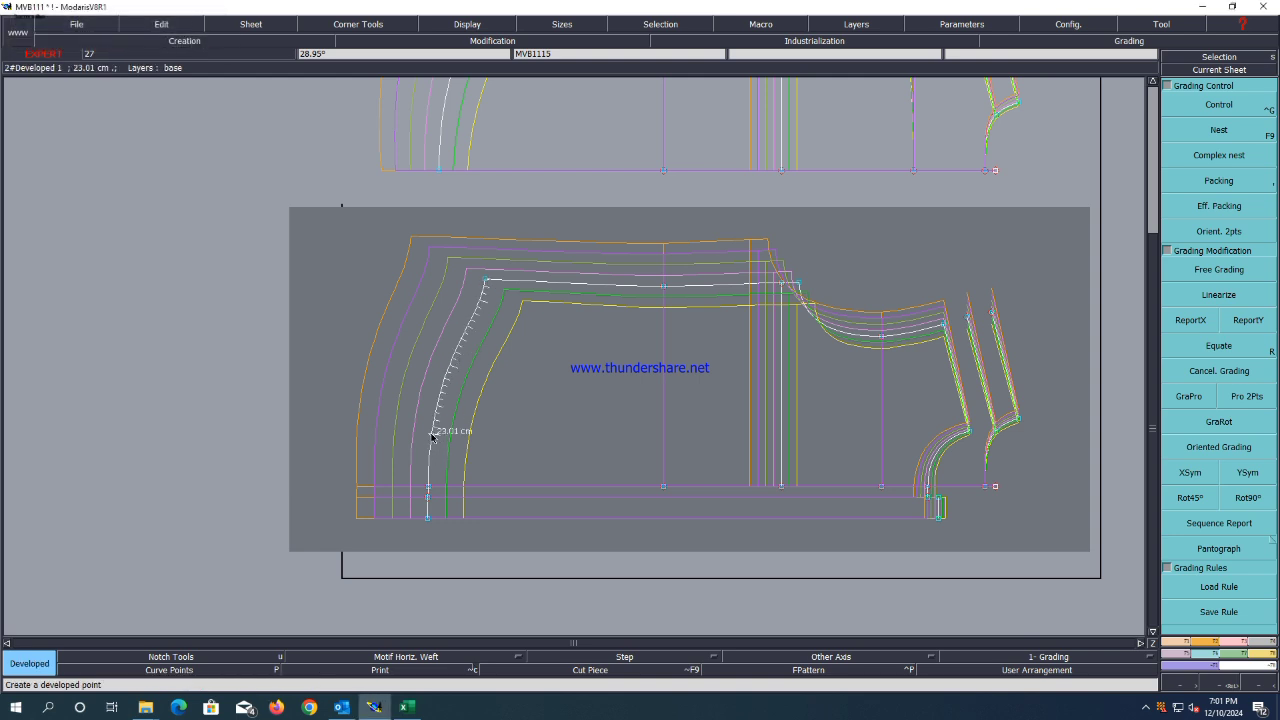
pyautogui.click(432, 437)
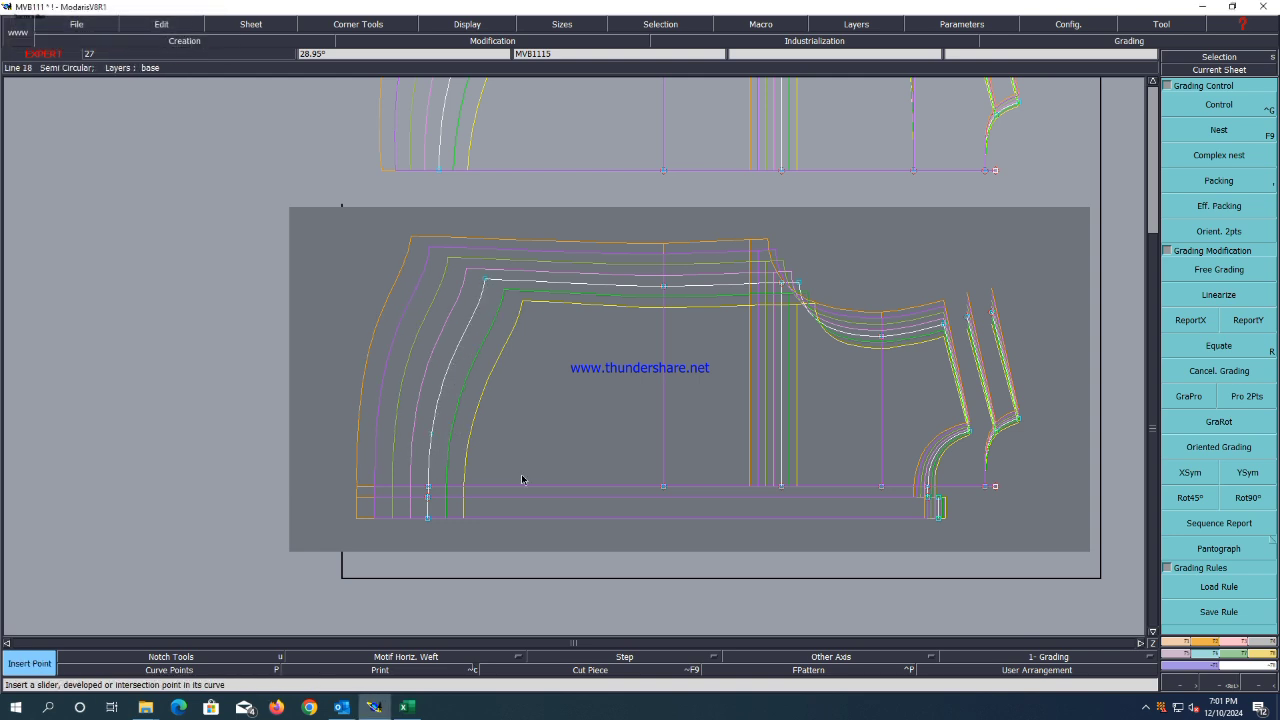
# Place two developed points on the base-size hem curve of sheet MVB1116, one of them about 24.46 cm along it.
pyautogui.scroll(-2, 482, 446)
pyautogui.scroll(2, 483, 241)
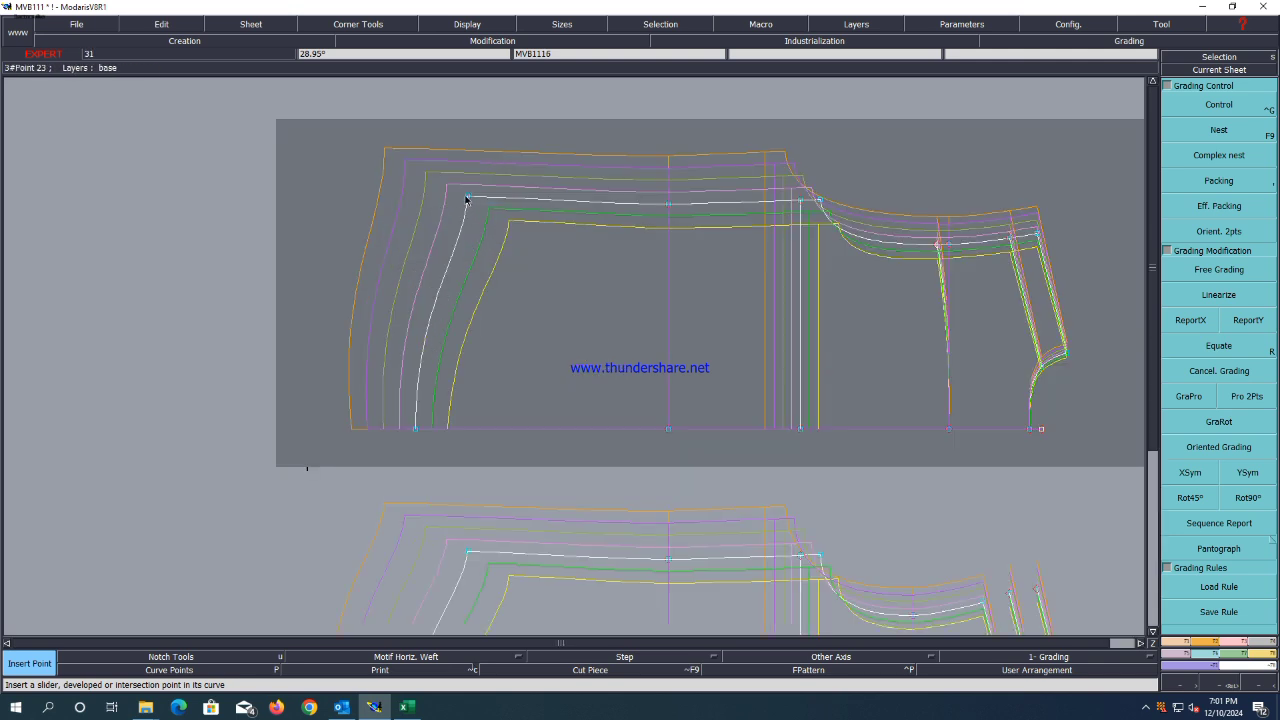
pyautogui.click(466, 198)
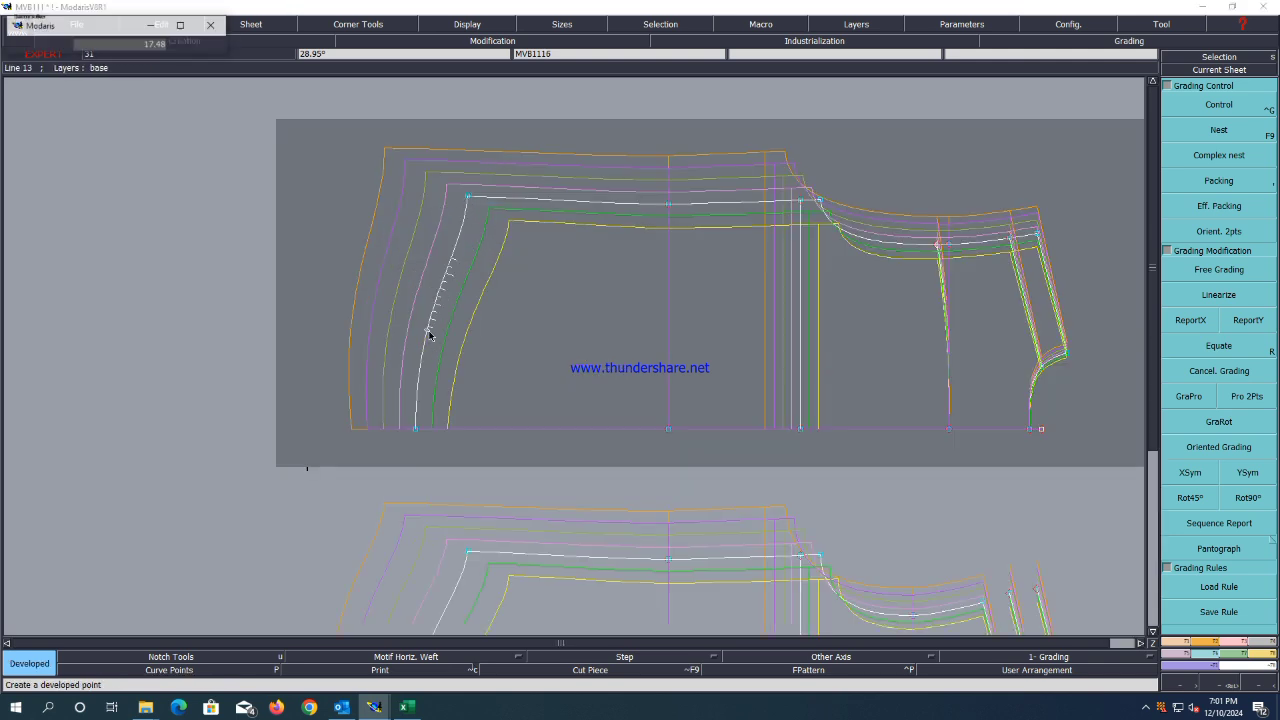
pyautogui.click(418, 386)
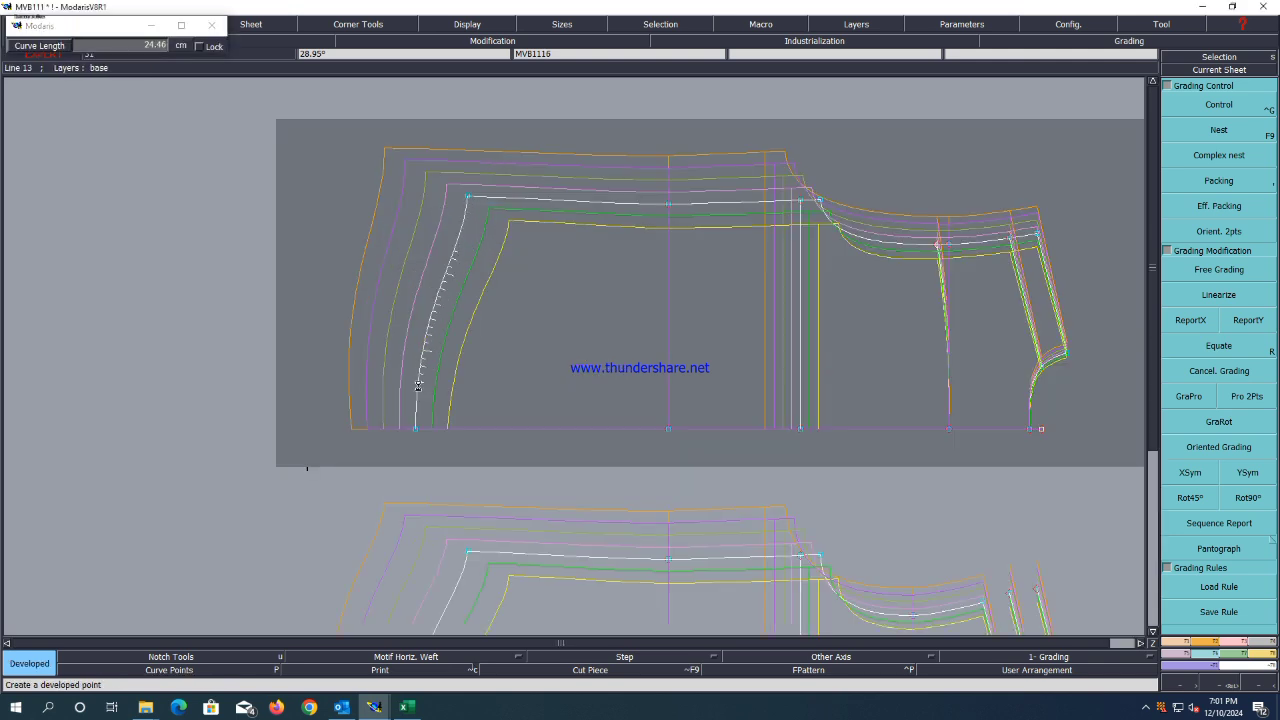
pyautogui.click(431, 309)
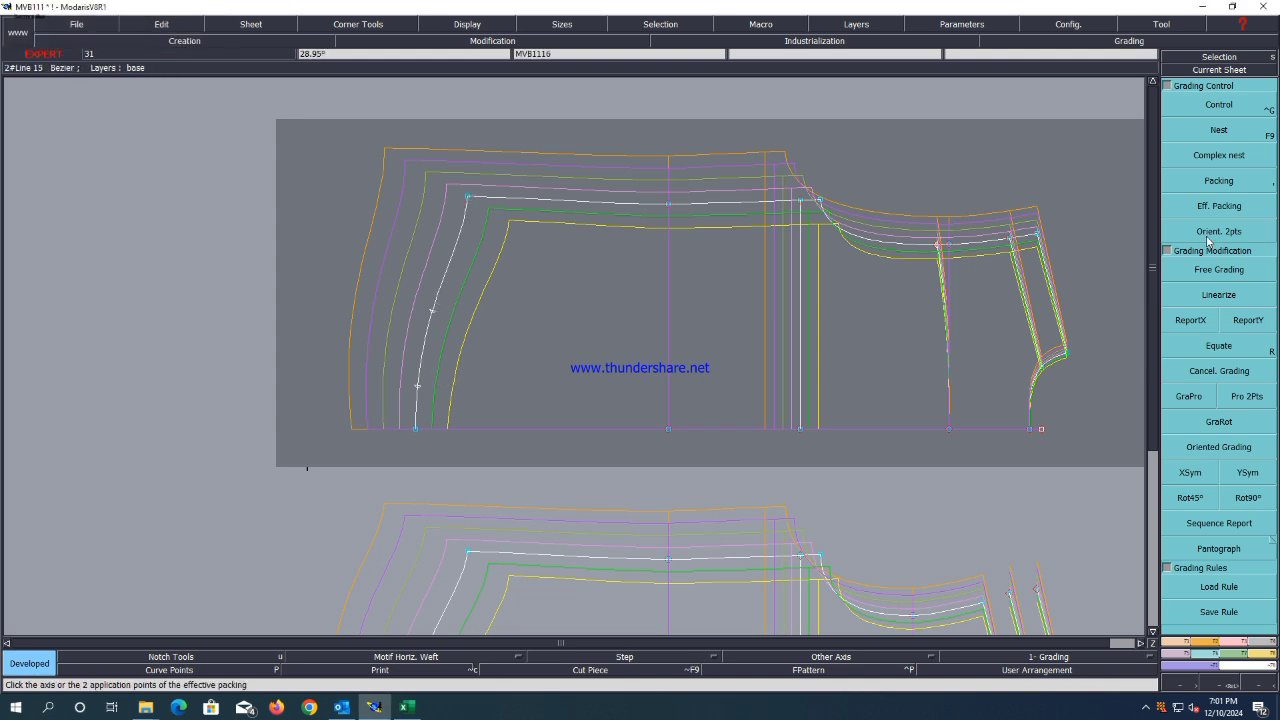
# Check the grading values of the developed point nearest the centre line on the MVB1116 hem curve.
pyautogui.click(1232, 115)
pyautogui.click(419, 387)
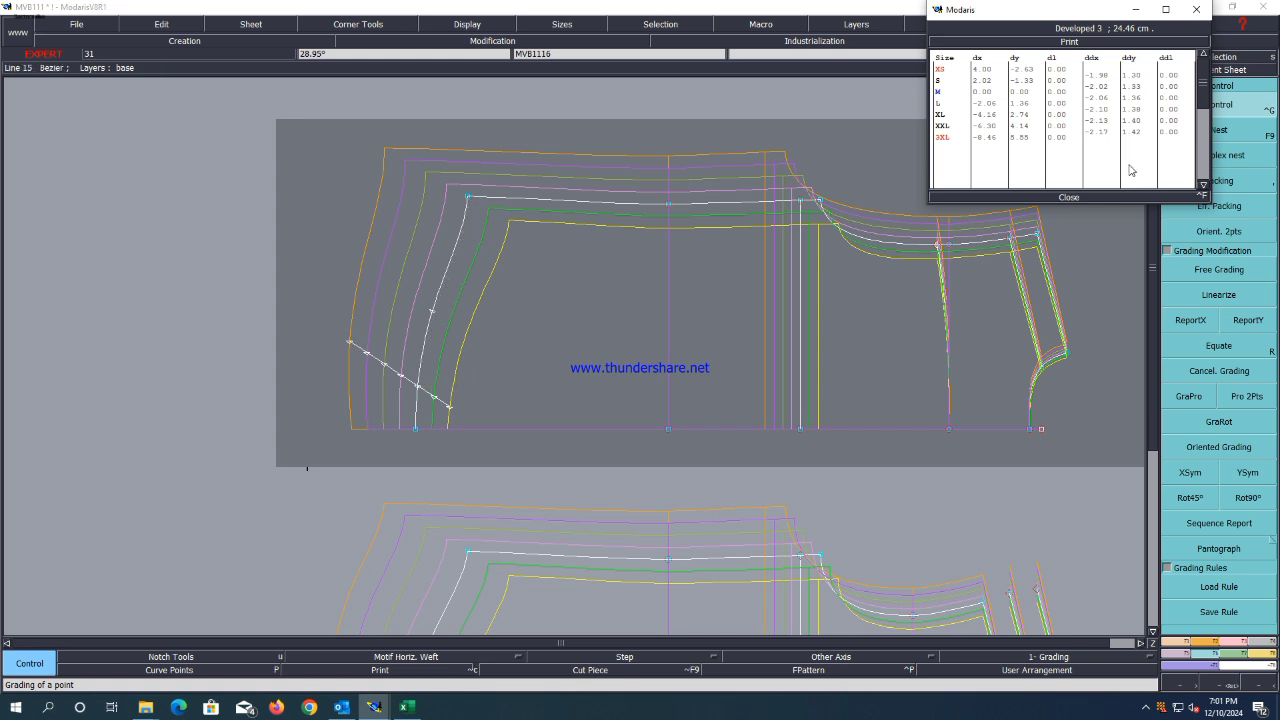
pyautogui.click(1068, 197)
# Regrade the inserted hem point on sheet MVB1115 to about dx -9.87, dy 4.22 for 3XL and dx -7.50, dy 3.73 for XXL.
pyautogui.scroll(-5, 457, 285)
pyautogui.scroll(3, 425, 550)
pyautogui.scroll(1, 446, 486)
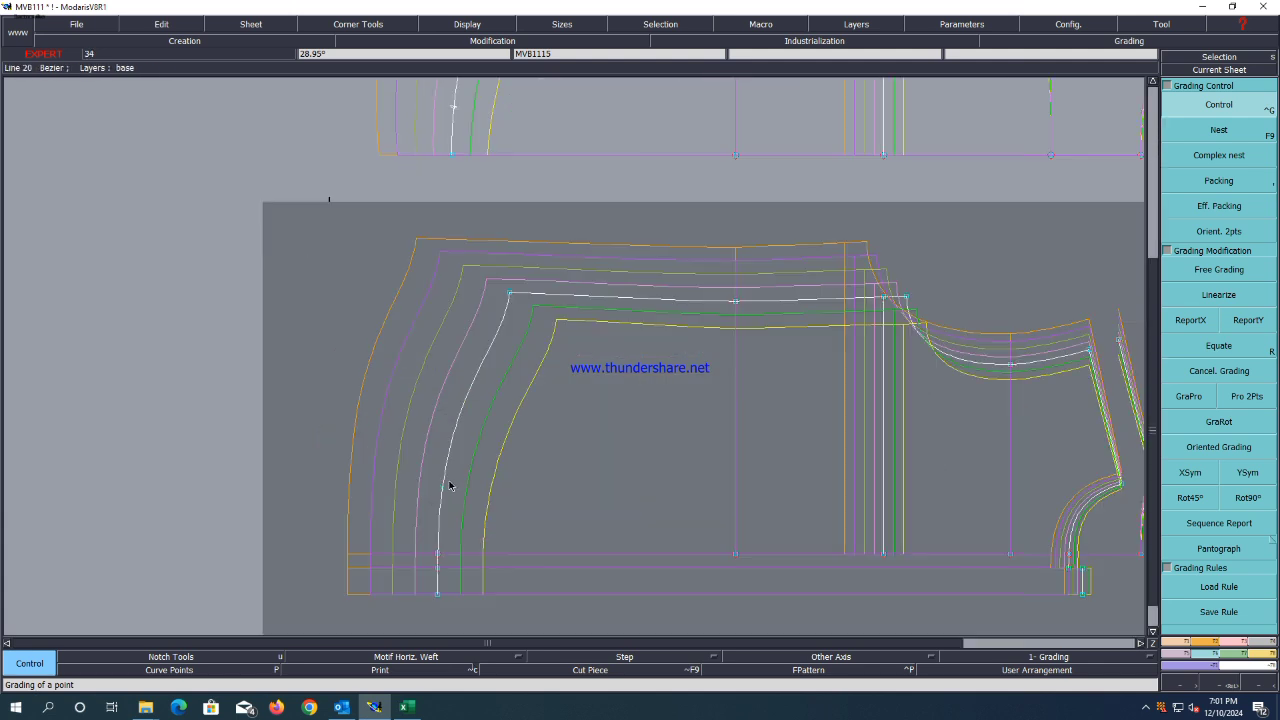
pyautogui.click(444, 491)
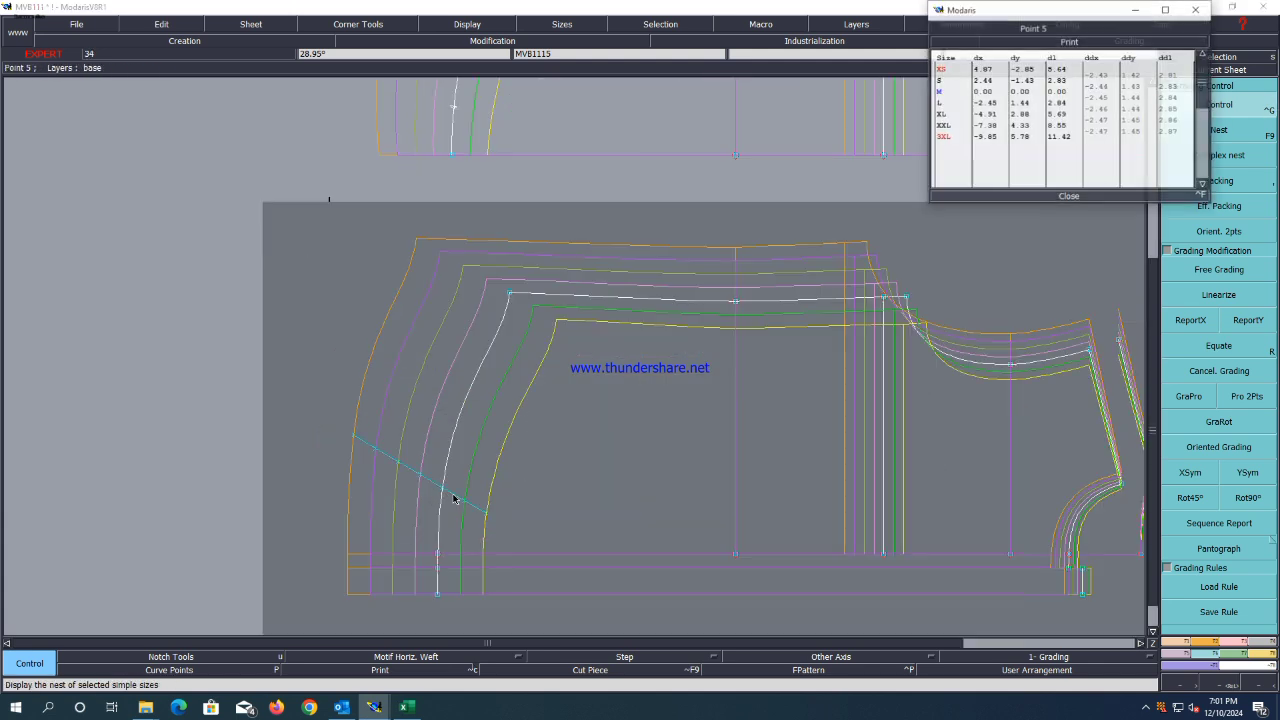
pyautogui.scroll(1, 395, 508)
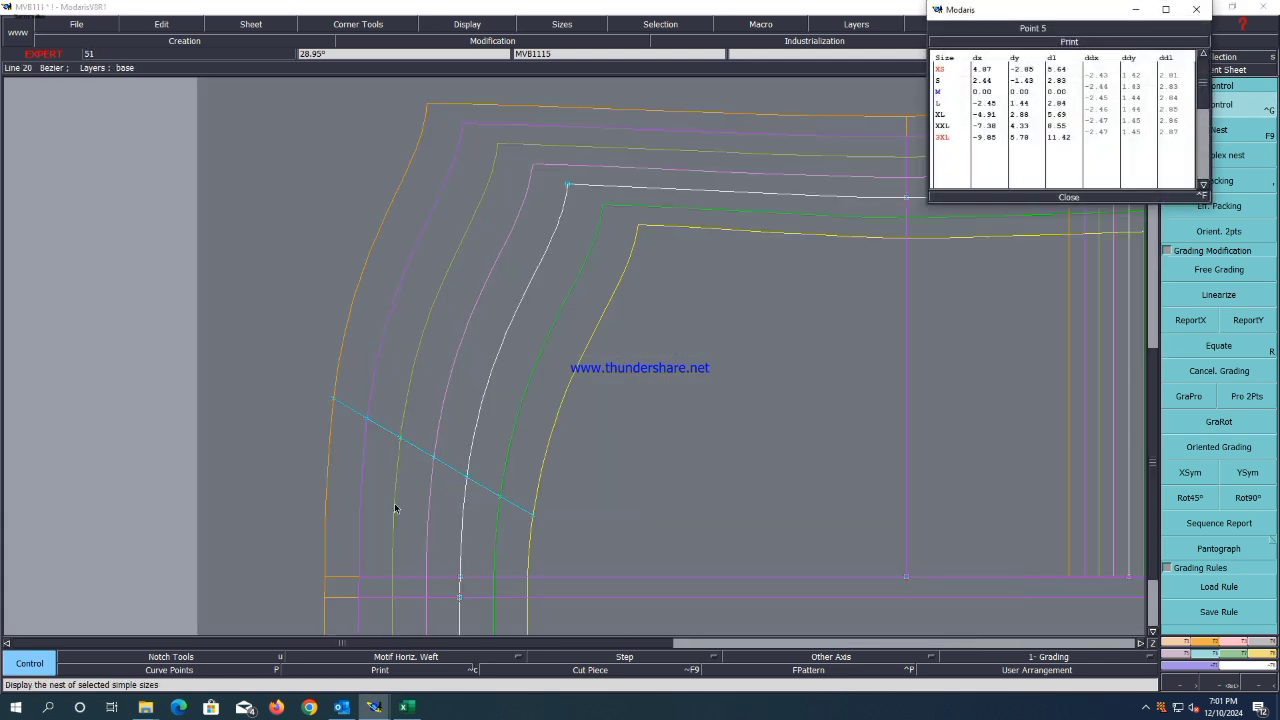
pyautogui.click(334, 399)
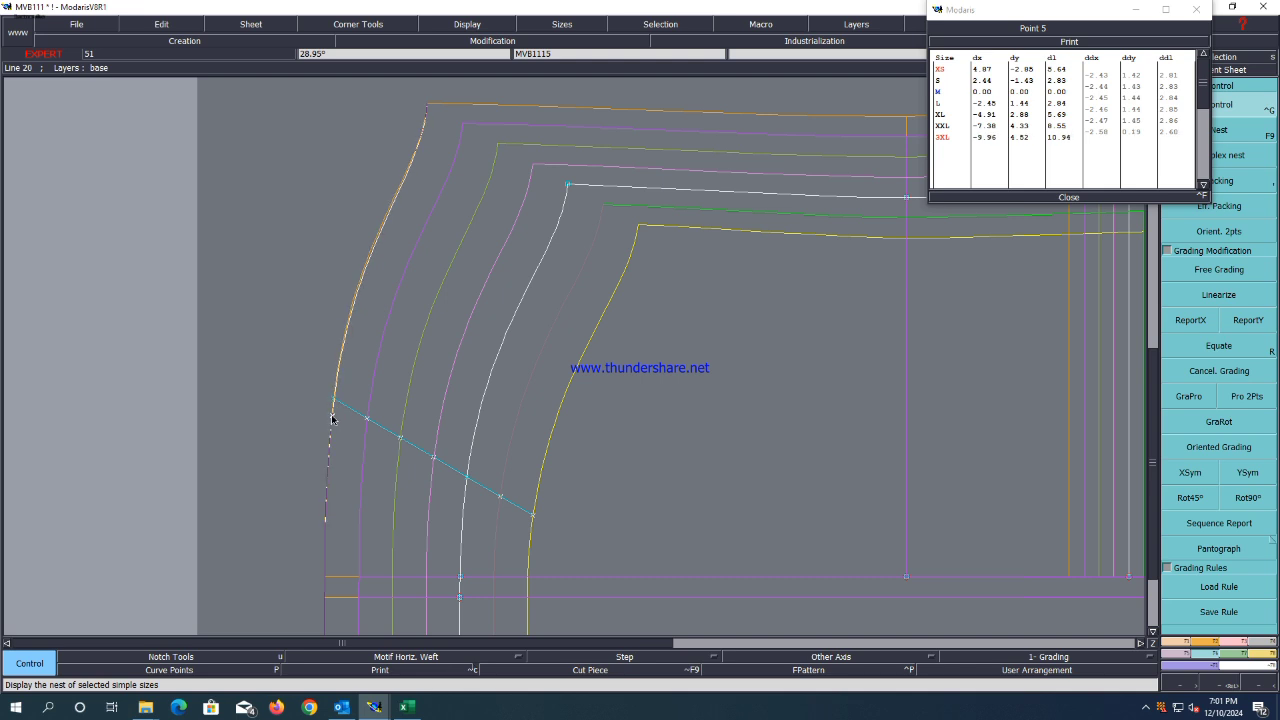
pyautogui.click(367, 419)
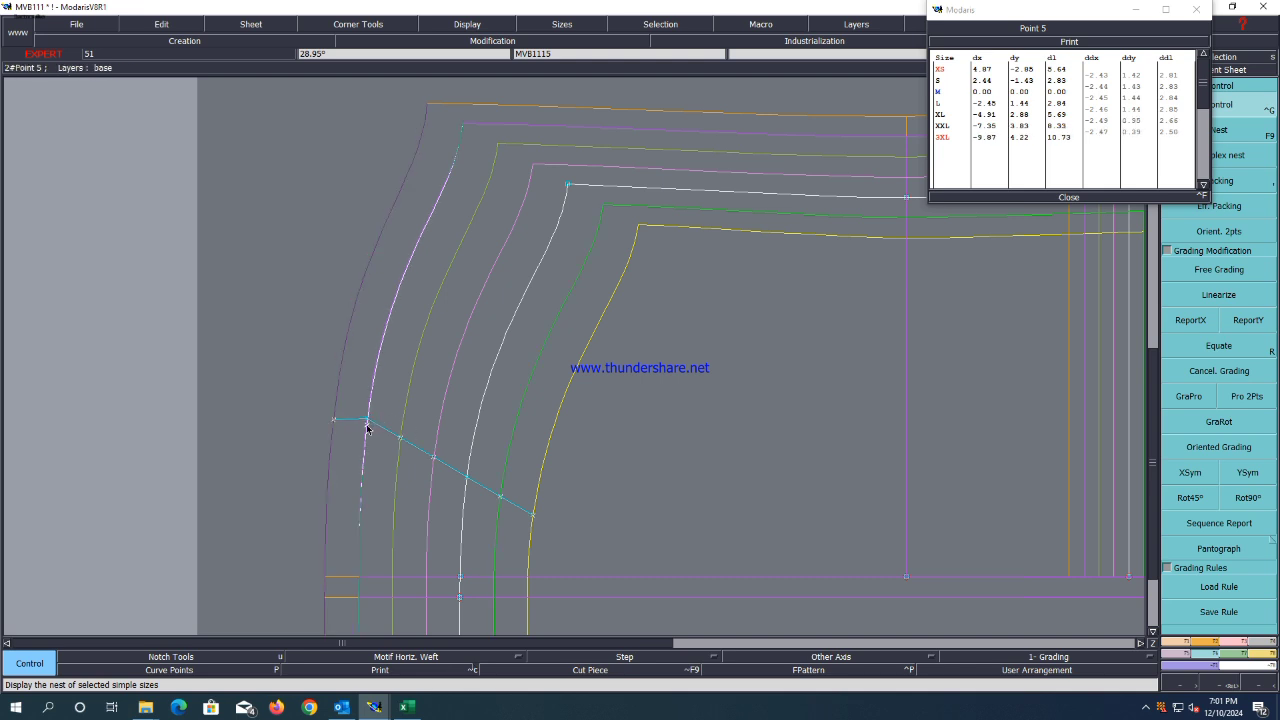
pyautogui.scroll(-3, 481, 523)
pyautogui.scroll(3, 481, 523)
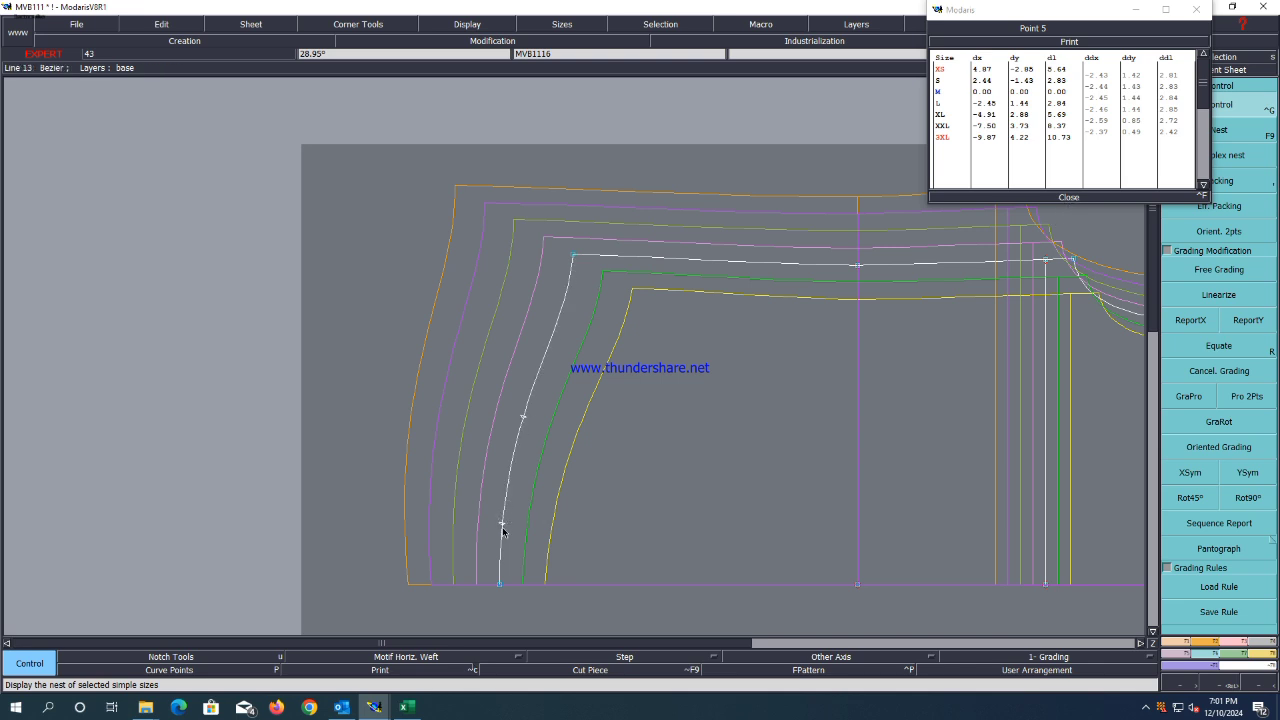
pyautogui.click(1069, 198)
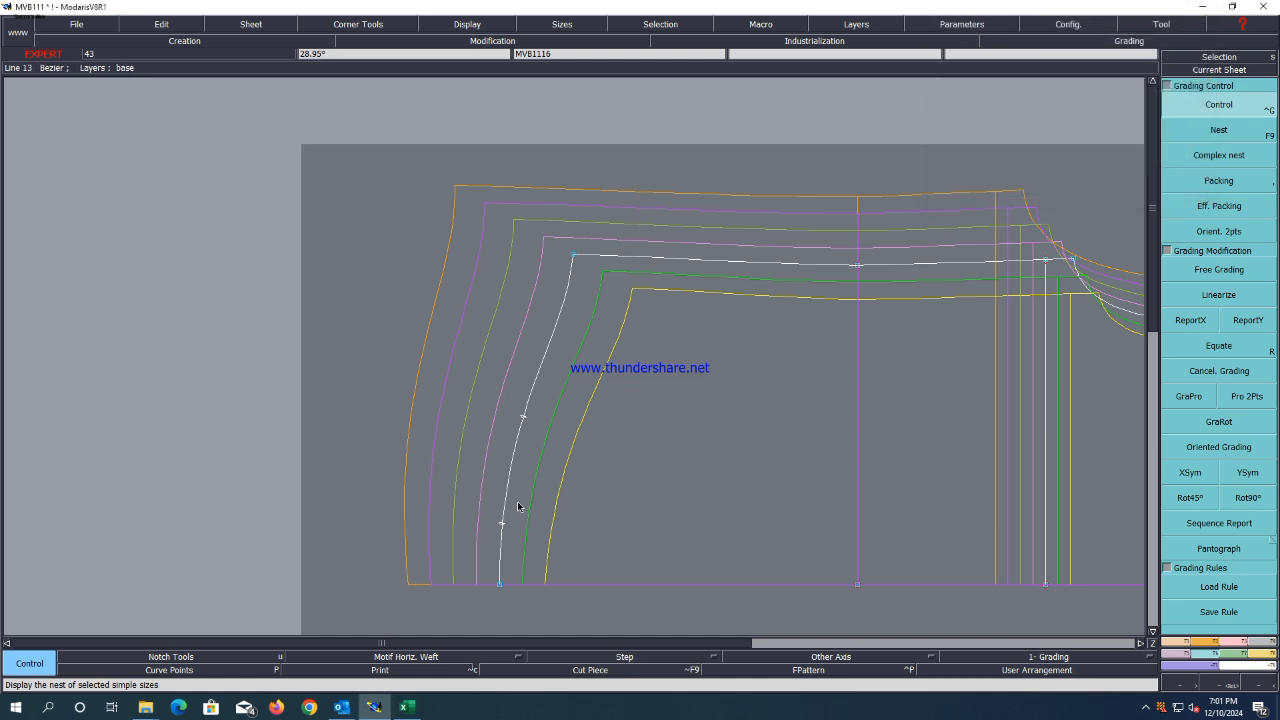
# Insert the two developed points into the MVB1116 hem curve and undo the last insertion.
pyautogui.press('Insert')
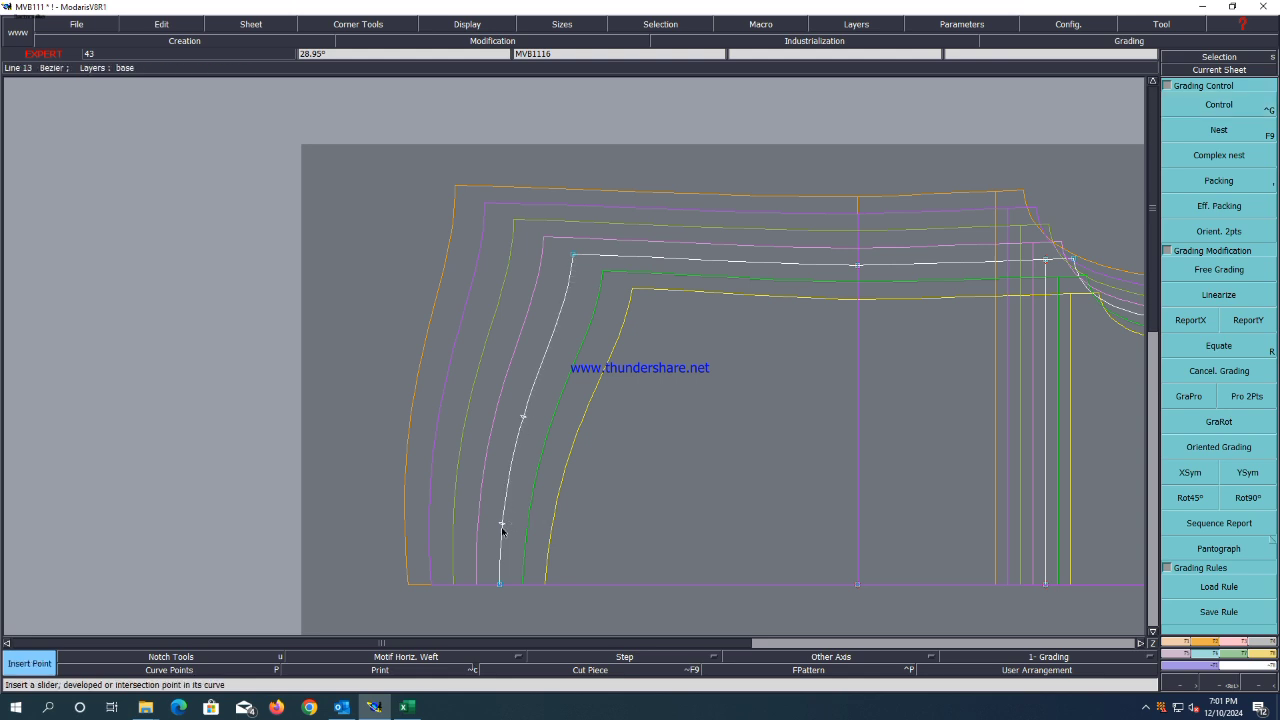
pyautogui.click(502, 524)
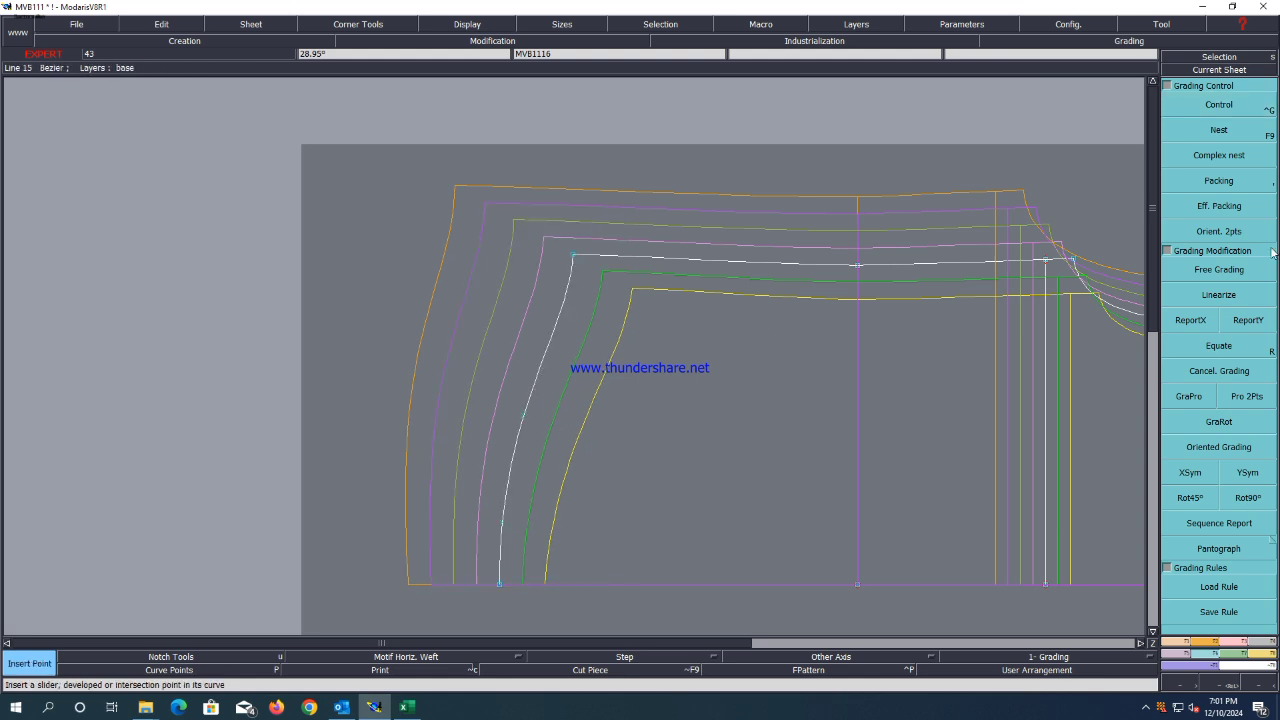
pyautogui.hotkey('ctrl', 'g')
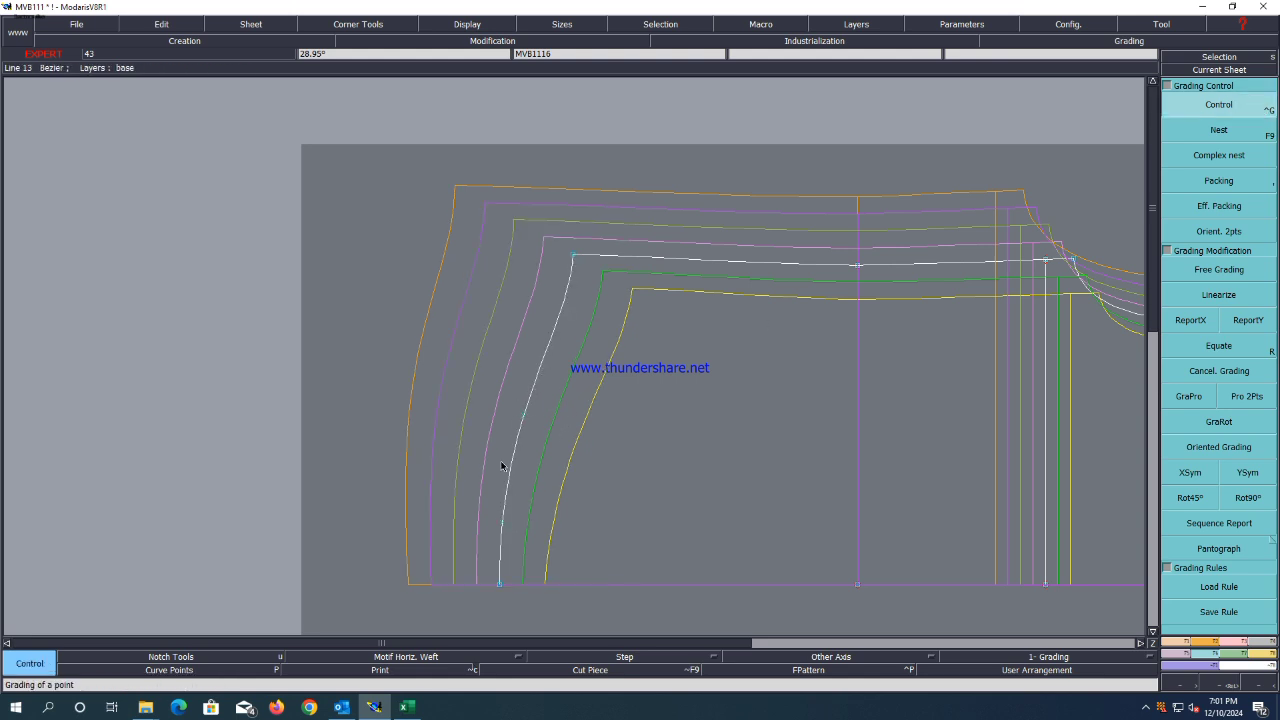
pyautogui.hotkey('ctrl', 'z')
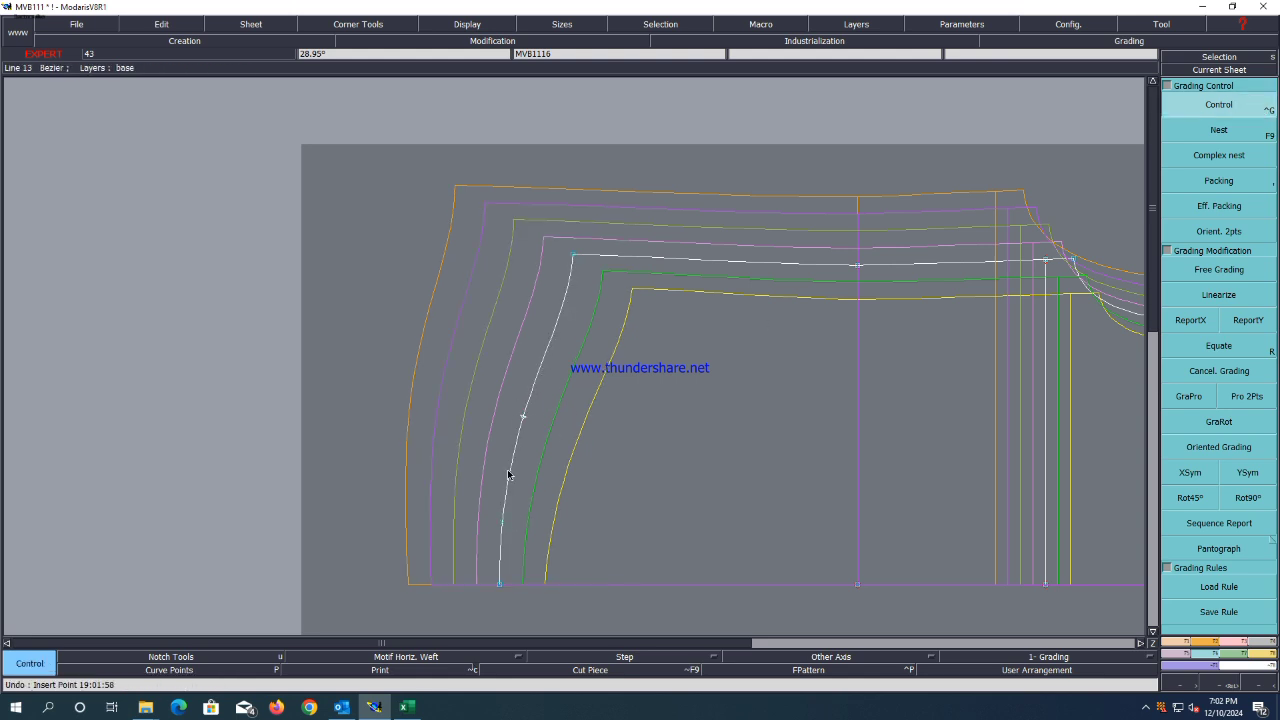
# Regrade the hem point nearest the centre line on MVB1116 to about dx -4.08, dy 2.21 (XL), -5.95, 3.41 (XXL) and -7.94, 5.34 (3XL).
pyautogui.click(504, 523)
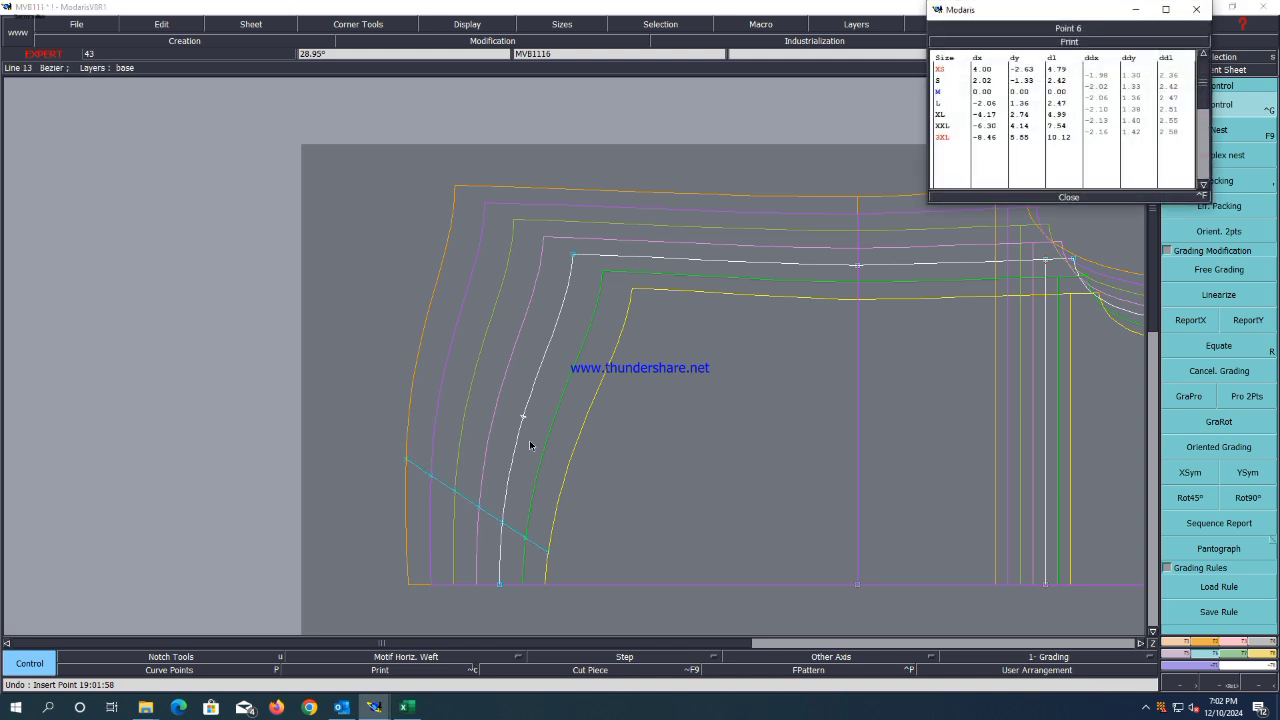
pyautogui.scroll(1, 410, 486)
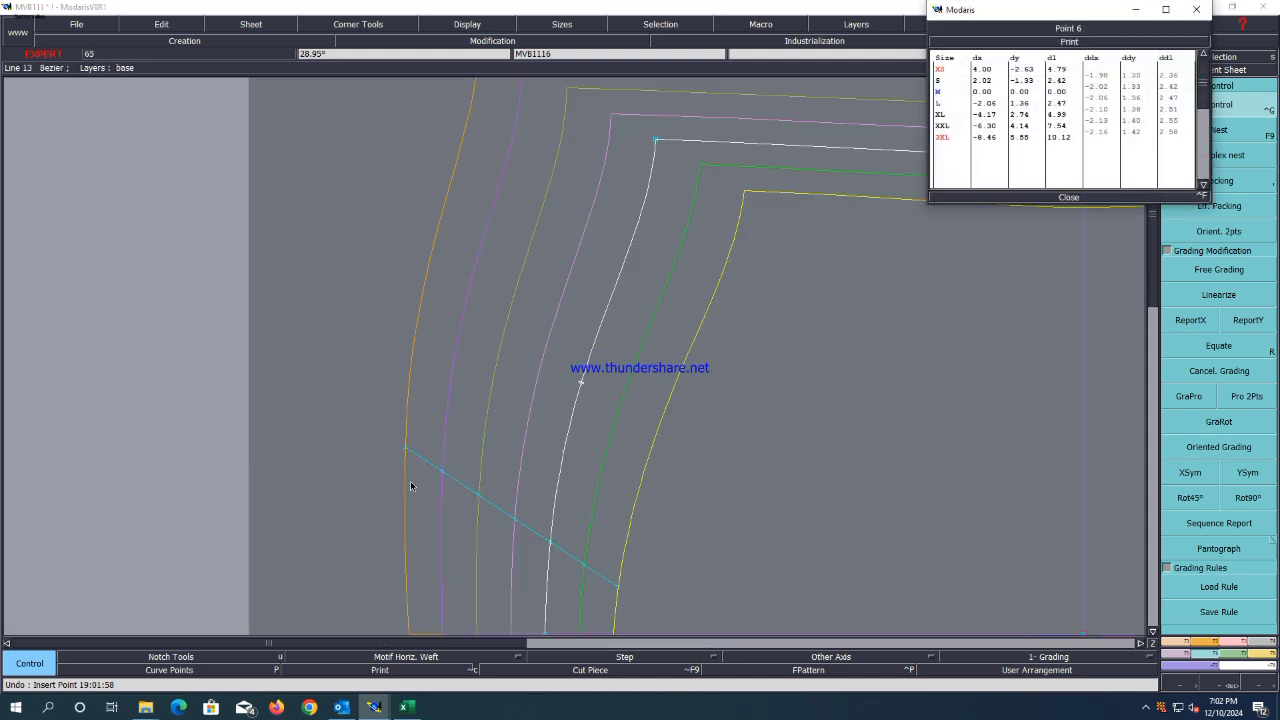
pyautogui.scroll(-2, 383, 363)
pyautogui.scroll(1, 394, 394)
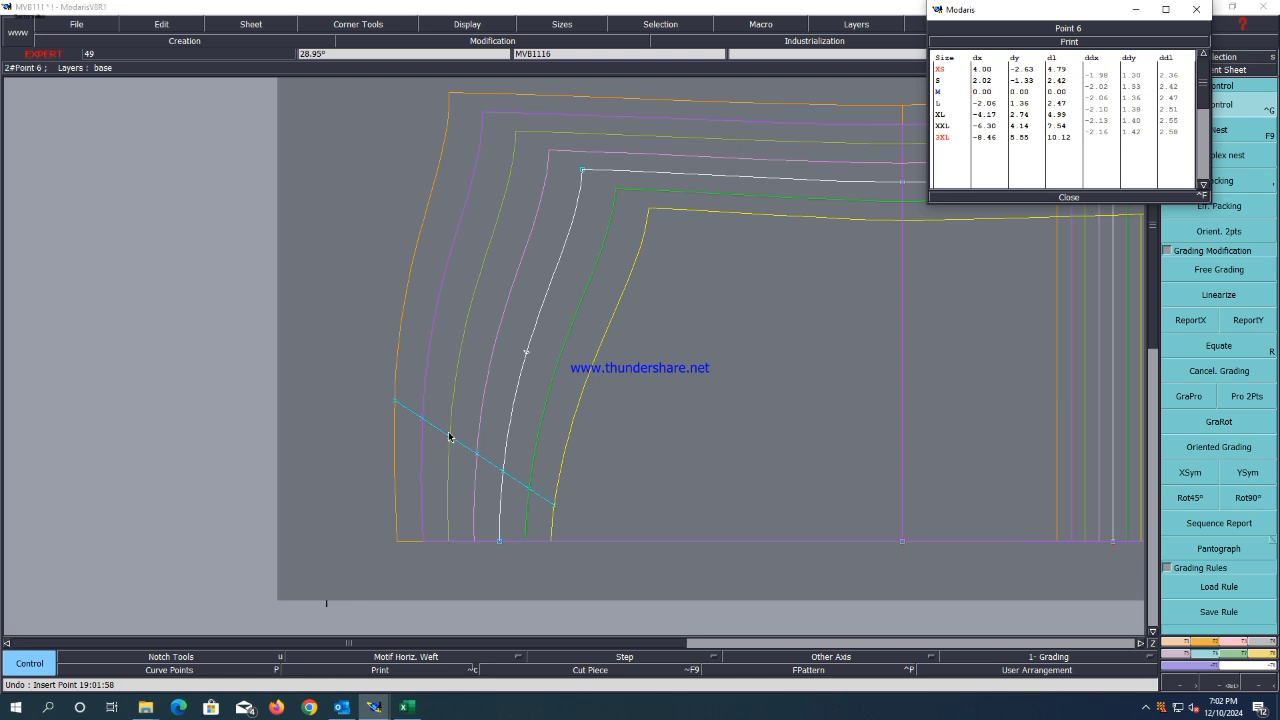
pyautogui.moveTo(452, 439); pyautogui.dragTo(400, 403)
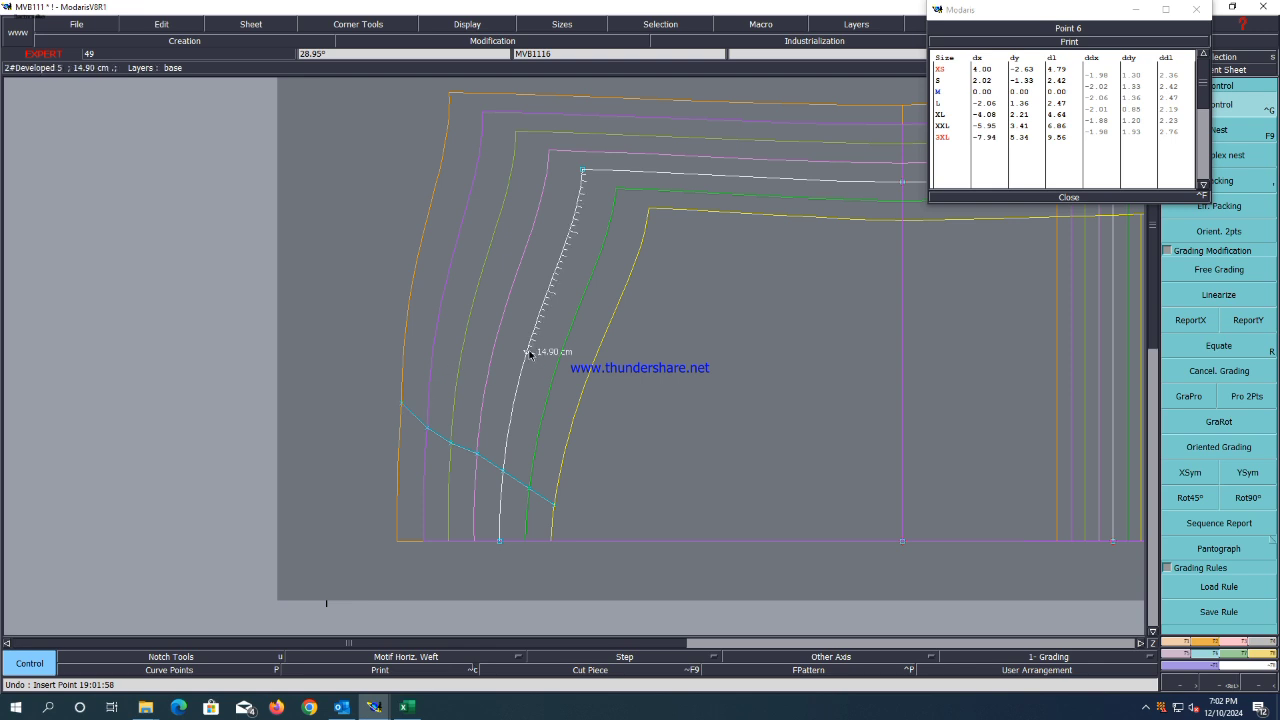
# Reposition the remaining developed point to about 13.76 cm along the hem curve and insert it into the curve.
pyautogui.press('r')
pyautogui.click(530, 352)
pyautogui.click(532, 341)
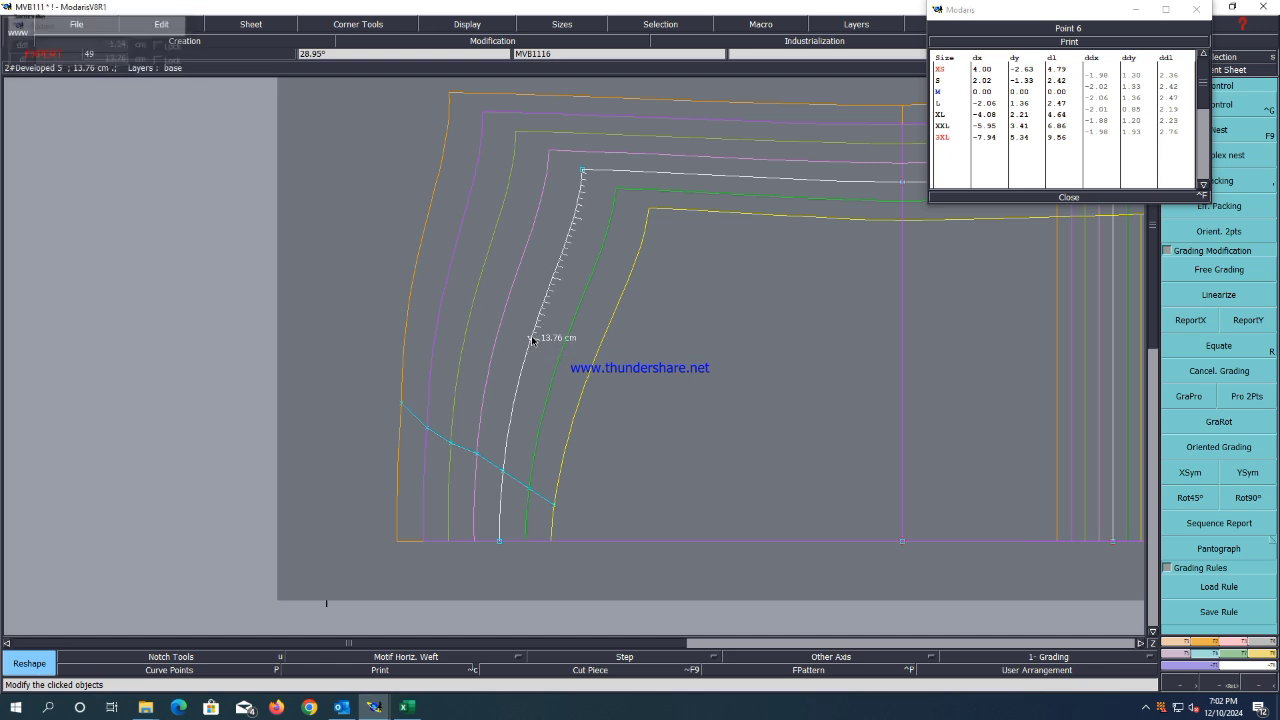
pyautogui.press('i')
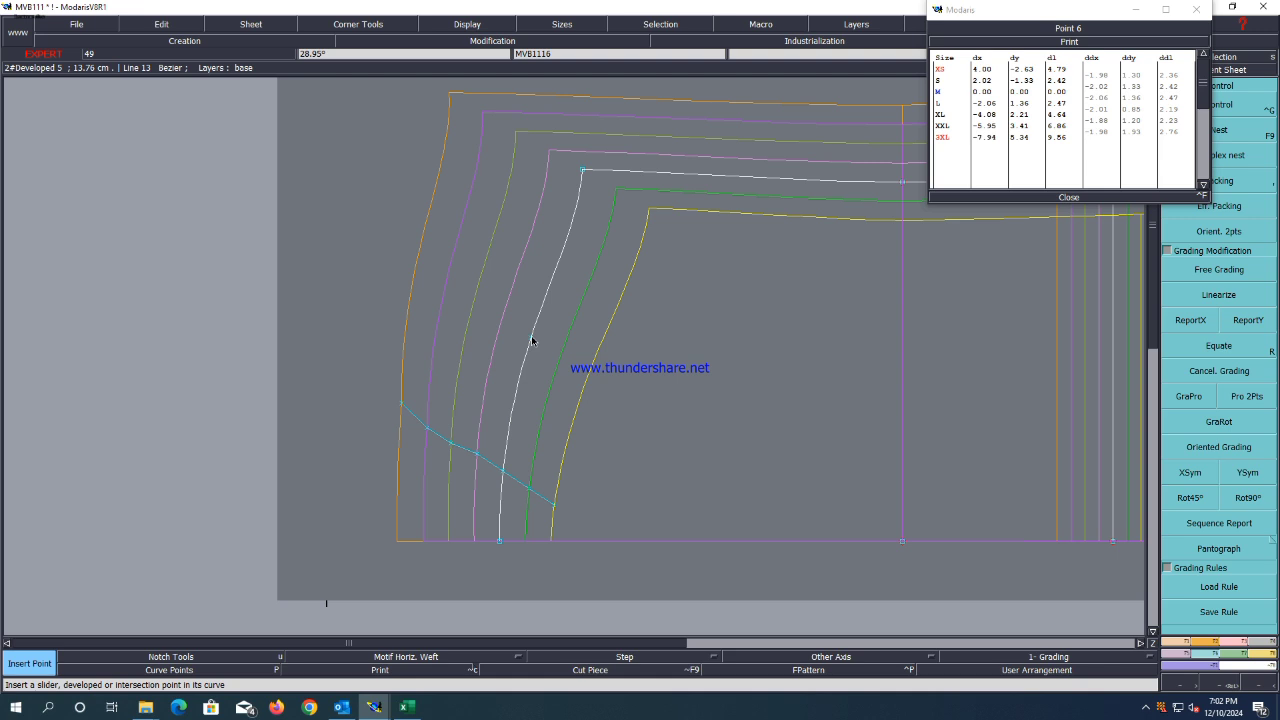
pyautogui.click(1069, 197)
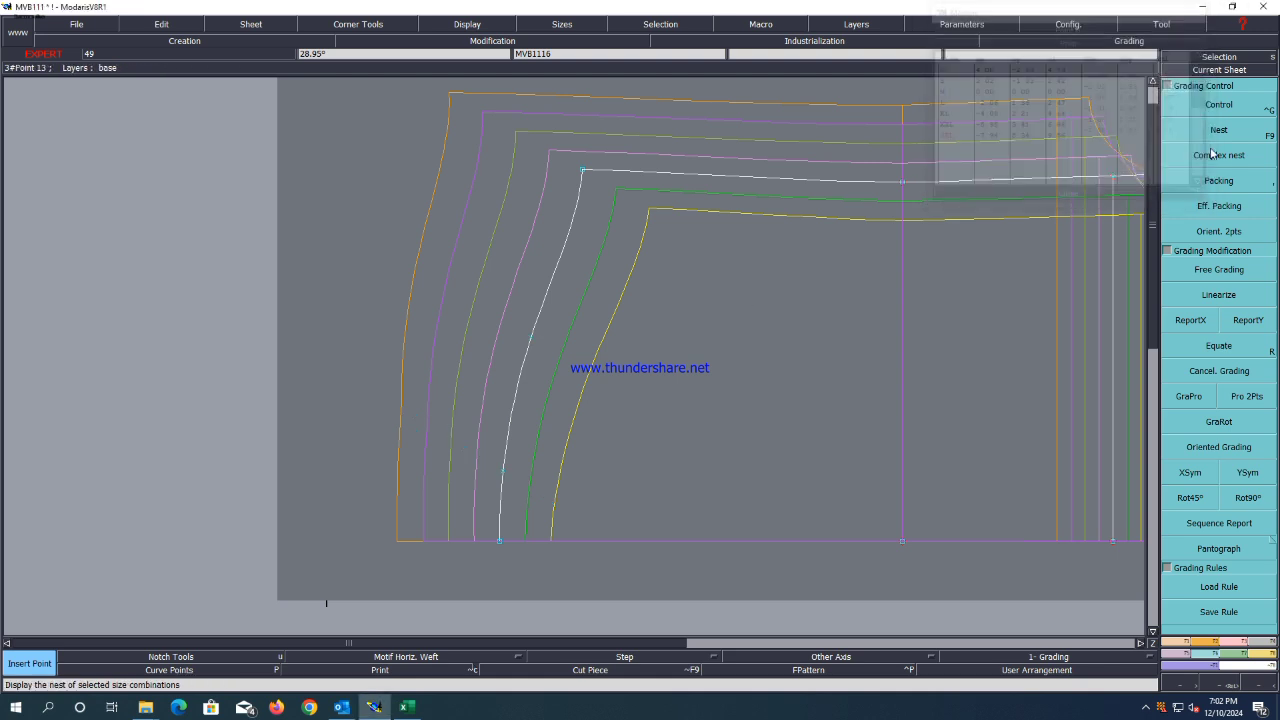
# Regrade the inserted point nearest the side seam to about dx -7.83, dy 9.43 (3XL), -6.42, 5.31 (XXL), -4.39, 3.59 (XL), 2.18, -1.21 (S), 4.26, -2.56 (XS).
pyautogui.click(1236, 106)
pyautogui.click(532, 341)
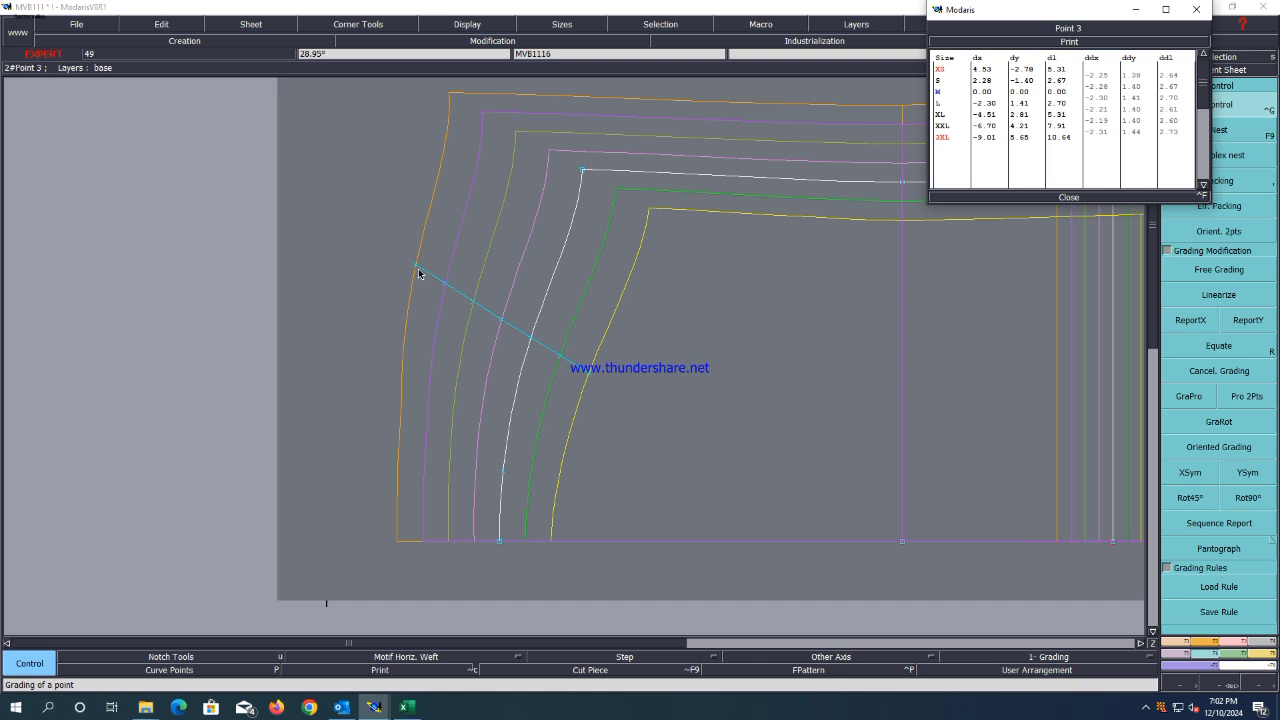
pyautogui.moveTo(418, 270); pyautogui.dragTo(431, 220)
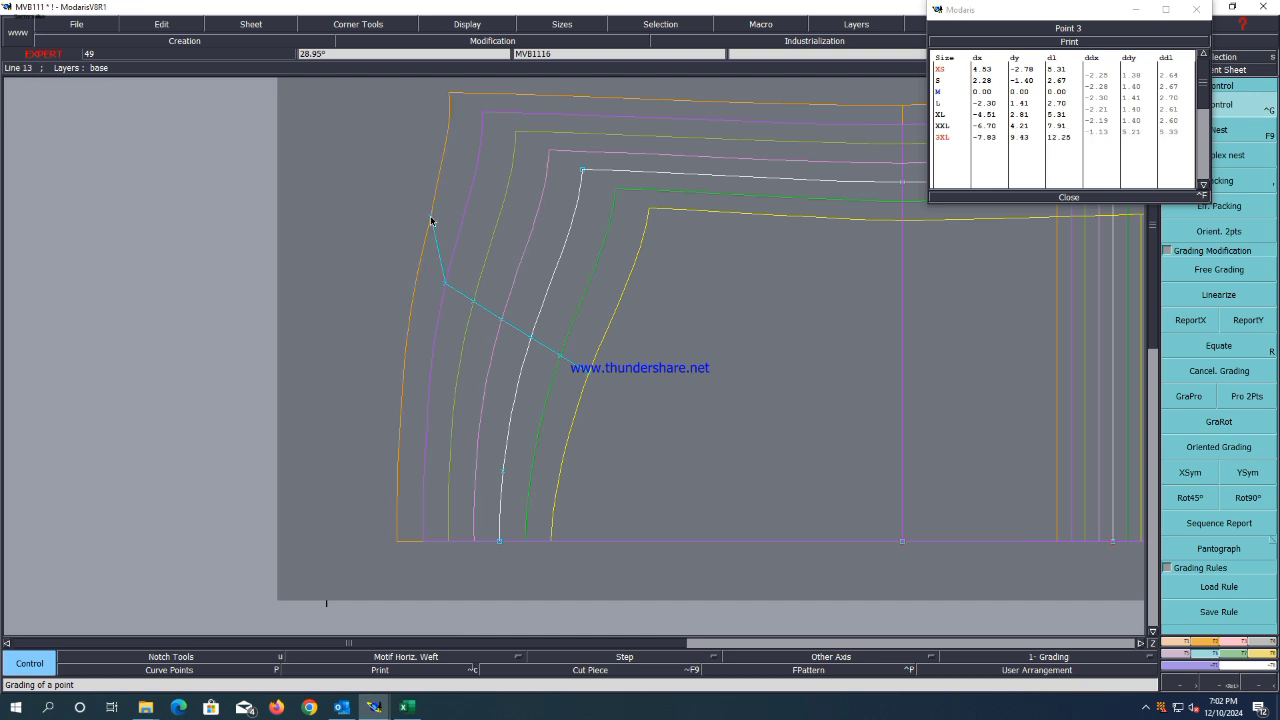
pyautogui.moveTo(443, 286); pyautogui.dragTo(475, 294)
pyautogui.moveTo(559, 358); pyautogui.dragTo(584, 370)
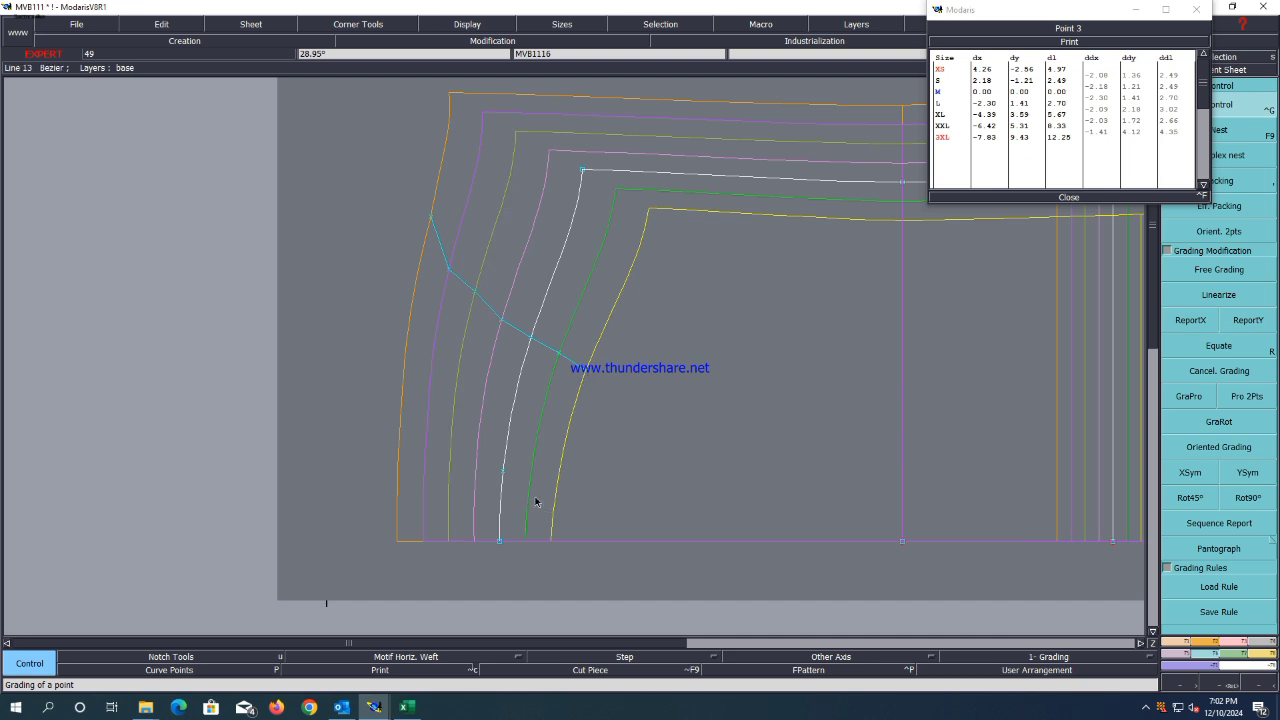
# Regrade the hem point nearest the centre line to about dx 1.97, dy -1.02 for S and dx 3.95, dy -2.22 for XS.
pyautogui.click(503, 470)
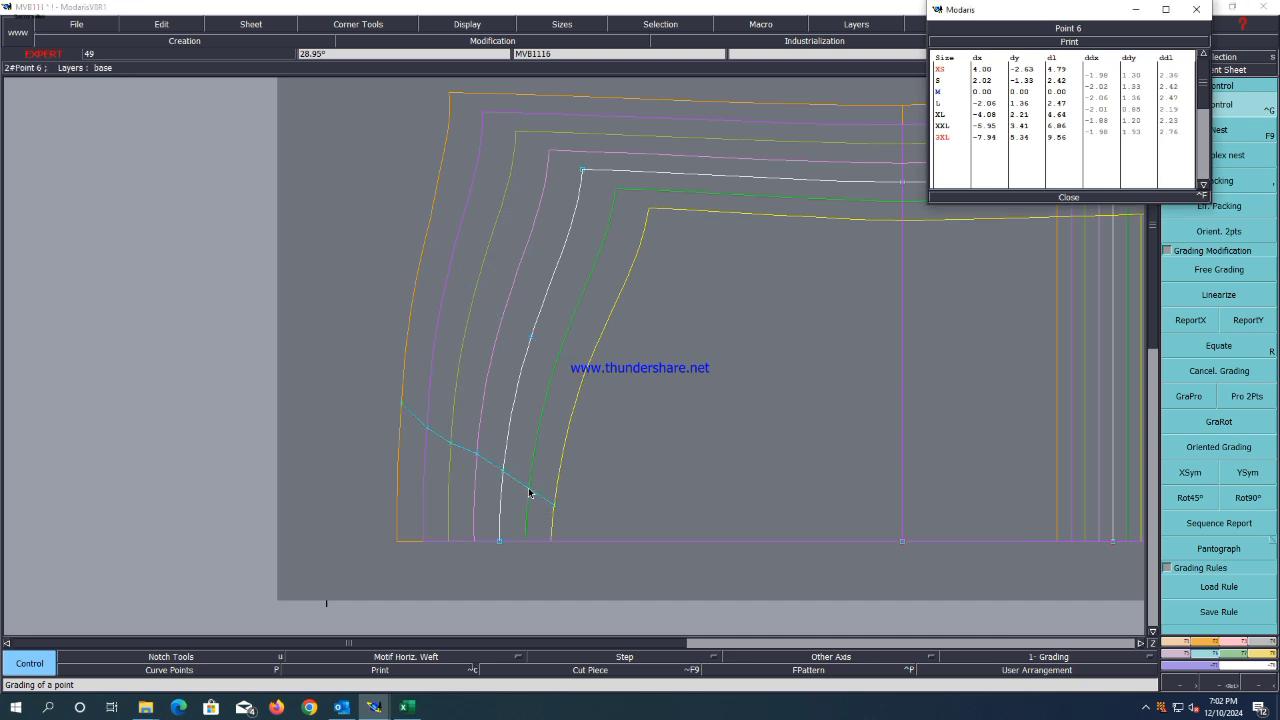
pyautogui.moveTo(530, 493); pyautogui.dragTo(553, 500)
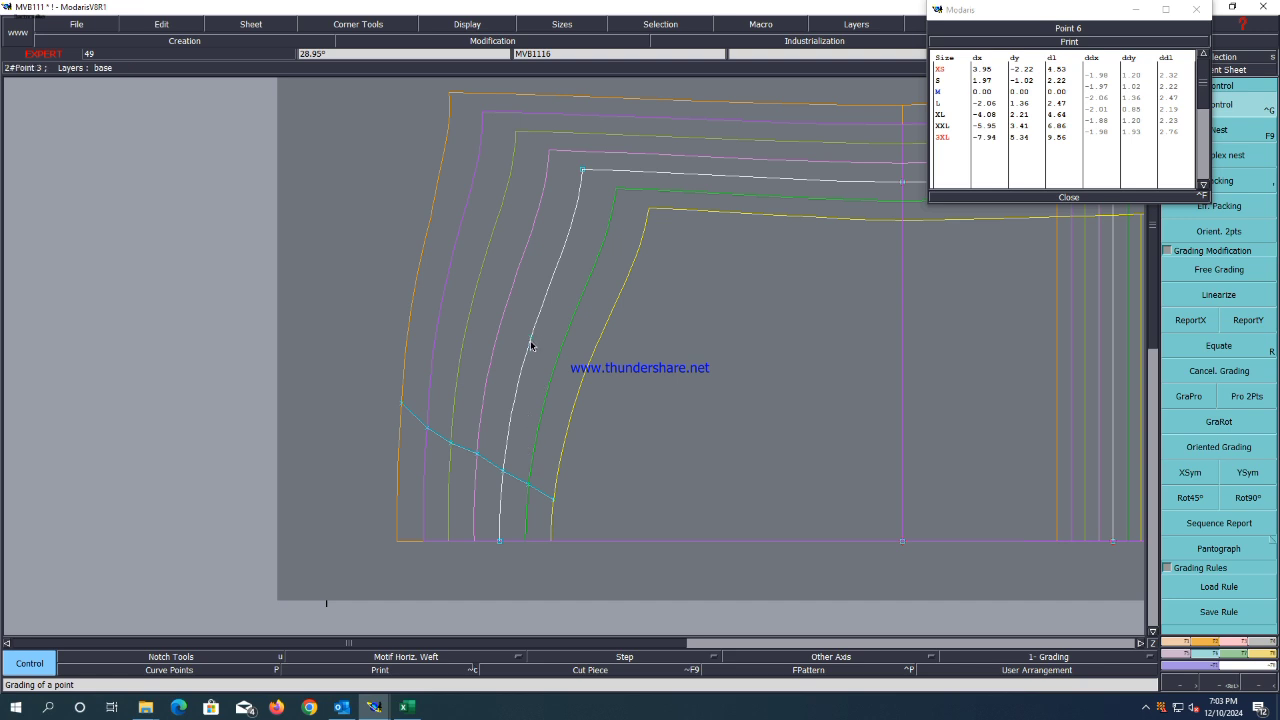
# Regrade the hem point nearest the side seam to about dx 2.07, dy -1.16 (S), 4.09, -2.52 (XS) and -8.11, 9.36 (3XL).
pyautogui.click(531, 339)
pyautogui.scroll(1, 561, 360)
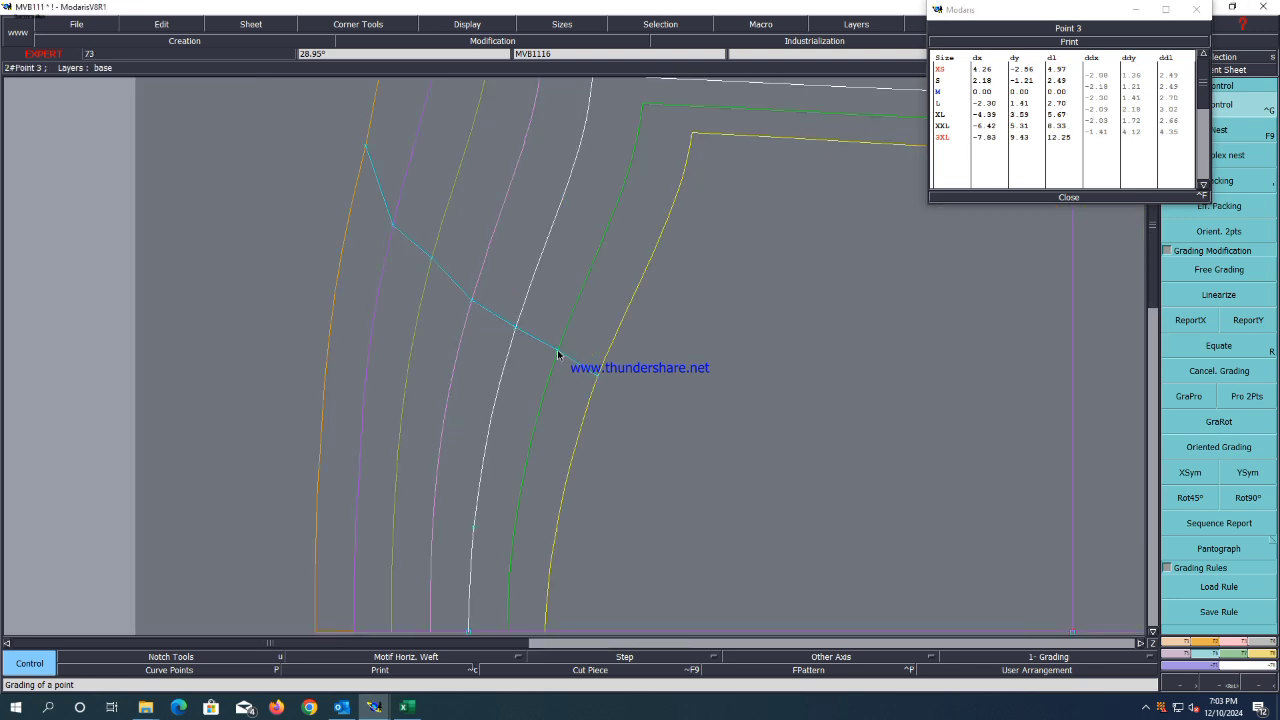
pyautogui.moveTo(559, 354); pyautogui.dragTo(594, 377)
pyautogui.scroll(-1, 594, 377)
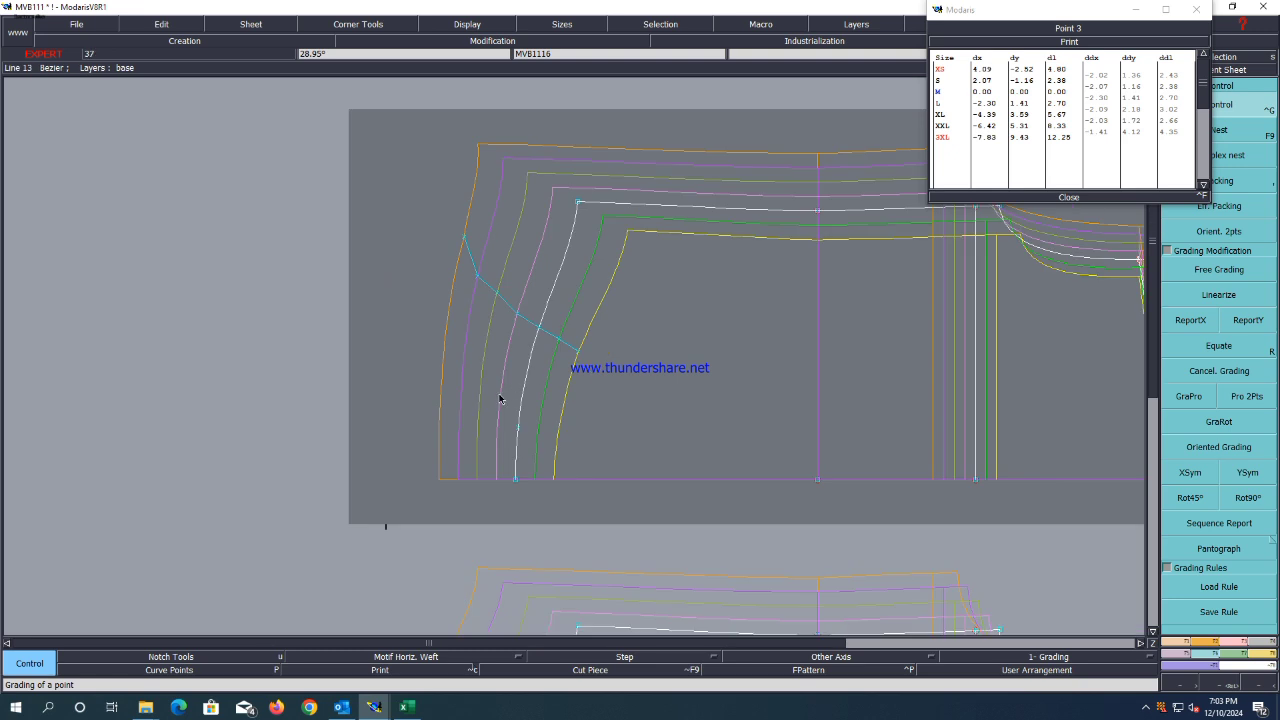
pyautogui.scroll(1, 464, 236)
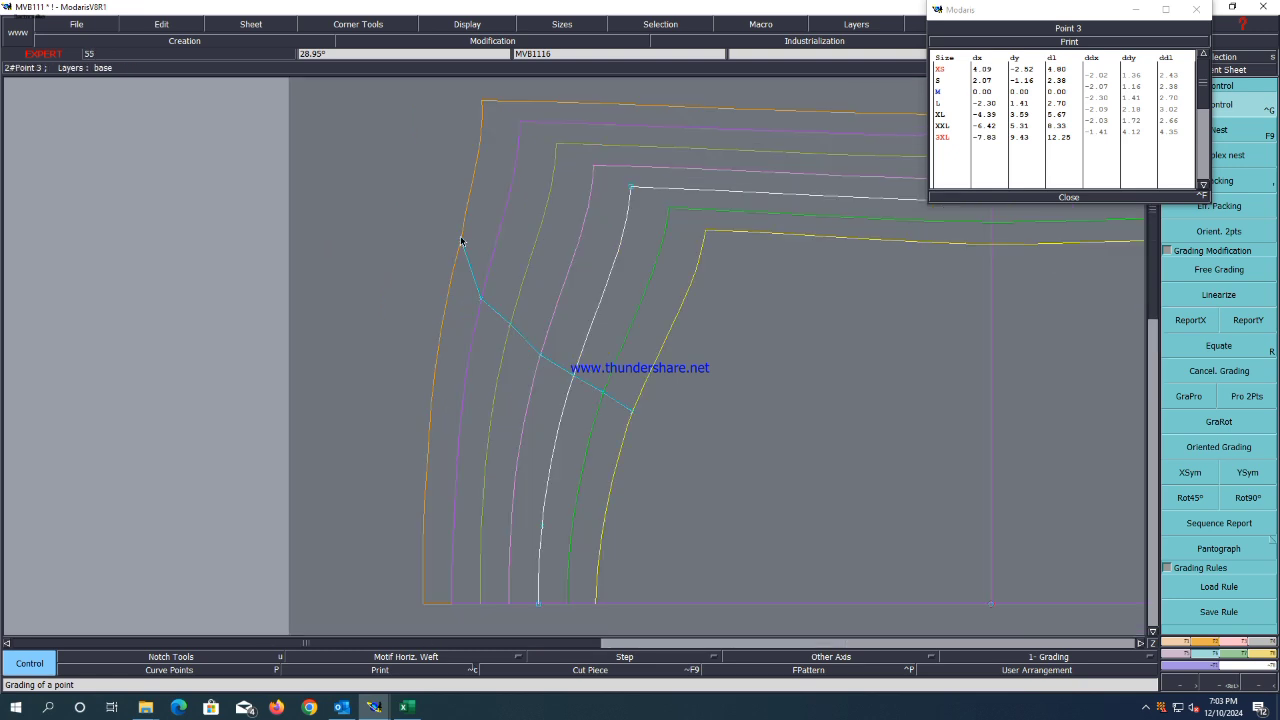
pyautogui.moveTo(461, 243); pyautogui.dragTo(456, 241)
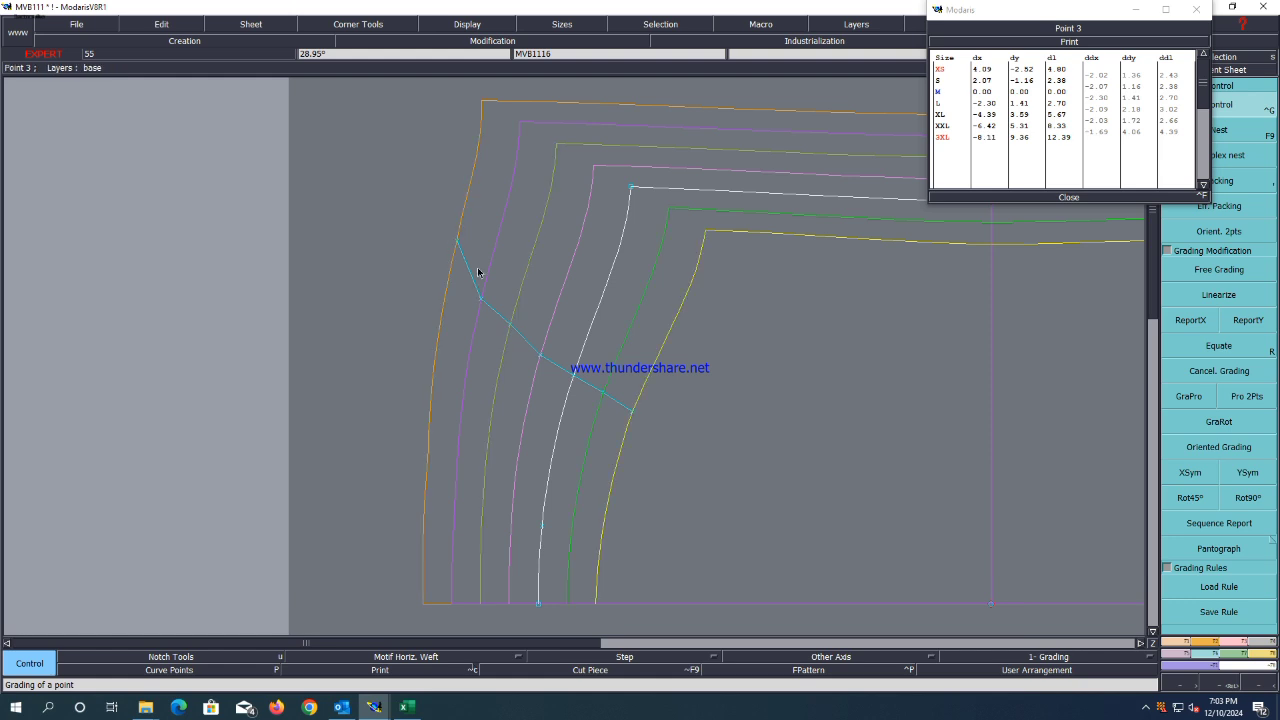
# Regrade the hem point nearest the centre line to about dx -6.11, dy 1.91 for XXL and dx -8.15, dy 1.59 for 3XL.
pyautogui.click(542, 526)
pyautogui.moveTo(428, 449); pyautogui.dragTo(453, 498)
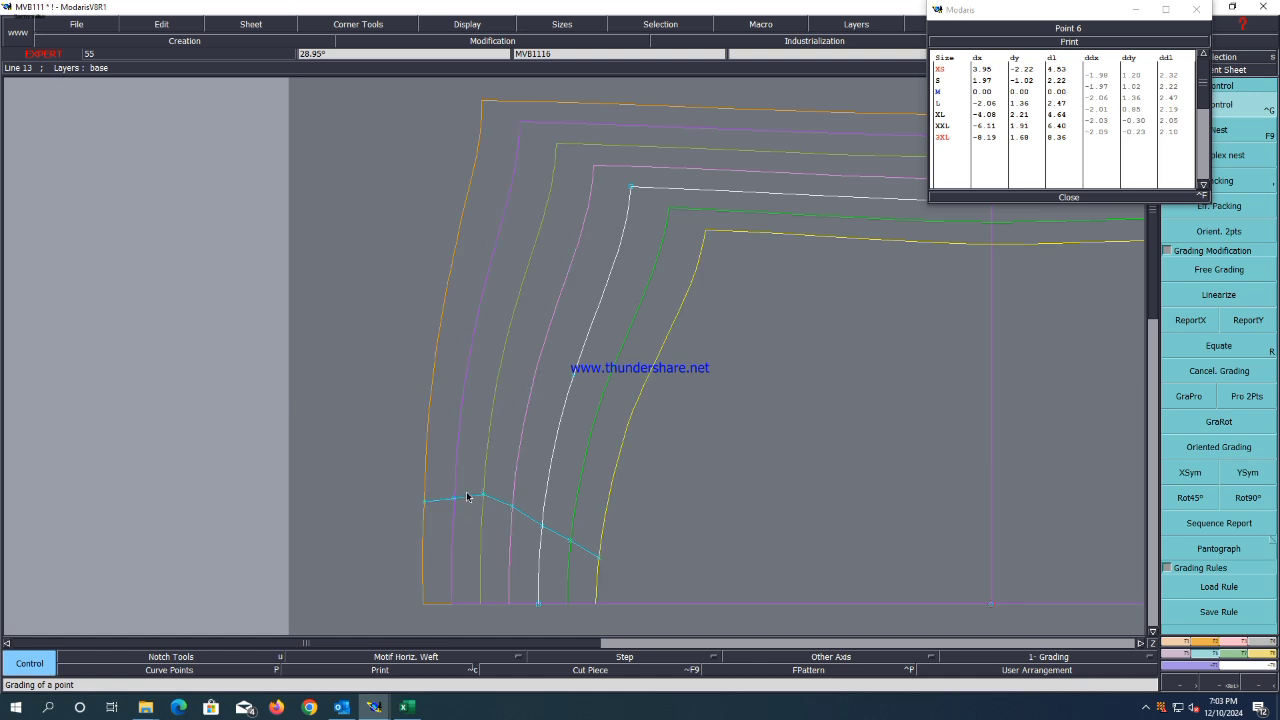
pyautogui.click(457, 243)
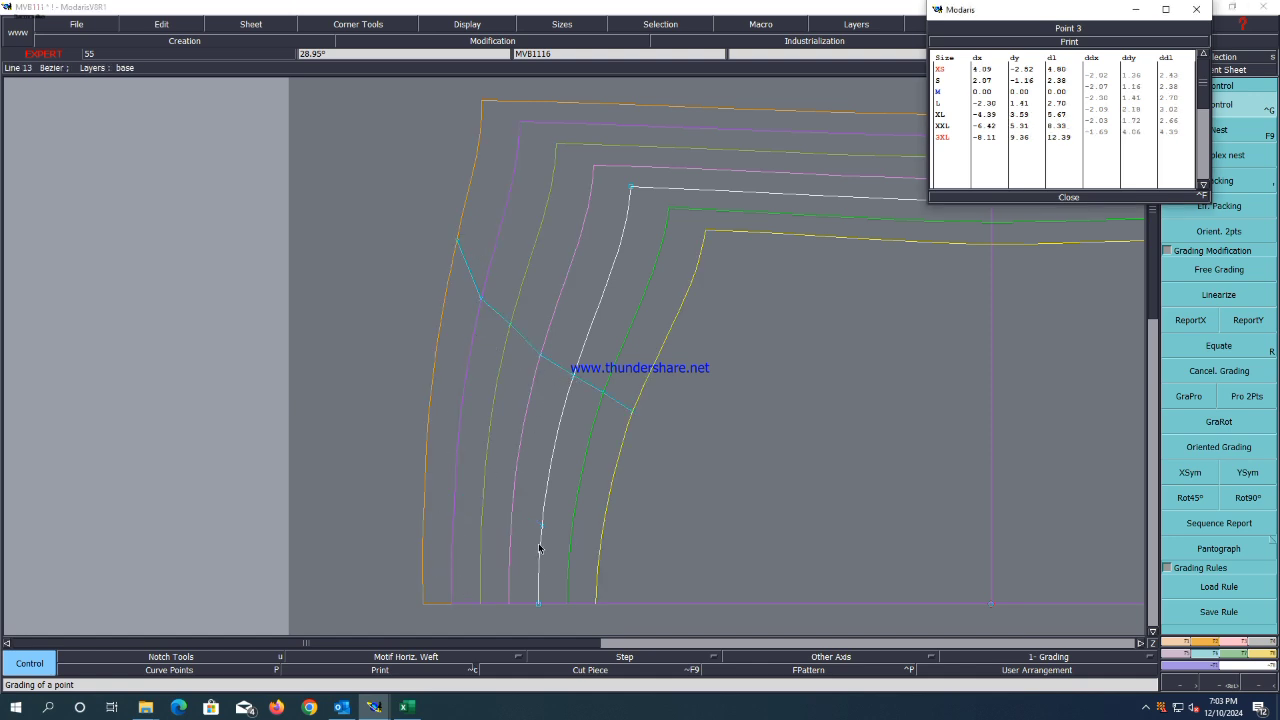
pyautogui.click(425, 503)
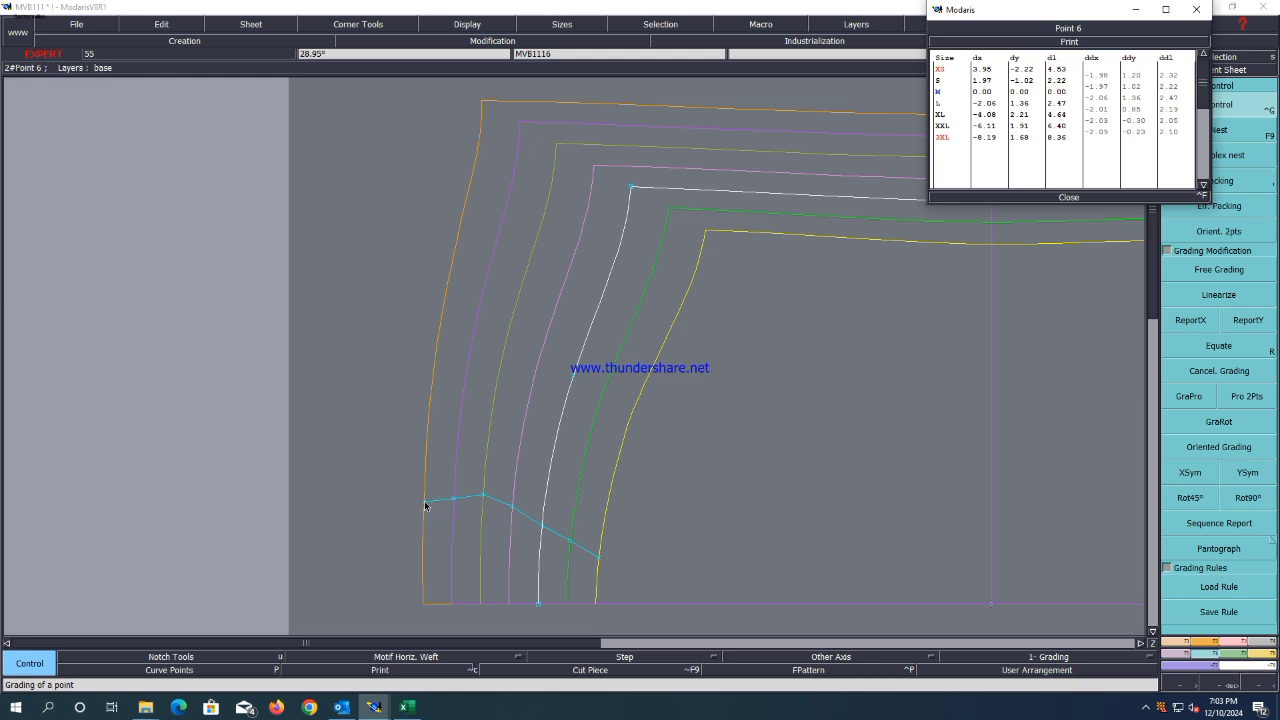
pyautogui.click(425, 503)
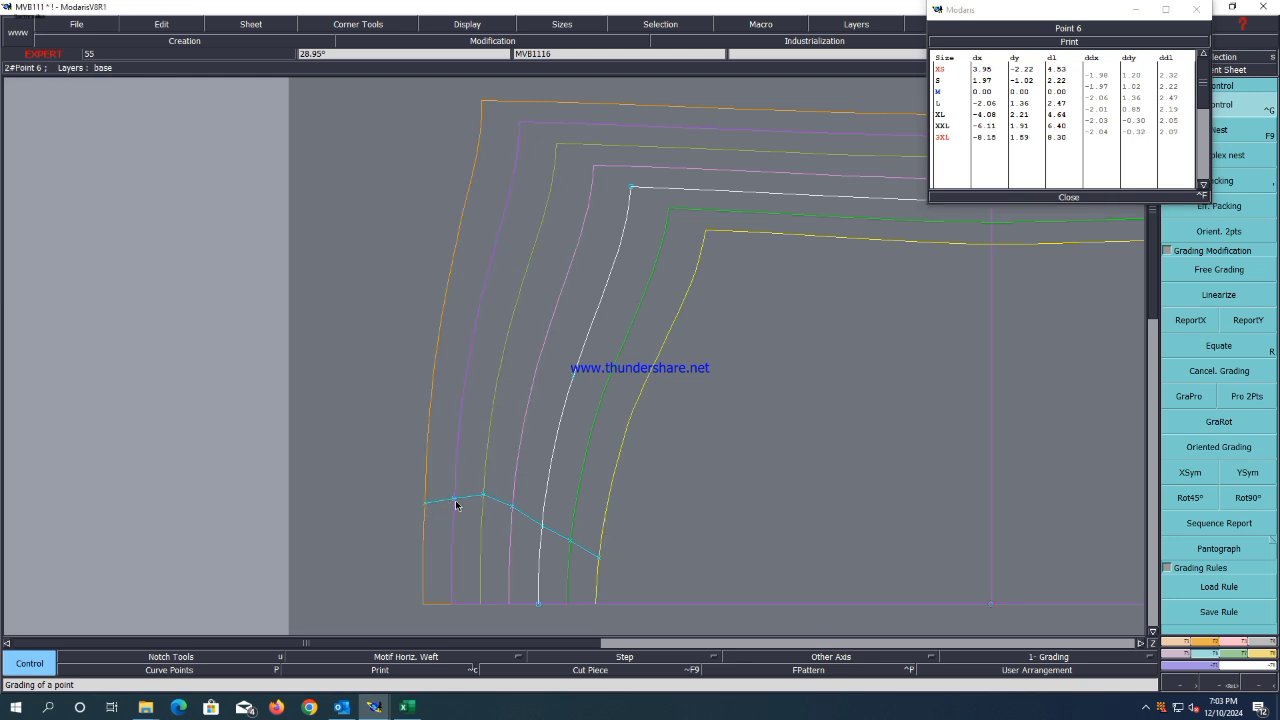
pyautogui.scroll(-1, 502, 470)
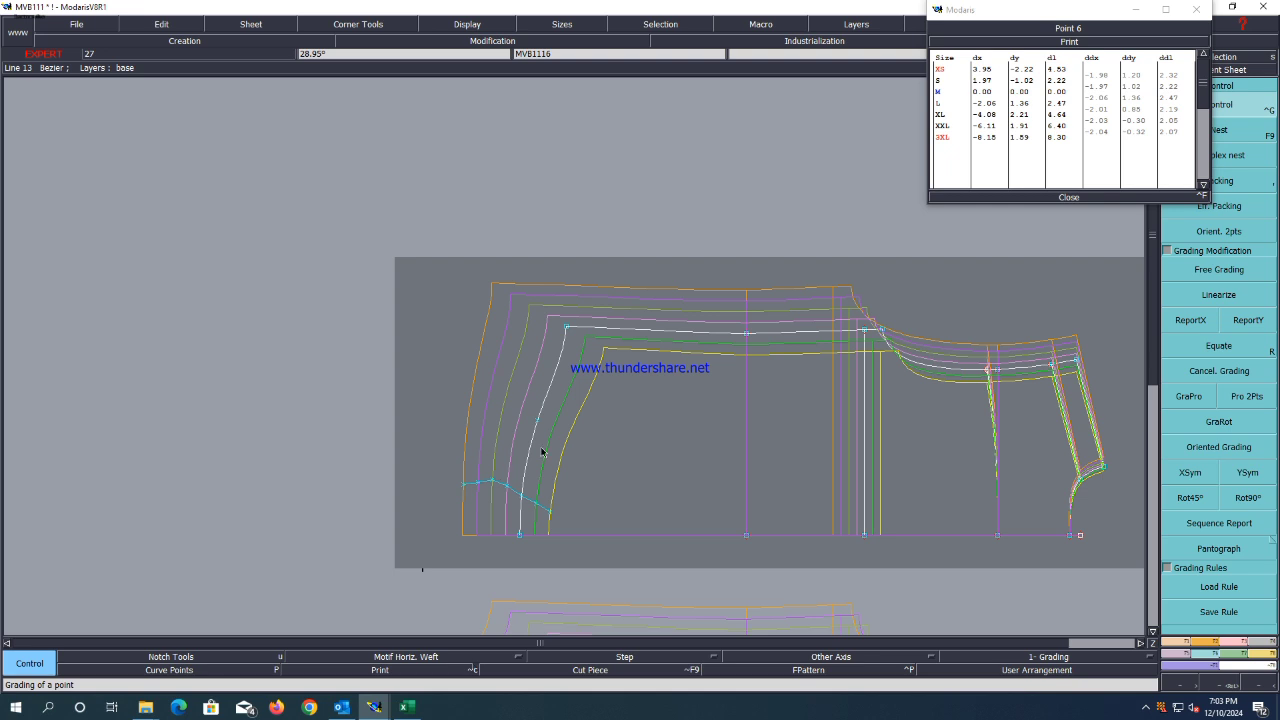
pyautogui.click(1063, 199)
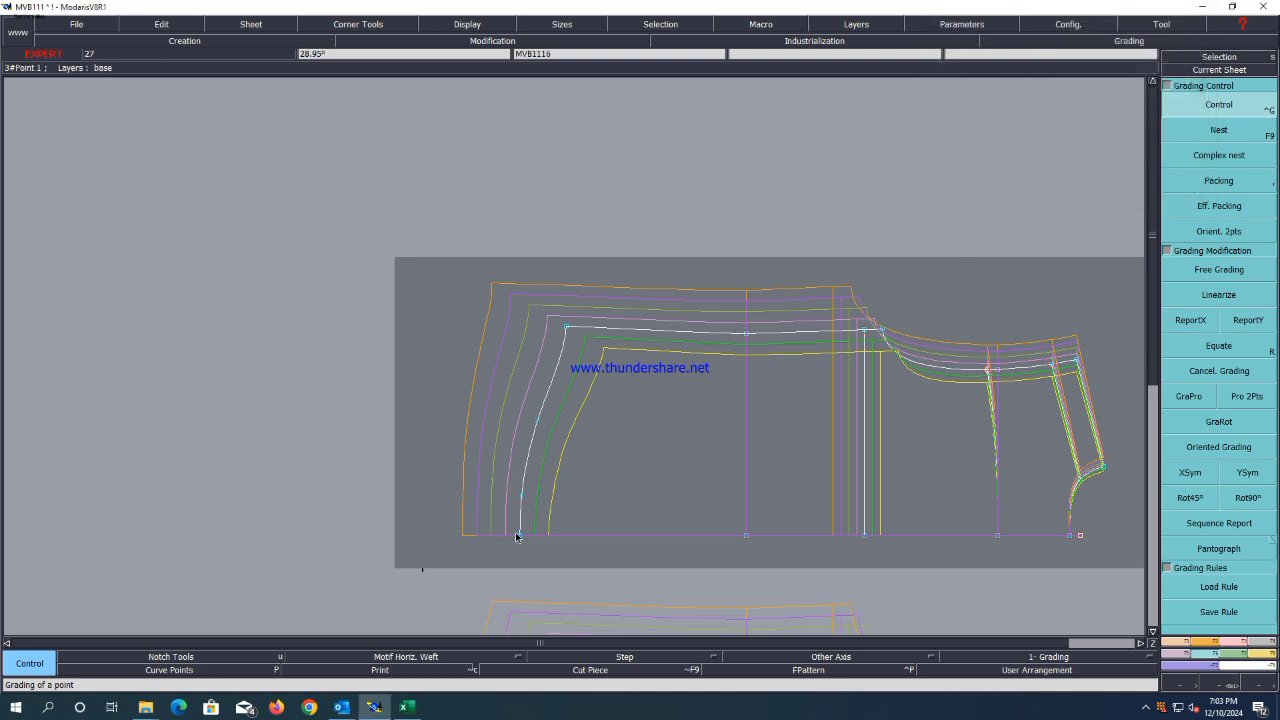
# Regrade the hem point nearest the centre line to about dx 1.87, dy -0.97 for S and dx 3.83, dy -2.11 for XS.
pyautogui.scroll(1, 528, 537)
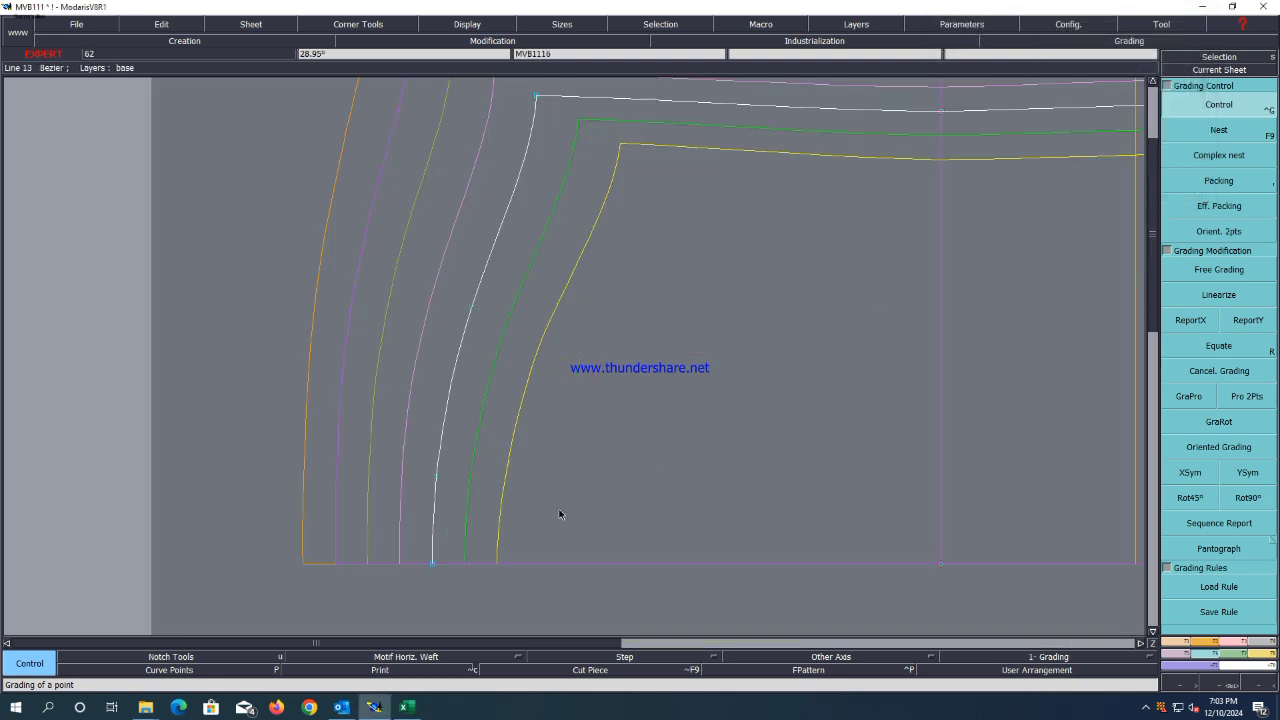
pyautogui.scroll(1, 559, 514)
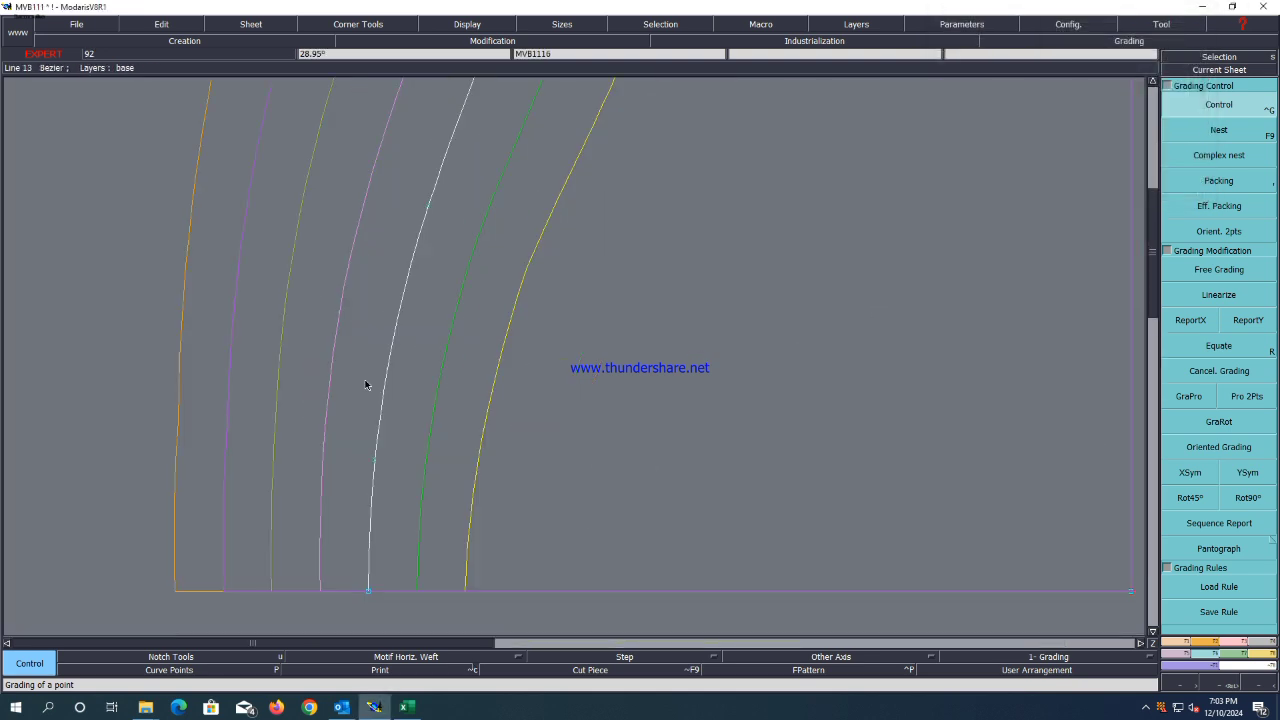
pyautogui.click(377, 466)
pyautogui.scroll(1, 490, 462)
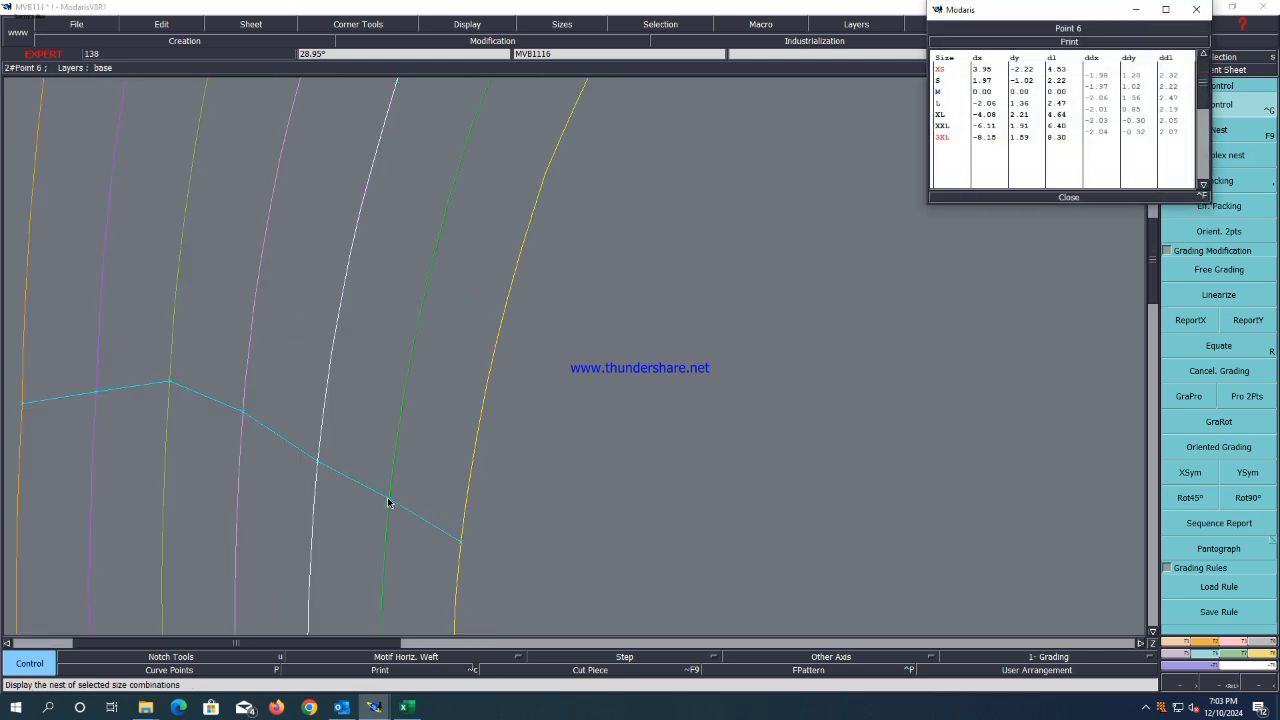
pyautogui.click(388, 499)
pyautogui.click(385, 497)
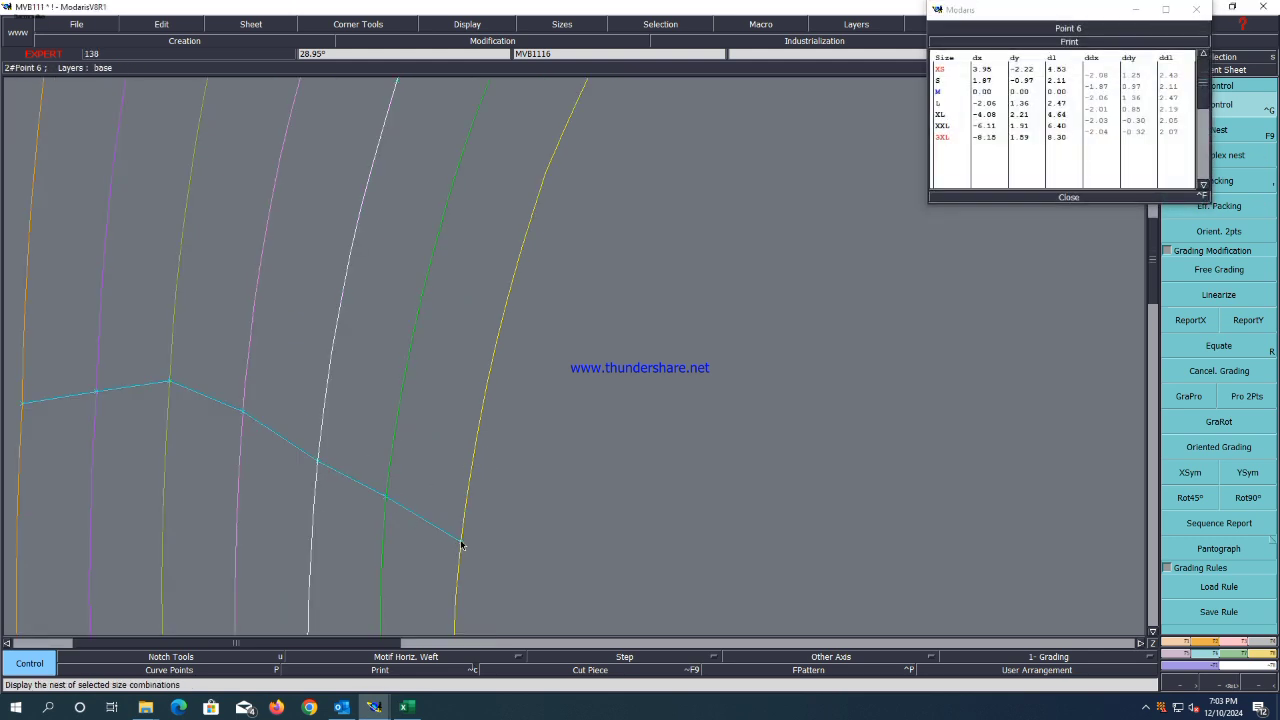
pyautogui.click(461, 545)
pyautogui.click(457, 537)
pyautogui.scroll(-2, 494, 477)
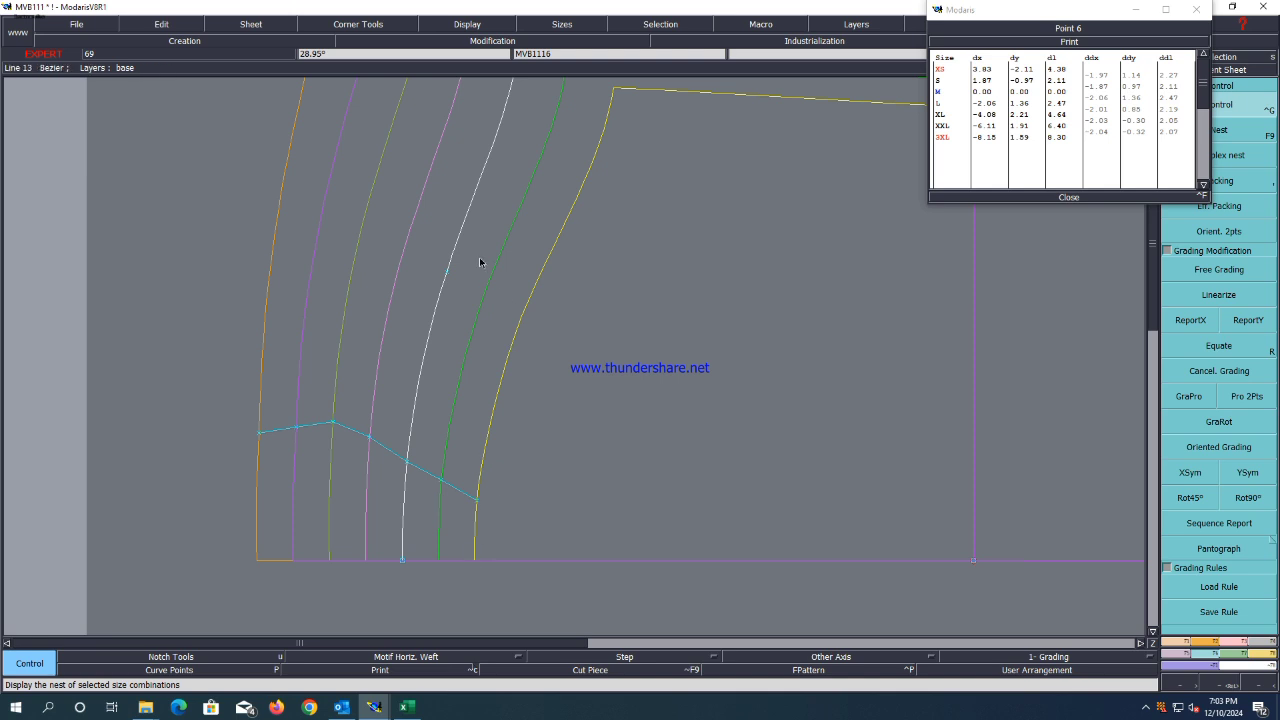
# Regrade the hem point nearest the side seam to about dx 3.49, dy -3.88 for XS and dx 1.75, dy -1.63 for S.
pyautogui.click(447, 272)
pyautogui.scroll(1, 526, 340)
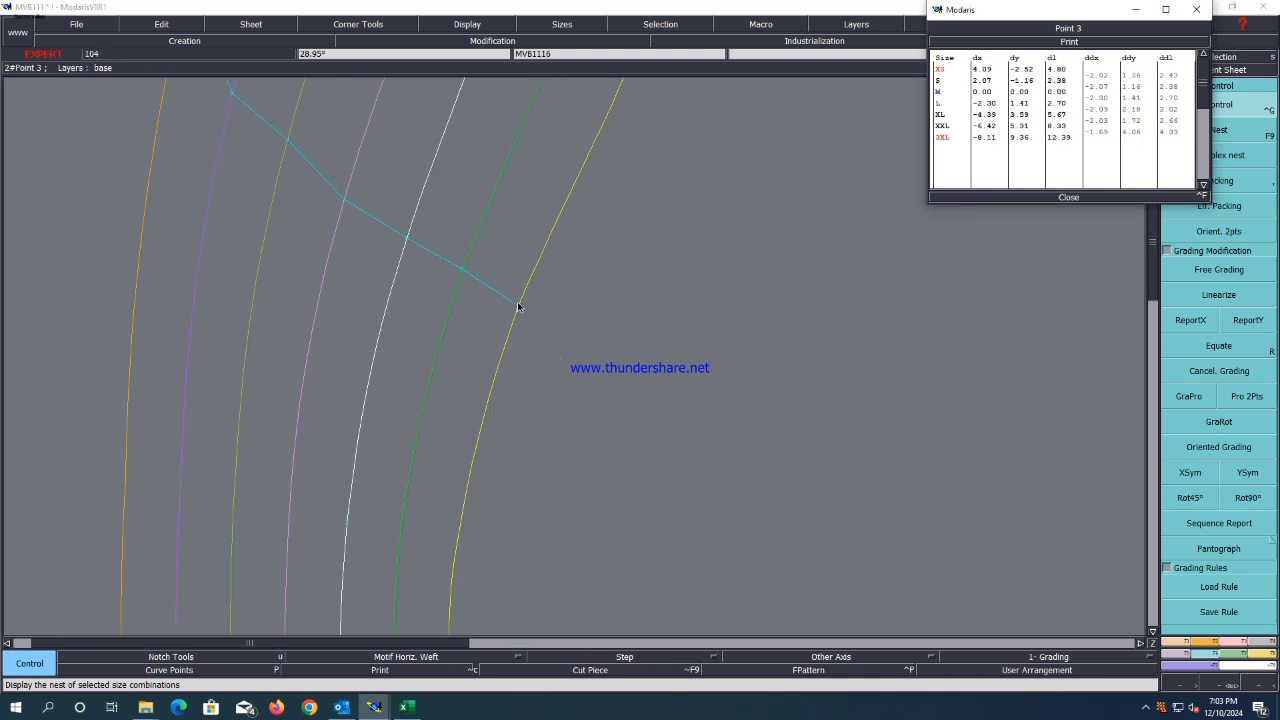
pyautogui.click(518, 307)
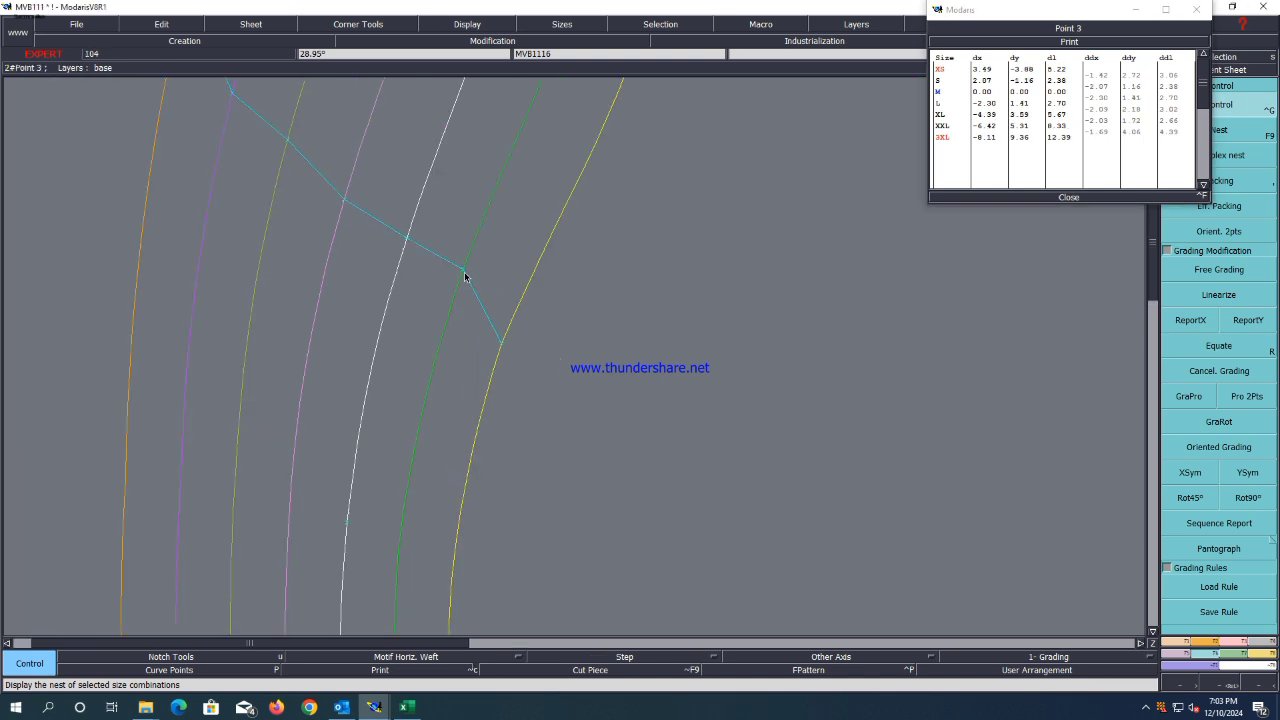
pyautogui.click(457, 277)
pyautogui.scroll(-2, 476, 366)
pyautogui.scroll(-2, 476, 366)
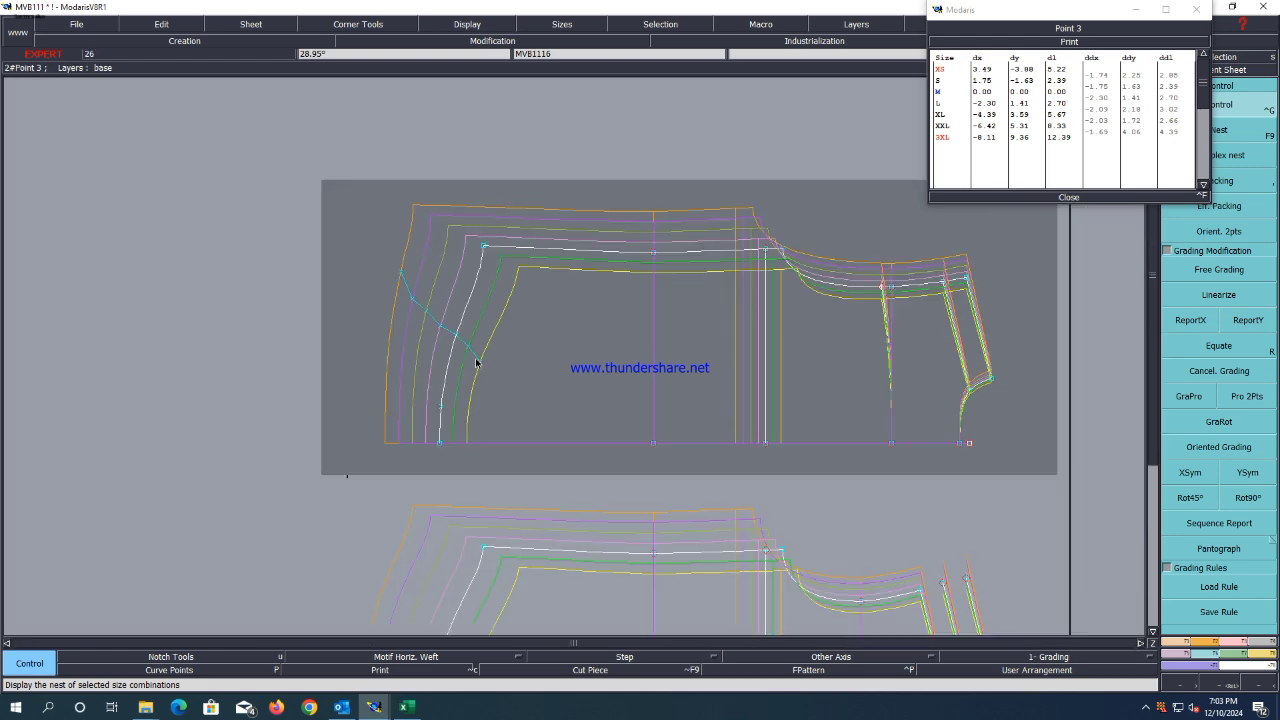
pyautogui.click(1068, 197)
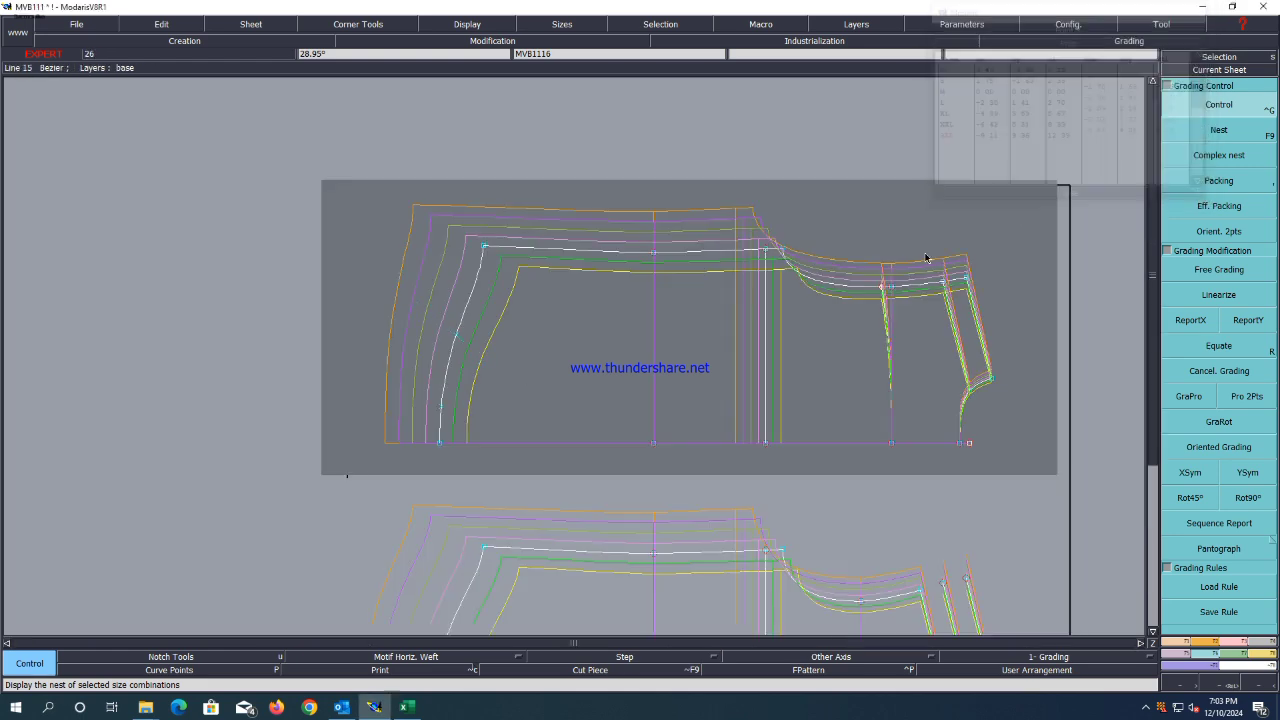
# Save the MVB111 model, continuing past the validation-file warnings.
pyautogui.hotkey('ctrl', 's')
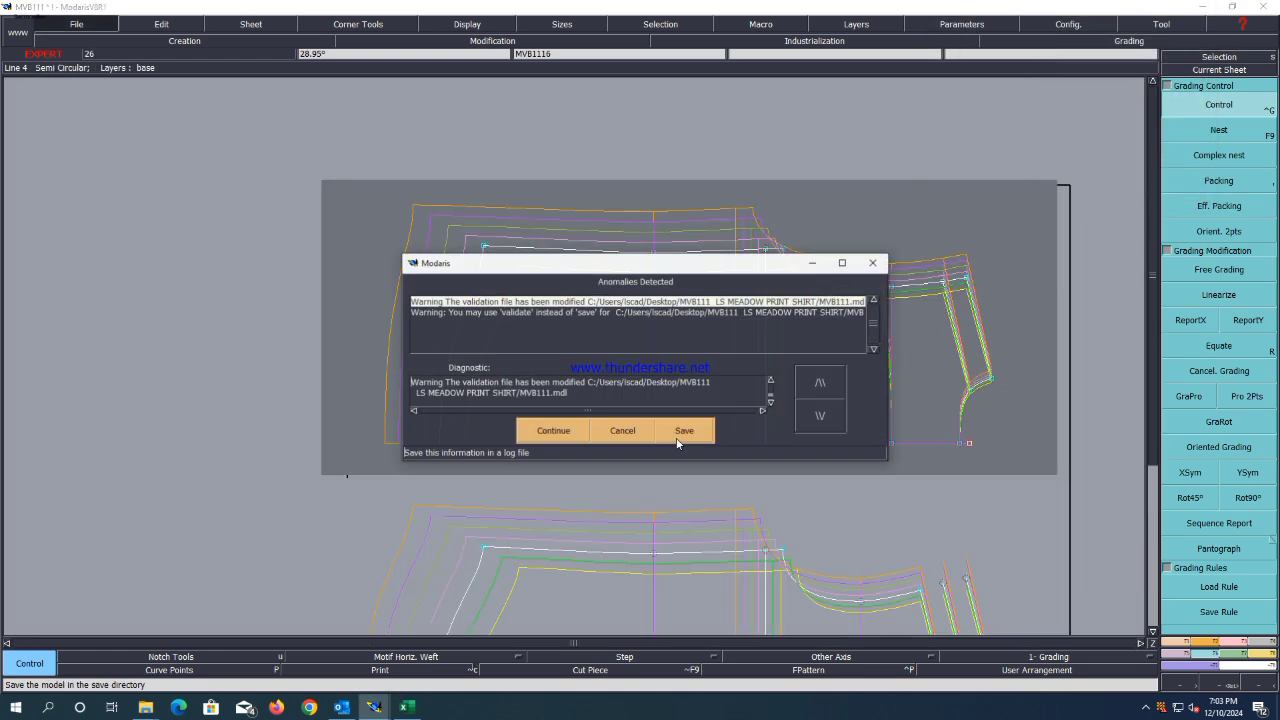
pyautogui.click(558, 435)
pyautogui.scroll(-1, 590, 308)
pyautogui.scroll(1, 668, 392)
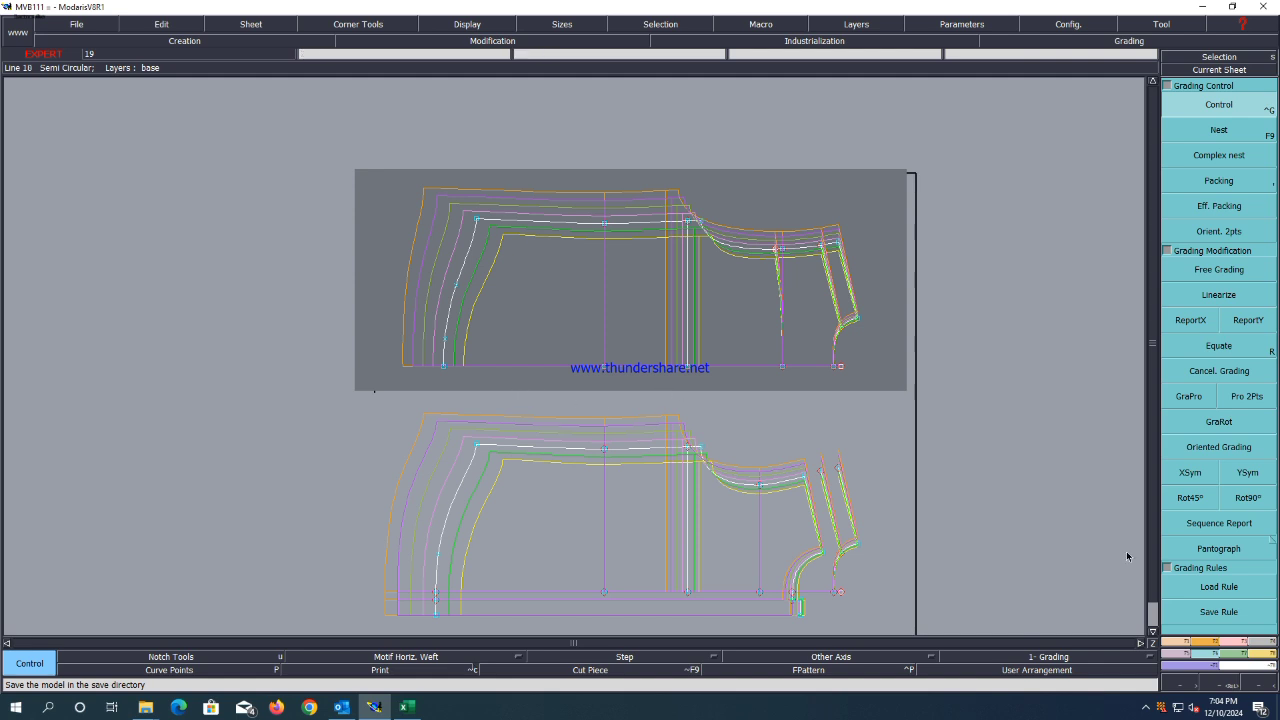
# Create a symmetry axis along MVB1116's centre line and mirror the hem, side seam and armhole curves across it.
pyautogui.press('F1')
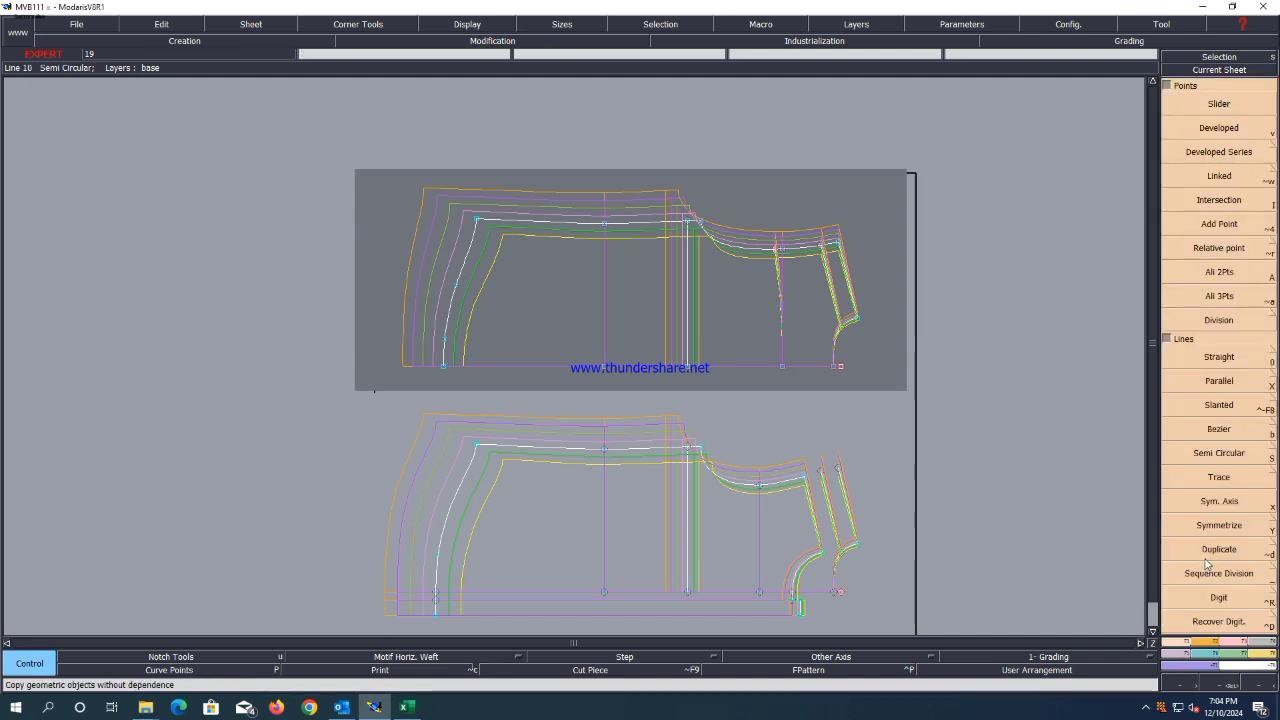
pyautogui.click(1218, 500)
pyautogui.click(445, 367)
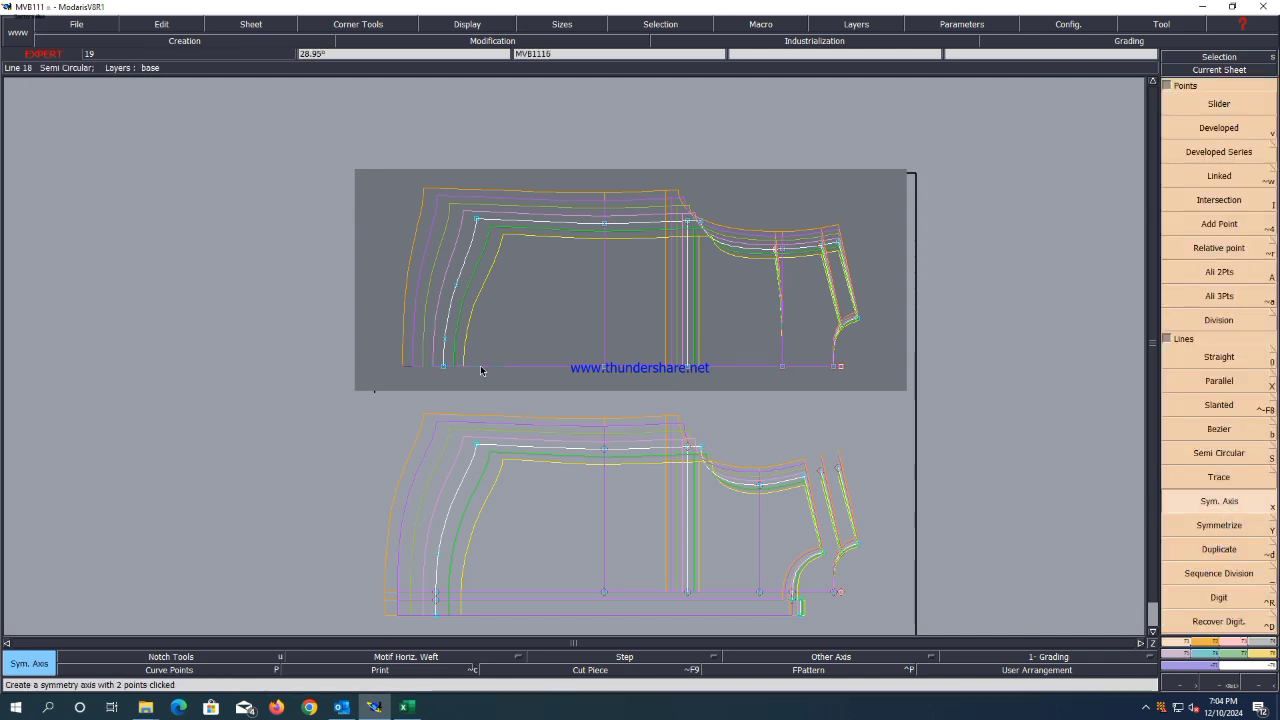
pyautogui.click(479, 368)
pyautogui.press('y')
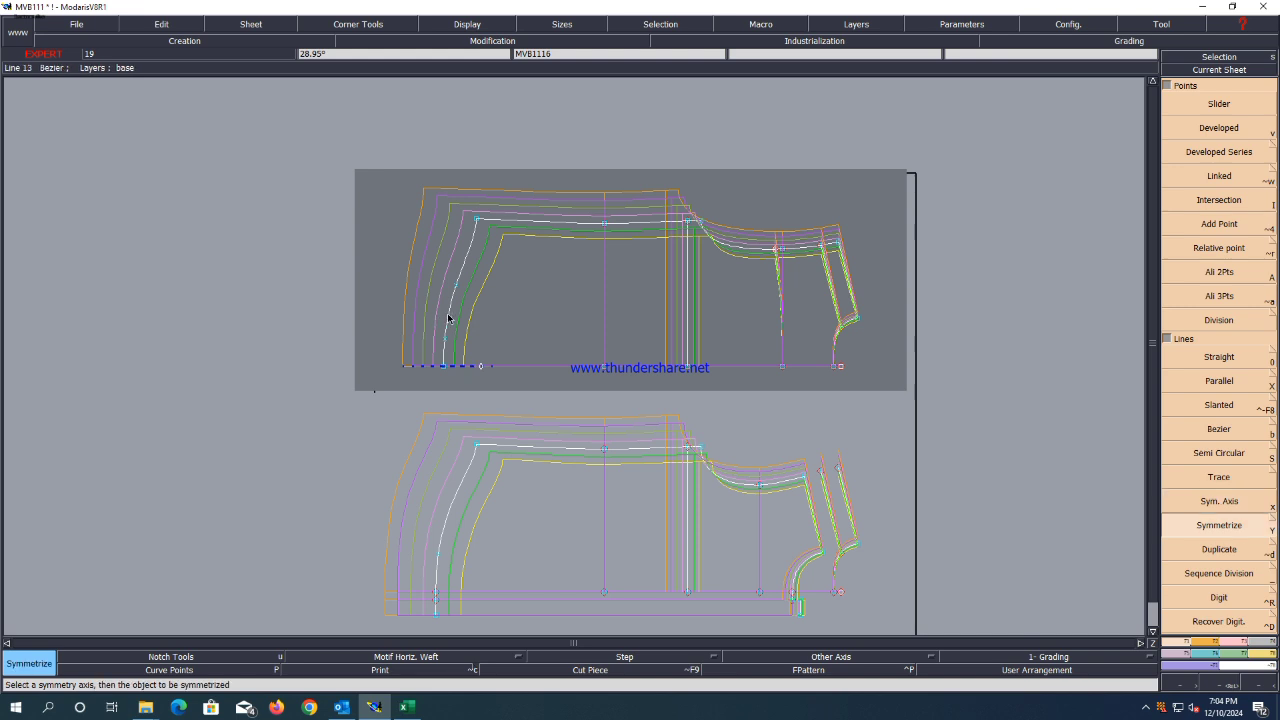
pyautogui.click(460, 313)
pyautogui.scroll(-2, 464, 330)
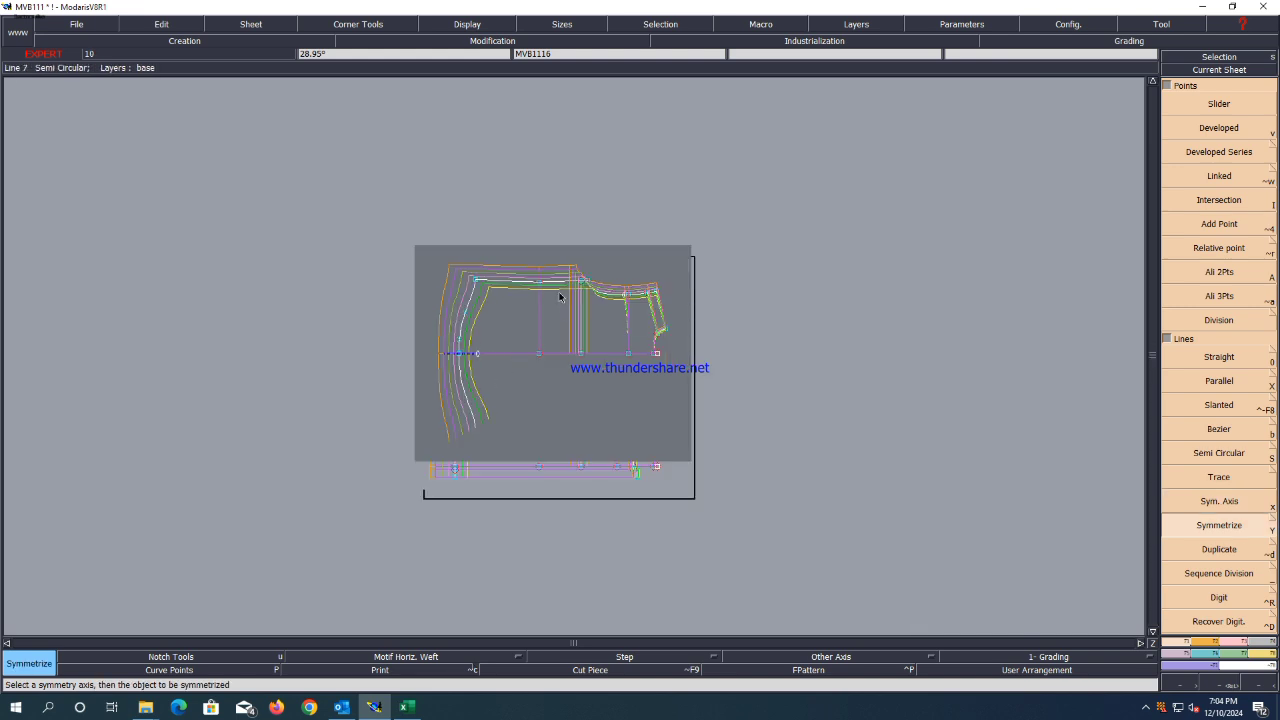
pyautogui.click(519, 286)
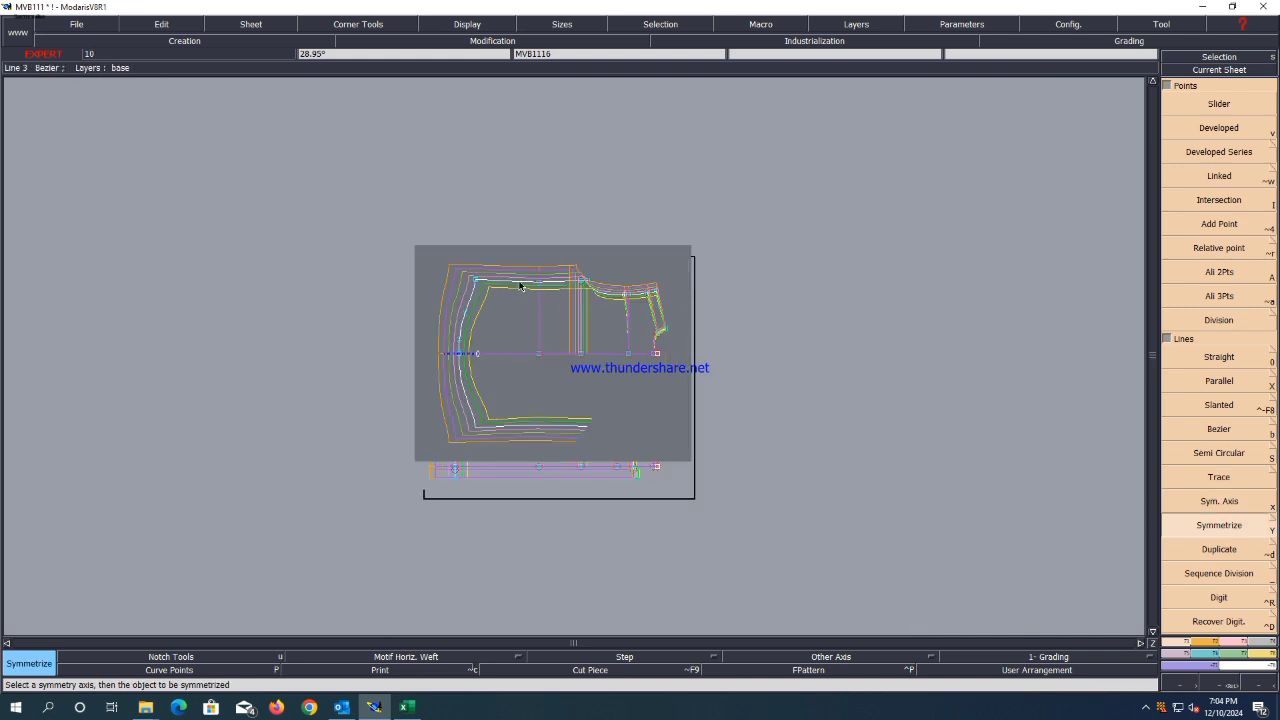
pyautogui.click(604, 296)
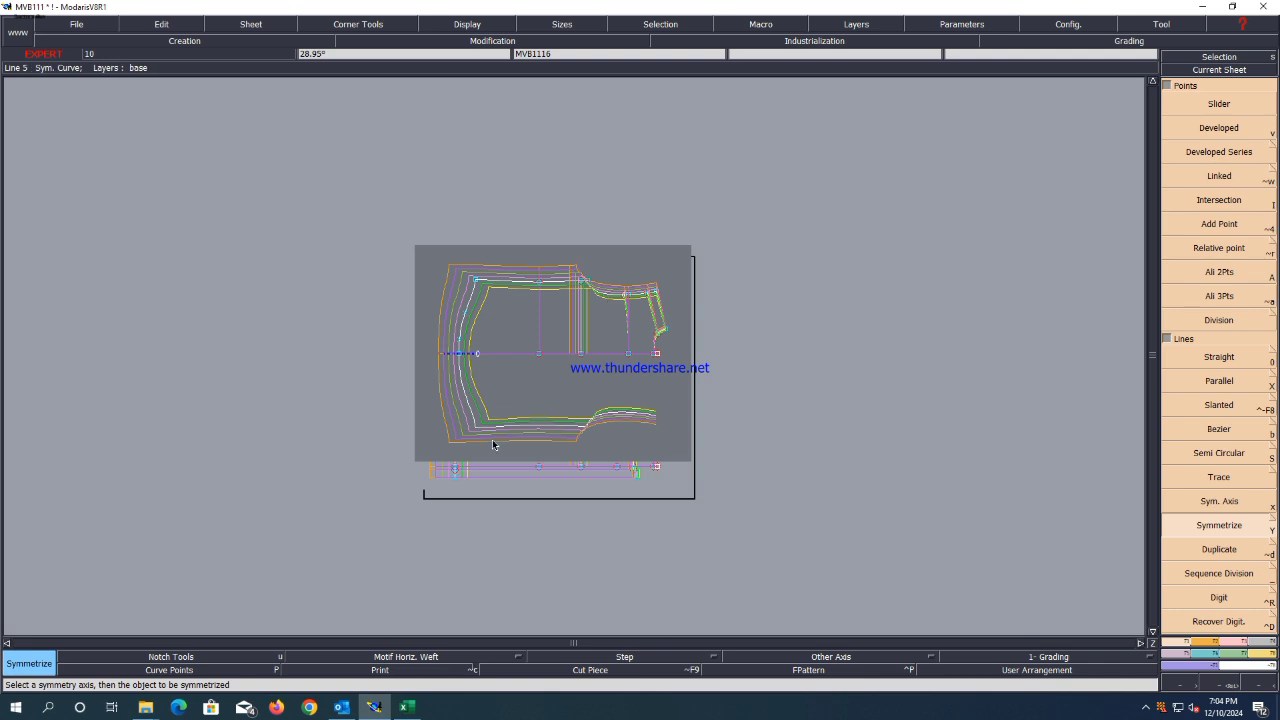
# Undo the mirrored hem, side seam and armhole curves and the symmetry axis on MVB1116.
pyautogui.hotkey('ctrl', 'z')
pyautogui.hotkey('ctrl', 'z')
pyautogui.hotkey('ctrl', 'z')
pyautogui.hotkey('ctrl', 'z')
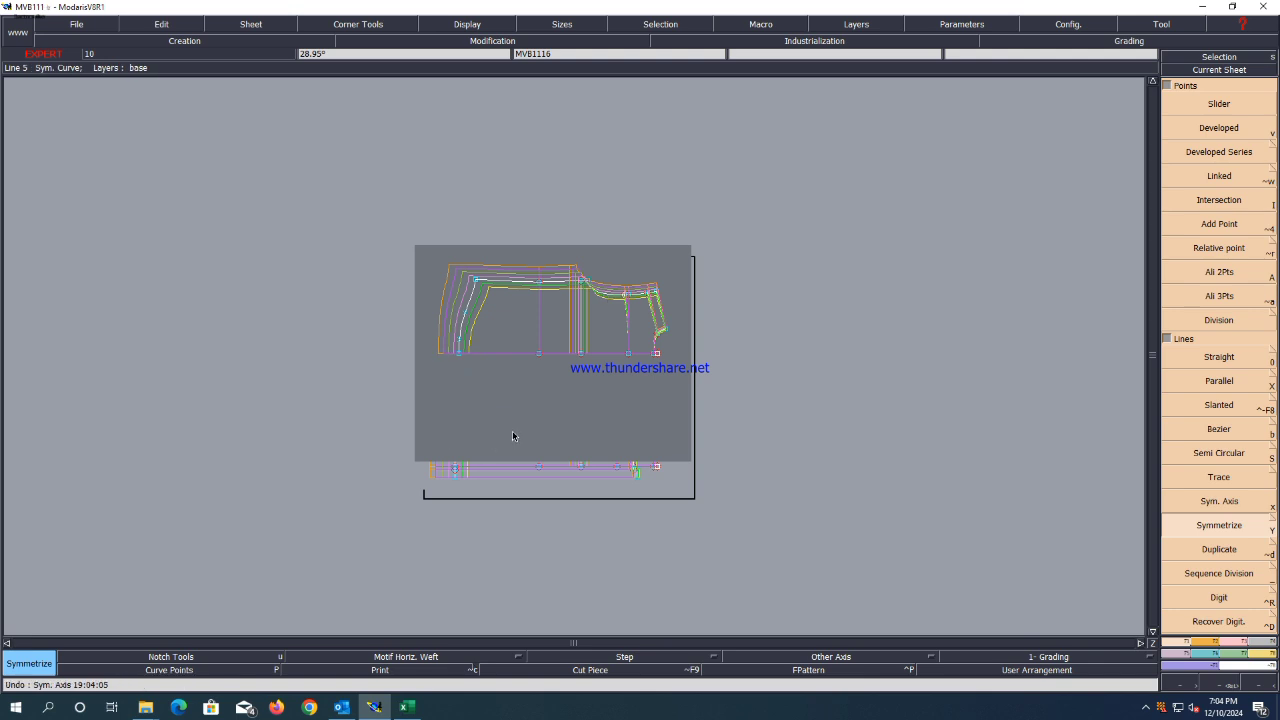
# Save the model and redisplay all of its sheets arranged on the desk.
pyautogui.press('a')
pyautogui.press('j')
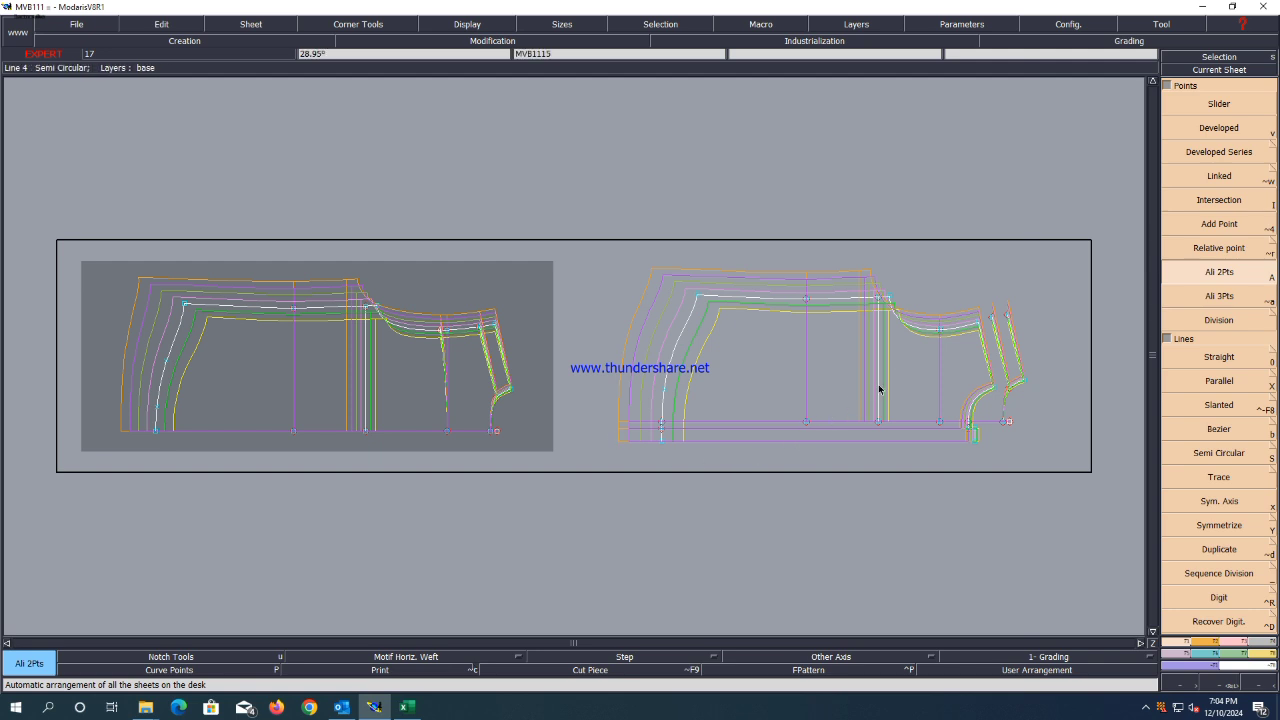
pyautogui.hotkey('ctrl', 's')
pyautogui.click(547, 435)
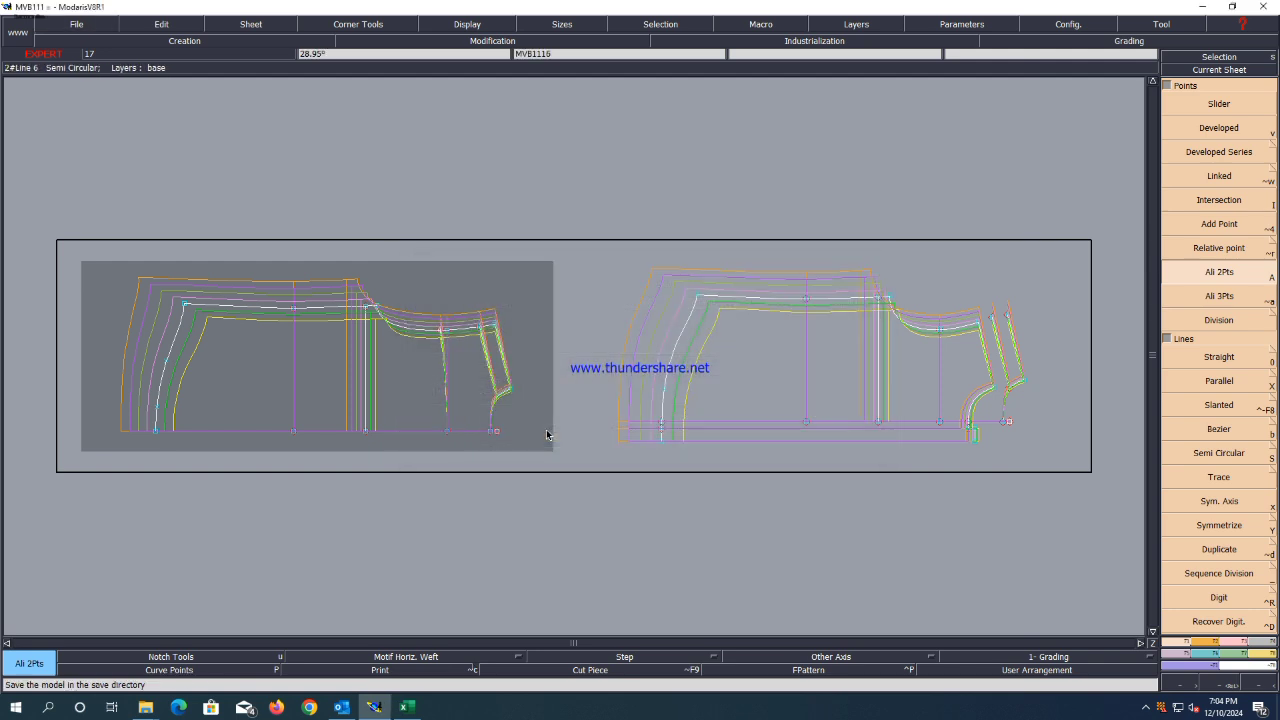
pyautogui.press('8')
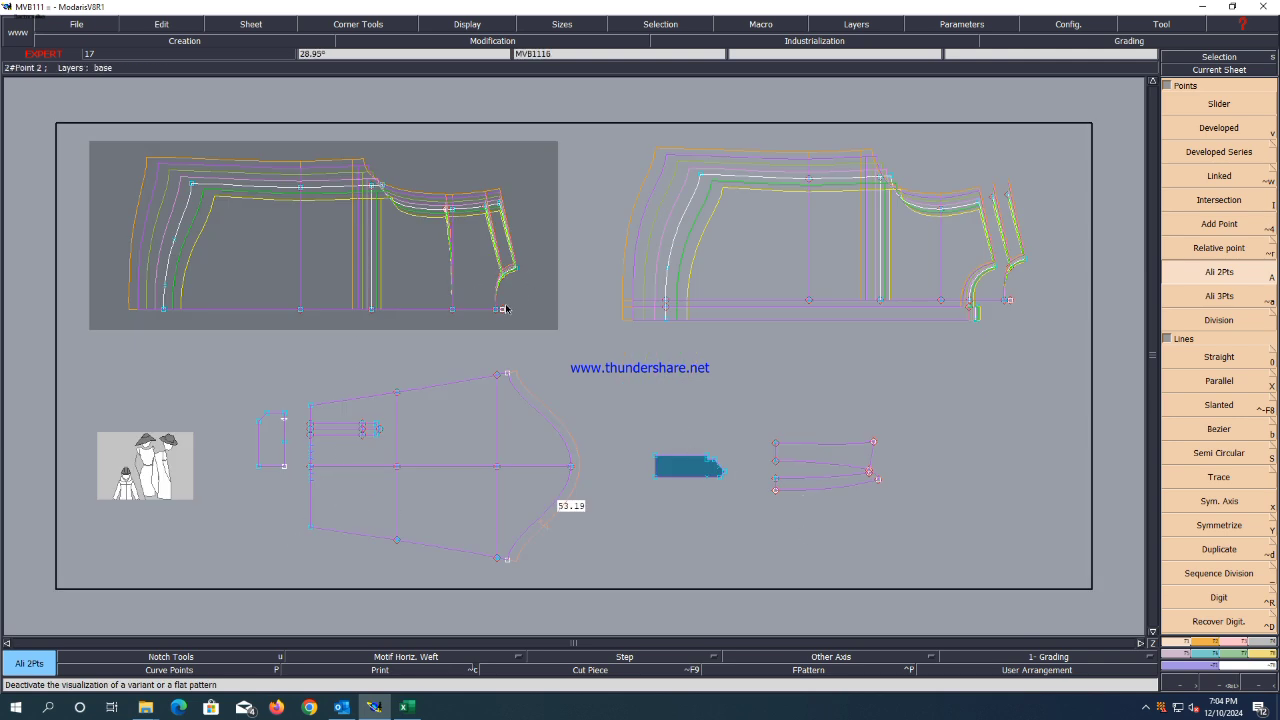
# Measure the lengths of the front and back neckline curves on MVB1115.
pyautogui.scroll(2, 505, 310)
pyautogui.scroll(-3, 505, 310)
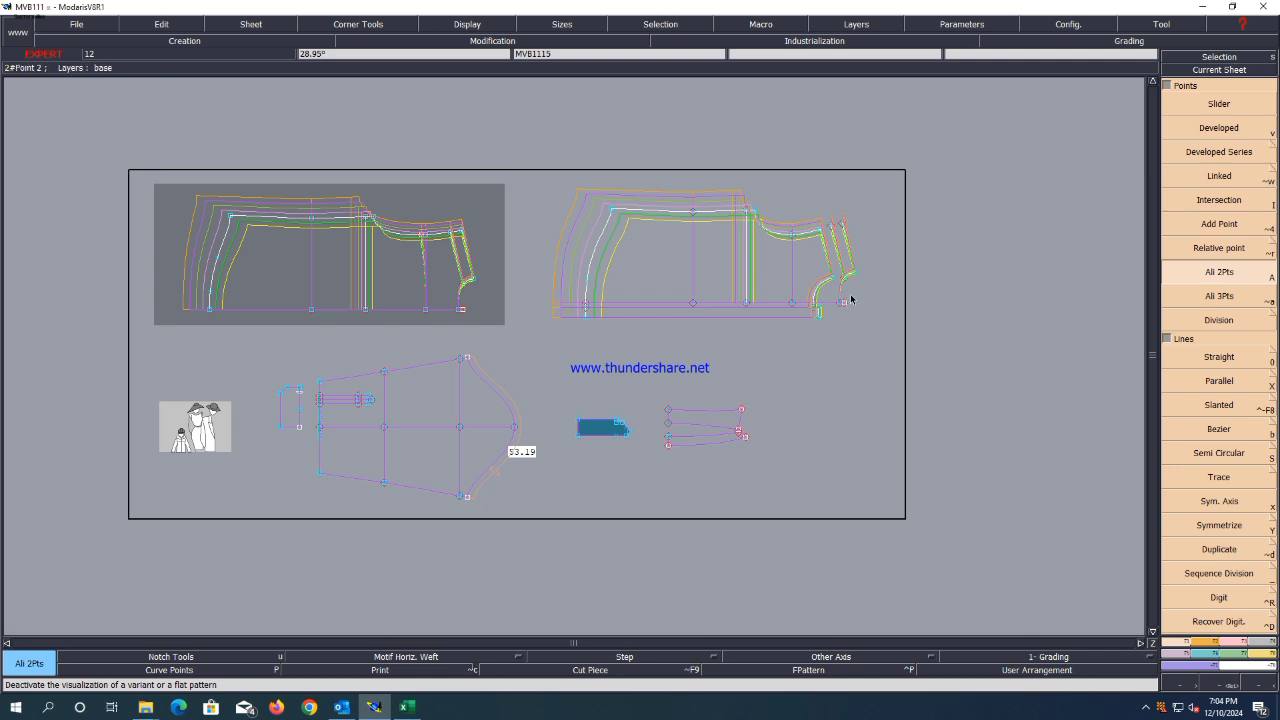
pyautogui.scroll(5, 845, 295)
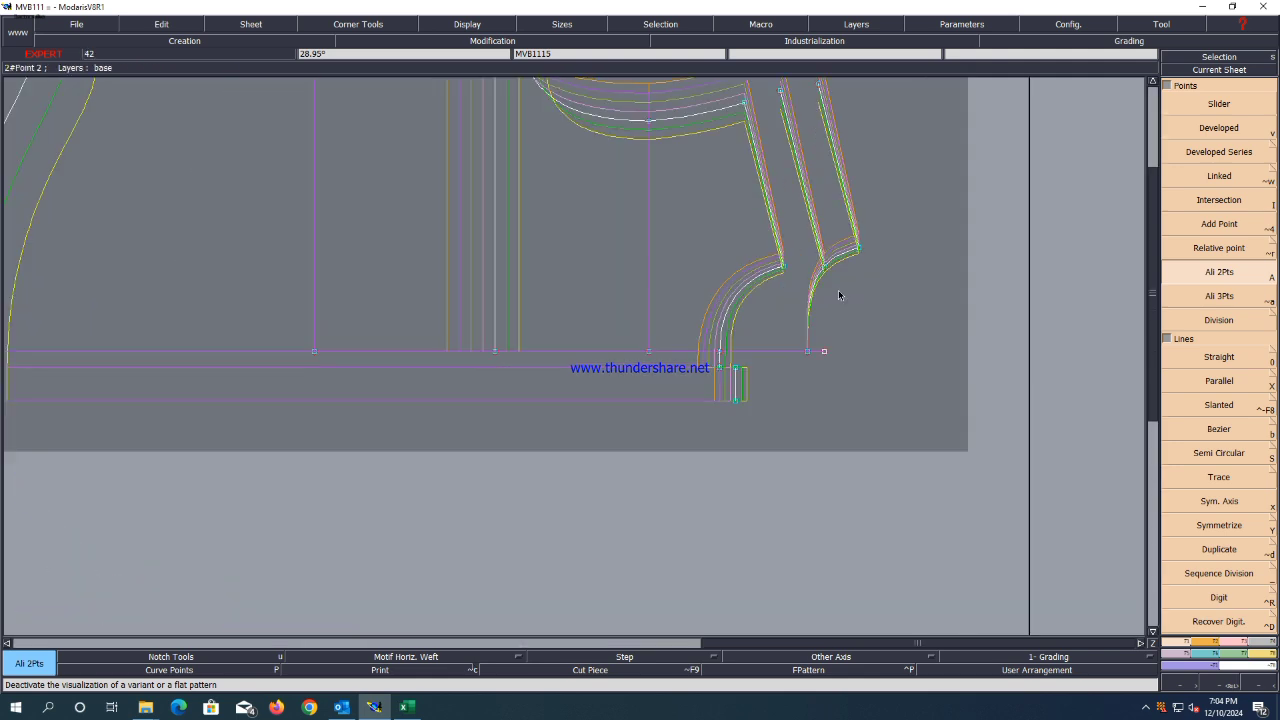
pyautogui.press('l')
pyautogui.click(720, 358)
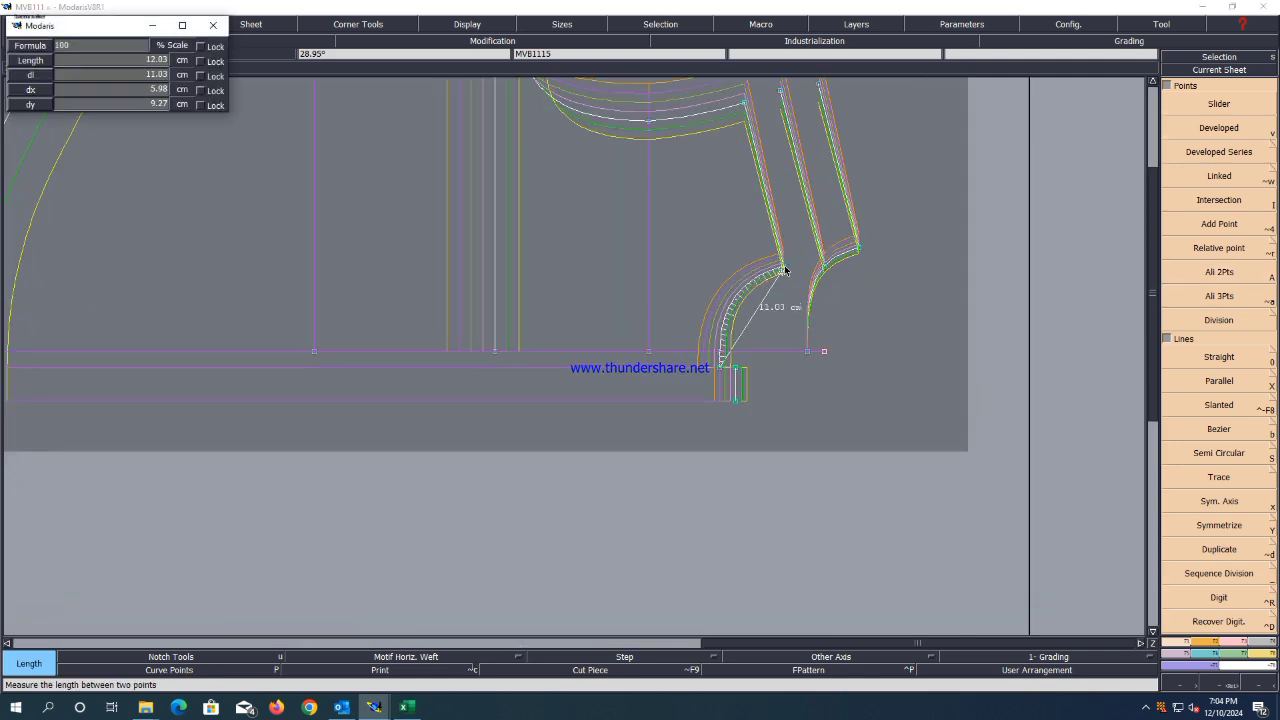
pyautogui.click(783, 267)
pyautogui.click(858, 250)
pyautogui.click(810, 351)
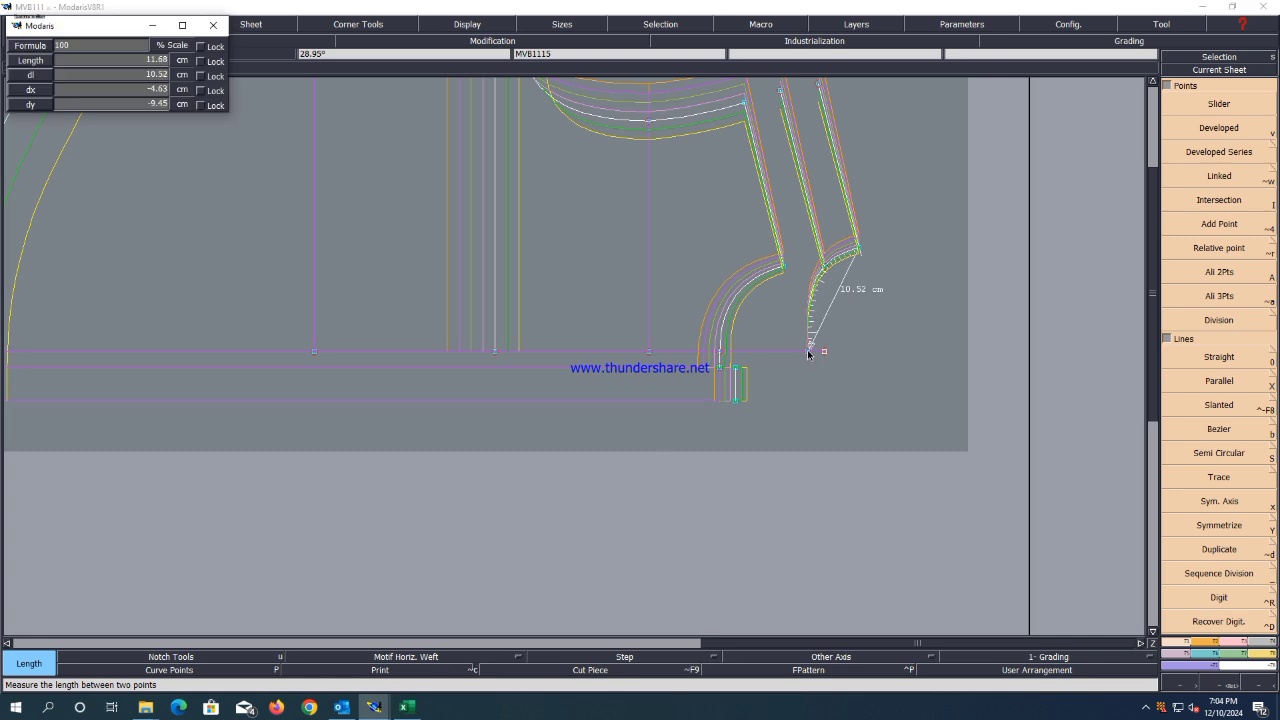
# Accumulate both neckline lengths across the sizes in the measurement table and erase the table.
pyautogui.hotkey('ctrl', 'u')
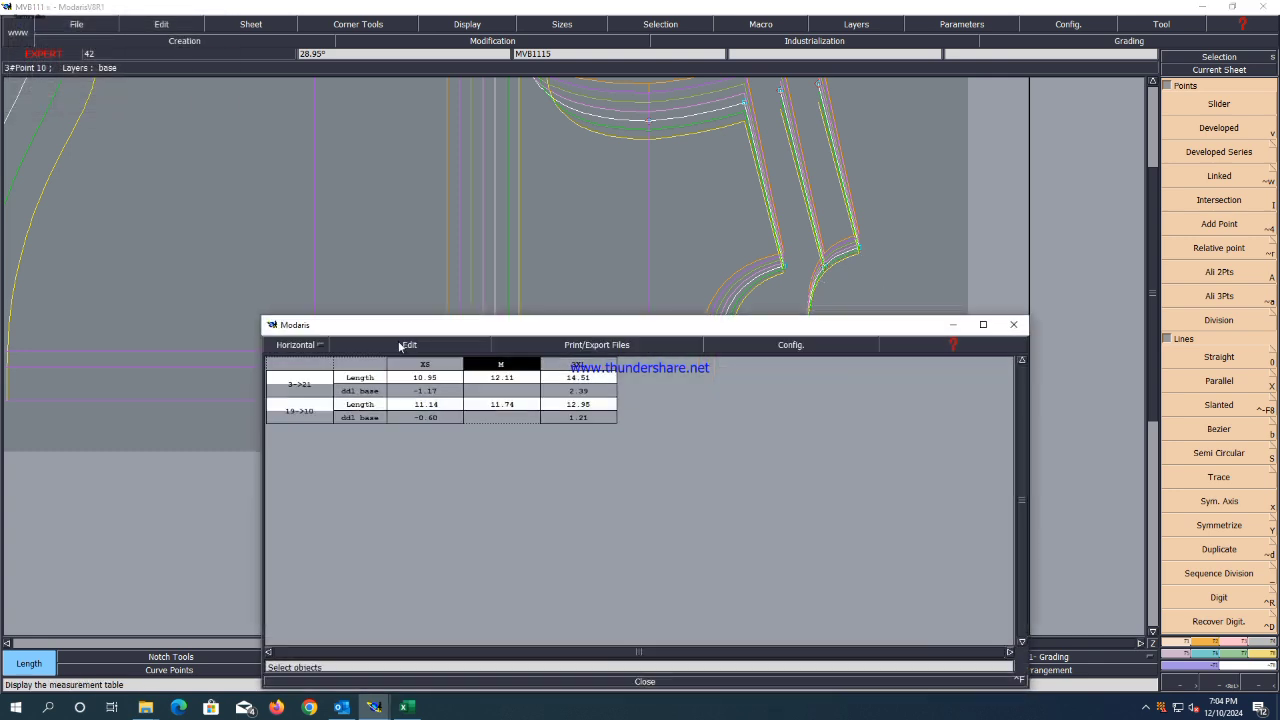
pyautogui.click(402, 347)
pyautogui.click(378, 388)
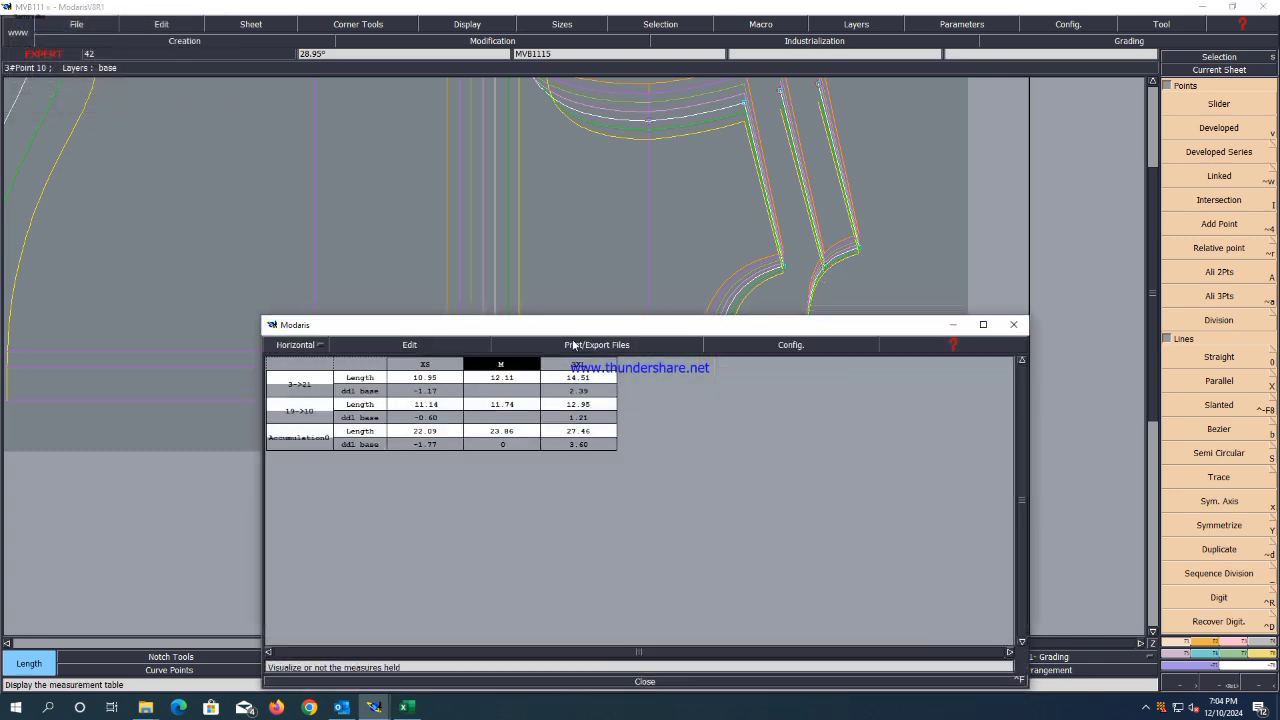
pyautogui.click(366, 348)
pyautogui.click(368, 414)
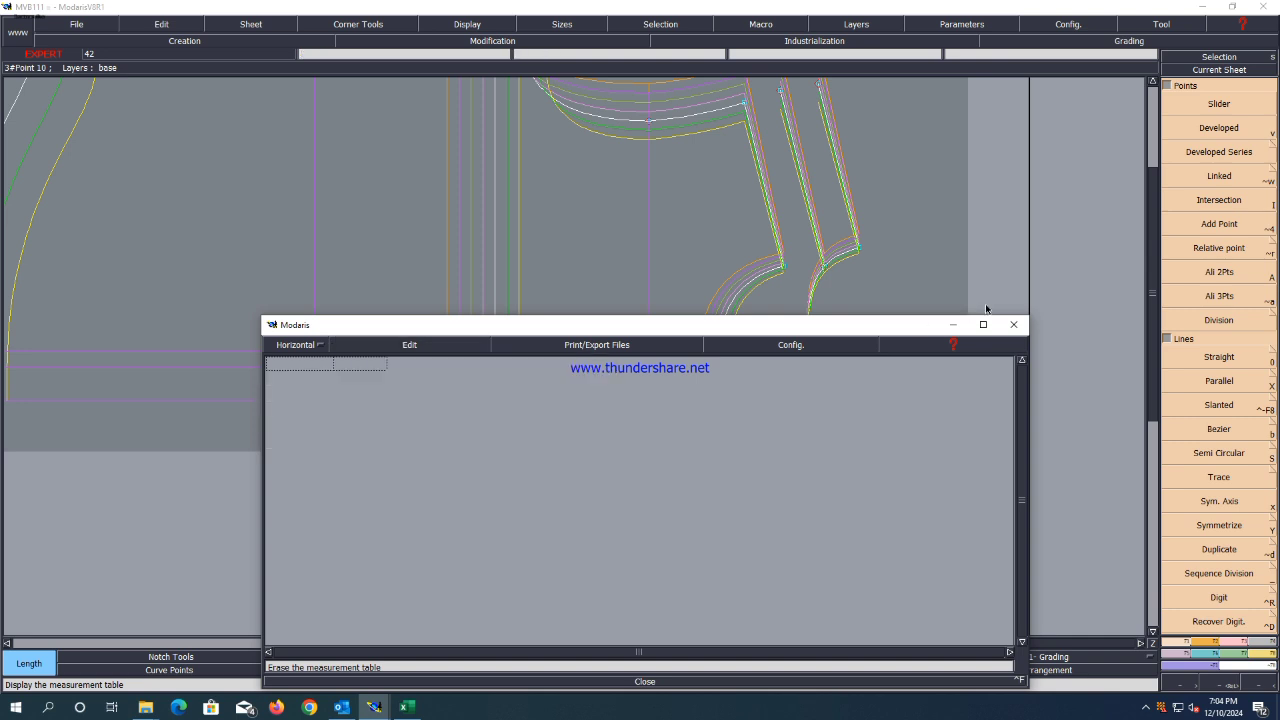
# Measure the front neckline curve from centre front to shoulder, and the back neckline curve from shoulder to centre back.
pyautogui.click(957, 325)
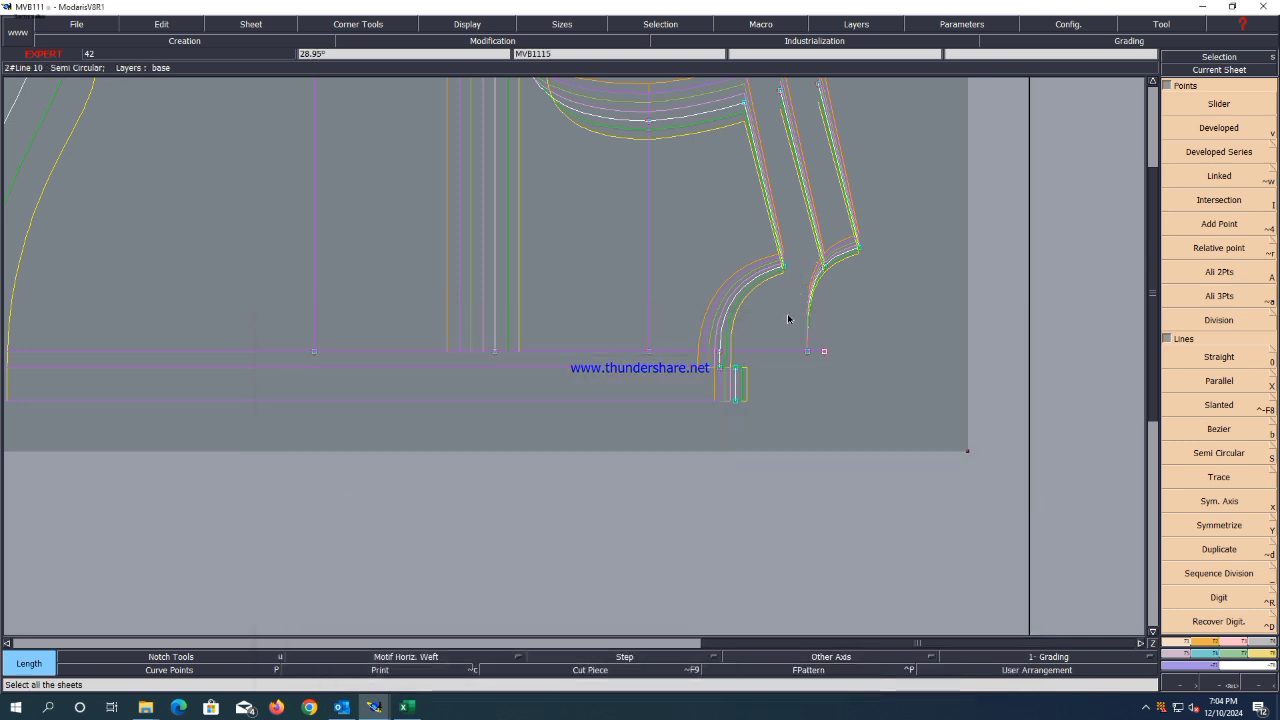
pyautogui.click(720, 369)
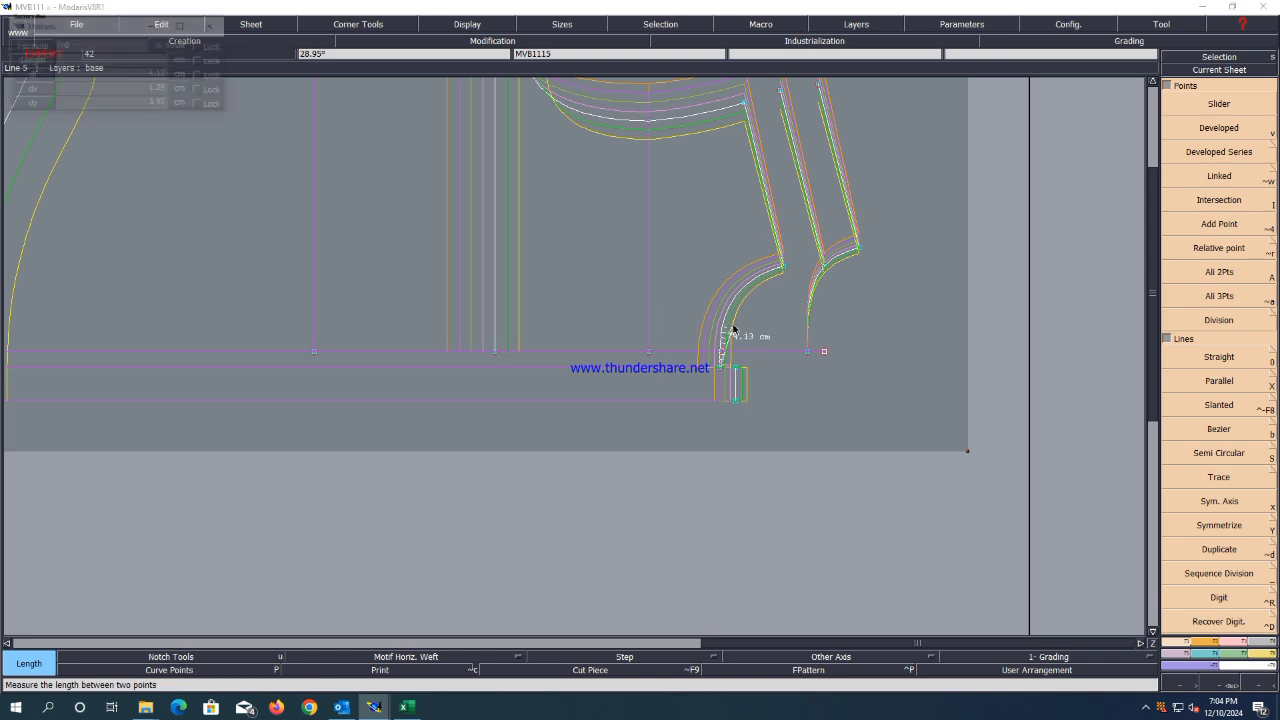
pyautogui.click(784, 267)
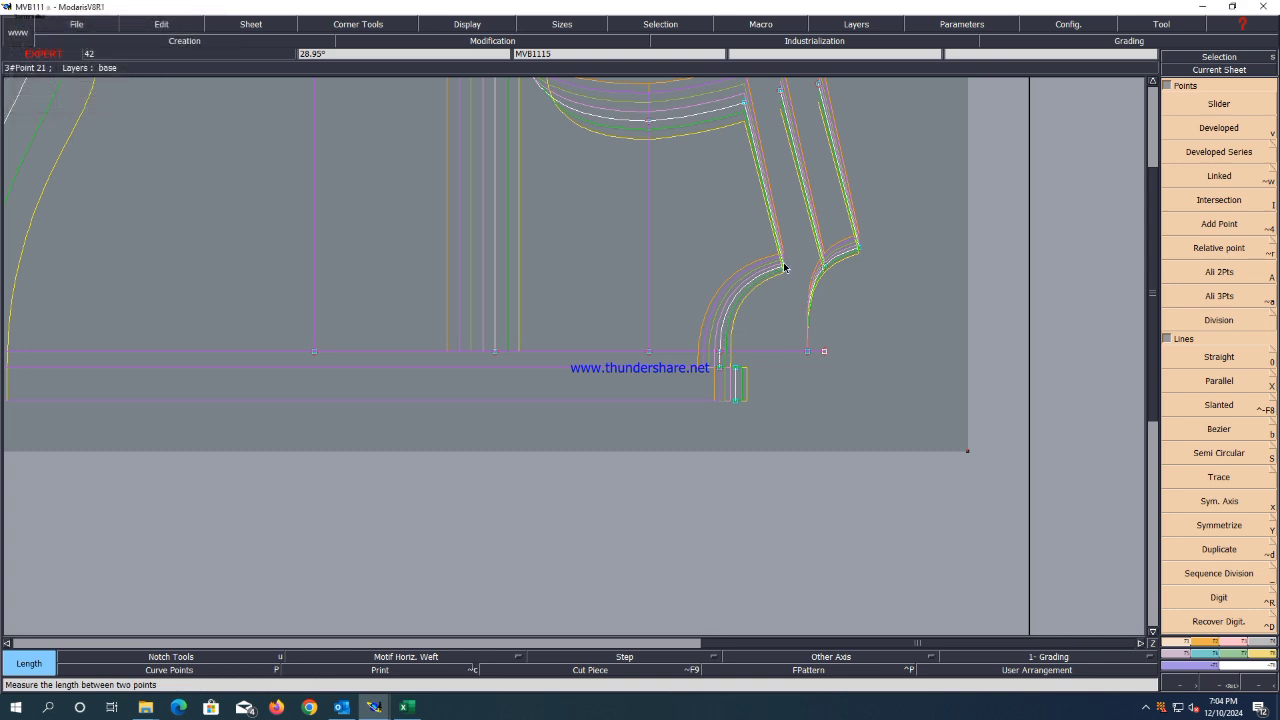
pyautogui.click(858, 248)
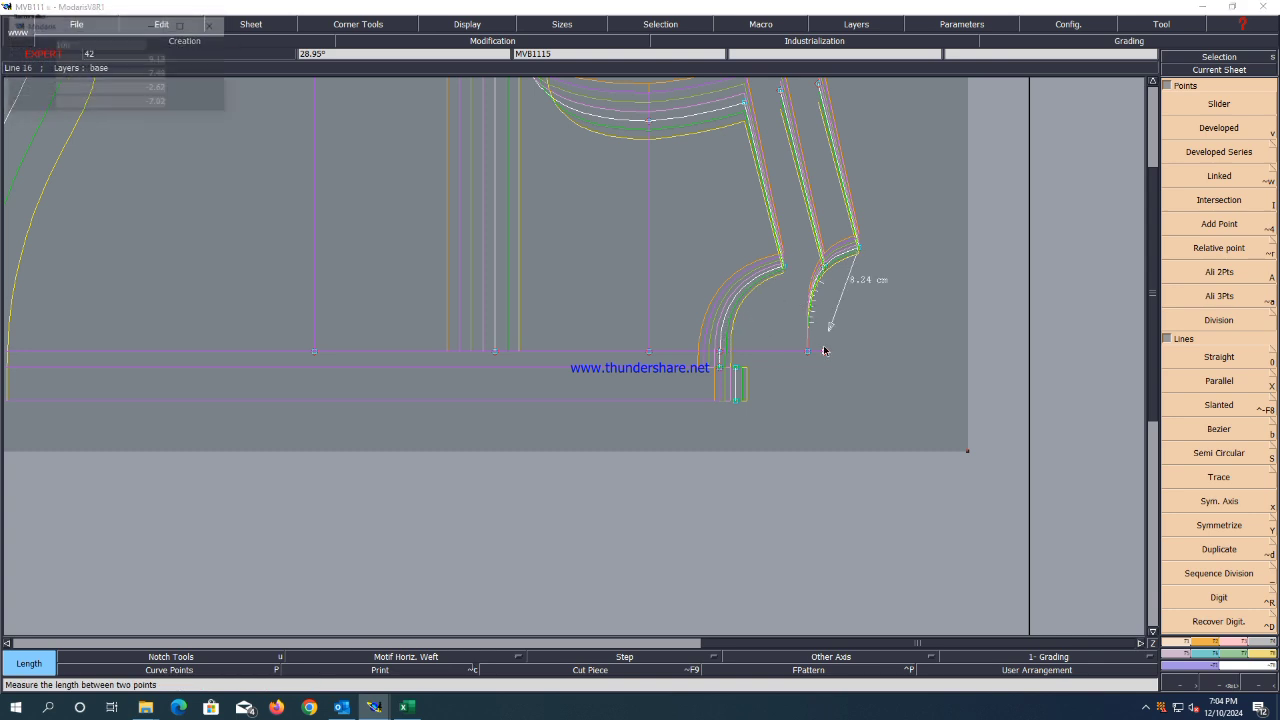
pyautogui.click(809, 352)
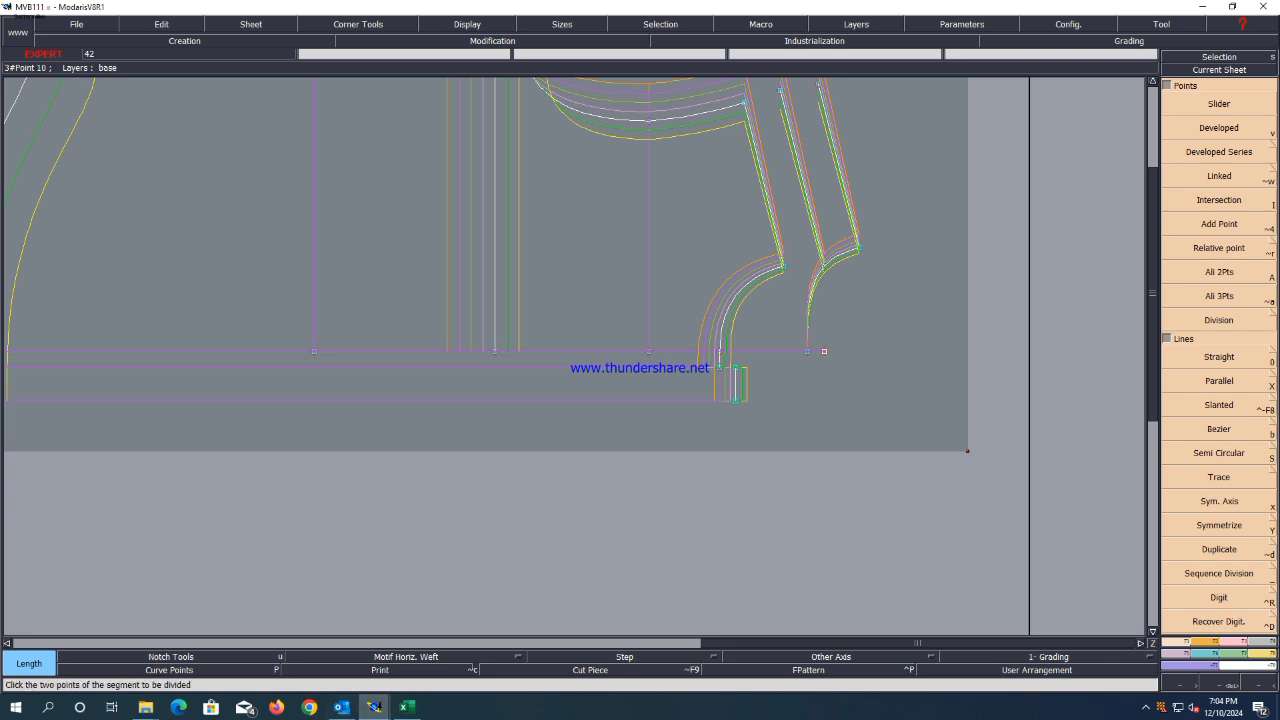
# Display the measurement spreadsheet, accumulate the front and back neckline lengths, and move the table clear of the pattern.
pyautogui.click(1266, 654)
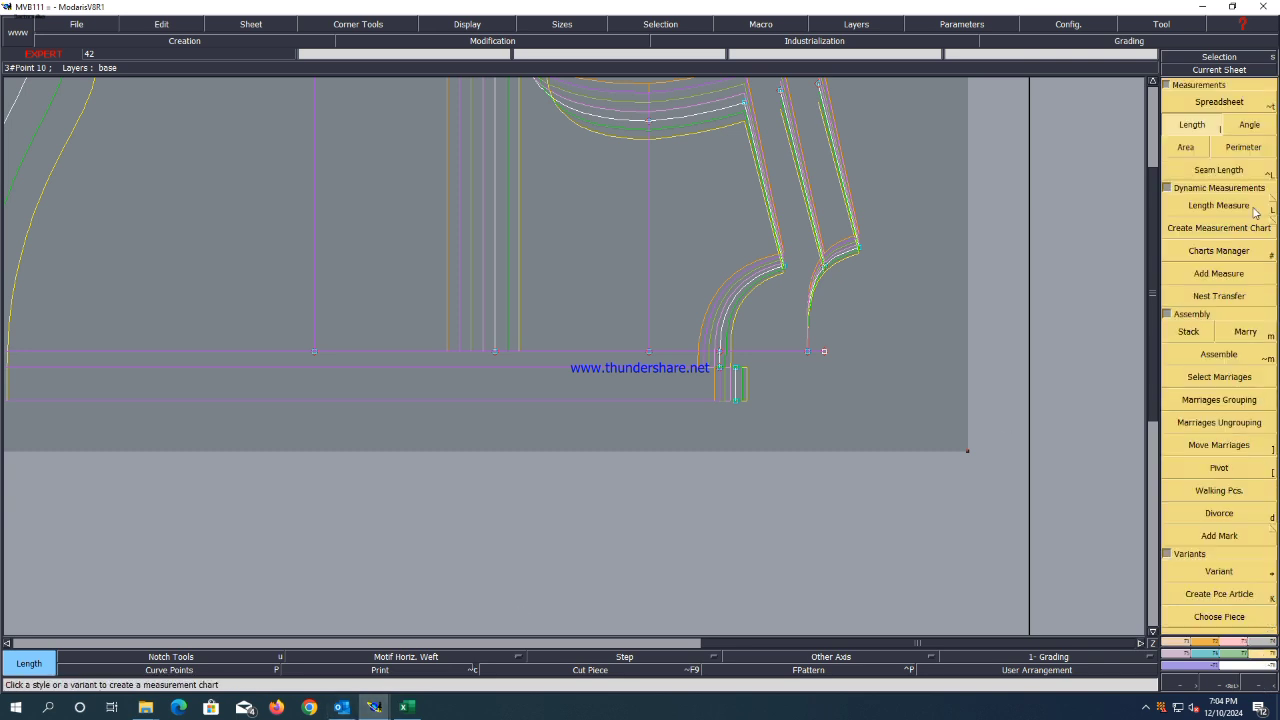
pyautogui.click(1234, 103)
pyautogui.click(410, 345)
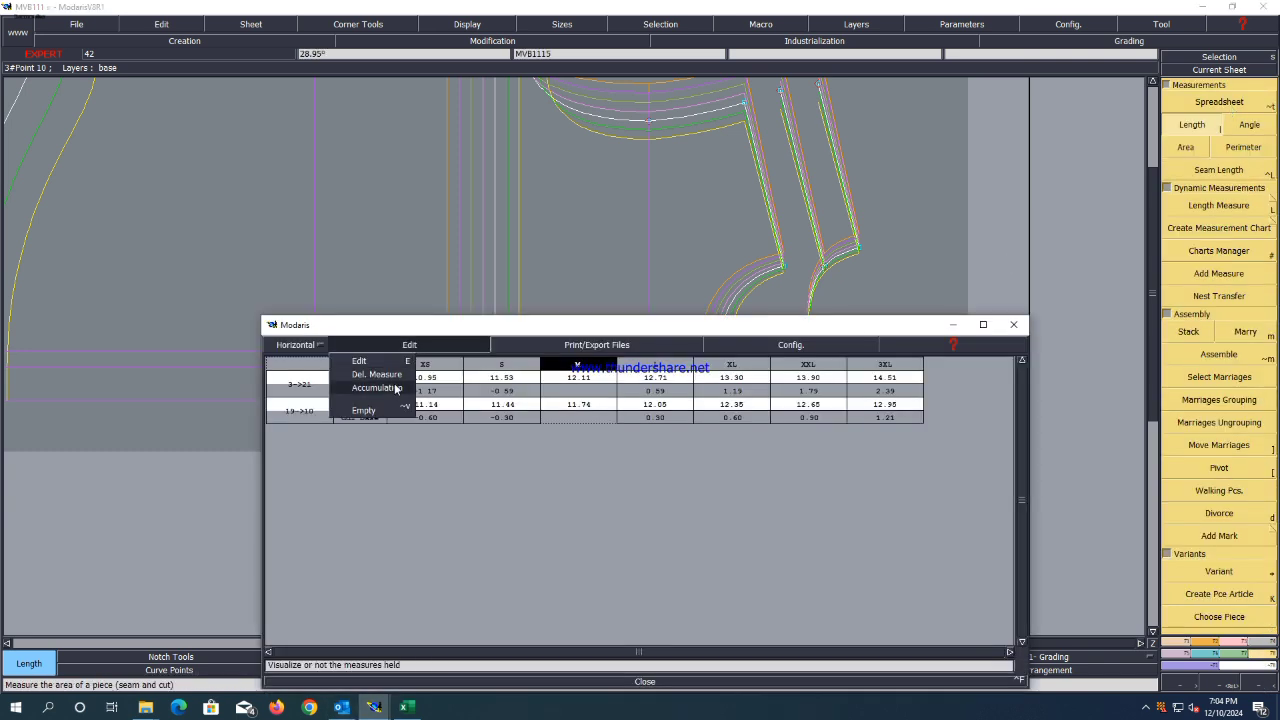
pyautogui.click(397, 390)
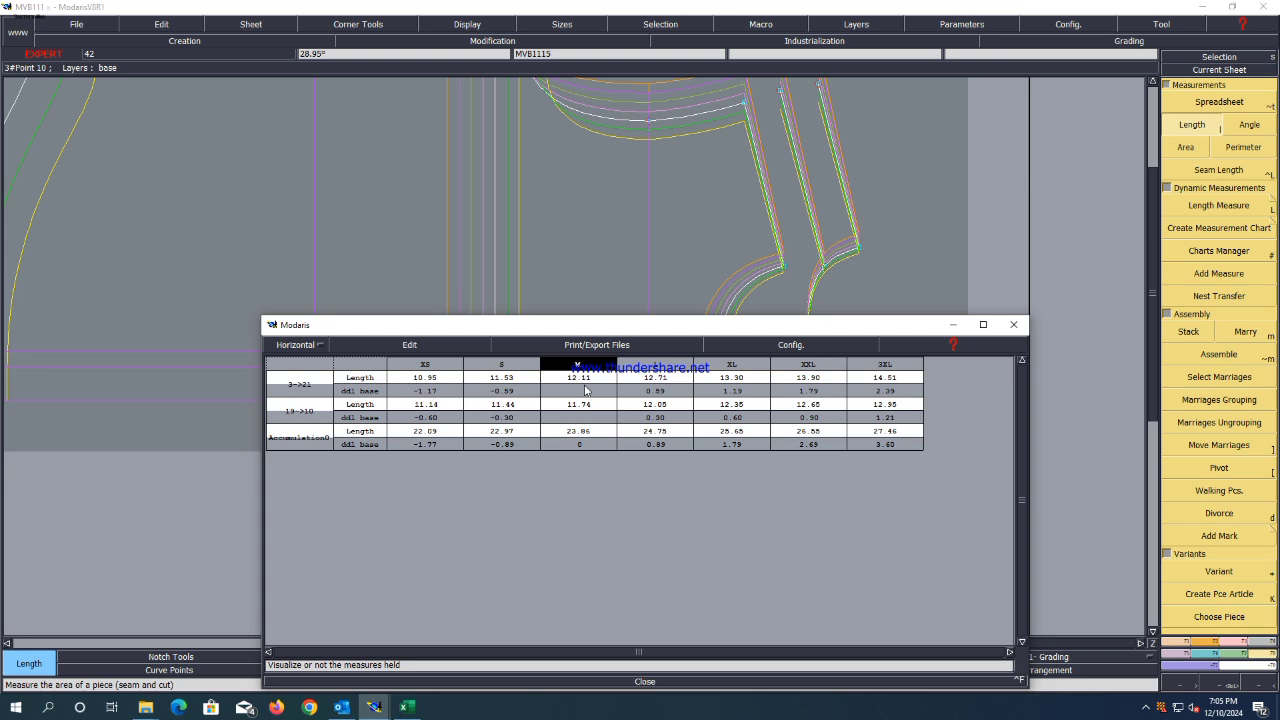
pyautogui.moveTo(596, 331); pyautogui.dragTo(575, 536)
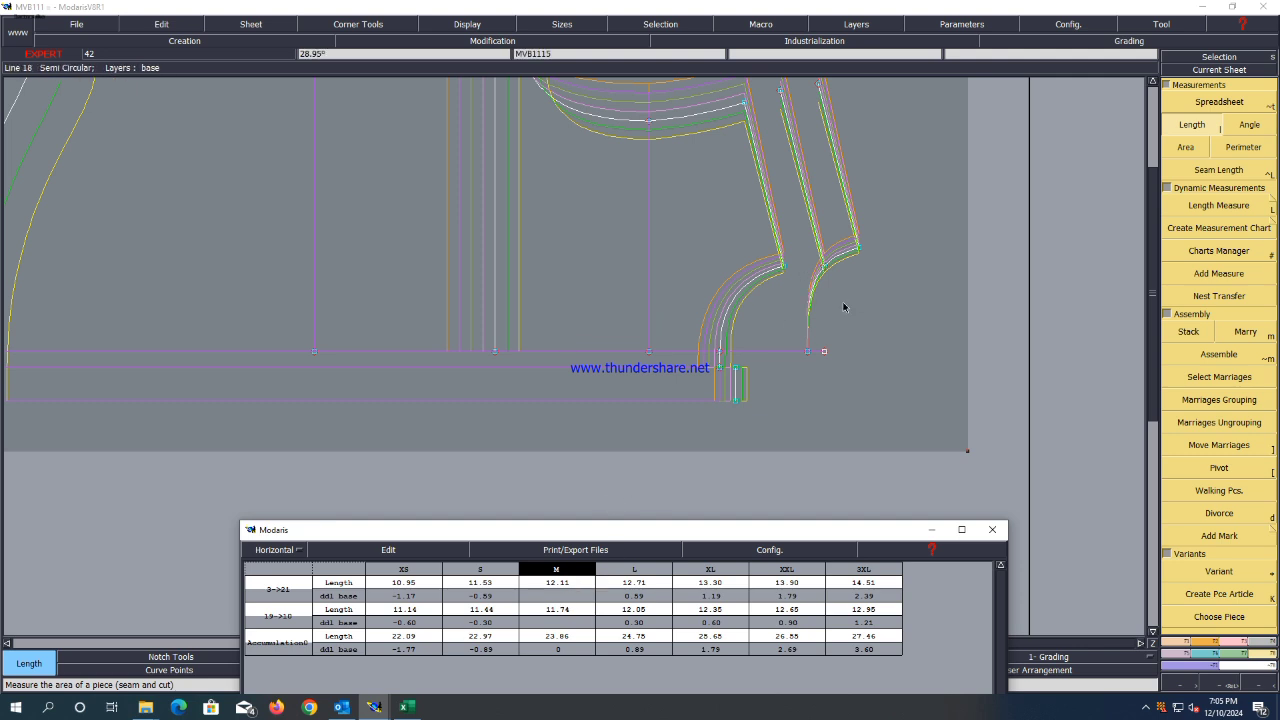
# Empty the measurement table and remeasure the front and back neckline curves.
pyautogui.click(372, 549)
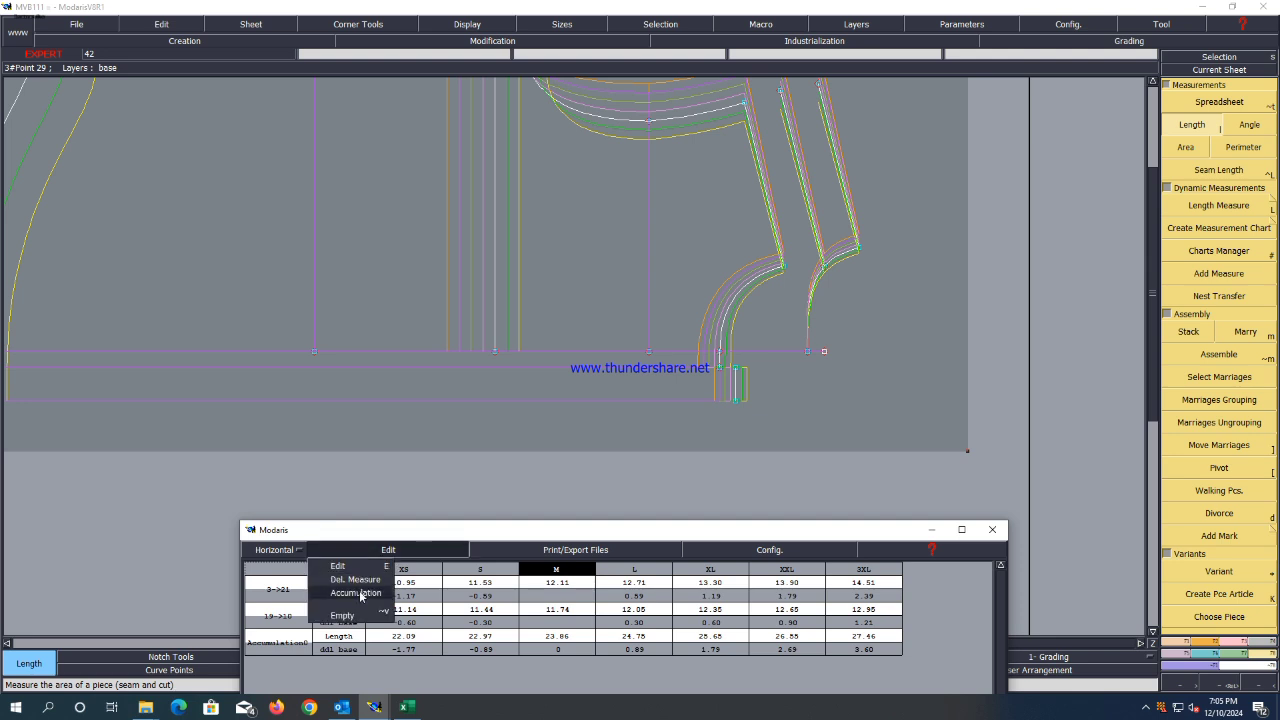
pyautogui.click(352, 617)
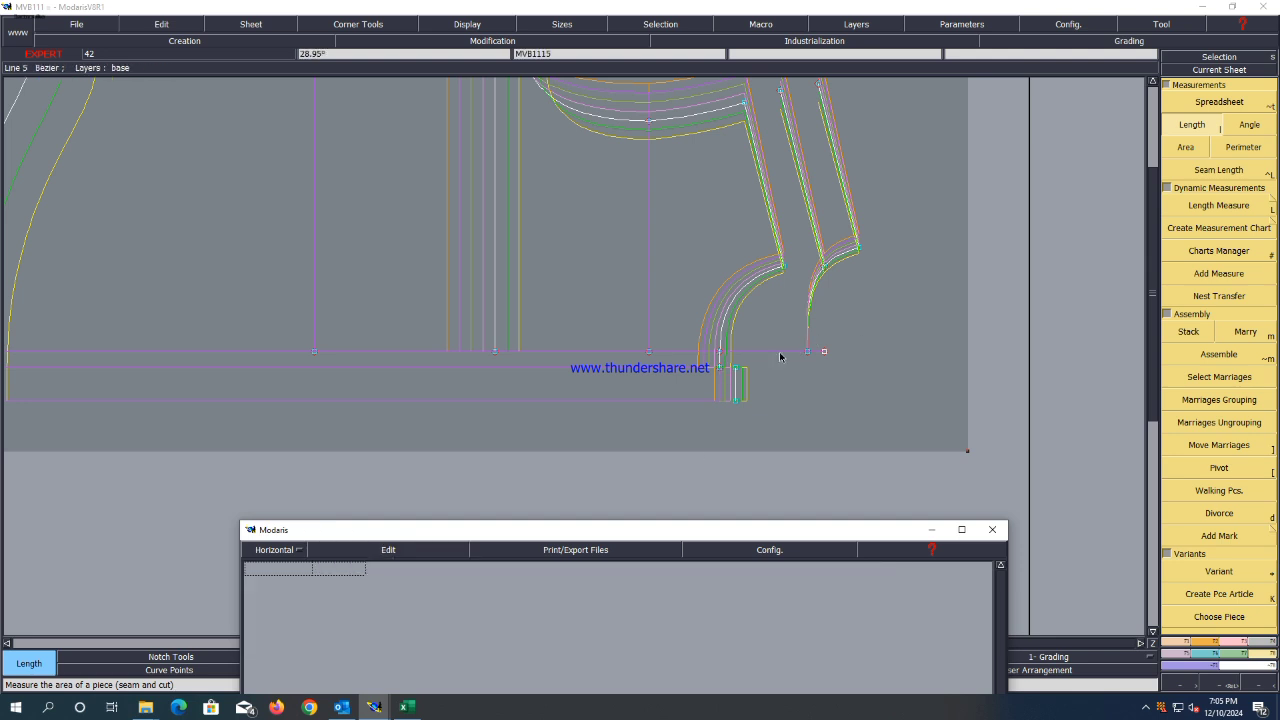
pyautogui.click(721, 367)
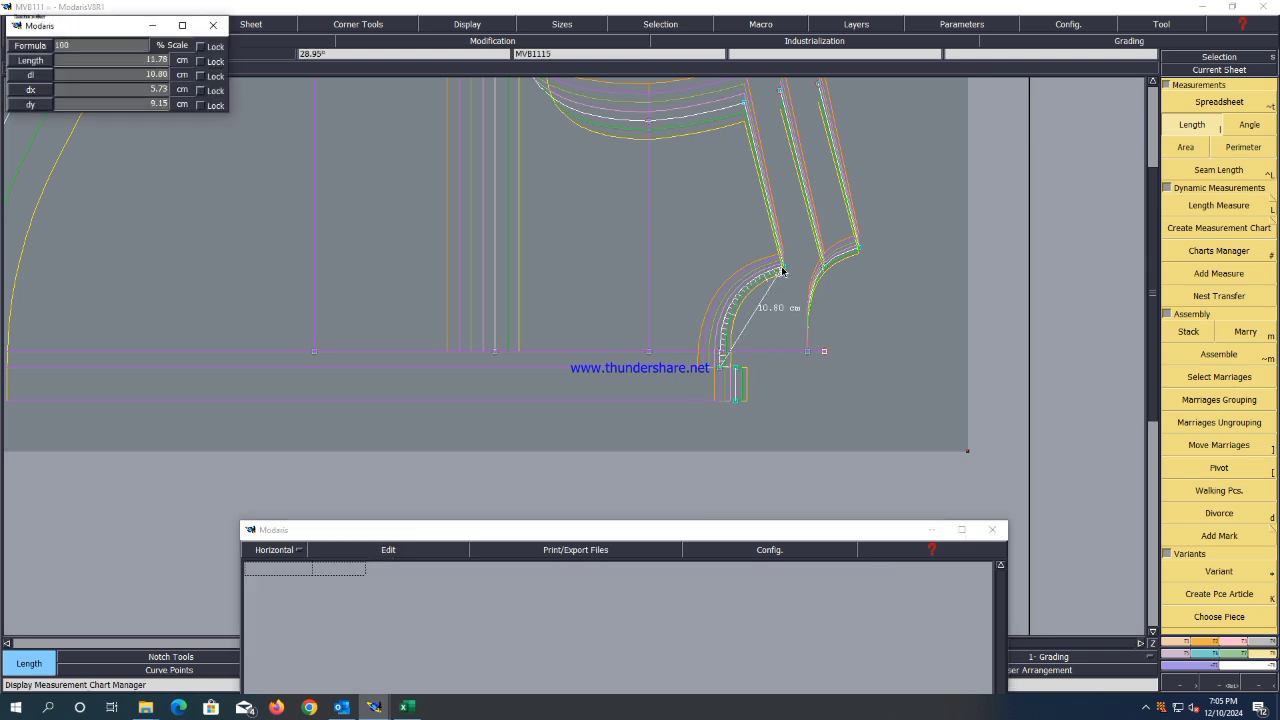
pyautogui.click(783, 268)
pyautogui.click(858, 249)
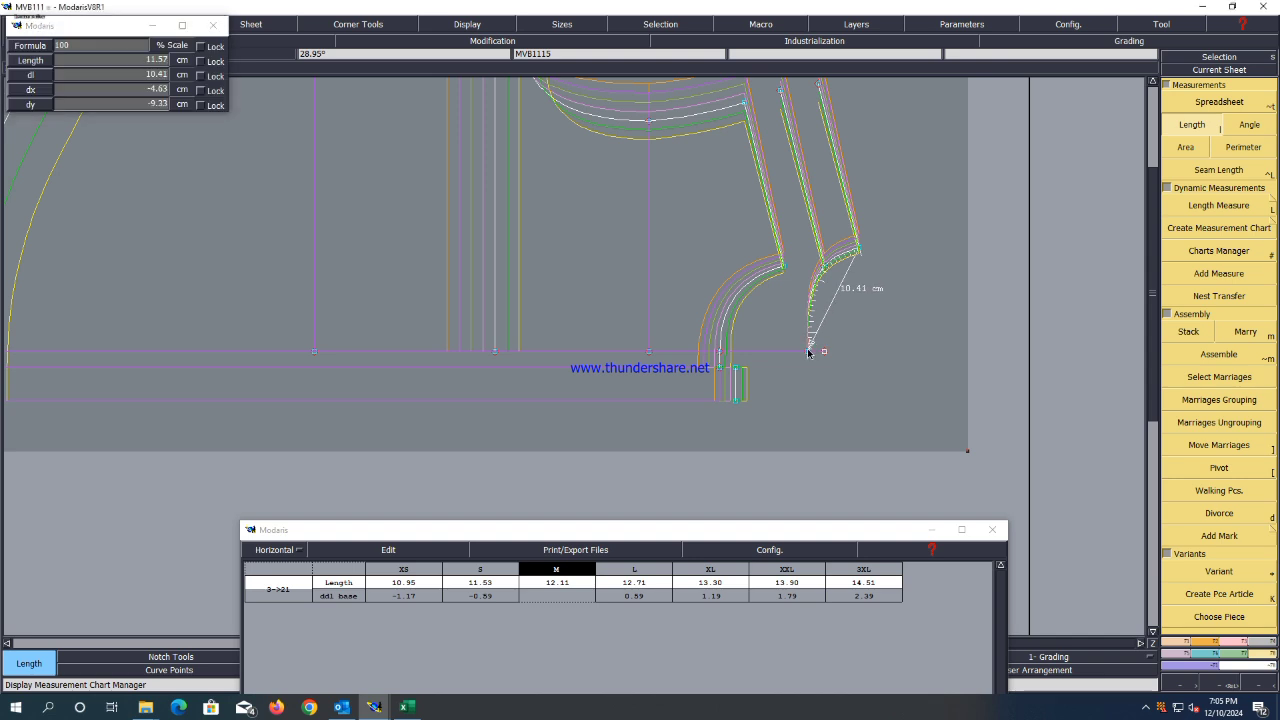
pyautogui.click(809, 350)
# Accumulate the two remeasured neckline lengths in the table and look over the collar draft beside them.
pyautogui.click(389, 549)
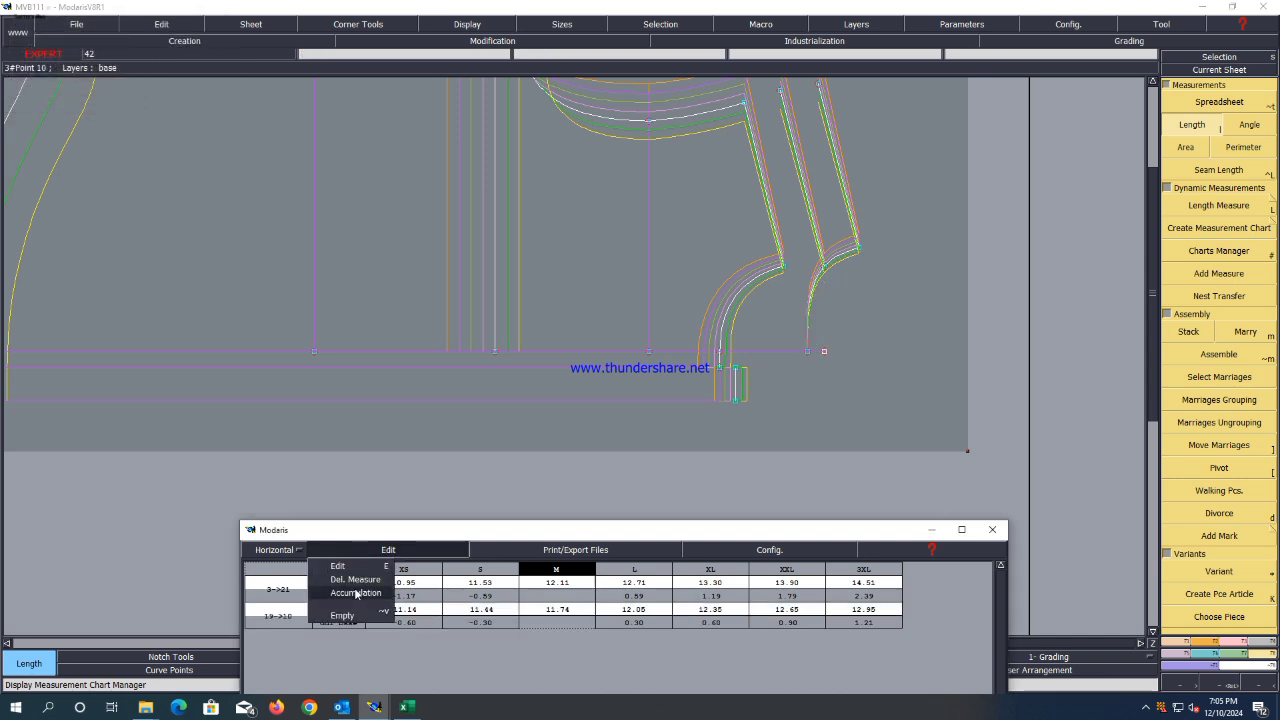
pyautogui.click(358, 592)
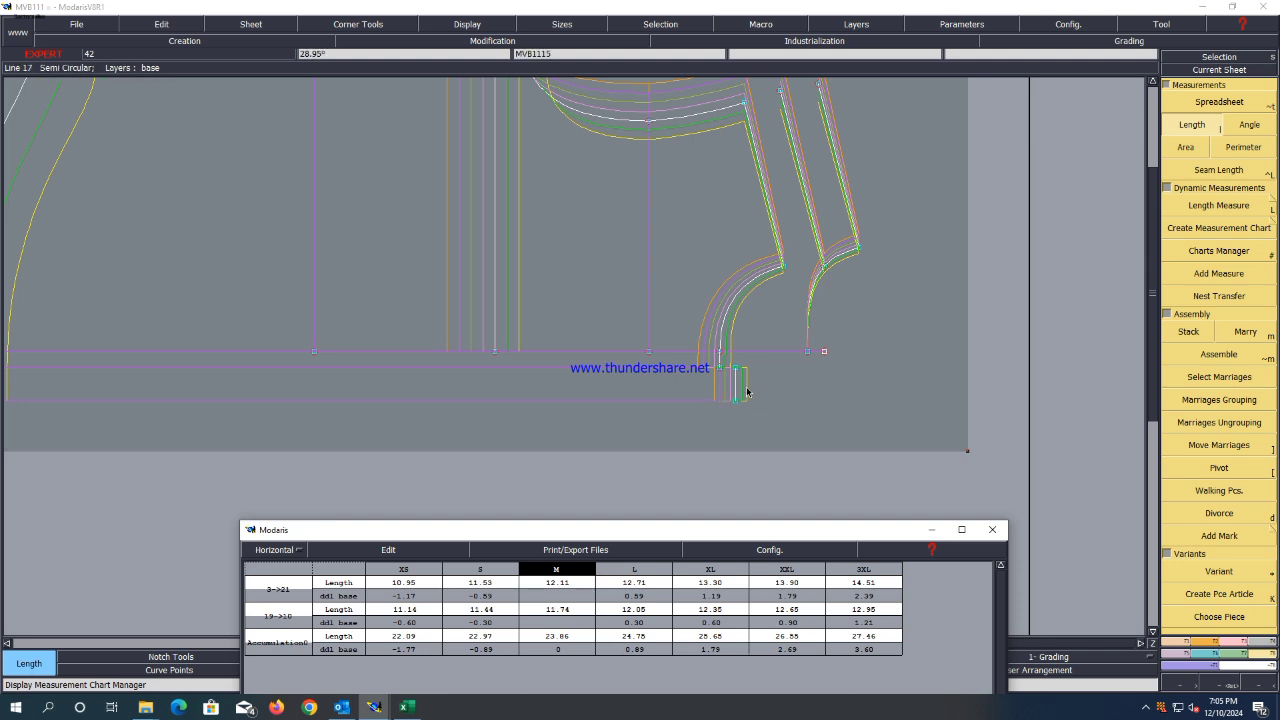
pyautogui.scroll(-5, 817, 346)
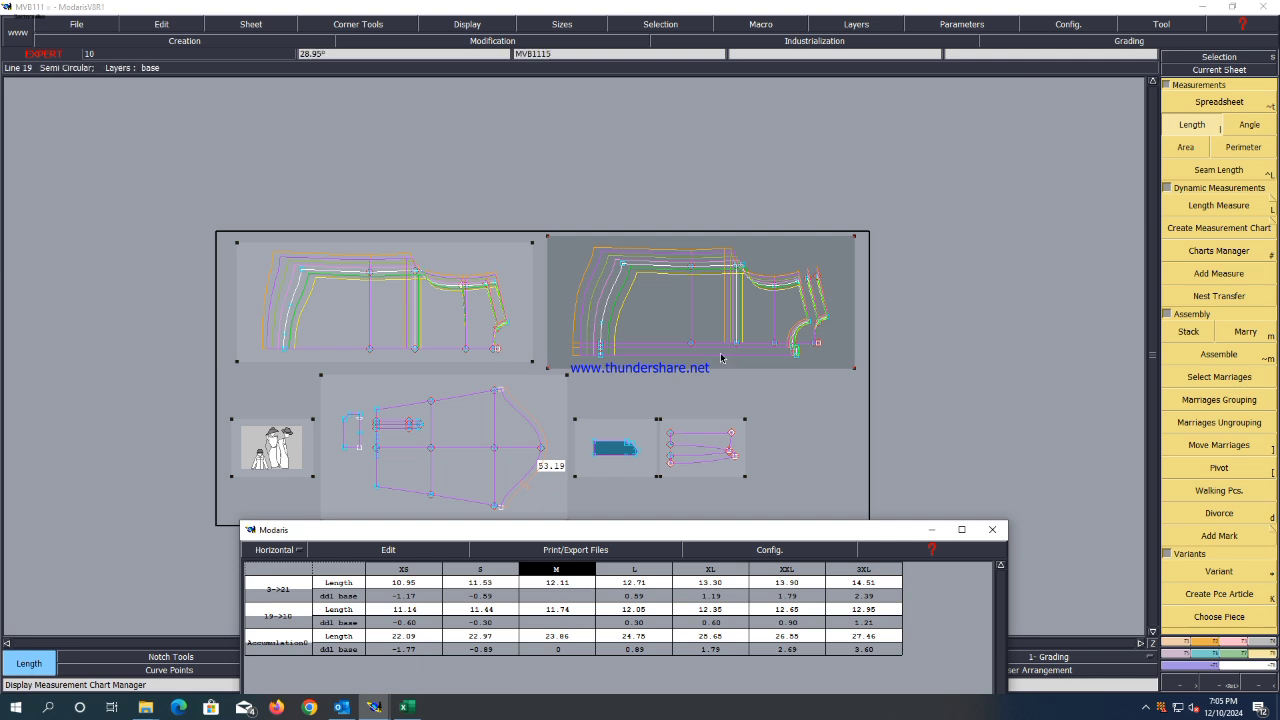
pyautogui.scroll(5, 712, 478)
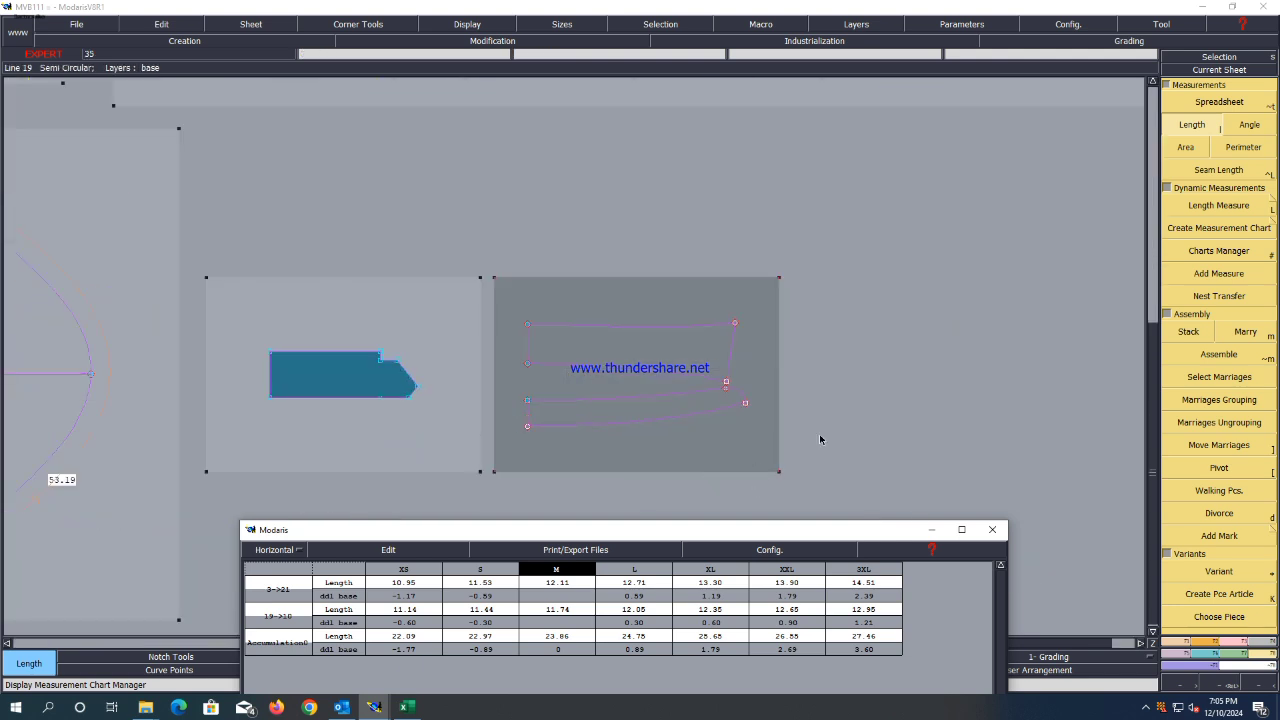
pyautogui.scroll(-2, 669, 430)
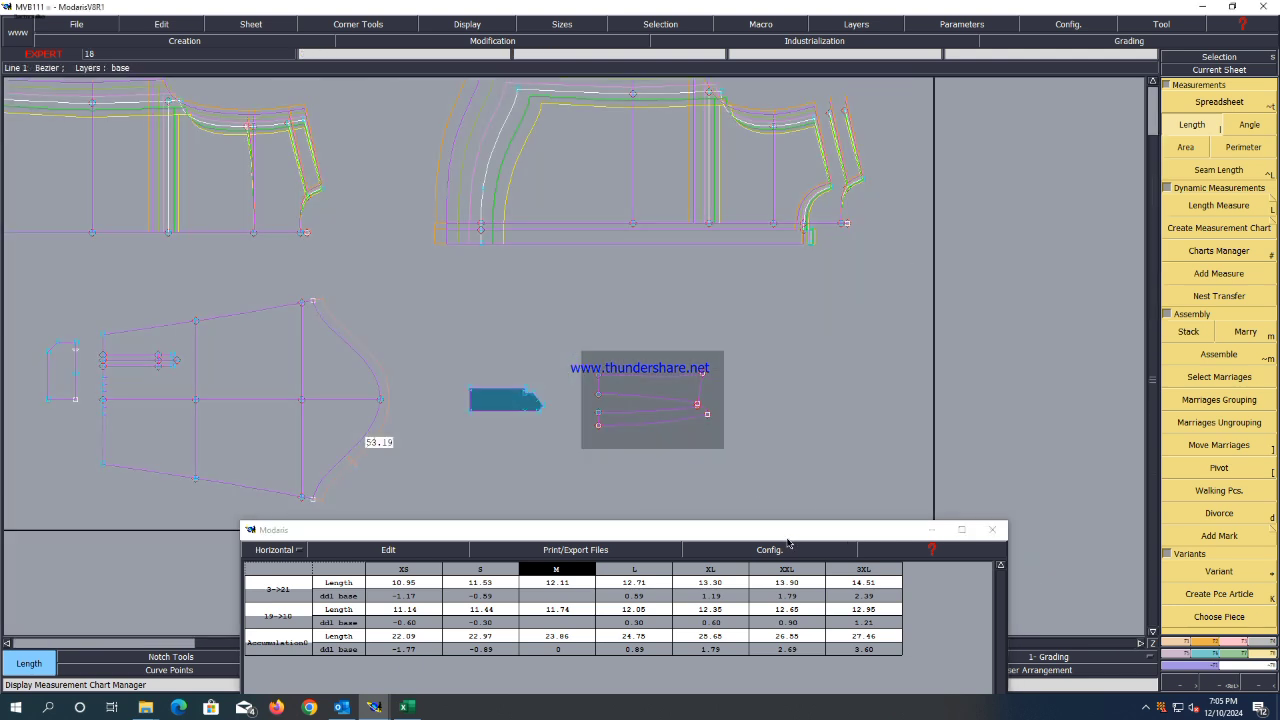
# Configure the measurement table to hide dx and ddl Base, show ddl /Size, and use Cut lengths.
pyautogui.click(762, 551)
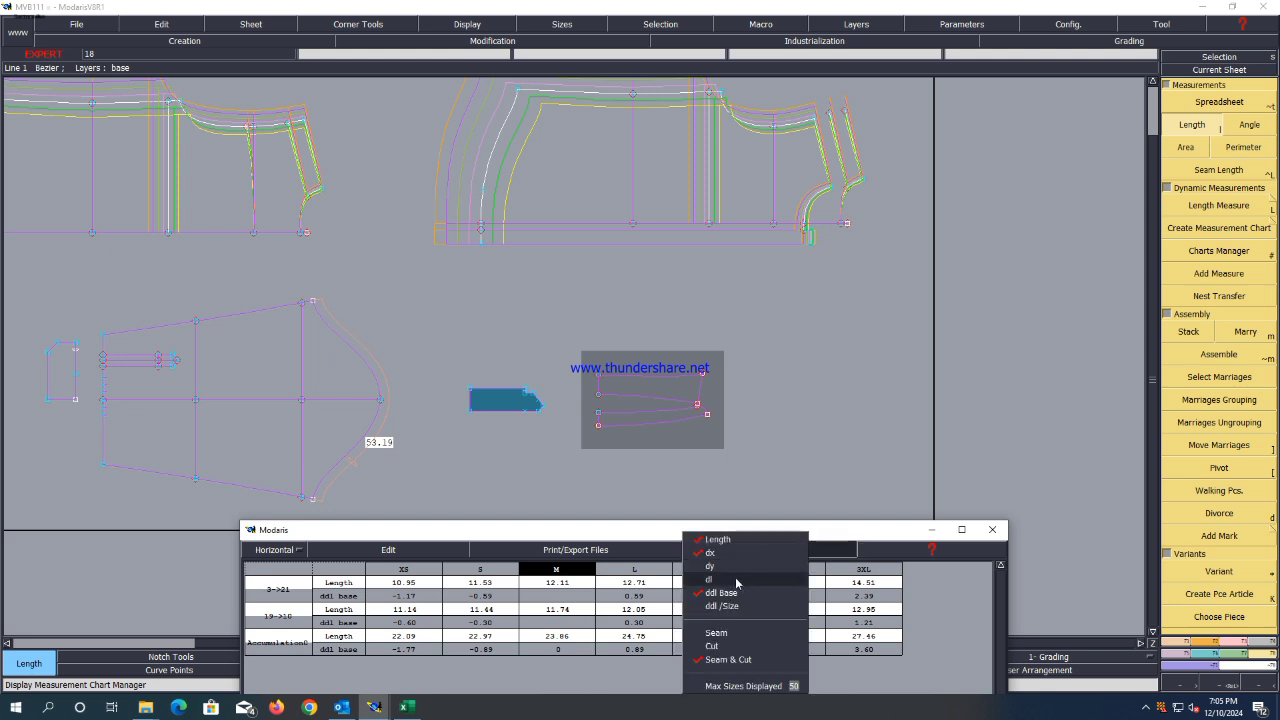
pyautogui.click(717, 556)
pyautogui.click(767, 551)
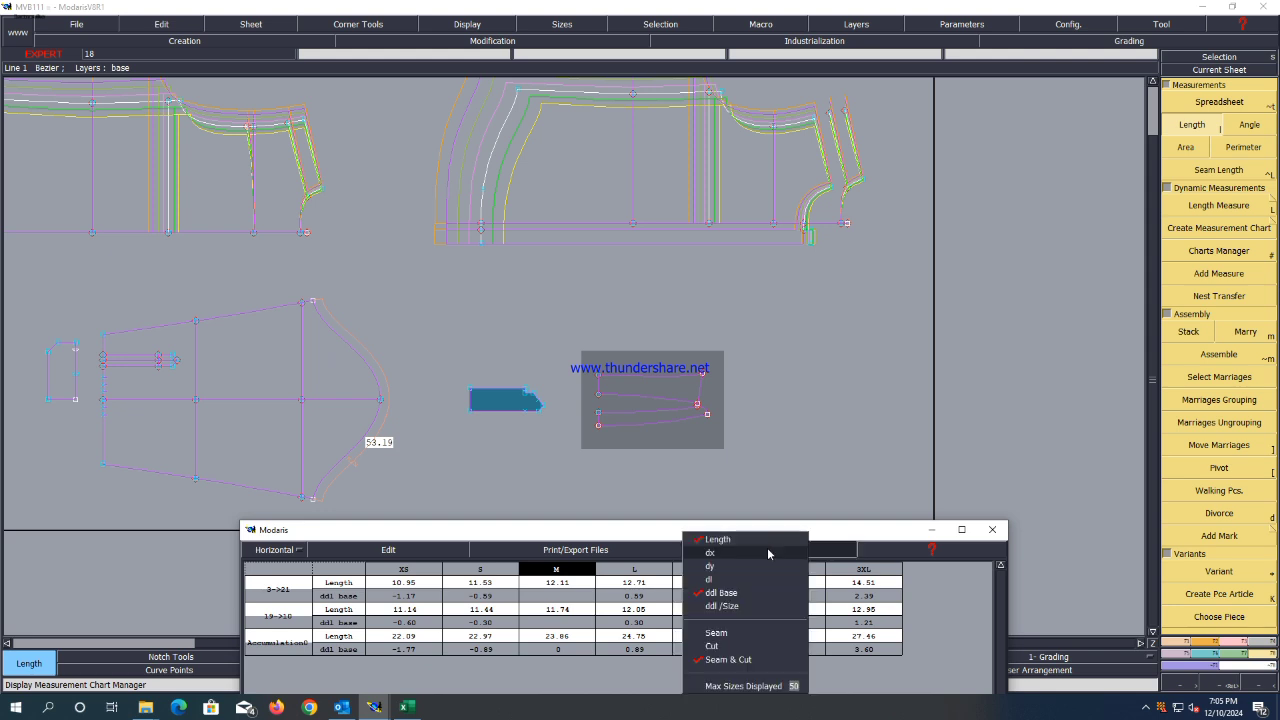
pyautogui.click(730, 604)
pyautogui.click(746, 554)
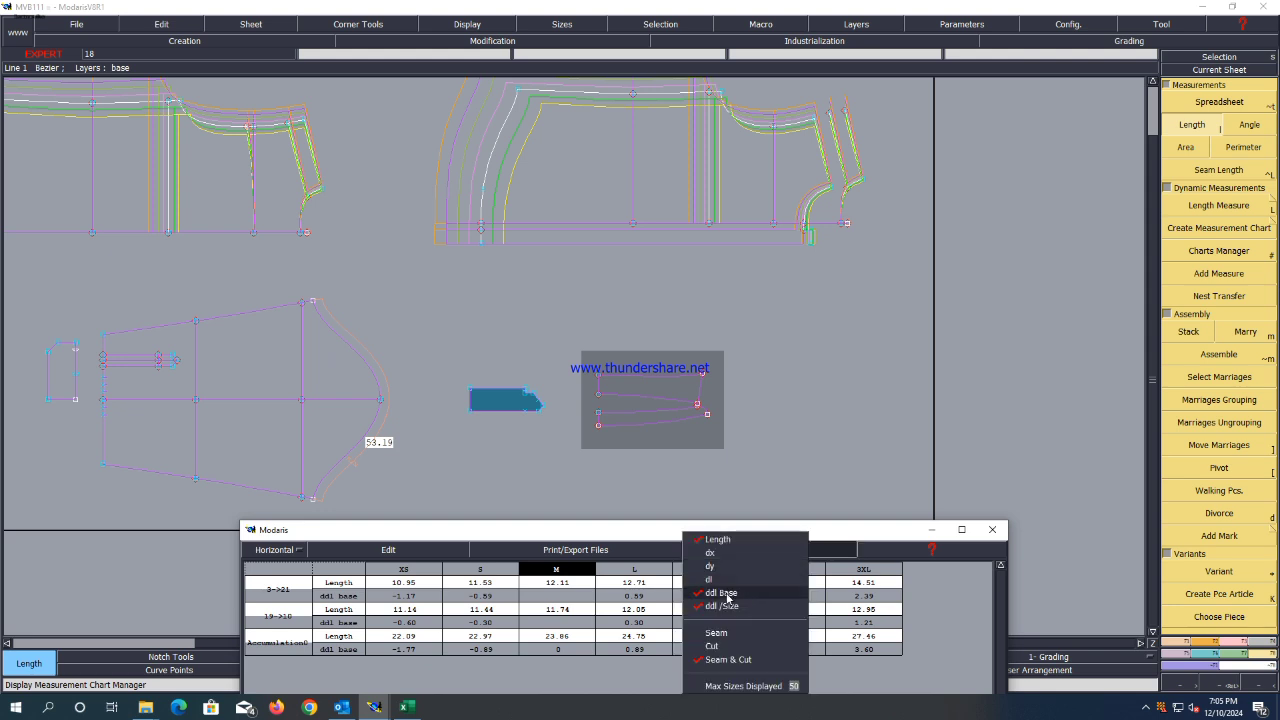
pyautogui.click(722, 593)
pyautogui.click(745, 551)
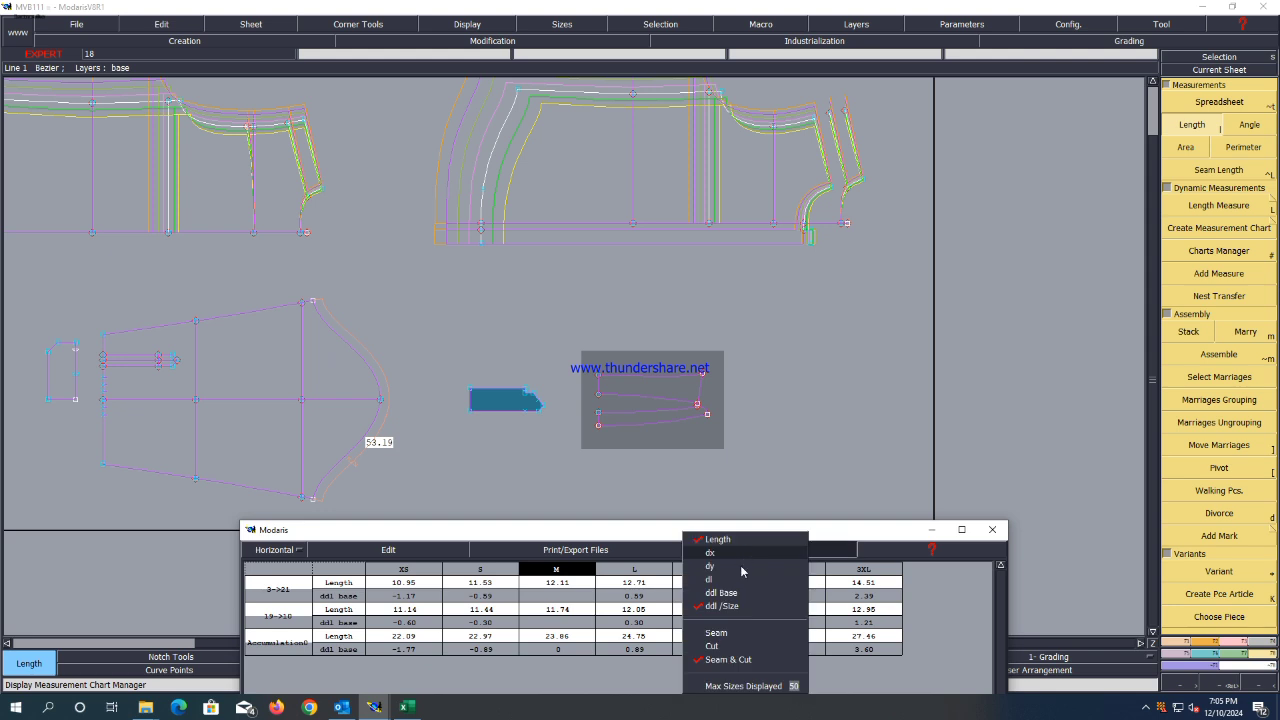
pyautogui.click(712, 650)
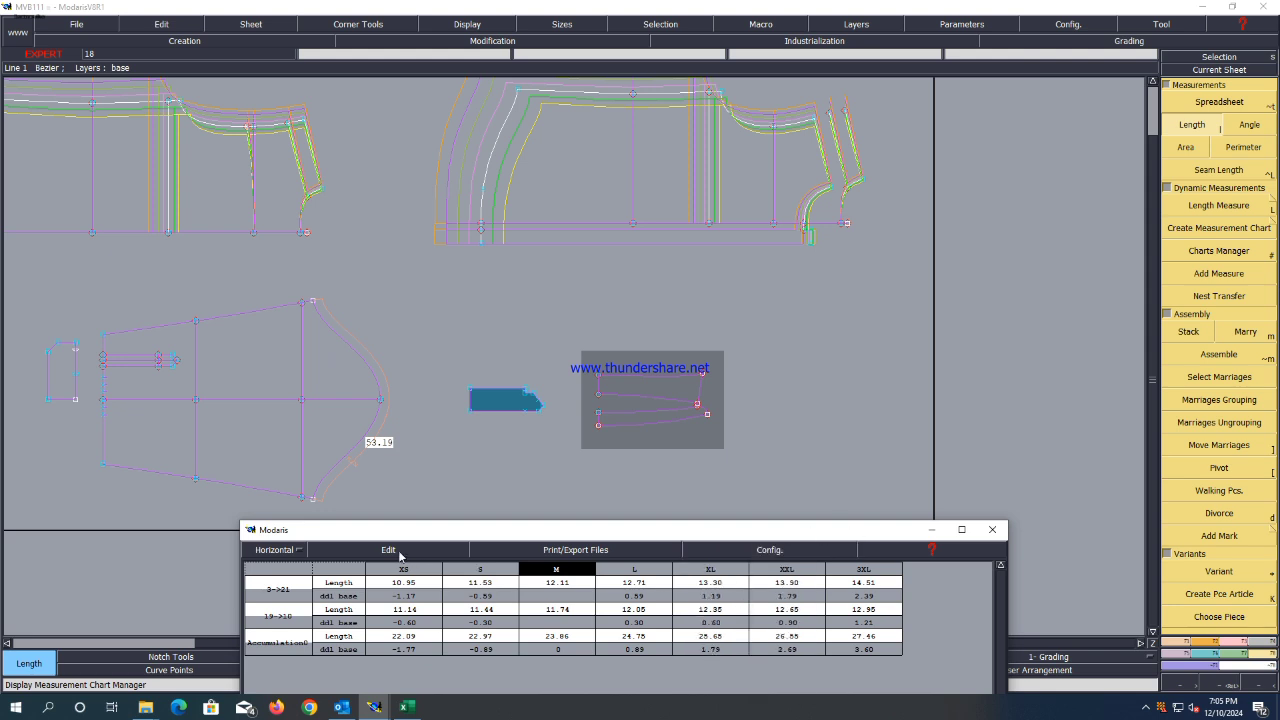
# Empty the measurement table and measure only the front neckline curve with the new table settings.
pyautogui.click(399, 553)
pyautogui.click(330, 612)
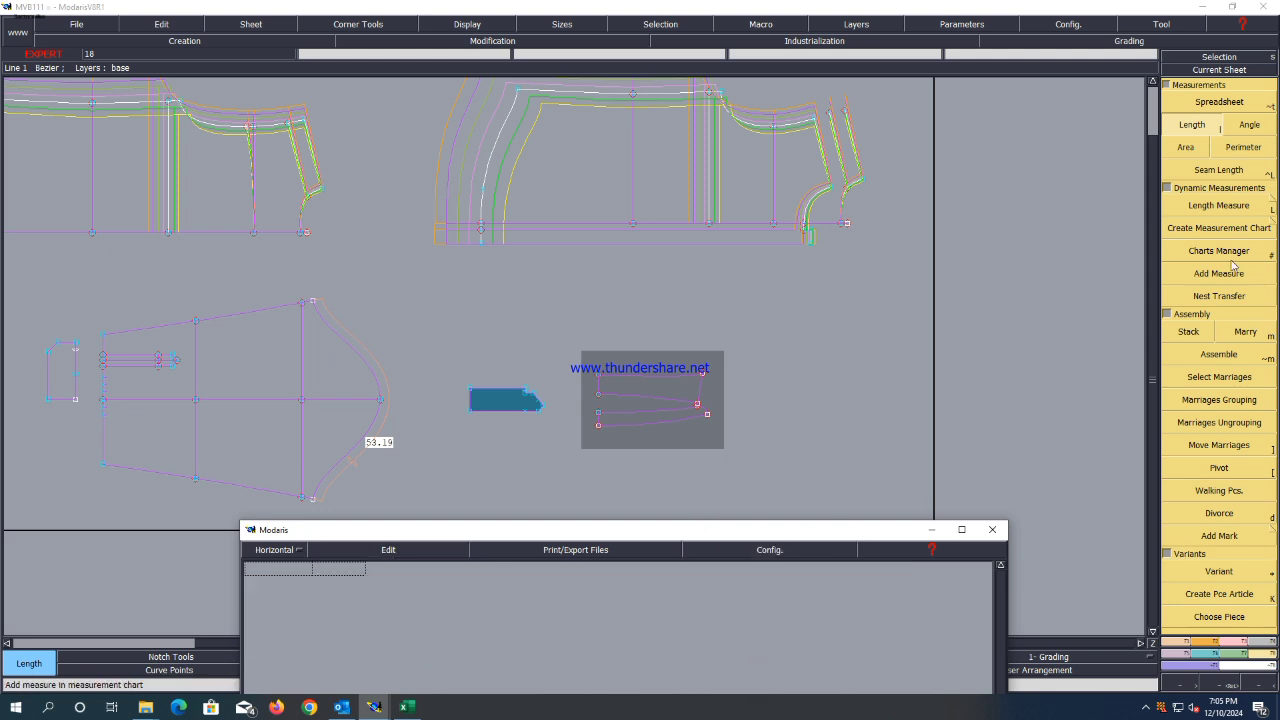
pyautogui.scroll(2, 850, 163)
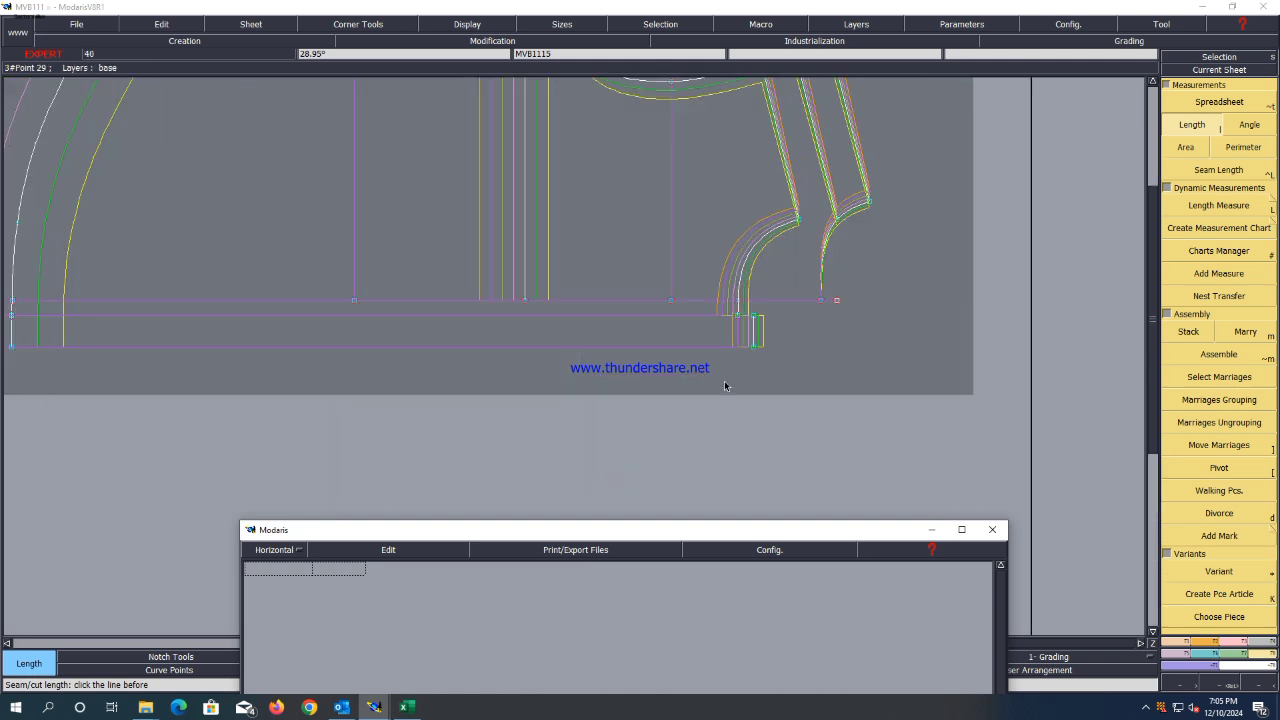
pyautogui.click(738, 315)
pyautogui.click(798, 220)
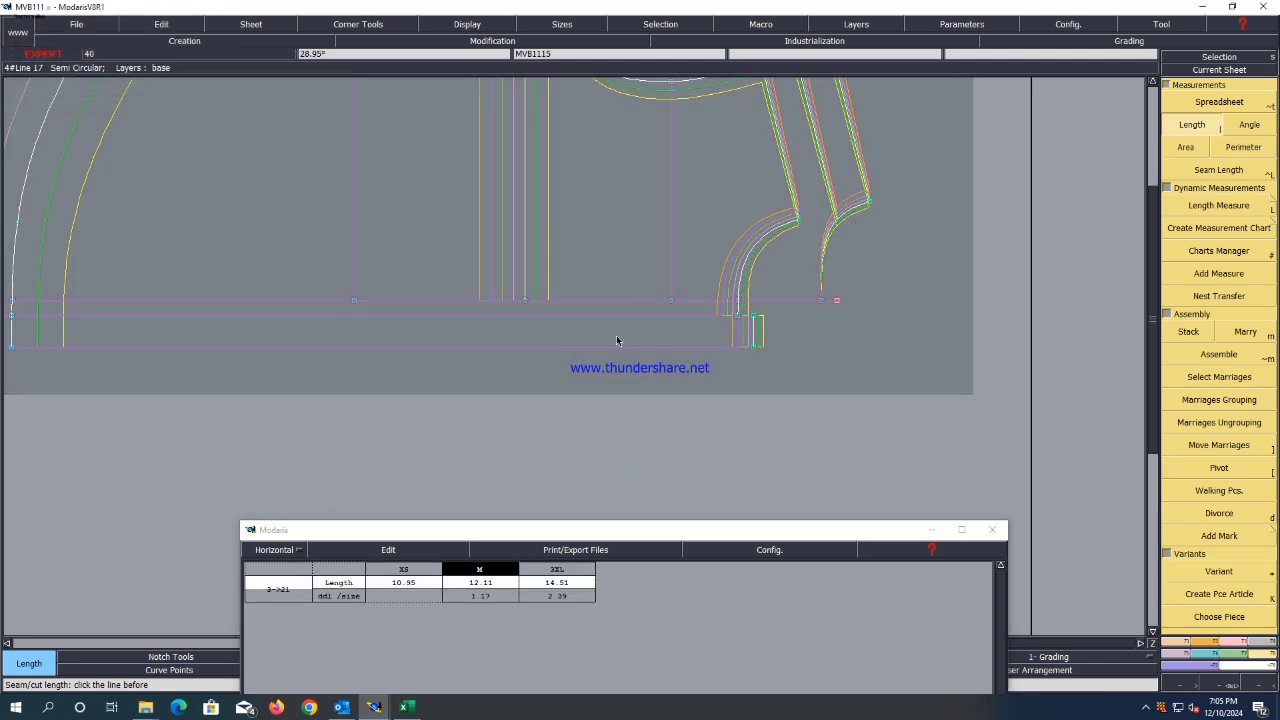
# Empty the measurement table again and select all sizes of the current bodice sheet.
pyautogui.click(387, 552)
pyautogui.click(344, 615)
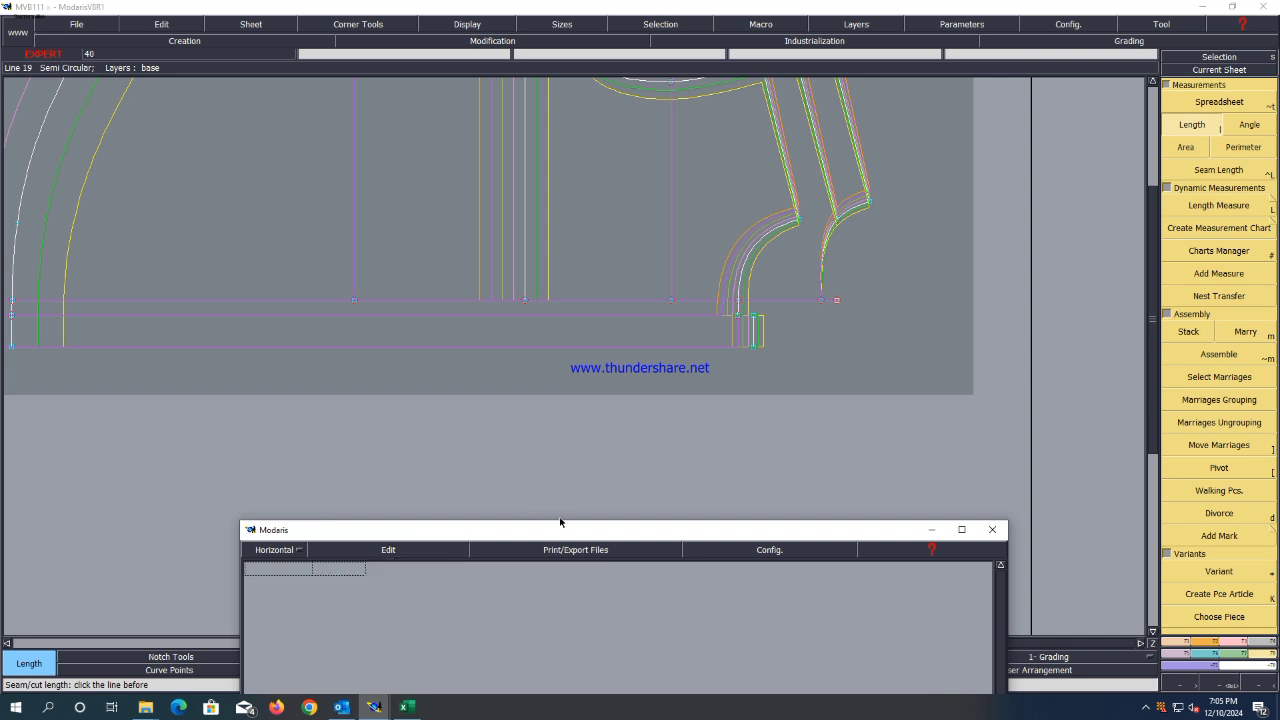
pyautogui.hotkey('ctrl', 'a')
pyautogui.press('F10')
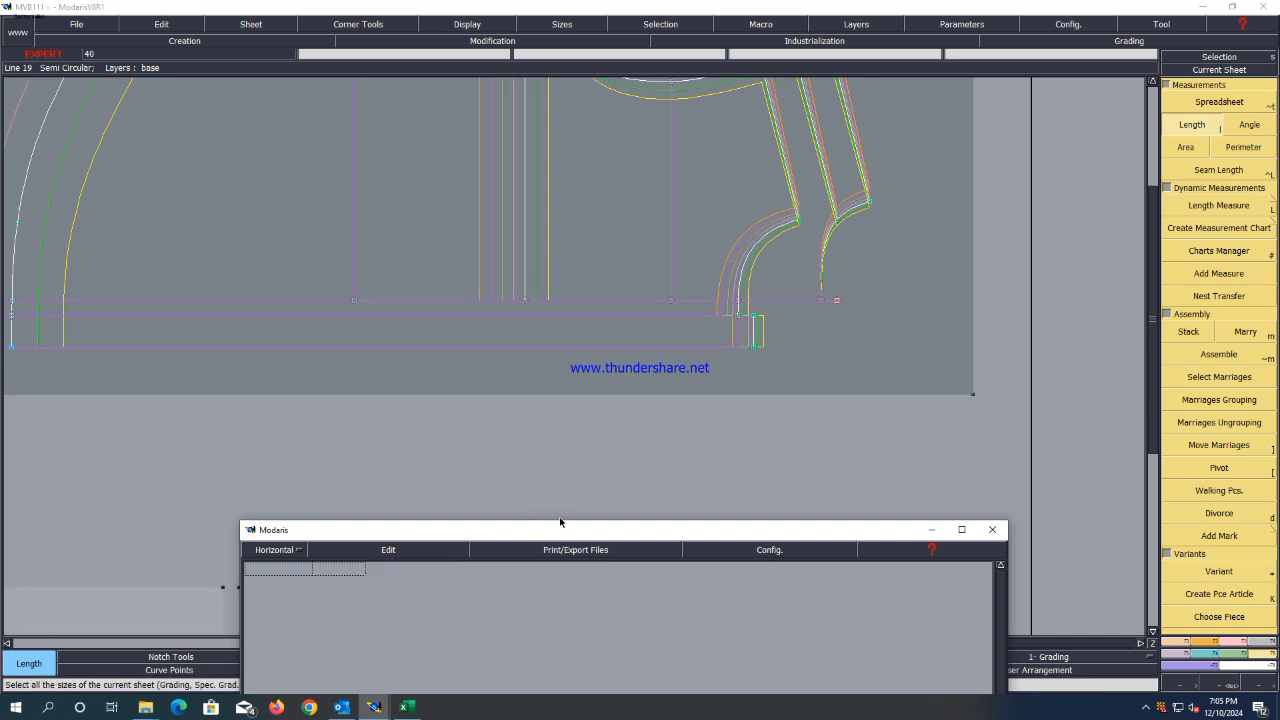
# Measure the front and back neckline curves for all sizes and accumulate their lengths in the table.
pyautogui.click(740, 313)
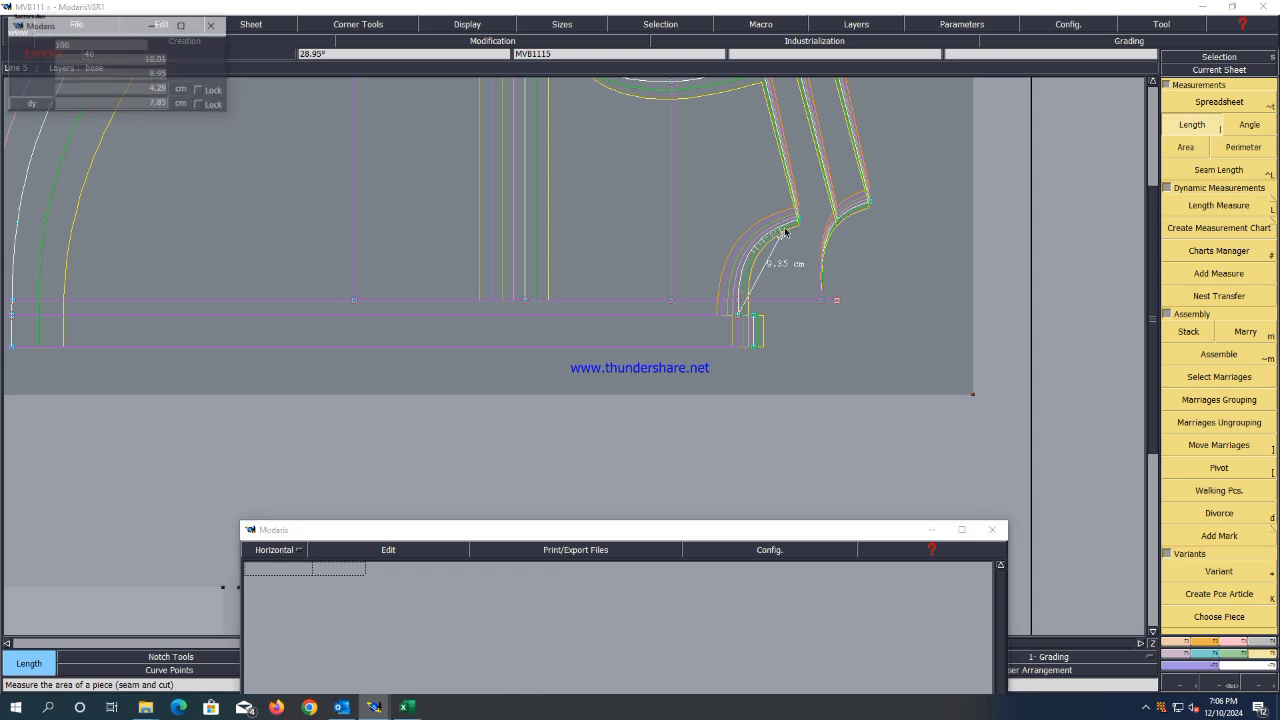
pyautogui.click(865, 205)
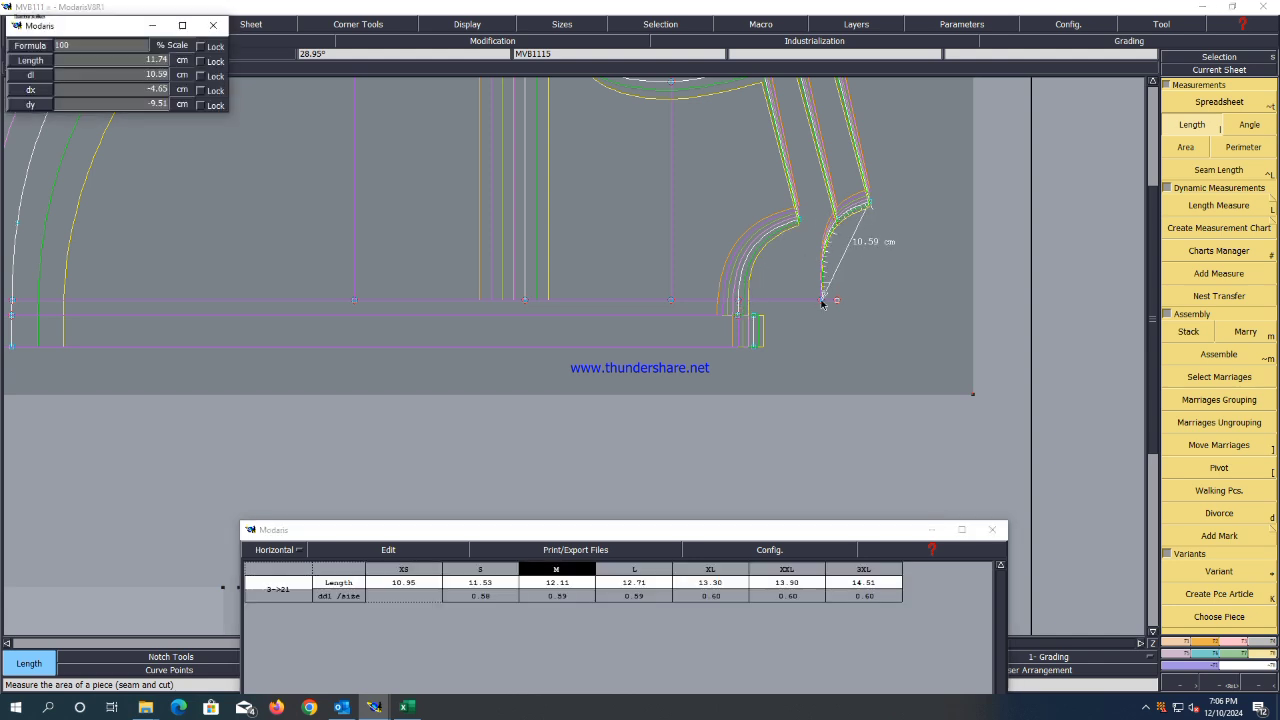
pyautogui.click(822, 302)
pyautogui.click(392, 552)
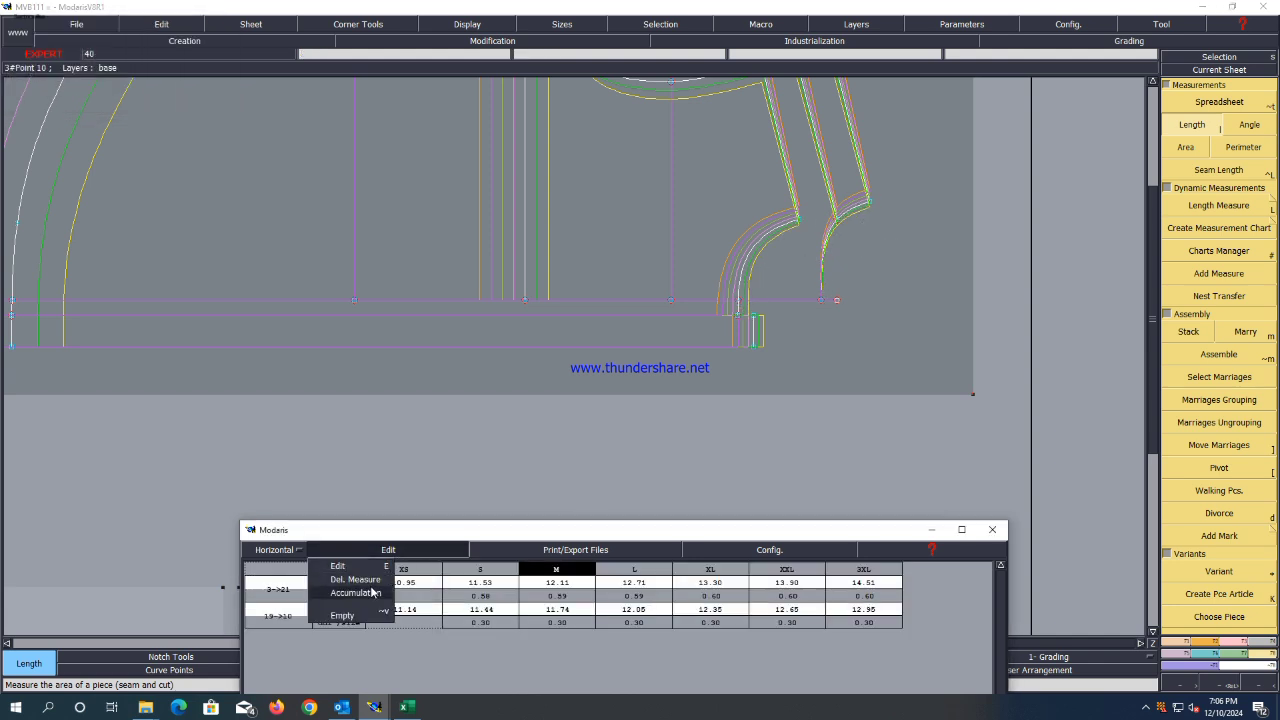
pyautogui.click(366, 597)
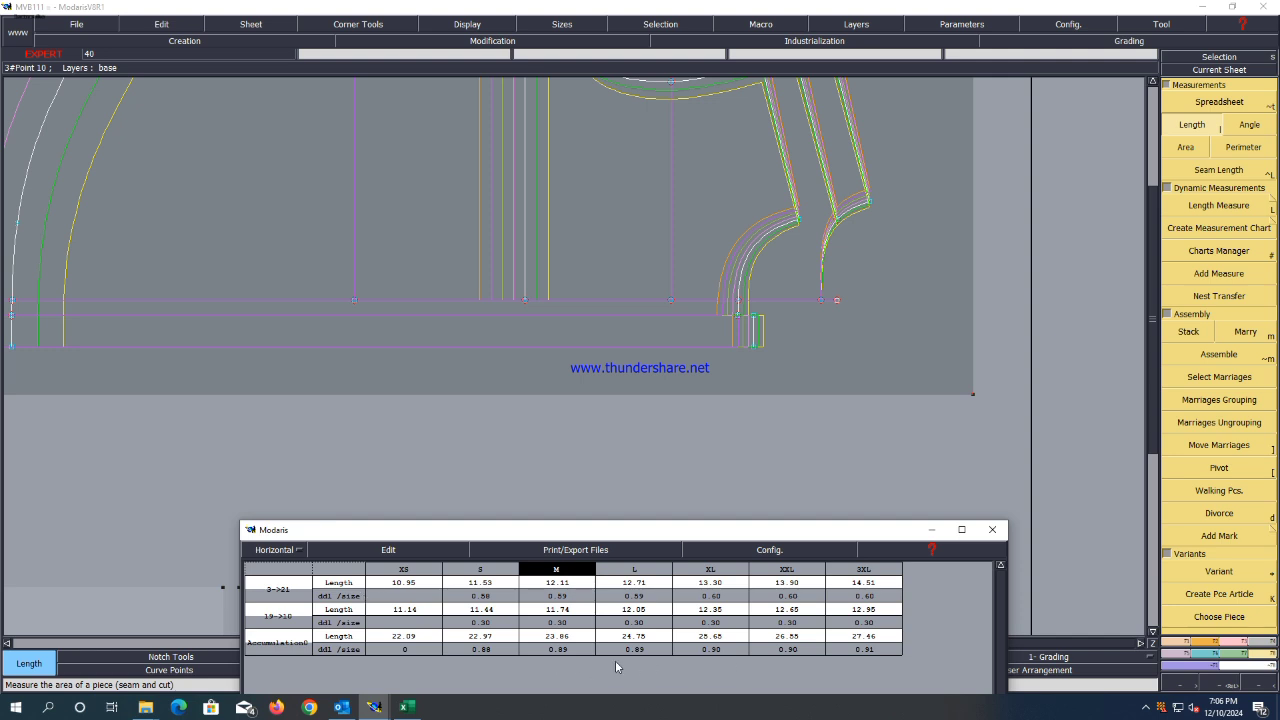
# Empty and minimize the measurement table, and return to the collar draft's sheet.
pyautogui.click(389, 553)
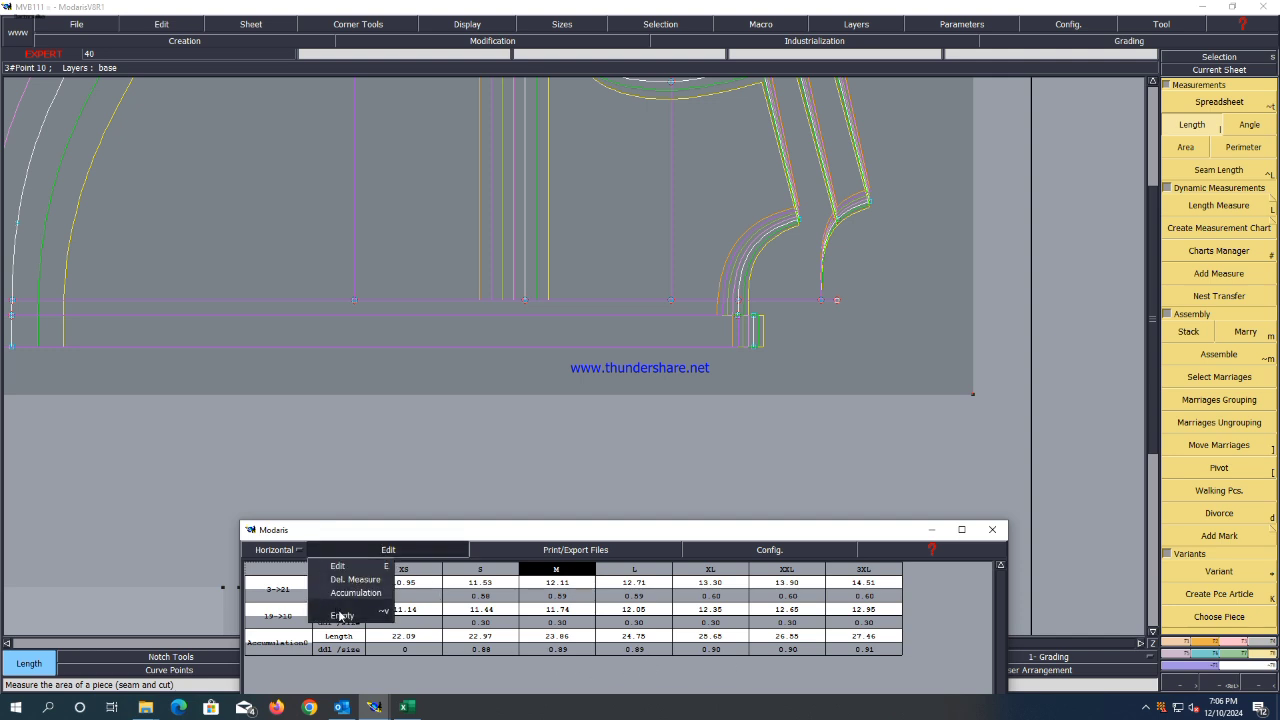
pyautogui.click(342, 615)
pyautogui.click(931, 529)
pyautogui.scroll(-4, 833, 480)
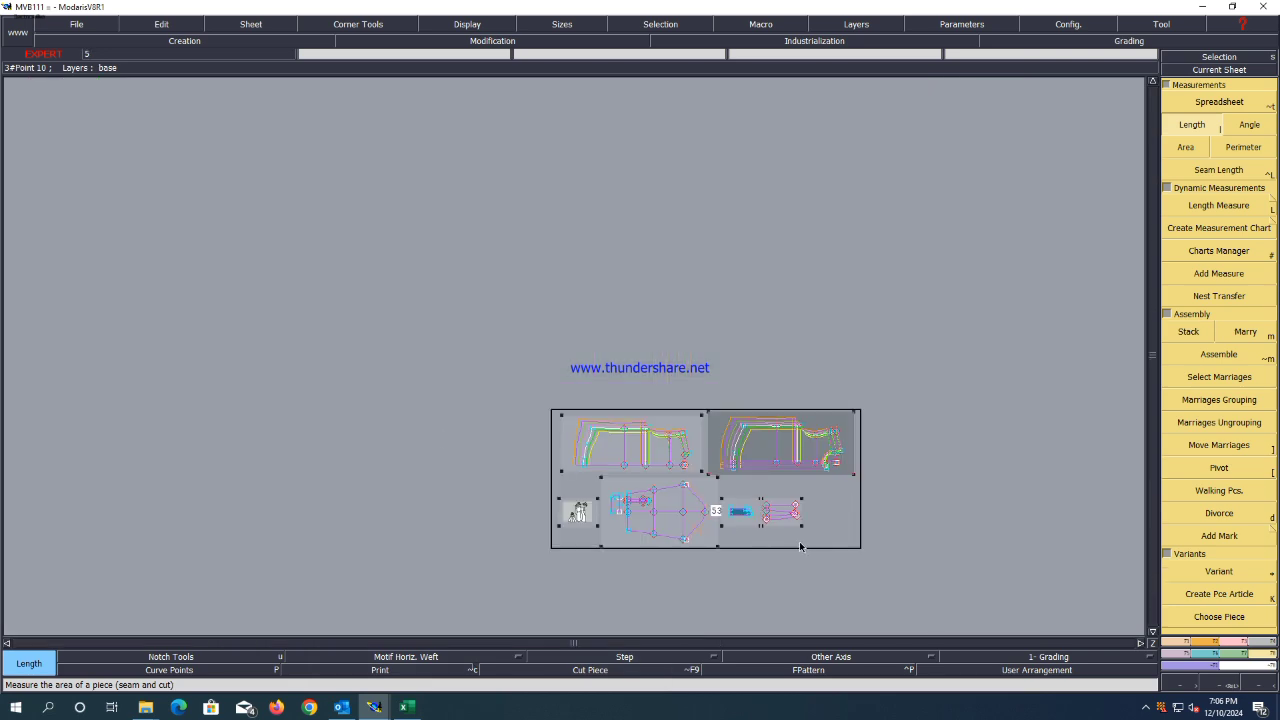
pyautogui.scroll(6, 800, 520)
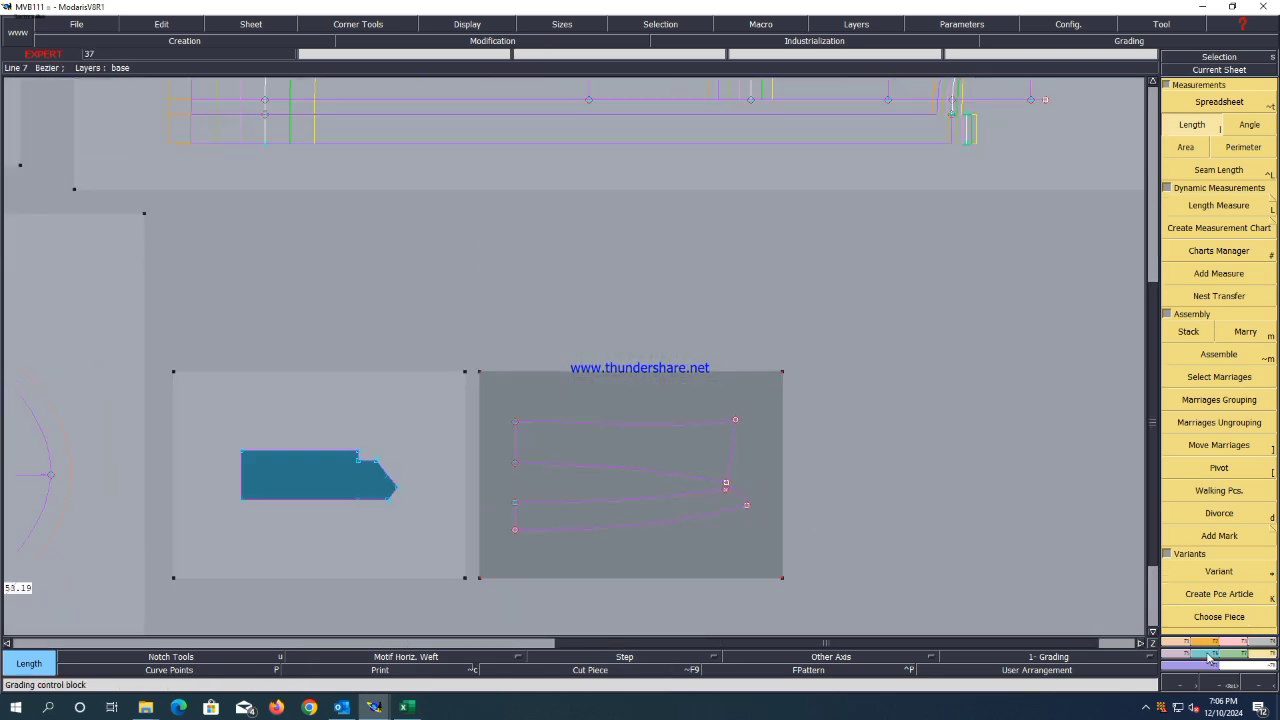
# Grade the upper outer corner point of the collar draft with a ddx of -0.9 across all sizes.
pyautogui.click(1129, 40)
pyautogui.click(1219, 104)
pyautogui.click(735, 419)
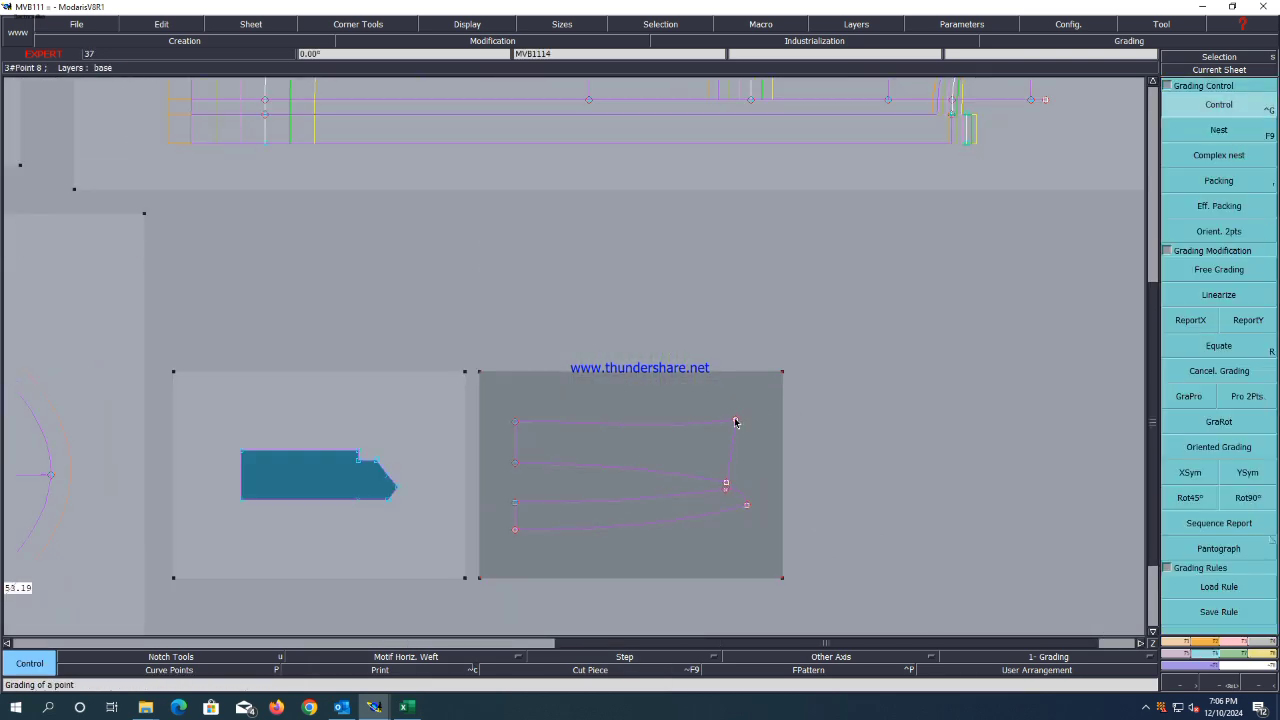
pyautogui.moveTo(1096, 76); pyautogui.dragTo(1097, 132)
pyautogui.write('-')
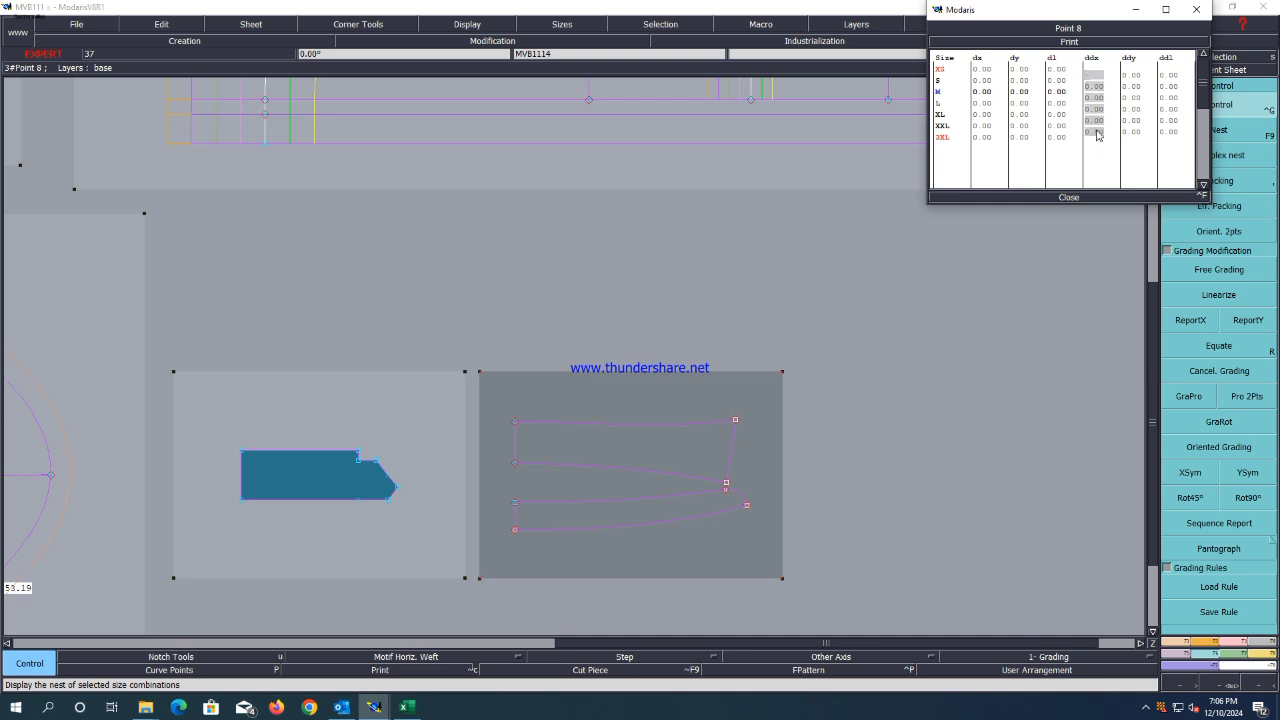
pyautogui.write('0.9')
pyautogui.press('Return')
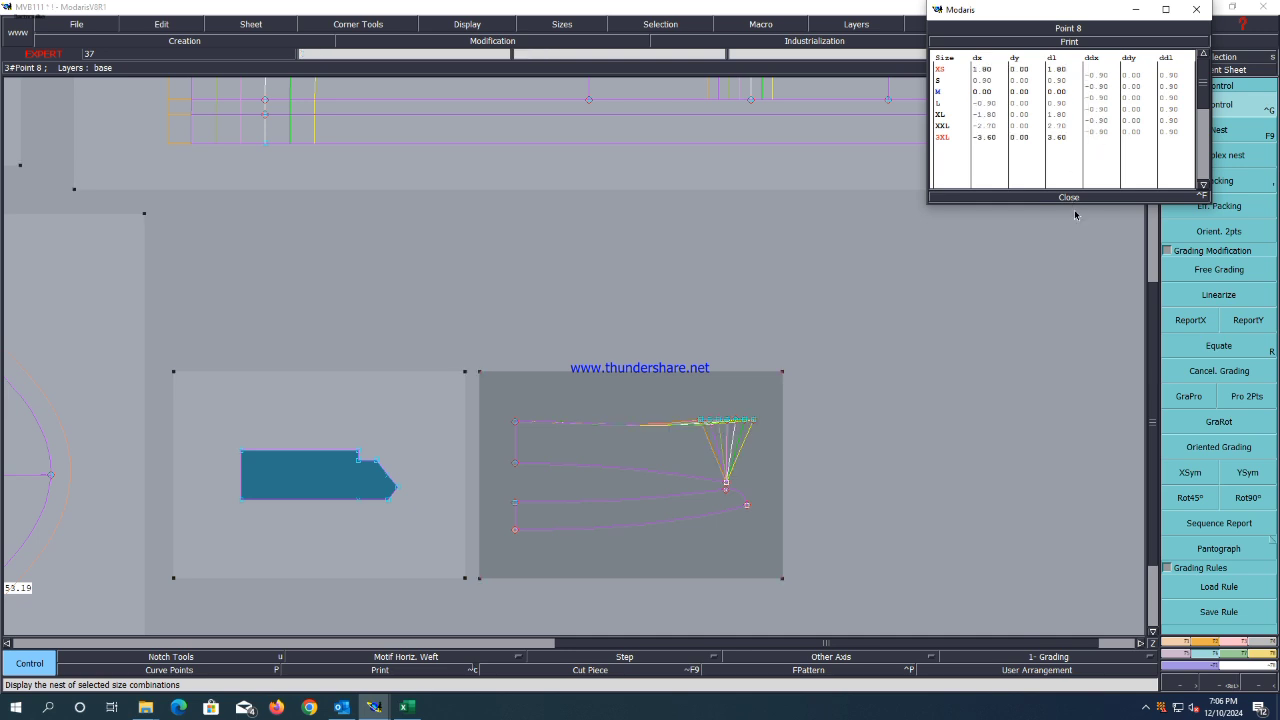
pyautogui.click(1066, 196)
# Report the corner point's X grading to all the other end points of the collar and collar stand.
pyautogui.click(1190, 320)
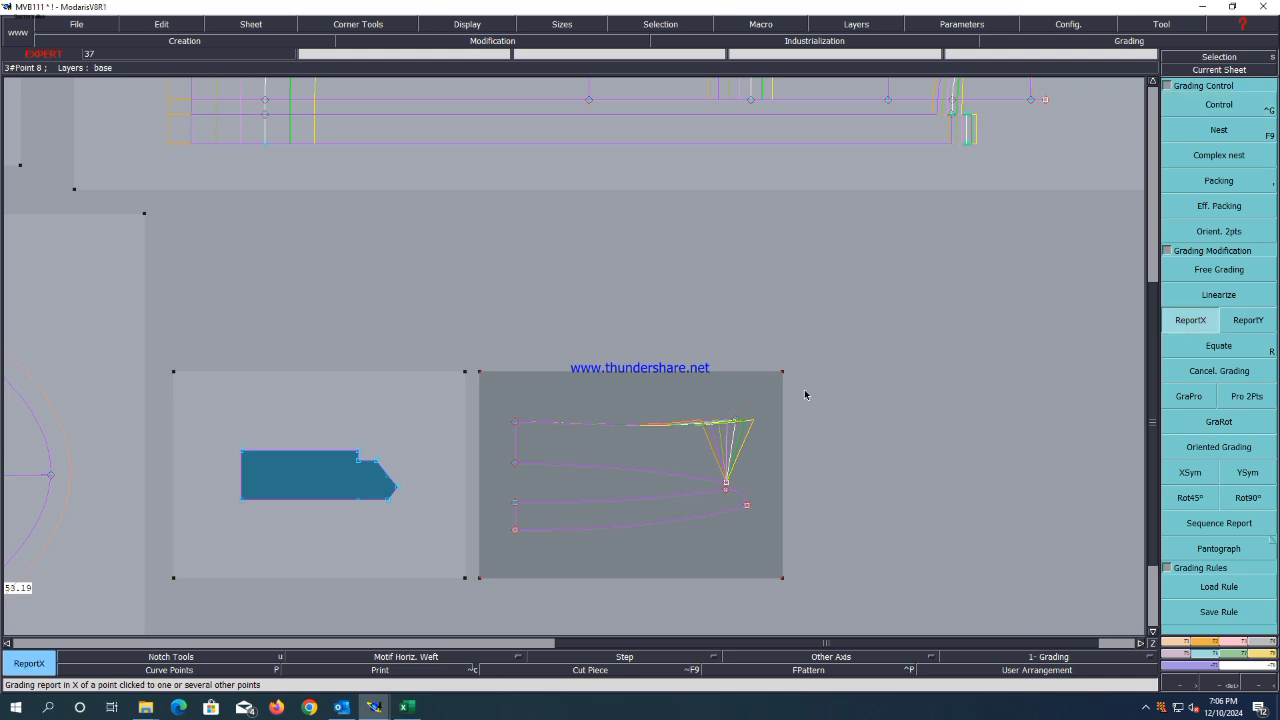
pyautogui.moveTo(806, 391); pyautogui.dragTo(611, 606)
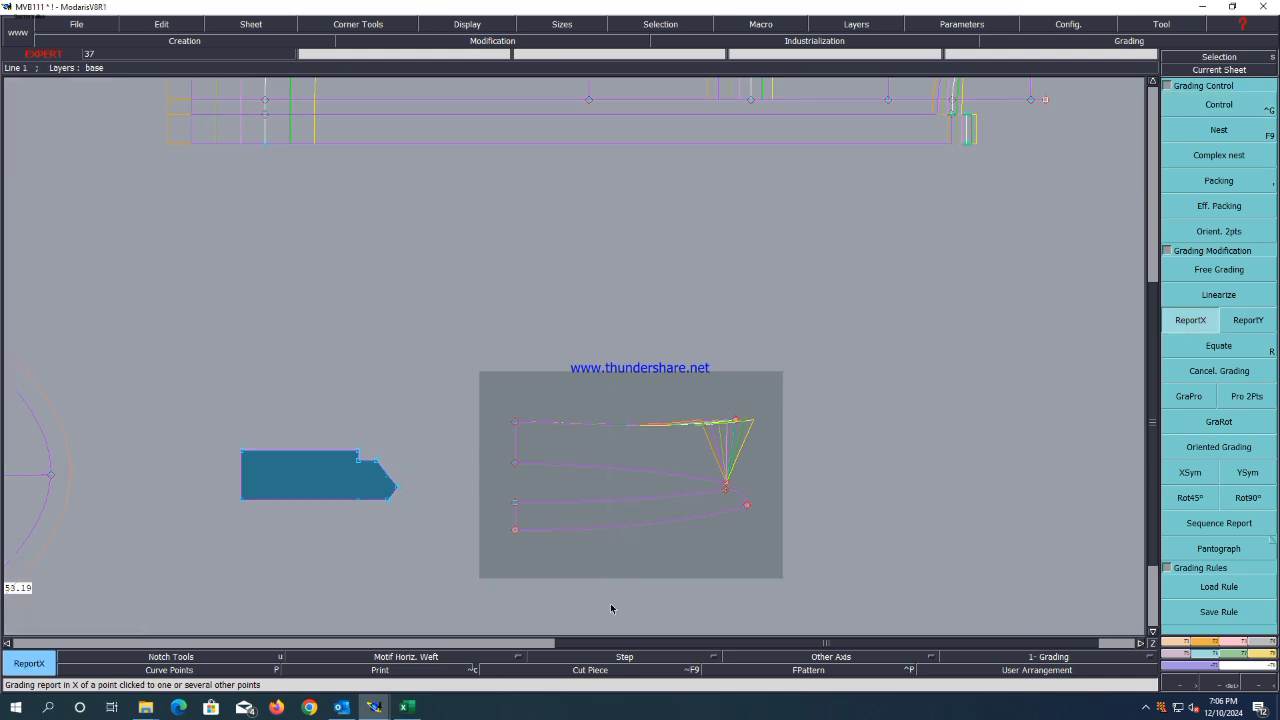
pyautogui.click(734, 419)
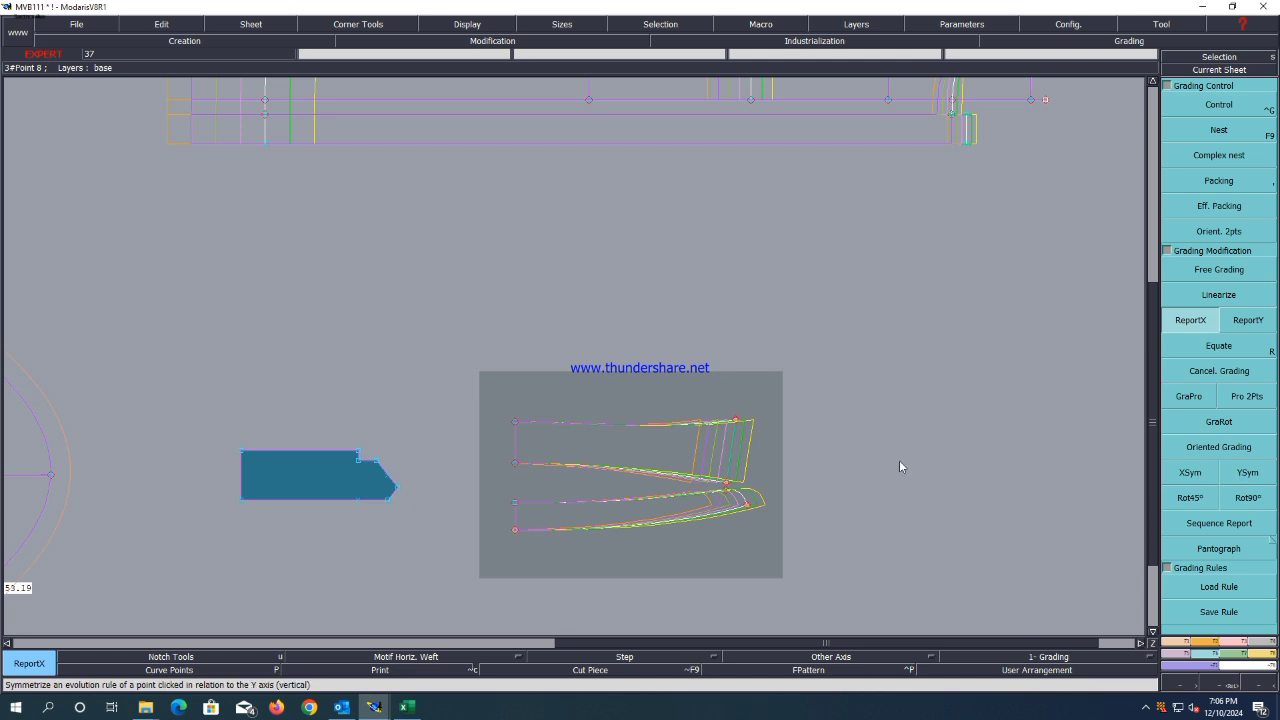
# Mirror the grading of the collar end points about the Y axis and save the model despite the validation warnings.
pyautogui.click(736, 423)
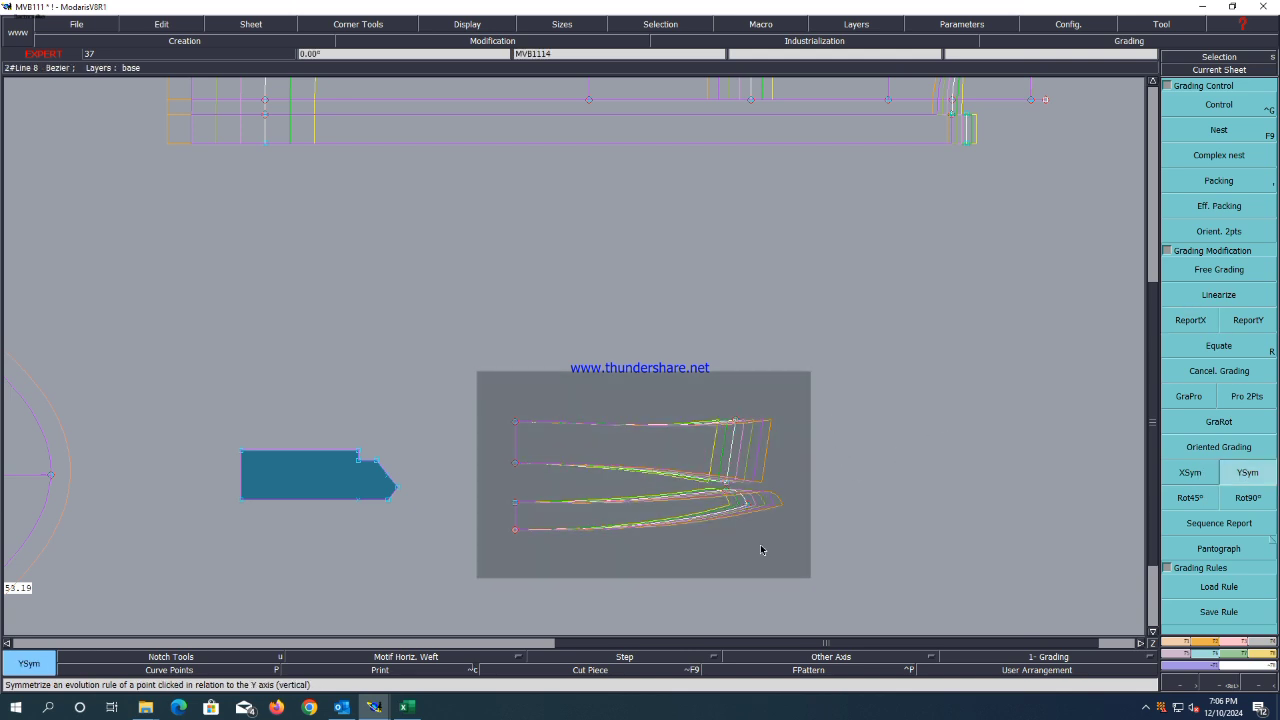
pyautogui.hotkey('ctrl', 's')
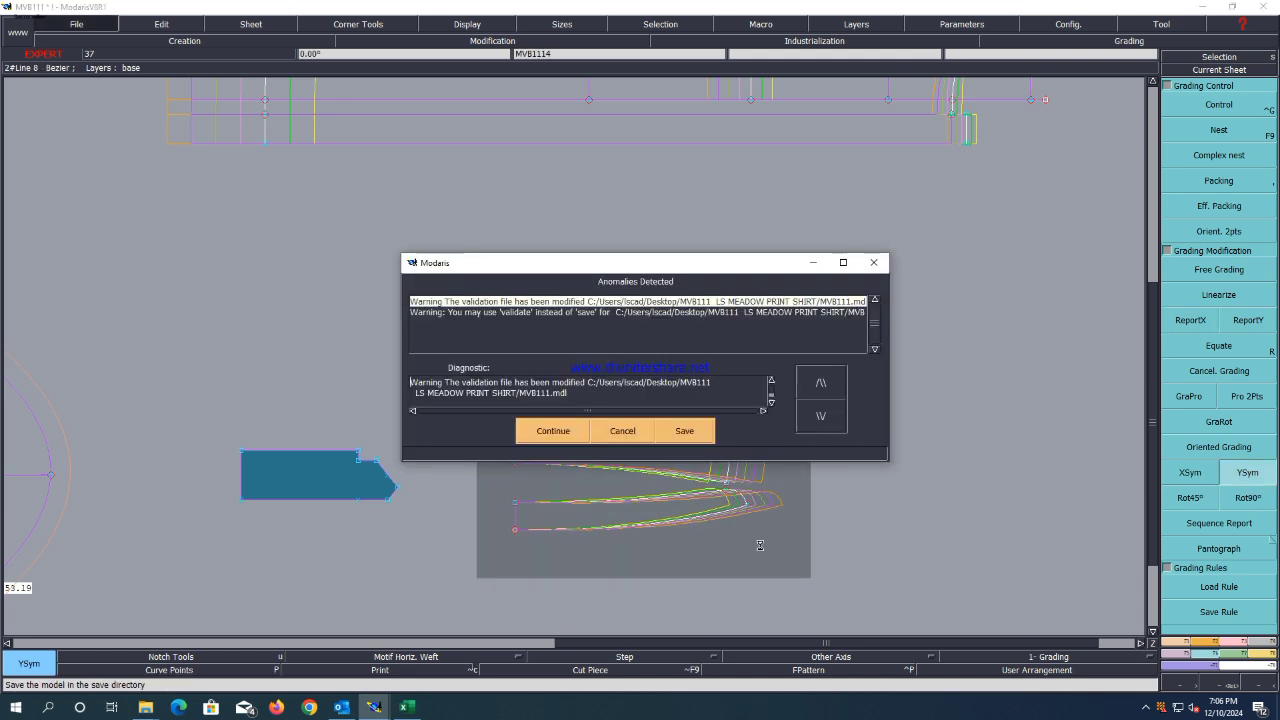
pyautogui.click(566, 436)
# Delete the length measurement from the sleeve cap on the sleeve sheet and save the model.
pyautogui.scroll(1, 397, 509)
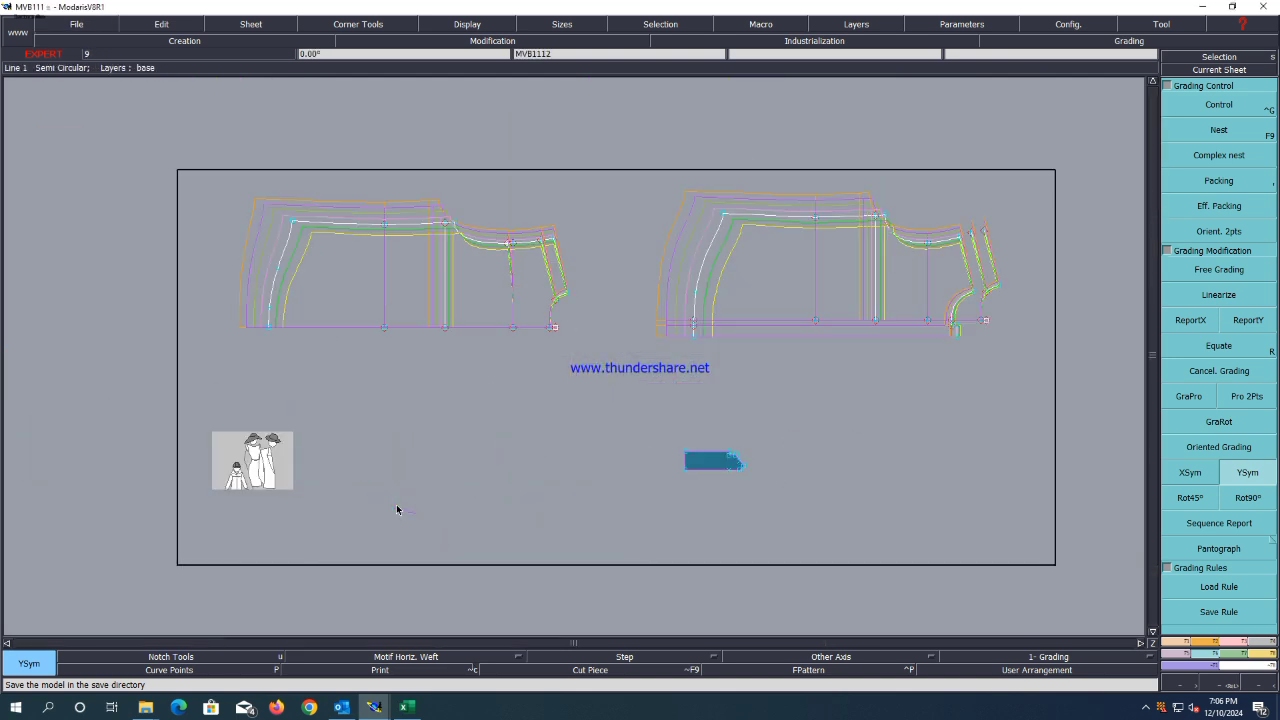
pyautogui.scroll(1, 389, 508)
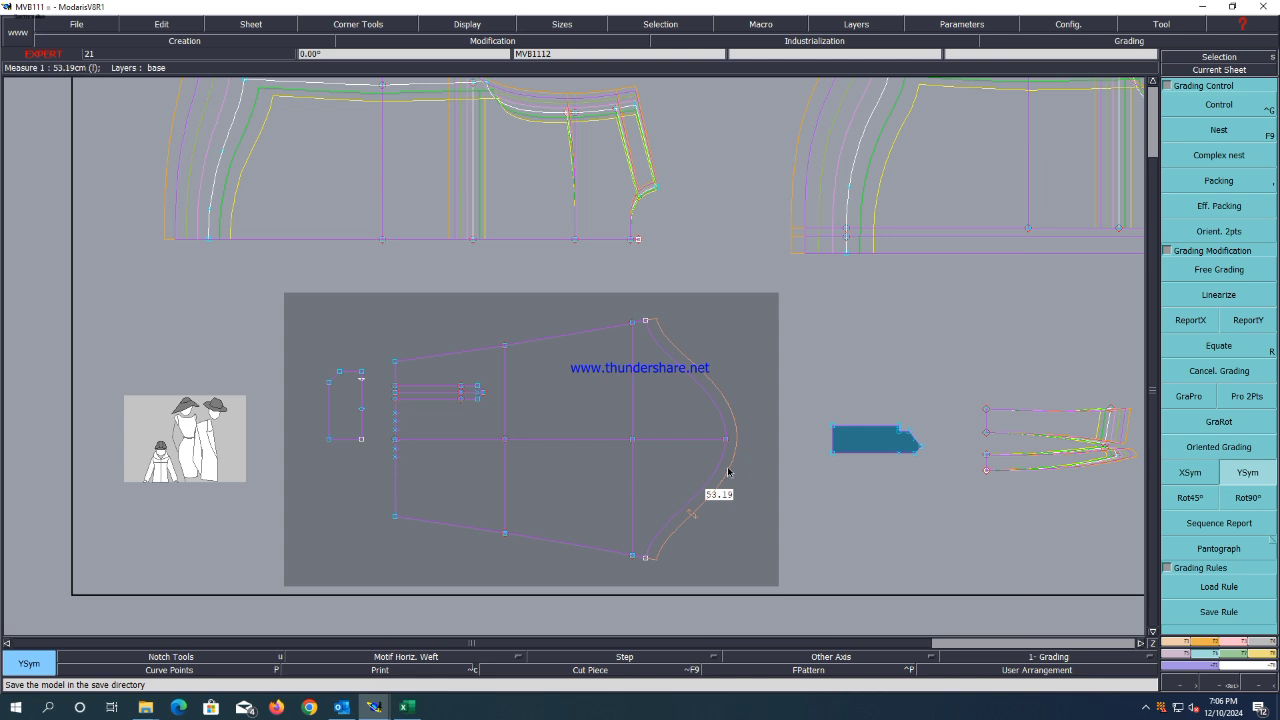
pyautogui.press('Delete')
pyautogui.hotkey('ctrl', 's')
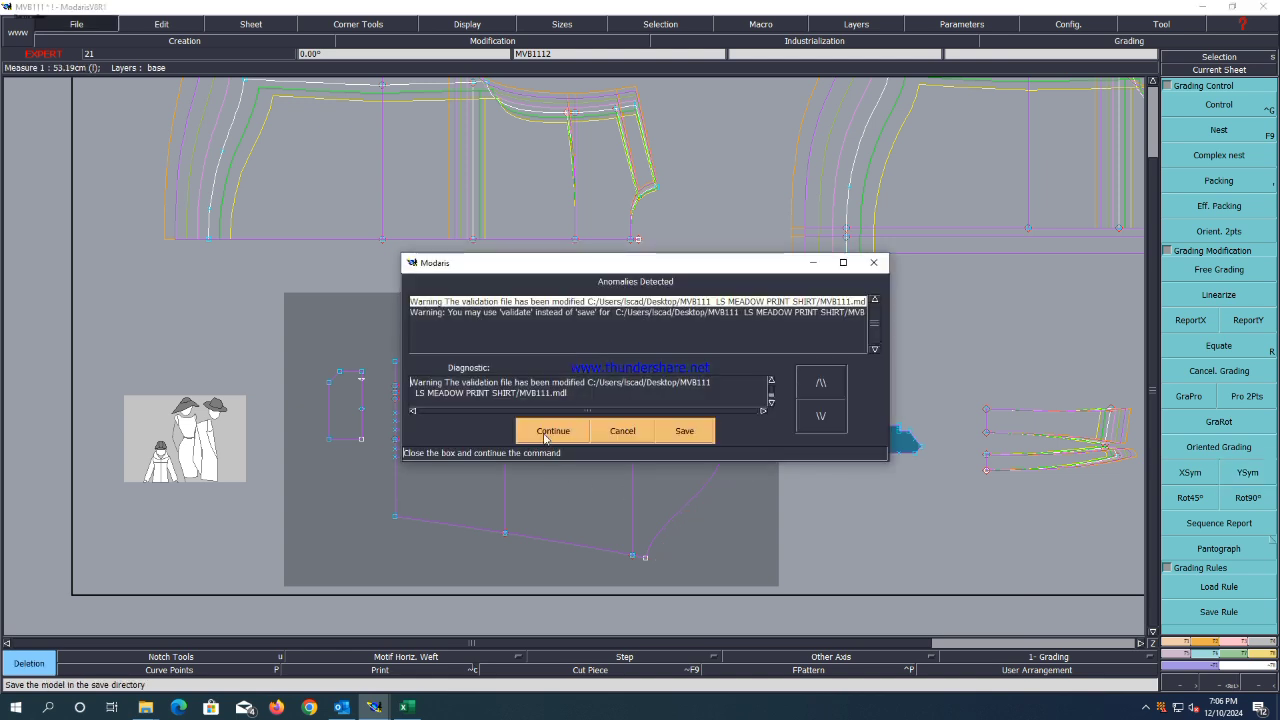
pyautogui.click(554, 431)
# Switch to Excel and fill rows 8 to 10 of the GRADED SPEC sheet with orange.
pyautogui.click(408, 713)
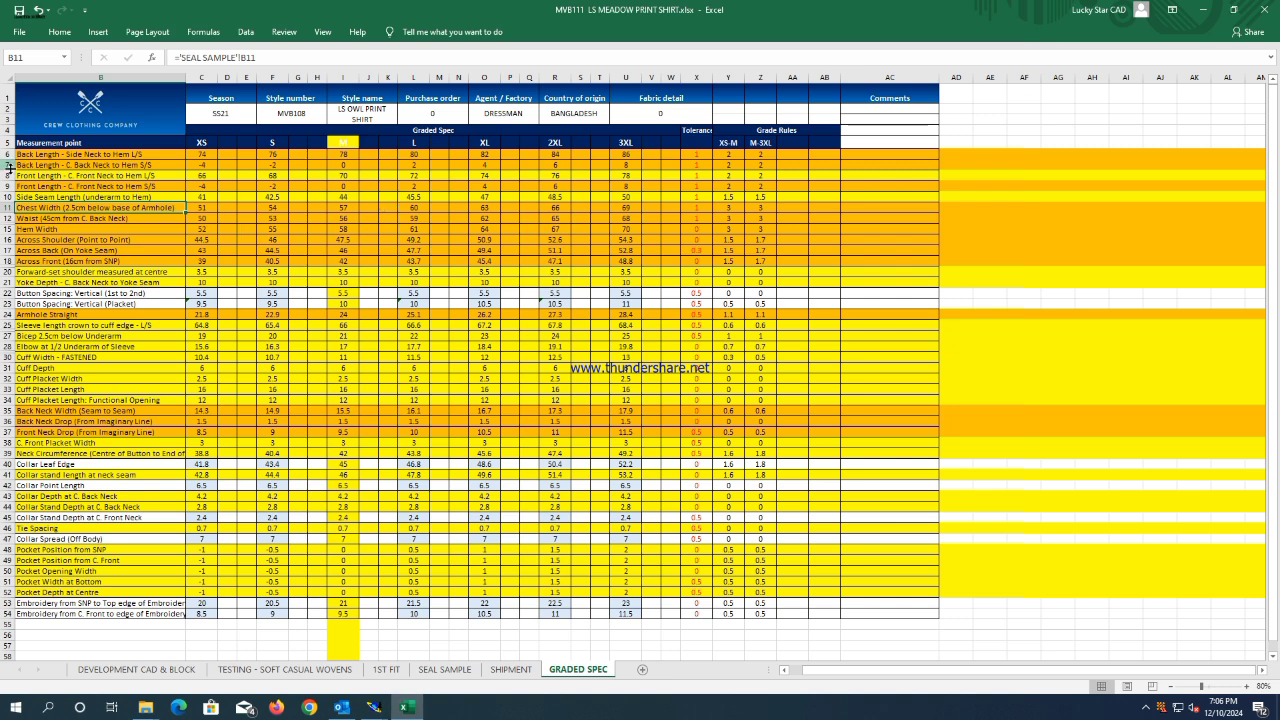
pyautogui.moveTo(8, 175); pyautogui.dragTo(10, 197)
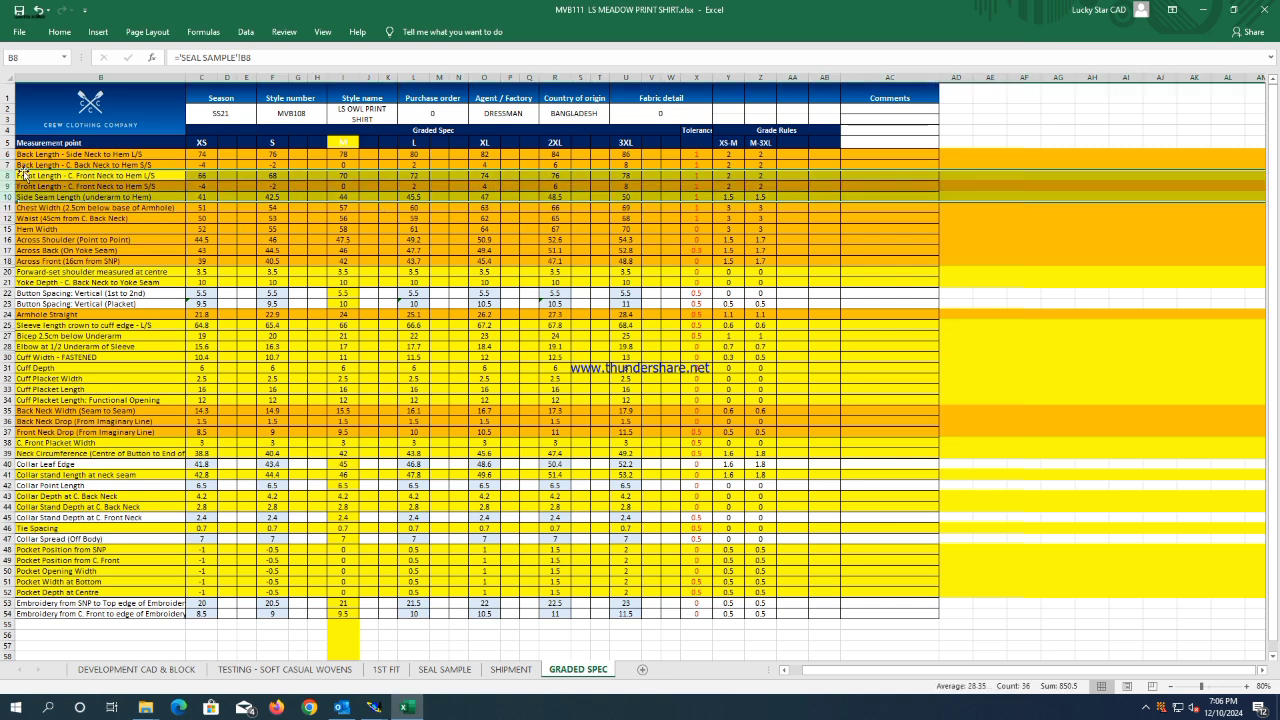
pyautogui.rightClick(9, 181)
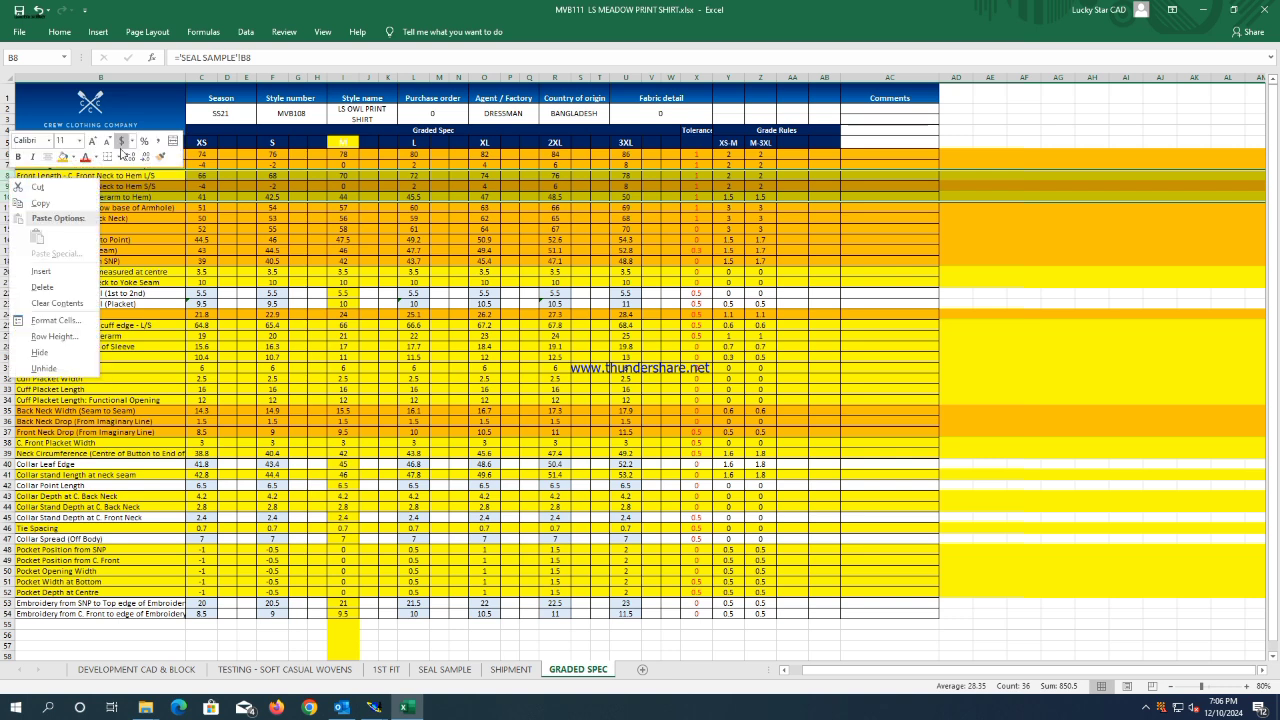
pyautogui.press('Escape')
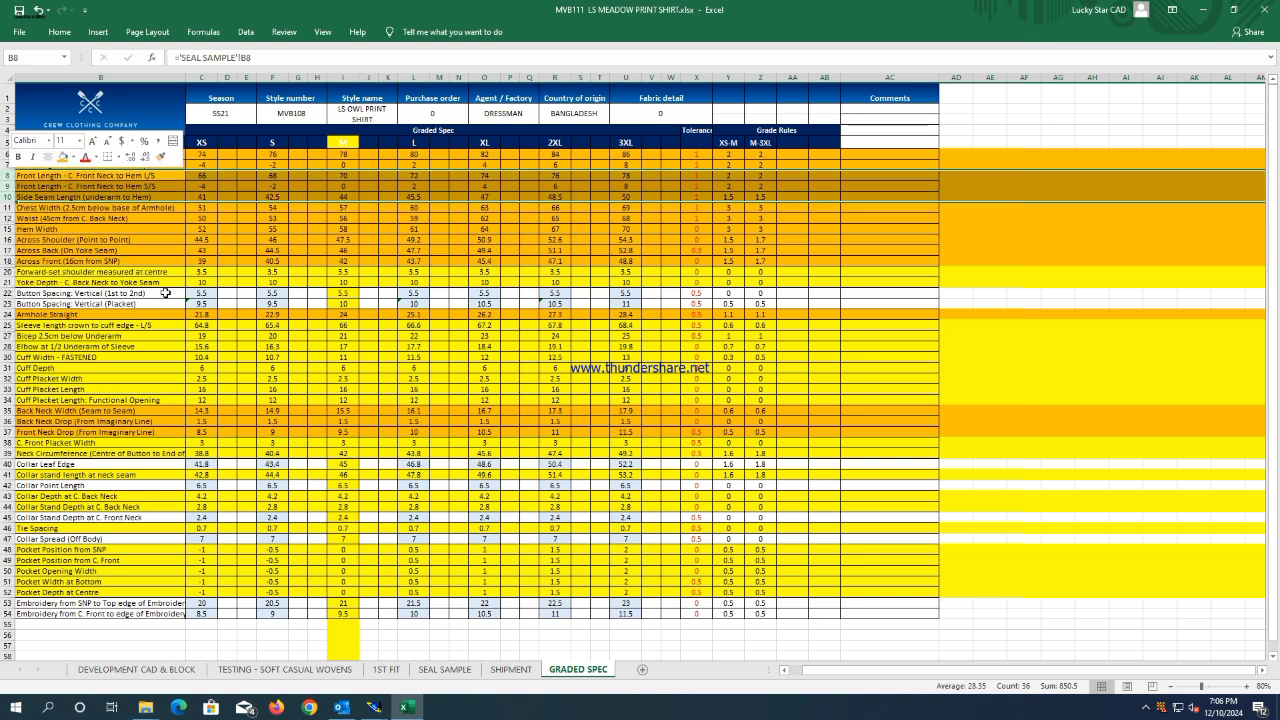
pyautogui.click(113, 385)
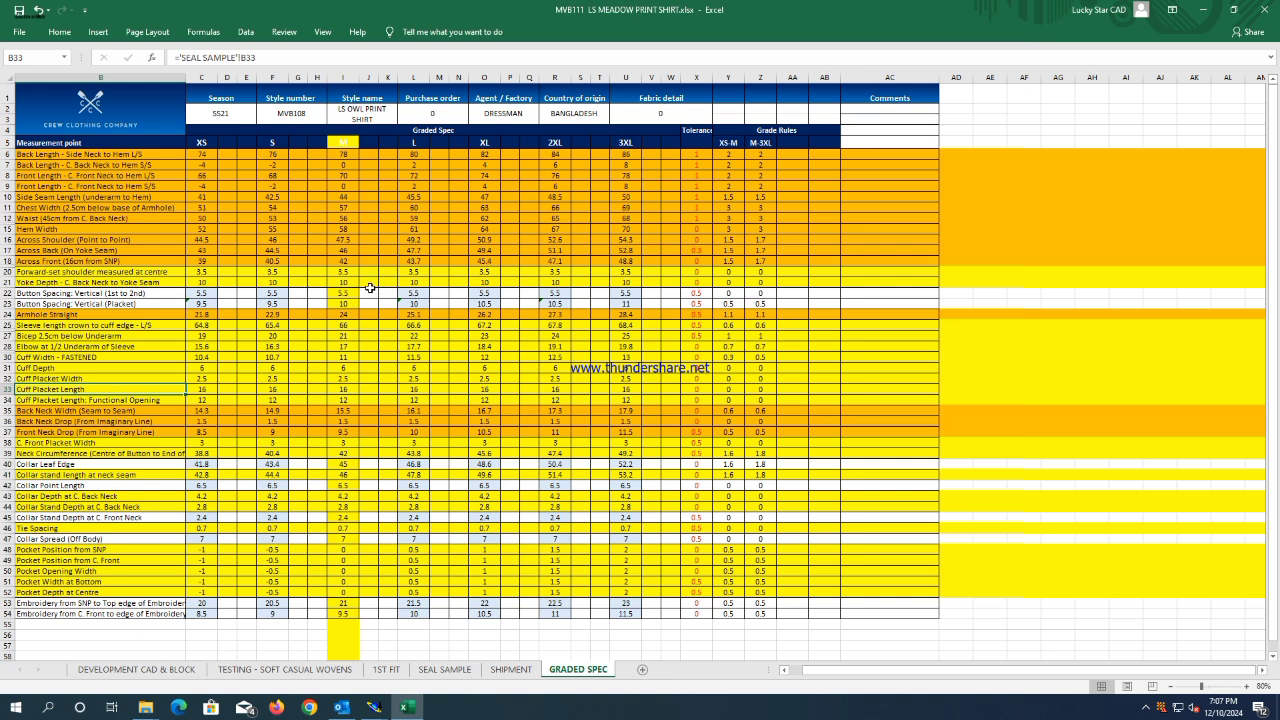
# Fill the forward-set shoulder and yoke depth rows, 20 and 21, with orange.
pyautogui.moveTo(9, 271); pyautogui.dragTo(9, 283)
pyautogui.rightClick(9, 283)
pyautogui.click(66, 262)
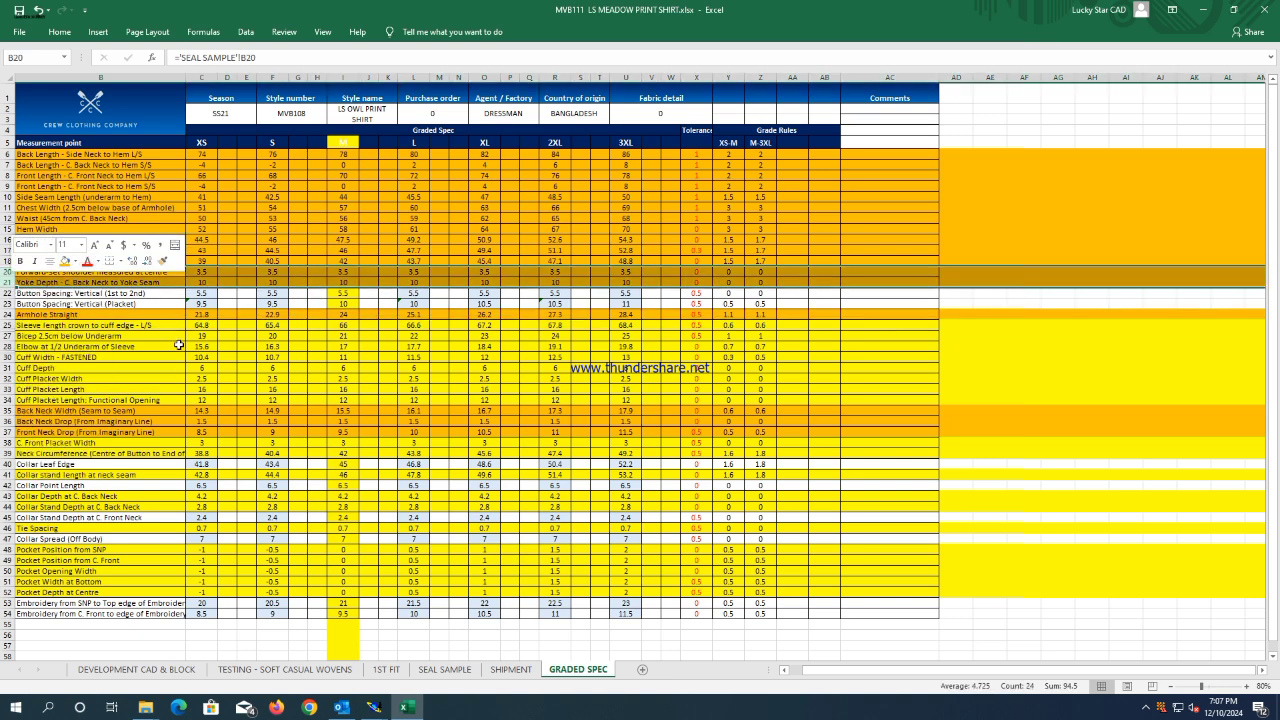
pyautogui.click(93, 366)
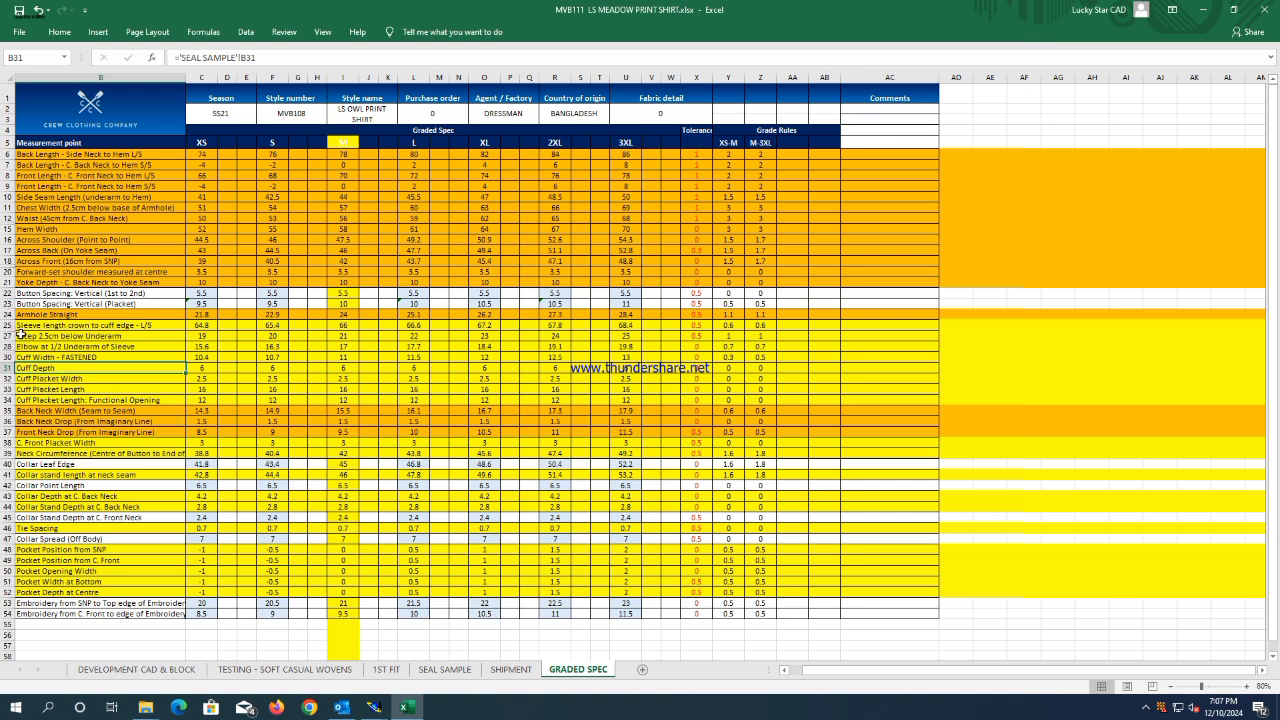
# Select the sleeve length row, then switch to Modaris and grade the sleeve hem's lower corner with a ddx of -0.6 across all sizes.
pyautogui.click(6, 325)
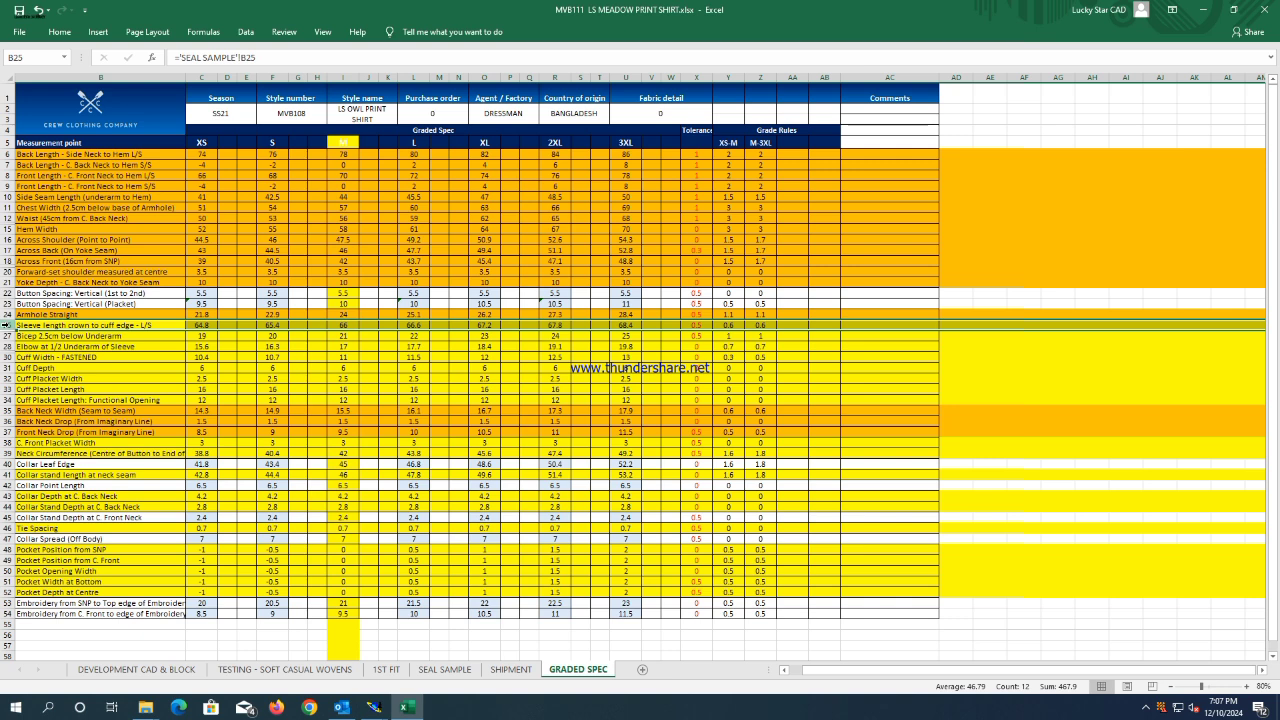
pyautogui.moveTo(374, 707)
pyautogui.click(313, 672)
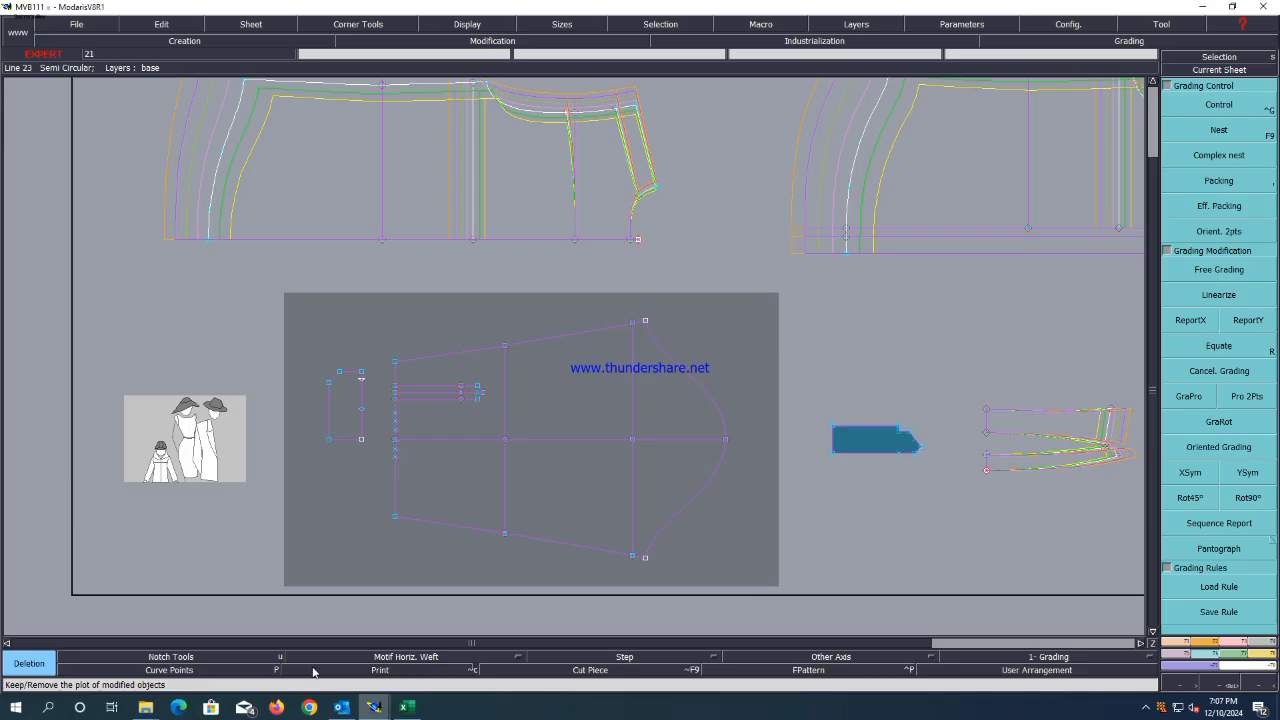
pyautogui.hotkey('ctrl', 'g')
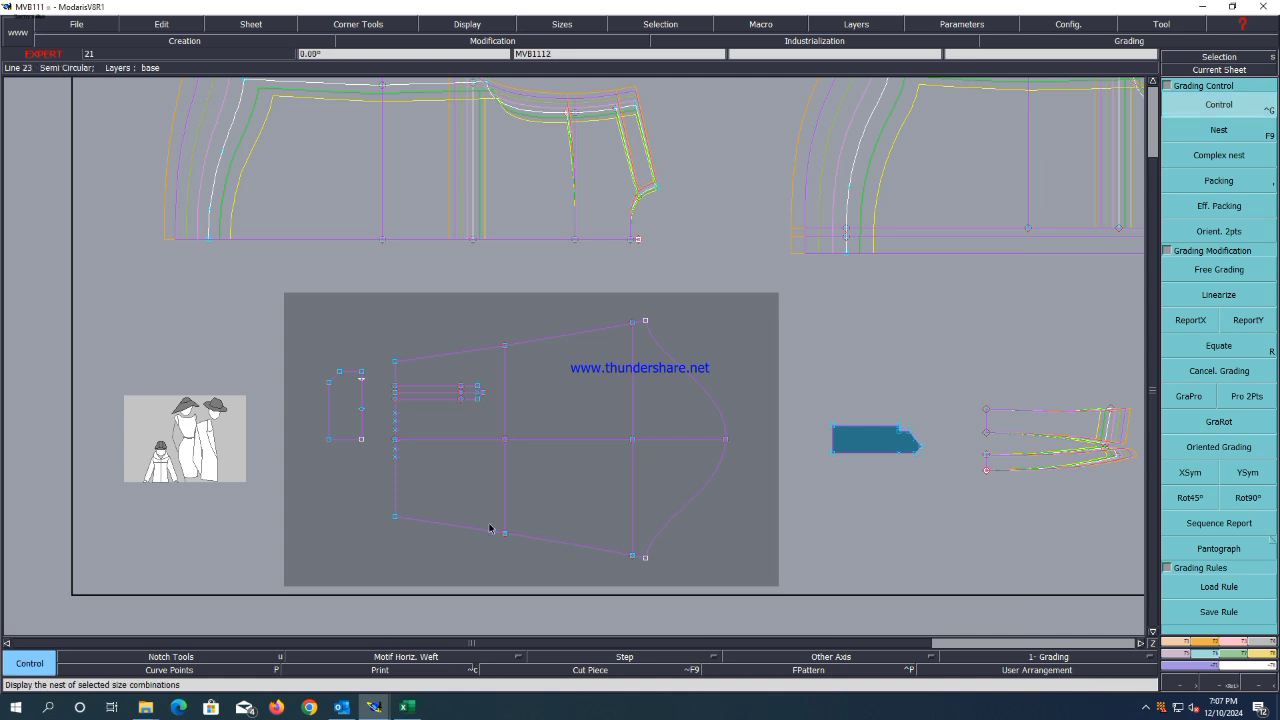
pyautogui.click(395, 517)
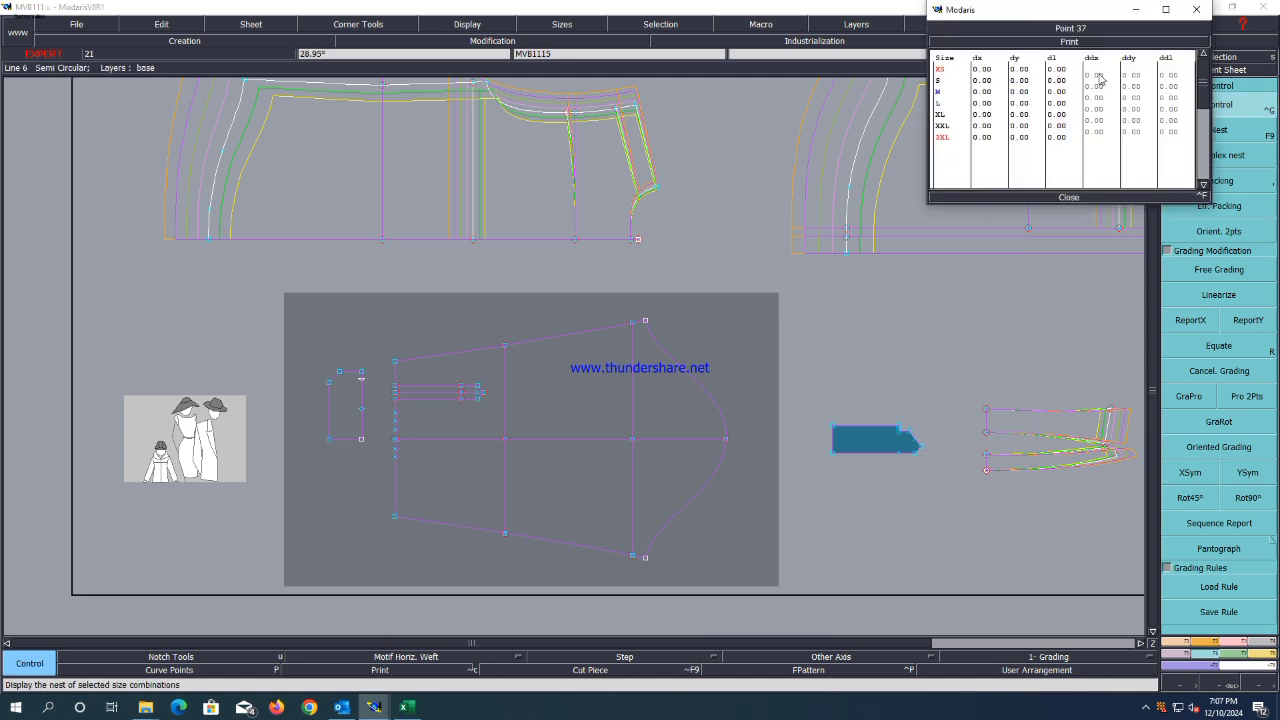
pyautogui.moveTo(1100, 78); pyautogui.dragTo(1102, 141)
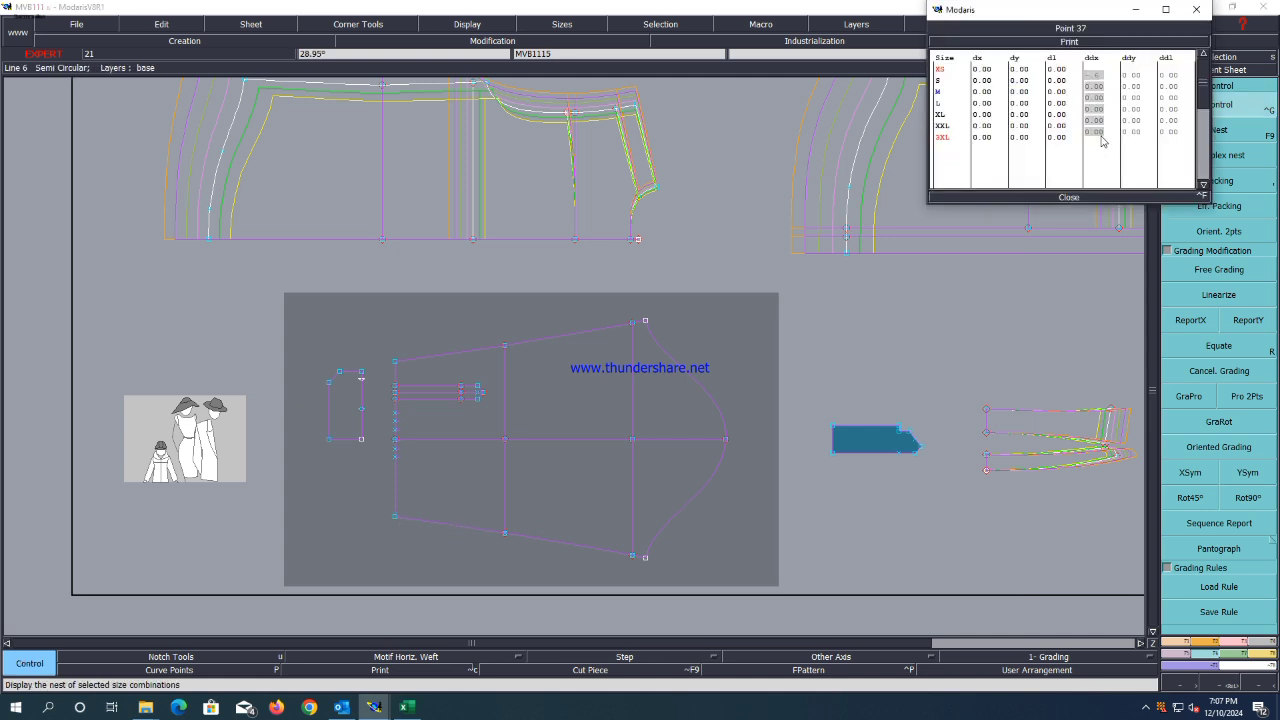
pyautogui.press('Return')
pyautogui.click(1067, 197)
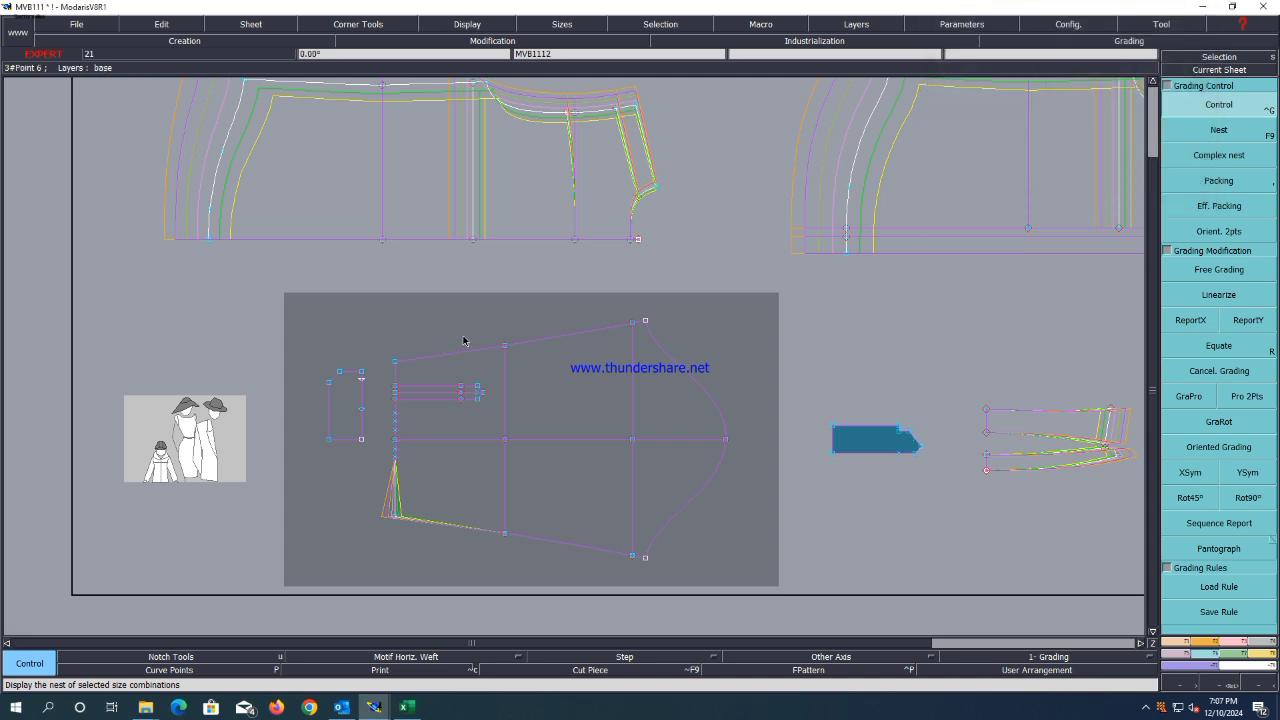
# Report the hem corner's X grading to all the sleeve hem and cuff placket points.
pyautogui.moveTo(502, 326); pyautogui.dragTo(366, 552)
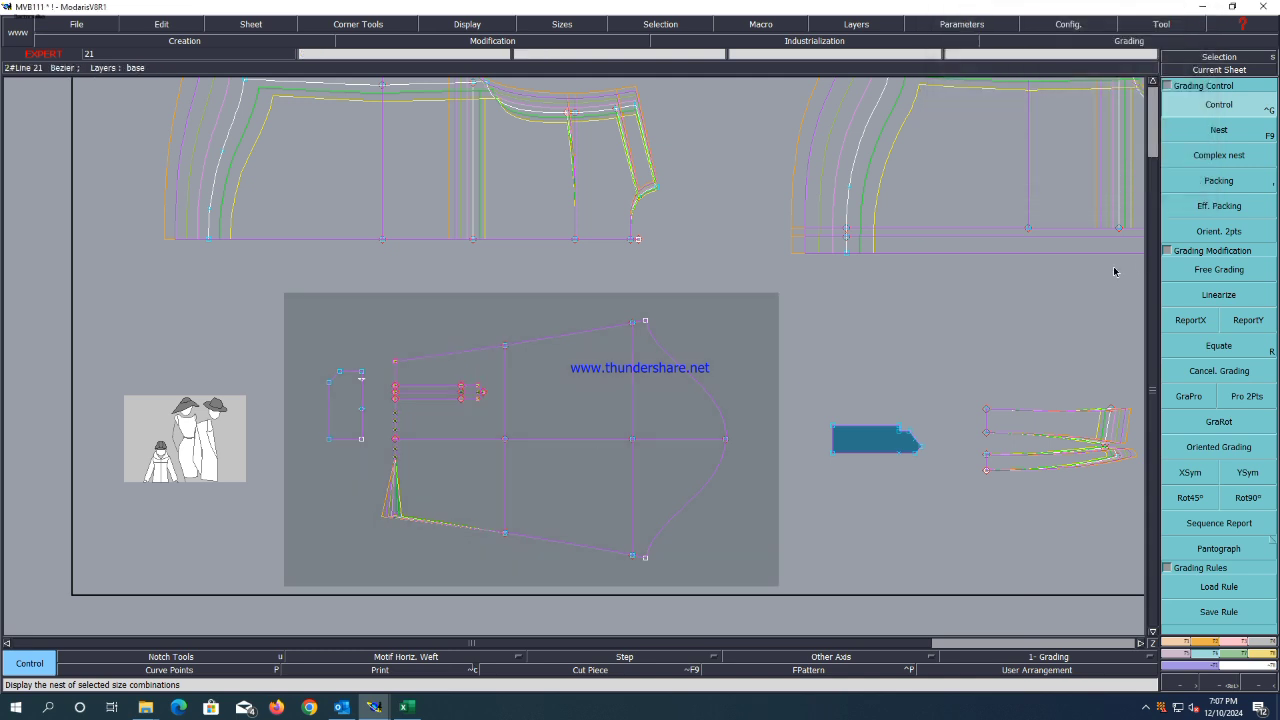
pyautogui.click(1192, 322)
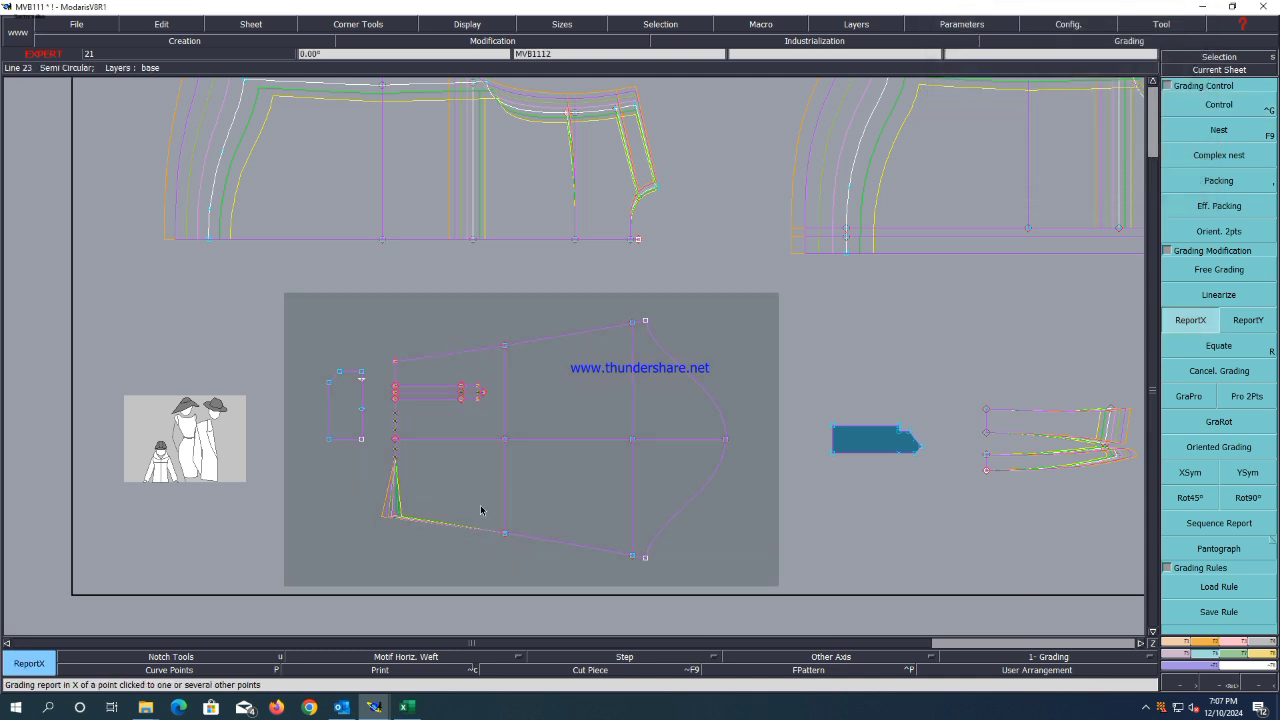
pyautogui.click(392, 516)
# Switch to Excel and fill the sleeve length row, 25, with orange.
pyautogui.click(406, 707)
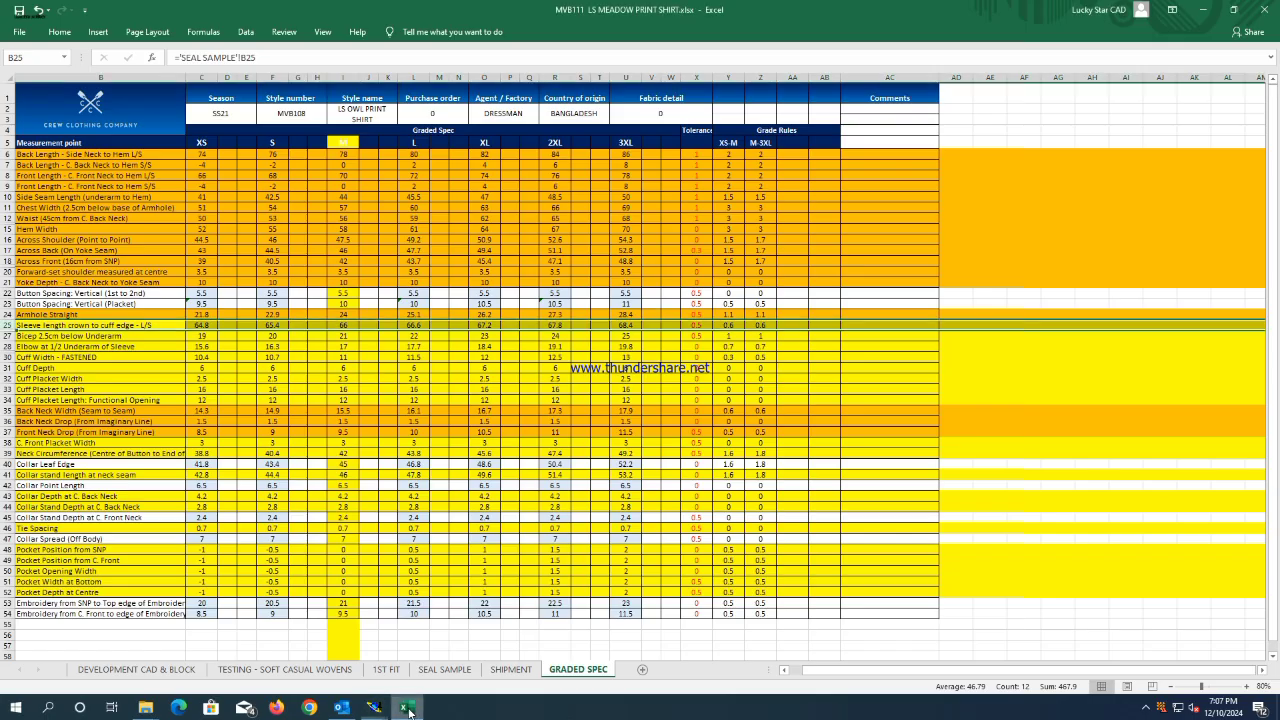
pyautogui.rightClick(7, 325)
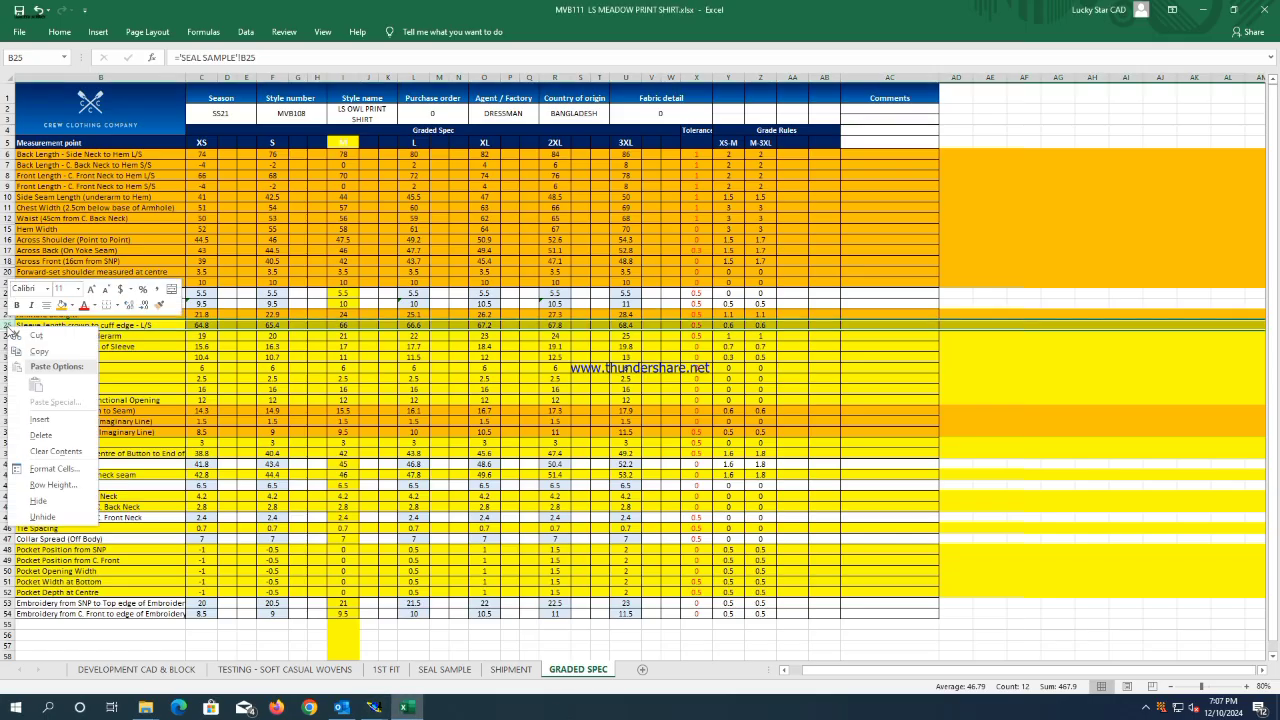
pyautogui.click(70, 309)
pyautogui.click(63, 307)
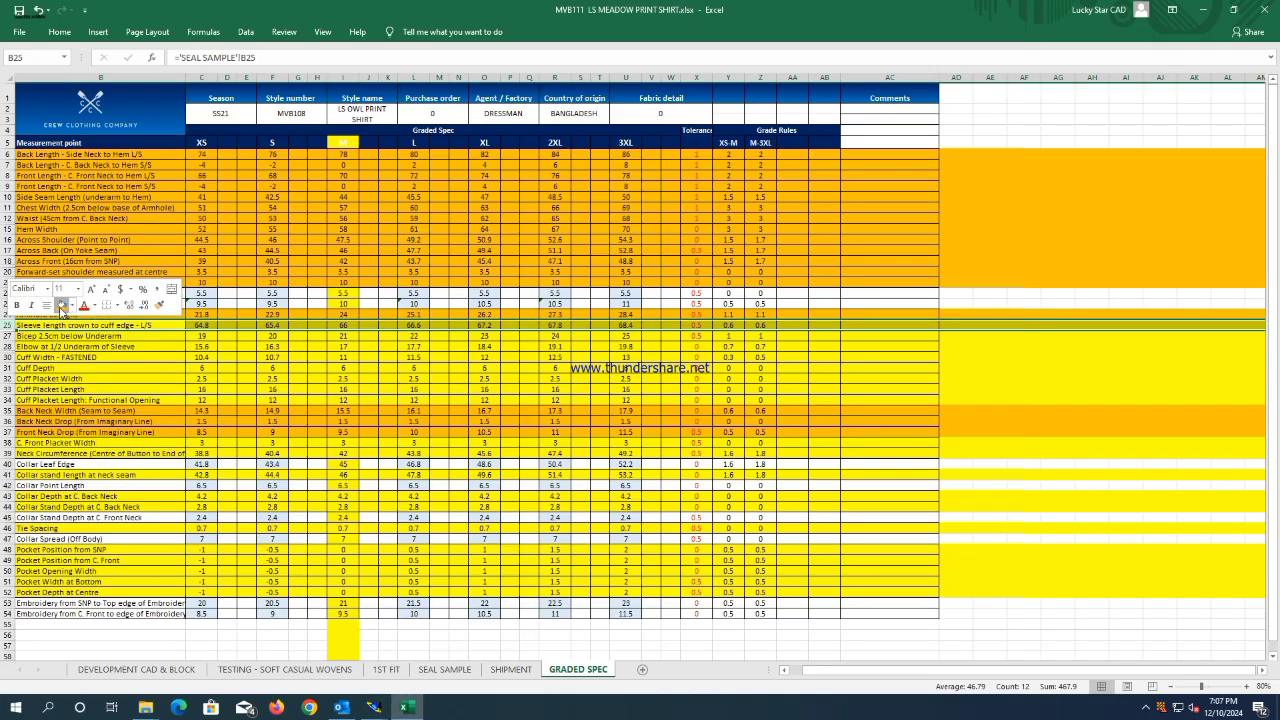
# Fill the bicep measurement row, 27, with orange.
pyautogui.click(8, 336)
pyautogui.rightClick(8, 336)
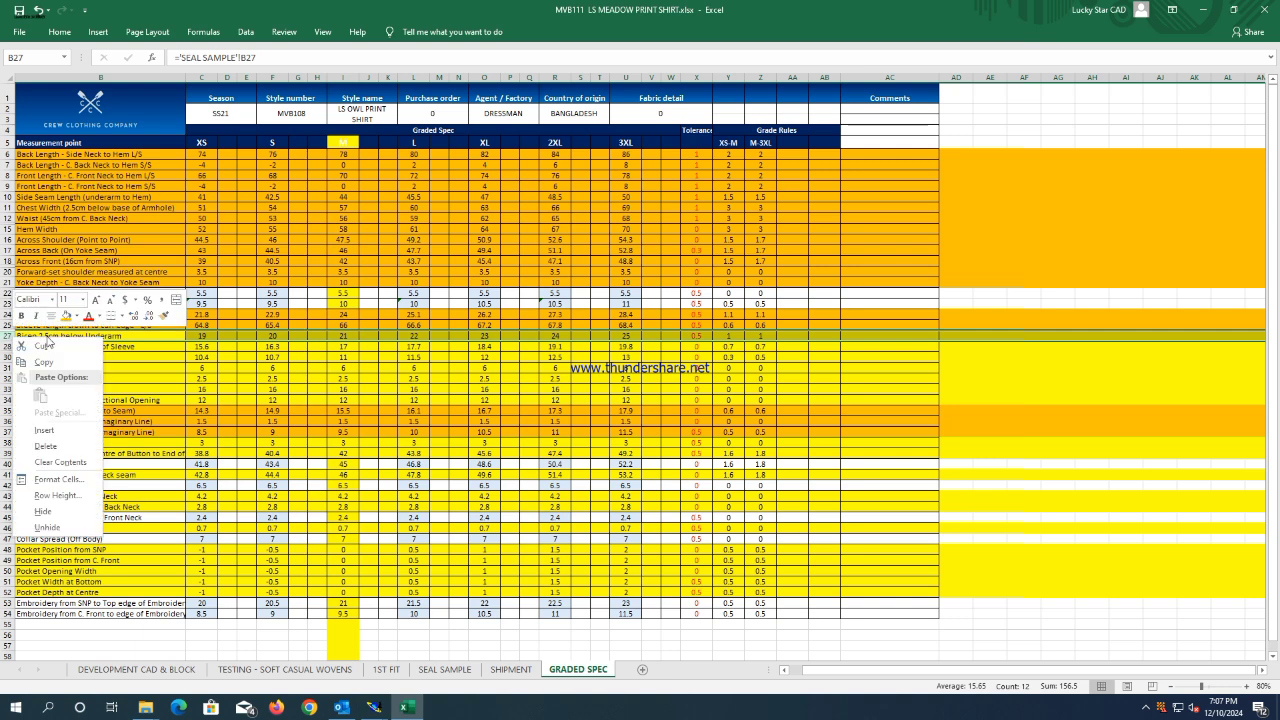
pyautogui.click(65, 315)
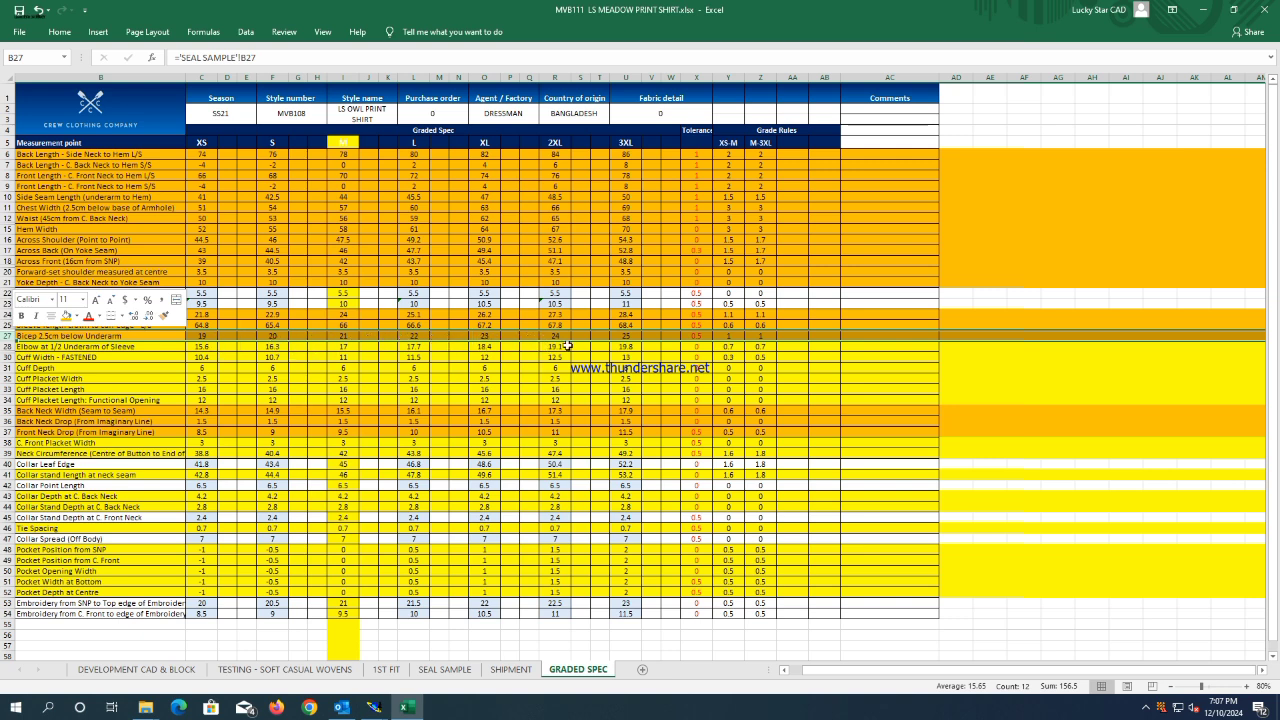
# Return to Modaris and grade the sleeve's upper underarm point with a ddy of 1 across all sizes.
pyautogui.click(1203, 9)
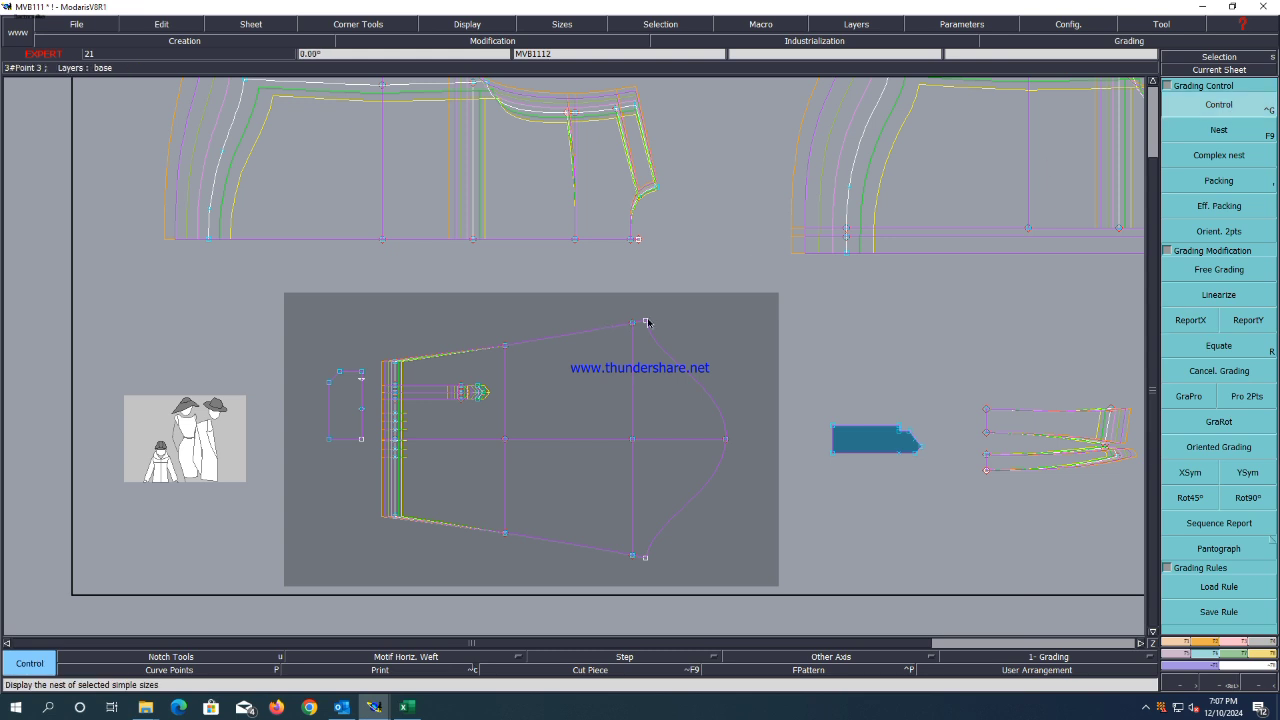
pyautogui.click(645, 321)
pyautogui.moveTo(1132, 75); pyautogui.dragTo(1128, 133)
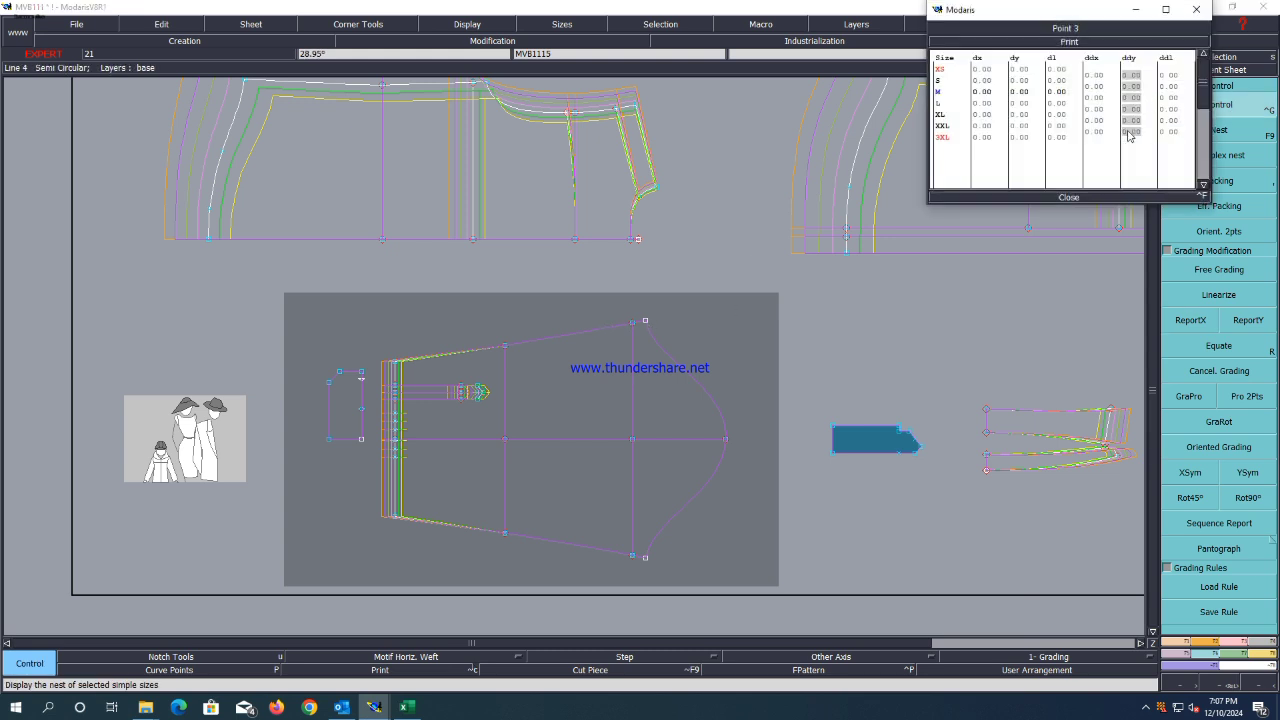
pyautogui.write('1')
pyautogui.press('Return')
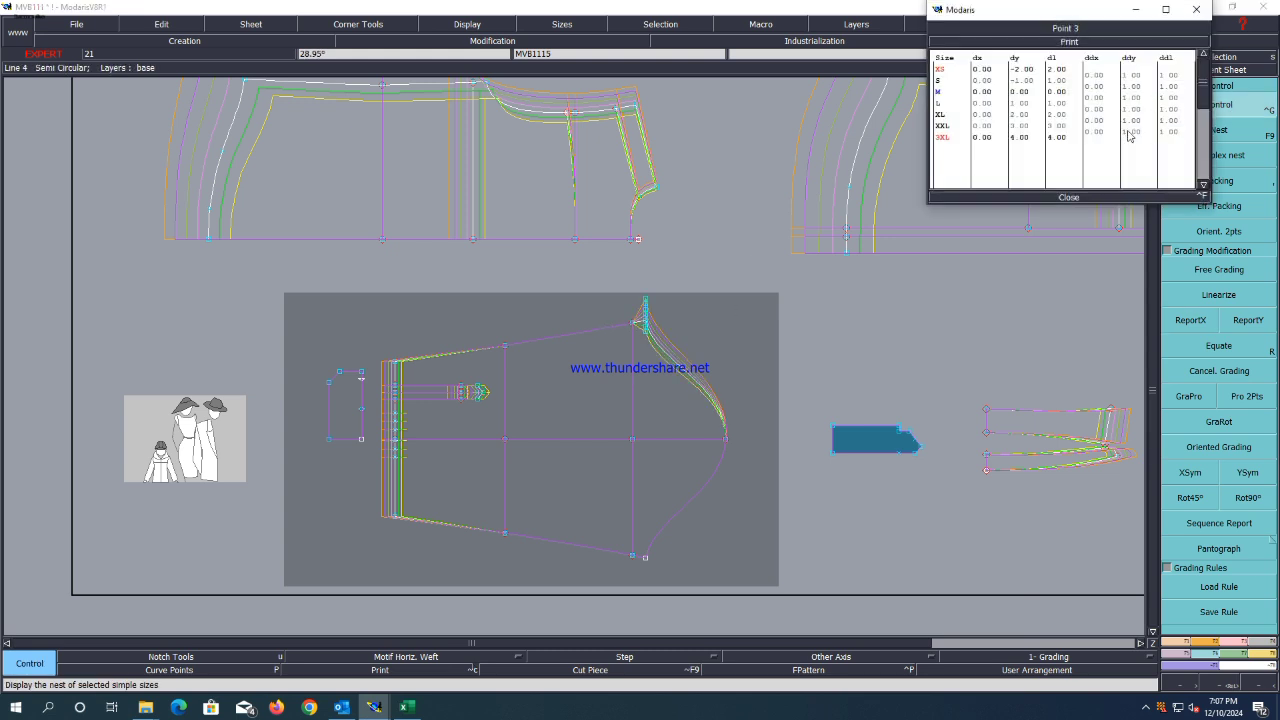
pyautogui.click(1067, 198)
# Report the upper underarm point's Y grading to the adjacent upper point on the sleeve's bicep line.
pyautogui.click(1248, 320)
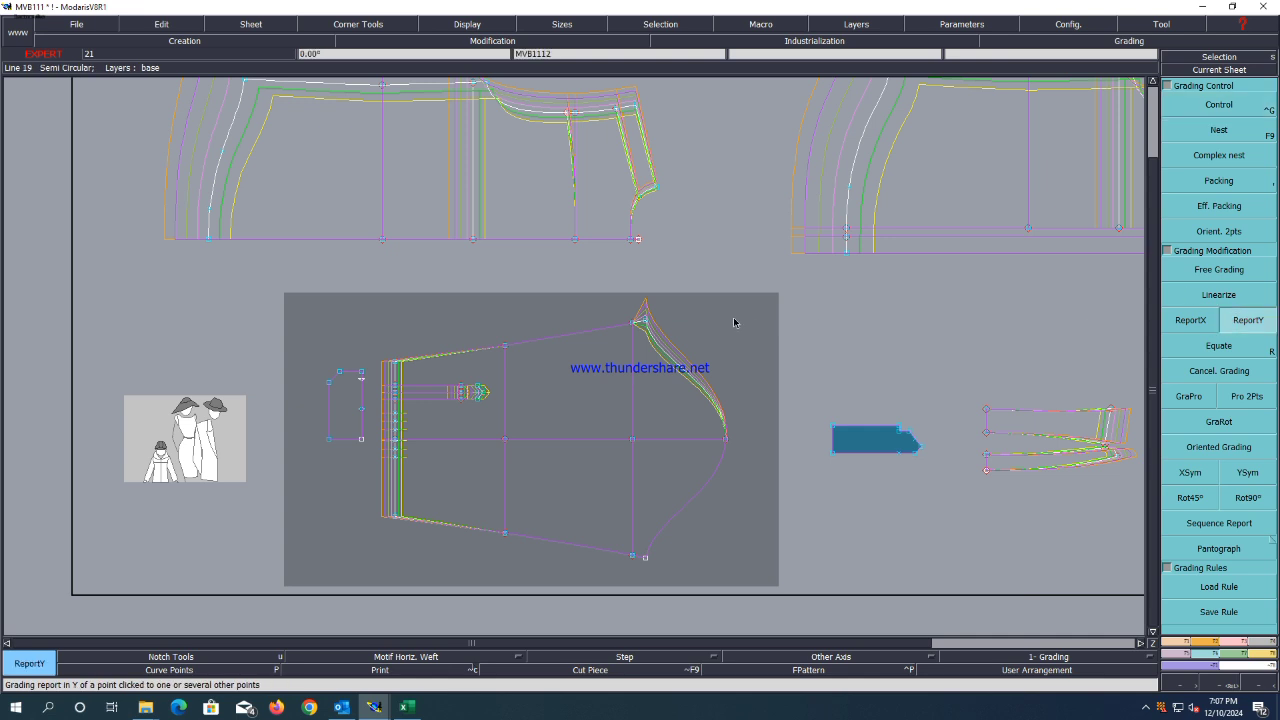
pyautogui.moveTo(716, 300); pyautogui.dragTo(591, 345)
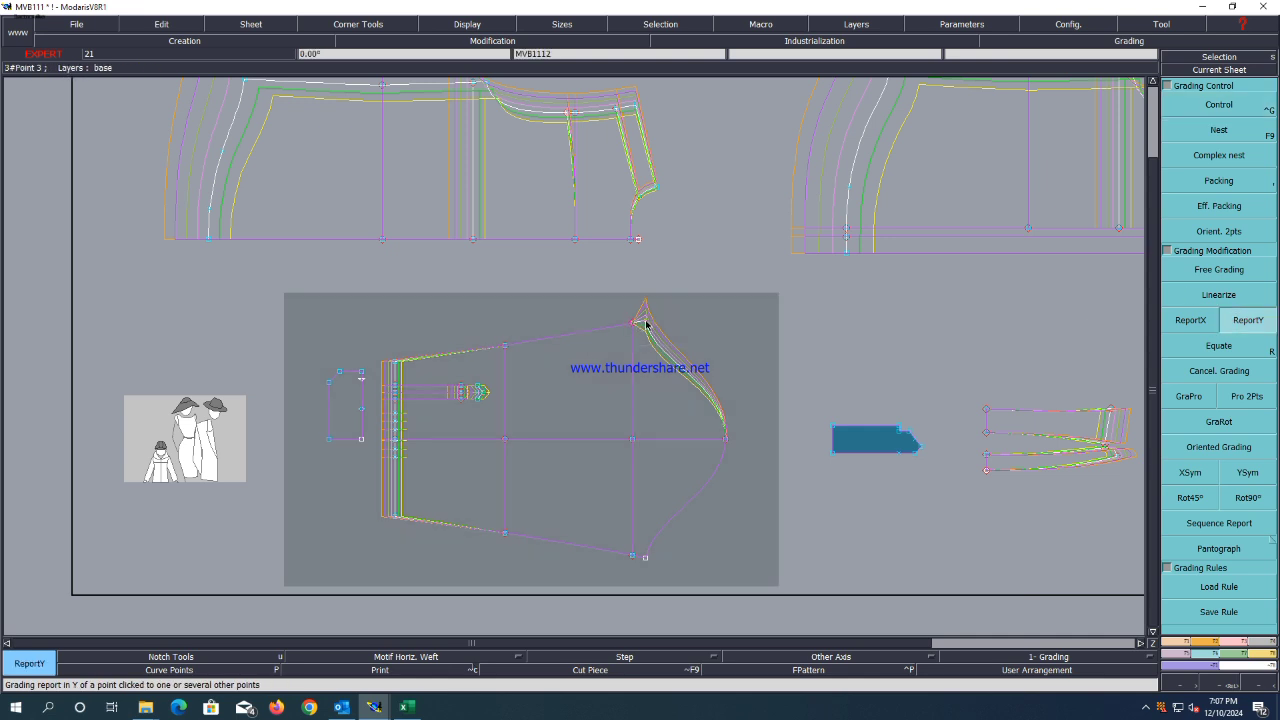
pyautogui.click(645, 322)
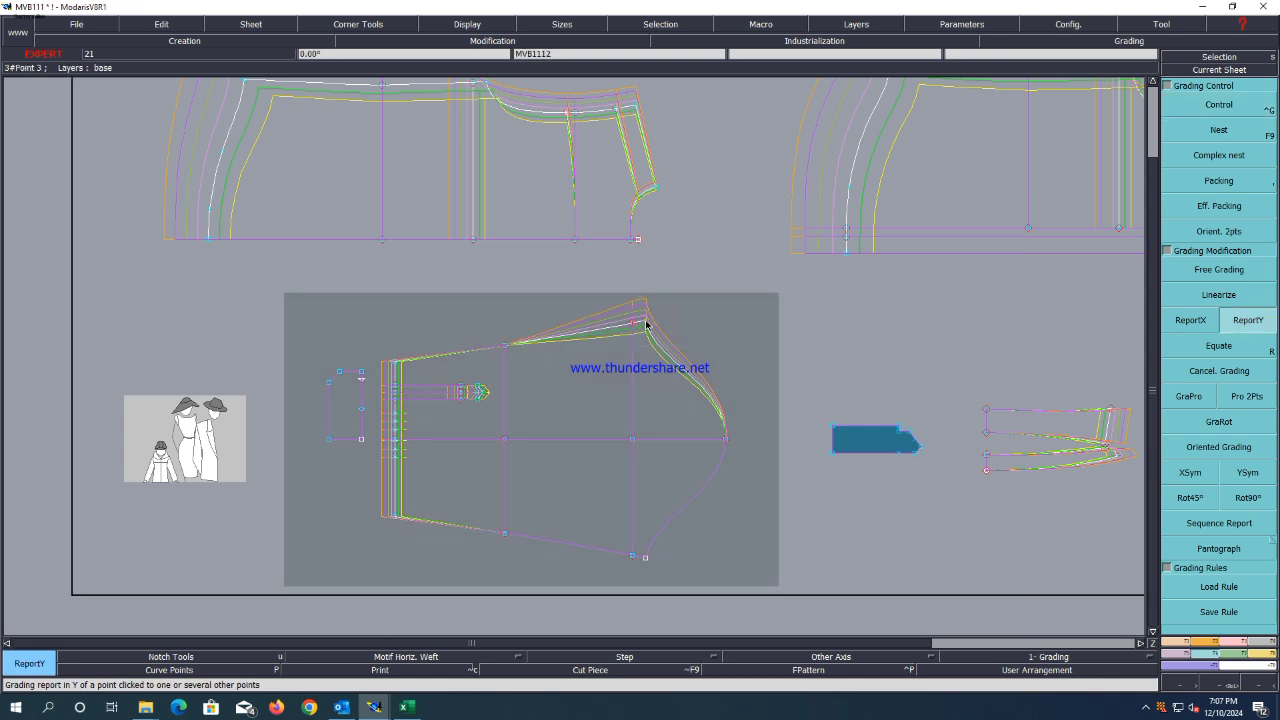
# Report the Y grading to the sleeve's lower underarm and bicep-line points, and mirror their rules about the X axis.
pyautogui.click(645, 557)
pyautogui.moveTo(666, 538); pyautogui.dragTo(595, 580)
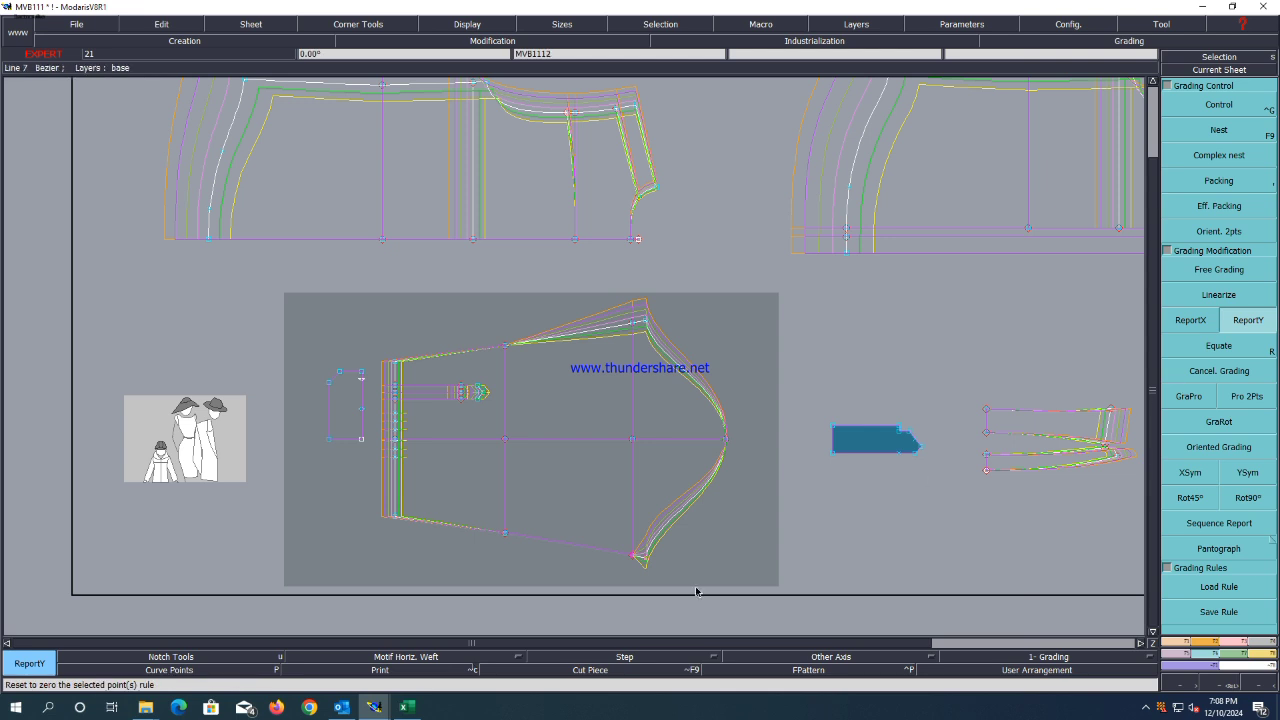
pyautogui.click(645, 560)
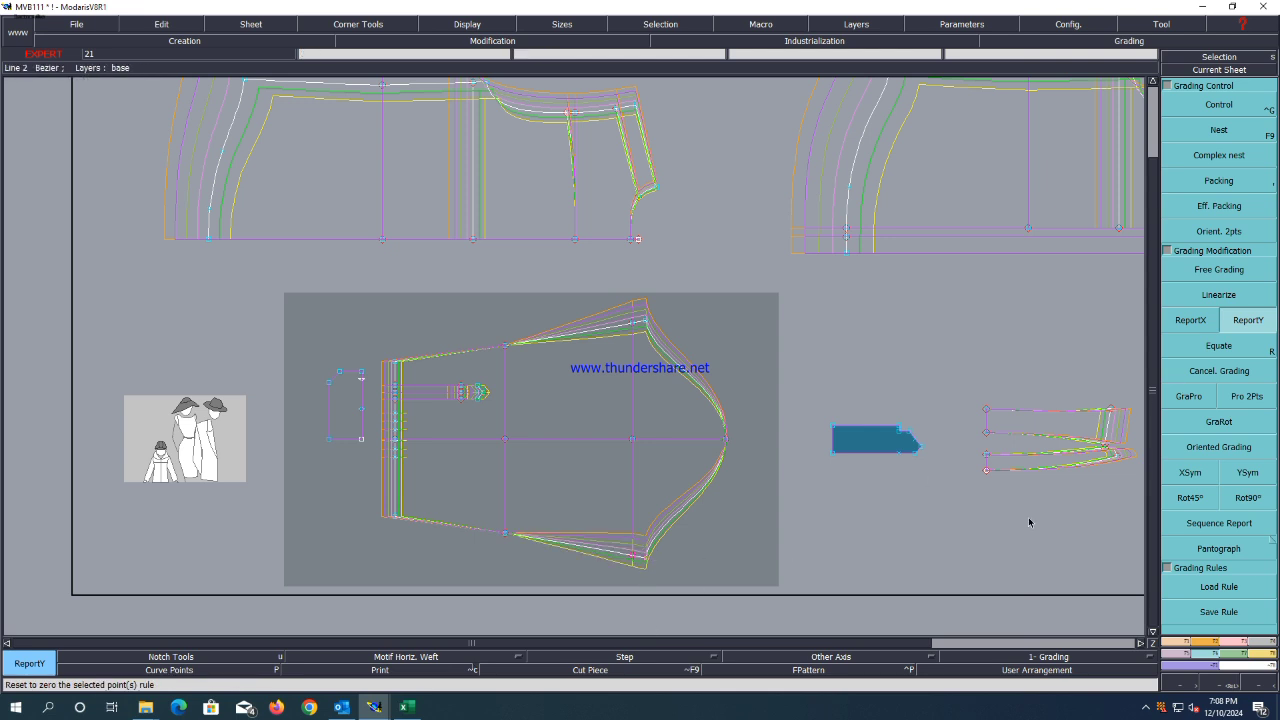
pyautogui.click(1190, 474)
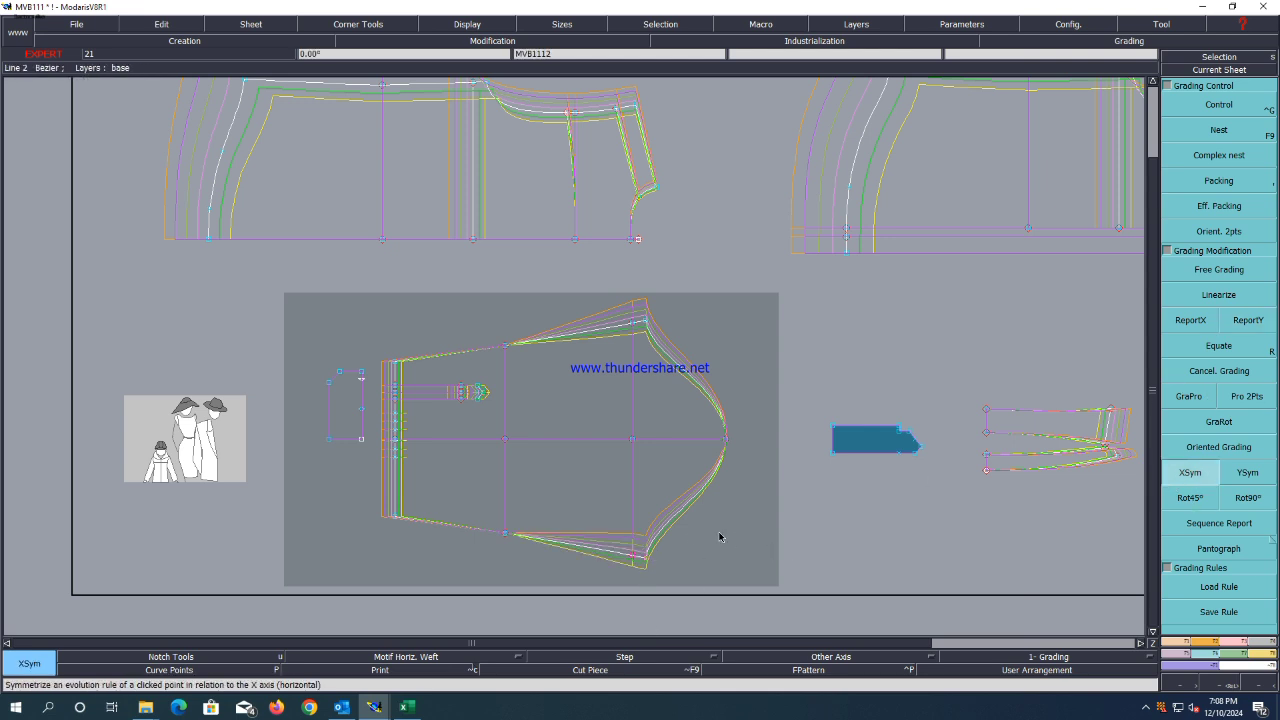
pyautogui.click(645, 561)
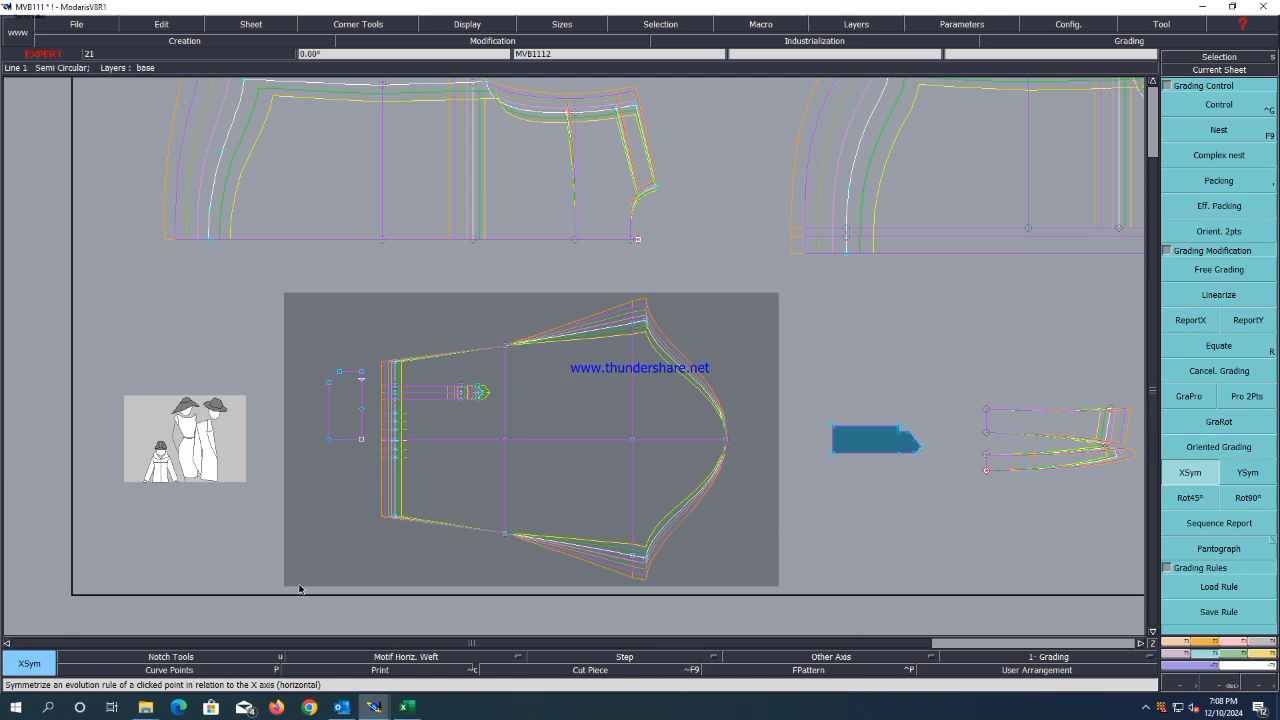
# Switch to Excel and fill the elbow measurement row, 28, with orange.
pyautogui.click(406, 706)
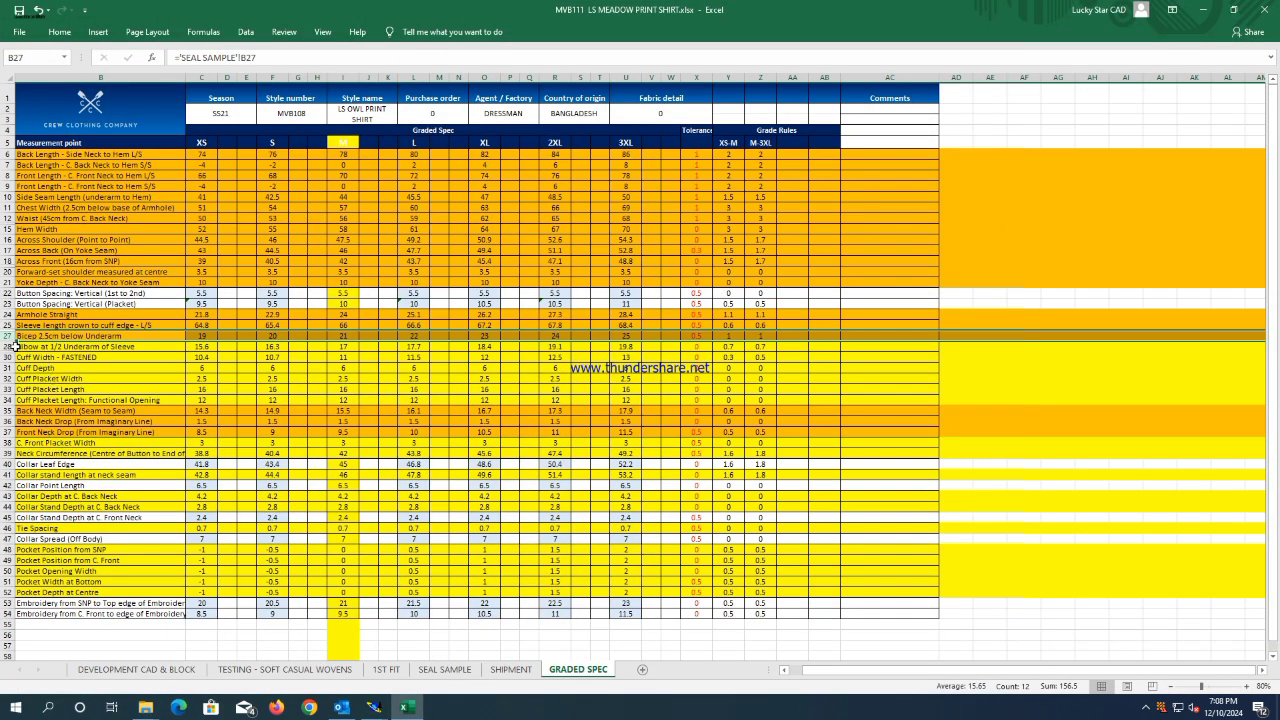
pyautogui.click(7, 346)
pyautogui.rightClick(8, 346)
pyautogui.click(40, 354)
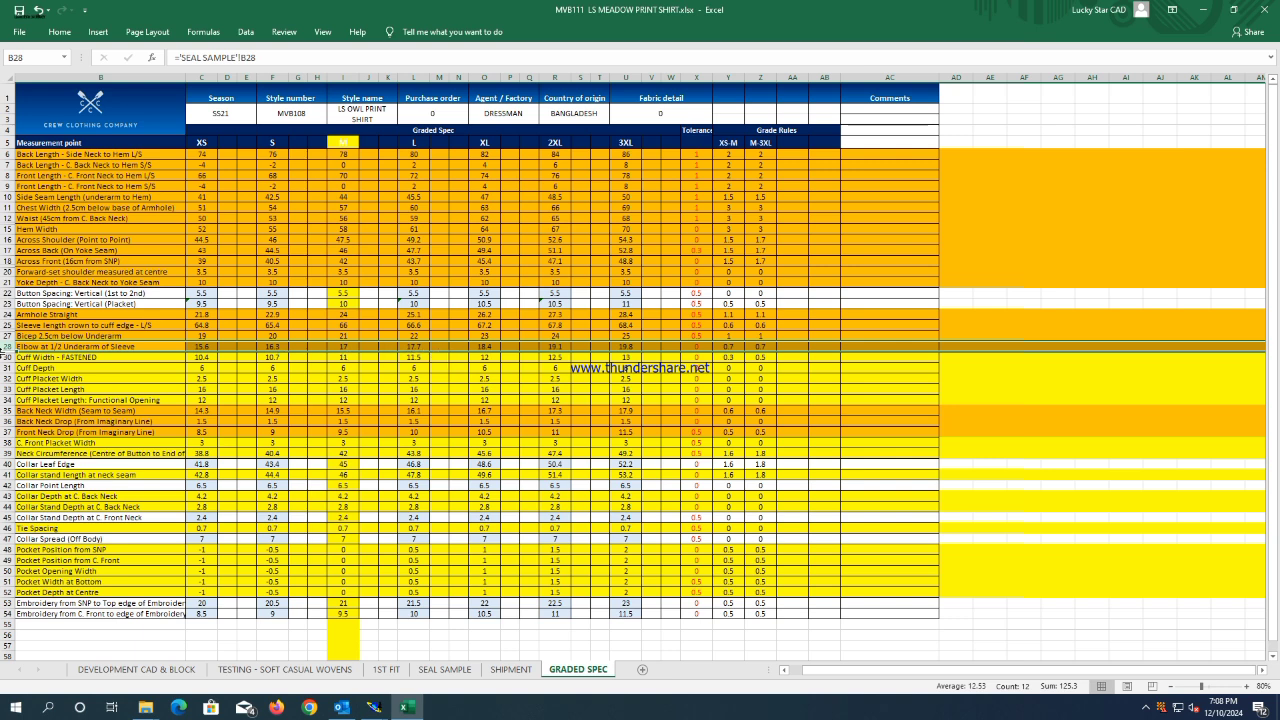
# Return to Modaris and grade the sleeve's upper elbow point with a ddy of 0.7 across all sizes.
pyautogui.click(1206, 10)
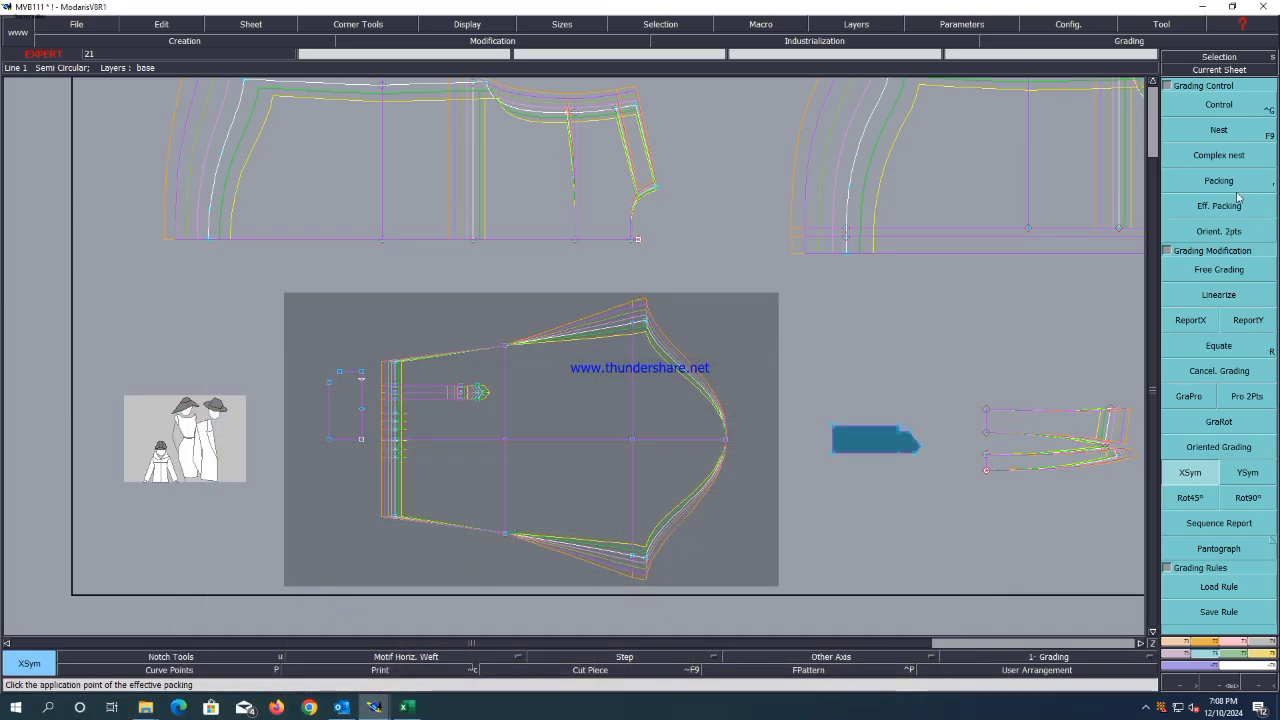
pyautogui.click(1226, 112)
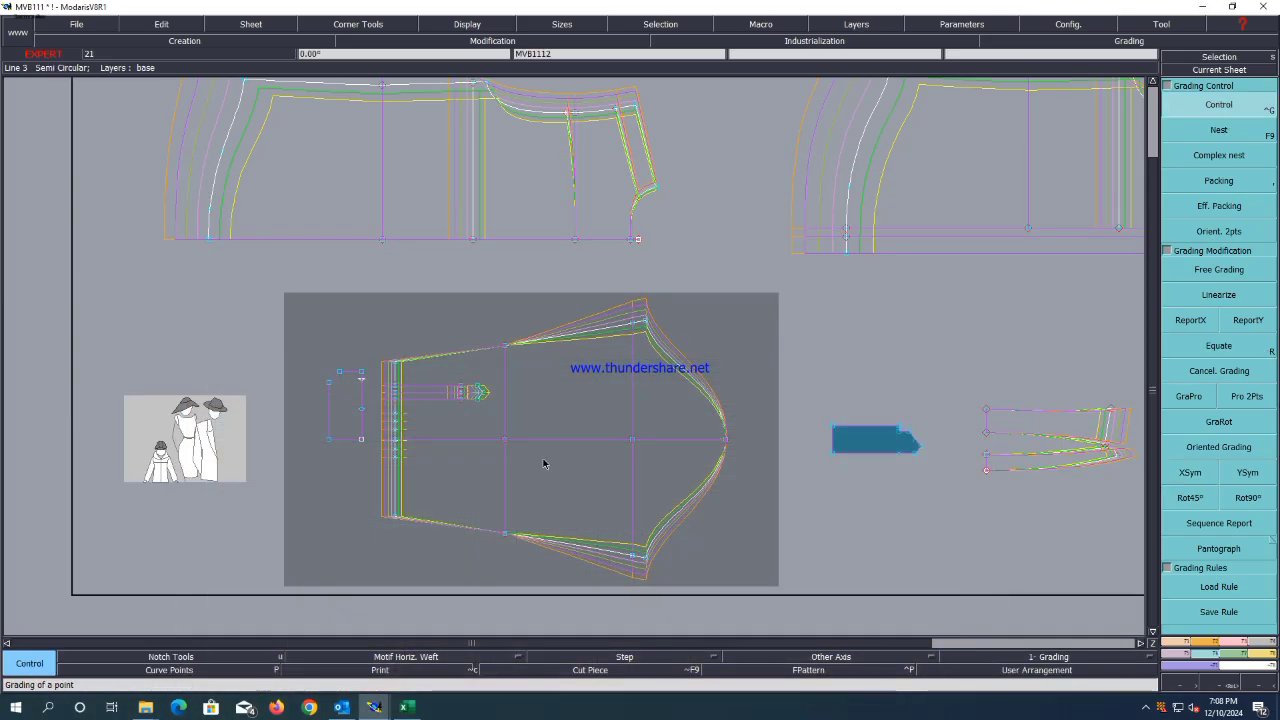
pyautogui.click(503, 347)
pyautogui.click(1138, 118)
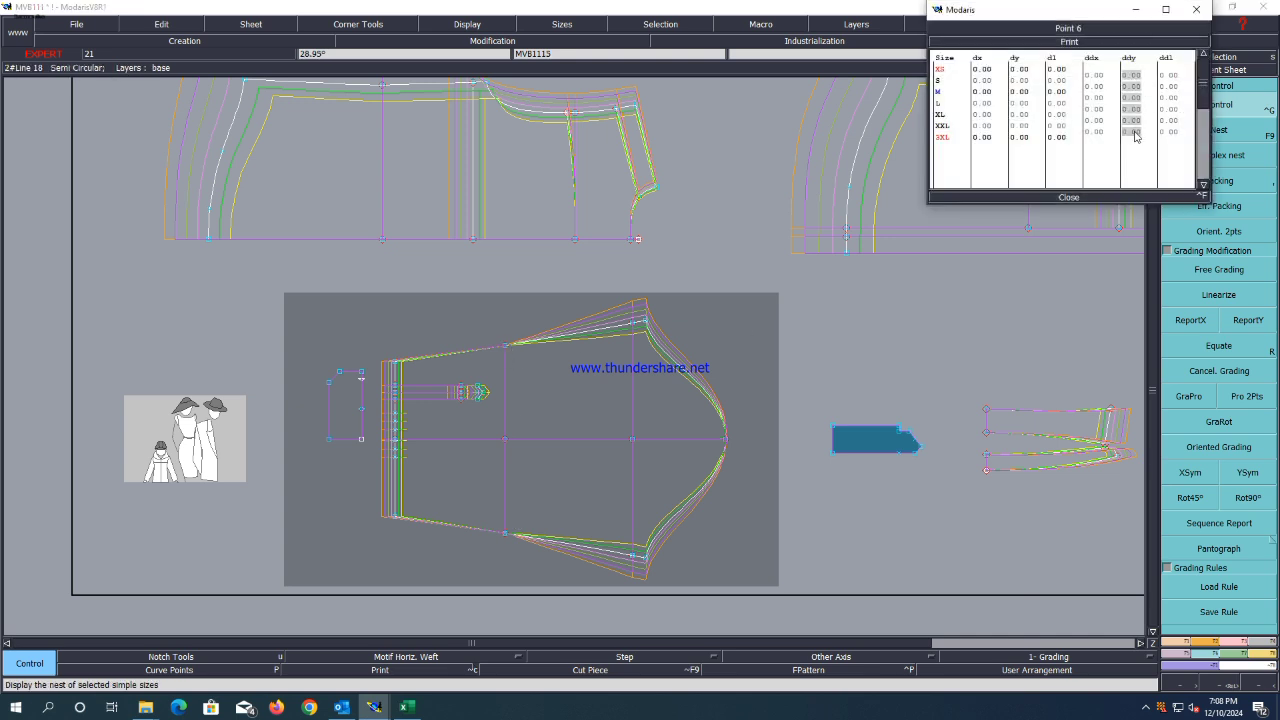
pyautogui.write('-')
pyautogui.write('0.7')
pyautogui.press('Return')
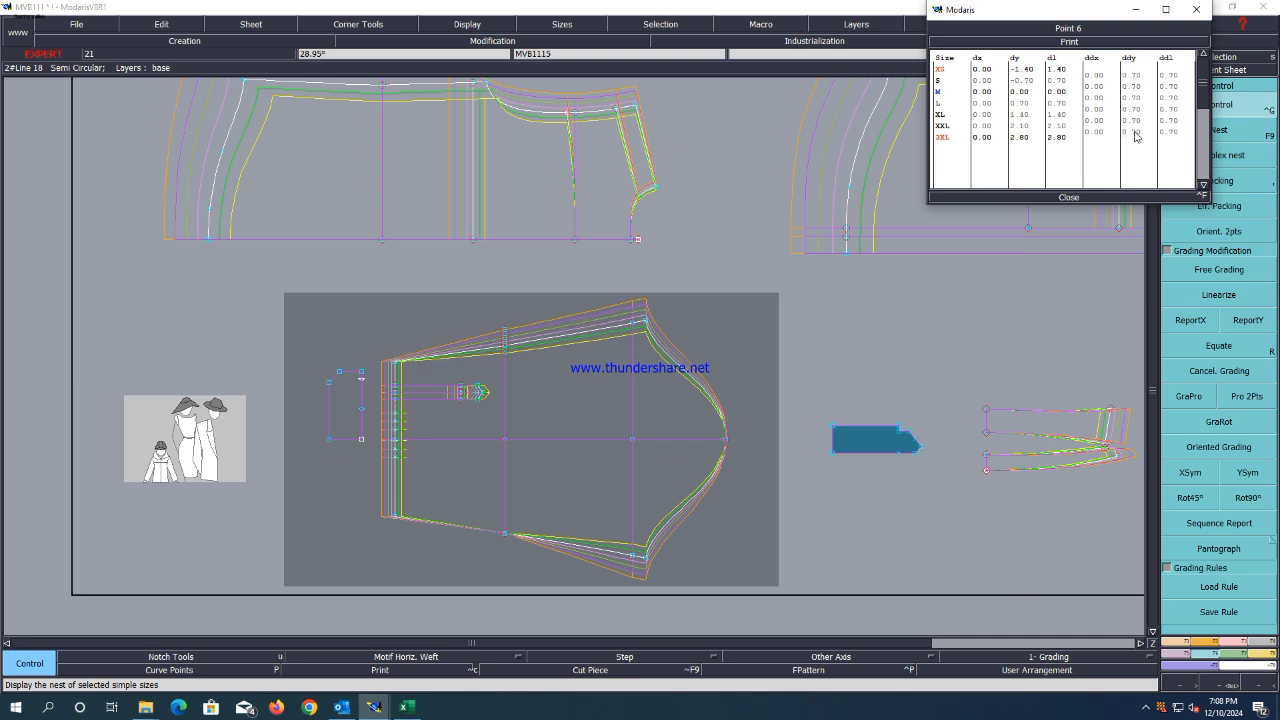
pyautogui.click(1069, 197)
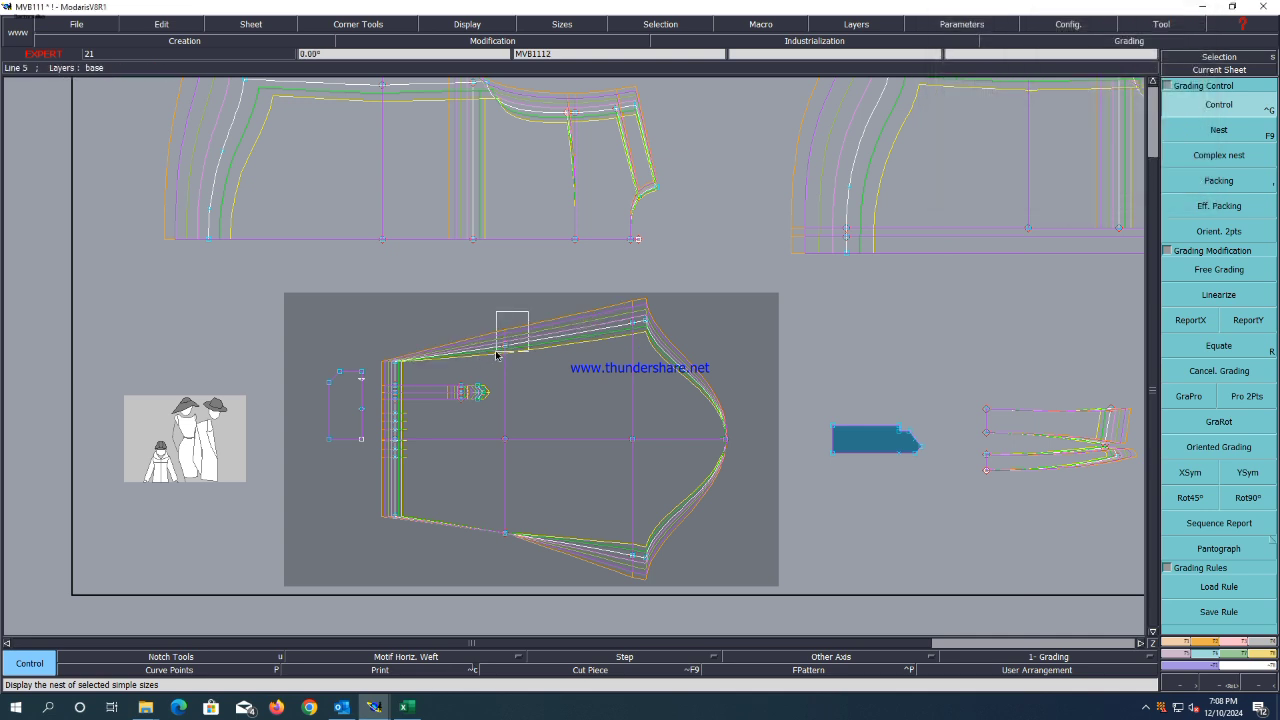
# Report the upper elbow point's Y grading to the lower elbow point and mirror that rule about the X axis.
pyautogui.click(505, 533)
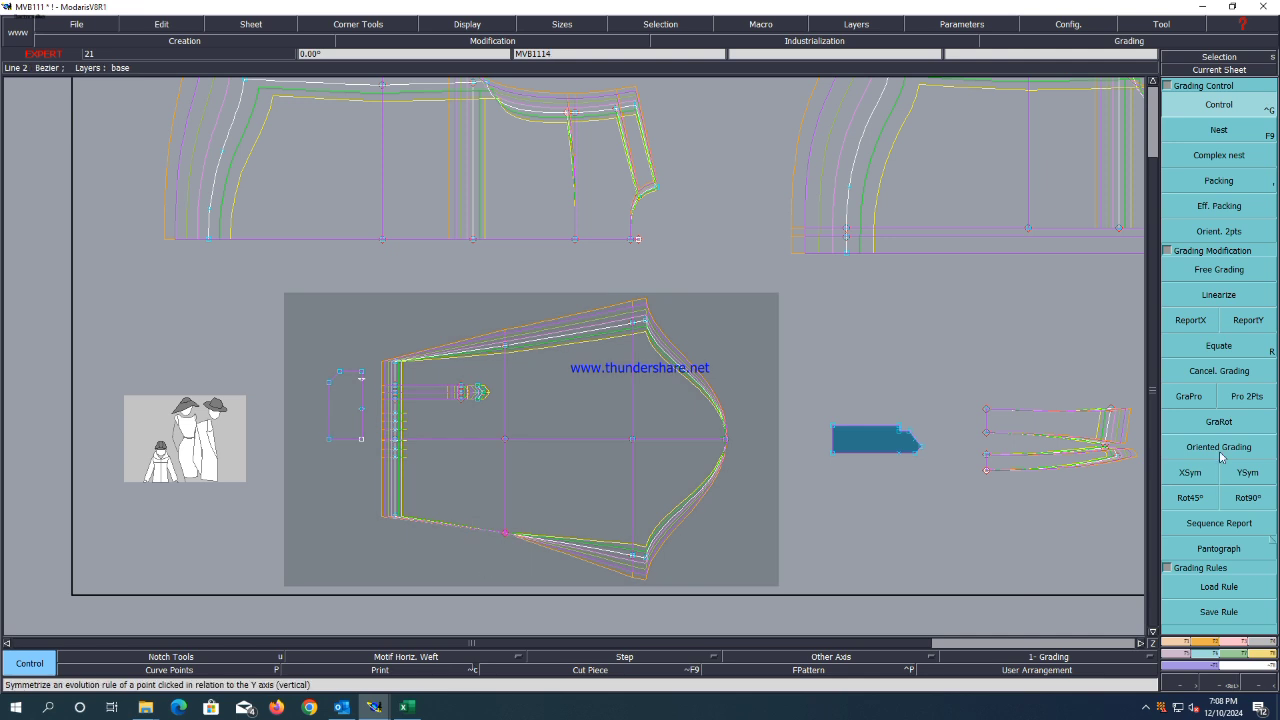
pyautogui.click(1247, 320)
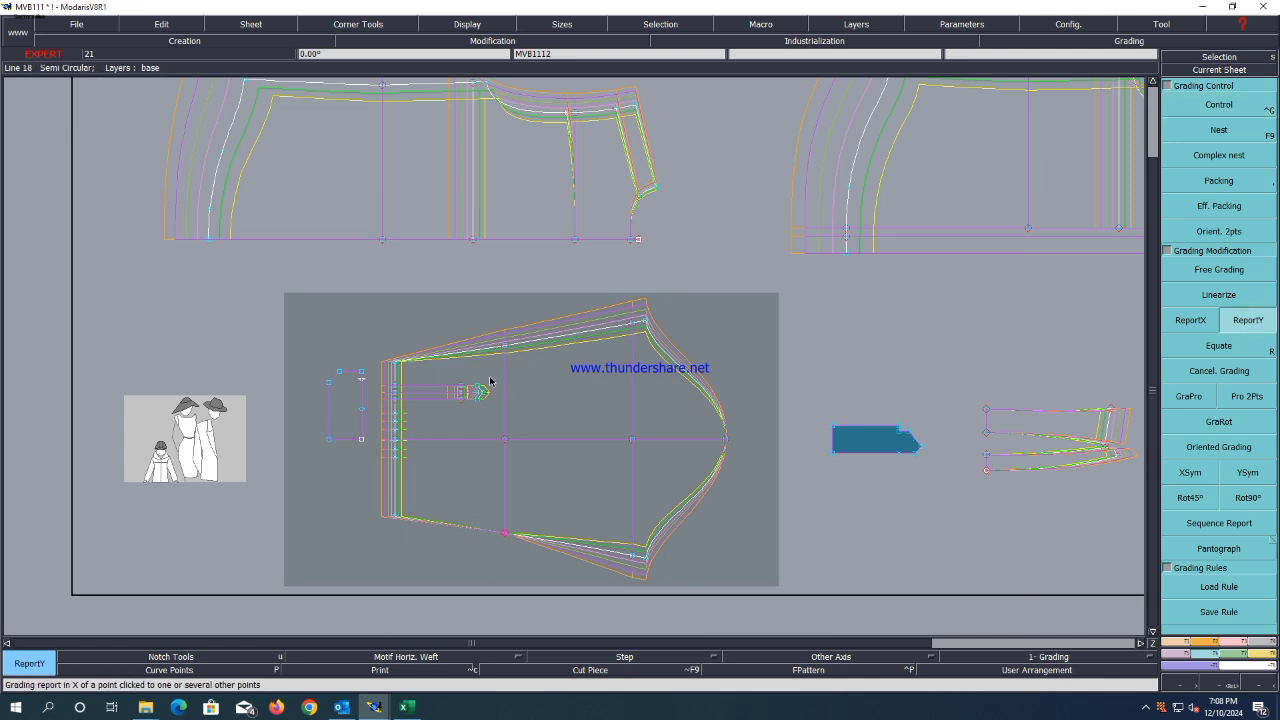
pyautogui.click(508, 531)
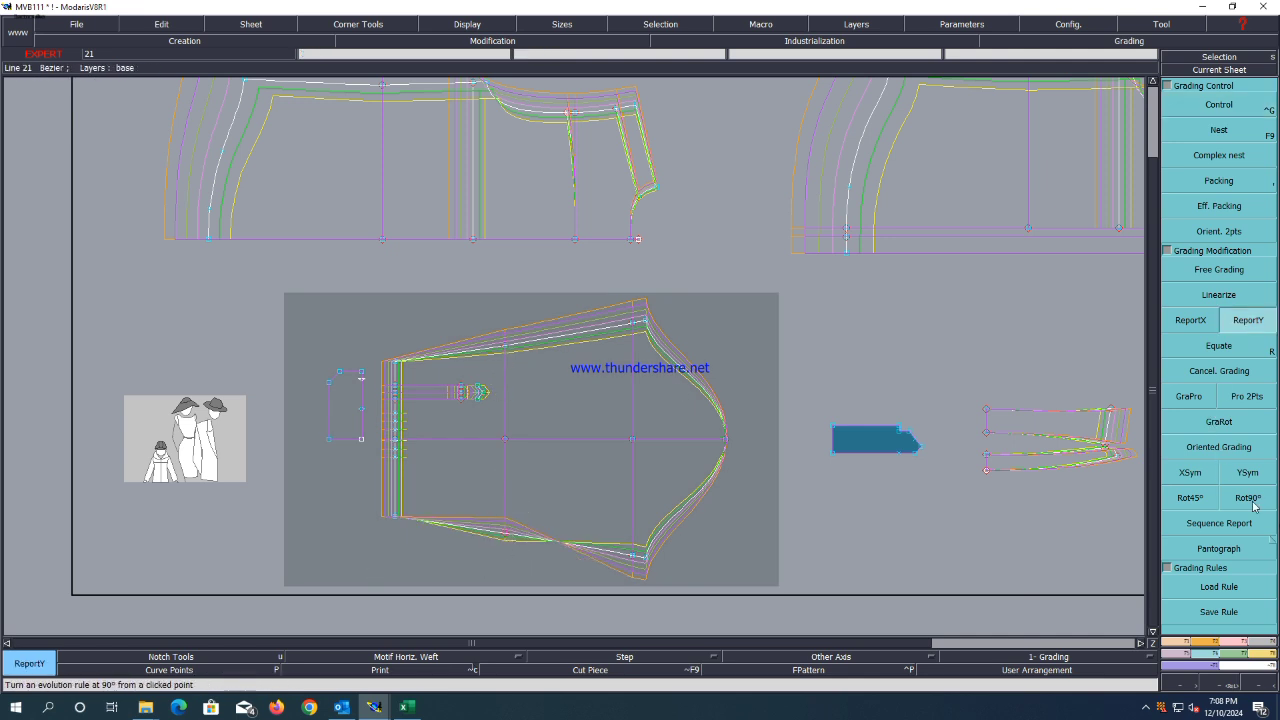
pyautogui.click(1190, 475)
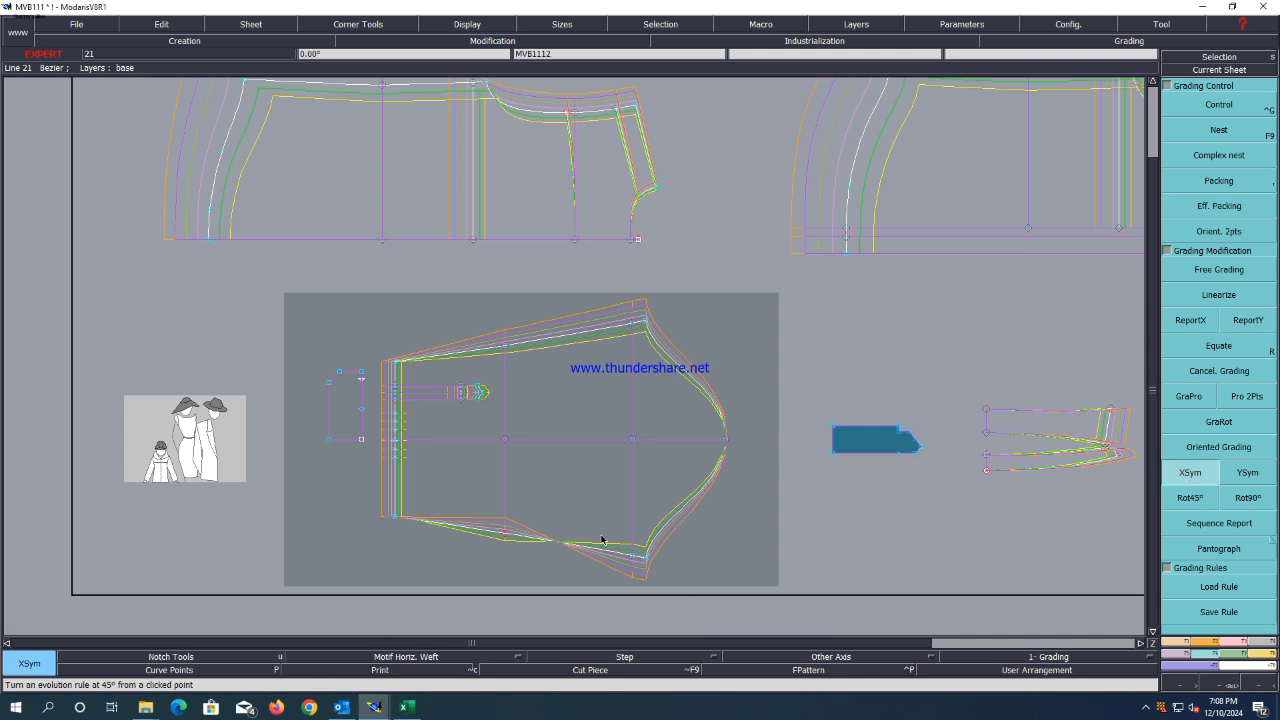
pyautogui.click(507, 533)
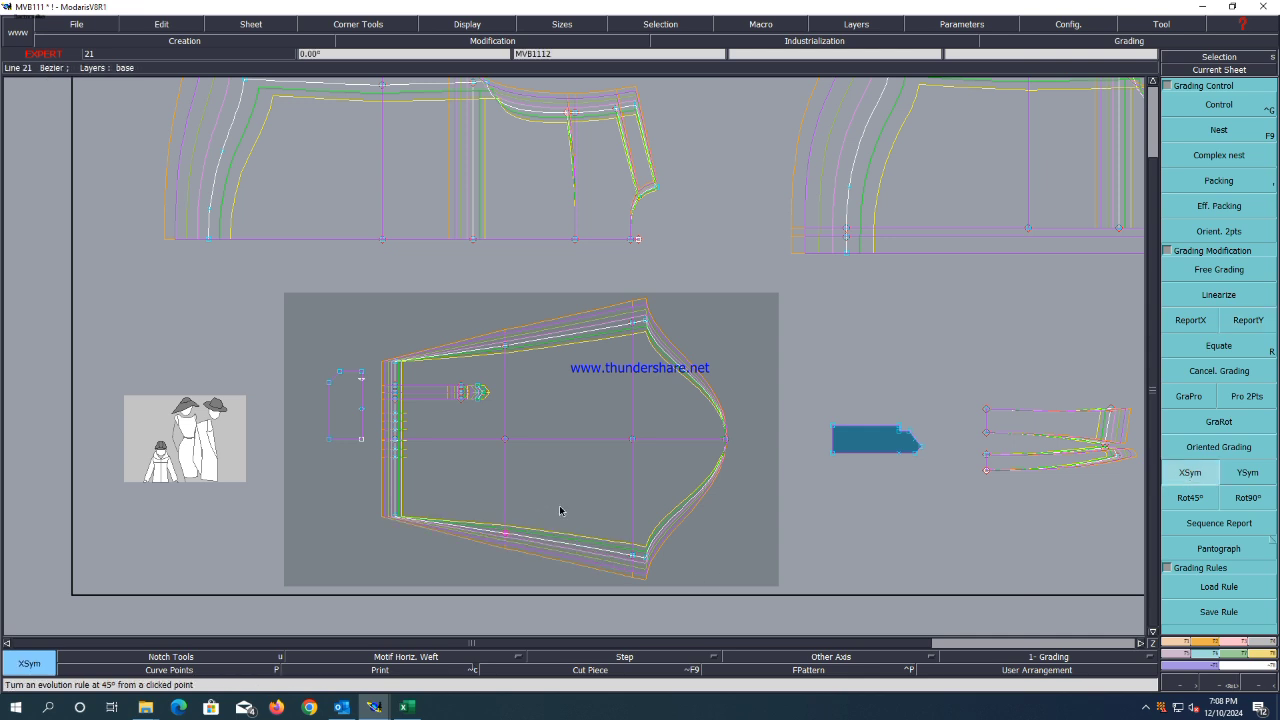
# Switch to Excel and fill the fastened cuff width row, 30, with orange.
pyautogui.click(406, 707)
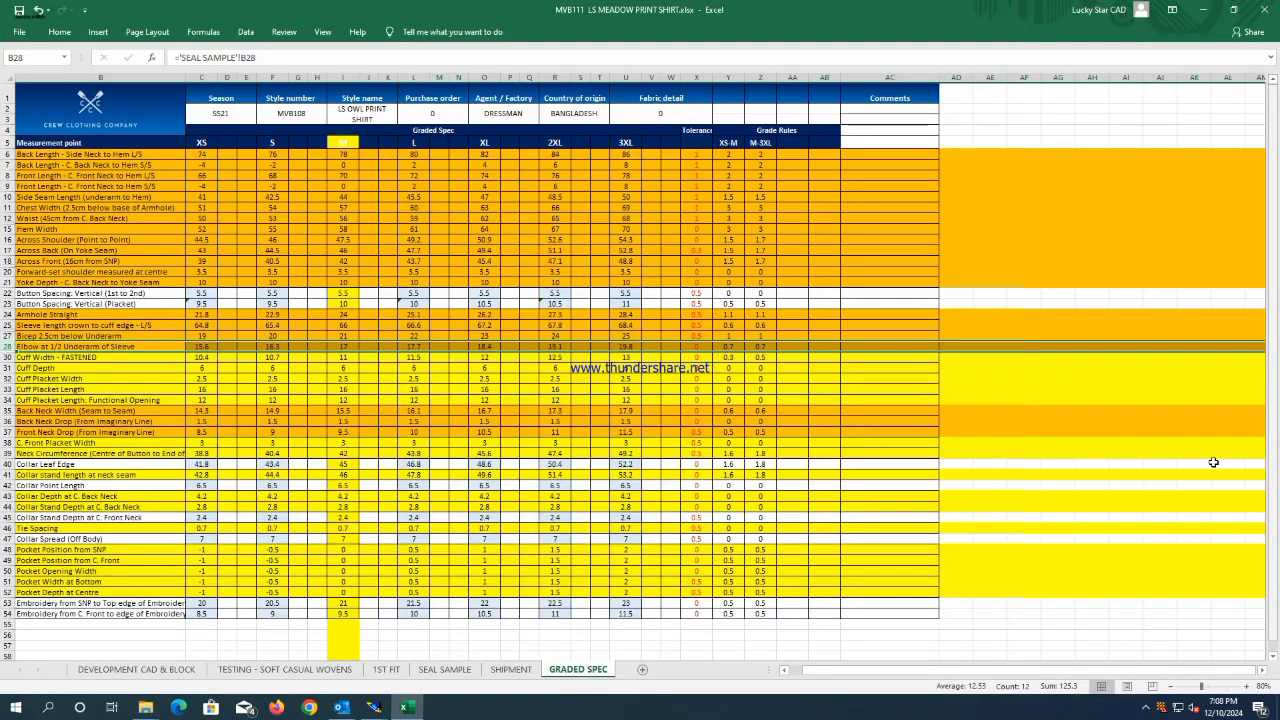
pyautogui.click(8, 357)
pyautogui.rightClick(8, 357)
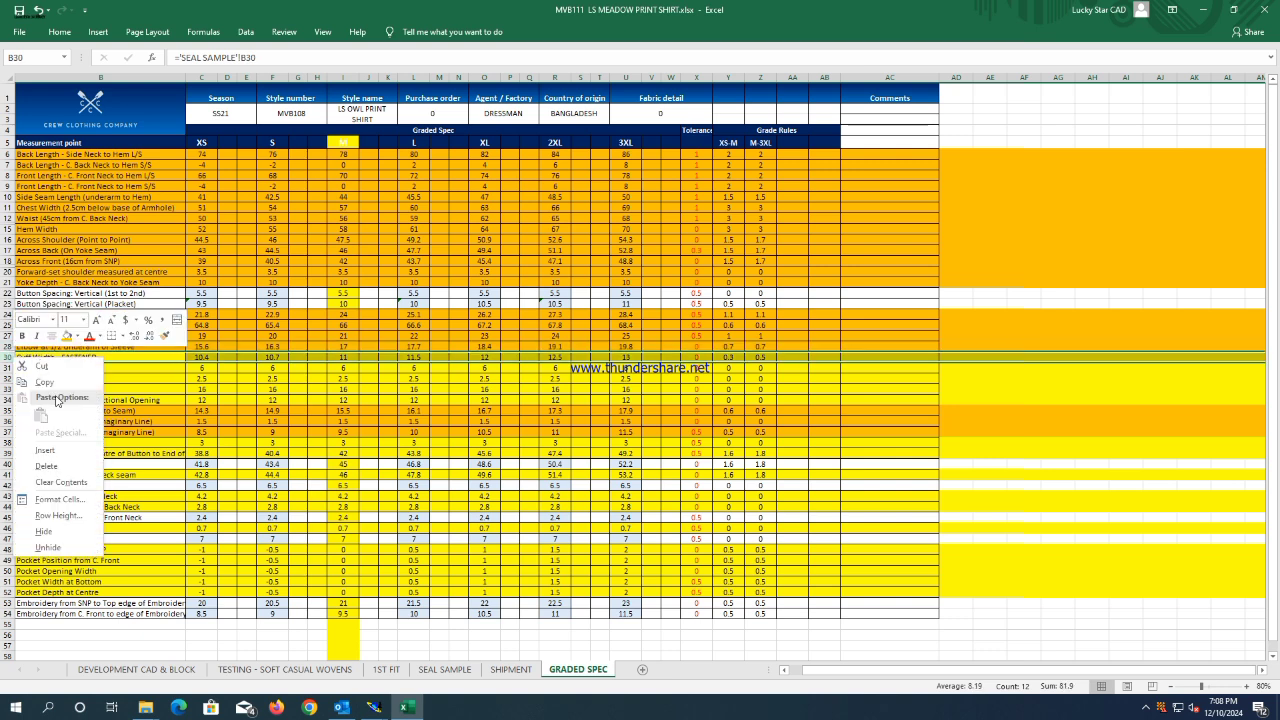
pyautogui.click(67, 337)
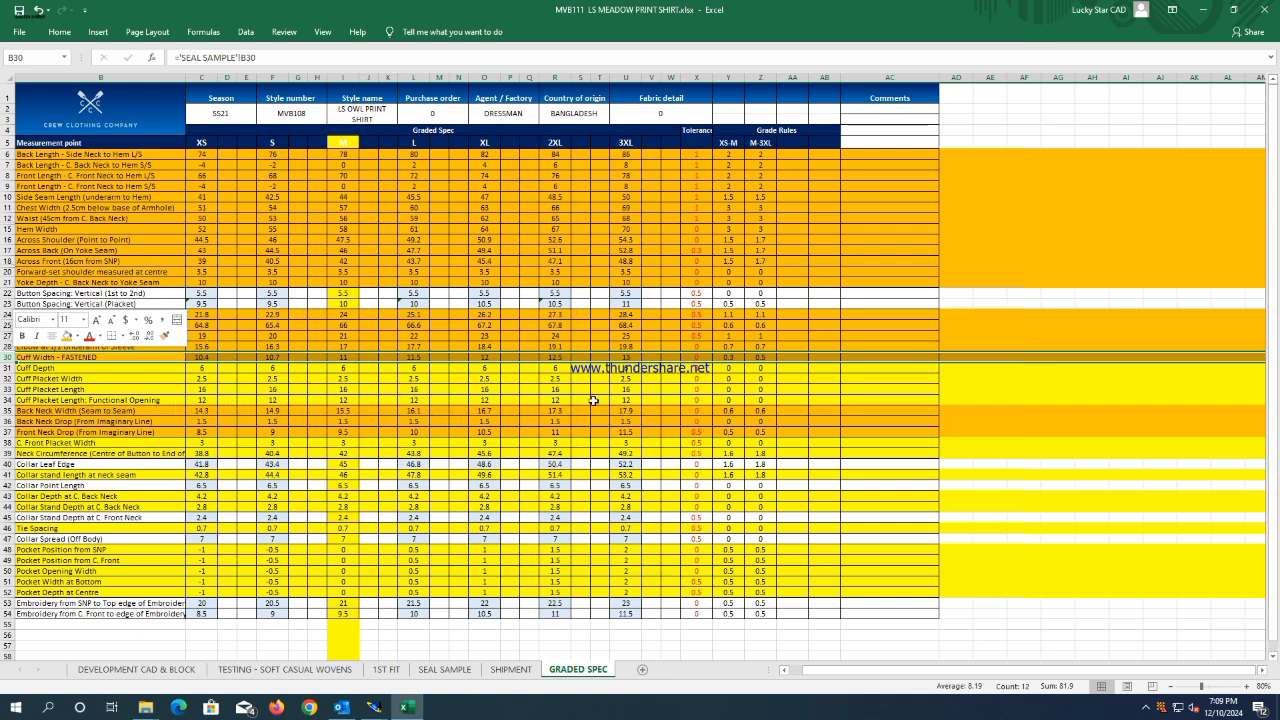
# Fill the cuff placket length and functional opening rows, 33 and 34, with orange.
pyautogui.moveTo(8, 389); pyautogui.dragTo(10, 398)
pyautogui.rightClick(11, 398)
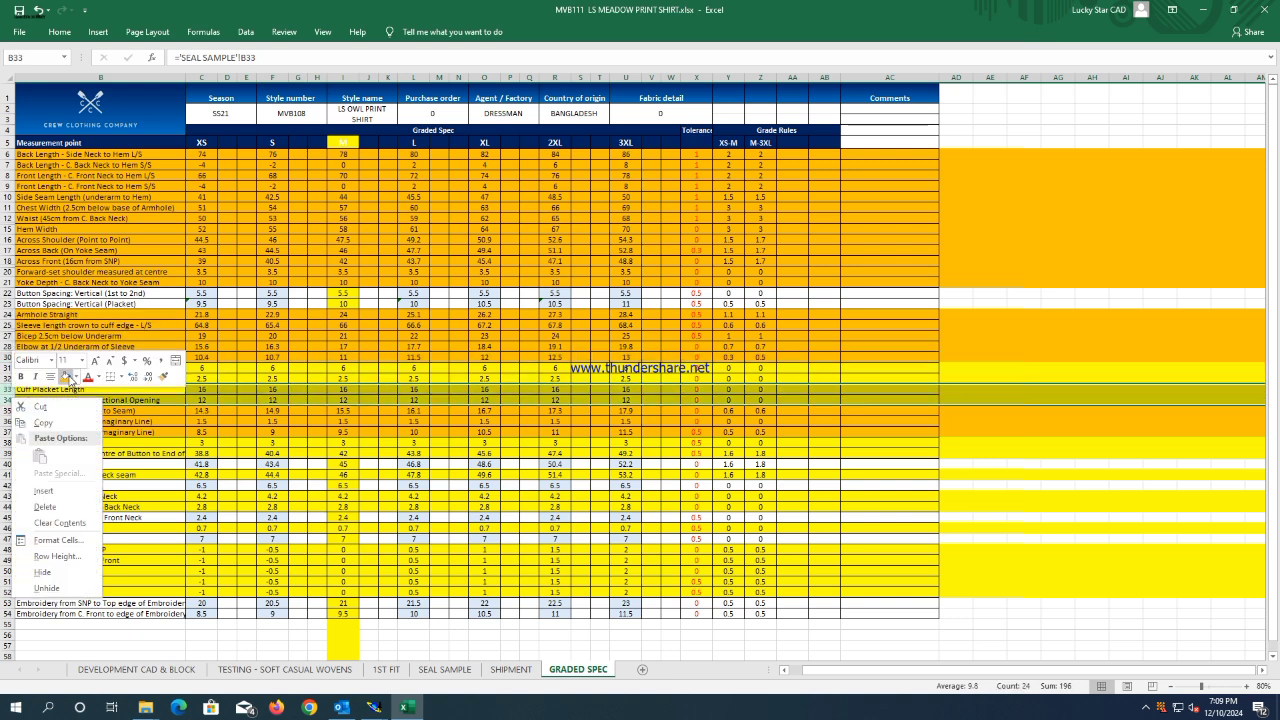
pyautogui.click(68, 377)
pyautogui.click(141, 463)
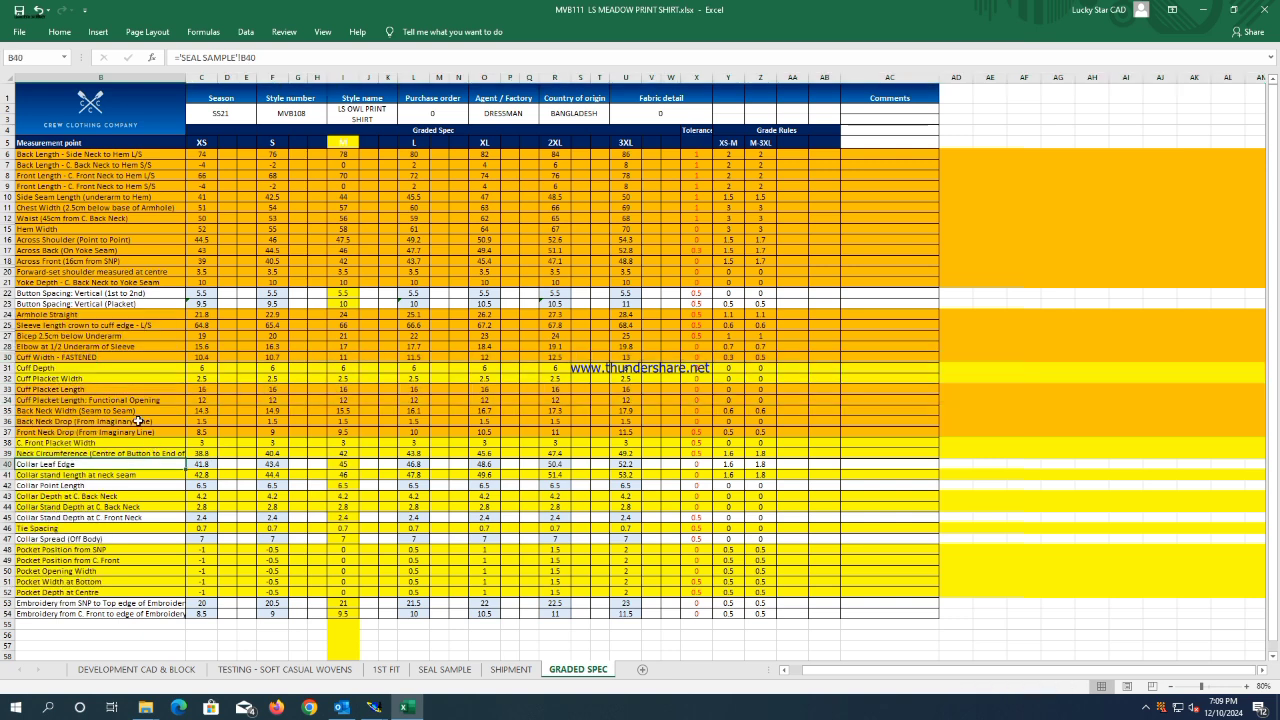
# Fill the cuff depth and cuff placket width rows, 31 and 32, with orange.
pyautogui.click(8, 368)
pyautogui.rightClick(9, 370)
pyautogui.click(58, 345)
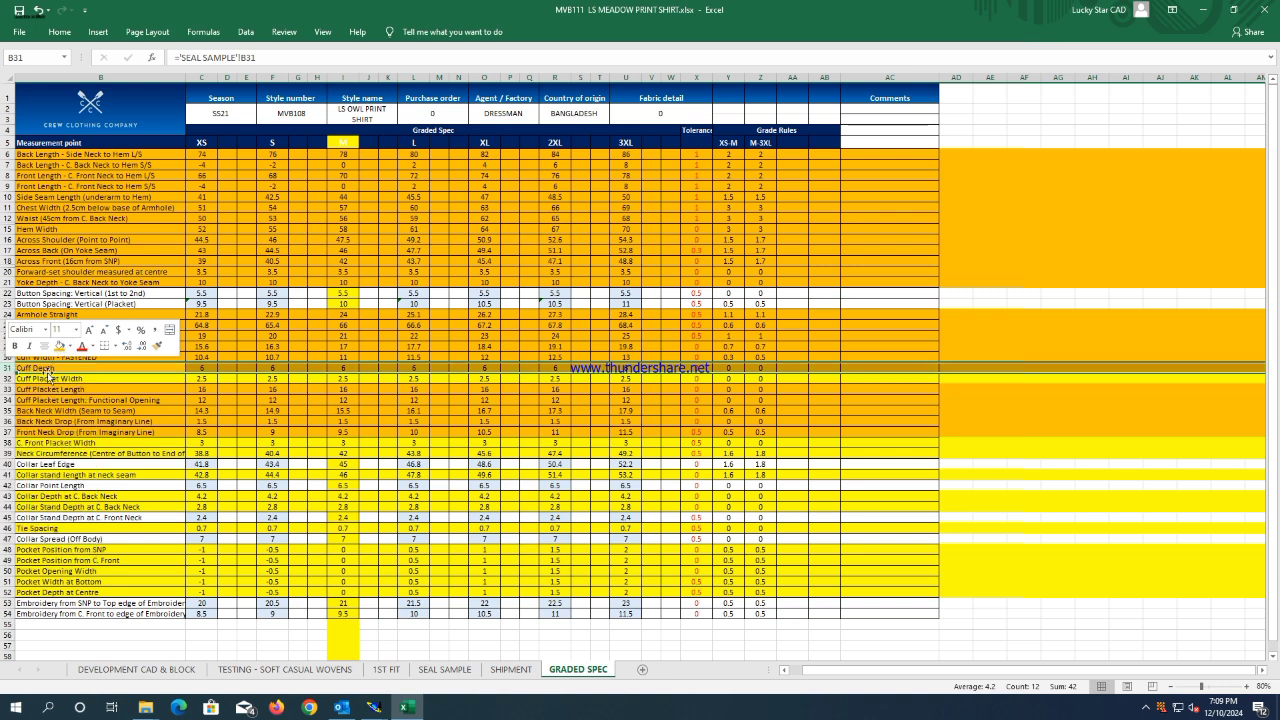
pyautogui.moveTo(10, 380); pyautogui.dragTo(10, 378)
pyautogui.rightClick(11, 379)
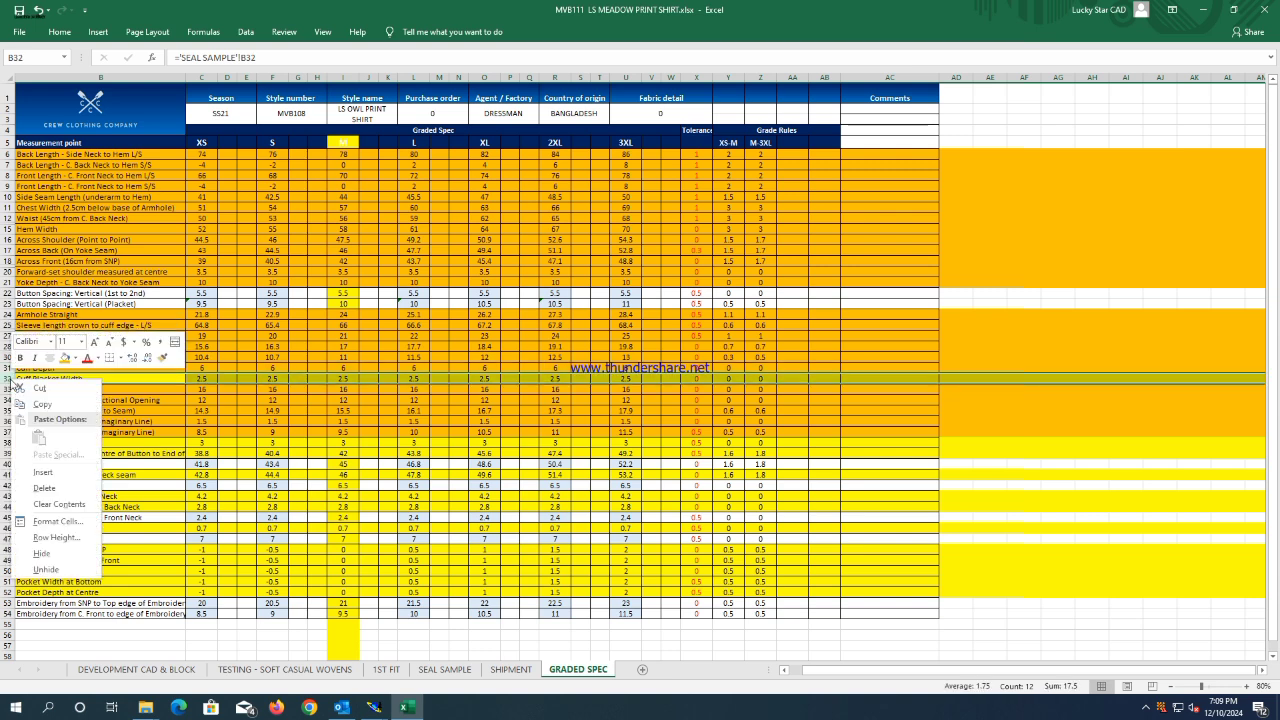
pyautogui.click(64, 358)
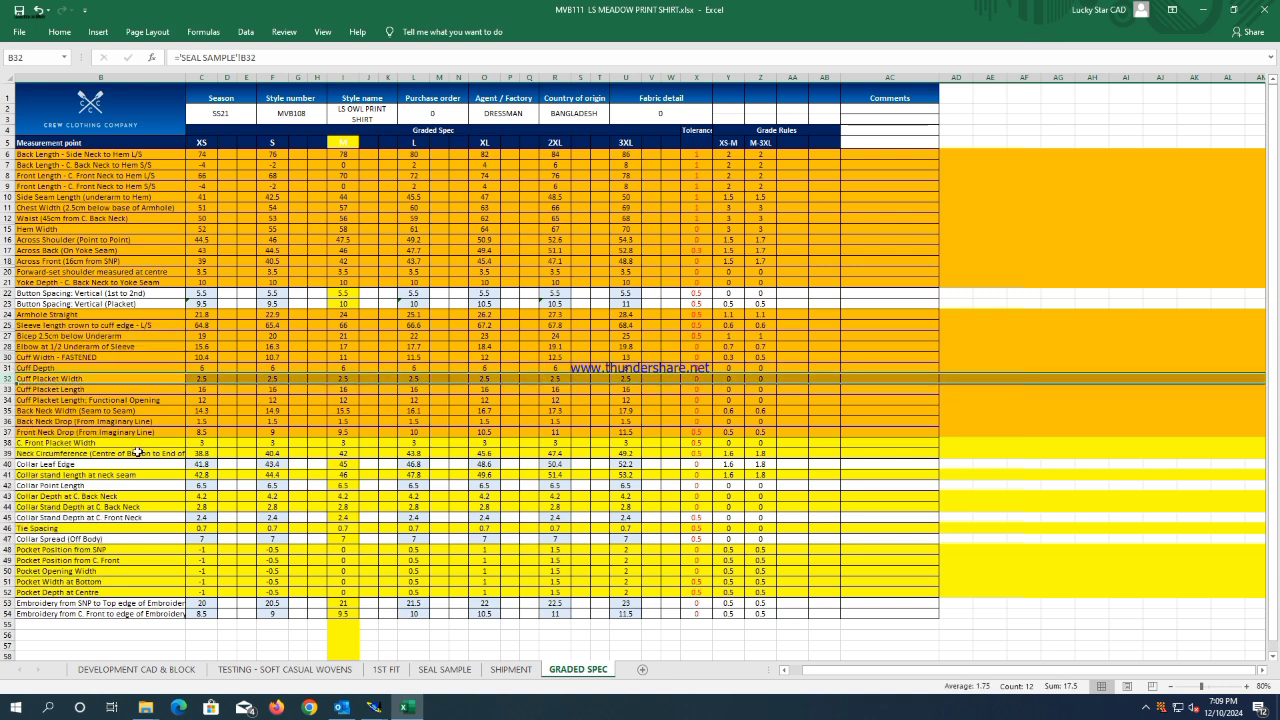
pyautogui.click(138, 453)
pyautogui.click(31, 360)
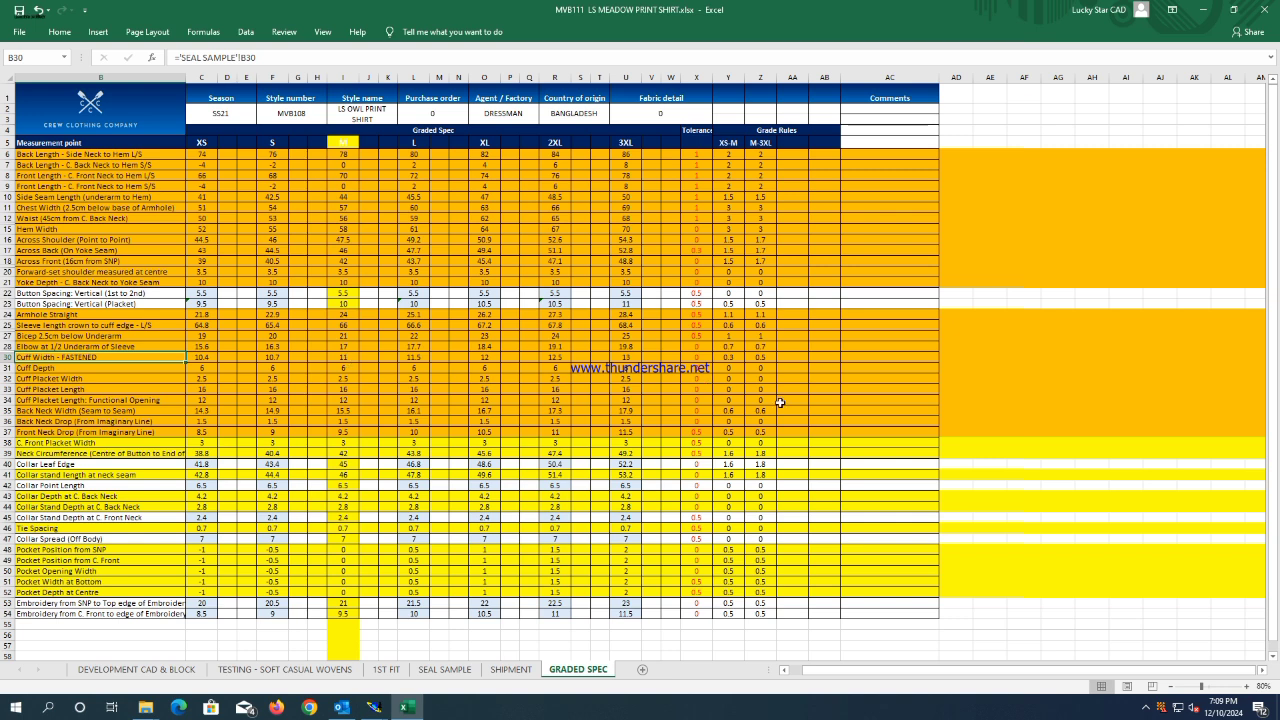
# Return to Modaris and grade the sleeve's upper hem corner with a ddy of 0.3 from XS to M and 0.5 from M to 3XL.
pyautogui.click(373, 707)
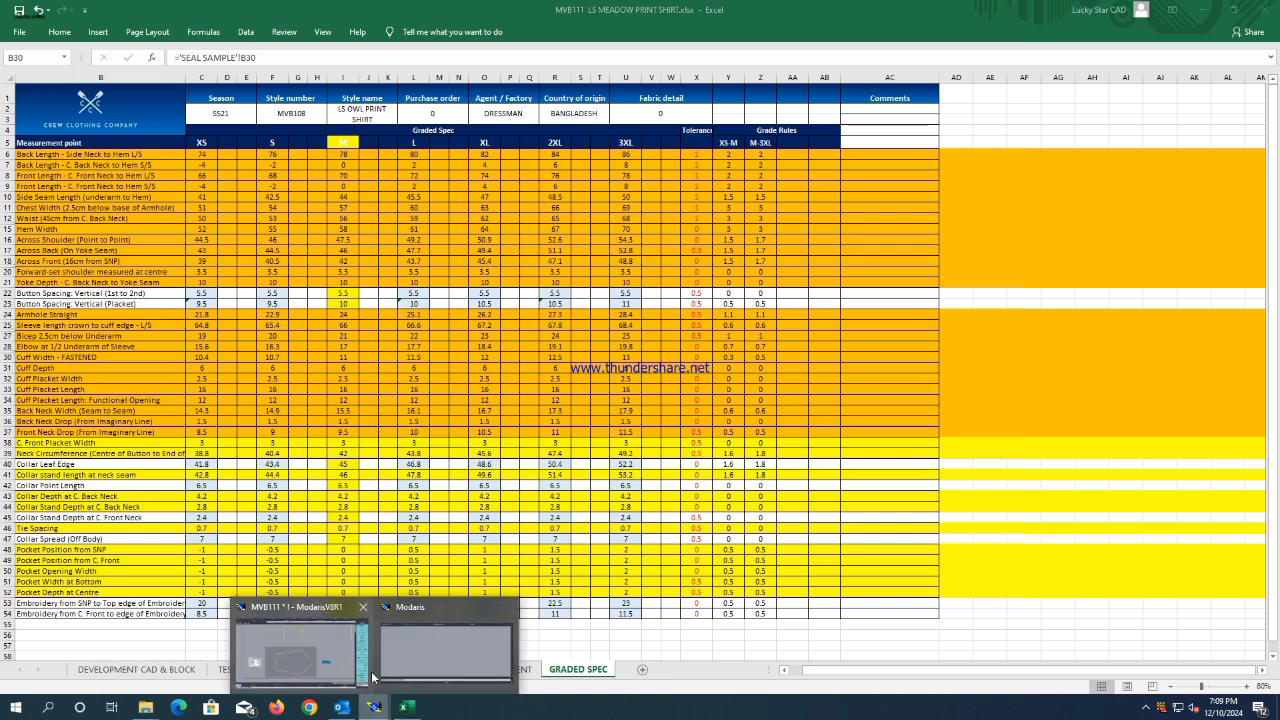
pyautogui.click(298, 652)
pyautogui.click(1222, 106)
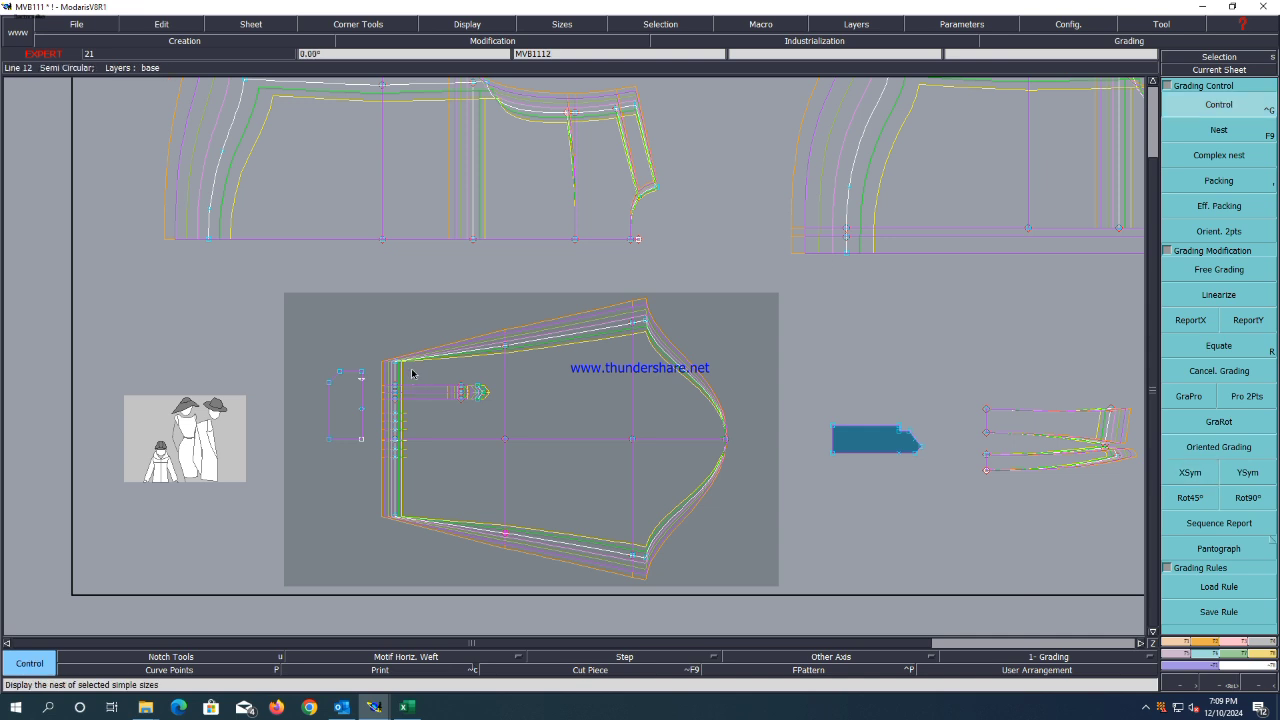
pyautogui.click(390, 361)
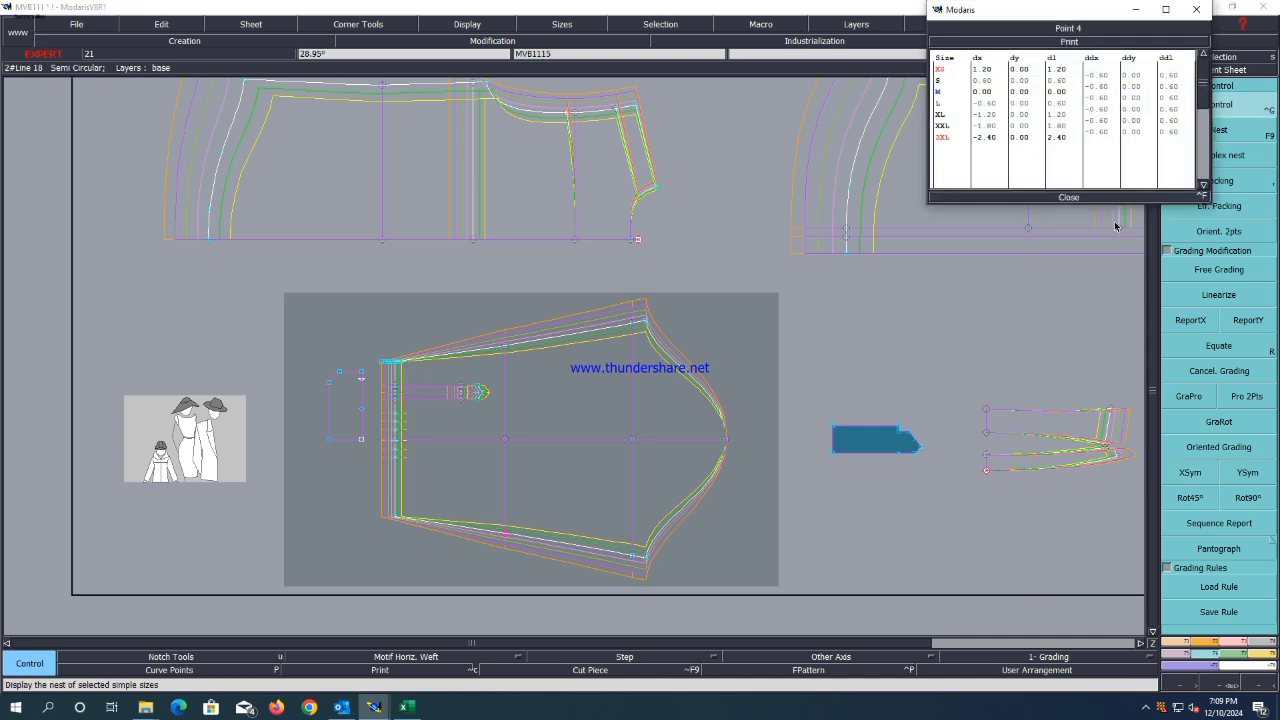
pyautogui.click(1136, 77)
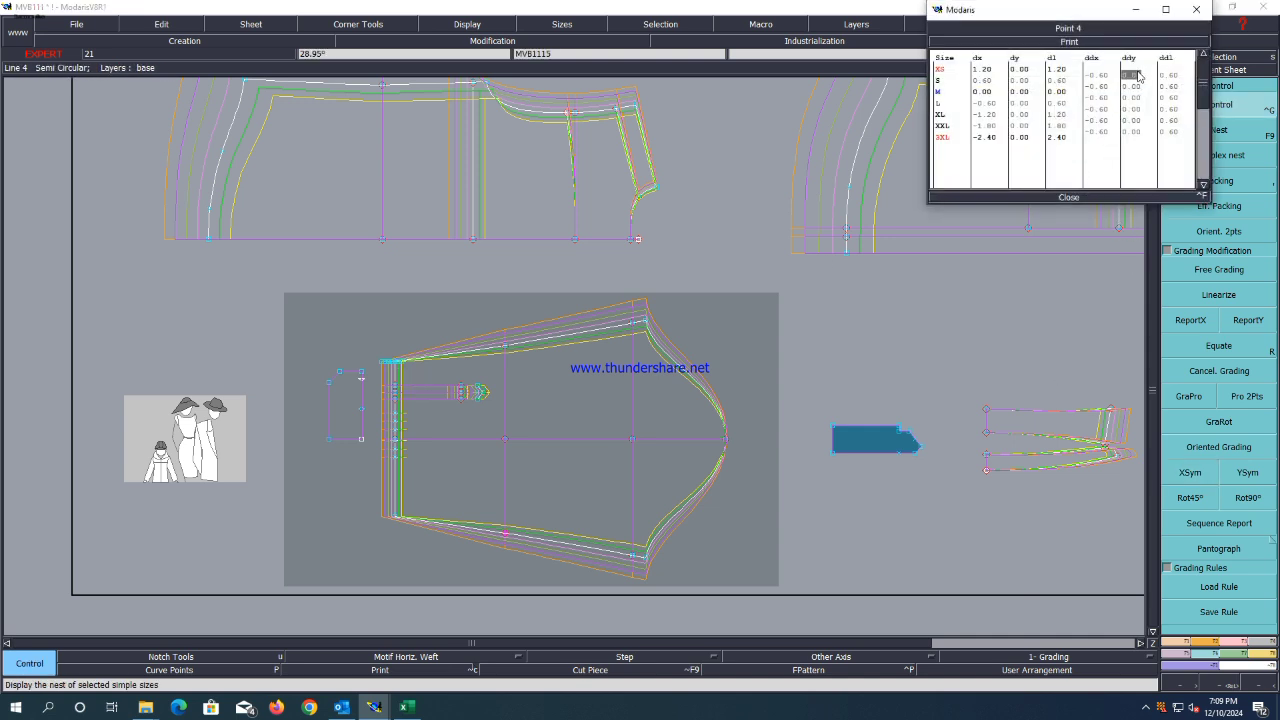
pyautogui.click(1138, 76)
pyautogui.press('Down')
pyautogui.write('.5')
pyautogui.press('Return')
pyautogui.moveTo(1131, 97); pyautogui.dragTo(1137, 133)
pyautogui.write('.5')
pyautogui.press('Return')
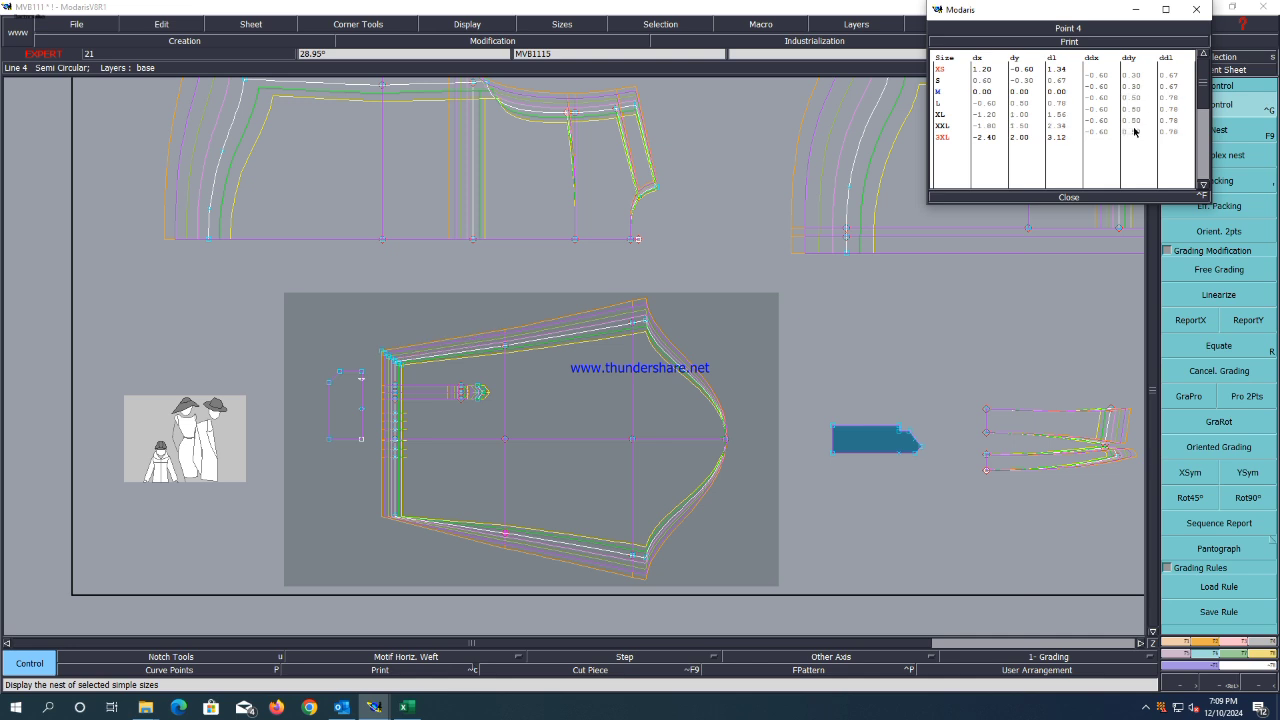
pyautogui.click(1068, 198)
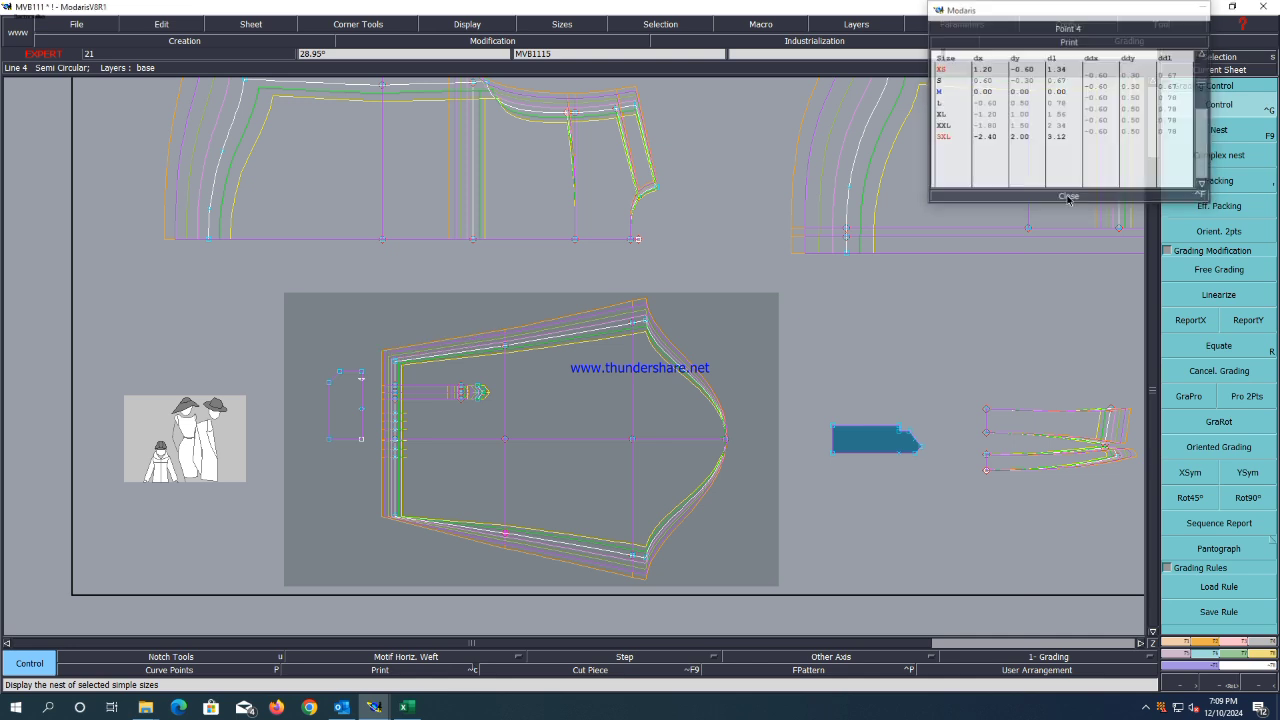
# Copy the upper hem corner's Y grading to the sleeve's lower hem corner, mirror it about the X axis, and save the model.
pyautogui.click(1245, 321)
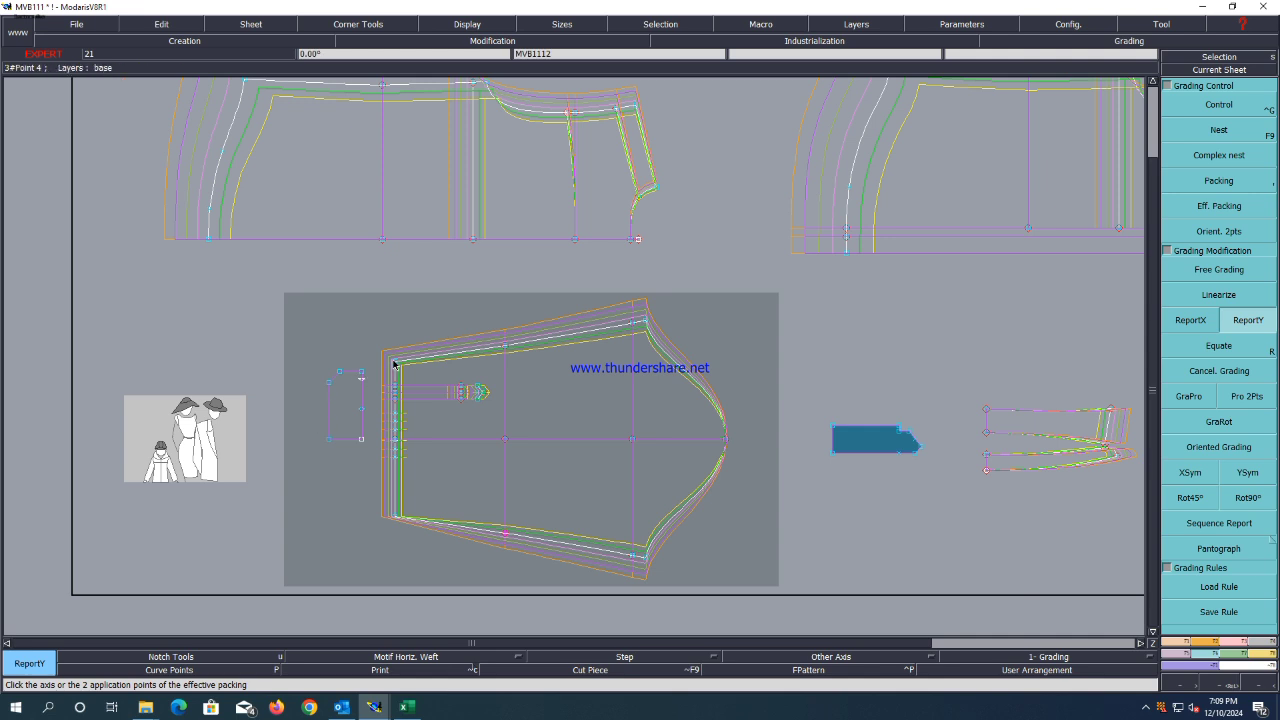
pyautogui.click(394, 517)
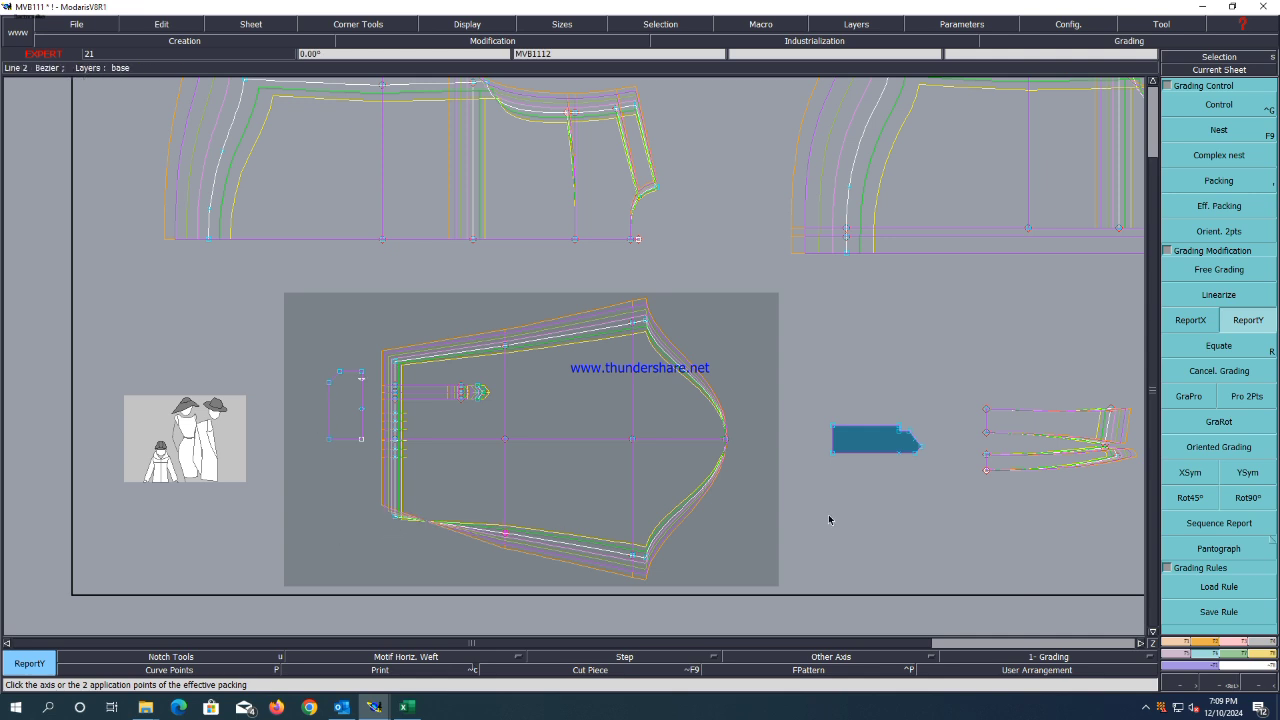
pyautogui.click(1190, 472)
pyautogui.click(397, 517)
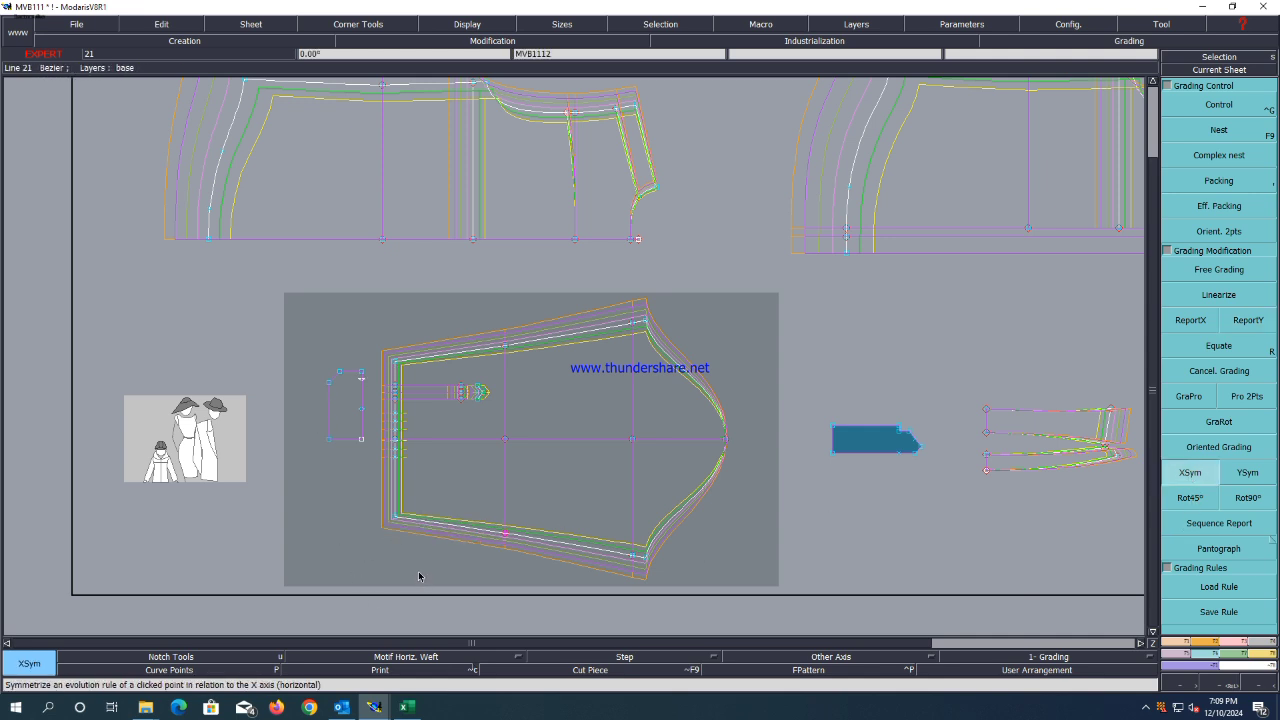
pyautogui.hotkey('ctrl', 's')
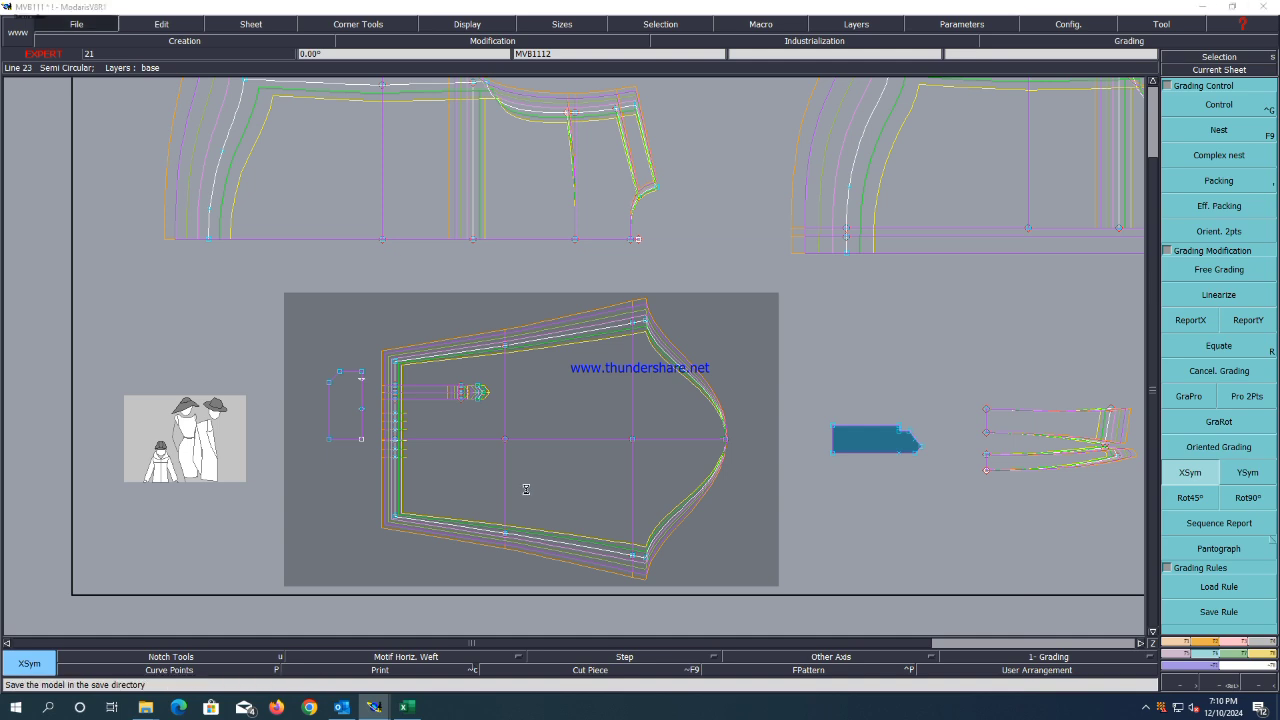
pyautogui.click(572, 430)
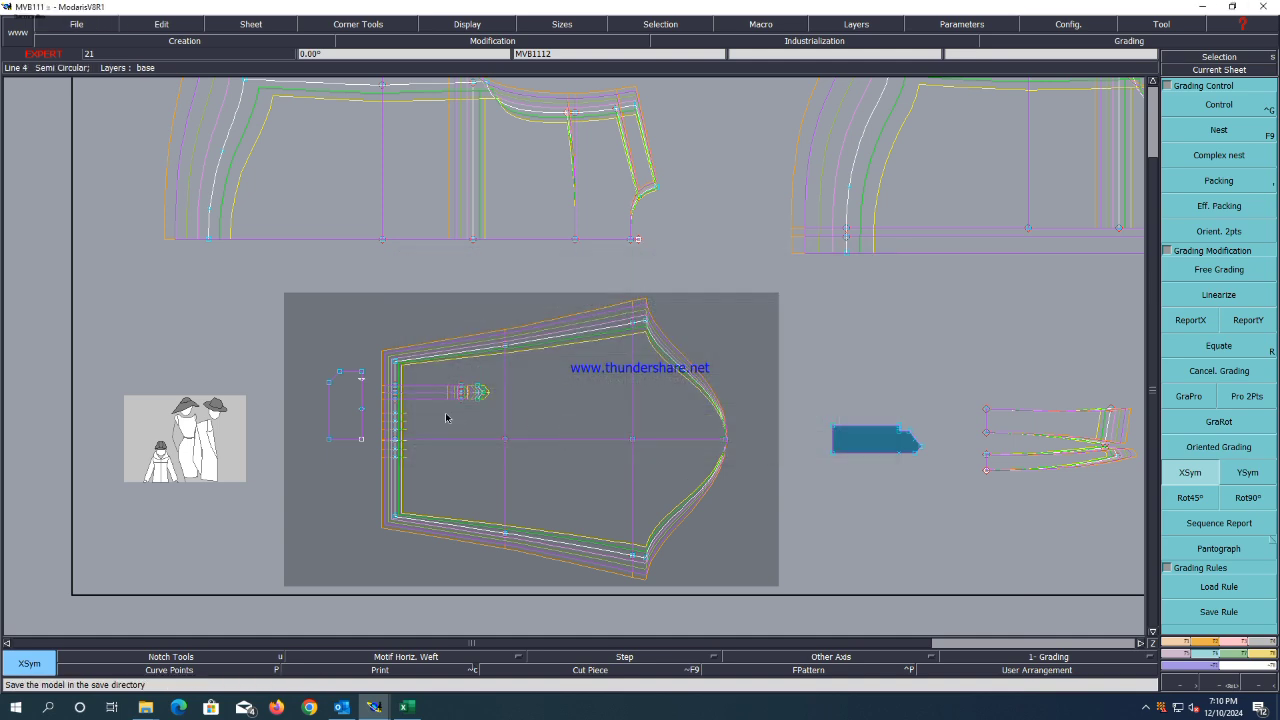
# Copy the sleeve hem corner's Y grading to the placket's upper corner on the hem line.
pyautogui.scroll(3, 443, 420)
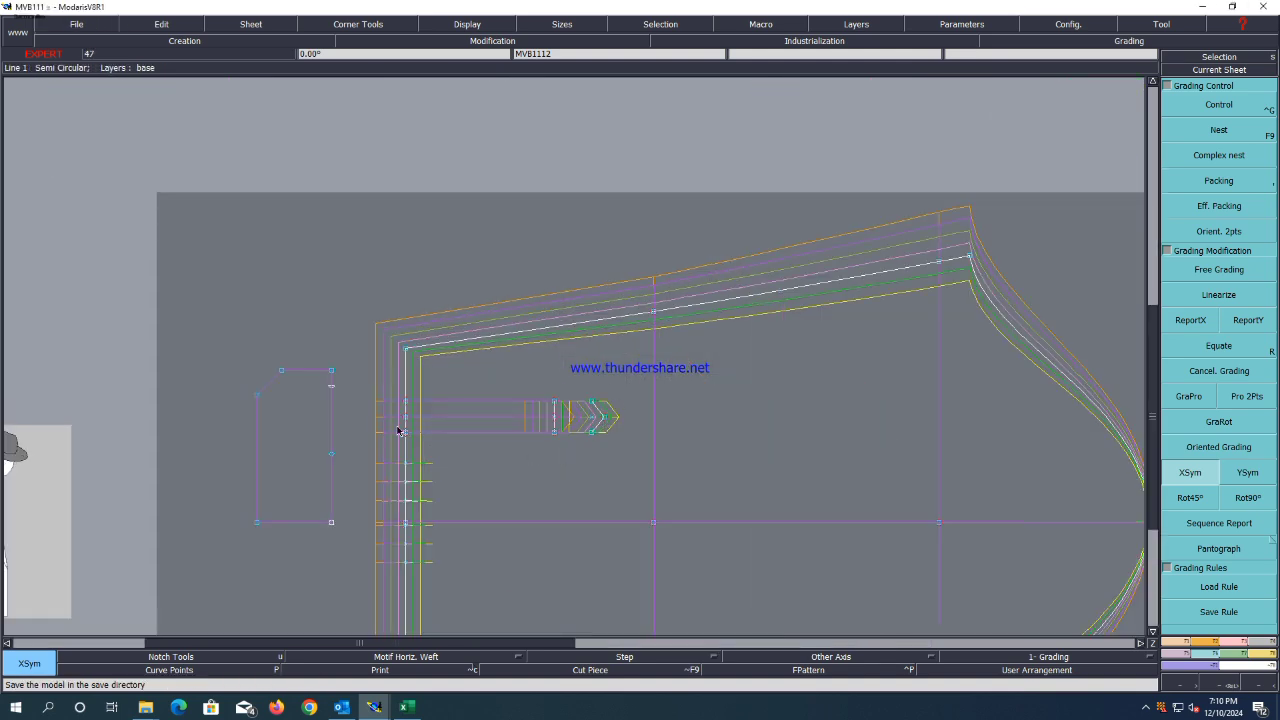
pyautogui.hotkey('ctrl', 'g')
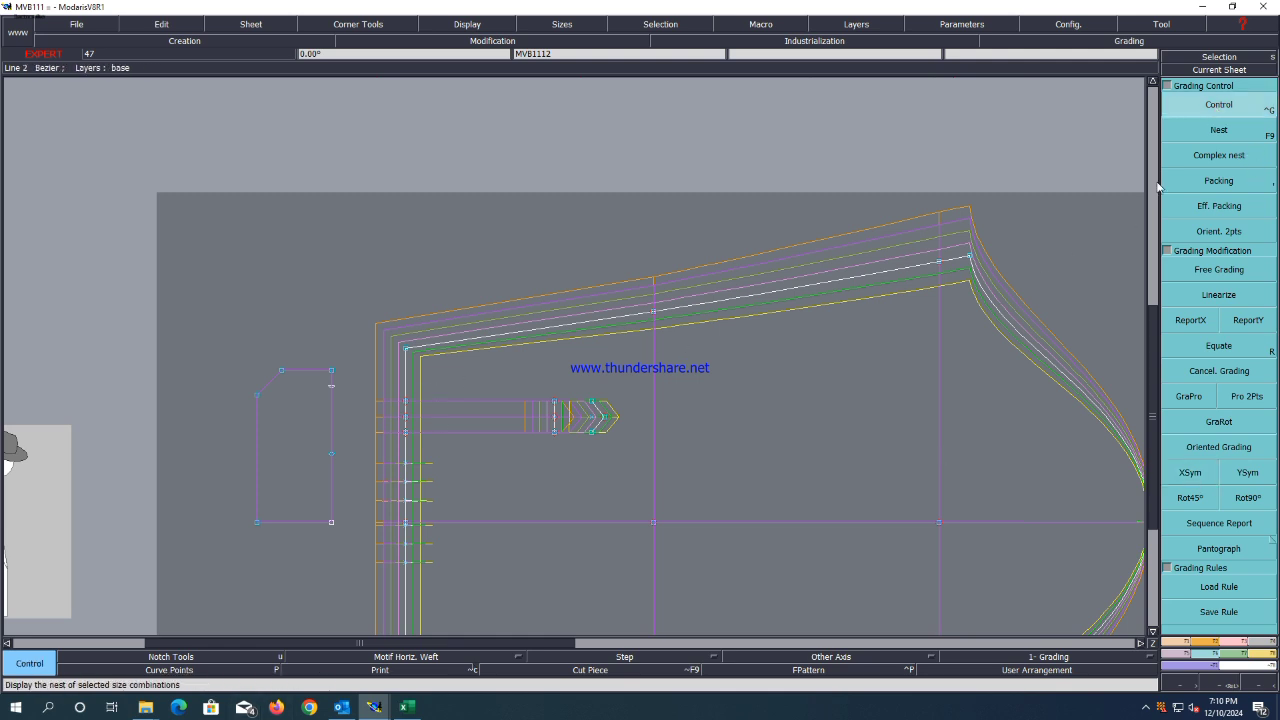
pyautogui.click(405, 400)
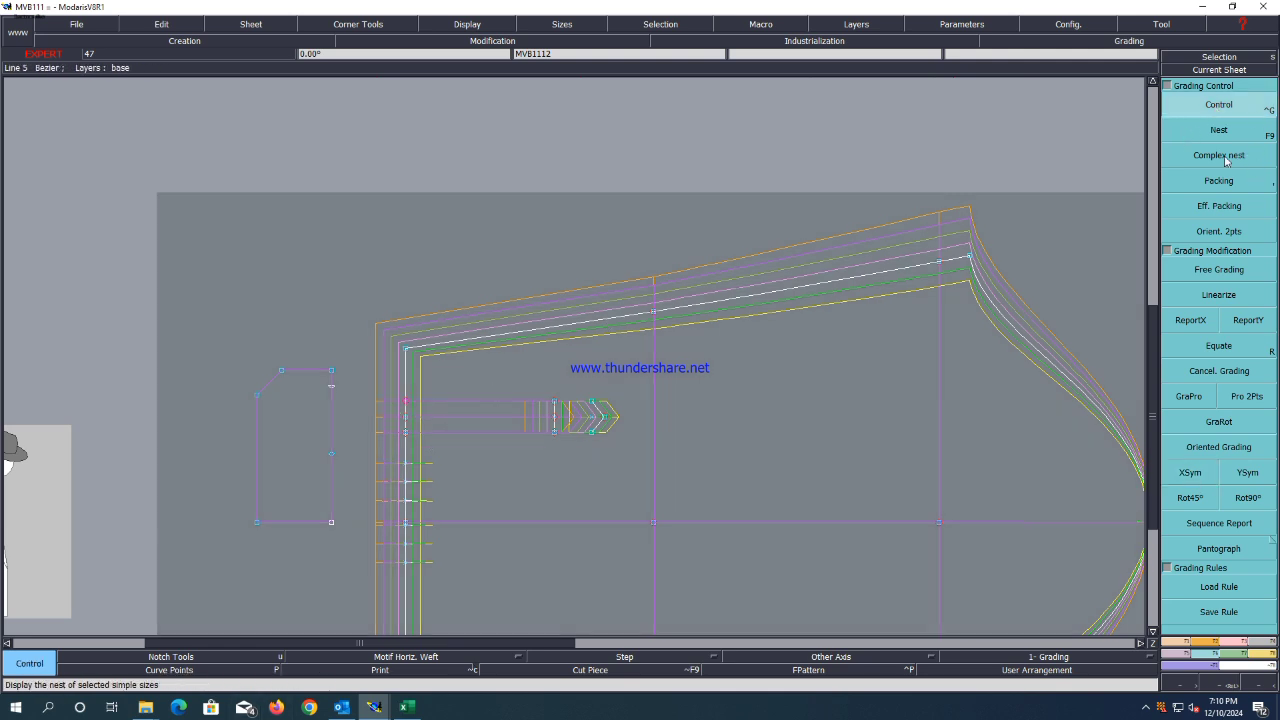
pyautogui.click(1245, 332)
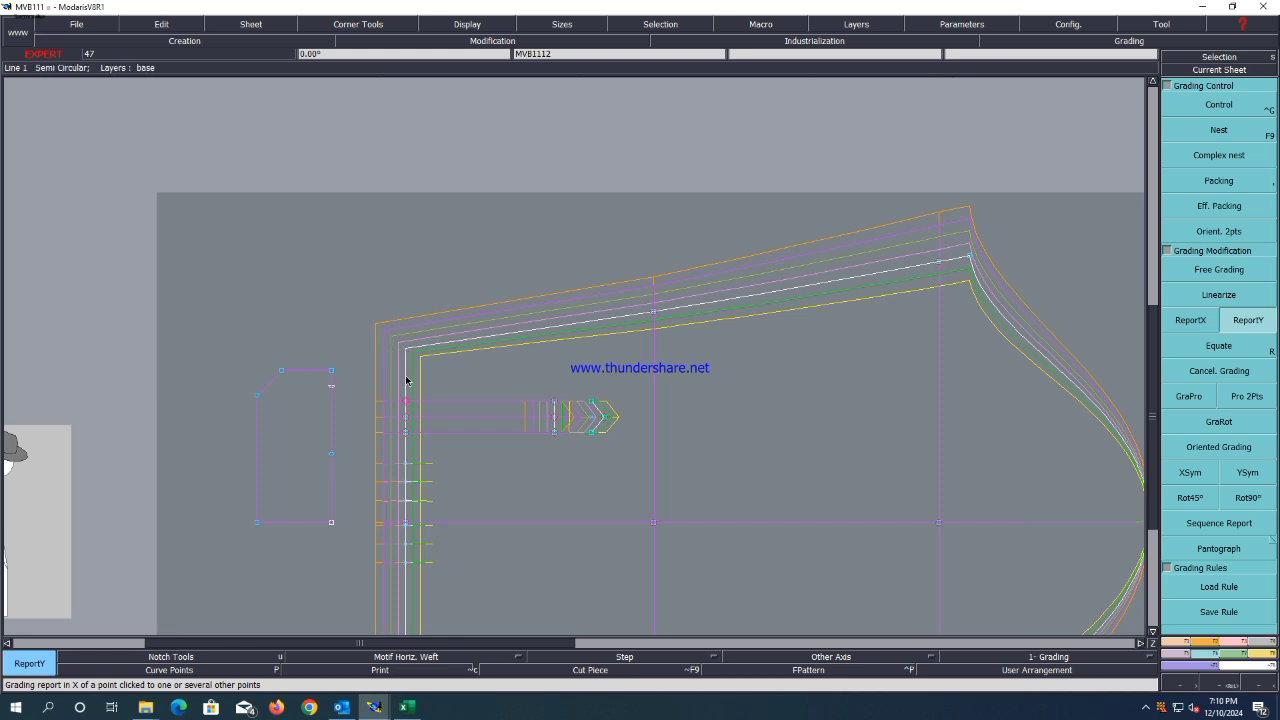
pyautogui.click(406, 349)
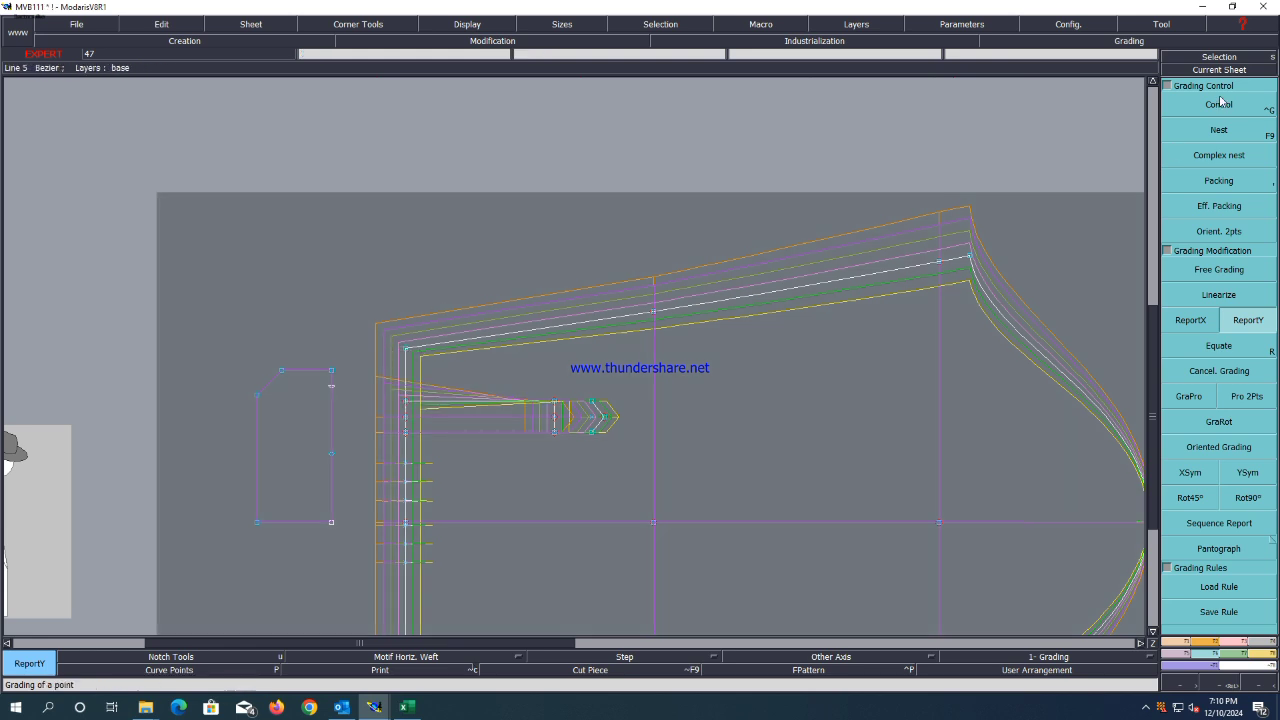
# Set the placket corner's ddy to 0.15 from XS to M and 0.25 from M to 3XL.
pyautogui.click(1219, 103)
pyautogui.click(408, 404)
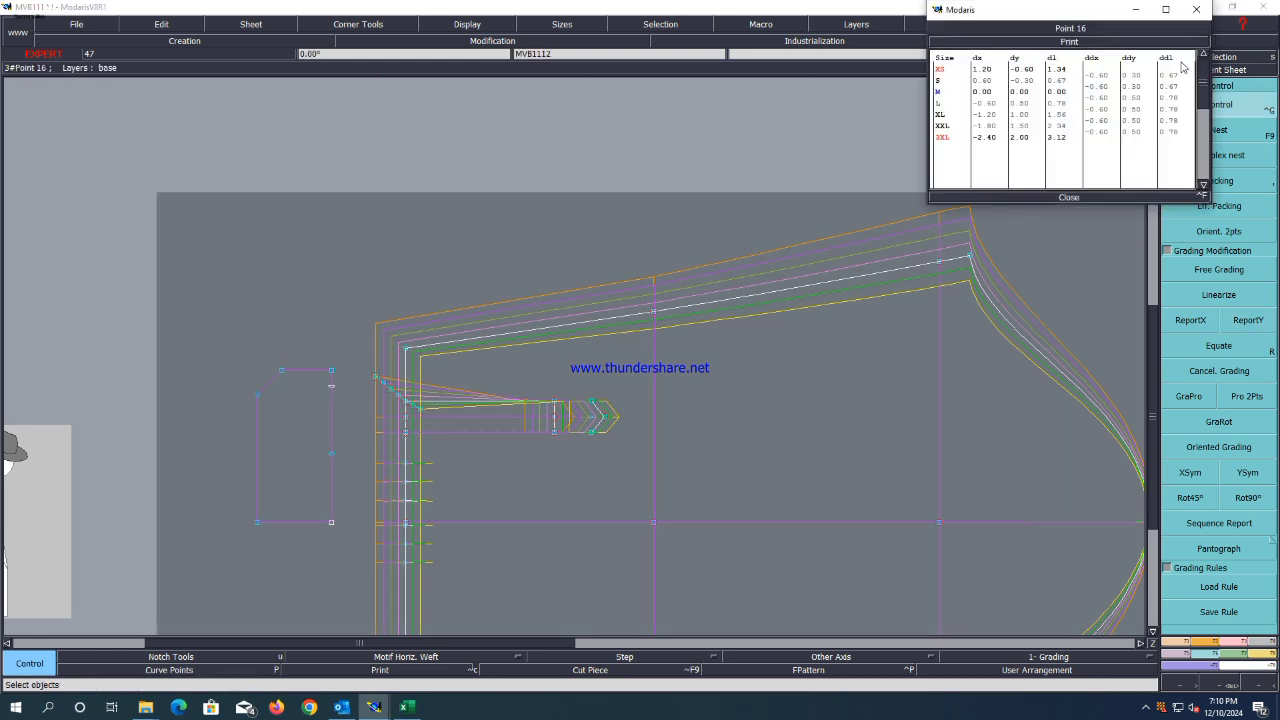
pyautogui.moveTo(1139, 76); pyautogui.dragTo(1137, 88)
pyautogui.write('0.15')
pyautogui.press('Return')
pyautogui.moveTo(1133, 97); pyautogui.dragTo(1135, 137)
pyautogui.write('0.25')
pyautogui.press('Return')
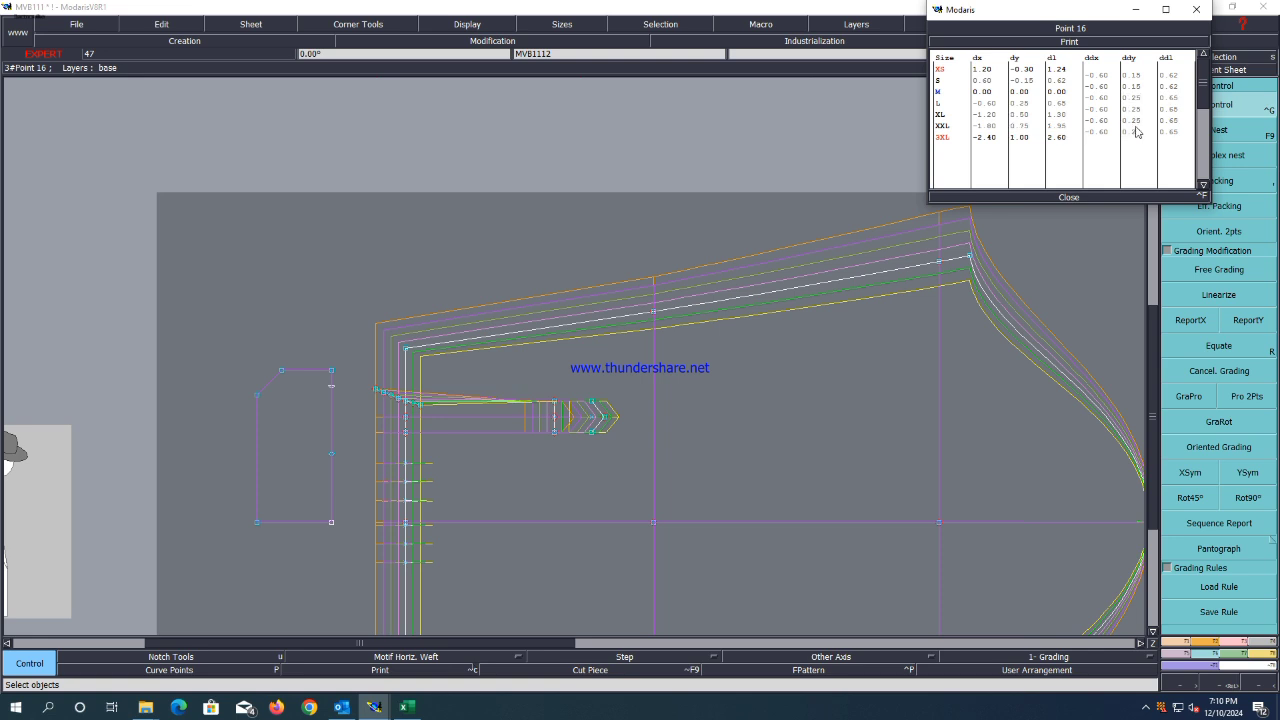
pyautogui.click(1069, 198)
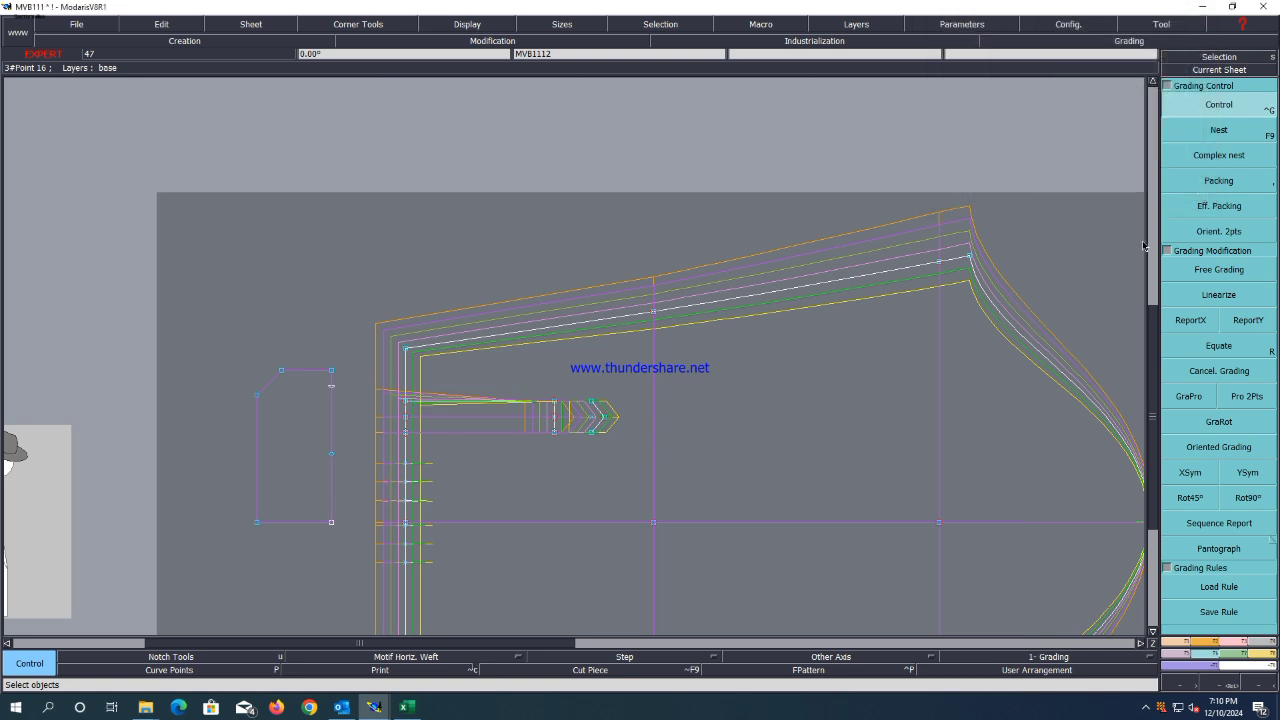
# Copy the placket corner's Y grading to all other sleeve placket points and save the model.
pyautogui.click(1250, 322)
pyautogui.moveTo(643, 383); pyautogui.dragTo(378, 444)
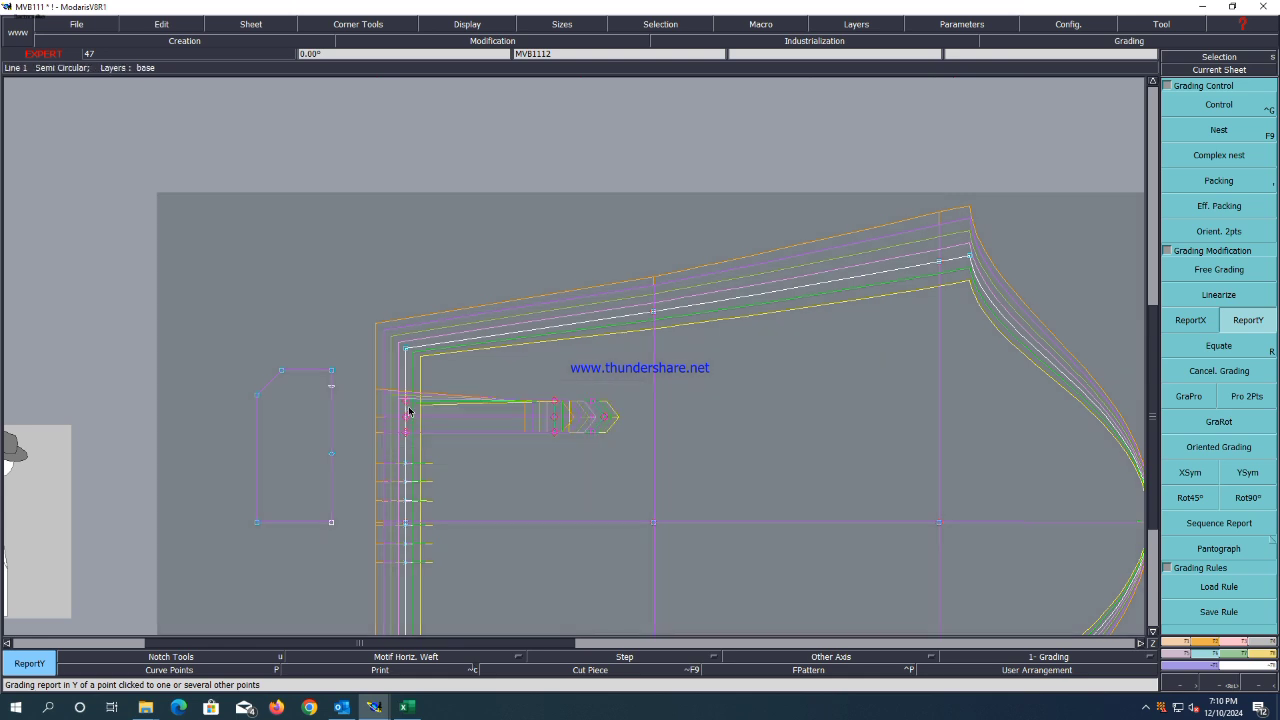
pyautogui.click(407, 404)
pyautogui.scroll(-3, 423, 263)
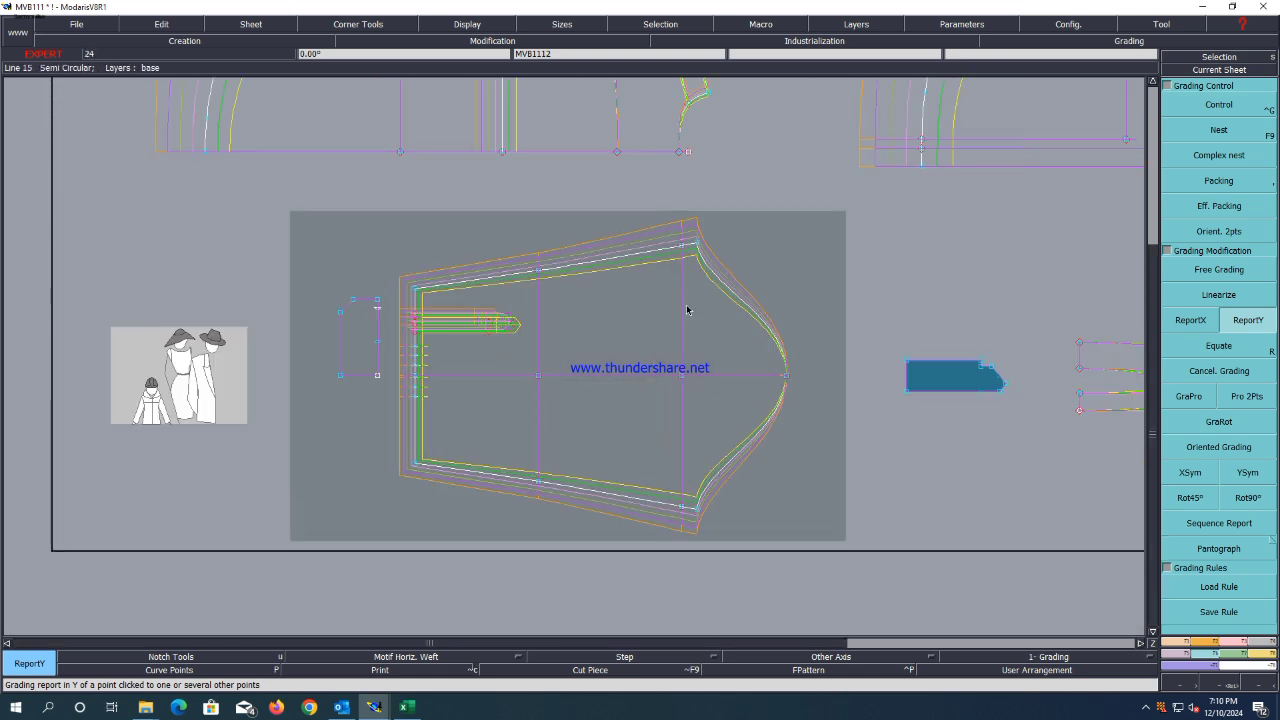
pyautogui.hotkey('ctrl', 's')
pyautogui.press('Return')
# Copy the sleeve hem corner's Y grading to the cuff's upper points and save the model.
pyautogui.scroll(2, 371, 300)
pyautogui.moveTo(408, 275); pyautogui.dragTo(314, 333)
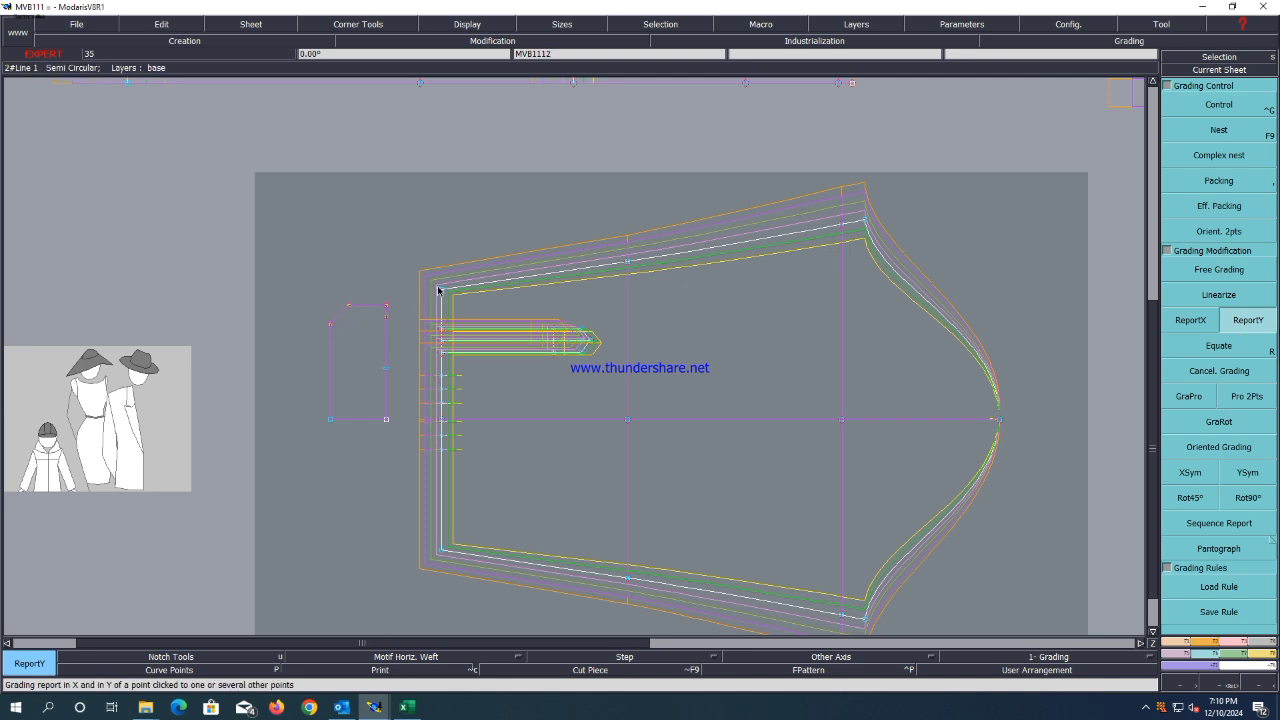
pyautogui.click(386, 306)
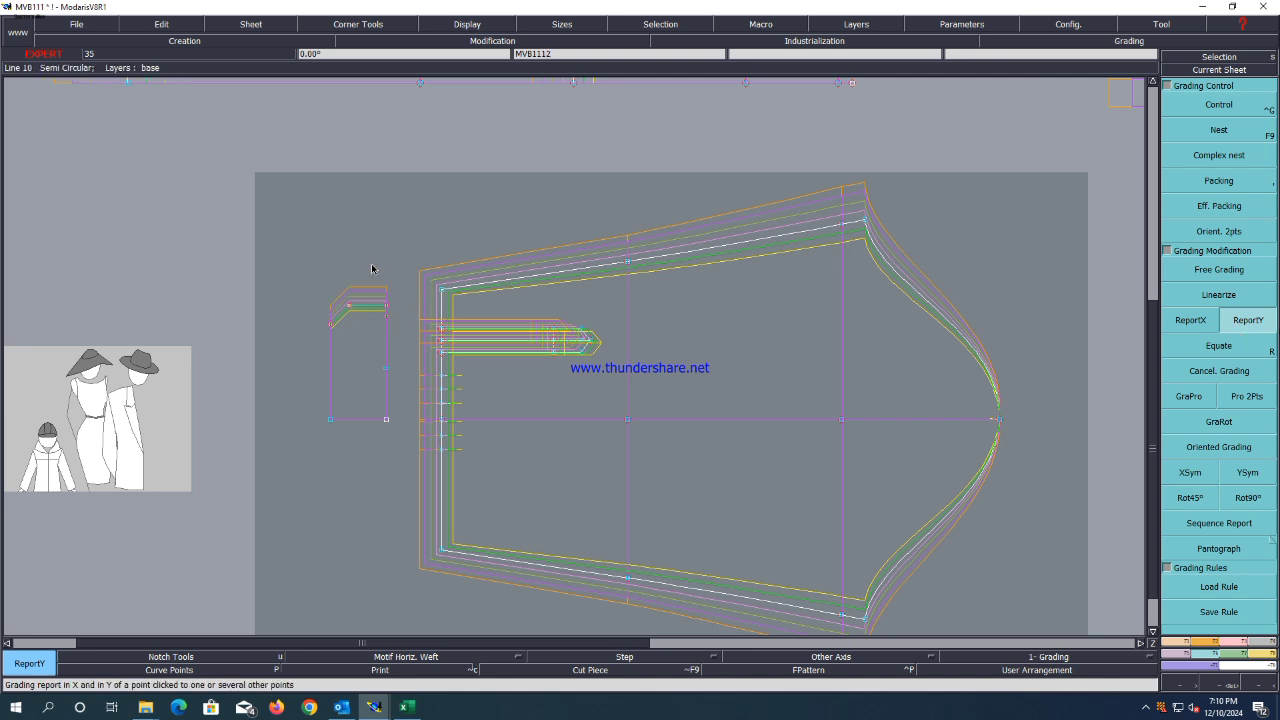
pyautogui.hotkey('ctrl', 's')
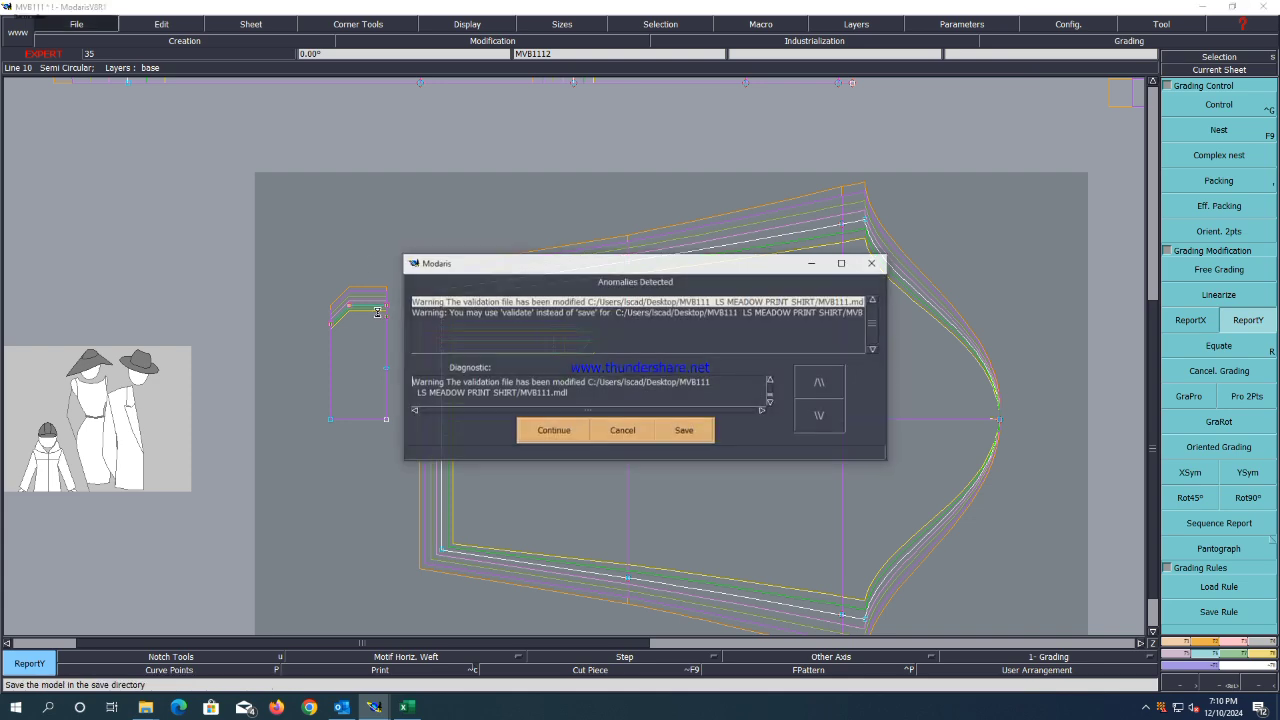
pyautogui.click(543, 431)
# Rearrange all sheets on the desk and turn off the size nest on every piece.
pyautogui.press('8')
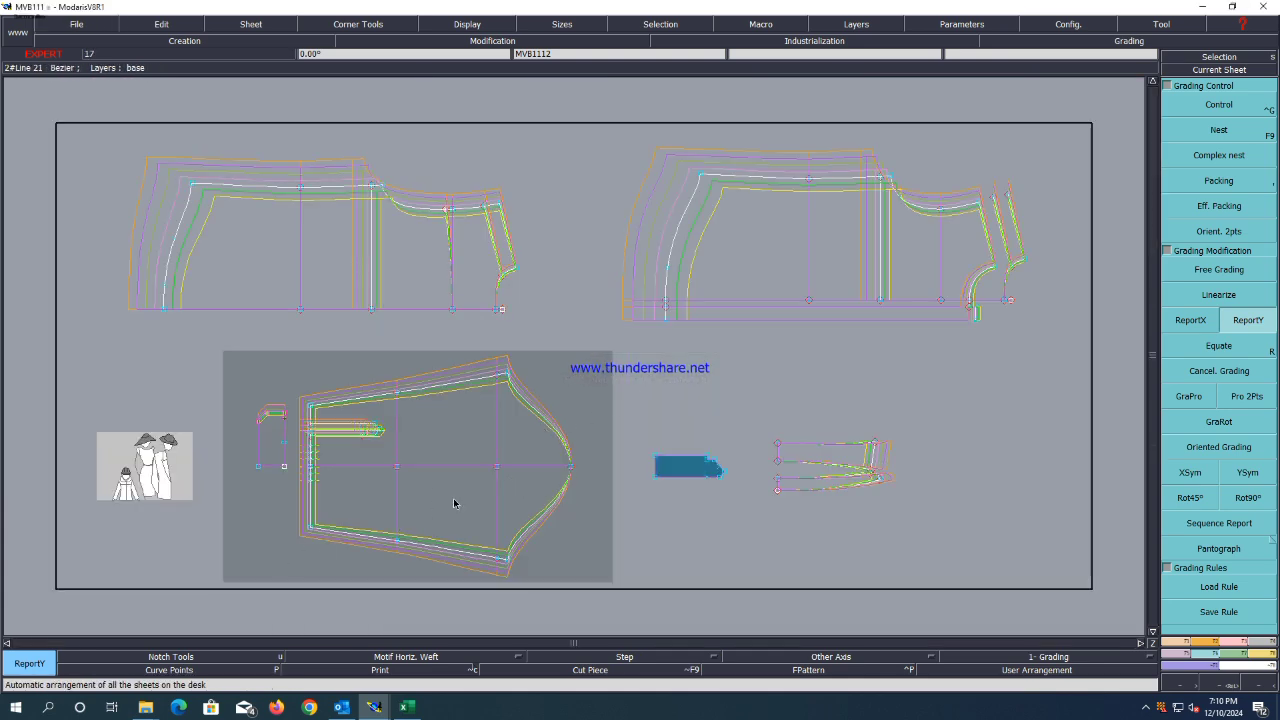
pyautogui.scroll(2, 444, 181)
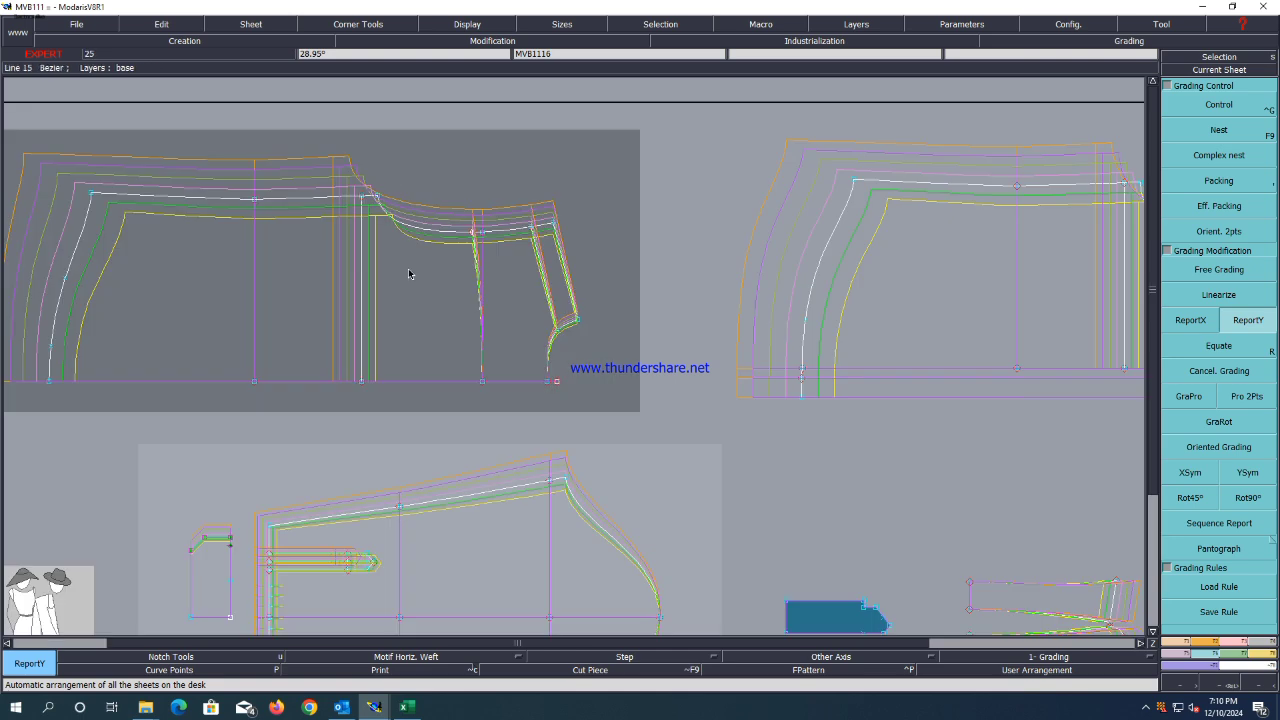
pyautogui.scroll(-3, 720, 257)
pyautogui.scroll(2, 786, 230)
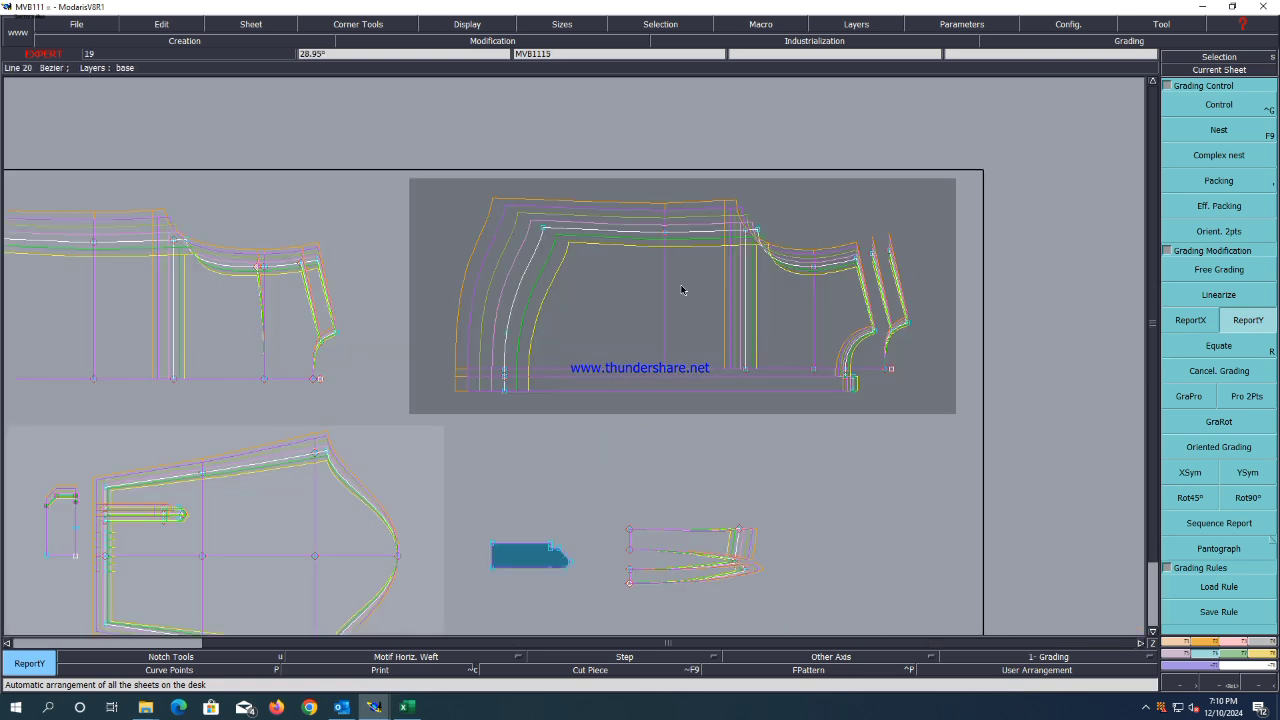
pyautogui.hotkey('ctrl', 'a')
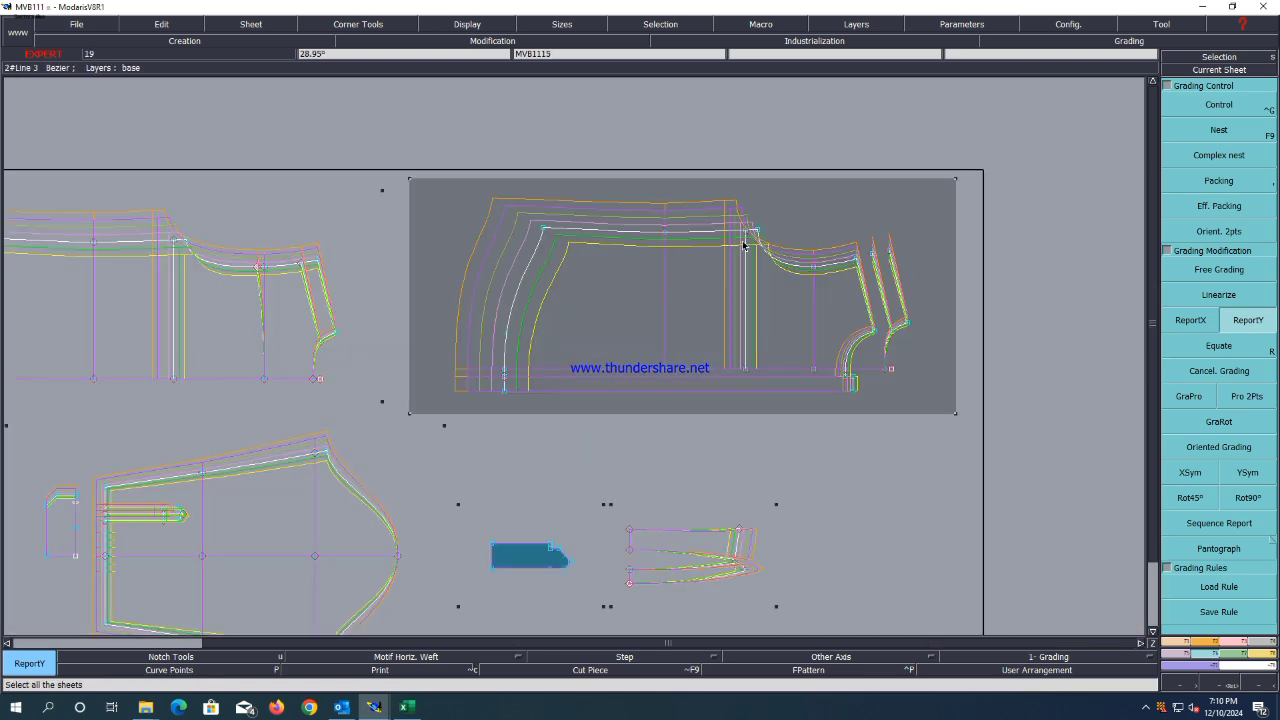
pyautogui.press('F9')
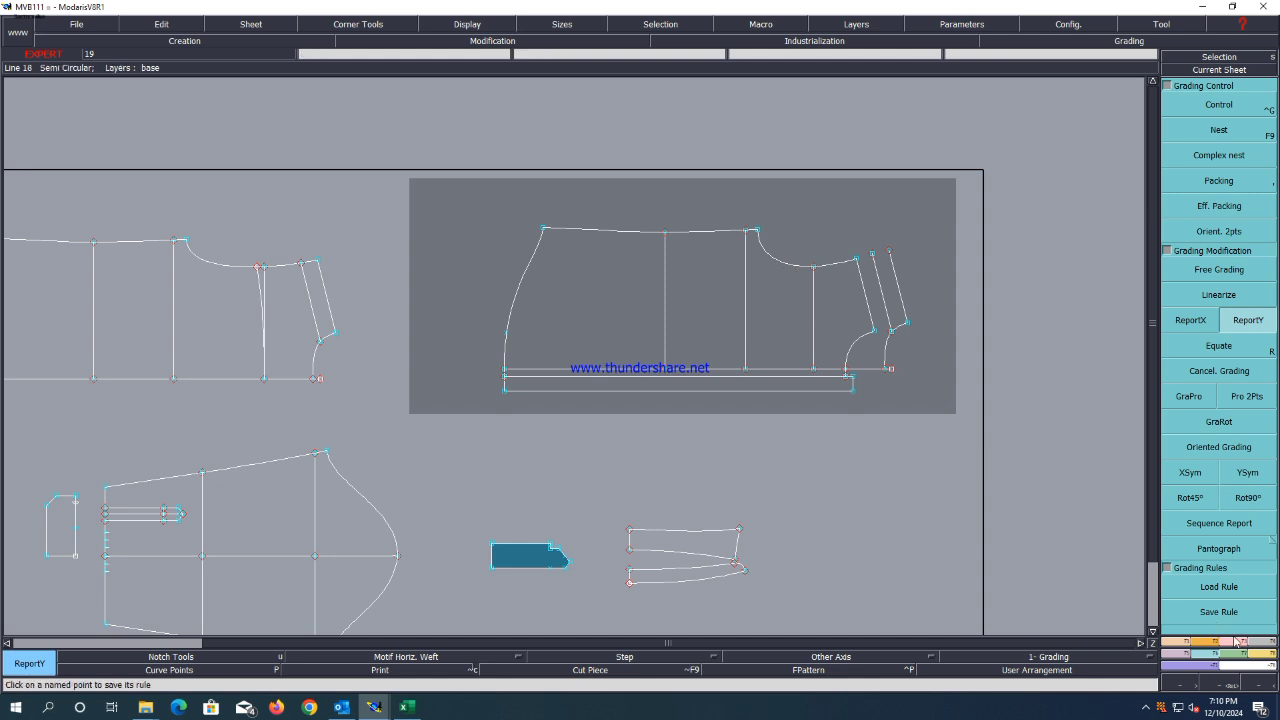
# Display all sizes nested on every sheet together with their title blocks, and rearrange the desk.
pyautogui.click(1260, 654)
pyautogui.press('j')
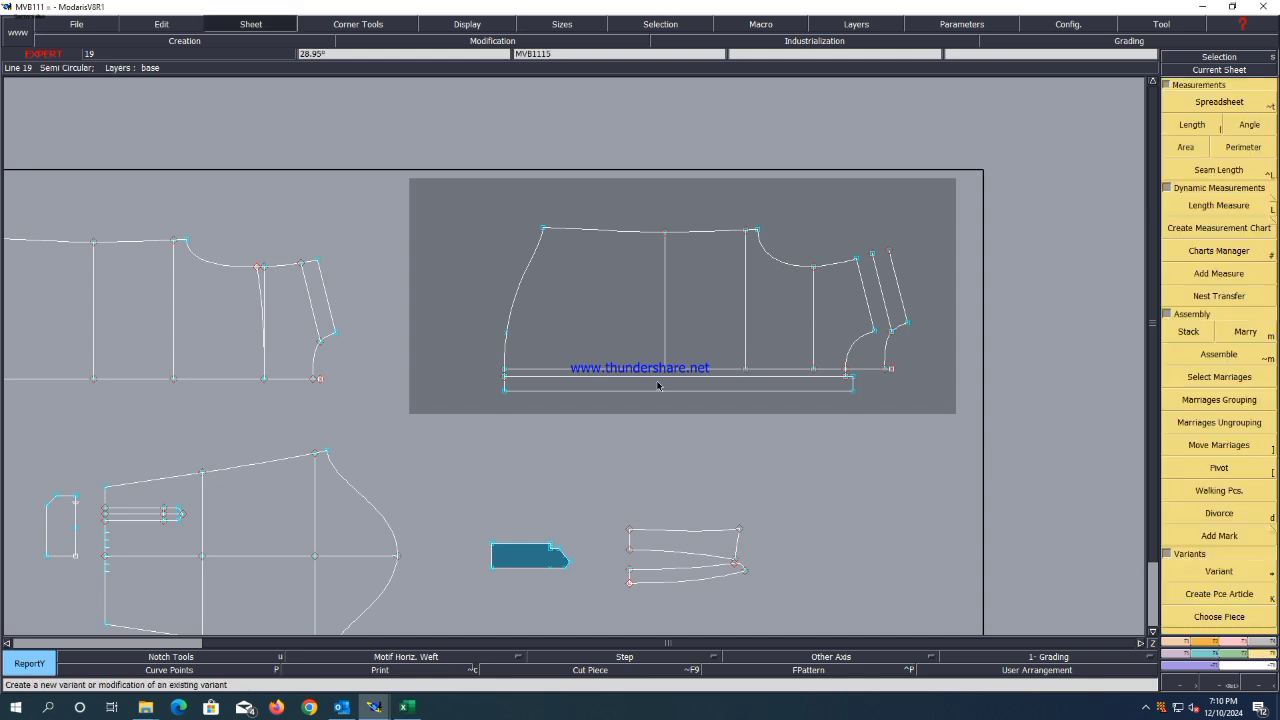
pyautogui.hotkey('ctrl', 'a')
pyautogui.press('F10')
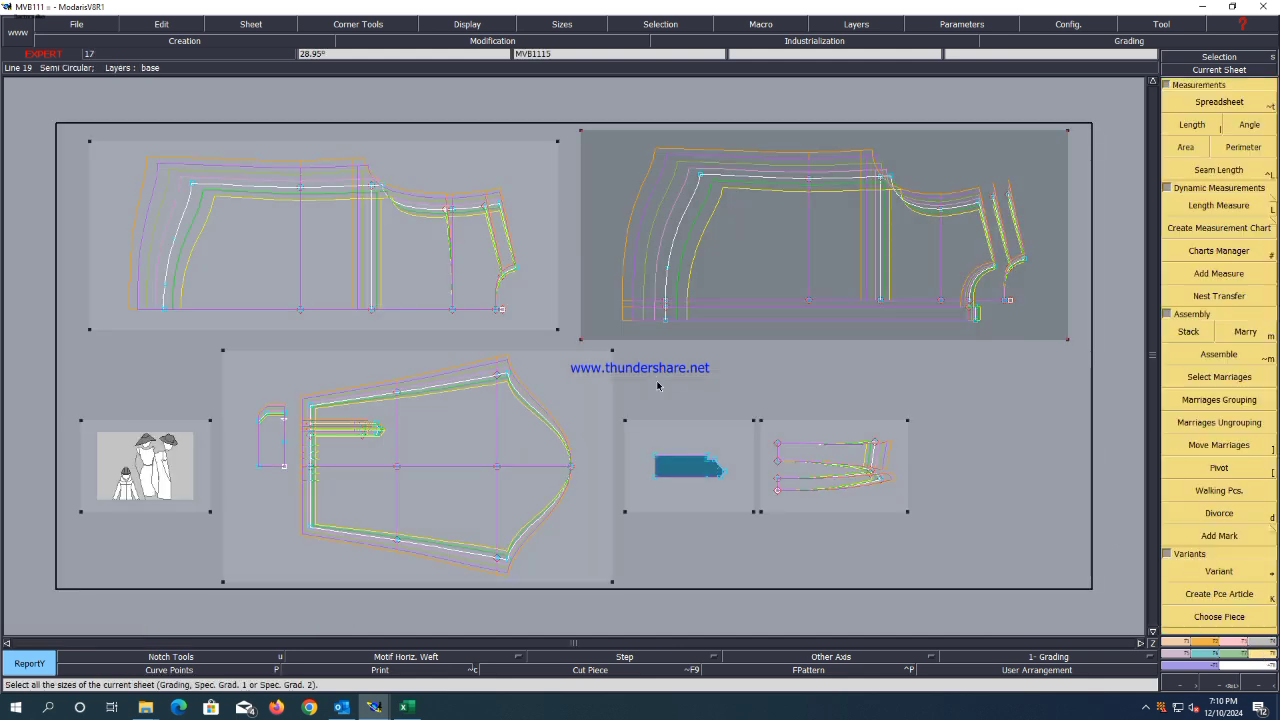
pyautogui.press('F12')
pyautogui.press('j')
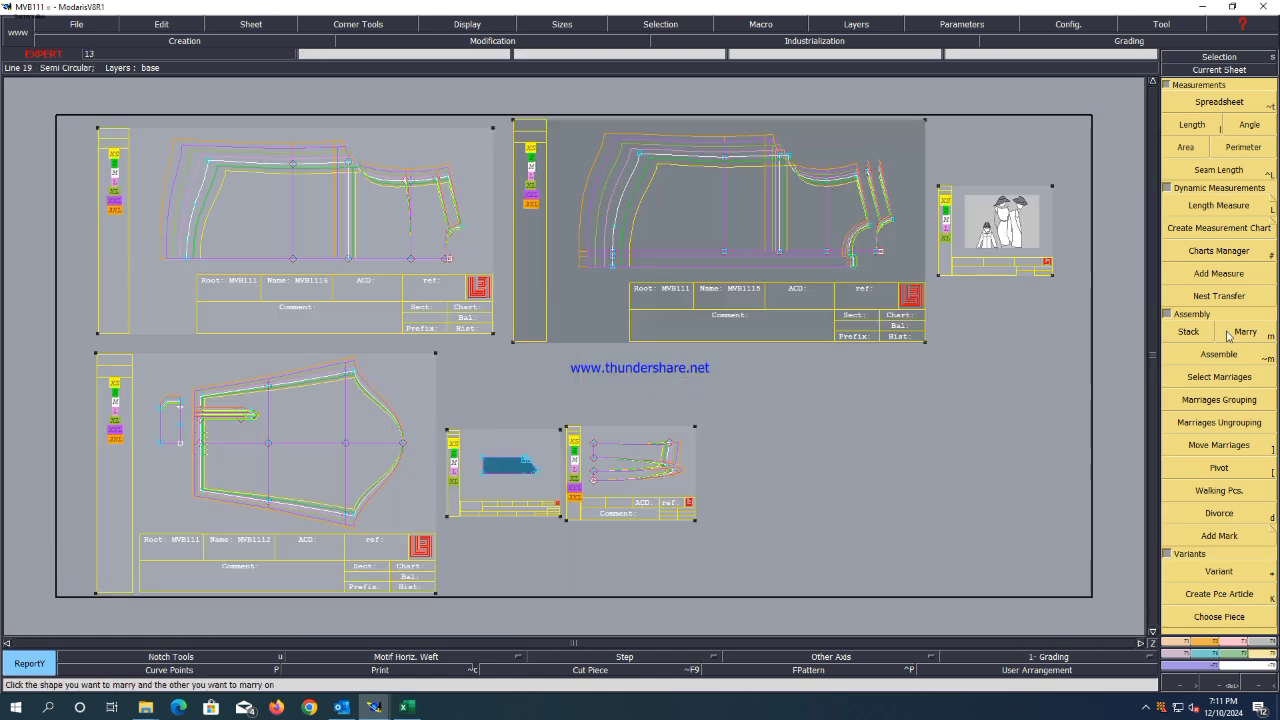
# Try to transfer the nest to a measurement chart, and inspect the MChart chart of MVB111 in the charts manager.
pyautogui.click(1226, 296)
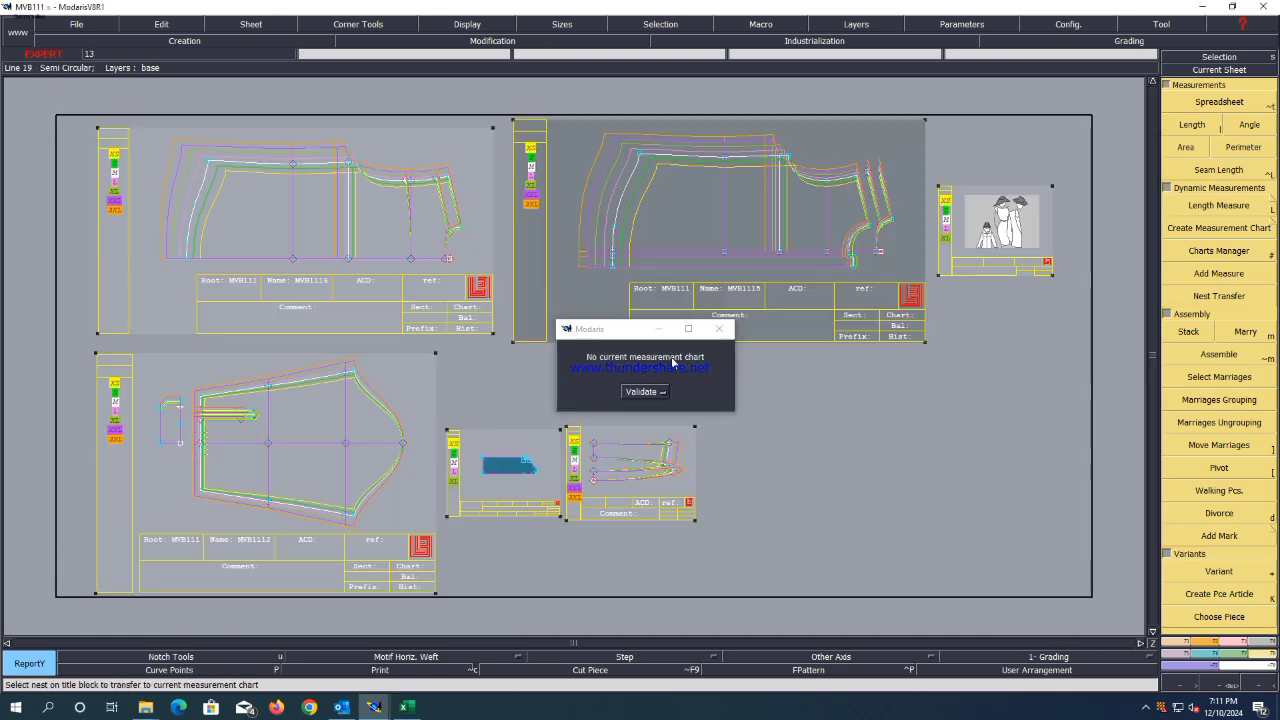
pyautogui.click(649, 392)
pyautogui.click(1219, 255)
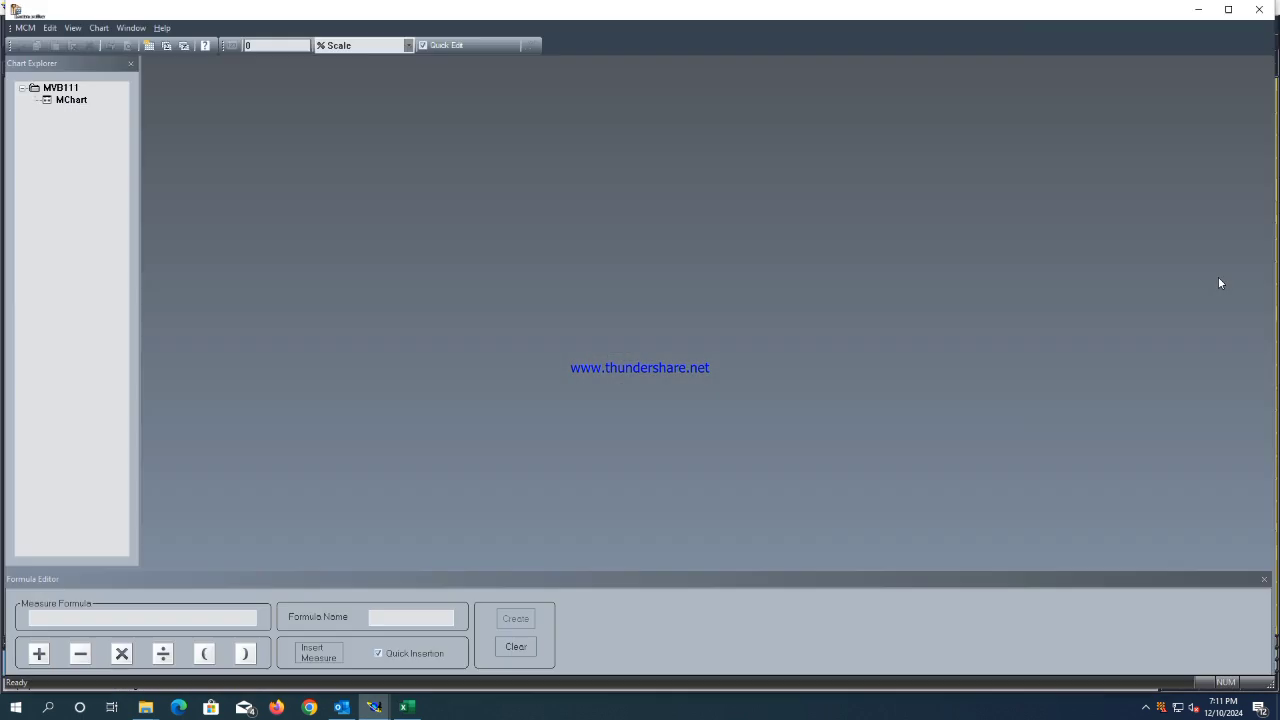
pyautogui.doubleClick(62, 100)
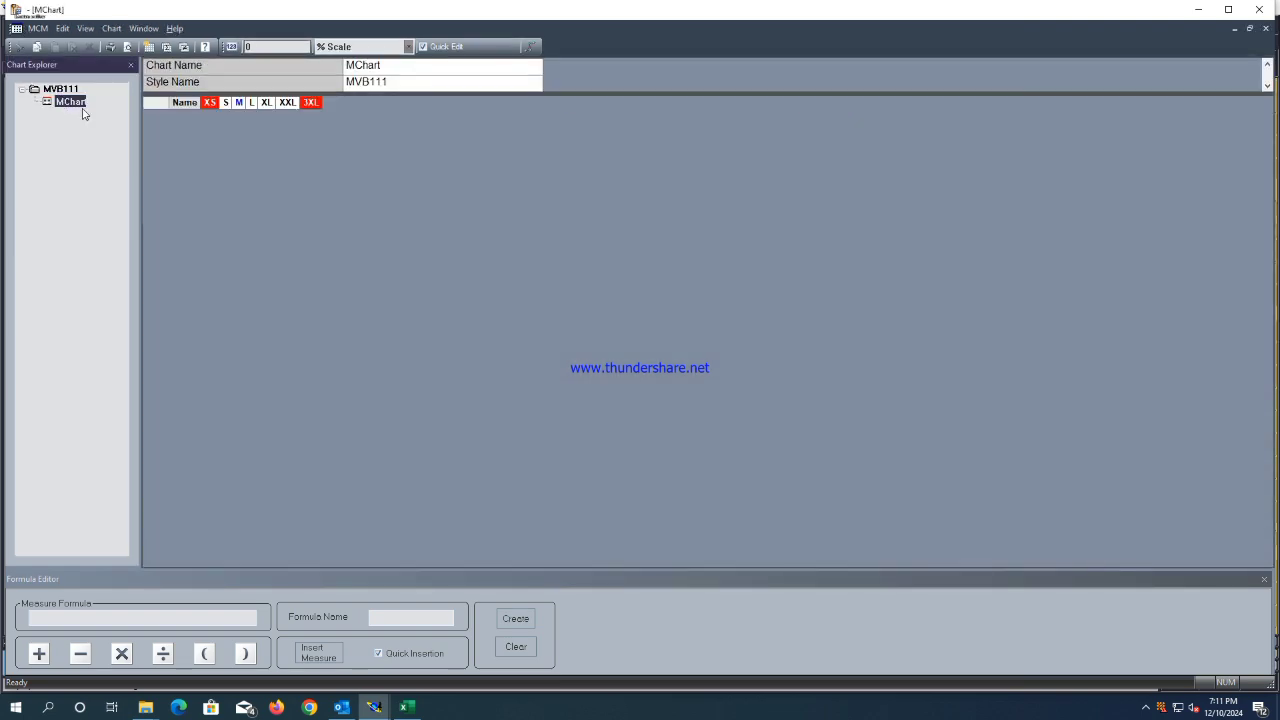
pyautogui.click(1199, 10)
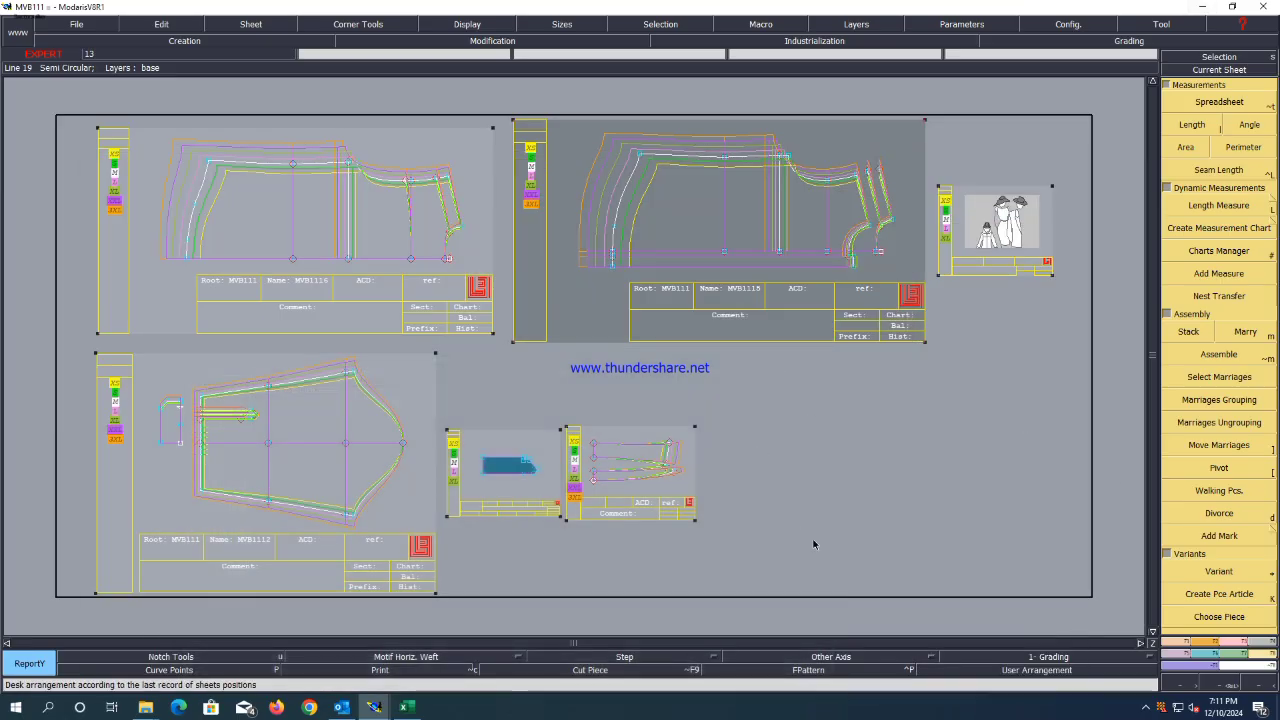
# Turn off the size nest on all sheets and try a dynamic length measure on the armhole of piece MVB1115.
pyautogui.hotkey('ctrl', 'a')
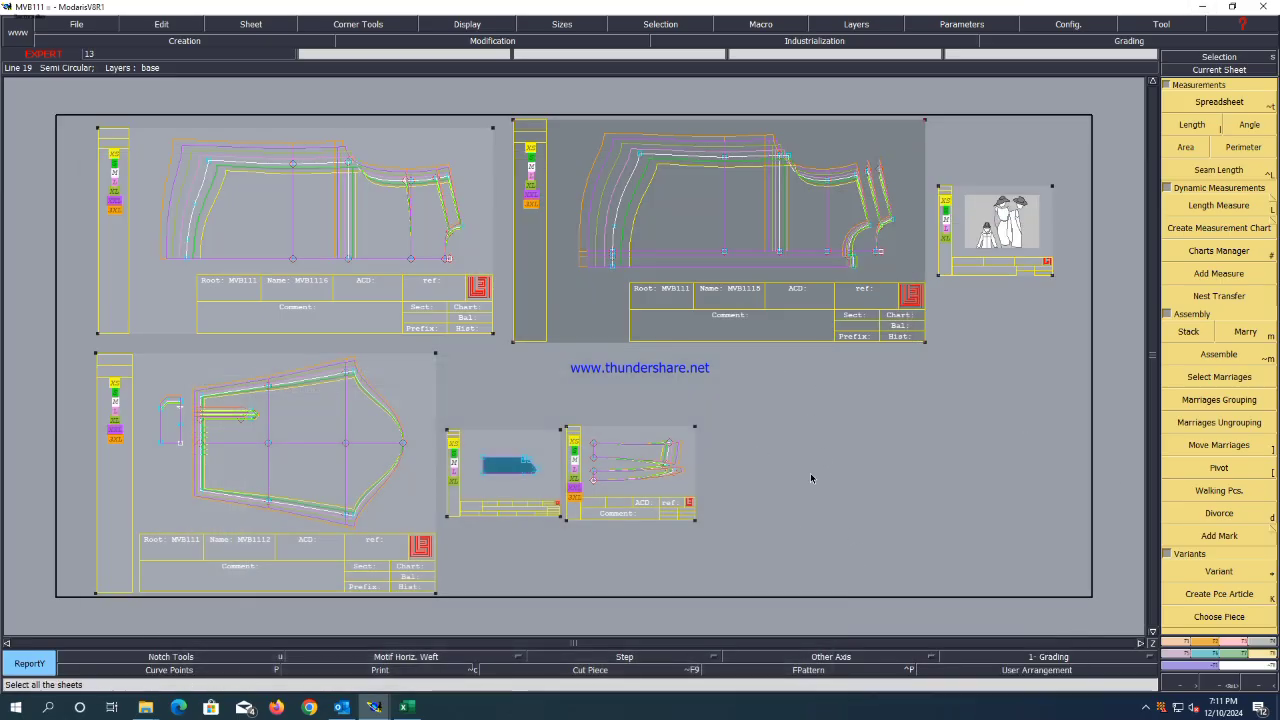
pyautogui.press('F10')
pyautogui.click(820, 190)
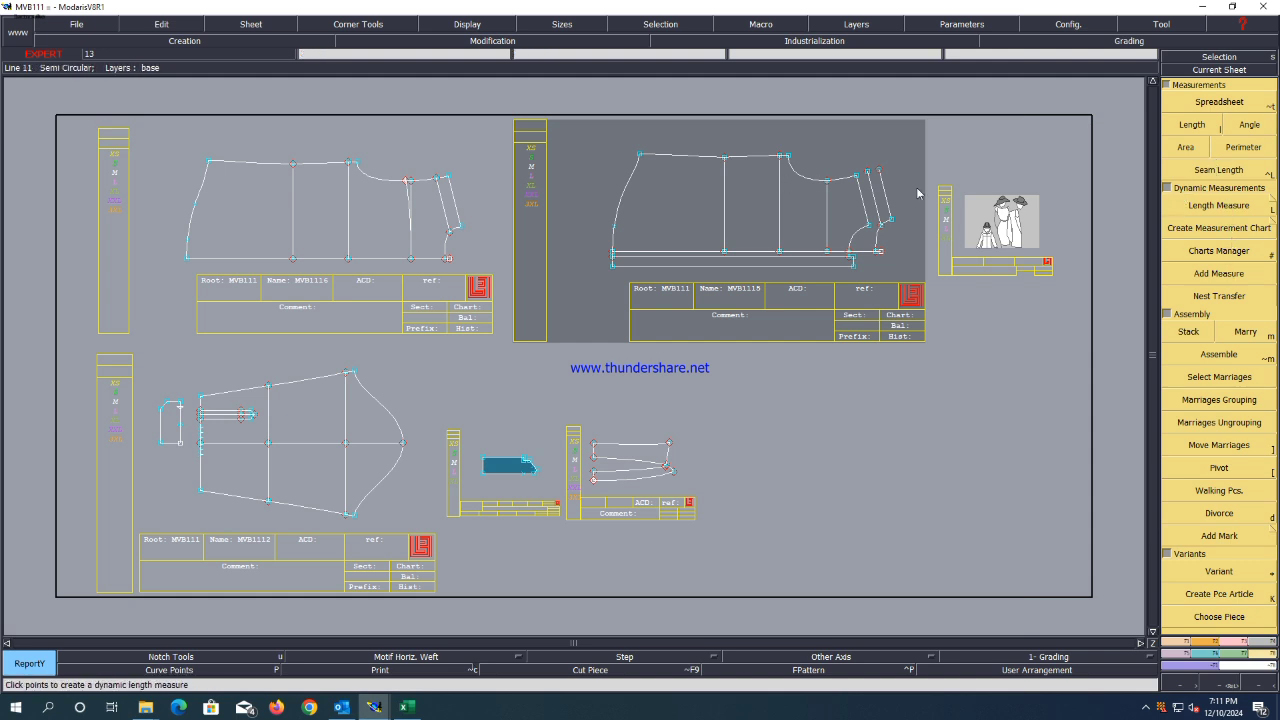
pyautogui.click(795, 171)
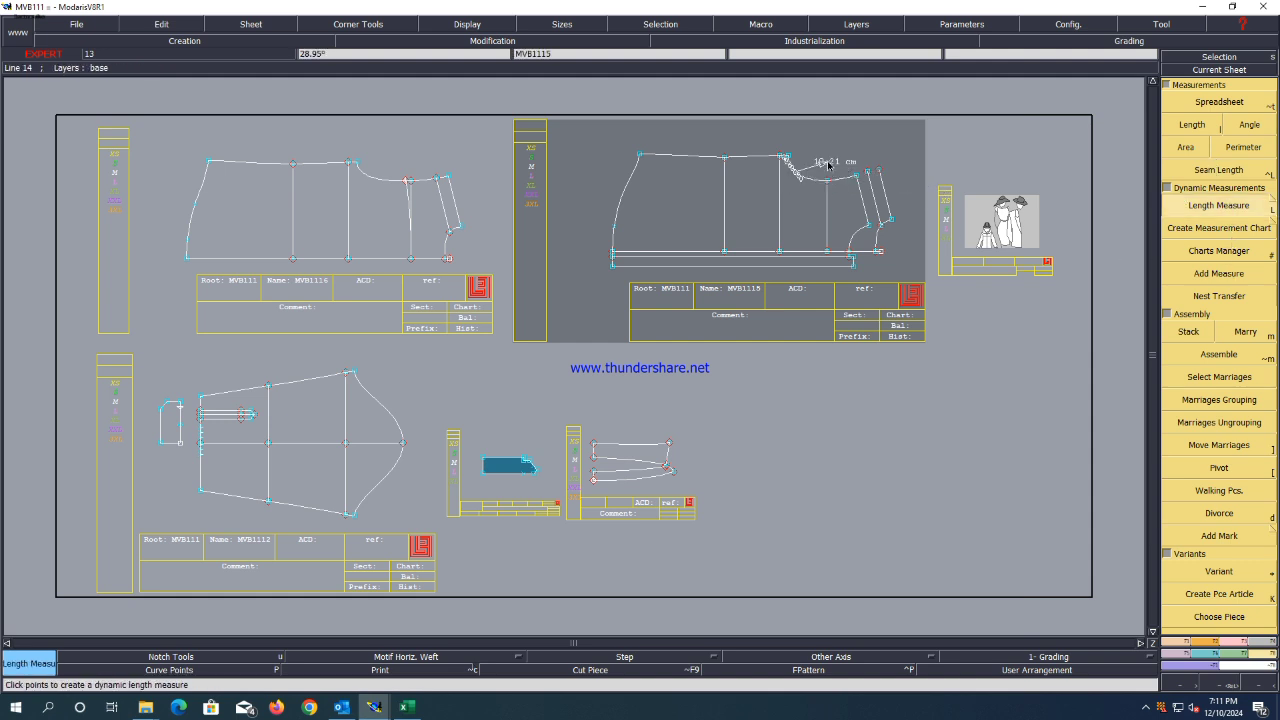
pyautogui.click(828, 166)
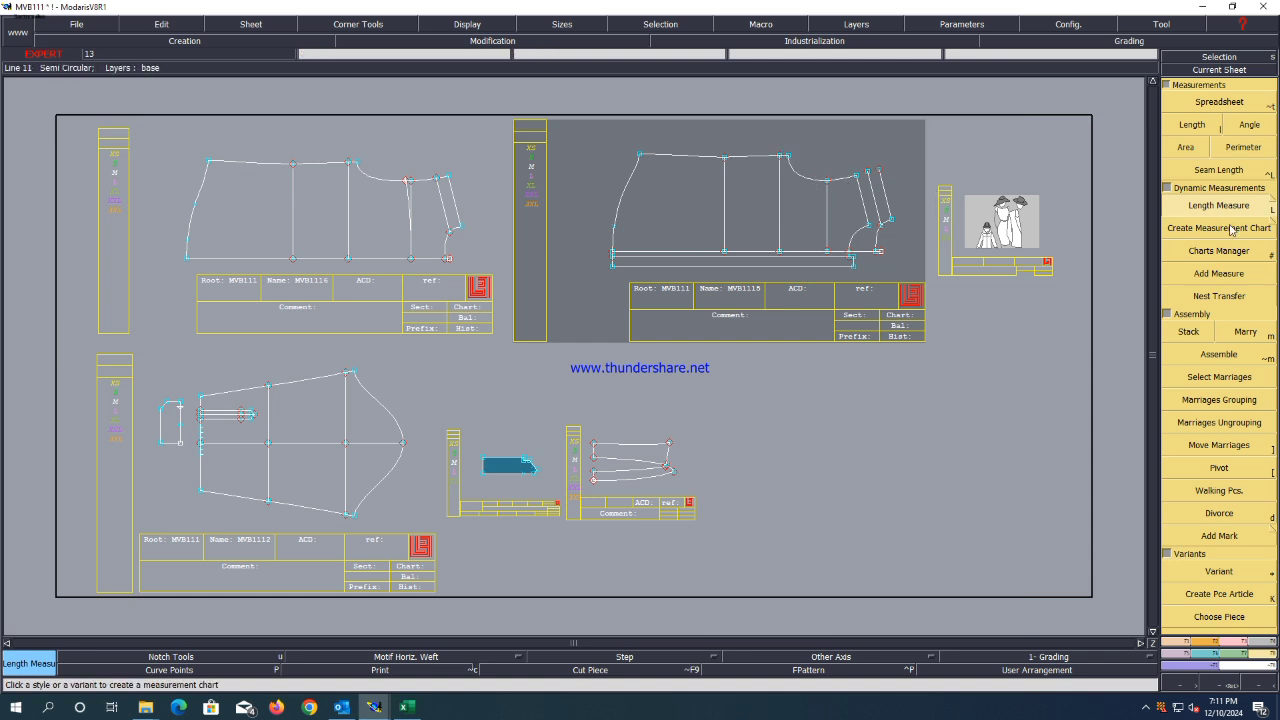
# Measure the armhole curve of piece MVB1115 with a dynamic length measure added to the measurement chart.
pyautogui.click(1274, 205)
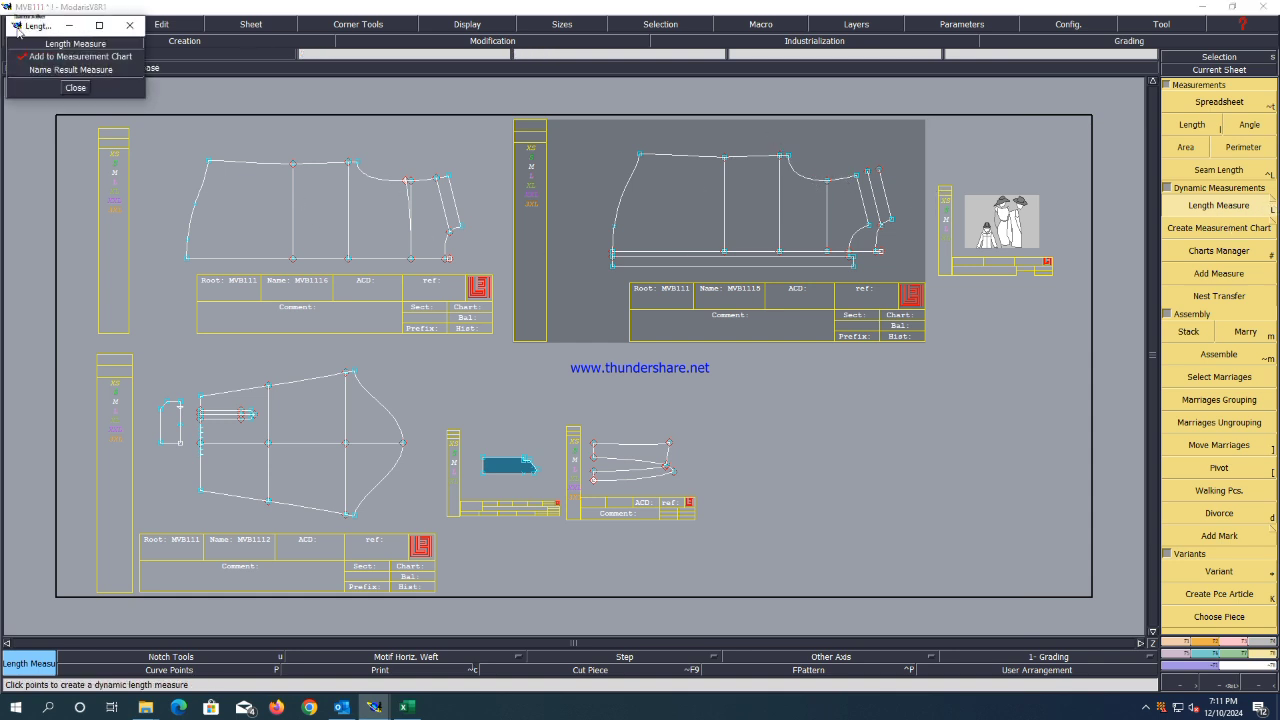
pyautogui.click(75, 88)
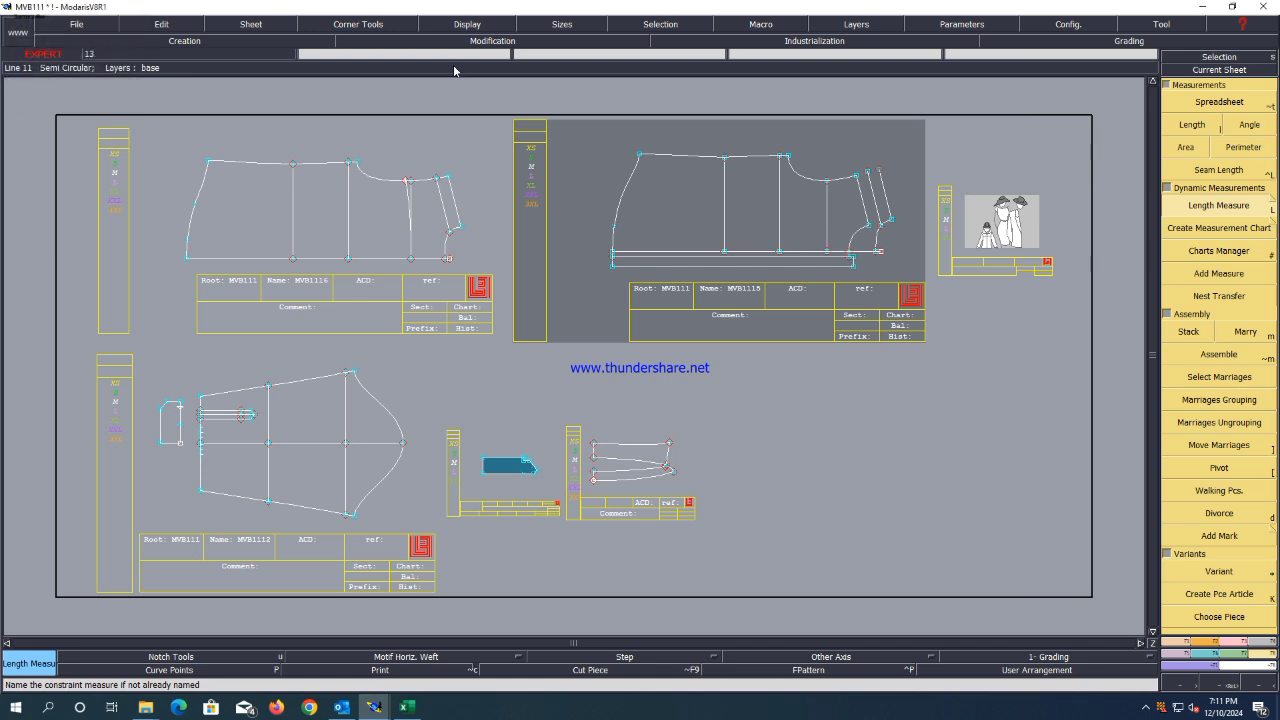
pyautogui.scroll(1, 753, 211)
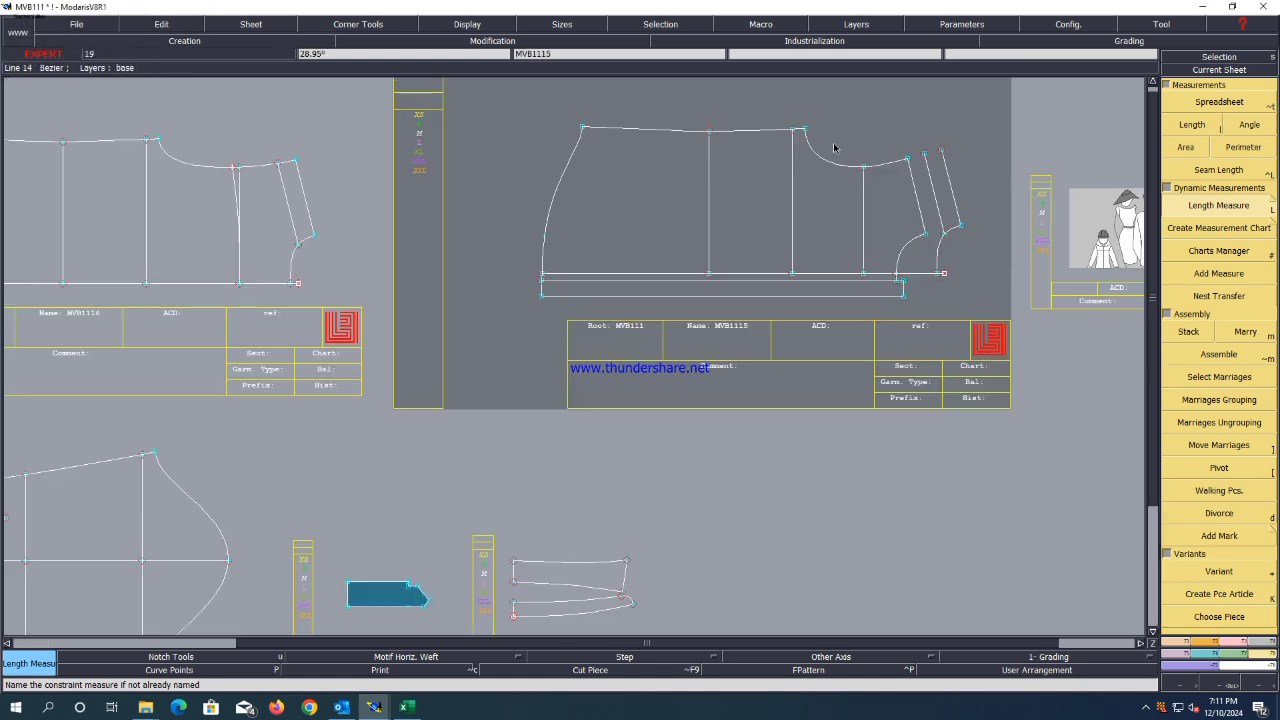
pyautogui.click(806, 130)
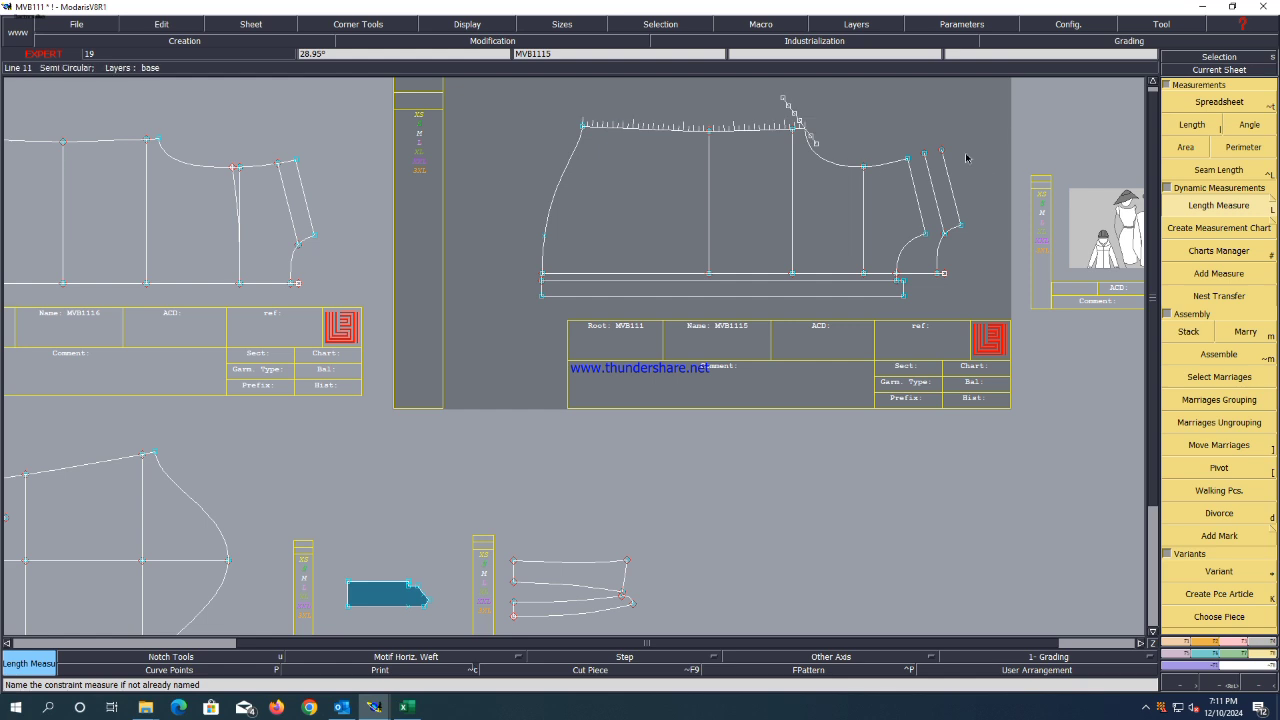
pyautogui.click(937, 148)
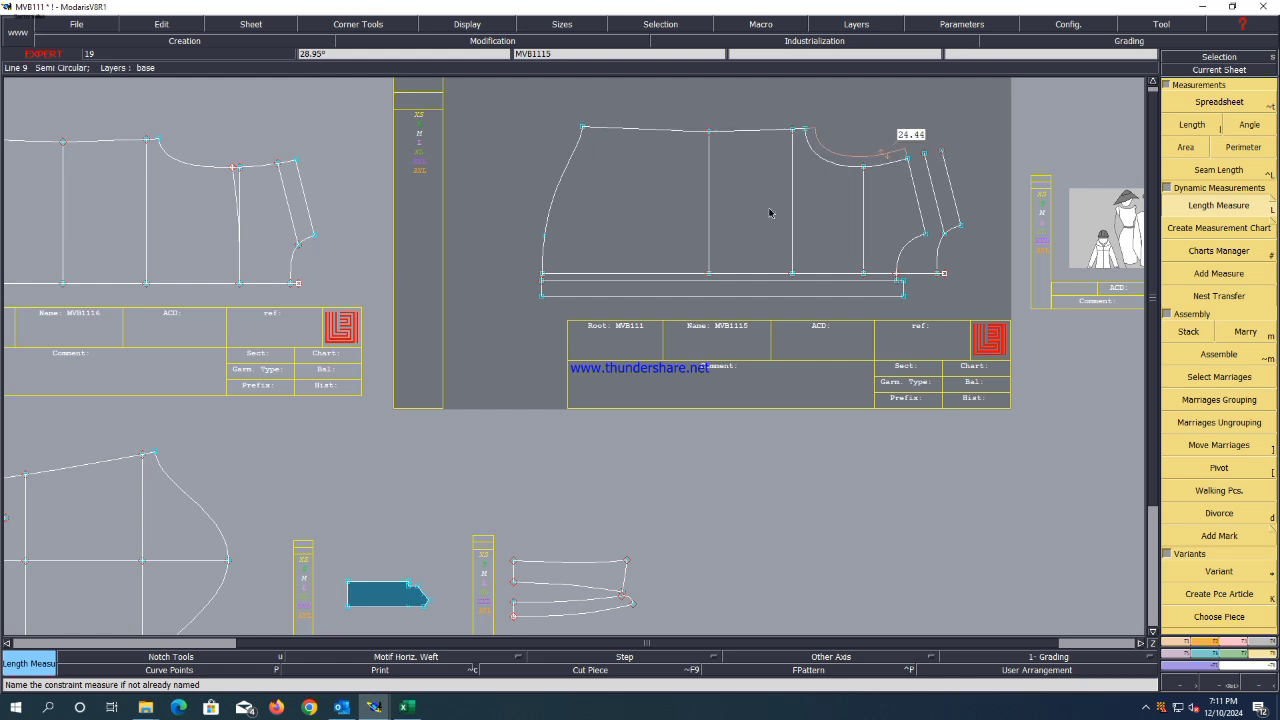
# Add dynamic length measures for both sections of the armhole on piece MVB1116, split at the yoke point.
pyautogui.click(157, 141)
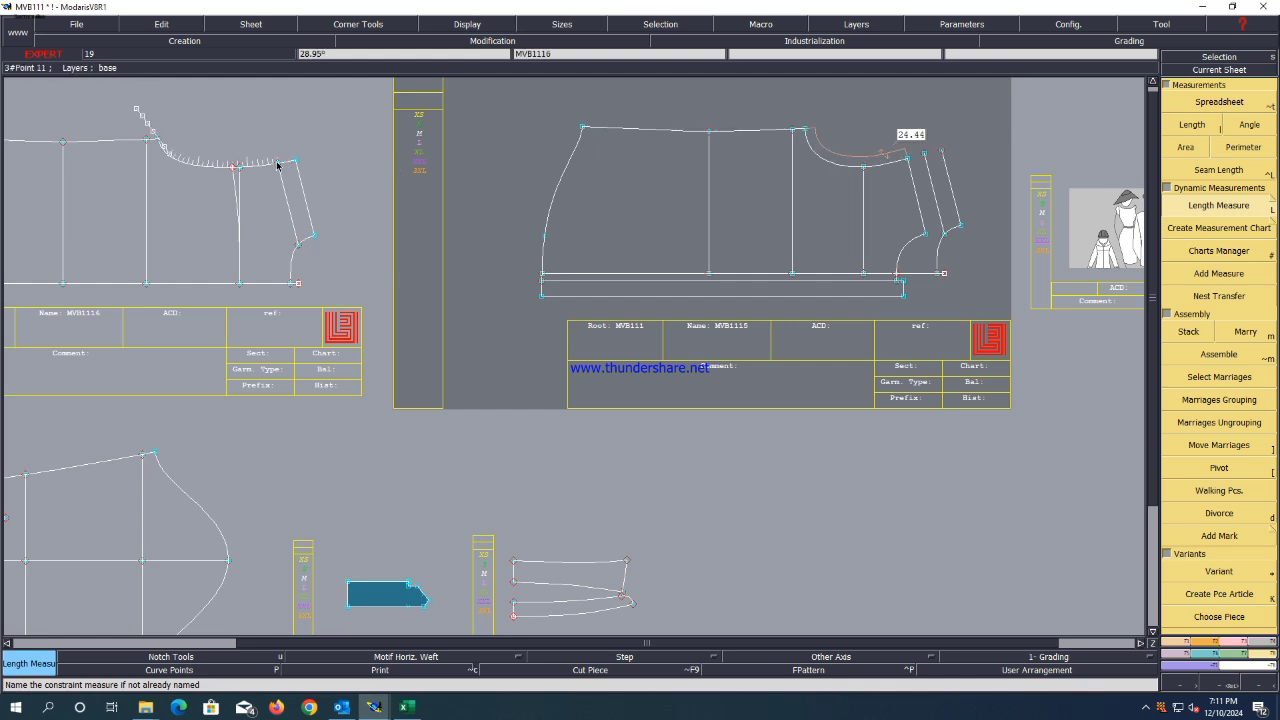
pyautogui.click(232, 168)
pyautogui.scroll(1, 237, 156)
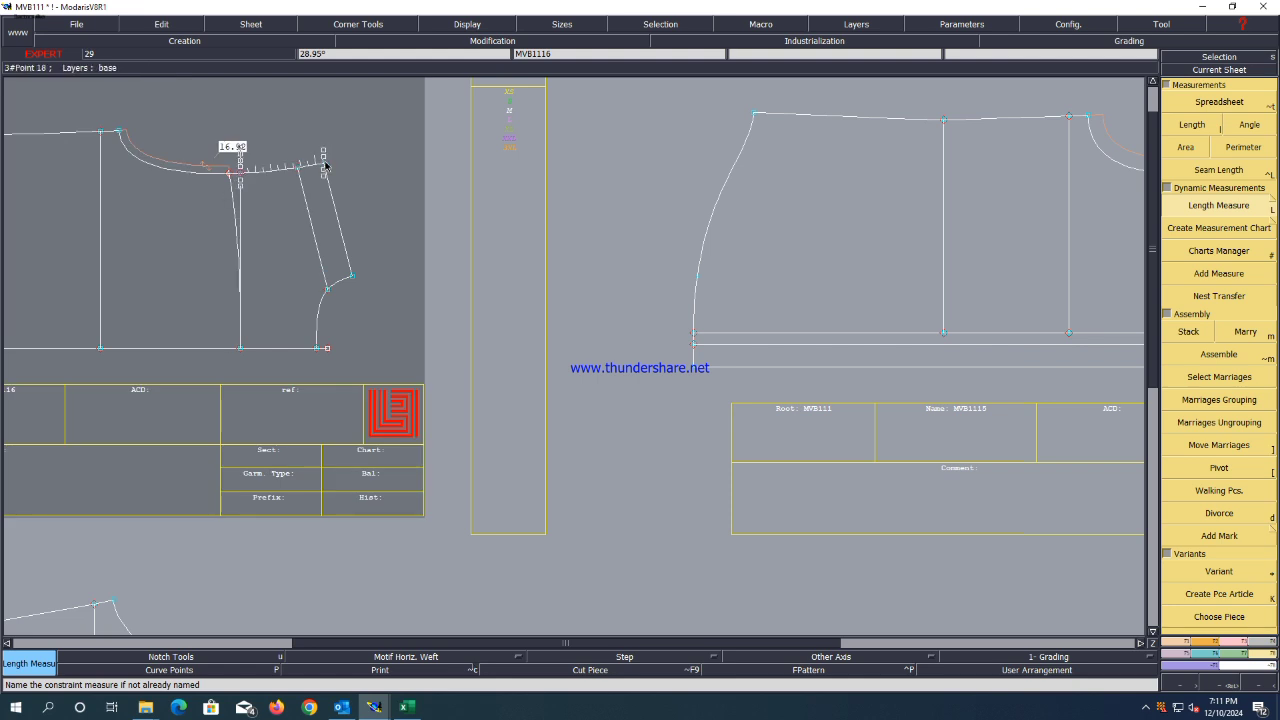
pyautogui.scroll(-2, 330, 162)
pyautogui.scroll(-1, 620, 275)
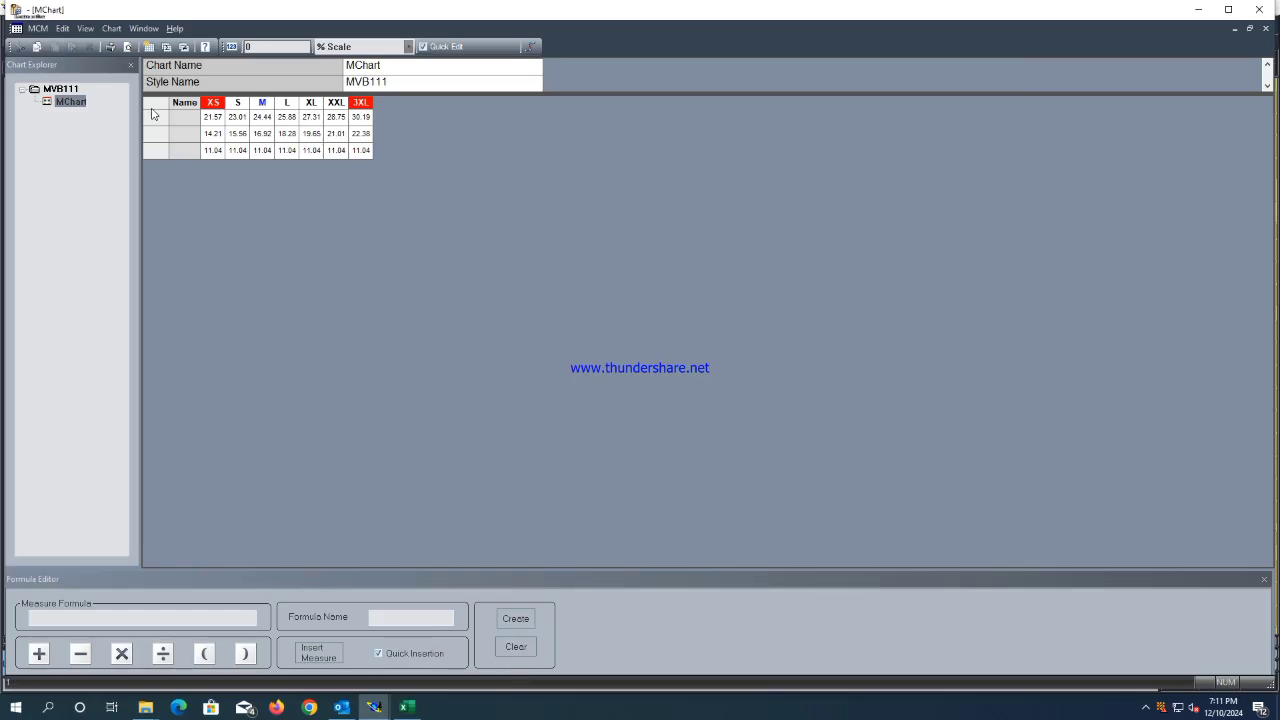
# Create a formula in MChart that adds the three armhole measures: NONAME + NONAME_2 + NONAME_3.
pyautogui.click(155, 116)
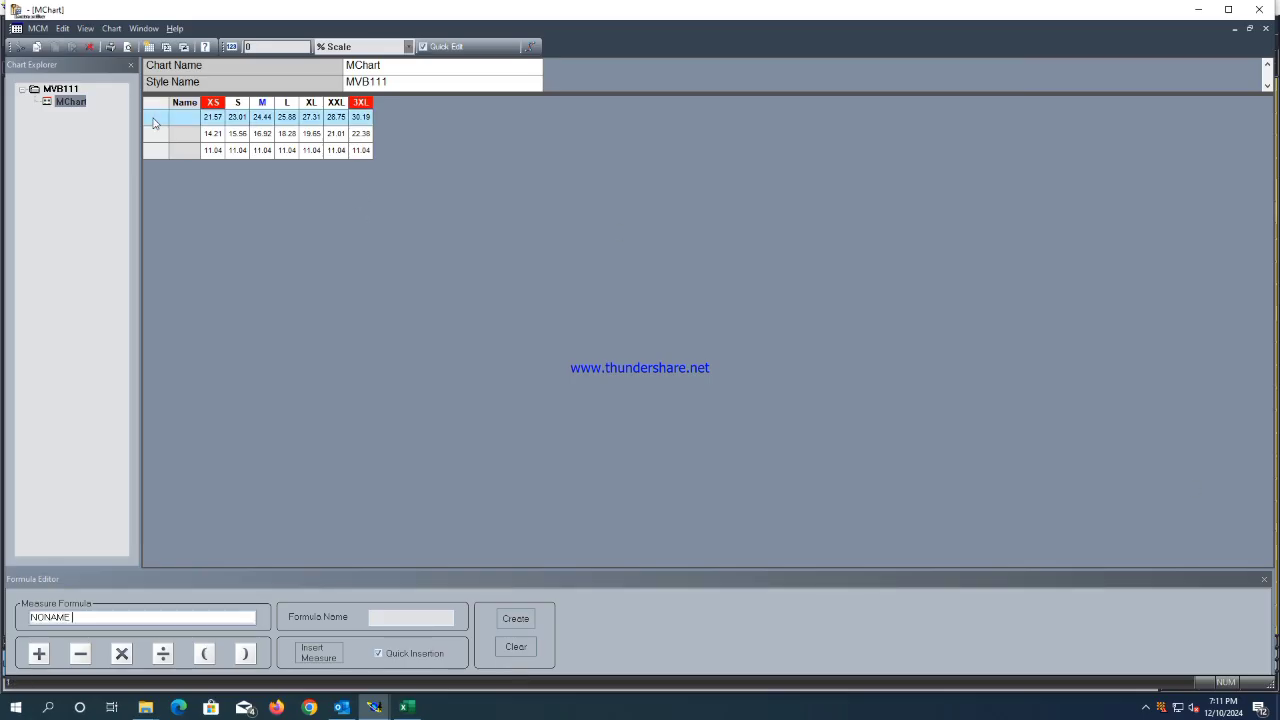
pyautogui.click(39, 655)
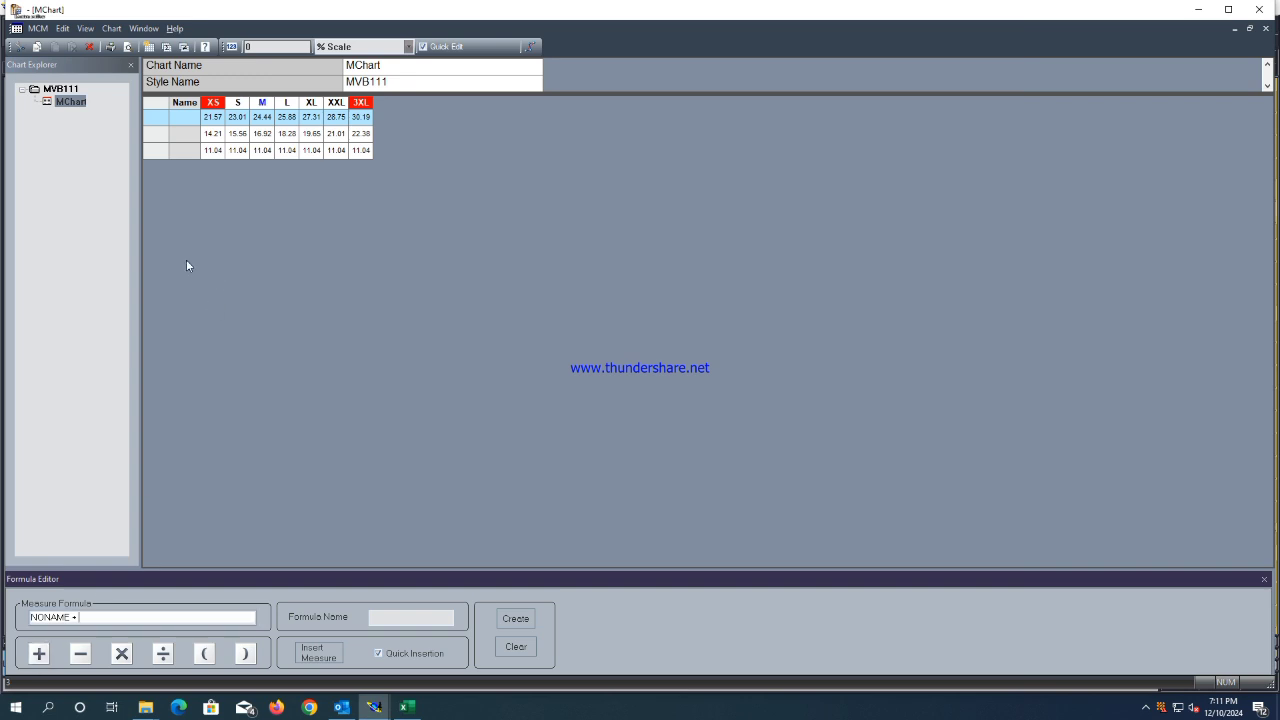
pyautogui.click(160, 138)
pyautogui.click(45, 655)
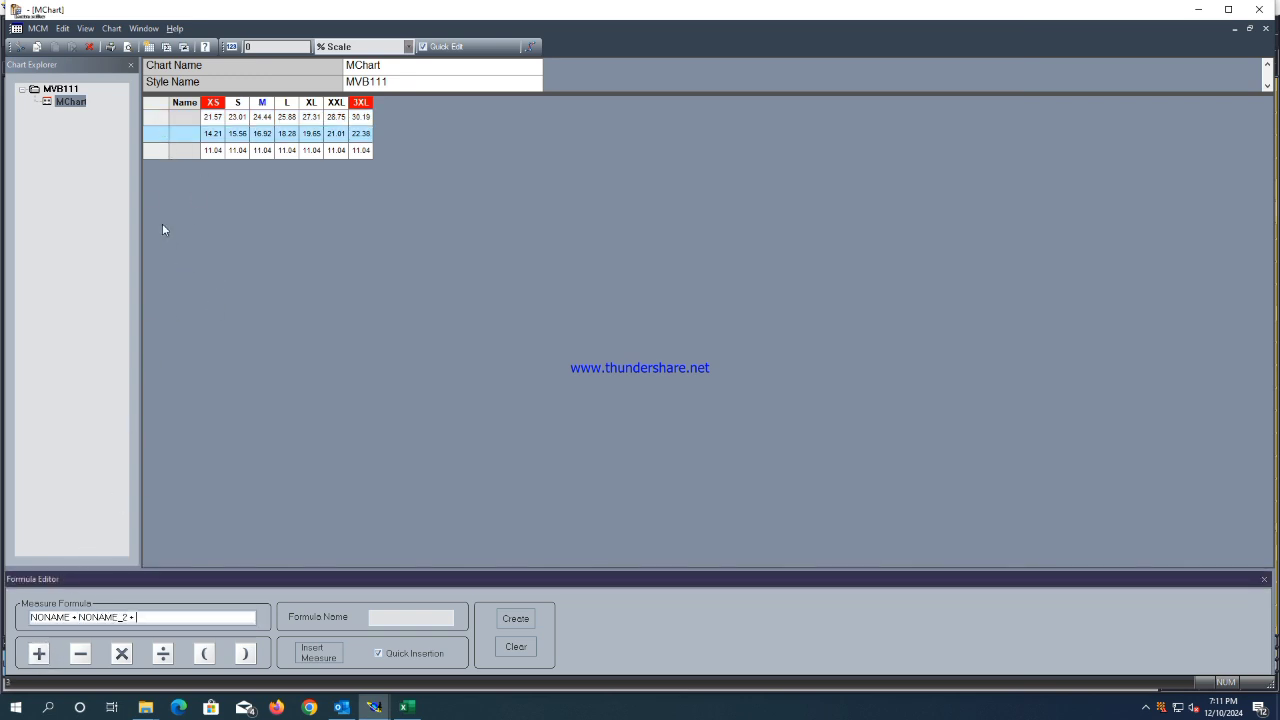
pyautogui.click(156, 152)
pyautogui.click(500, 627)
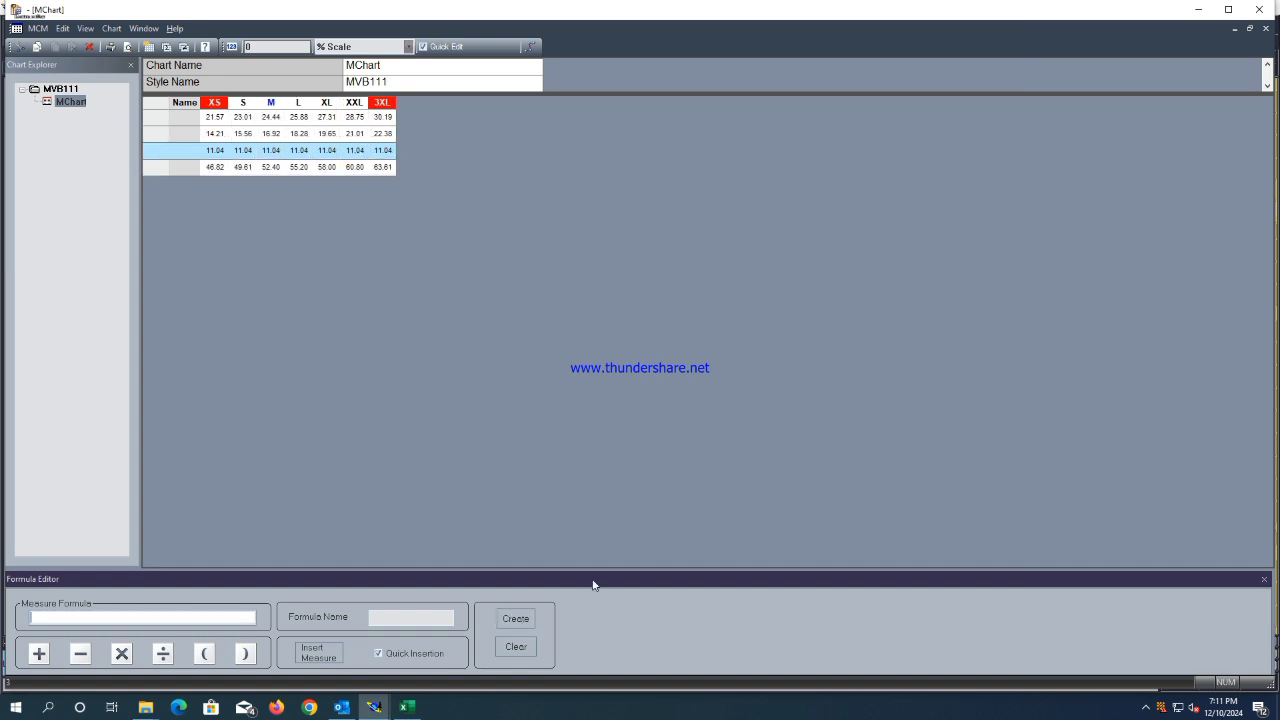
# Delete the three individual armhole measures from MChart, keeping only the row with their sum.
pyautogui.click(156, 117)
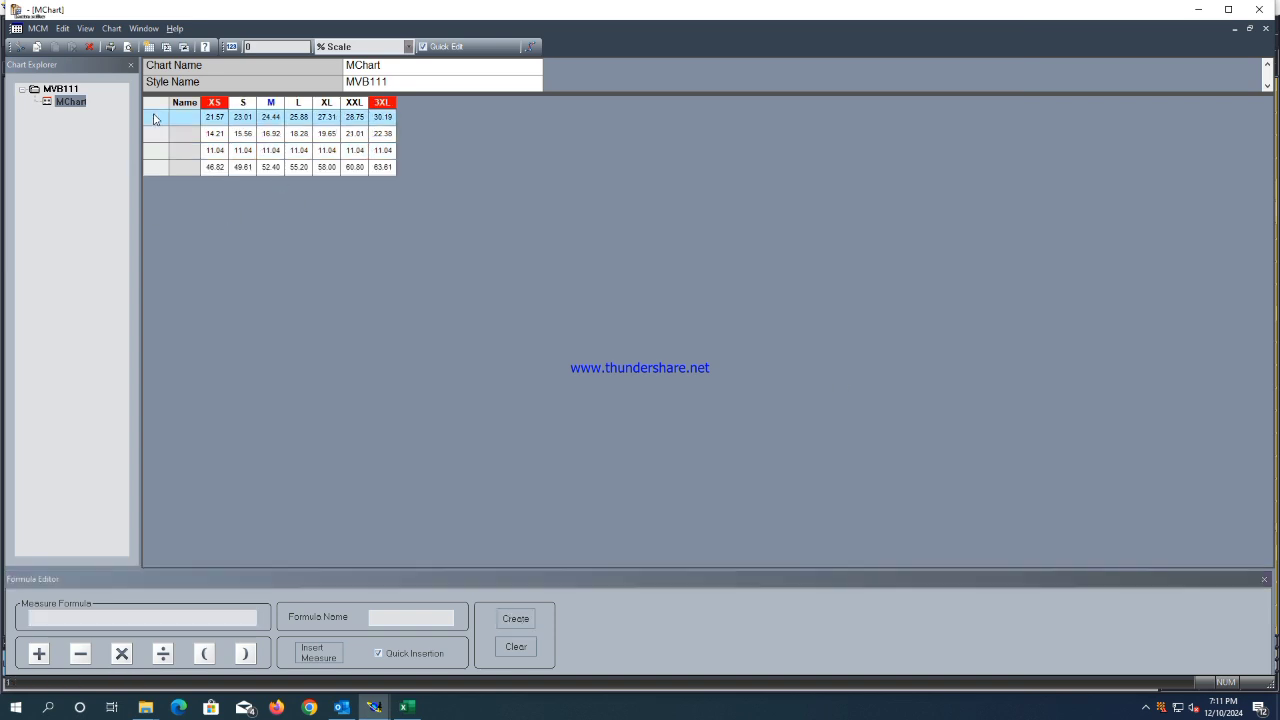
pyautogui.rightClick(155, 116)
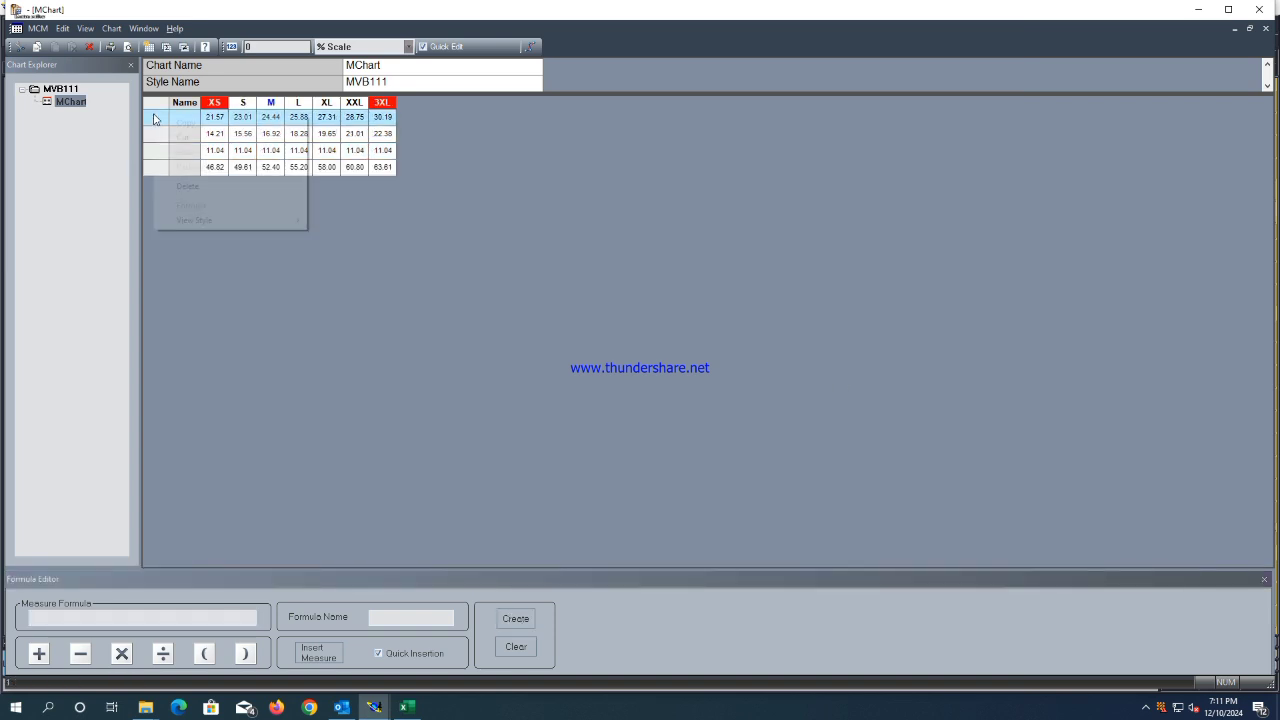
pyautogui.click(187, 186)
pyautogui.rightClick(163, 117)
pyautogui.click(192, 186)
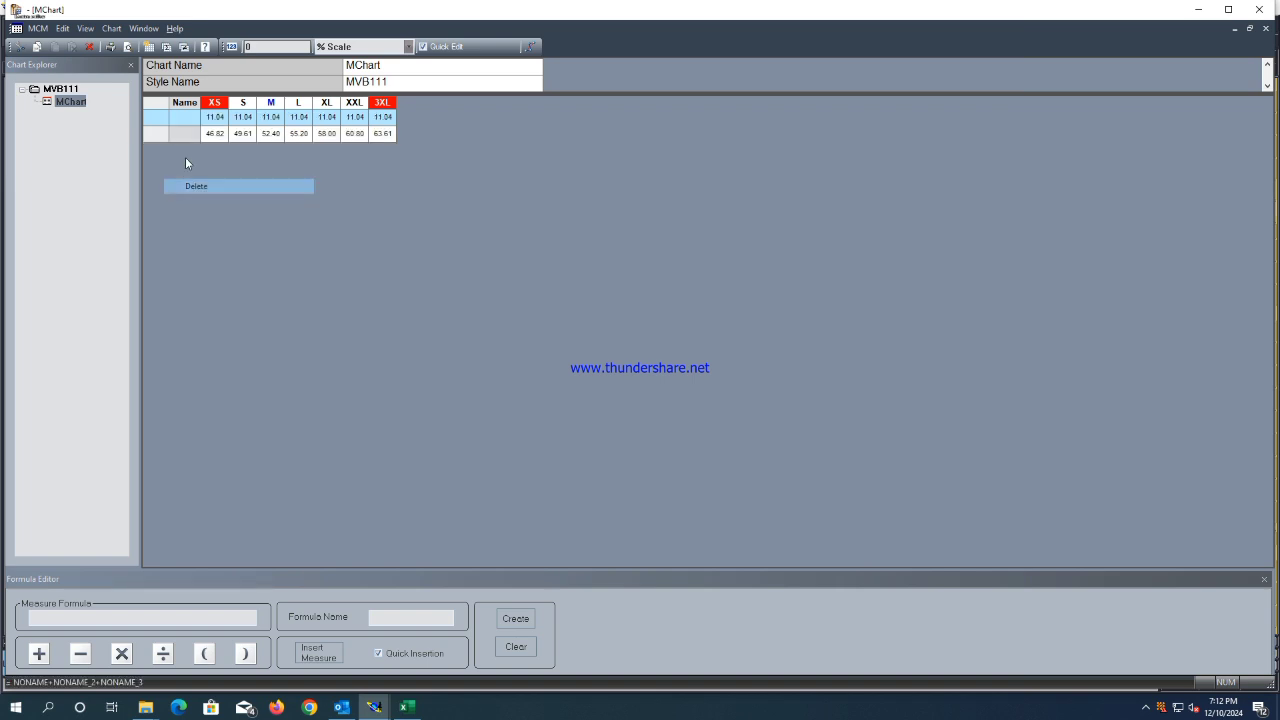
pyautogui.rightClick(161, 118)
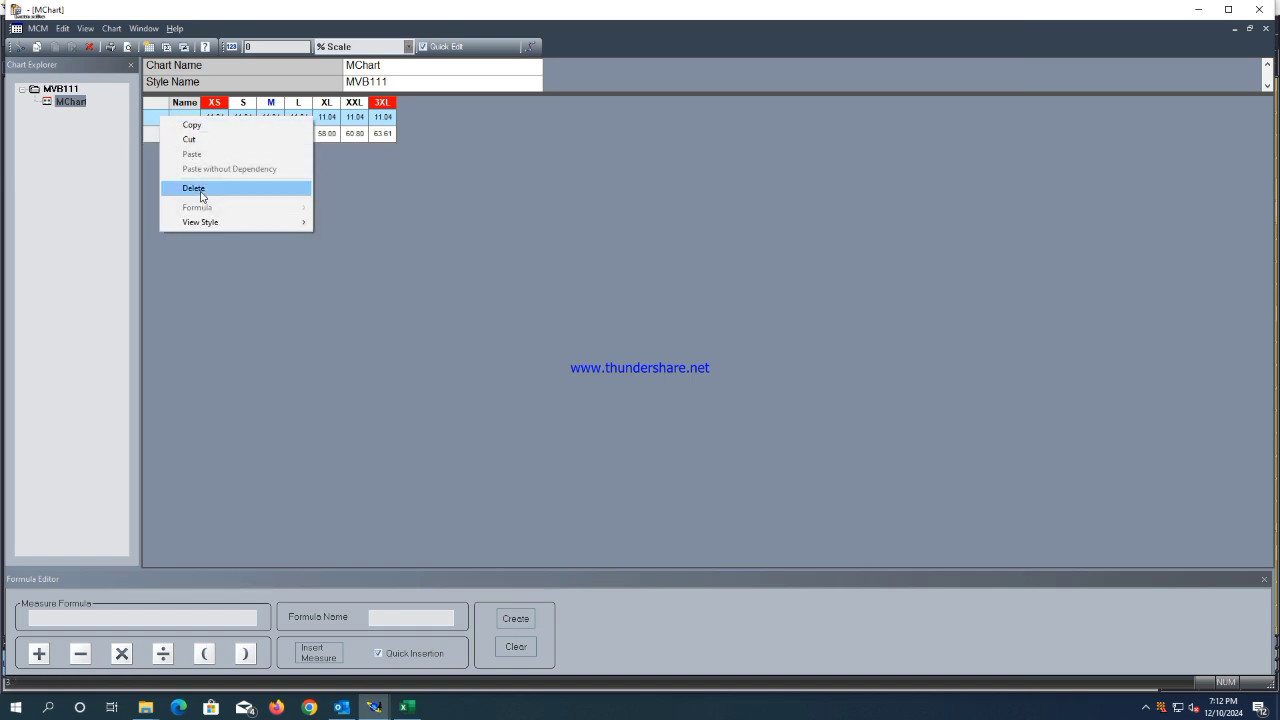
pyautogui.click(197, 188)
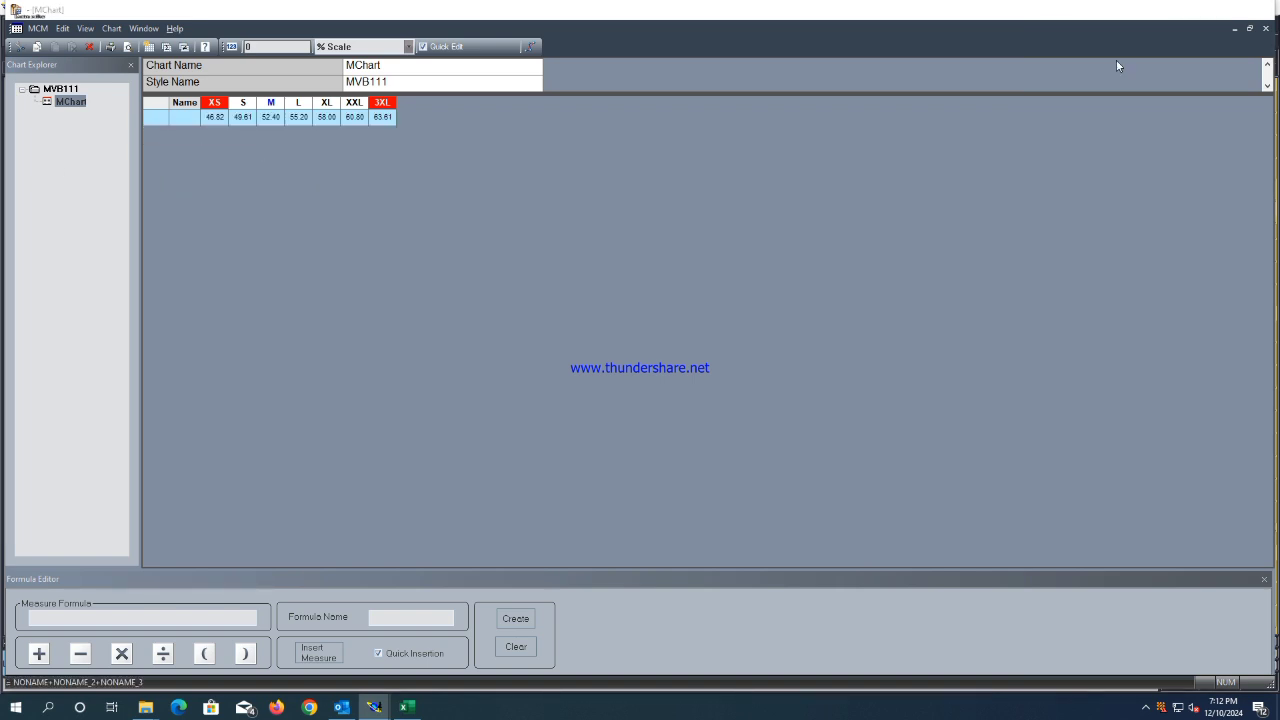
# Measure the sleeve cap curve of piece MVB1112 with a dynamic length measure and show its sizes nested.
pyautogui.click(1197, 8)
pyautogui.scroll(2, 448, 438)
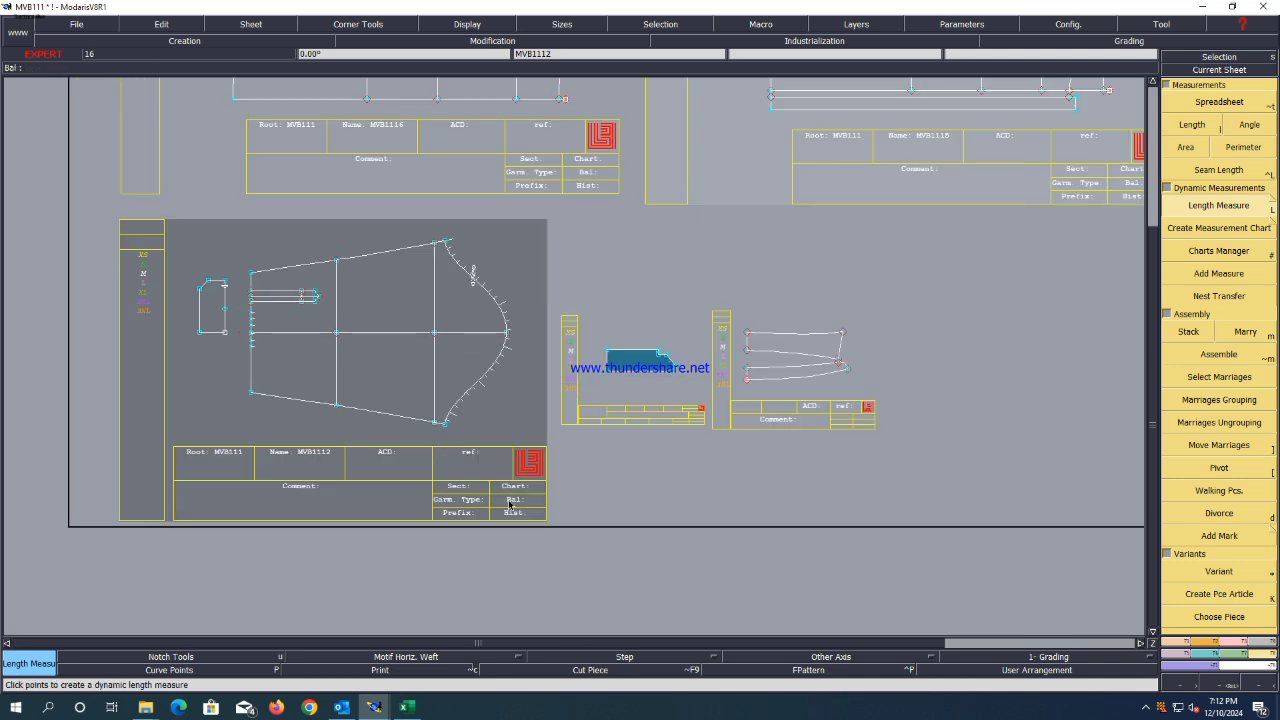
pyautogui.click(474, 281)
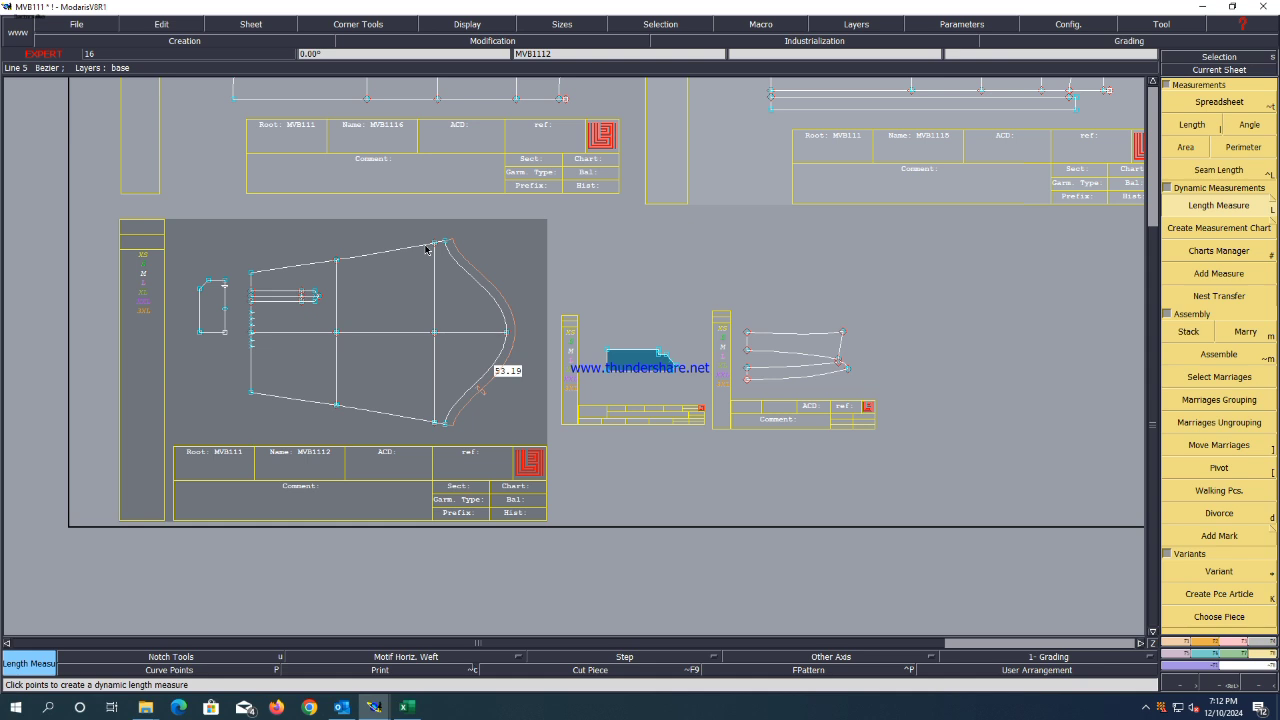
pyautogui.press('F10')
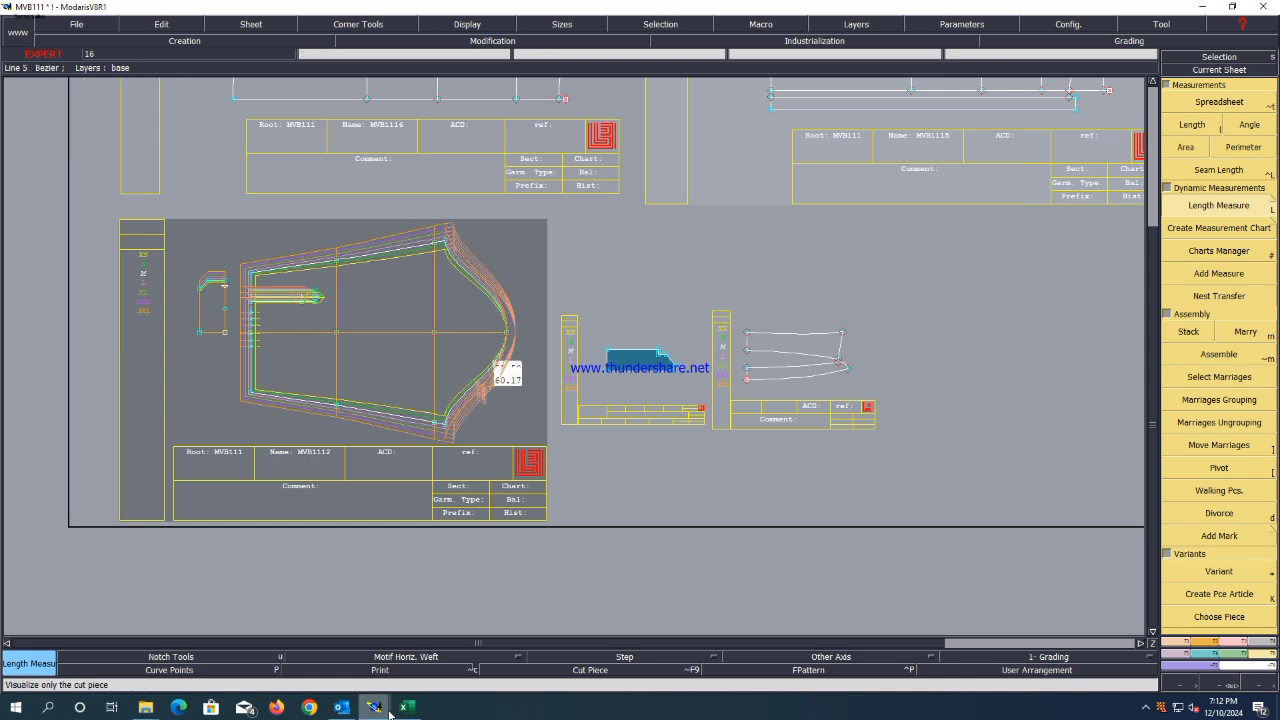
pyautogui.click(404, 710)
pyautogui.click(1203, 7)
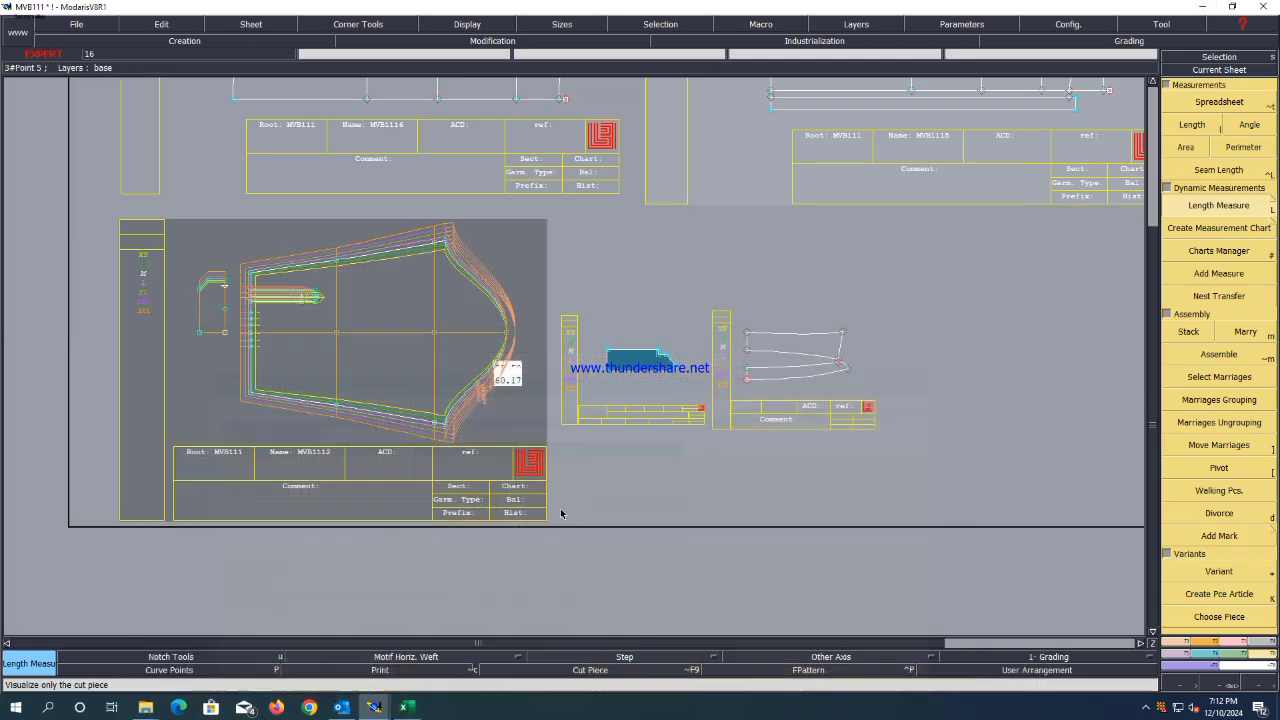
# Return to MChart and create the formula NONAME_4 - NONAME_5, subtracting the sleeve cap from the total armhole.
pyautogui.moveTo(374, 707)
pyautogui.click(520, 640)
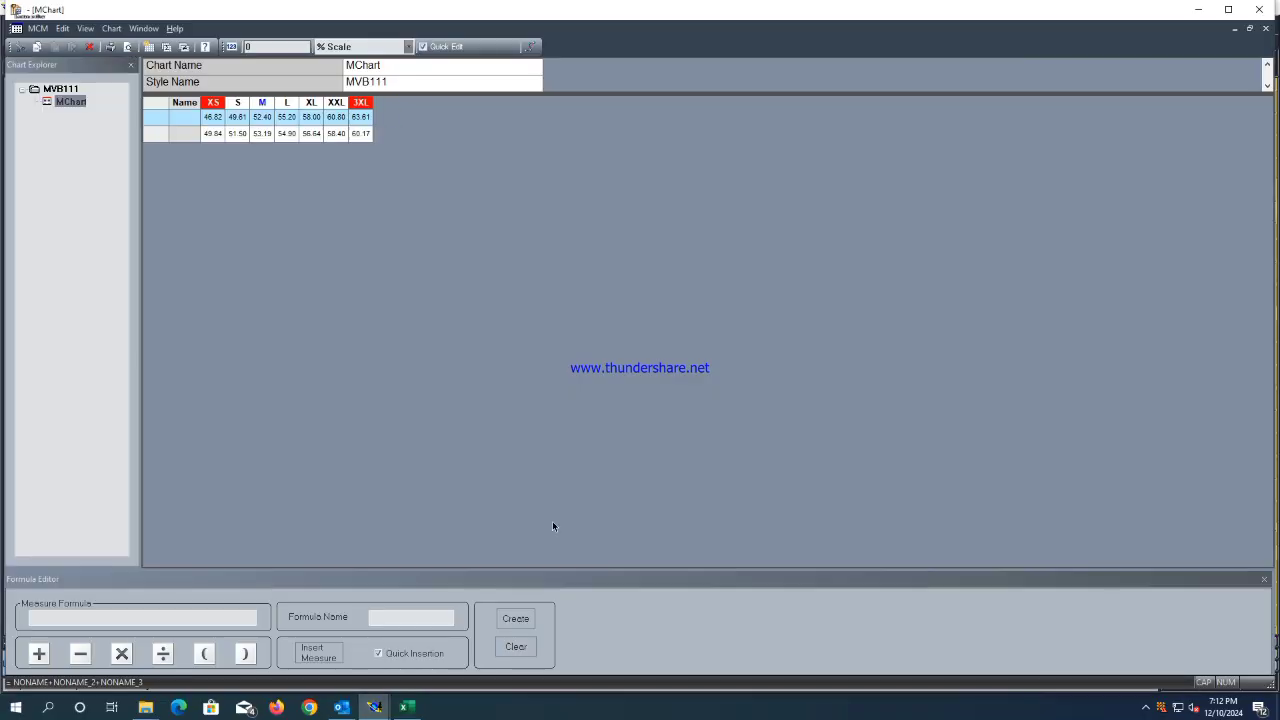
pyautogui.click(157, 121)
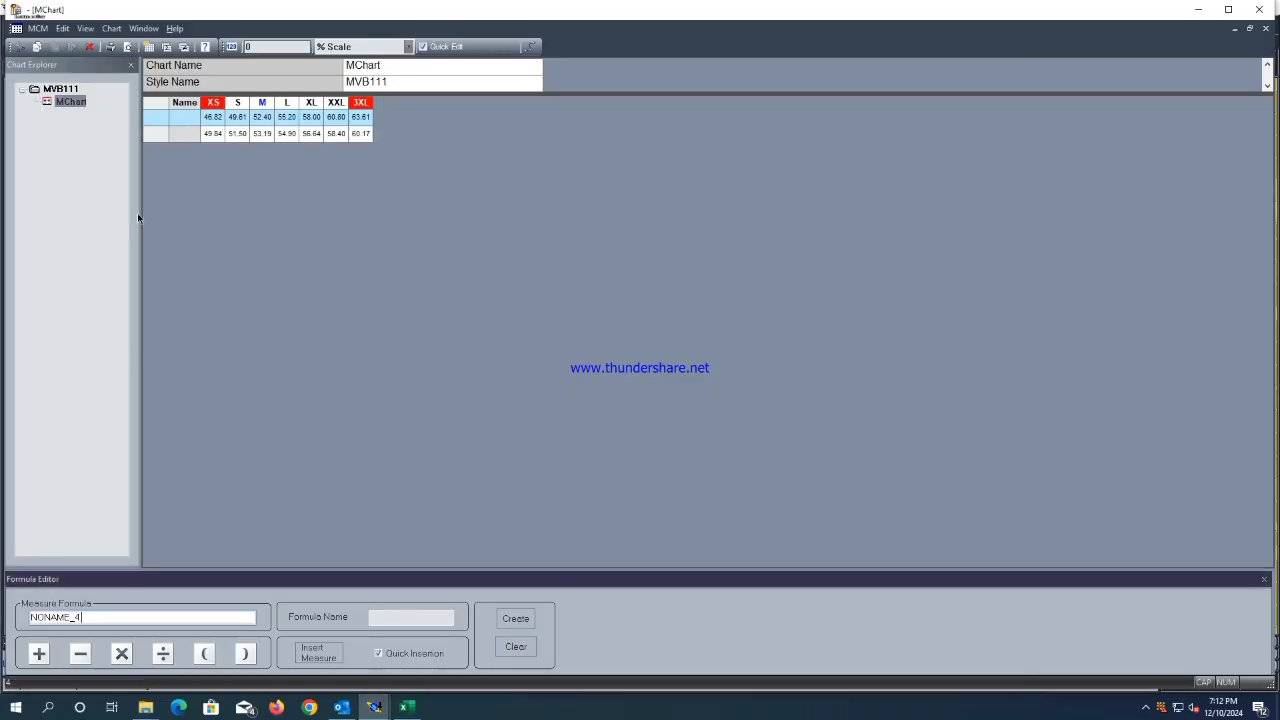
pyautogui.click(80, 654)
pyautogui.click(157, 137)
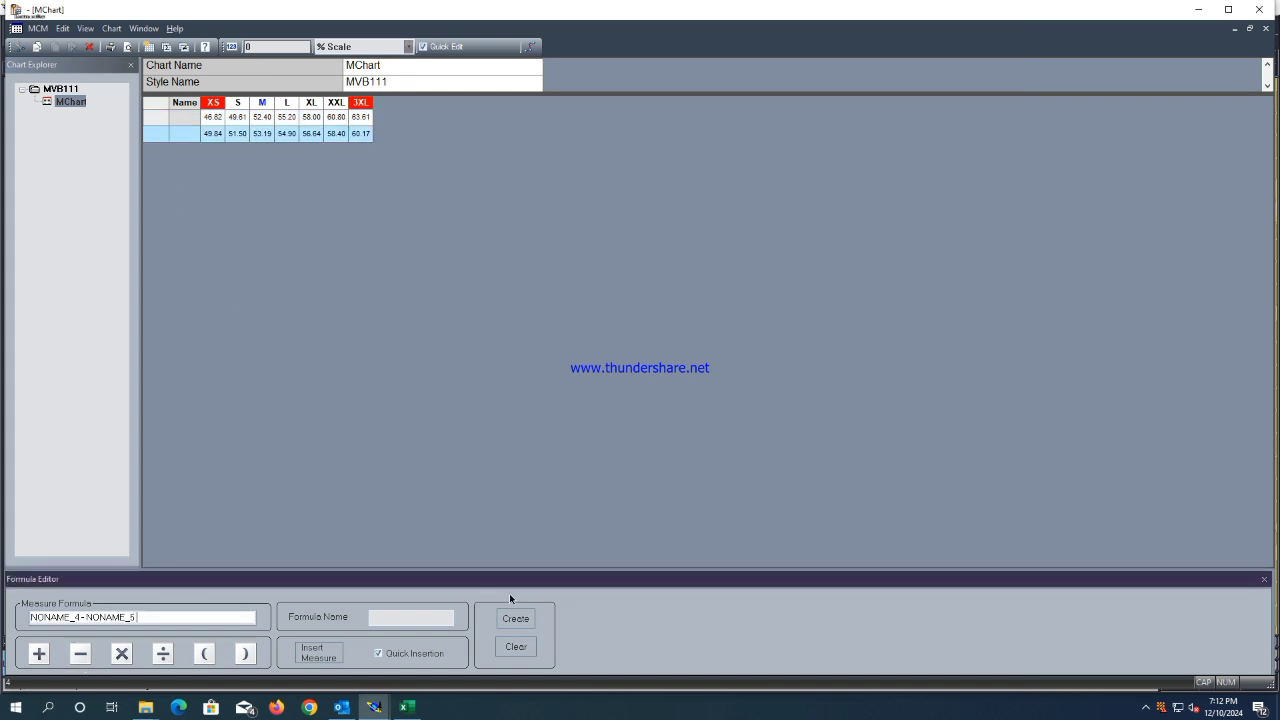
pyautogui.click(515, 618)
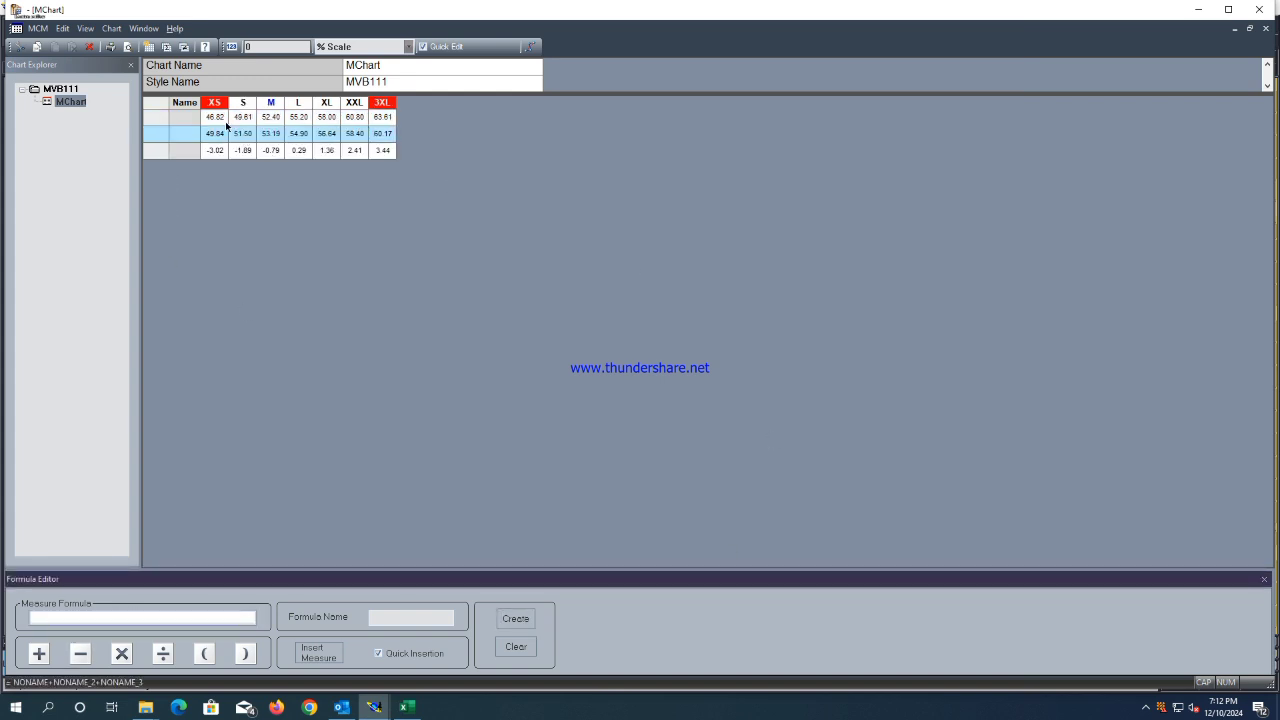
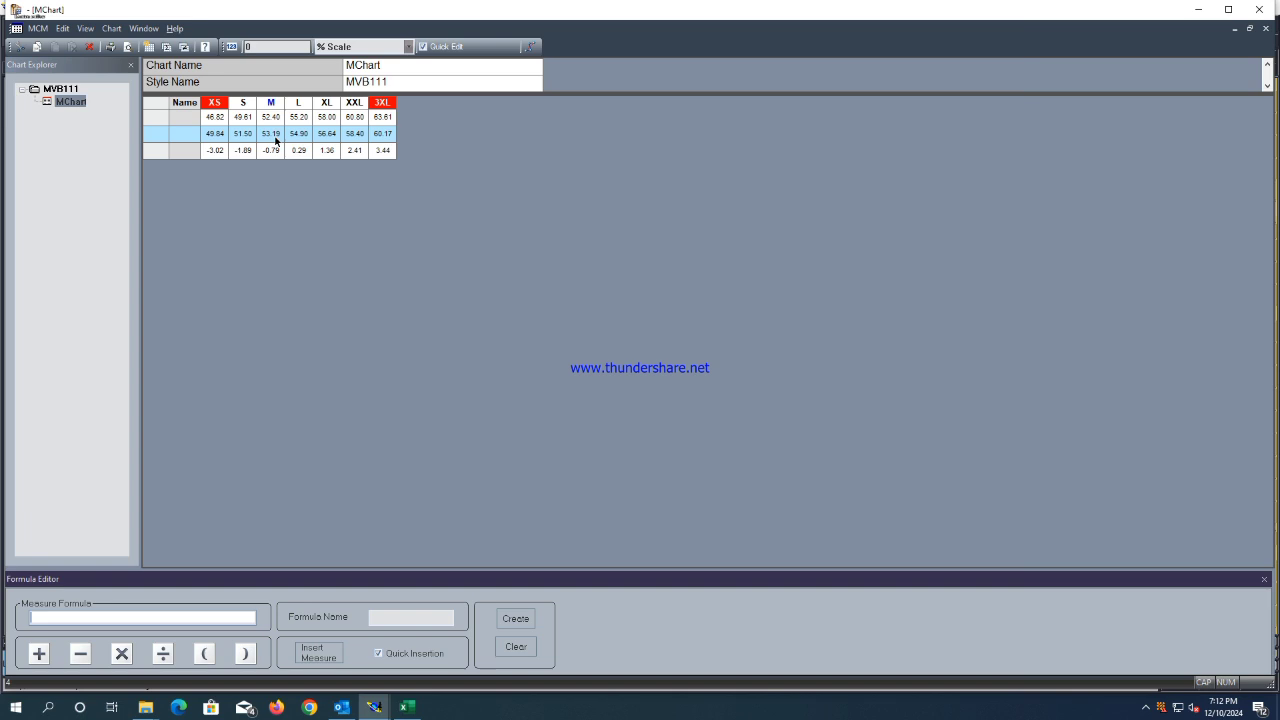
pyautogui.click(1229, 9)
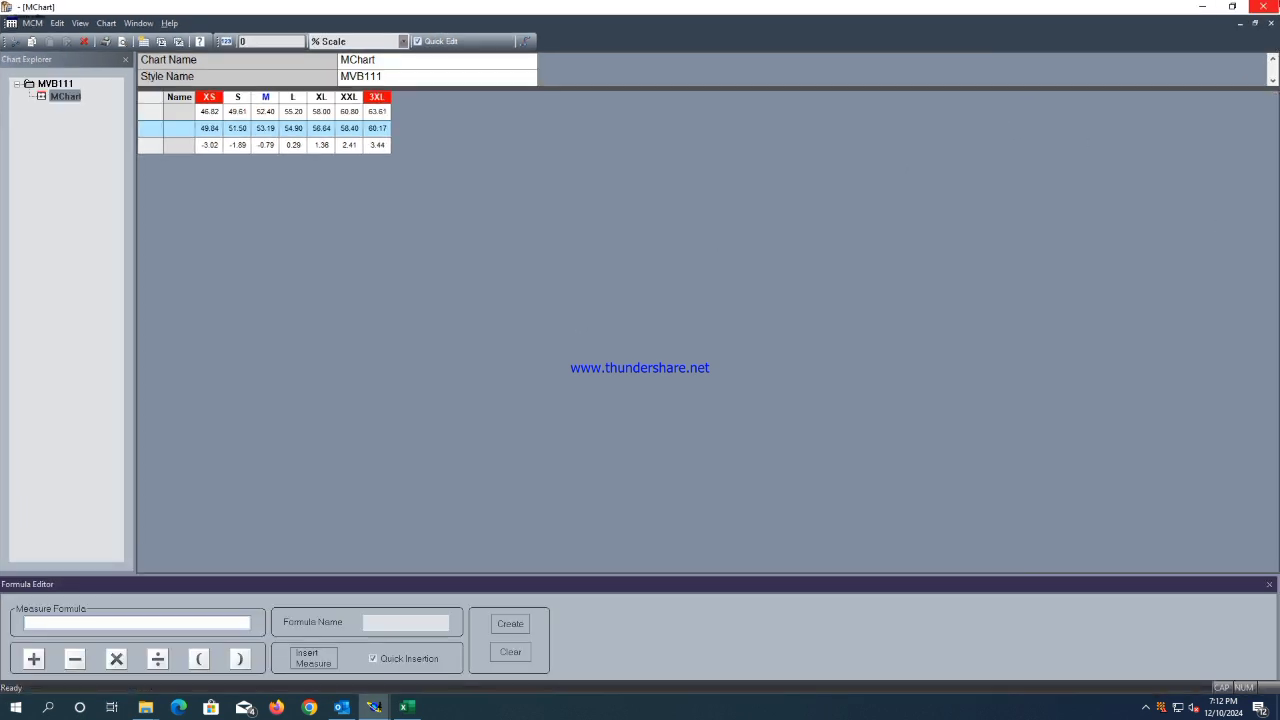
pyautogui.click(1232, 7)
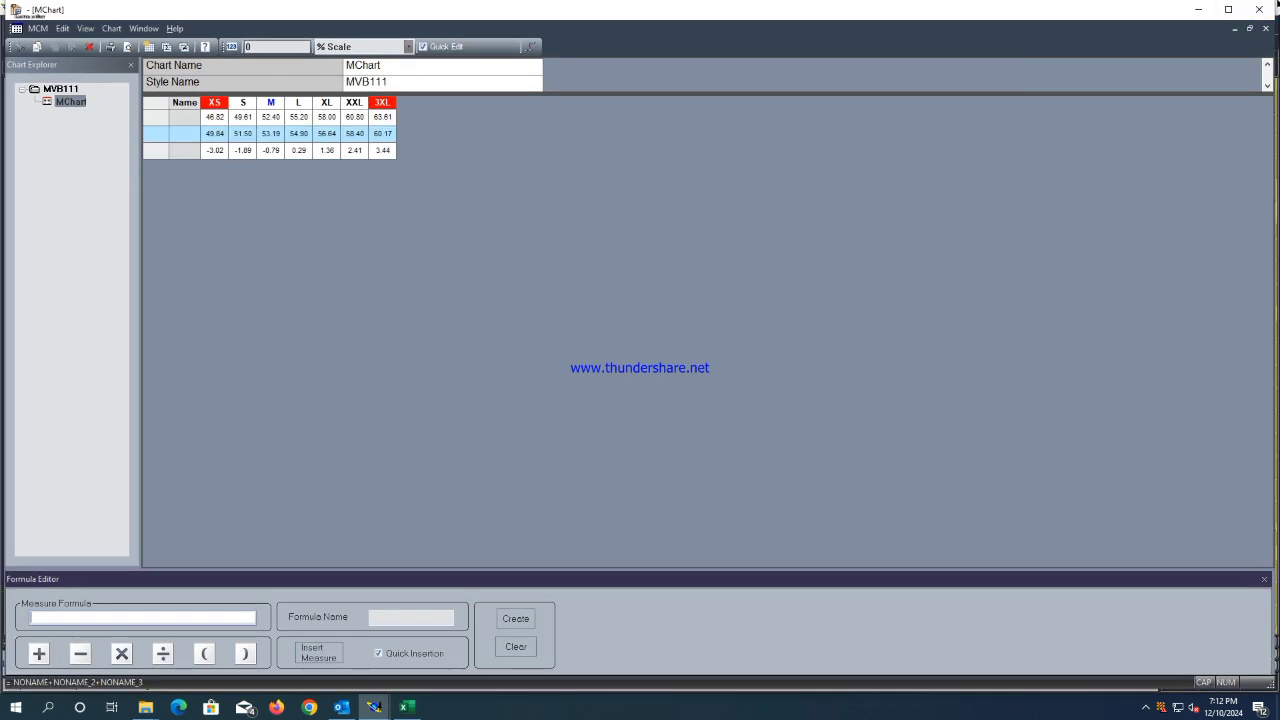
pyautogui.click(1259, 8)
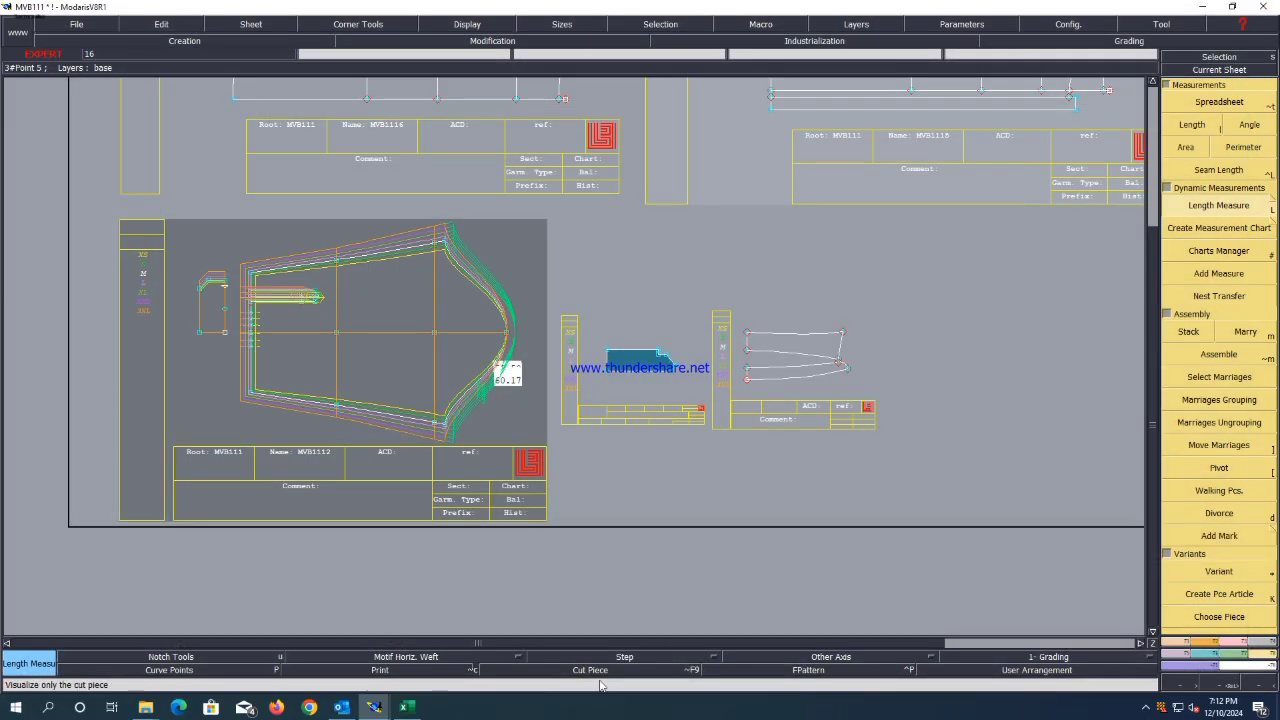
pyautogui.moveTo(374, 707)
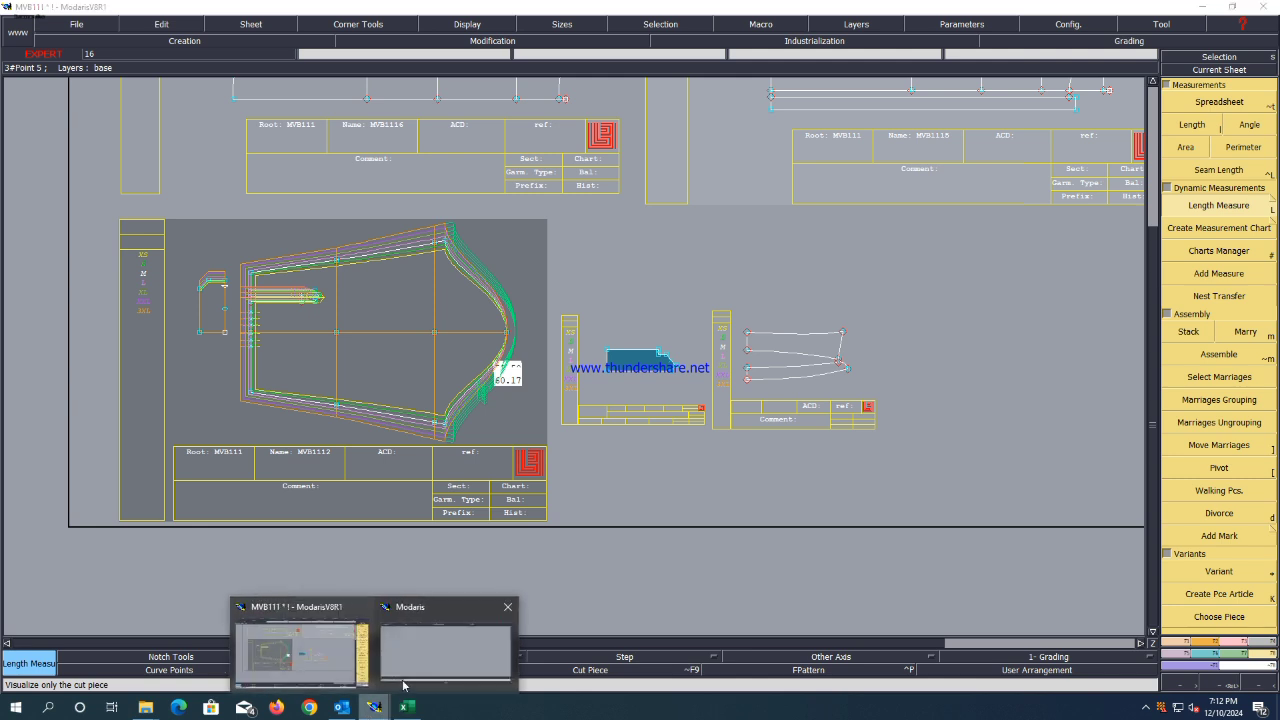
pyautogui.click(403, 686)
pyautogui.moveTo(843, 535); pyautogui.dragTo(858, 225)
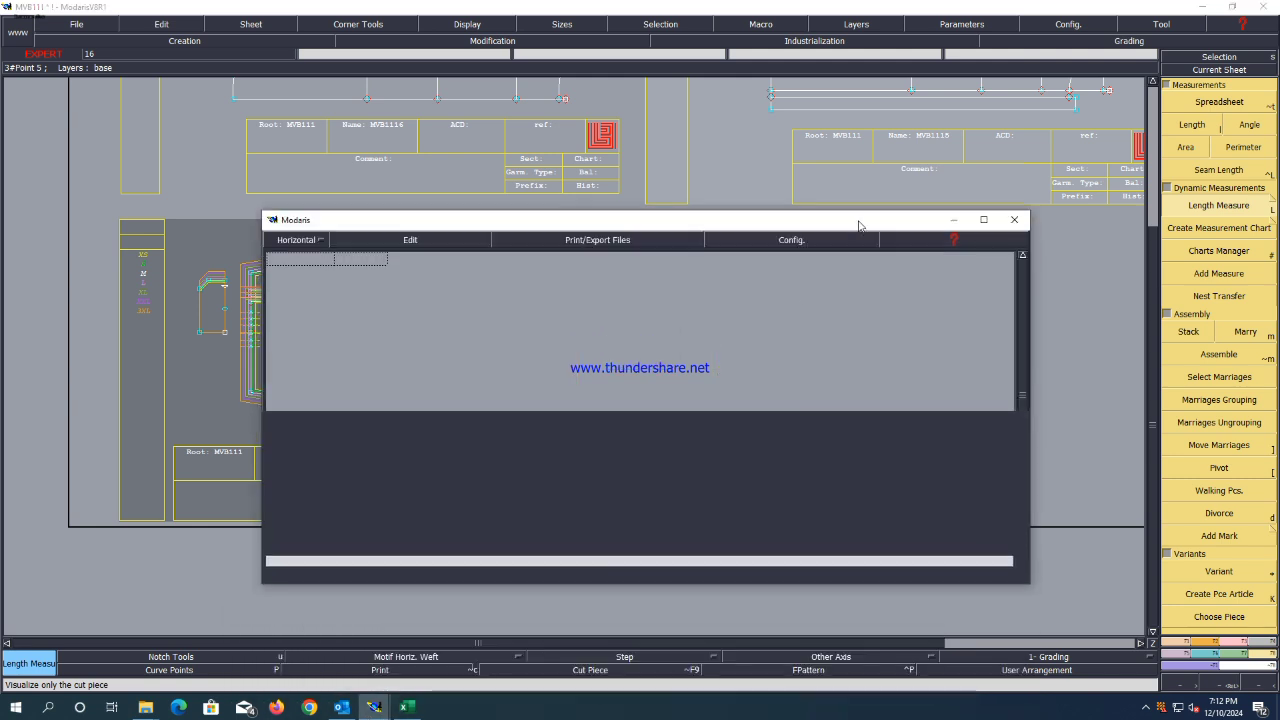
pyautogui.click(636, 580)
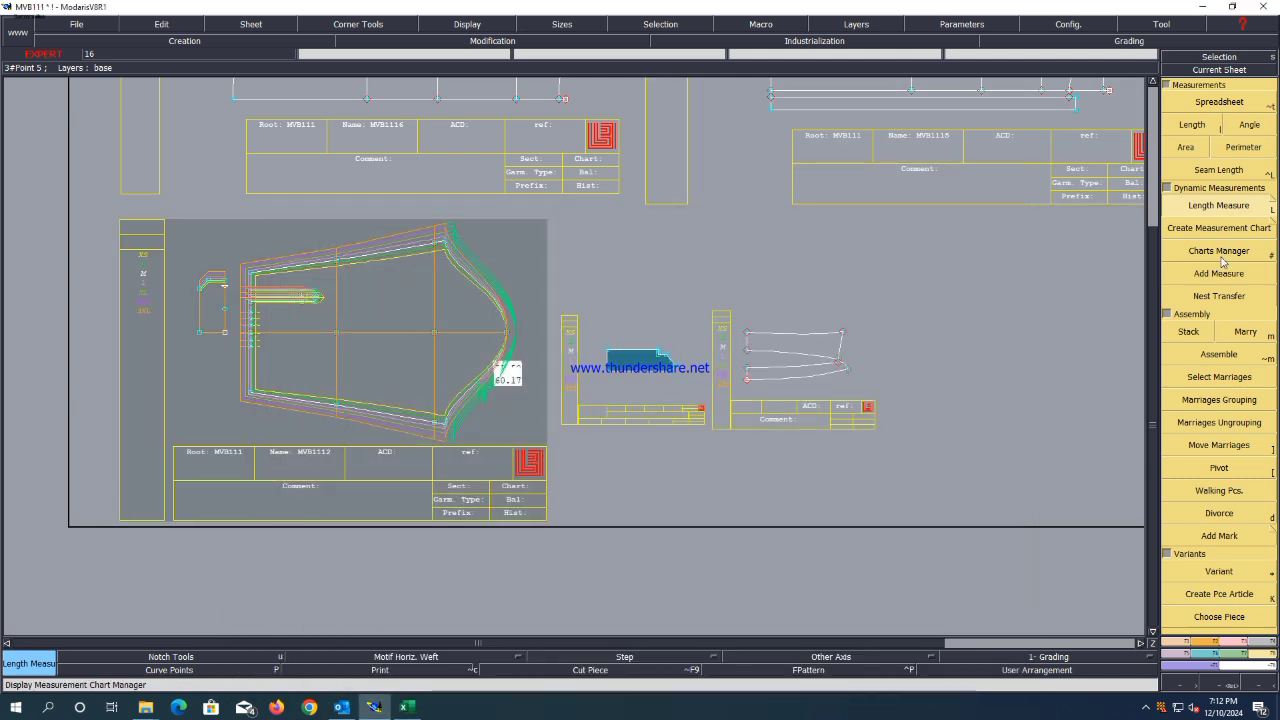
# Open MChart of MVB111 in the charts manager, shrink its window and place it beside the nested sleeve.
pyautogui.click(1222, 258)
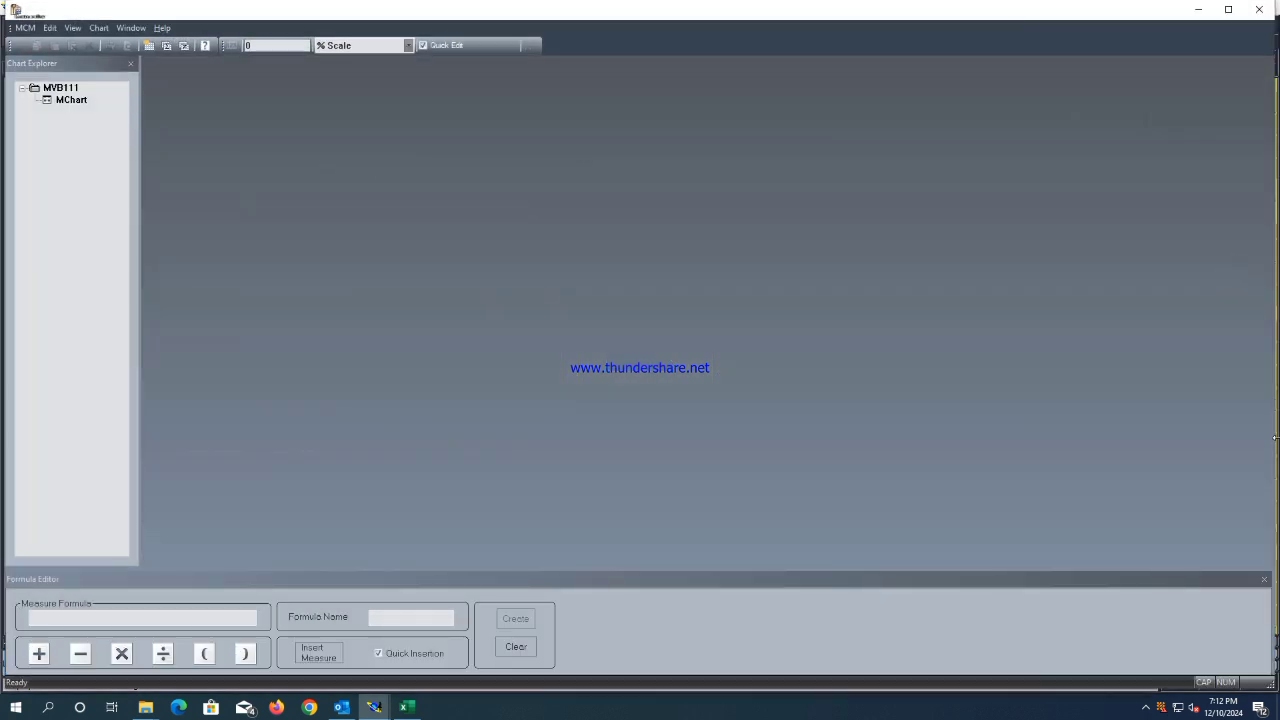
pyautogui.doubleClick(68, 101)
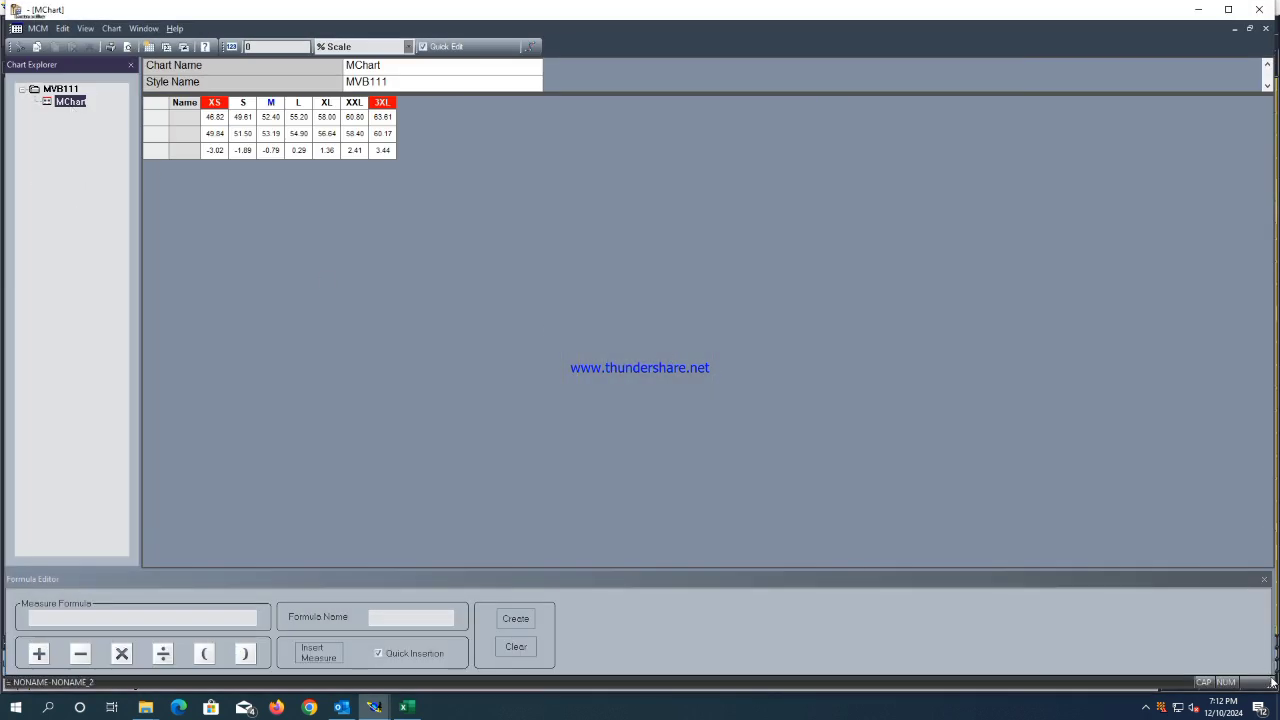
pyautogui.moveTo(1272, 682); pyautogui.dragTo(560, 414)
pyautogui.moveTo(278, 14); pyautogui.dragTo(821, 187)
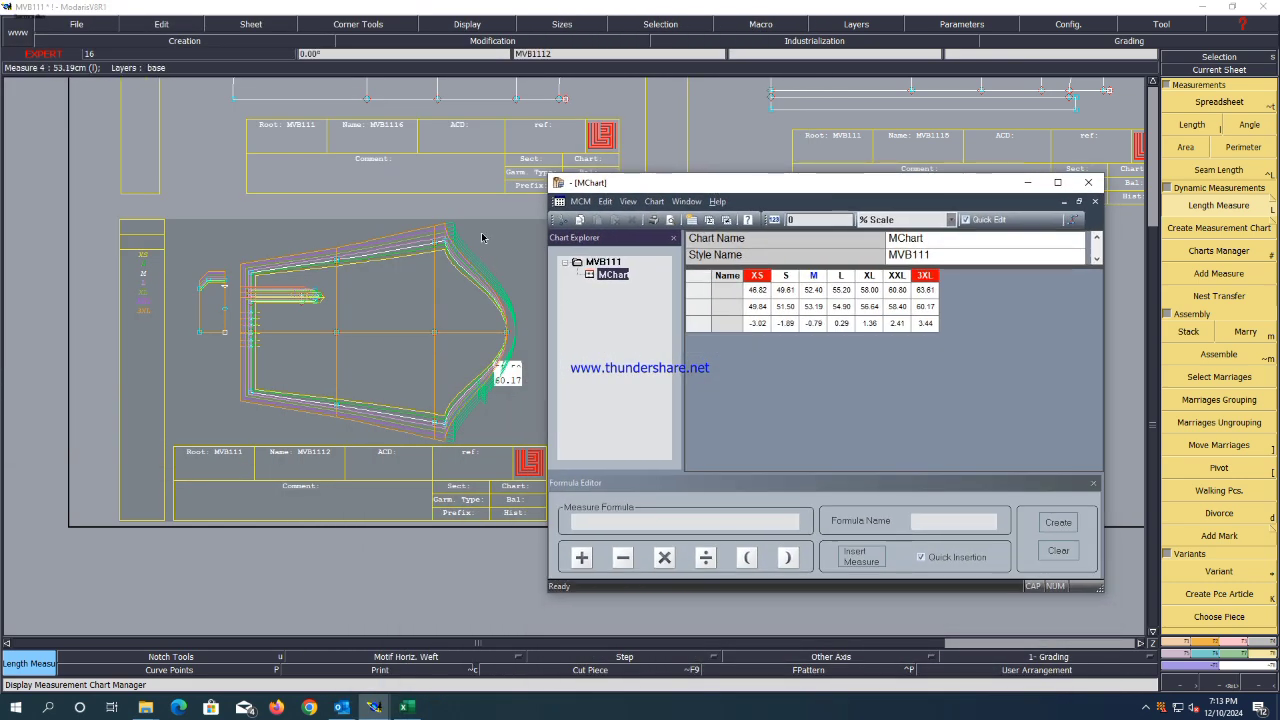
# Open the grading of the sleeve's upper underarm point with Control and set its ddx to 0.25 for all sizes.
pyautogui.scroll(1, 470, 235)
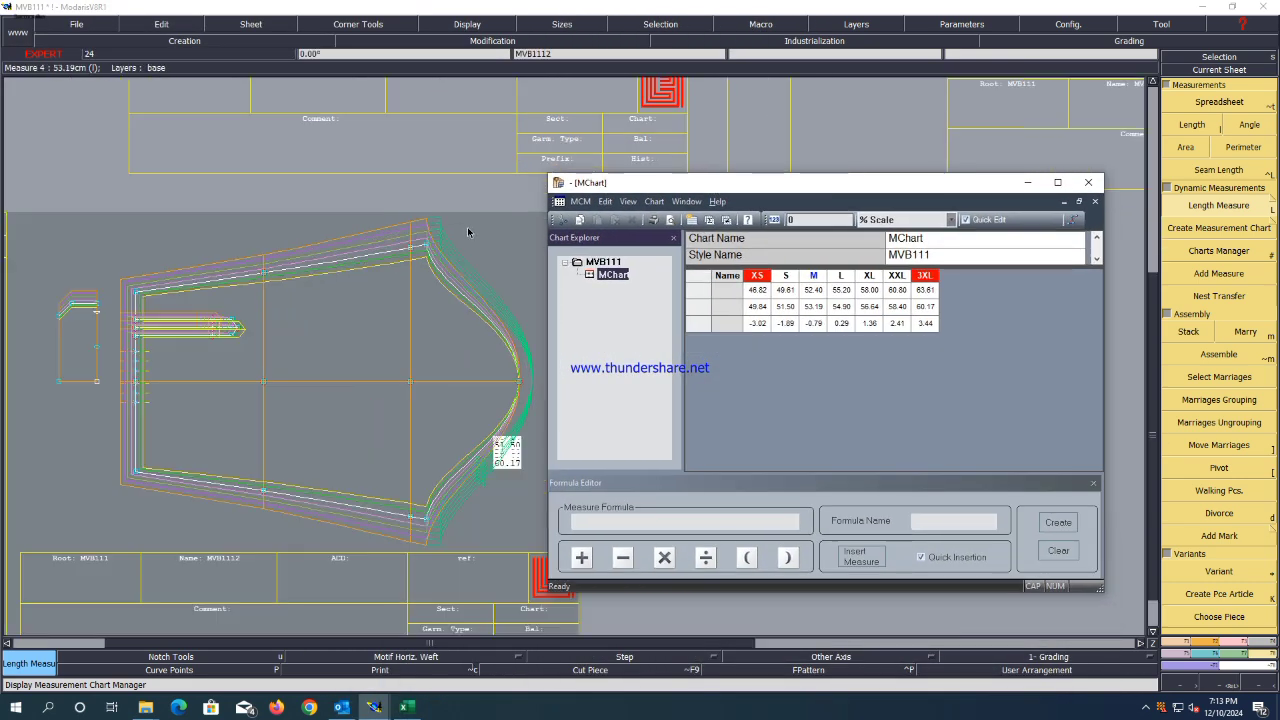
pyautogui.click(1204, 655)
pyautogui.click(1219, 105)
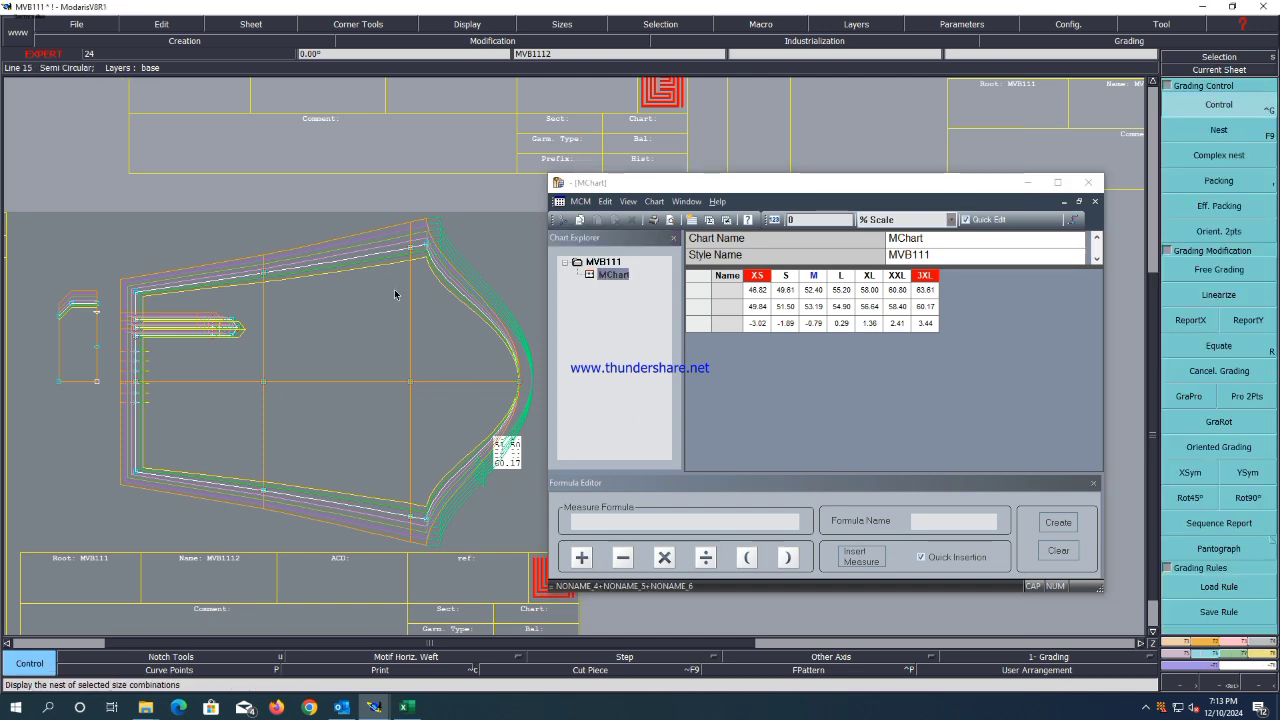
pyautogui.click(427, 245)
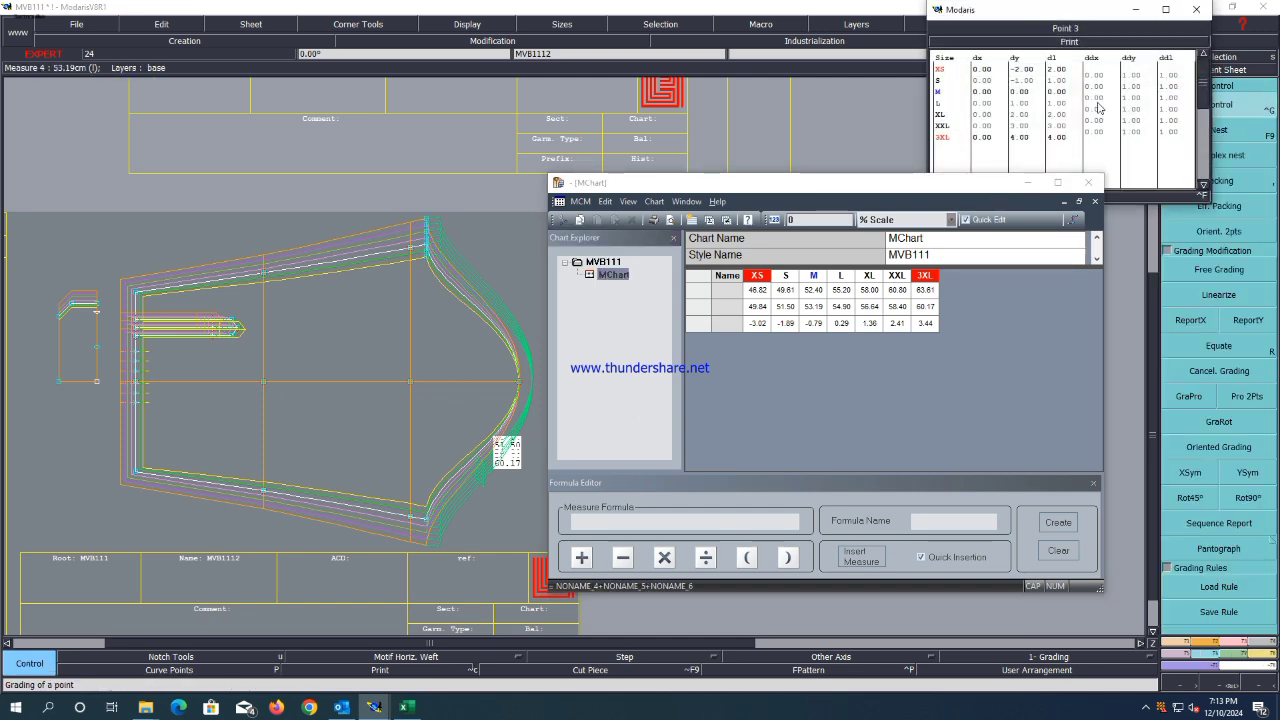
pyautogui.moveTo(1096, 76); pyautogui.dragTo(1100, 135)
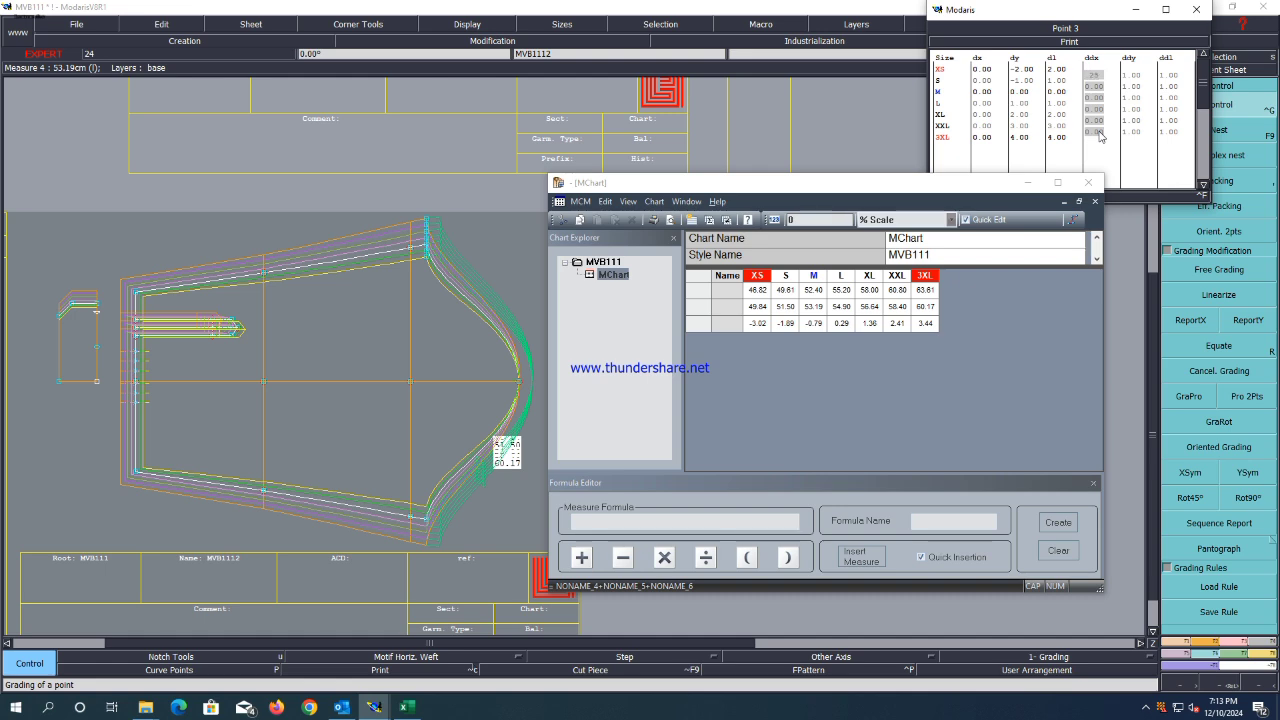
pyautogui.write('.25')
pyautogui.press('Return')
# Set the upper underarm point's ddx to -0.25 for all sizes, move MChart clear of the grading table and close the table.
pyautogui.moveTo(1100, 136); pyautogui.dragTo(1101, 76)
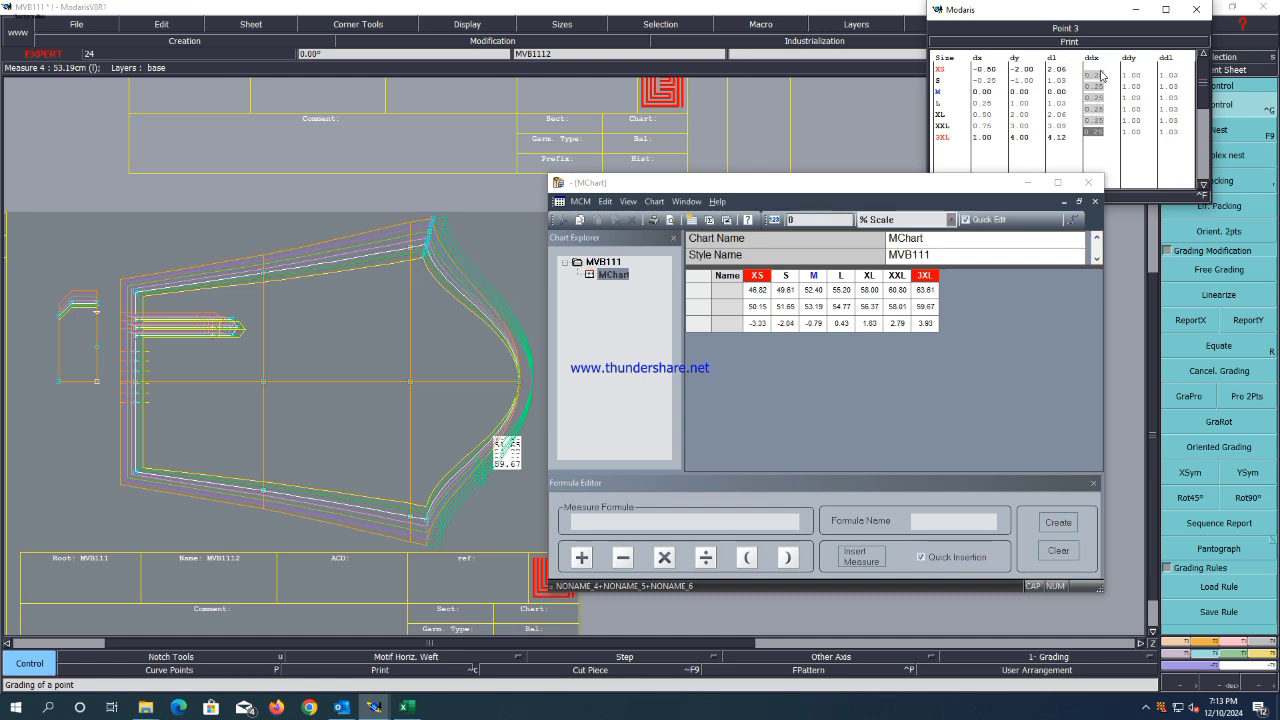
pyautogui.write('-.25')
pyautogui.press('Return')
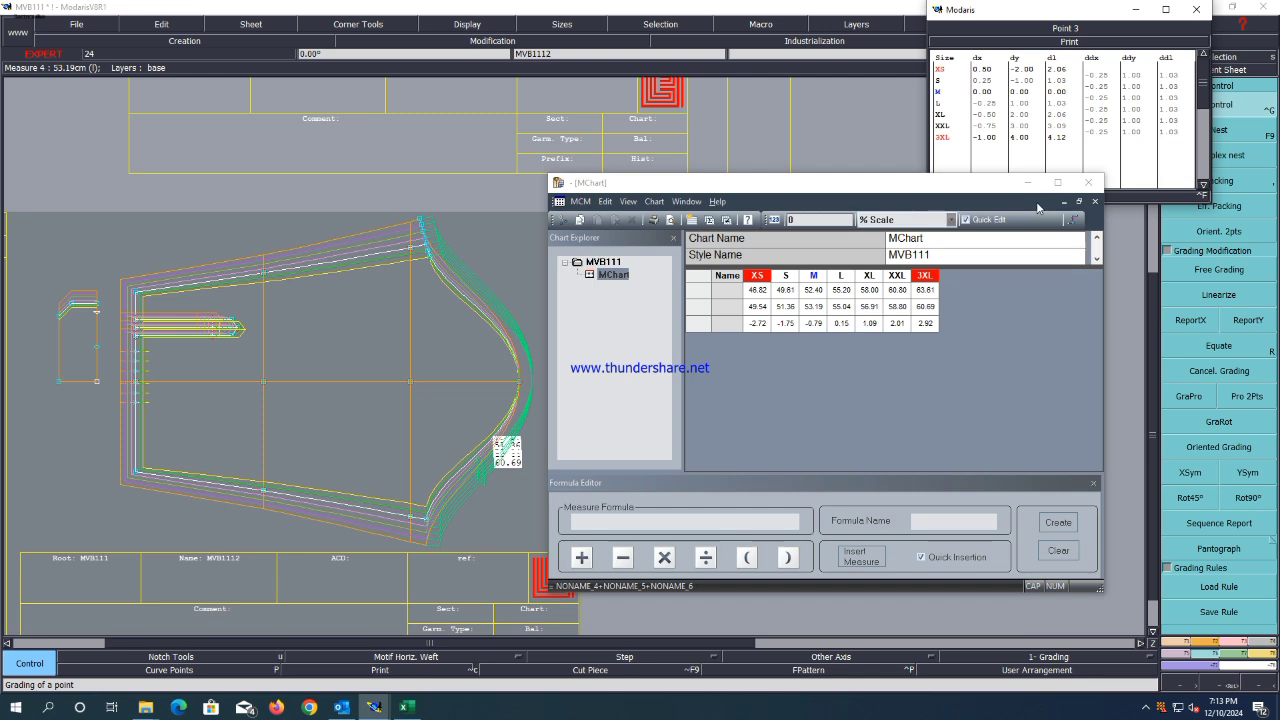
pyautogui.moveTo(855, 193); pyautogui.dragTo(880, 308)
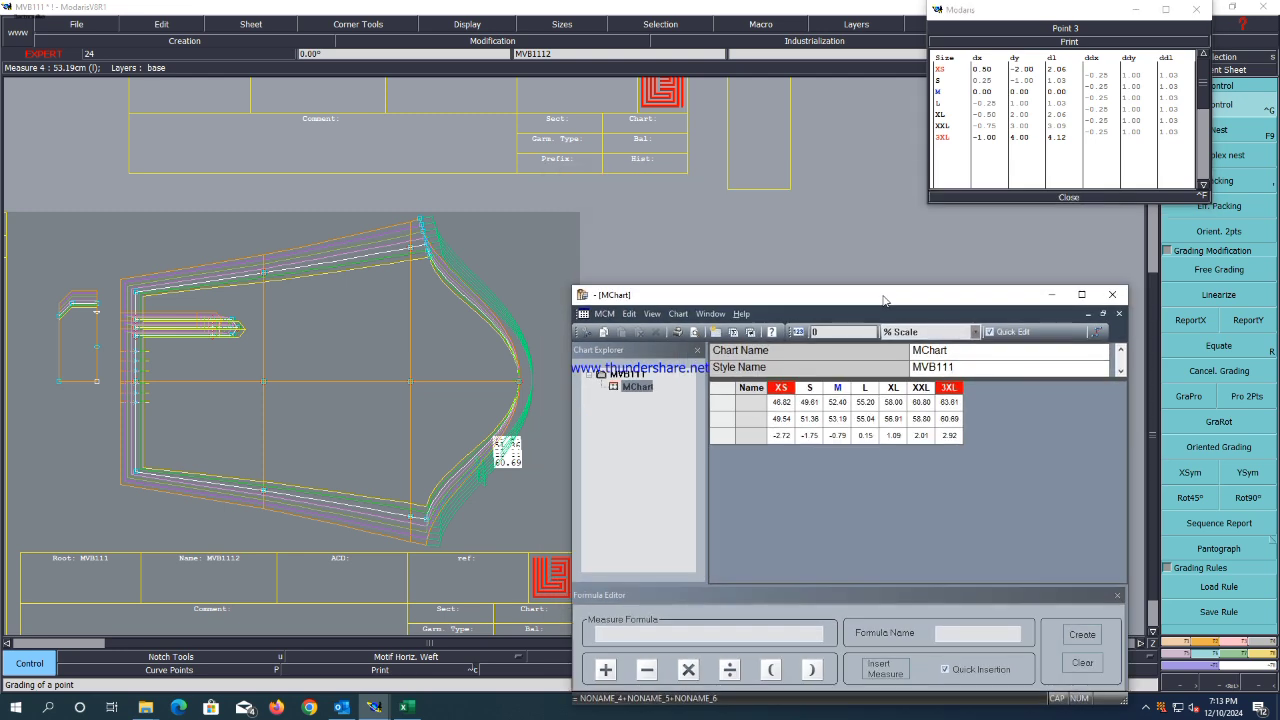
pyautogui.click(1068, 197)
# Report the upper underarm point's X grading to the bicep line points and the lower underarm point with ReportX.
pyautogui.click(1190, 320)
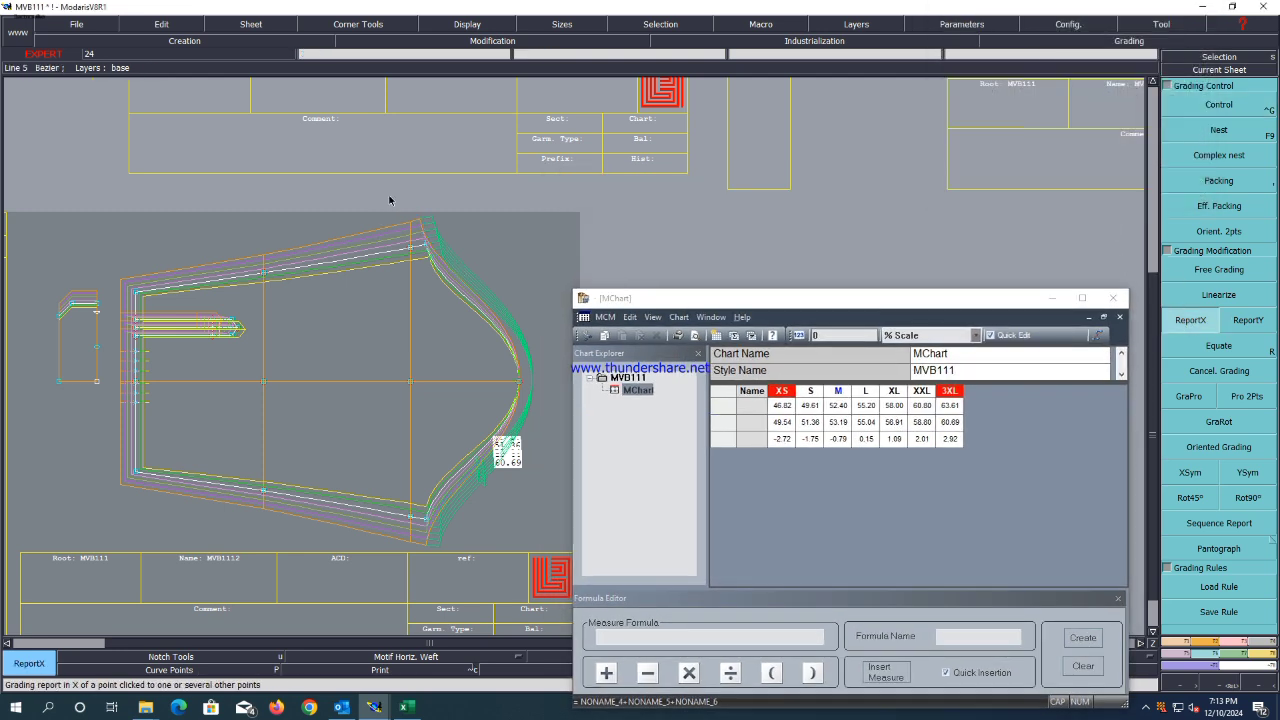
pyautogui.click(410, 251)
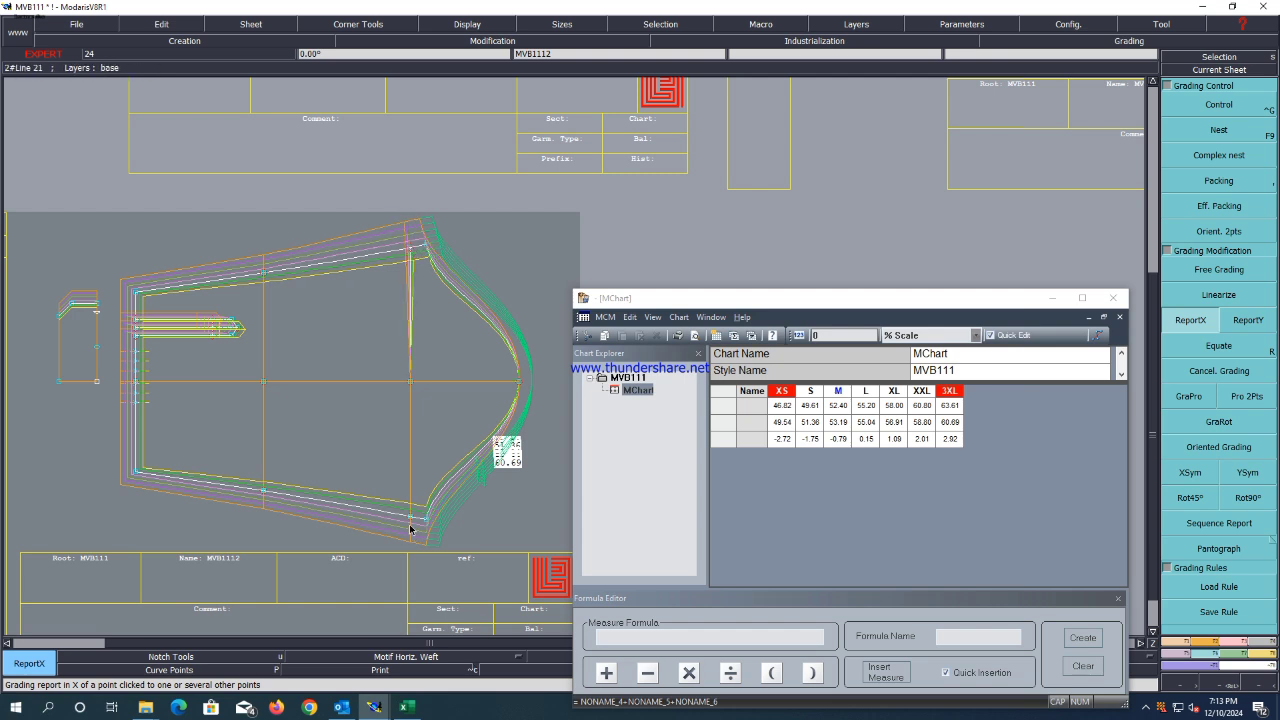
pyautogui.moveTo(461, 346); pyautogui.dragTo(361, 540)
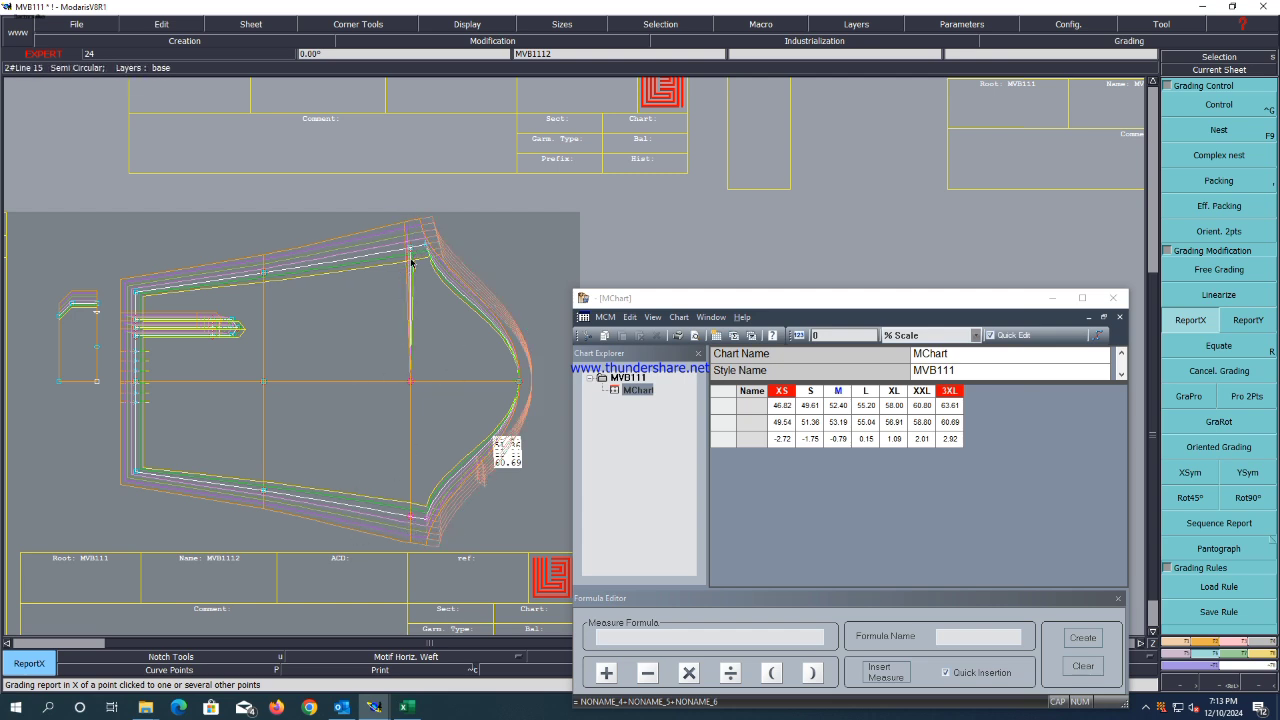
pyautogui.click(410, 382)
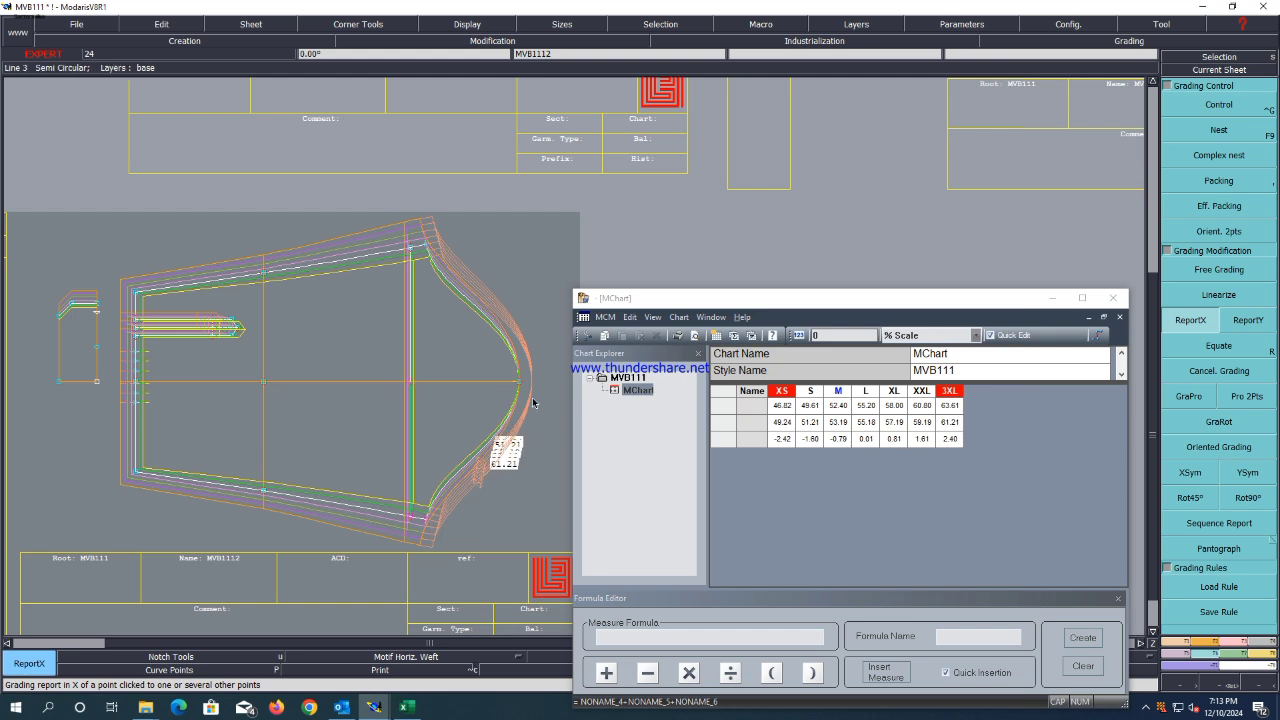
# Reopen the upper underarm point's grading, try a ddx of 0 for XS and S, and replace it with -0.5.
pyautogui.scroll(2, 514, 240)
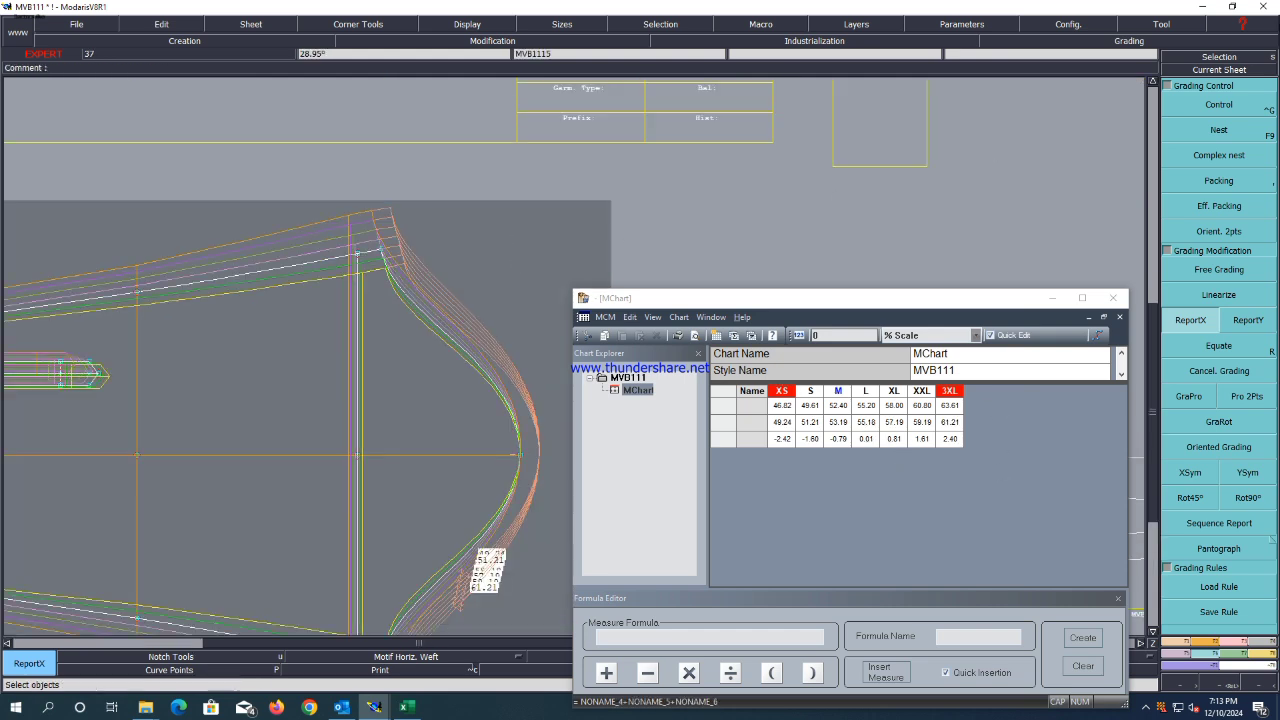
pyautogui.hotkey('ctrl', 'g')
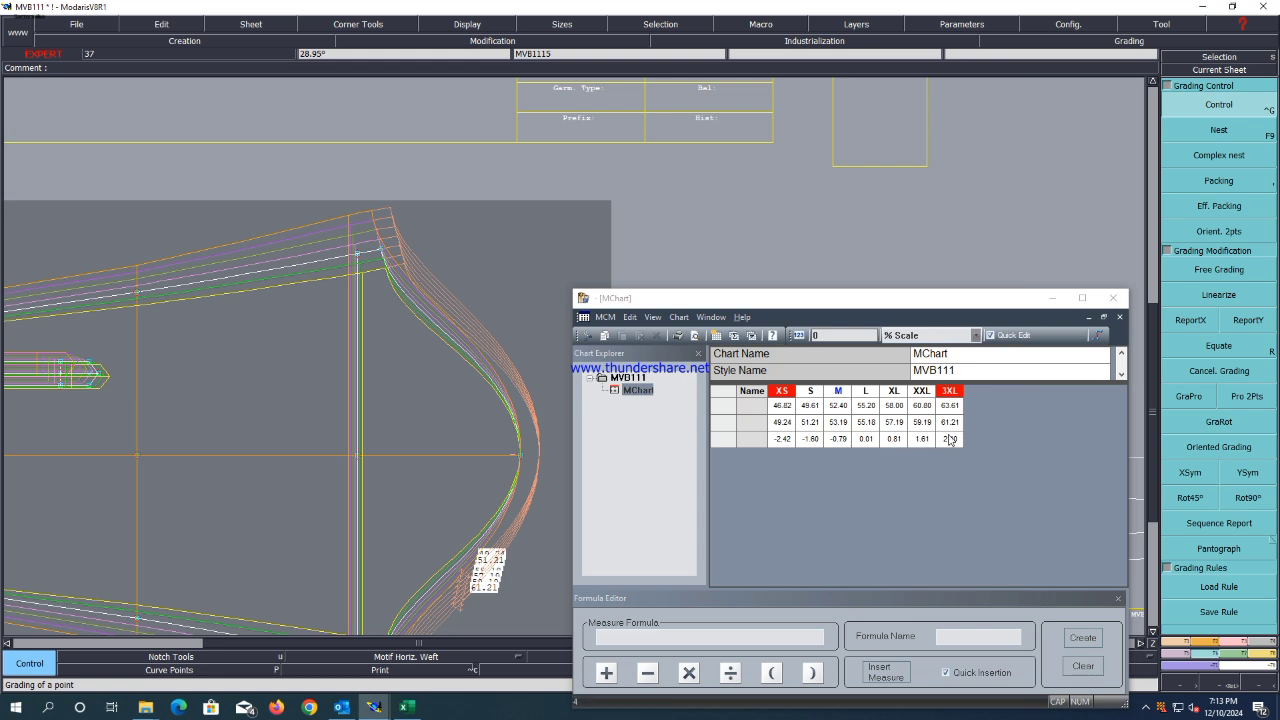
pyautogui.click(381, 252)
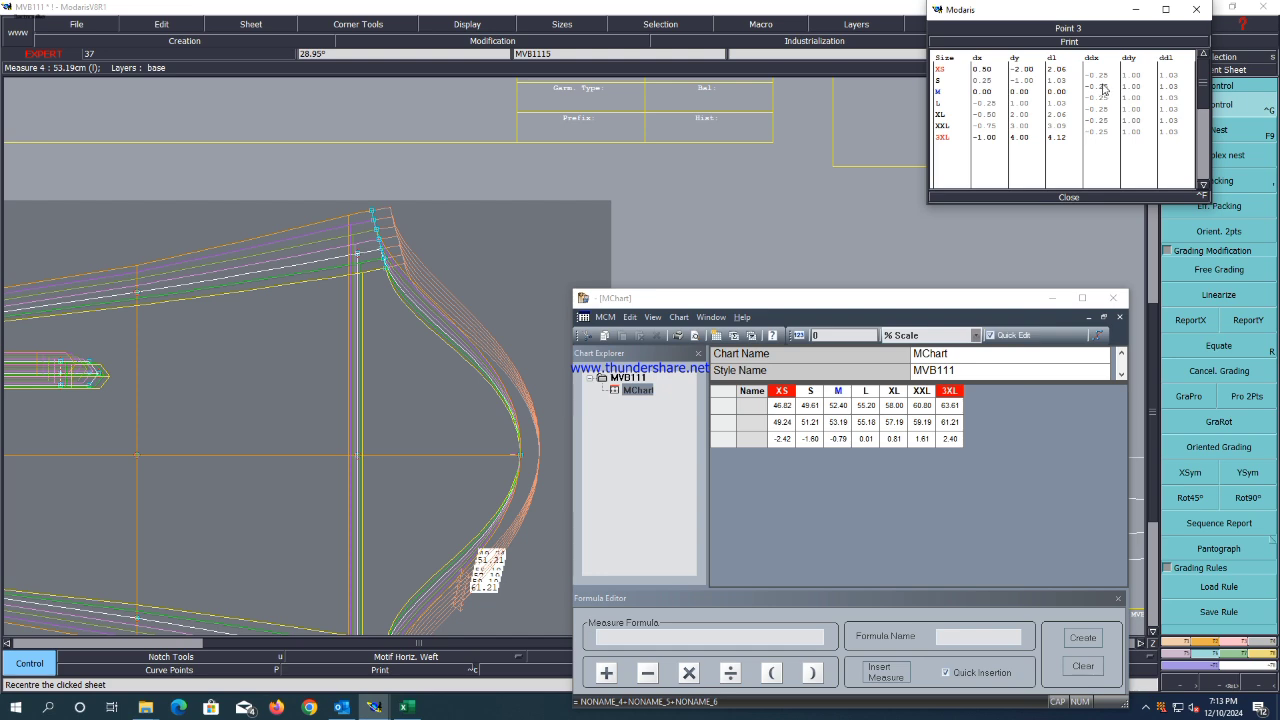
pyautogui.moveTo(1103, 79); pyautogui.dragTo(1105, 87)
pyautogui.write('0')
pyautogui.press('Return')
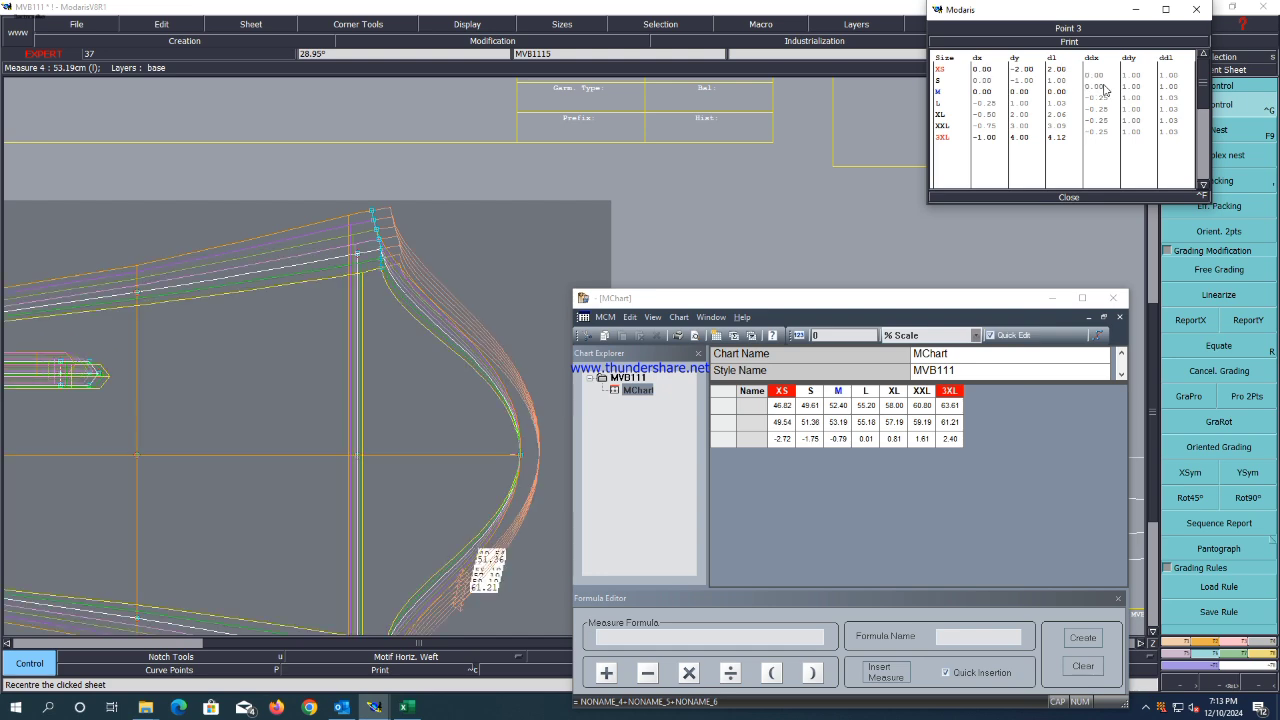
pyautogui.moveTo(1103, 85); pyautogui.dragTo(1103, 74)
pyautogui.write('-0.5')
pyautogui.press('Return')
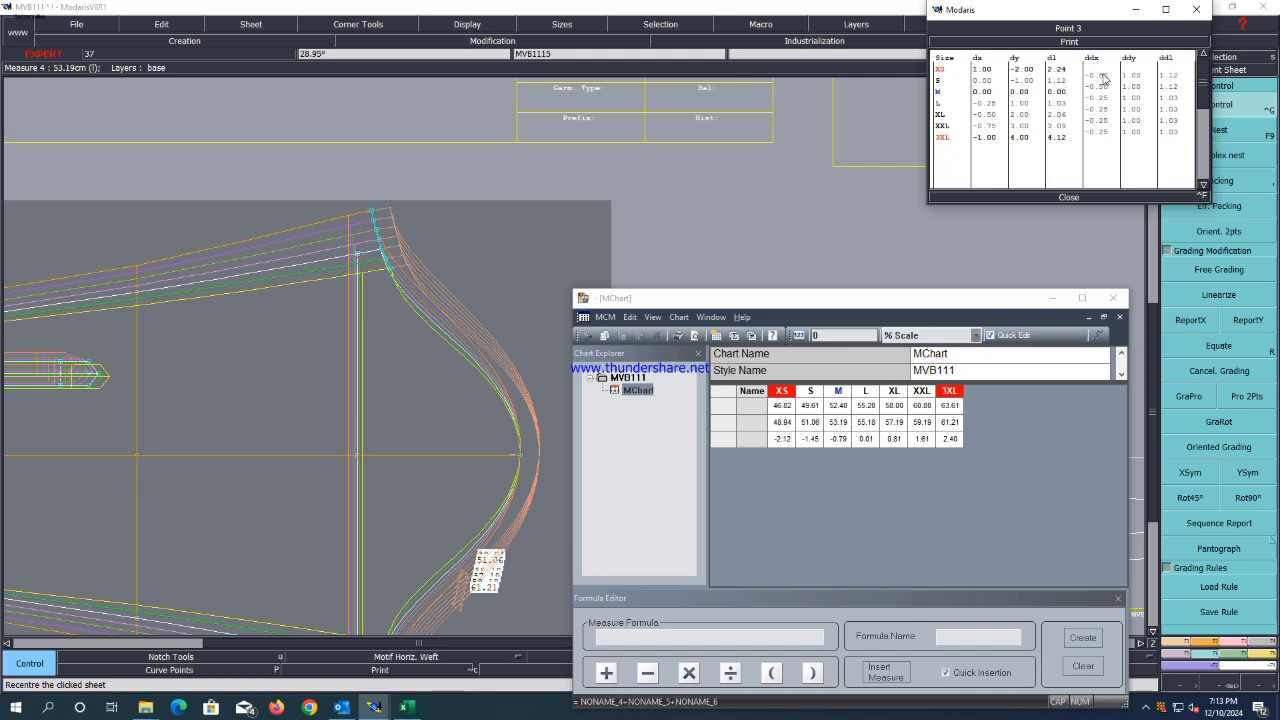
# Set the upper underarm point's ddx for XS and S to -0.6 and close the grading table.
pyautogui.scroll(-2, 369, 215)
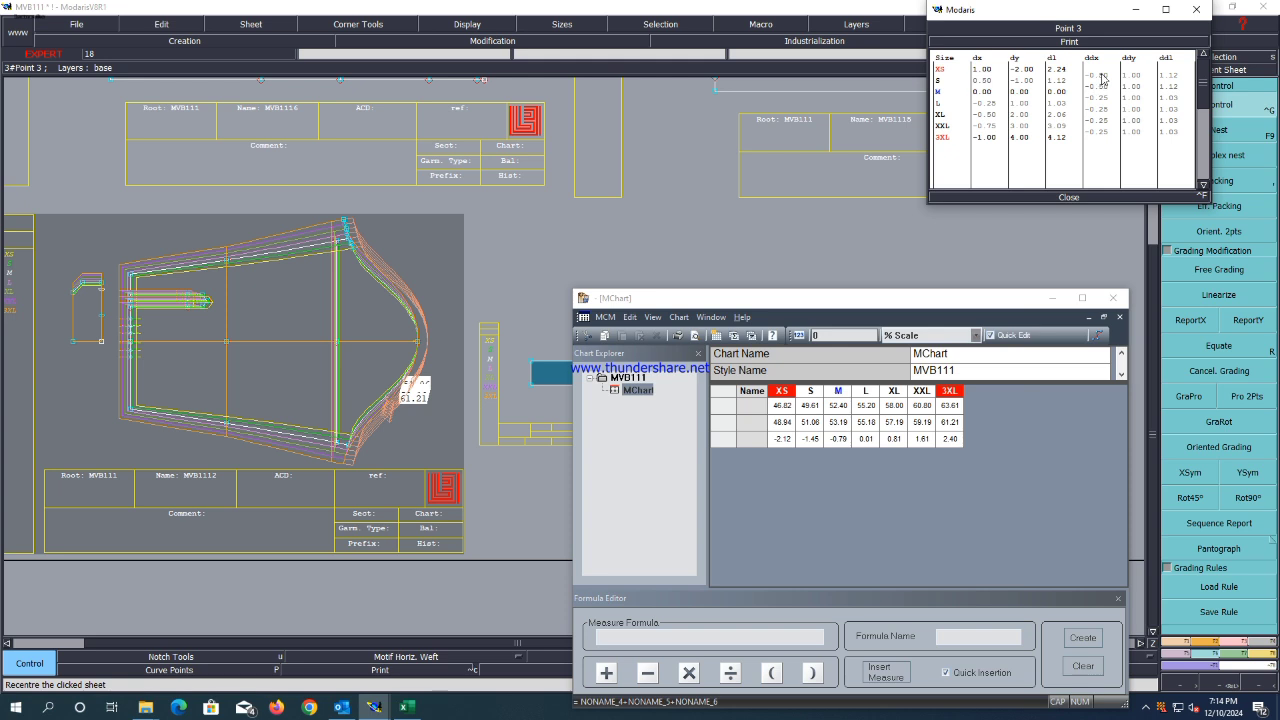
pyautogui.moveTo(1101, 76); pyautogui.dragTo(1103, 89)
pyautogui.write('-0.6')
pyautogui.press('Return')
pyautogui.click(1071, 198)
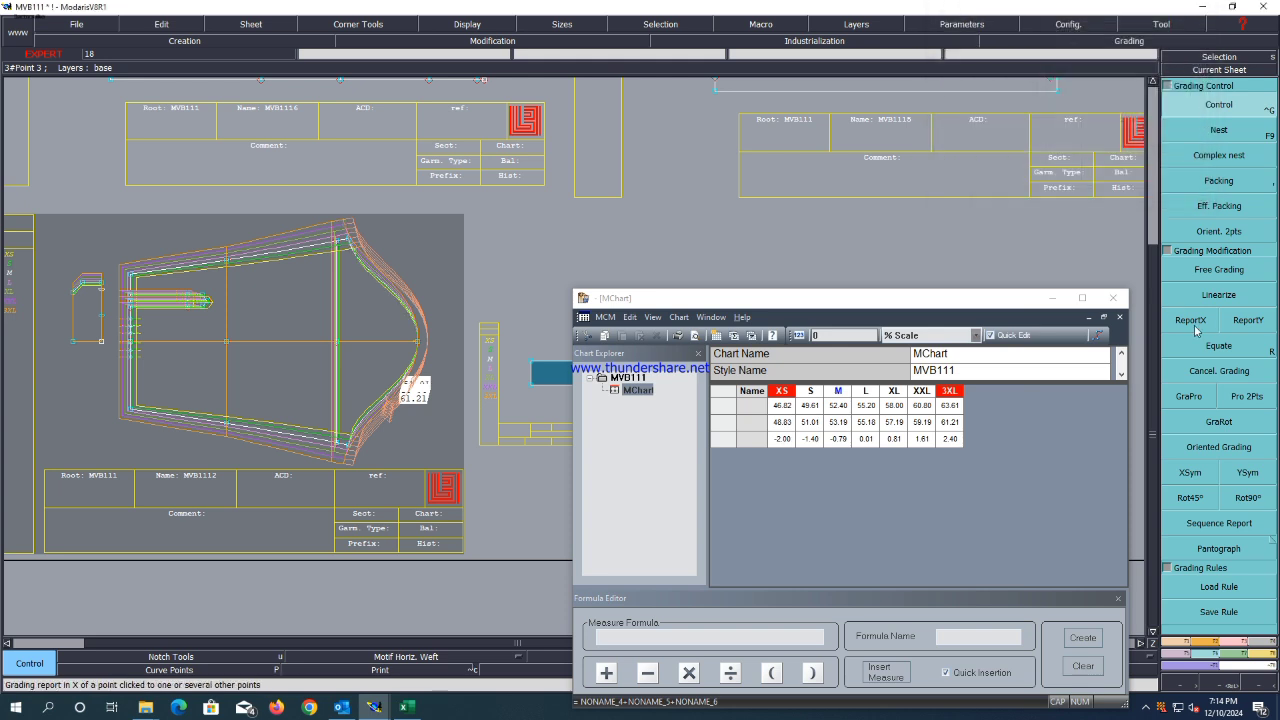
# Apply the upper underarm point's X grading to the bicep line and the lower underarm point with ReportX.
pyautogui.click(1190, 320)
pyautogui.click(349, 239)
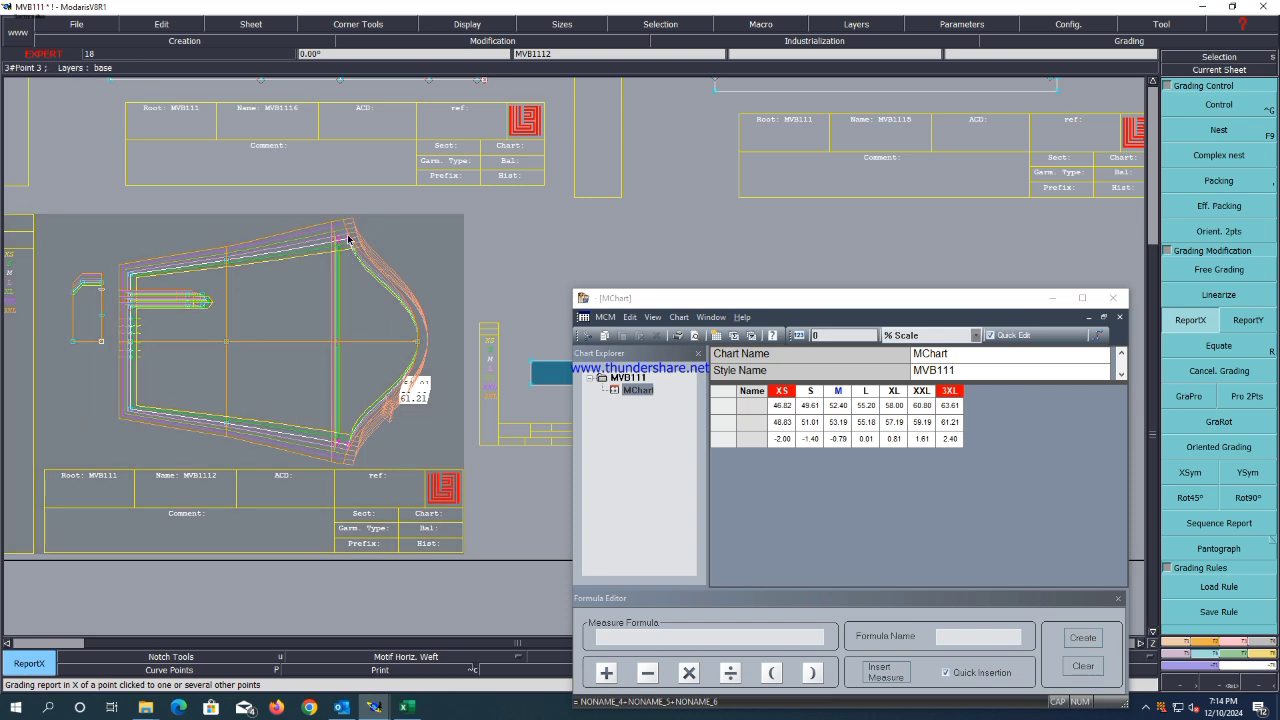
pyautogui.click(347, 240)
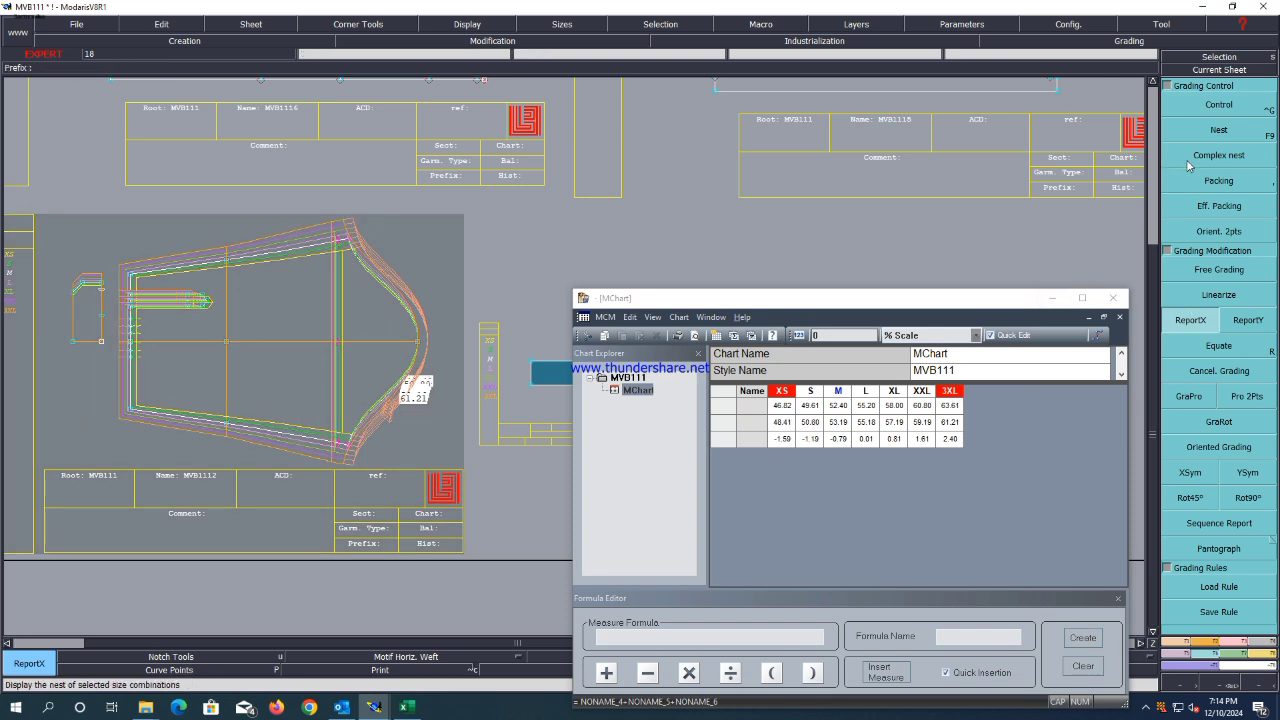
# Reopen the upper underarm point's grading with Control and set the ddx for XS and S to -0.8.
pyautogui.click(1219, 104)
pyautogui.click(347, 240)
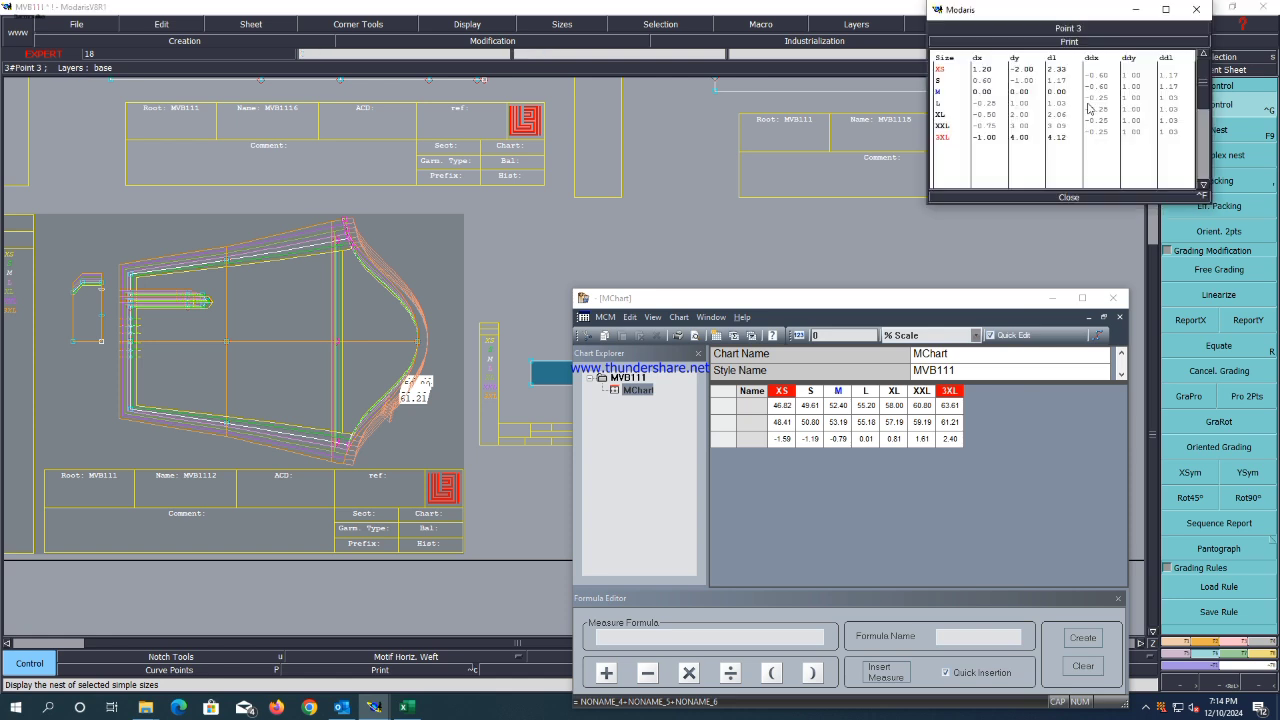
pyautogui.moveTo(1101, 90); pyautogui.dragTo(1101, 88)
pyautogui.write('-0.8')
pyautogui.press('Return')
# Set the upper underarm point's ddx for the sizes above M, L to 3XL, to -0.5 and close the grading table.
pyautogui.moveTo(1101, 100); pyautogui.dragTo(1093, 134)
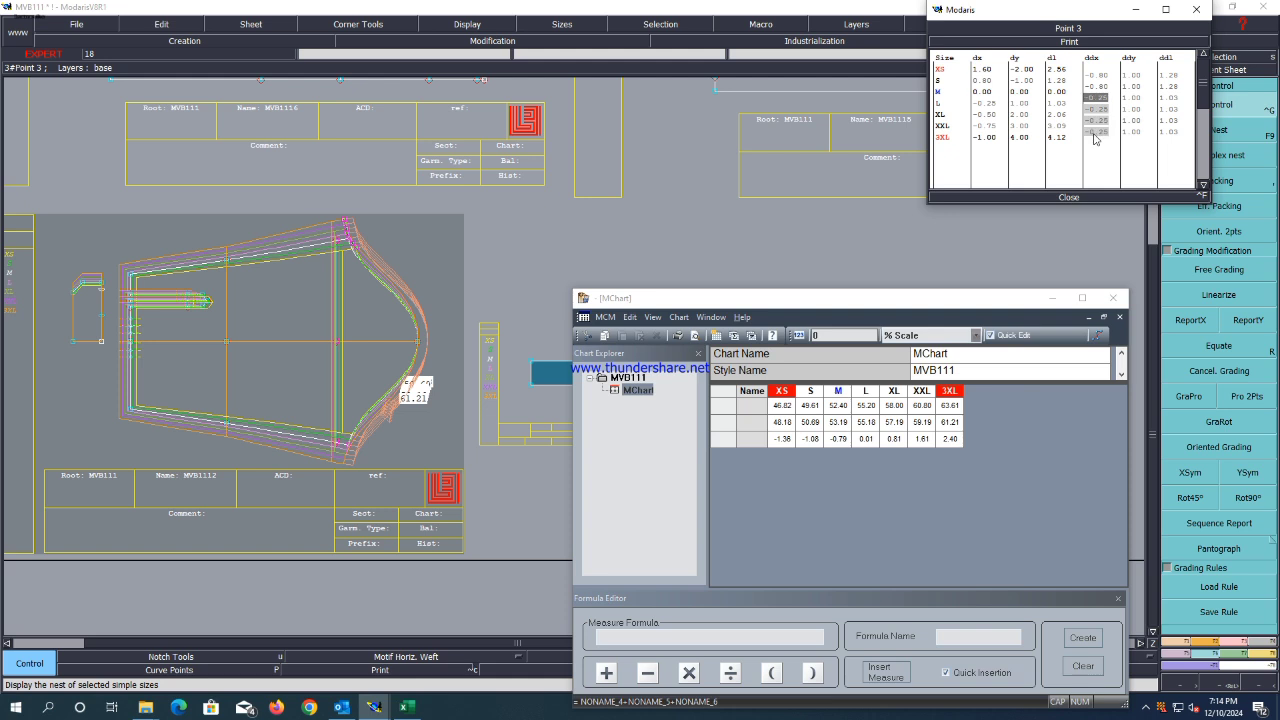
pyautogui.press('Return')
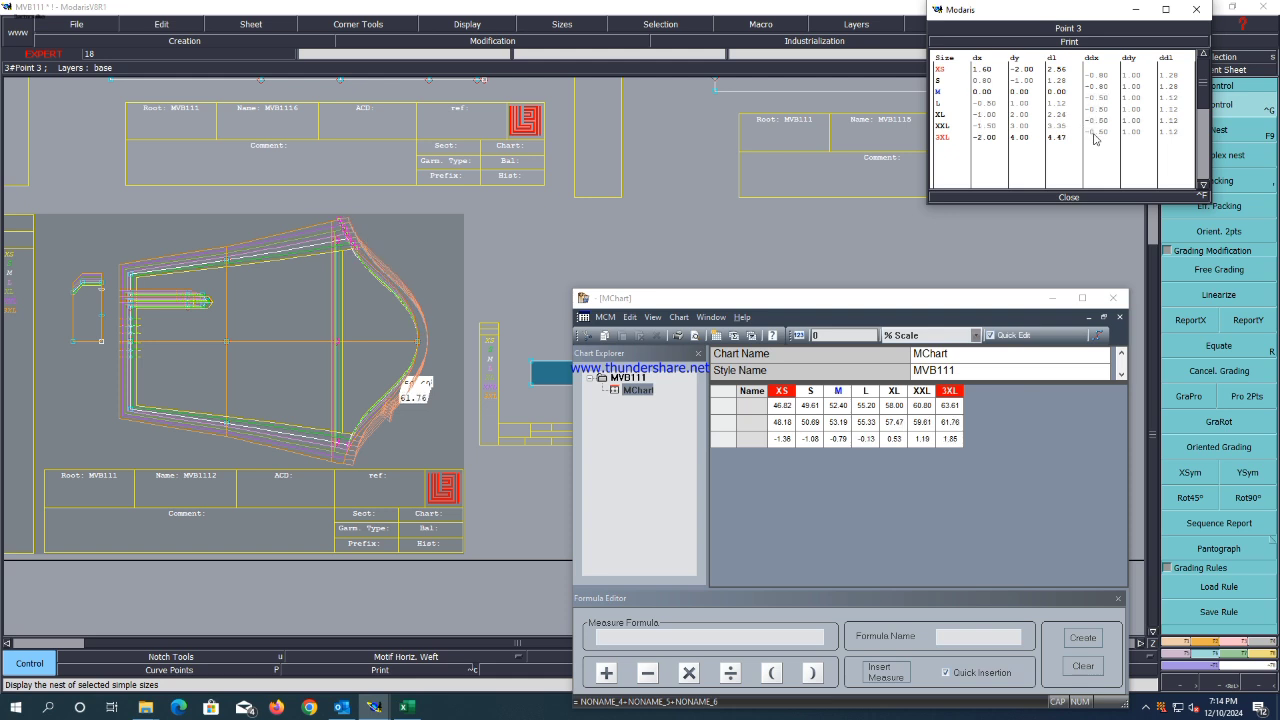
pyautogui.click(1069, 197)
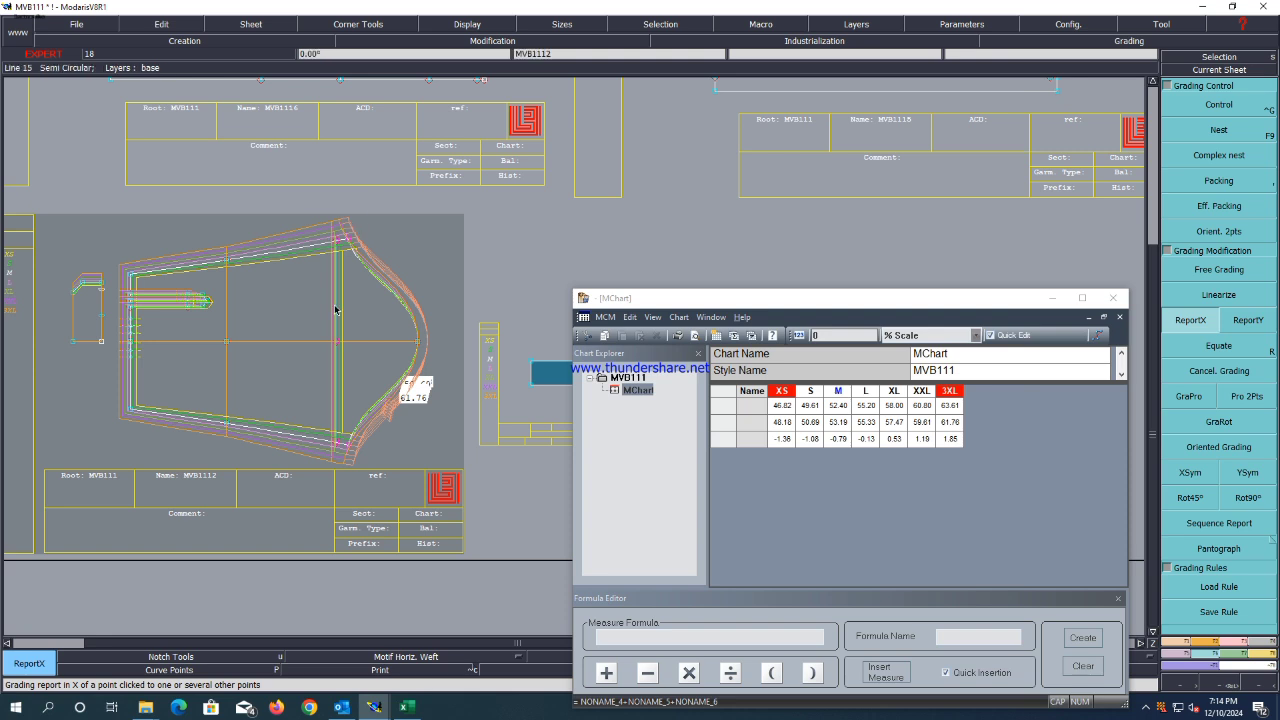
# Copy the upper underarm point's X grading to the lower underarm point with ReportX.
pyautogui.click(347, 239)
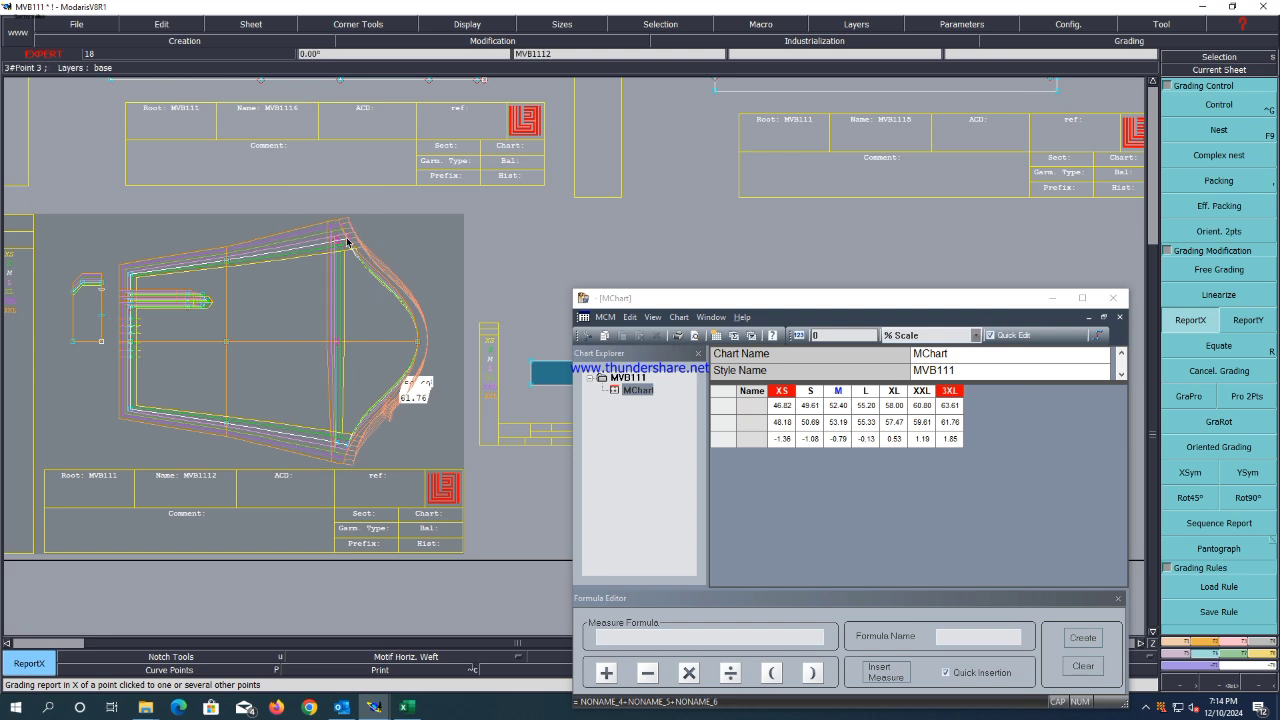
pyautogui.click(347, 447)
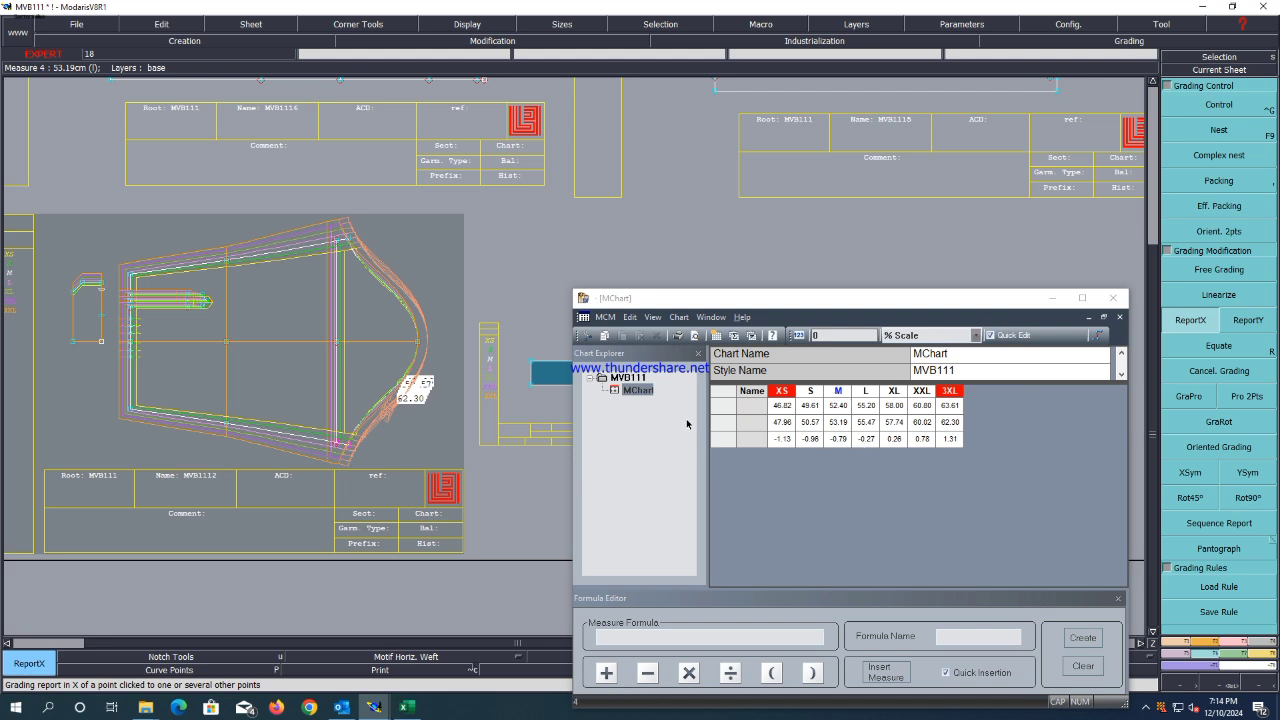
# Set the upper underarm point's ddx for XS and S to -0.9 with Control and close the grading table.
pyautogui.hotkey('ctrl', 'g')
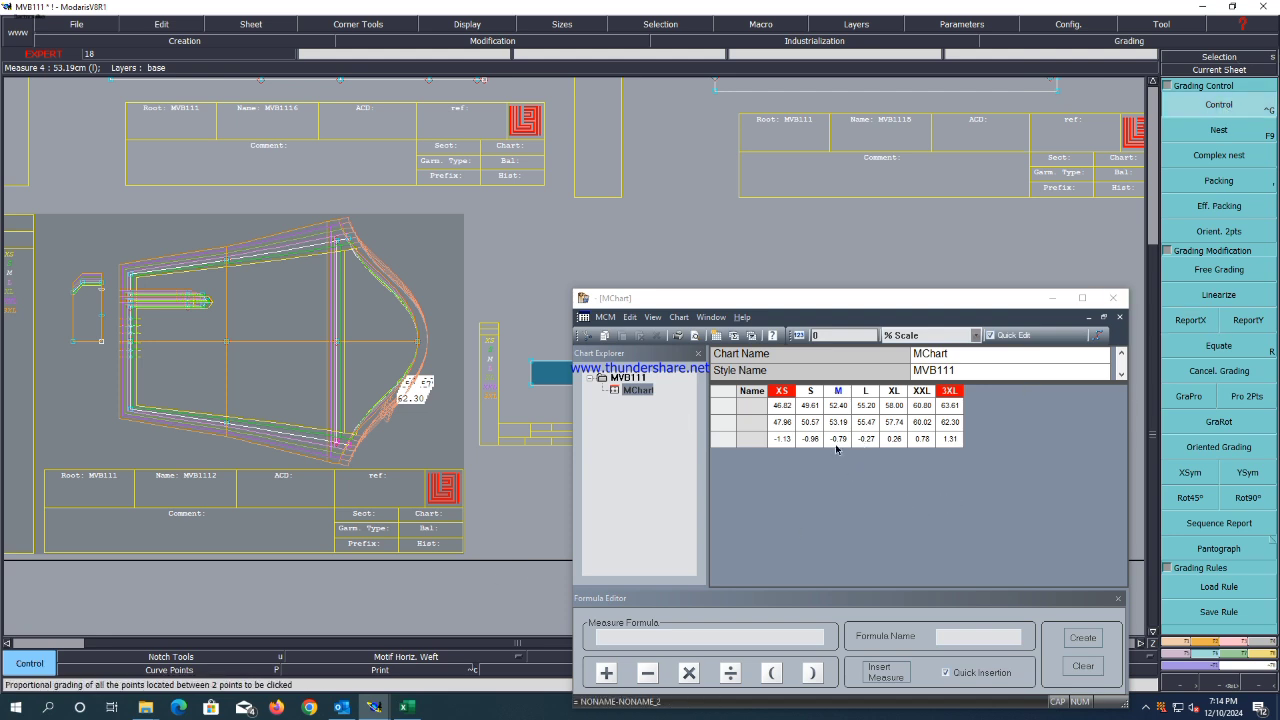
pyautogui.click(348, 244)
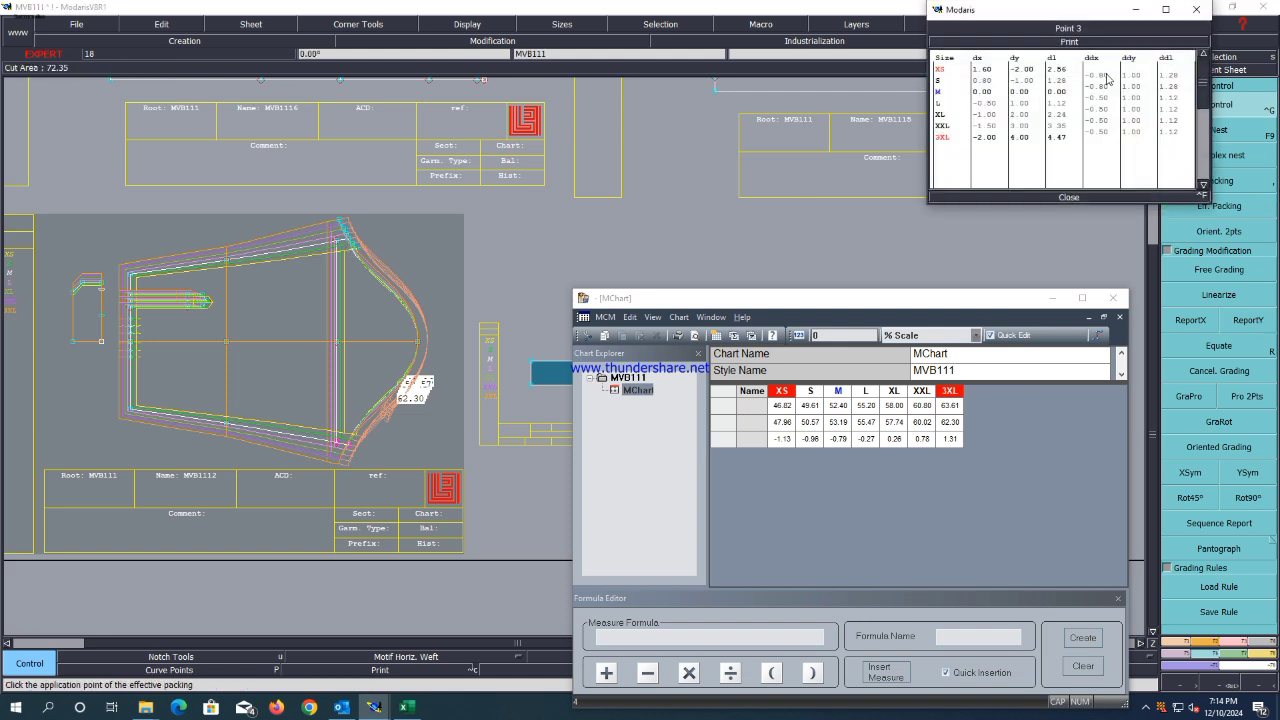
pyautogui.moveTo(1106, 75); pyautogui.dragTo(1105, 84)
pyautogui.write('-0.9')
pyautogui.press('Return')
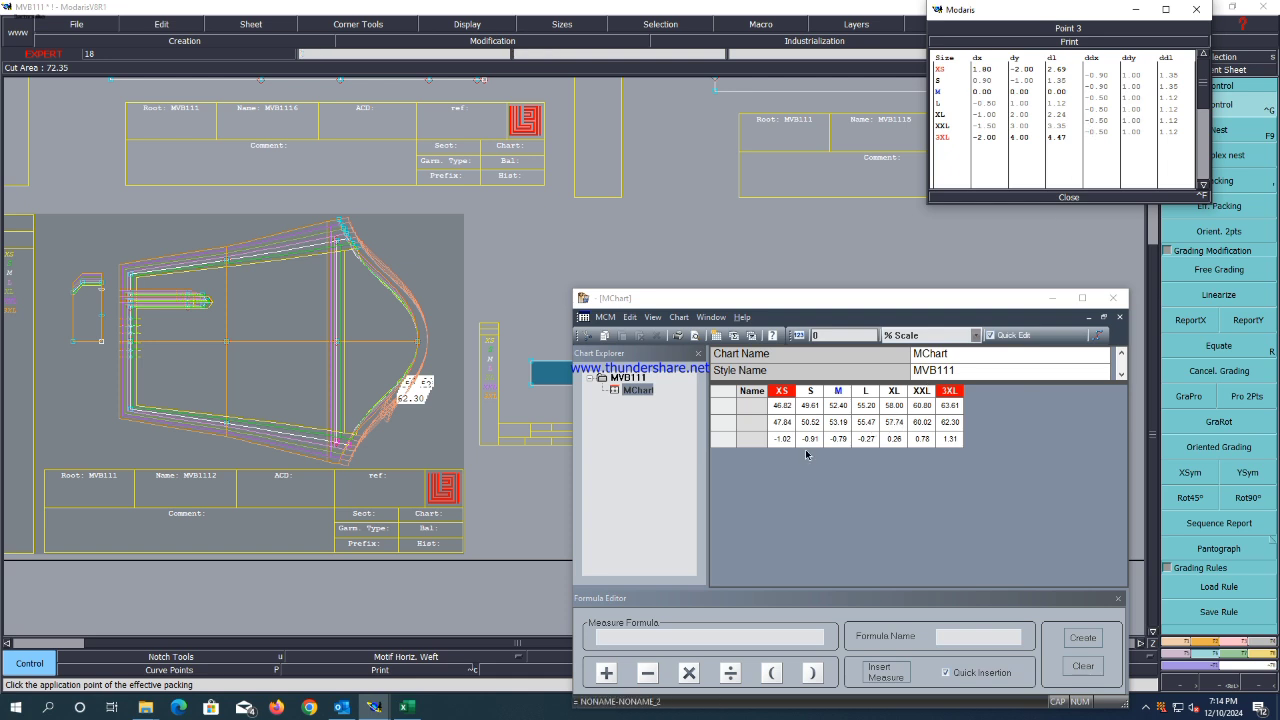
pyautogui.click(1069, 198)
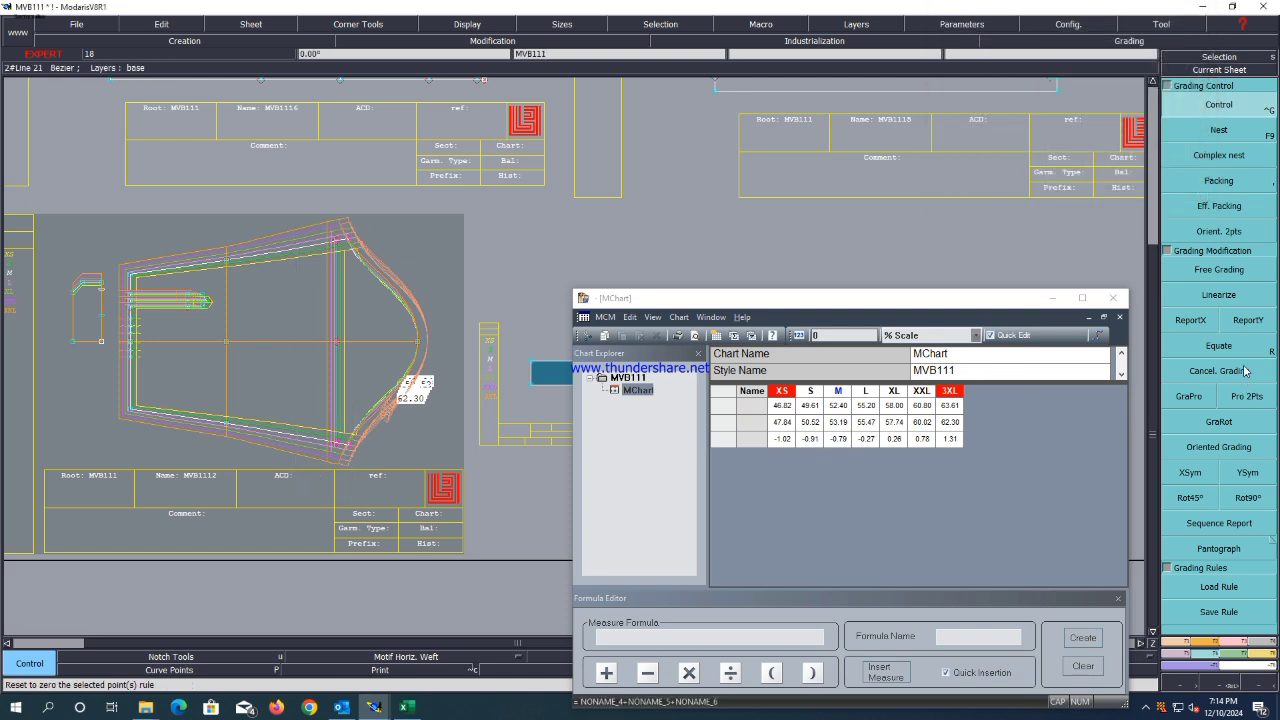
# Use ReportX to carry the upper underarm point's X grading over to the lower underarm point once more.
pyautogui.click(1190, 320)
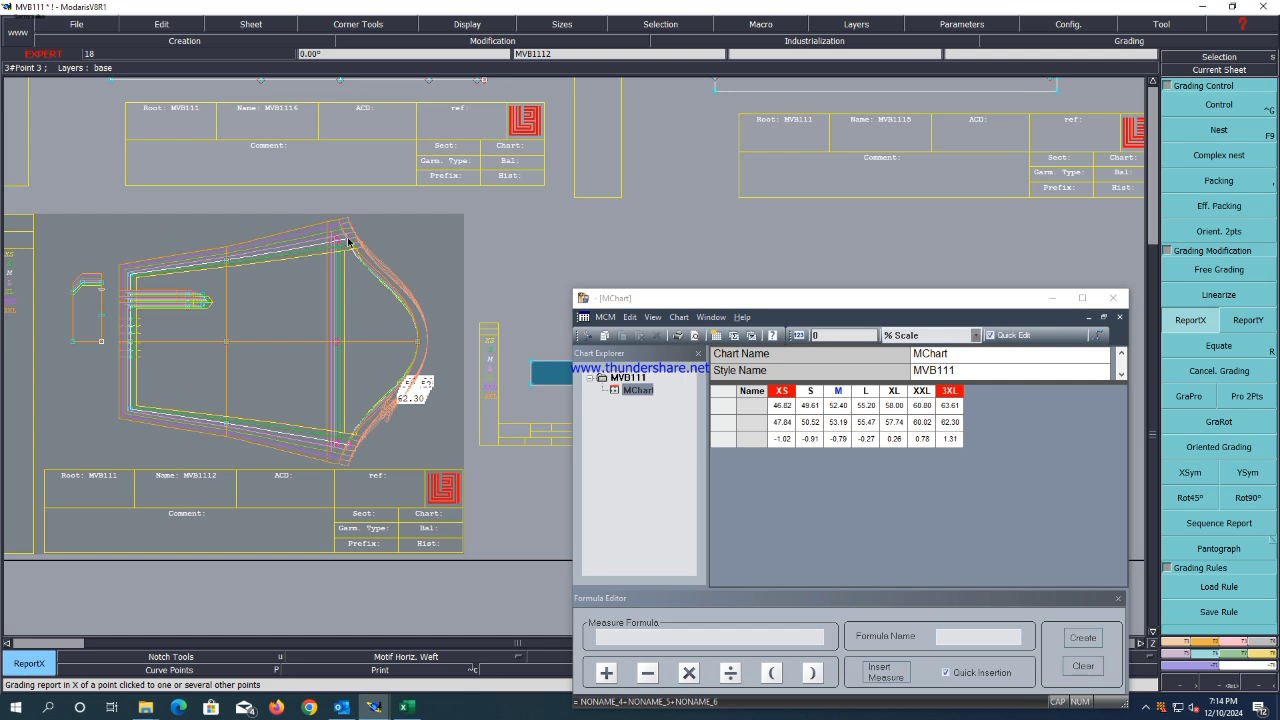
pyautogui.click(348, 242)
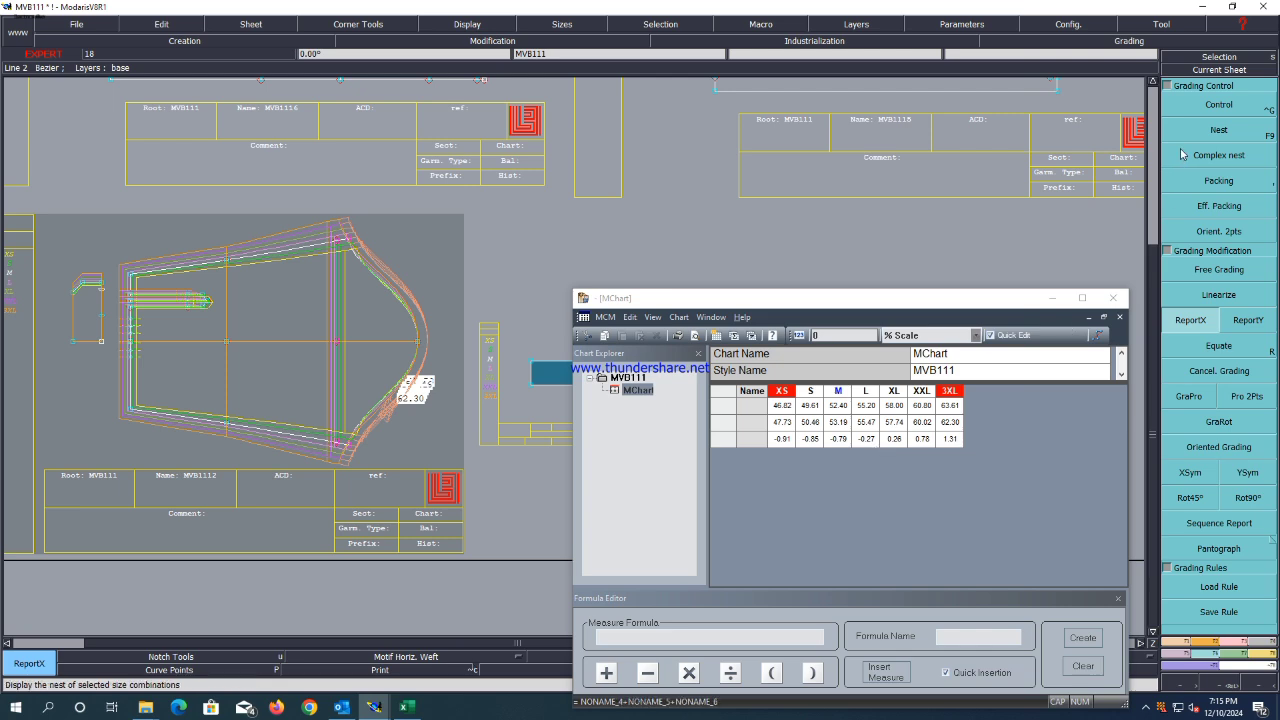
# Set the upper underarm point's ddy for L to 3XL to 1.05 with Control and close the grading table.
pyautogui.hotkey('ctrl', 'g')
pyautogui.click(349, 243)
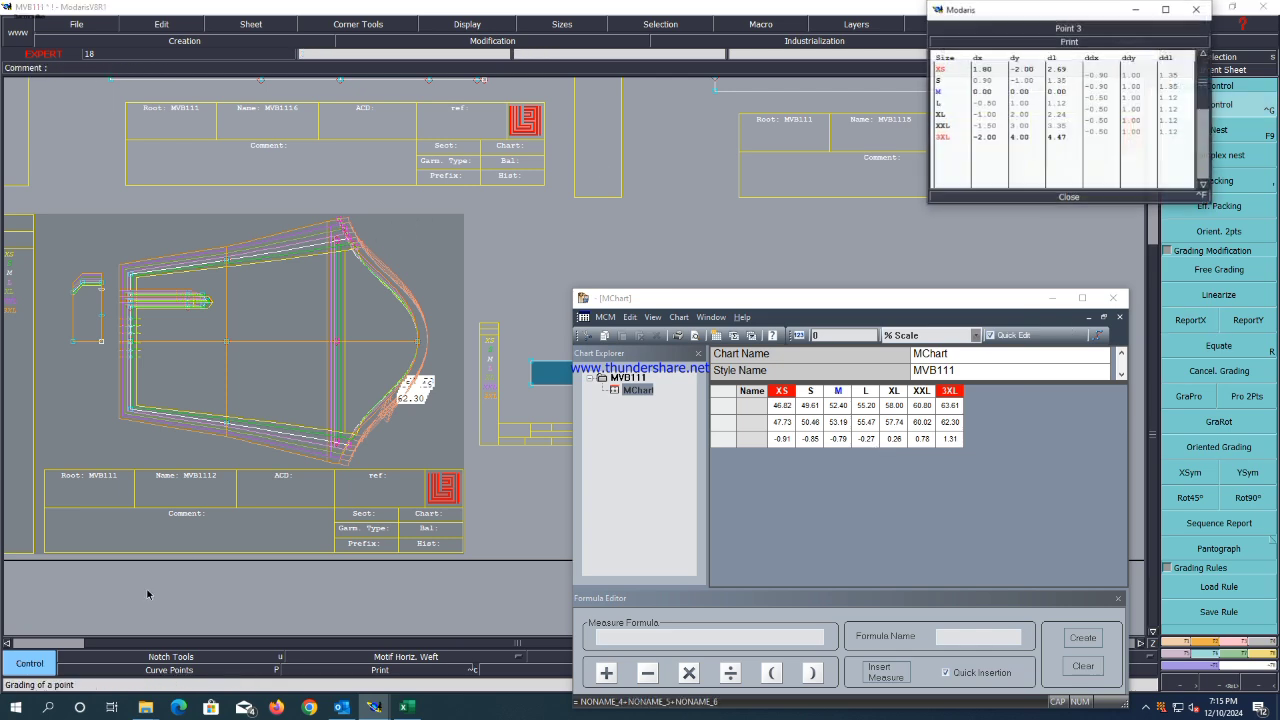
pyautogui.scroll(3, 300, 265)
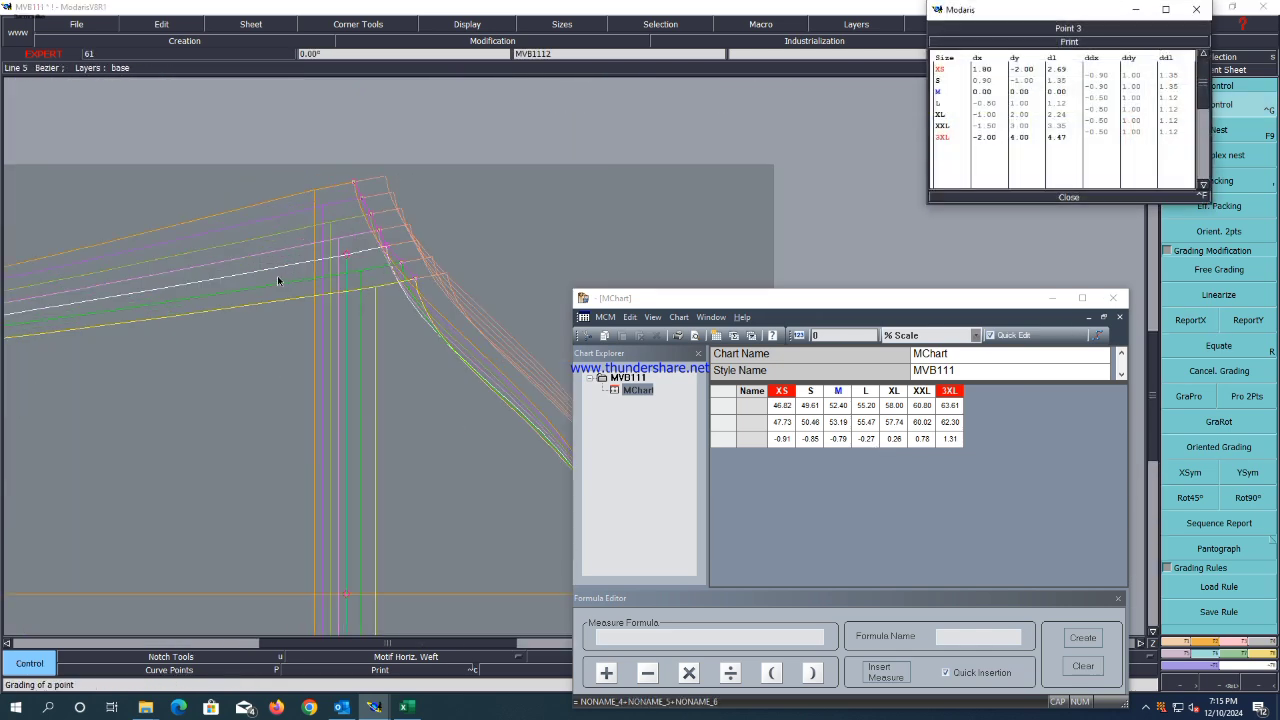
pyautogui.scroll(-2, 278, 280)
pyautogui.scroll(2, 342, 244)
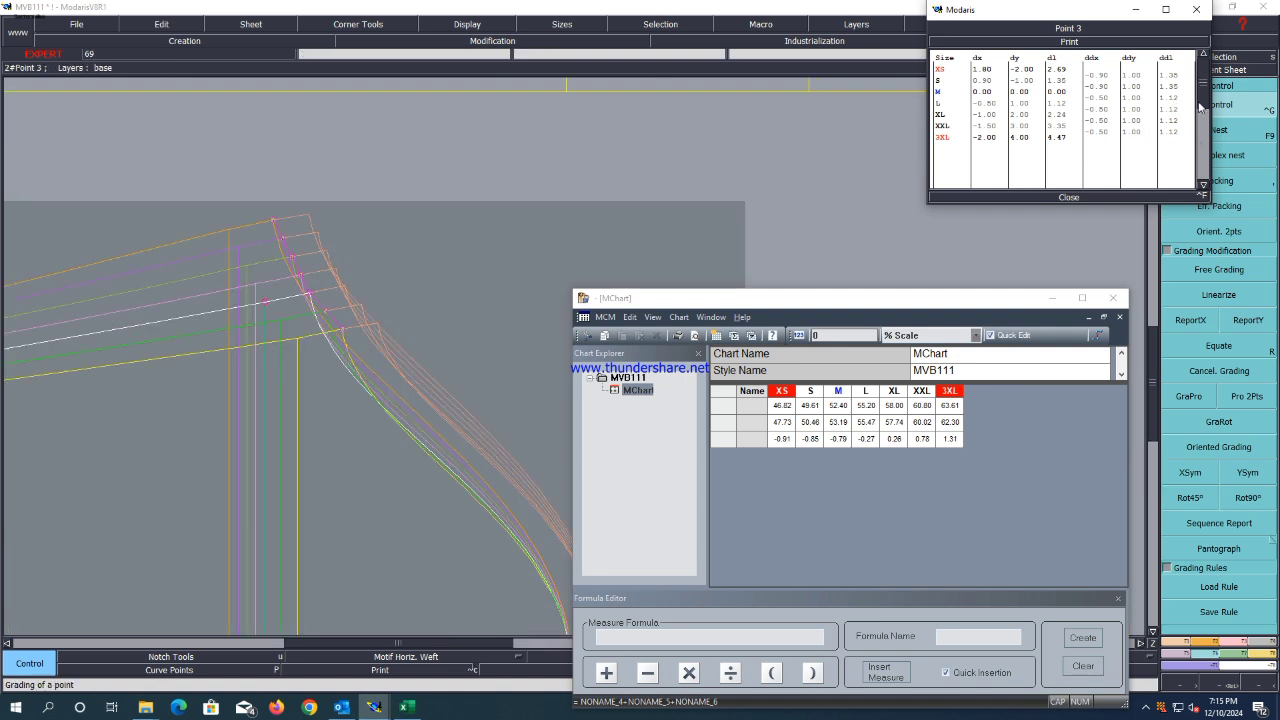
pyautogui.moveTo(1133, 136); pyautogui.dragTo(1133, 107)
pyautogui.write('1')
pyautogui.press('Return')
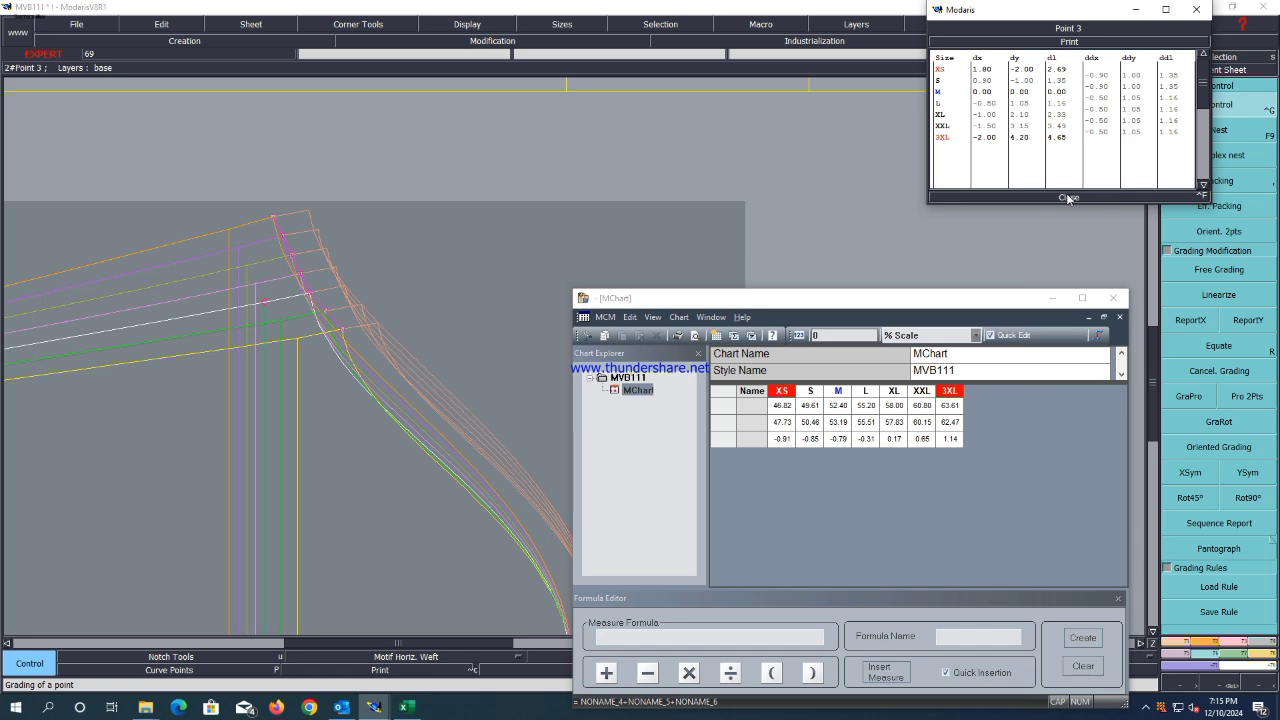
pyautogui.click(1068, 197)
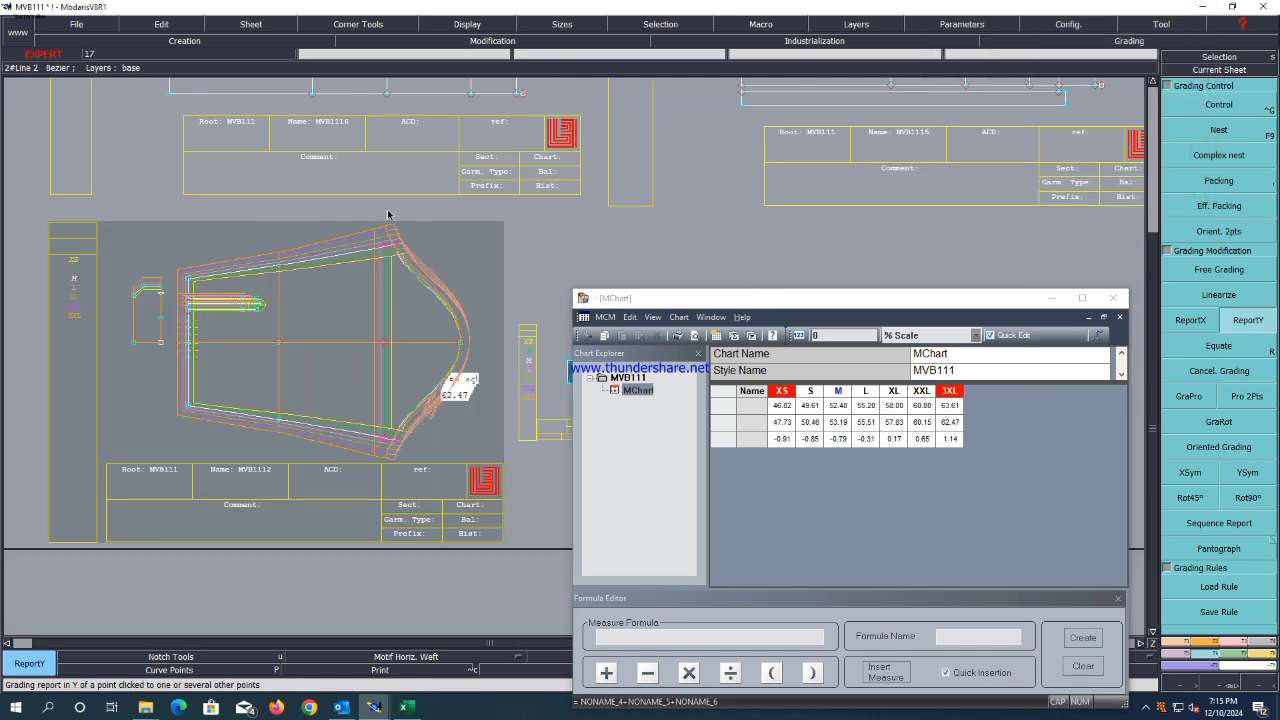
# Copy the upper underarm point's Y grading to the lower underarm point with ReportY and mirror it with XSym.
pyautogui.click(390, 247)
pyautogui.click(397, 442)
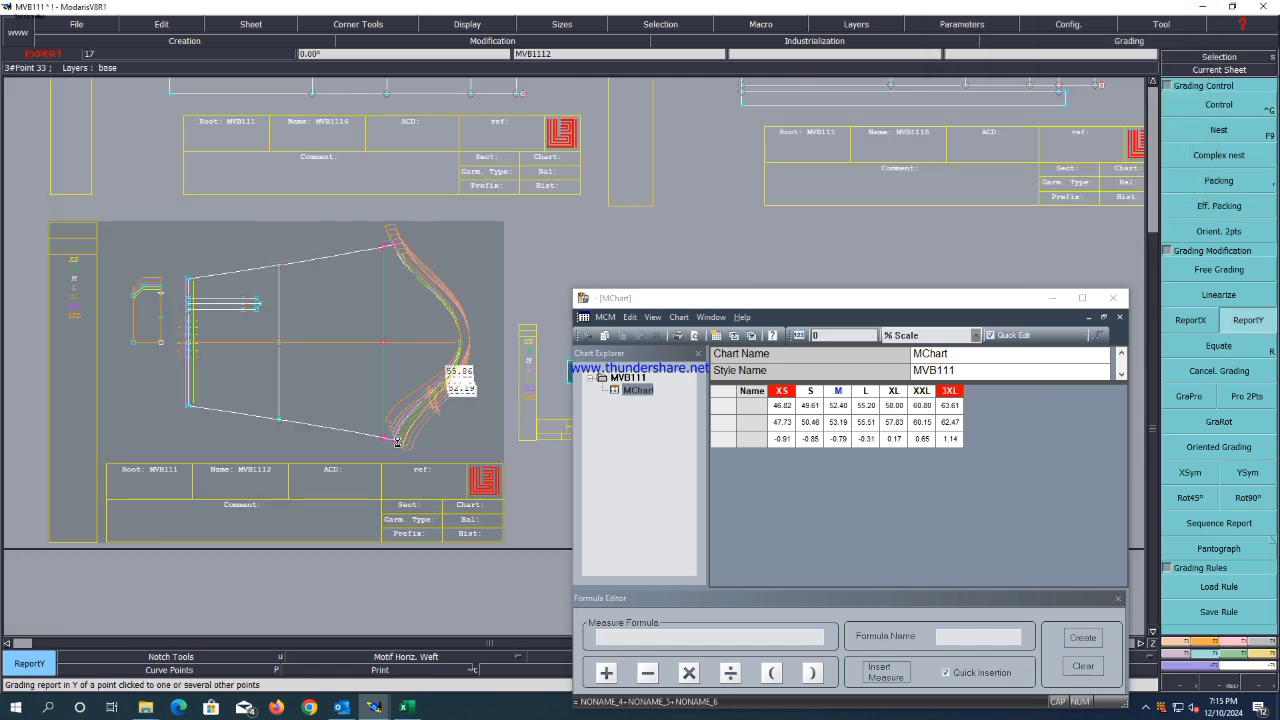
pyautogui.click(1189, 478)
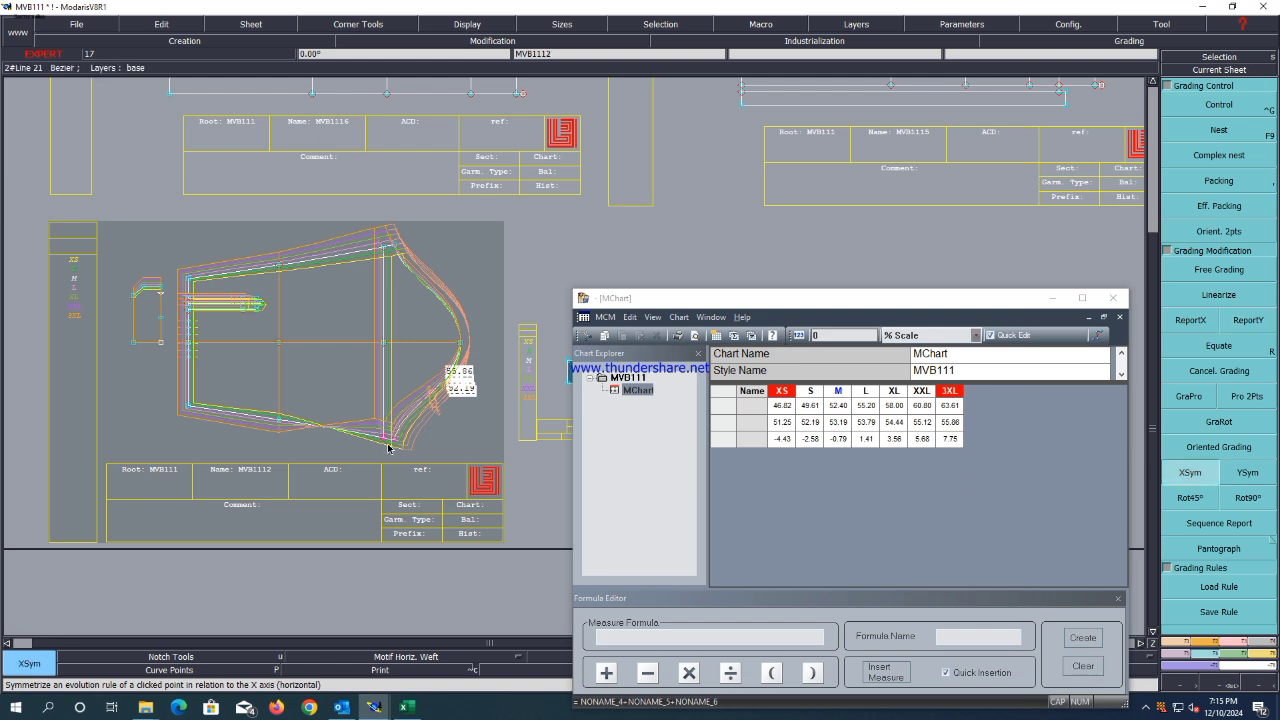
pyautogui.click(394, 441)
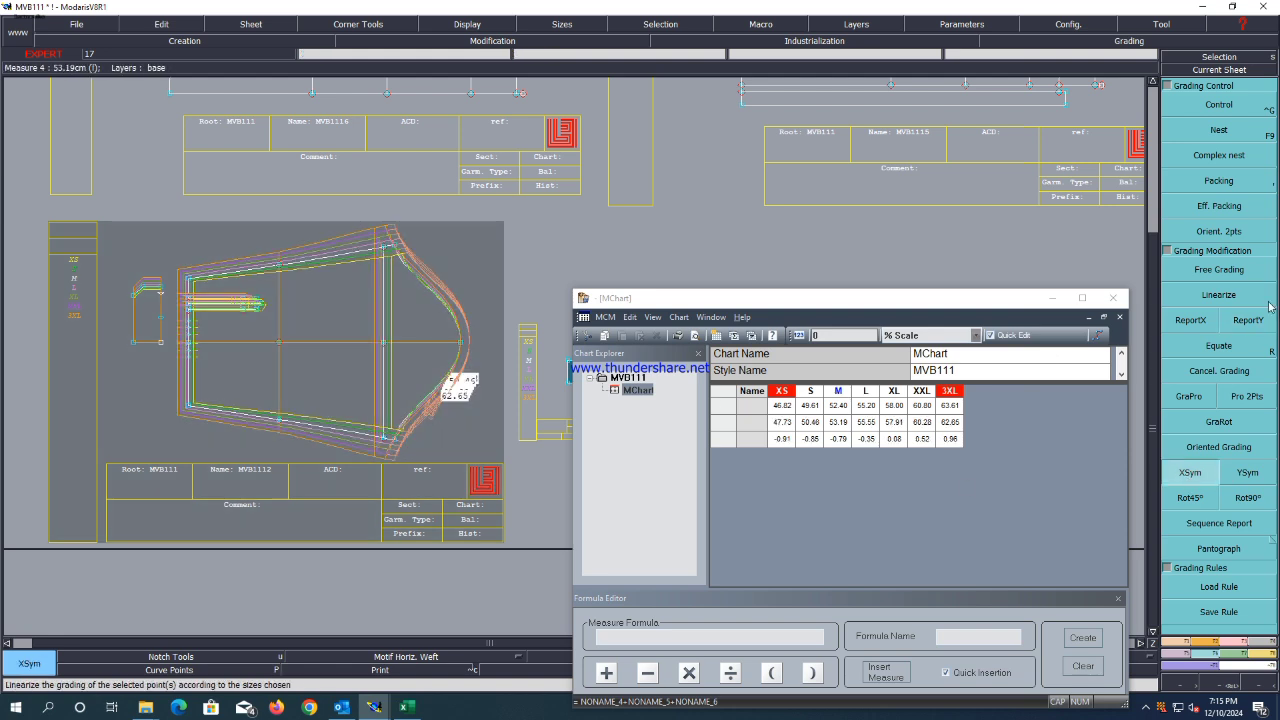
# Carry the Y grading over to the lower end of the vertical underarm line with ReportY and mirror it with XSym.
pyautogui.click(1250, 320)
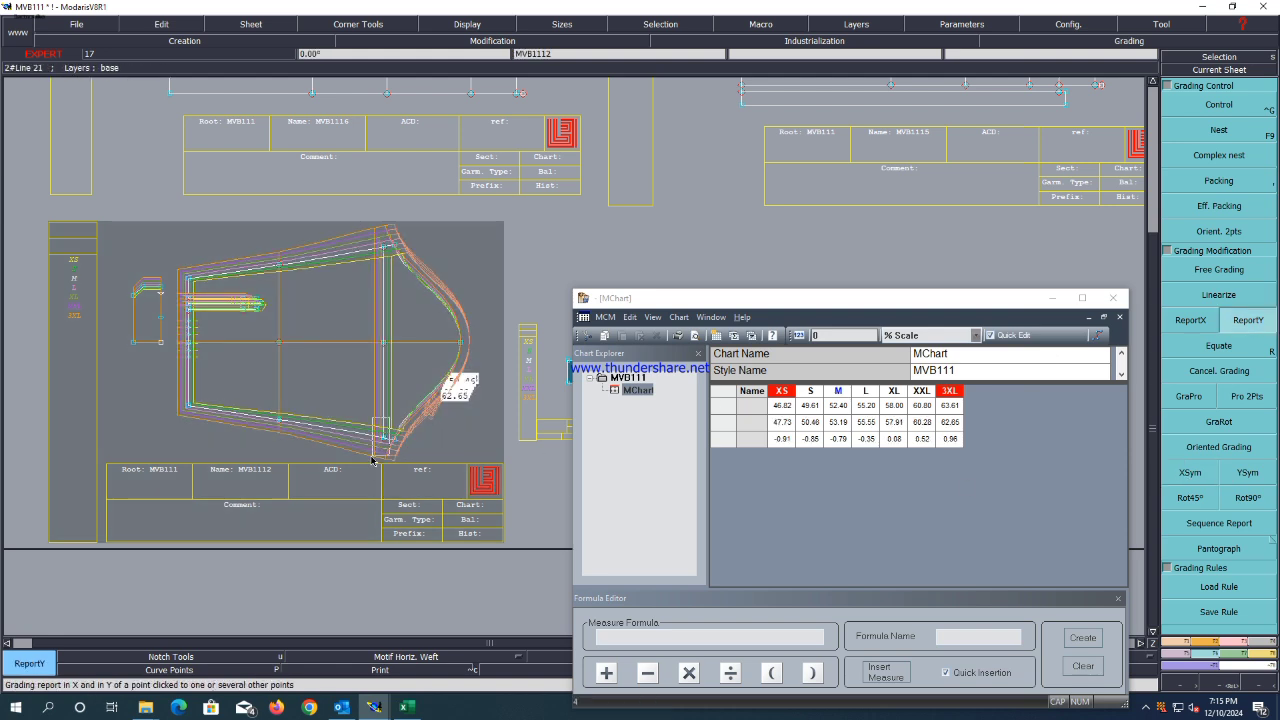
pyautogui.click(374, 455)
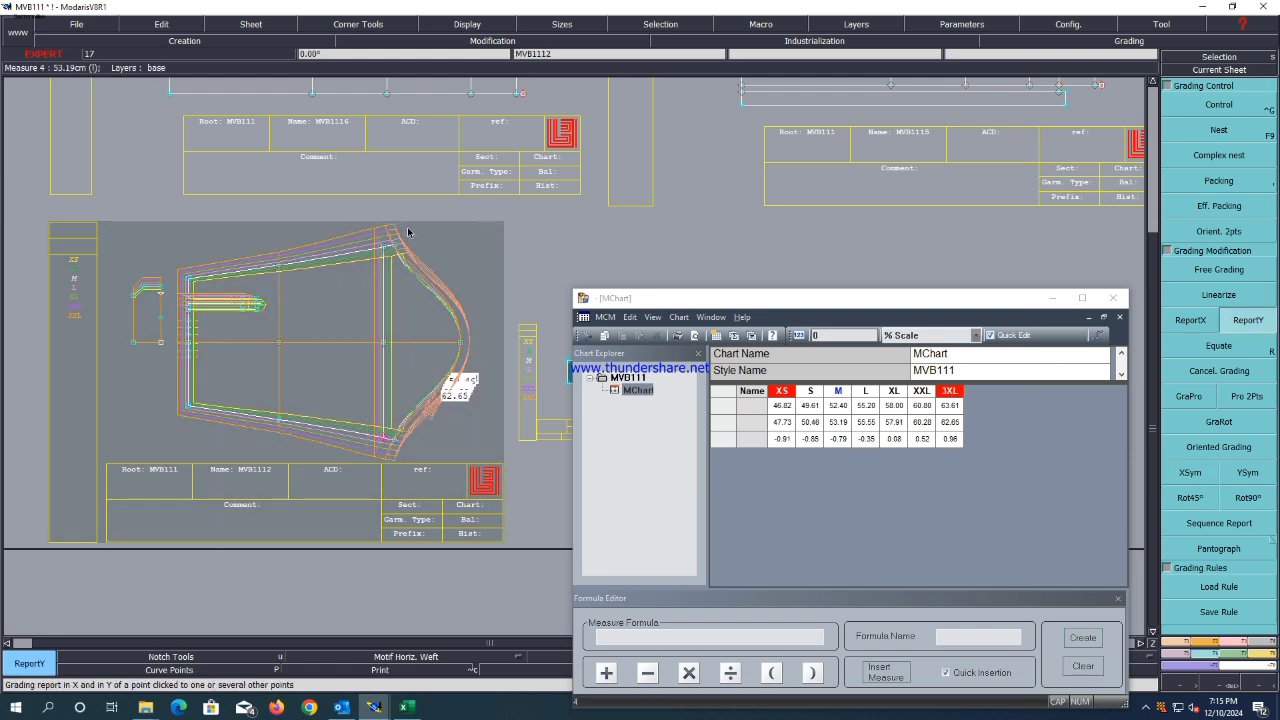
pyautogui.click(387, 441)
pyautogui.click(1199, 485)
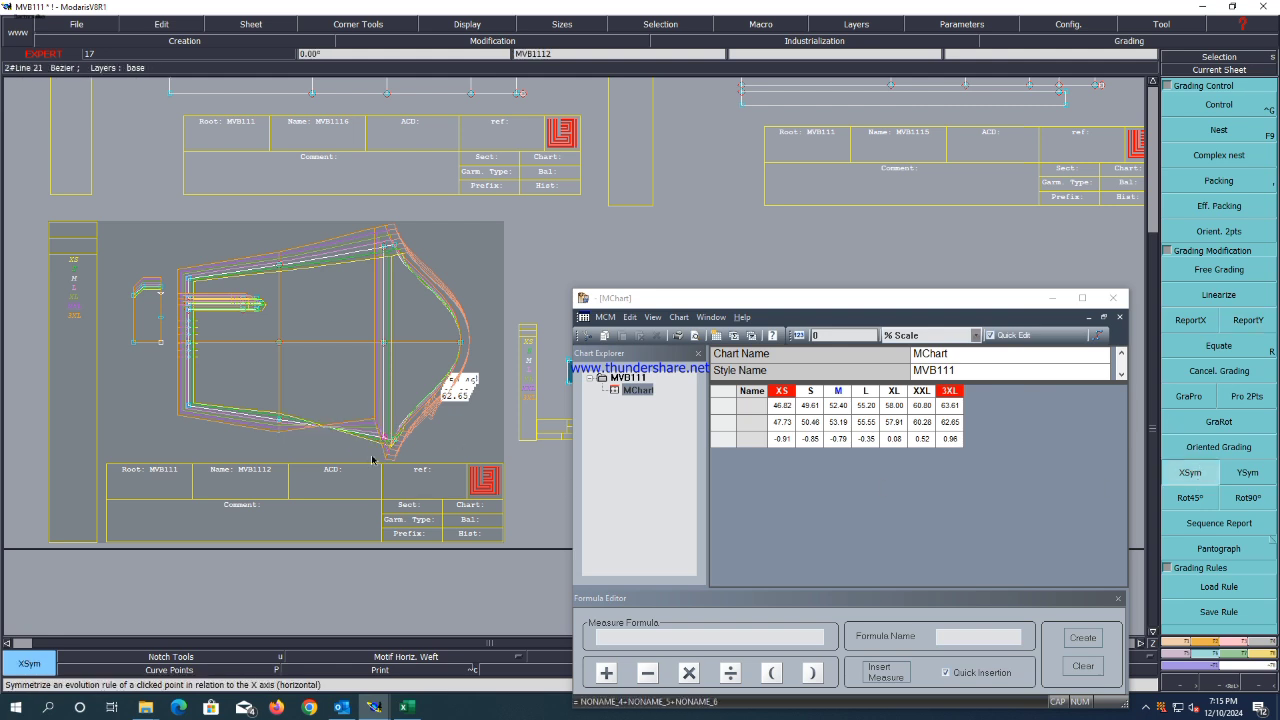
pyautogui.click(386, 440)
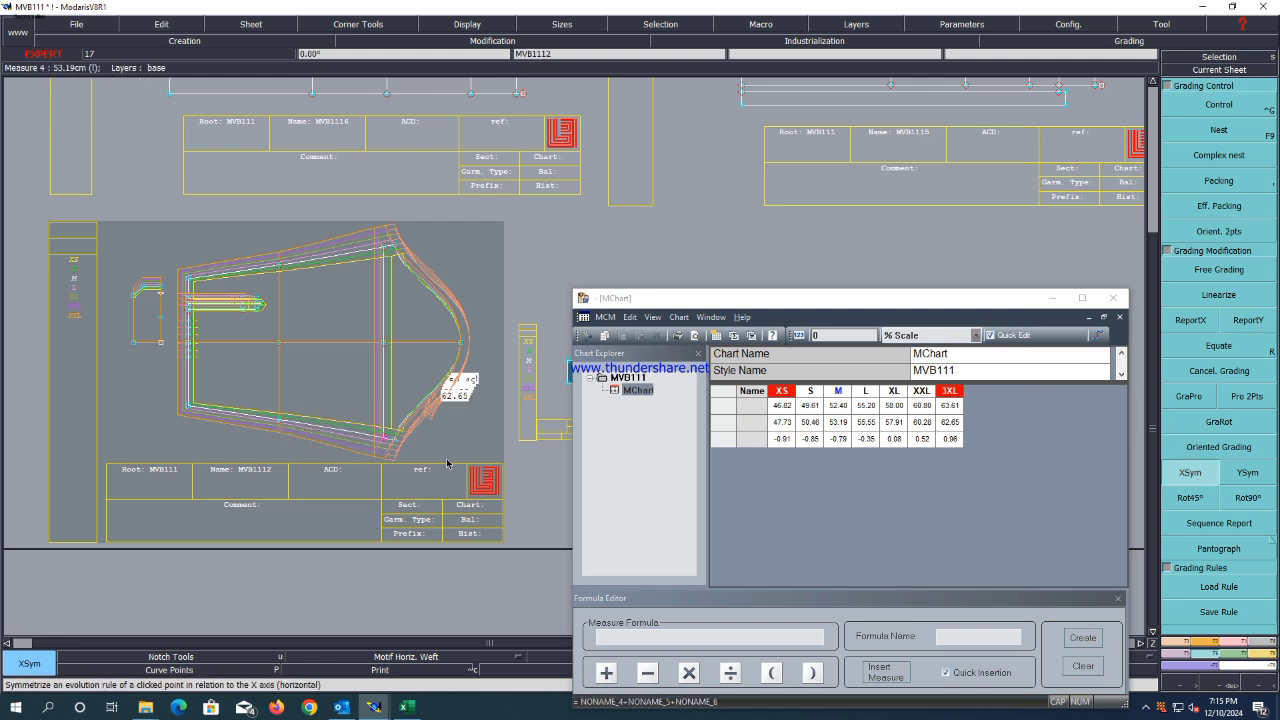
# Set the ddy for L to 3XL to 1 at the upper end of the vertical underarm line and close the table.
pyautogui.click(1249, 104)
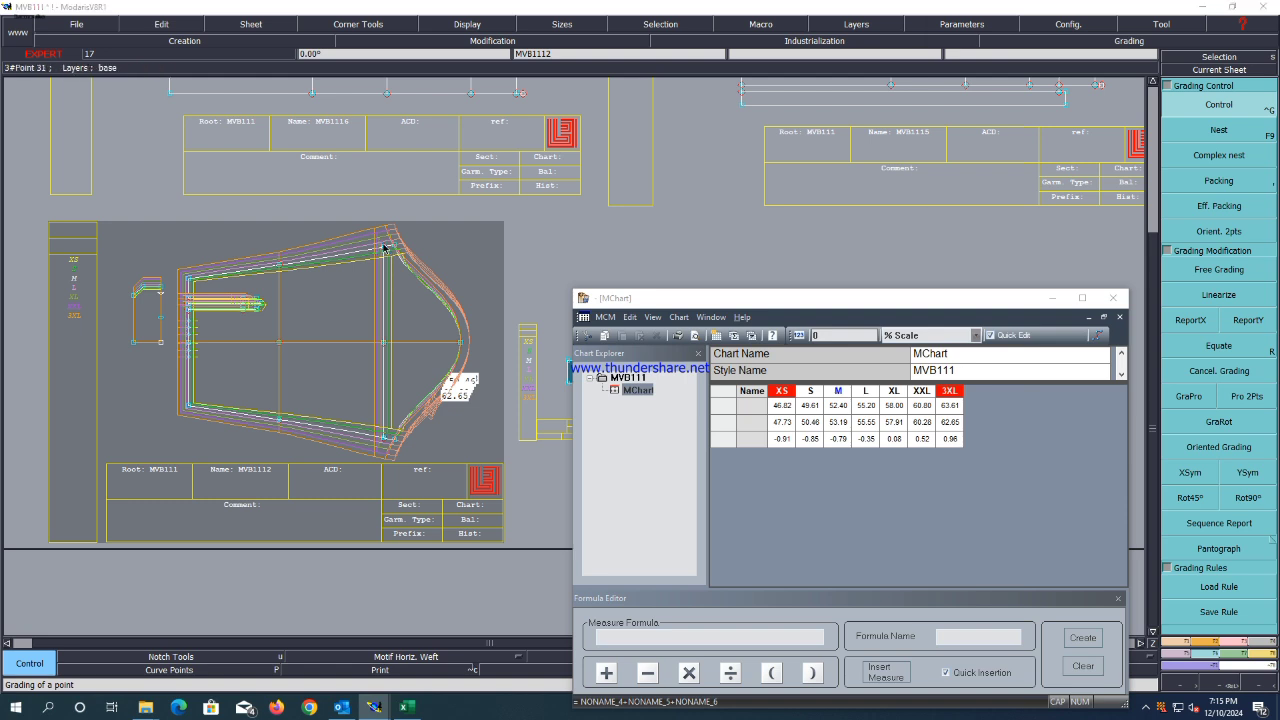
pyautogui.click(381, 241)
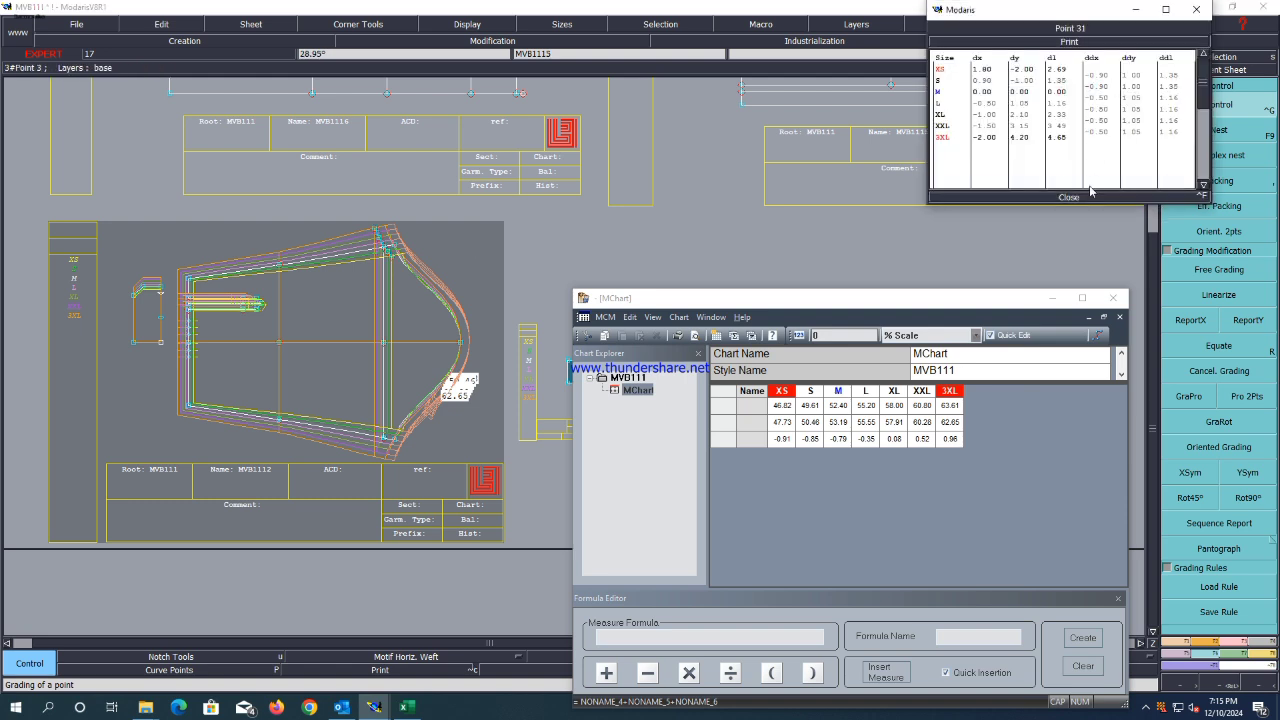
pyautogui.click(1131, 97)
pyautogui.keyDown('shift'); pyautogui.click(1136, 138); pyautogui.keyUp('shift')
pyautogui.write('1')
pyautogui.press('Return')
pyautogui.click(1066, 197)
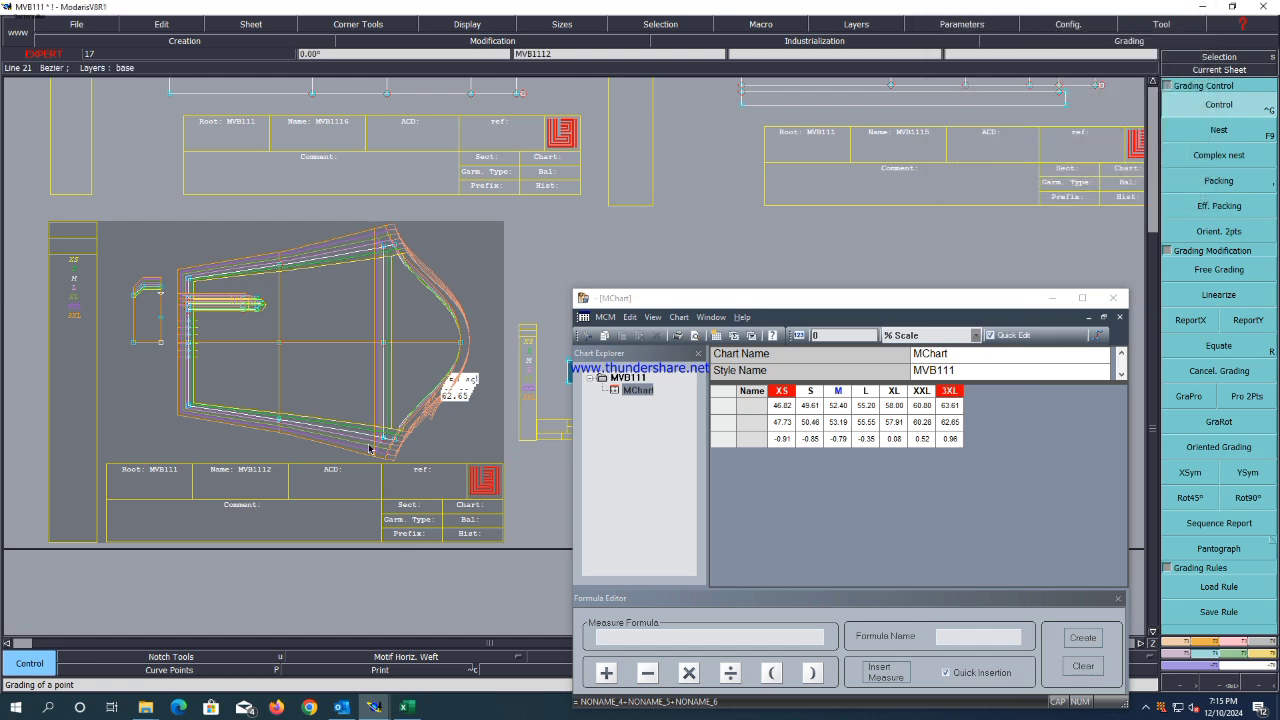
# Delete the vertical line joining the sleeve's upper and lower underarm seam points.
pyautogui.scroll(5, 380, 446)
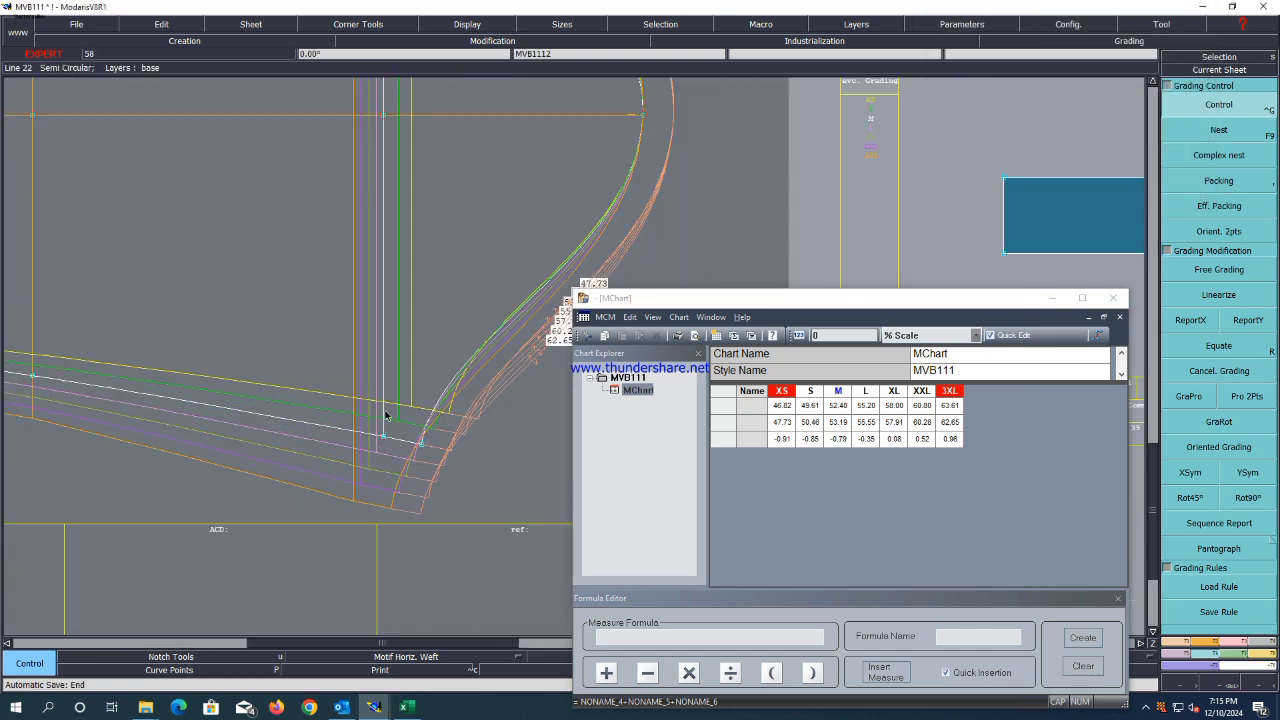
pyautogui.press('Delete')
pyautogui.click(386, 410)
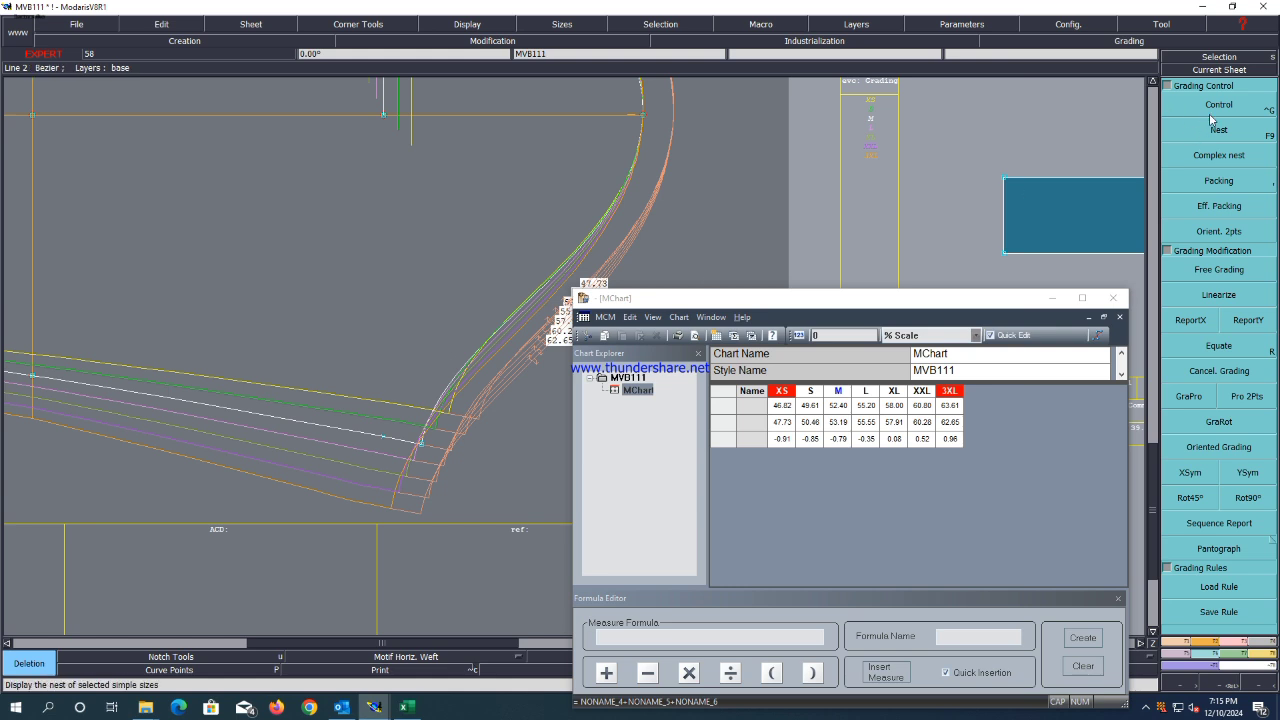
# Set the ddy to -1 for all sizes at the deleted line's lower seam point with Control and close the table.
pyautogui.click(1214, 108)
pyautogui.click(384, 437)
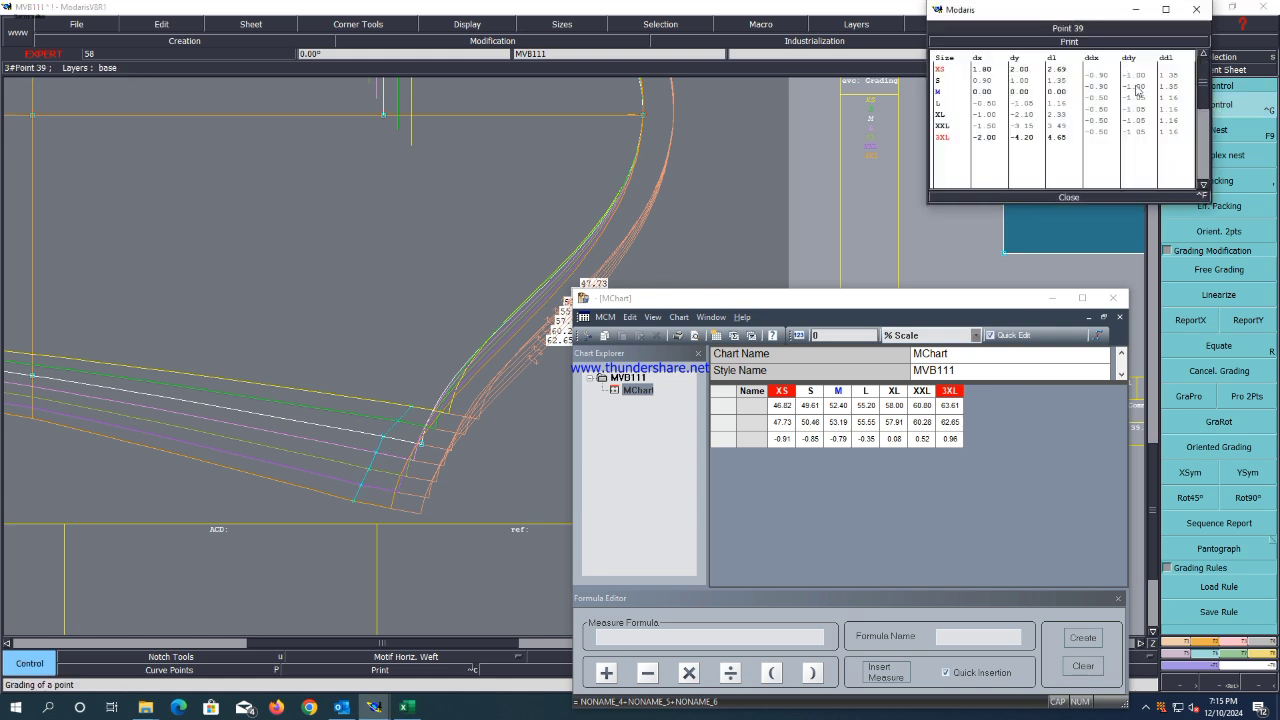
pyautogui.moveTo(1139, 75); pyautogui.dragTo(1140, 131)
pyautogui.write('1')
pyautogui.press('Return')
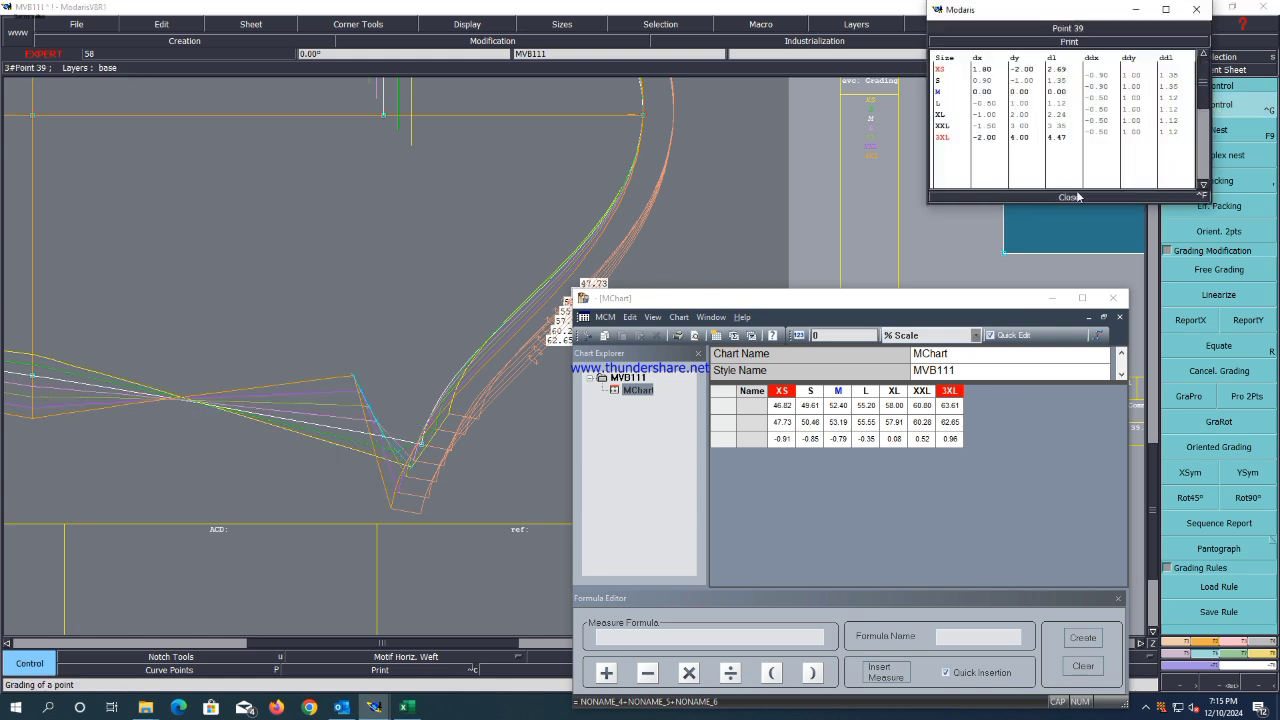
pyautogui.moveTo(1136, 75); pyautogui.dragTo(1134, 135)
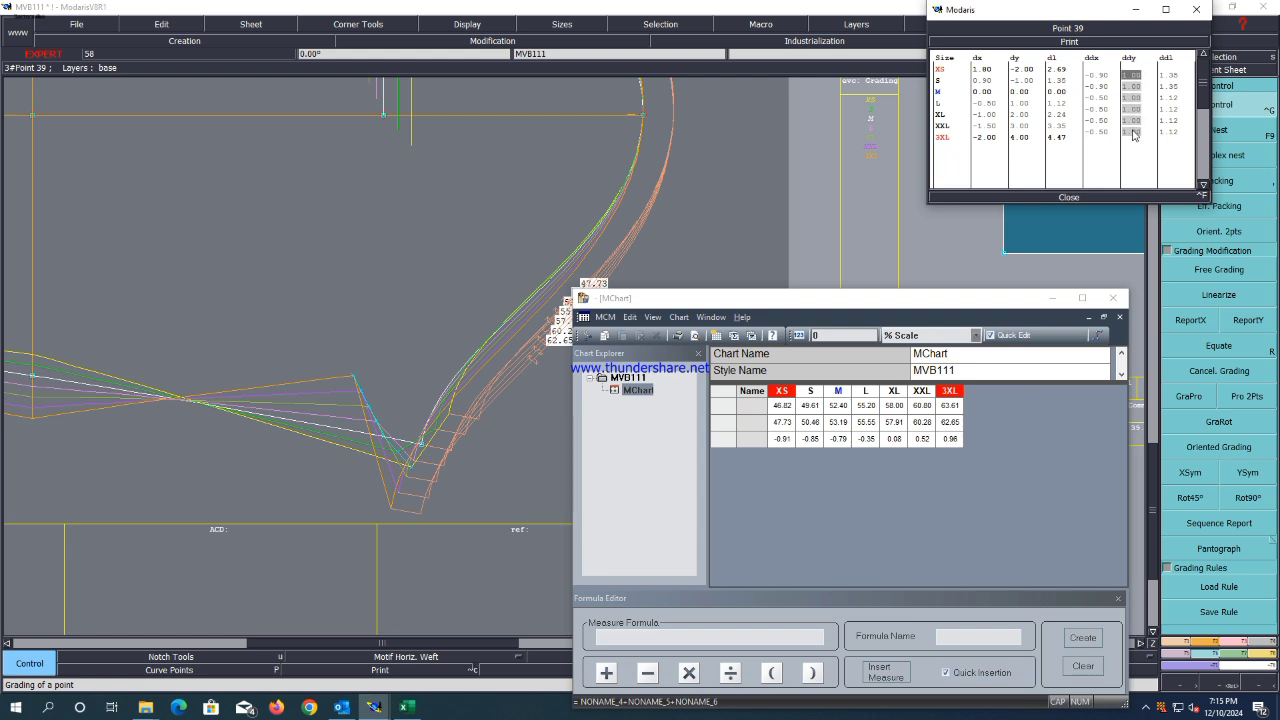
pyautogui.write('-1')
pyautogui.press('Return')
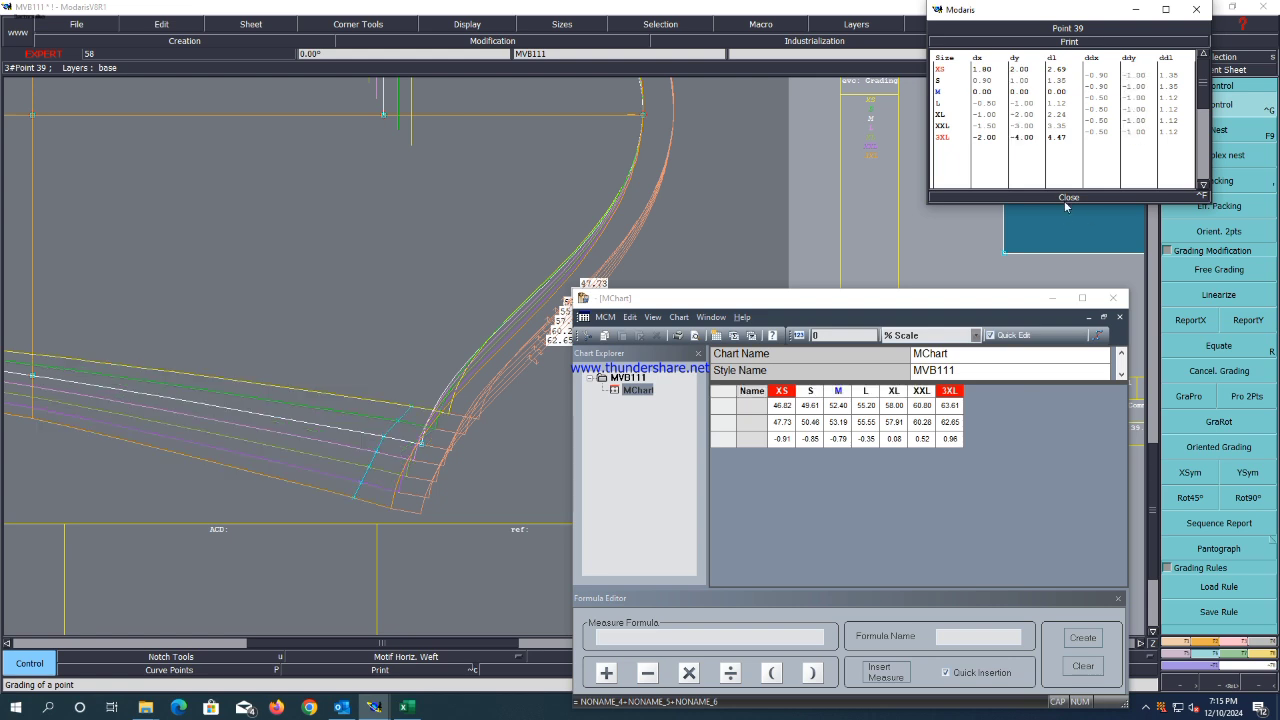
pyautogui.click(1073, 197)
# Redraw the vertical underarm line with Straight from the remaining inner end point down to the lower seam point.
pyautogui.scroll(-1, 723, 167)
pyautogui.scroll(-2, 486, 206)
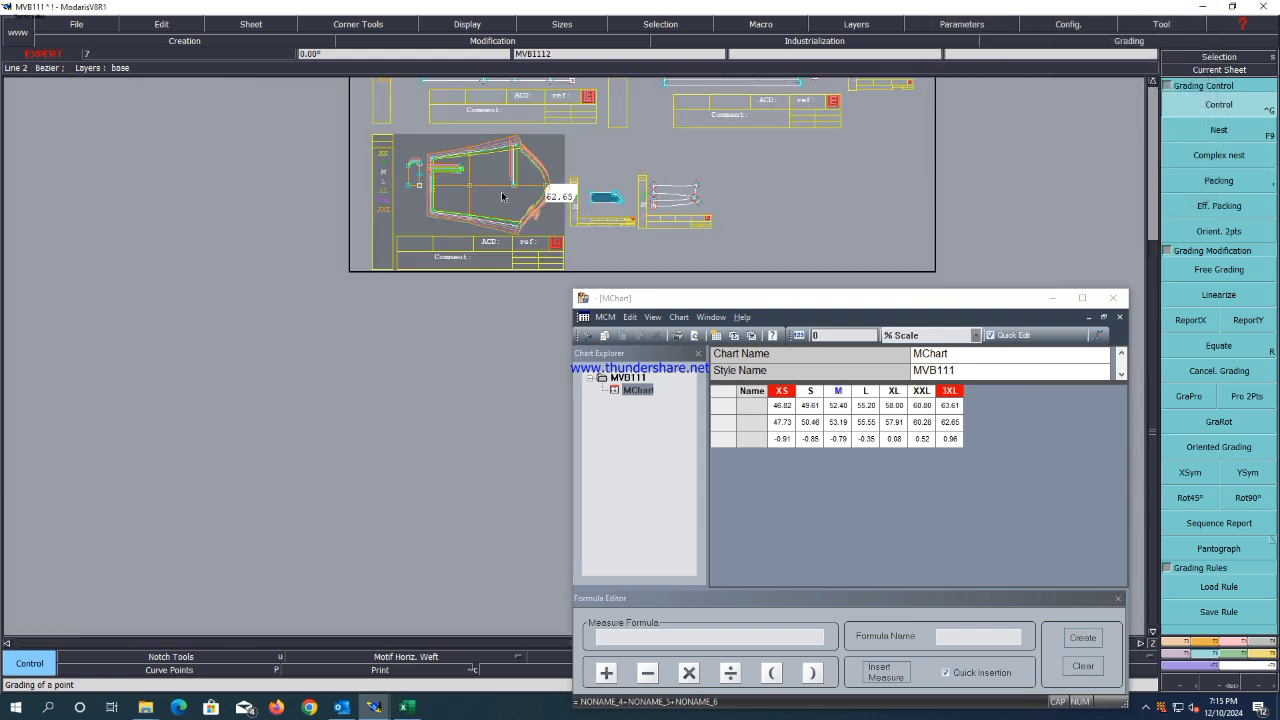
pyautogui.press('d')
pyautogui.click(492, 156)
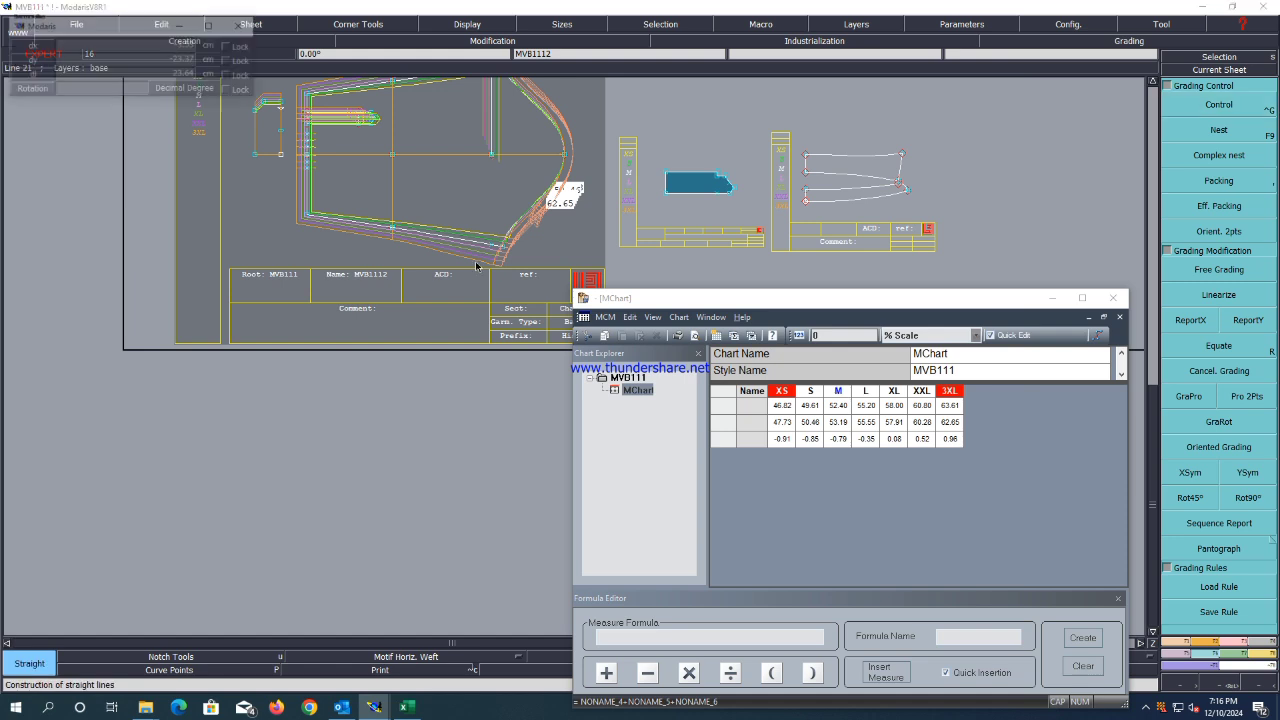
pyautogui.click(491, 248)
# Set the upper underarm point's ddx for L to 3XL to -0.7 with Control and close the grading table.
pyautogui.scroll(-1, 431, 294)
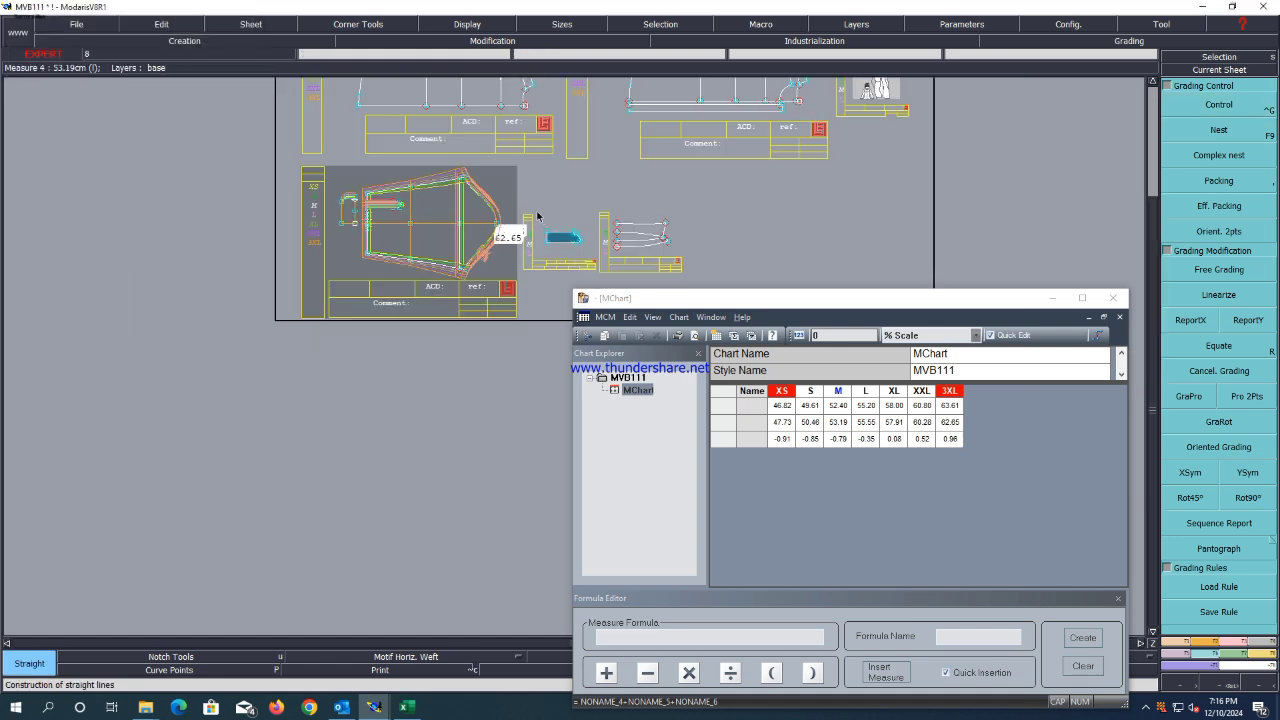
pyautogui.scroll(1, 488, 211)
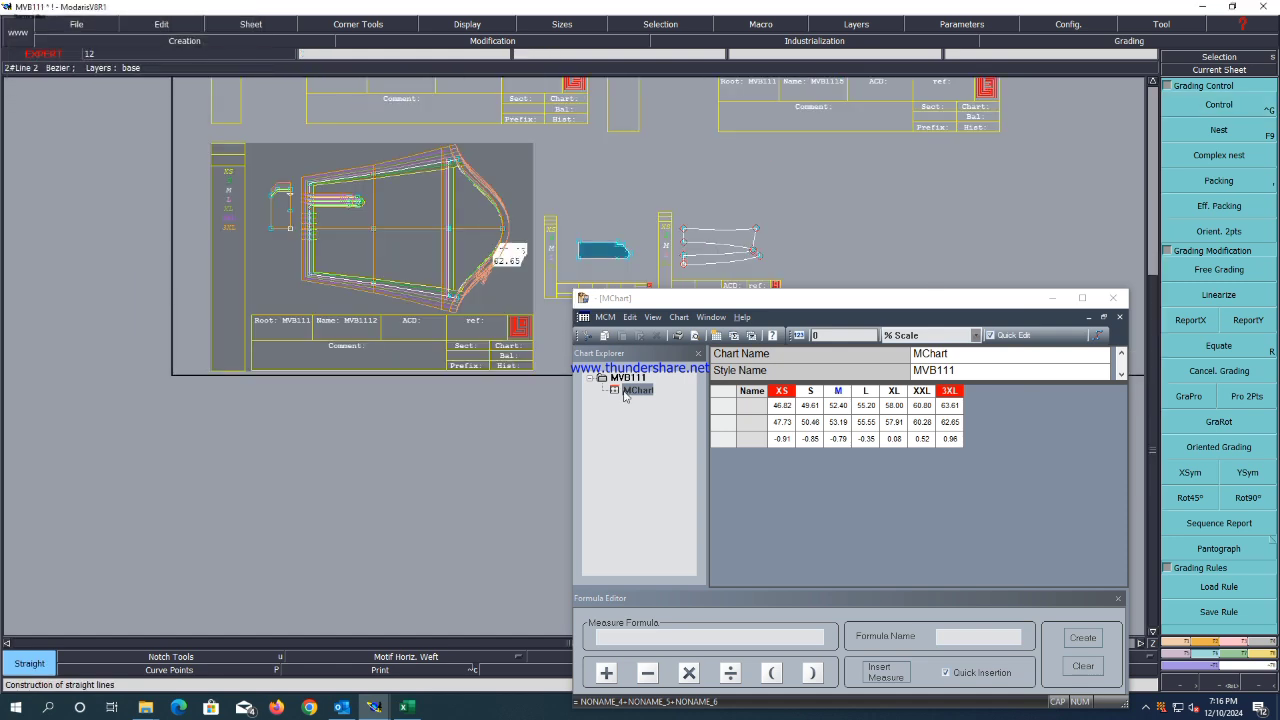
pyautogui.click(1218, 104)
pyautogui.scroll(1, 462, 167)
pyautogui.click(462, 167)
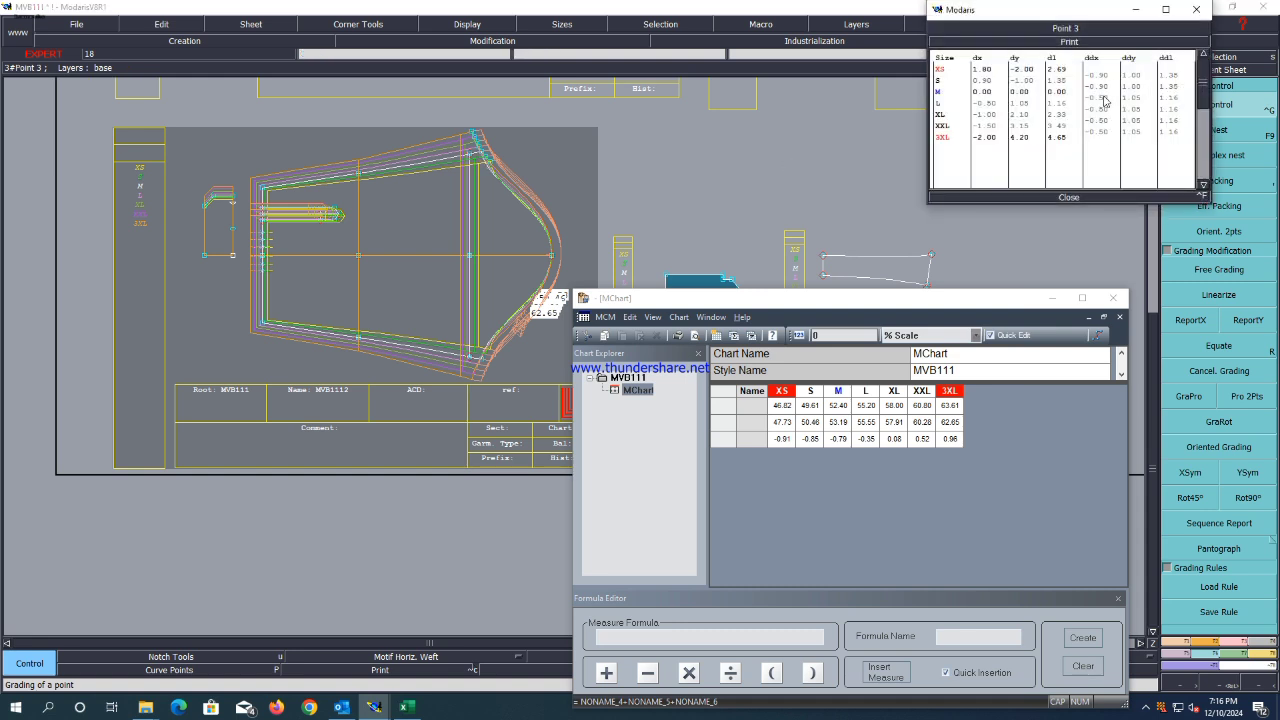
pyautogui.moveTo(1105, 101); pyautogui.dragTo(1105, 131)
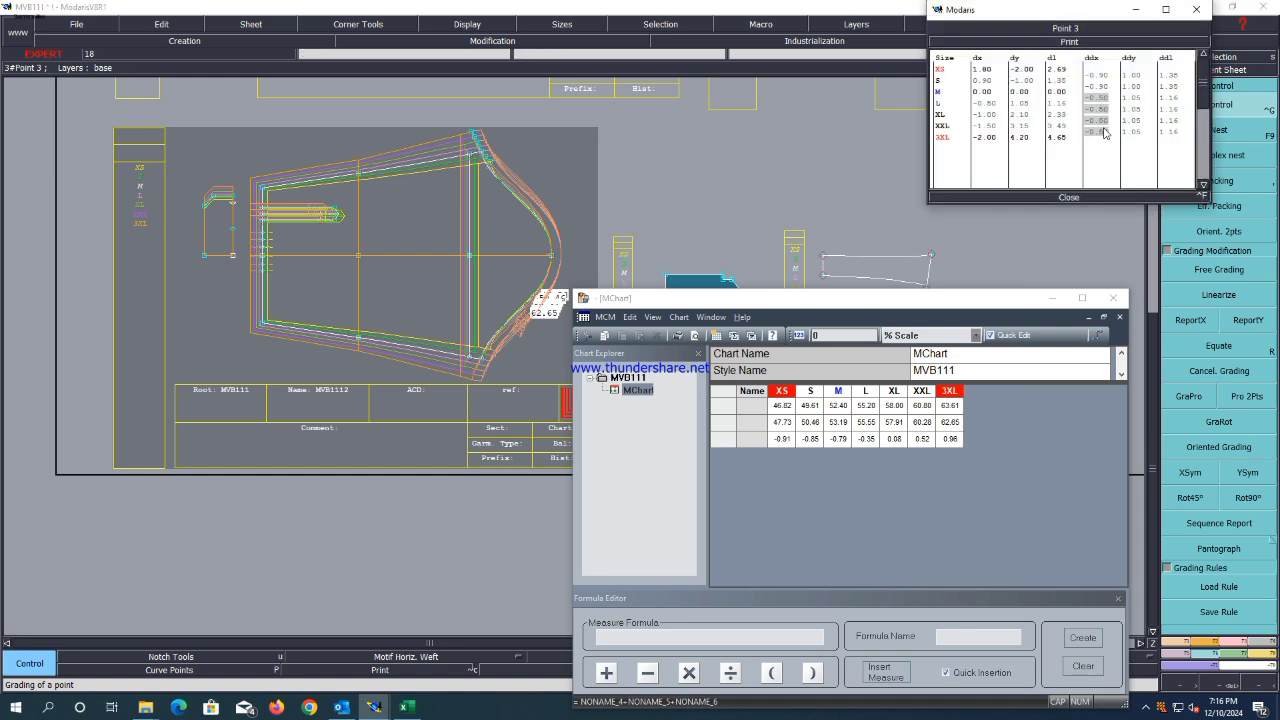
pyautogui.write('-7')
pyautogui.press('Return')
pyautogui.moveTo(1105, 133); pyautogui.dragTo(1106, 100)
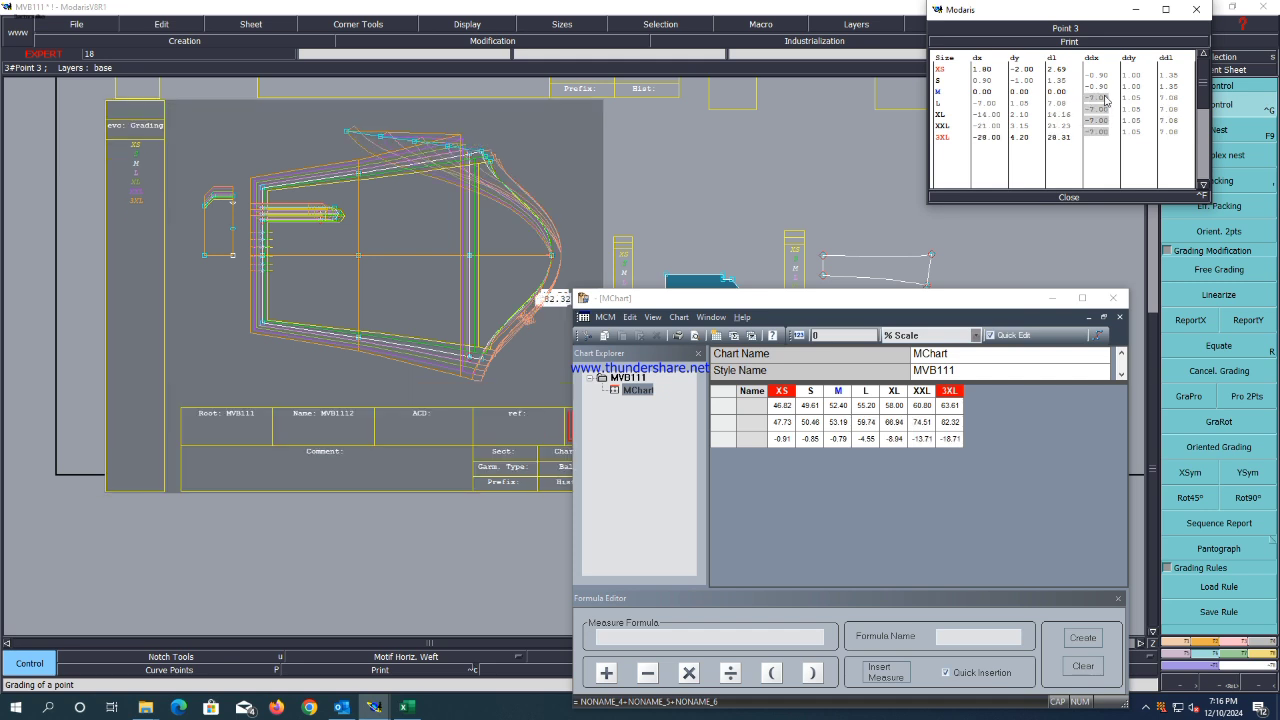
pyautogui.write('-.7')
pyautogui.press('Return')
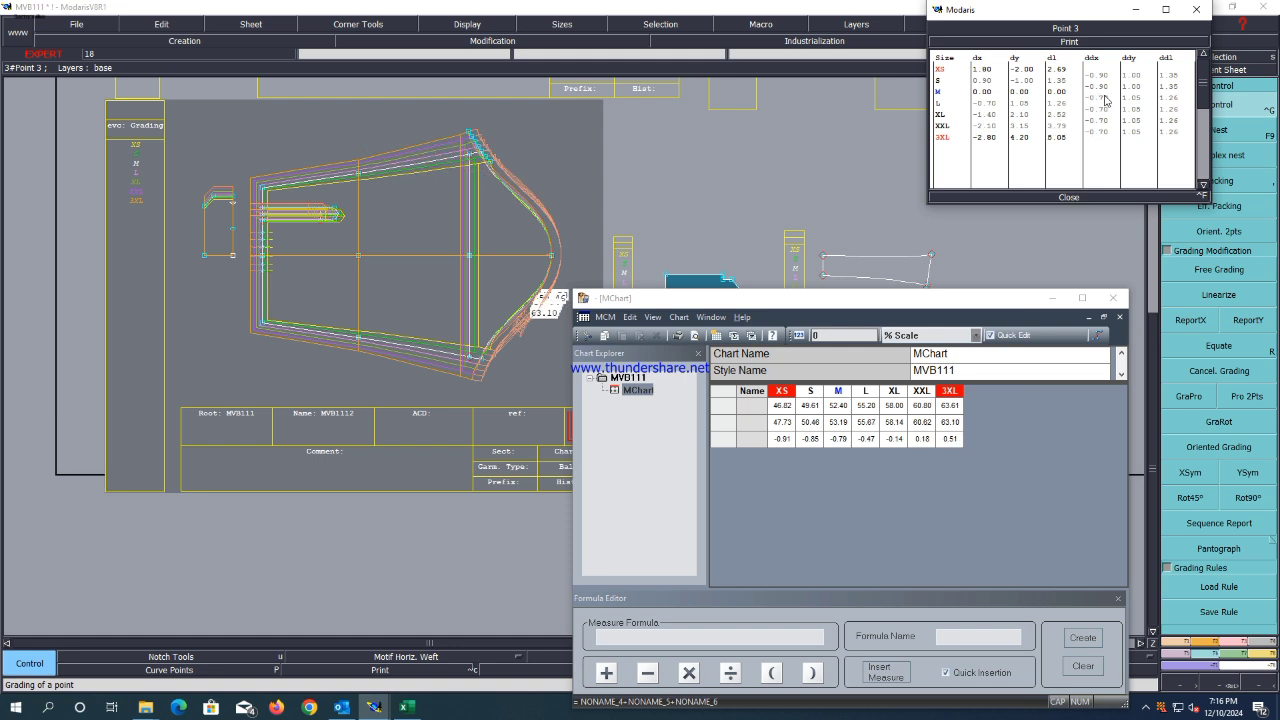
pyautogui.click(1069, 197)
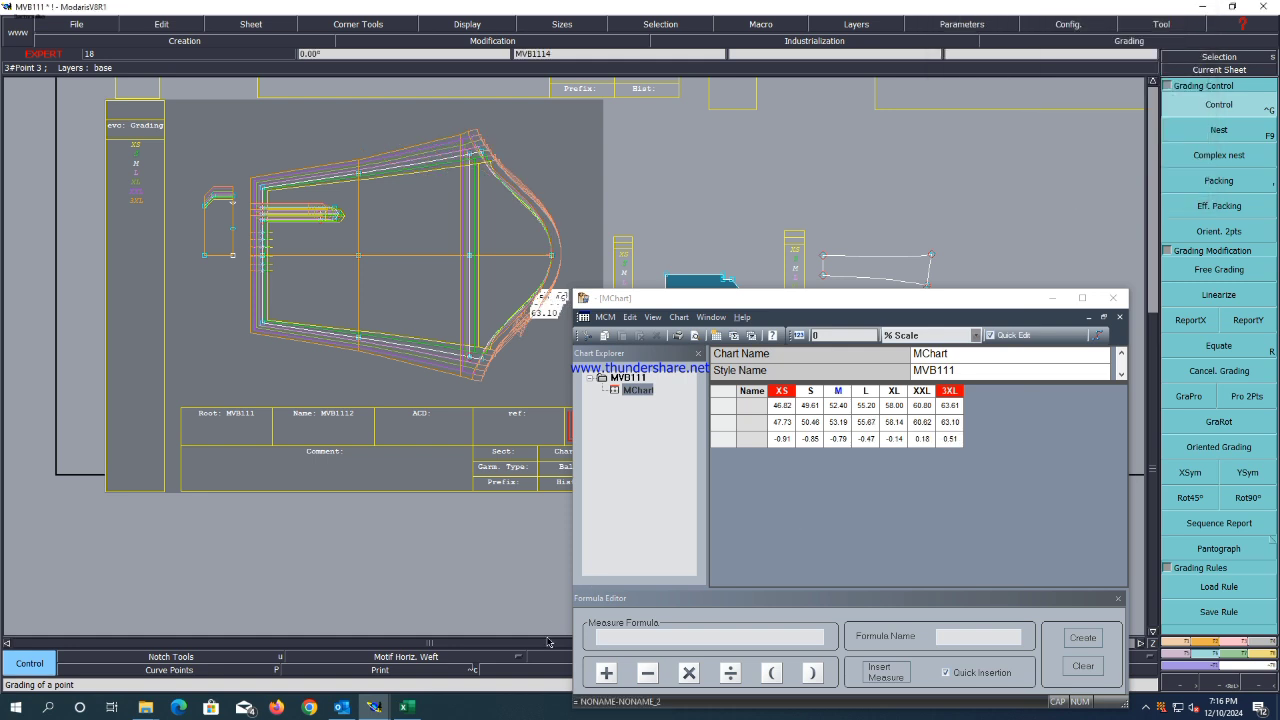
pyautogui.click(1146, 712)
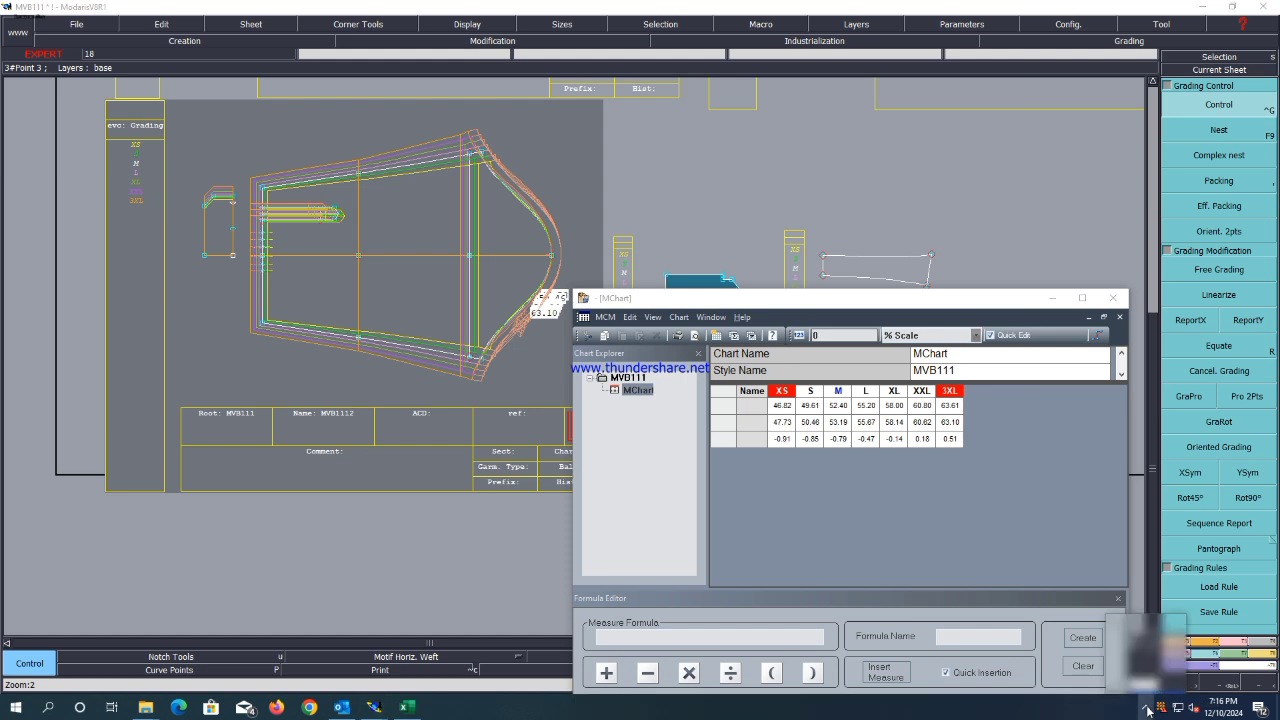
pyautogui.click(1172, 680)
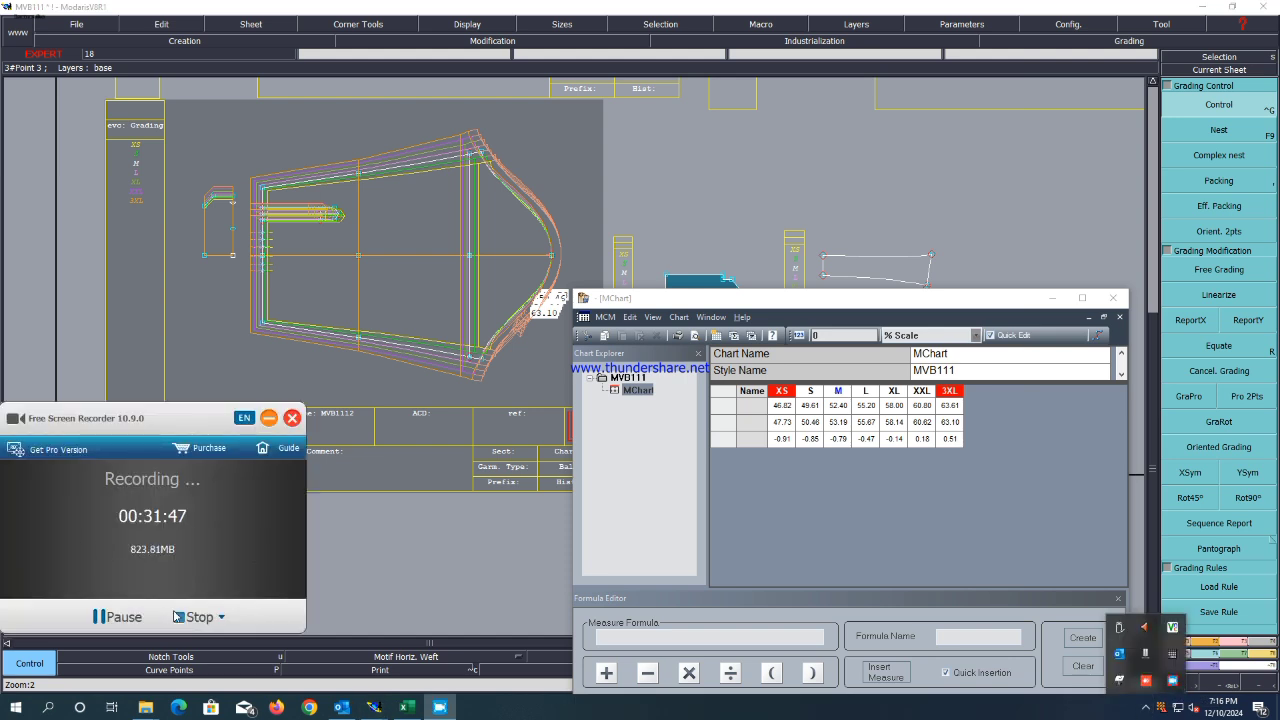
pyautogui.click(125, 617)
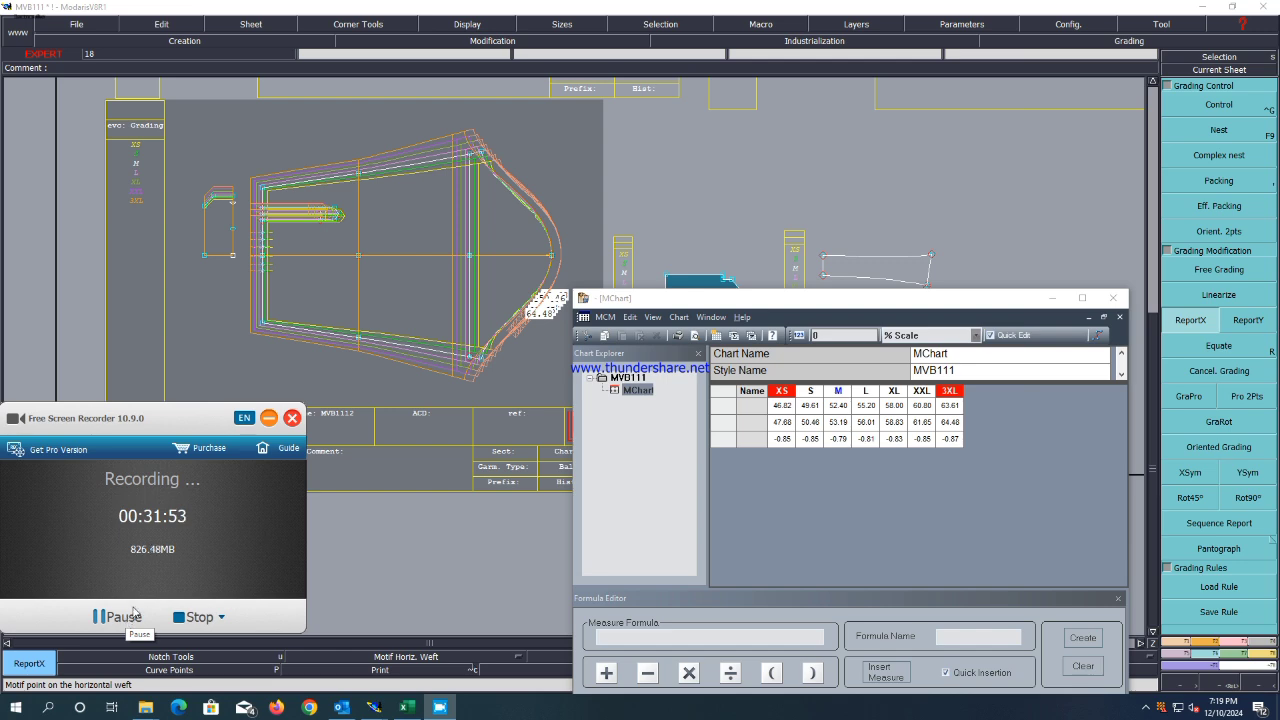
pyautogui.click(268, 418)
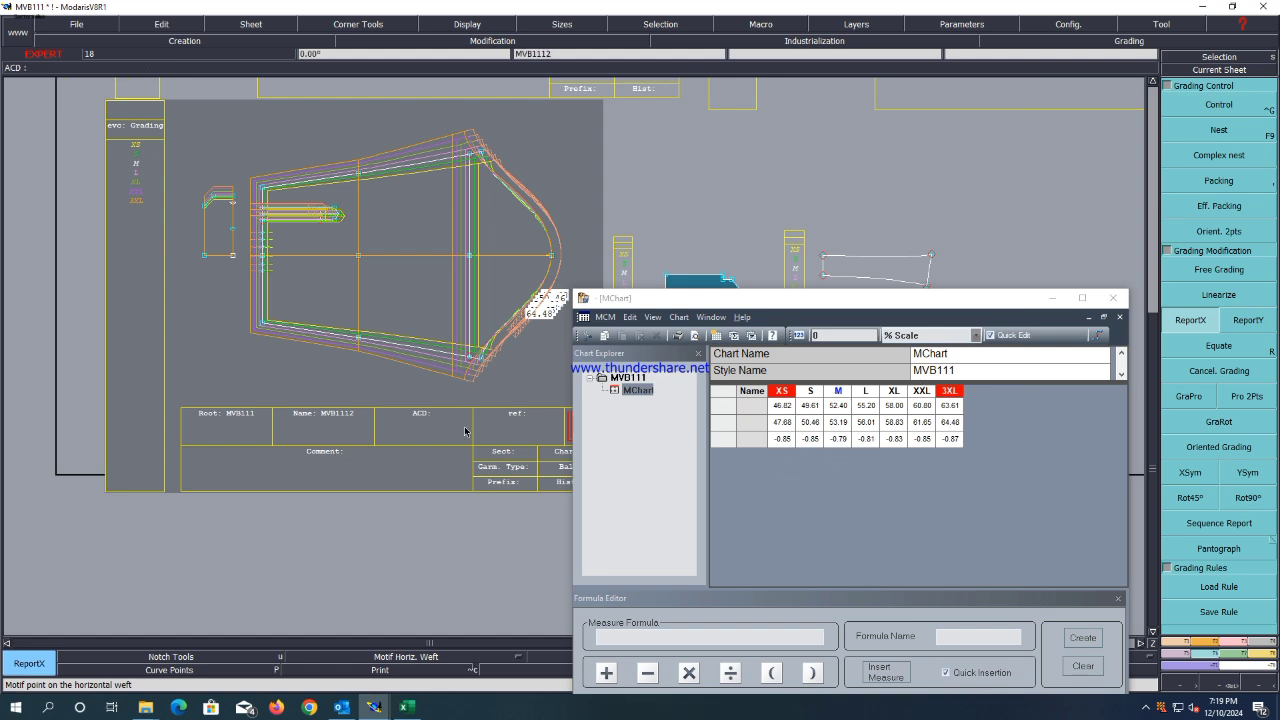
# Check the grading of the sleeve's upper hem corner with Control, close its table and save the model.
pyautogui.hotkey('ctrl', 'g')
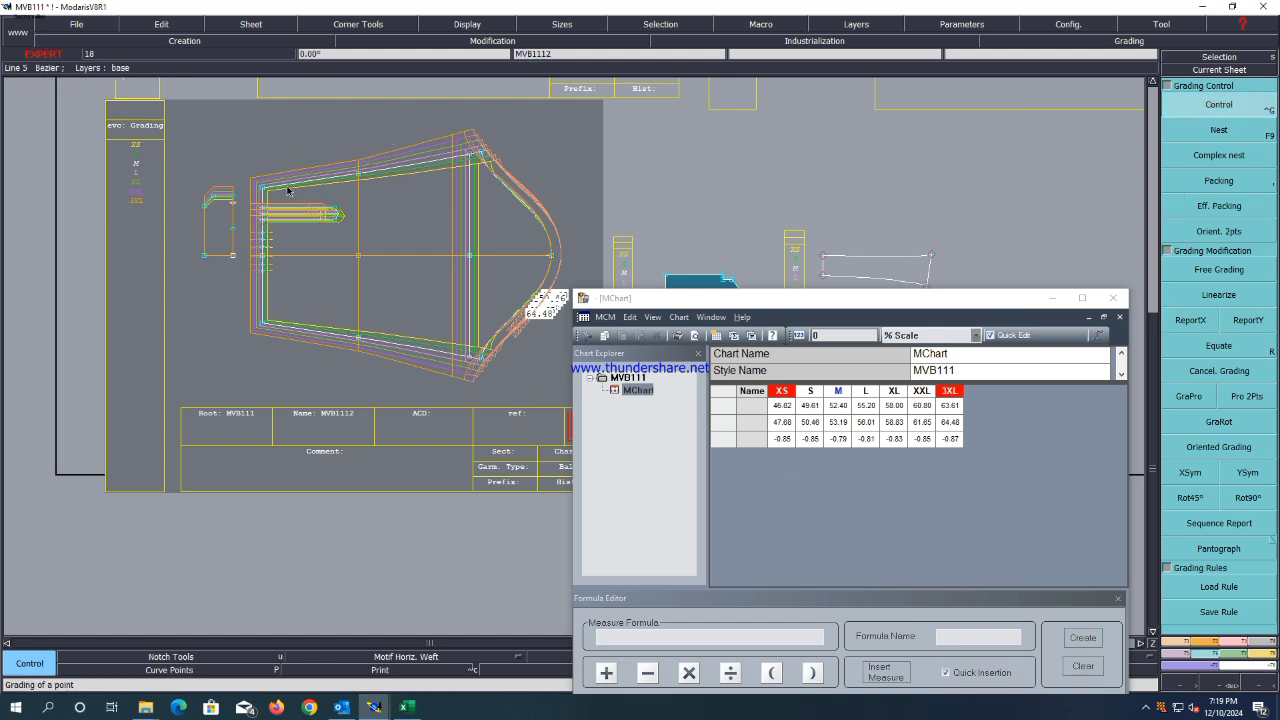
pyautogui.click(258, 186)
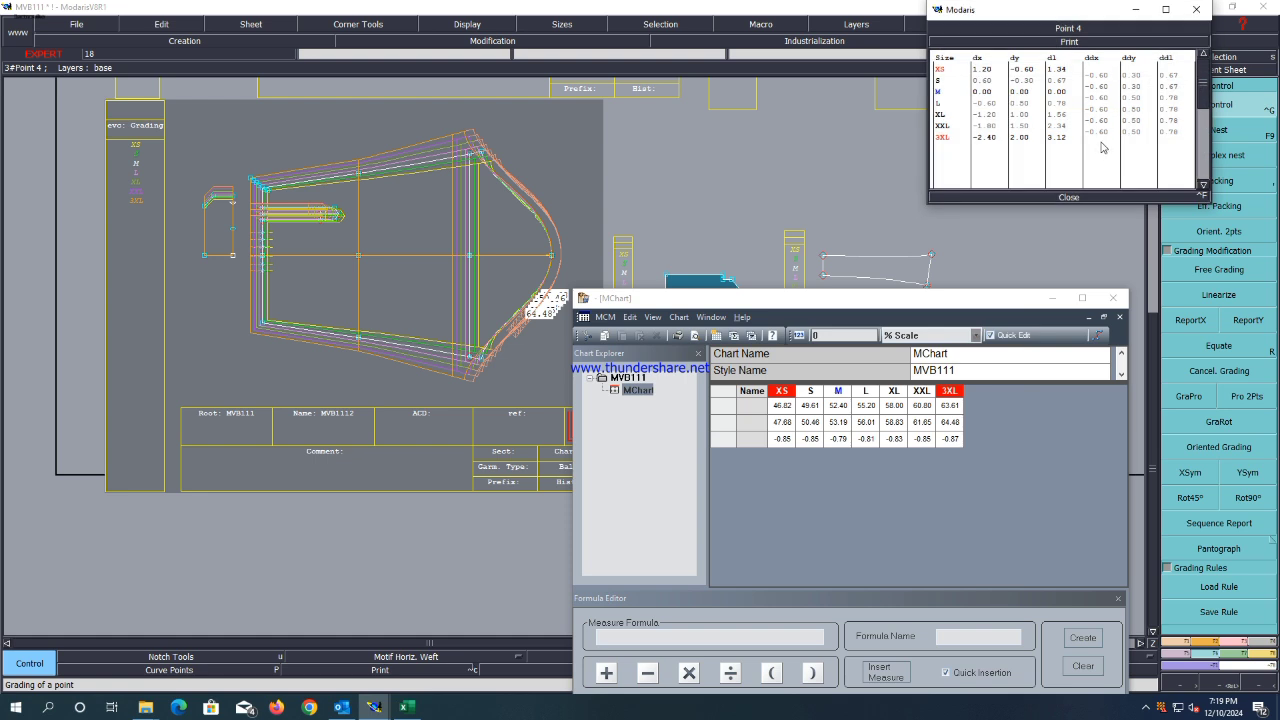
pyautogui.click(1067, 198)
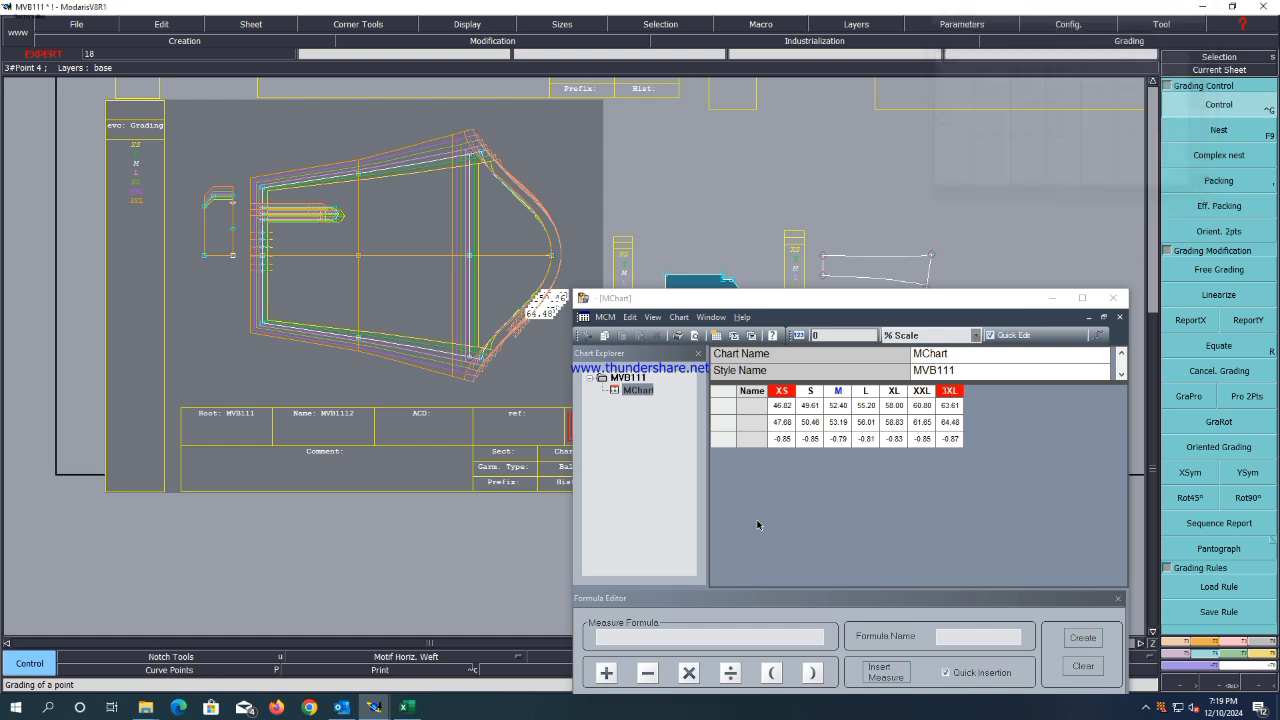
pyautogui.hotkey('ctrl', 's')
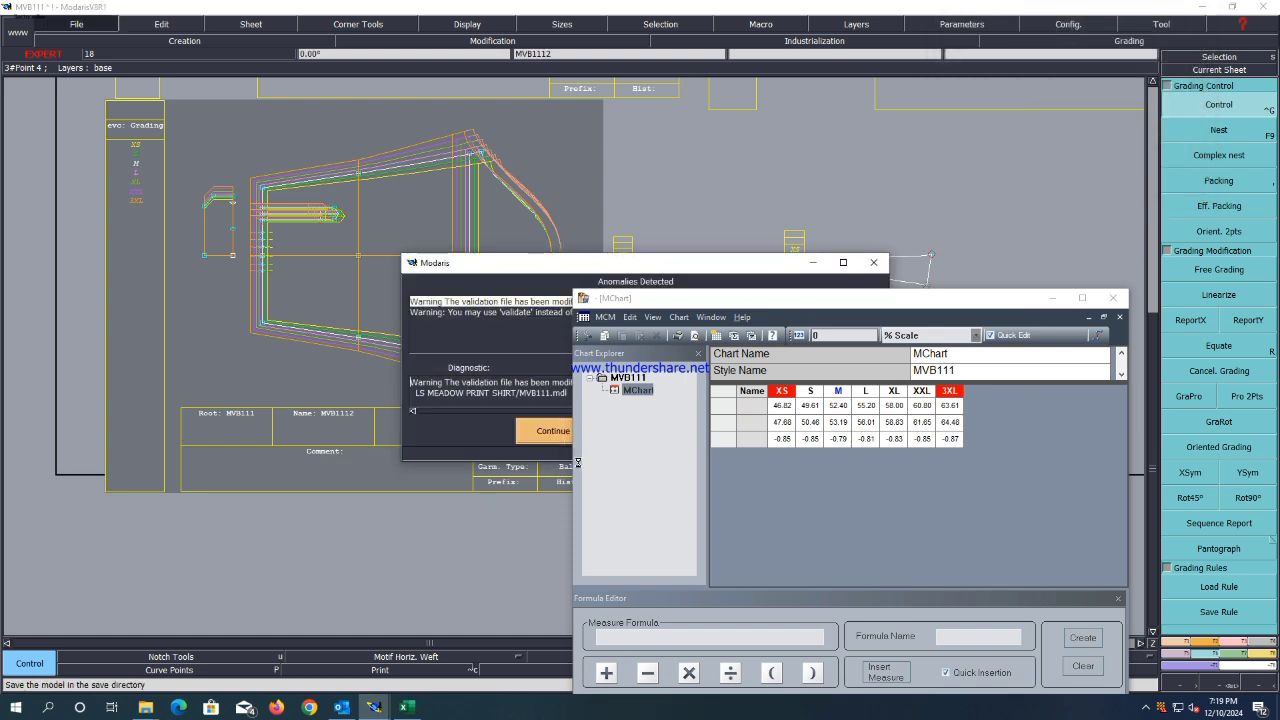
pyautogui.click(549, 432)
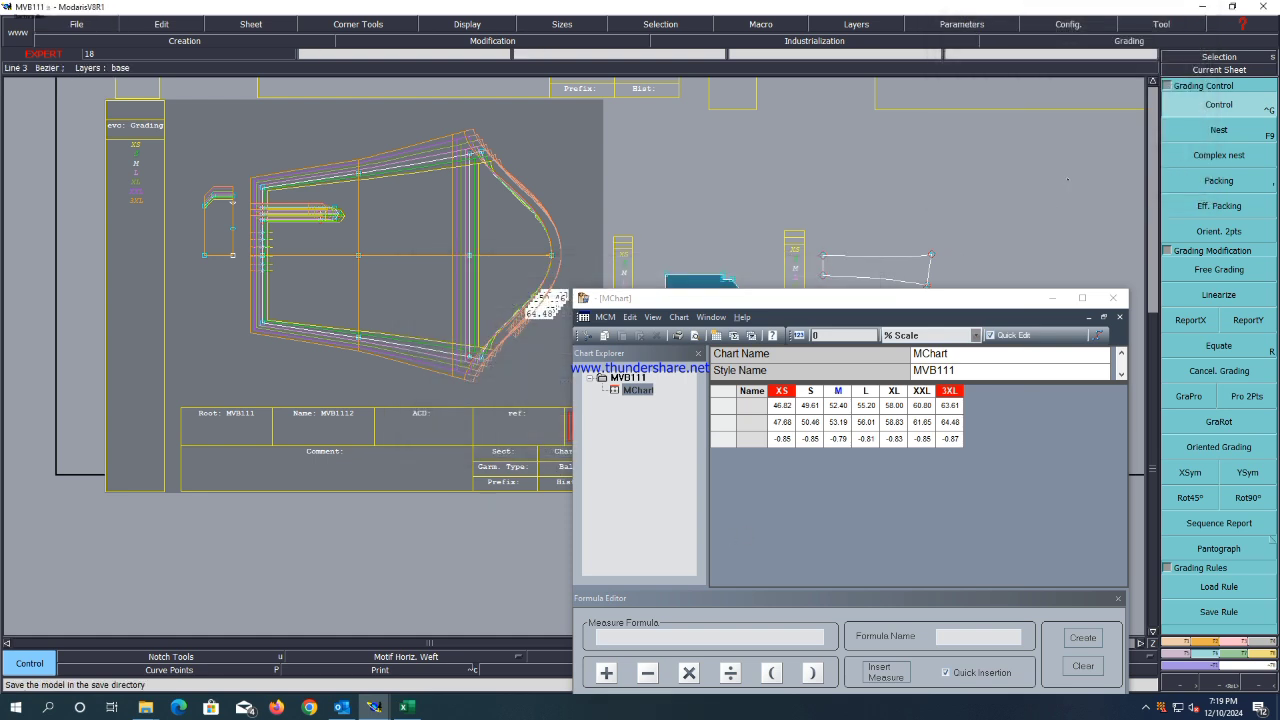
# Set the ddx to -0.3 for all sizes at the upper end of the sleeve's elbow line with Control and close the table.
pyautogui.click(358, 172)
pyautogui.moveTo(1100, 75); pyautogui.dragTo(1102, 134)
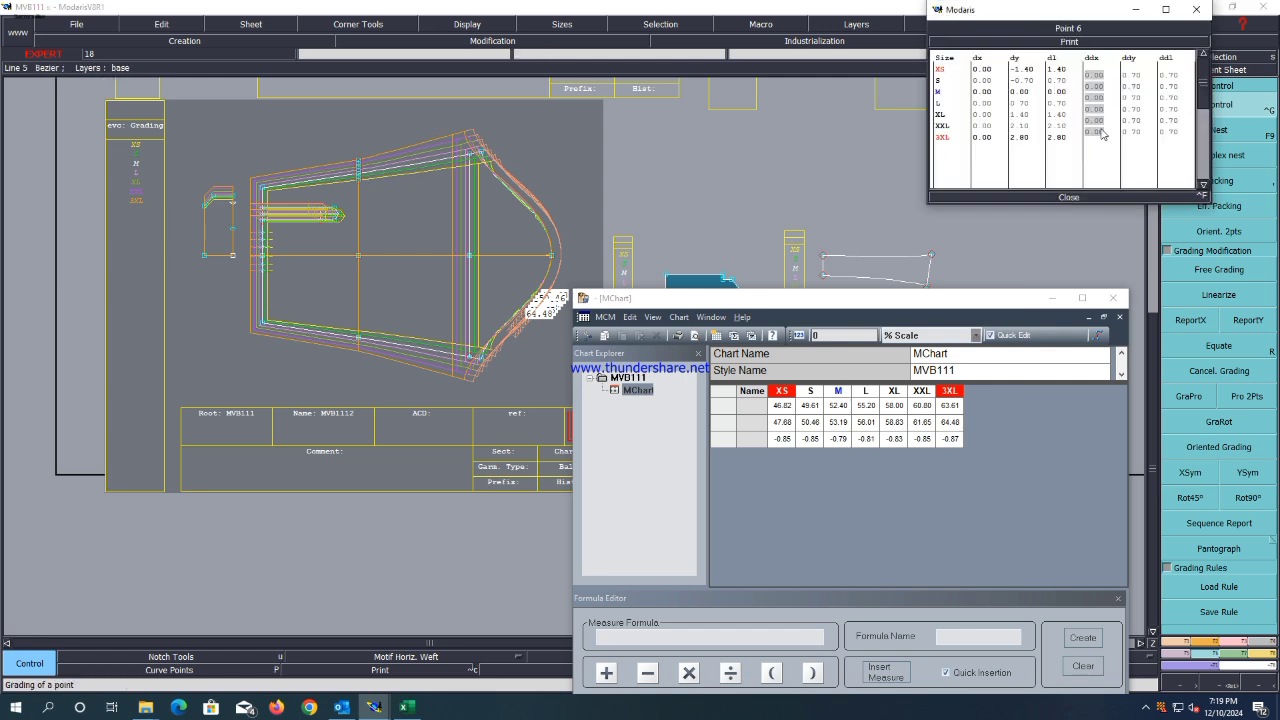
pyautogui.write('-.3')
pyautogui.press('Return')
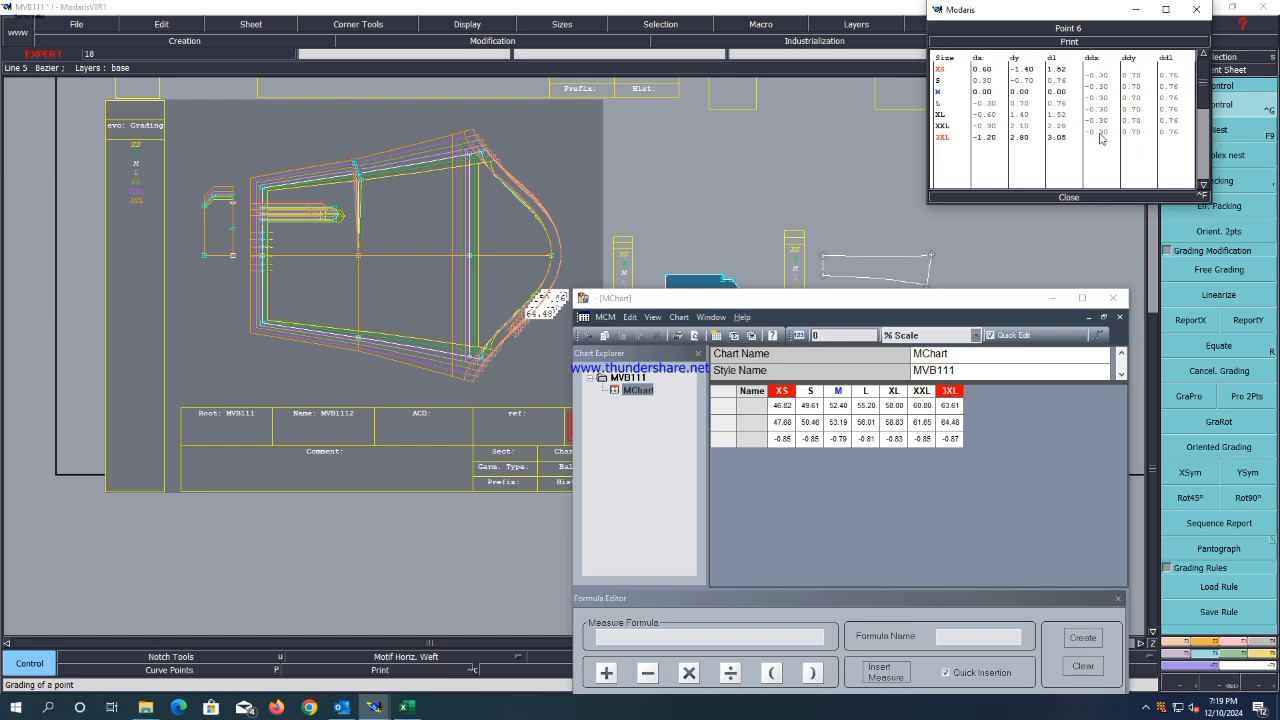
pyautogui.click(1068, 197)
# Copy the upper elbow point's horizontal grading to the other points of the vertical elbow line with ReportX.
pyautogui.click(1190, 319)
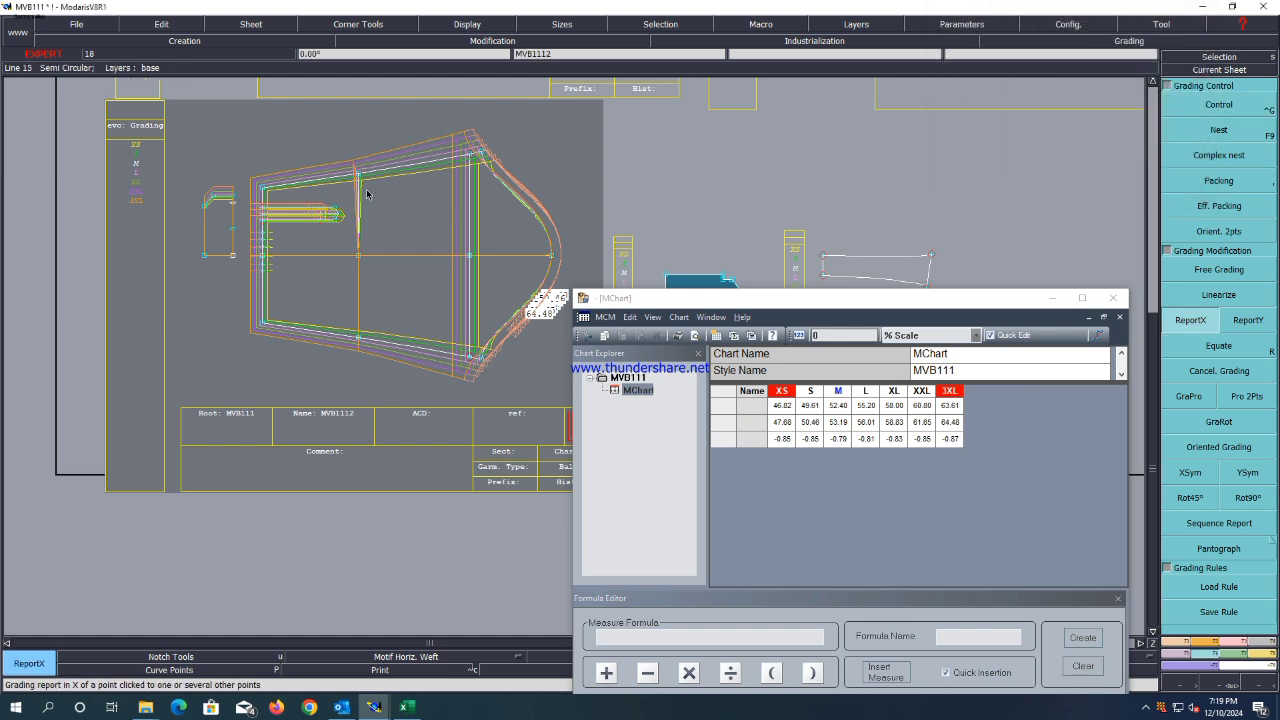
pyautogui.moveTo(392, 120); pyautogui.dragTo(347, 346)
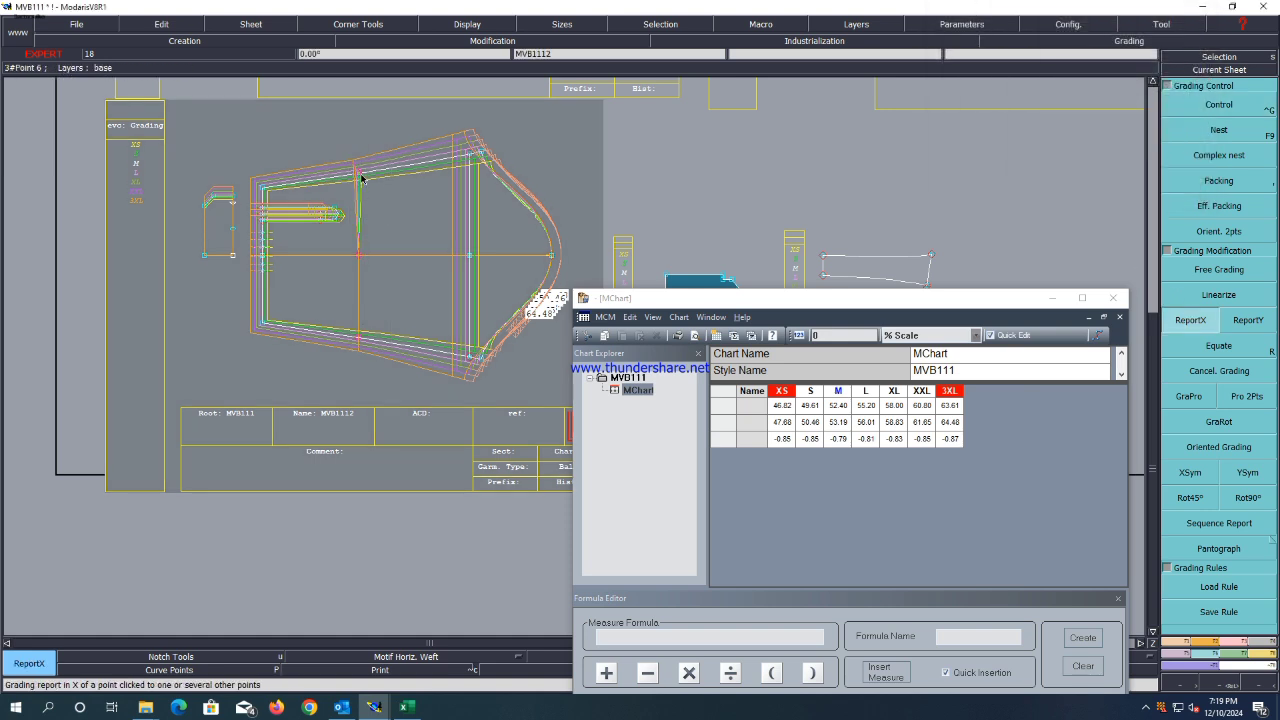
pyautogui.click(361, 172)
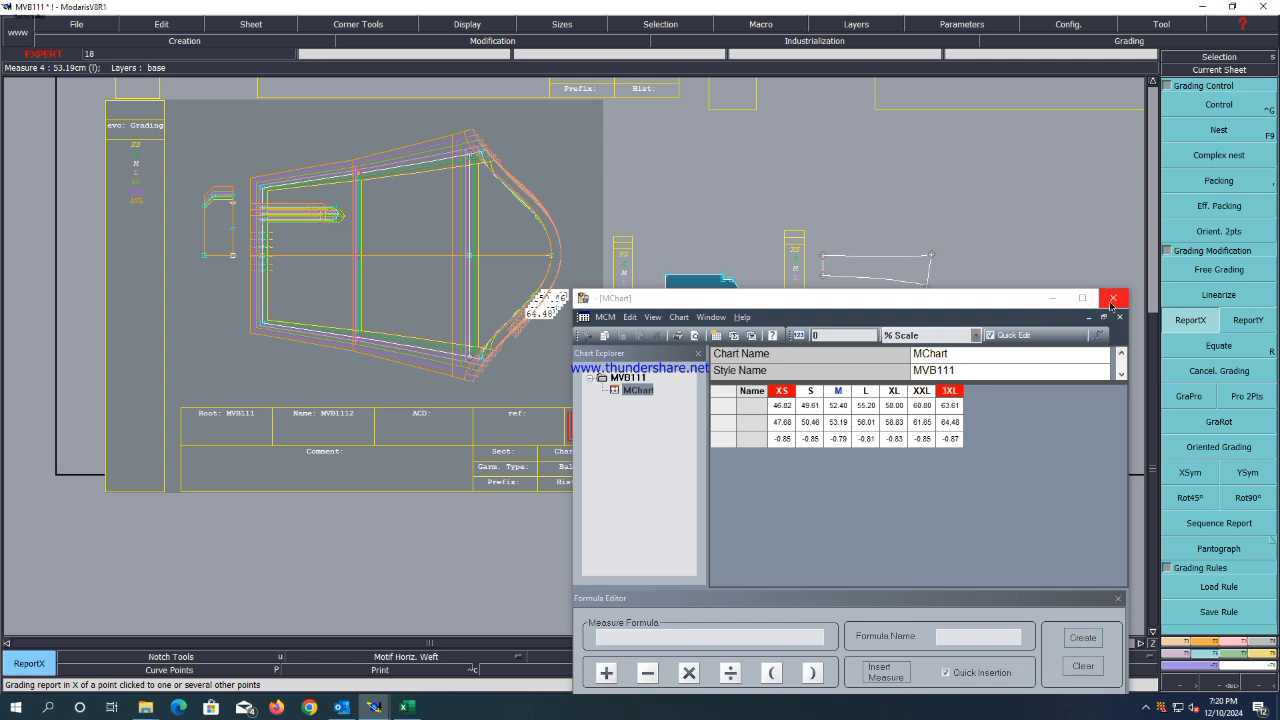
# Close MChart and save the model with all the sheets rearranged on the desk.
pyautogui.click(1110, 302)
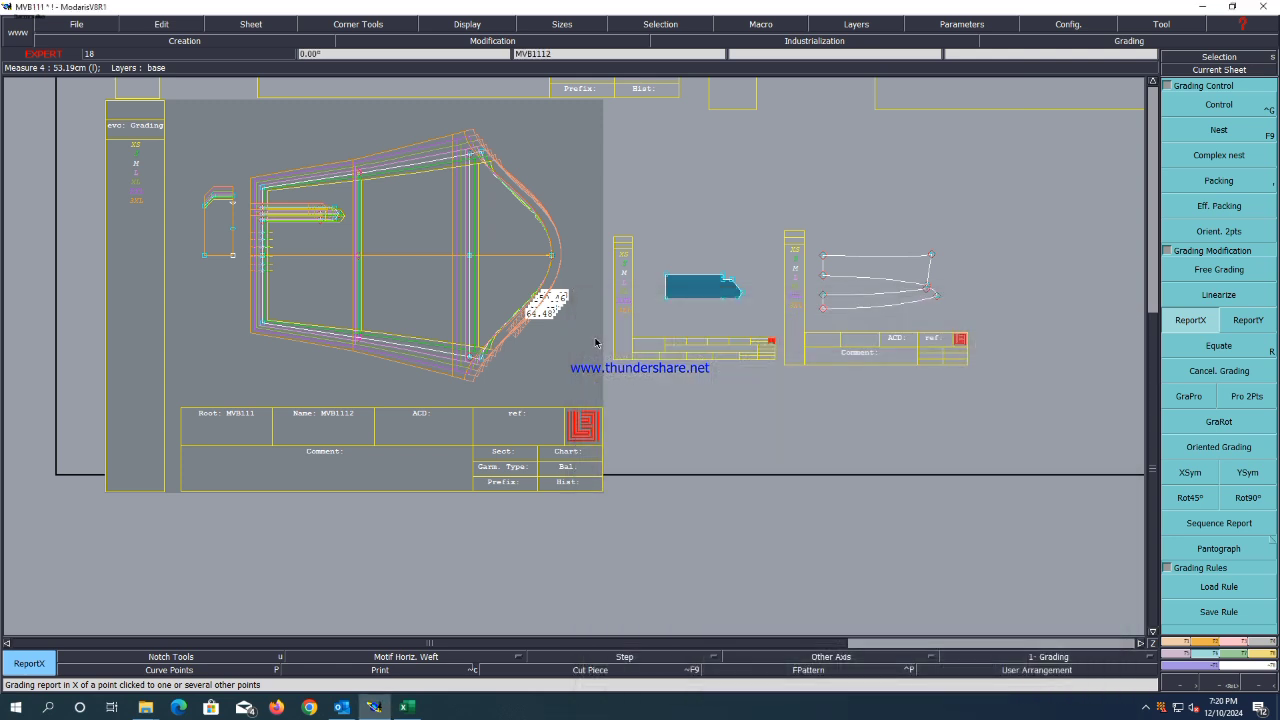
pyautogui.hotkey('ctrl', 's')
pyautogui.click(549, 431)
pyautogui.press('j')
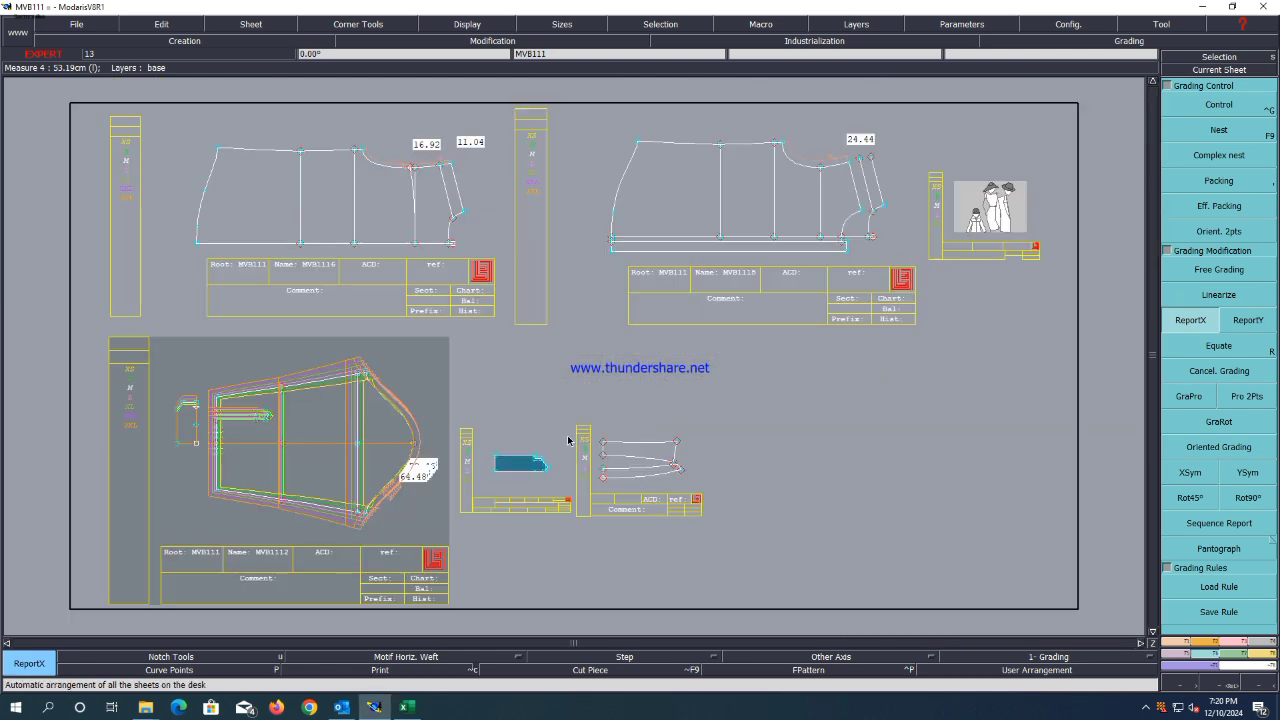
pyautogui.hotkey('ctrl', 's')
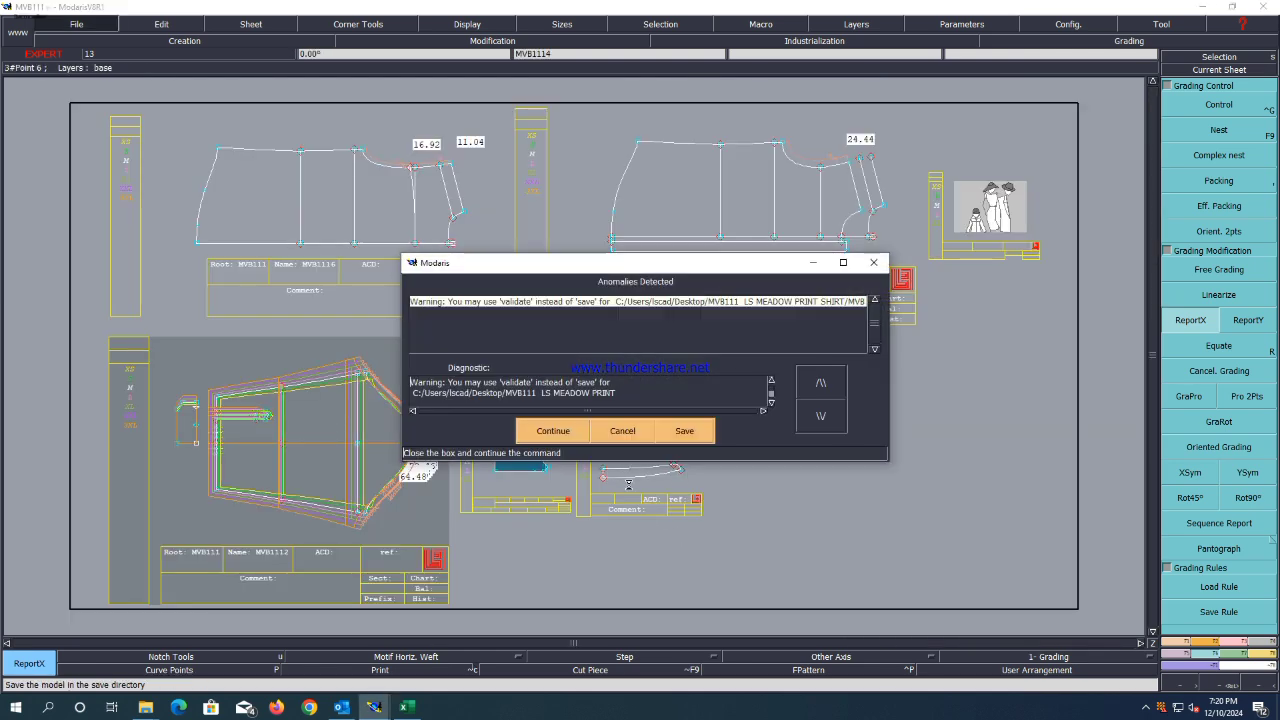
pyautogui.click(541, 430)
# Display all sheets in the base size only with their title blocks hidden, and save the model.
pyautogui.hotkey('ctrl', 'a')
pyautogui.press('space')
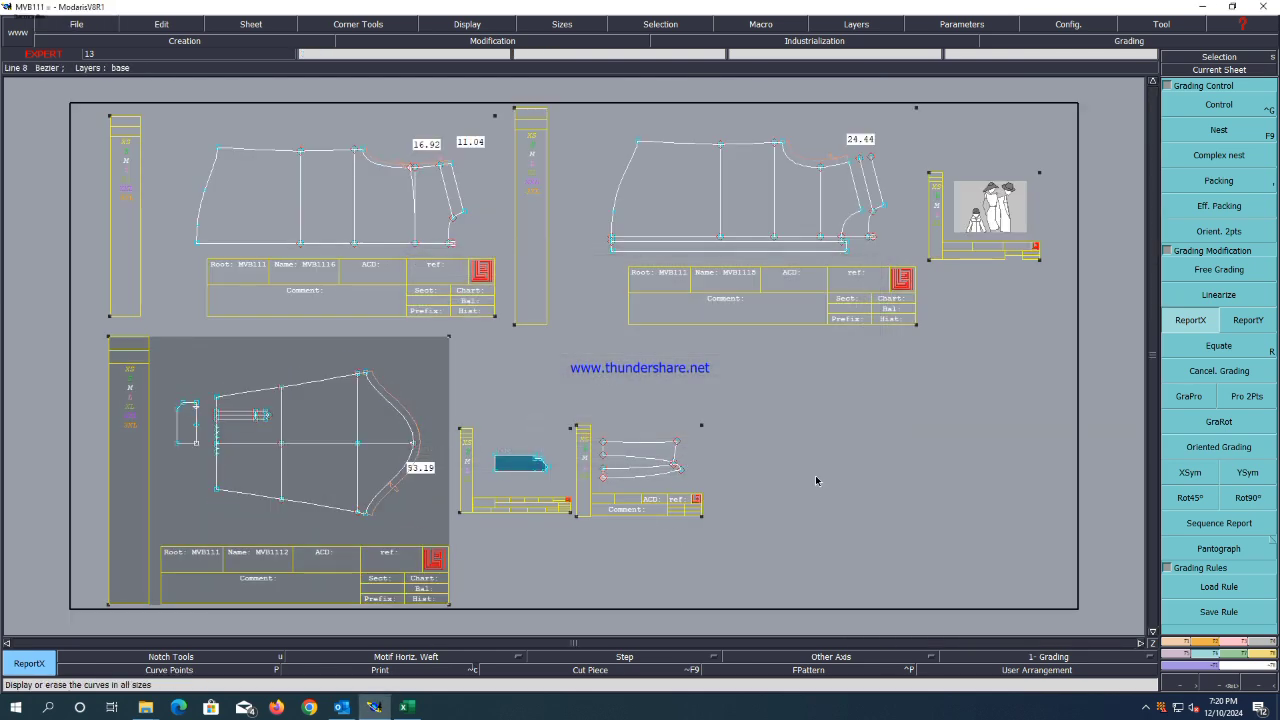
pyautogui.press('j')
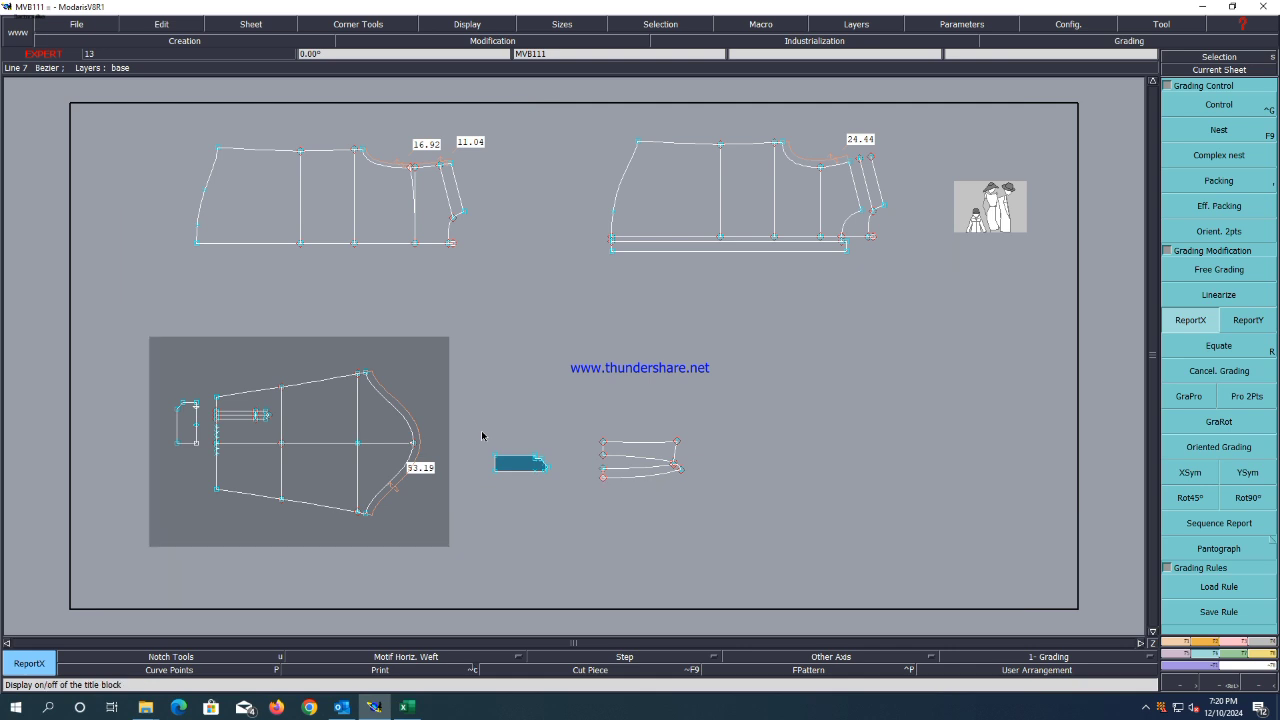
pyautogui.hotkey('ctrl', 's')
pyautogui.click(541, 436)
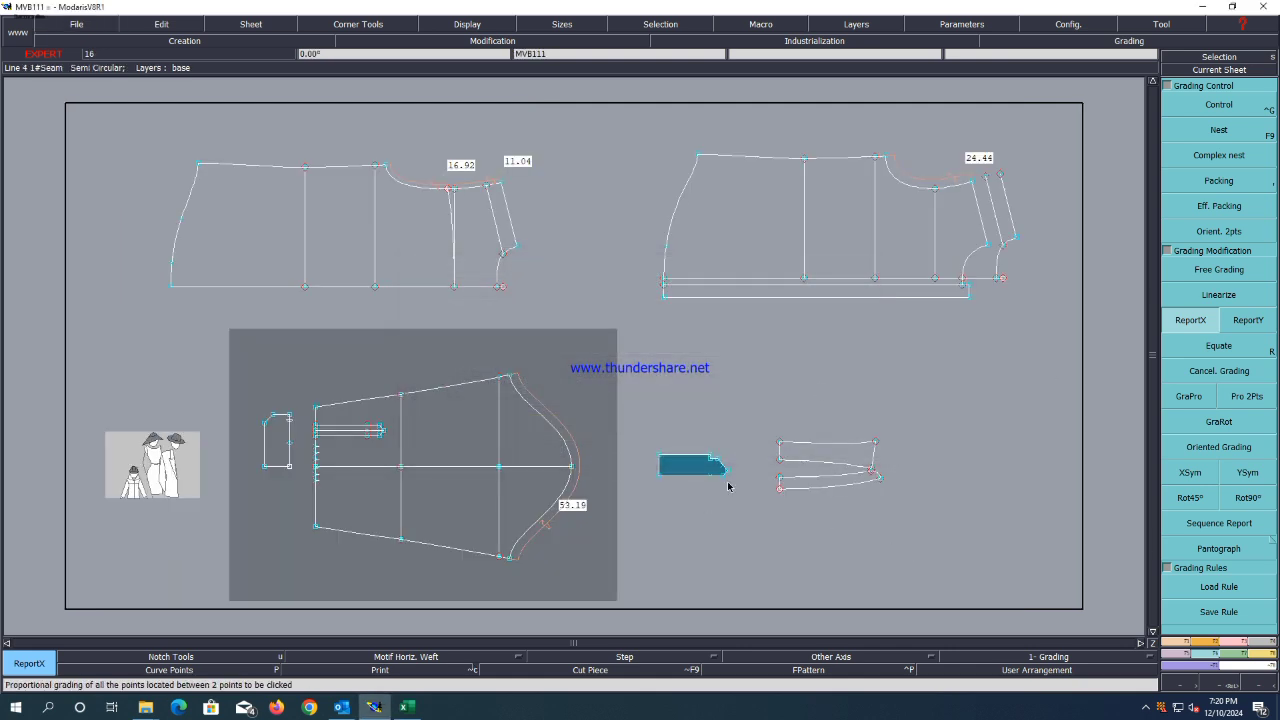
# Measure the length of the small pointed placket piece from its tip to its straight end, and undo the measure.
pyautogui.scroll(3, 728, 487)
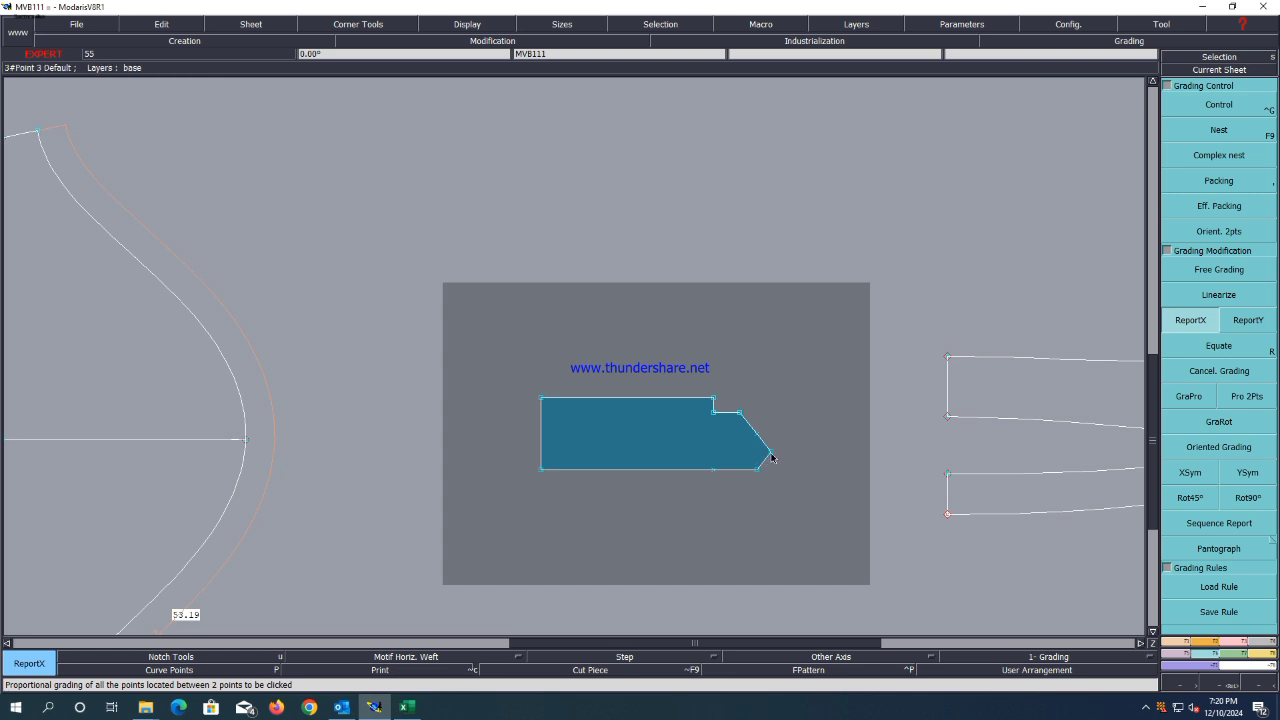
pyautogui.press('l')
pyautogui.click(771, 453)
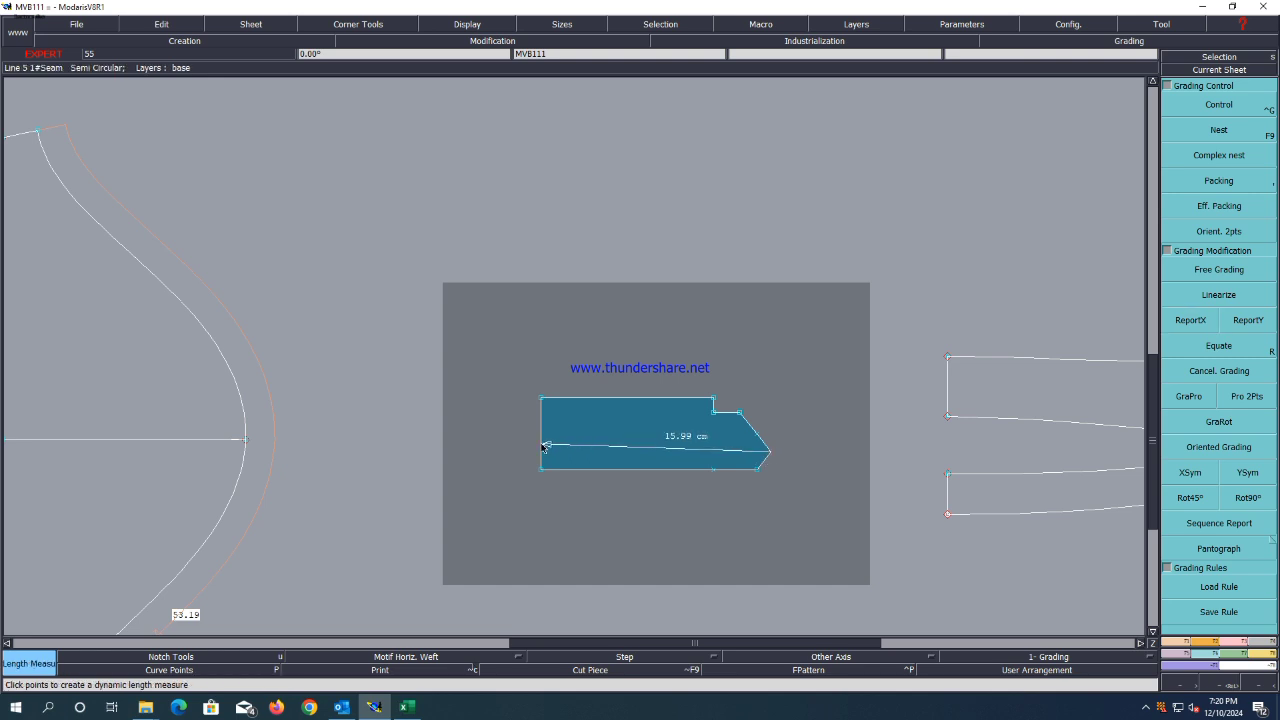
pyautogui.click(541, 448)
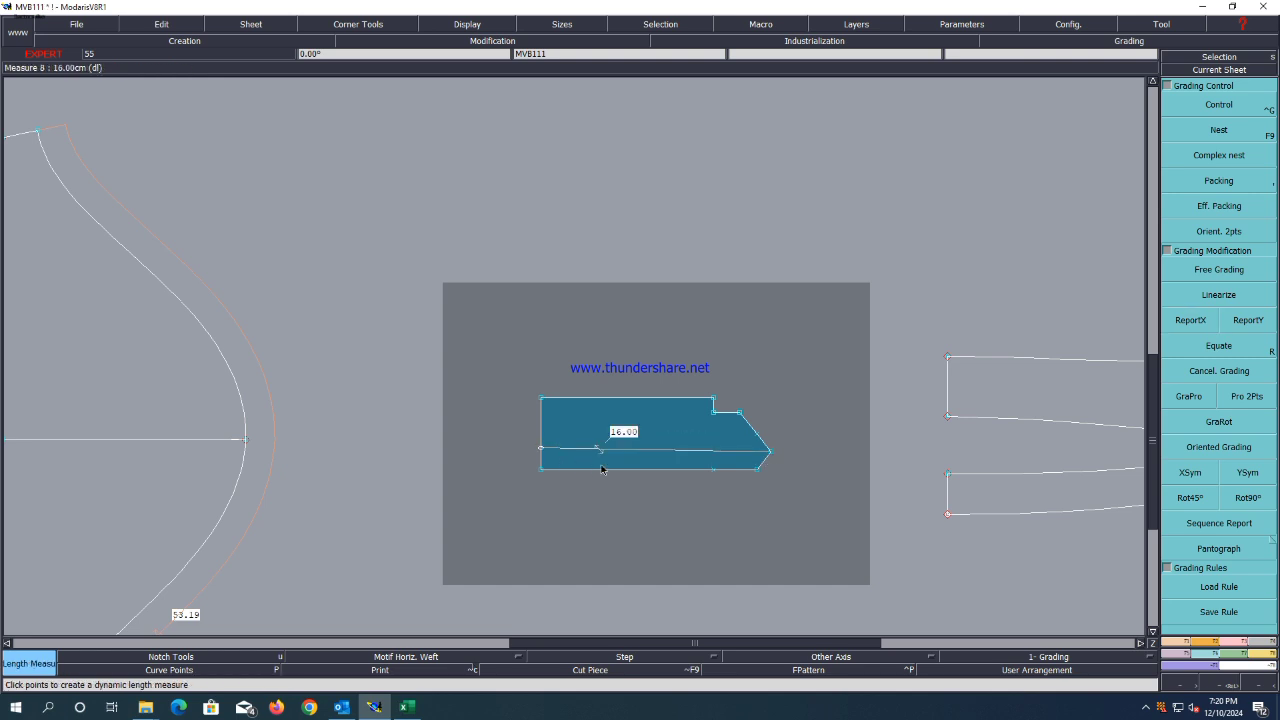
pyautogui.hotkey('ctrl', 'z')
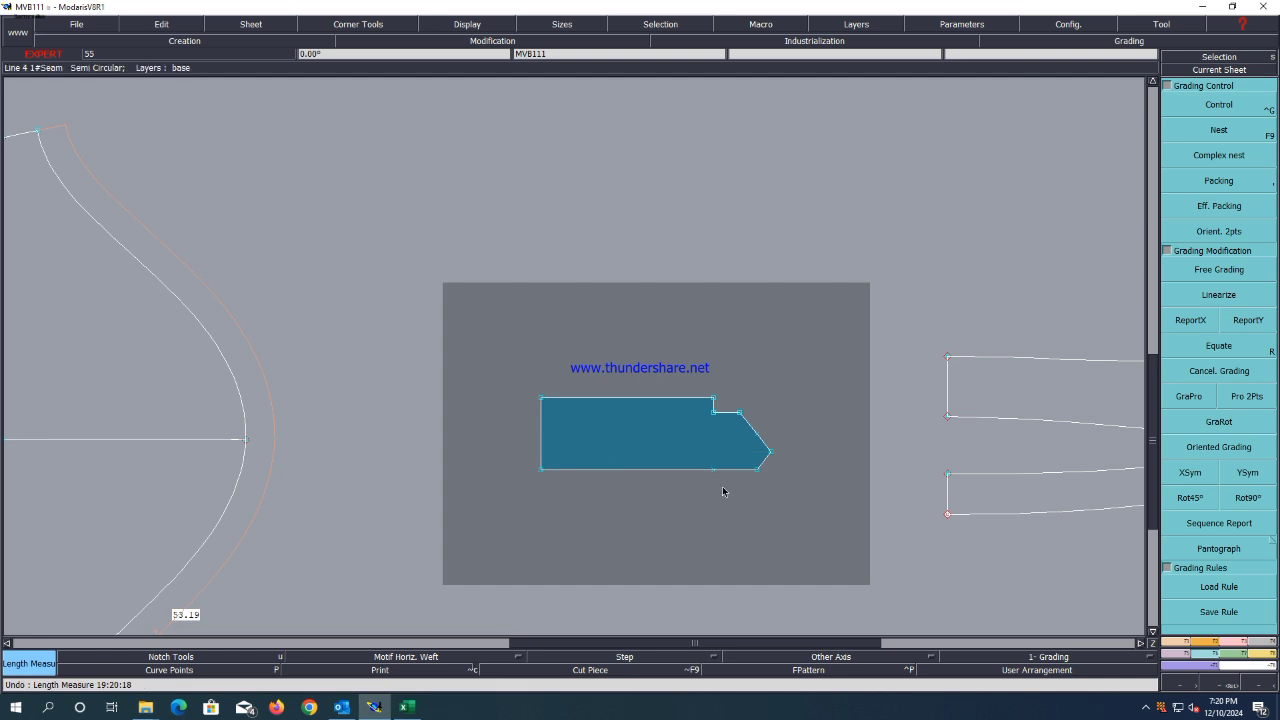
# Draw a rectangle 16 cm wide and 3.80 cm high on a new blank sheet above the placket piece.
pyautogui.scroll(-2, 692, 455)
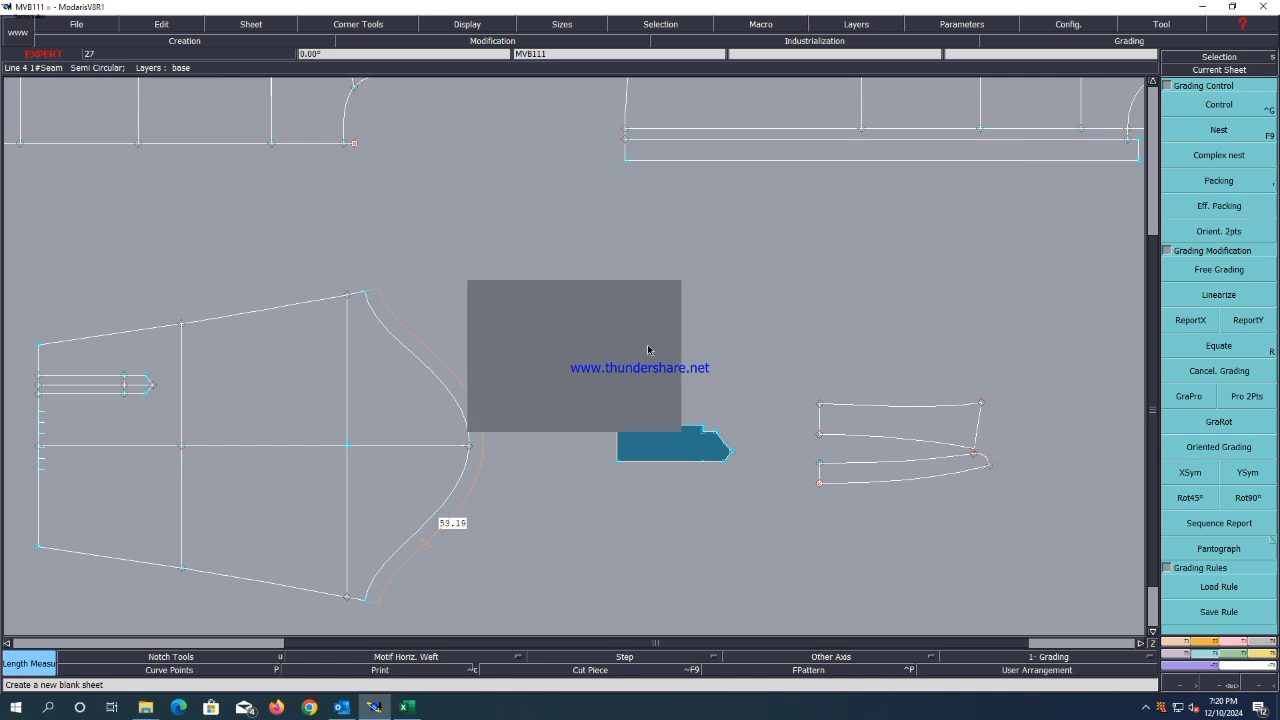
pyautogui.press('r')
pyautogui.click(656, 321)
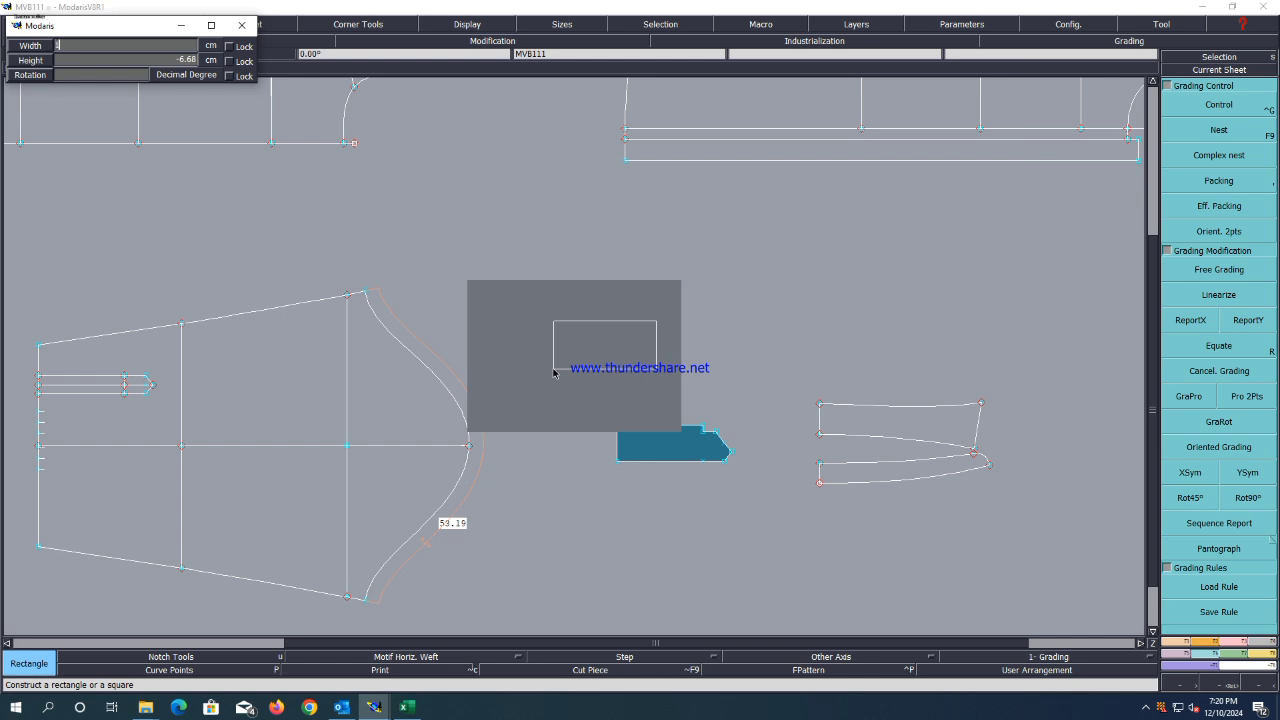
pyautogui.press('Return')
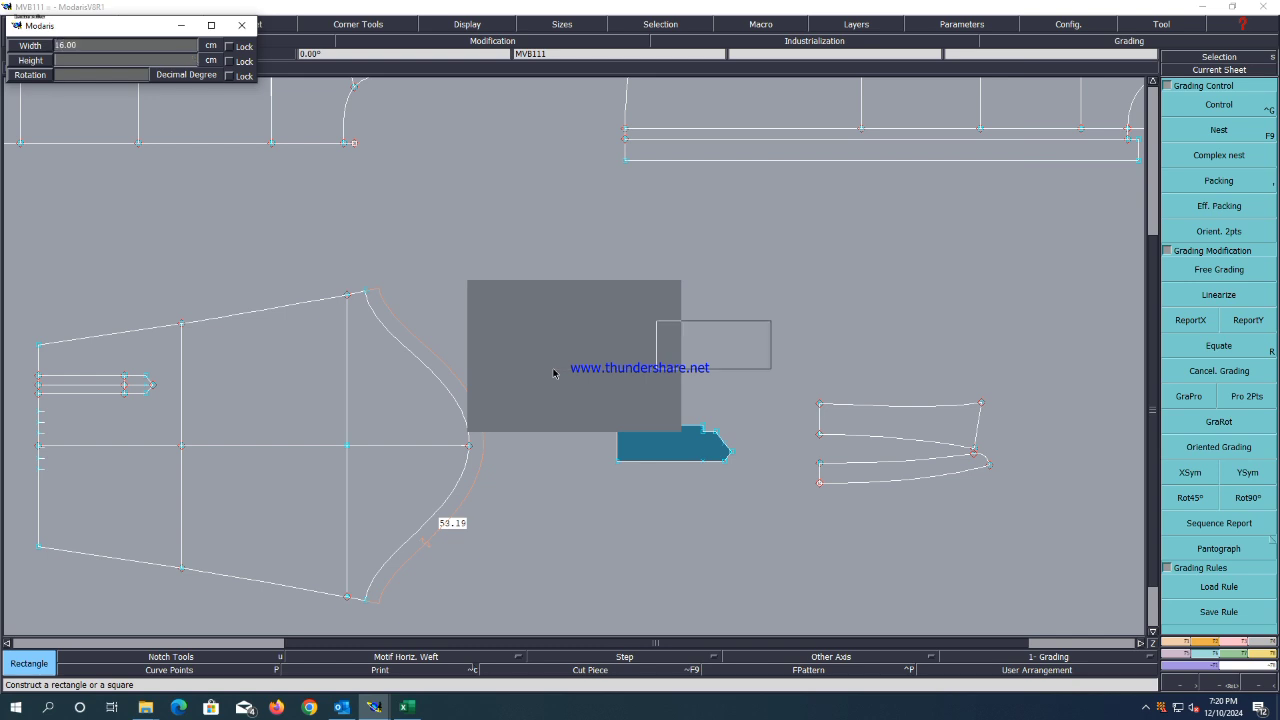
pyautogui.write('3.80')
pyautogui.press('Return')
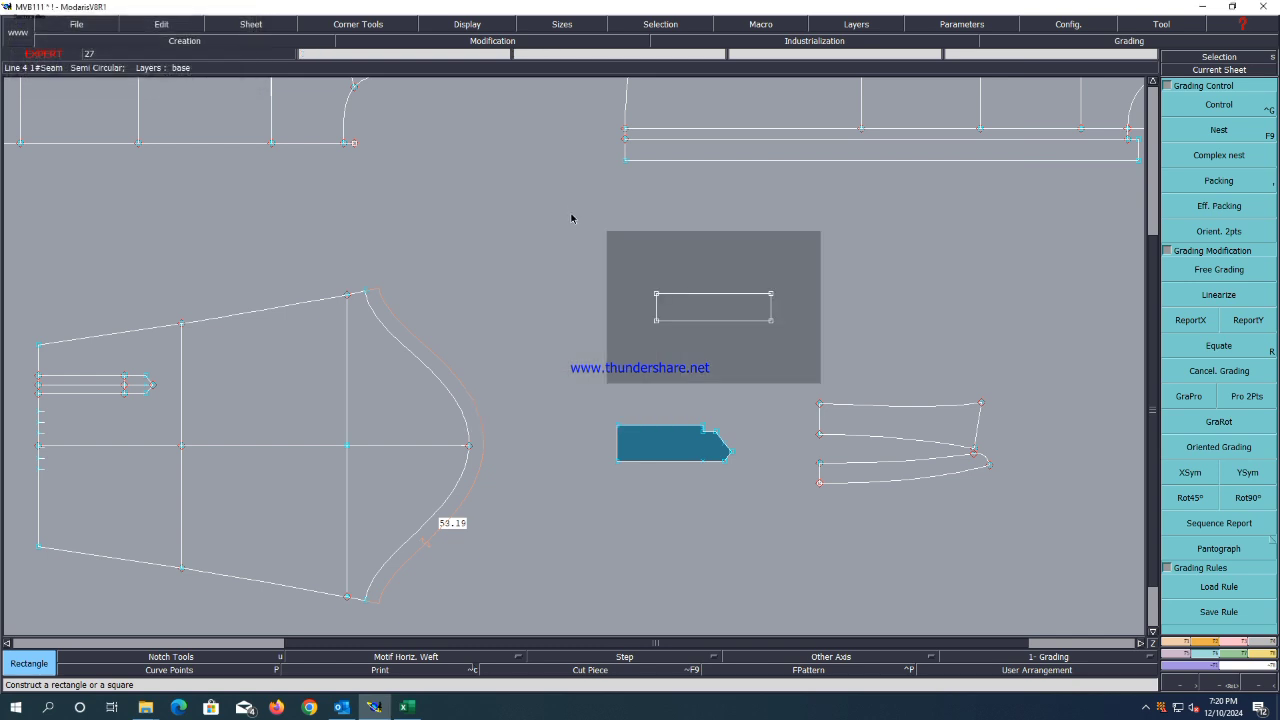
# Extract the new rectangle as a separate pattern piece.
pyautogui.press('x')
pyautogui.click(694, 305)
pyautogui.rightClick(694, 305)
# Delete the rectangle's construction sheet and save the model with the remaining sheets rearranged.
pyautogui.hotkey('ctrl', 'Delete')
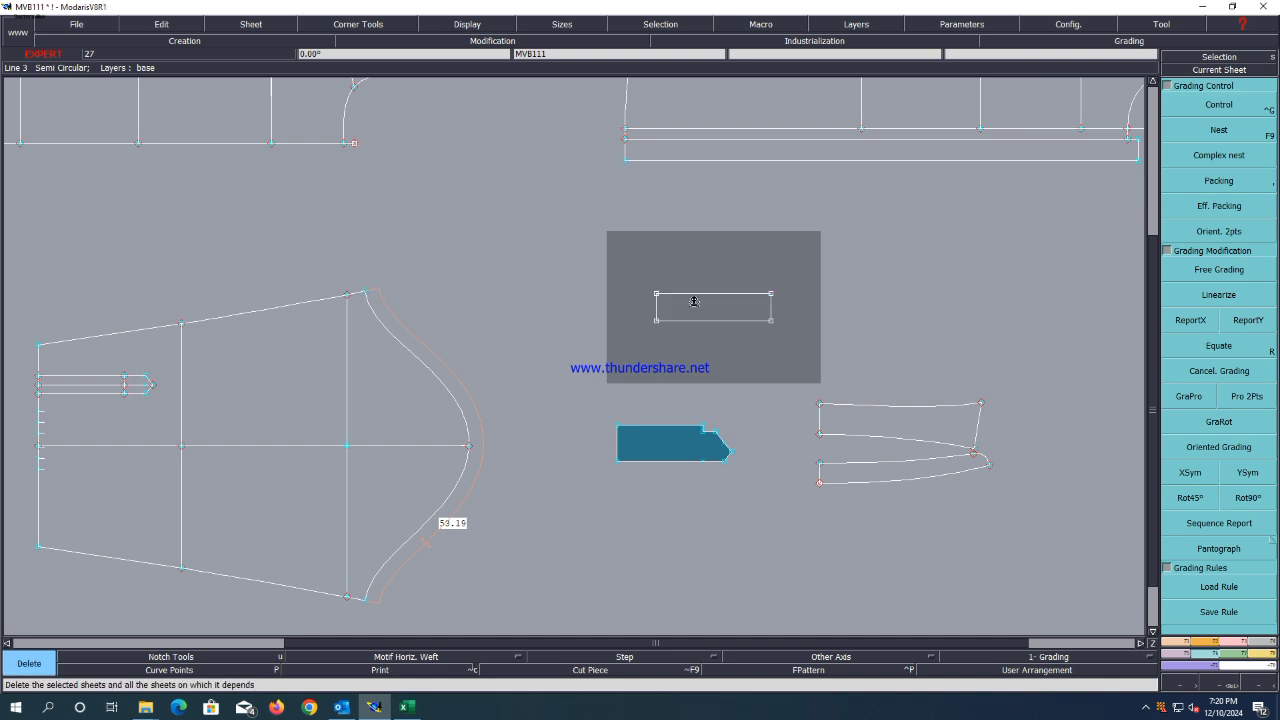
pyautogui.click(694, 302)
pyautogui.press('j')
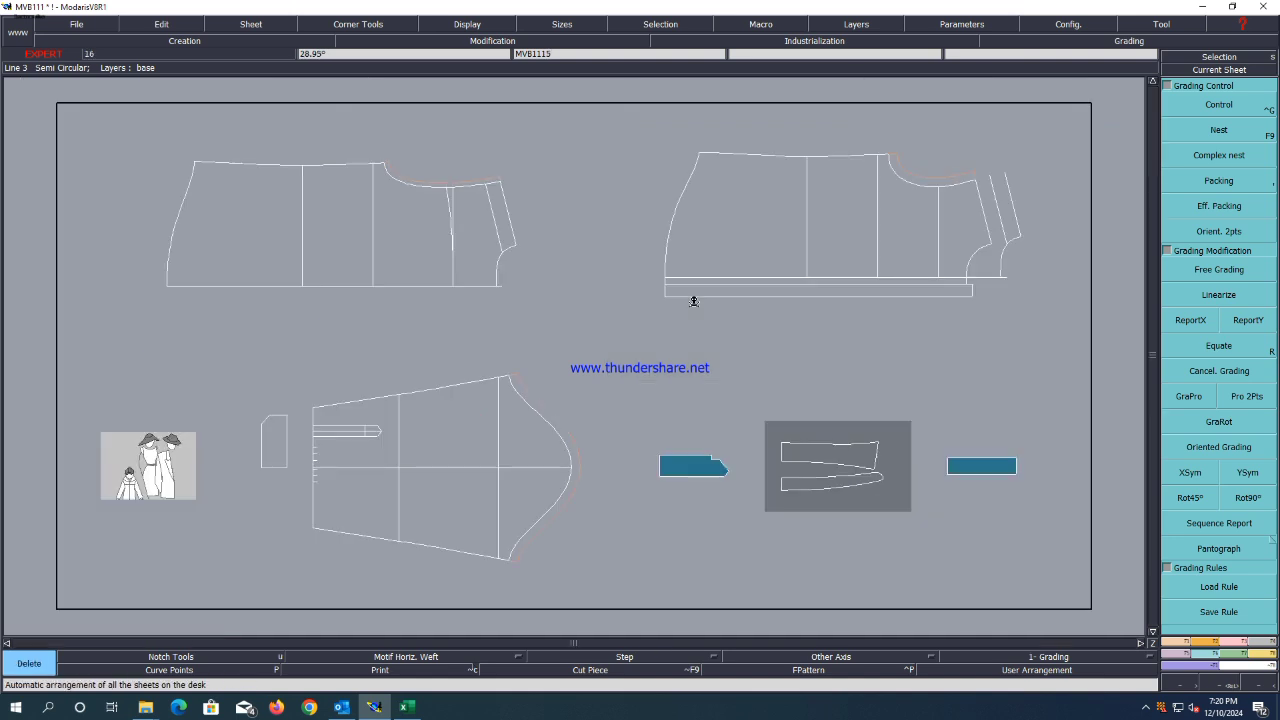
pyautogui.hotkey('ctrl', 's')
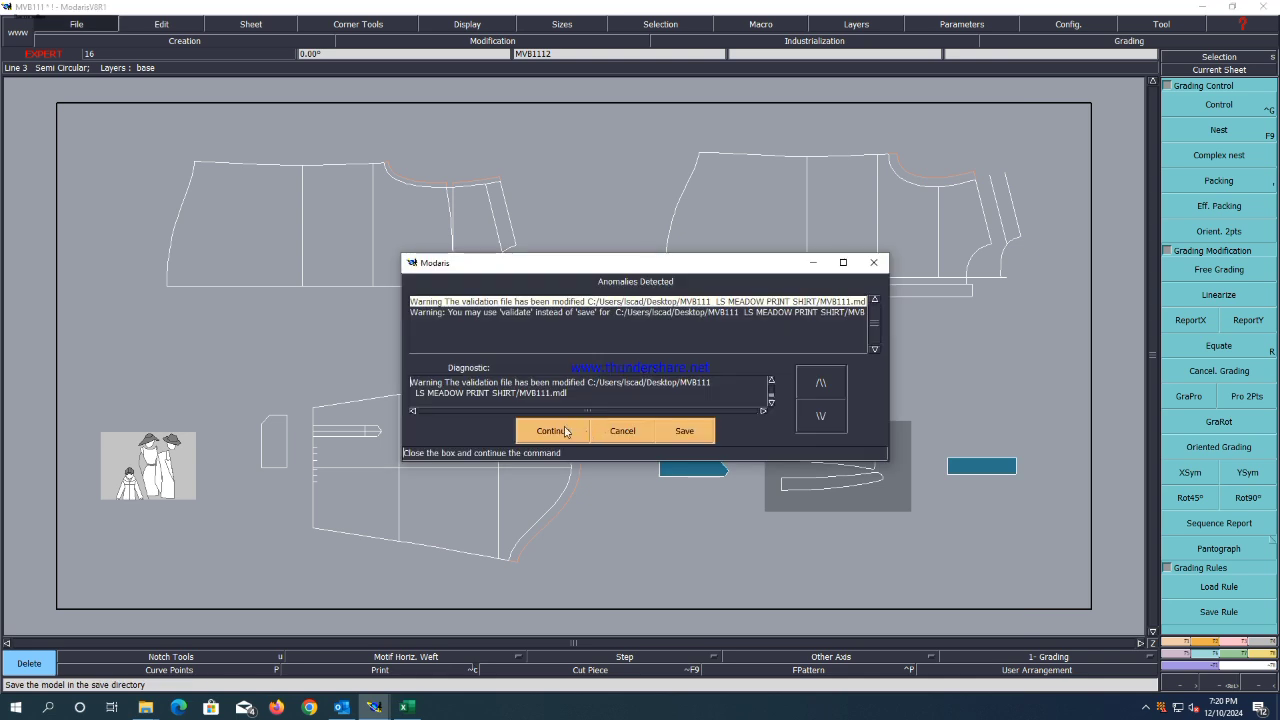
pyautogui.click(564, 423)
# Show the title blocks and duplicate all the geometry of body sheet MVB1115 onto the other body sheet, below its existing outline.
pyautogui.hotkey('ctrl', 'g')
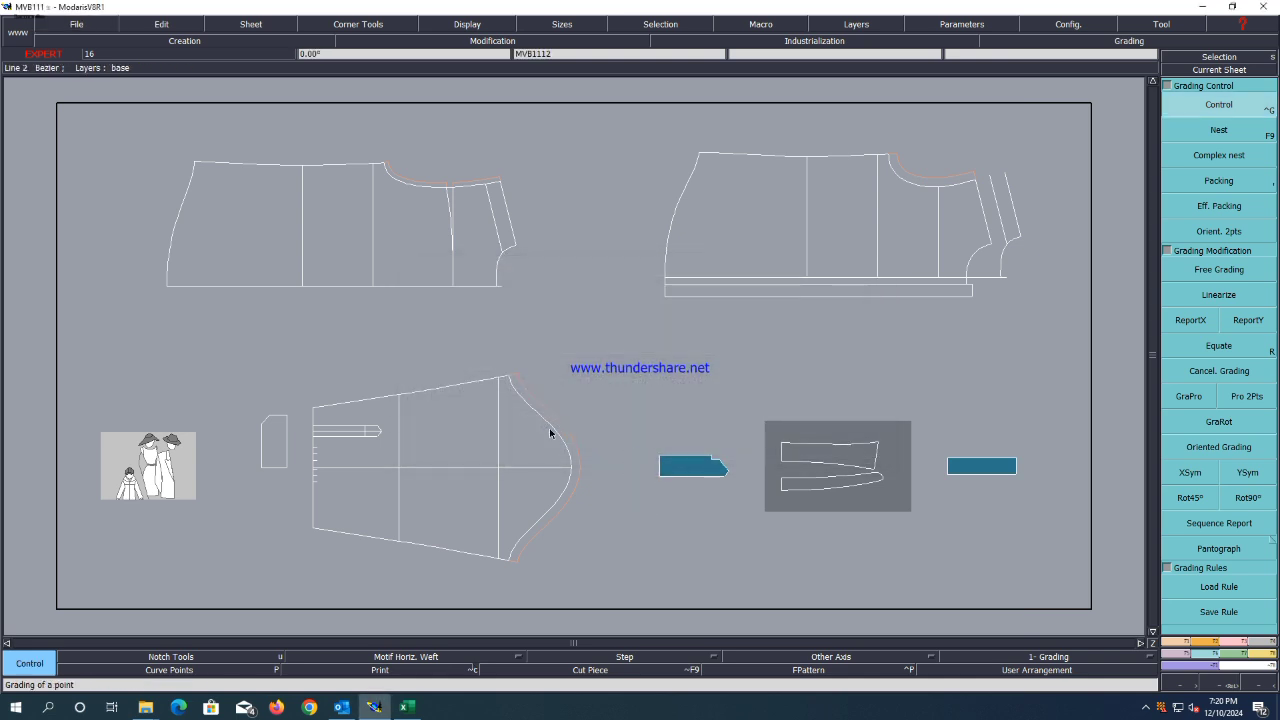
pyautogui.press('F9')
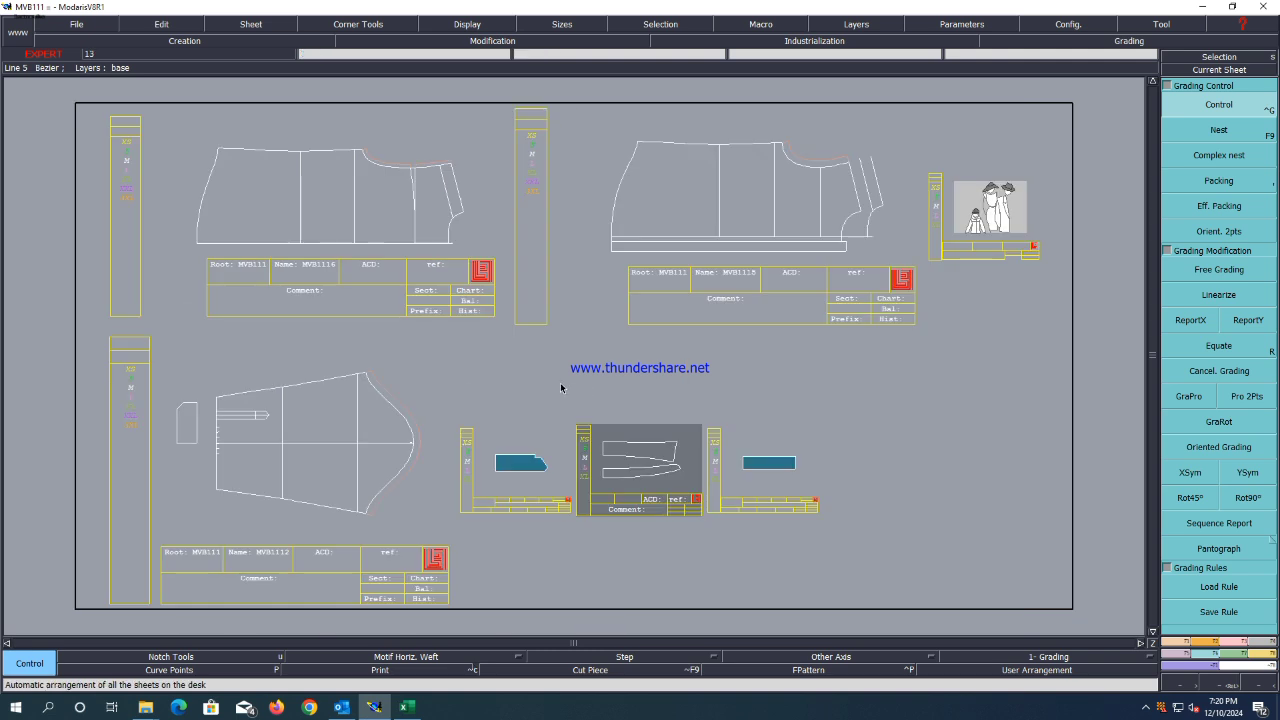
pyautogui.click(608, 206)
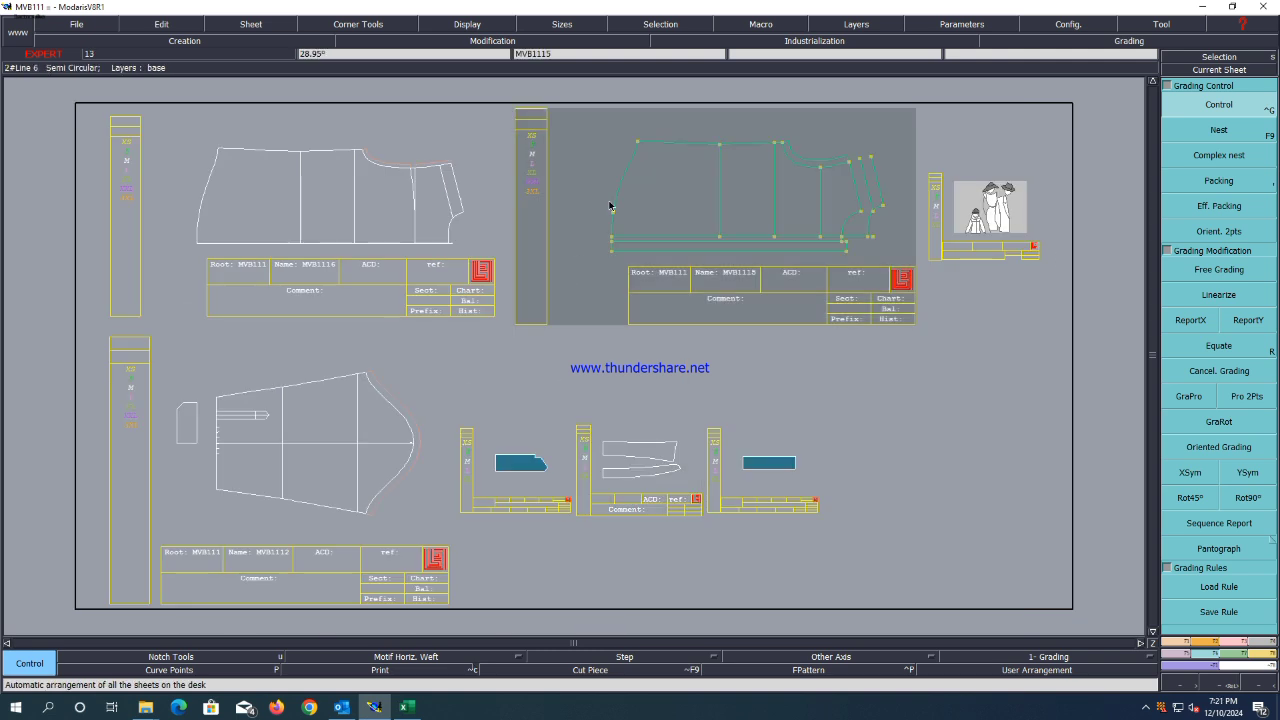
pyautogui.press('x')
pyautogui.click(636, 145)
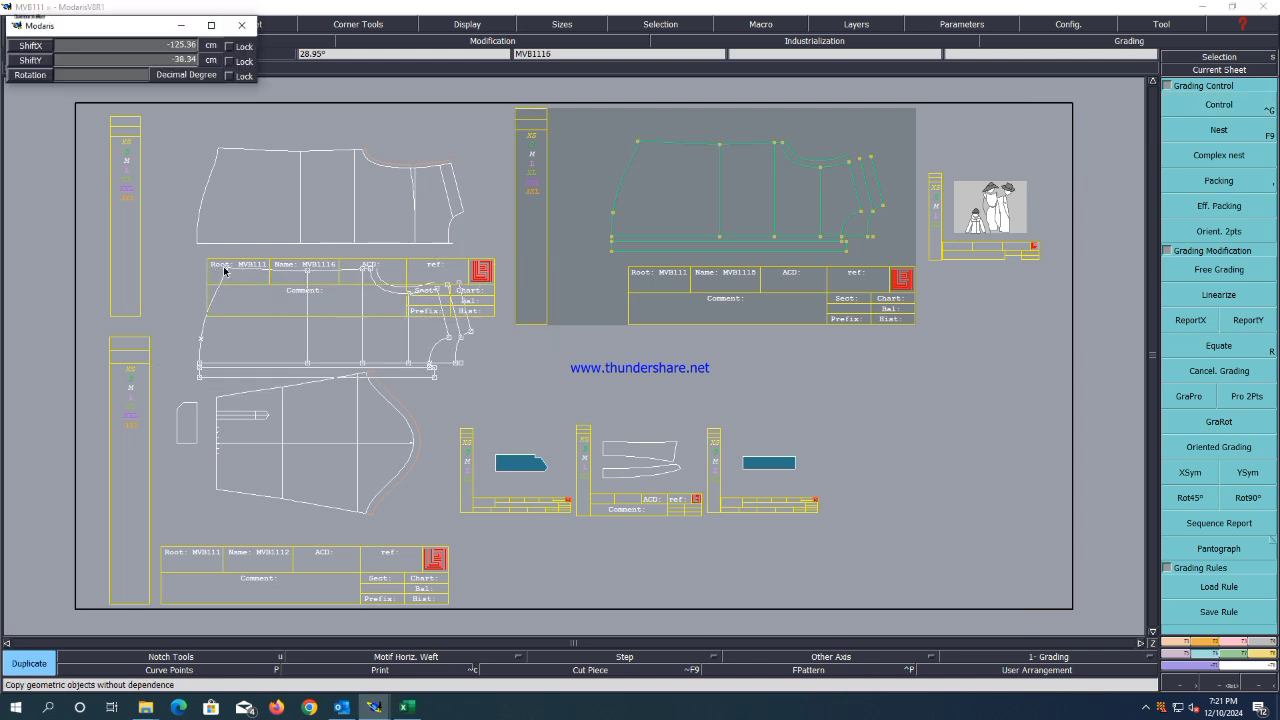
pyautogui.click(224, 270)
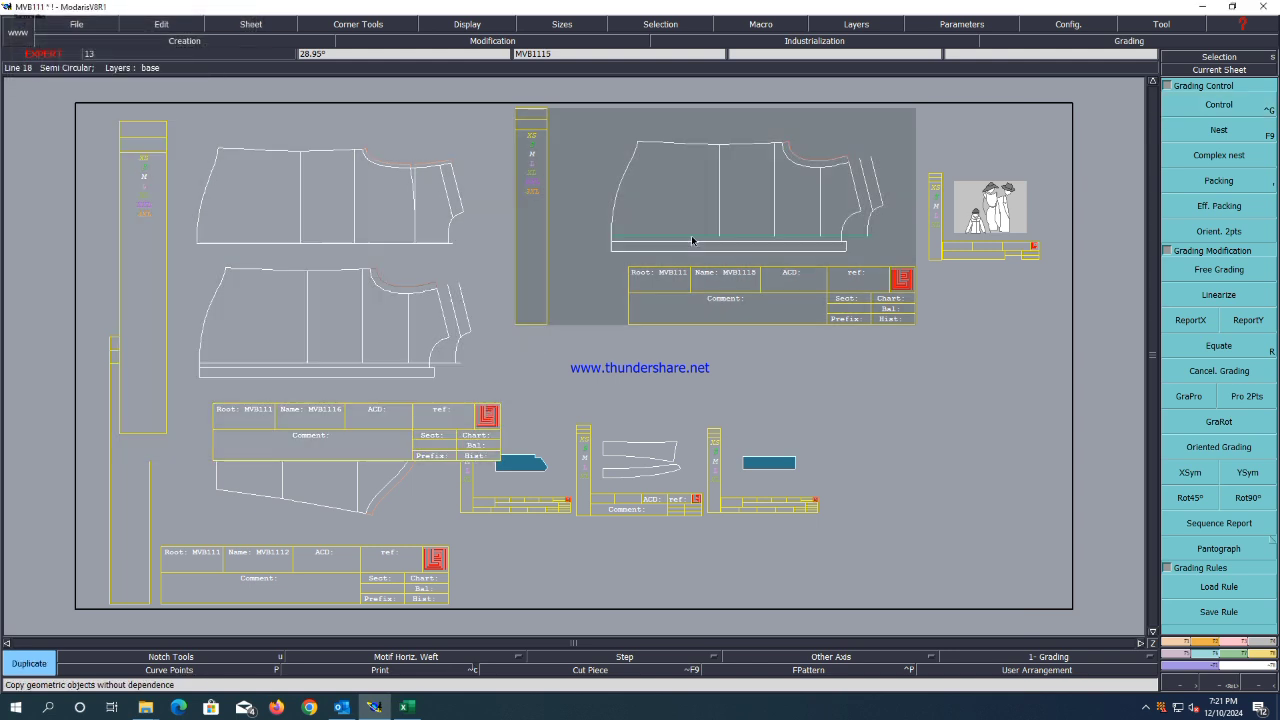
# Delete the original sheet MVB1115 and rearrange the remaining sheets on the desk.
pyautogui.press('Delete')
pyautogui.click(700, 239)
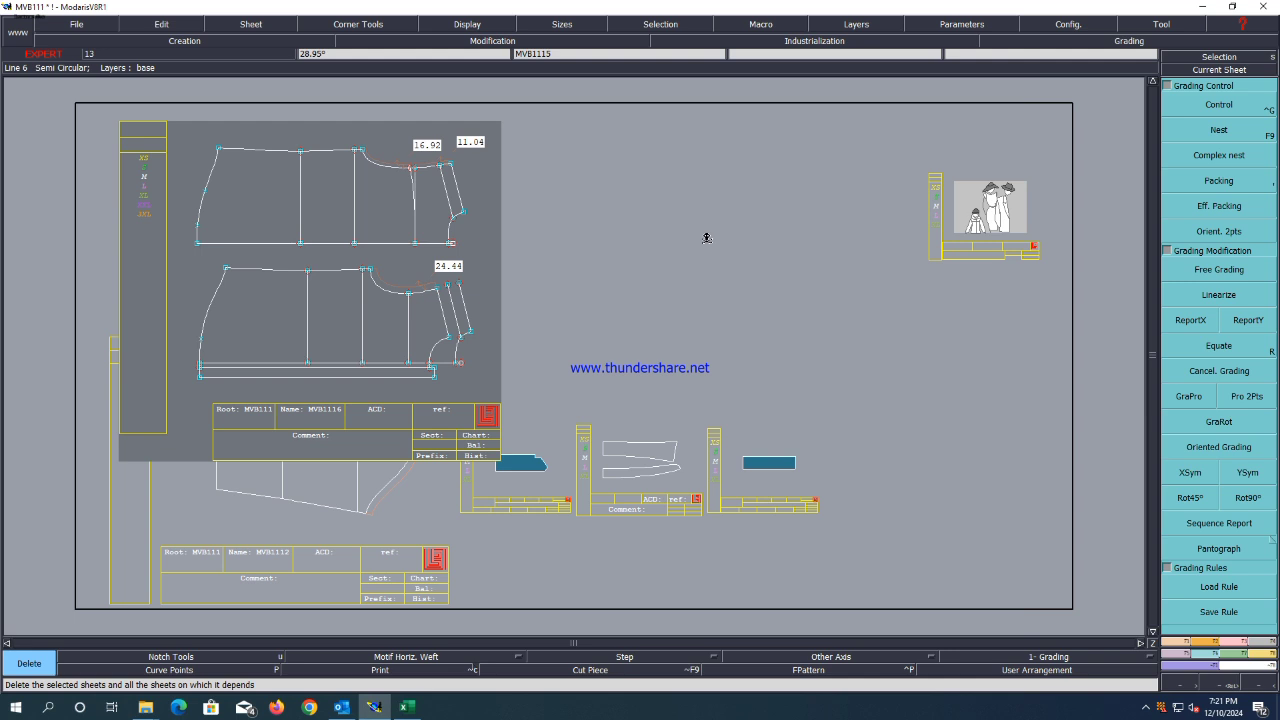
pyautogui.press('8')
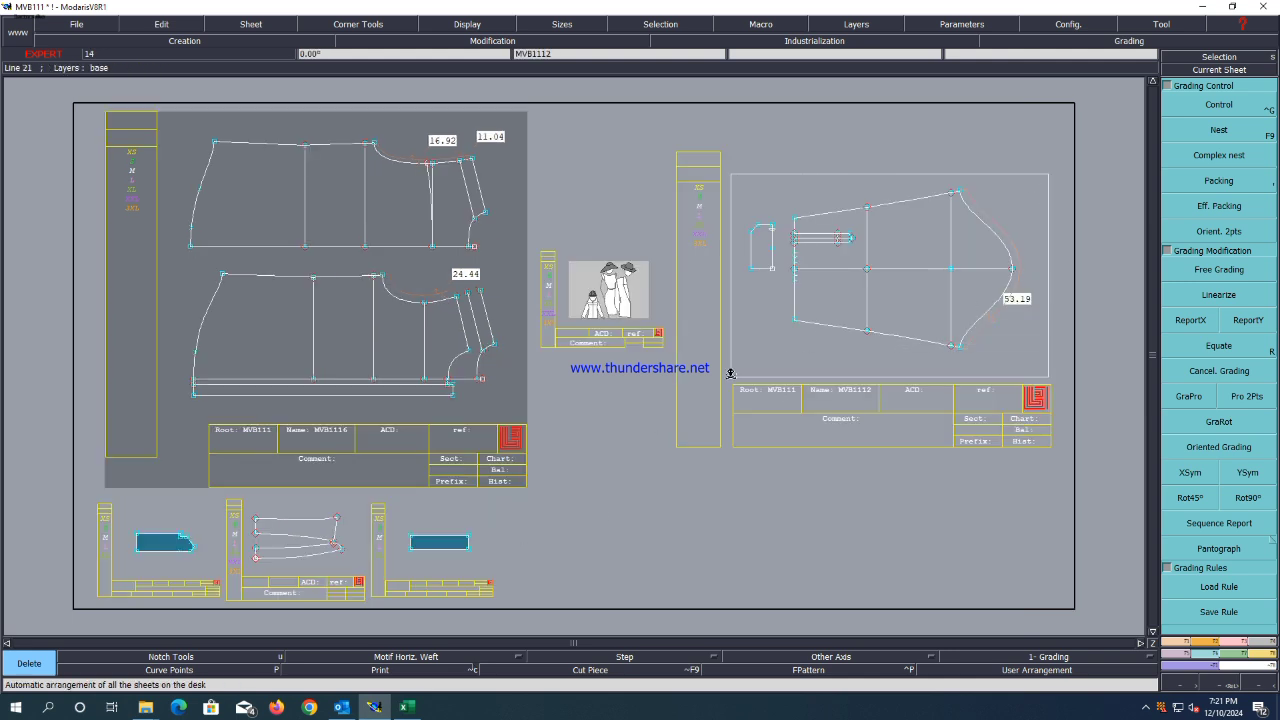
# Duplicate all the geometry of sleeve sheet MVB1112 onto body sheet MVB1116, below the two body outlines.
pyautogui.click(731, 374)
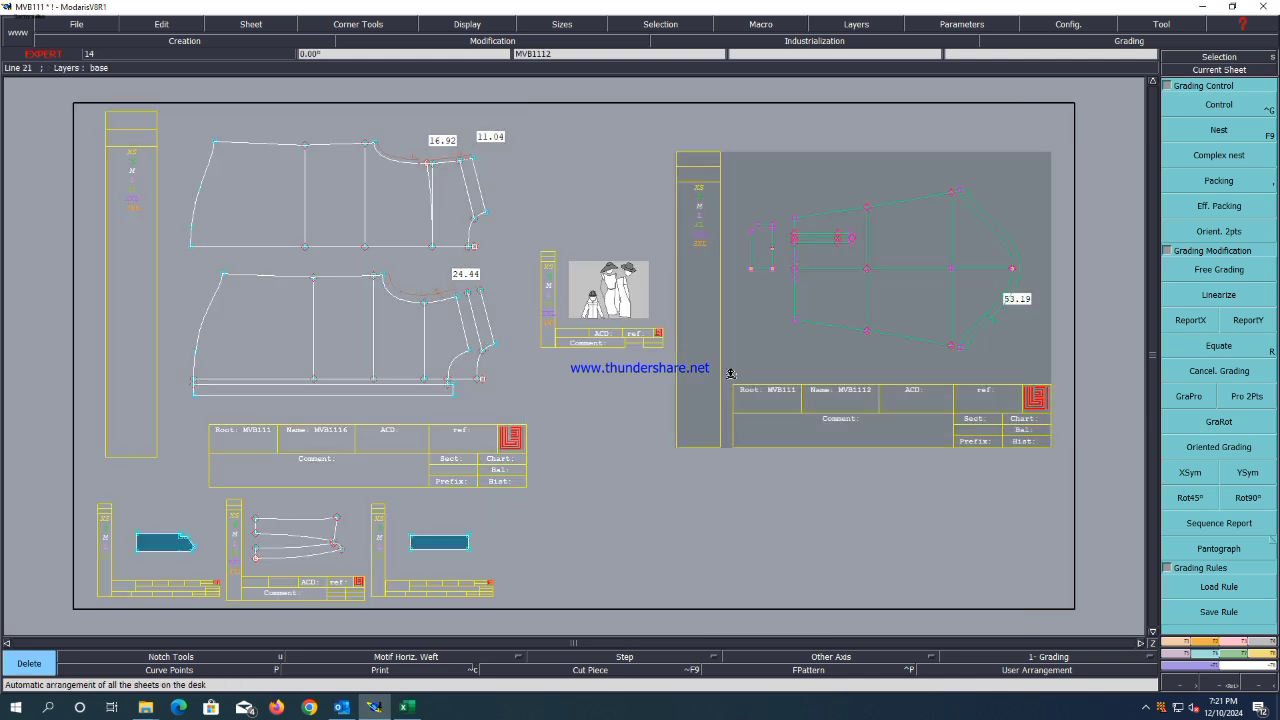
pyautogui.click(1188, 641)
pyautogui.click(1220, 549)
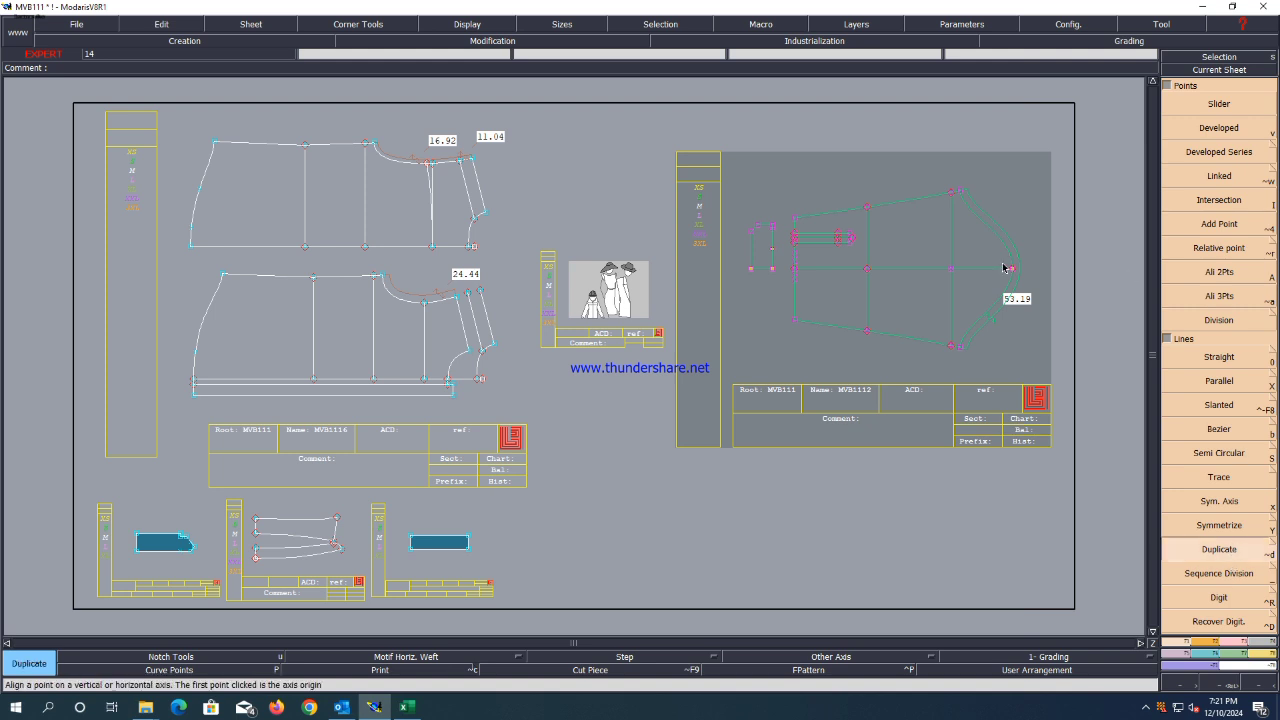
pyautogui.click(965, 194)
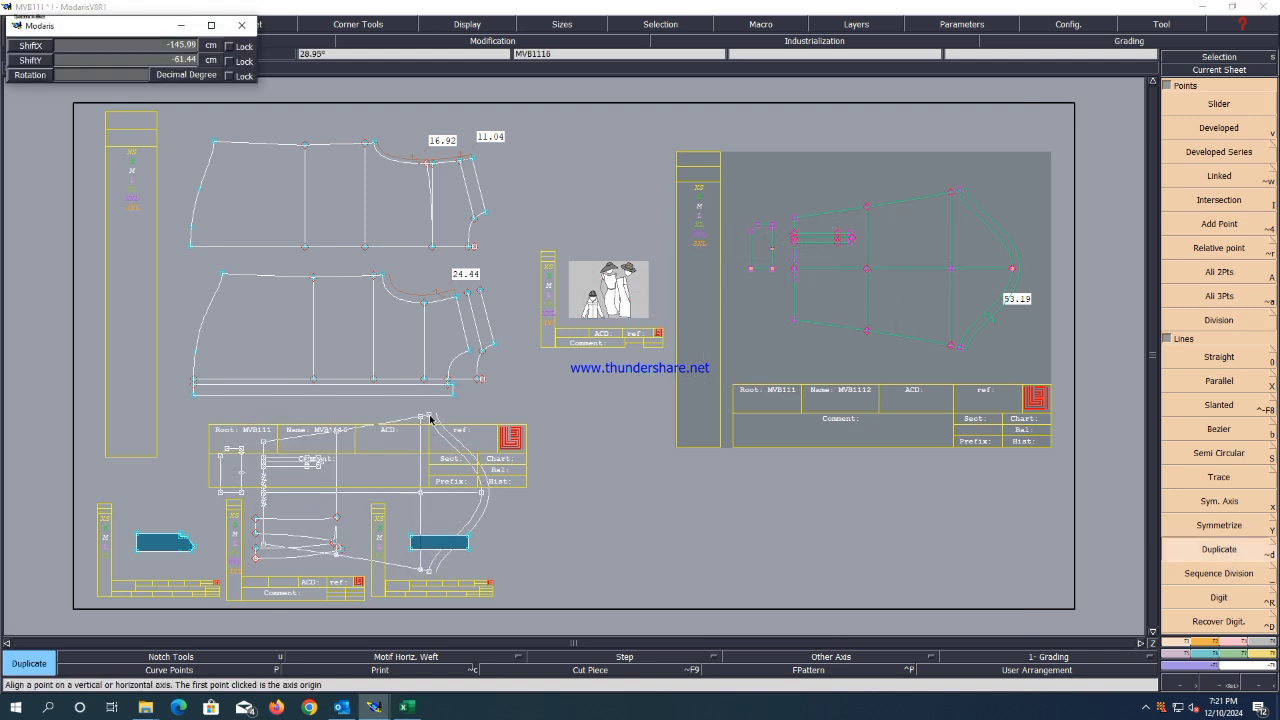
pyautogui.click(427, 418)
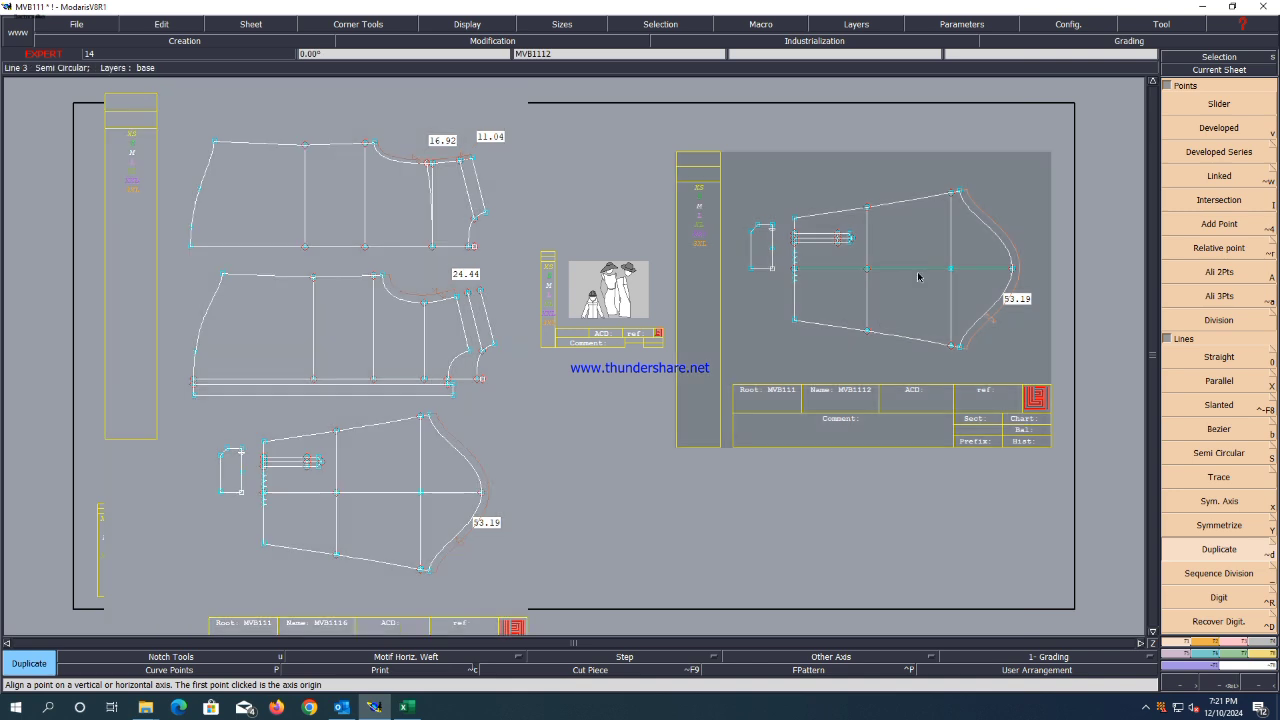
# Delete the original sleeve sheet MVB1112 and rearrange the remaining sheets on the desk.
pyautogui.press('Delete')
pyautogui.click(875, 286)
pyautogui.press('8')
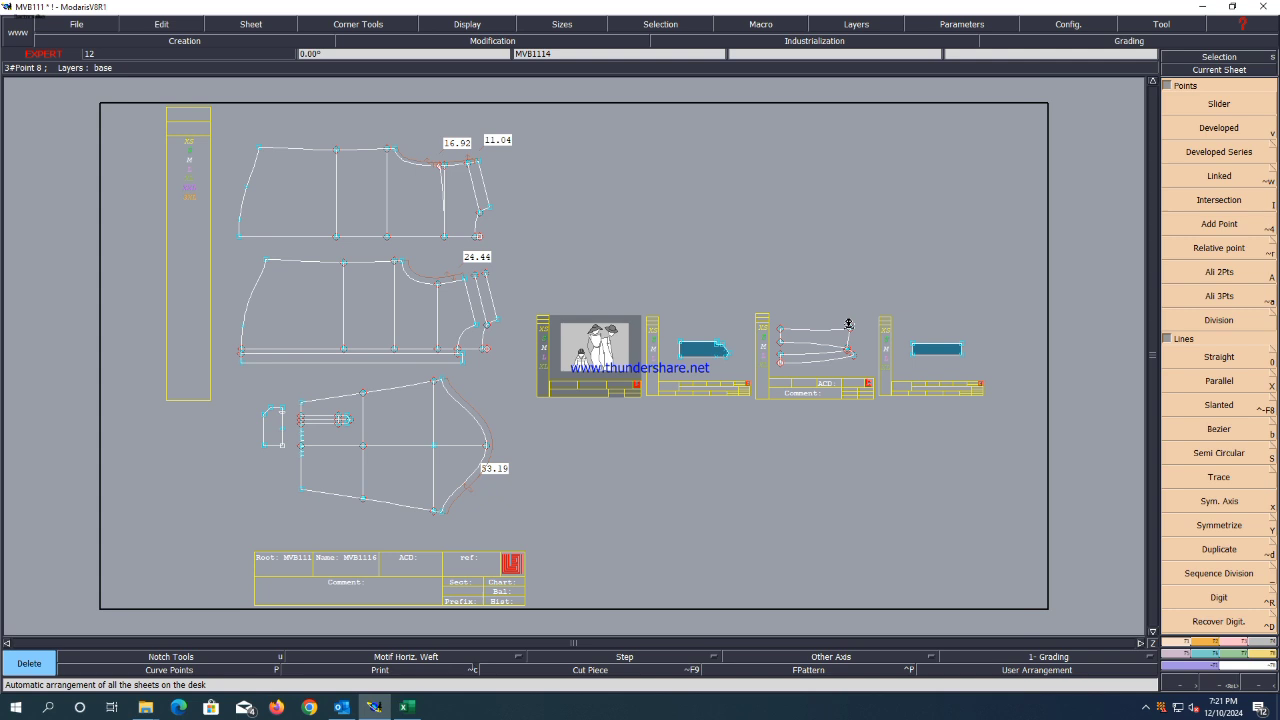
# Duplicate all the collar geometry of sheet MVB1114 onto sheet MVB1116, below the sleeve.
pyautogui.hotkey('ctrl', 'e')
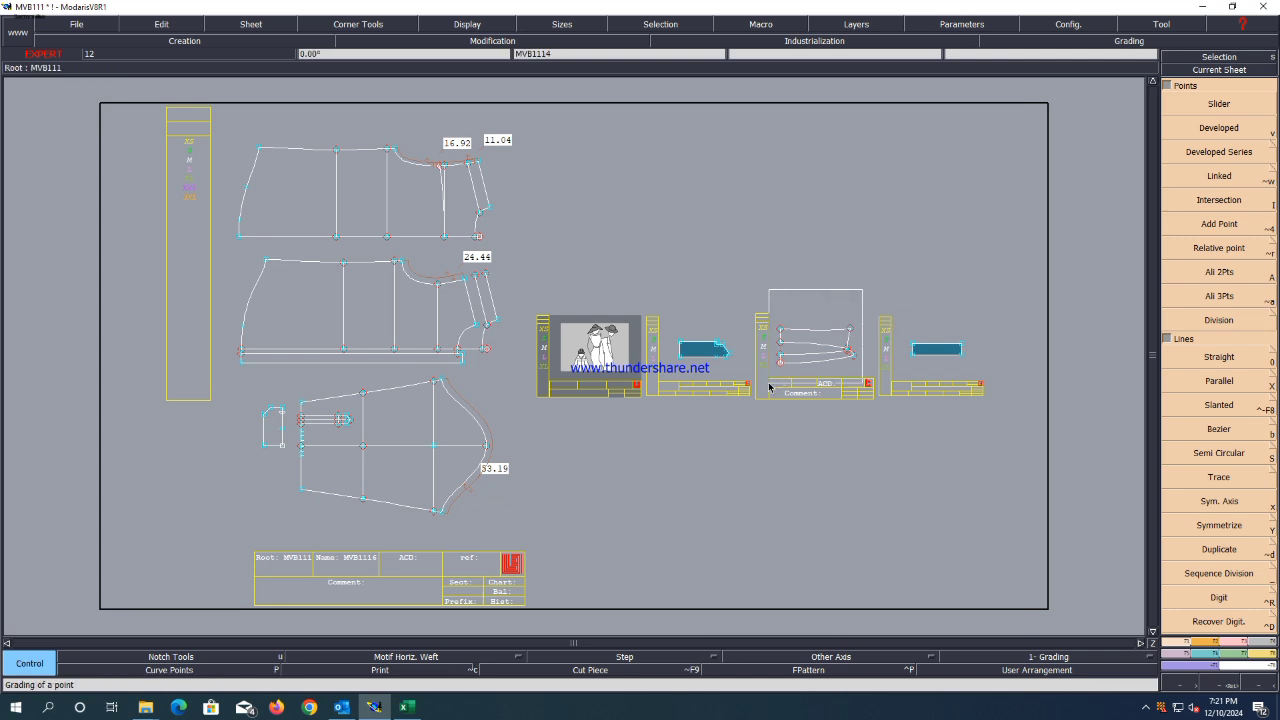
pyautogui.click(779, 335)
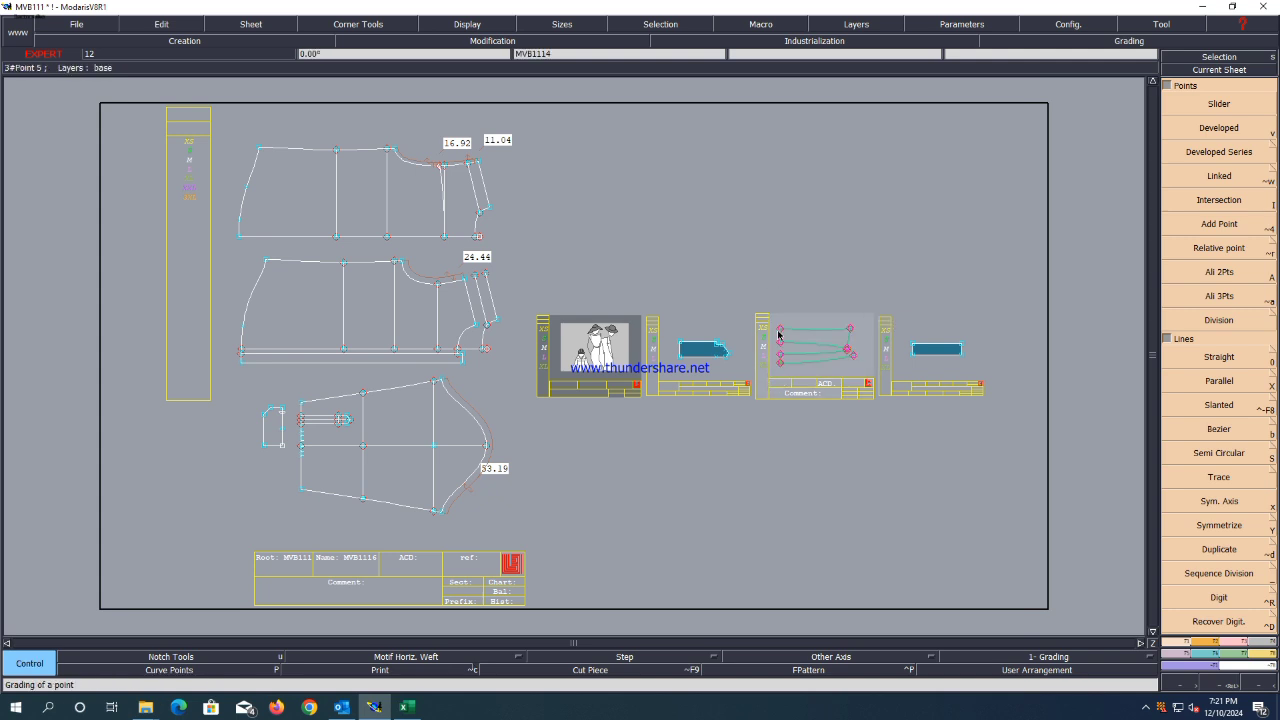
pyautogui.hotkey('alt', 'd')
pyautogui.click(779, 332)
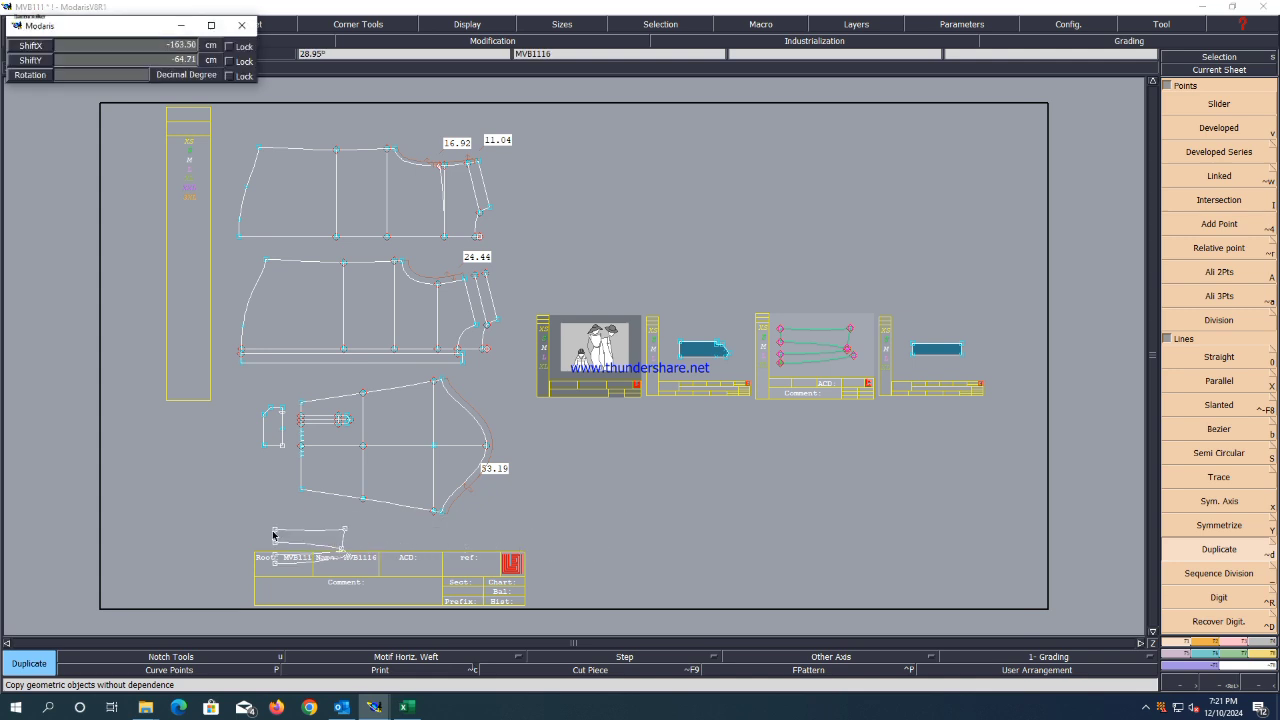
pyautogui.click(272, 531)
# Delete the original collar sheet MVB1114 and save the model with the remaining sheets rearranged.
pyautogui.click(813, 332)
pyautogui.press('Delete')
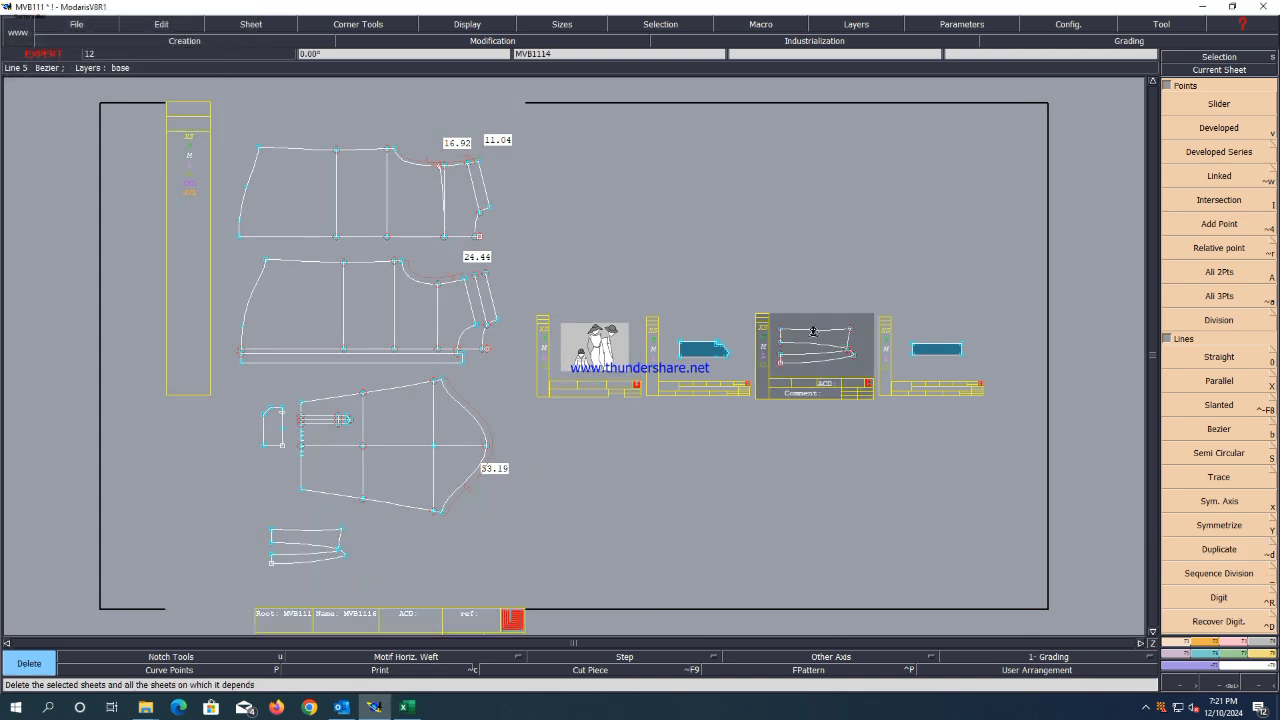
pyautogui.click(813, 332)
pyautogui.press('8')
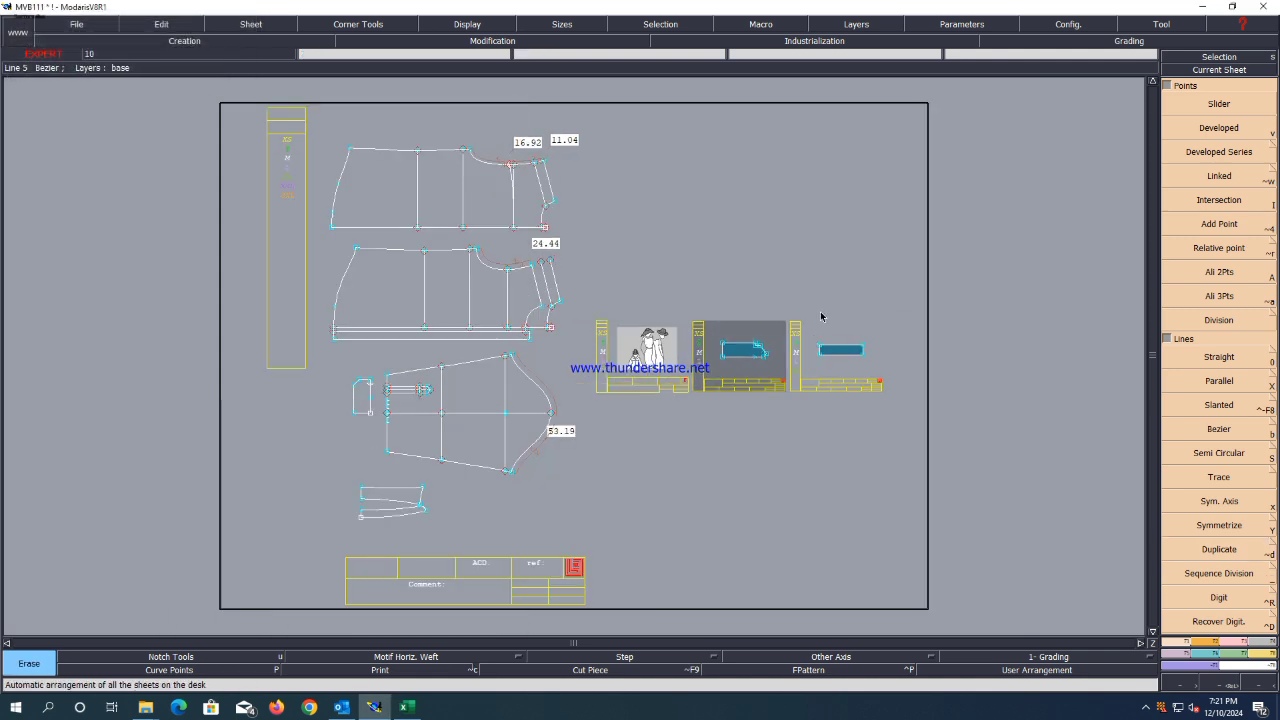
pyautogui.hotkey('ctrl', 's')
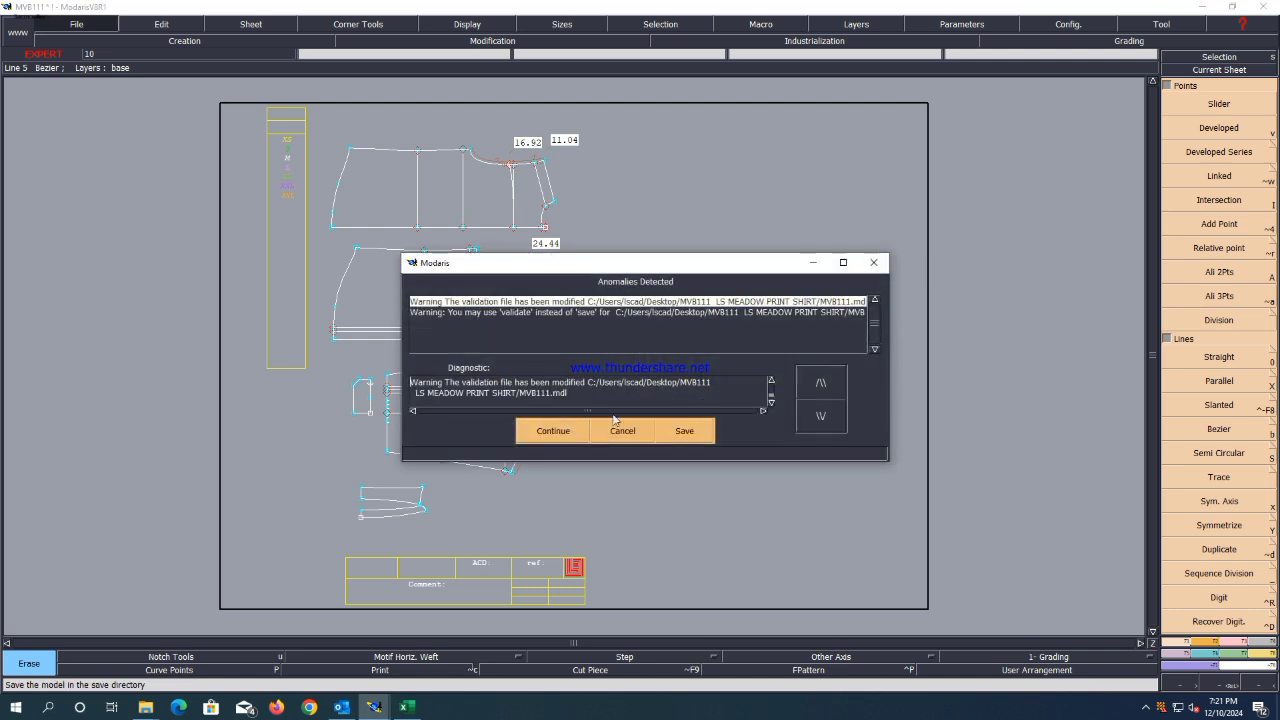
pyautogui.click(553, 431)
# Draw a horizontal Grain Line Axis 'DF' between the lower body outline and the sleeve, and check the piece extraction options.
pyautogui.press('F3')
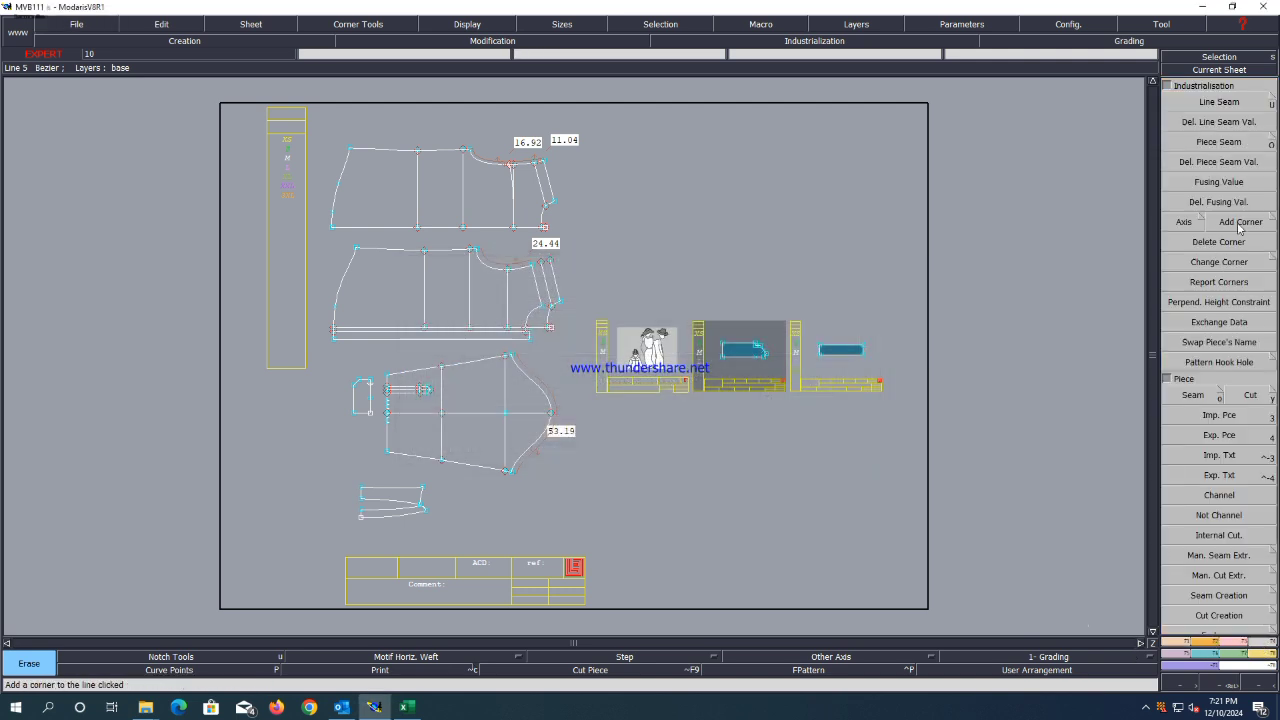
pyautogui.click(1199, 225)
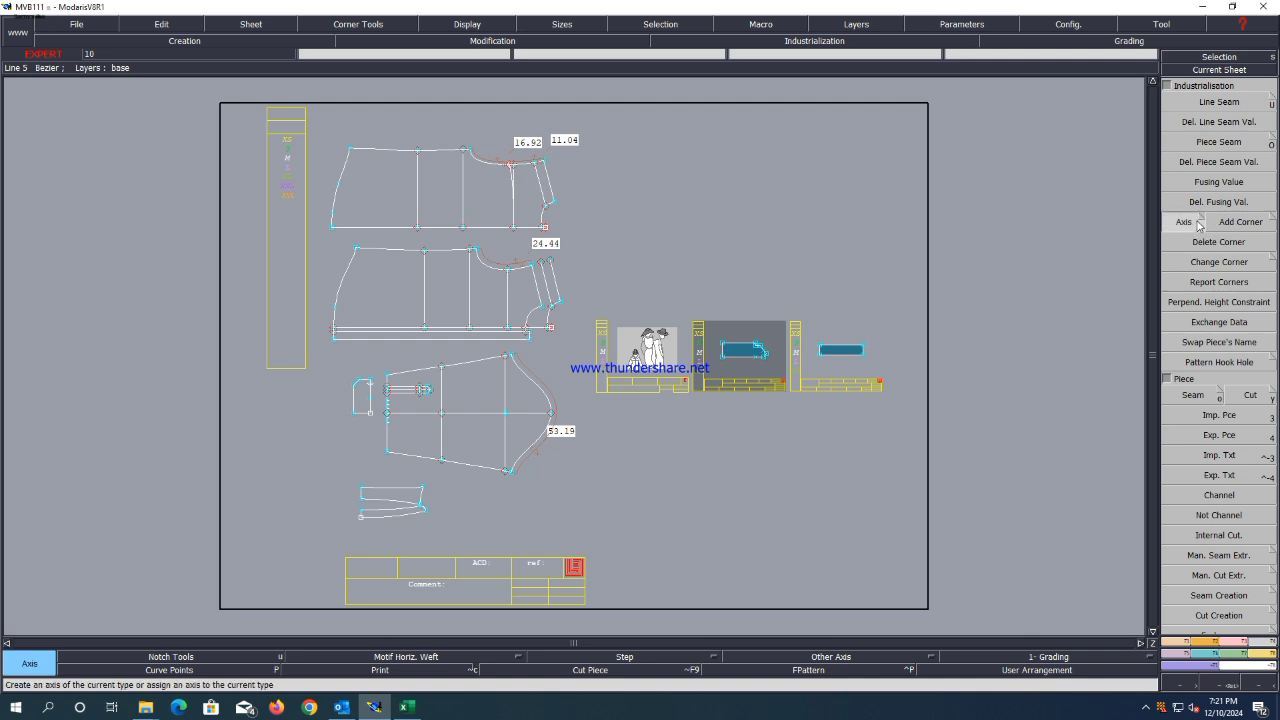
pyautogui.click(1201, 219)
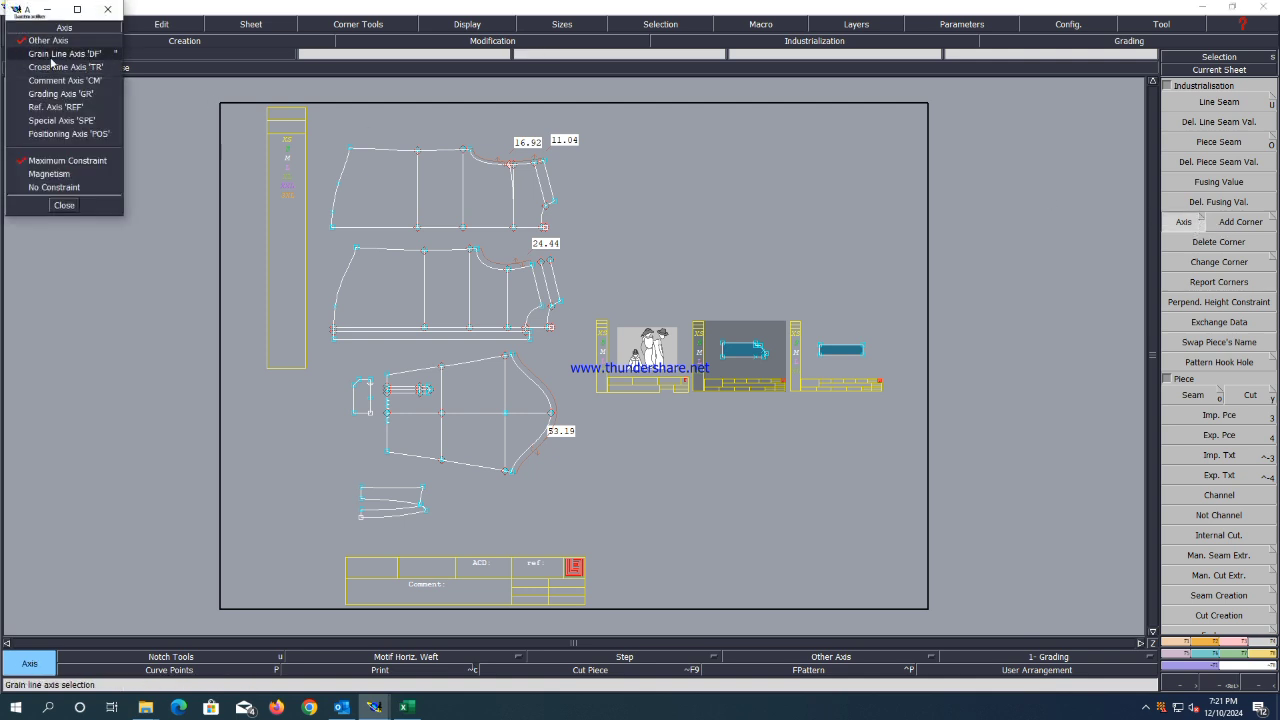
pyautogui.click(62, 53)
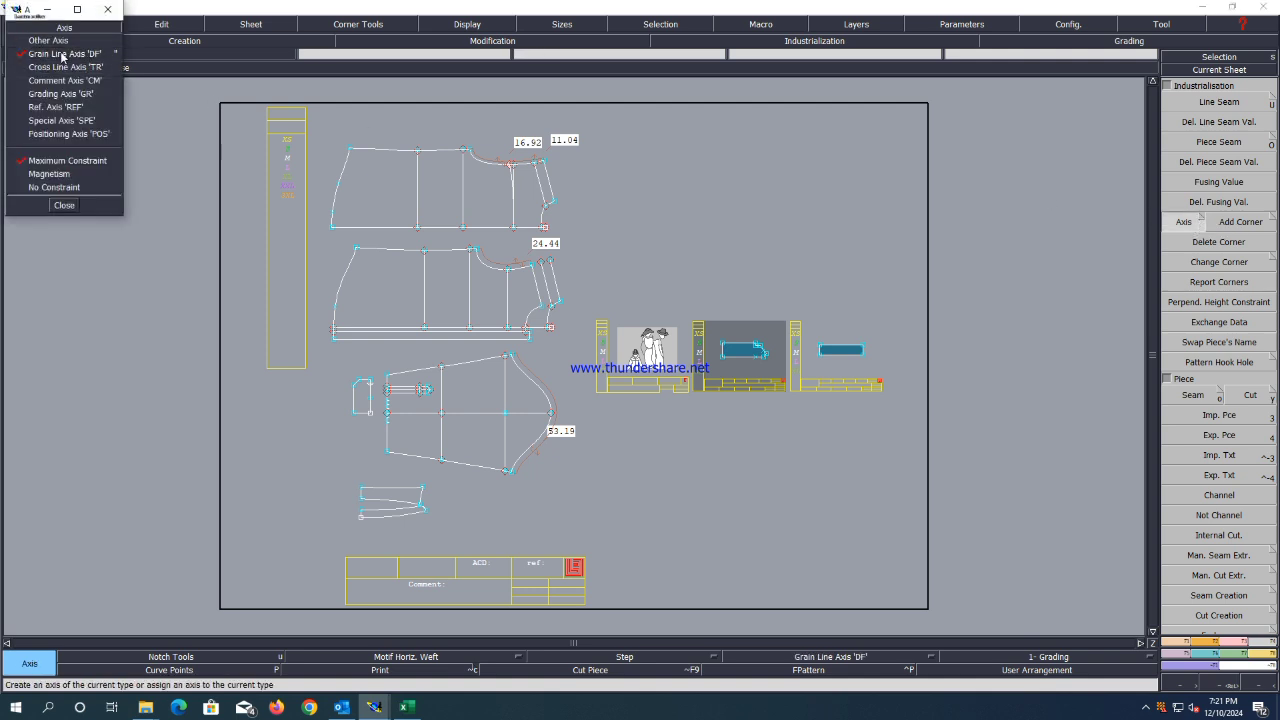
pyautogui.click(63, 206)
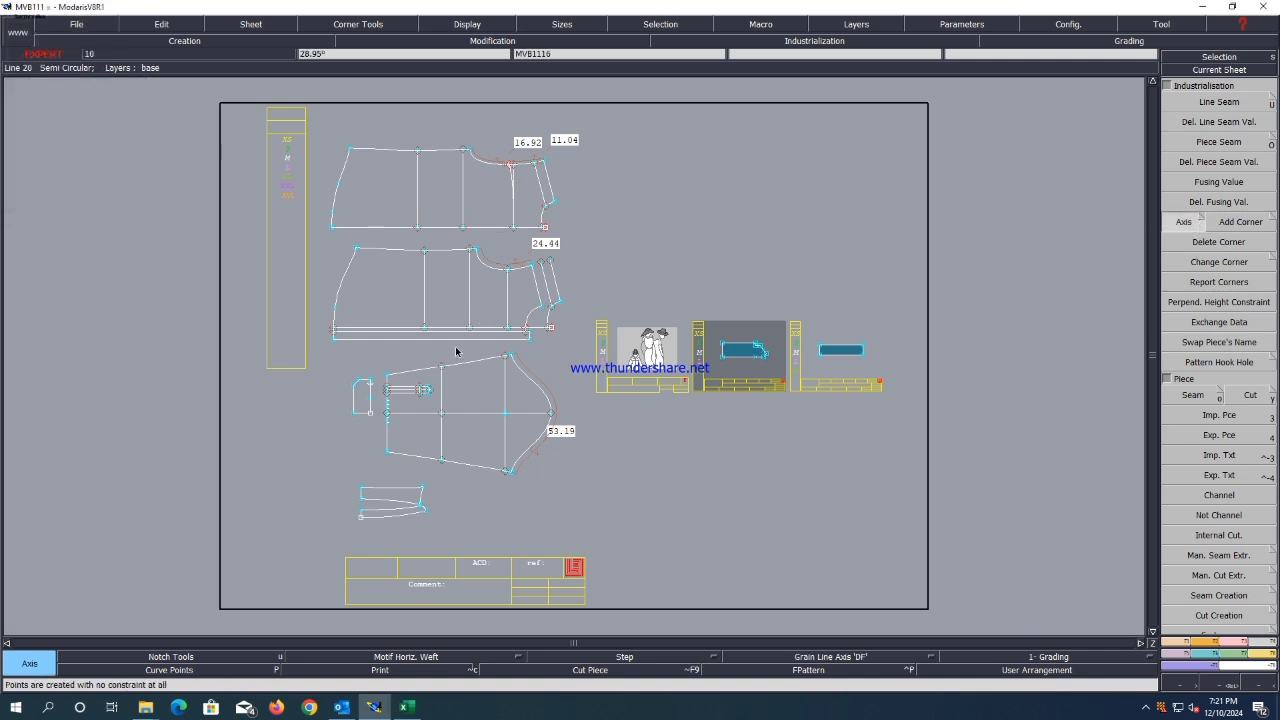
pyautogui.click(348, 355)
pyautogui.click(456, 353)
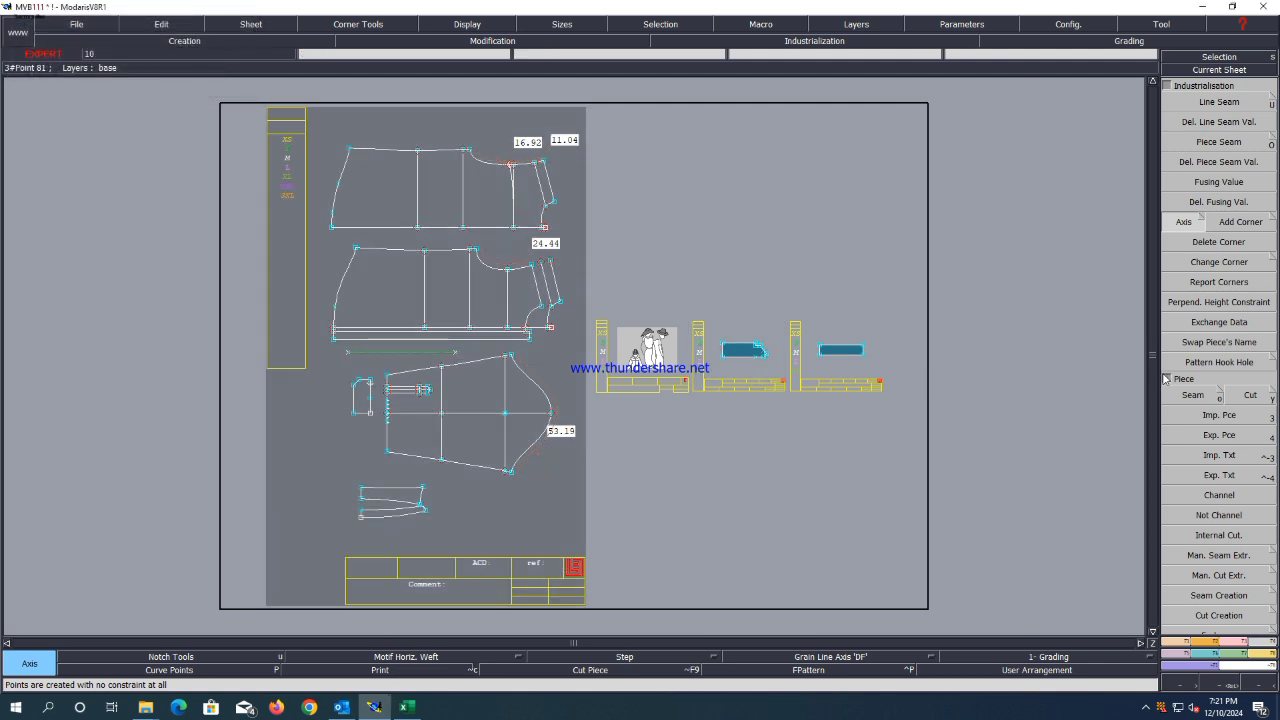
pyautogui.rightClick(1220, 397)
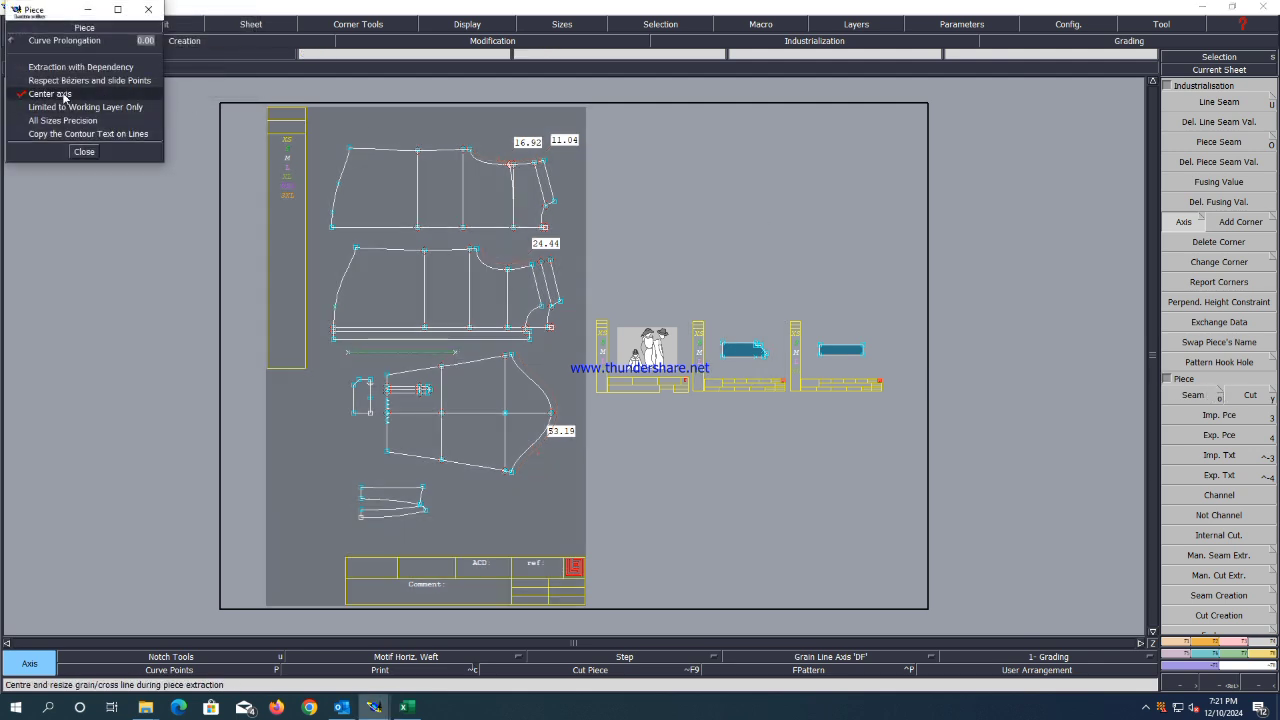
pyautogui.click(84, 152)
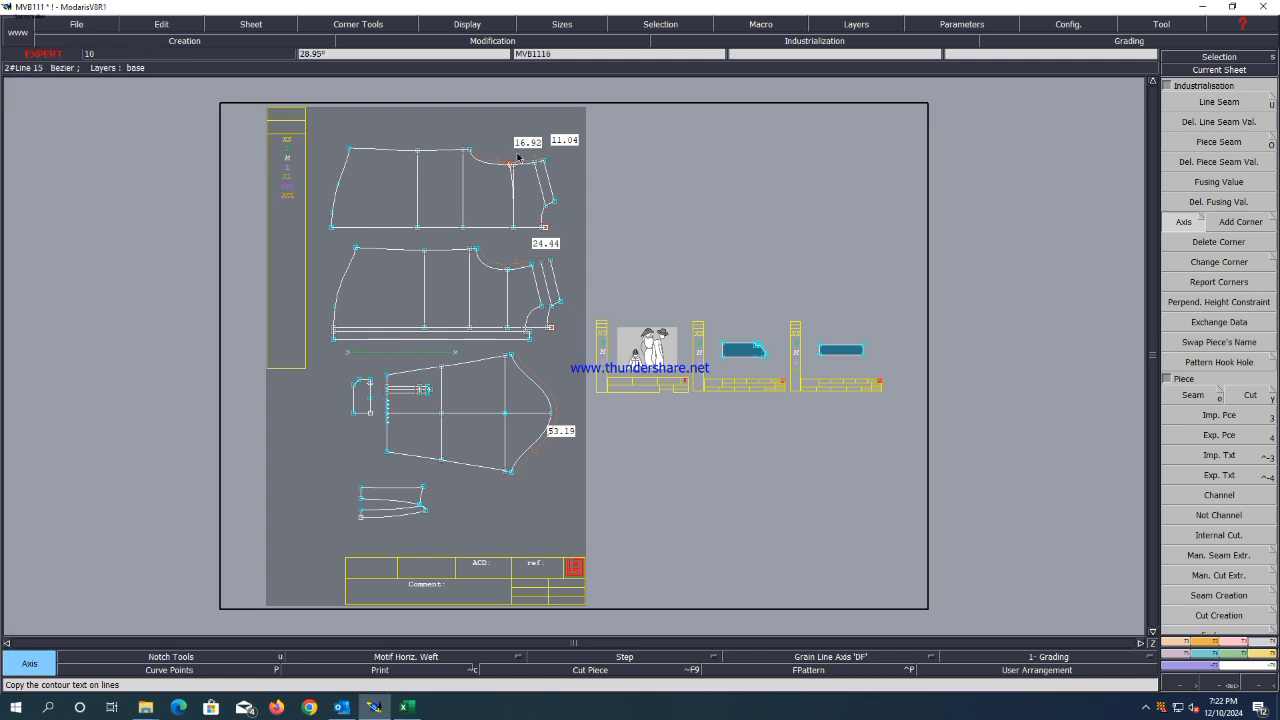
# Try to extract the upper body outline as a separate seam piece with its internal lines.
pyautogui.scroll(2, 394, 157)
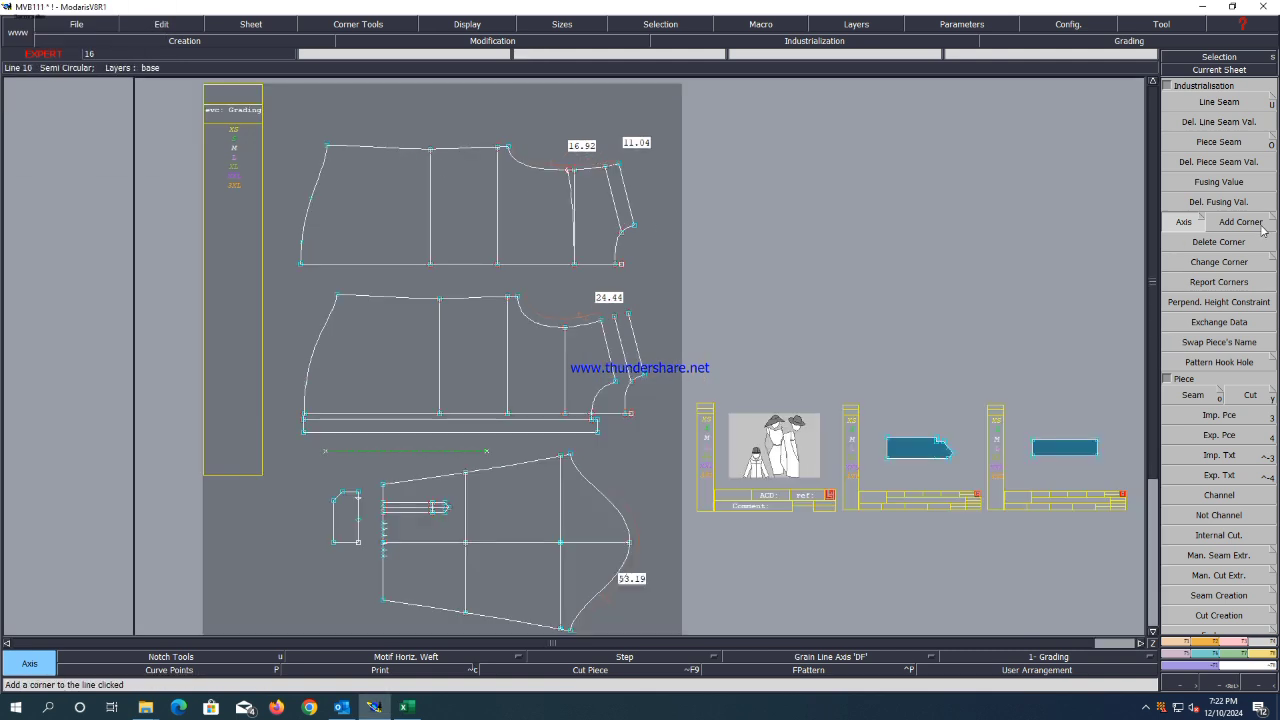
pyautogui.click(1203, 400)
pyautogui.scroll(2, 400, 128)
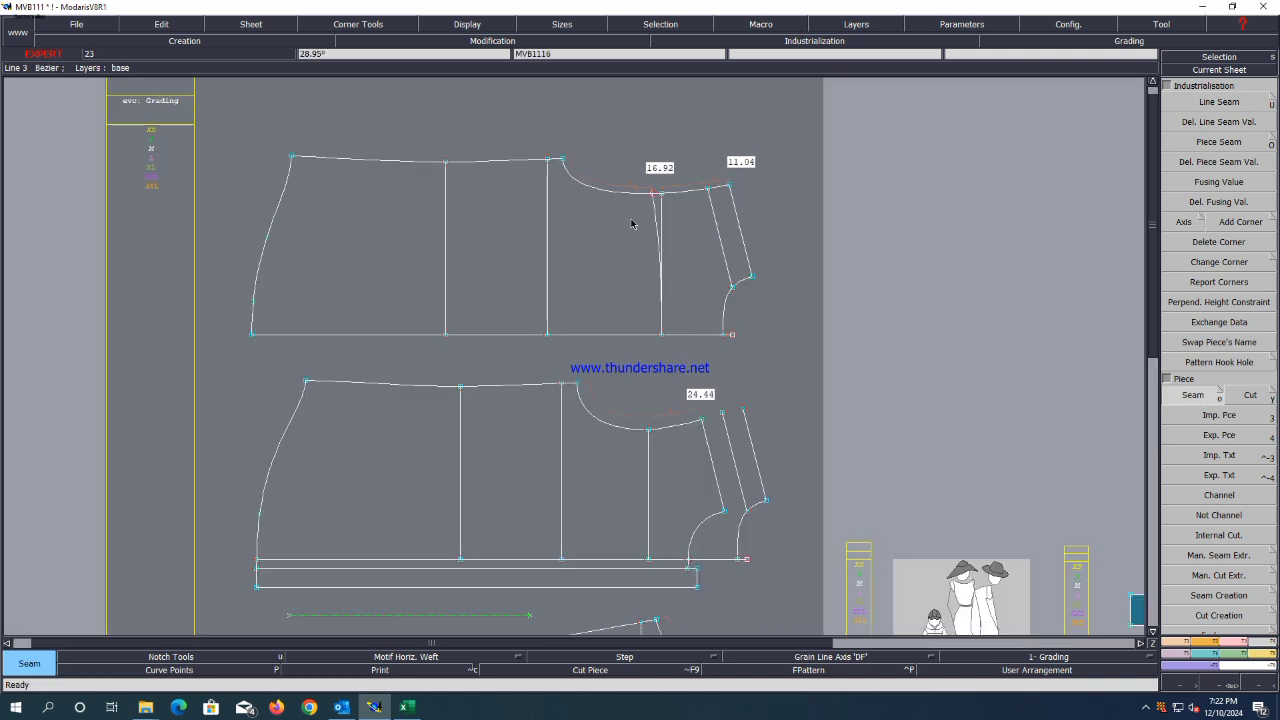
pyautogui.moveTo(562, 133)
pyautogui.mouseDown()
pyautogui.moveTo(502, 249)
pyautogui.moveTo(410, 356)
pyautogui.mouseUp()
pyautogui.moveTo(343, 283)
pyautogui.mouseDown()
pyautogui.moveTo(601, 279)
pyautogui.moveTo(733, 226)
pyautogui.mouseUp()
pyautogui.click(720, 240)
pyautogui.moveTo(702, 271); pyautogui.dragTo(735, 224)
pyautogui.scroll(-3, 635, 188)
pyautogui.scroll(2, 645, 402)
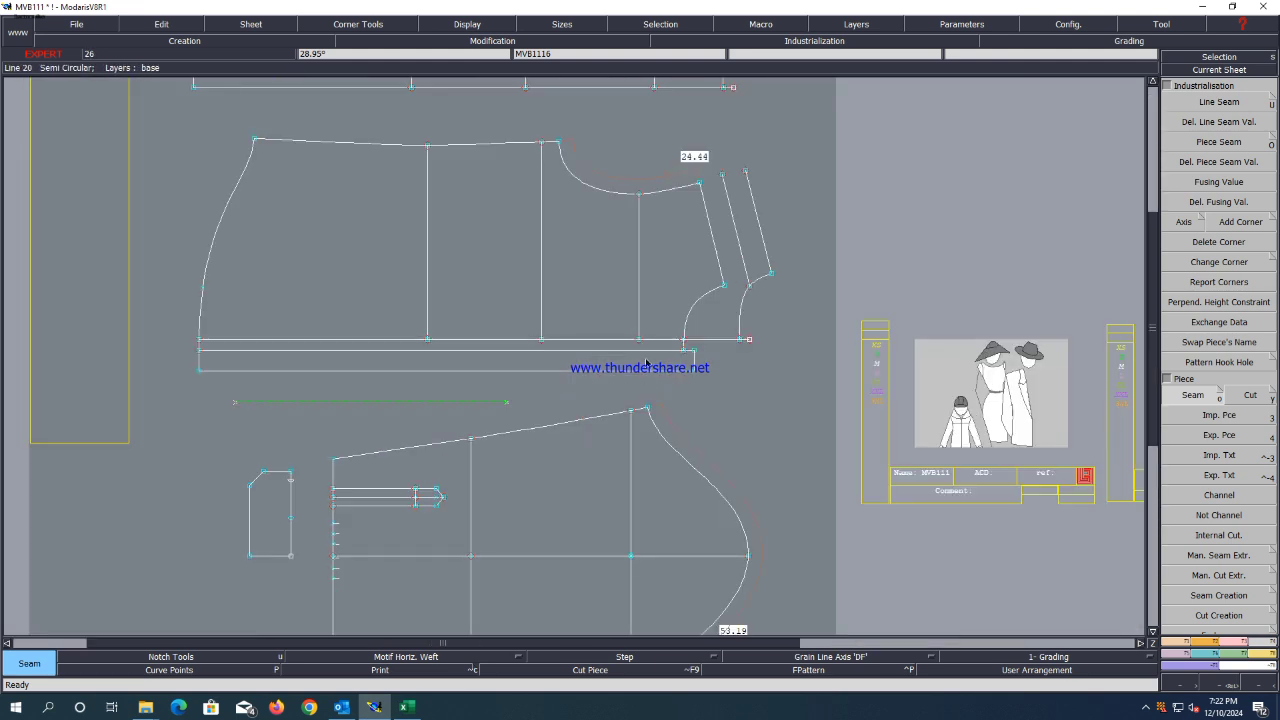
# Try to extract the lower body outline with its front strip and internal lines as a seam piece.
pyautogui.moveTo(479, 258); pyautogui.dragTo(388, 364)
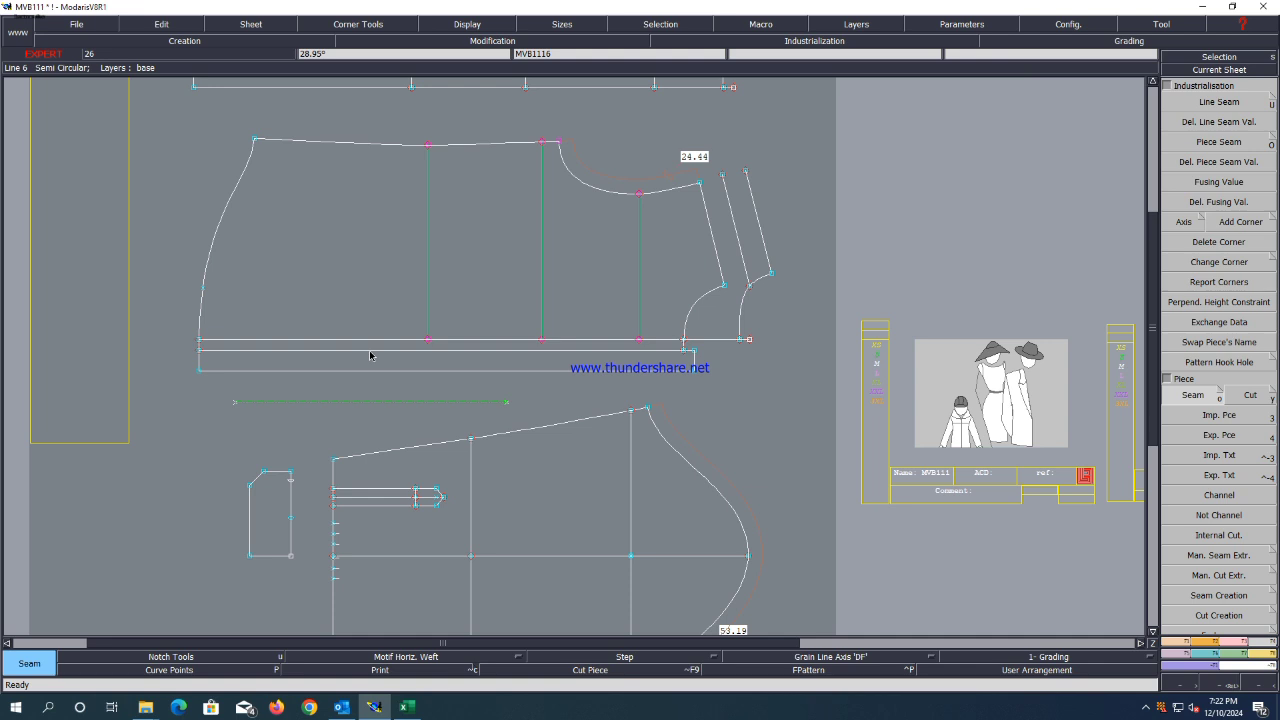
pyautogui.click(370, 355)
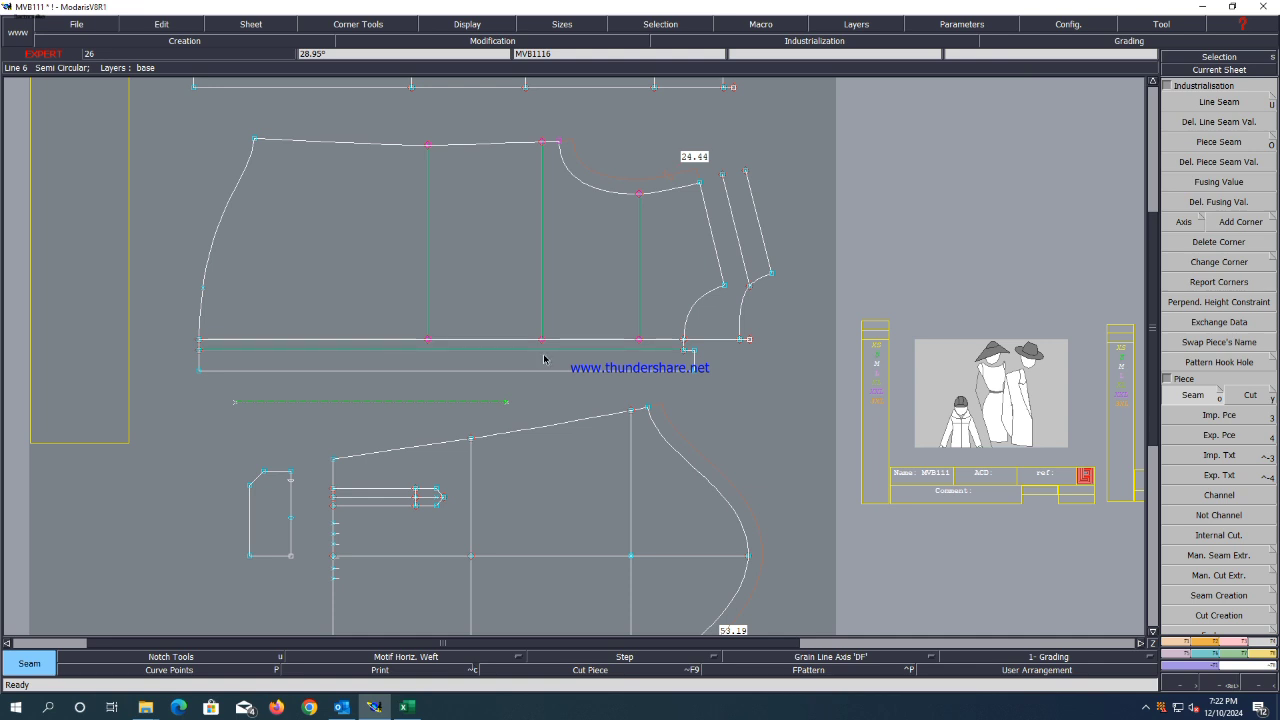
pyautogui.moveTo(544, 360)
pyautogui.mouseDown()
pyautogui.moveTo(550, 277)
pyautogui.moveTo(343, 245)
pyautogui.mouseUp()
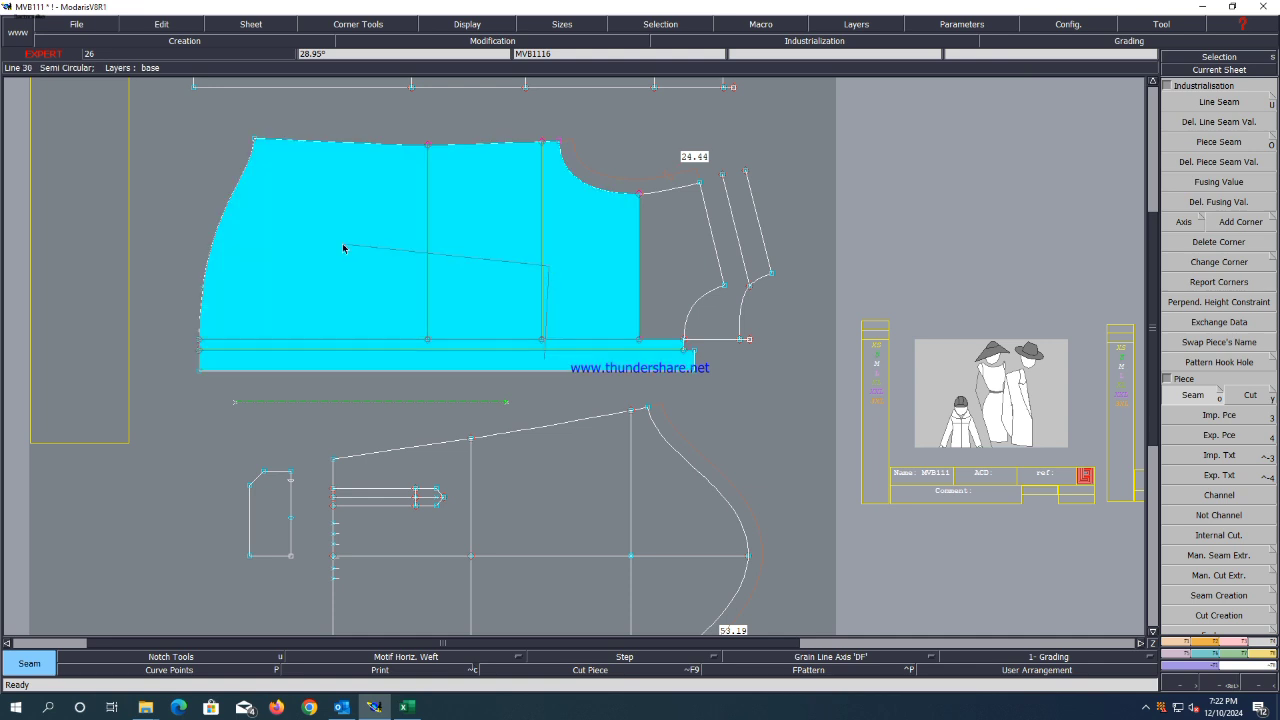
pyautogui.moveTo(599, 257); pyautogui.dragTo(669, 258)
pyautogui.rightClick(529, 276)
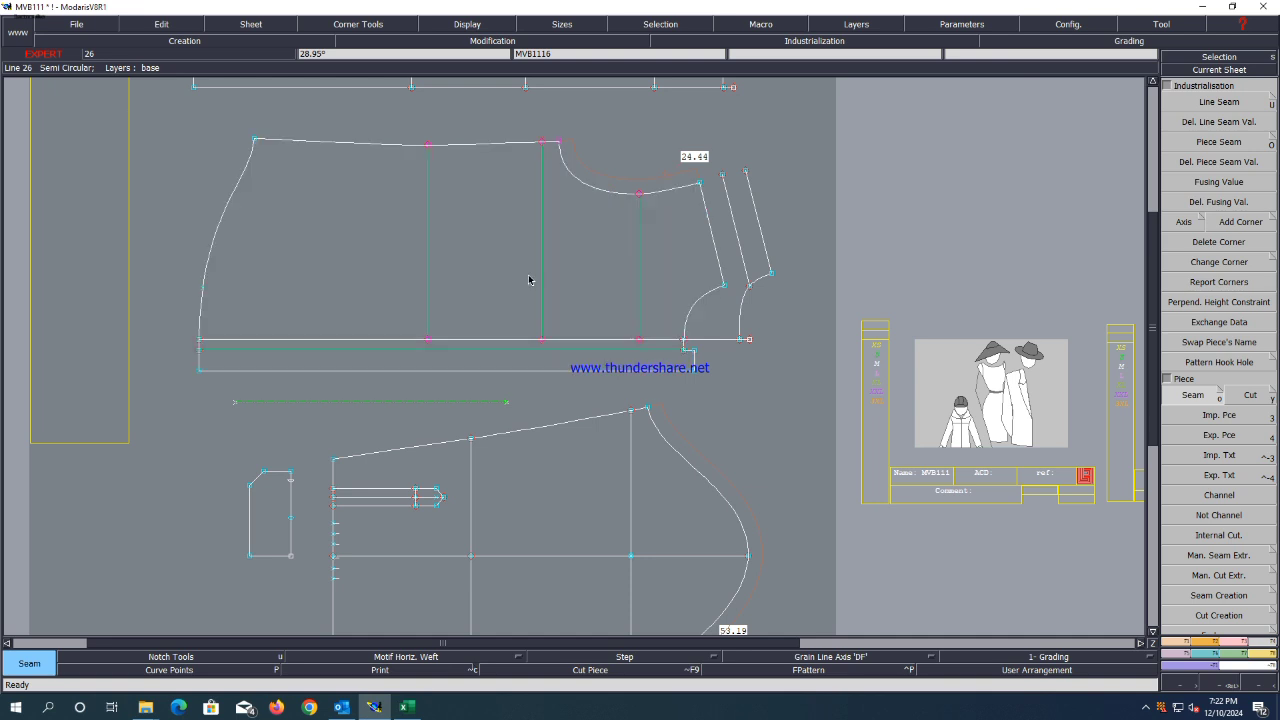
pyautogui.scroll(-1, 518, 261)
pyautogui.scroll(1, 515, 465)
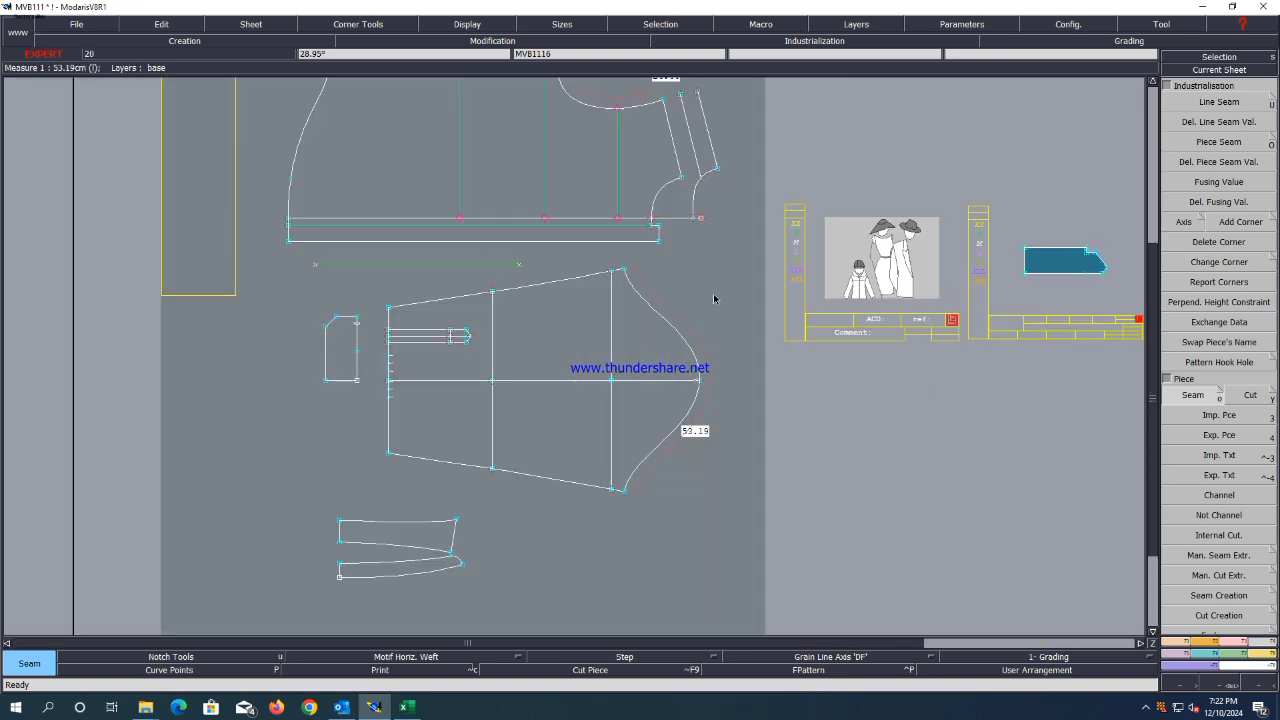
pyautogui.scroll(-1, 542, 355)
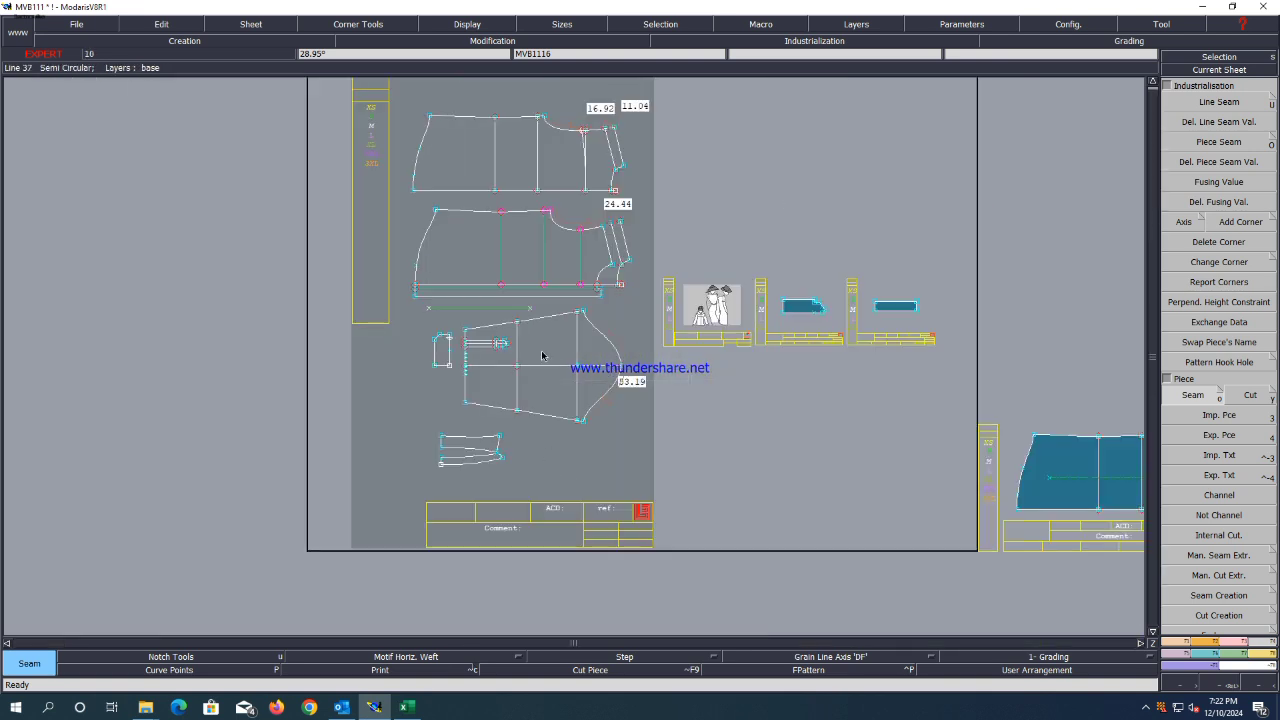
# Try to extract the sleeve as a seam piece, and undo the seam extractions.
pyautogui.scroll(2, 622, 292)
pyautogui.moveTo(629, 274); pyautogui.dragTo(234, 533)
pyautogui.moveTo(294, 463)
pyautogui.mouseDown()
pyautogui.moveTo(301, 367)
pyautogui.moveTo(445, 331)
pyautogui.moveTo(509, 352)
pyautogui.mouseUp()
pyautogui.scroll(-2, 504, 458)
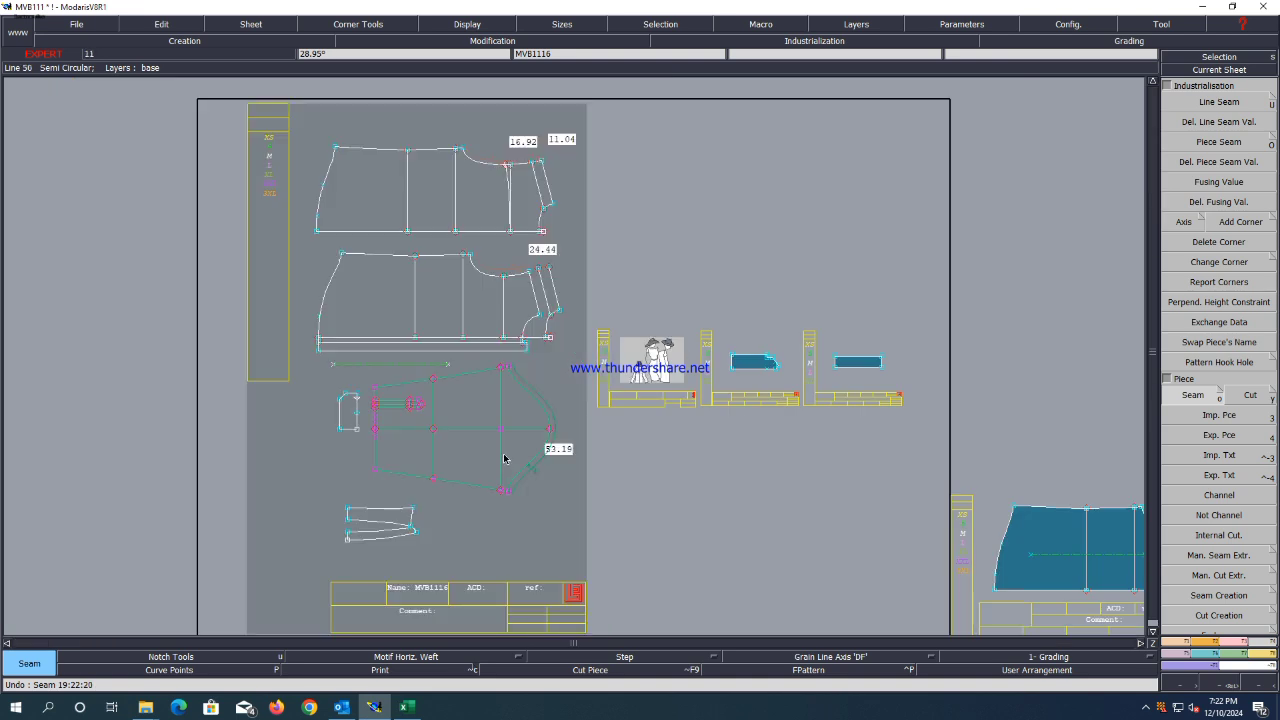
pyautogui.press('j')
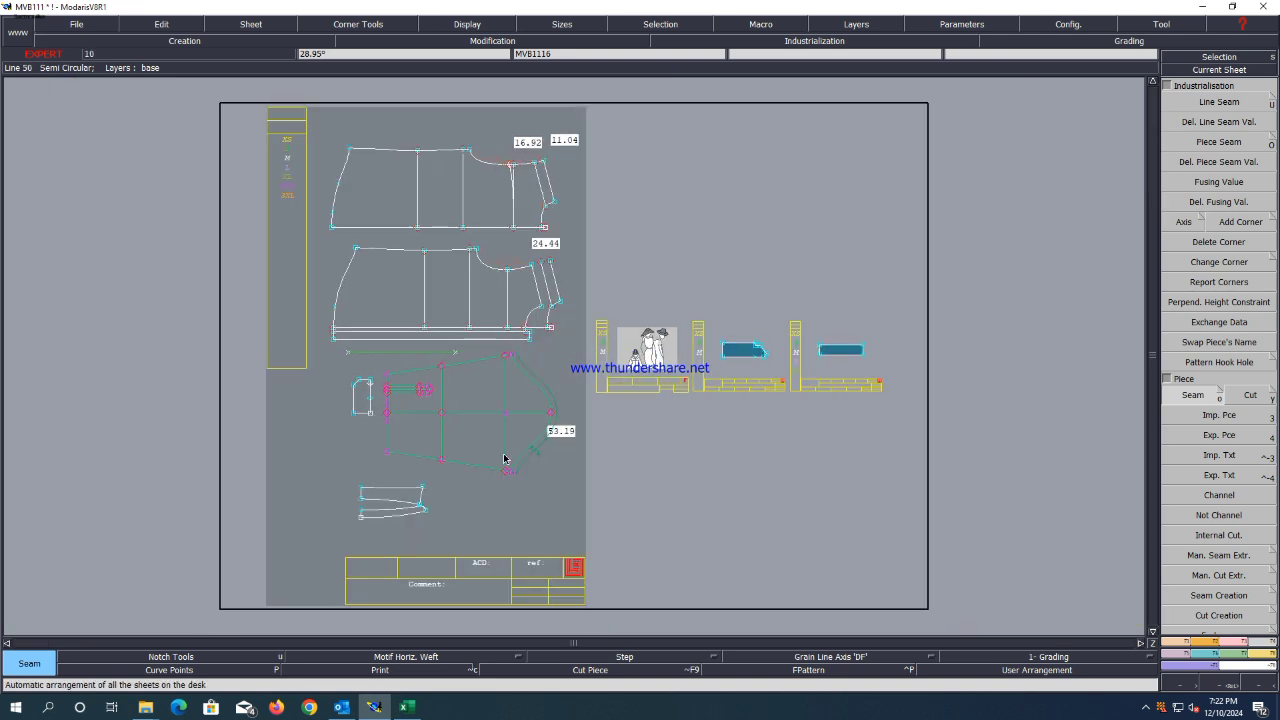
# Add a developed point 8 cm along the sleeve cap from its upper underarm corner, and another 2 cm further along the curve.
pyautogui.click(552, 537)
pyautogui.scroll(1, 520, 382)
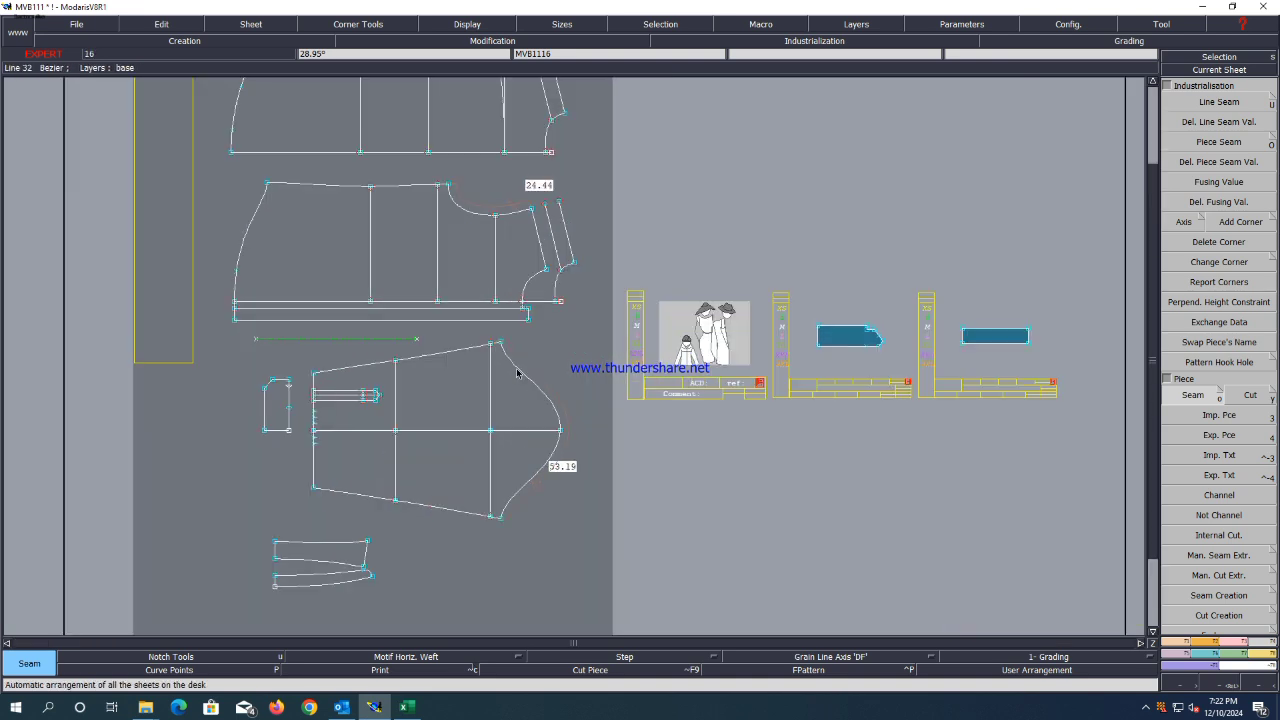
pyautogui.press('d')
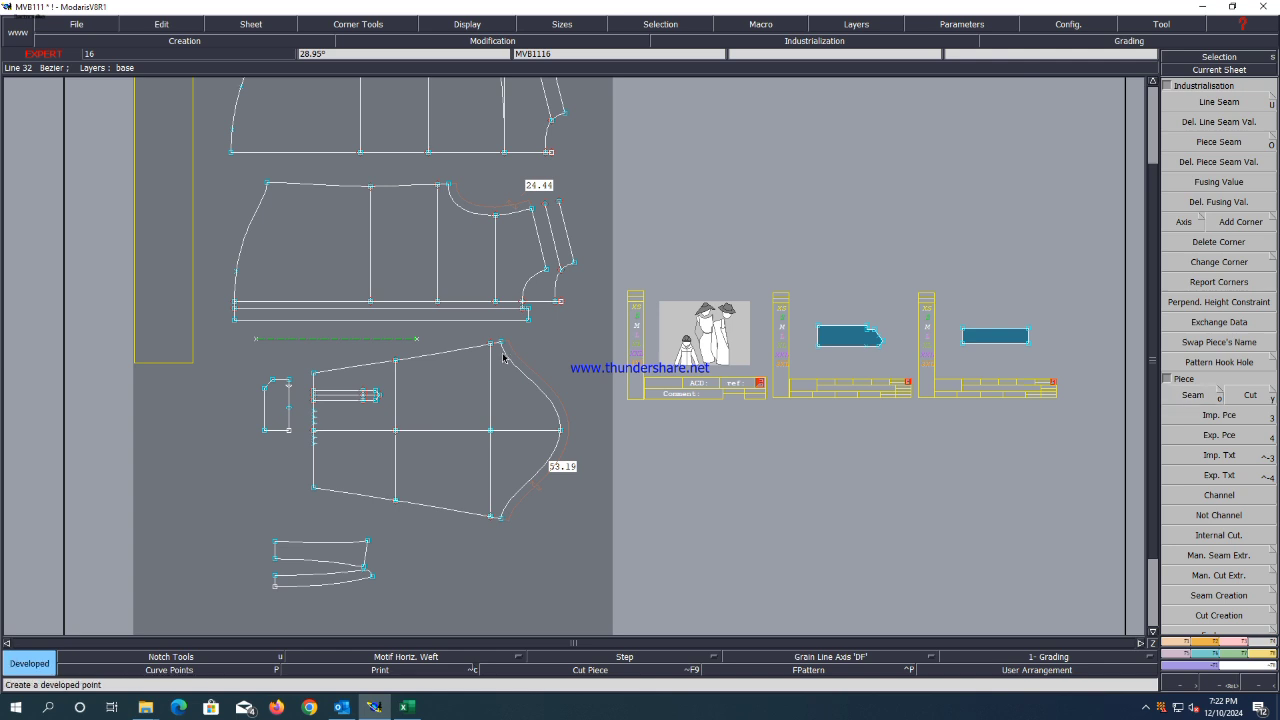
pyautogui.click(501, 343)
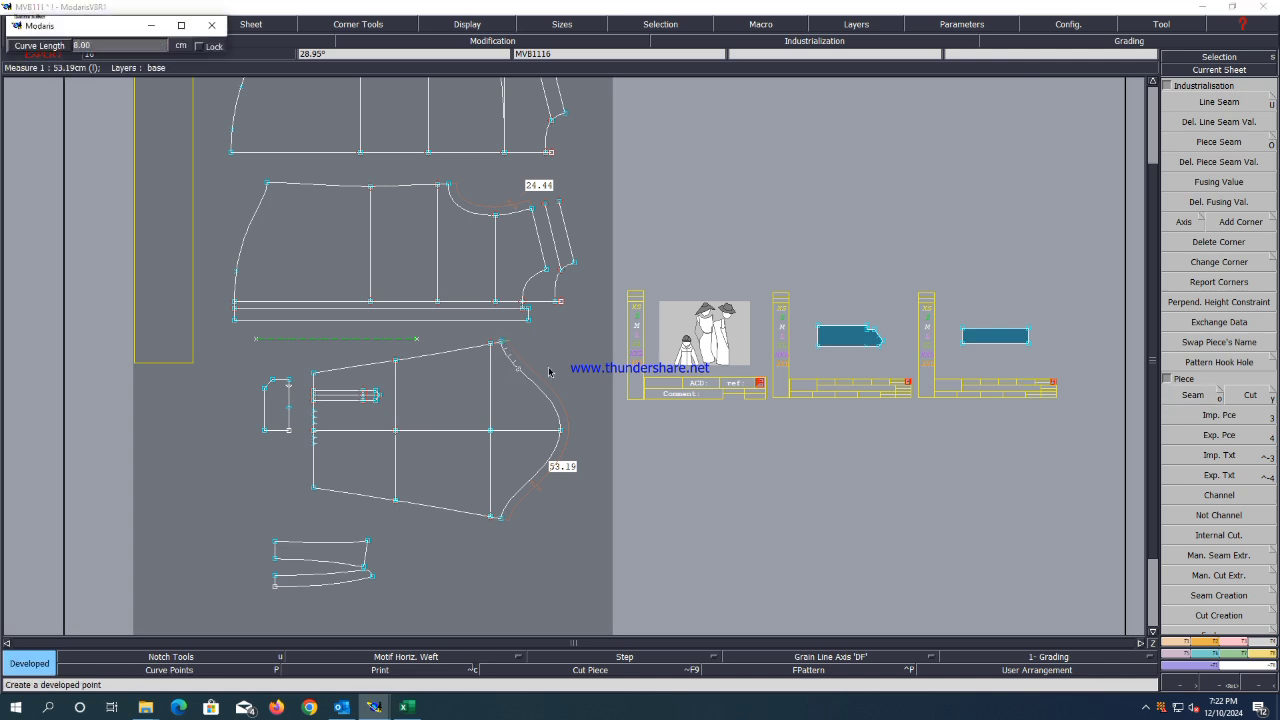
pyautogui.click(548, 369)
pyautogui.click(522, 374)
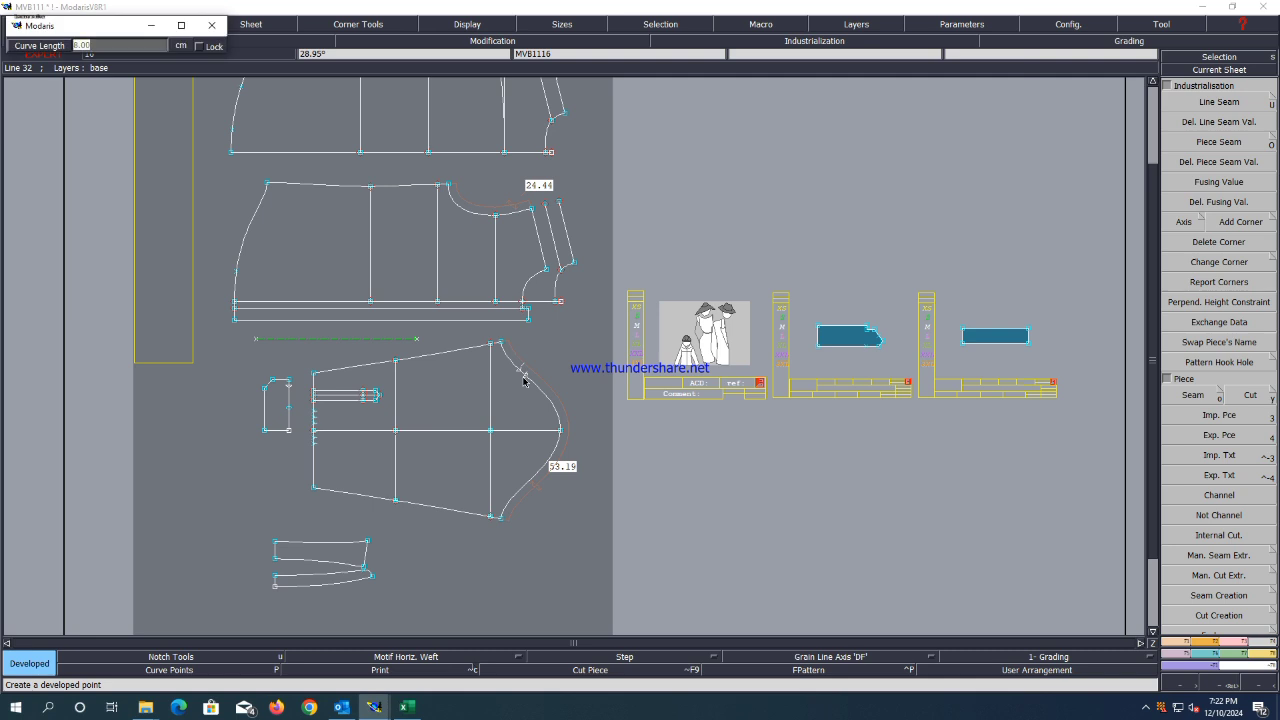
pyautogui.write('2')
pyautogui.press('Return')
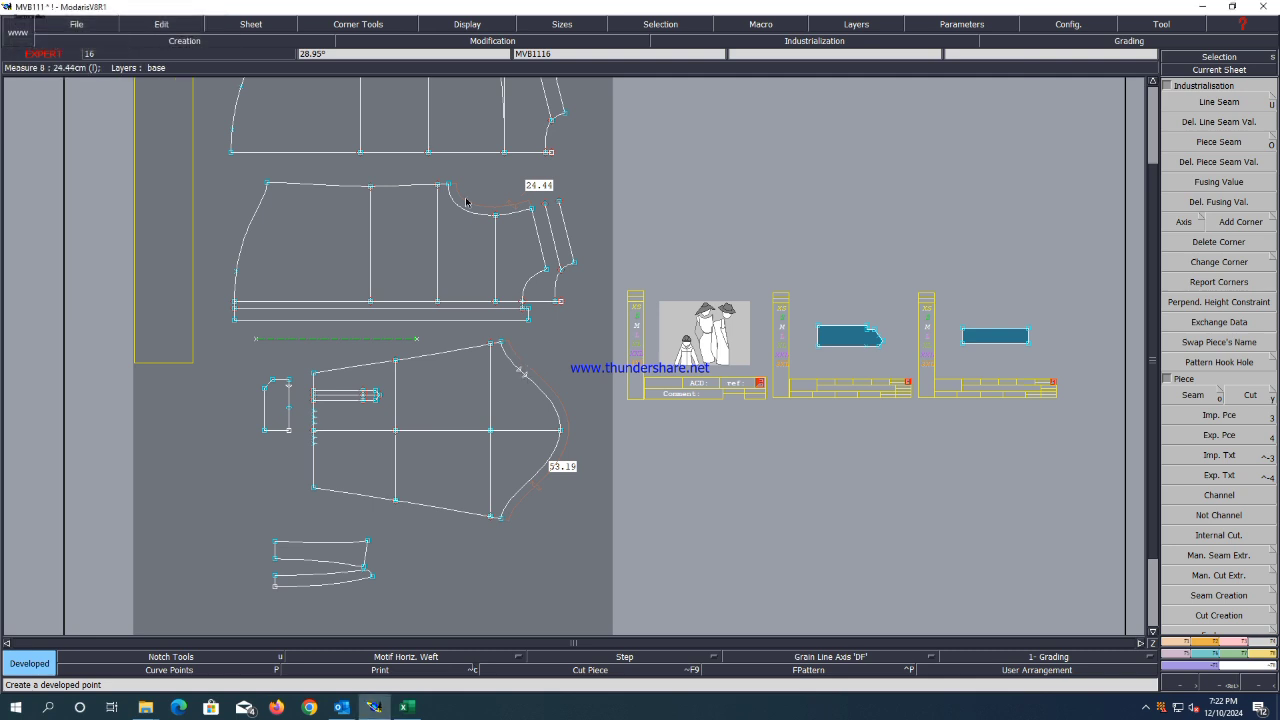
# Add a developed point 8 cm along the upper body's armhole from the underarm corner, and another 2 cm further along.
pyautogui.scroll(-3, 469, 195)
pyautogui.scroll(5, 473, 162)
pyautogui.click(416, 174)
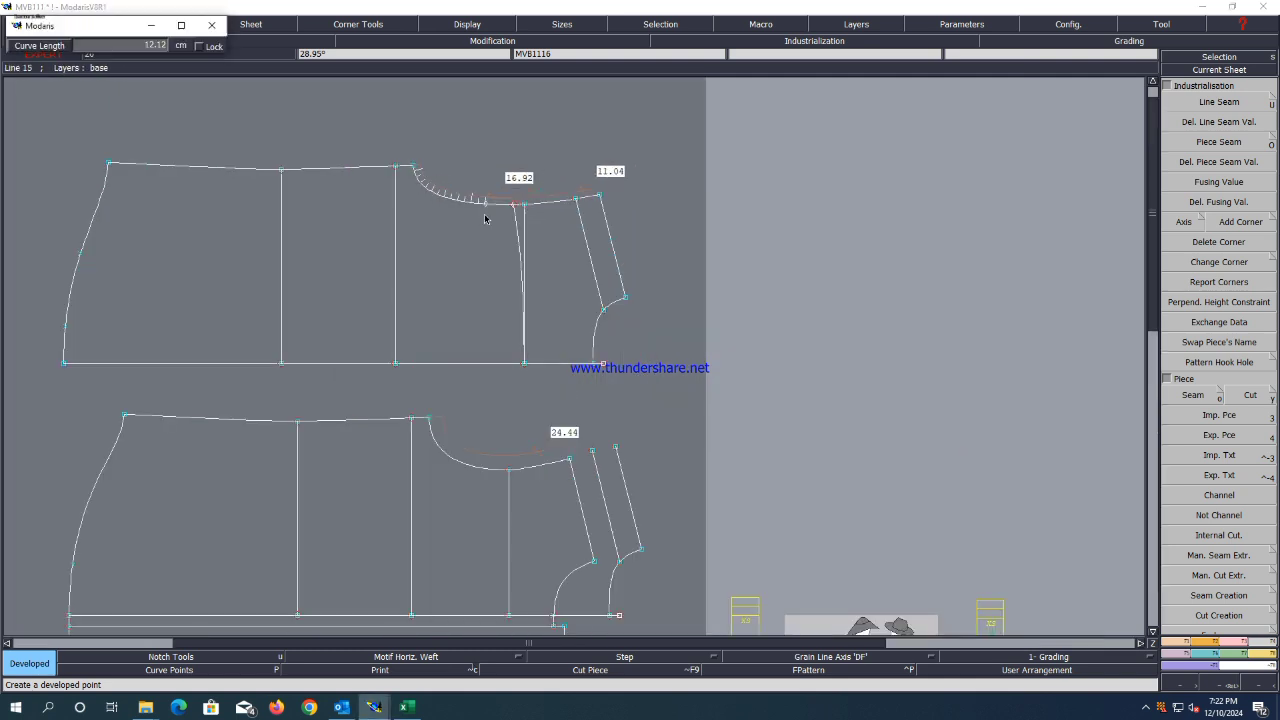
pyautogui.write('8')
pyautogui.press('Return')
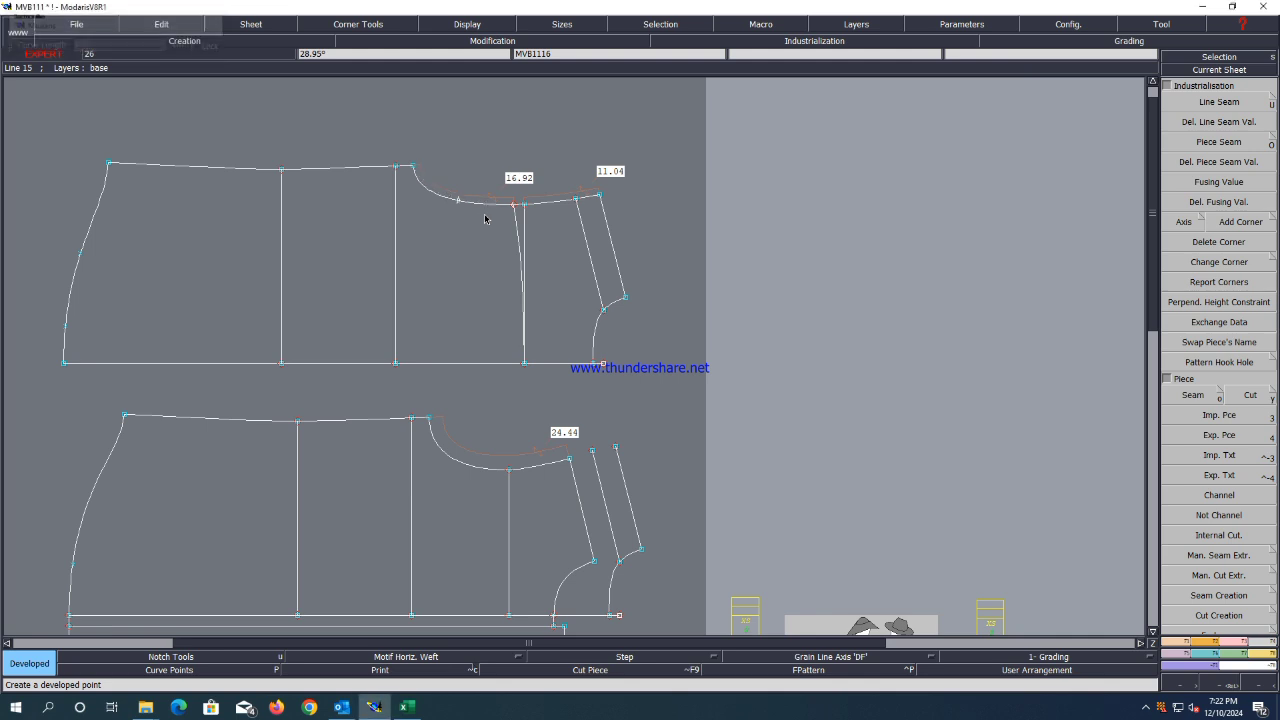
pyautogui.click(460, 201)
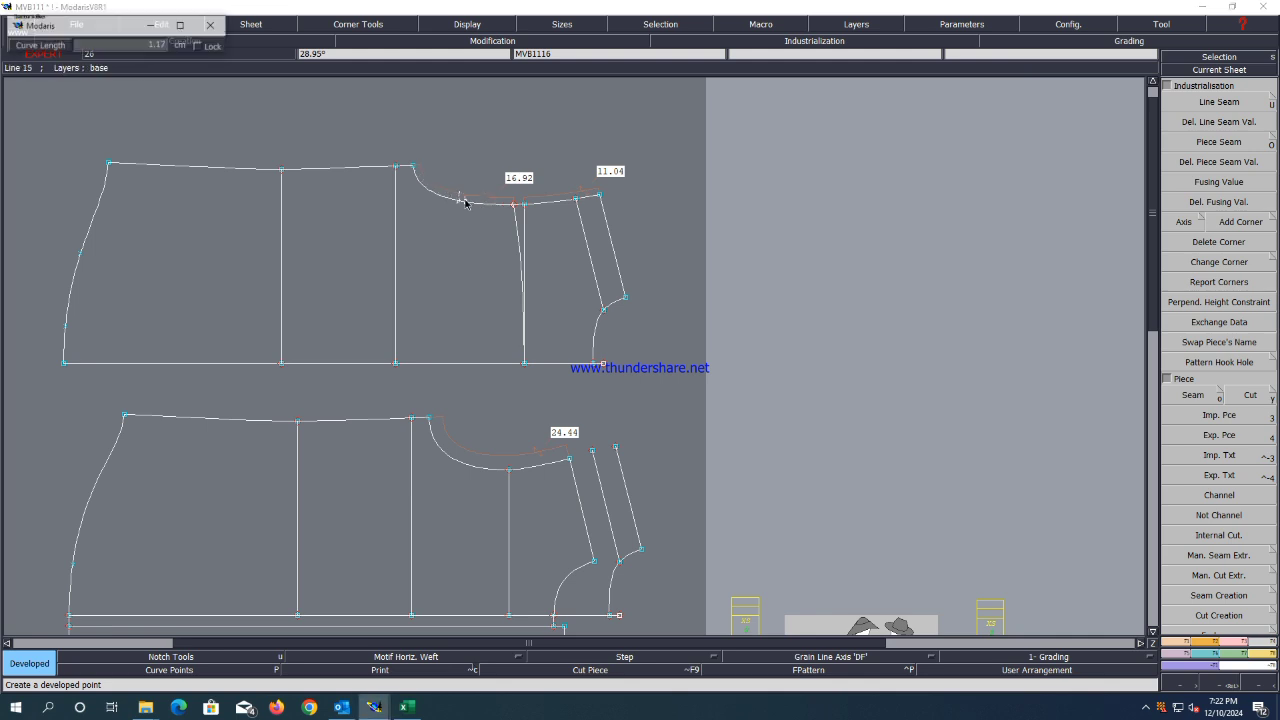
pyautogui.press('Return')
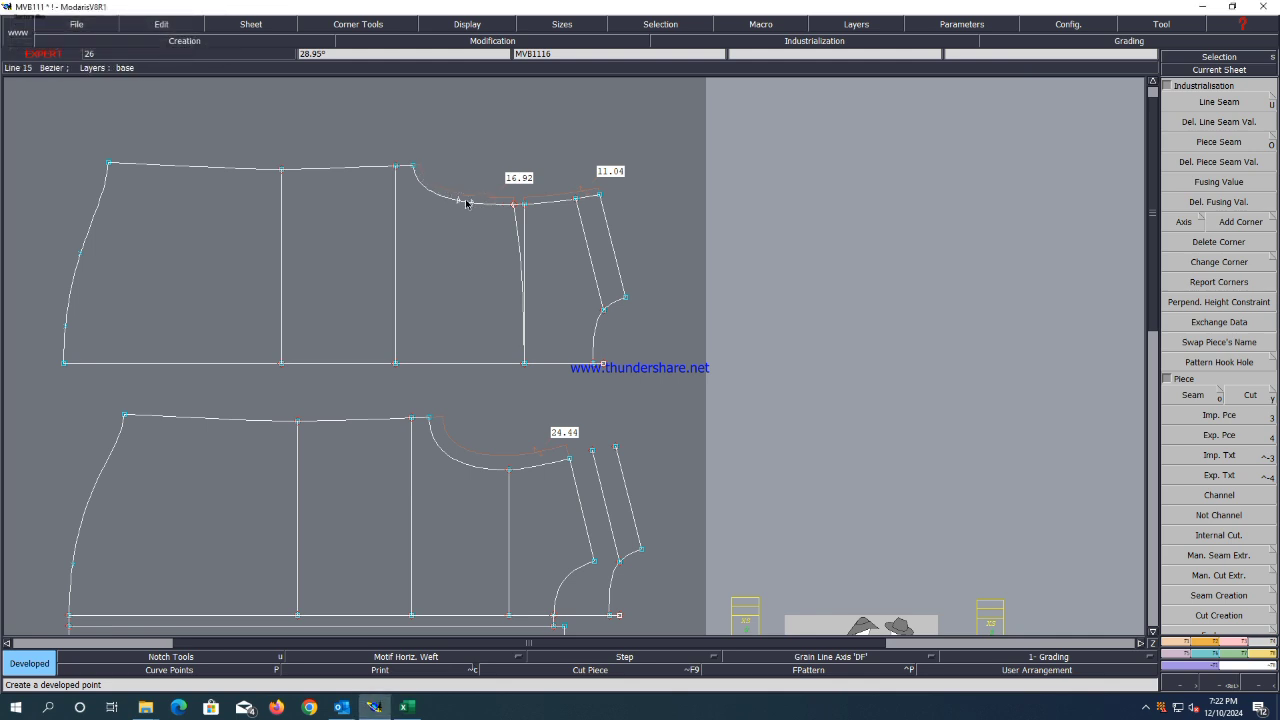
# Add a developed point 12 cm along the sleeve cap from its lower underarm corner.
pyautogui.scroll(-1, 467, 202)
pyautogui.scroll(1, 496, 455)
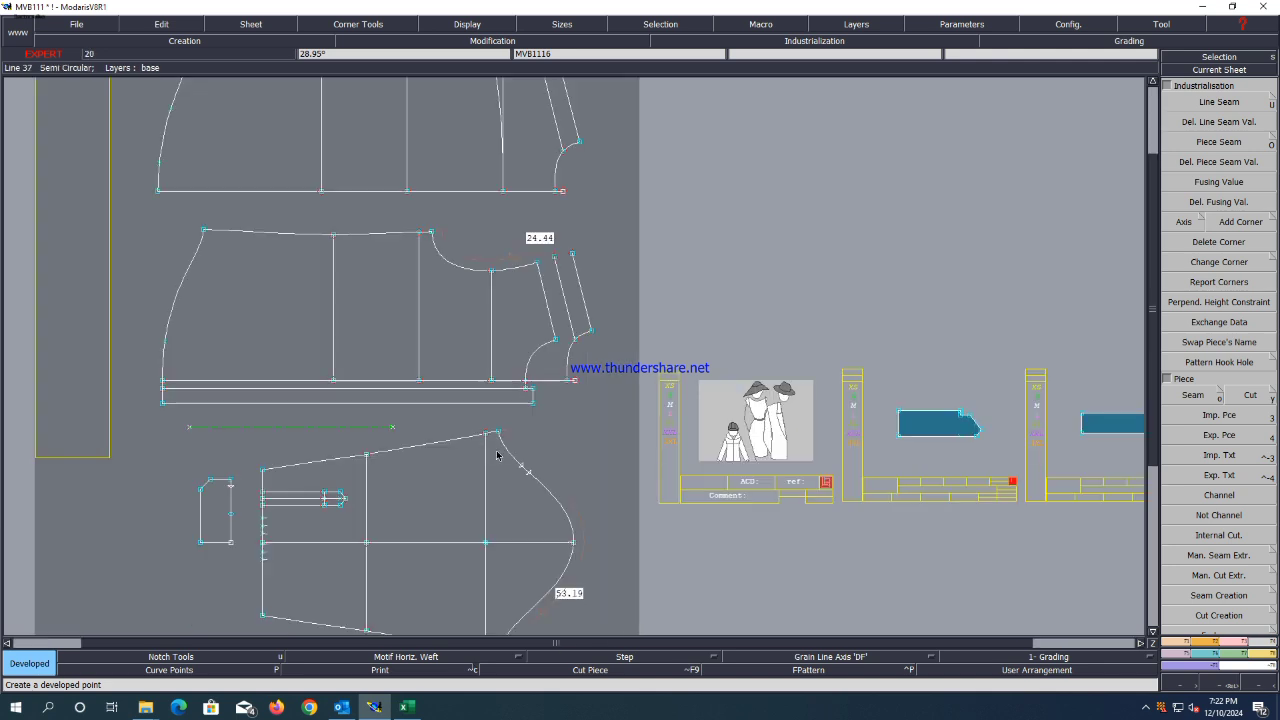
pyautogui.scroll(-3, 528, 506)
pyautogui.scroll(3, 508, 576)
pyautogui.click(553, 508)
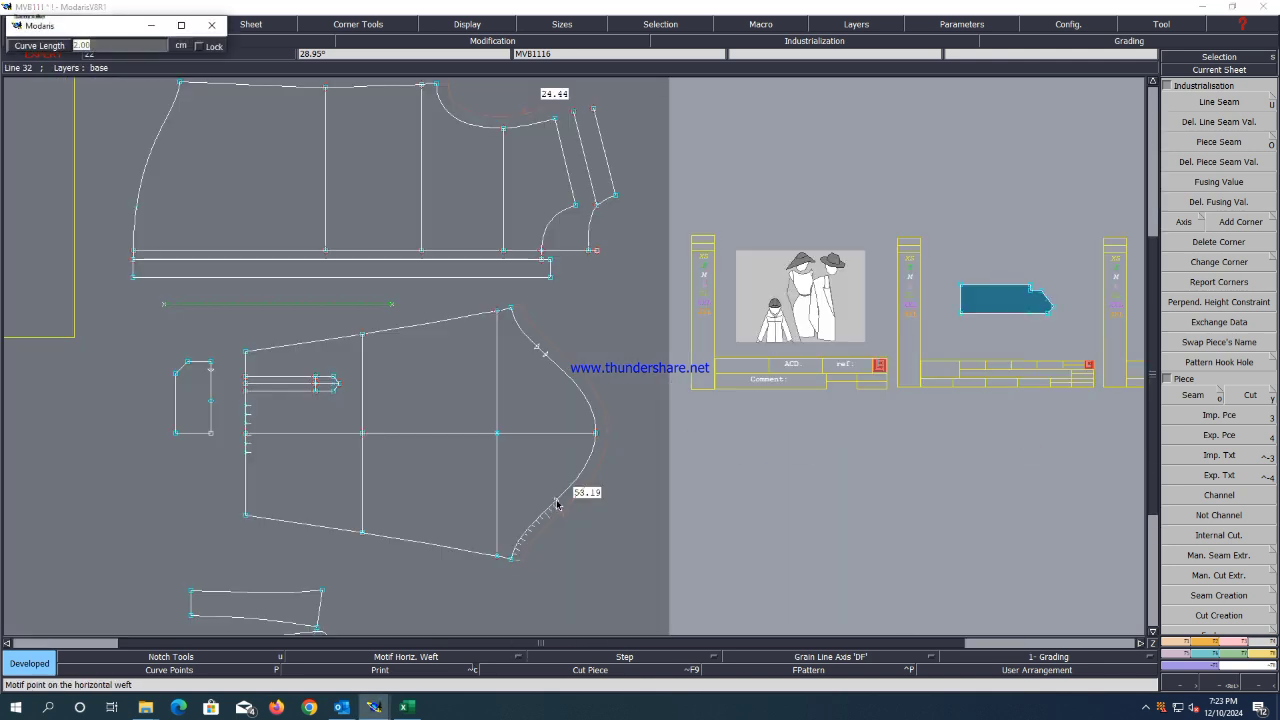
pyautogui.press('Return')
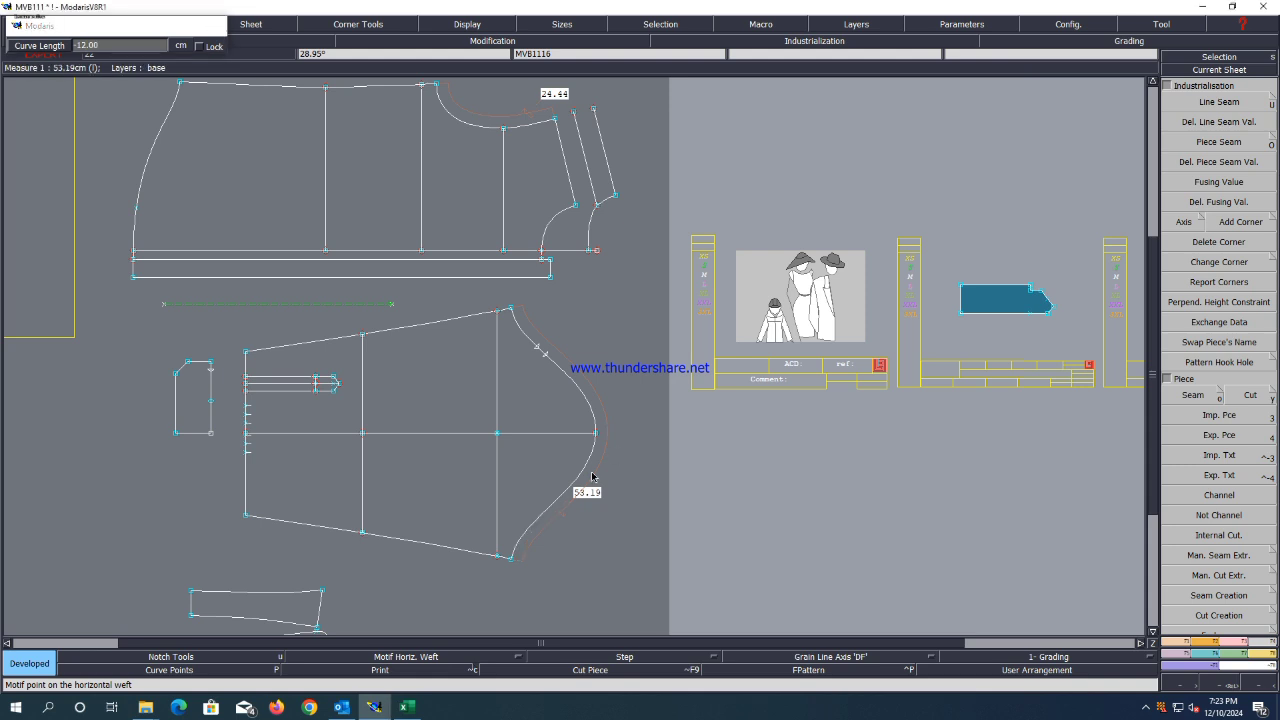
# Add a developed point 12 cm along the lower body's armhole from the underarm corner.
pyautogui.scroll(-3, 564, 536)
pyautogui.scroll(2, 480, 274)
pyautogui.scroll(3, 478, 275)
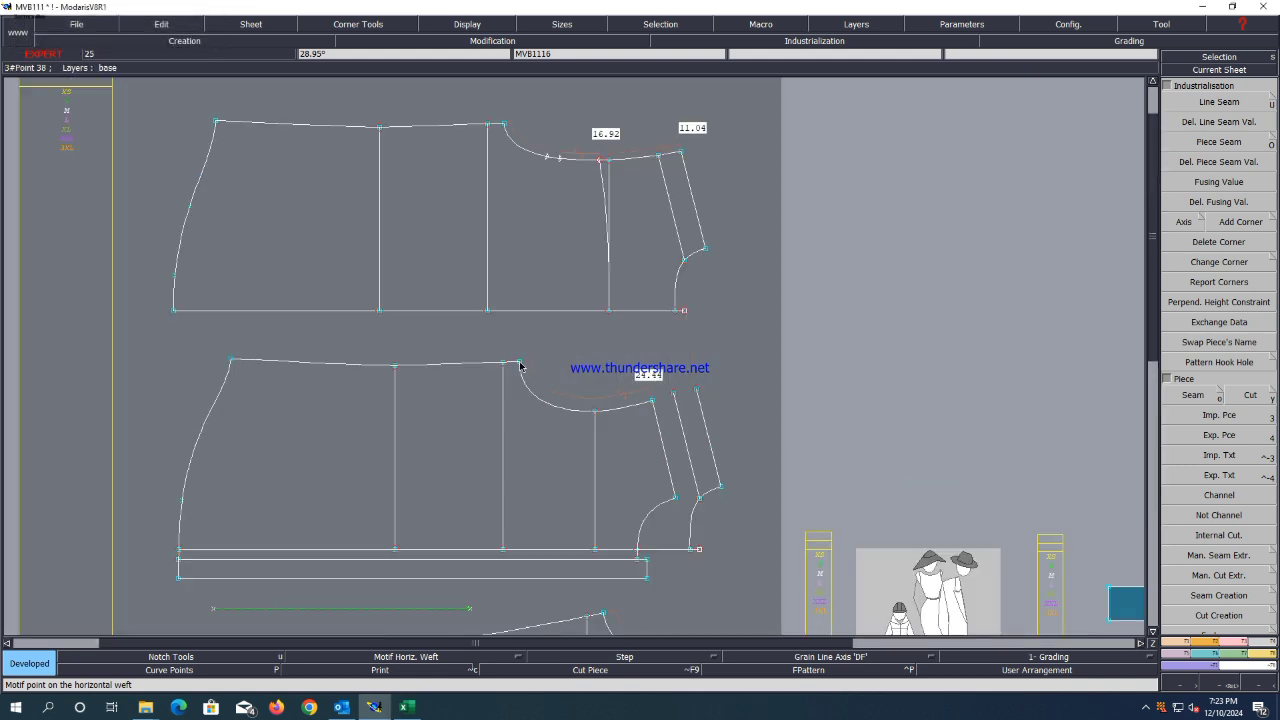
pyautogui.click(524, 370)
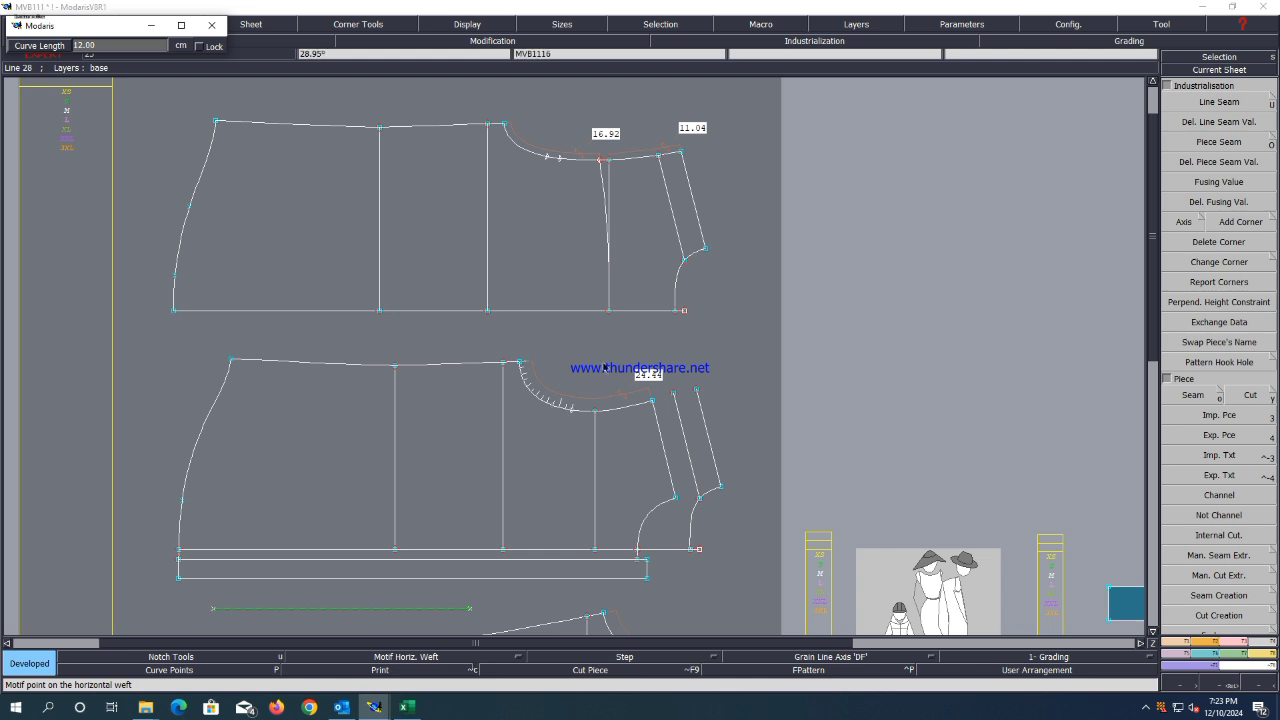
pyautogui.press('Return')
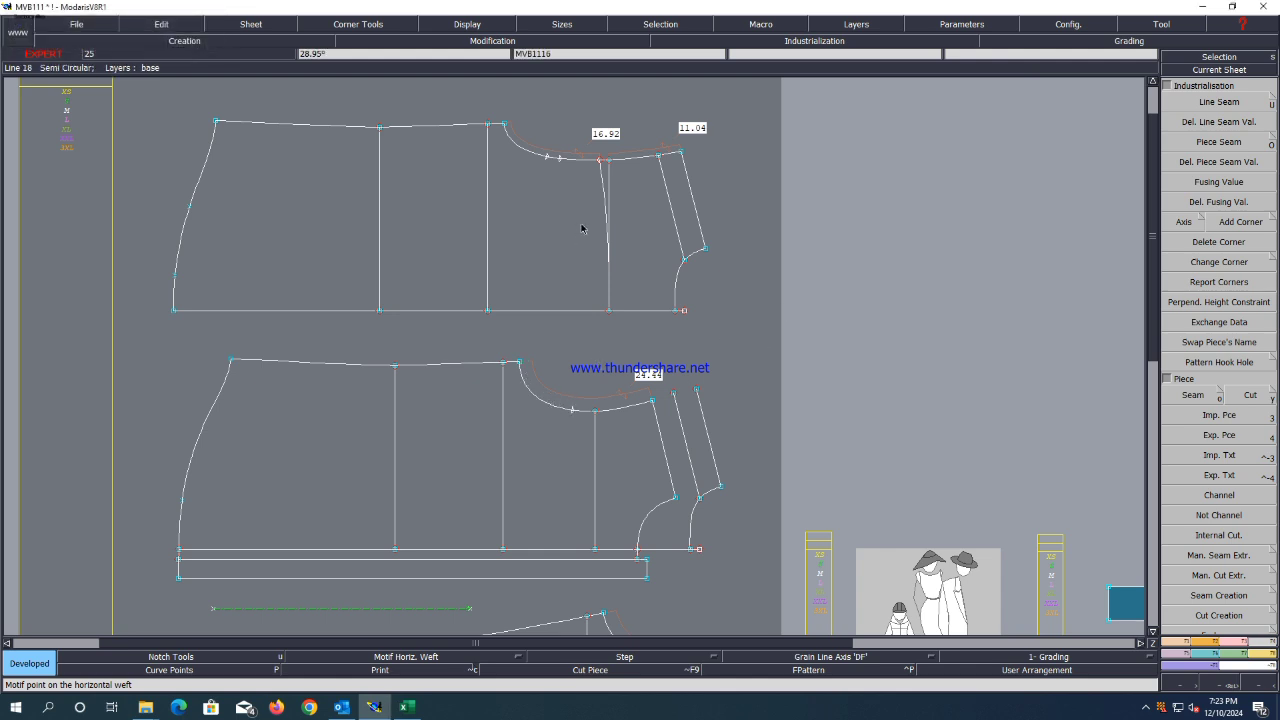
# Add notches at the developed points on the two body armholes and on the sleeve cap.
pyautogui.click(1207, 645)
pyautogui.click(1219, 104)
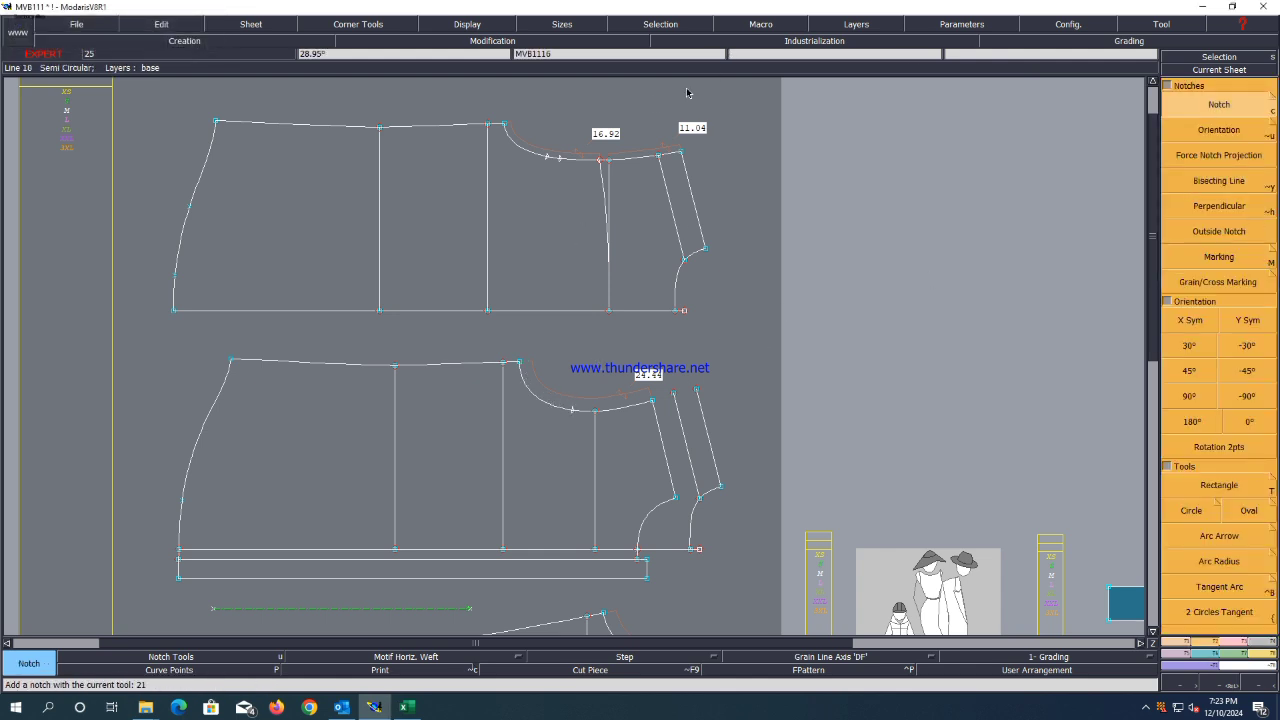
pyautogui.click(558, 163)
pyautogui.scroll(3, 543, 169)
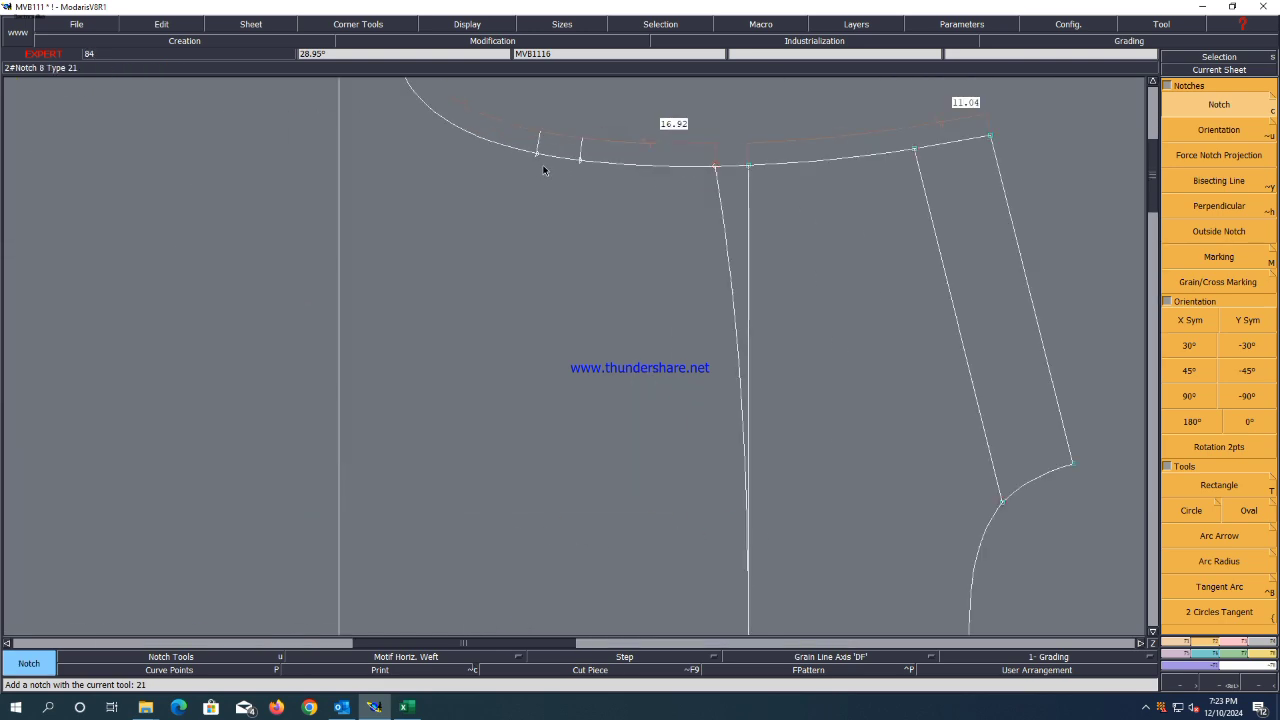
pyautogui.scroll(-4, 543, 163)
pyautogui.scroll(3, 569, 222)
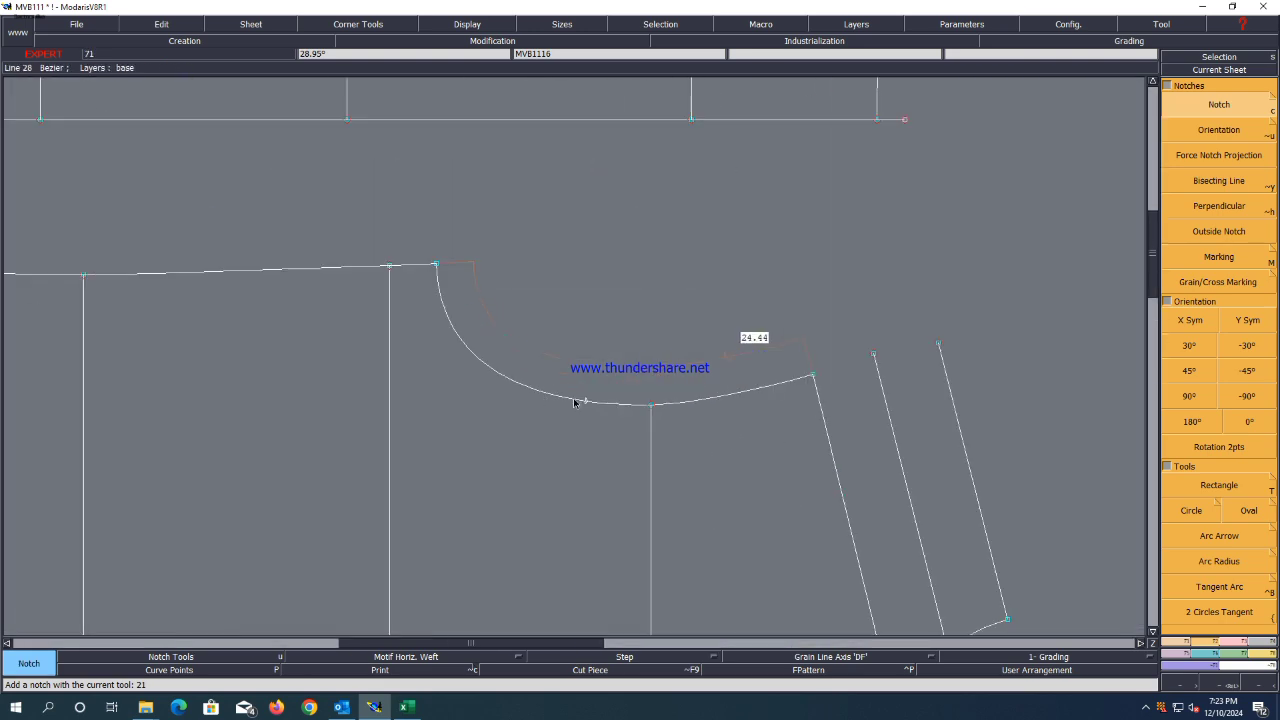
pyautogui.scroll(-4, 584, 266)
pyautogui.scroll(4, 620, 505)
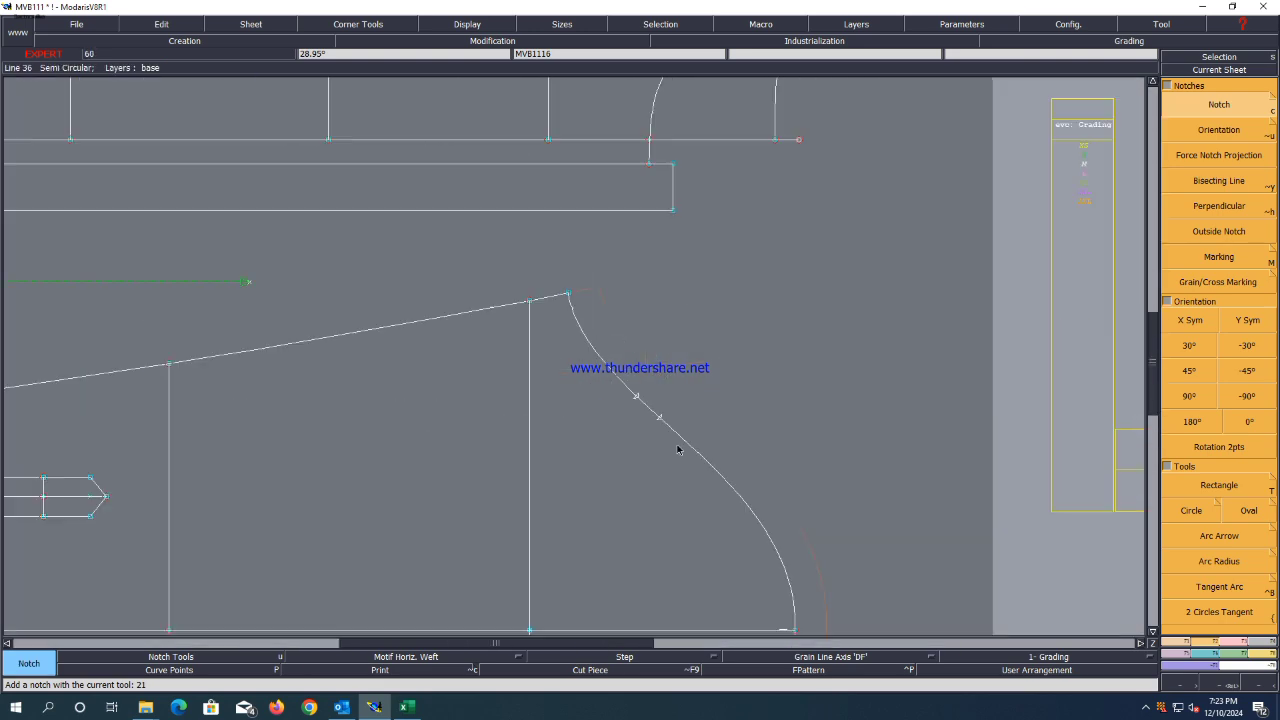
pyautogui.click(660, 421)
pyautogui.click(632, 405)
# Save the model, continuing past the anomaly warnings, and rearrange all sheets on the desk.
pyautogui.hotkey('ctrl', 's')
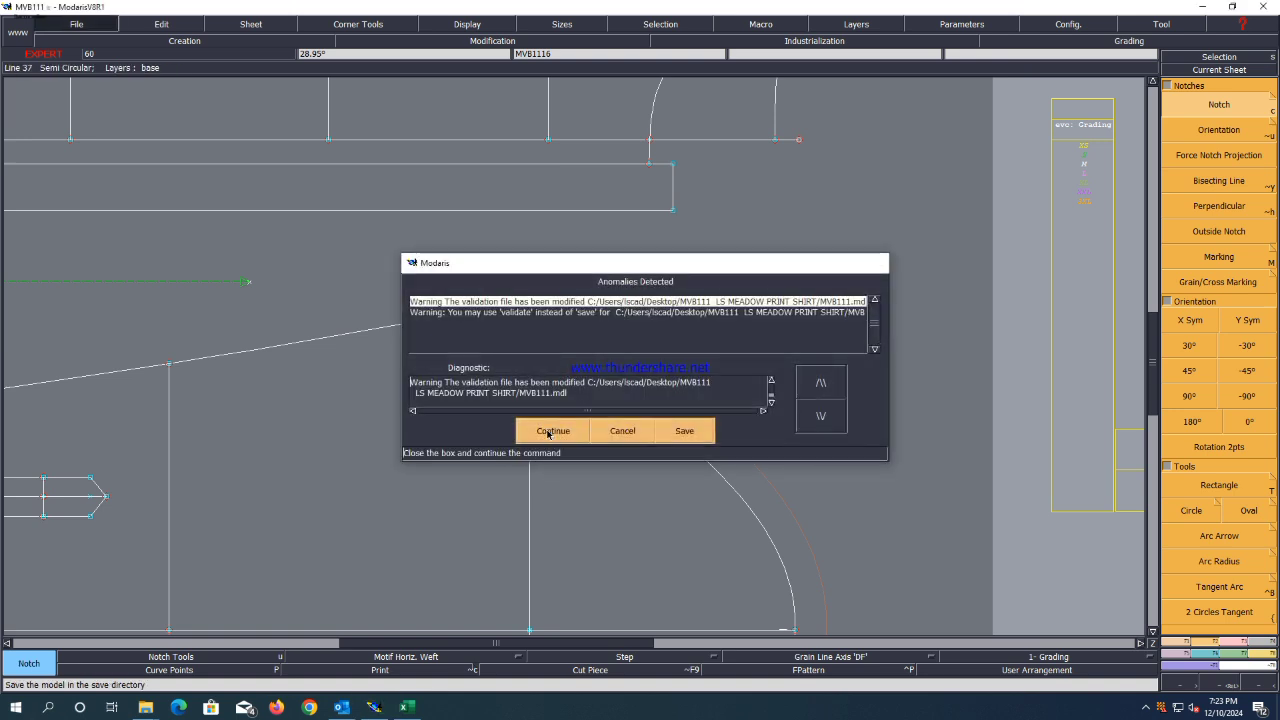
pyautogui.click(549, 432)
pyautogui.press('j')
# Extract the upper body's main section with its internal lines, and its shoulder yoke section, as seam pieces.
pyautogui.scroll(2, 378, 130)
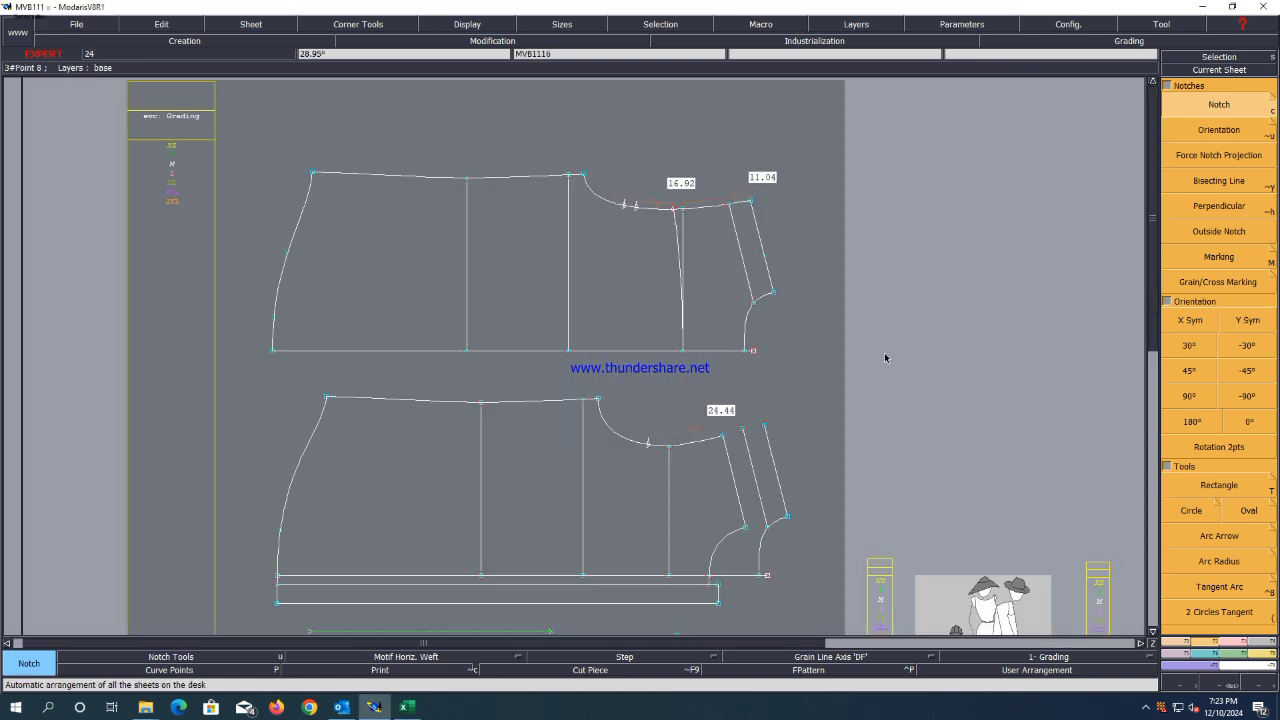
pyautogui.click(1266, 645)
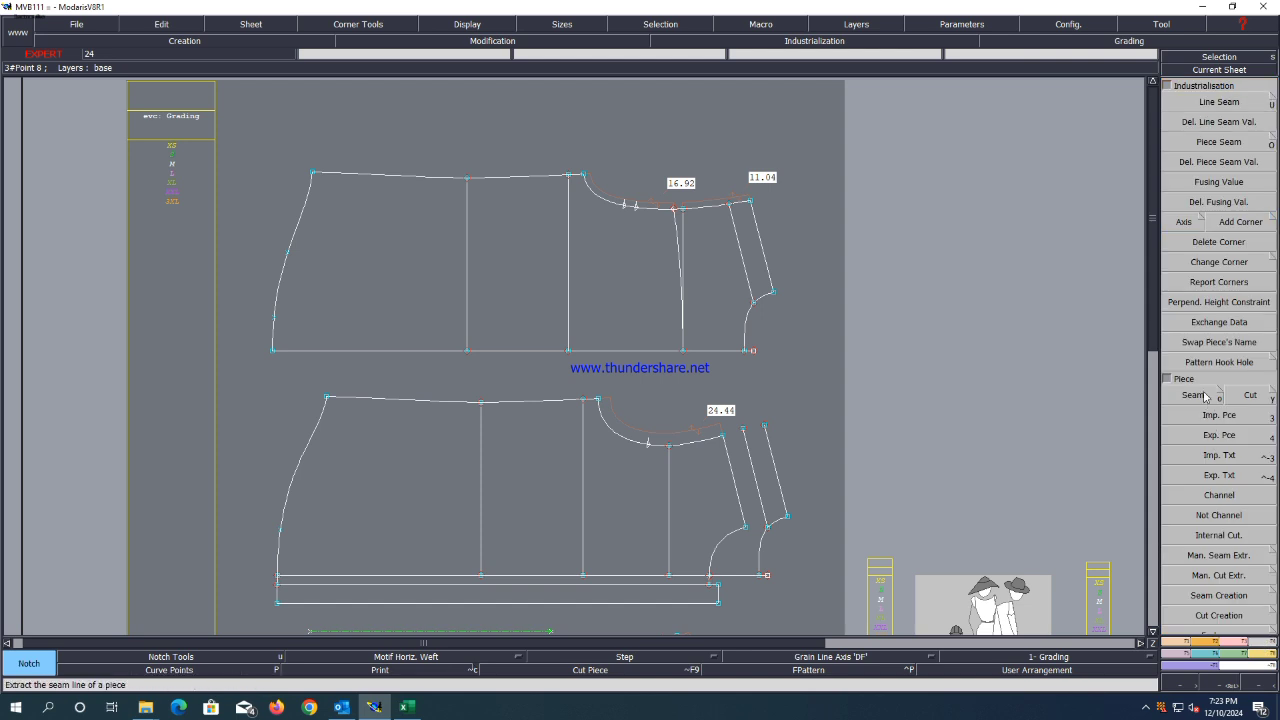
pyautogui.click(521, 279)
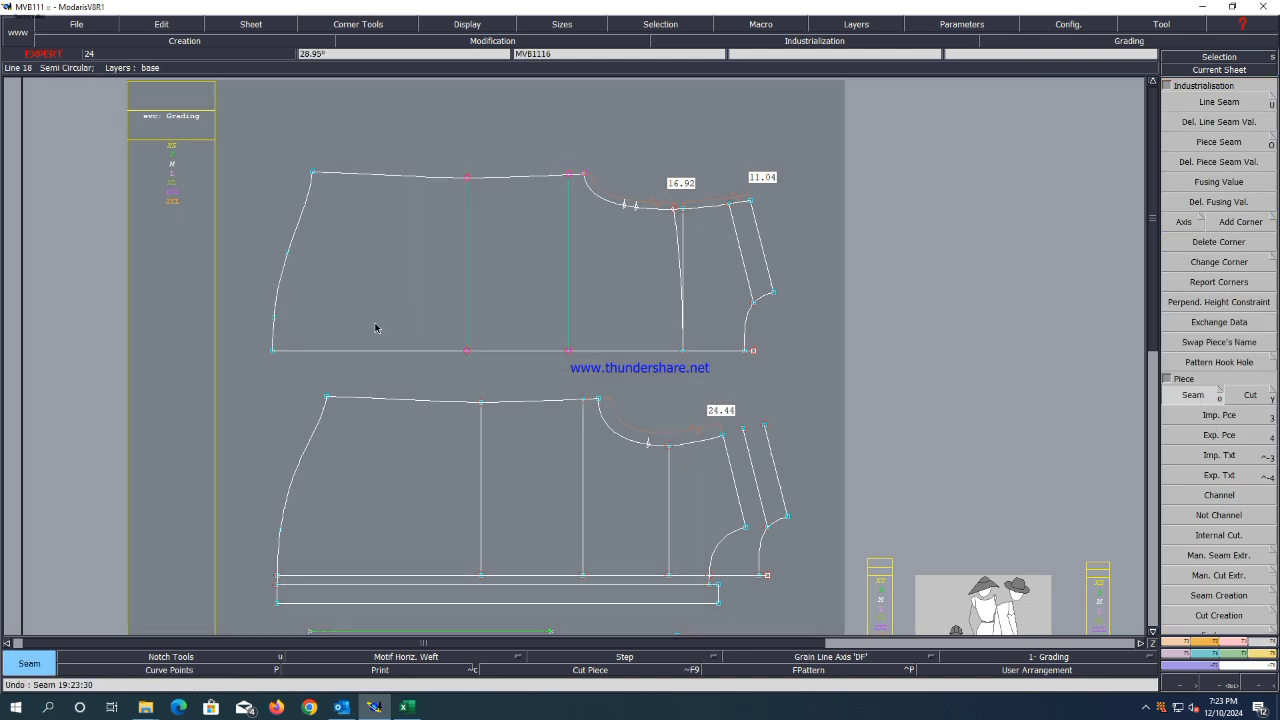
pyautogui.moveTo(375, 325); pyautogui.dragTo(649, 287)
pyautogui.click(747, 262)
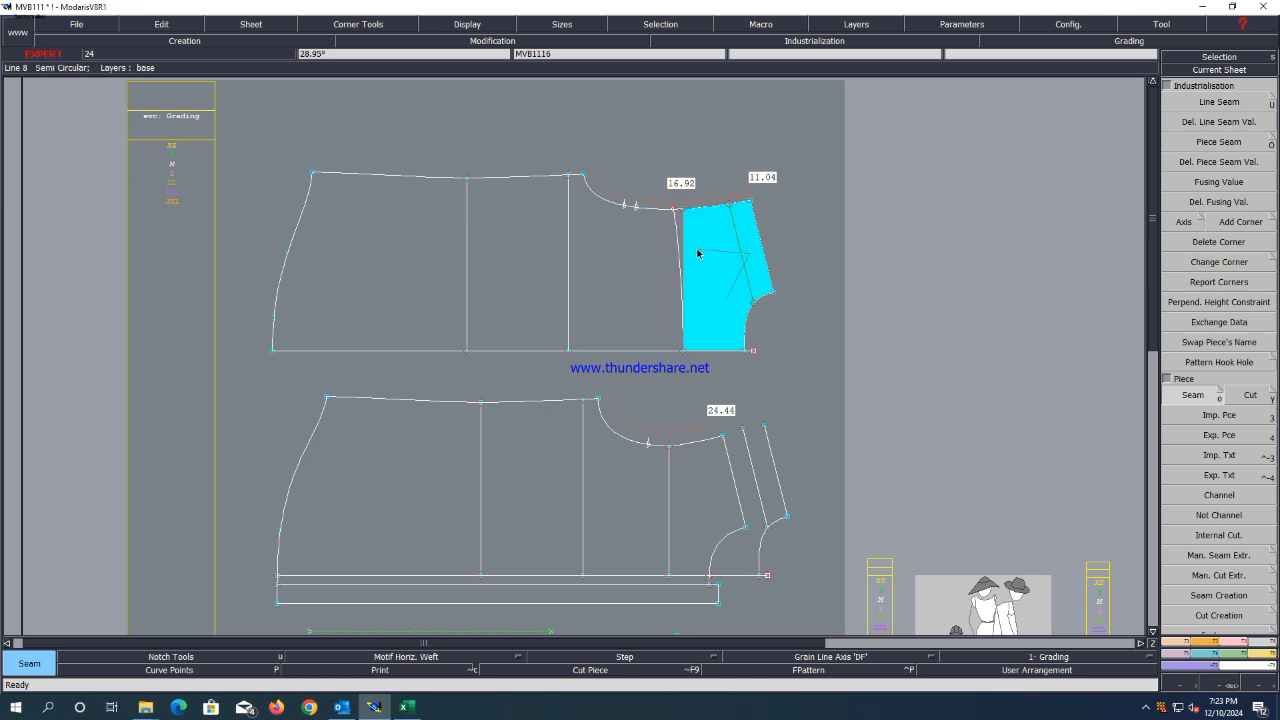
pyautogui.rightClick(698, 252)
# Extract the lower body with its front strip and internal lines as a seam piece.
pyautogui.scroll(-1, 677, 207)
pyautogui.scroll(1, 688, 386)
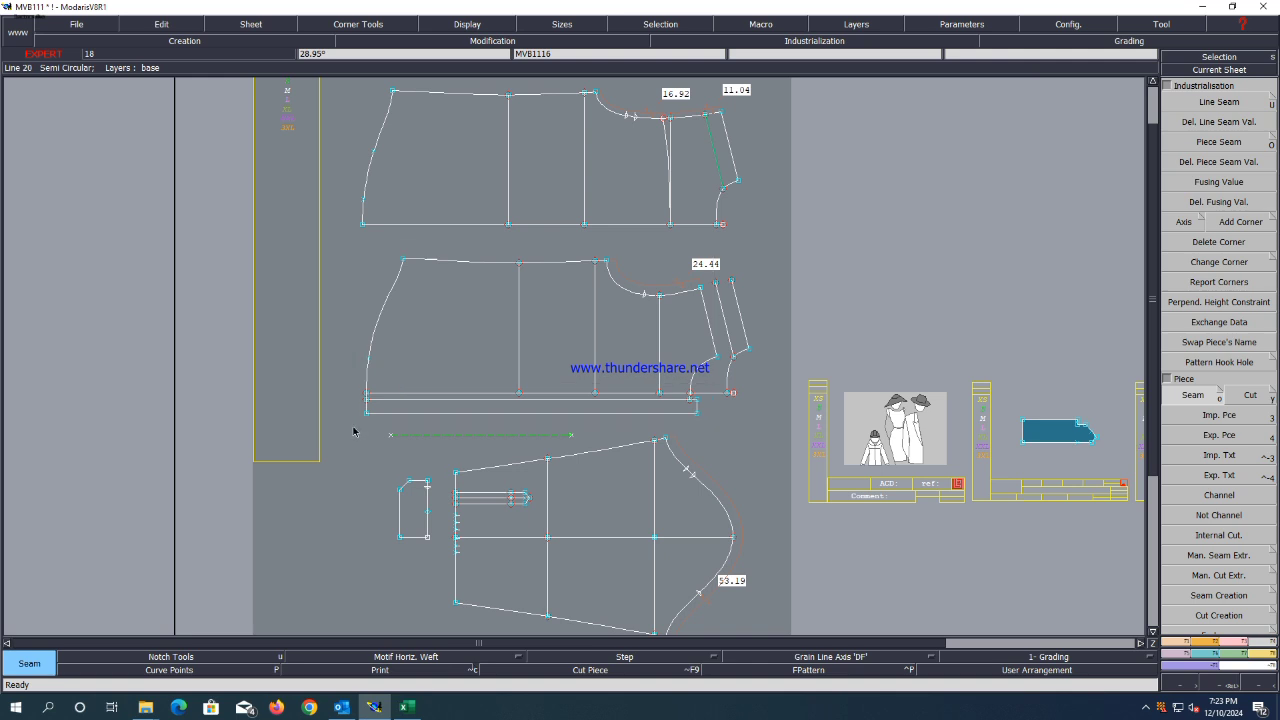
pyautogui.click(411, 407)
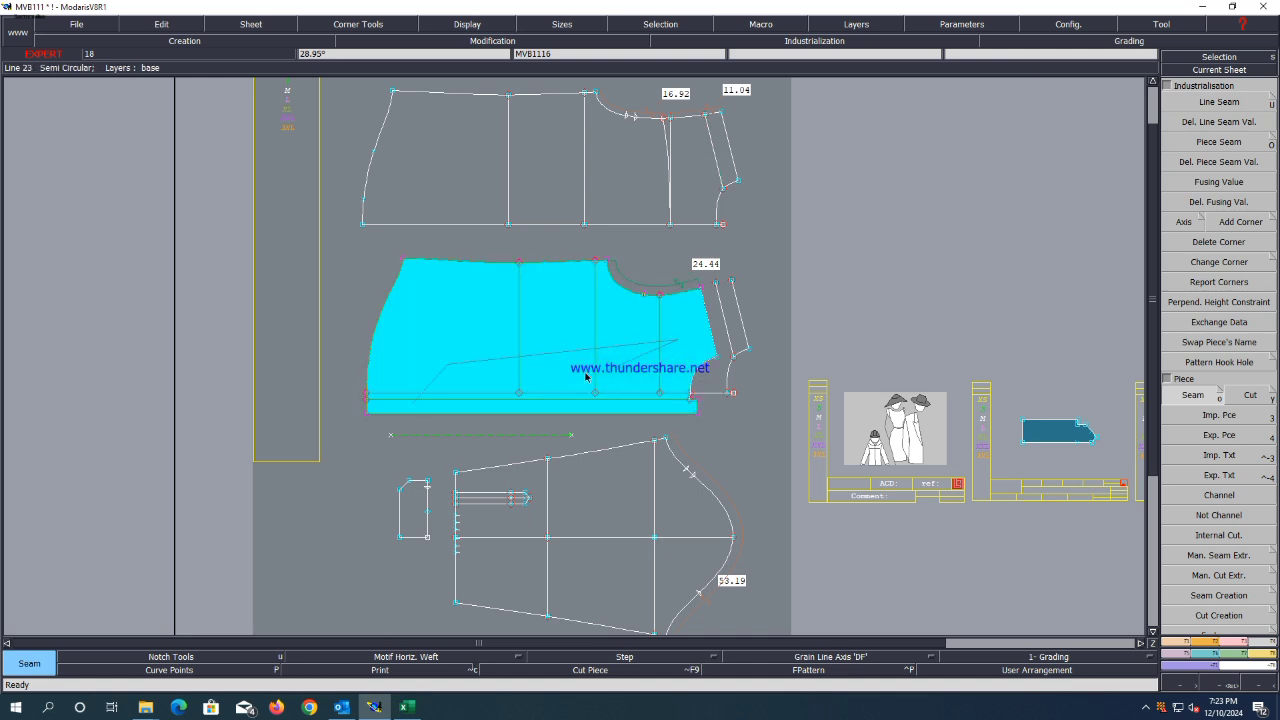
# Extract the sleeve as a seam piece with its placket lines, internal lines, notches and the grain line.
pyautogui.scroll(-2, 553, 382)
pyautogui.scroll(2, 610, 491)
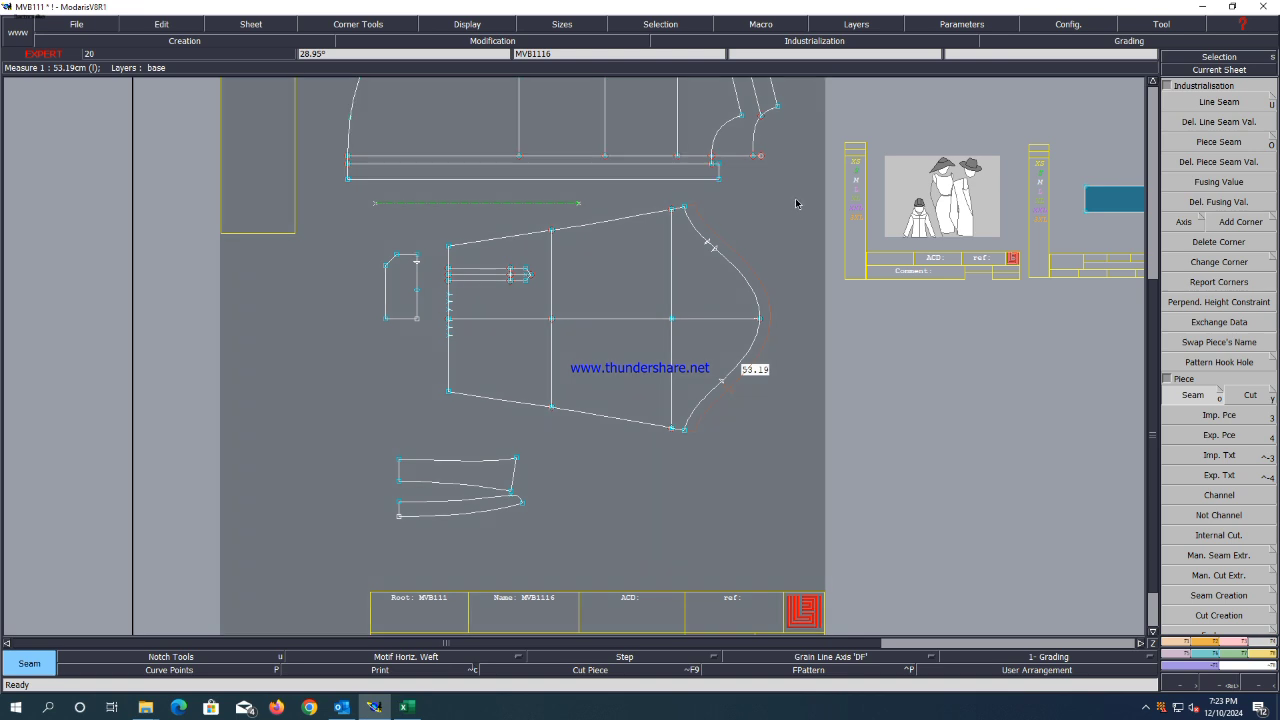
pyautogui.moveTo(796, 204); pyautogui.dragTo(428, 452)
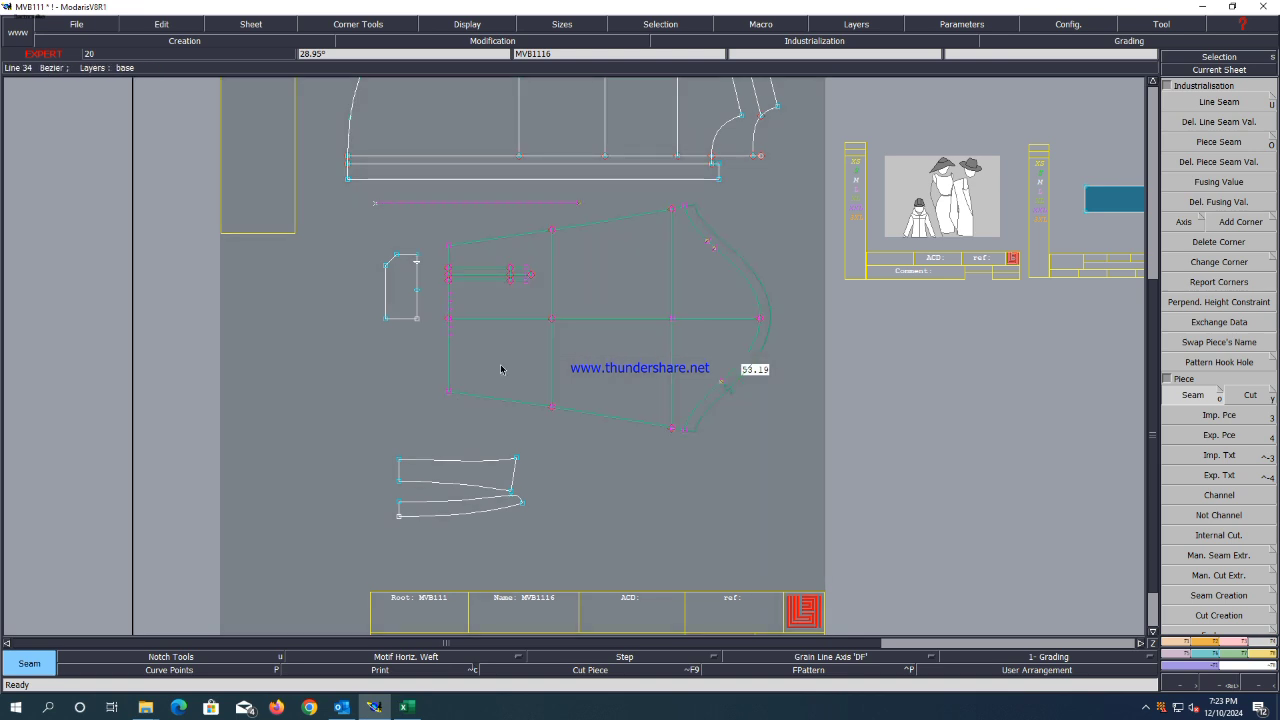
pyautogui.moveTo(502, 366)
pyautogui.mouseDown()
pyautogui.moveTo(507, 269)
pyautogui.moveTo(601, 275)
pyautogui.moveTo(700, 320)
pyautogui.moveTo(591, 371)
pyautogui.mouseUp()
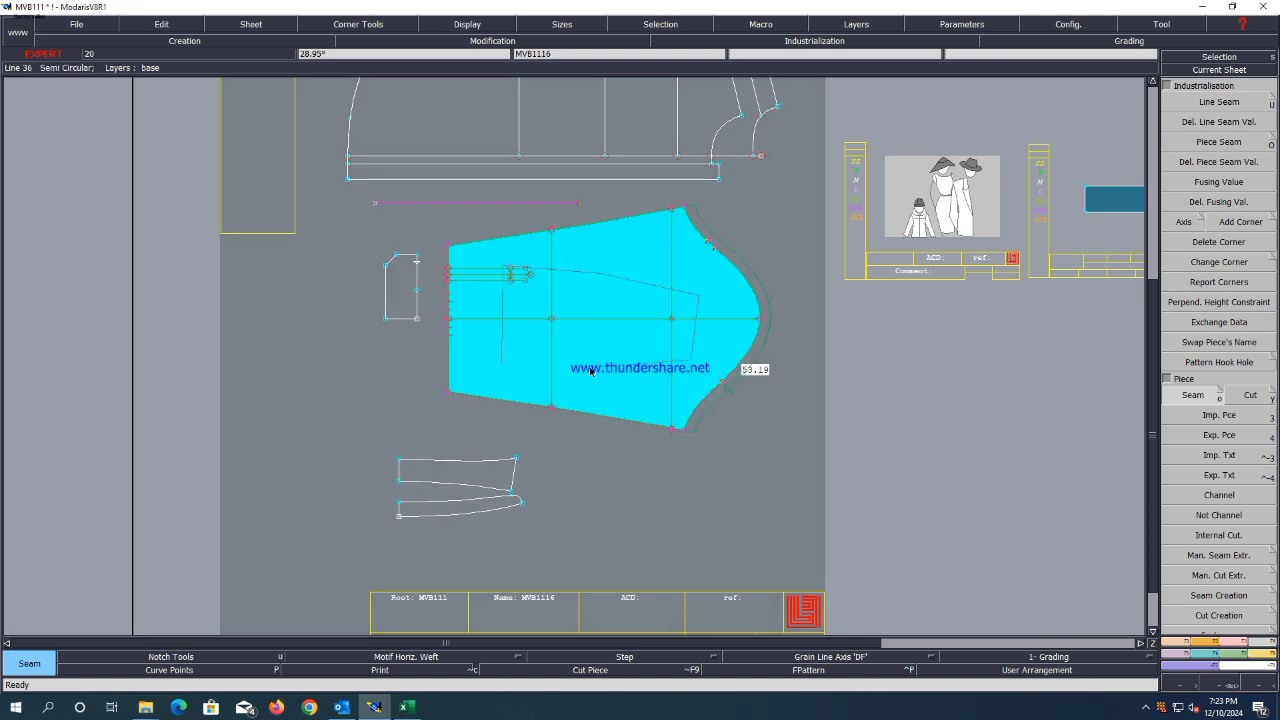
pyautogui.rightClick(590, 371)
# Extract the collar and the collar stand below the sleeve as two separate seam pieces.
pyautogui.scroll(1, 489, 526)
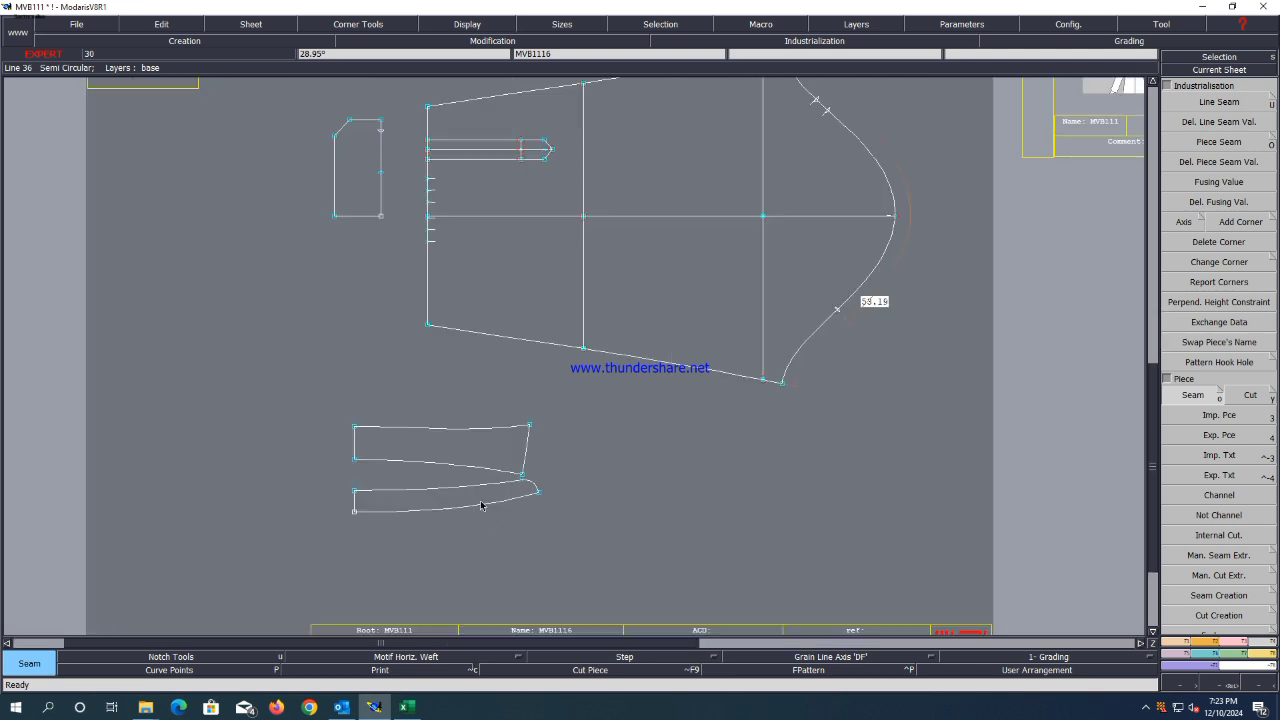
pyautogui.click(468, 459)
pyautogui.rightClick(468, 459)
pyautogui.click(439, 503)
pyautogui.rightClick(439, 503)
# Extract the half cuff beside the sleeve hem as a seam piece and rearrange all sheets on the desk.
pyautogui.scroll(-2, 466, 525)
pyautogui.scroll(3, 405, 352)
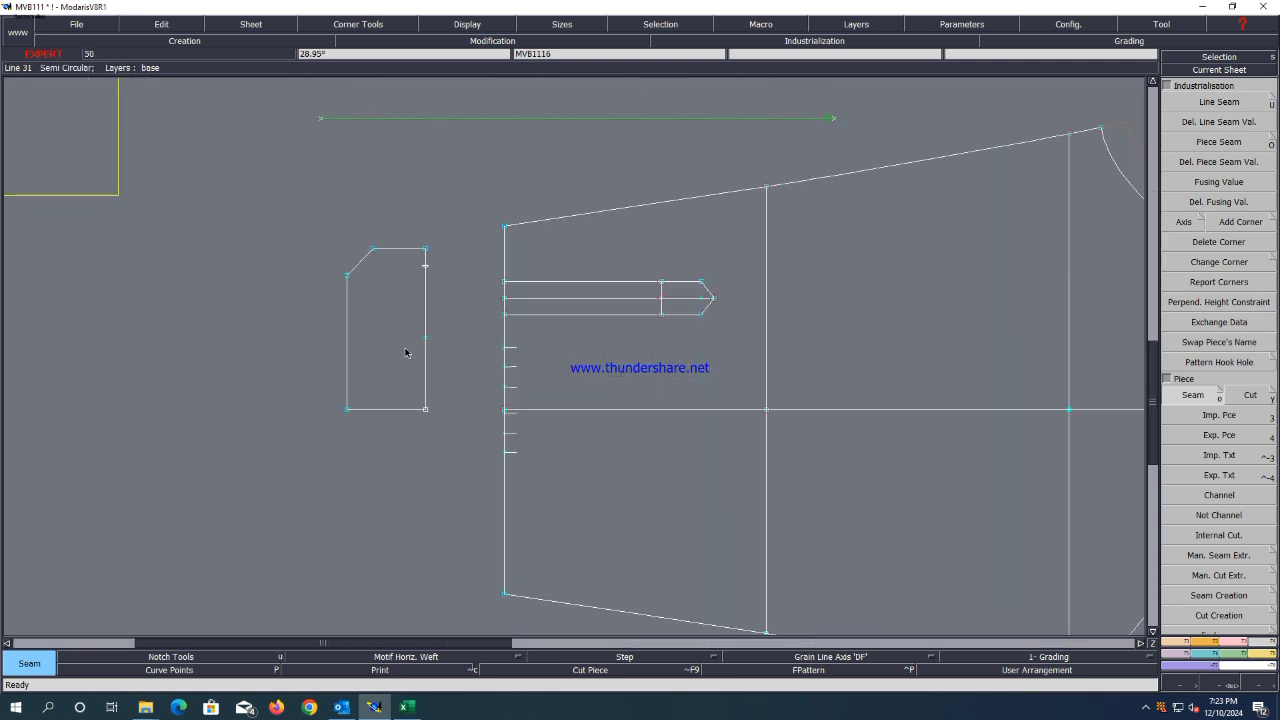
pyautogui.click(405, 352)
pyautogui.rightClick(405, 352)
pyautogui.scroll(-4, 405, 352)
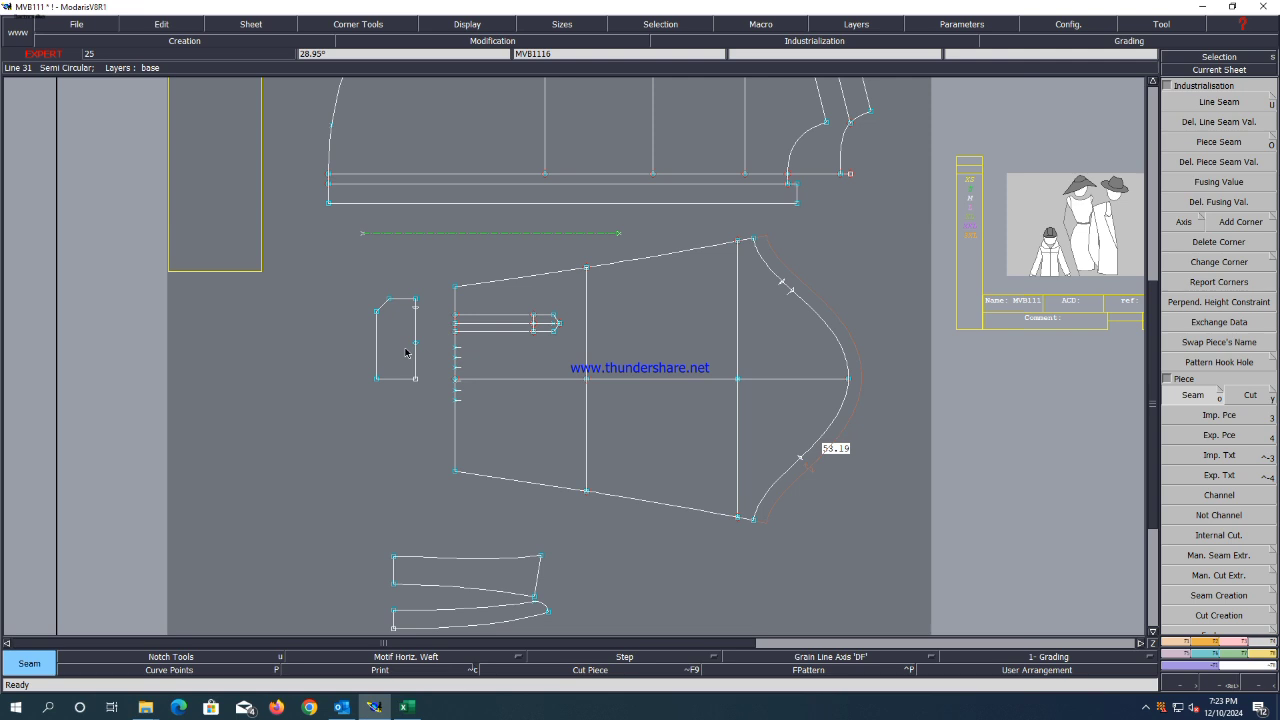
pyautogui.press('j')
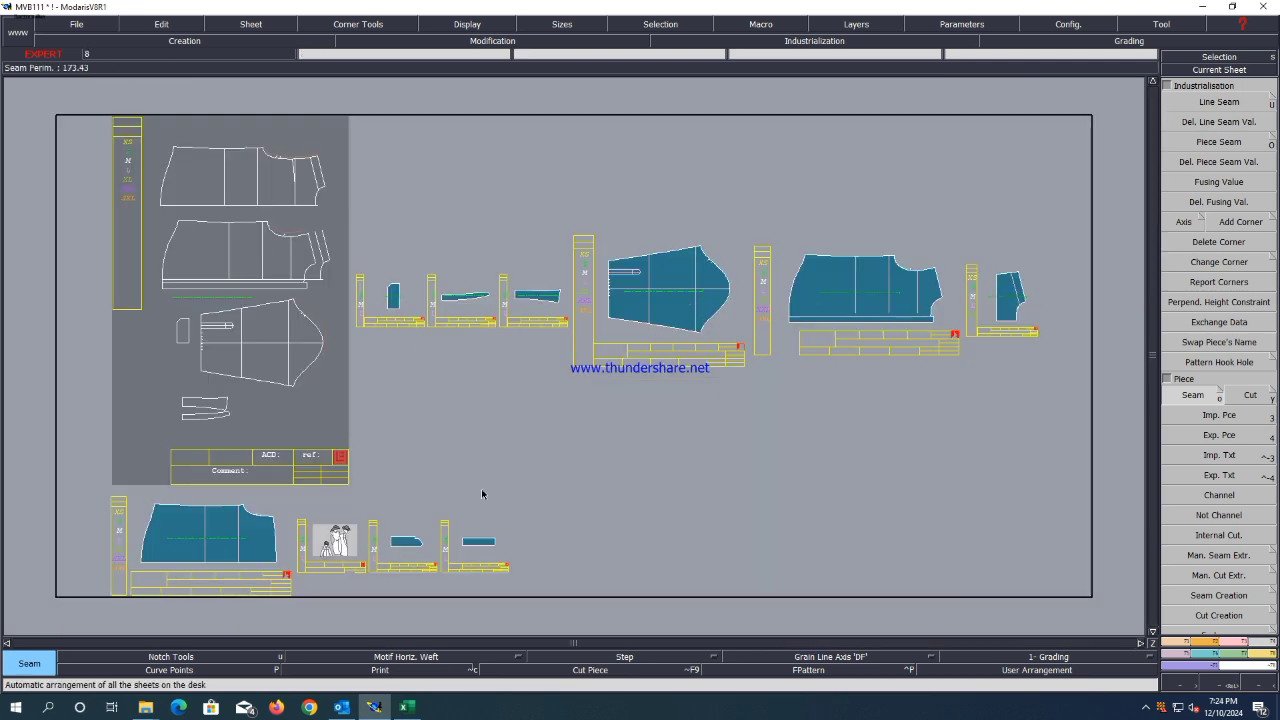
# Add a horizontal 'DF' grain line axis inside each of the two small placket pieces.
pyautogui.scroll(6, 420, 583)
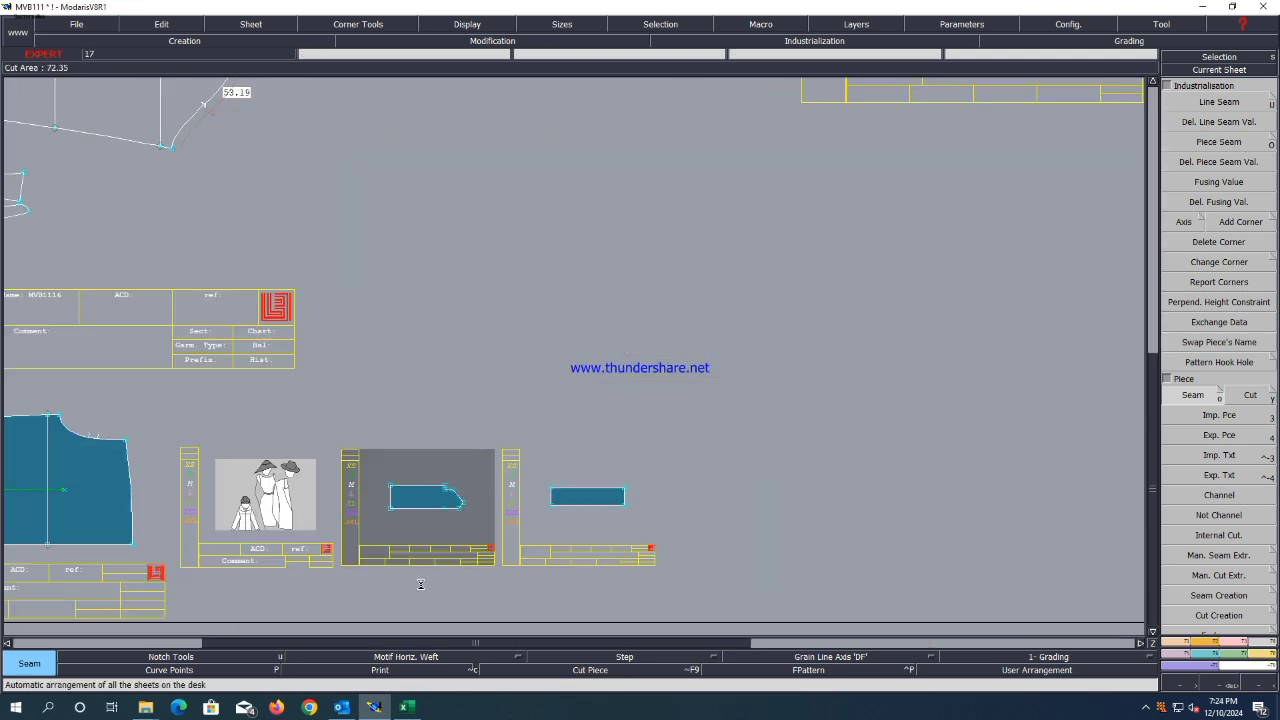
pyautogui.click(795, 656)
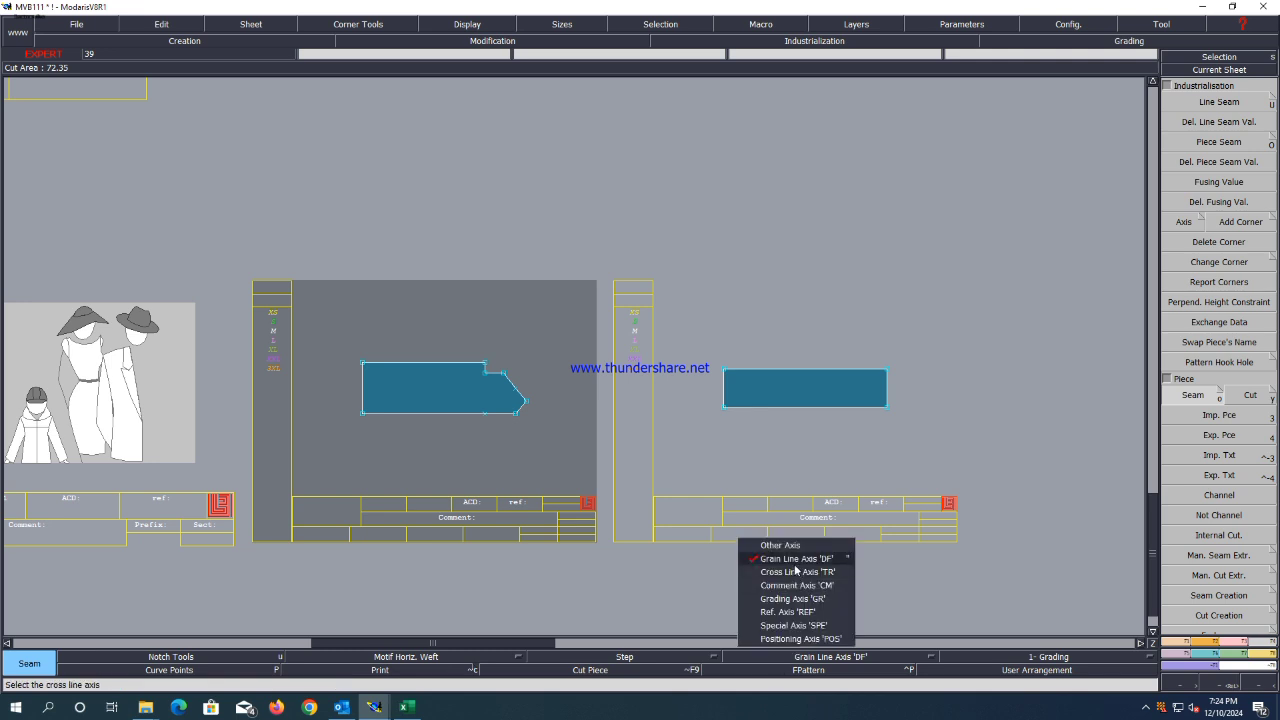
pyautogui.click(798, 562)
pyautogui.click(415, 396)
pyautogui.click(450, 396)
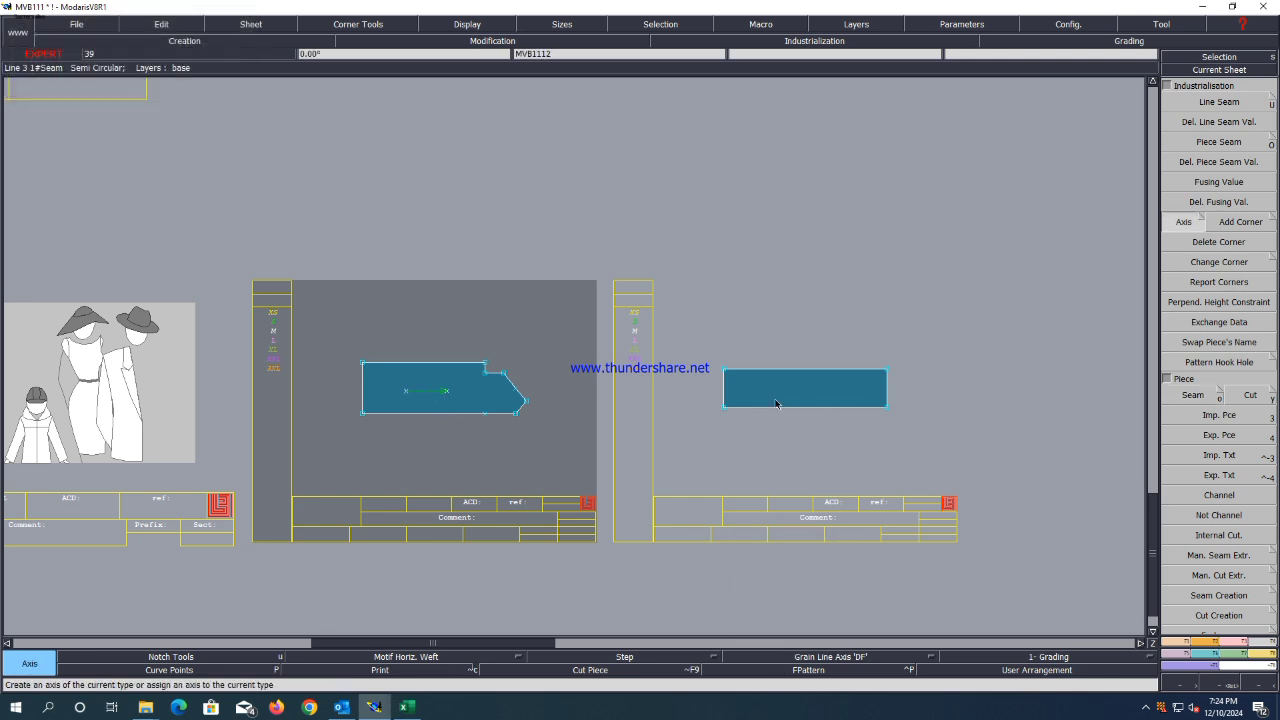
pyautogui.click(766, 389)
pyautogui.click(826, 388)
# Rearrange all sheets and save the model, continuing past the anomaly warnings.
pyautogui.press('j')
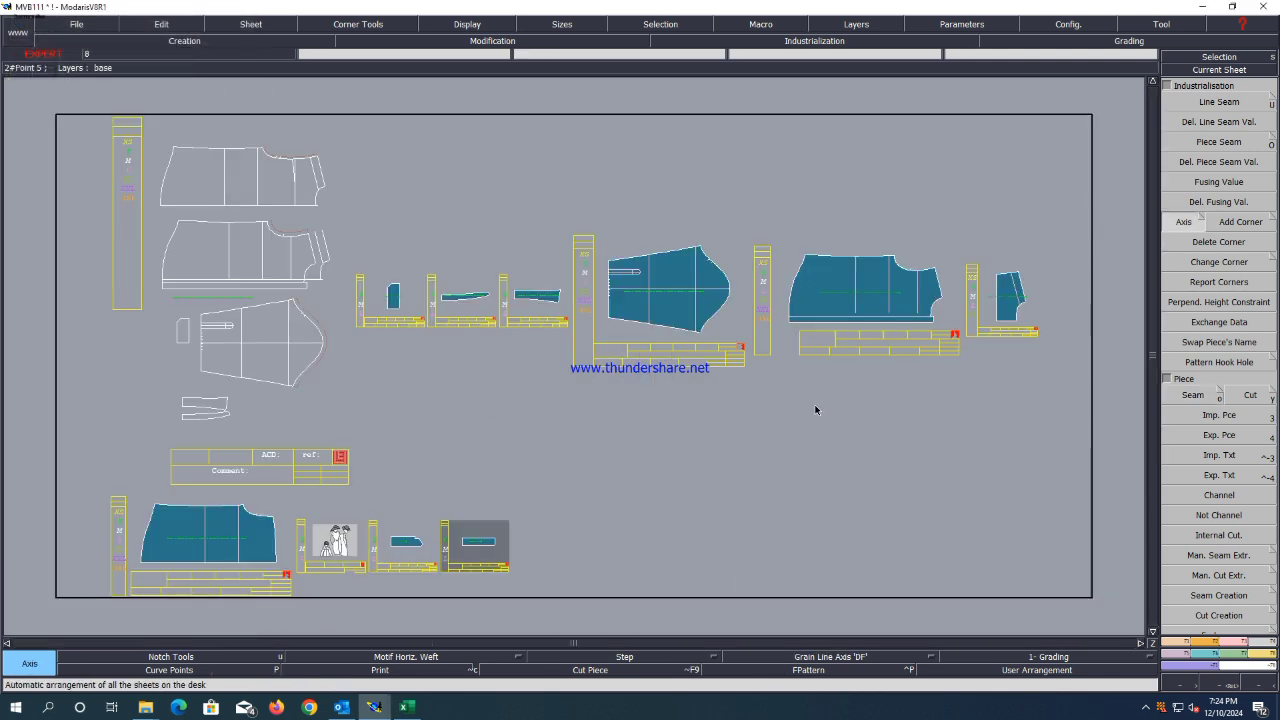
pyautogui.hotkey('ctrl', 's')
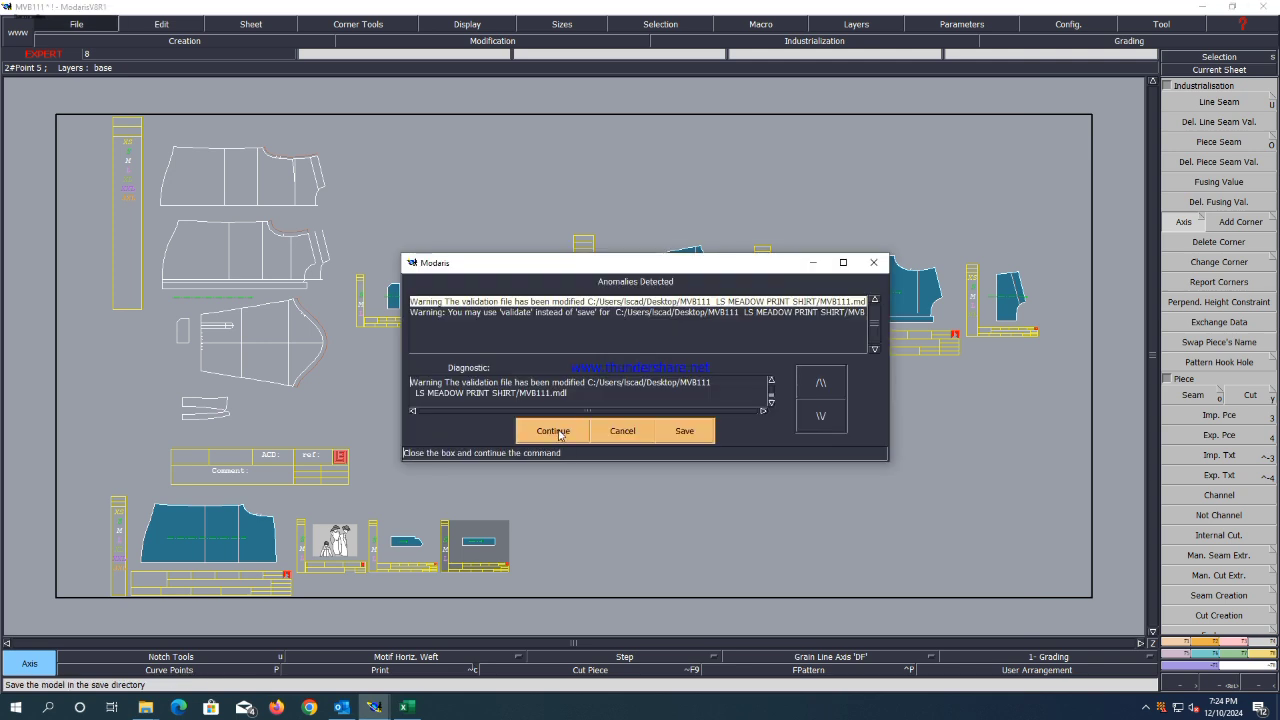
pyautogui.click(559, 431)
# Create the full cuff from the half cuff by two-point symmetry about its lower short edge.
pyautogui.scroll(3, 389, 312)
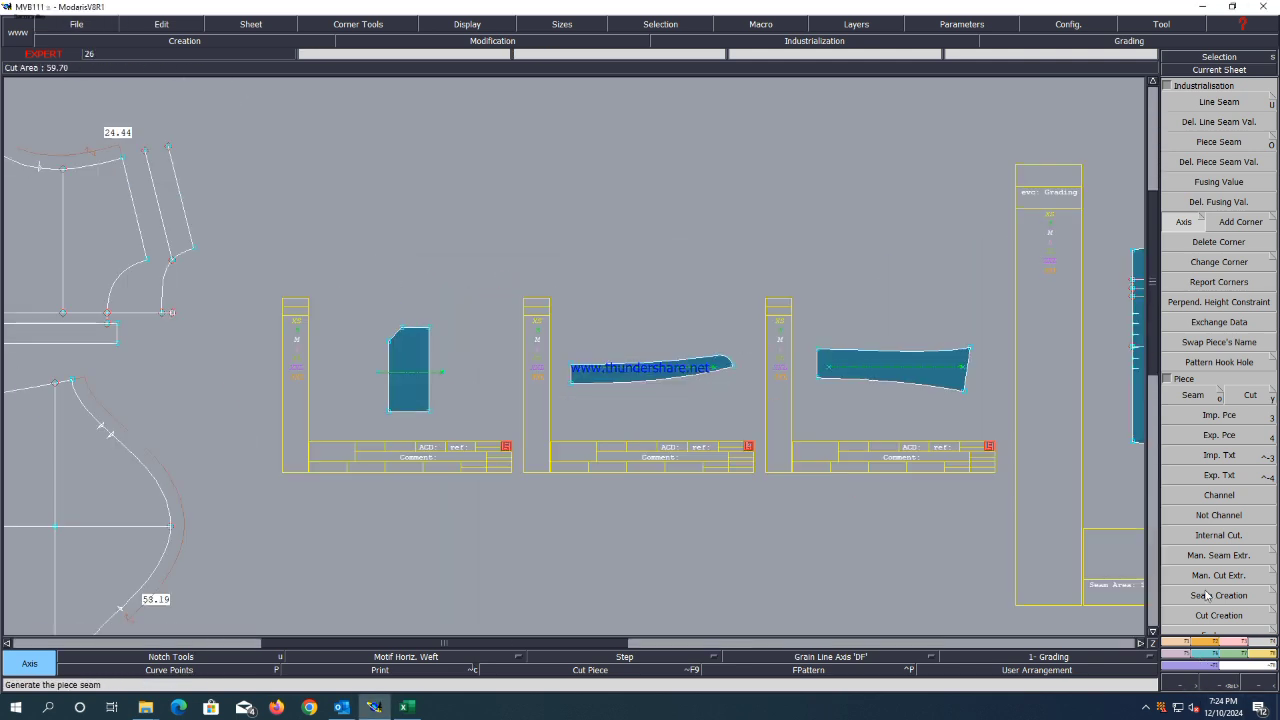
pyautogui.click(1178, 662)
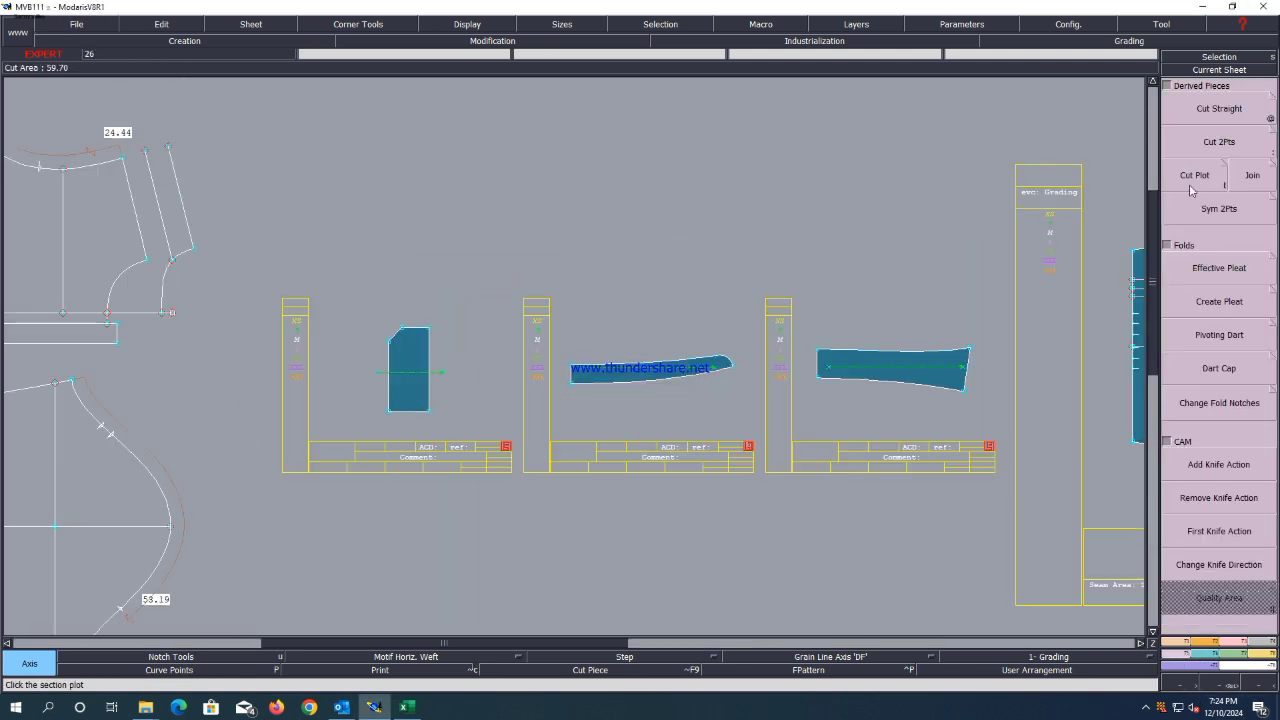
pyautogui.click(1215, 209)
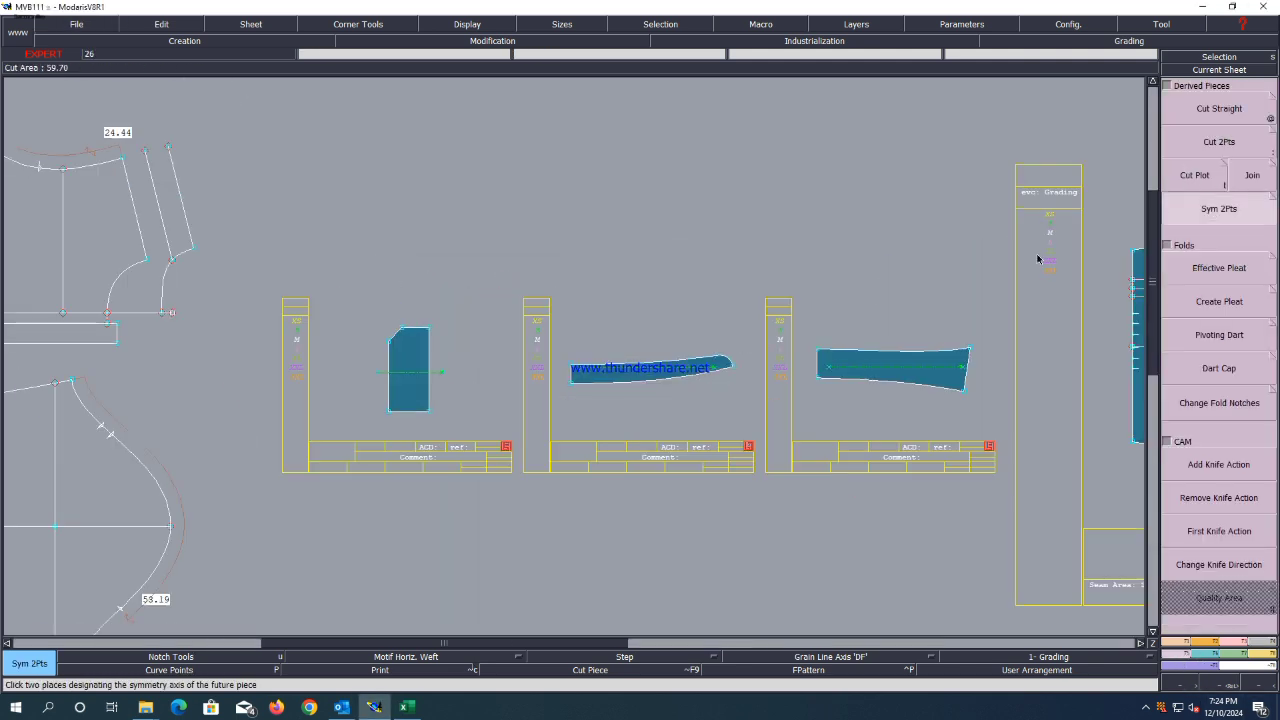
pyautogui.click(428, 413)
# Create the full collar stand by two-point symmetry about the half stand's straight short edge.
pyautogui.scroll(-5, 571, 454)
pyautogui.scroll(3, 470, 420)
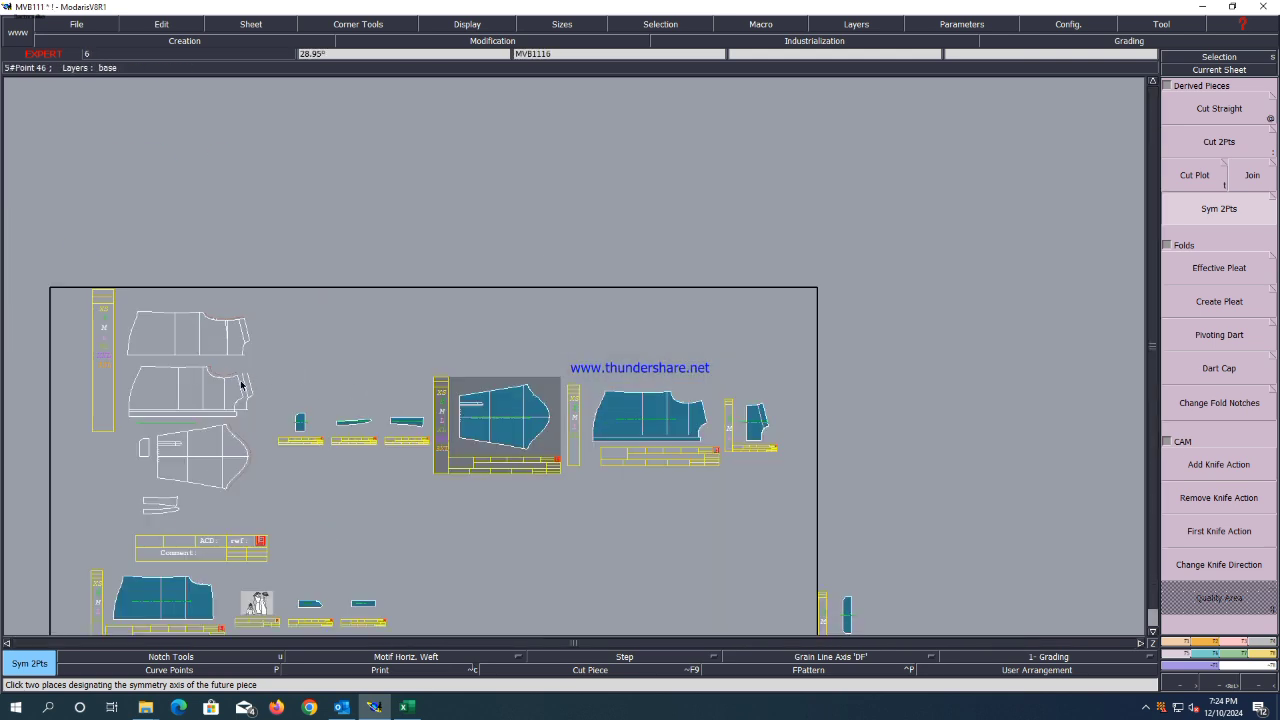
pyautogui.scroll(4, 331, 423)
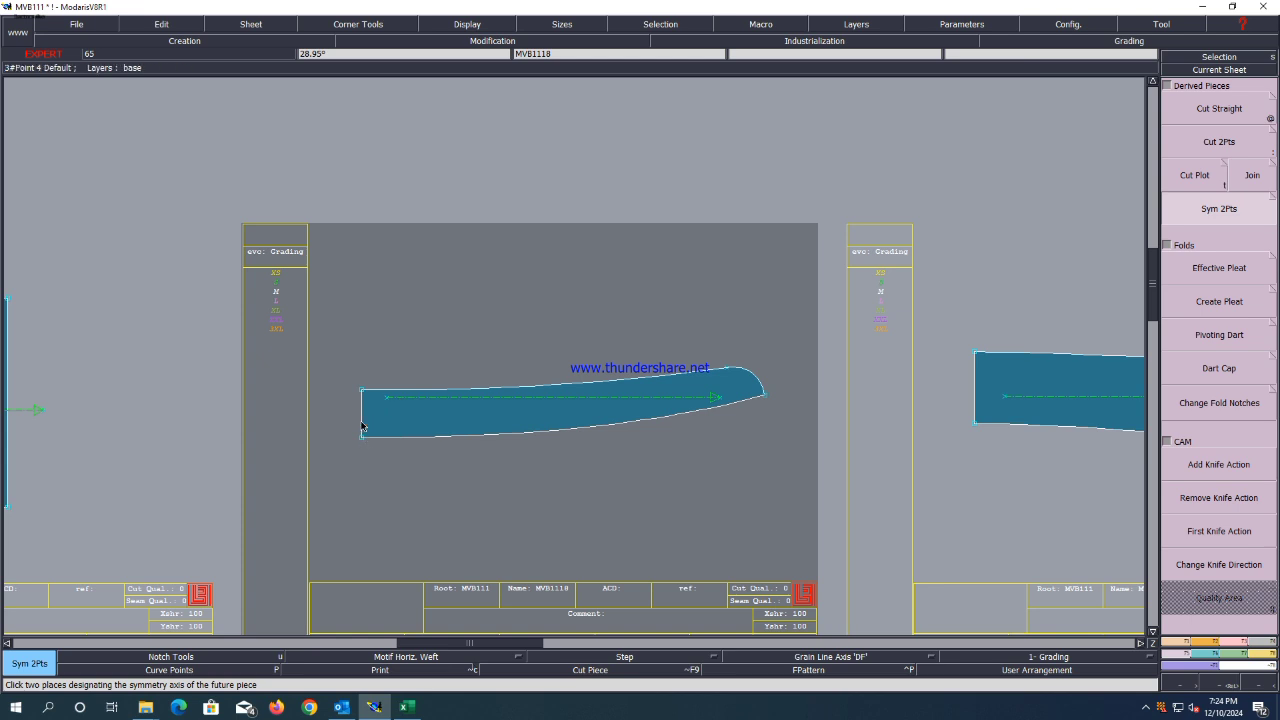
pyautogui.click(362, 393)
pyautogui.scroll(-1, 352, 467)
pyautogui.scroll(-1, 541, 436)
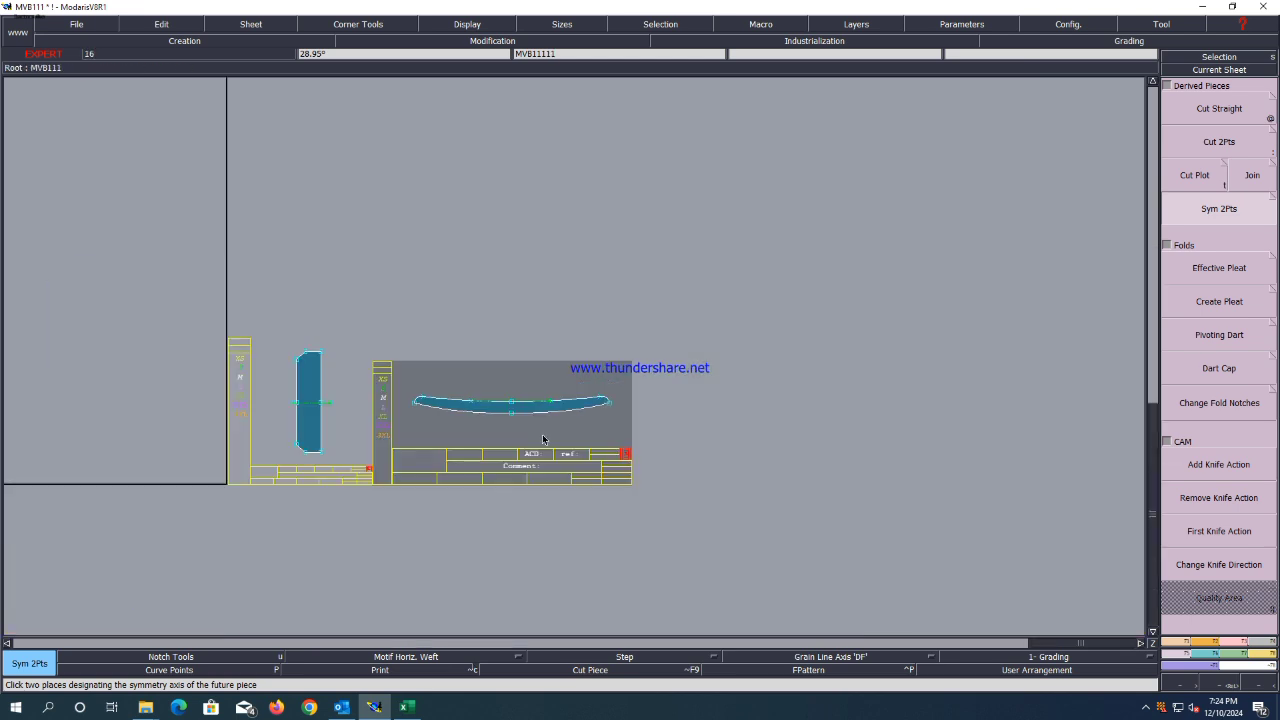
# Create a full symmetrical piece from collar piece MVB1117 by mirroring it about its short straight edge with Sym 2Pts.
pyautogui.scroll(-2, 543, 439)
pyautogui.scroll(2, 106, 286)
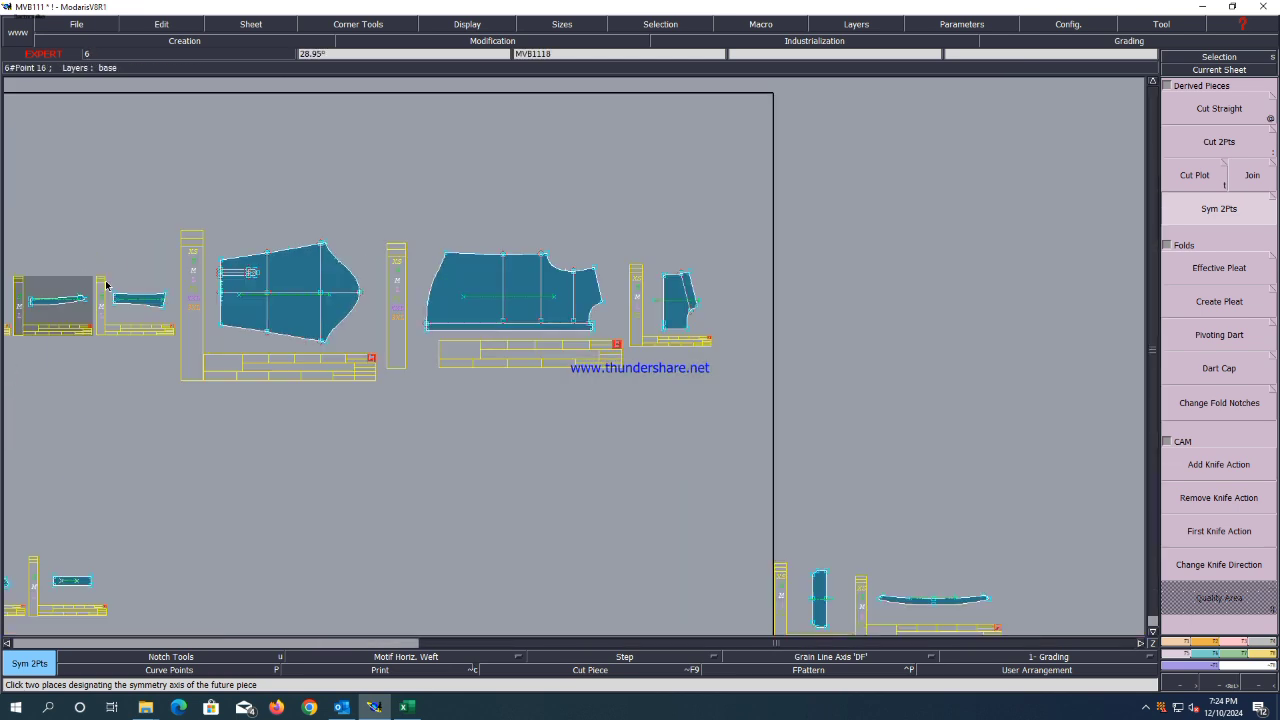
pyautogui.scroll(3, 106, 286)
pyautogui.click(135, 351)
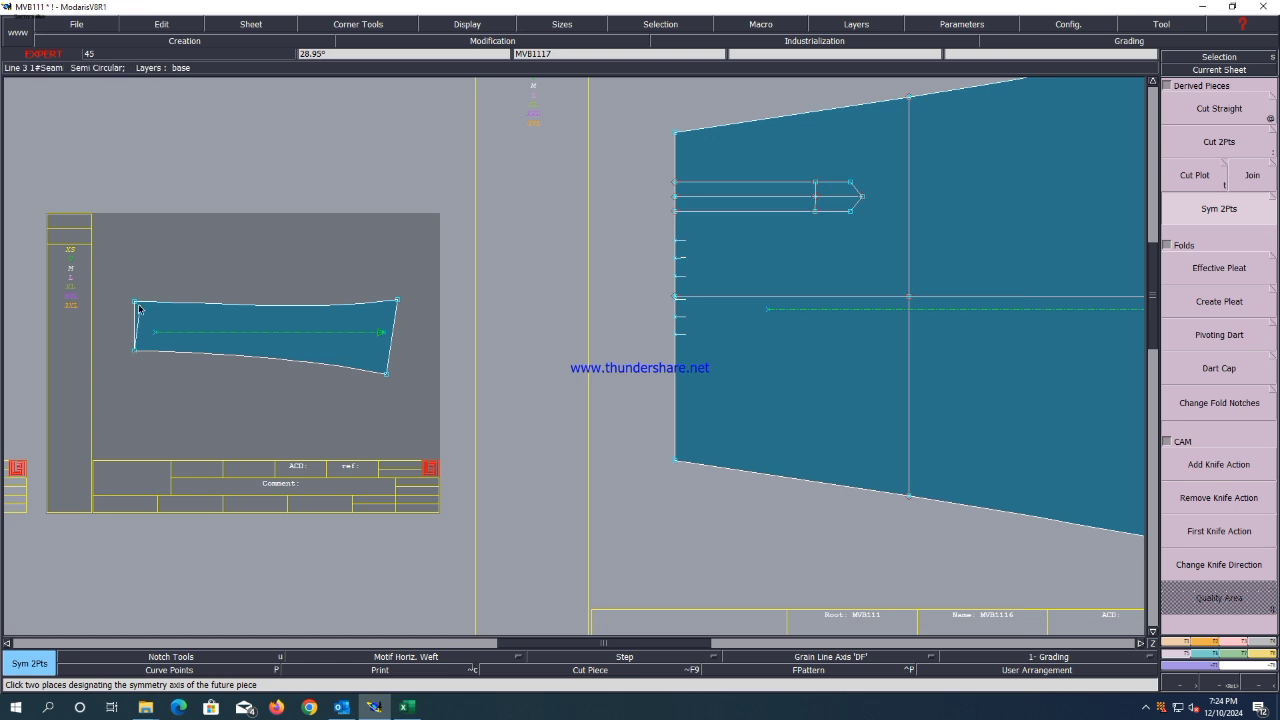
pyautogui.click(137, 303)
pyautogui.scroll(-3, 243, 374)
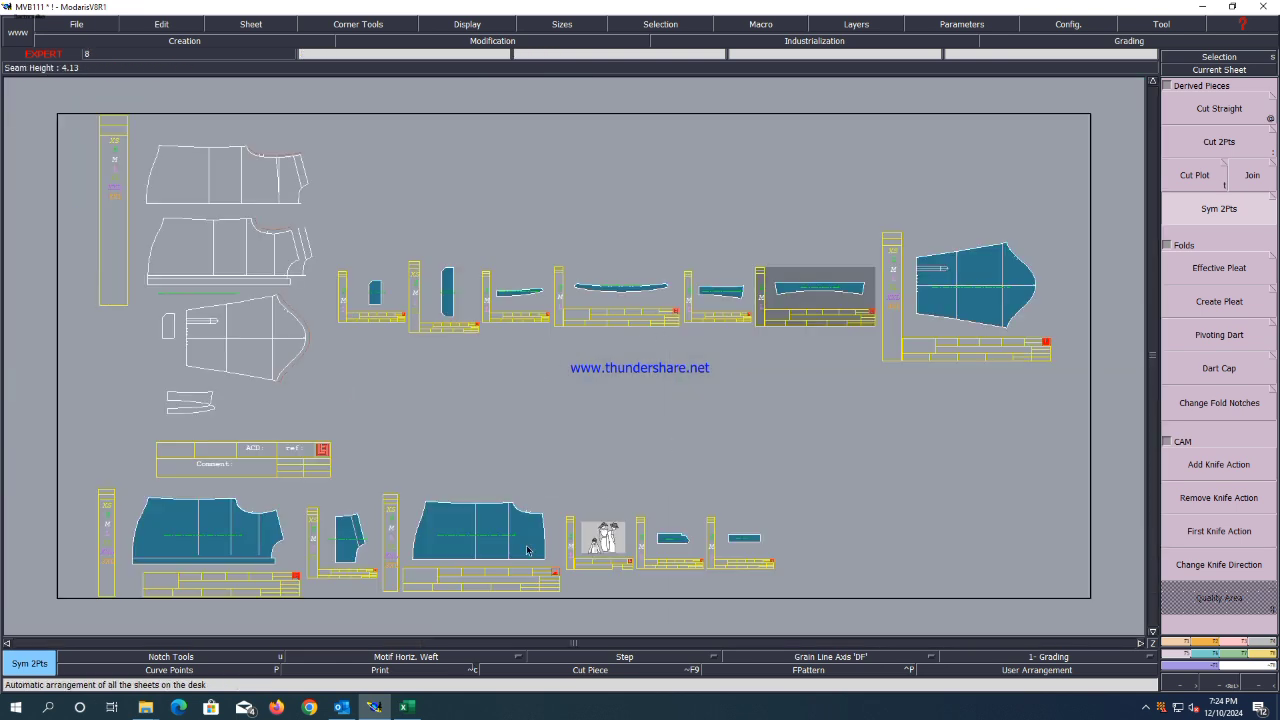
# Create a full yoke from half piece MVB1114 by mirroring it about its short centre edge with Sym 2Pts.
pyautogui.scroll(3, 357, 552)
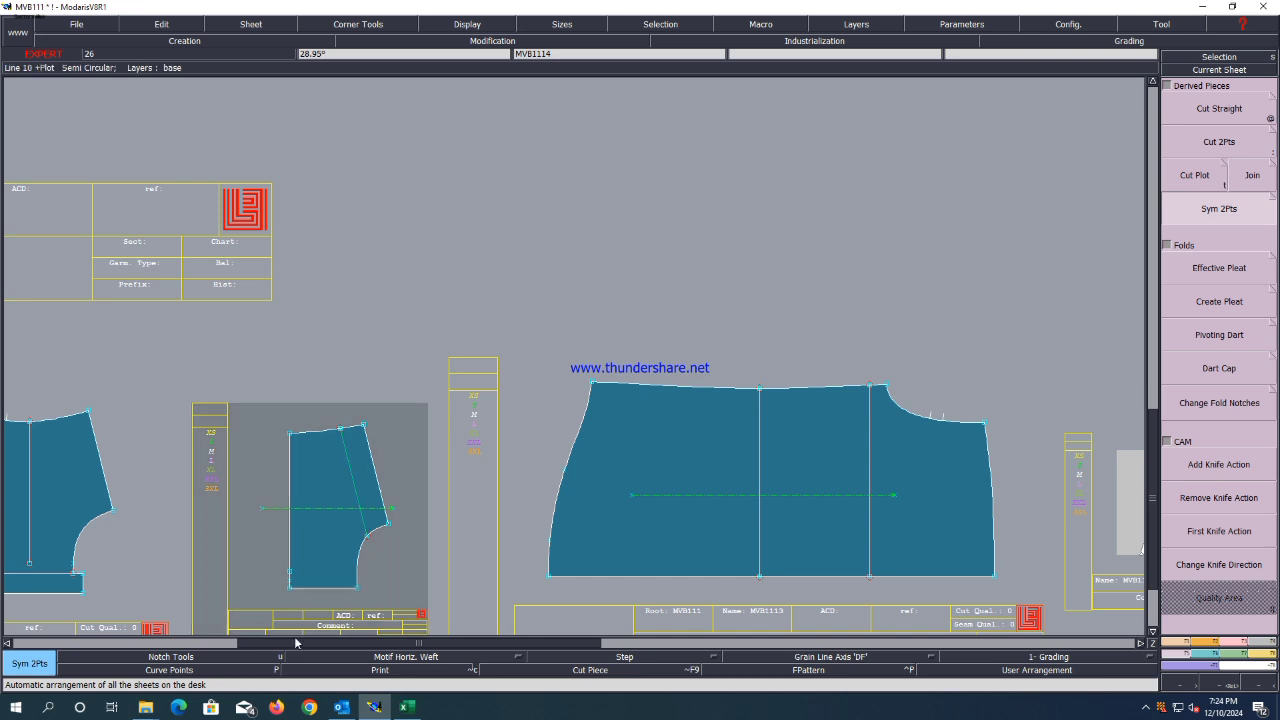
pyautogui.click(291, 589)
pyautogui.click(356, 592)
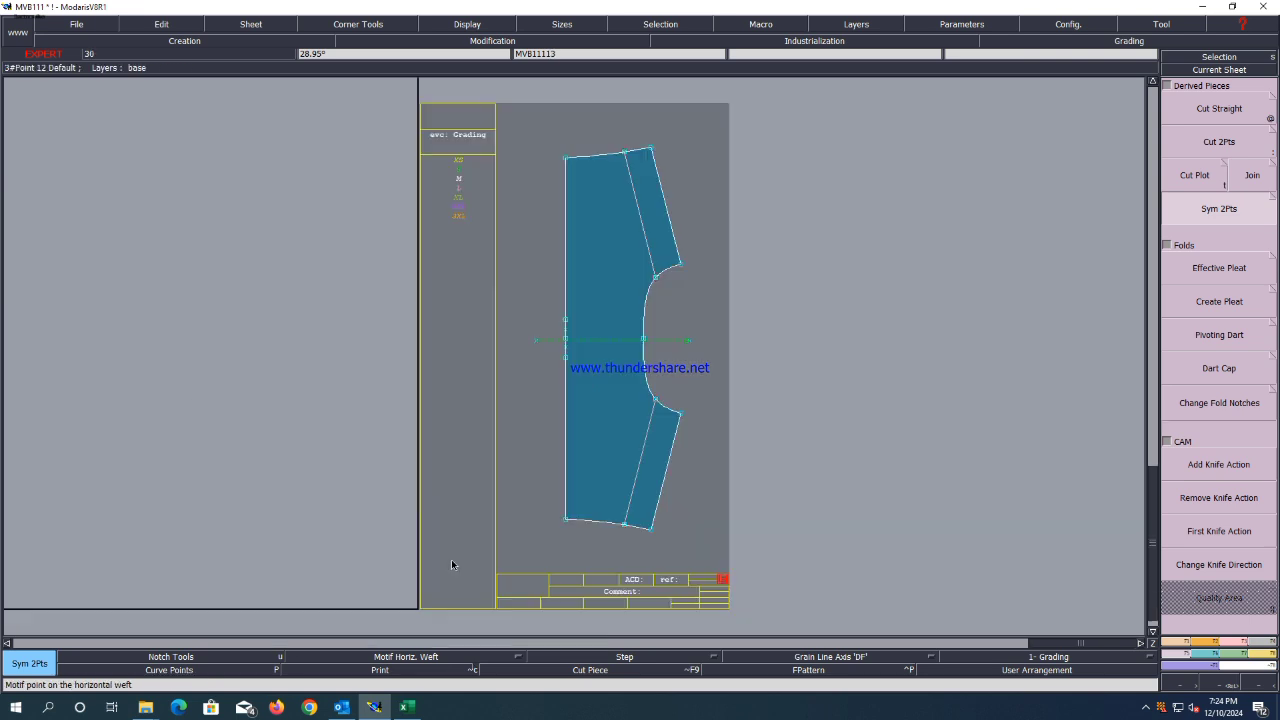
# Merge the curves at the extra points beside the centre of the mirrored yoke's long straight edge.
pyautogui.press('m')
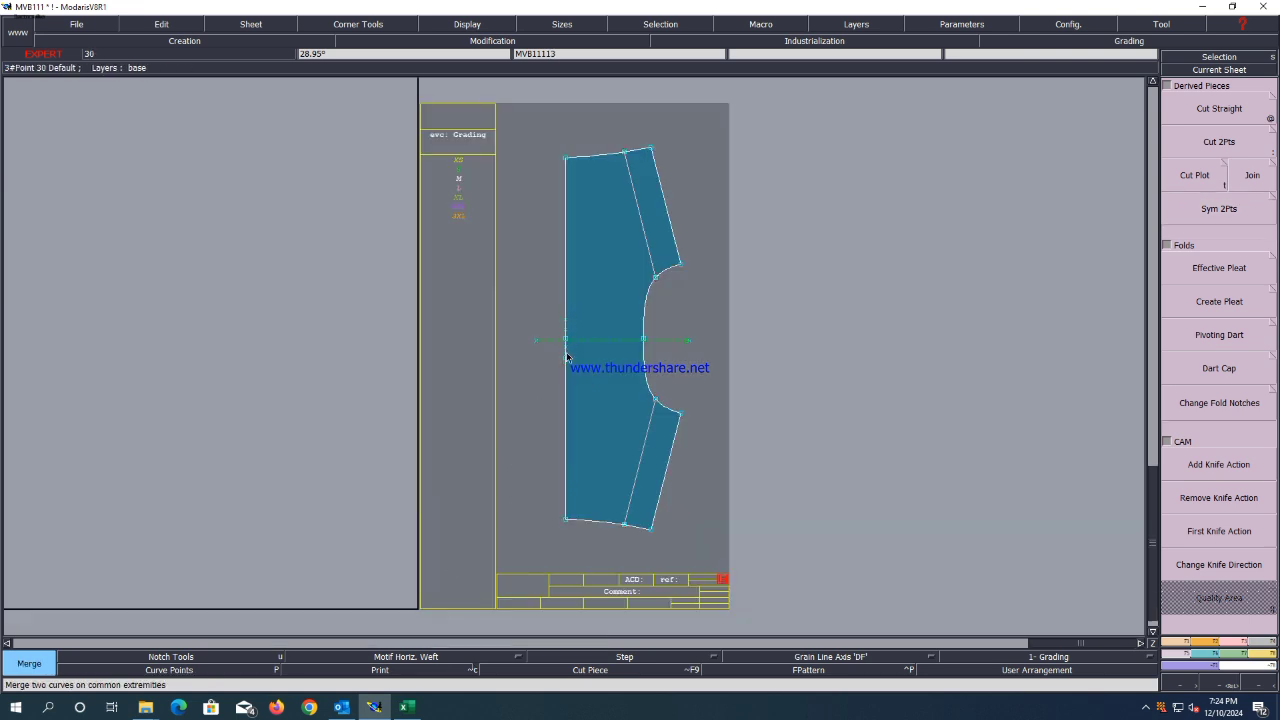
pyautogui.click(567, 339)
pyautogui.moveTo(583, 307); pyautogui.dragTo(548, 335)
# Delete the mirrored yoke's horizontal grain line and draw a vertical 'DF' grain line axis along the piece's length.
pyautogui.press('Delete')
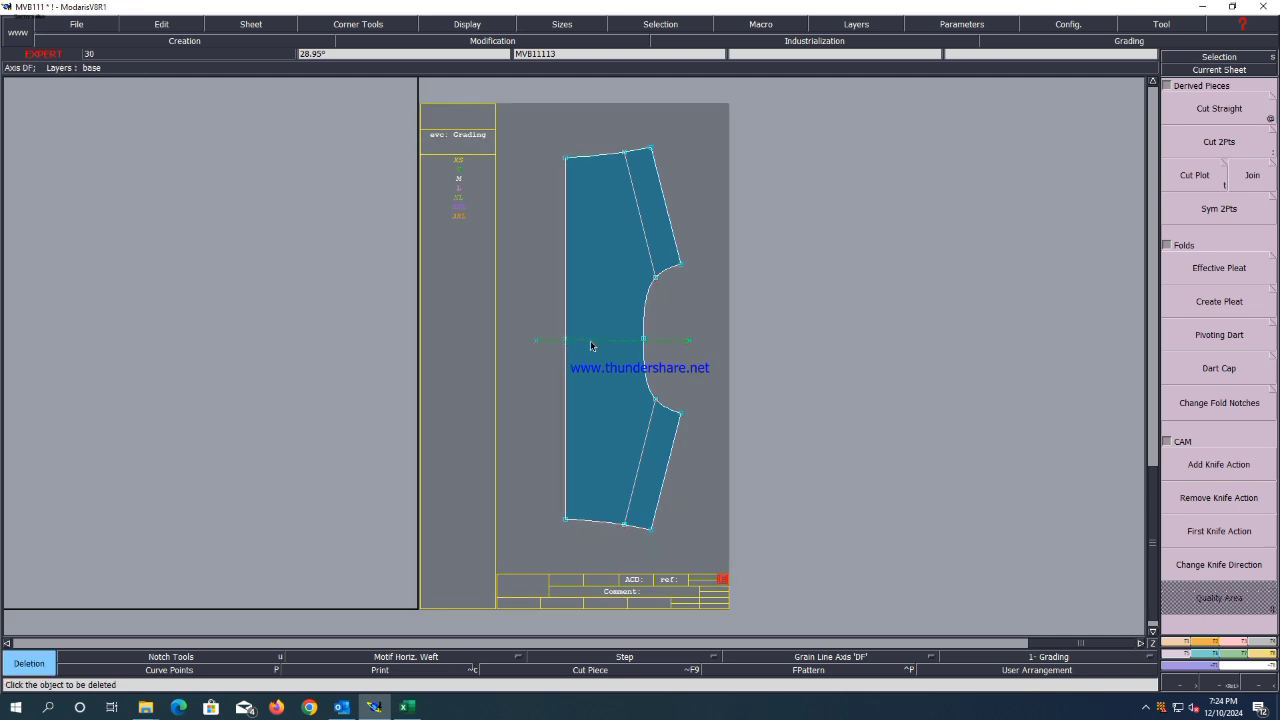
pyautogui.click(590, 341)
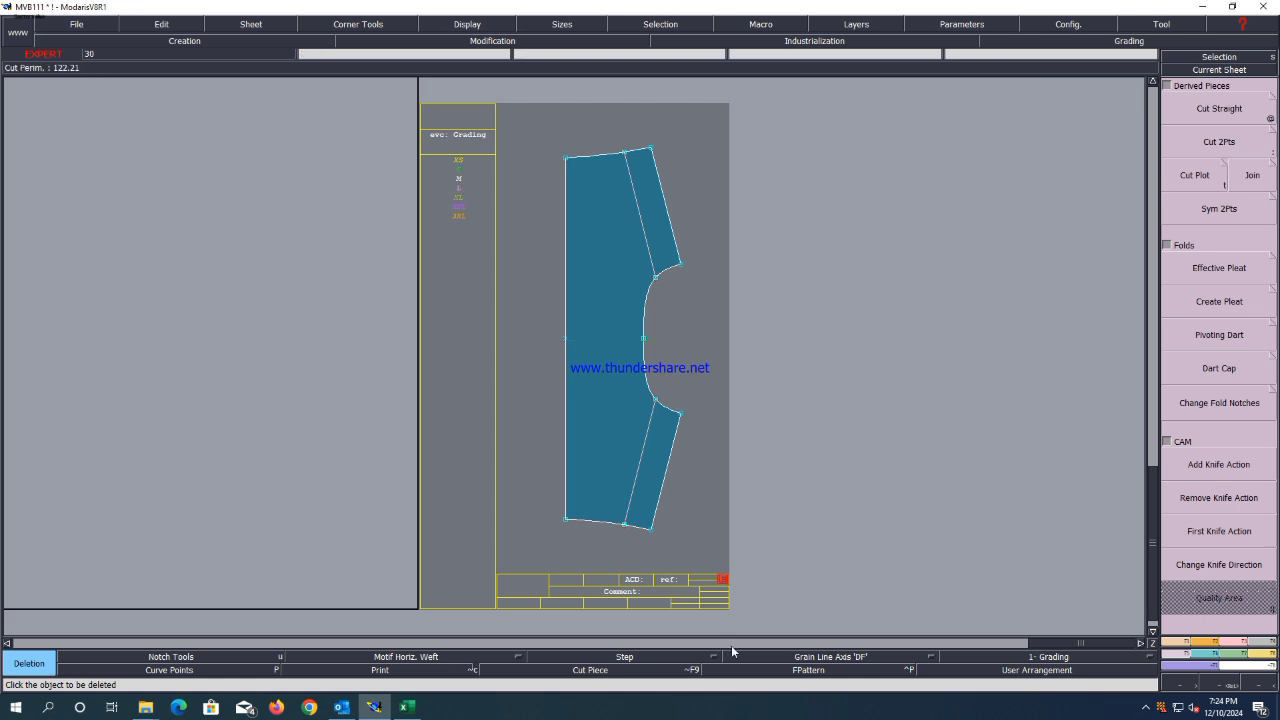
pyautogui.click(790, 660)
pyautogui.click(799, 549)
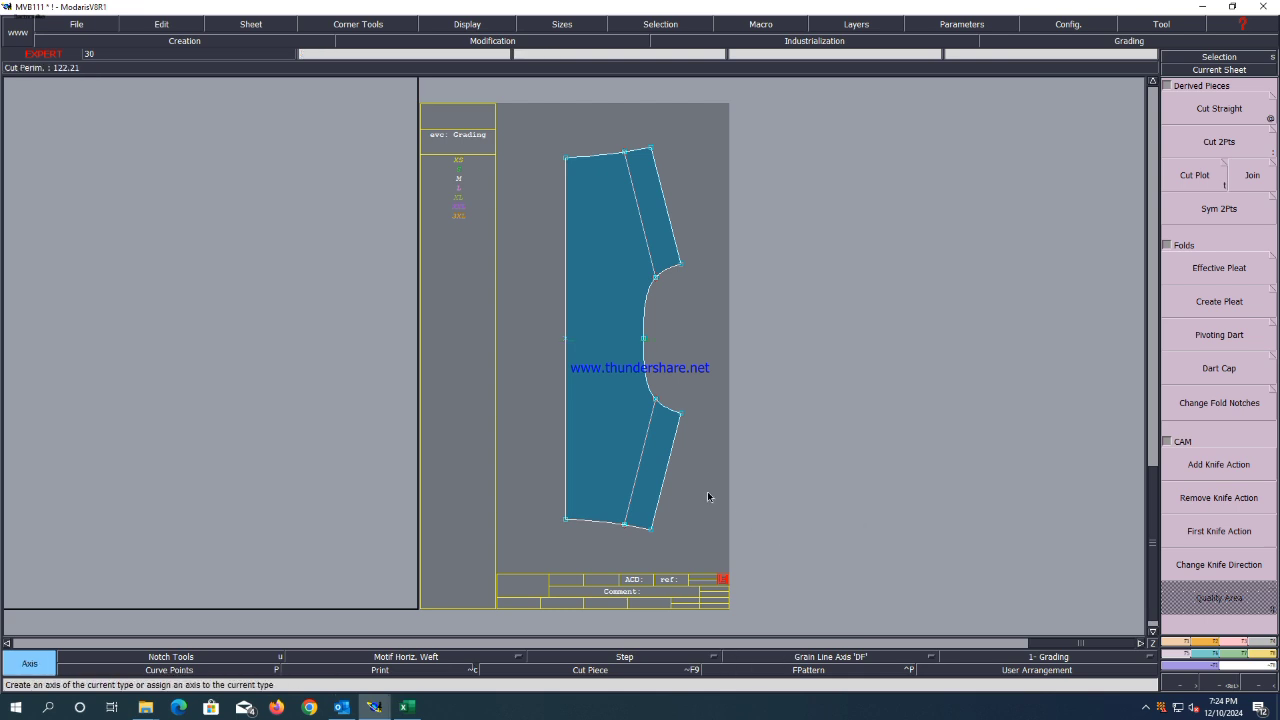
pyautogui.click(613, 464)
pyautogui.click(609, 268)
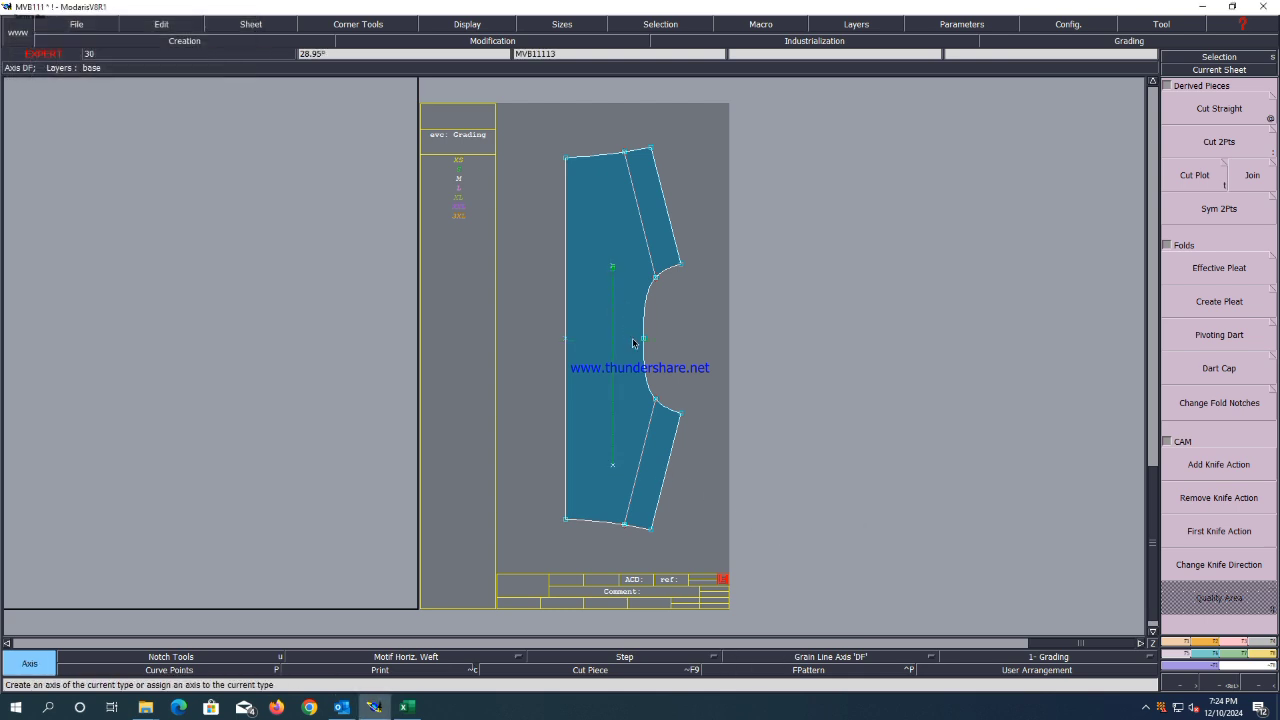
# Add notches at the centre of the mirrored yoke's neckline and at the centre of its long straight edge.
pyautogui.press('n')
pyautogui.click(645, 341)
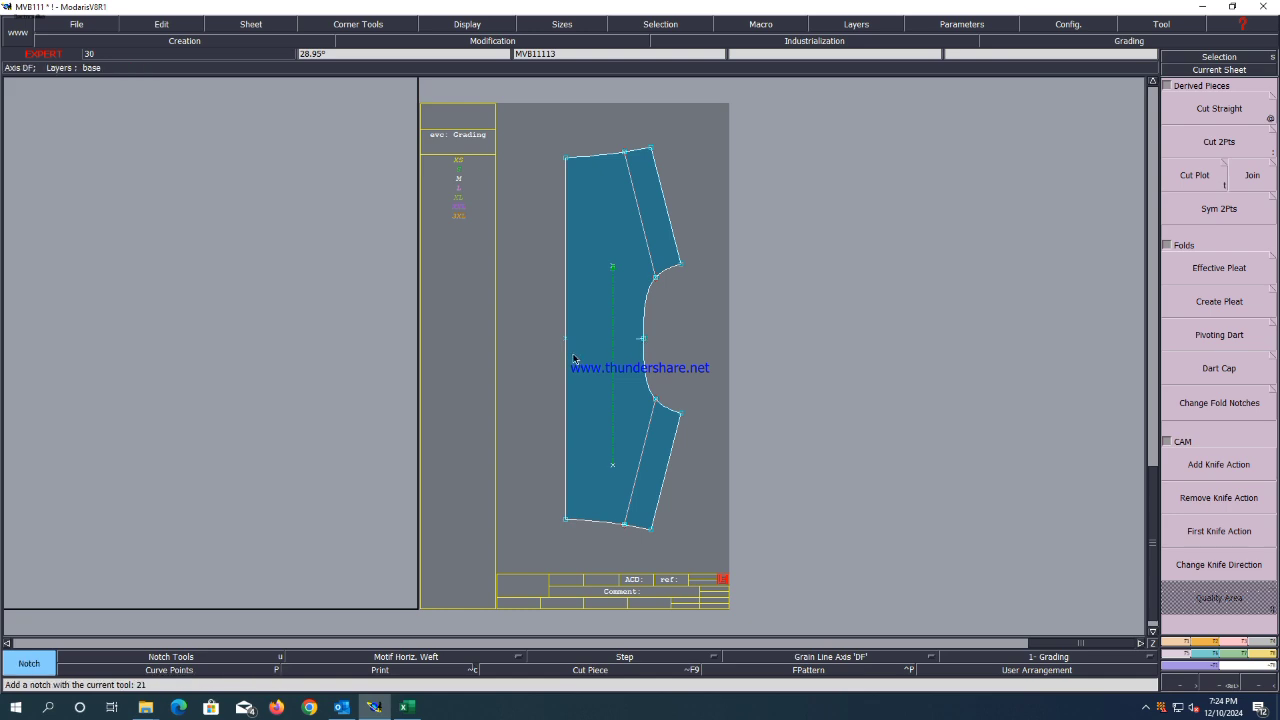
pyautogui.click(566, 341)
# Rearrange all sheets on the desk and save the model, continuing past the anomaly warnings.
pyautogui.press('j')
pyautogui.hotkey('ctrl', 's')
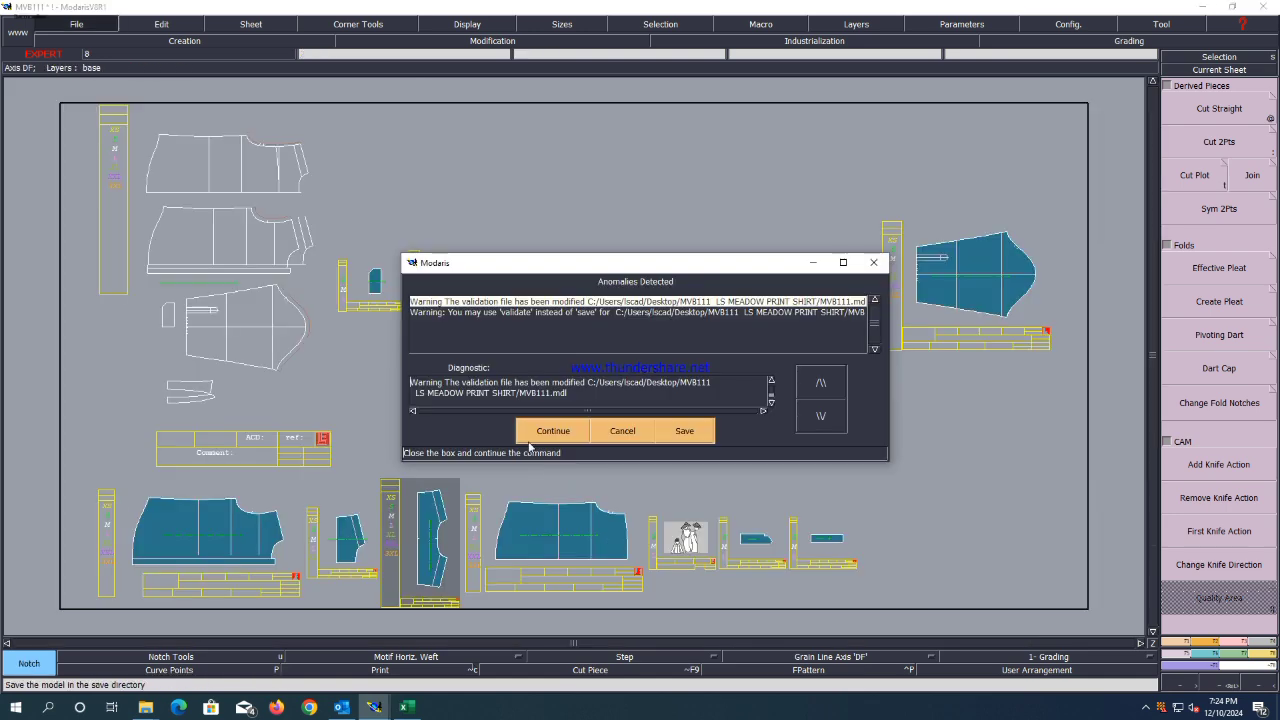
pyautogui.click(545, 430)
# Delete the lengthwise centre line inside sleeve piece MVB1116.
pyautogui.scroll(5, 1037, 256)
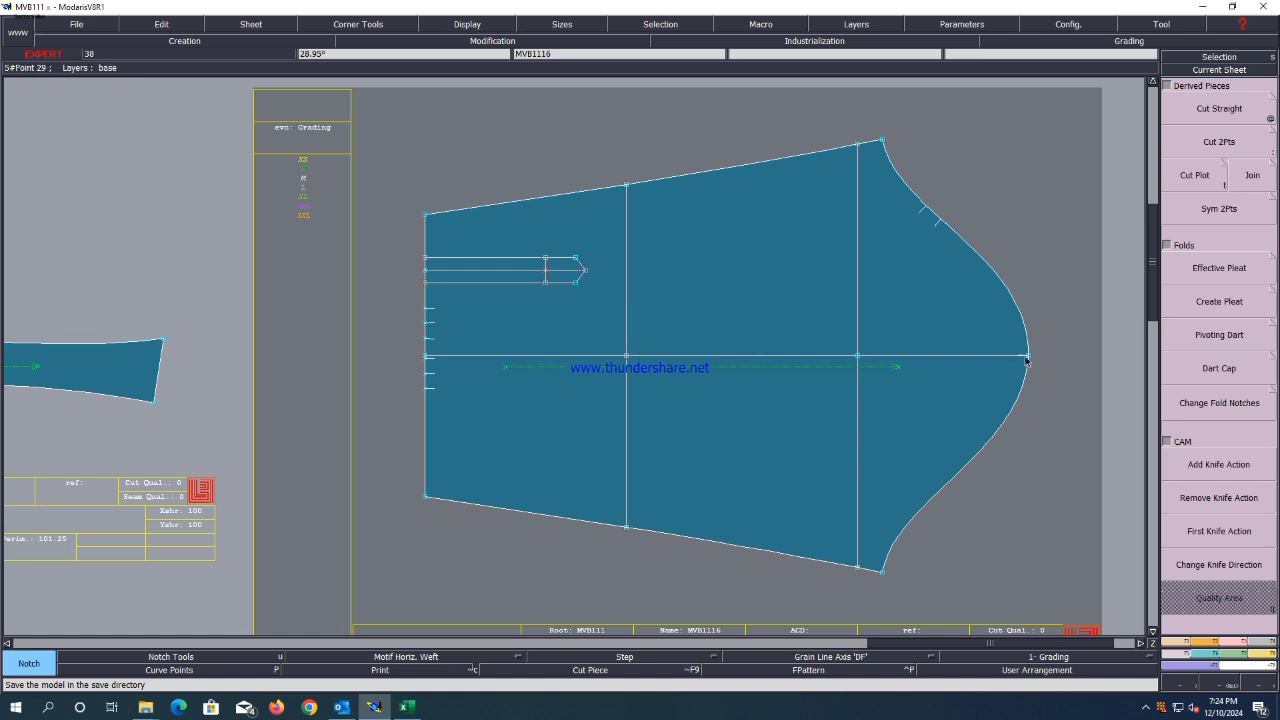
pyautogui.scroll(-5, 1027, 360)
pyautogui.scroll(2, 999, 360)
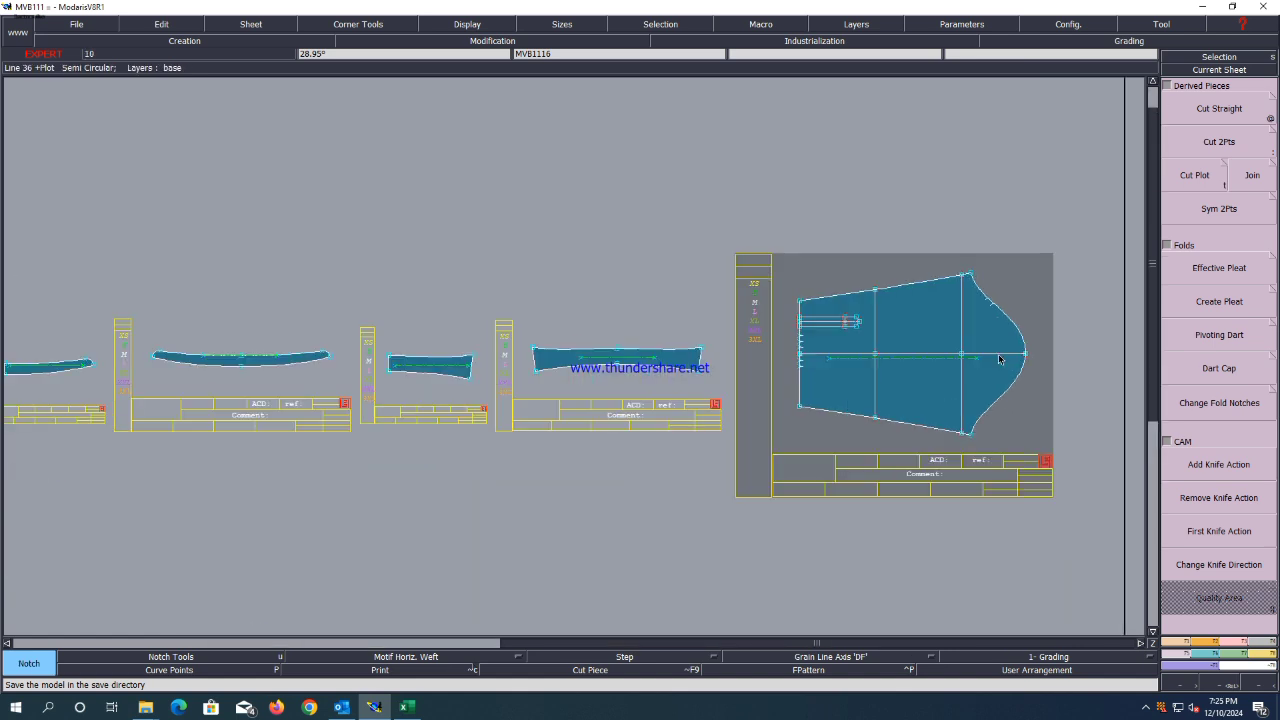
pyautogui.press('Delete')
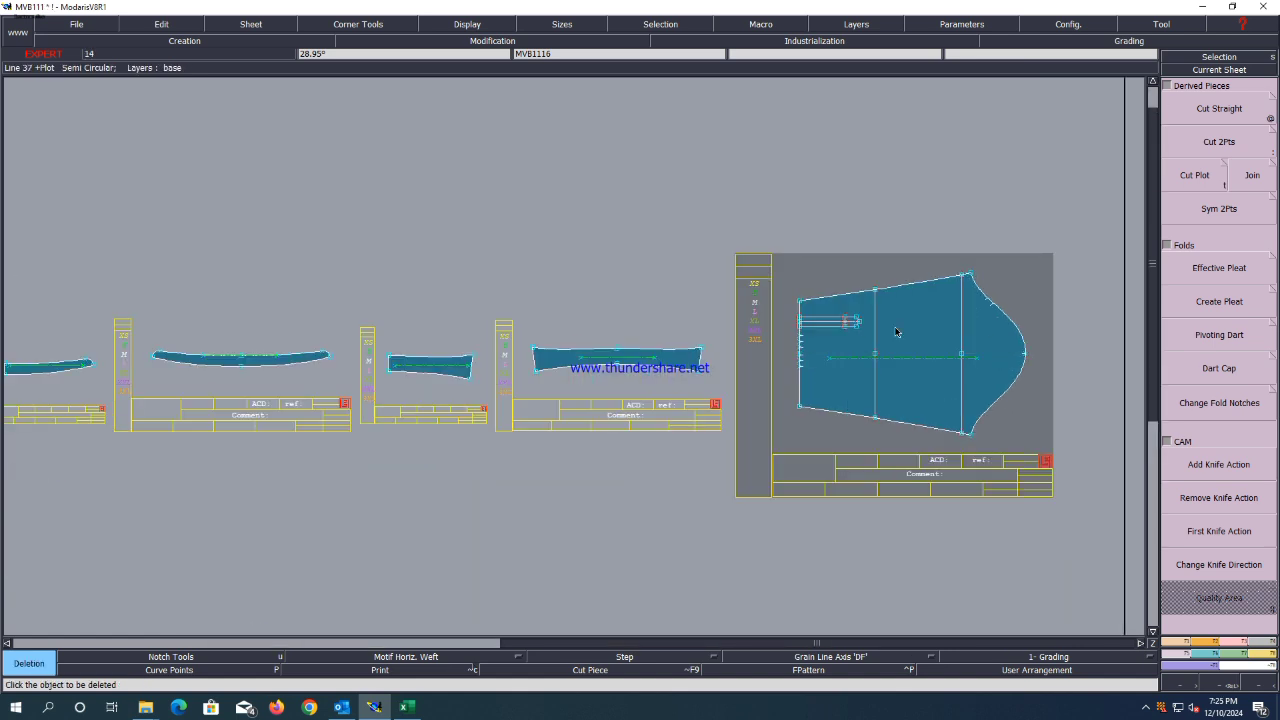
pyautogui.scroll(7, 896, 332)
pyautogui.scroll(-6, 580, 434)
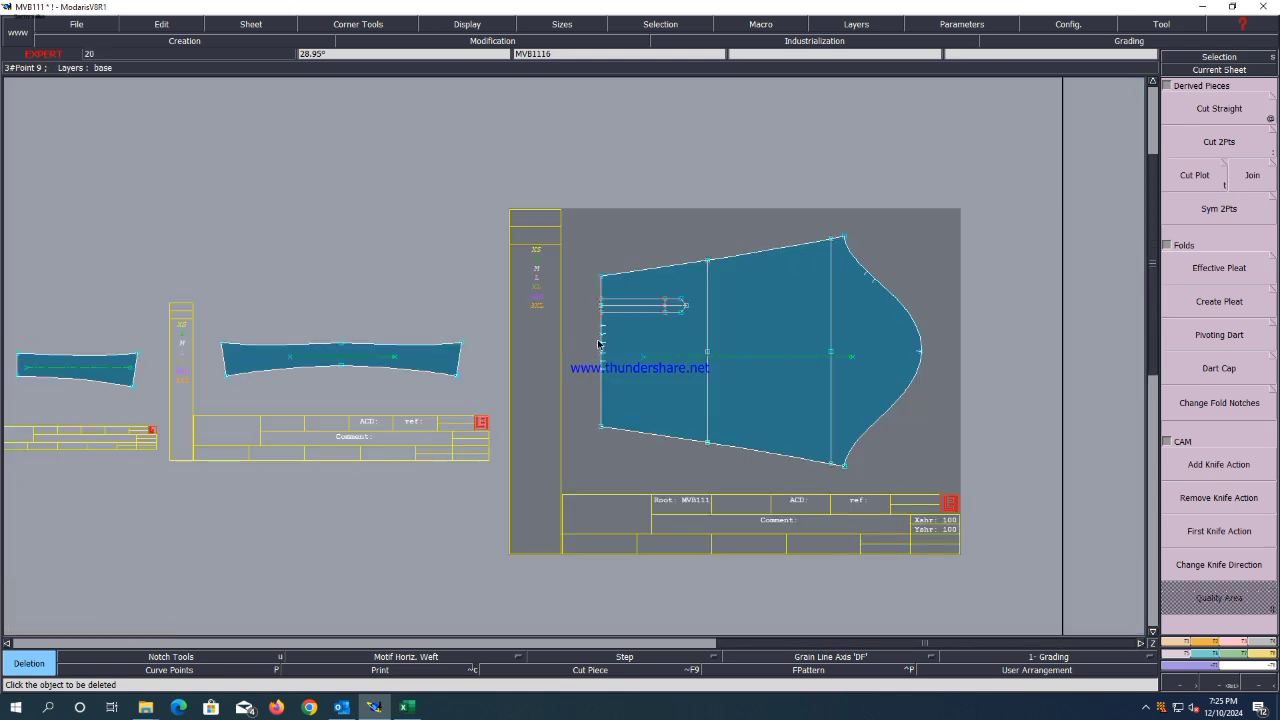
pyautogui.scroll(-3, 705, 330)
# Save the model with the edited sleeve, continuing past the warnings, and rearrange the sheets.
pyautogui.hotkey('ctrl', 's')
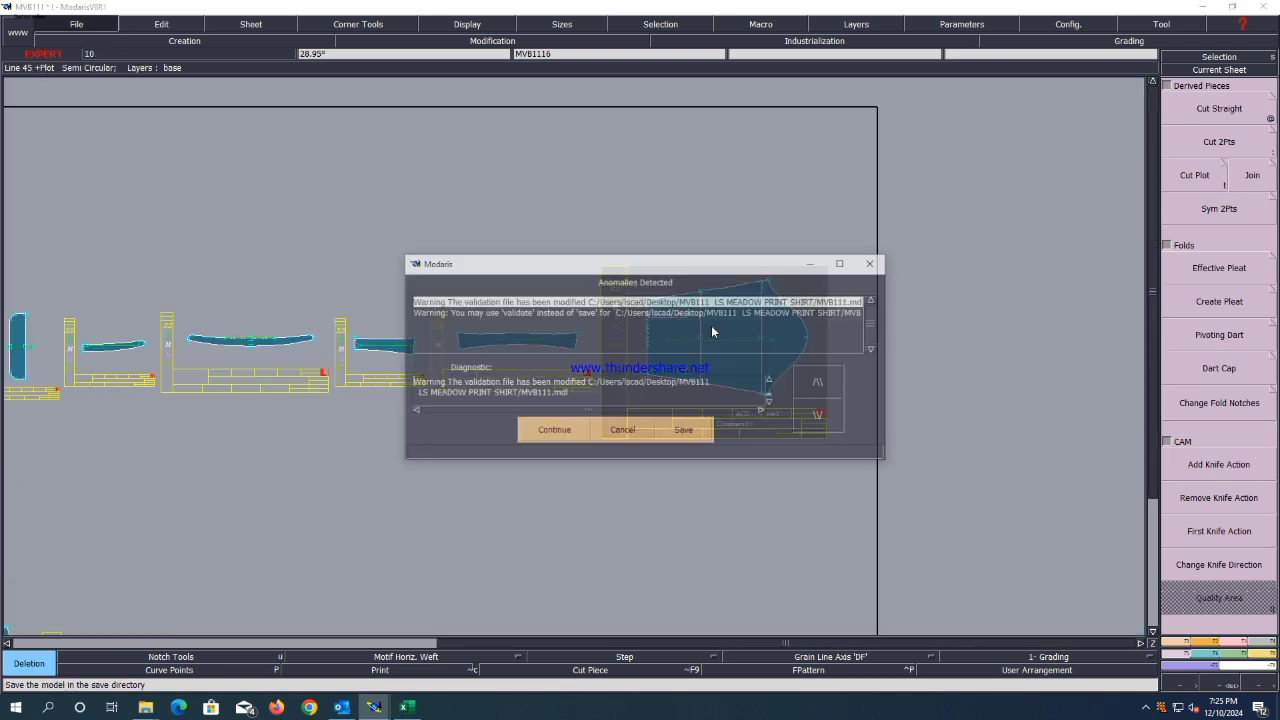
pyautogui.click(571, 433)
pyautogui.press('j')
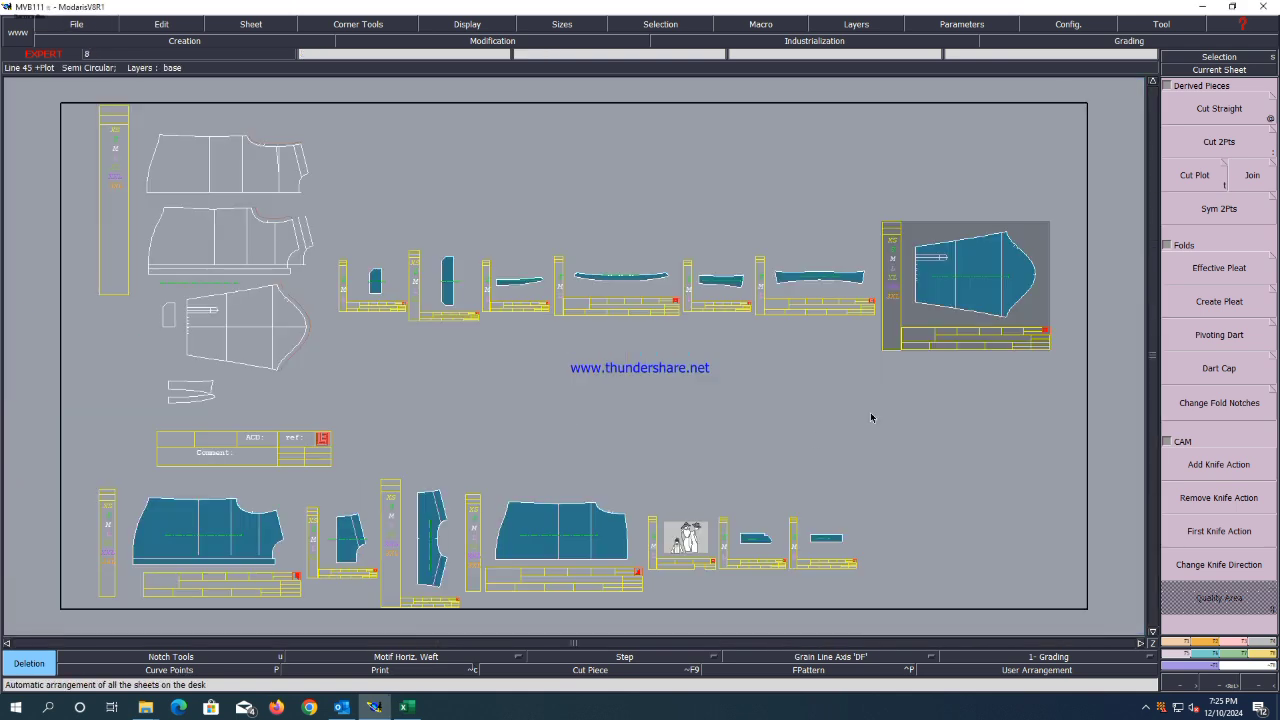
# Delete the four sheets holding the half yoke, both half collar pieces and the half cuff, and rearrange the remaining sheets.
pyautogui.press('Delete')
pyautogui.click(354, 560)
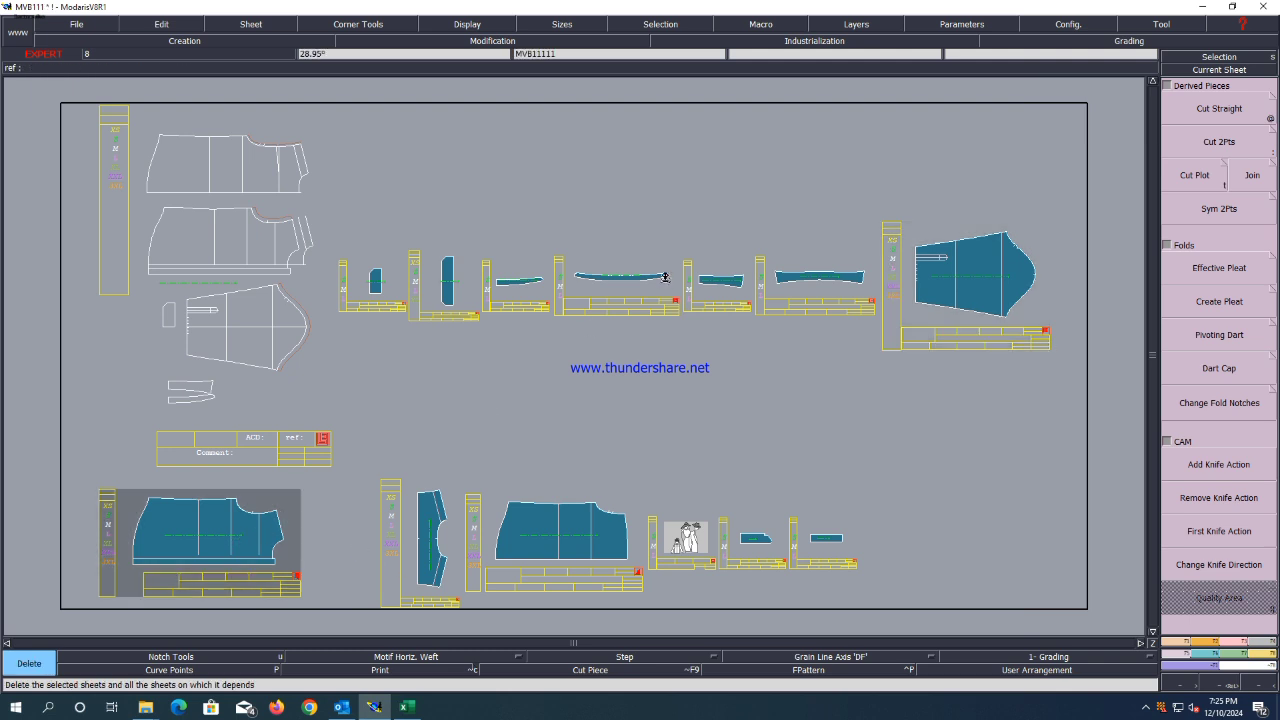
pyautogui.click(712, 290)
pyautogui.click(492, 290)
pyautogui.click(355, 293)
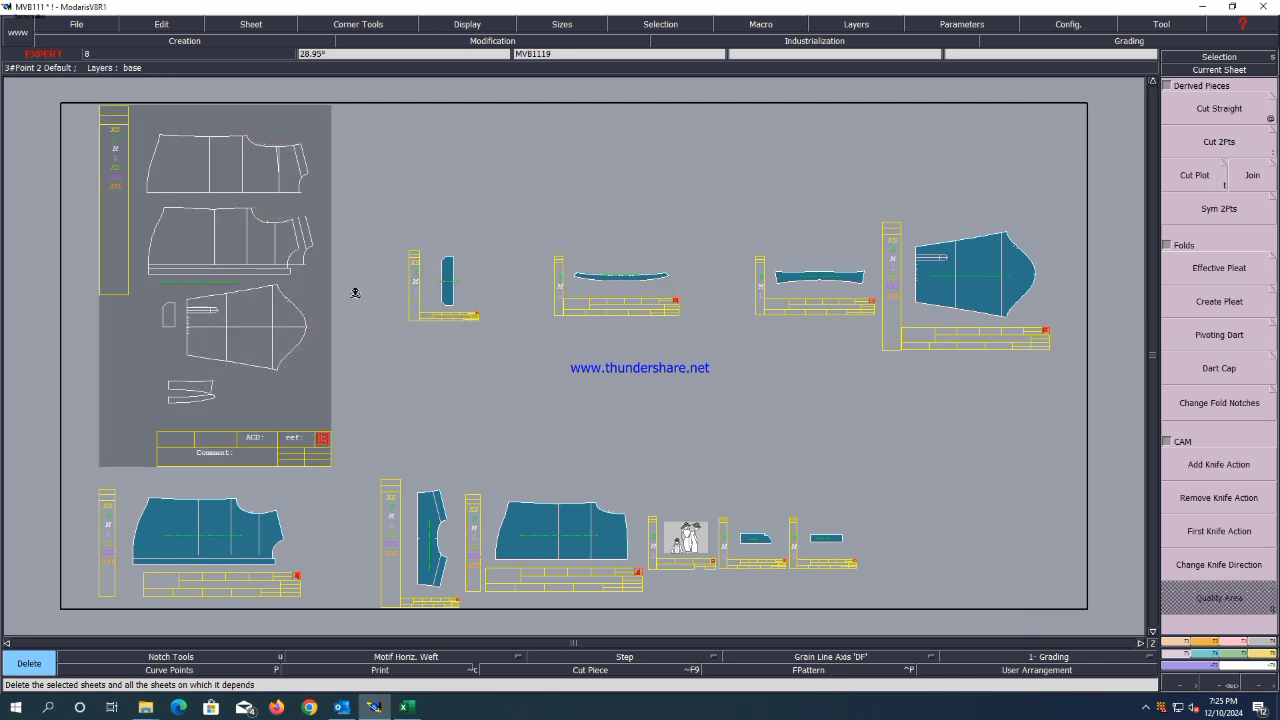
pyautogui.press('a')
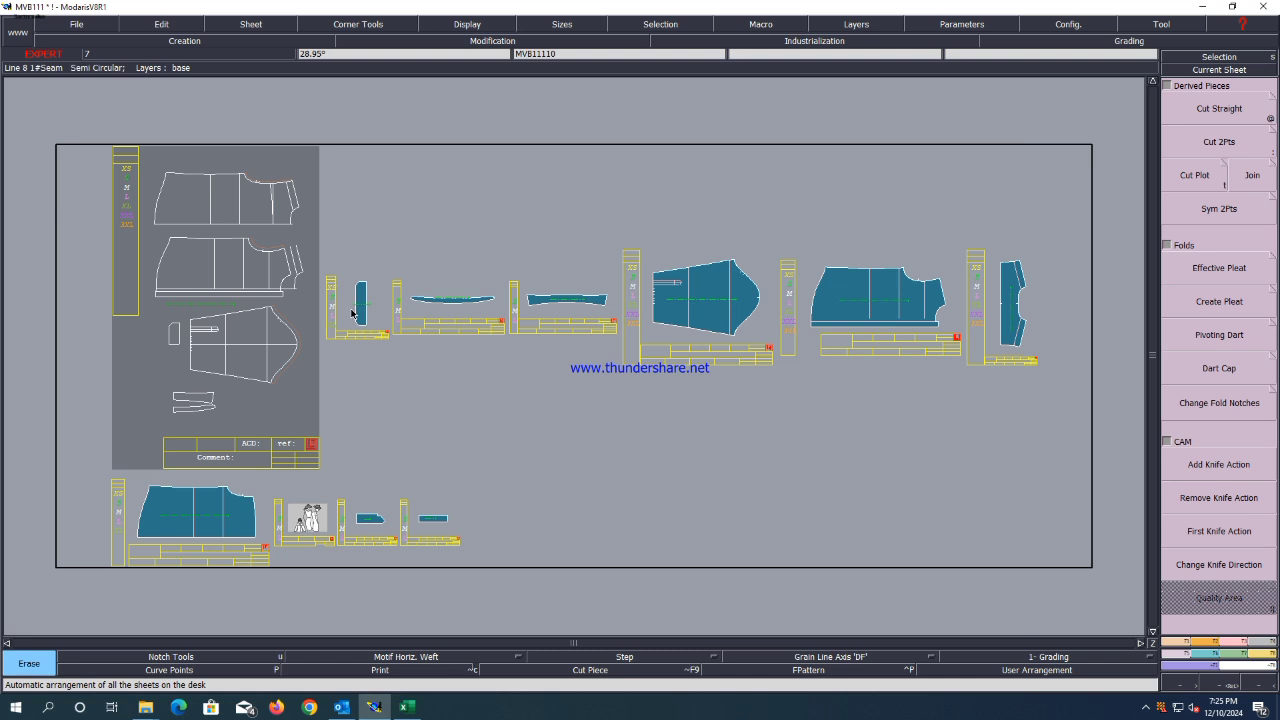
# Delete the vertical internal line at the armhole base of body piece MVB1113.
pyautogui.scroll(3, 140, 545)
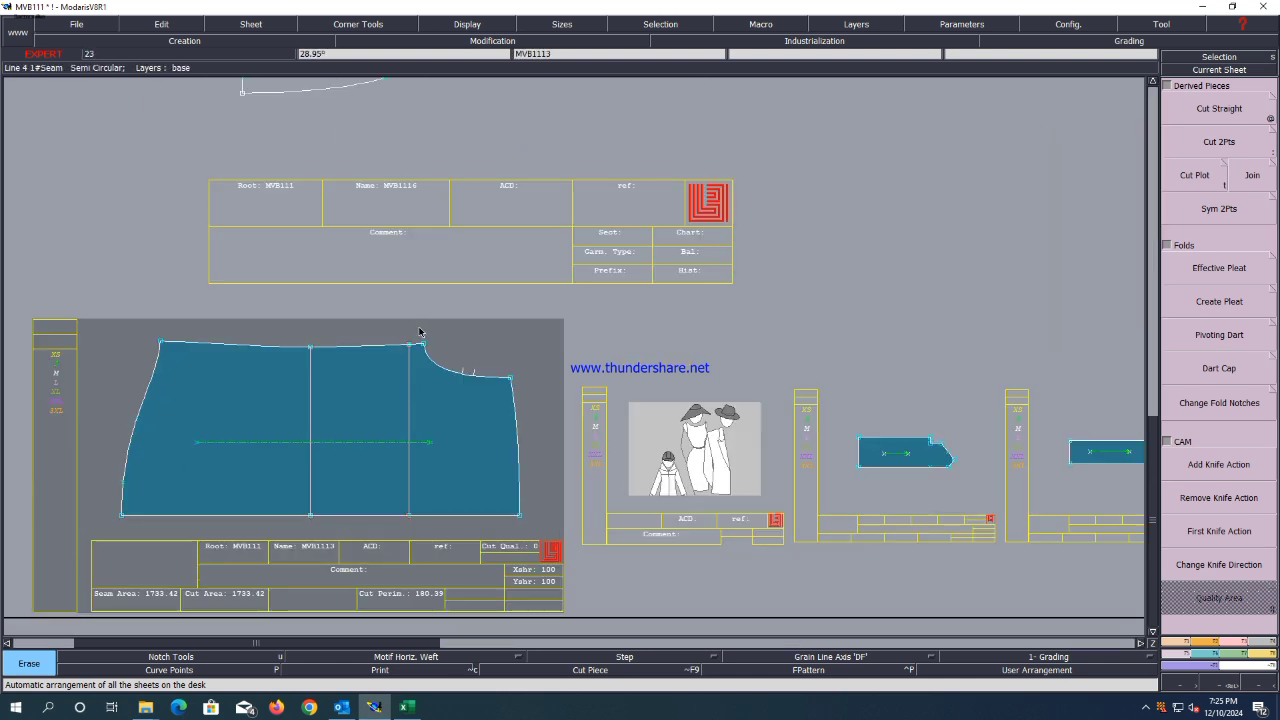
pyautogui.press('Delete')
pyautogui.click(409, 387)
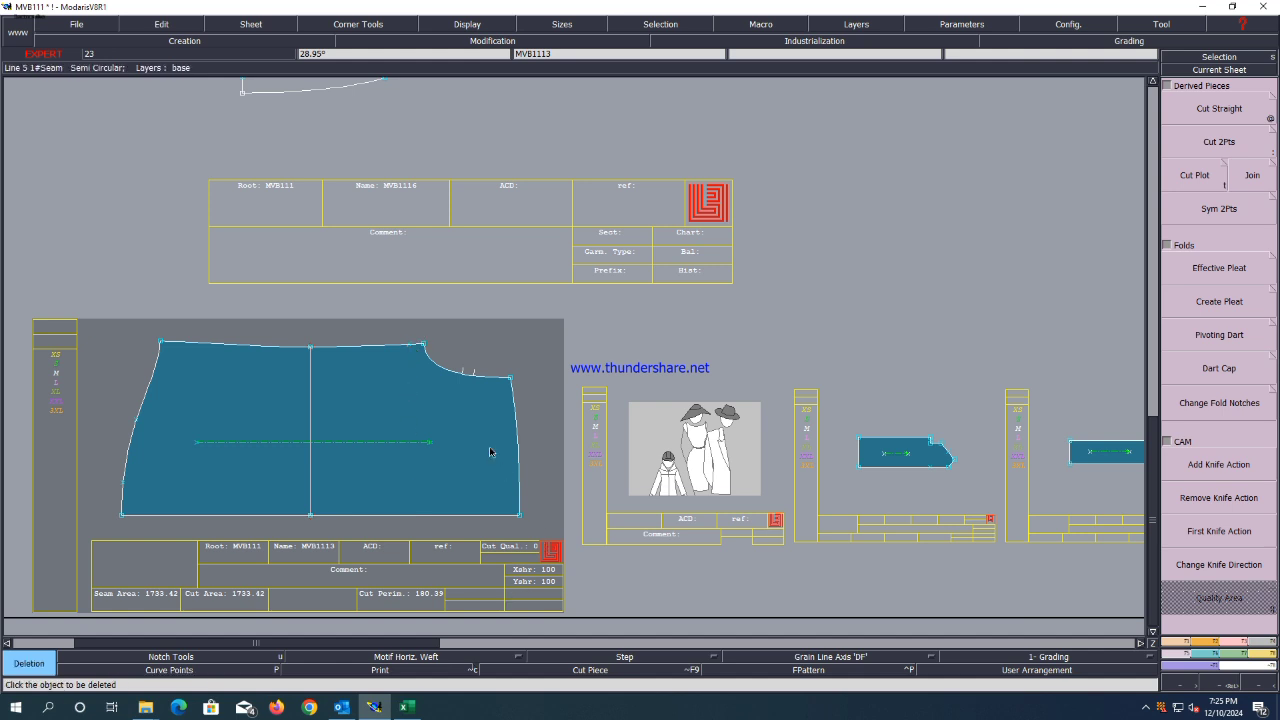
# Create two developed points spaced 1.50 cm apart on the yoke seam of piece MVB1113, starting from the centre corner.
pyautogui.press('d')
pyautogui.click(519, 517)
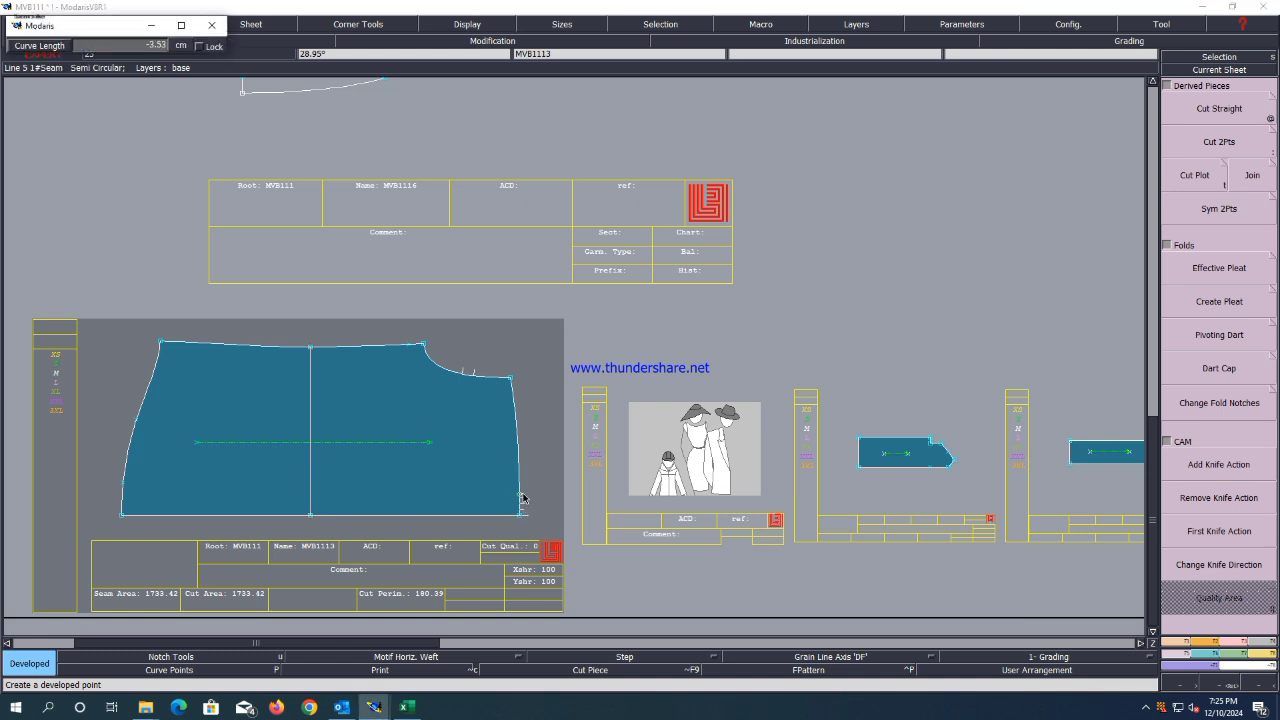
pyautogui.write('12.00')
pyautogui.write('5')
pyautogui.click(104, 47)
pyautogui.press('BackSpace')
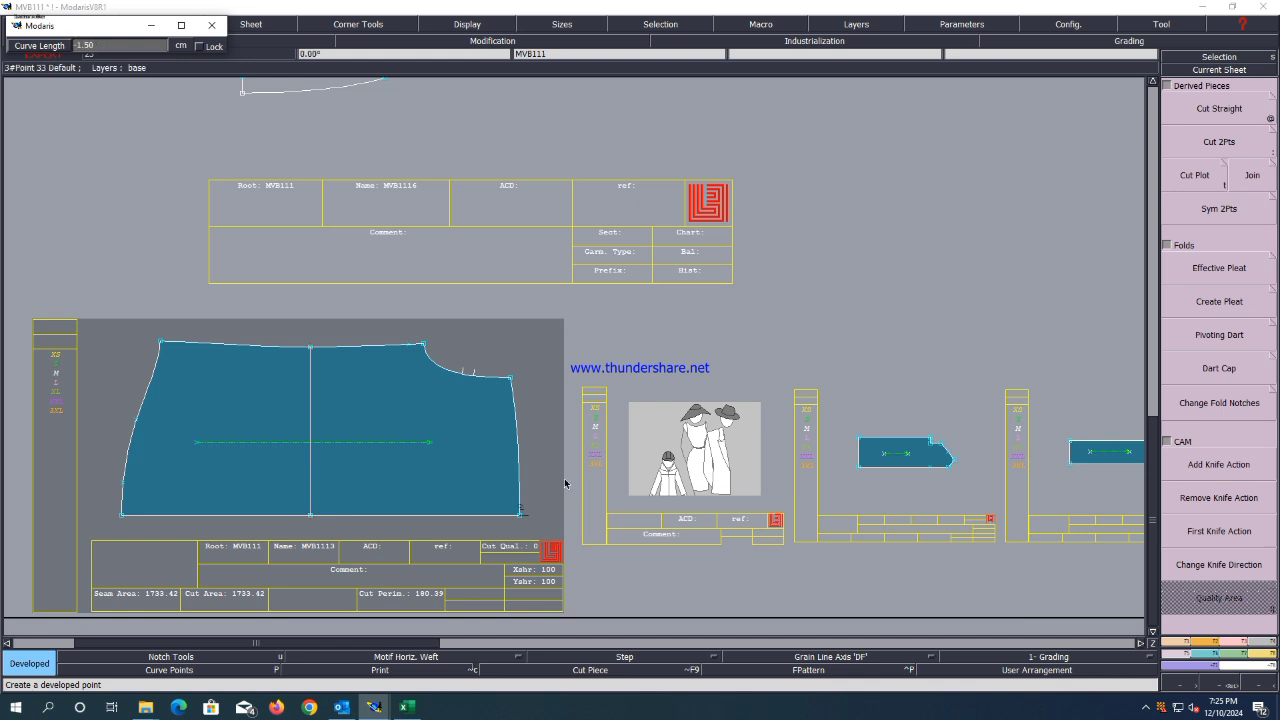
pyautogui.click(524, 507)
pyautogui.click(521, 506)
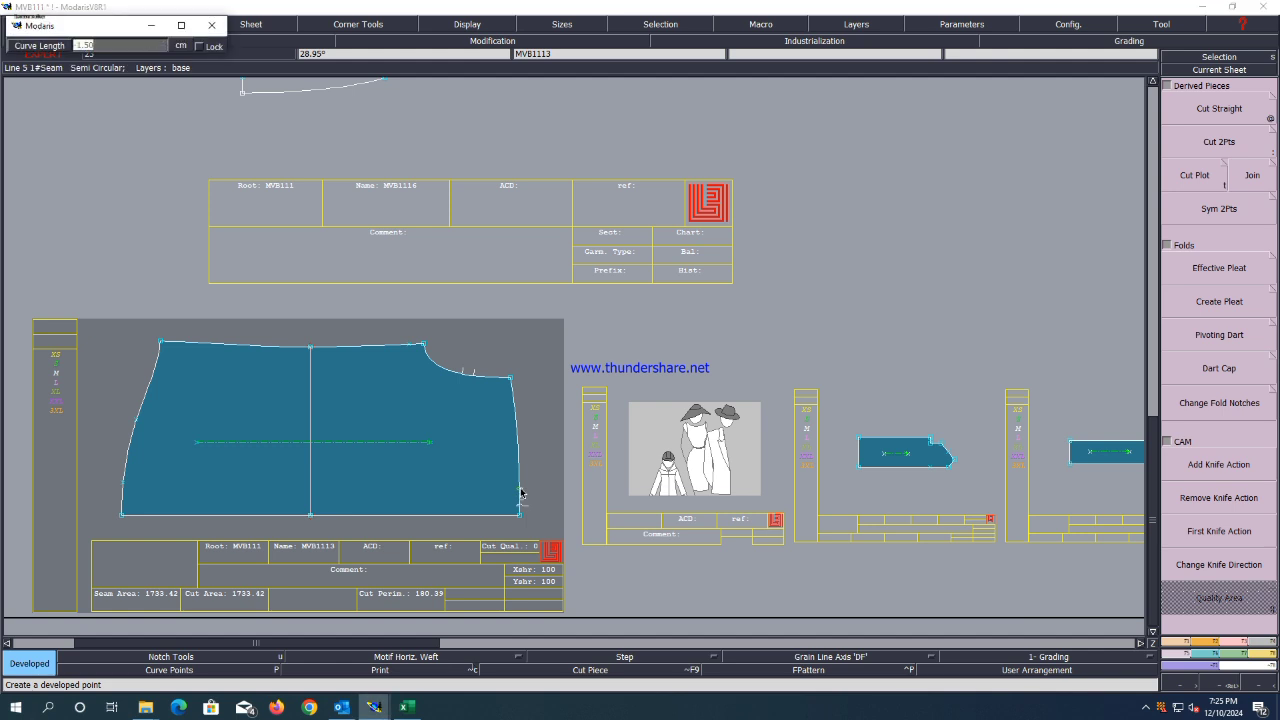
pyautogui.press('Return')
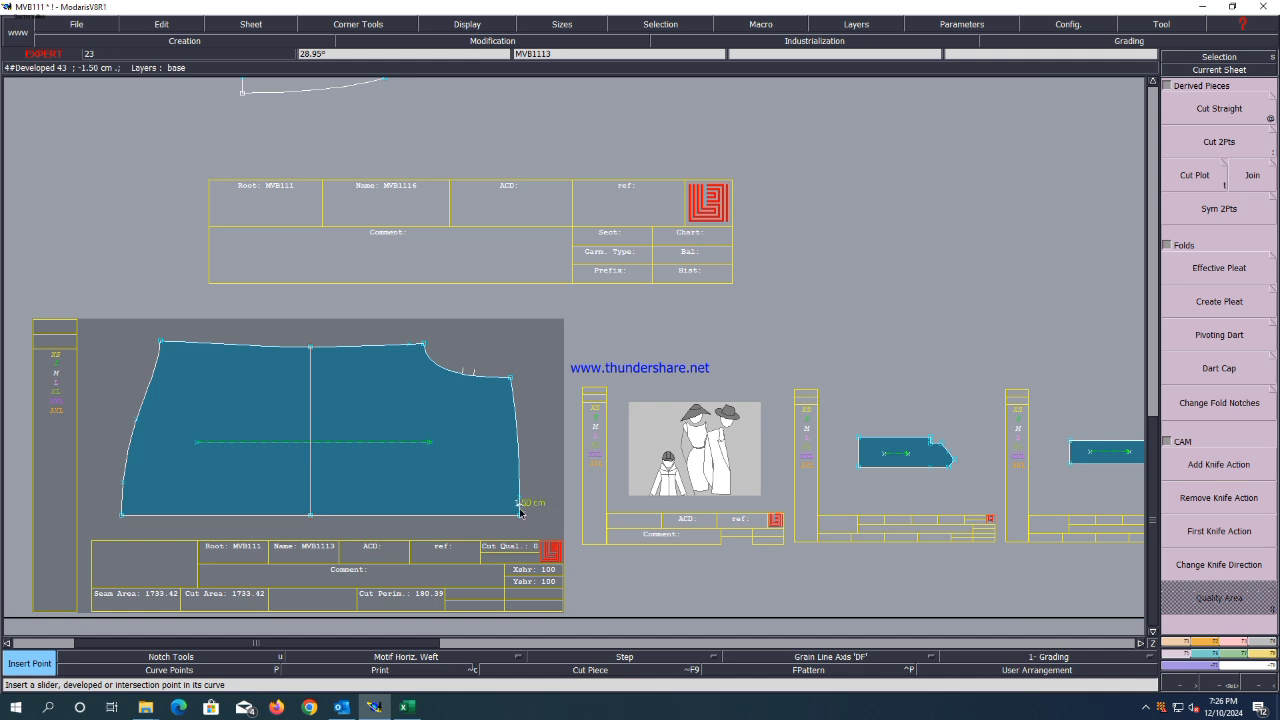
# Insert the developed points into the yoke seam curve with curve points displayed, and delete the leftover marker near the corner.
pyautogui.scroll(4, 519, 512)
pyautogui.click(171, 671)
pyautogui.scroll(2, 540, 530)
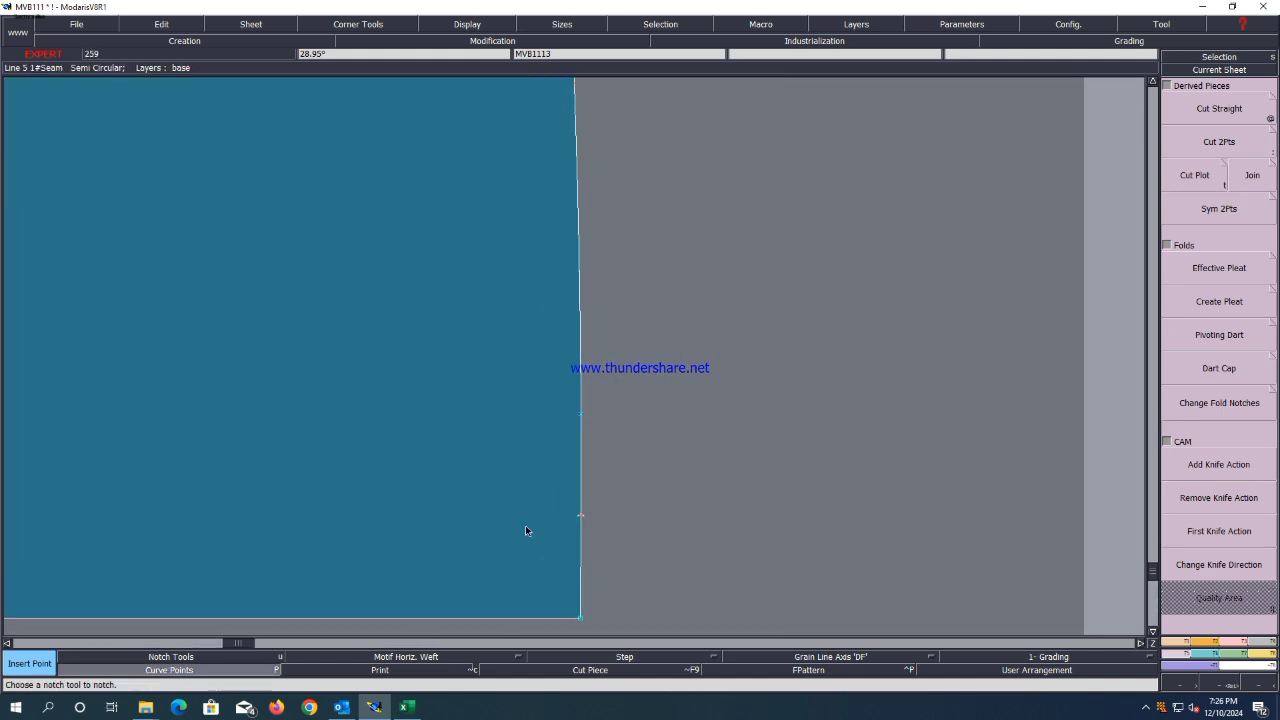
pyautogui.press('r')
pyautogui.click(581, 540)
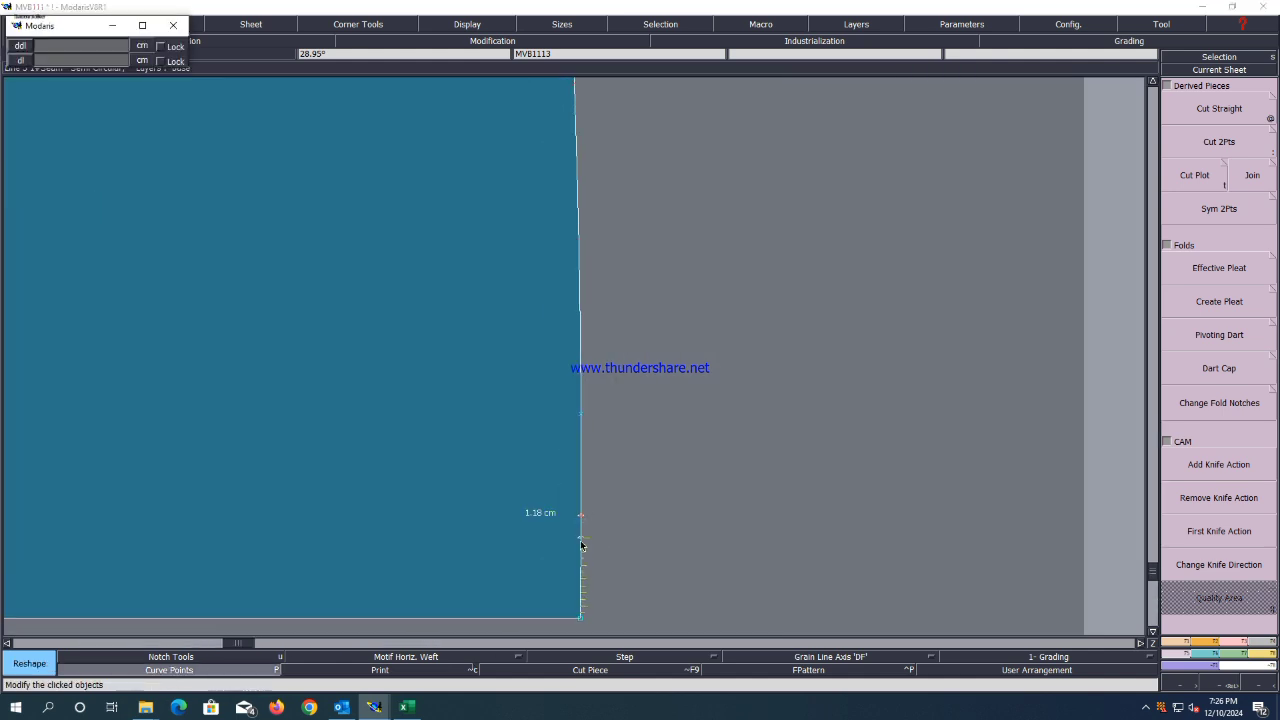
pyautogui.click(582, 541)
pyautogui.press('Delete')
pyautogui.click(582, 518)
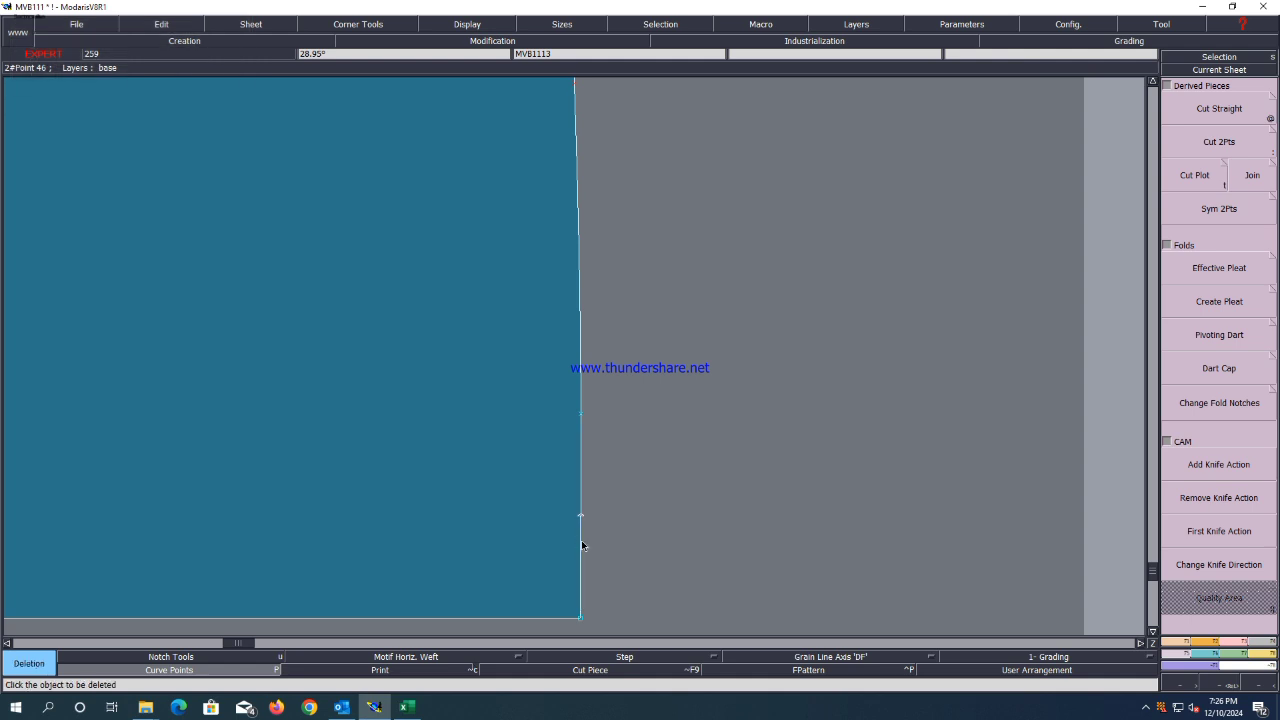
pyautogui.press('Insert')
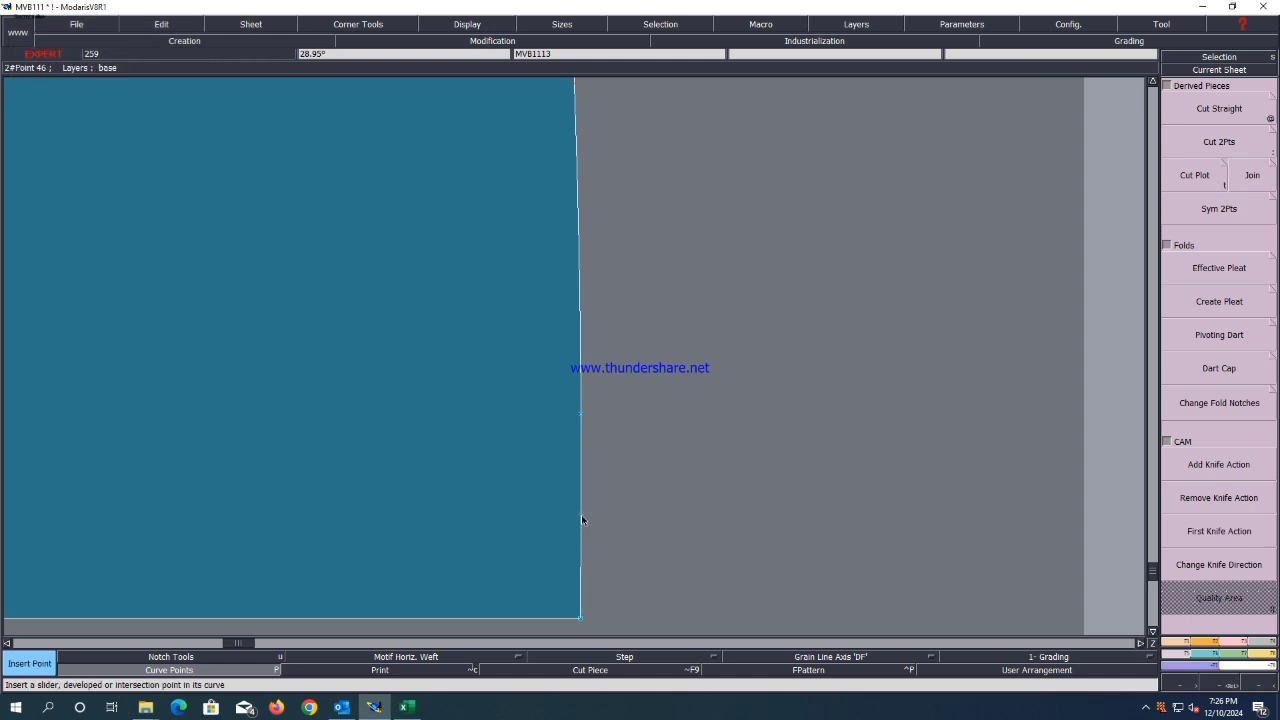
# Add notches at the two inserted points on the yoke seam of piece MVB1113.
pyautogui.press('u')
pyautogui.click(581, 515)
pyautogui.click(581, 413)
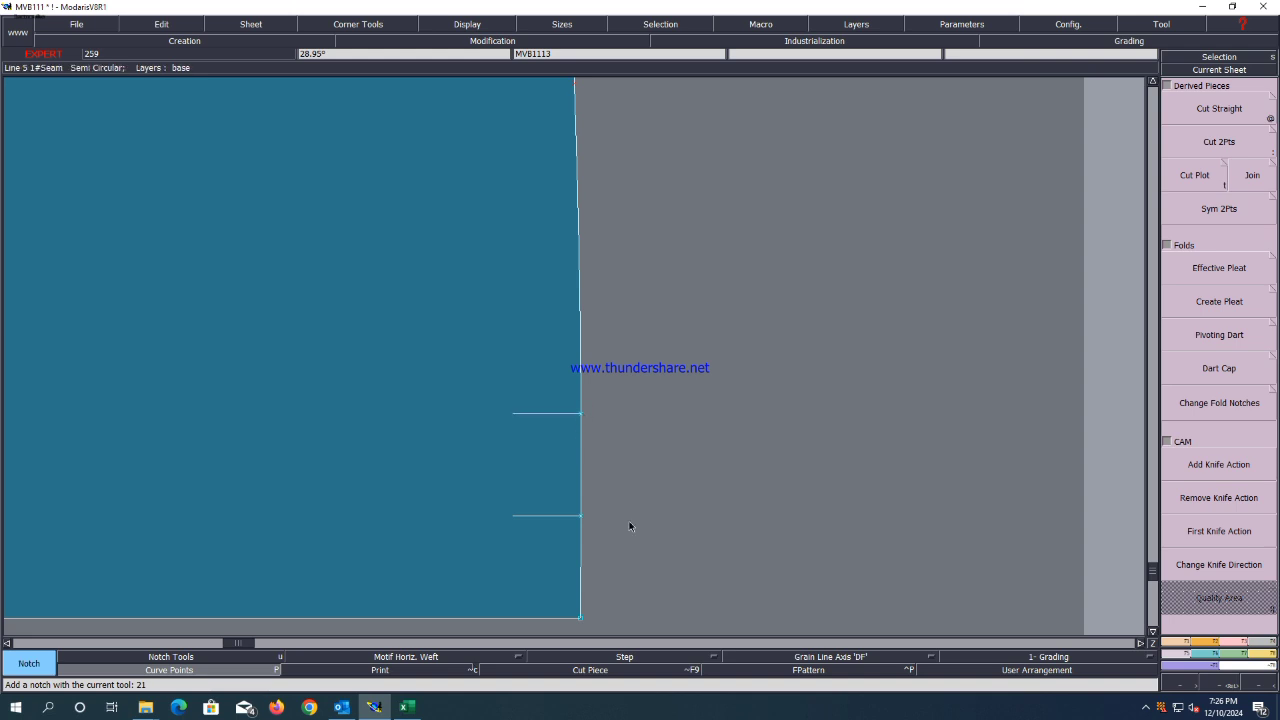
# Save the model, continuing past the anomaly warnings, and hide the non-essential curve points.
pyautogui.scroll(-3, 629, 528)
pyautogui.hotkey('ctrl', 's')
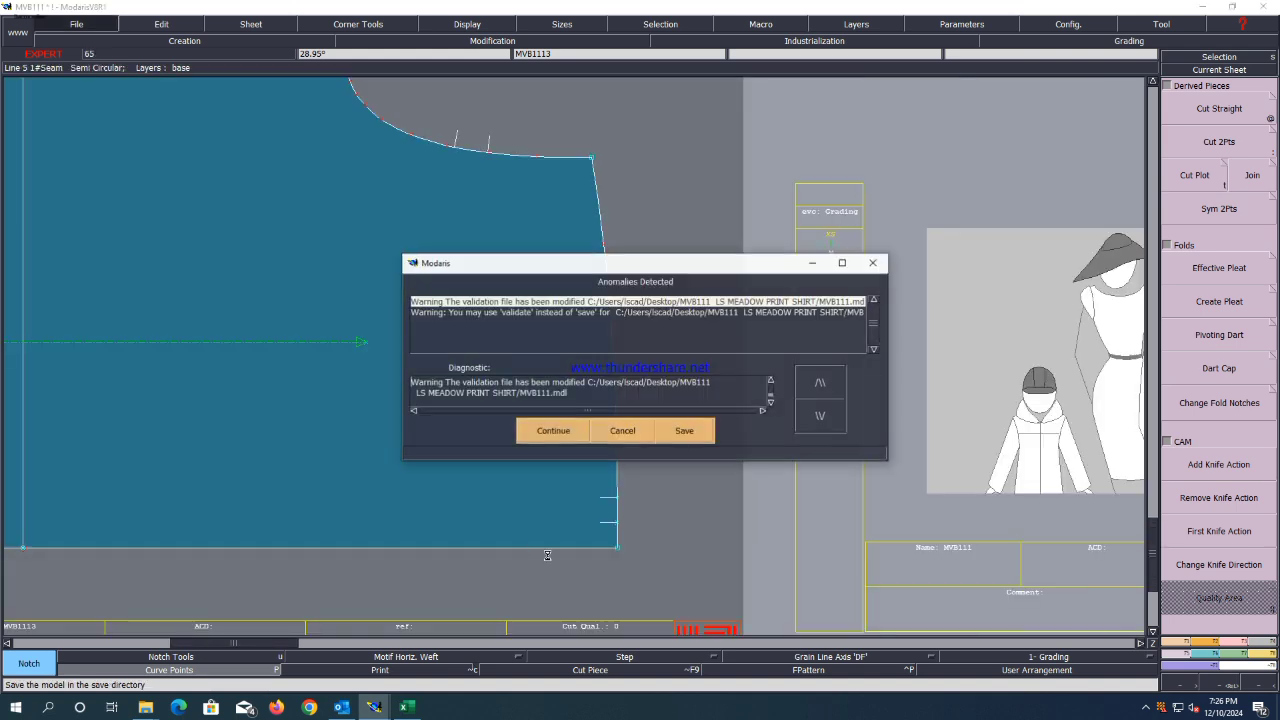
pyautogui.click(552, 431)
pyautogui.scroll(-3, 534, 543)
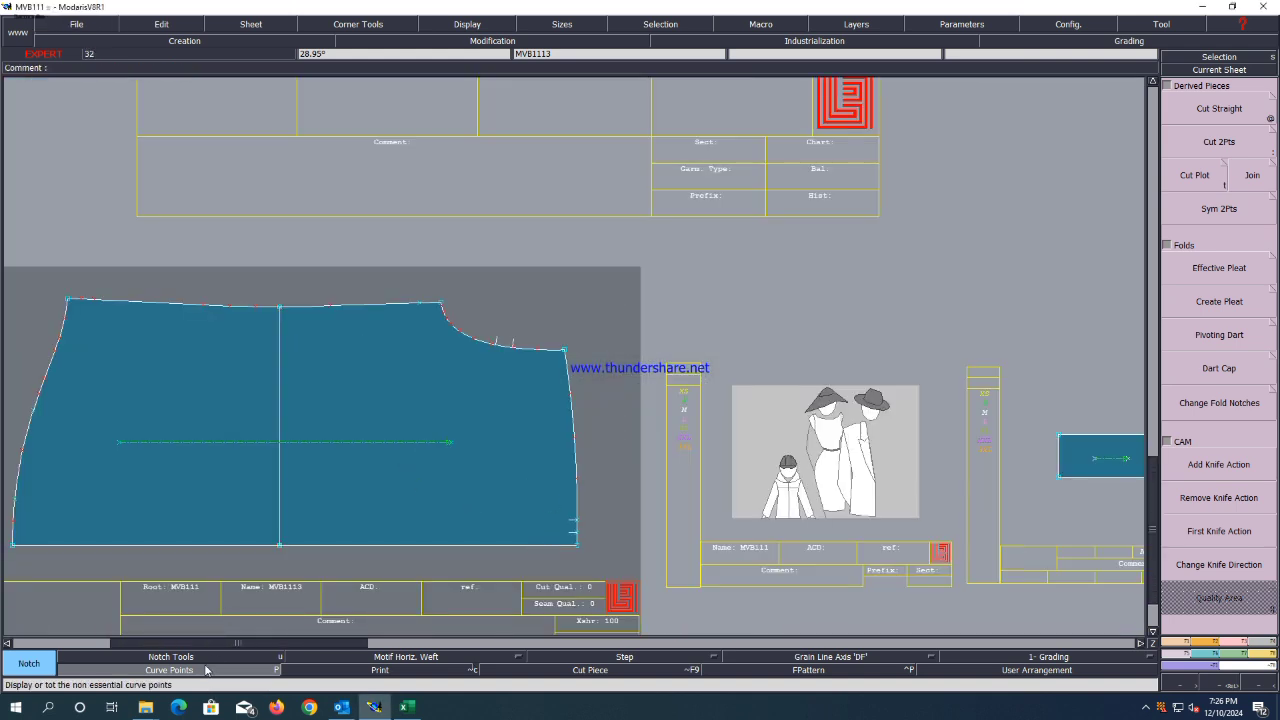
pyautogui.click(205, 669)
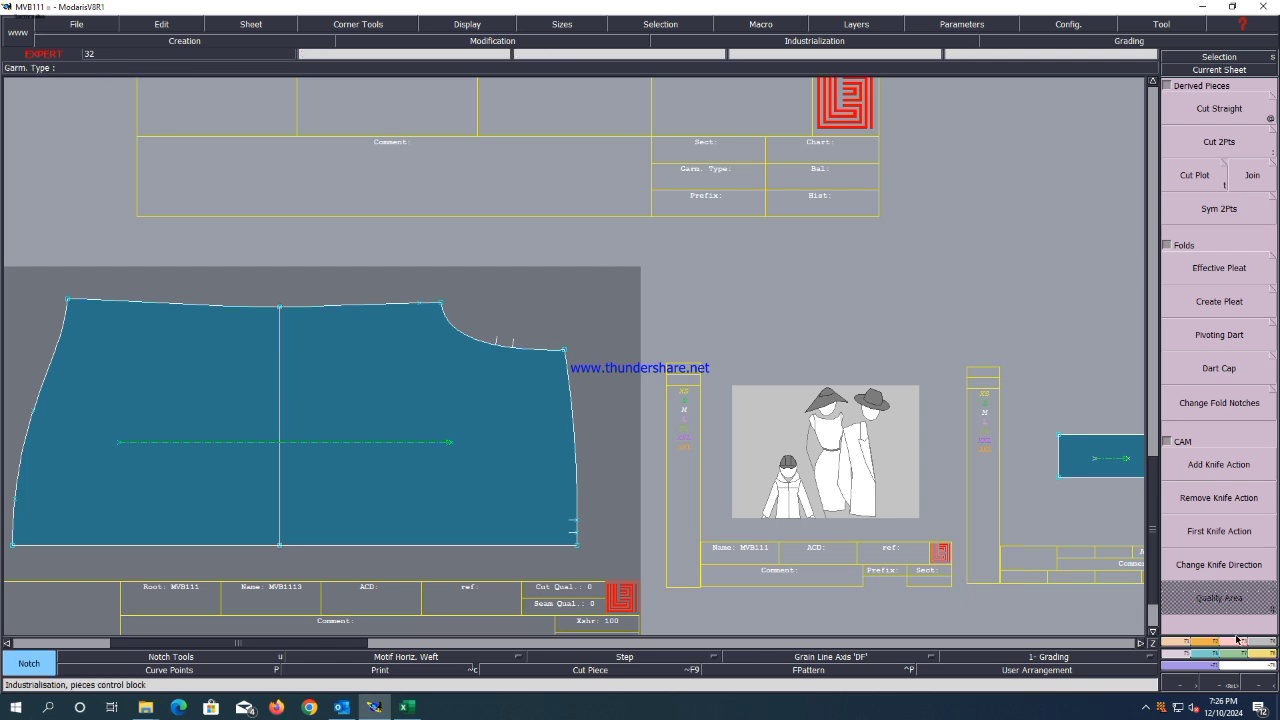
# Pin the armhole and underarm points of piece MVB1113 as a group for the Stretch tool.
pyautogui.click(1240, 650)
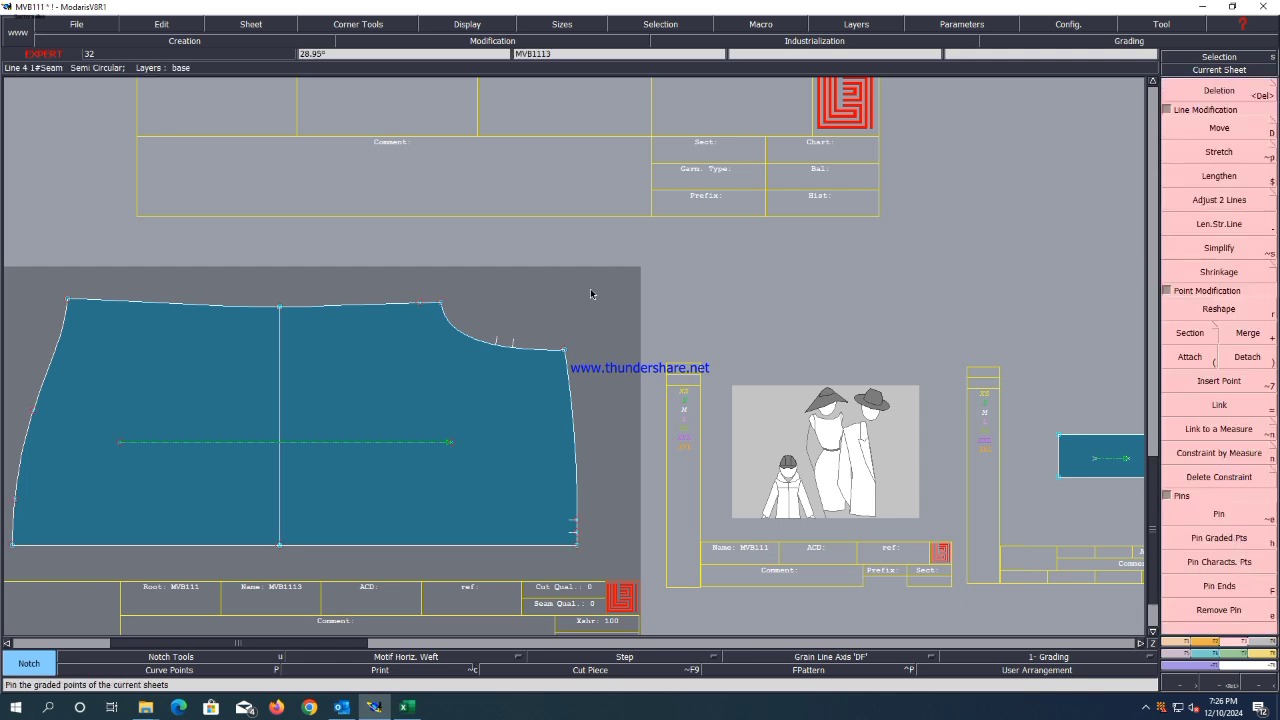
pyautogui.moveTo(585, 270); pyautogui.dragTo(358, 390)
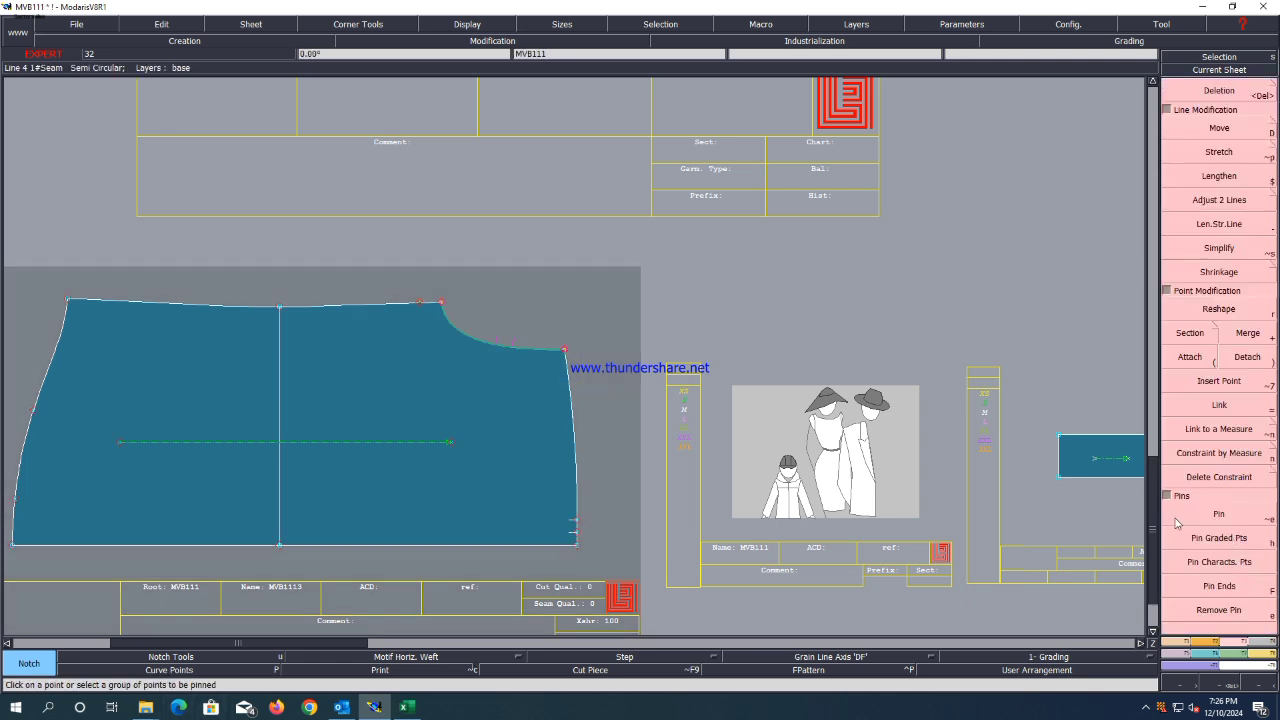
pyautogui.click(1219, 151)
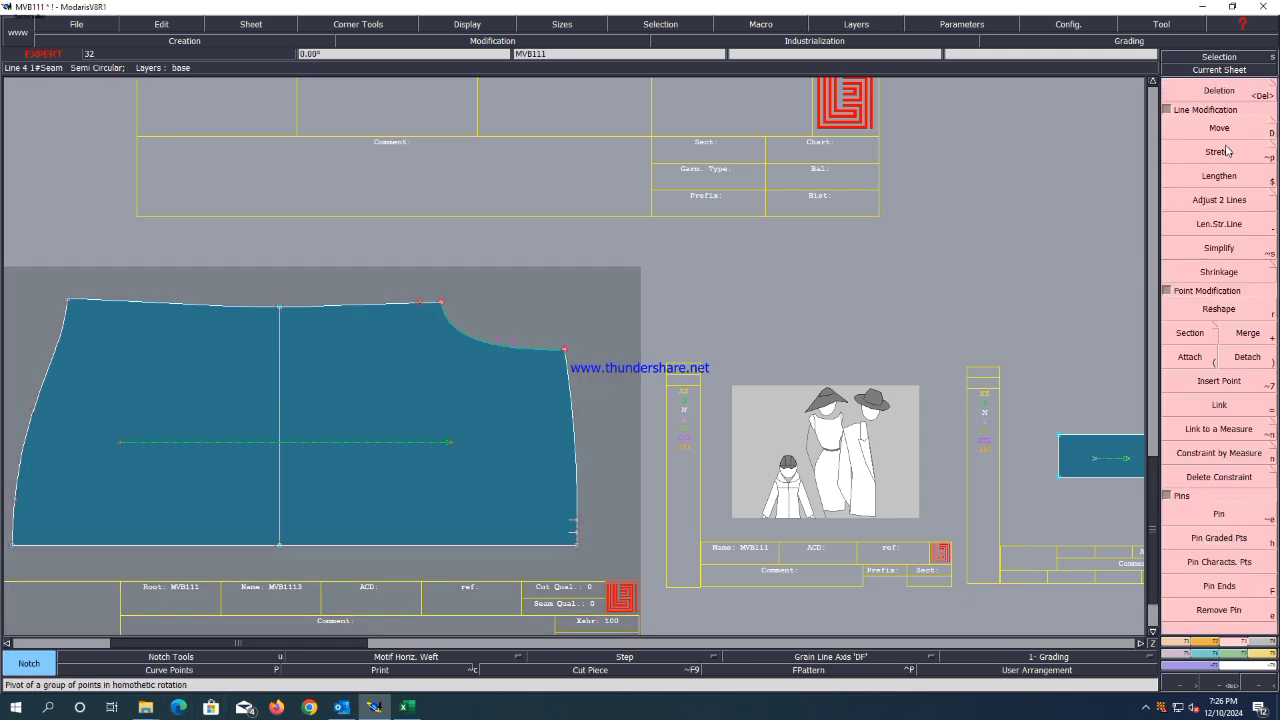
# Try stretching the pinned armhole group about the side seam's waist point with ShiftX 0, and undo the stretch.
pyautogui.click(280, 307)
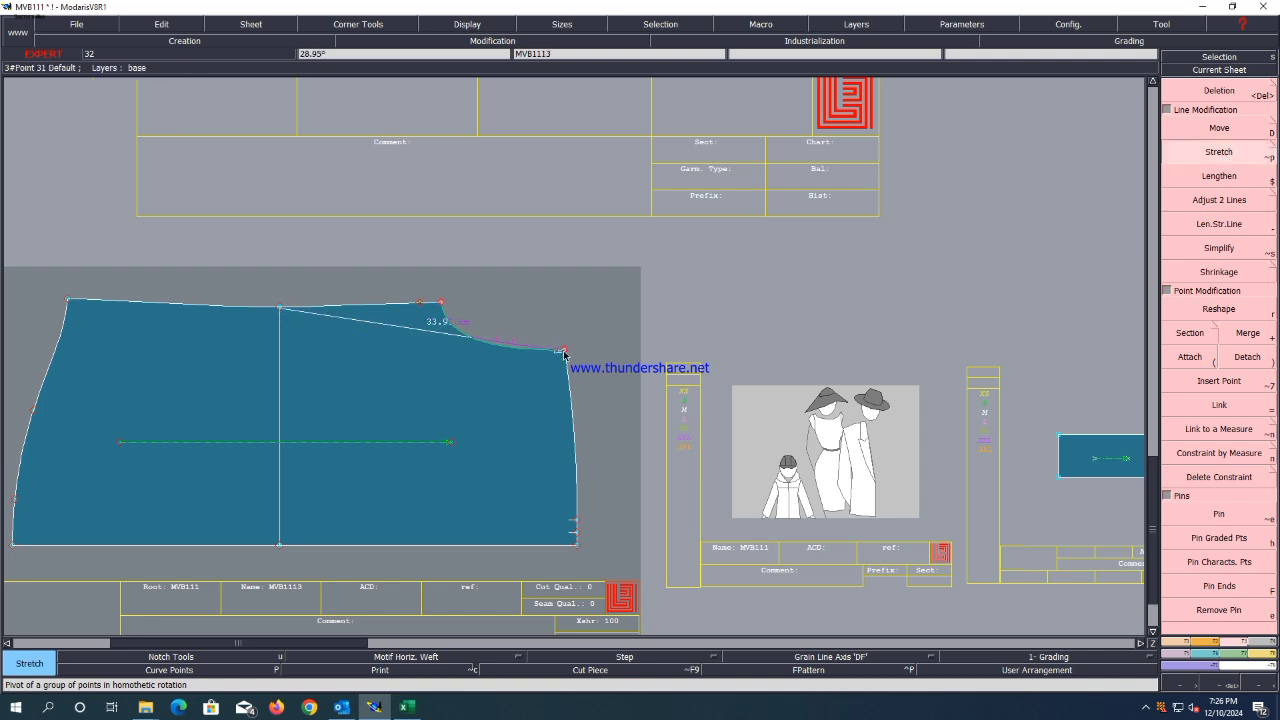
pyautogui.click(564, 354)
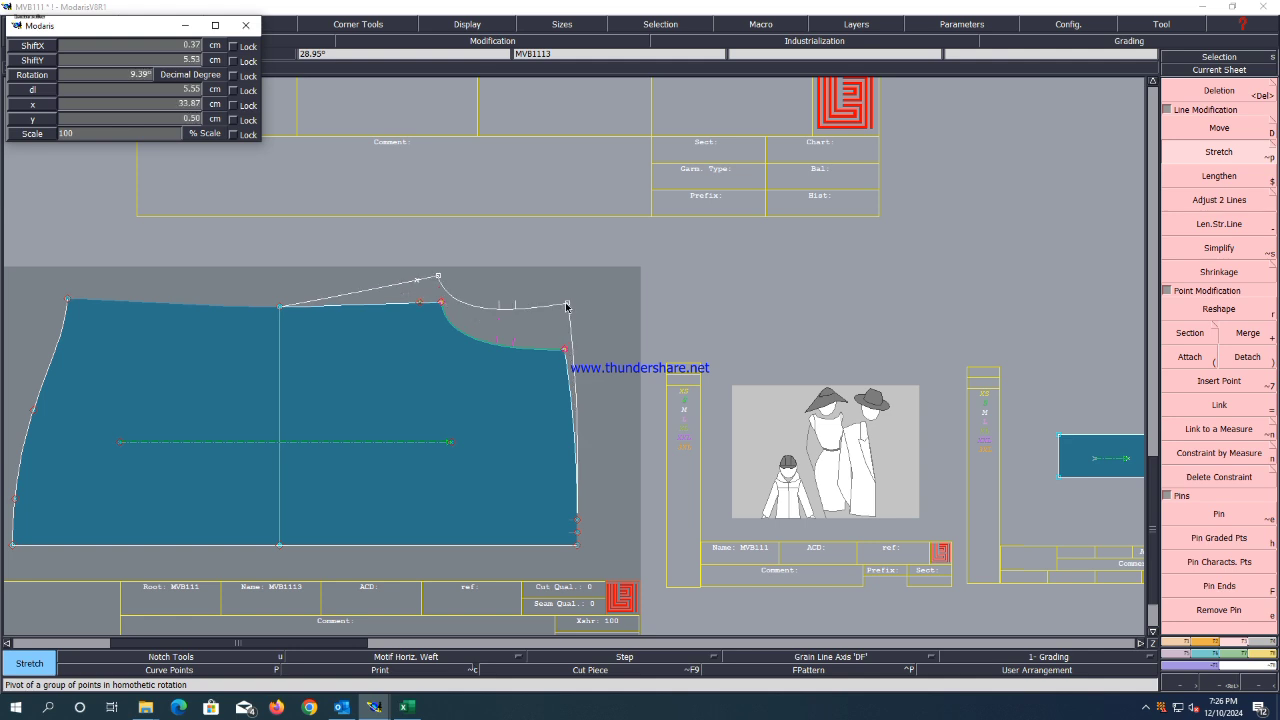
pyautogui.write('0')
pyautogui.press('Return')
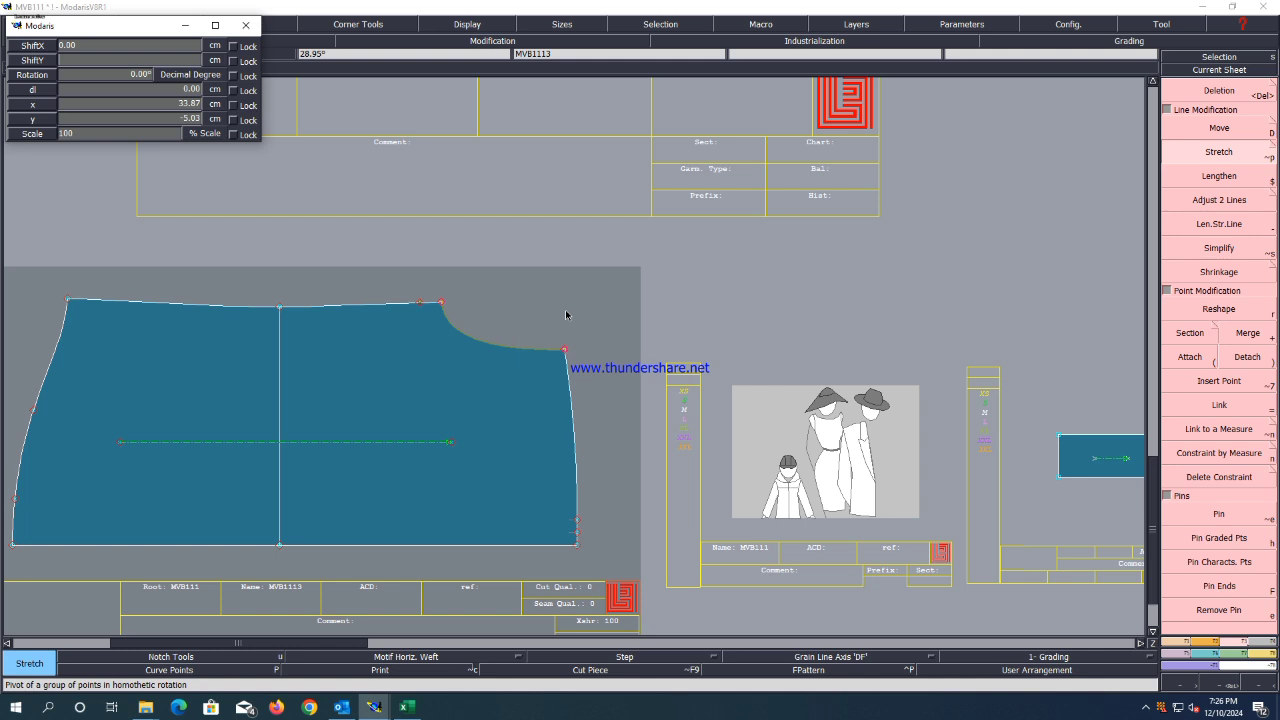
pyautogui.press('Return')
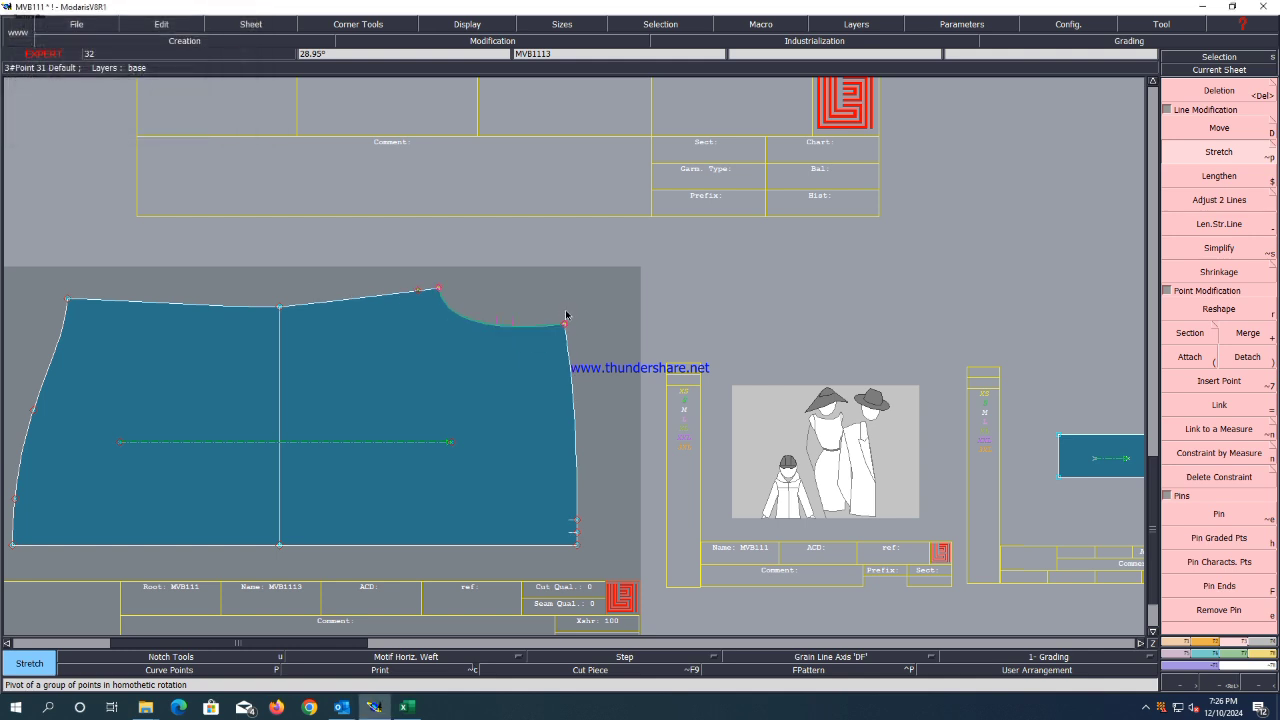
pyautogui.hotkey('ctrl', 'z')
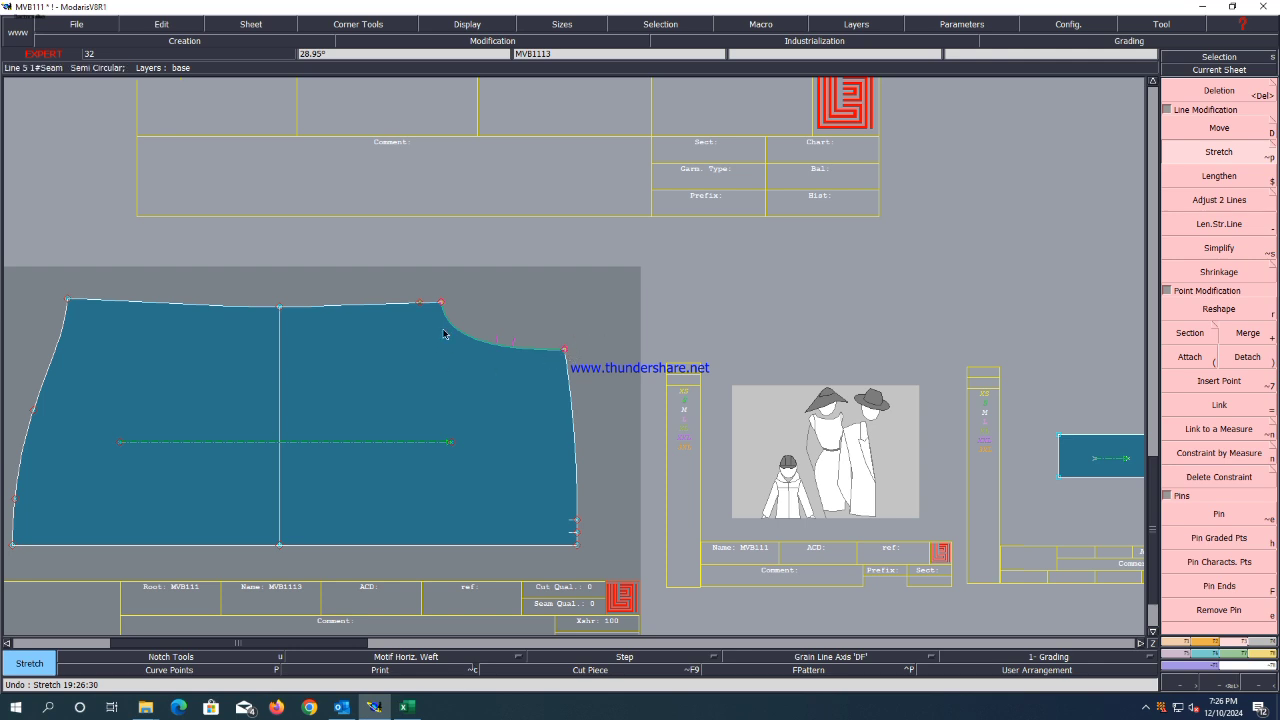
# Stretch the pinned armhole group outward about the side seam's waist point, using the yoke seam's outer corner as the moving point.
pyautogui.click(565, 349)
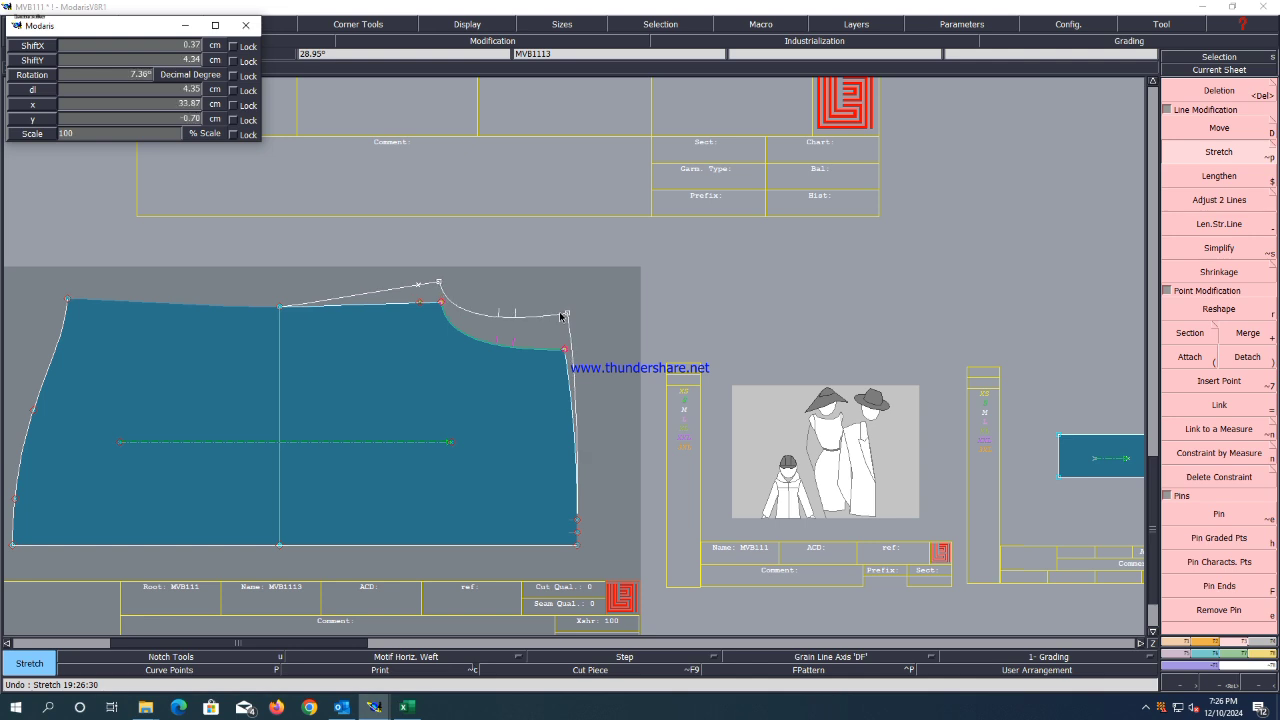
pyautogui.press('Down')
pyautogui.press('Down')
pyautogui.press('Return')
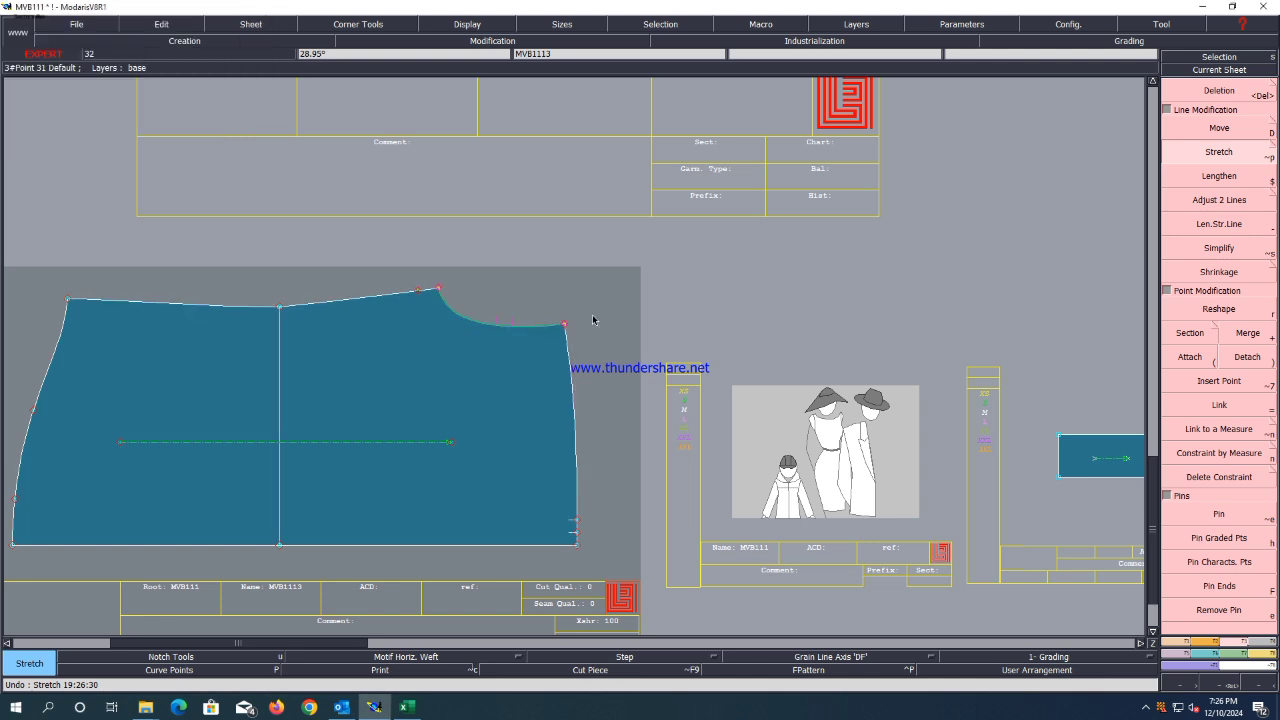
# Add a curve point on the side seam of piece MVB1113 between the waist line and the underarm.
pyautogui.scroll(2, 574, 403)
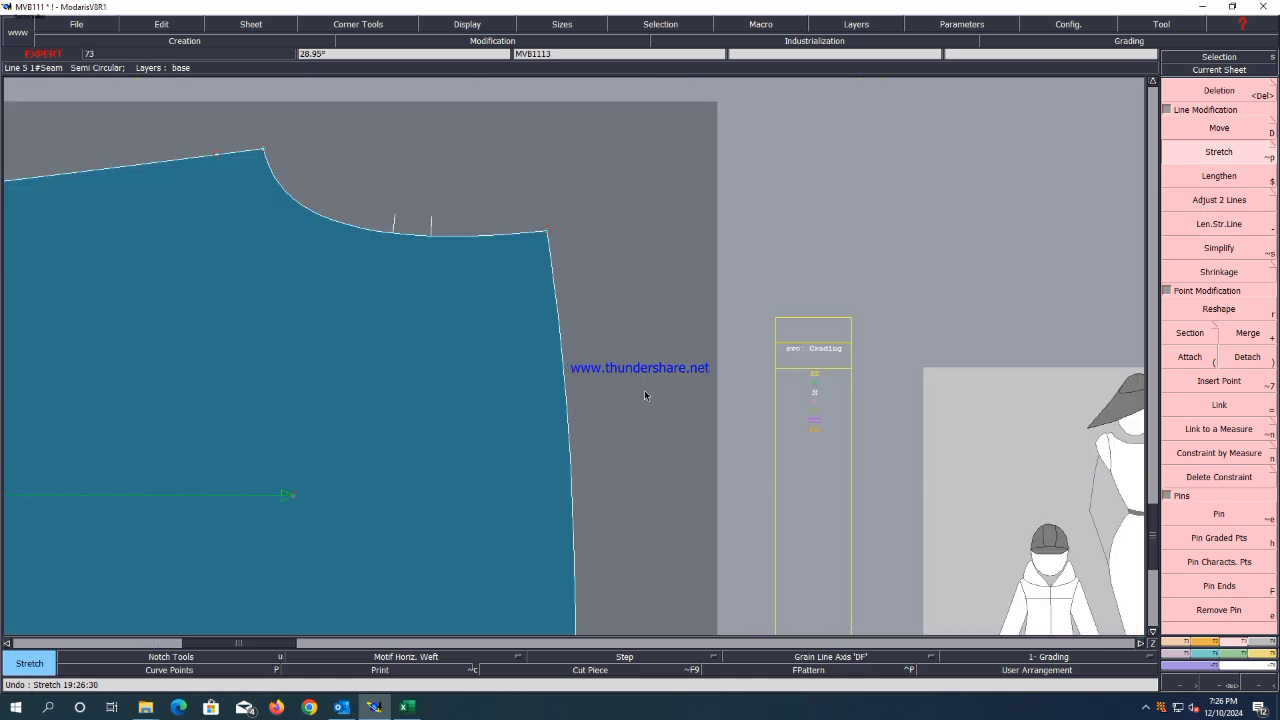
pyautogui.scroll(-3, 645, 395)
pyautogui.scroll(2, 420, 323)
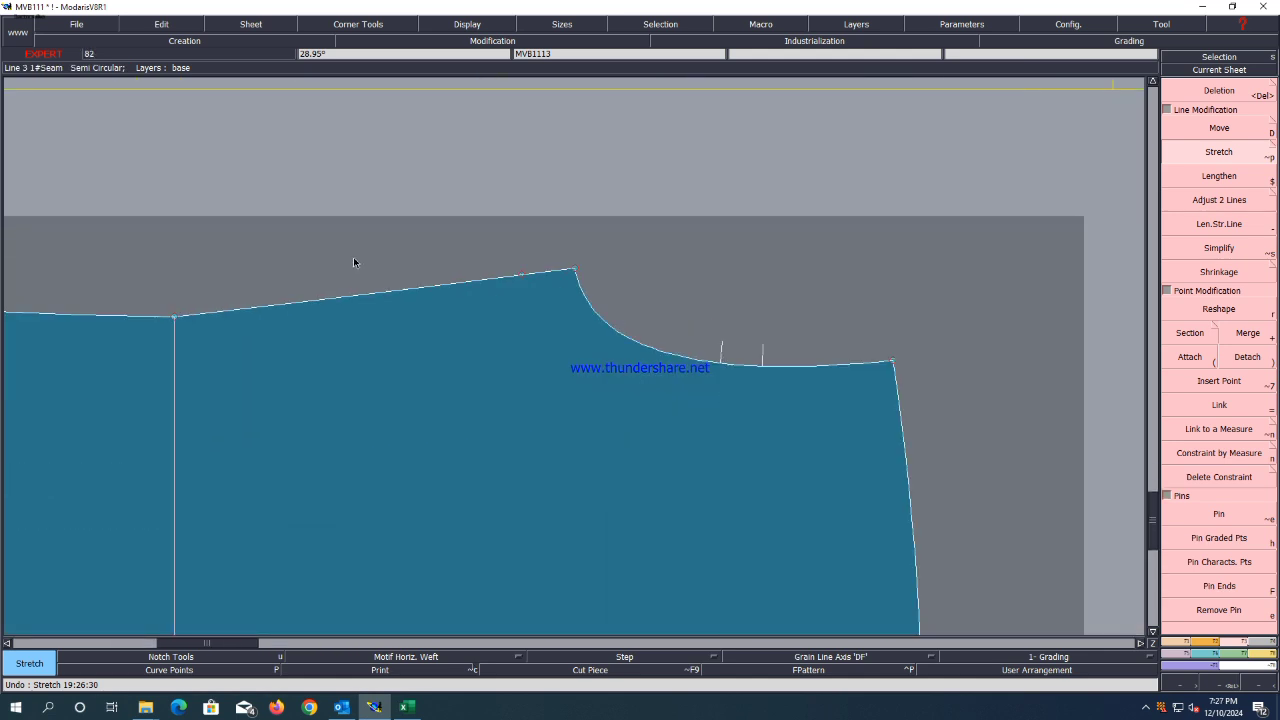
pyautogui.scroll(1, 353, 262)
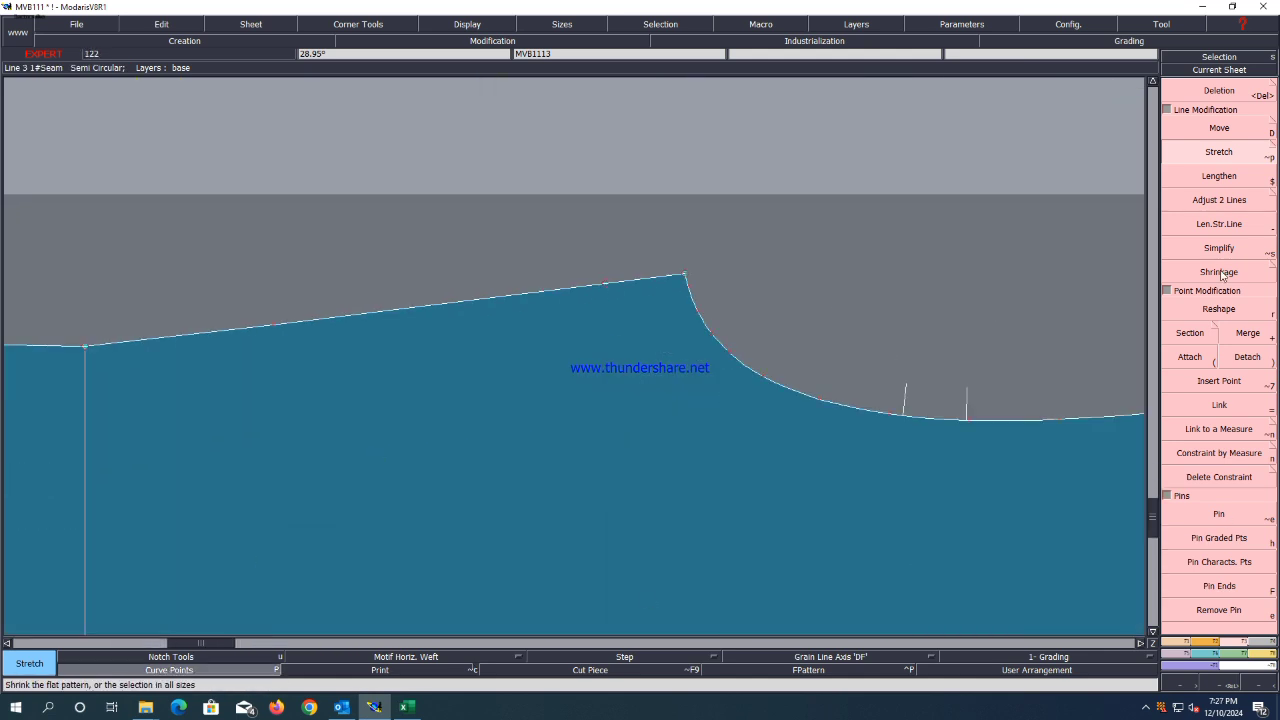
pyautogui.press('a')
pyautogui.click(605, 290)
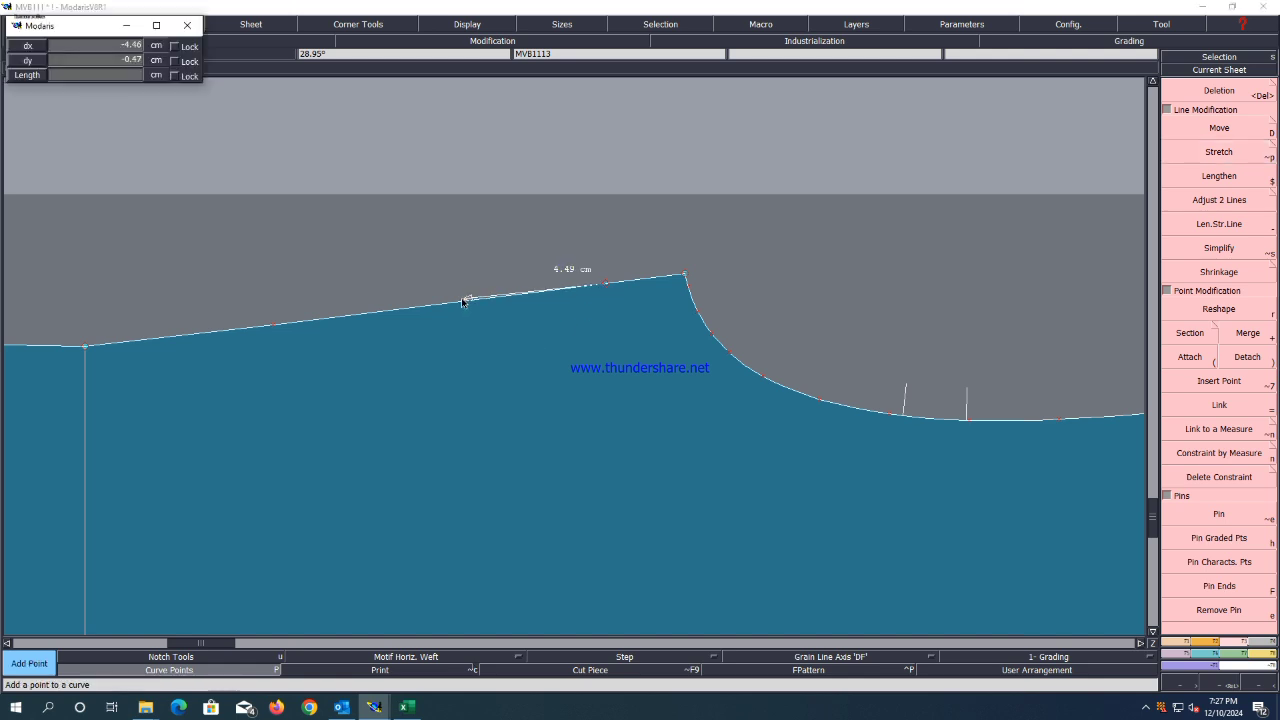
pyautogui.press('Return')
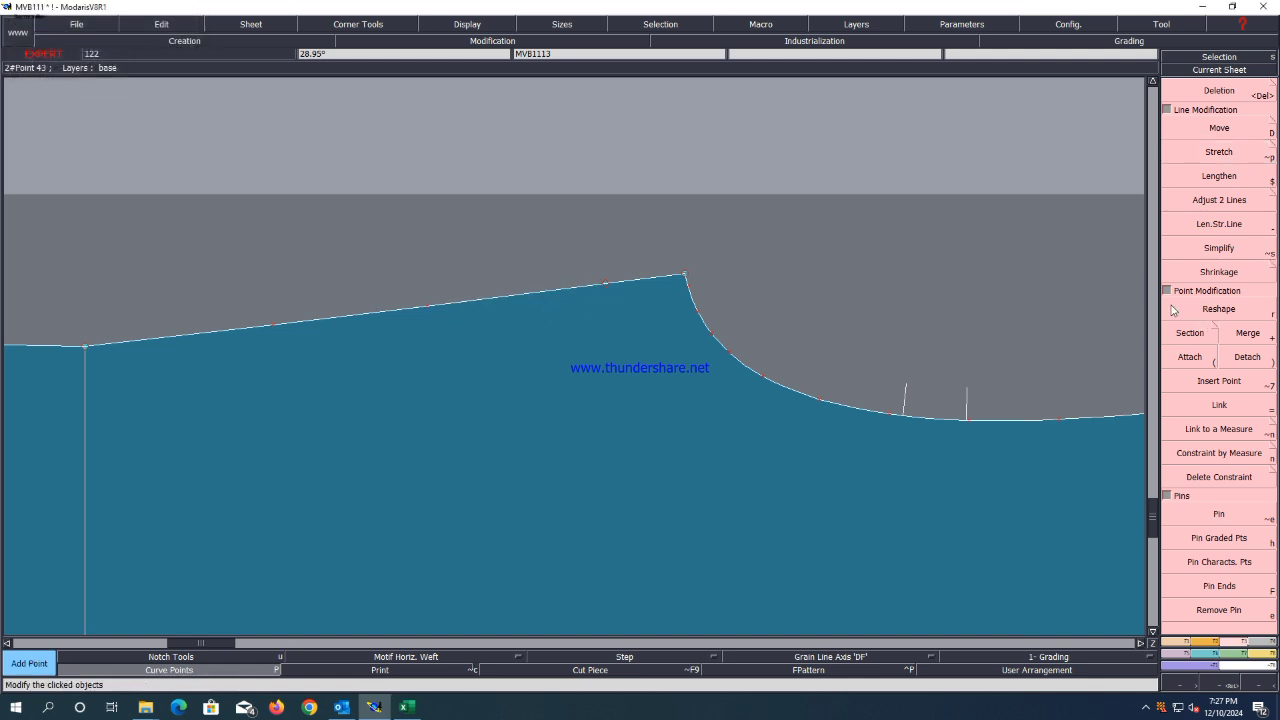
# Reshape two curve points on the side seam slightly inward to form a smooth curve from waist to underarm.
pyautogui.click(1207, 313)
pyautogui.click(272, 325)
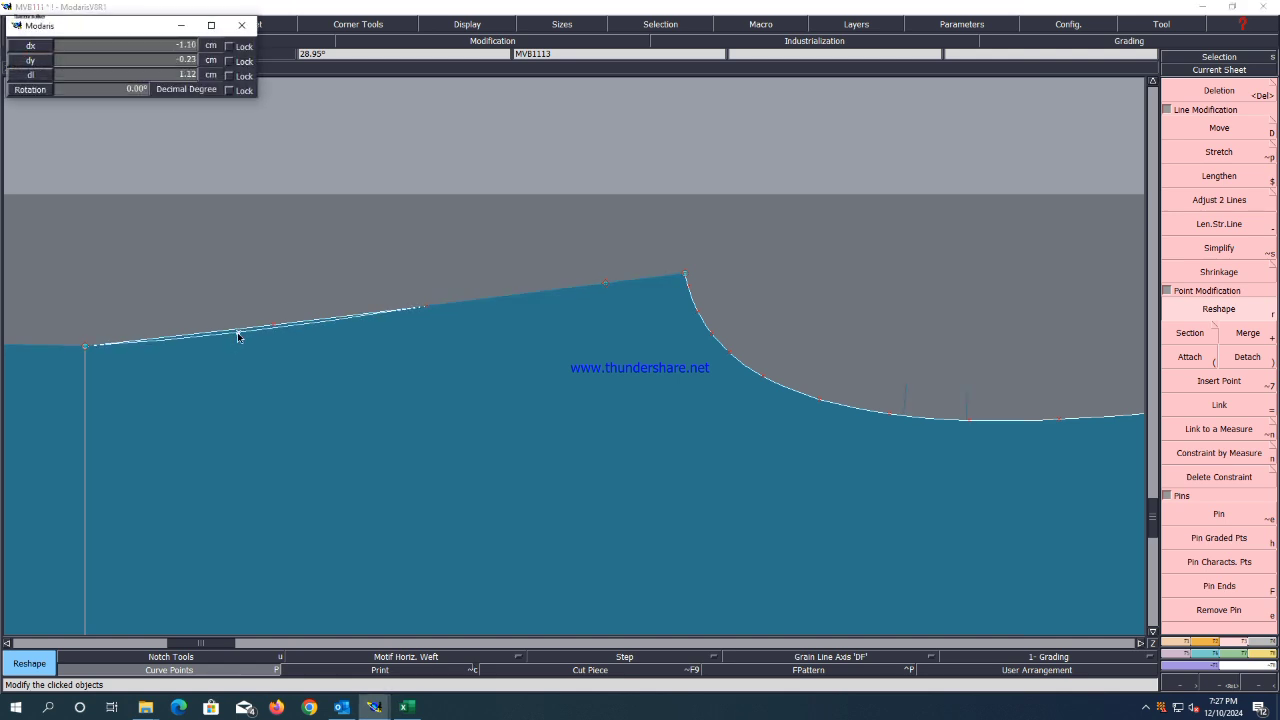
pyautogui.click(240, 336)
pyautogui.click(425, 309)
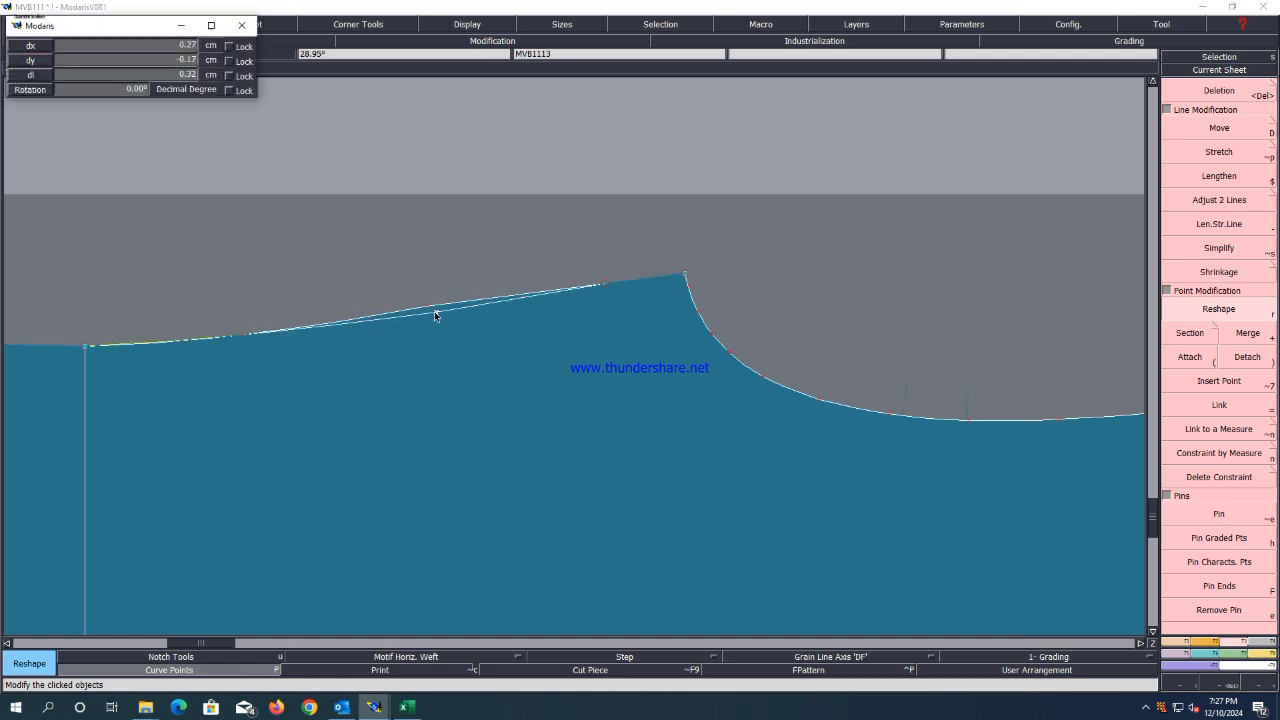
pyautogui.click(434, 311)
pyautogui.click(438, 313)
pyautogui.click(438, 312)
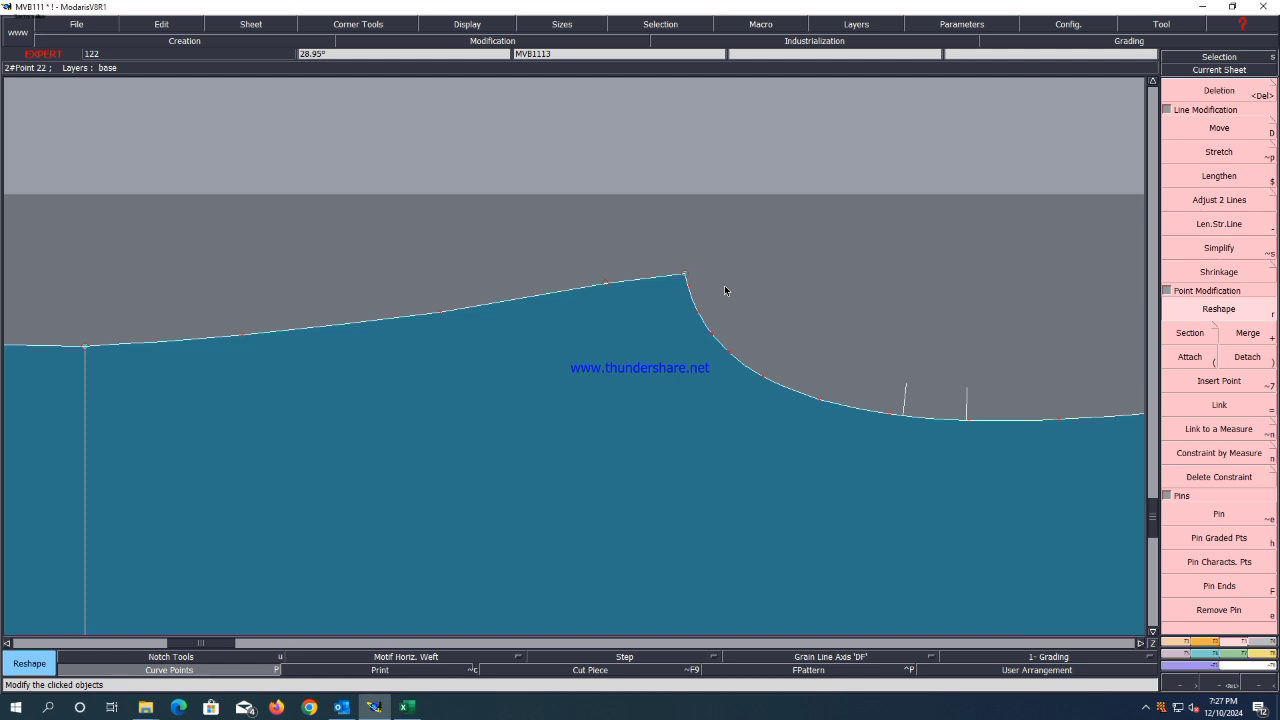
# Add a curve point on the side seam about 1.04 cm from the underarm corner and reshape it slightly.
pyautogui.press('a')
pyautogui.click(686, 275)
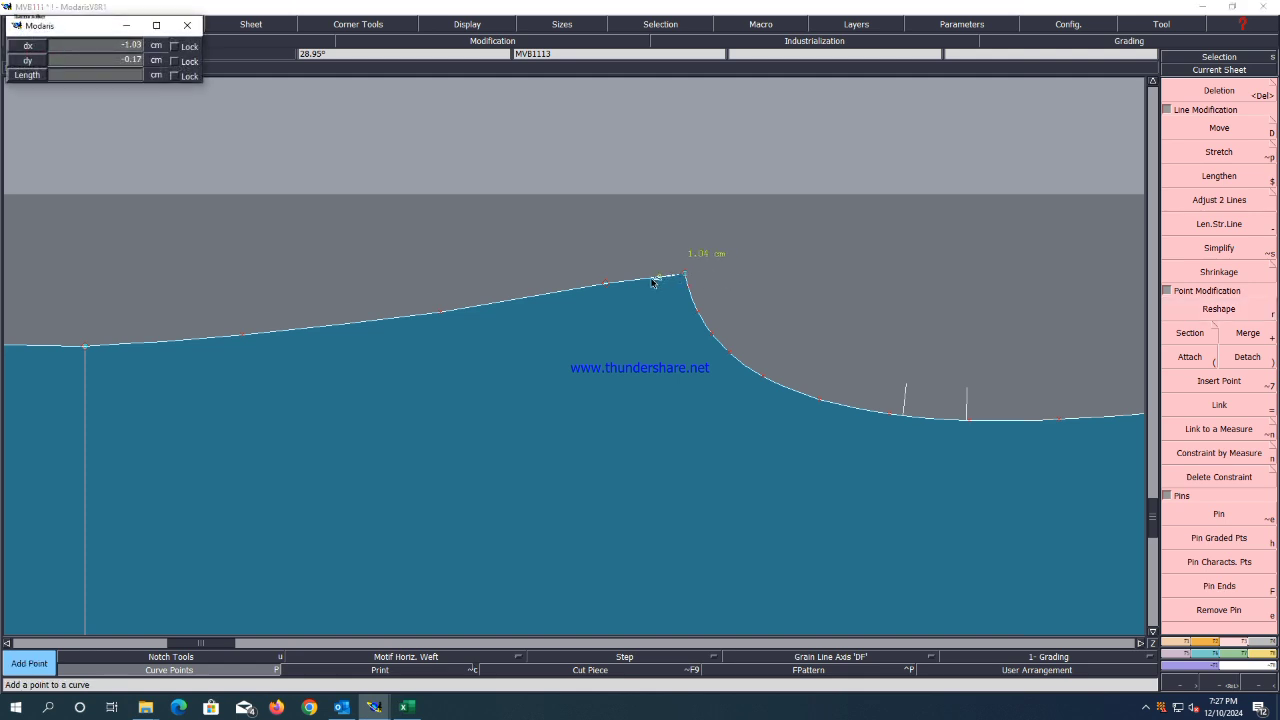
pyautogui.click(651, 282)
pyautogui.press('r')
pyautogui.click(651, 280)
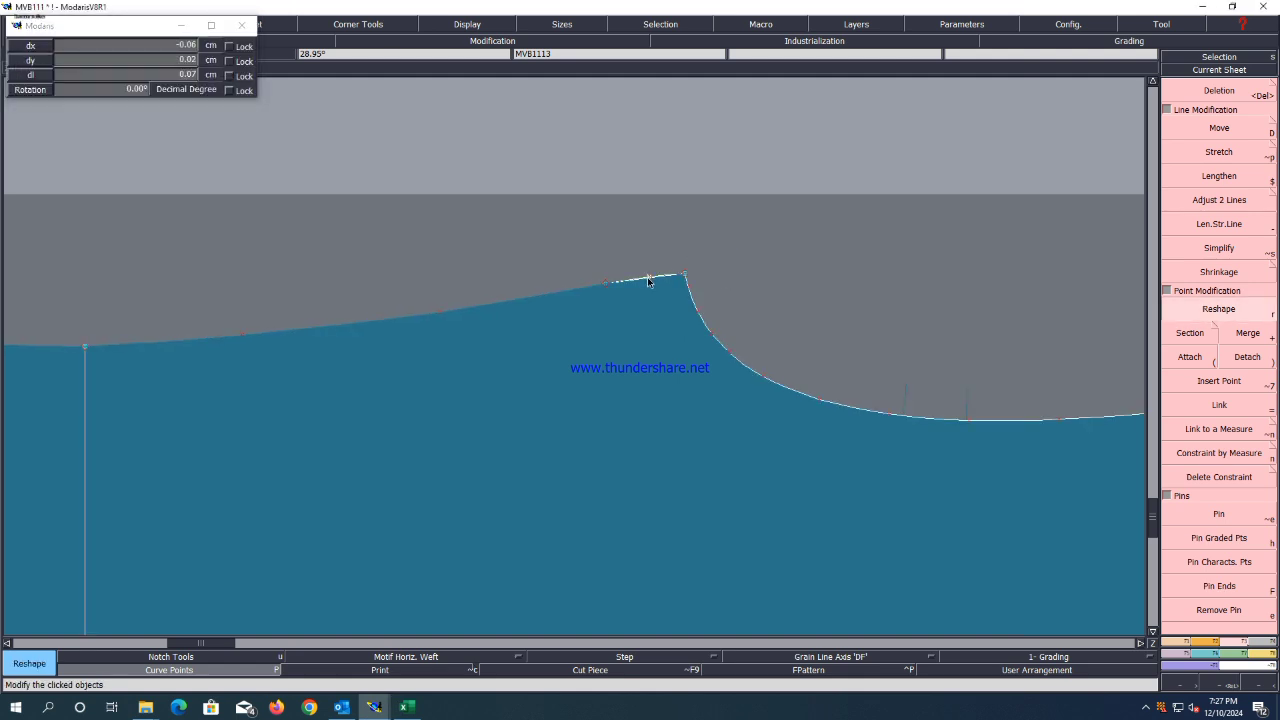
pyautogui.click(650, 281)
# Reshape the side seam's curve point nearest the waist line to smooth the transition into the waist.
pyautogui.scroll(-2, 760, 268)
pyautogui.scroll(3, 640, 289)
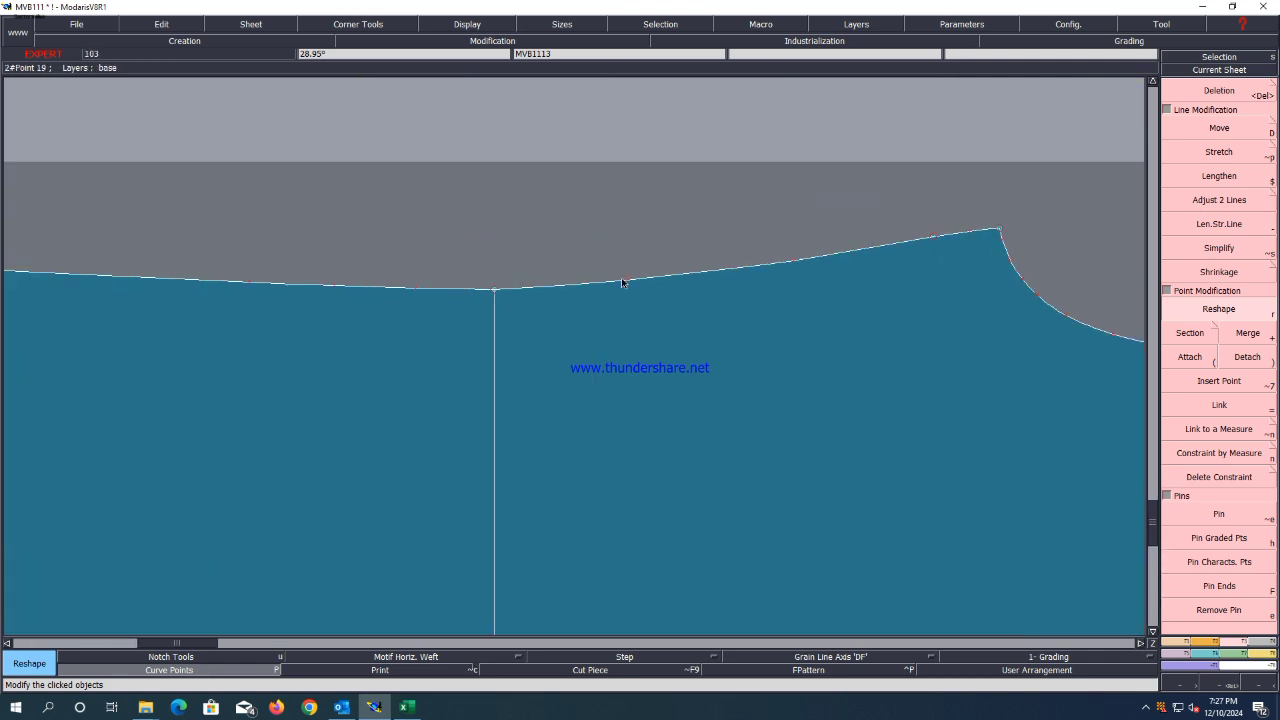
pyautogui.click(623, 282)
pyautogui.click(612, 284)
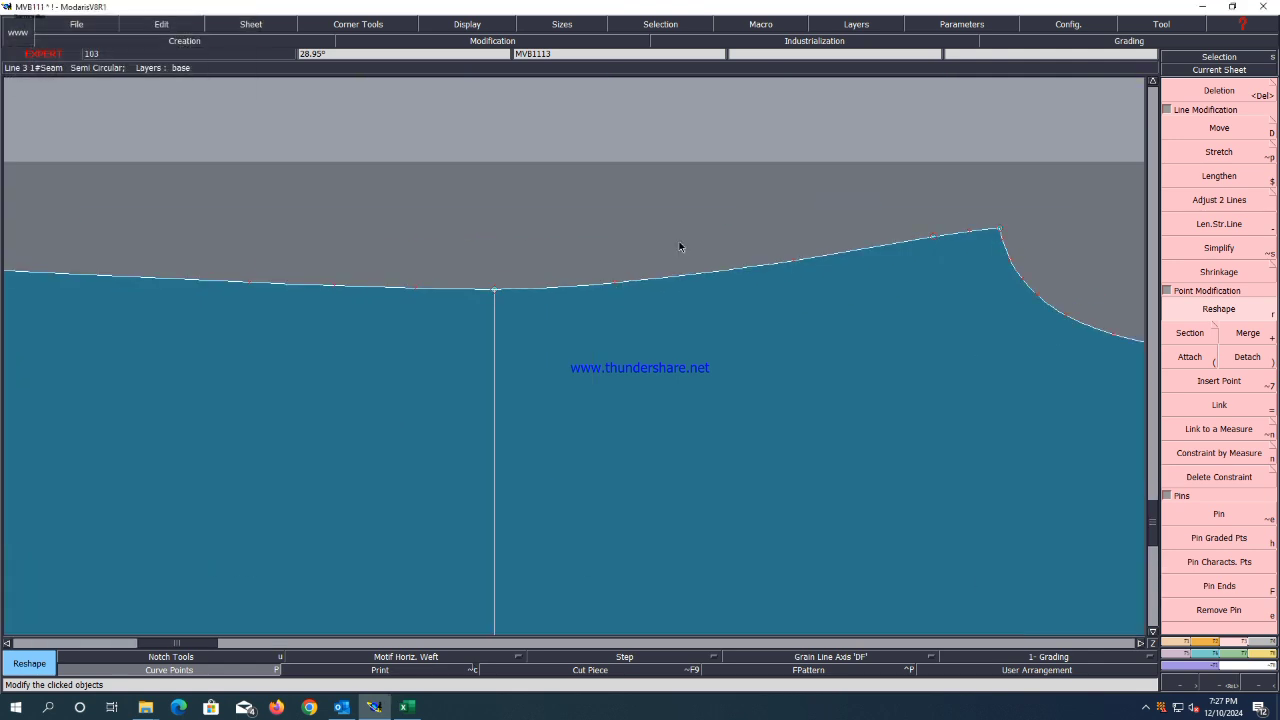
# Save the model with the curve points hidden, and automatically arrange all the sheets.
pyautogui.scroll(-4, 680, 246)
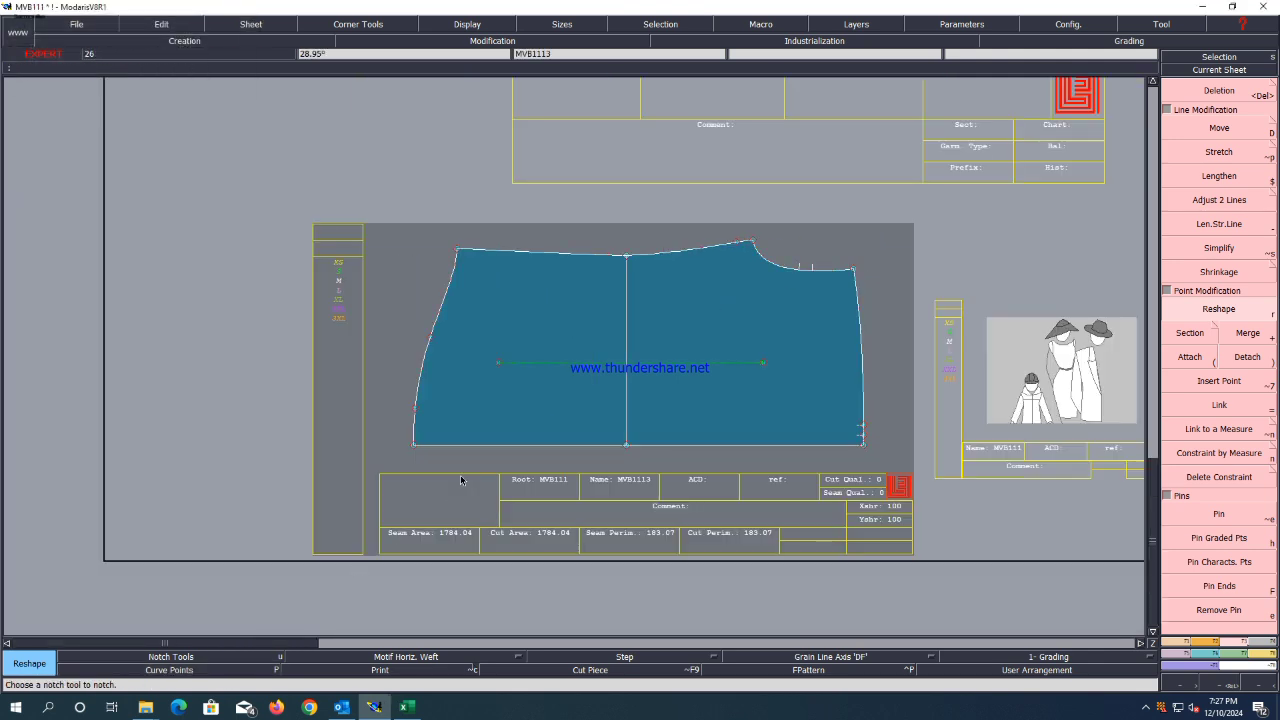
pyautogui.hotkey('ctrl', 's')
pyautogui.click(565, 434)
pyautogui.press('j')
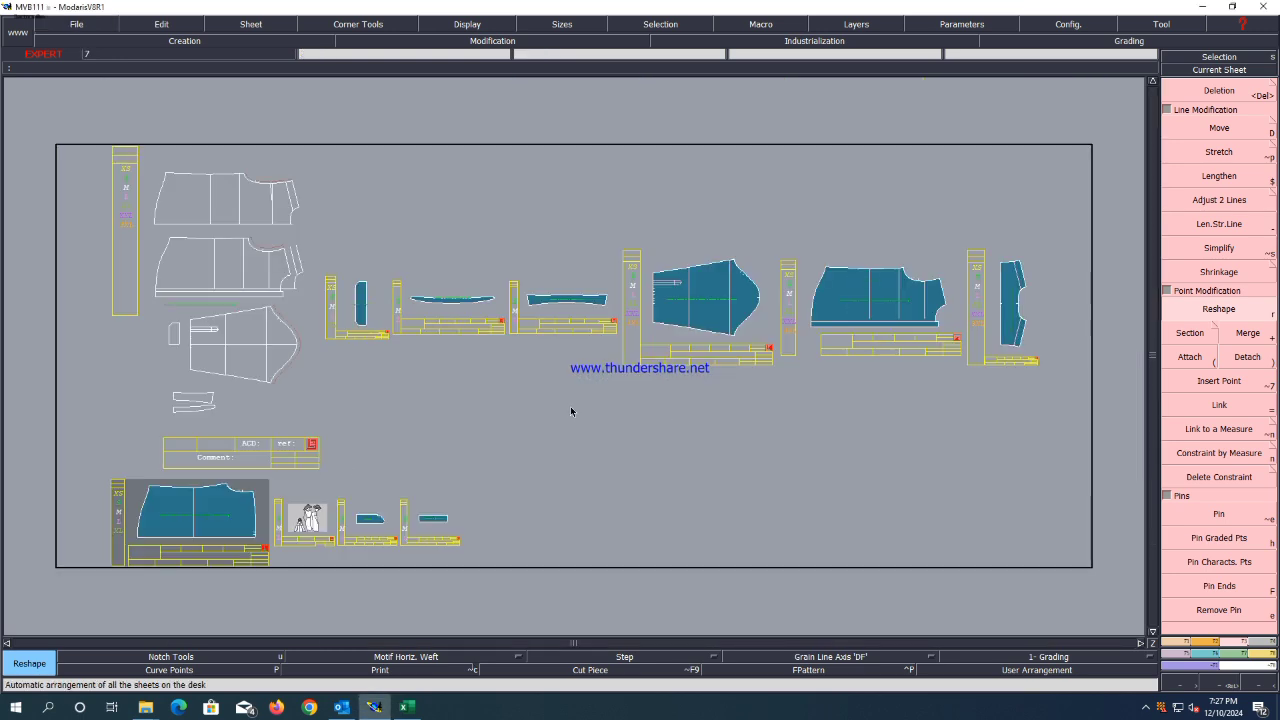
# Draw a straight line across piece MVB1113 from the side seam near the underarm to the centre line, and align its end points vertically.
pyautogui.scroll(4, 177, 566)
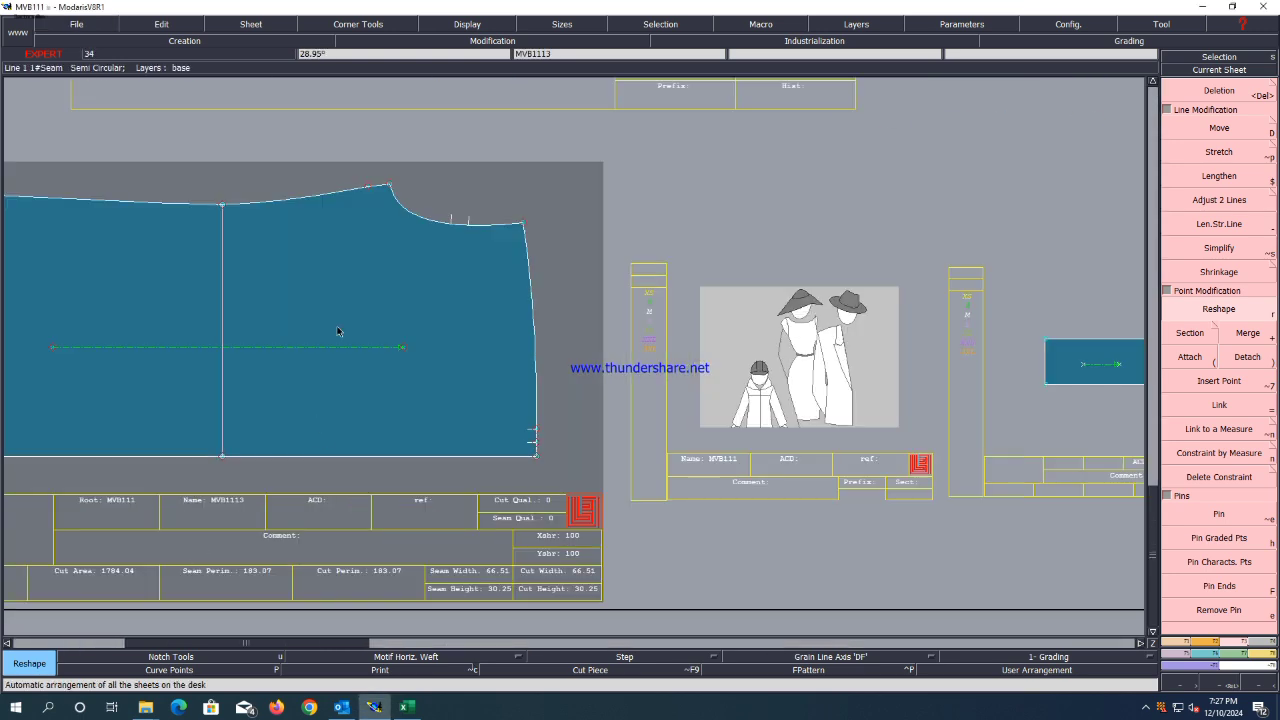
pyautogui.press('d')
pyautogui.click(367, 188)
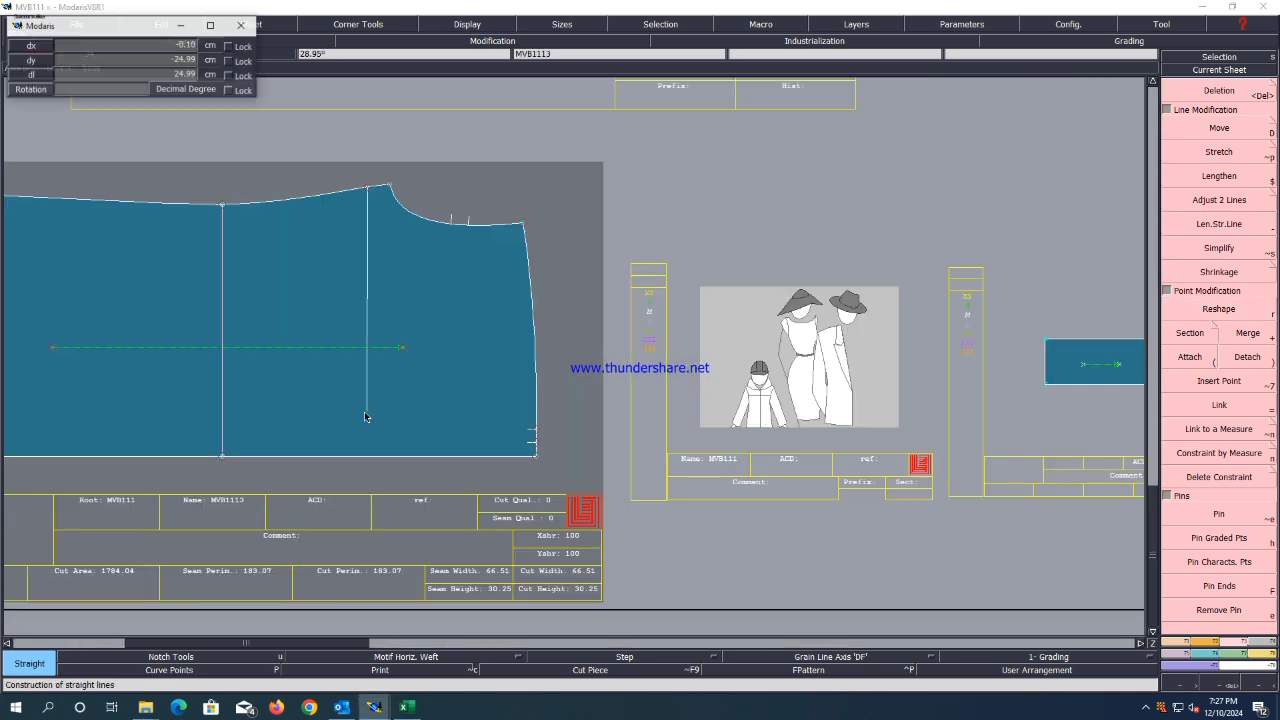
pyautogui.click(367, 449)
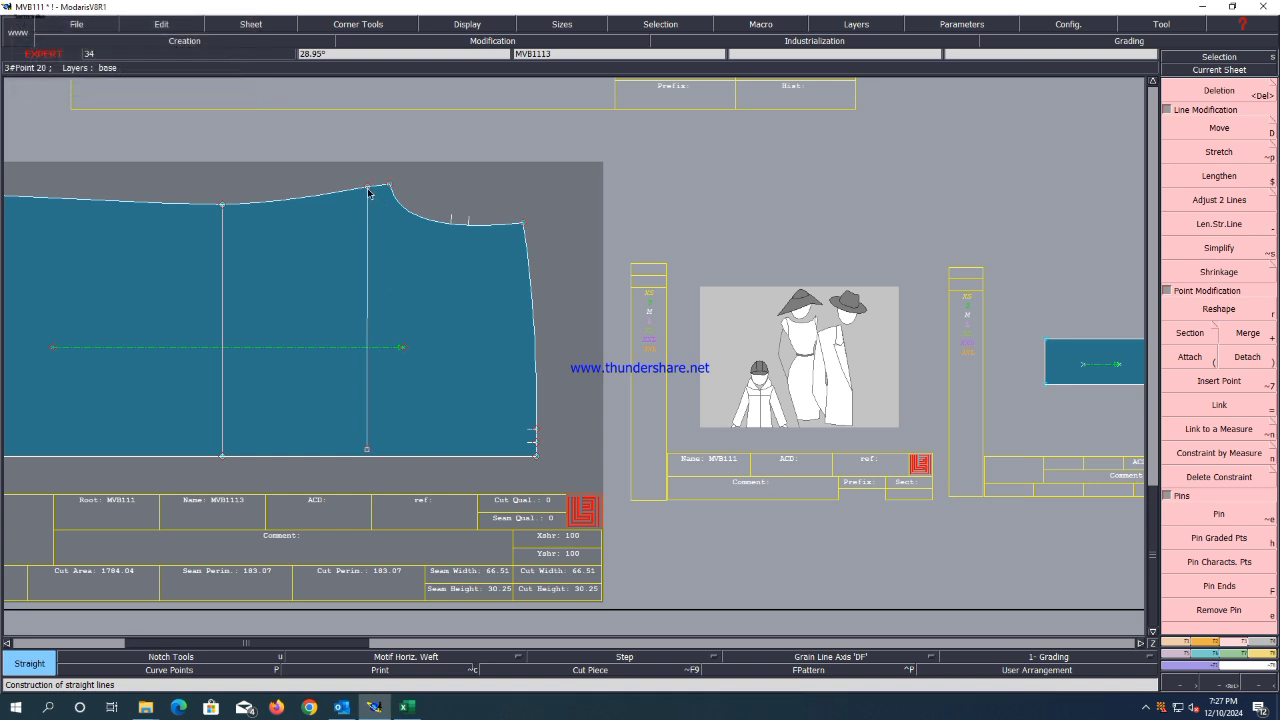
pyautogui.press('a')
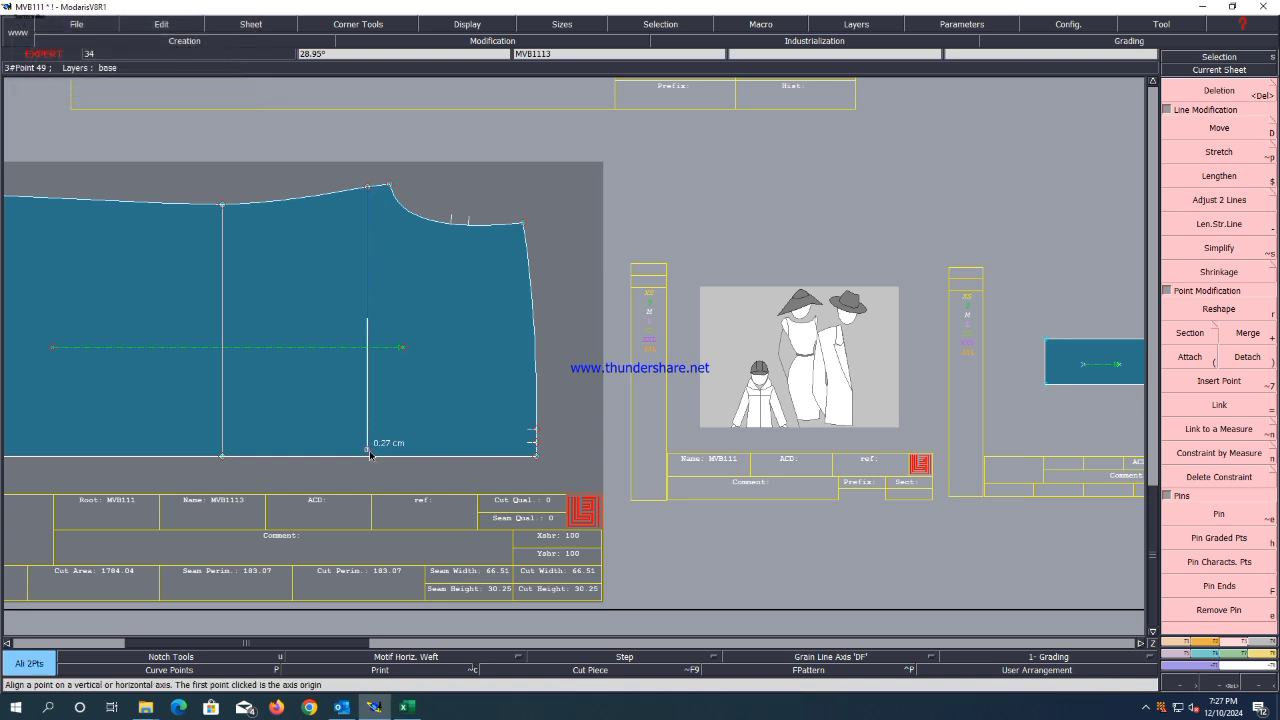
# Mirror half piece MVB1113 with its internal lines about the straight centre line using Sym 2Pts to create the full piece.
pyautogui.scroll(-3, 418, 240)
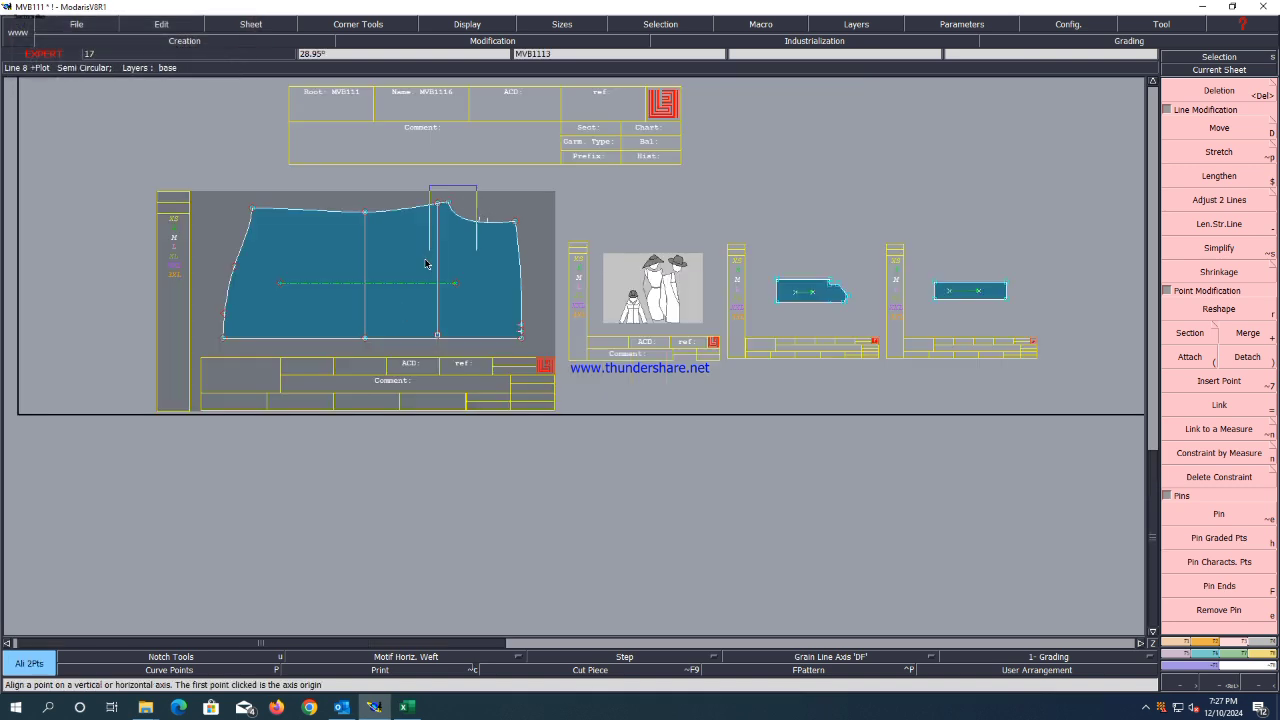
pyautogui.click(1219, 514)
pyautogui.click(1182, 653)
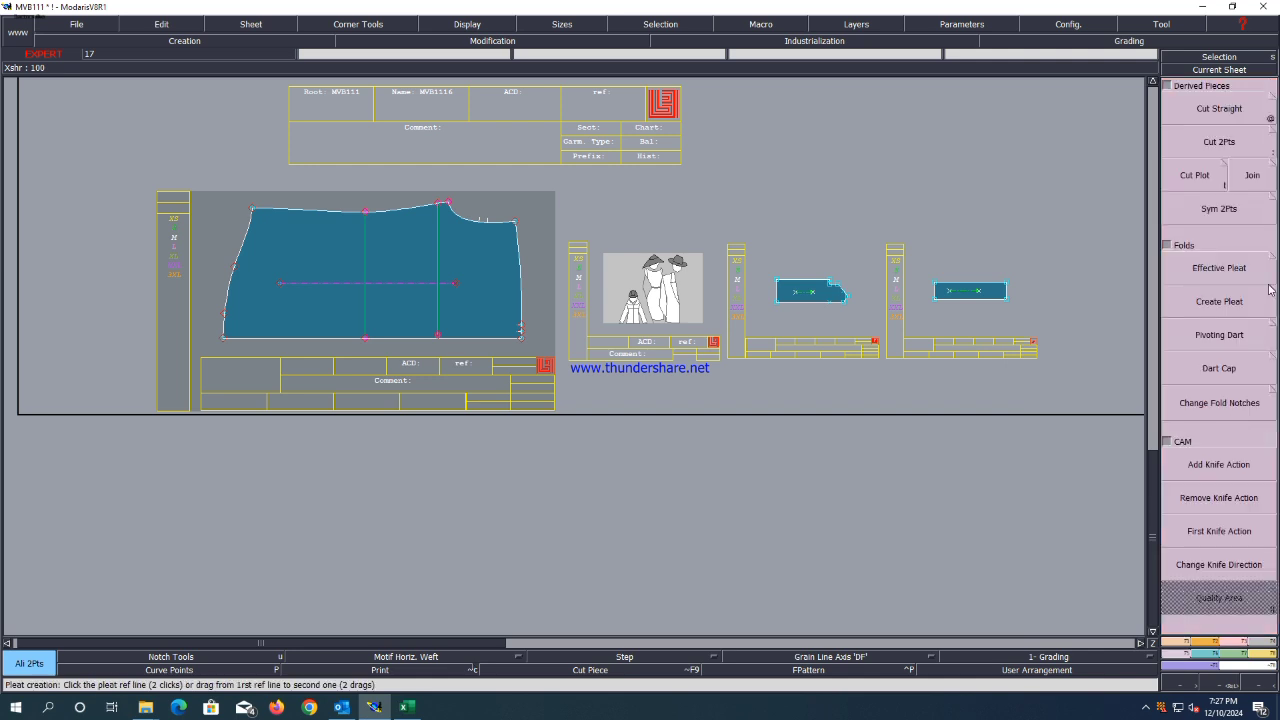
pyautogui.click(1238, 210)
pyautogui.click(223, 339)
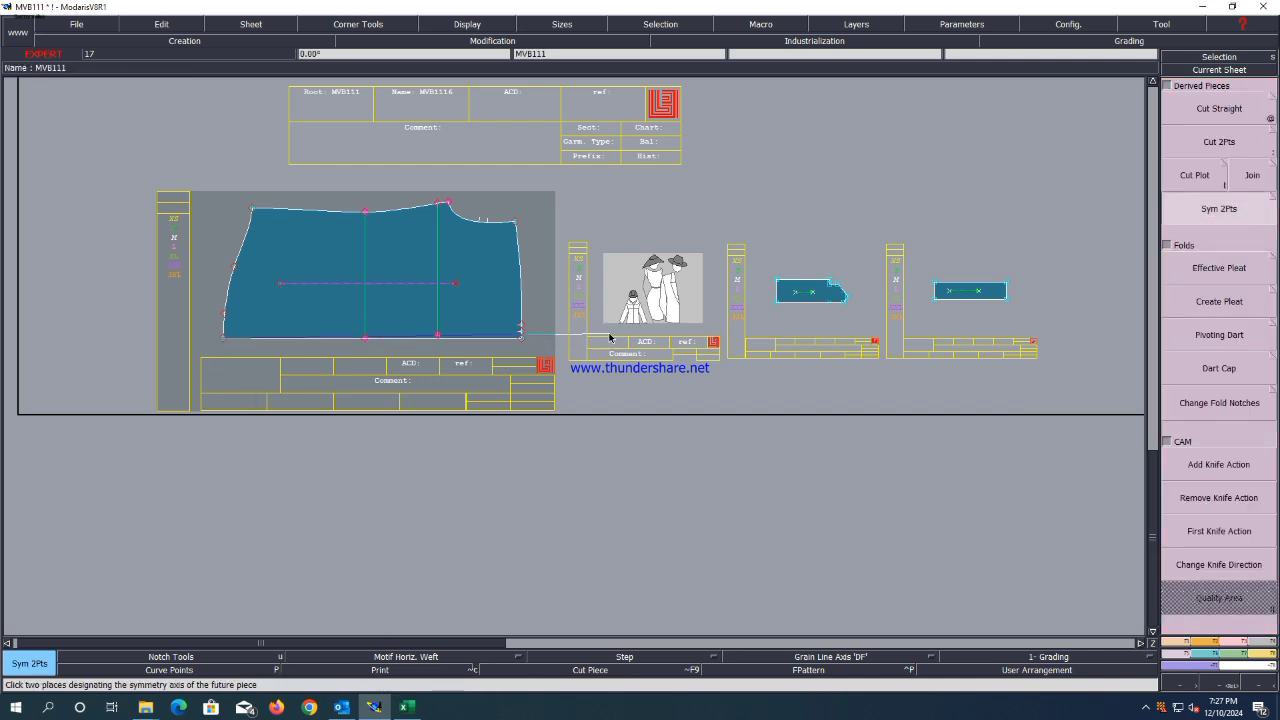
pyautogui.scroll(2, 600, 336)
pyautogui.click(452, 350)
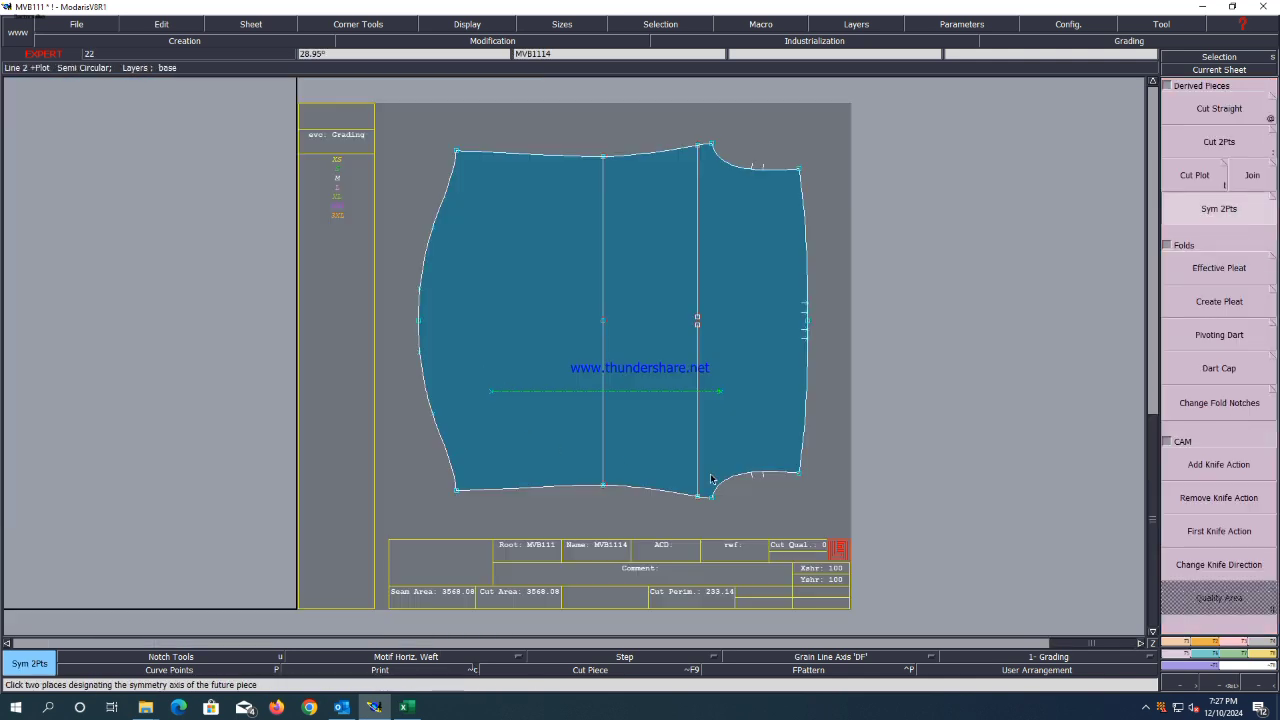
# Add a notch at the centre of the yoke seam on piece MVB1114 and merge the hem curves at their centre point.
pyautogui.press('n')
pyautogui.click(808, 323)
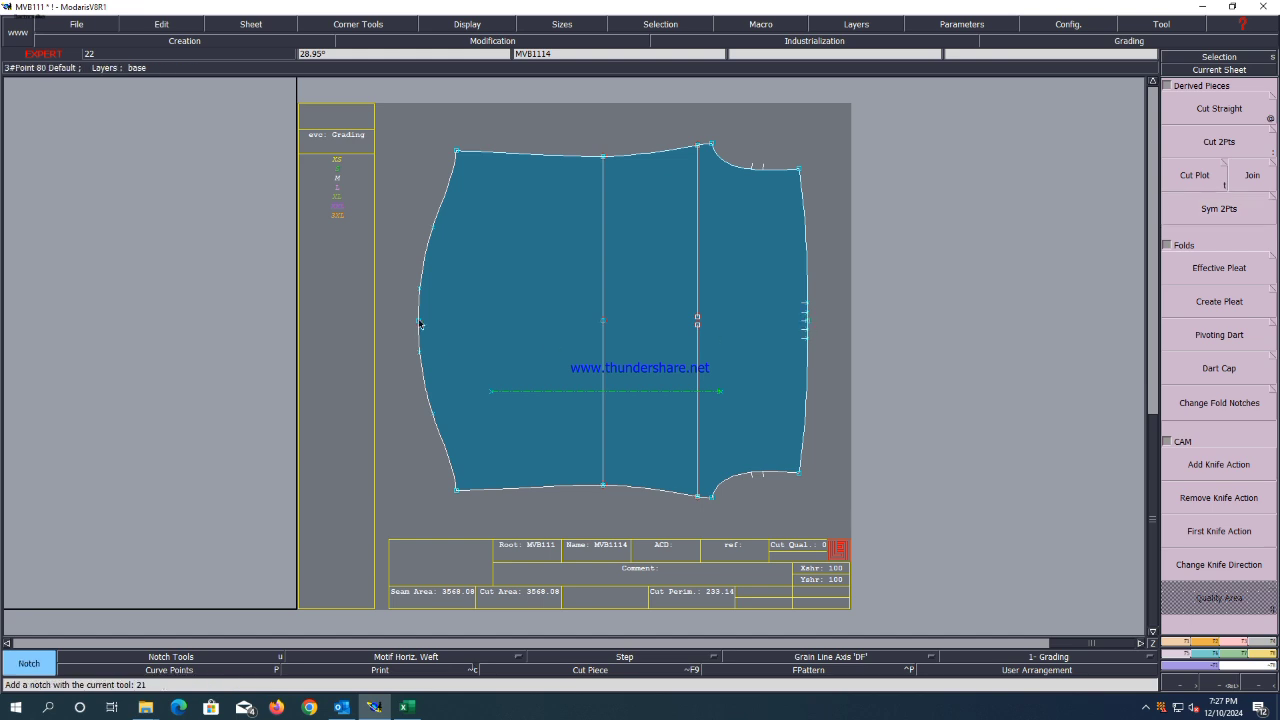
pyautogui.press('m')
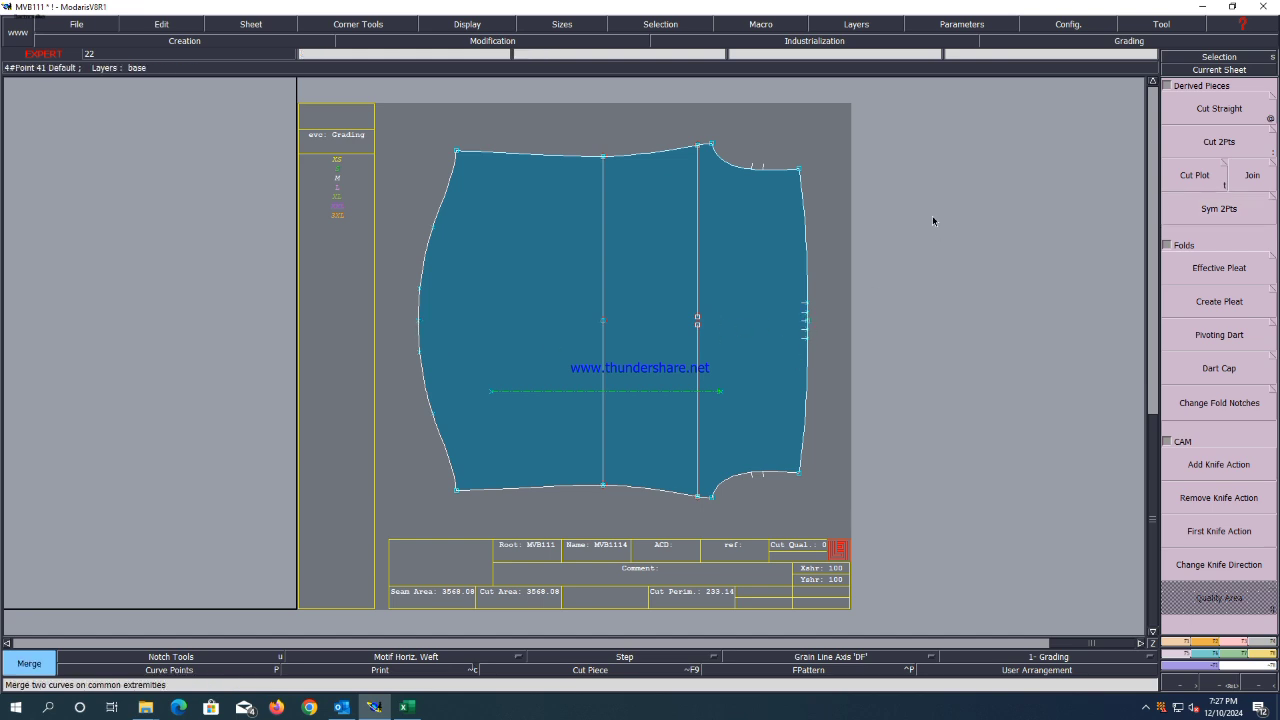
# Delete the leftover half back sheet MVB1113 from the model and save the model, continuing past the anomaly report.
pyautogui.press('j')
pyautogui.press('Delete')
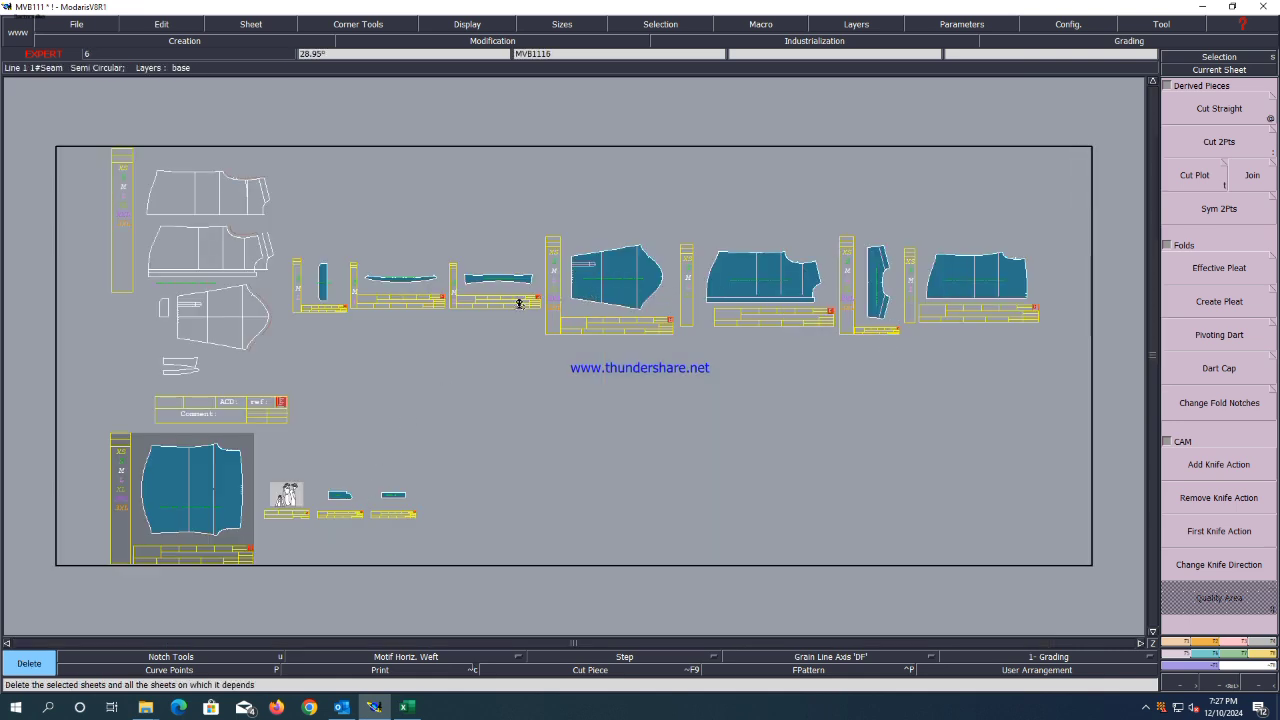
pyautogui.click(997, 283)
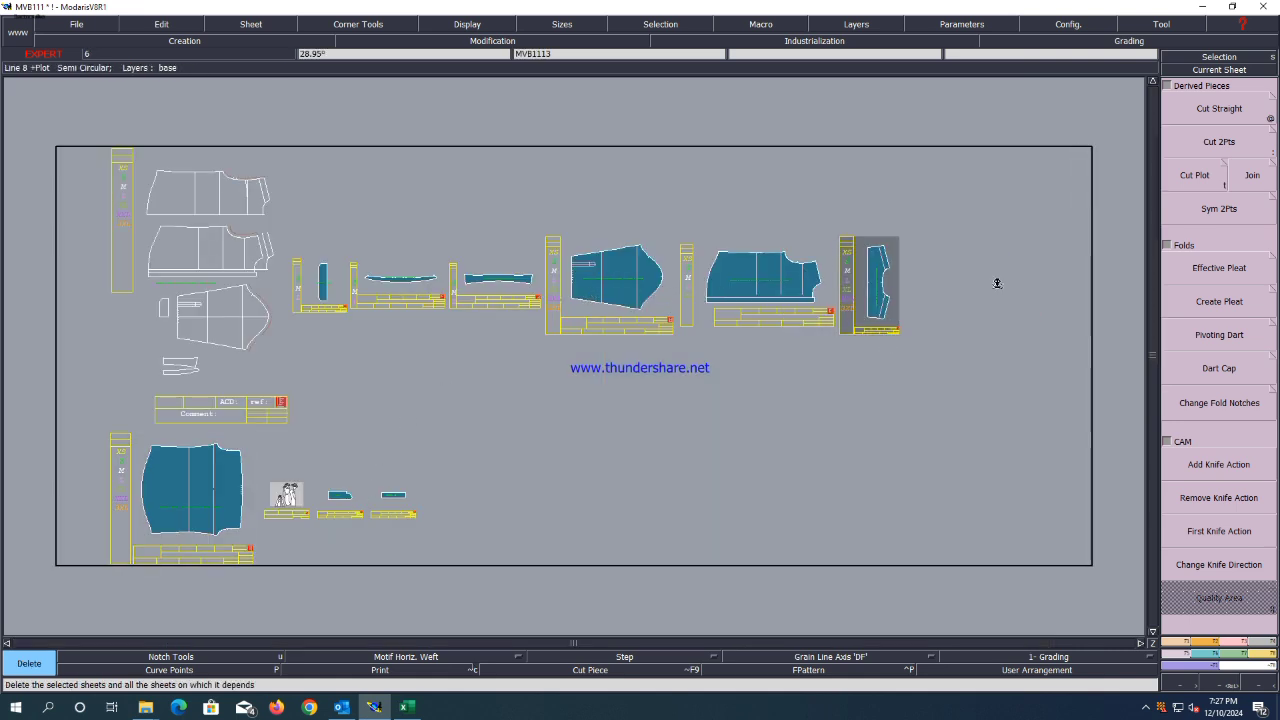
pyautogui.press('j')
pyautogui.hotkey('ctrl', 's')
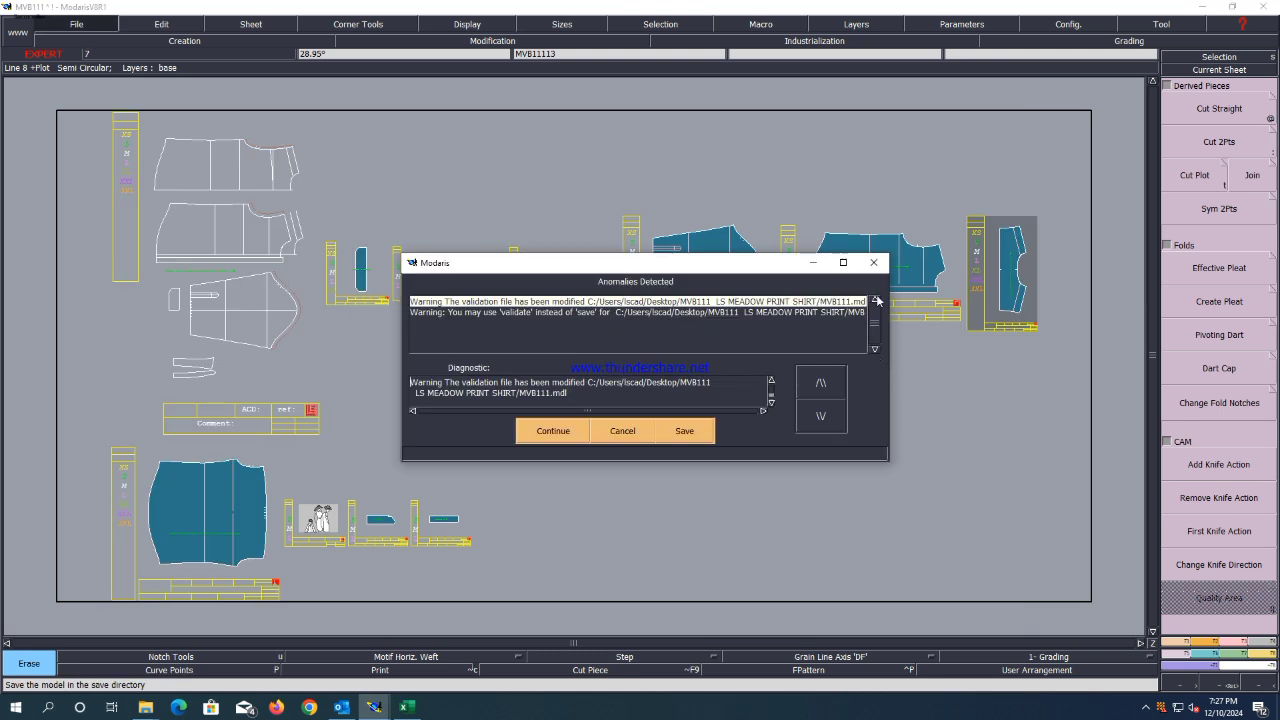
pyautogui.click(553, 431)
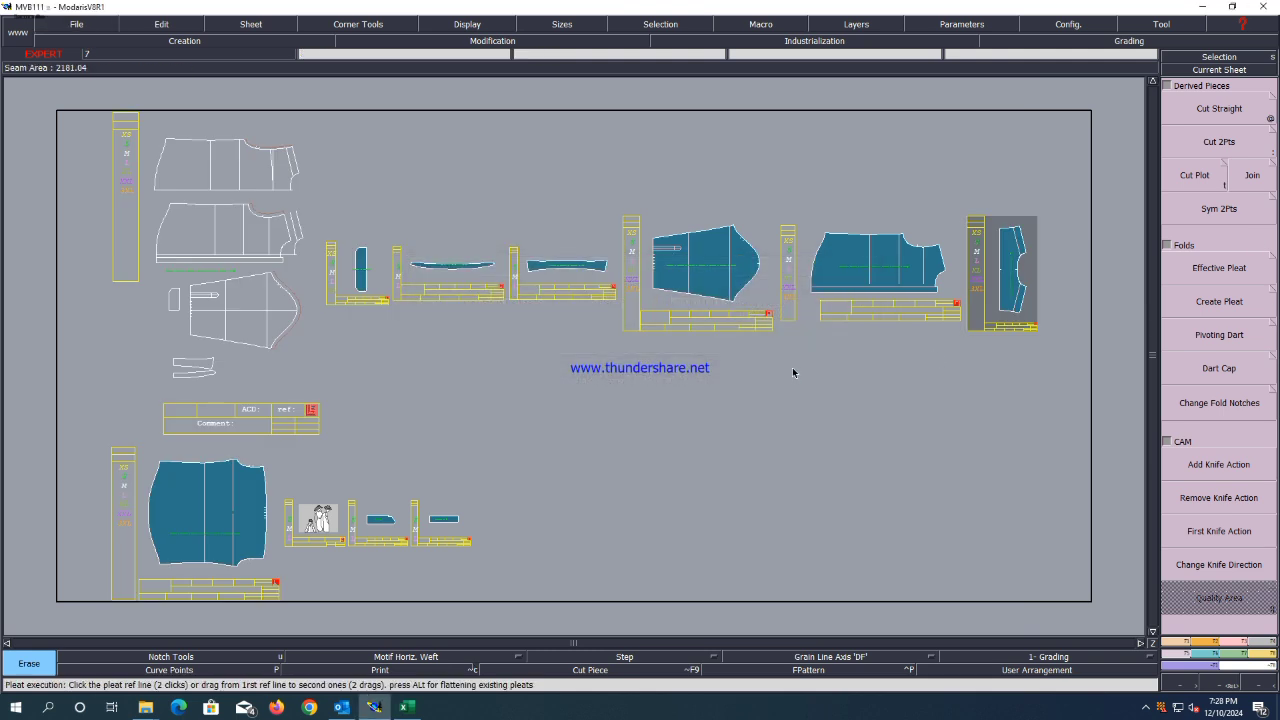
# Switch to the MVB111 LS MEADOW PRINT SHIRT workbook in Excel and review the fit comments and photos on the 1ST FIT sheet.
pyautogui.click(406, 707)
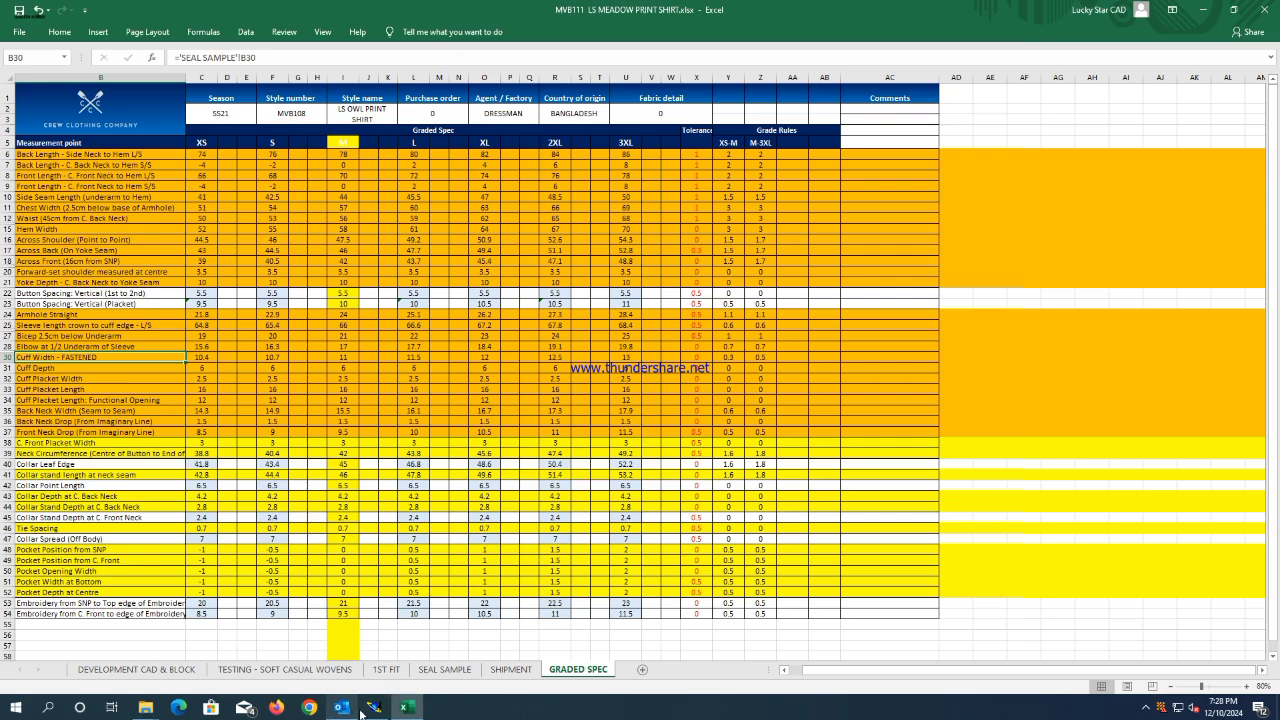
pyautogui.click(402, 710)
pyautogui.click(402, 708)
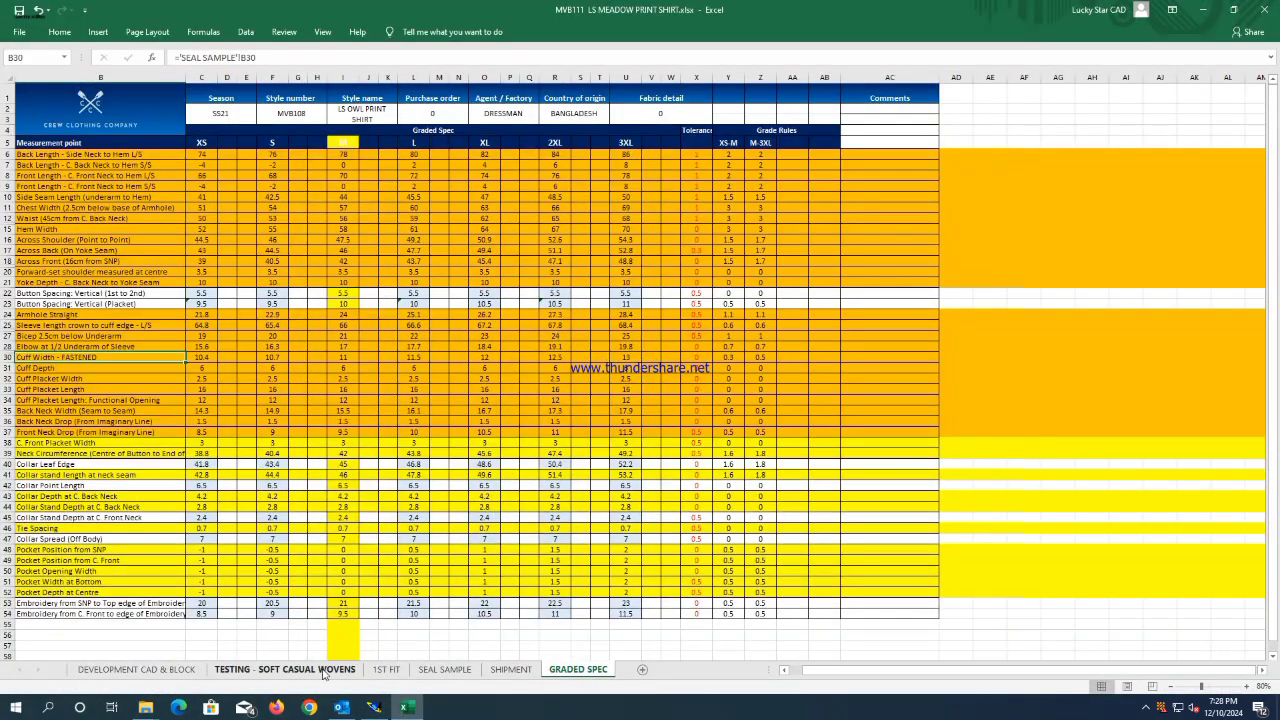
pyautogui.click(400, 670)
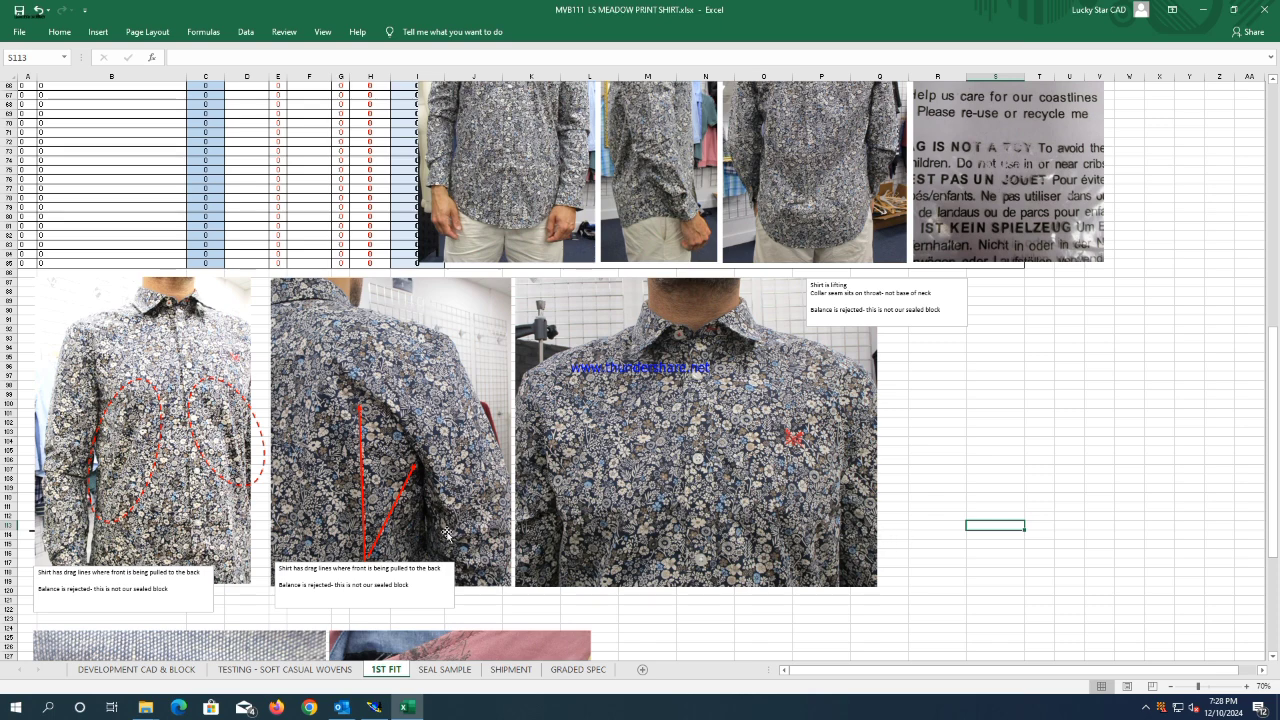
pyautogui.scroll(4, 551, 582)
pyautogui.scroll(-7, 551, 582)
pyautogui.scroll(-10, 551, 582)
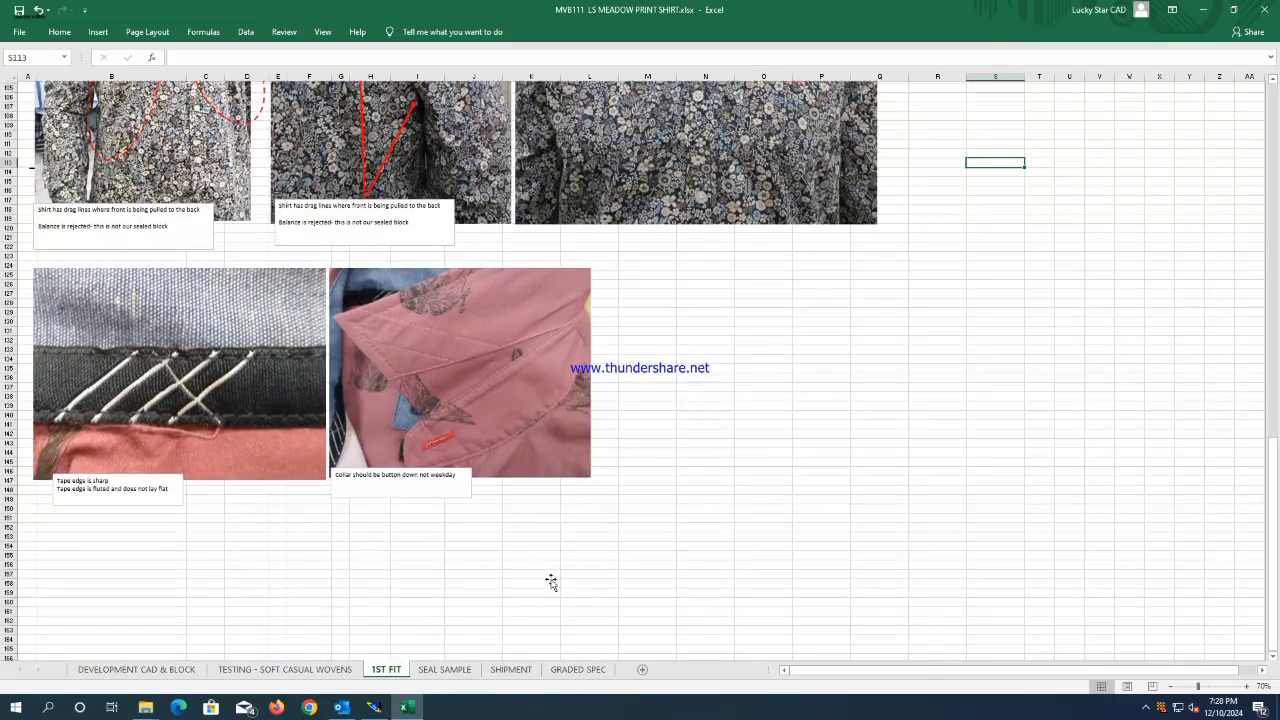
pyautogui.scroll(20, 551, 582)
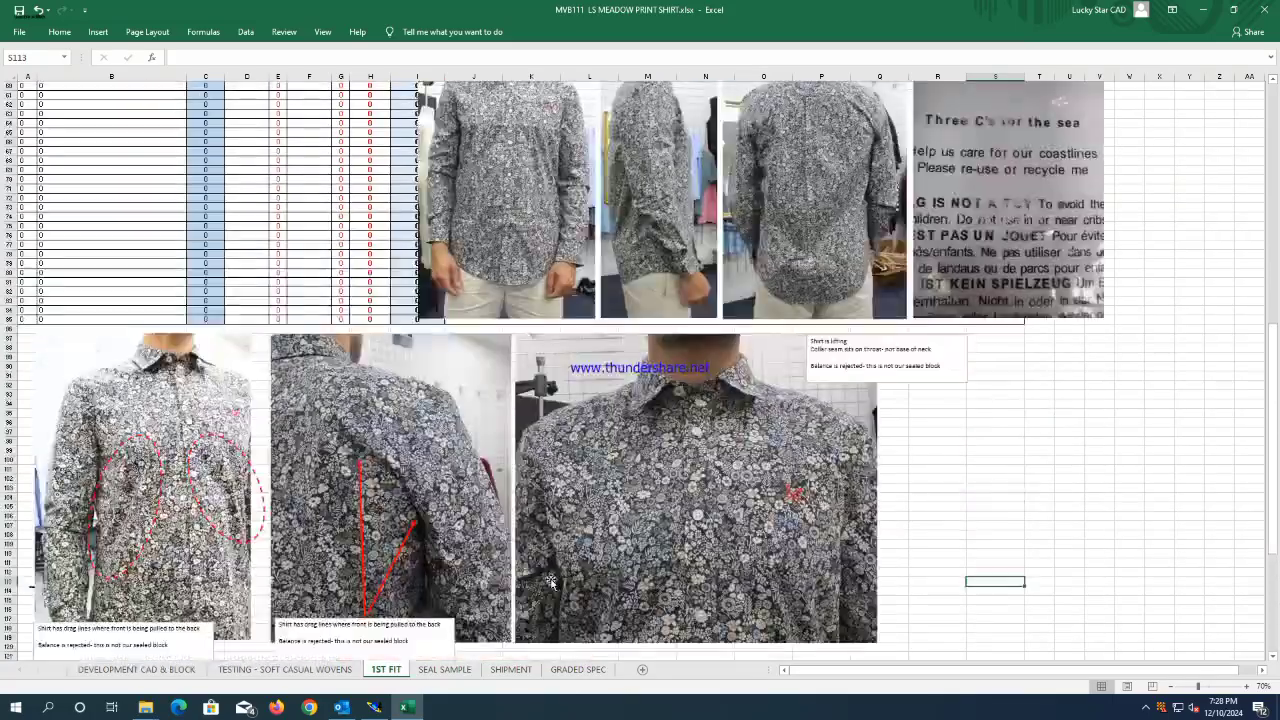
pyautogui.keyDown('ctrl'); pyautogui.scroll(4, 866, 230); pyautogui.keyUp('ctrl')
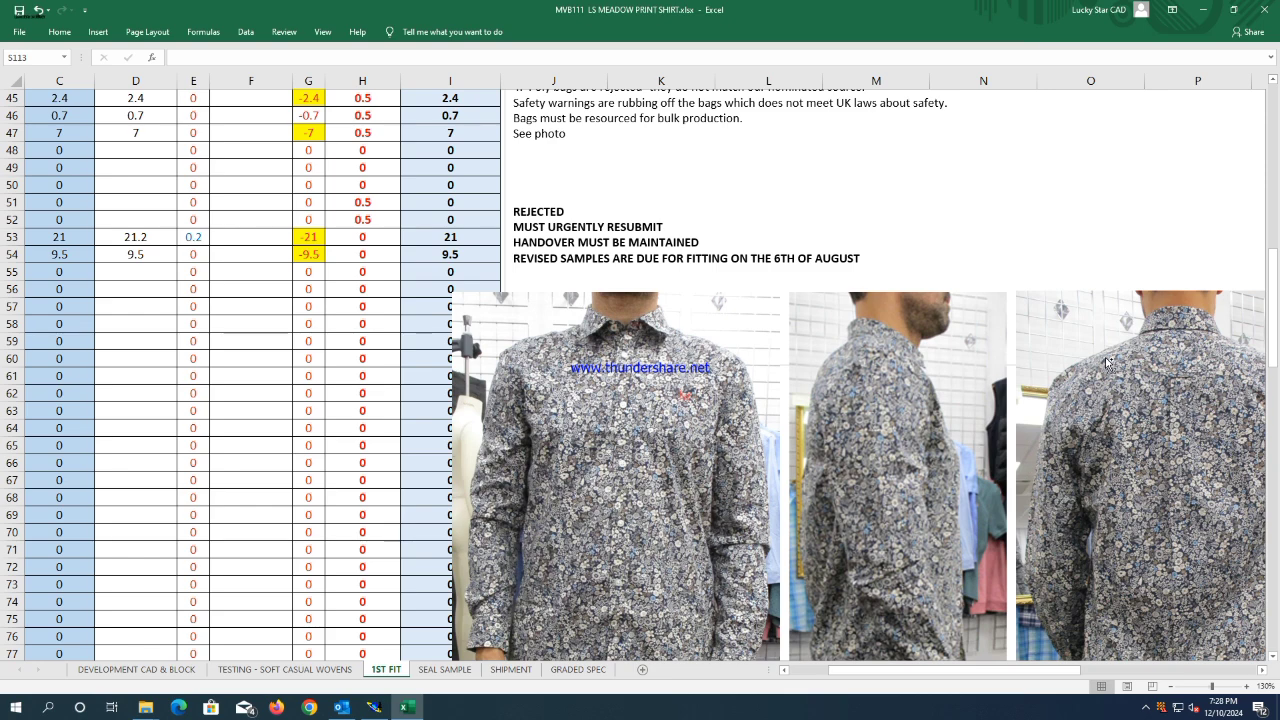
pyautogui.keyDown('ctrl'); pyautogui.scroll(-3, 1107, 363); pyautogui.keyUp('ctrl')
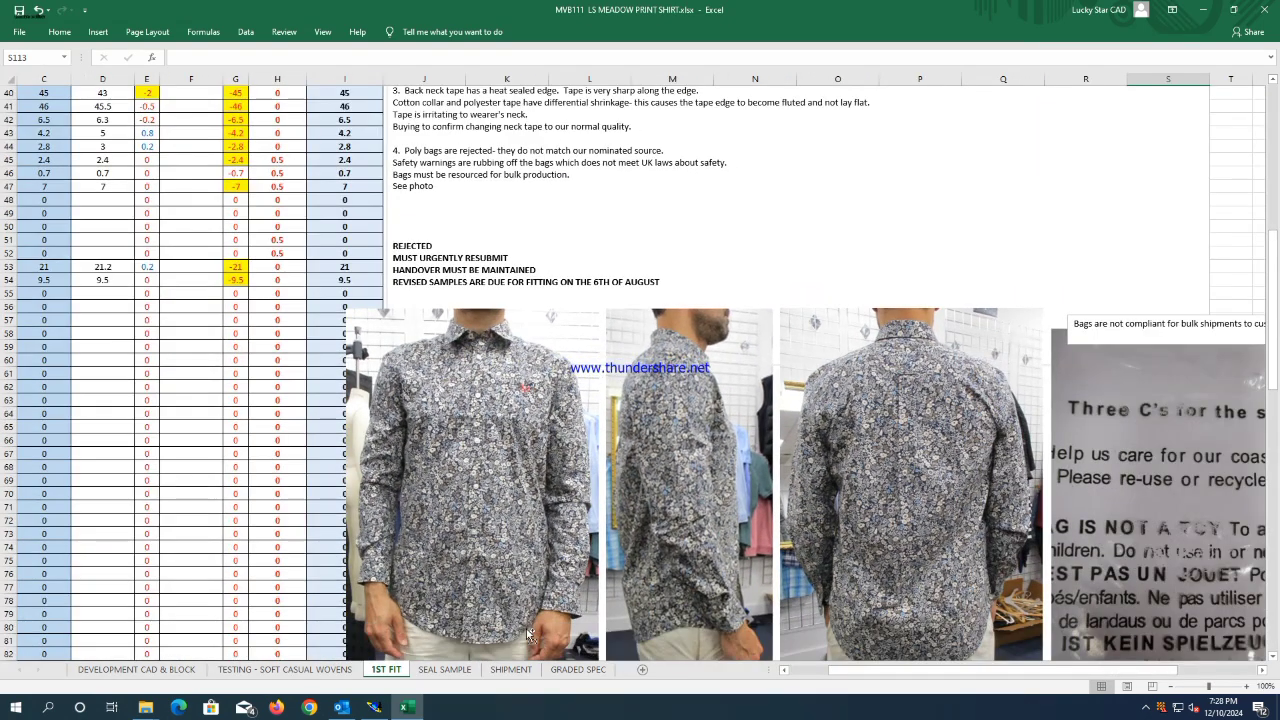
pyautogui.click(1203, 10)
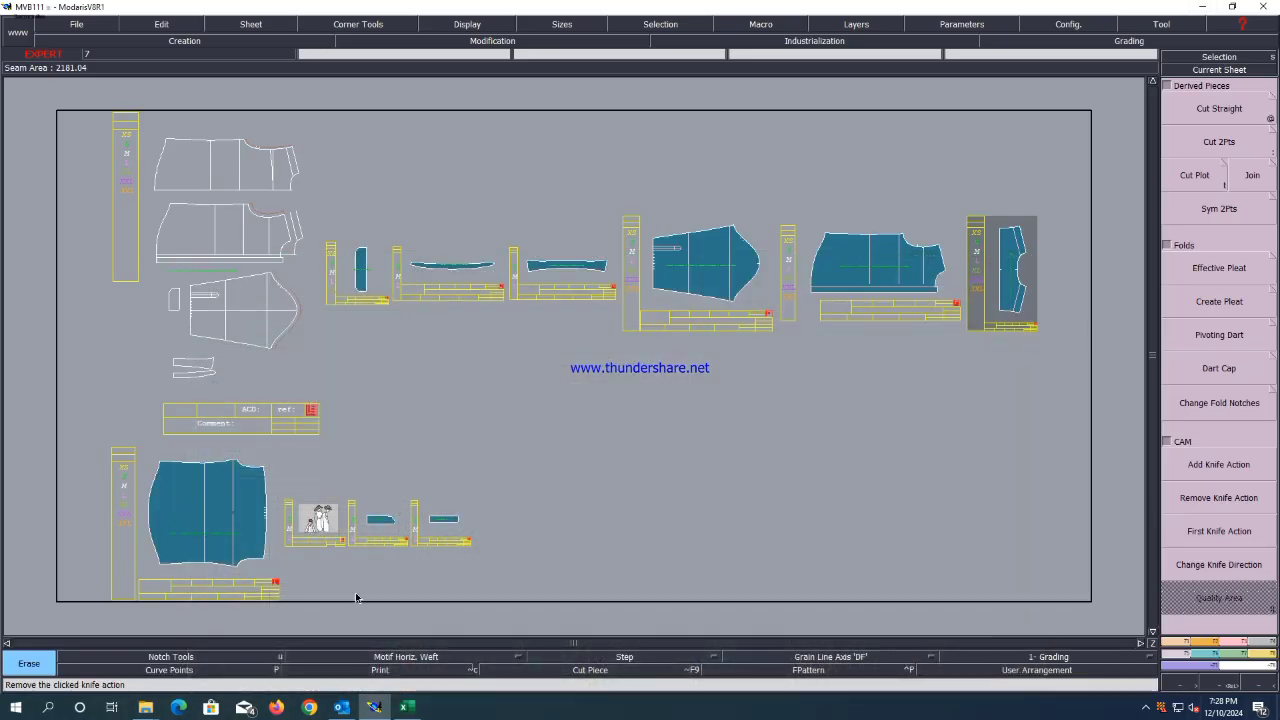
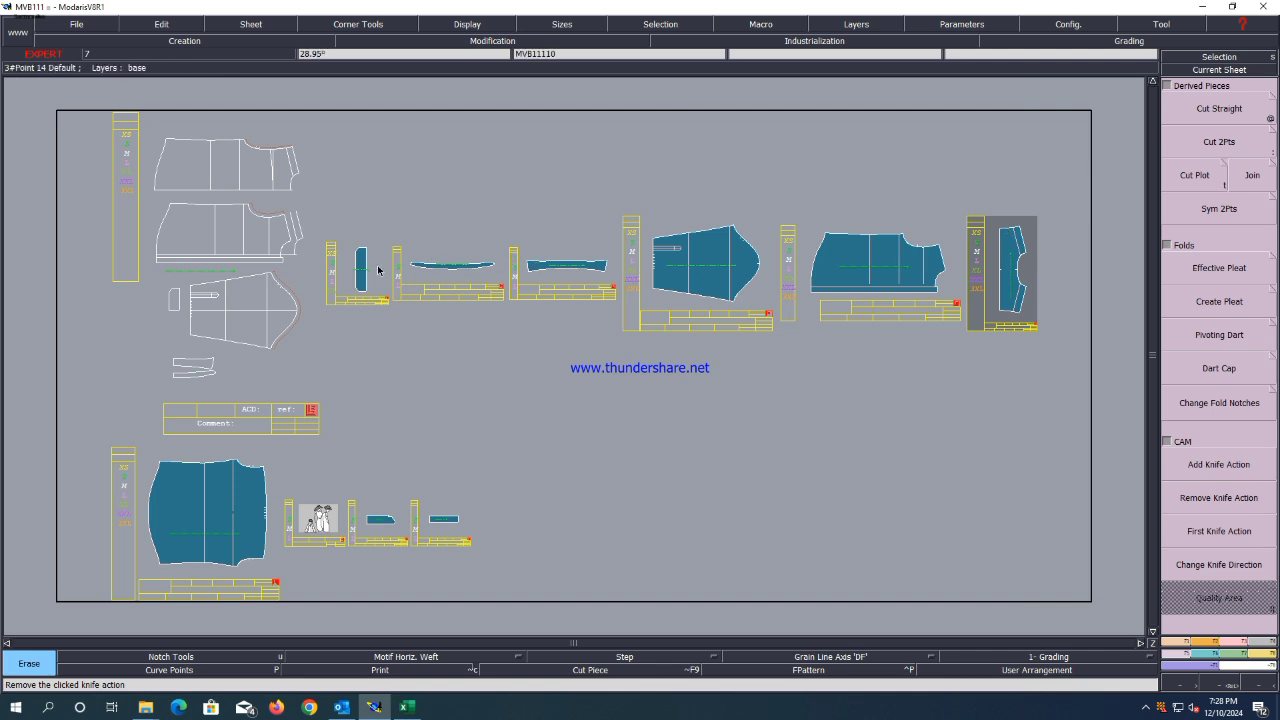
# Enter the comment "CUFF FINISH" on the cuff piece and "BAND FINISH" on the collar band piece MVB11111.
pyautogui.scroll(5, 427, 257)
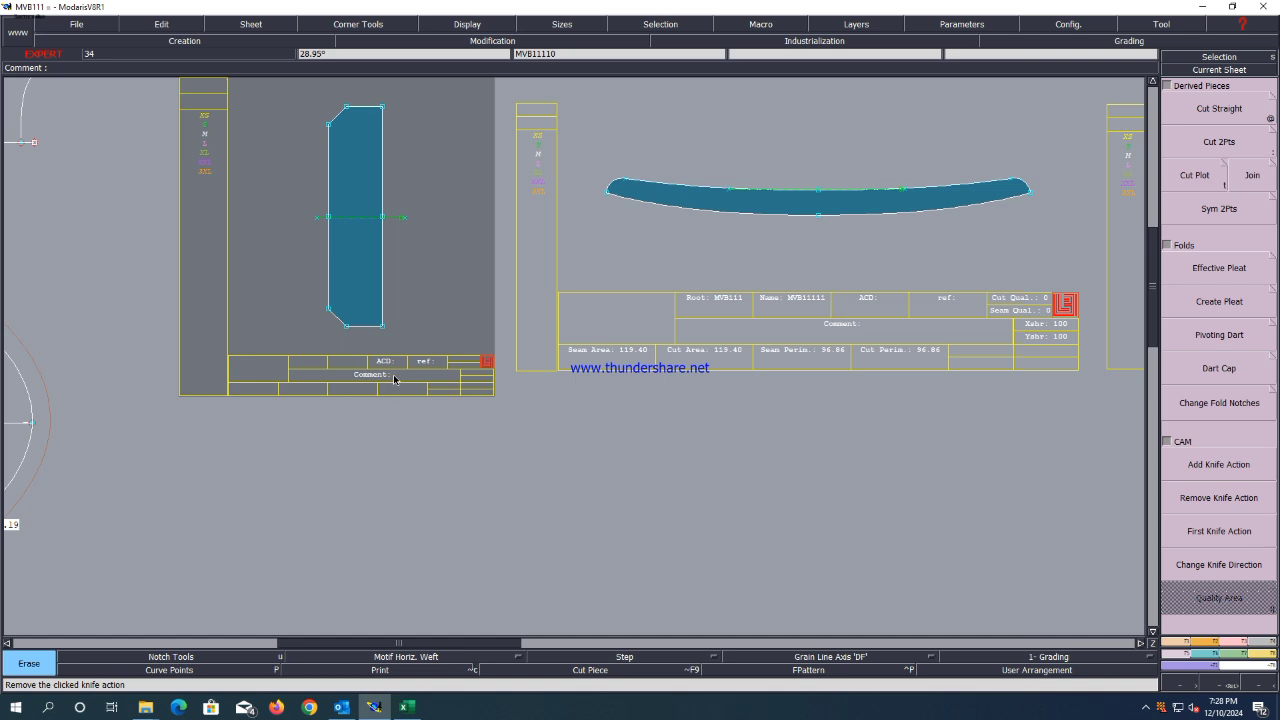
pyautogui.click(394, 378)
pyautogui.write('CUFF FINISH')
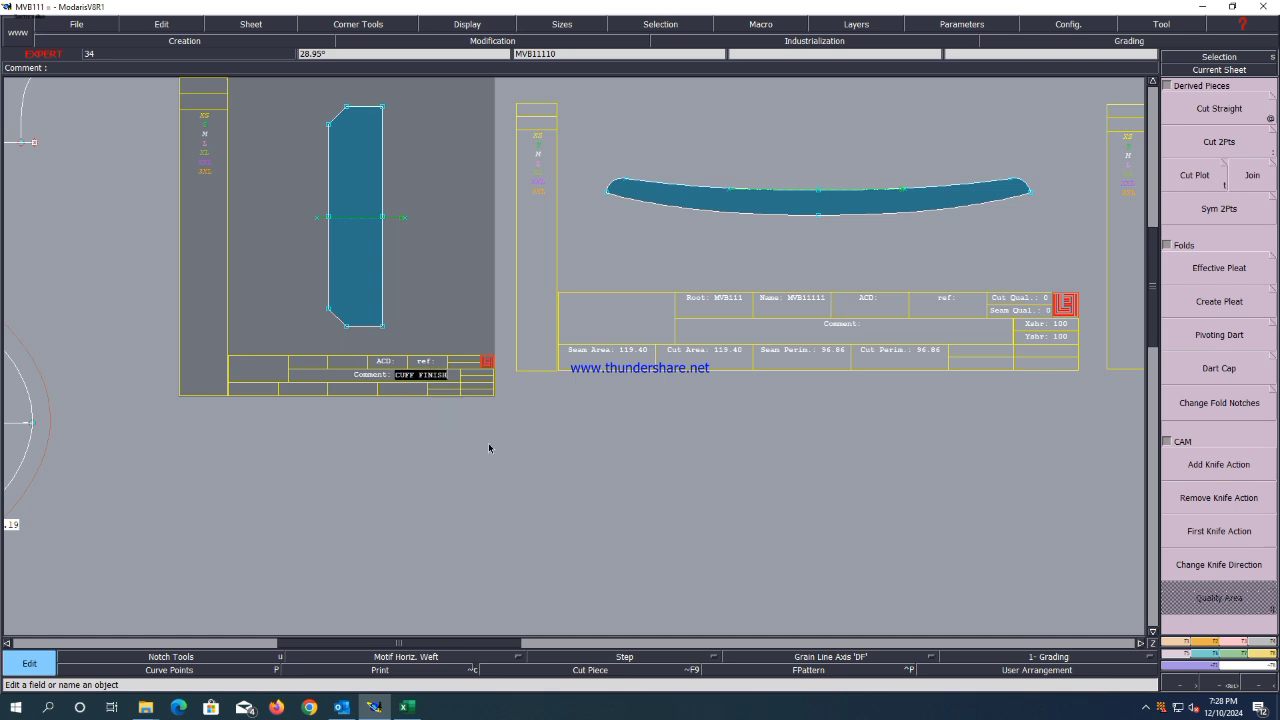
pyautogui.press('Return')
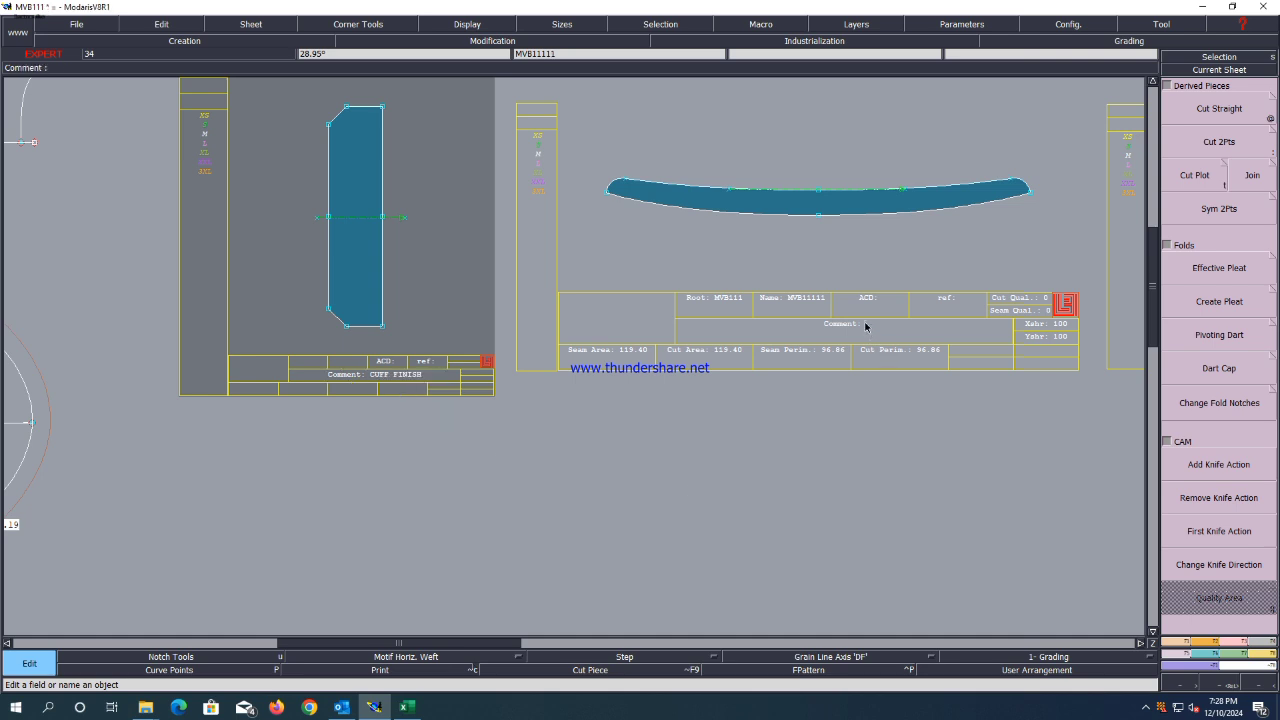
pyautogui.click(866, 323)
pyautogui.write('BAND FIN')
pyautogui.write('ISH')
pyautogui.press('Return')
# Enter the comment "COLLAR FINISH" on the collar piece MVB11112.
pyautogui.press('pagedown')
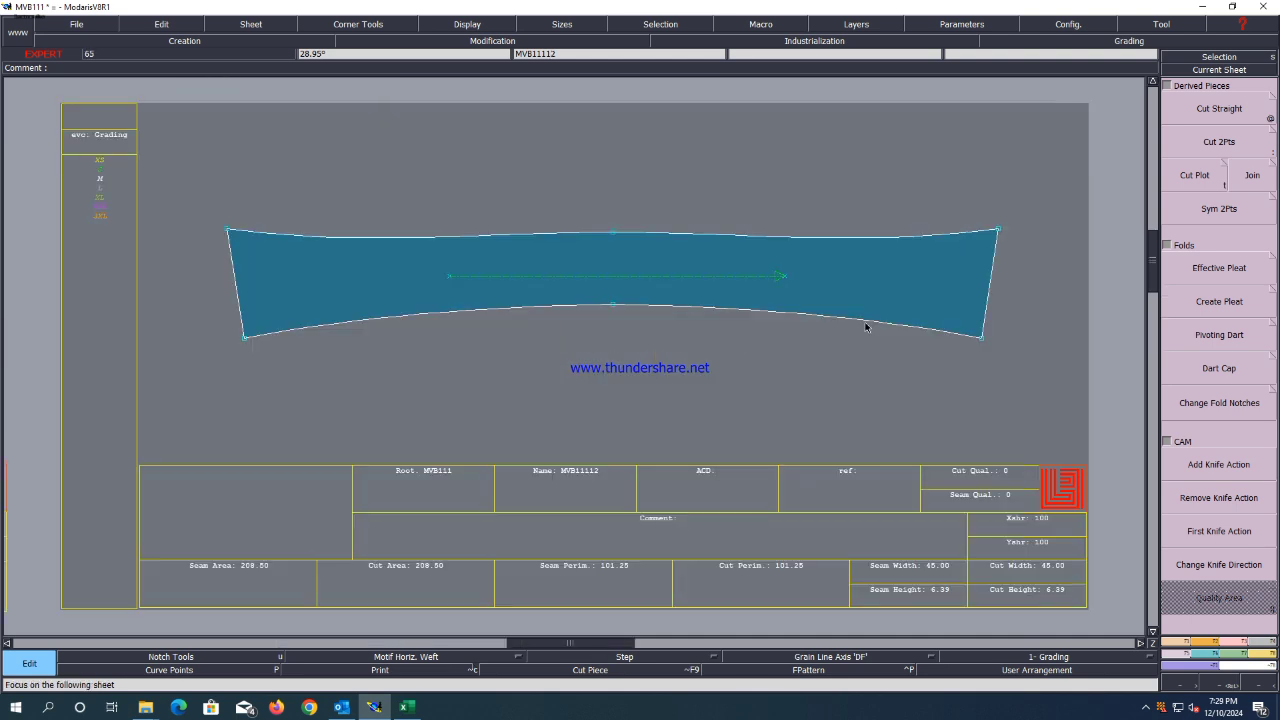
pyautogui.click(681, 519)
pyautogui.write('COLLAR FINISH')
pyautogui.press('Return')
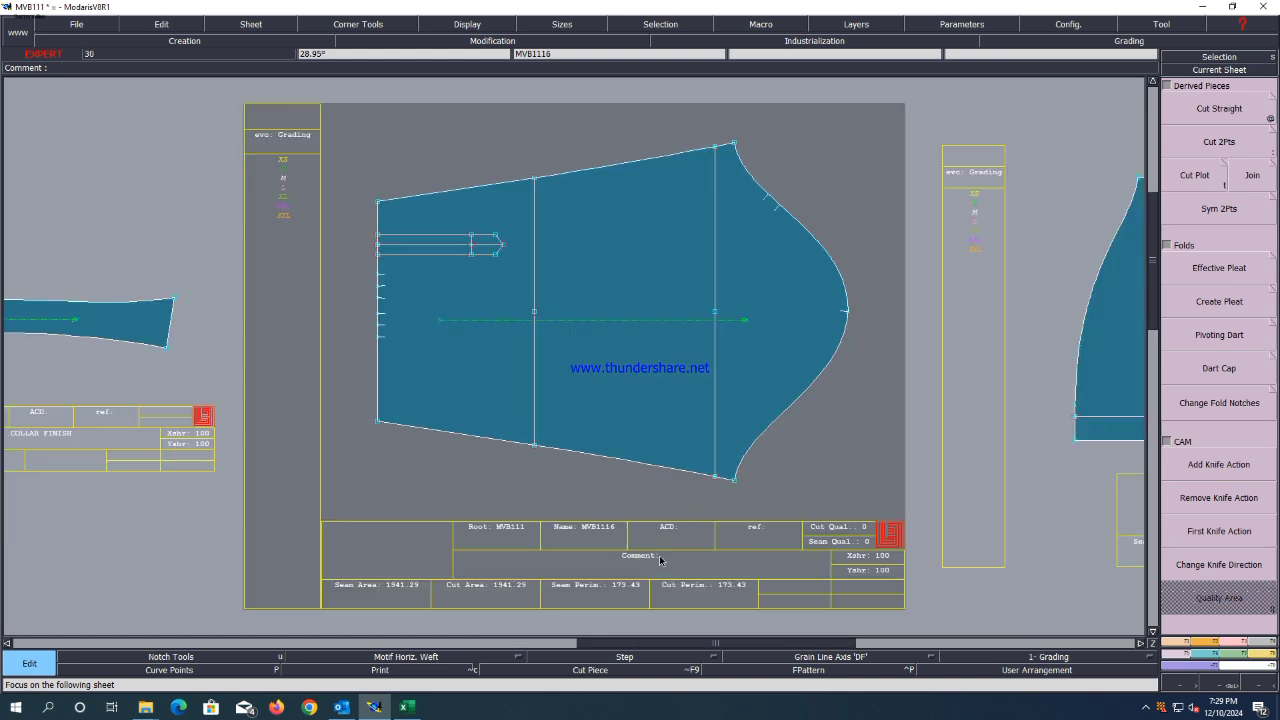
# Enter the comment "SLEEVE 1X2" on sleeve piece MVB1116 and "FRONT 1X1" on front piece MVB1115.
pyautogui.write('SLEEVE 1X')
pyautogui.press('Return')
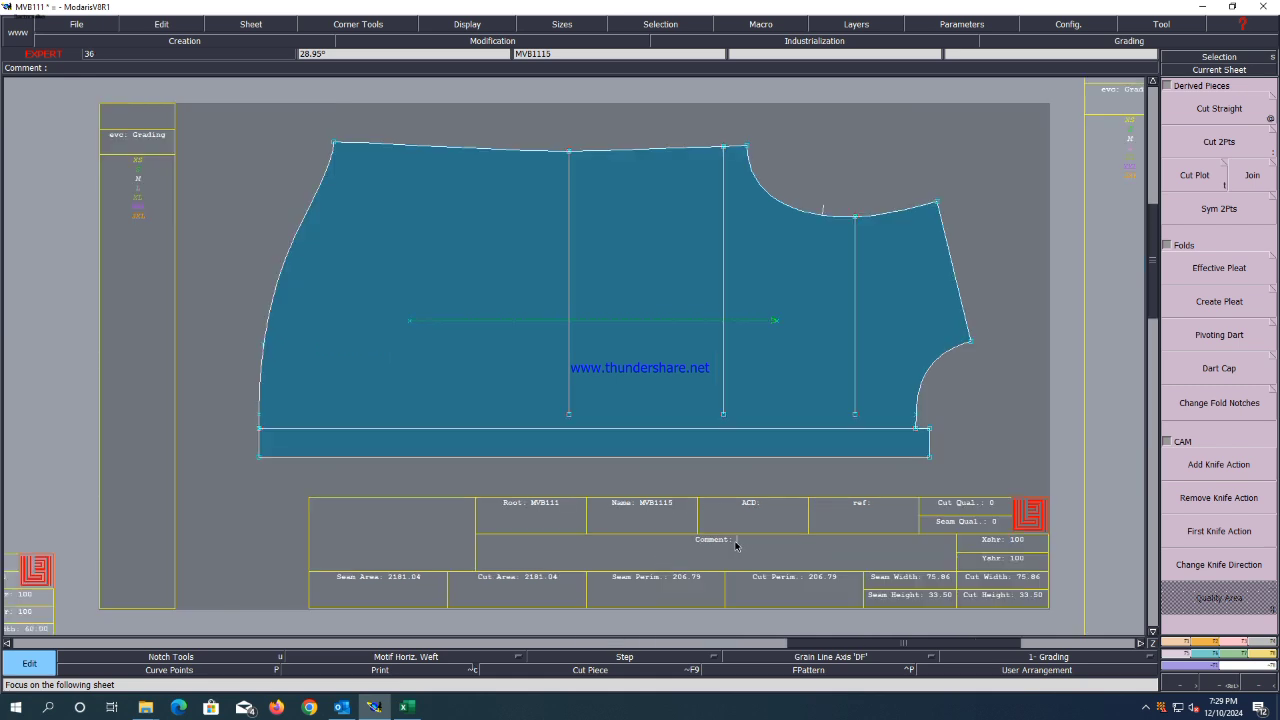
pyautogui.write('FRONT 1X1')
pyautogui.press('Return')
pyautogui.scroll(-3, 677, 333)
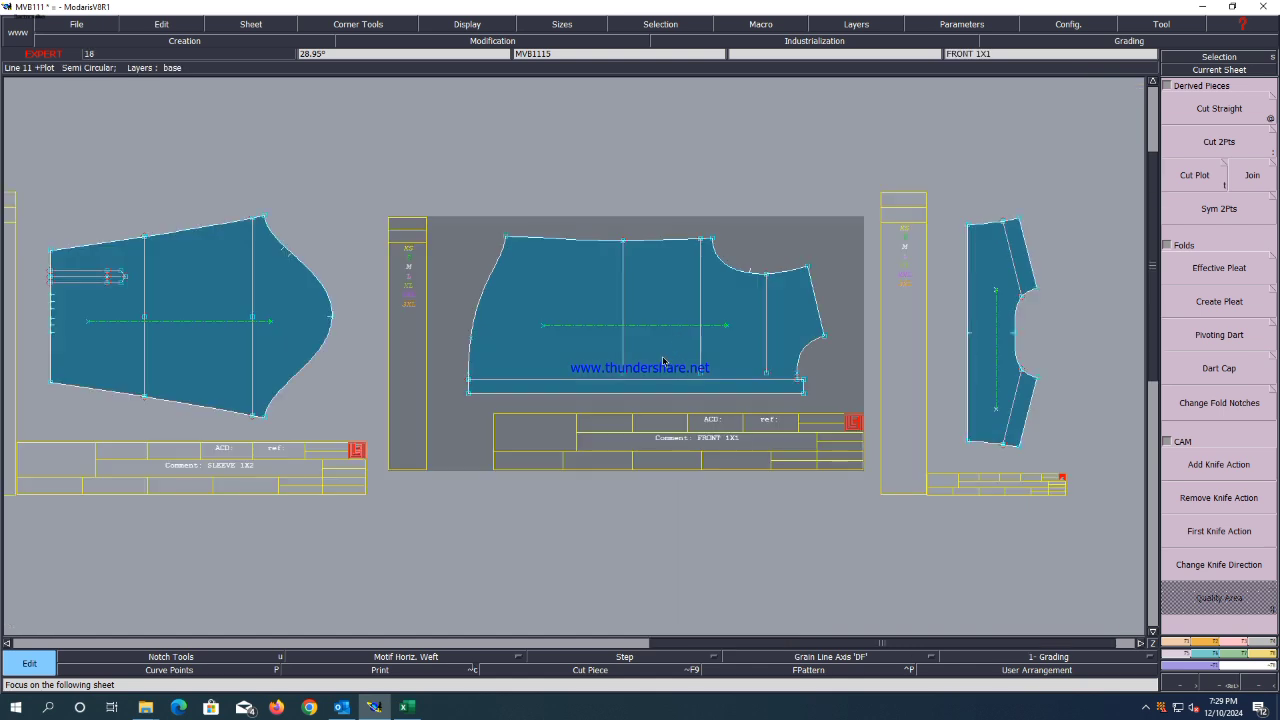
# Copy the FRONT 1X1 sheet to a new sheet below it and flip the copy with X Sym.
pyautogui.hotkey('alt', 'F4')
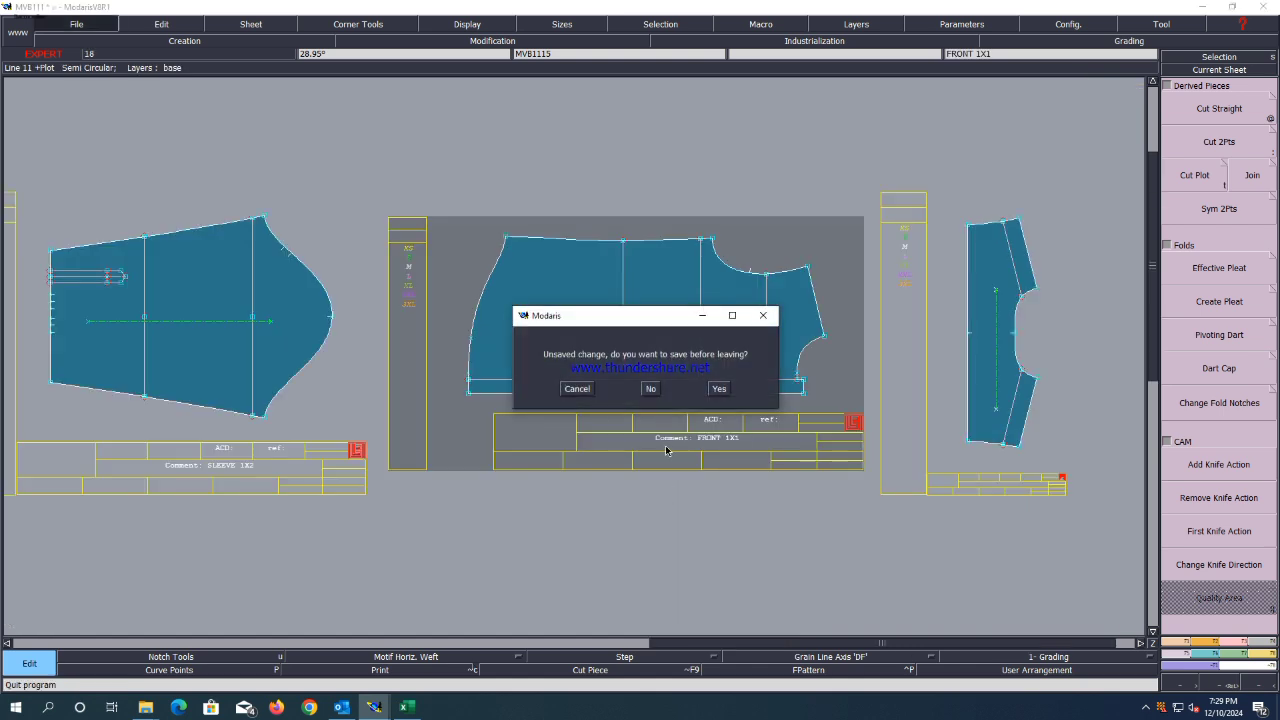
pyautogui.click(580, 391)
pyautogui.hotkey('ctrl', 'c')
pyautogui.click(567, 346)
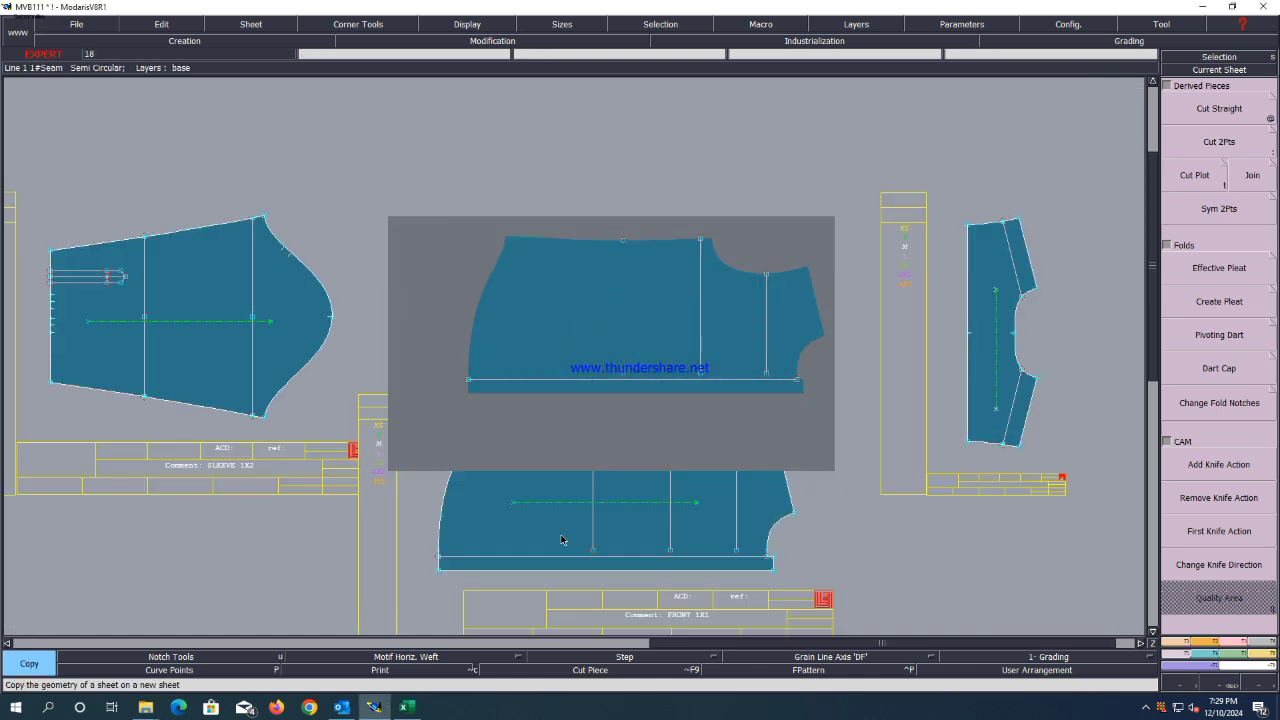
pyautogui.click(561, 536)
pyautogui.click(1210, 655)
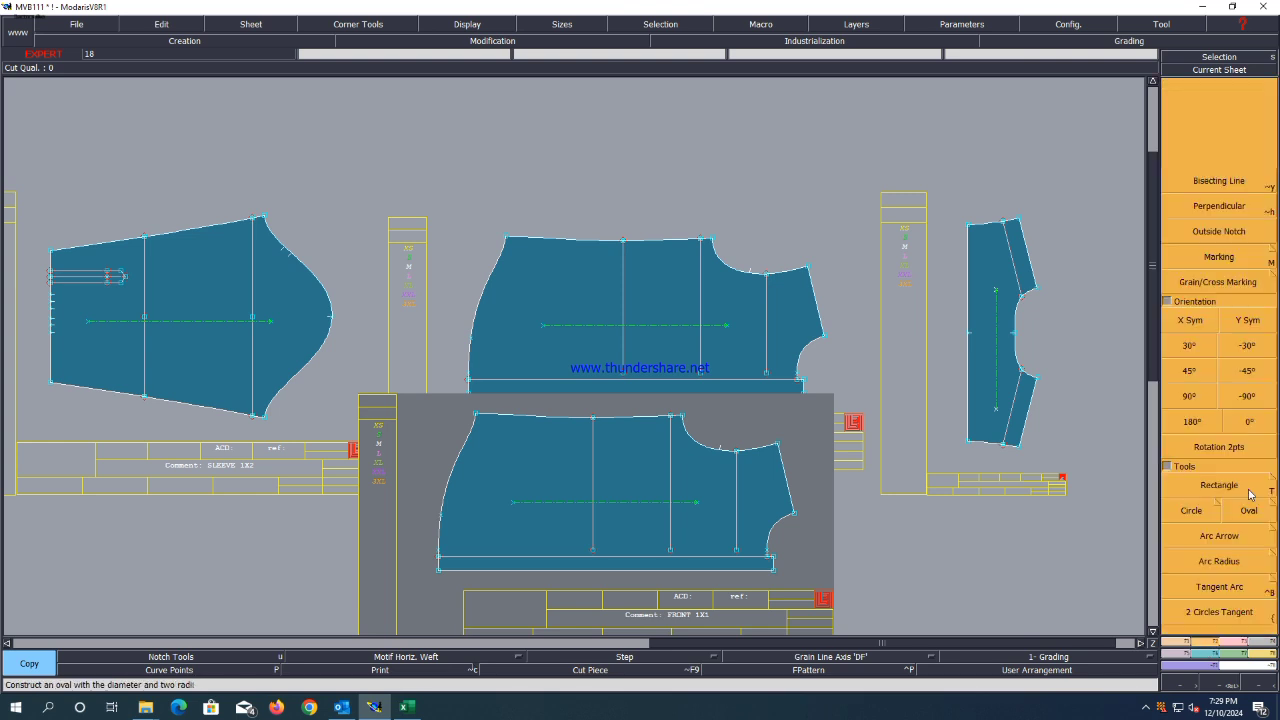
pyautogui.click(1200, 325)
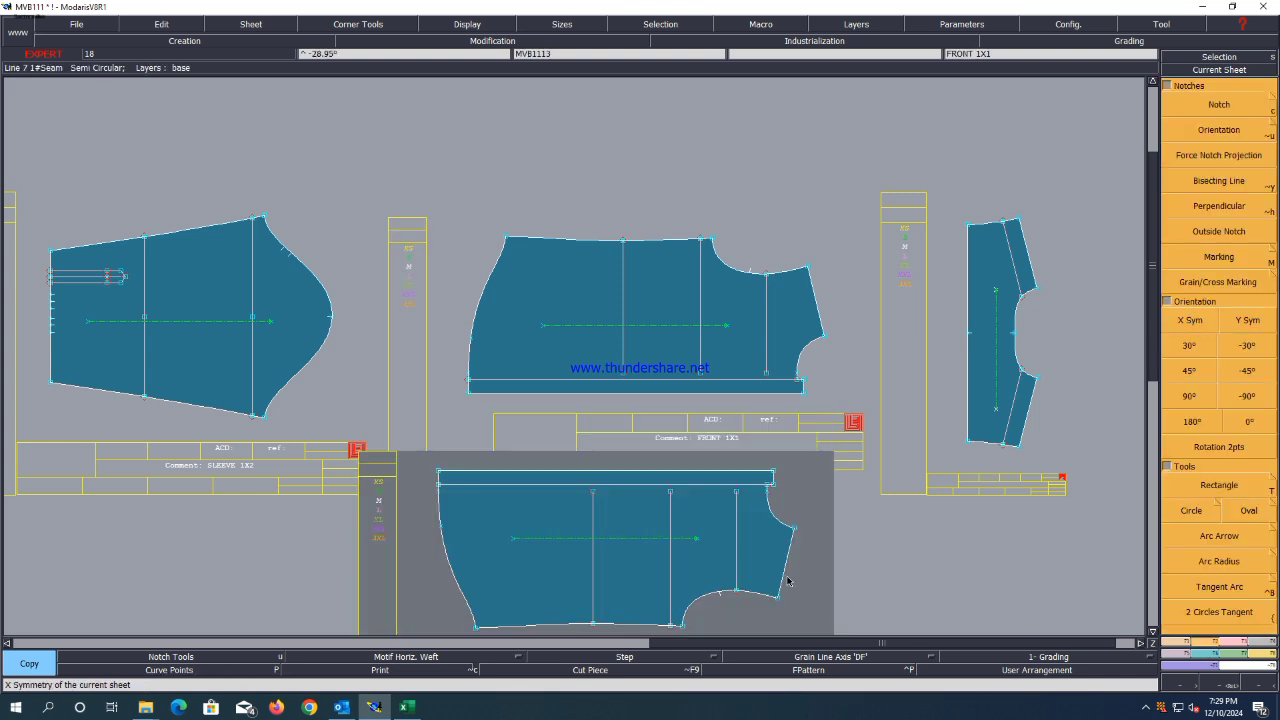
# Try to widen the placket on the flipped front copy by moving its outer edge 1 cm vertically.
pyautogui.click(1243, 646)
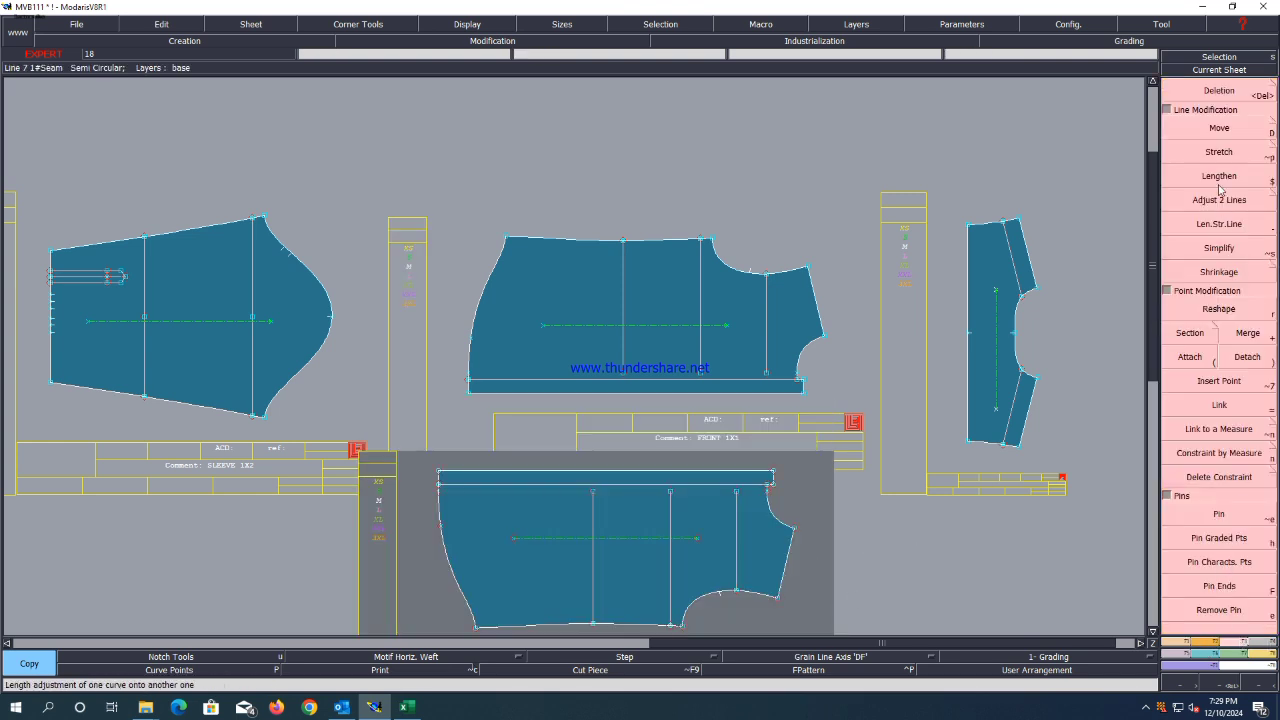
pyautogui.click(1221, 132)
pyautogui.click(674, 479)
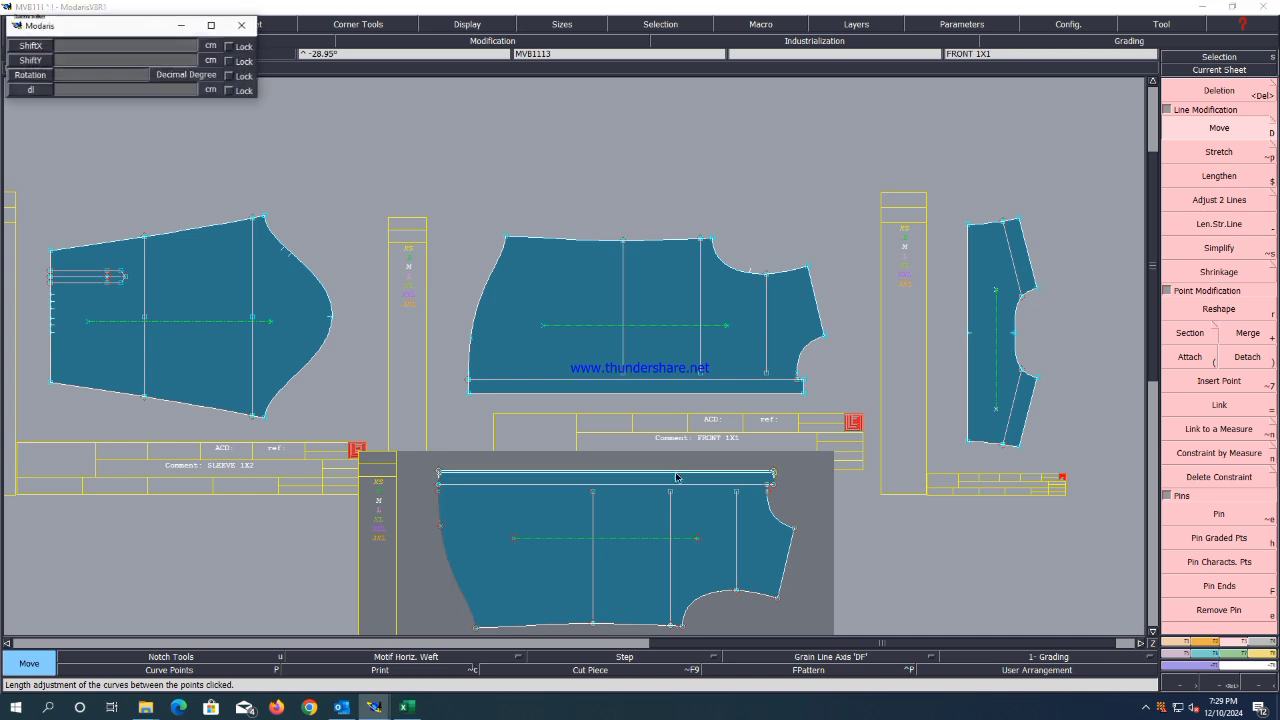
pyautogui.press('Down')
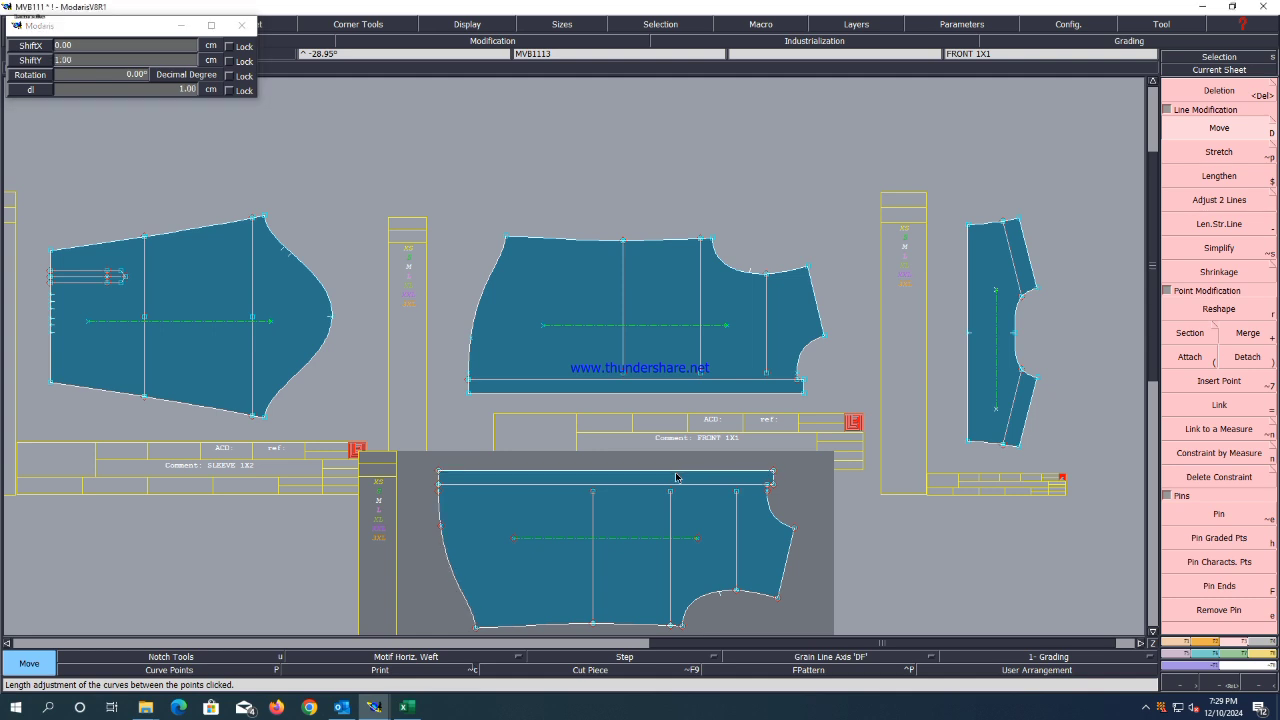
pyautogui.press('Return')
# Measure the placket width at the neck end of the flipped front copy with a dynamic length measure.
pyautogui.scroll(3, 675, 478)
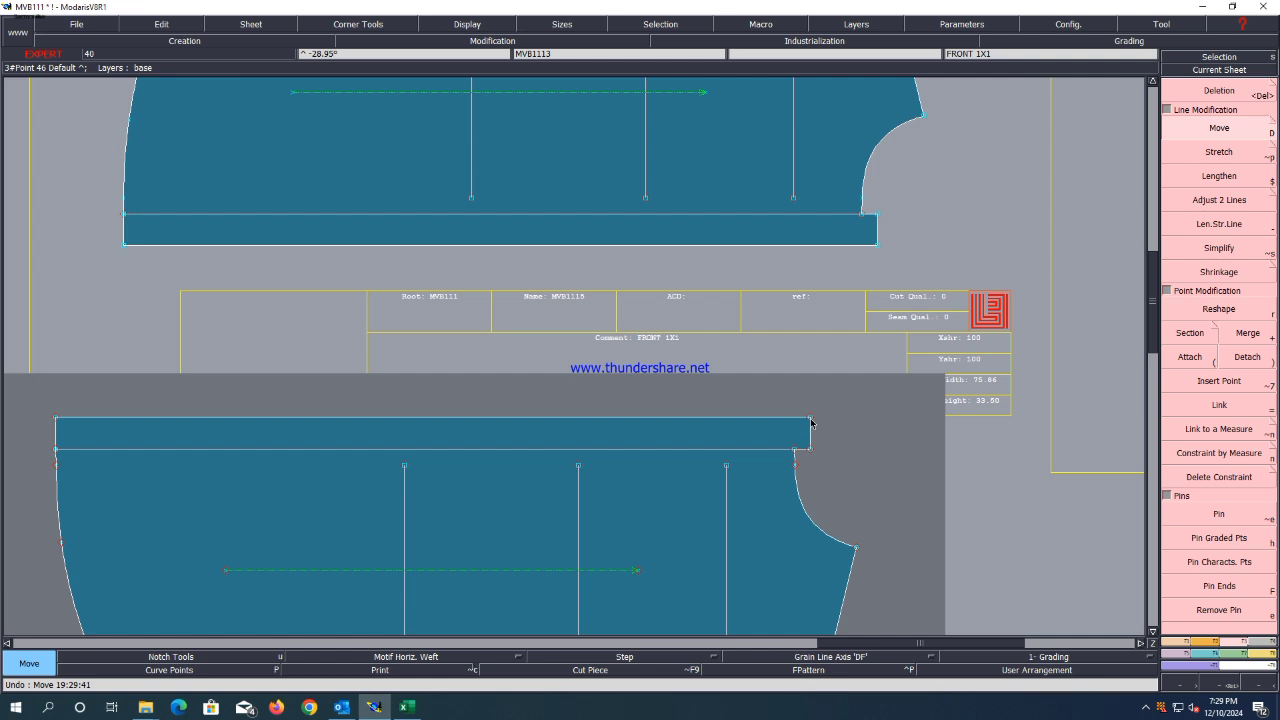
pyautogui.press('l')
pyautogui.click(811, 422)
pyautogui.click(815, 456)
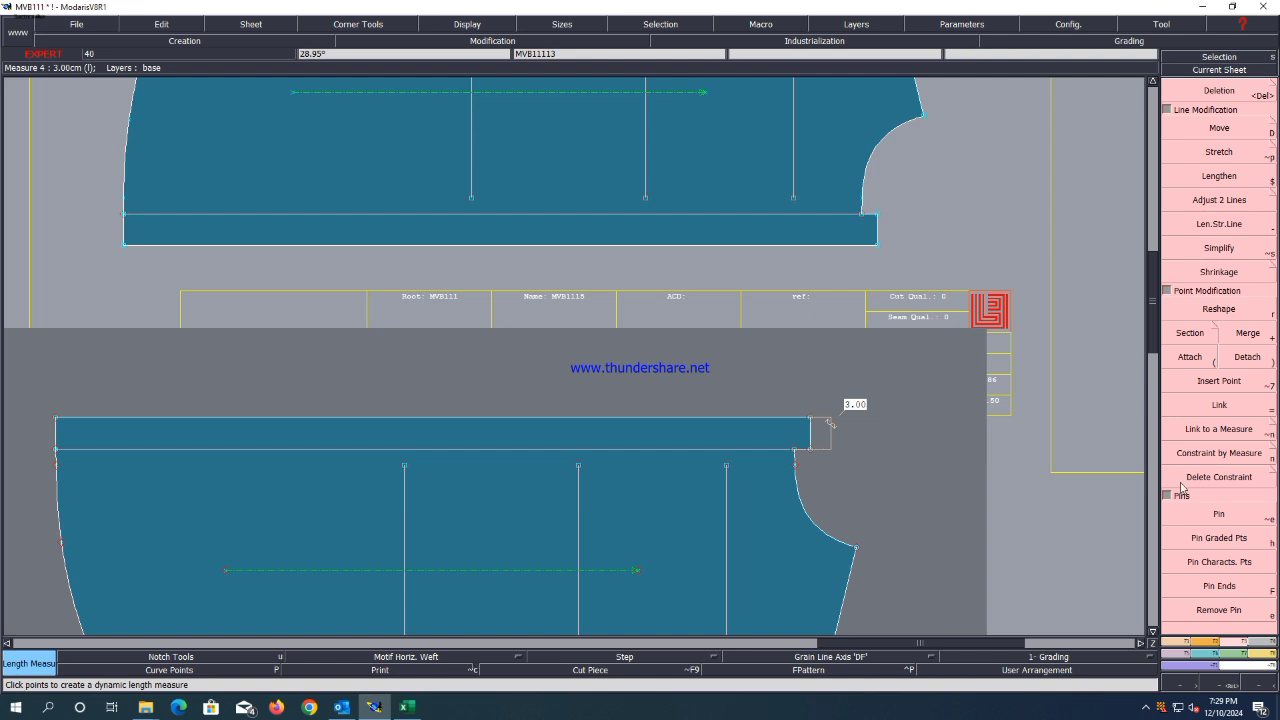
# Move the outer placket edge of the flipped front copy outward by 0 cm in X and 2 cm in Y.
pyautogui.press('d')
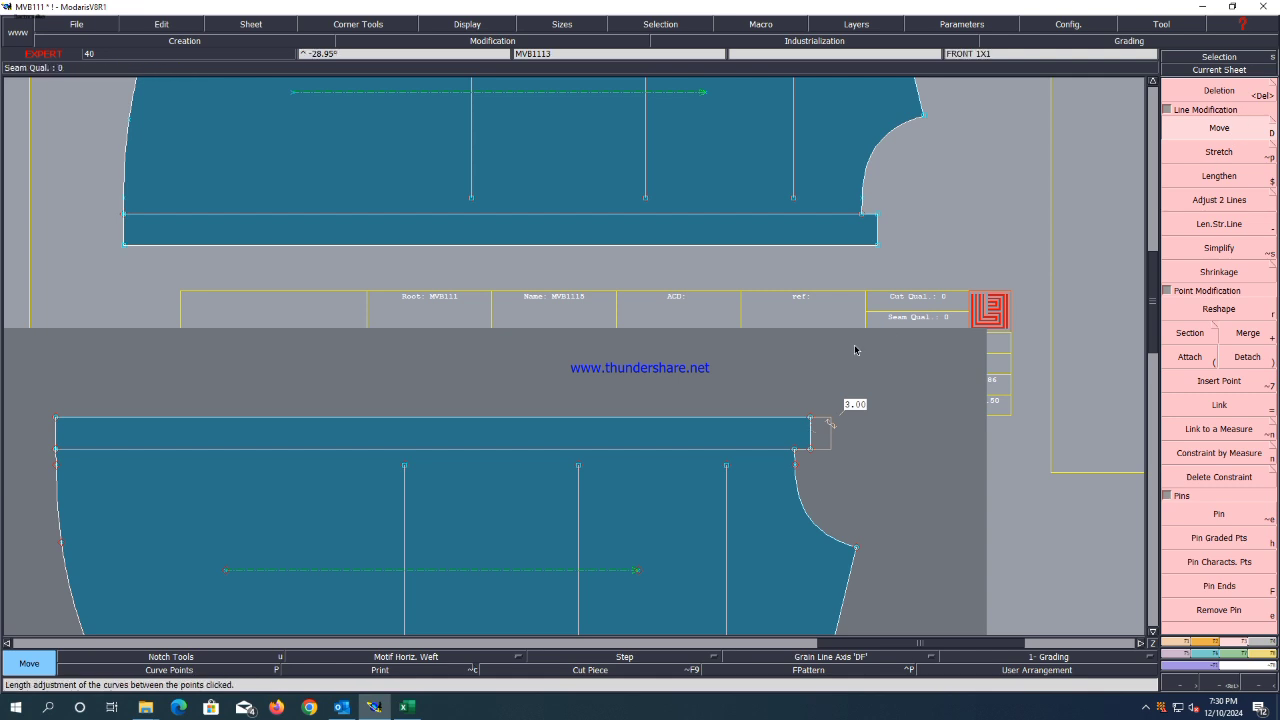
pyautogui.click(746, 419)
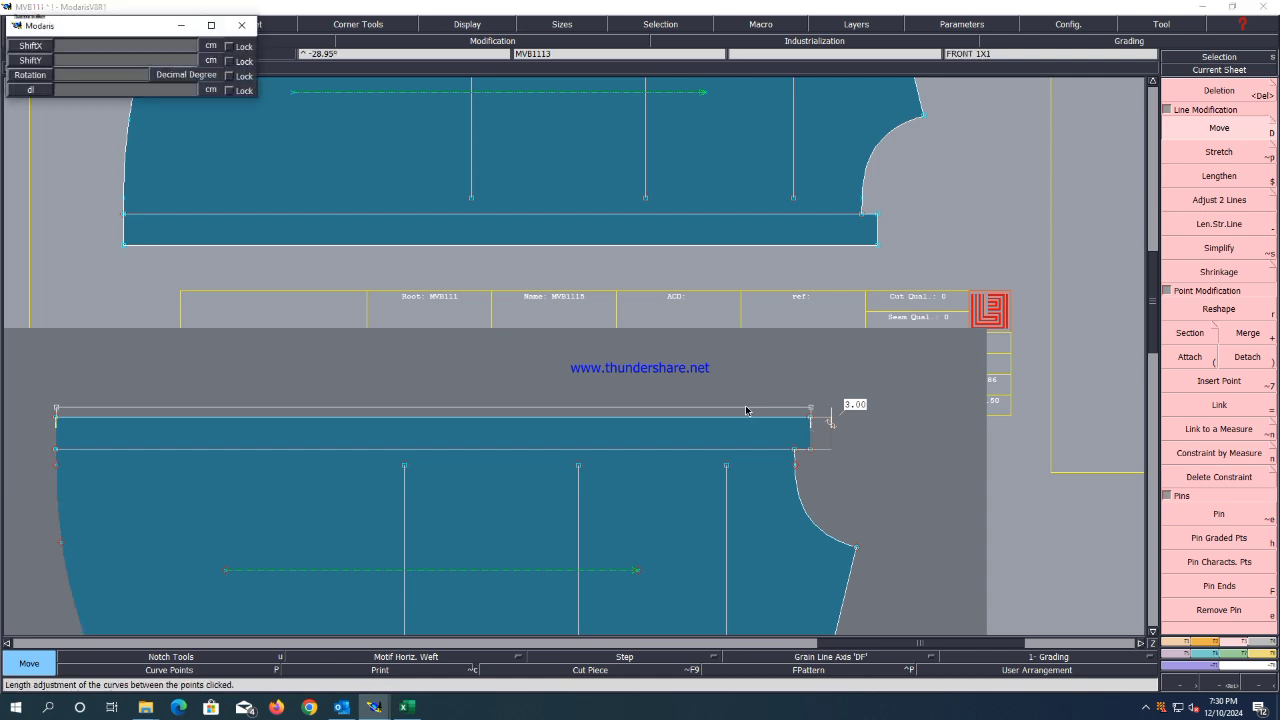
pyautogui.write('0')
pyautogui.press('Return')
pyautogui.write('2')
pyautogui.press('Return')
pyautogui.press('Return')
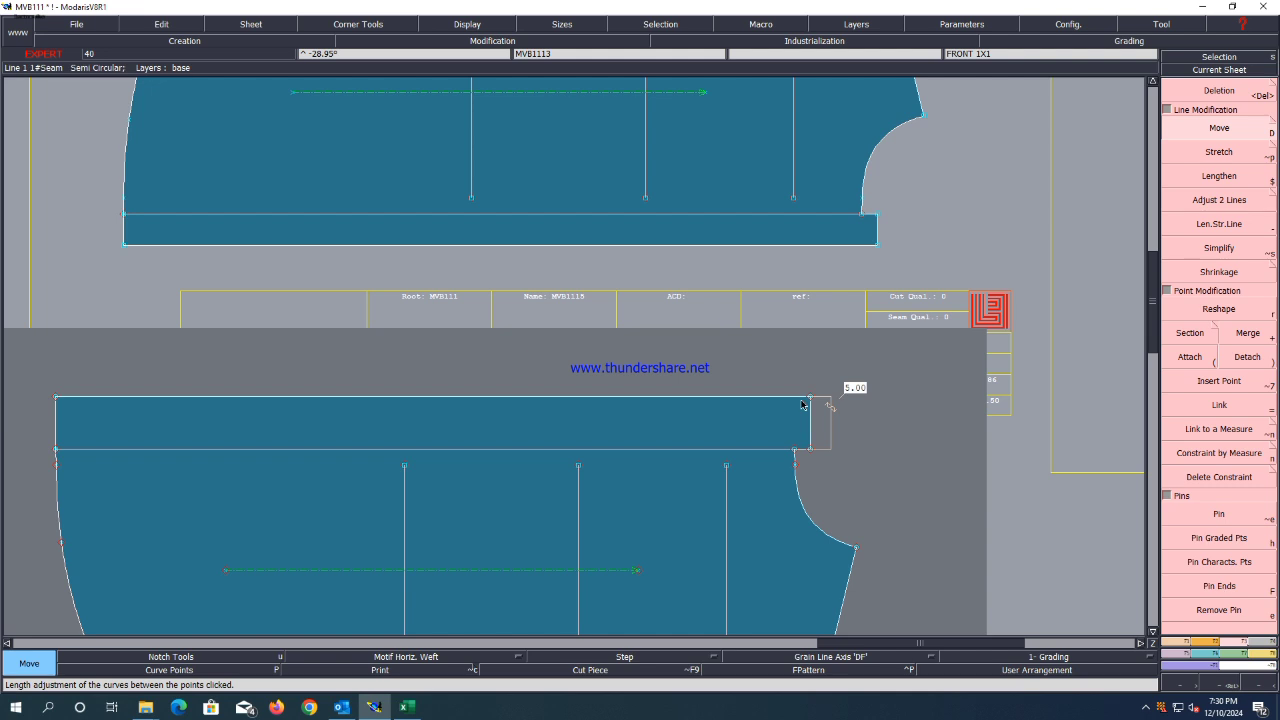
# Save the model past the anomaly report and delete the length measure beside the flipped front's placket.
pyautogui.hotkey('ctrl', 's')
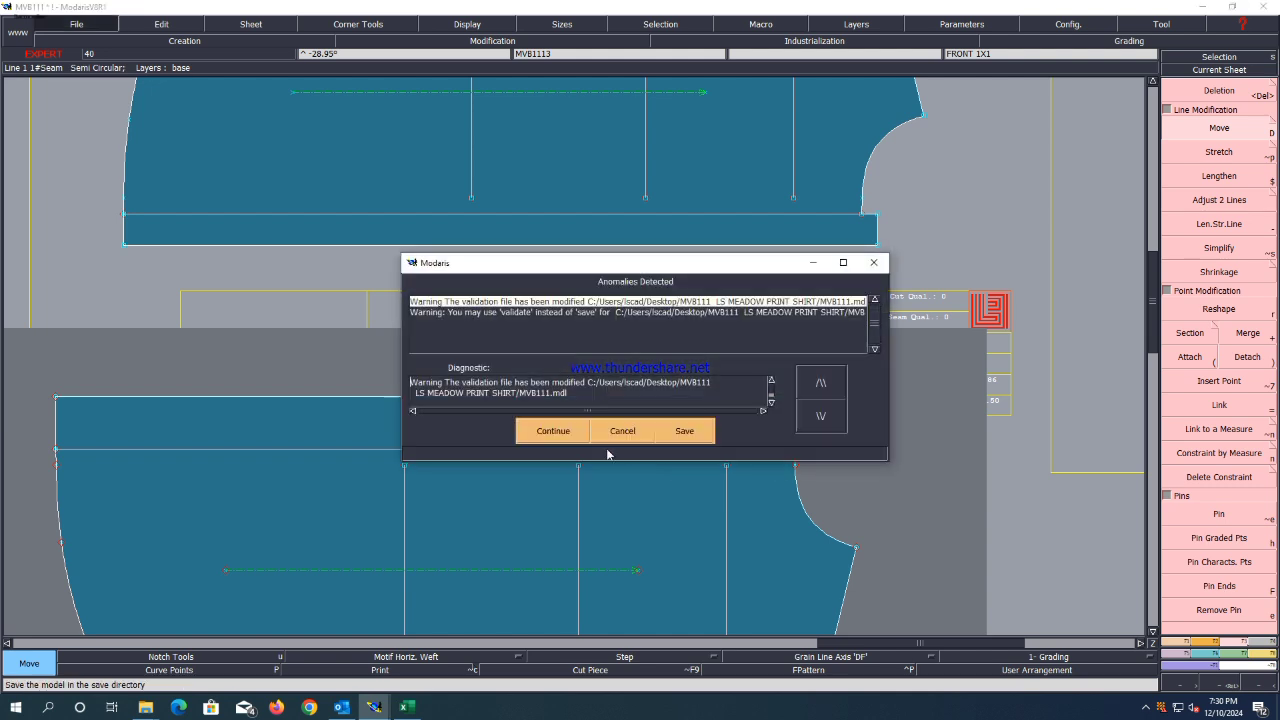
pyautogui.click(566, 432)
pyautogui.press('Delete')
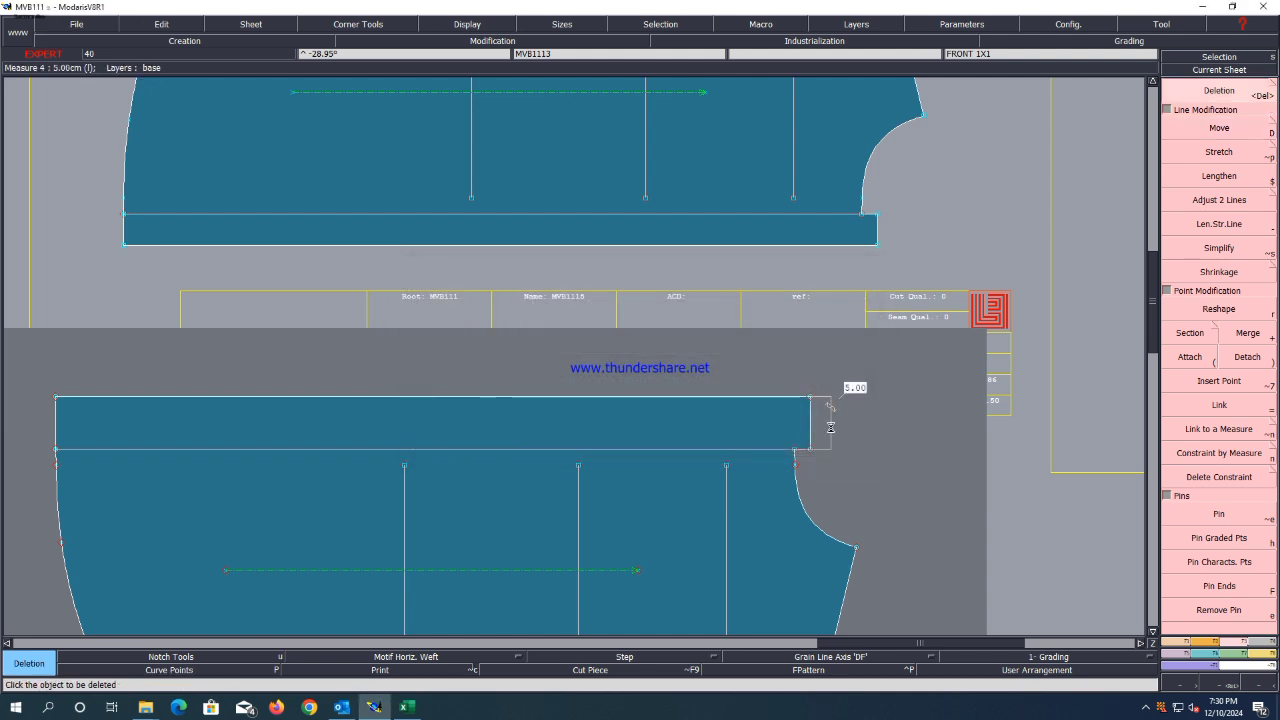
pyautogui.click(831, 428)
pyautogui.scroll(-2, 886, 587)
pyautogui.scroll(4, 886, 587)
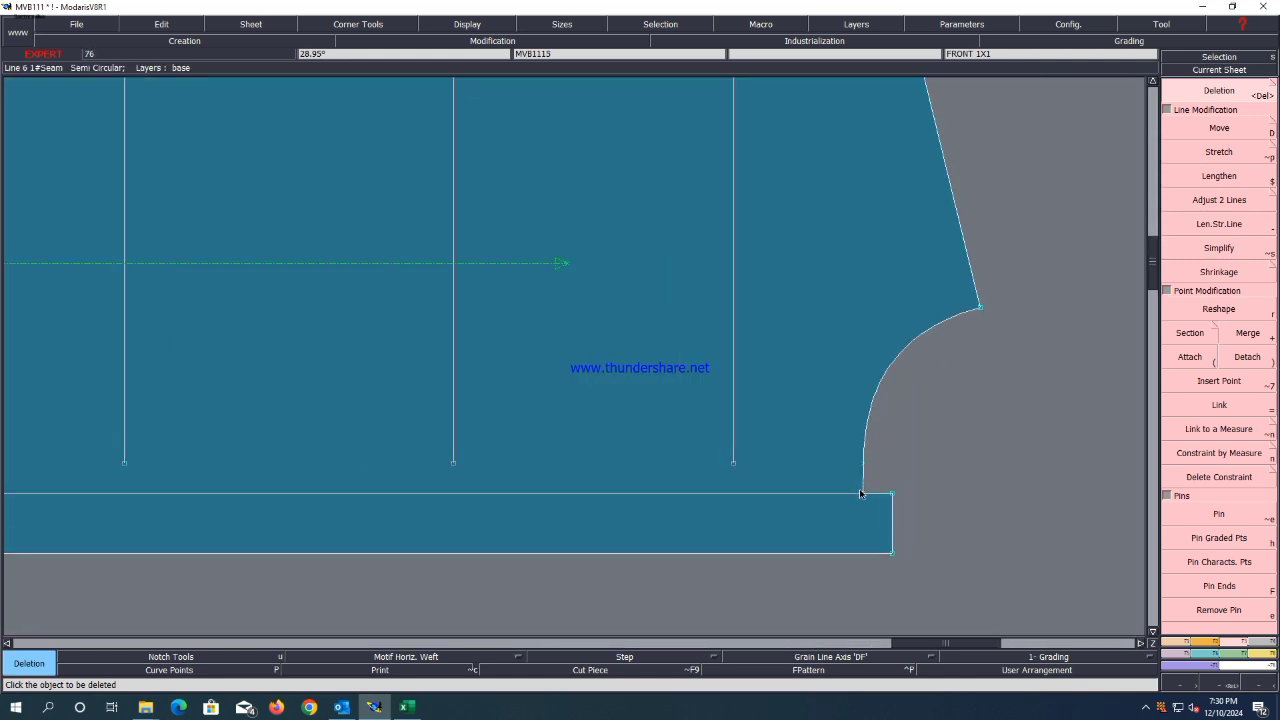
# Measure the placket width at the neck end of the front piece MVB1115 with a length measure.
pyautogui.scroll(-1, 879, 486)
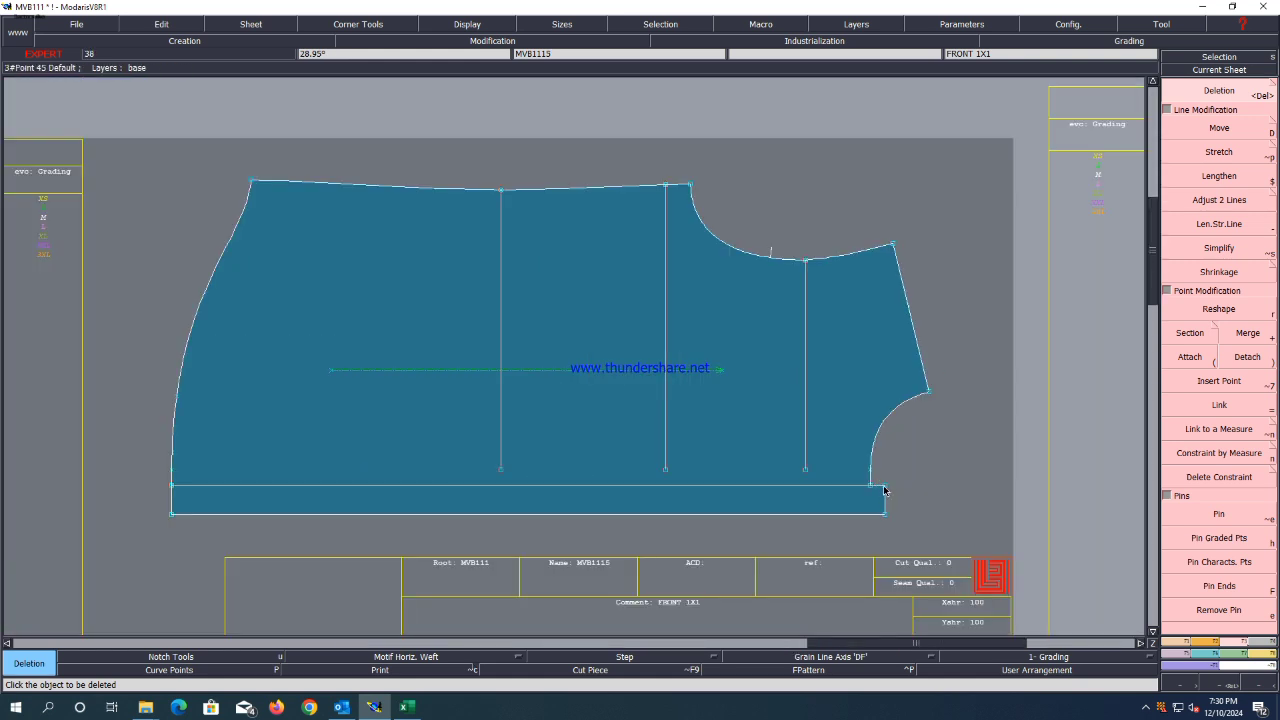
pyautogui.press('l')
pyautogui.click(884, 487)
pyautogui.click(886, 517)
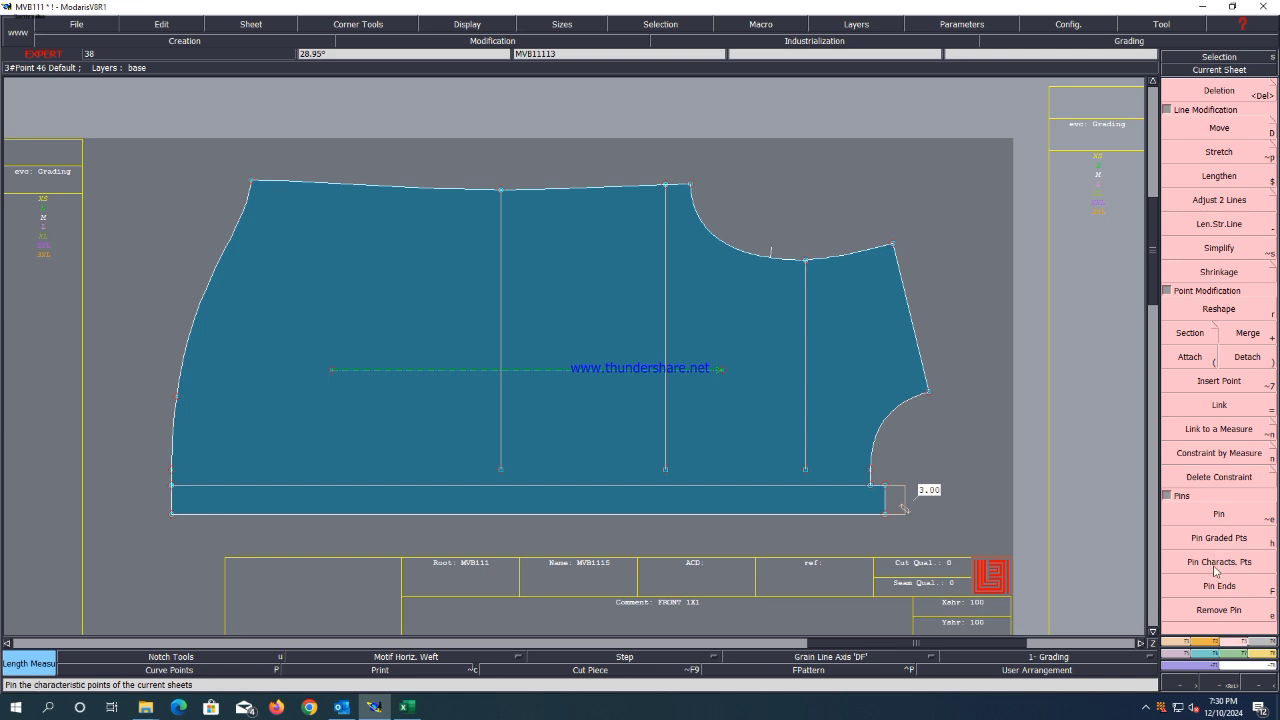
# Move the outer placket edge of front MVB1115 by 0 cm in X and -1.6 cm in Y, and save the model.
pyautogui.click(1218, 128)
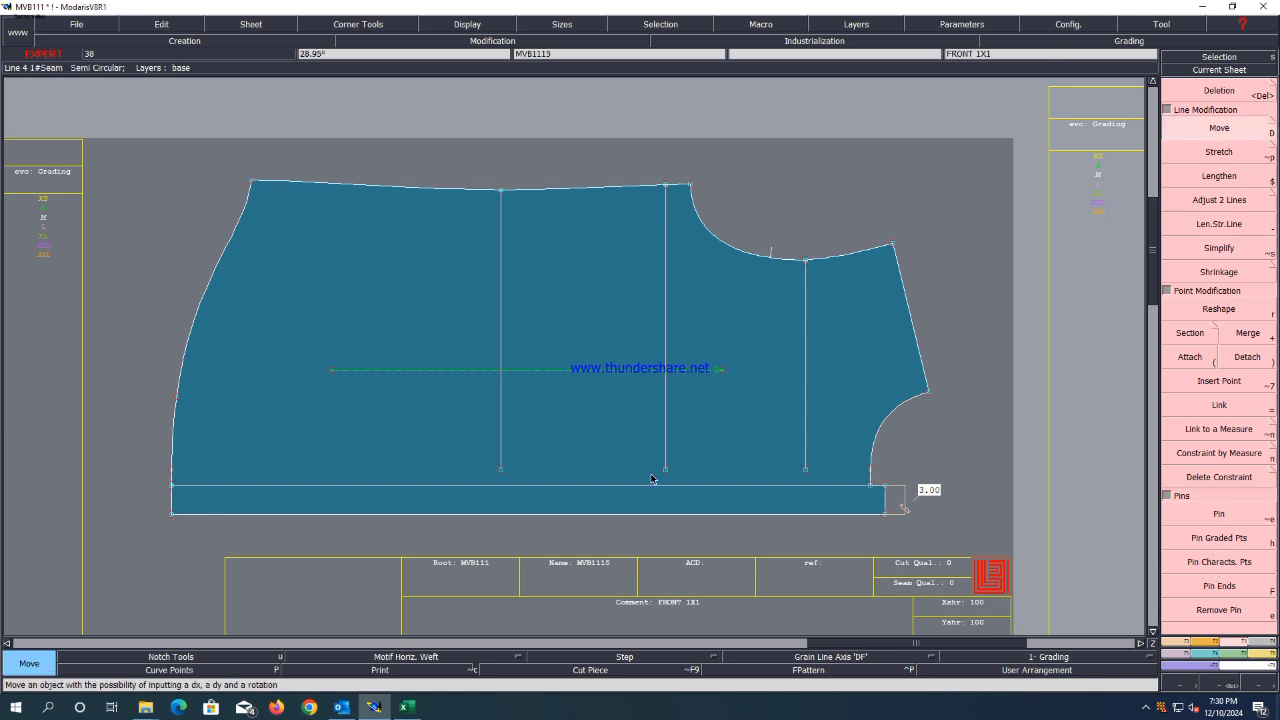
pyautogui.click(640, 524)
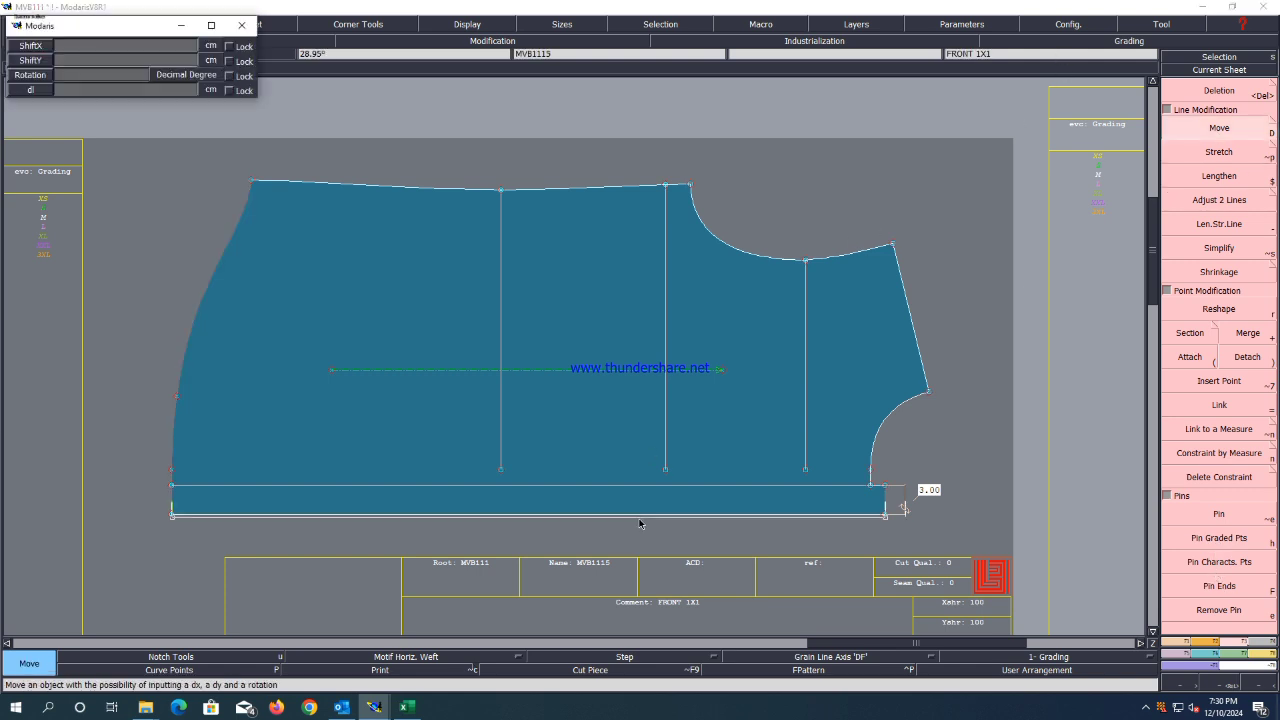
pyautogui.write('1.6')
pyautogui.press('Return')
pyautogui.click(100, 60)
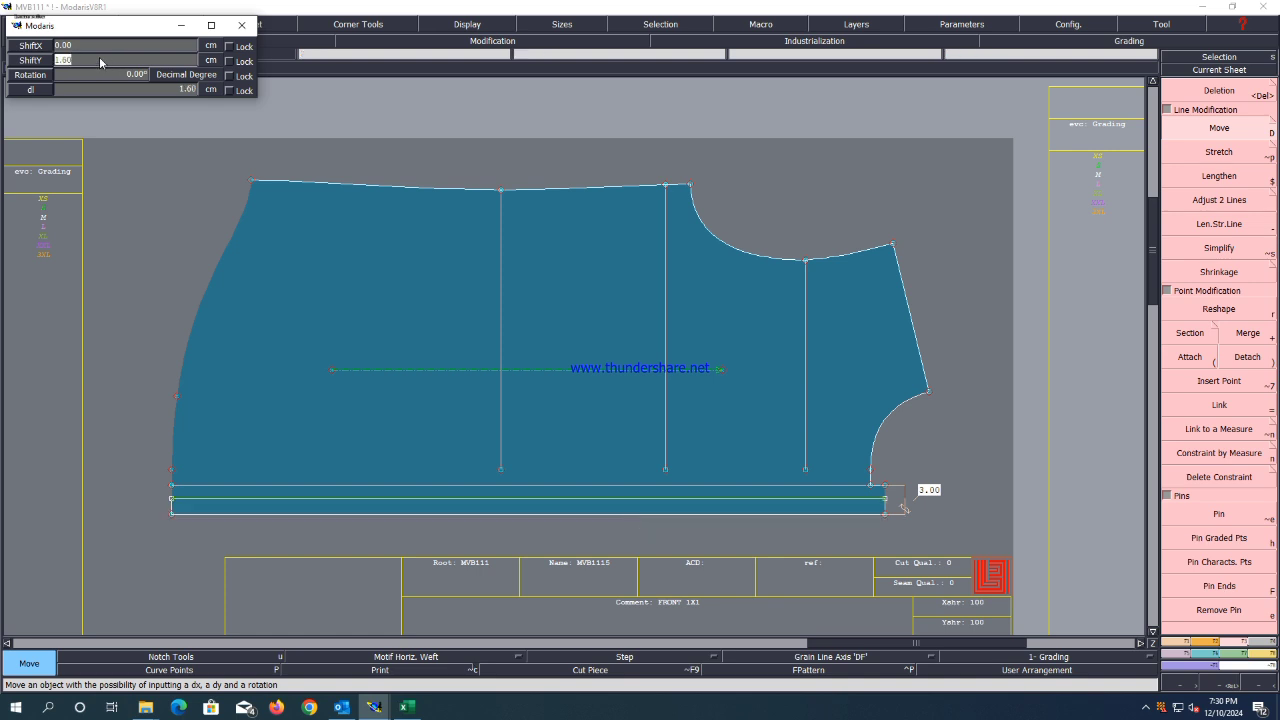
pyautogui.write('-1.6')
pyautogui.press('Return')
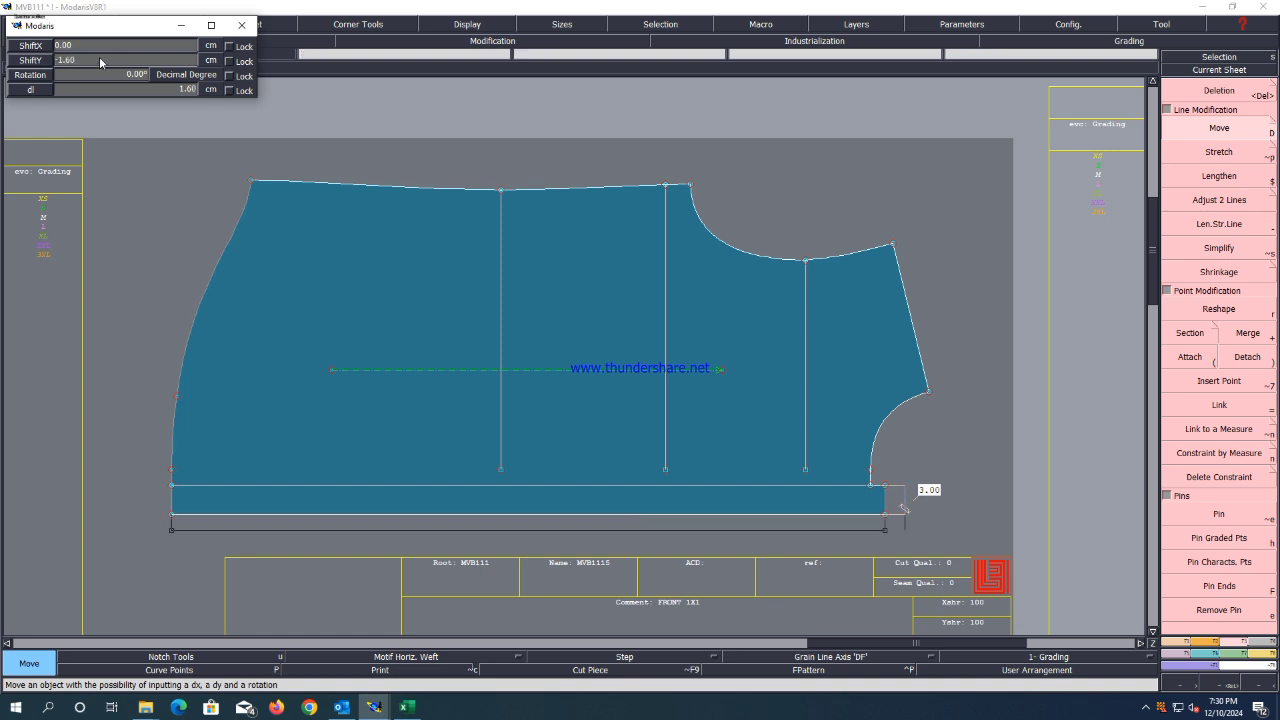
pyautogui.click(313, 416)
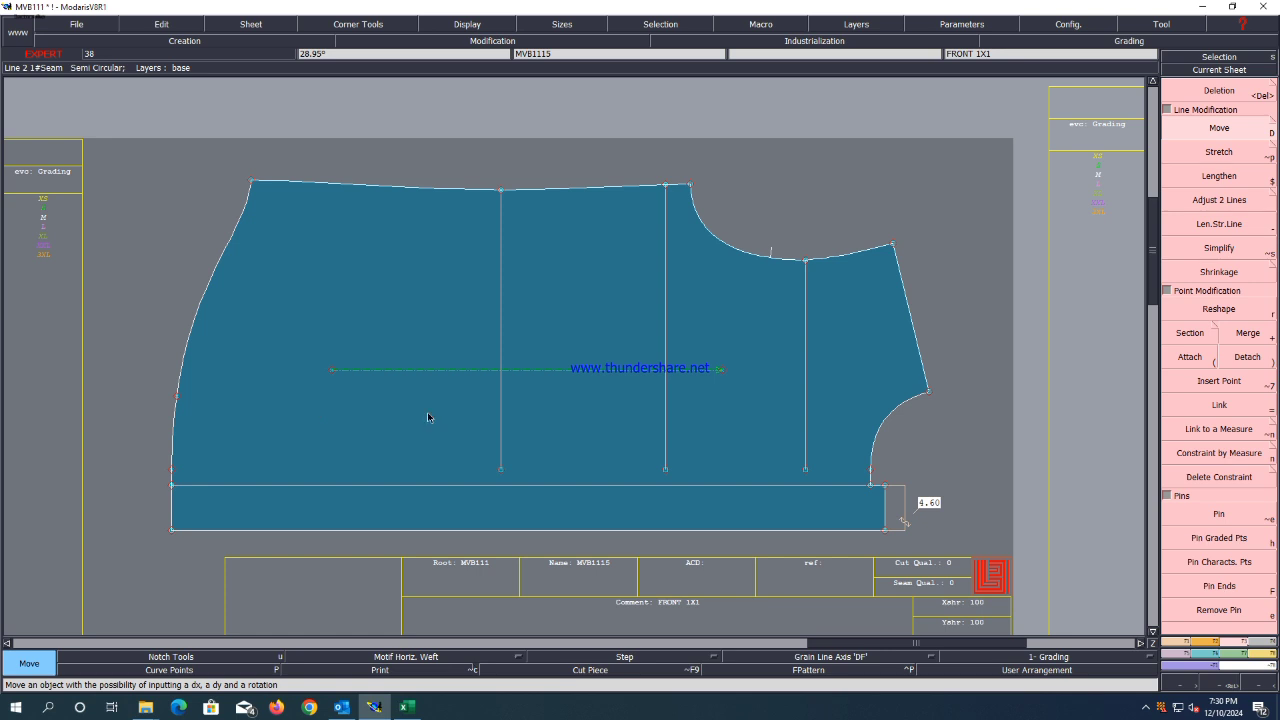
pyautogui.hotkey('ctrl', 's')
pyautogui.click(555, 432)
# Change the comment of front piece MVB1115 to FRONT 1X1 R.
pyautogui.scroll(-1, 573, 415)
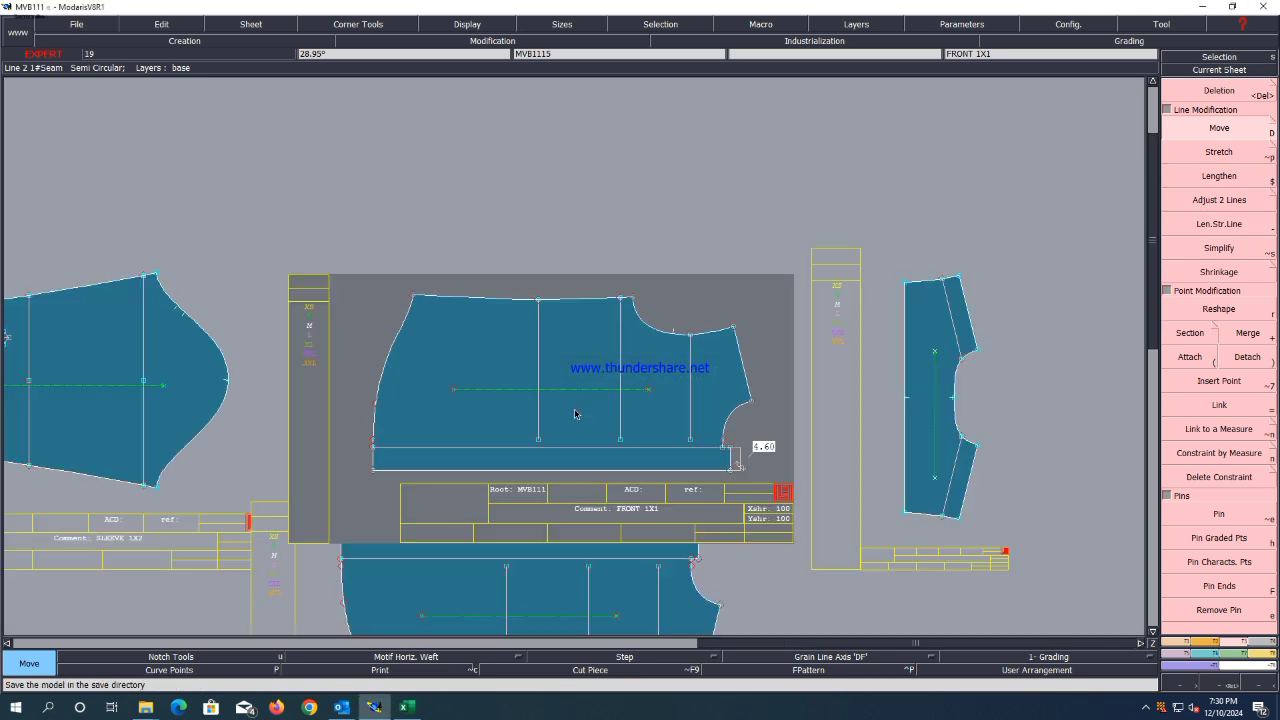
pyautogui.press('e')
pyautogui.click(660, 511)
pyautogui.doubleClick(660, 510)
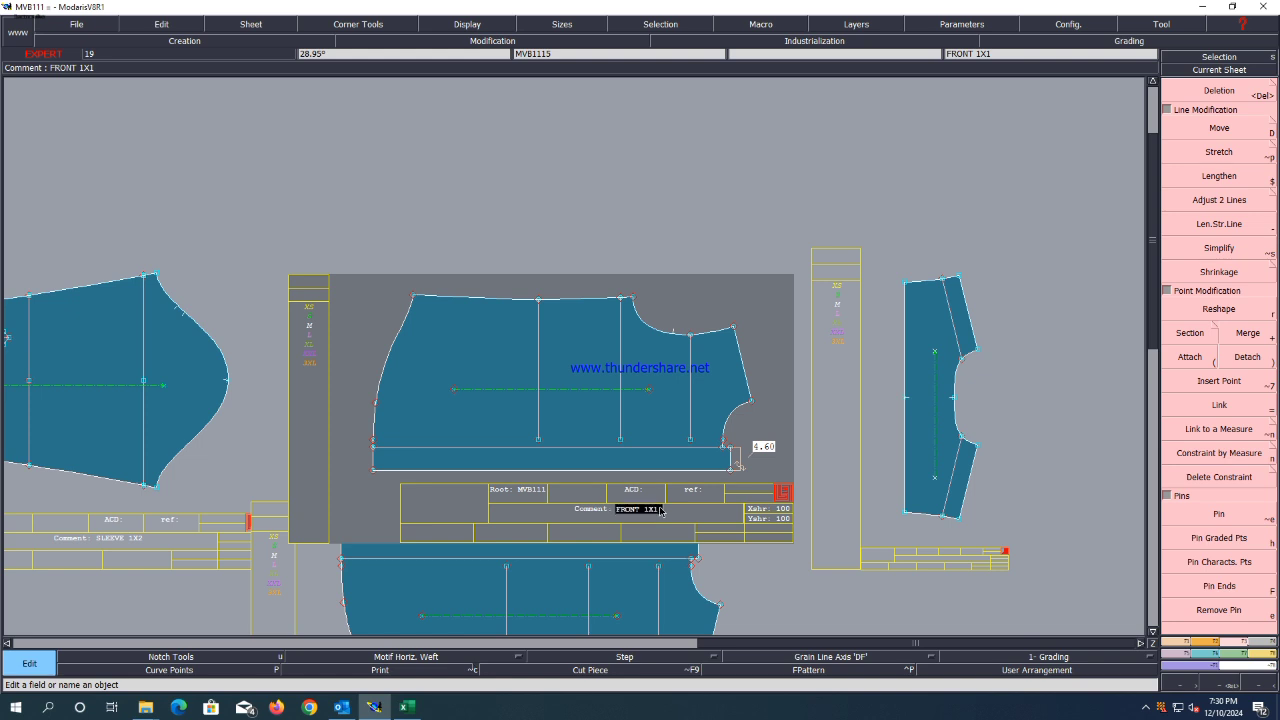
pyautogui.click(730, 562)
# Change the comment of the mirrored front MVB1113 to FRONT 1X1 L and automatically arrange all sheets on the desk.
pyautogui.scroll(-1, 646, 480)
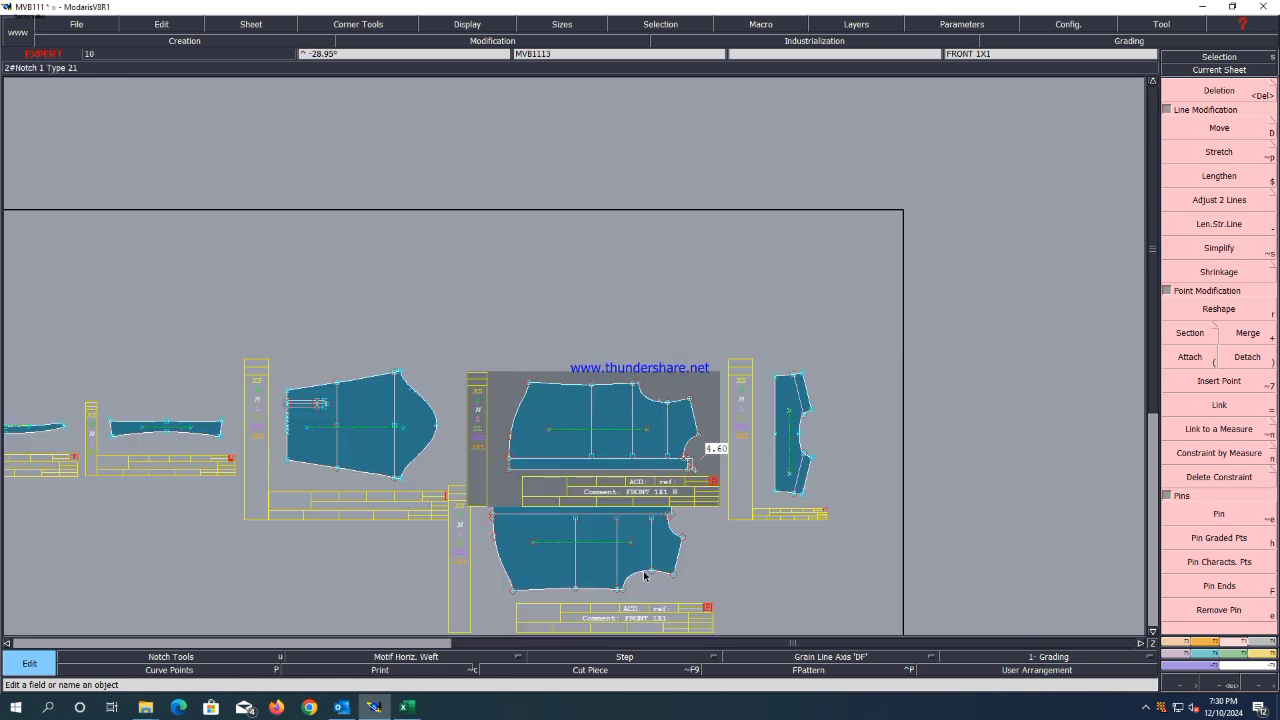
pyautogui.scroll(2, 622, 606)
pyautogui.click(683, 631)
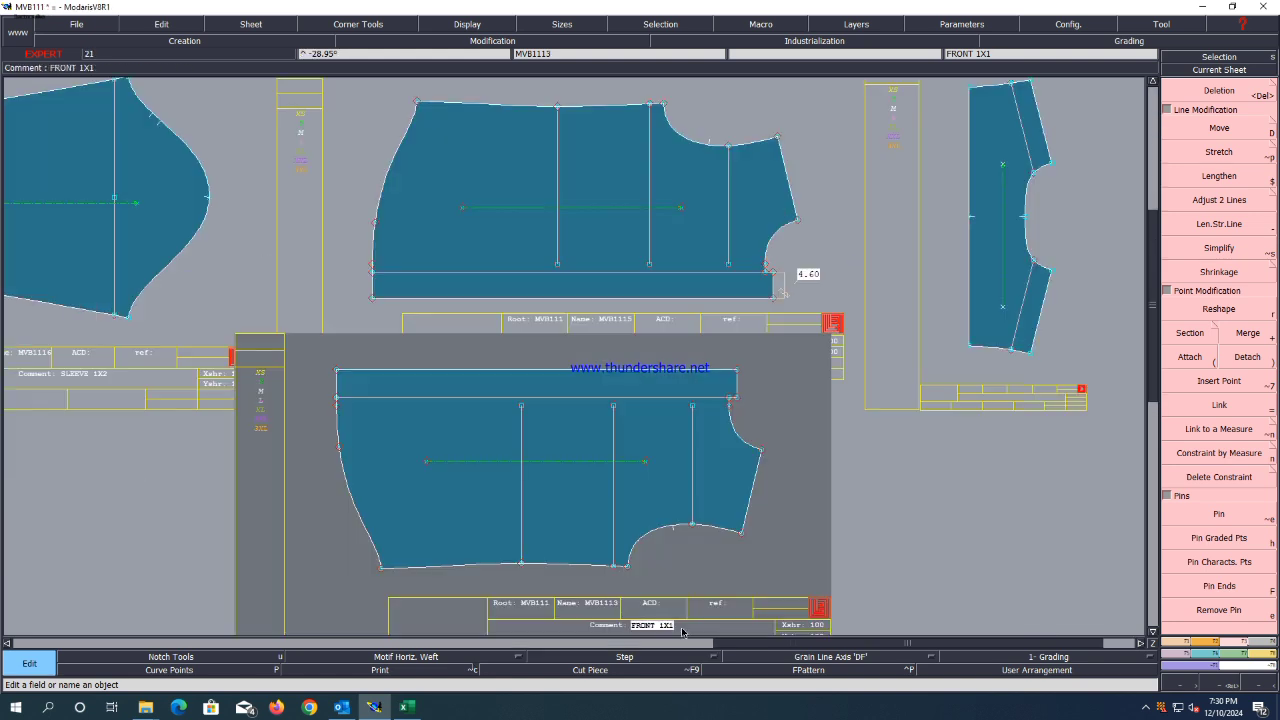
pyautogui.doubleClick(683, 631)
pyautogui.write('Lj')
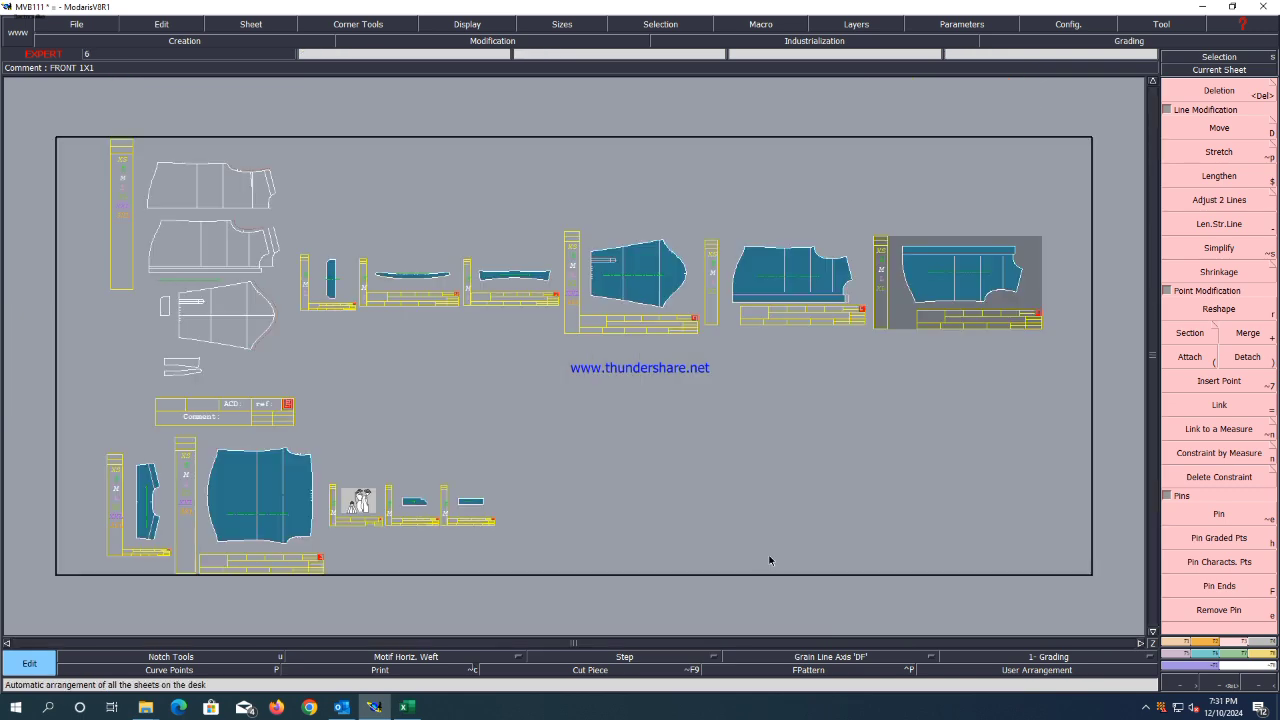
# Save the model and set the back yoke's comment to BACK YOKE 1X2.
pyautogui.hotkey('ctrl', 's')
pyautogui.click(554, 430)
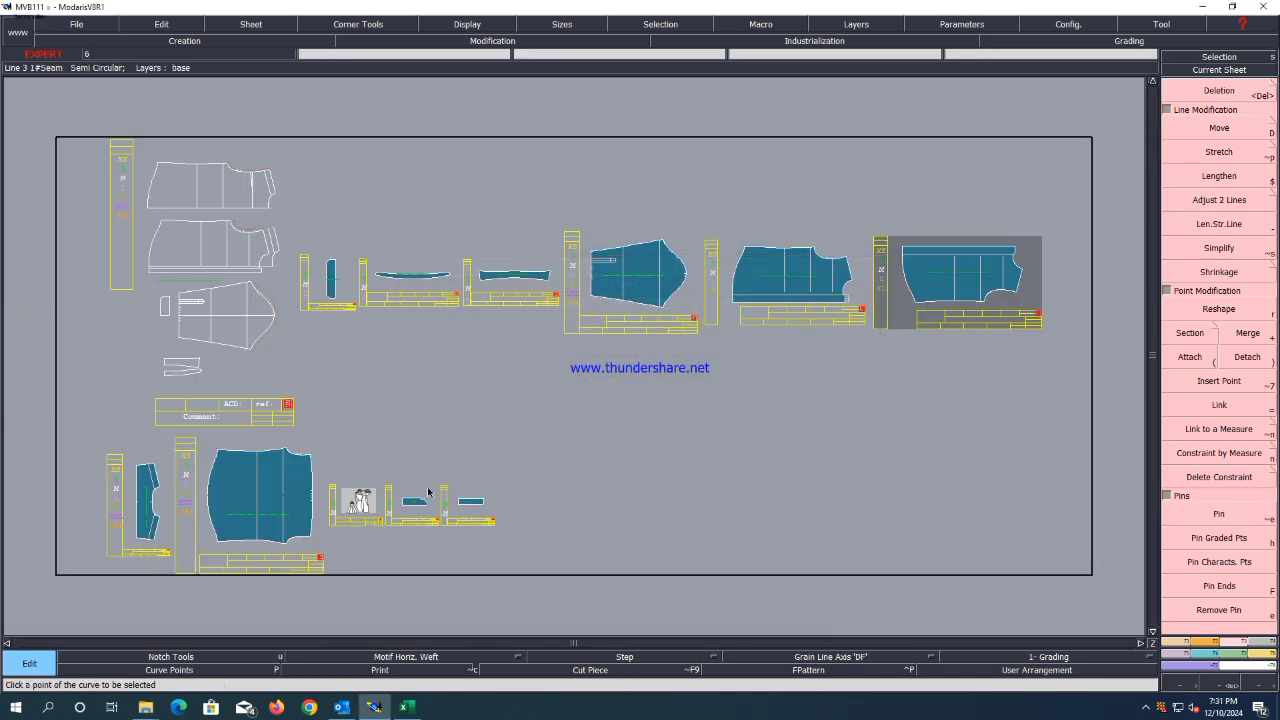
pyautogui.scroll(3, 146, 588)
pyautogui.scroll(2, 190, 505)
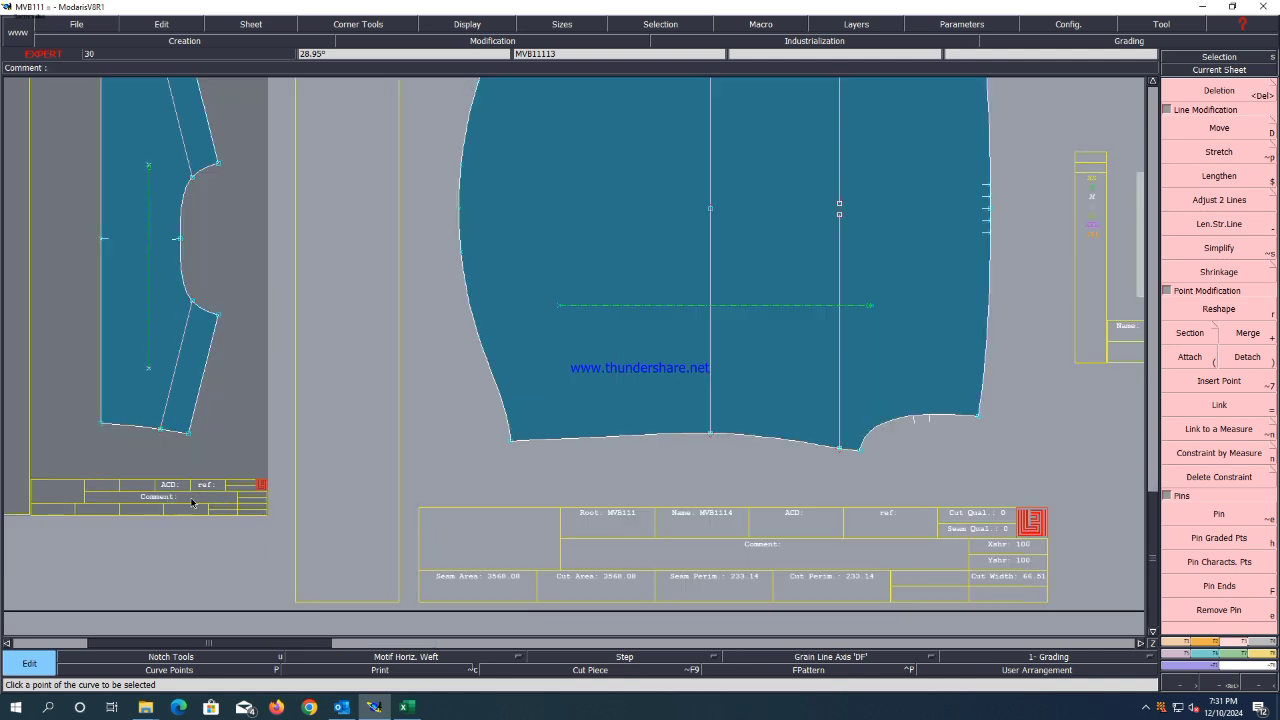
pyautogui.click(191, 503)
pyautogui.write('BACK')
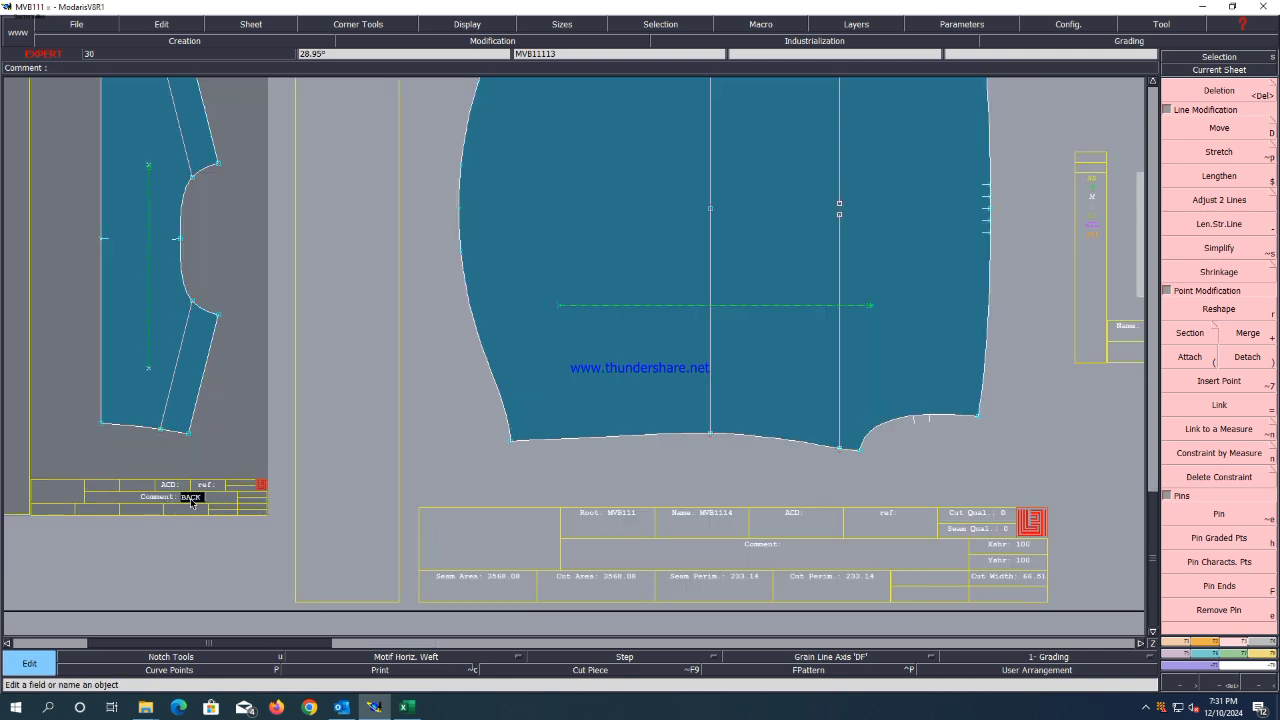
pyautogui.write(' YOU')
pyautogui.press('Return')
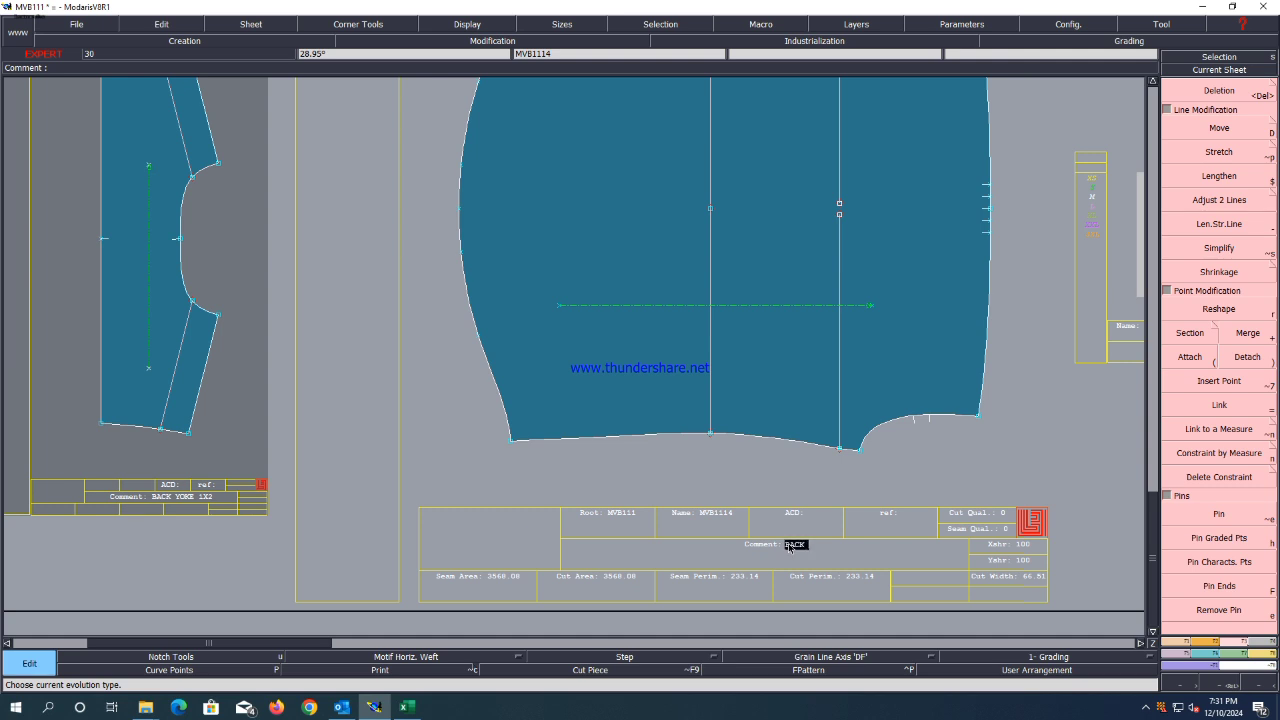
# Set the back piece's comment to BACK 1X1 and the pointed sleeve placket's comment to SLV PLACKET FINISH.
pyautogui.press('Return')
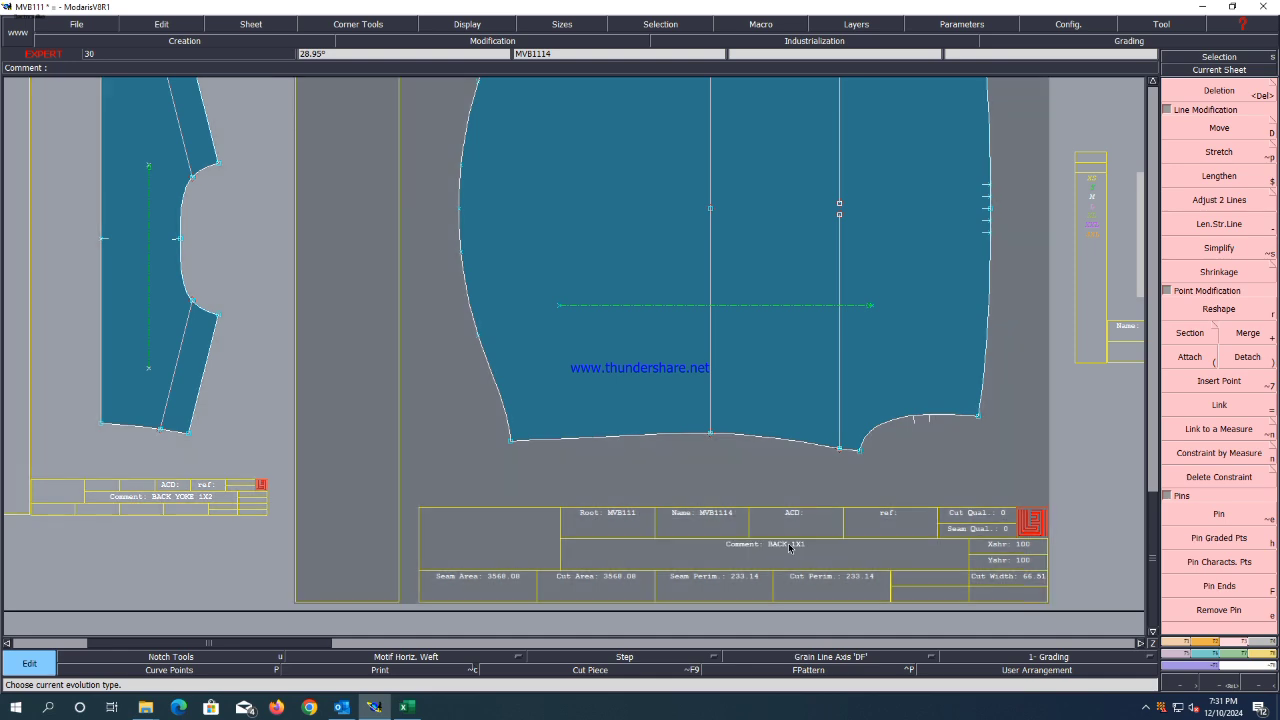
pyautogui.scroll(-5, 789, 546)
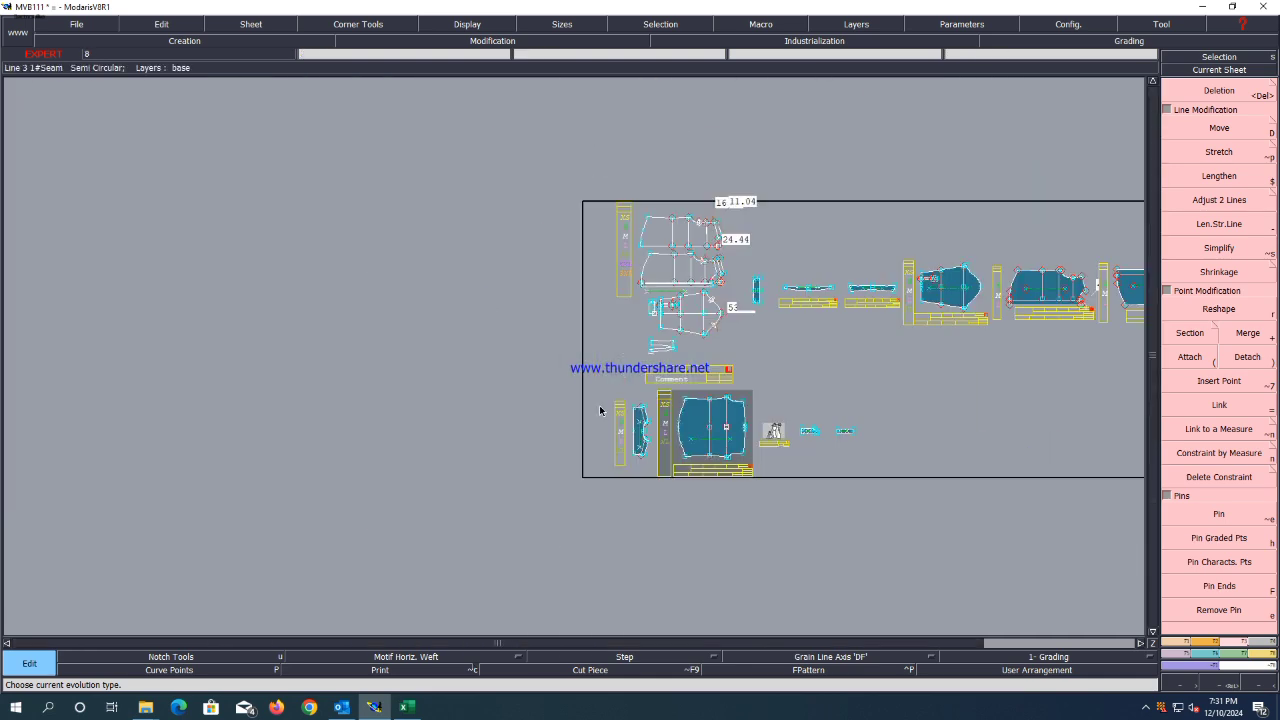
pyautogui.scroll(5, 800, 448)
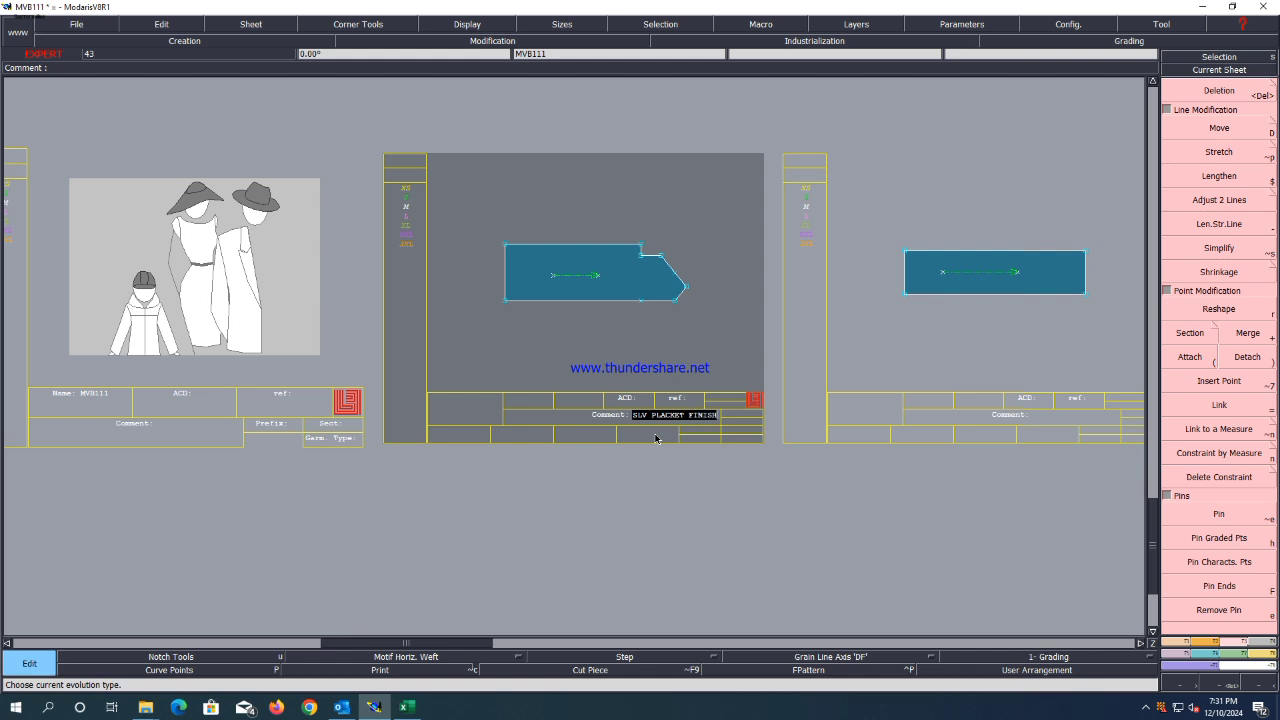
pyautogui.press('Return')
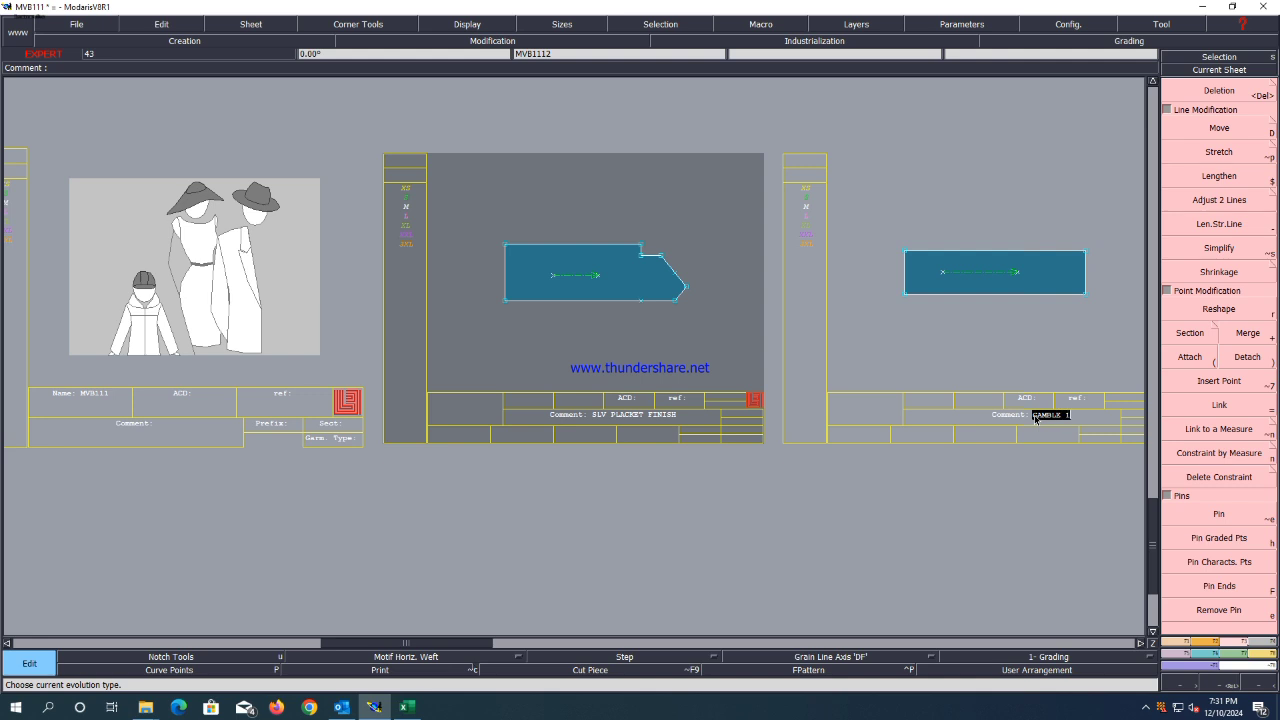
# Label the small rectangular piece with its GAMBLE comment and automatically rearrange all sheets.
pyautogui.press('Return')
pyautogui.press('j')
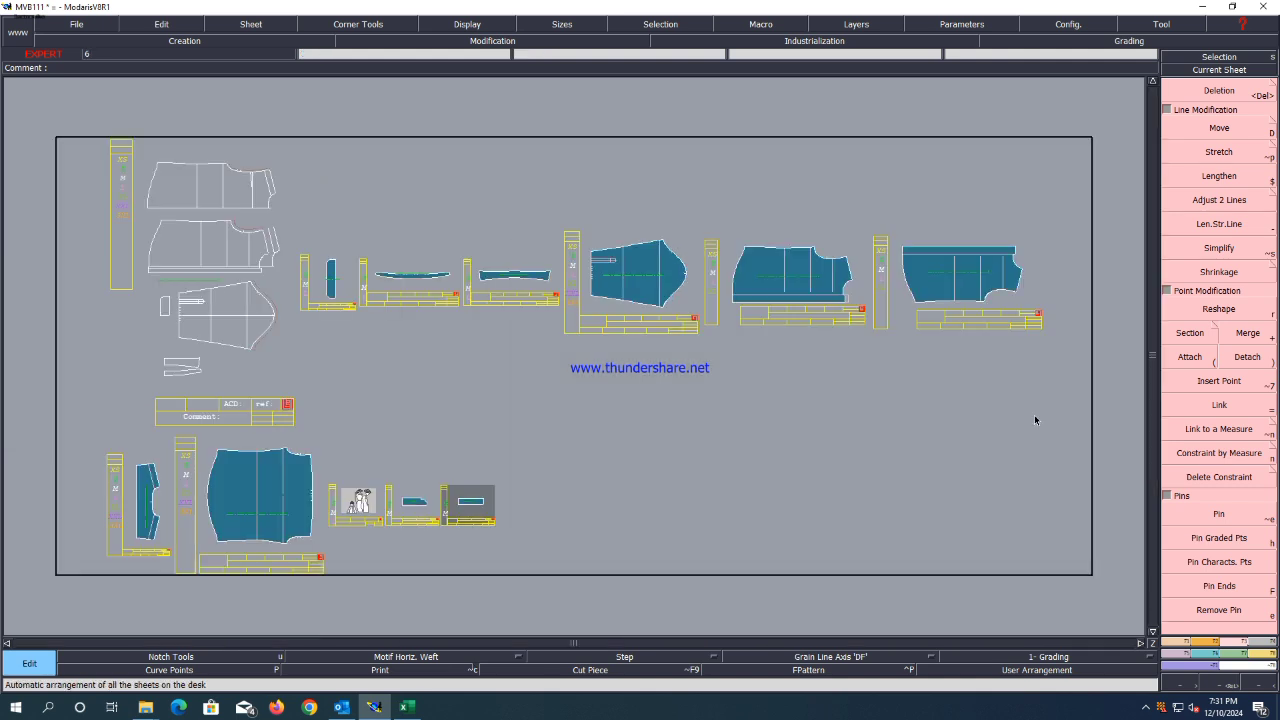
# Copy the SLV PLACKET FINISH piece, the two collar pieces and the cuff onto new sheets in the empty desk area.
pyautogui.hotkey('ctrl', 'c')
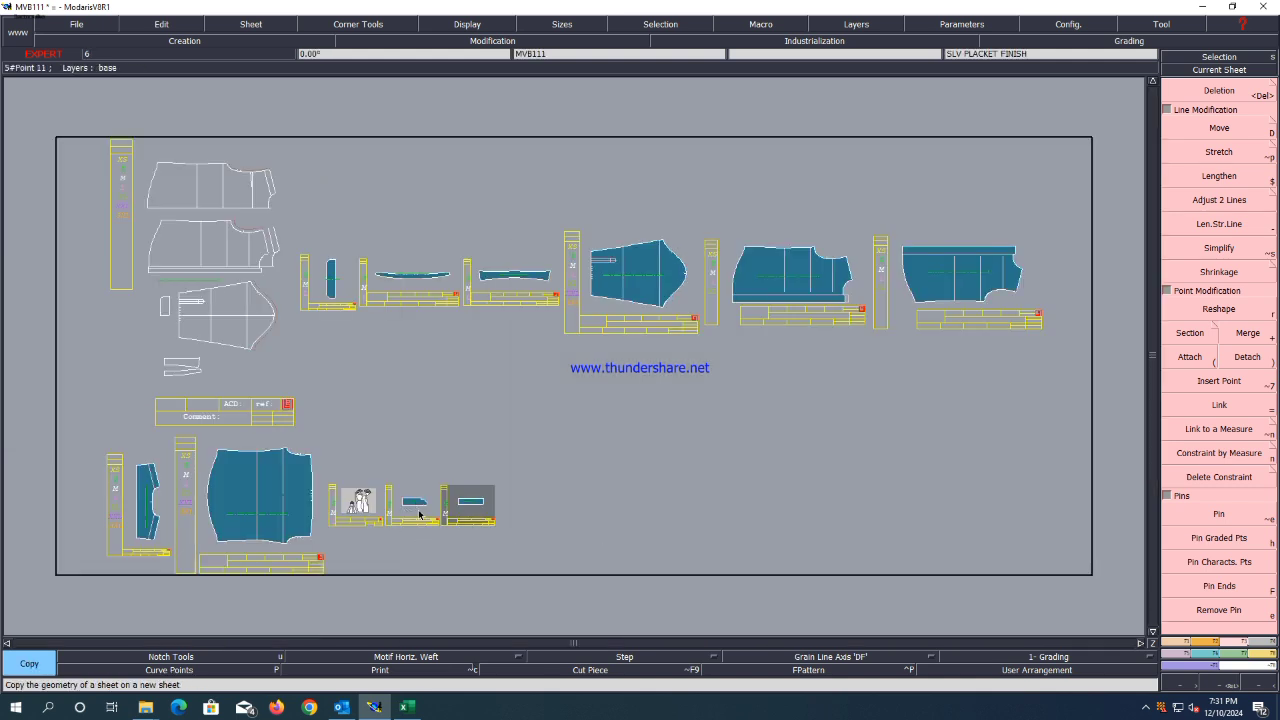
pyautogui.click(421, 514)
pyautogui.click(770, 537)
pyautogui.click(515, 278)
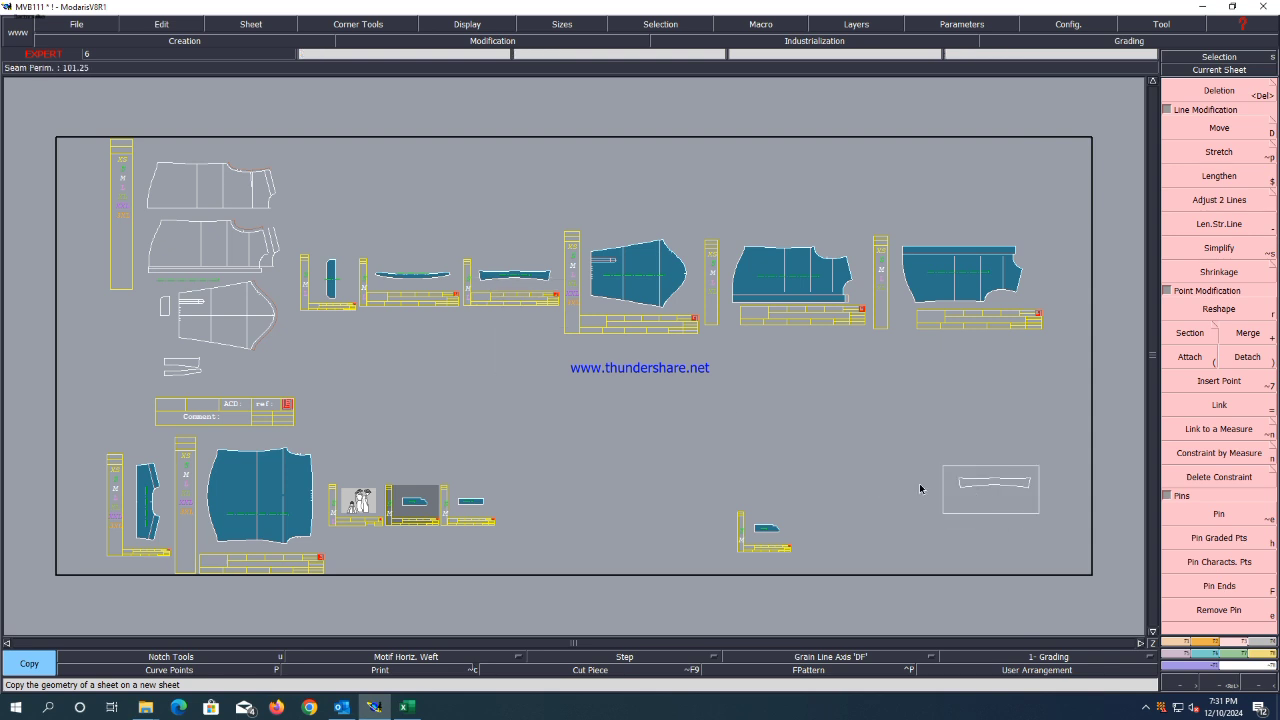
pyautogui.click(995, 500)
pyautogui.click(952, 595)
pyautogui.click(330, 282)
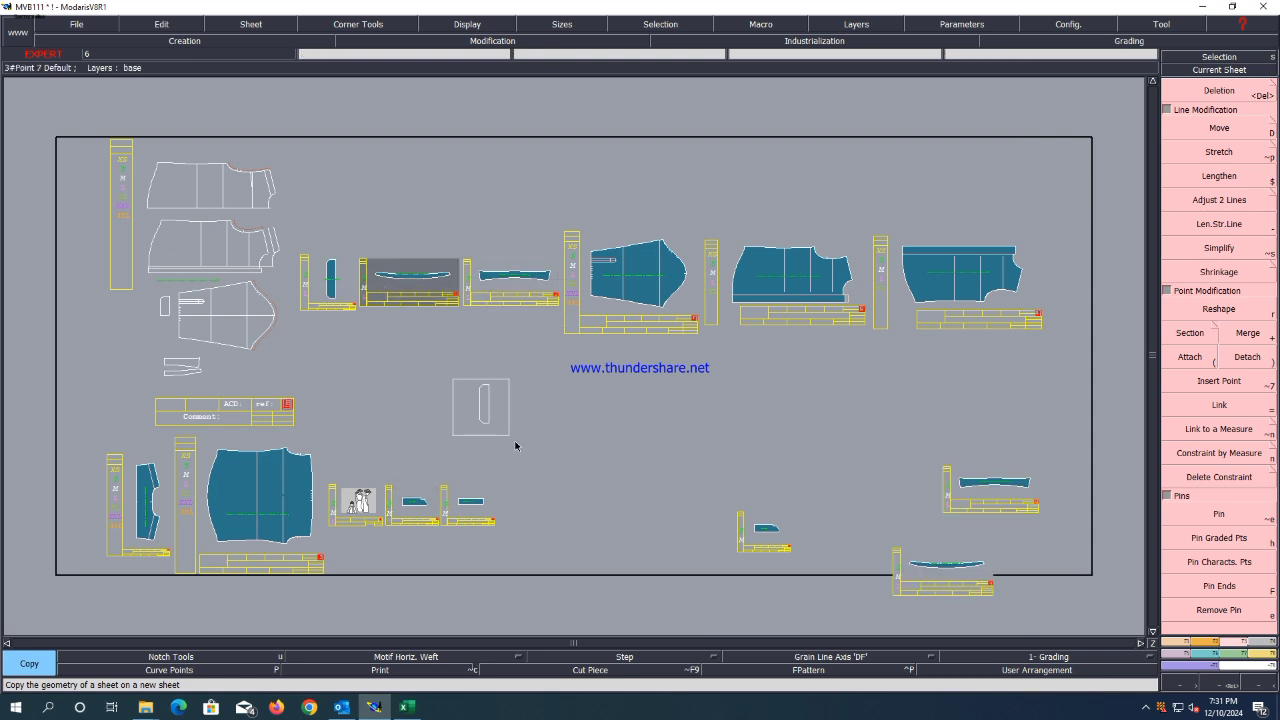
pyautogui.click(856, 507)
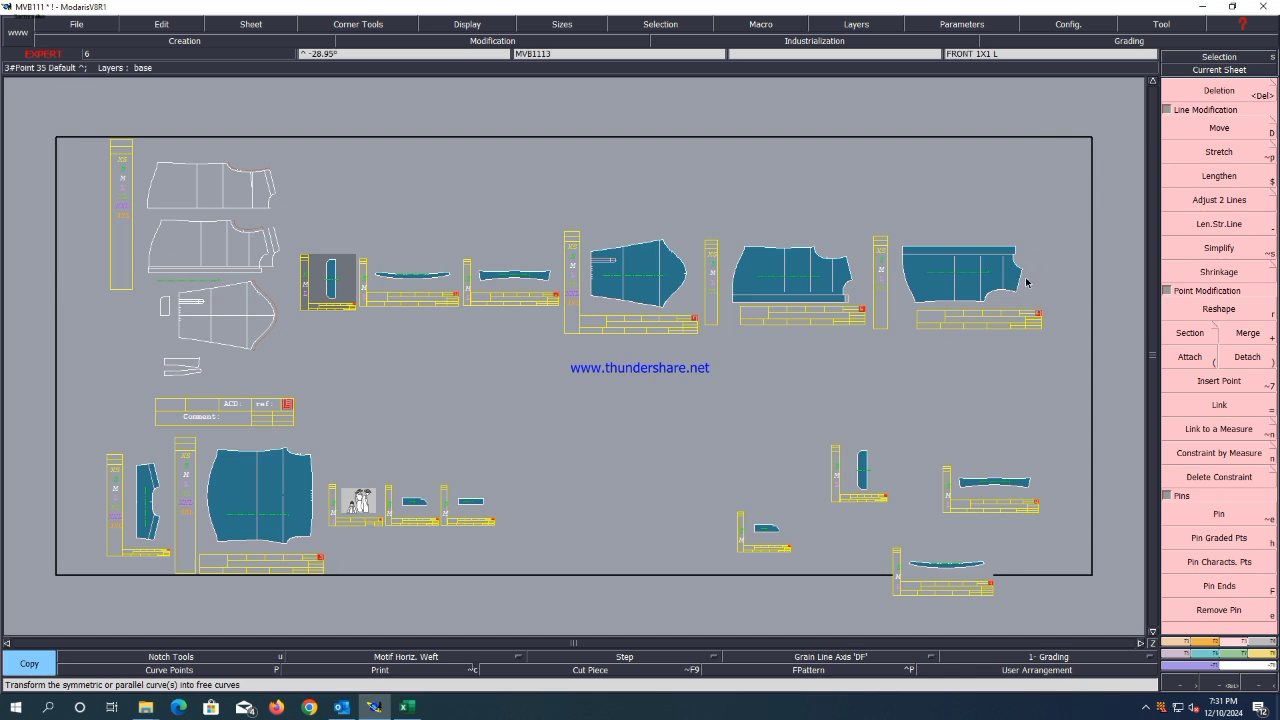
# Add a 1.25 cm line seam allowance around the whole outline of the original SLV PLACKET FINISH piece.
pyautogui.click(402, 500)
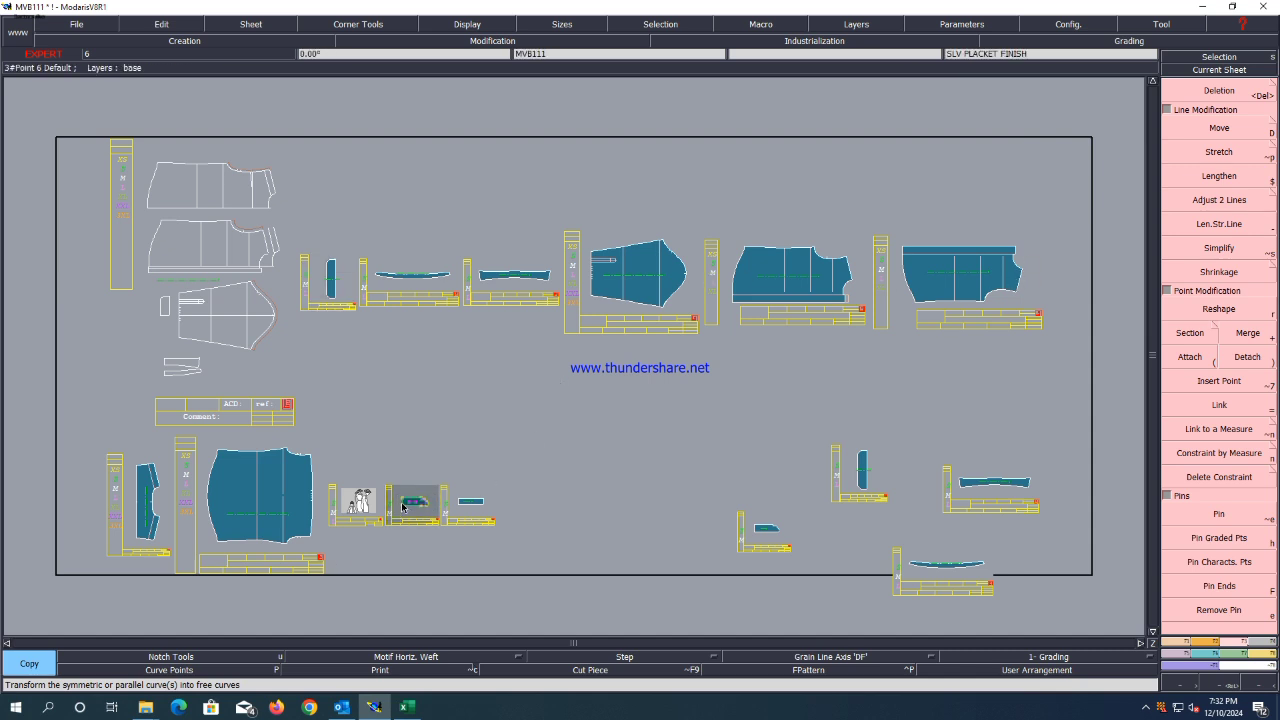
pyautogui.click(1257, 642)
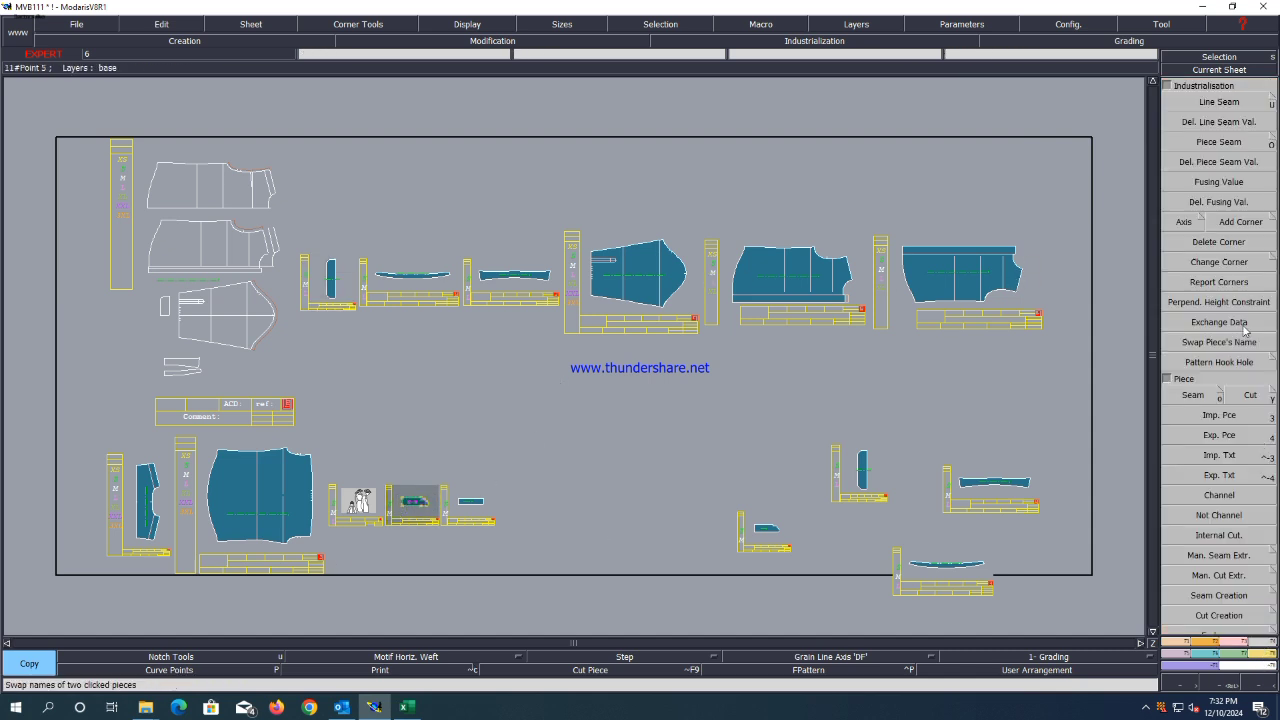
pyautogui.click(1219, 101)
pyautogui.click(420, 500)
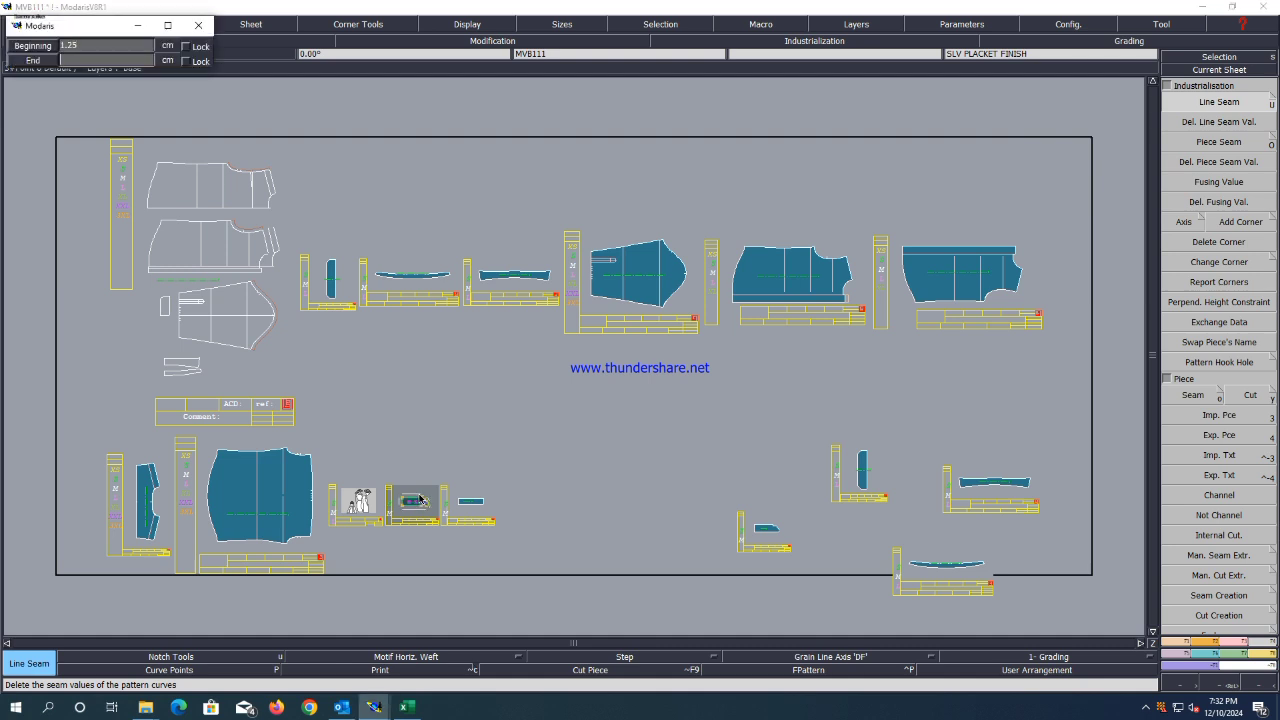
pyautogui.press('Return')
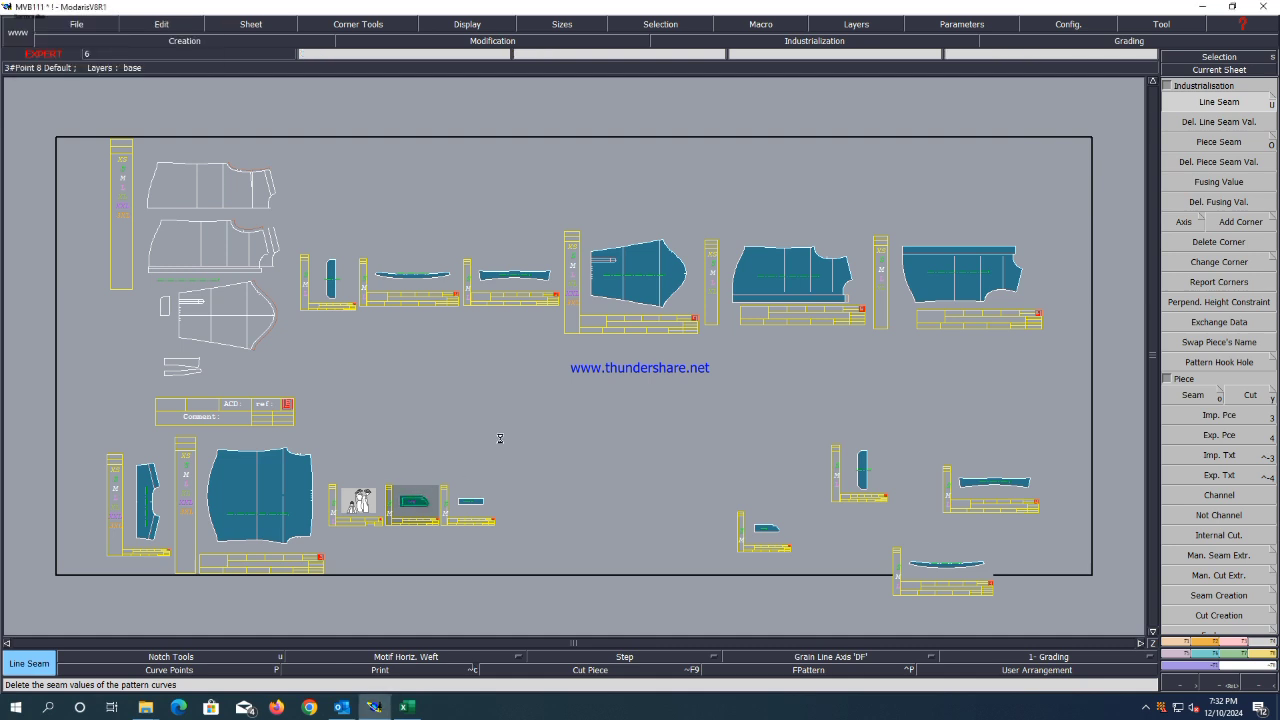
# Add a line seam allowance of 1 cm at beginning and end to all outline edges of the back yoke.
pyautogui.scroll(1, 166, 514)
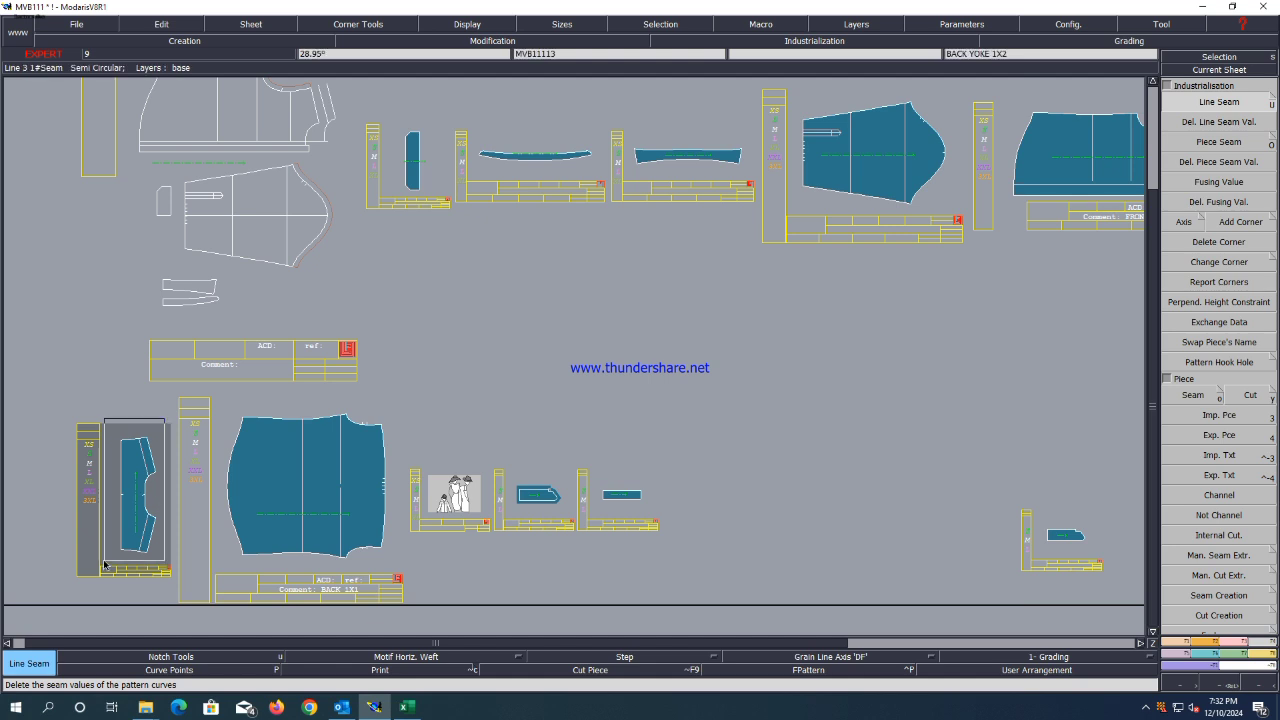
pyautogui.click(133, 441)
pyautogui.click(133, 440)
pyautogui.write('1')
pyautogui.press('Down')
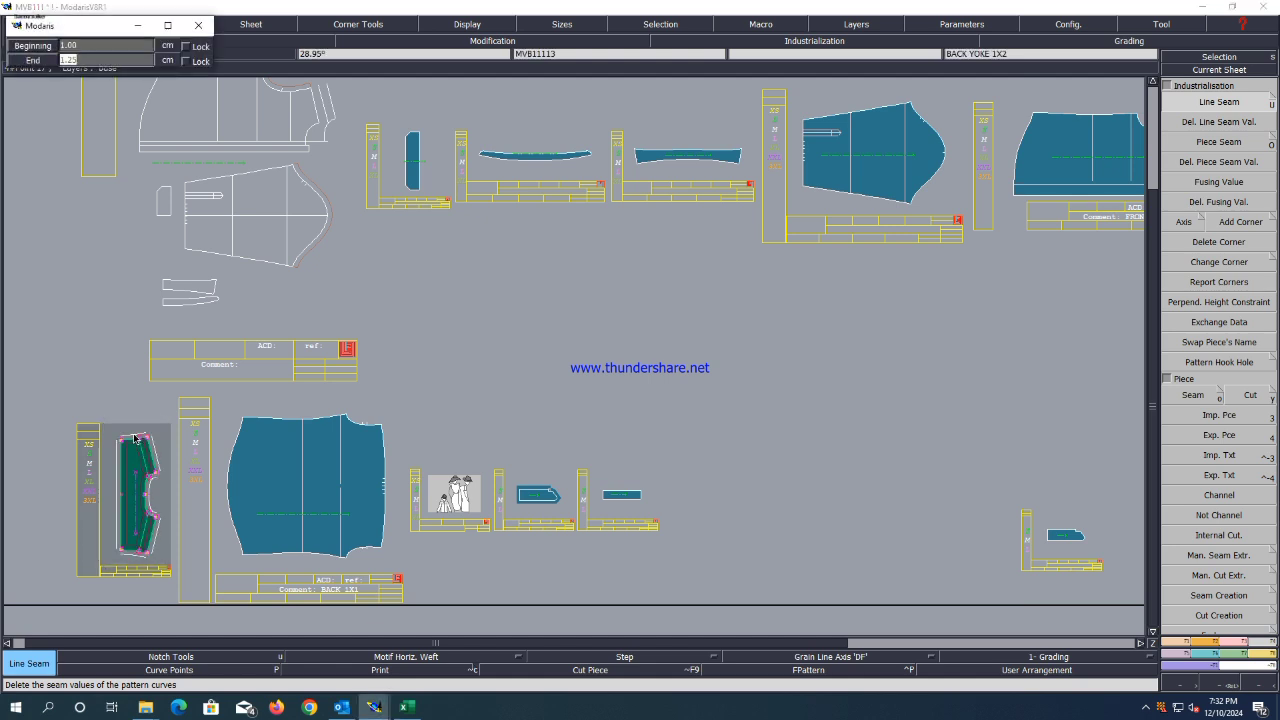
pyautogui.write('1')
pyautogui.press('Return')
# Set the seam allowance of the back yoke's upper armhole edge to 0.7 cm at beginning and end.
pyautogui.scroll(2, 133, 440)
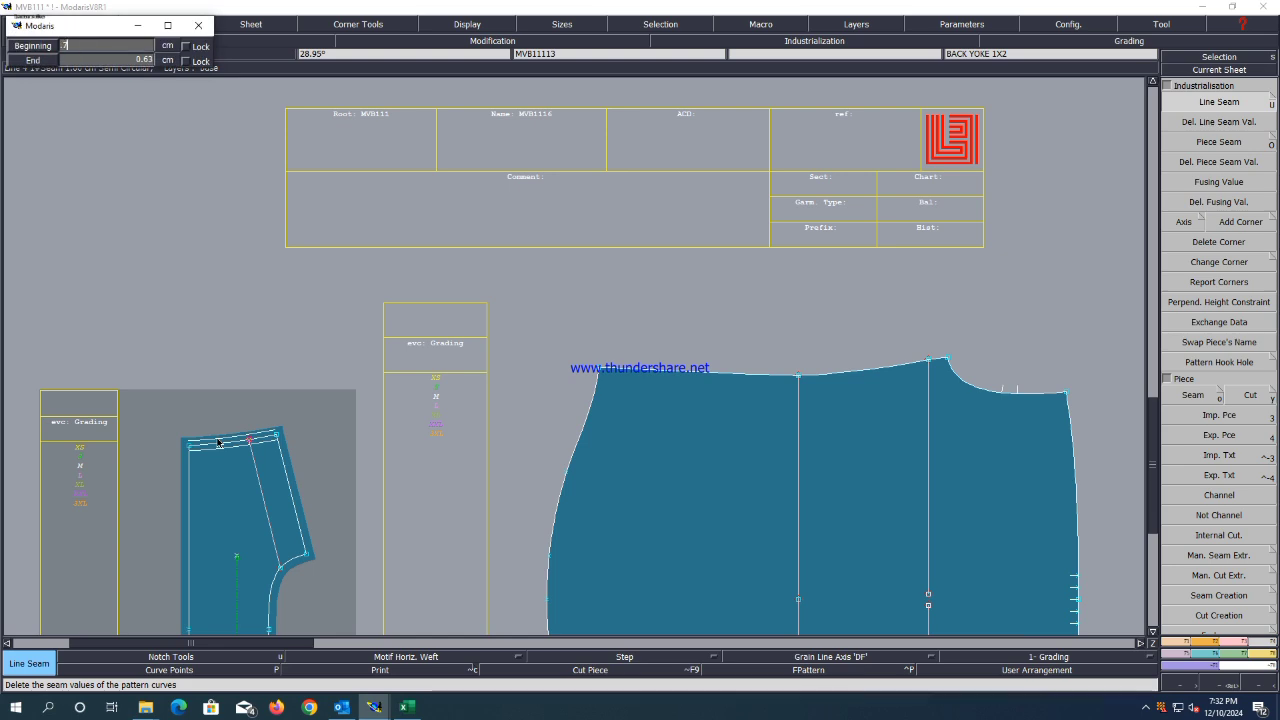
pyautogui.press('Down')
pyautogui.write('.7')
pyautogui.press('Return')
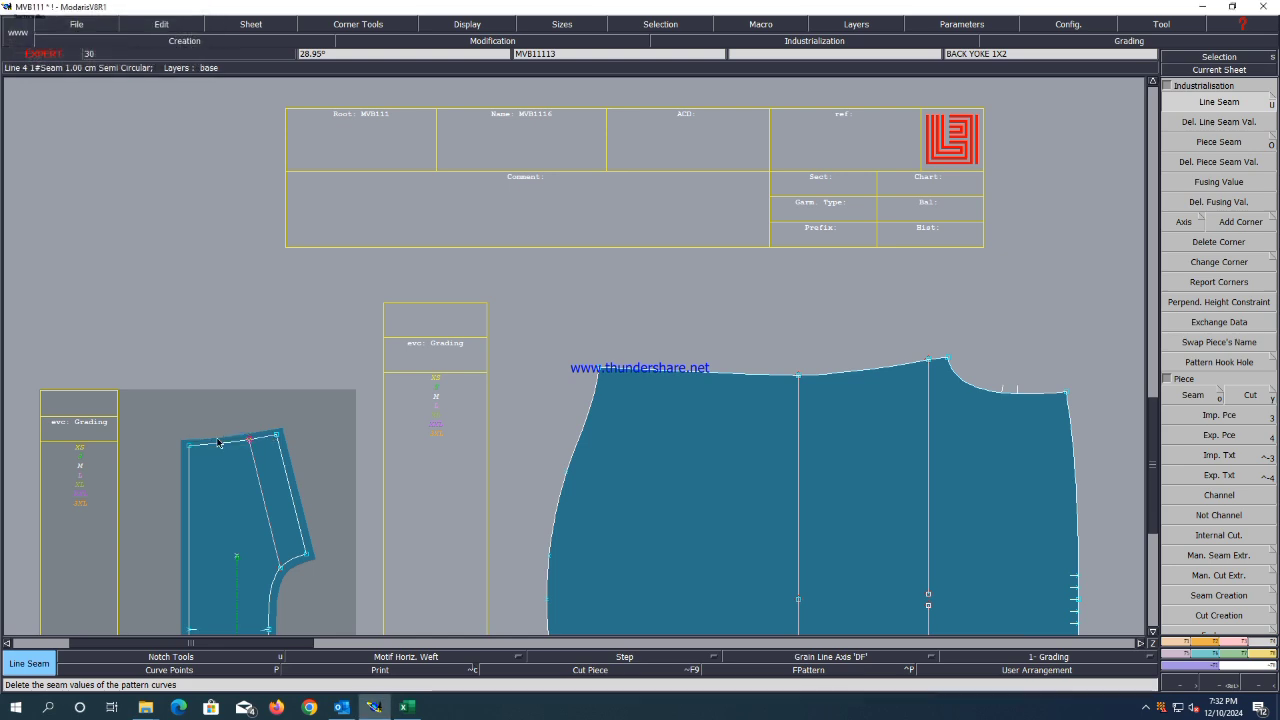
# Set the seam allowance of the back yoke's lower armhole edge to 0.7 cm at beginning and end.
pyautogui.scroll(-3, 218, 442)
pyautogui.scroll(3, 234, 580)
pyautogui.click(234, 542)
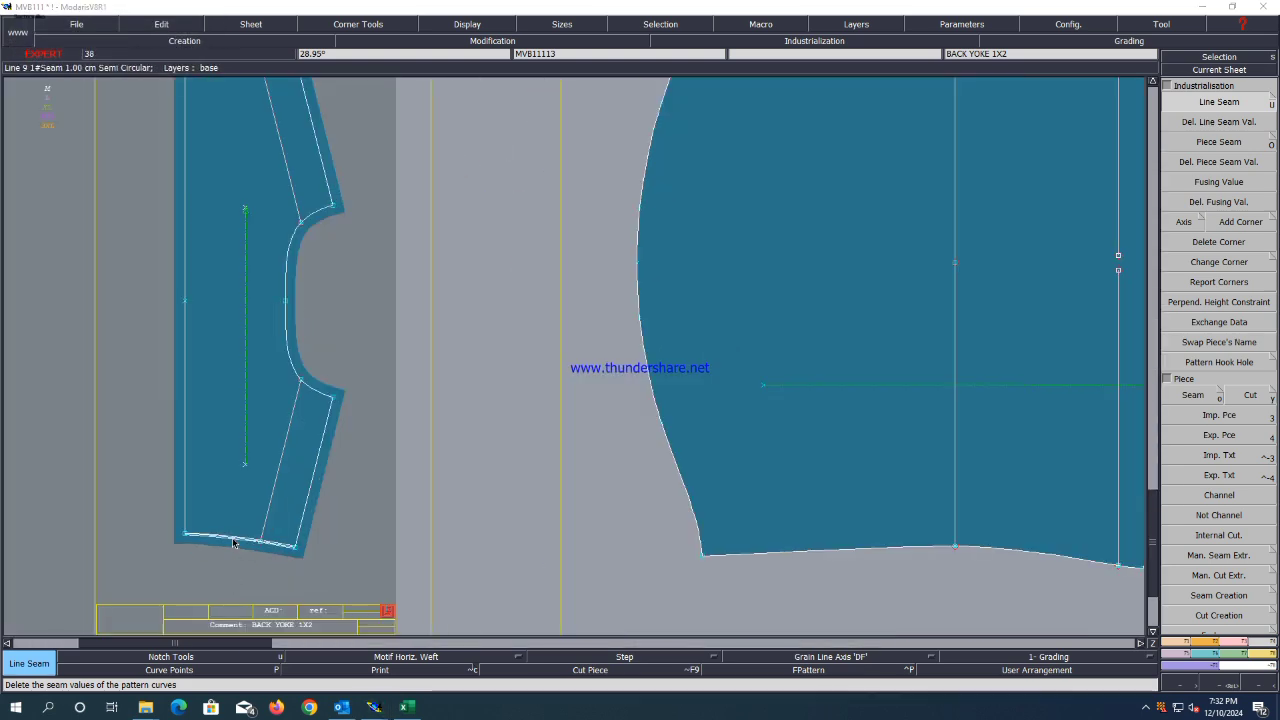
pyautogui.write('.7')
pyautogui.press('Down')
pyautogui.write('.7')
pyautogui.press('Return')
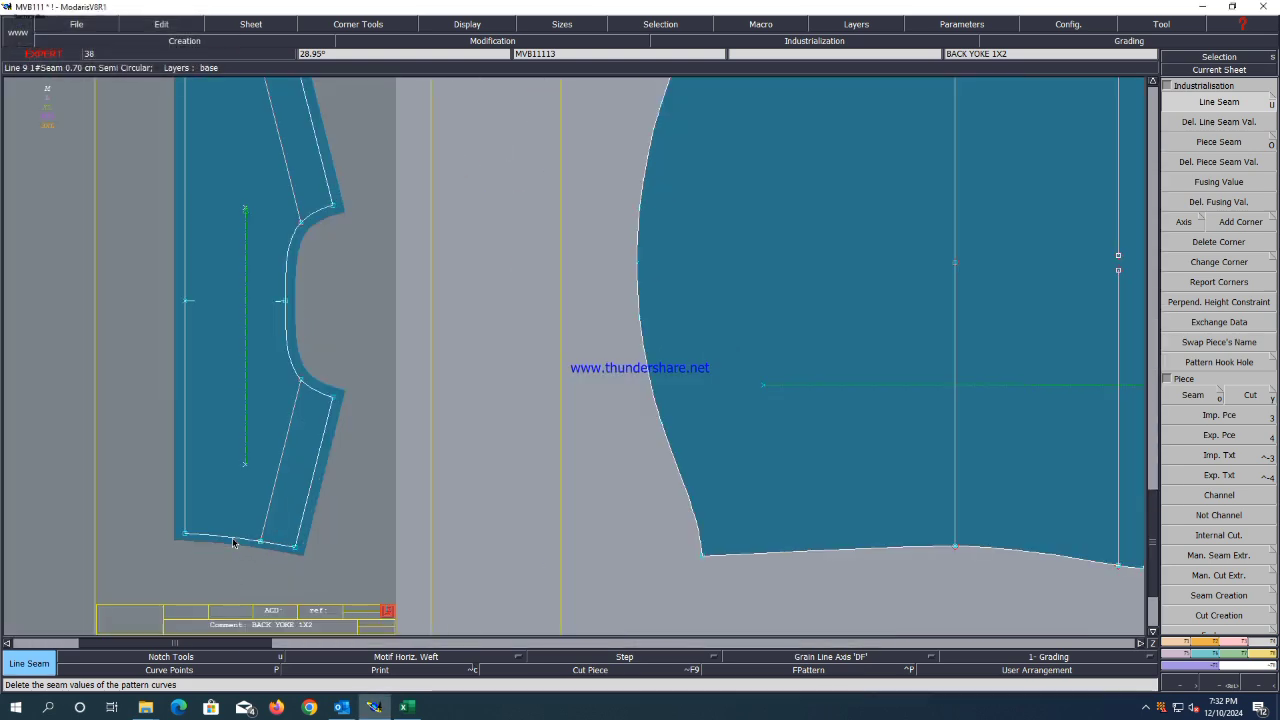
# Set the seam allowance of both neckline halves of the back yoke to 0.8 cm at beginning and end.
pyautogui.click(302, 340)
pyautogui.write('.8')
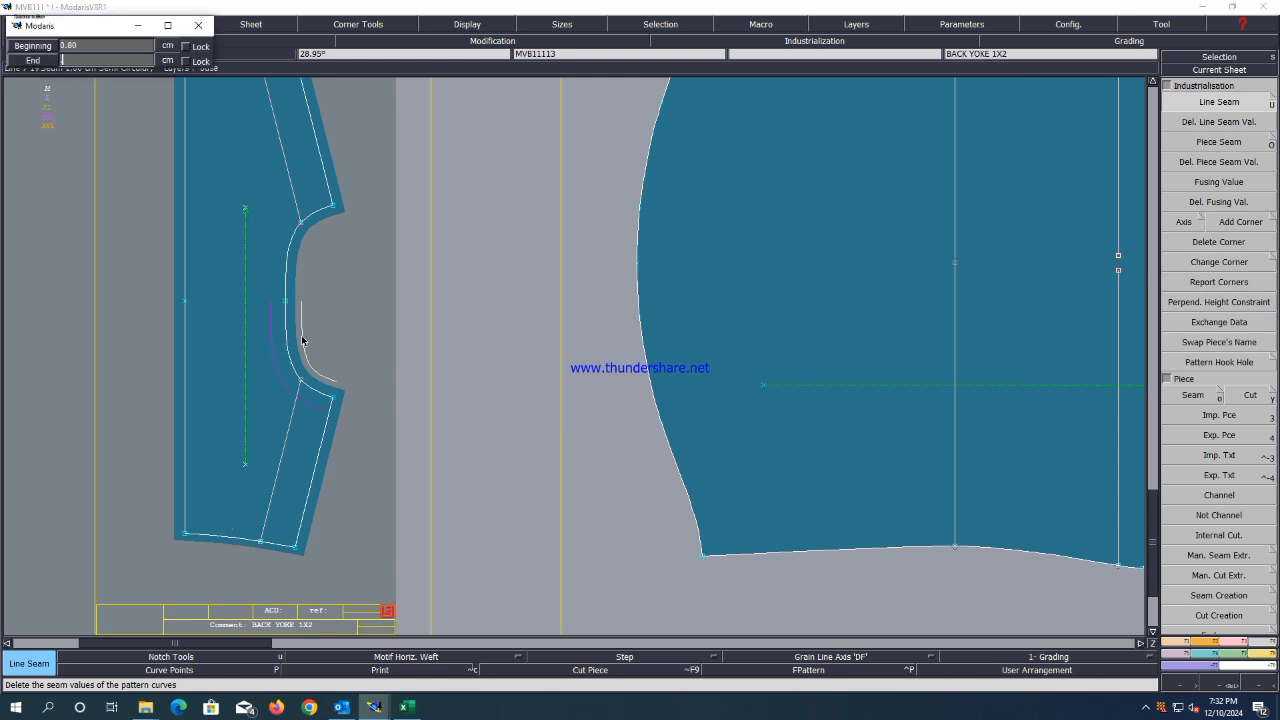
pyautogui.write('.8')
pyautogui.press('Return')
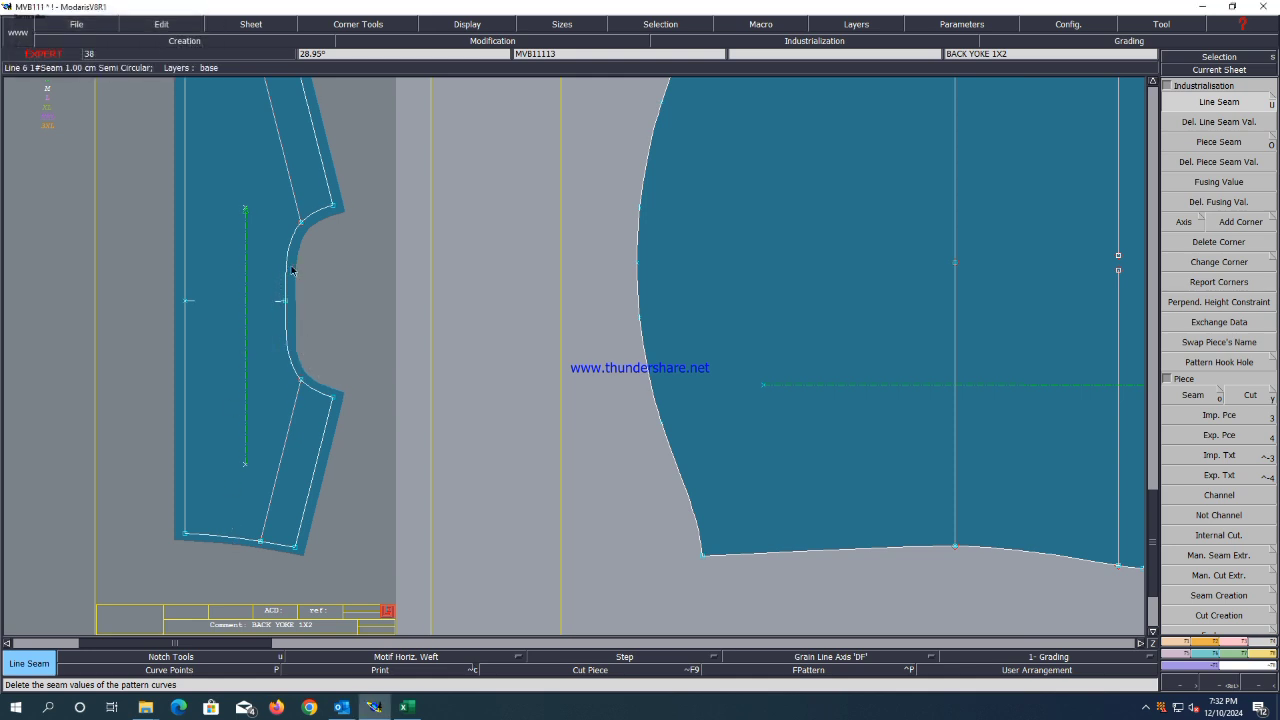
pyautogui.click(293, 270)
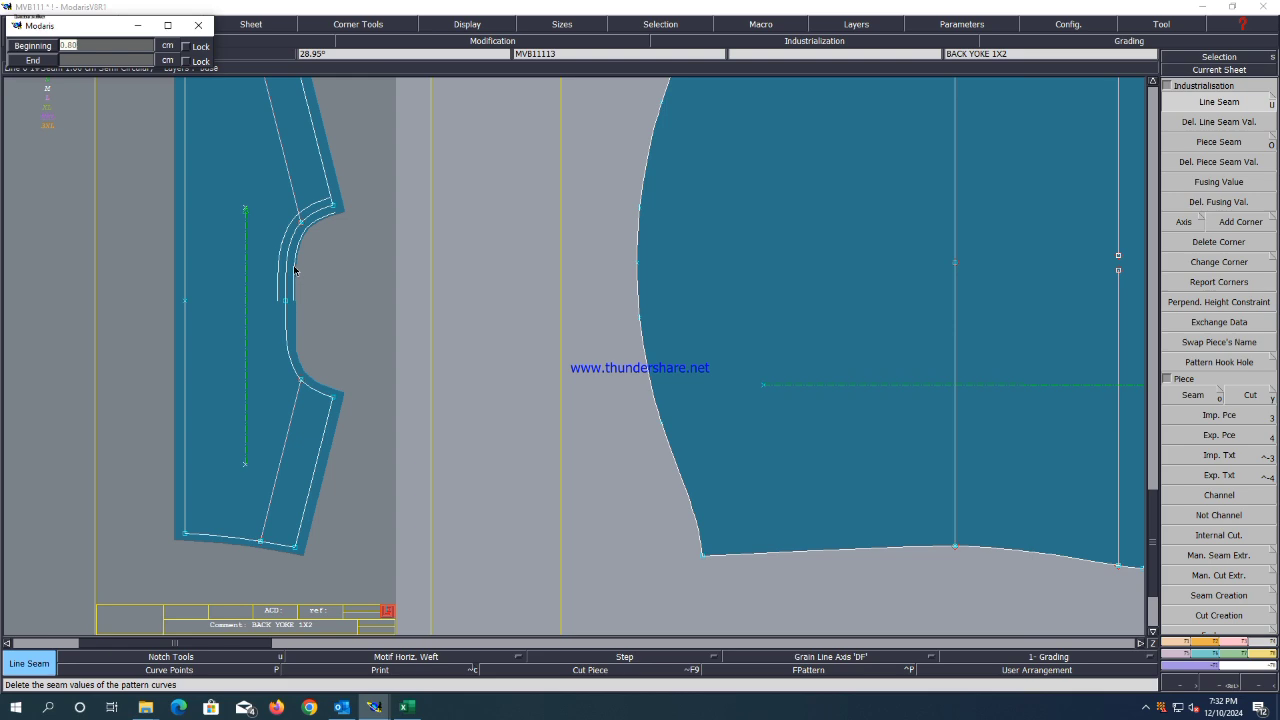
pyautogui.press('Escape')
# Add a line seam allowance of 1 cm at beginning and end to all outline edges of the BACK 1X1 piece.
pyautogui.scroll(-2, 292, 320)
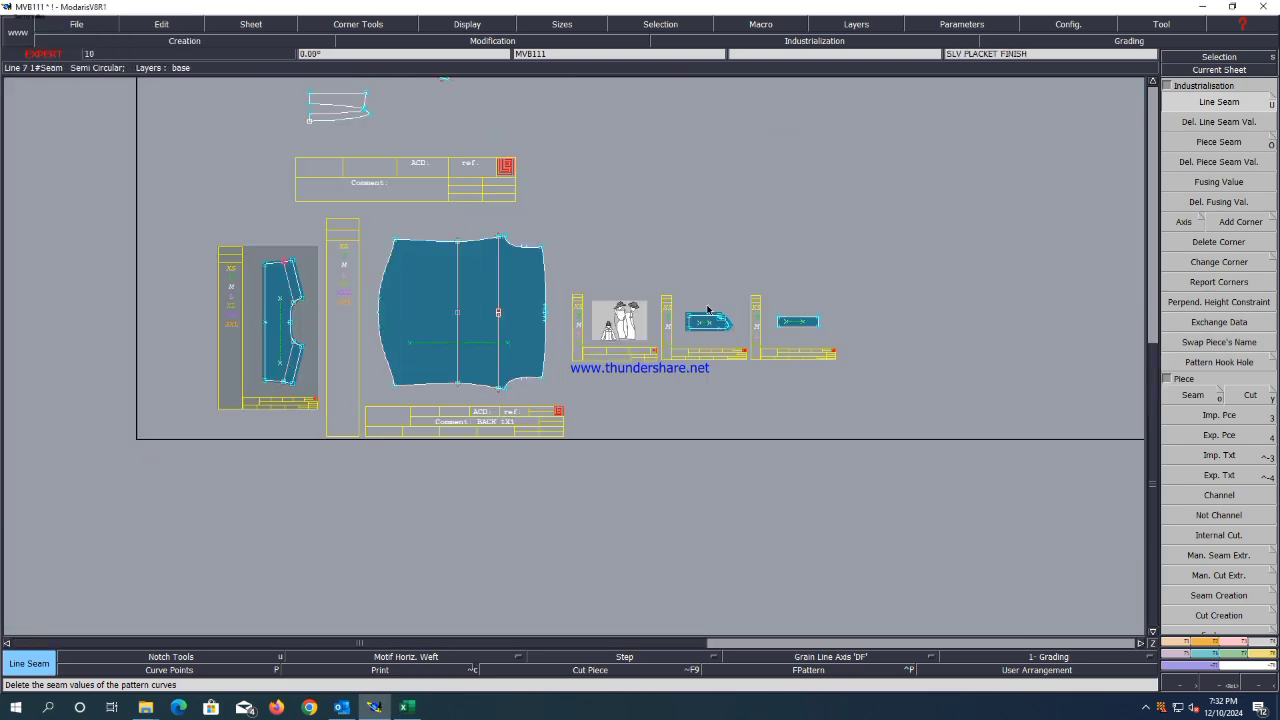
pyautogui.scroll(-1, 314, 407)
pyautogui.scroll(2, 1000, 168)
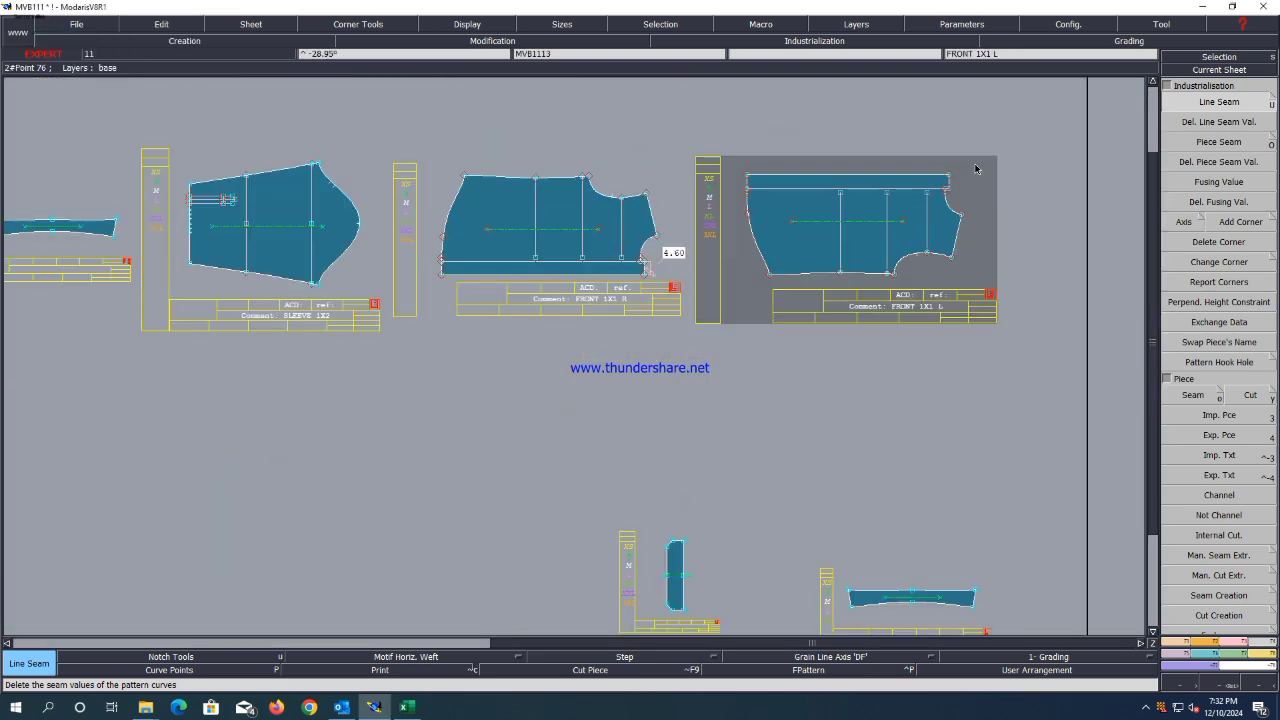
pyautogui.scroll(-2, 976, 169)
pyautogui.scroll(1, 264, 436)
pyautogui.scroll(1, 265, 437)
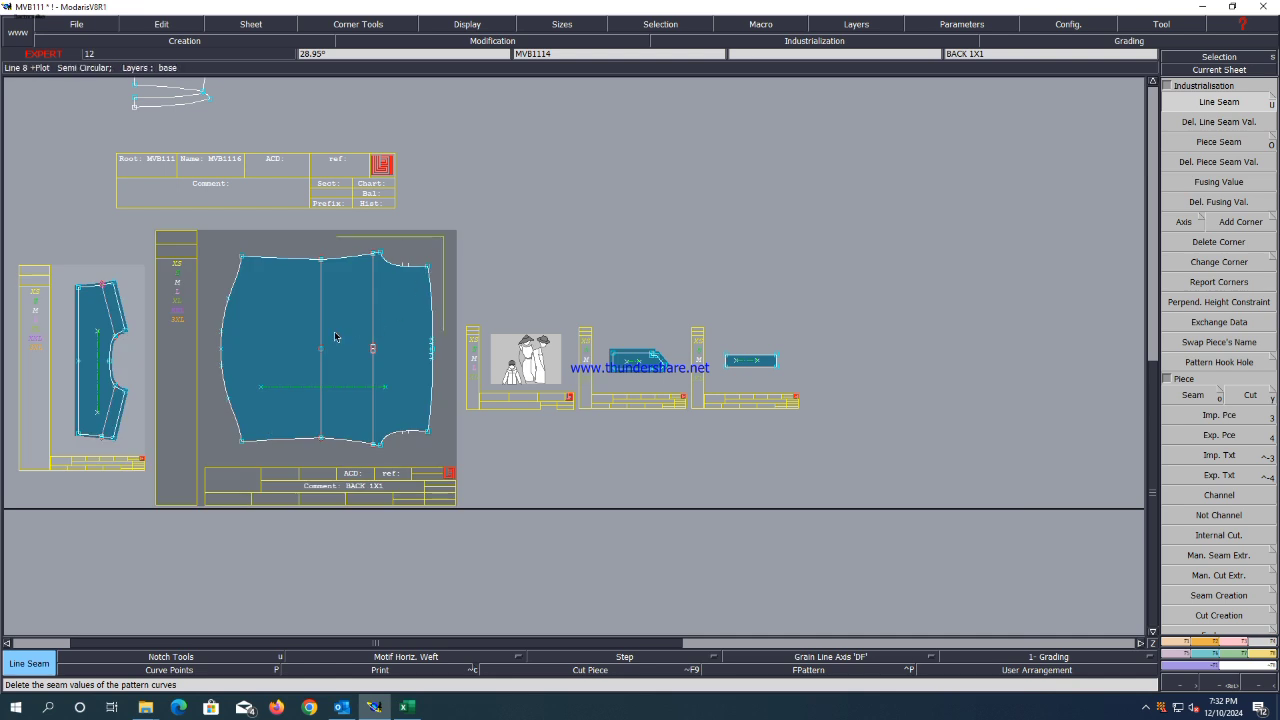
pyautogui.click(350, 256)
pyautogui.press('Return')
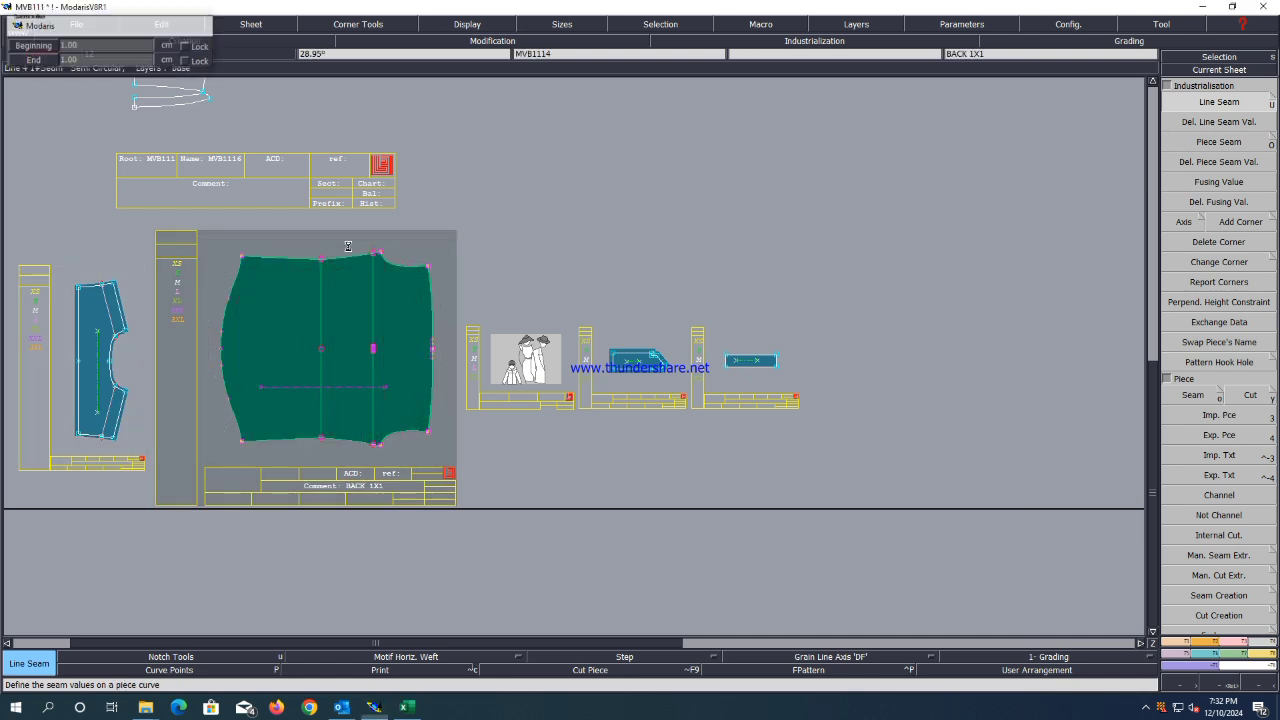
# Set the seam allowance of the upper and lower armhole edges of the BACK 1X1 piece to 0.7 cm at beginning and end.
pyautogui.scroll(1, 414, 262)
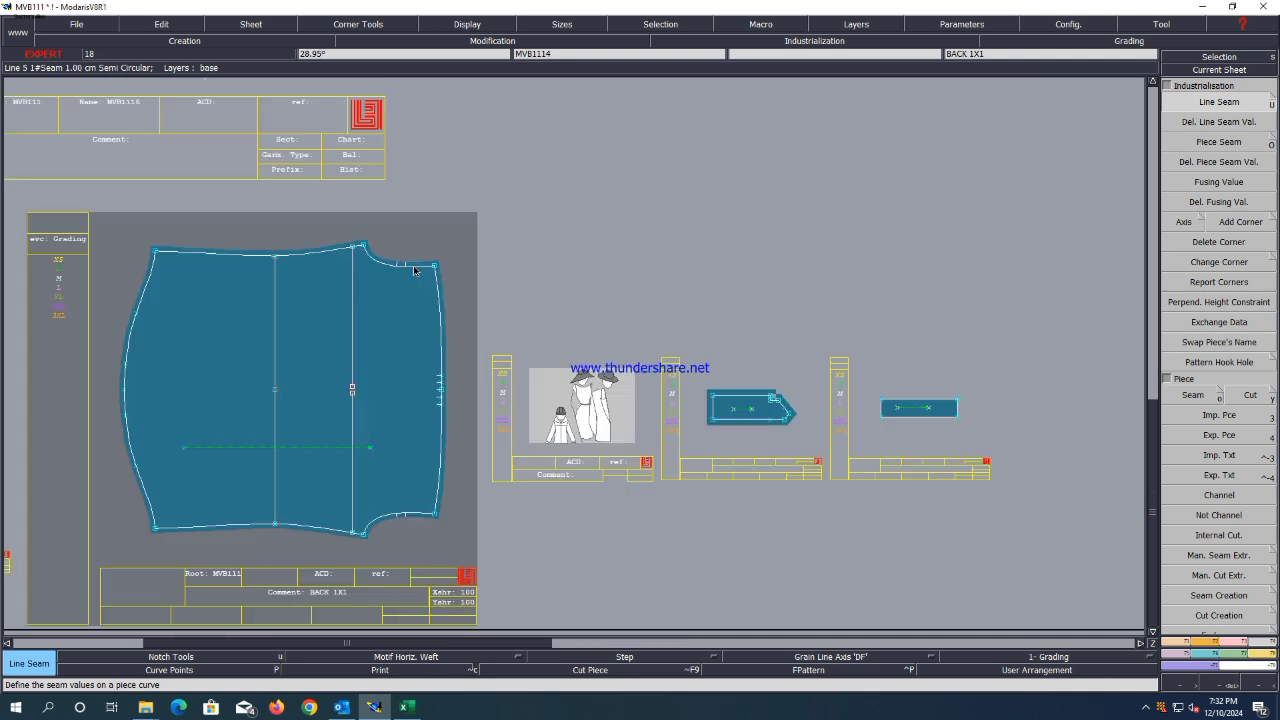
pyautogui.click(413, 260)
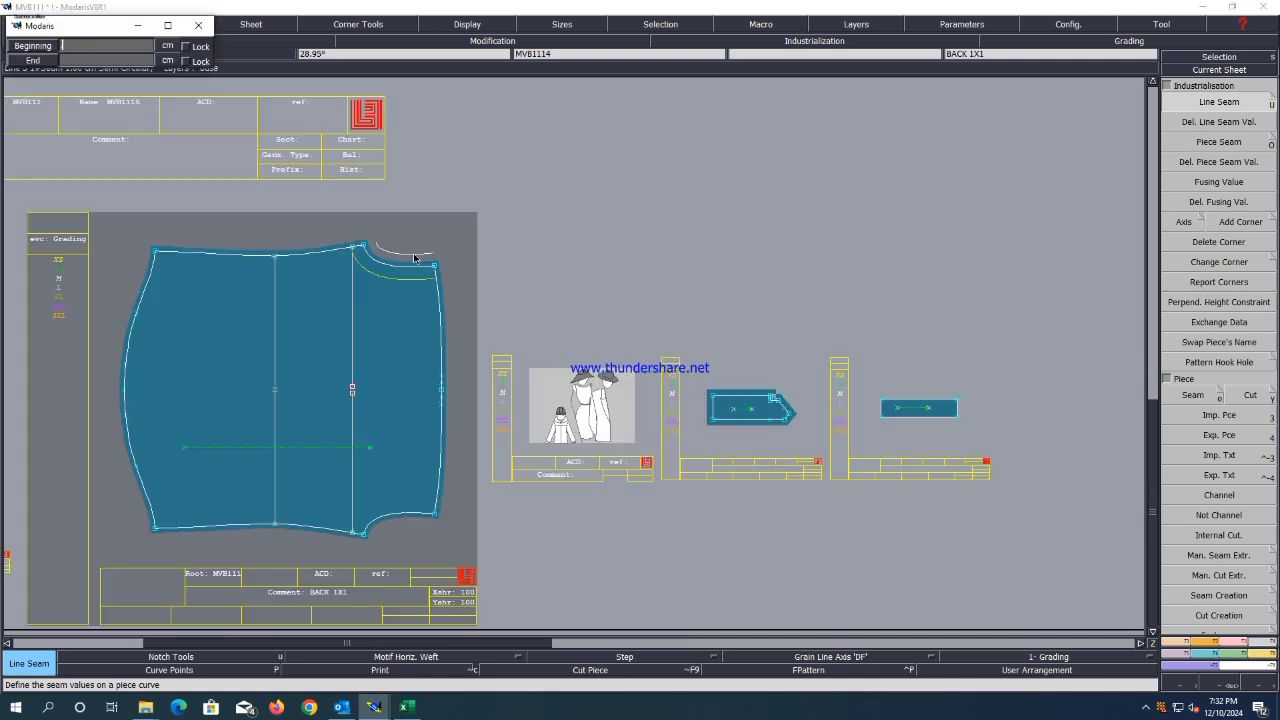
pyautogui.write('0.80')
pyautogui.press('Return')
pyautogui.press('Return')
pyautogui.click(406, 265)
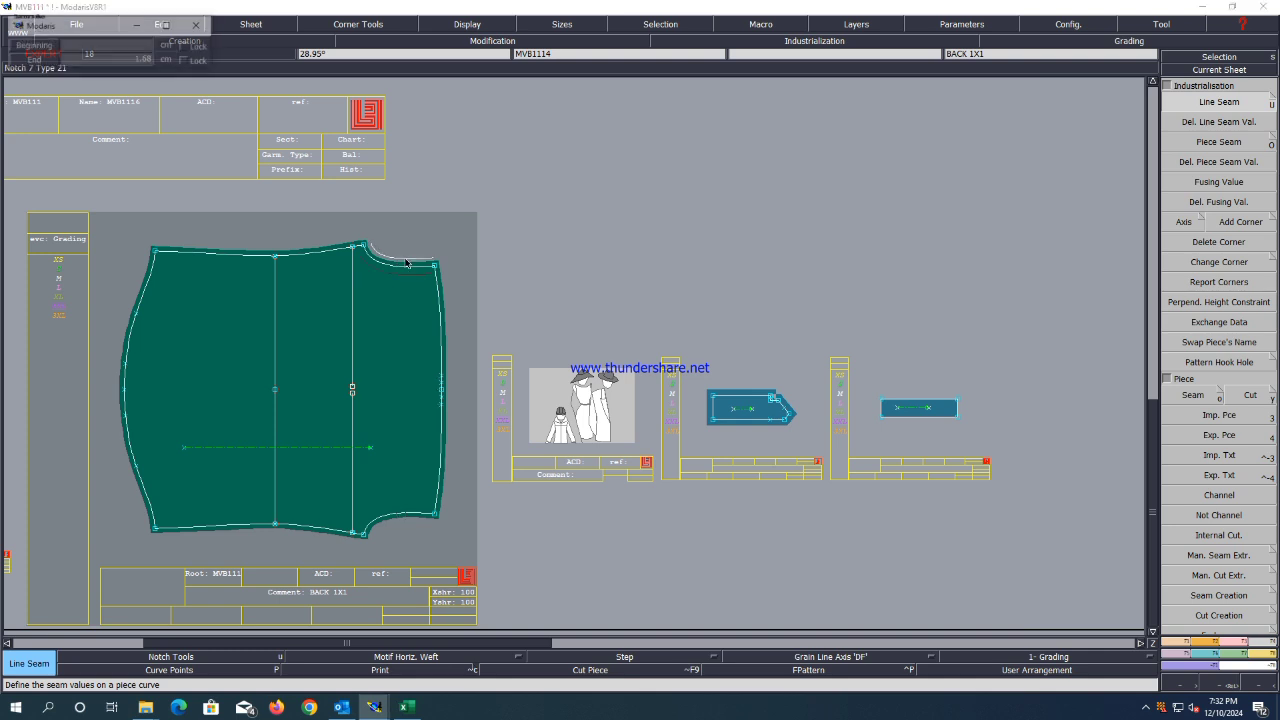
pyautogui.scroll(-2, 406, 262)
pyautogui.scroll(1, 180, 280)
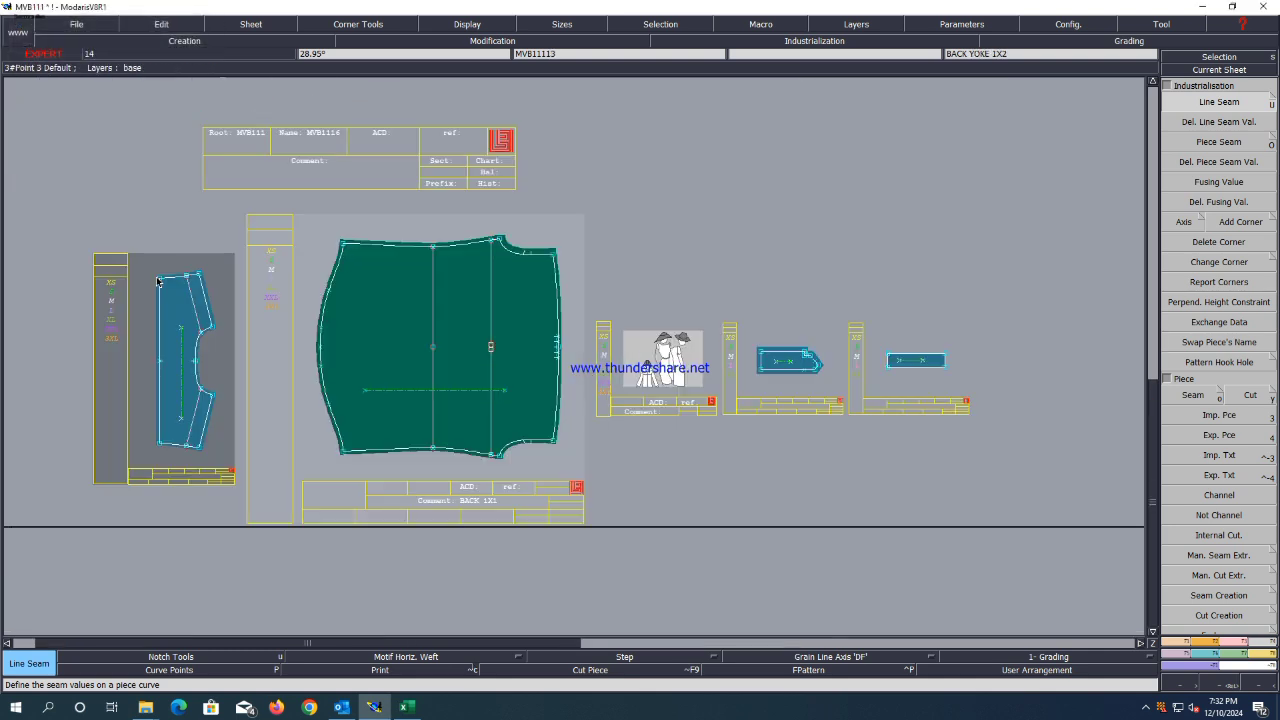
pyautogui.click(533, 242)
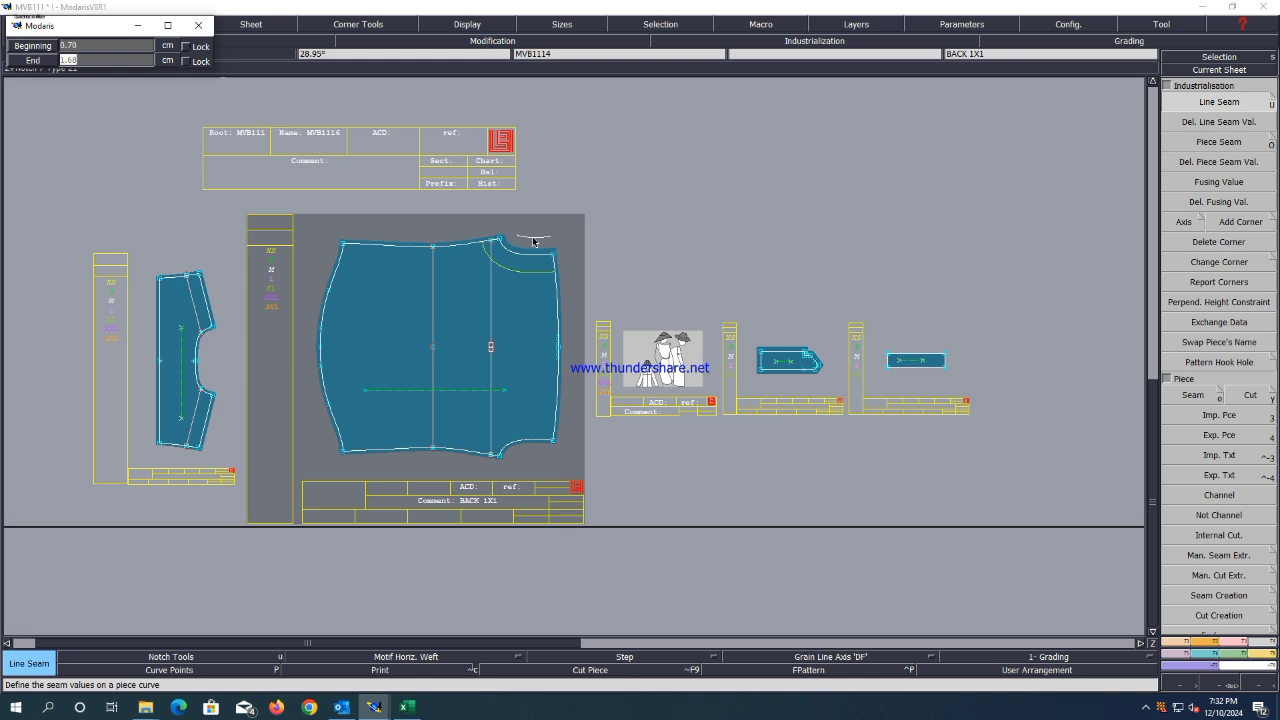
pyautogui.press('Return')
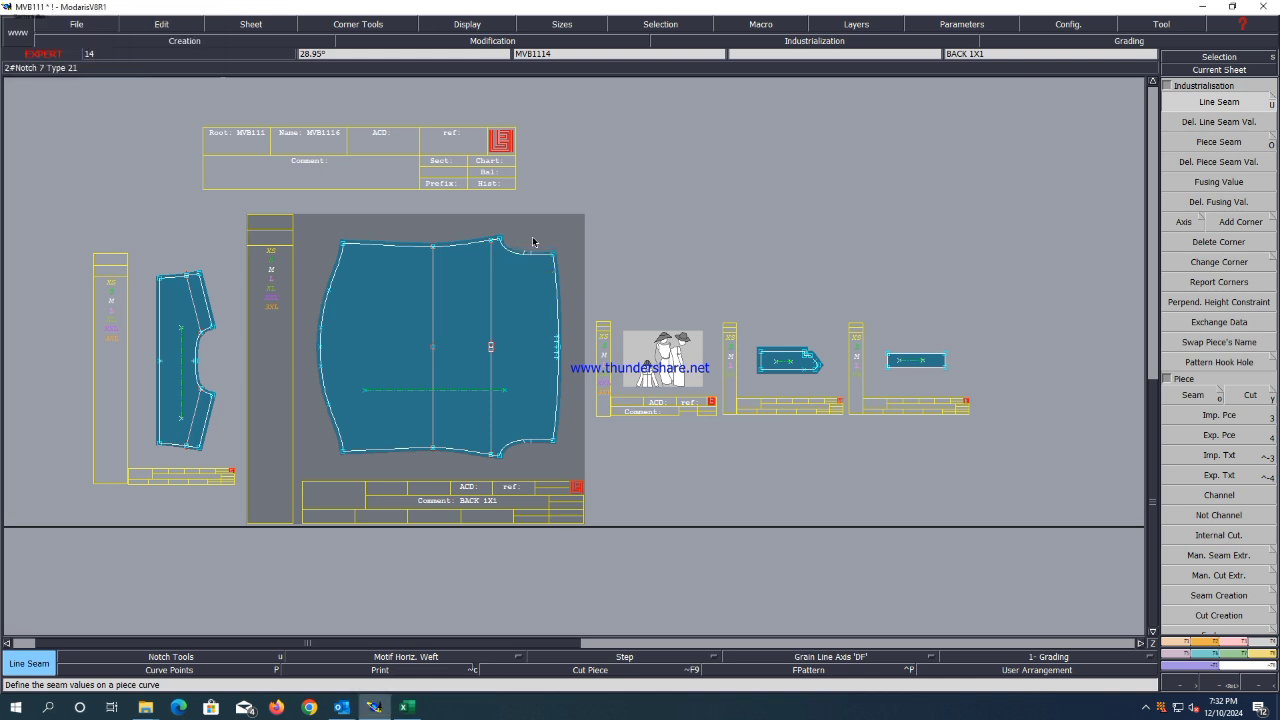
pyautogui.click(525, 436)
pyautogui.press('Return')
# Set the seam allowance of both side edges of the BACK 1X1 piece to 1.6 cm at beginning and end.
pyautogui.scroll(3, 468, 248)
pyautogui.click(452, 248)
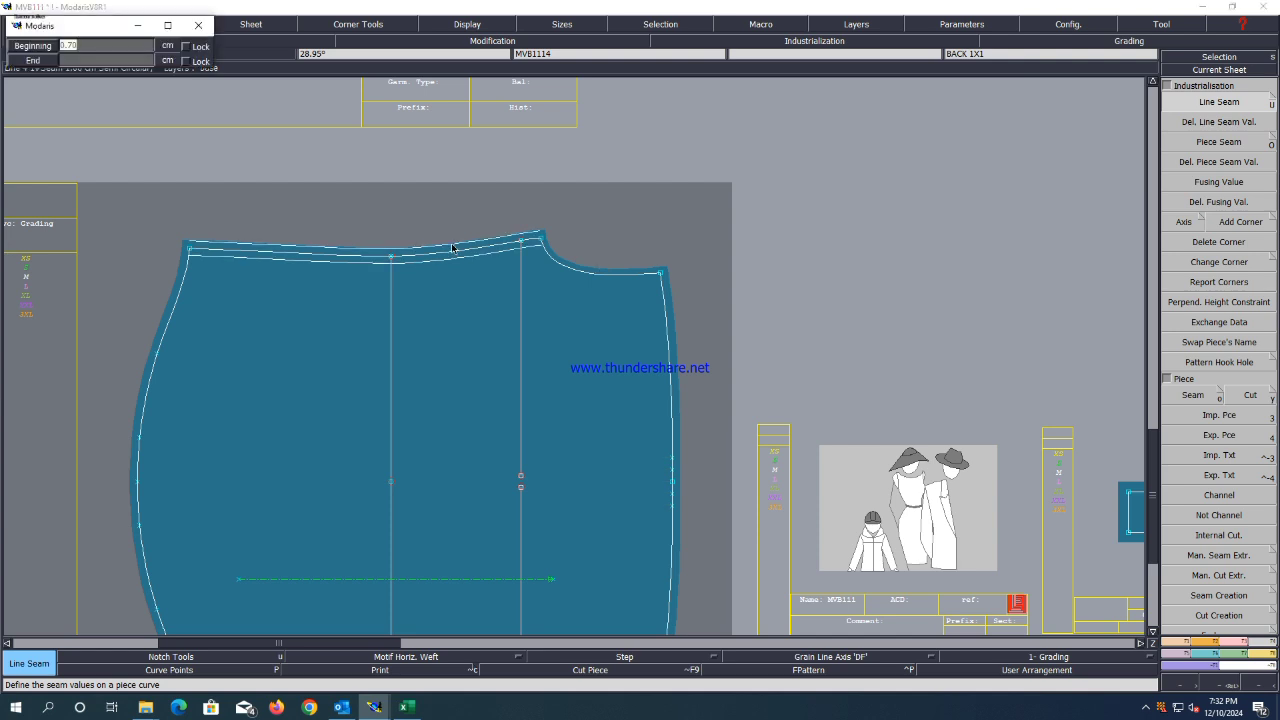
pyautogui.write('1.6')
pyautogui.press('Return')
pyautogui.write('1.6')
pyautogui.press('Return')
pyautogui.scroll(-3, 500, 190)
pyautogui.click(421, 447)
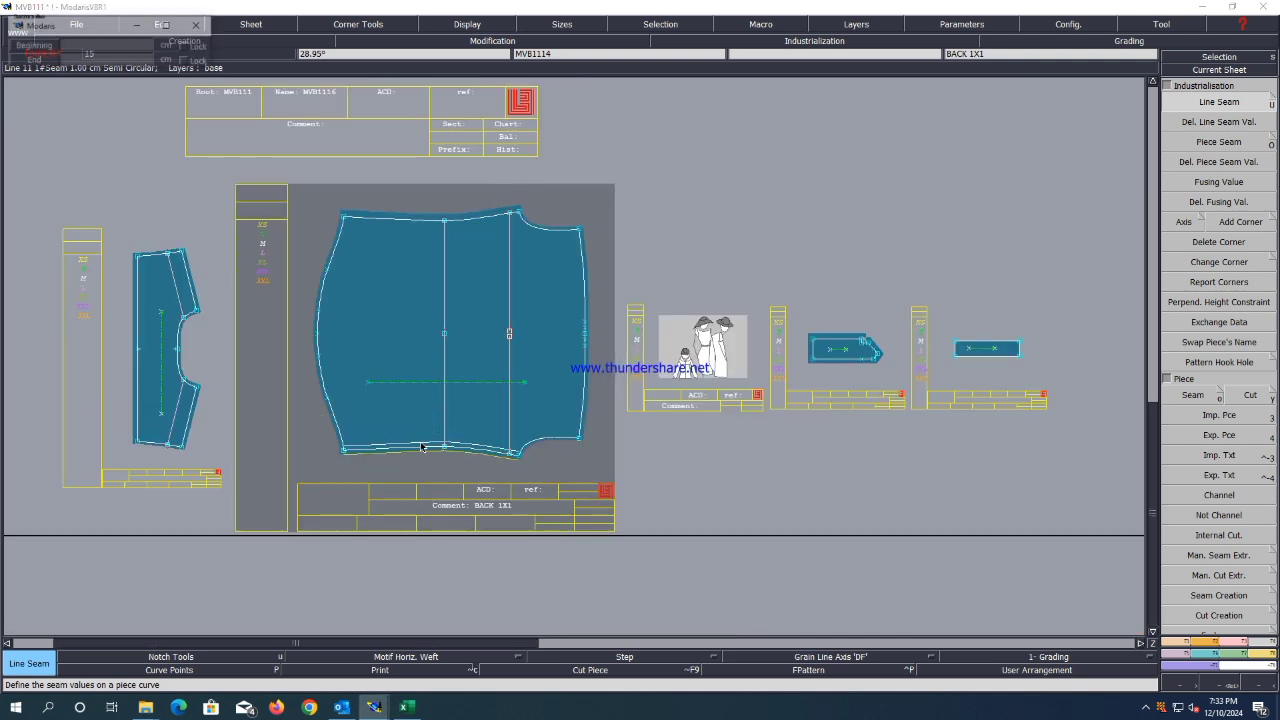
pyautogui.press('Return')
pyautogui.press('Return')
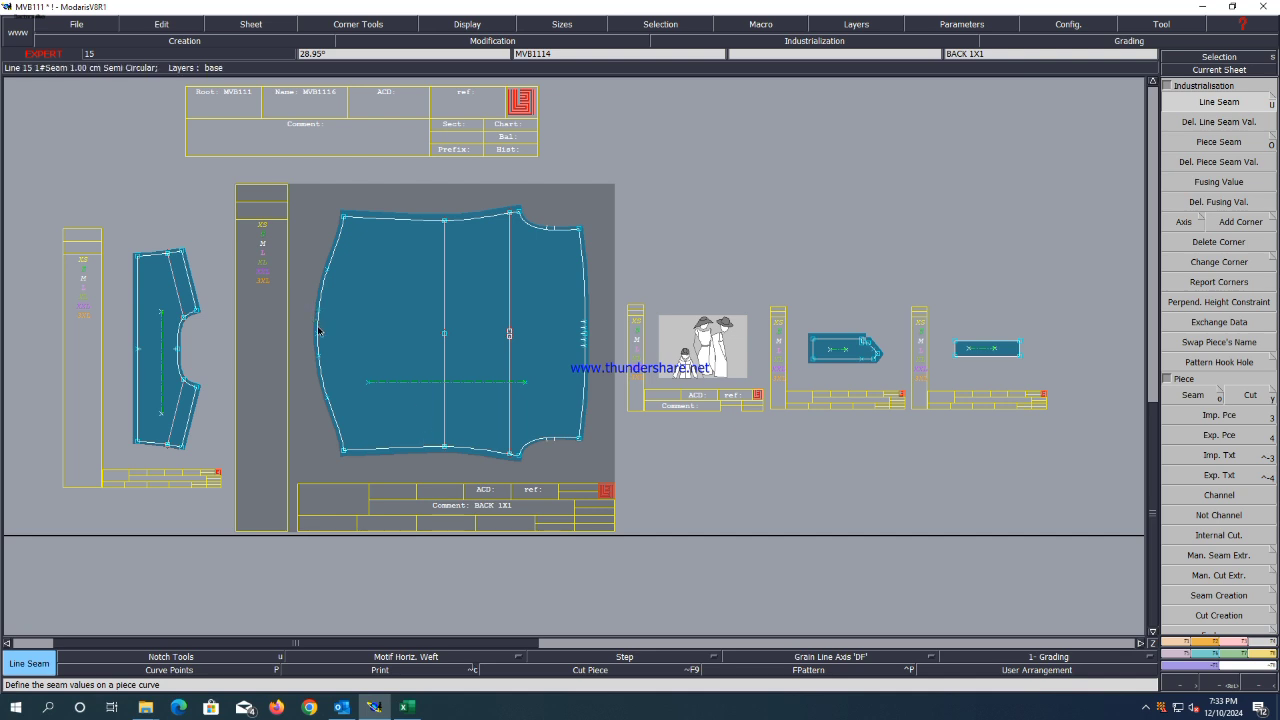
# Set the seam allowance of the back piece's curved hem edge to 1.6 cm at beginning and end.
pyautogui.click(320, 331)
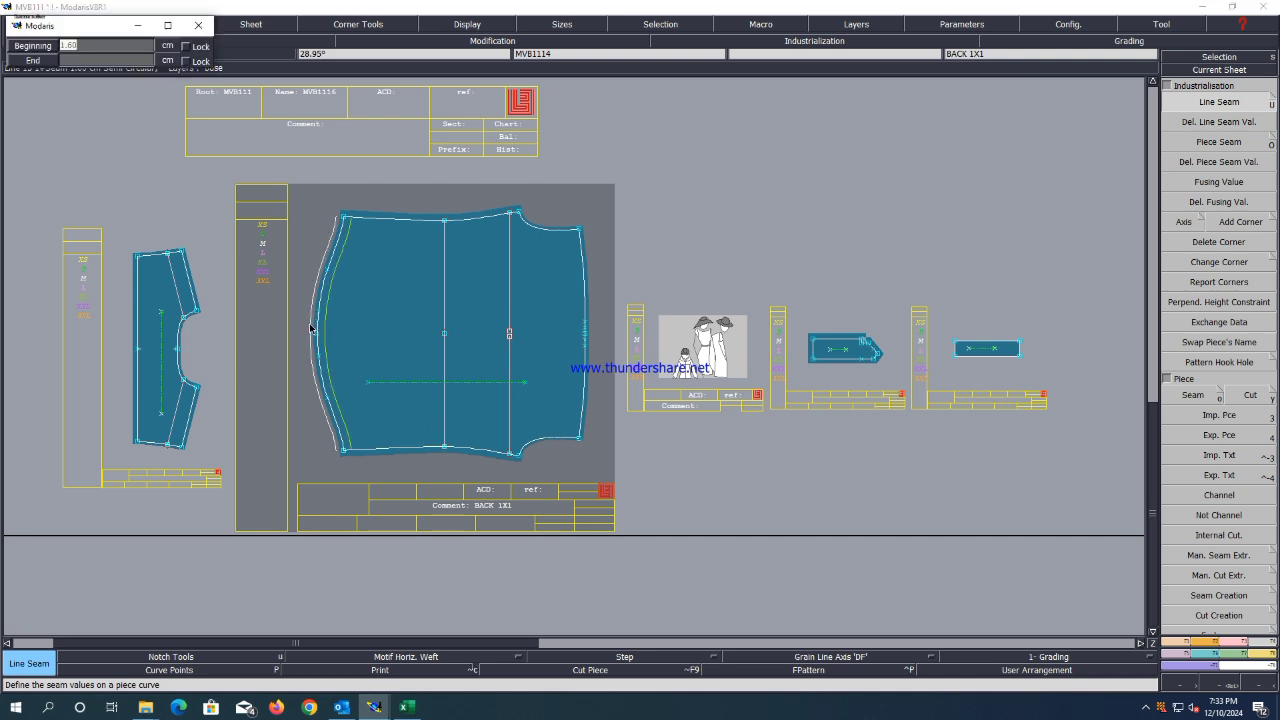
pyautogui.press('Return')
pyautogui.press('Return')
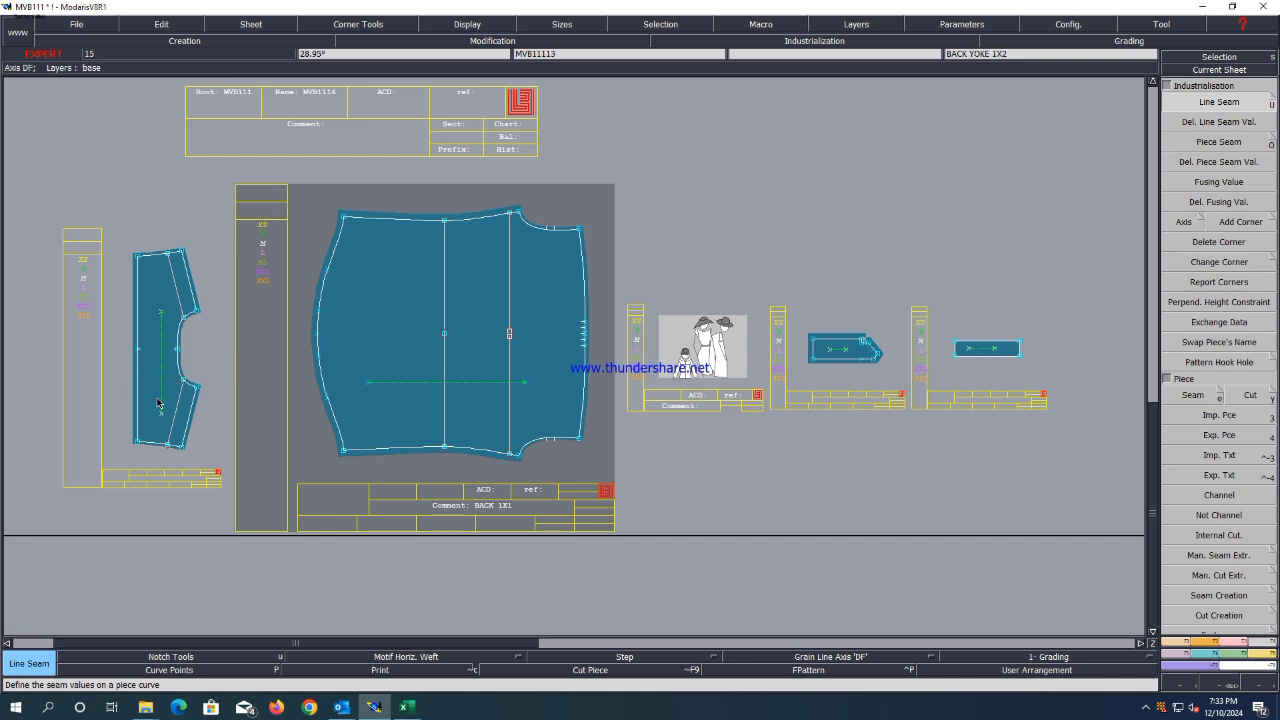
# Add a line seam allowance of 1 cm at beginning and end to all outline edges of the left and right fronts.
pyautogui.scroll(-2, 172, 304)
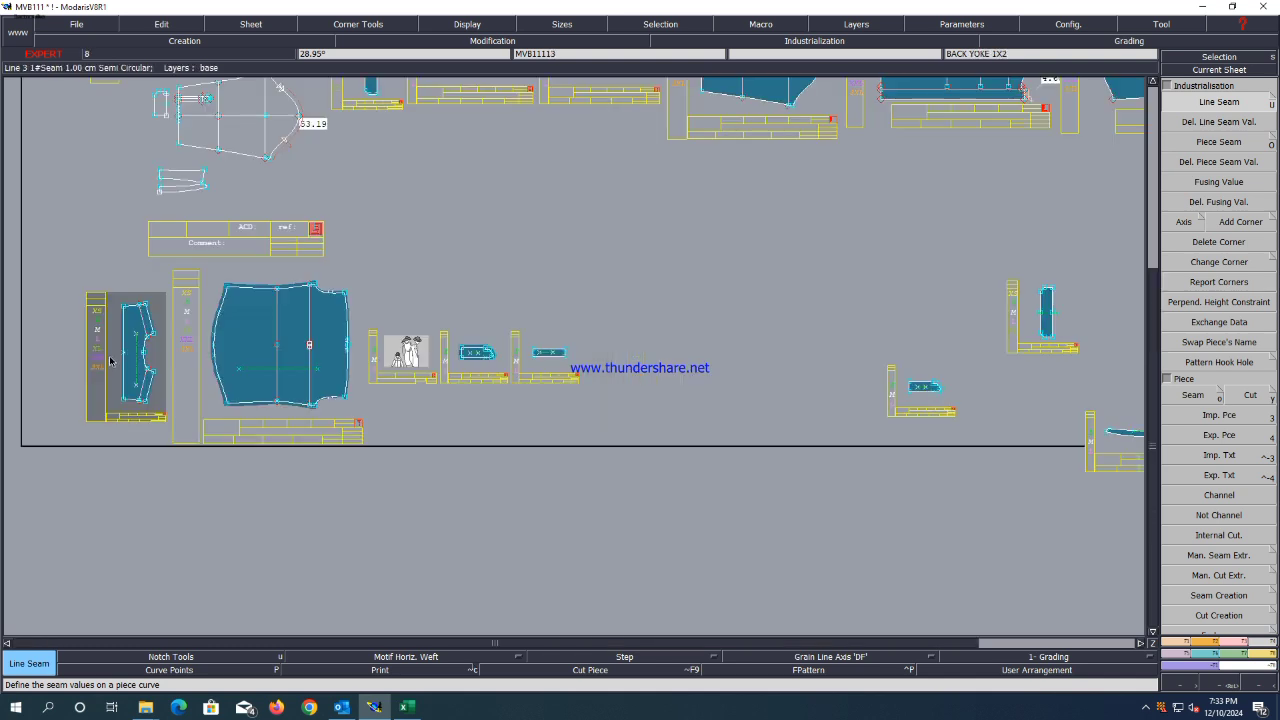
pyautogui.scroll(1, 303, 335)
pyautogui.scroll(-2, 157, 408)
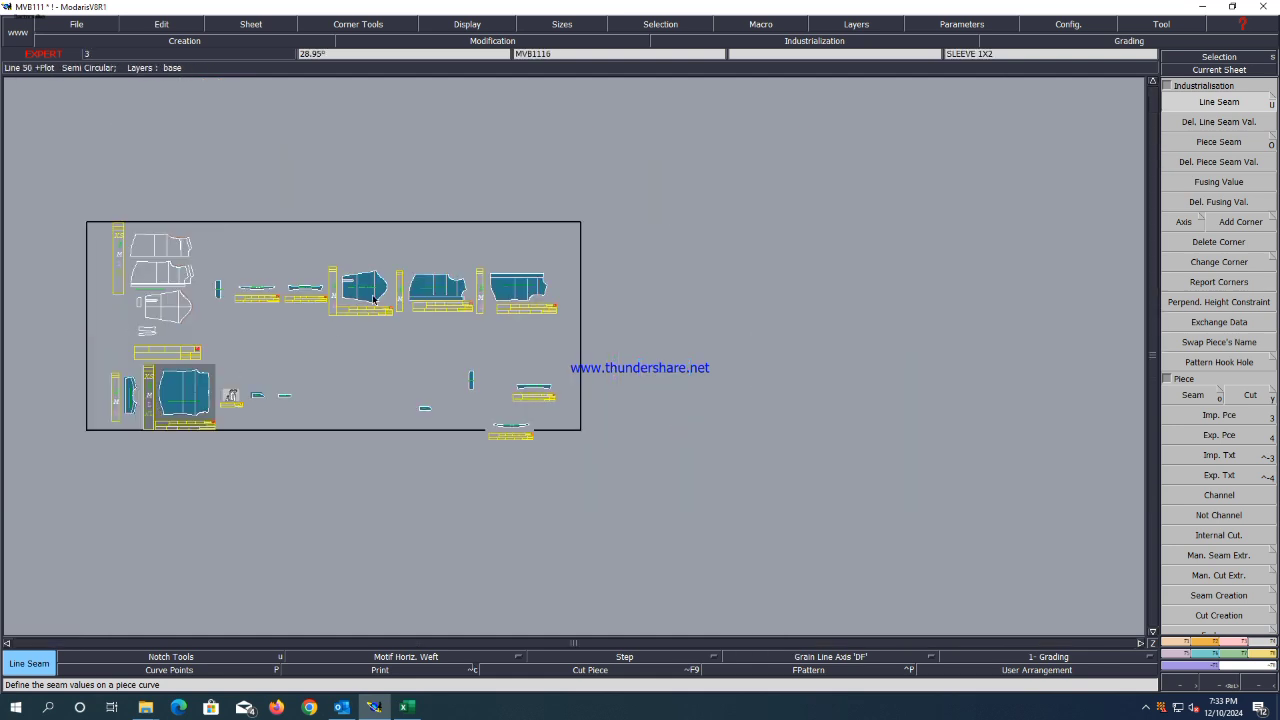
pyautogui.scroll(3, 402, 262)
pyautogui.scroll(1, 422, 333)
pyautogui.scroll(-2, 560, 340)
pyautogui.scroll(2, 700, 320)
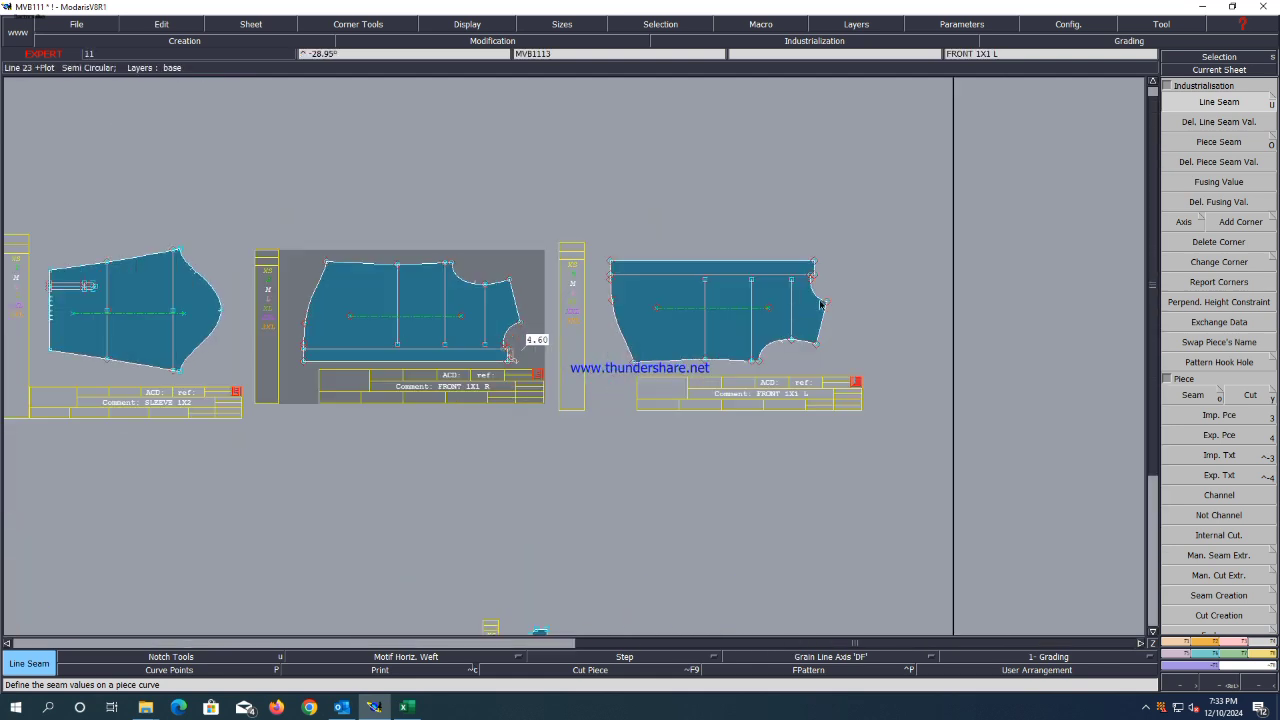
pyautogui.moveTo(727, 315); pyautogui.dragTo(598, 377)
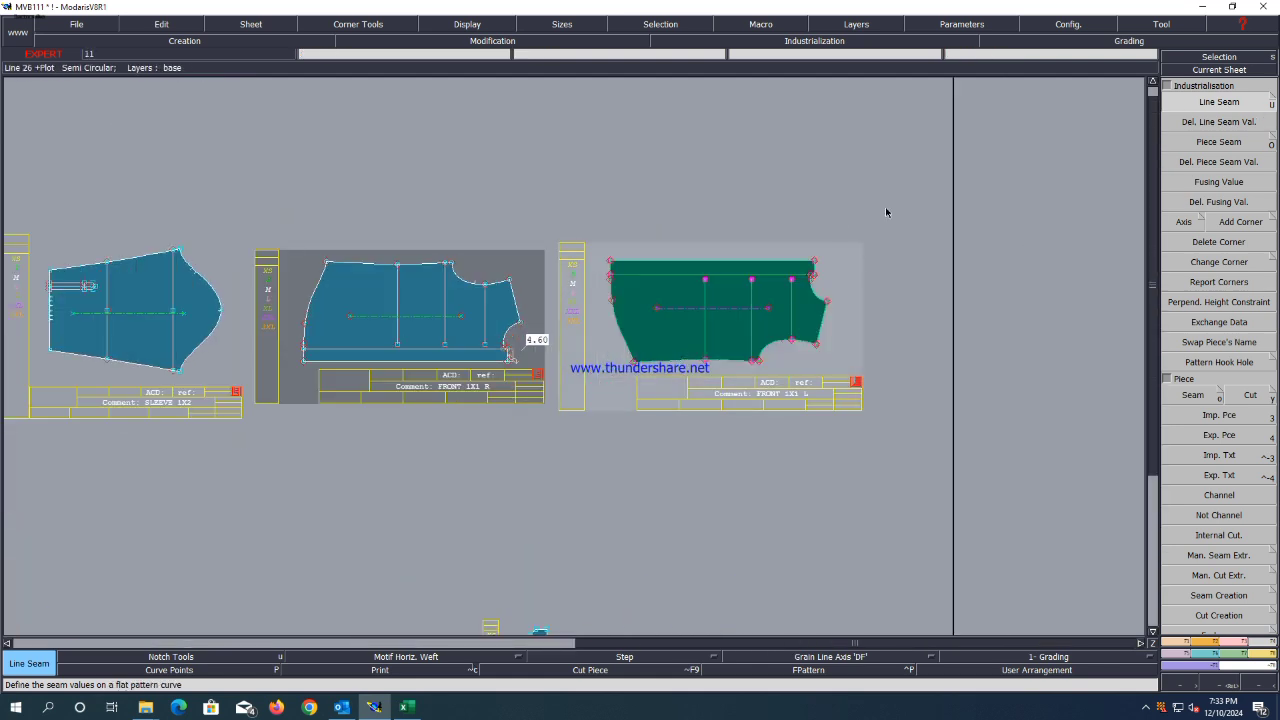
pyautogui.click(712, 267)
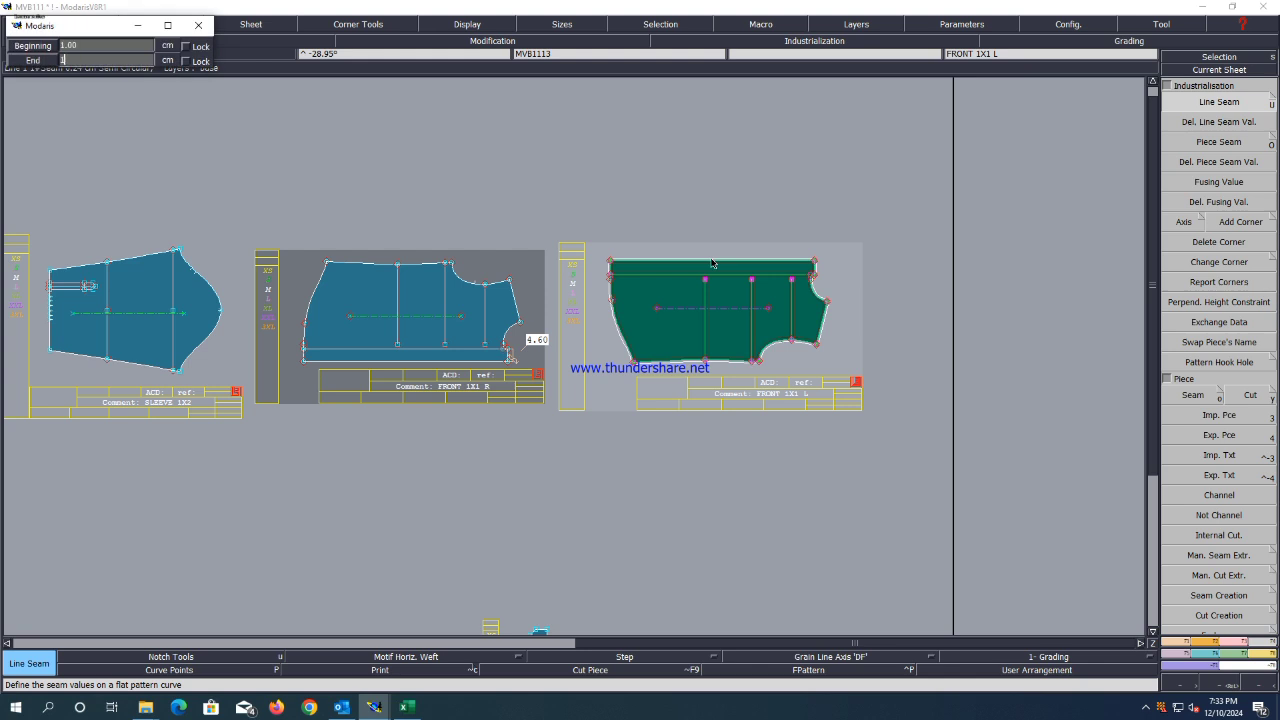
pyautogui.moveTo(543, 232); pyautogui.dragTo(270, 414)
pyautogui.click(378, 268)
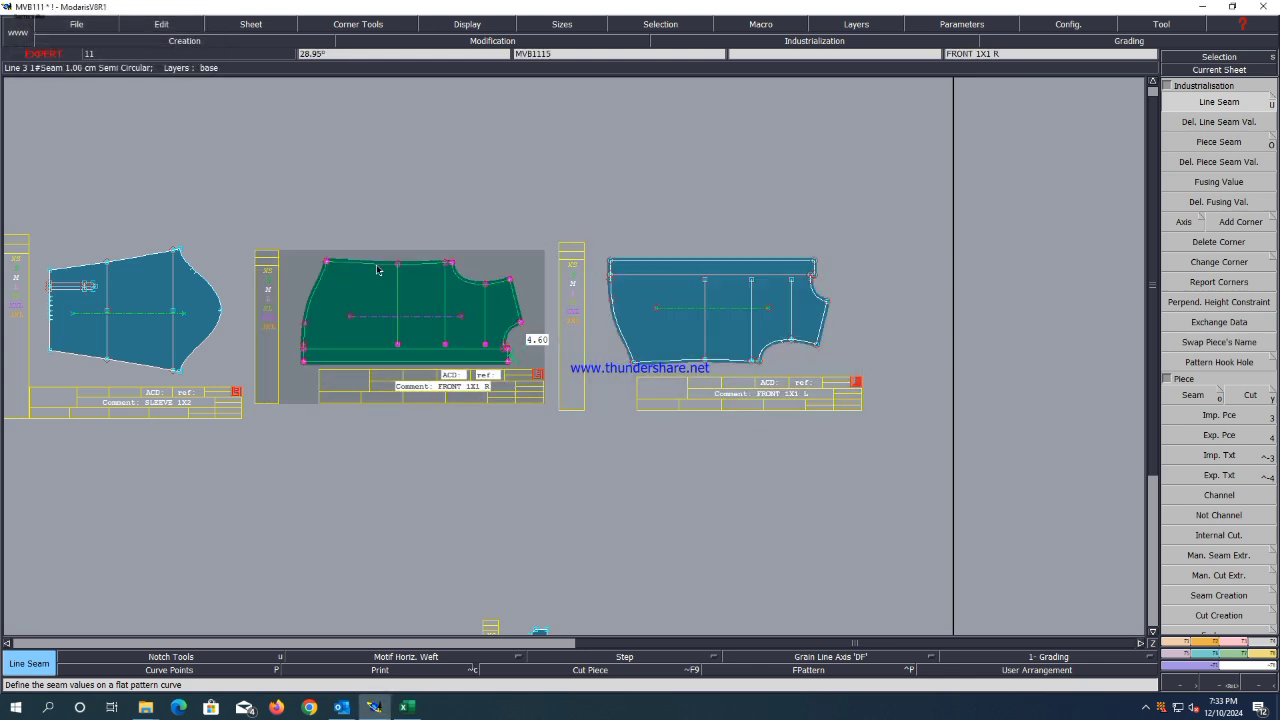
# Add a line seam allowance of 1 cm at beginning and end to all outline edges of the sleeve.
pyautogui.moveTo(247, 240); pyautogui.dragTo(30, 398)
pyautogui.click(88, 268)
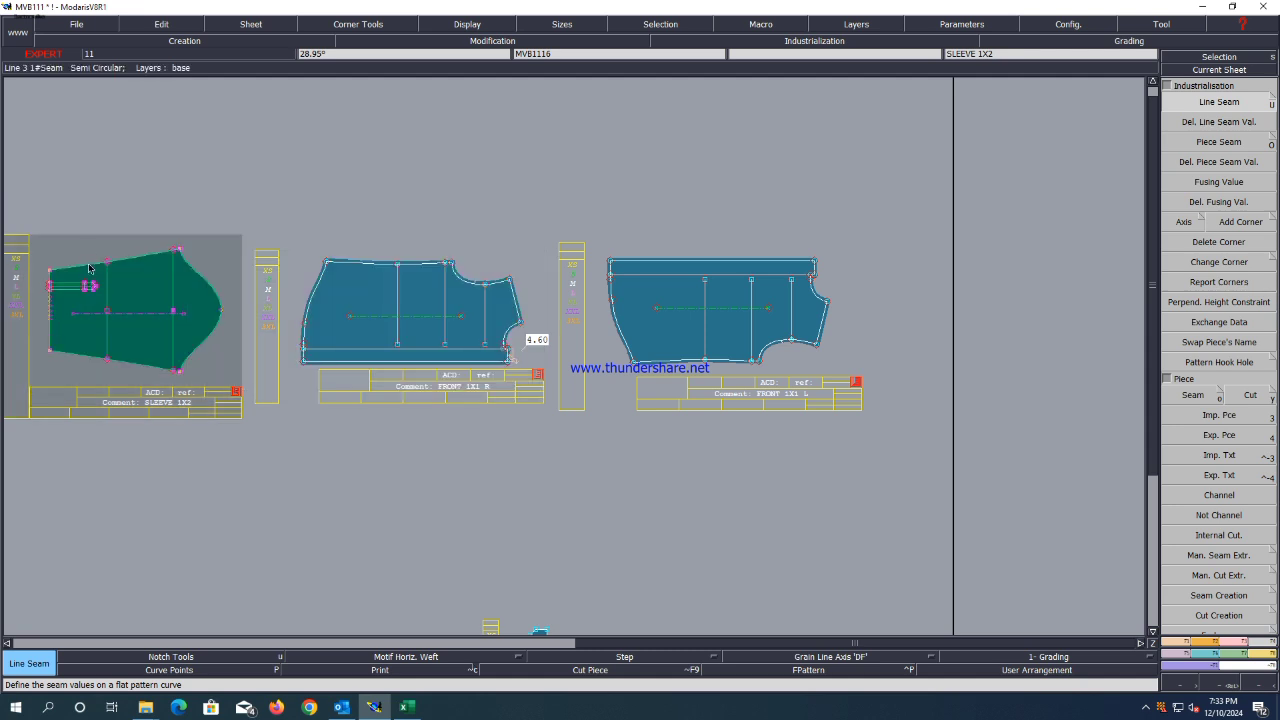
pyautogui.press('Return')
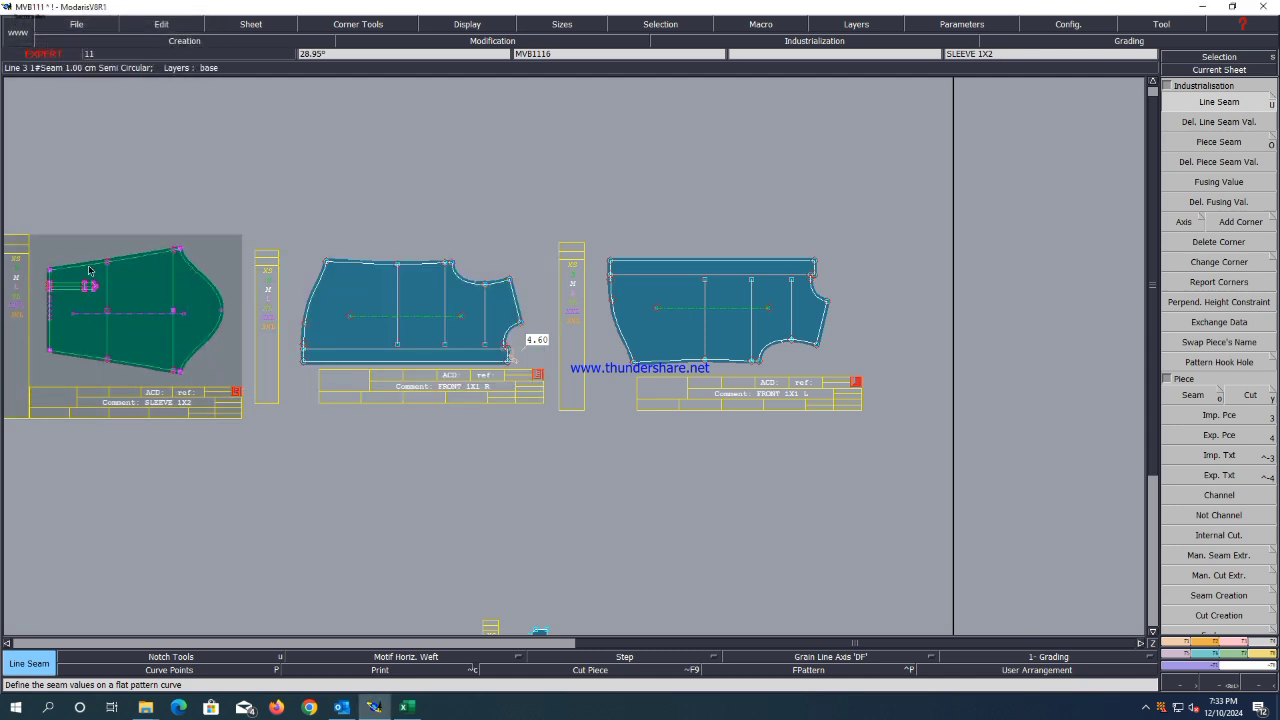
pyautogui.click(296, 556)
# Remove the seam allowance from the straight outer placket edge of the left and right fronts.
pyautogui.scroll(2, 840, 314)
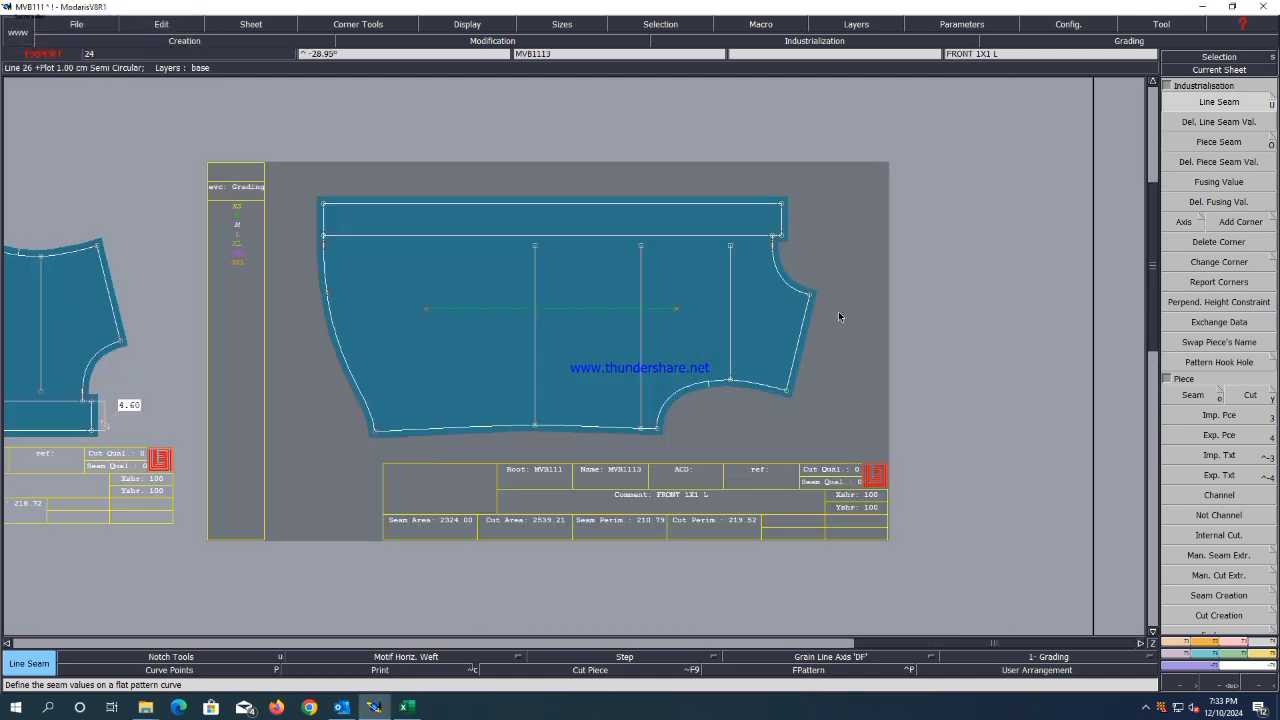
pyautogui.click(703, 203)
pyautogui.press('Return')
pyautogui.click(703, 203)
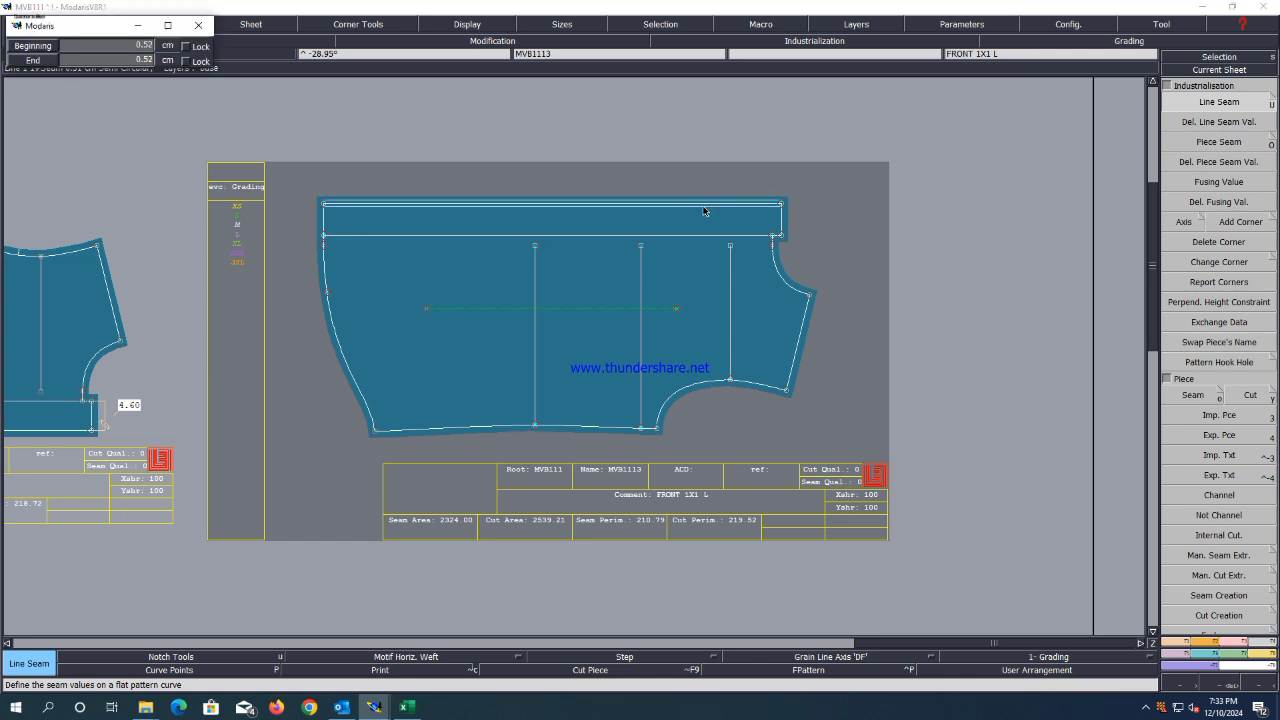
pyautogui.press('Return')
pyautogui.scroll(-2, 701, 215)
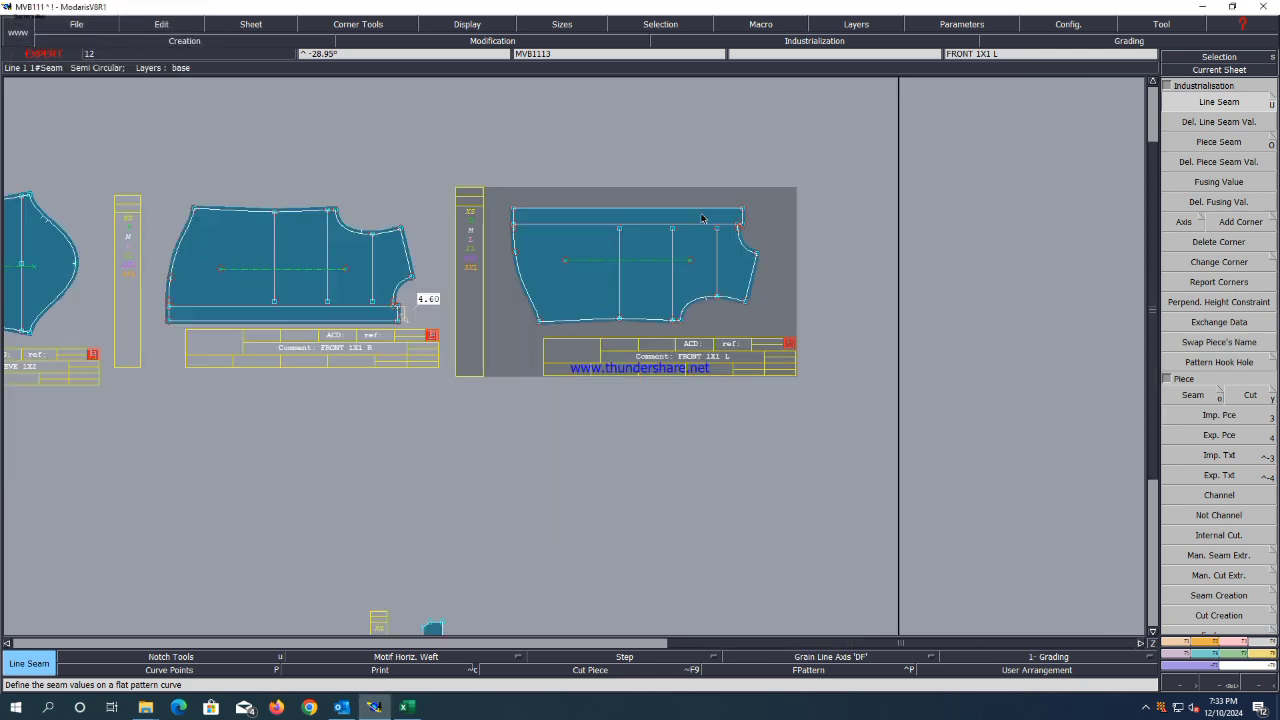
pyautogui.click(362, 320)
pyautogui.press('Return')
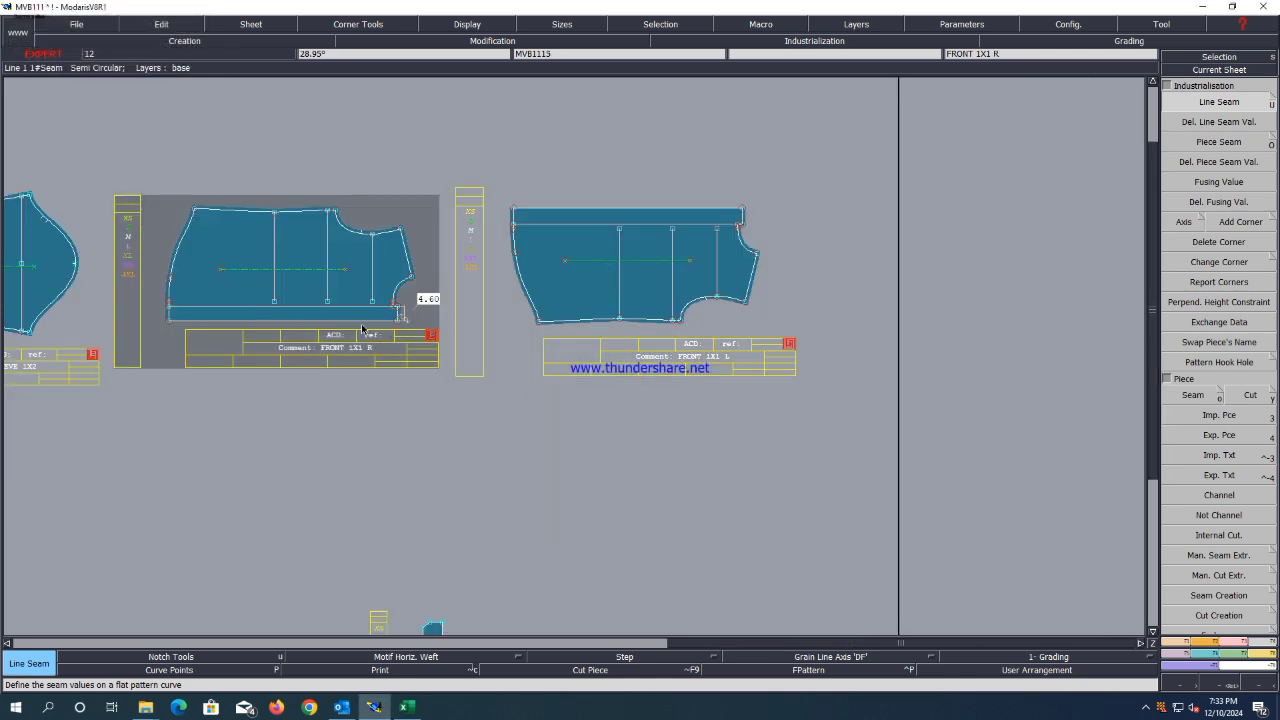
# Set the seam allowance of the left and right fronts' curved neckline edges to 0.8 cm at beginning and end.
pyautogui.scroll(2, 757, 245)
pyautogui.click(749, 250)
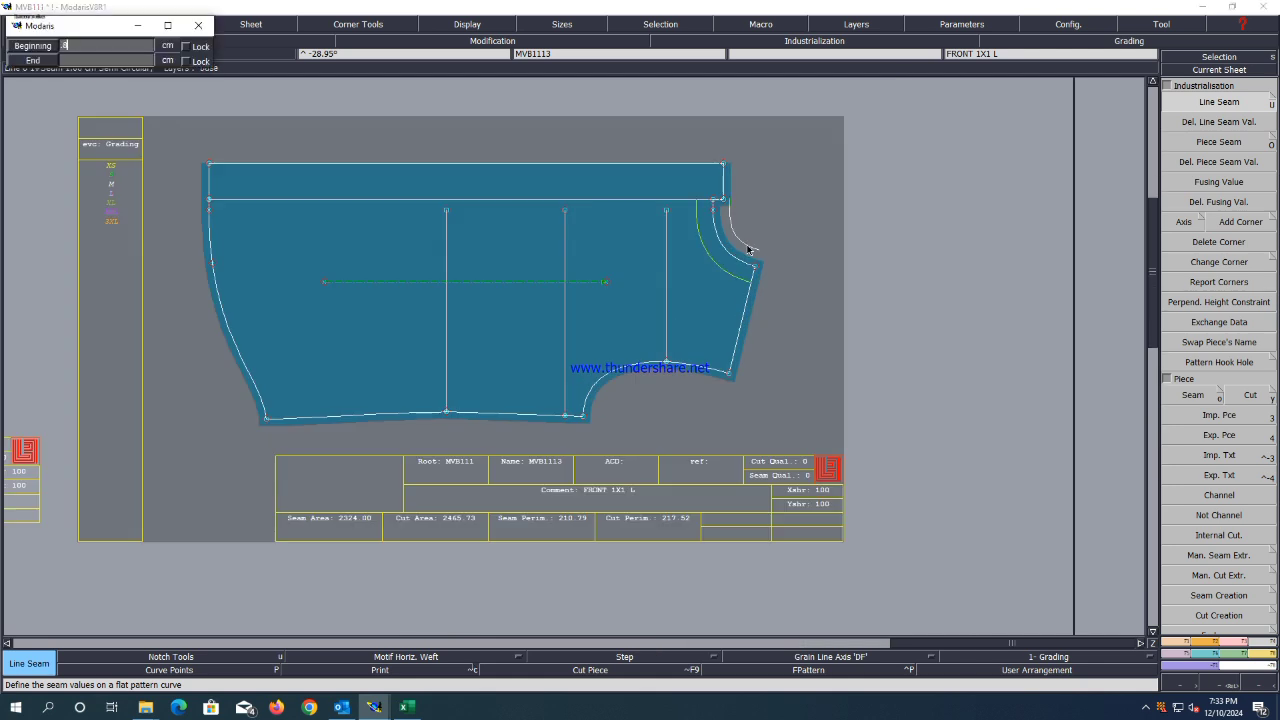
pyautogui.write('.8')
pyautogui.press('Return')
pyautogui.press('Return')
pyautogui.scroll(-3, 751, 251)
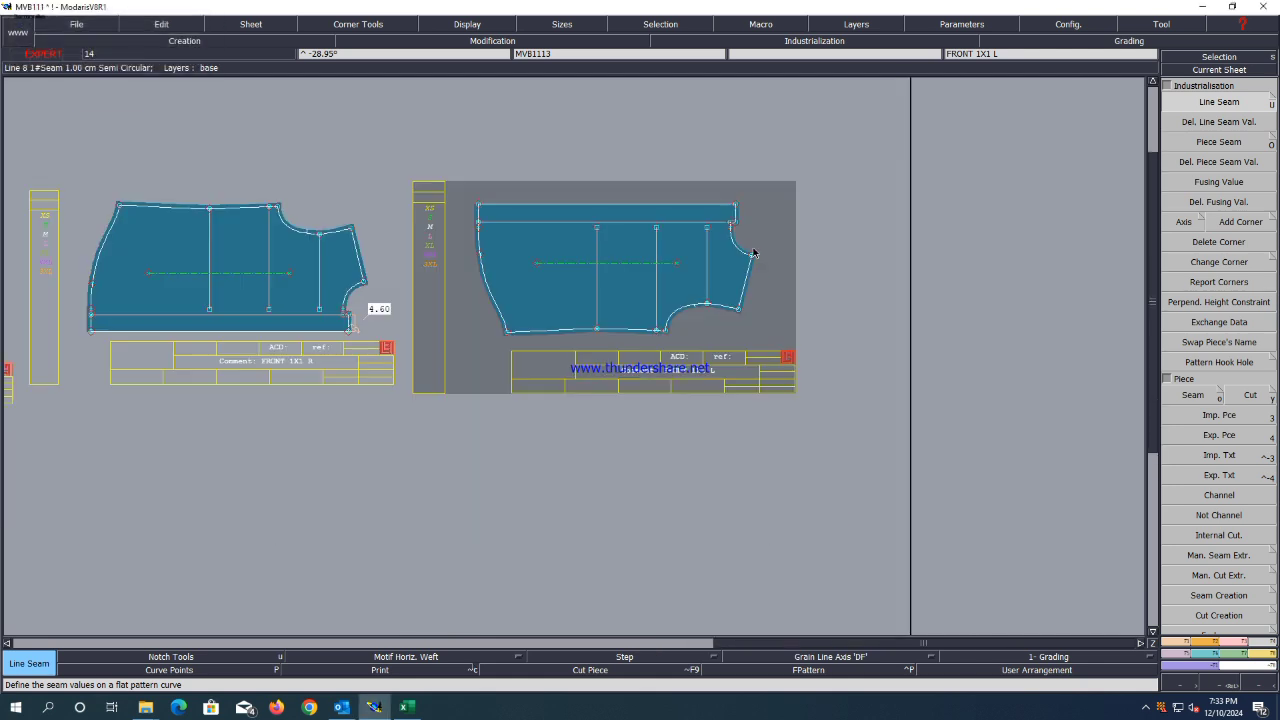
pyautogui.scroll(3, 743, 252)
pyautogui.click(732, 252)
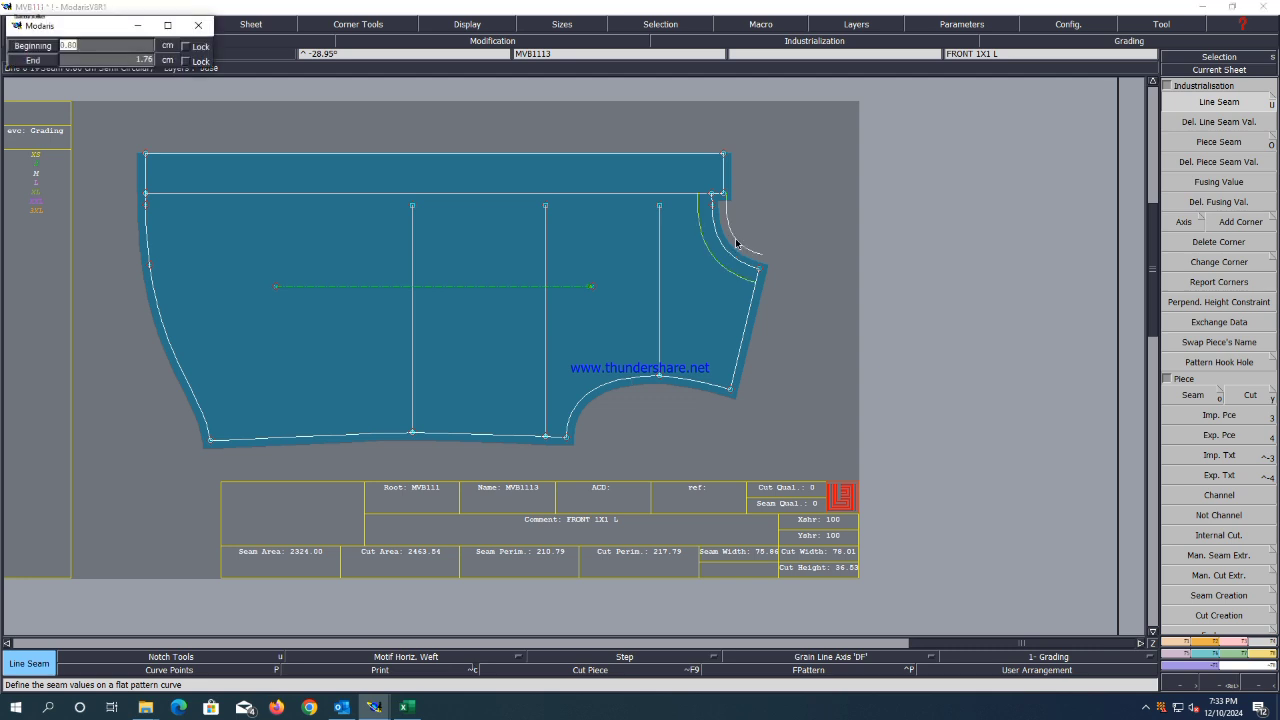
pyautogui.press('Return')
pyautogui.press('Return')
pyautogui.scroll(-2, 741, 252)
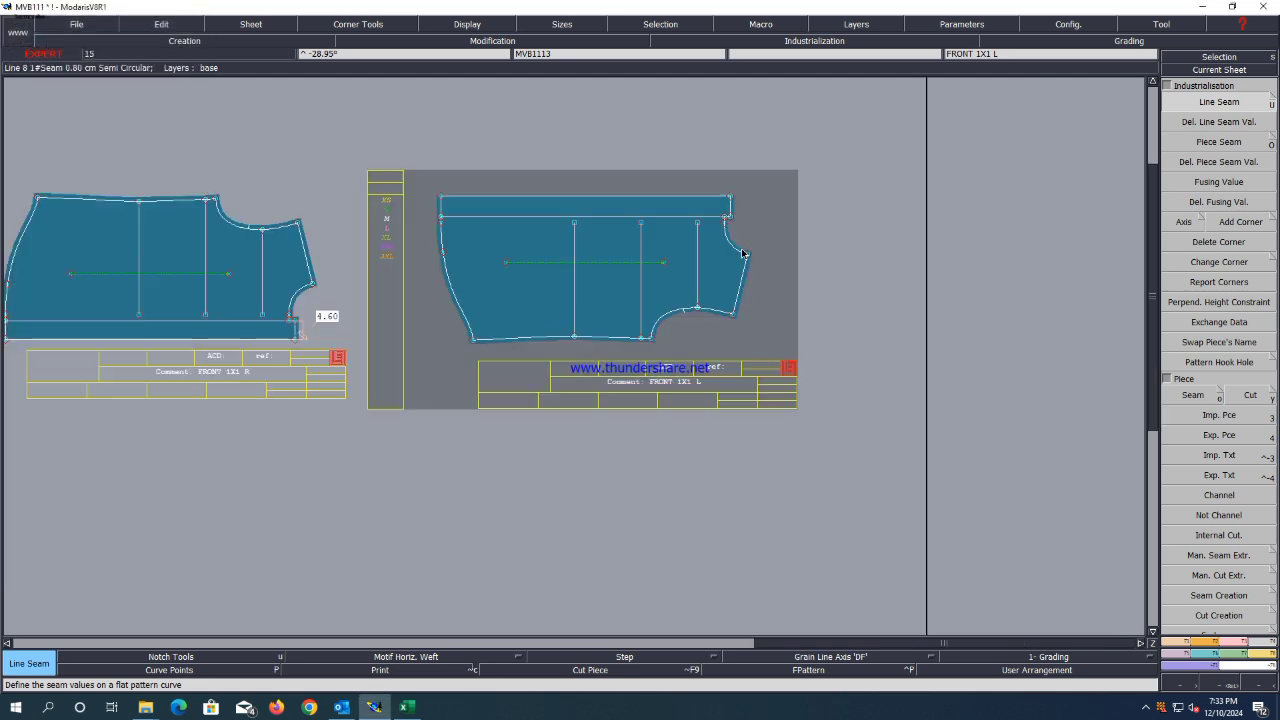
pyautogui.click(310, 301)
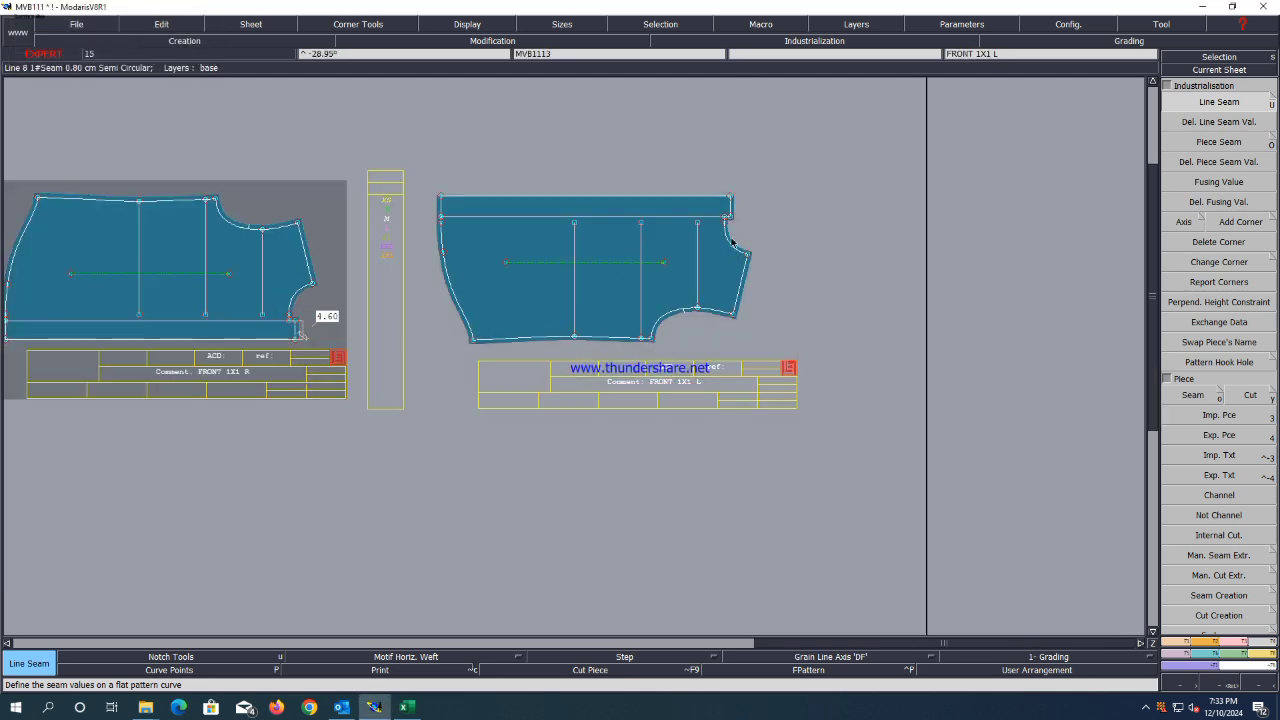
# Remove the seam allowance from the short step edge between neckline and placket end on the left and right fronts.
pyautogui.scroll(2, 735, 227)
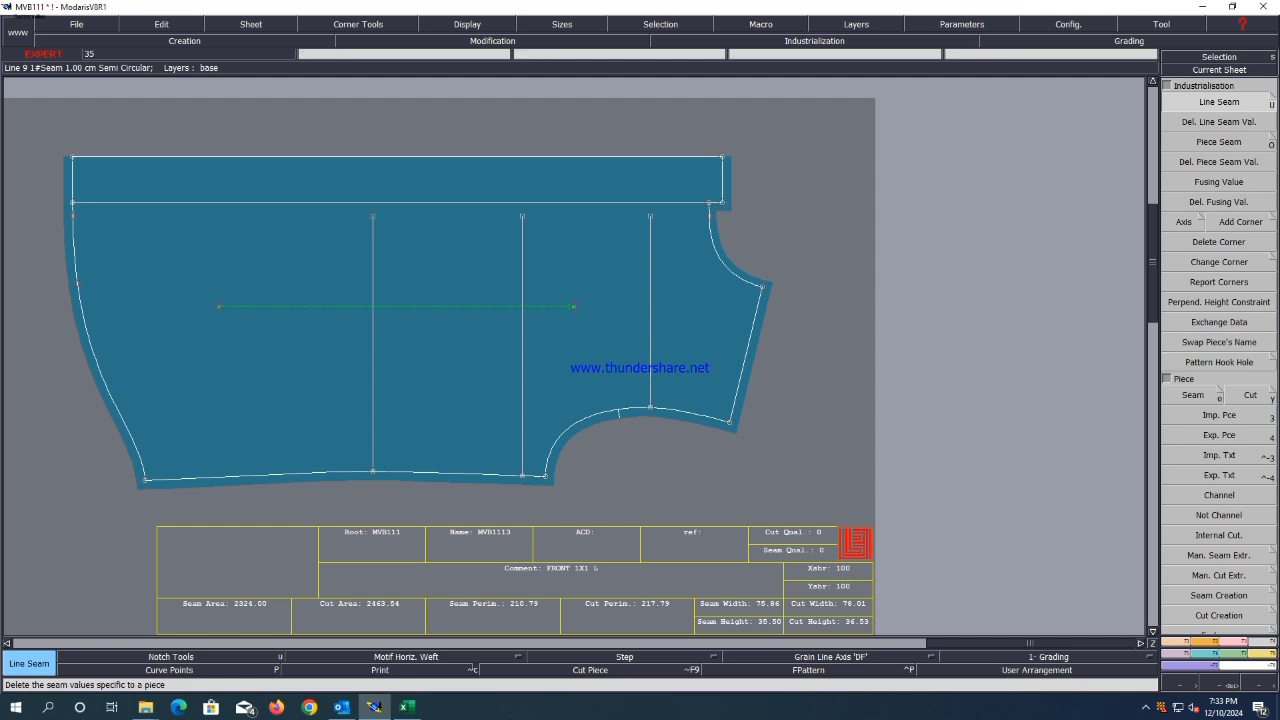
pyautogui.click(1219, 121)
pyautogui.scroll(2, 735, 227)
pyautogui.scroll(-4, 820, 240)
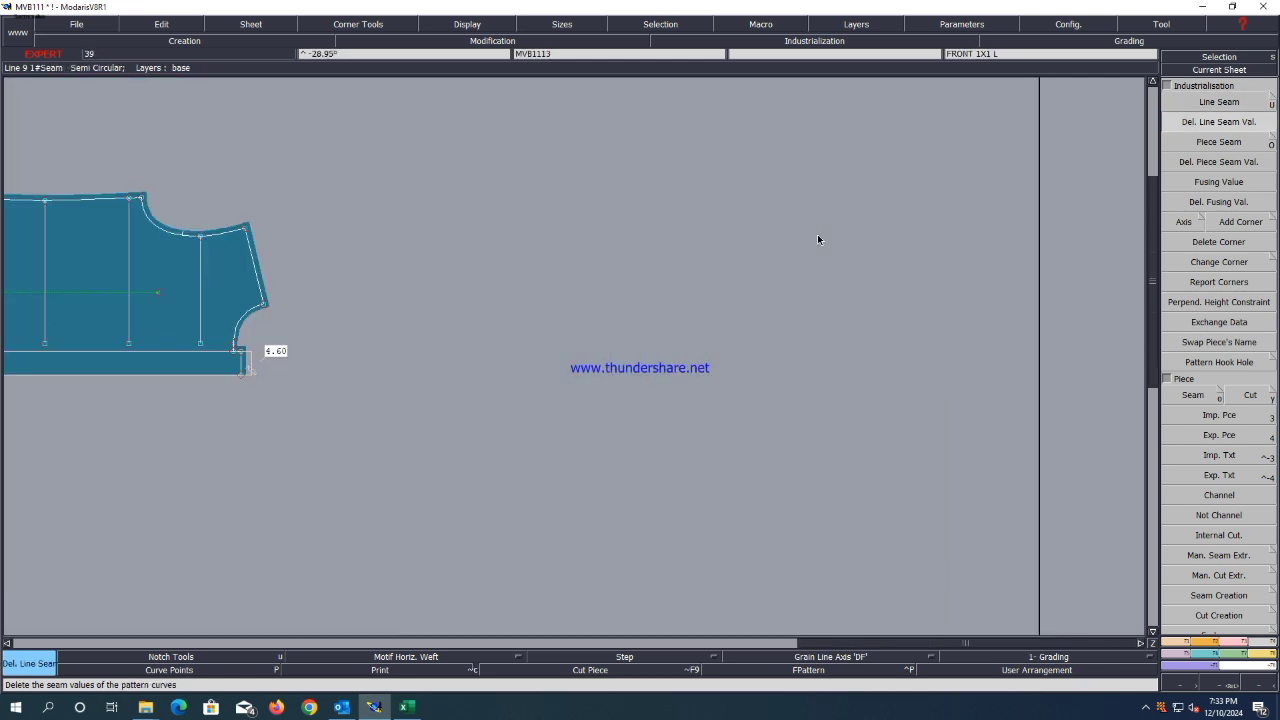
pyautogui.scroll(4, 221, 355)
pyautogui.click(330, 337)
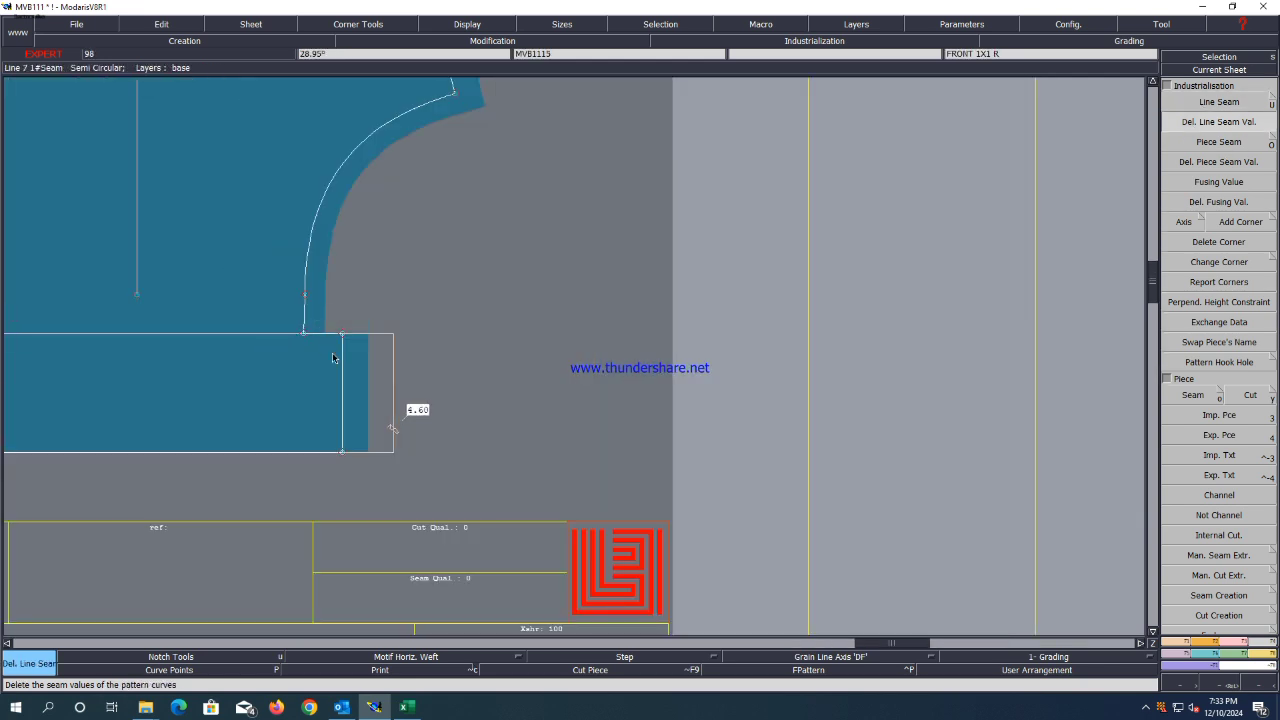
# Save the model, continuing past the modified validation file warning.
pyautogui.scroll(-2, 357, 349)
pyautogui.hotkey('ctrl', 's')
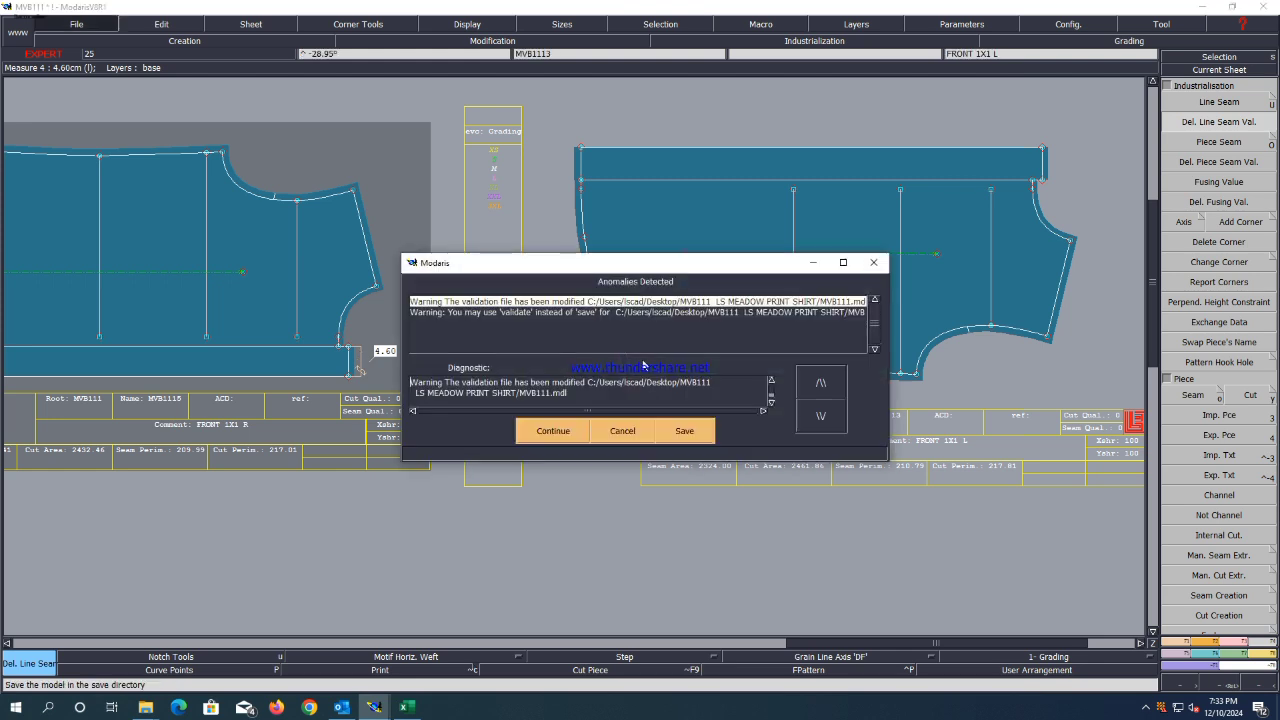
pyautogui.click(556, 429)
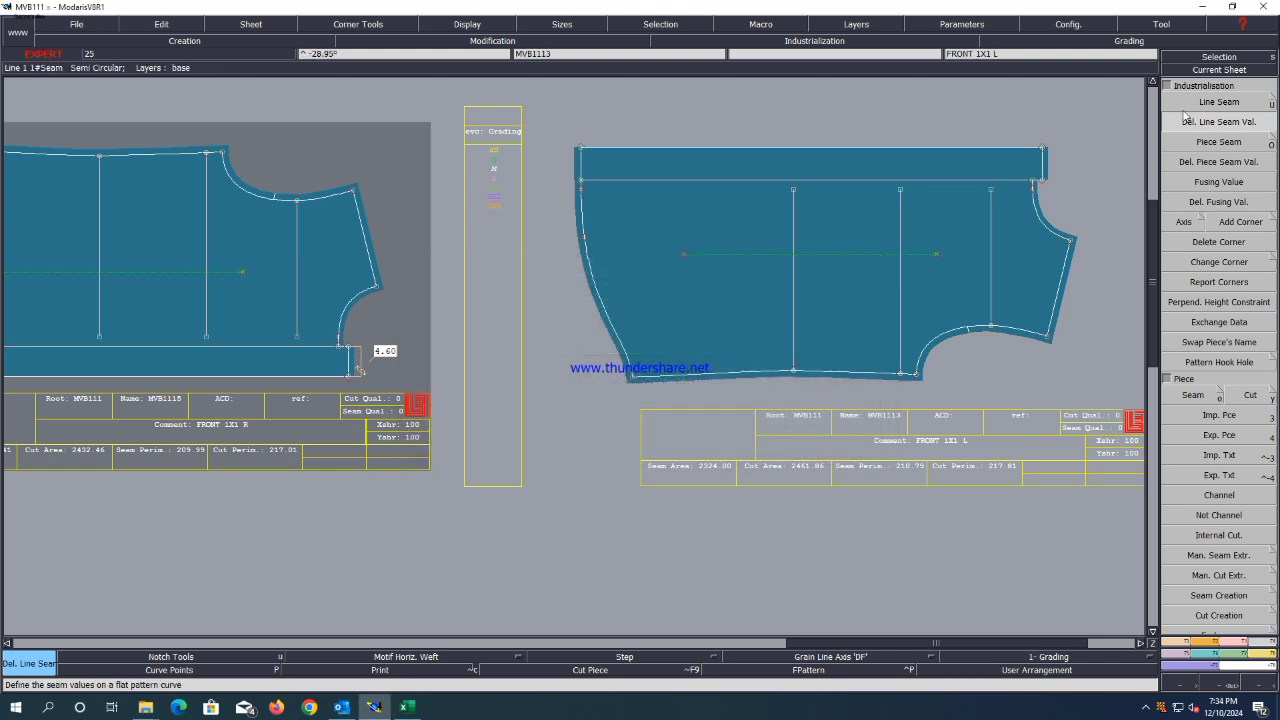
# Set the seam allowance of the right and left fronts' armhole edges to 0.7 cm at beginning and end.
pyautogui.click(316, 199)
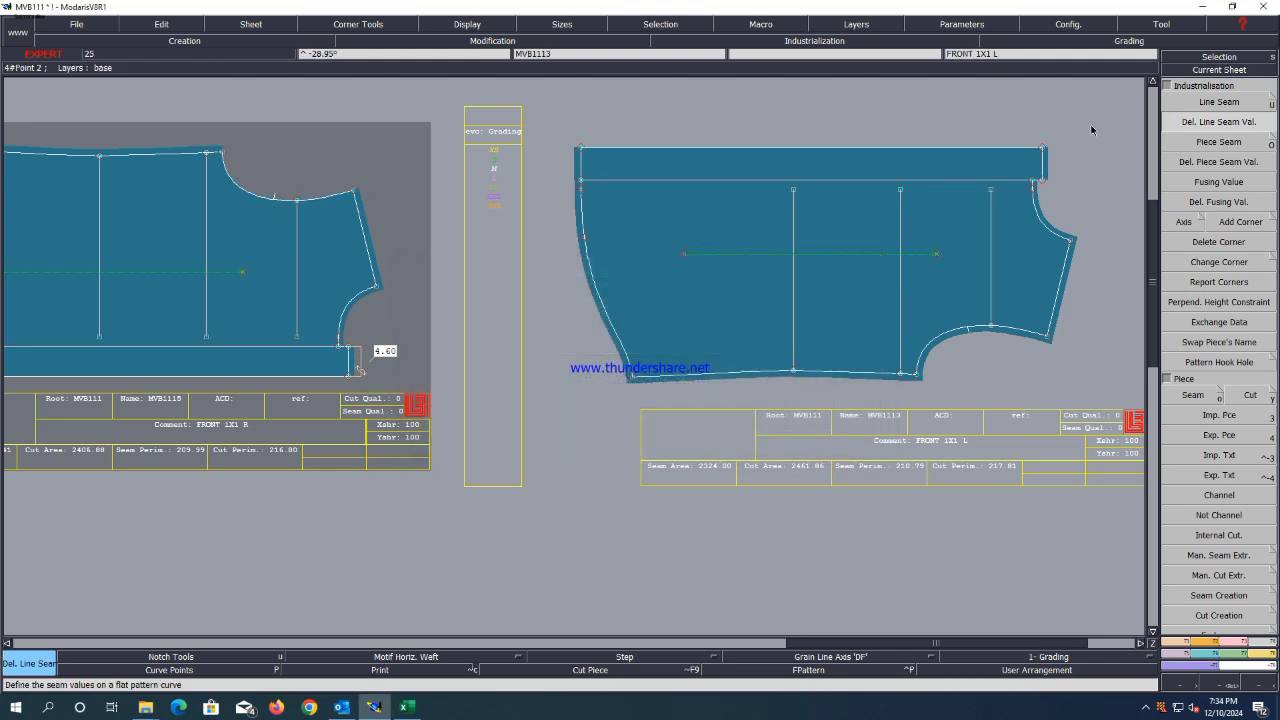
pyautogui.press('u')
pyautogui.click(330, 197)
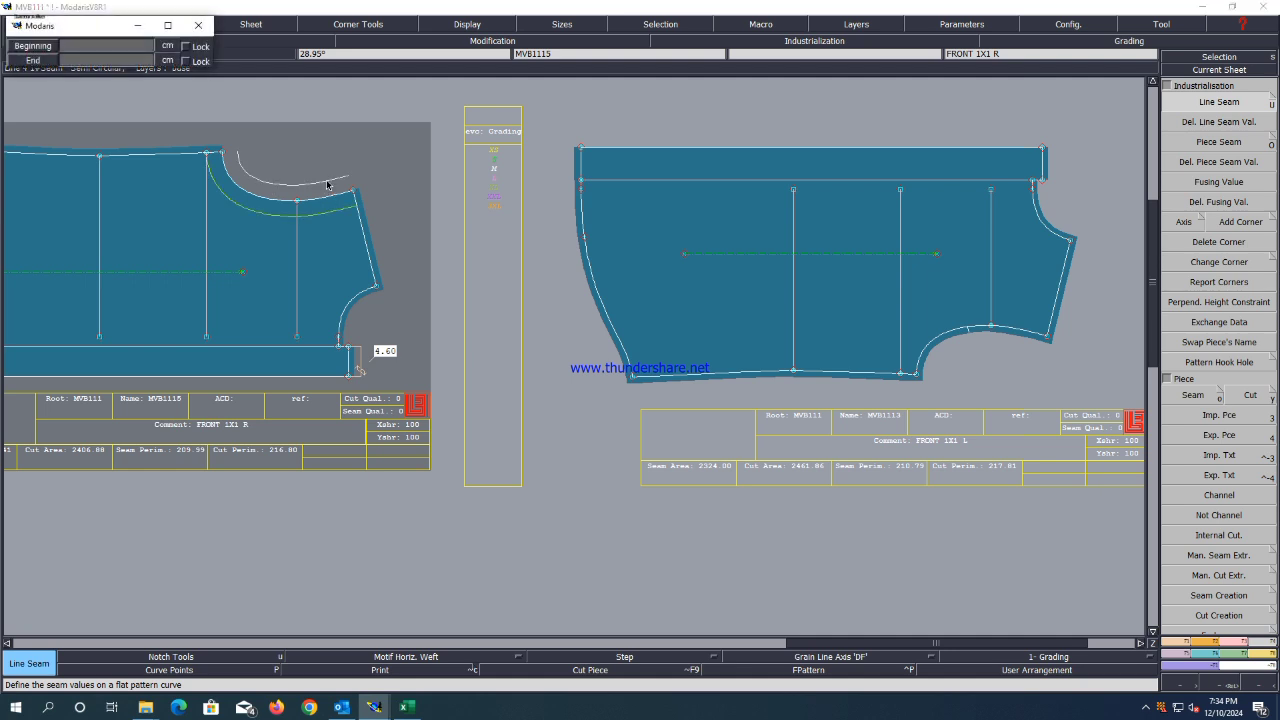
pyautogui.press('Return')
pyautogui.press('Return')
pyautogui.click(1024, 324)
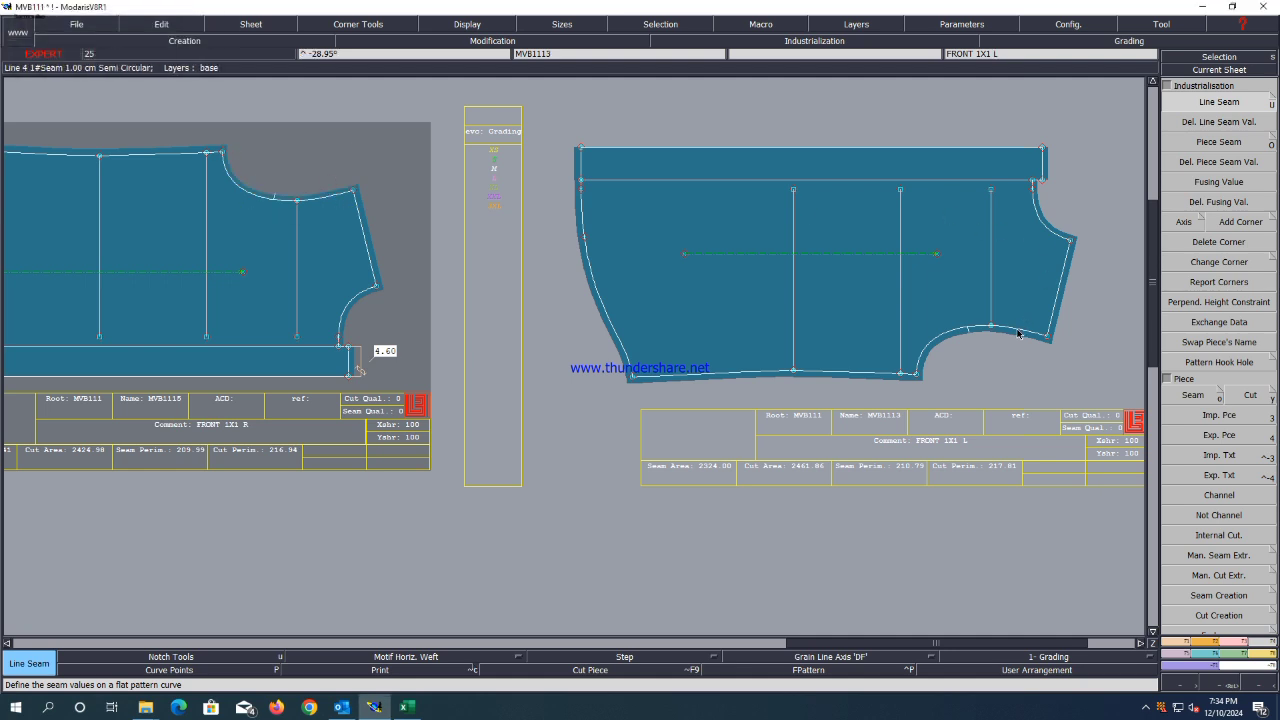
pyautogui.press('Return')
pyautogui.press('Return')
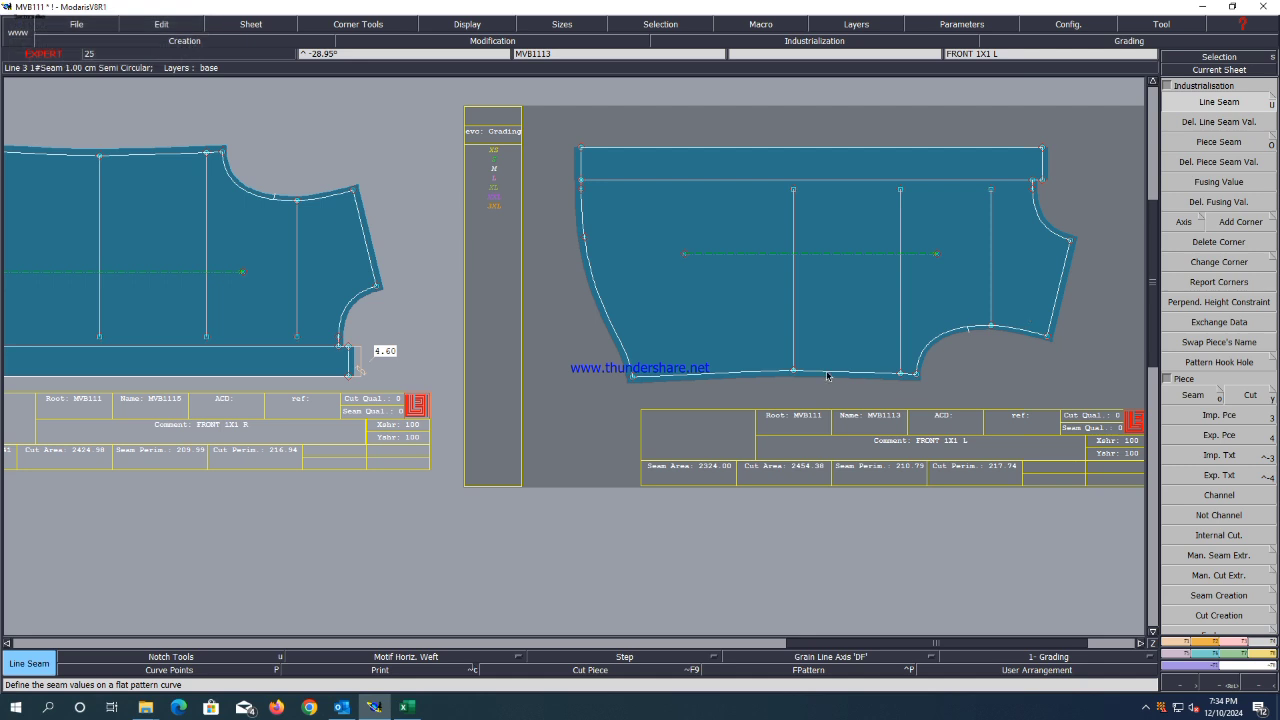
# Set the seam allowance of the left and right fronts' side seam edges to 0.7 cm at beginning and end.
pyautogui.click(828, 374)
pyautogui.press('Return')
pyautogui.press('Return')
pyautogui.scroll(-3, 834, 362)
pyautogui.click(491, 248)
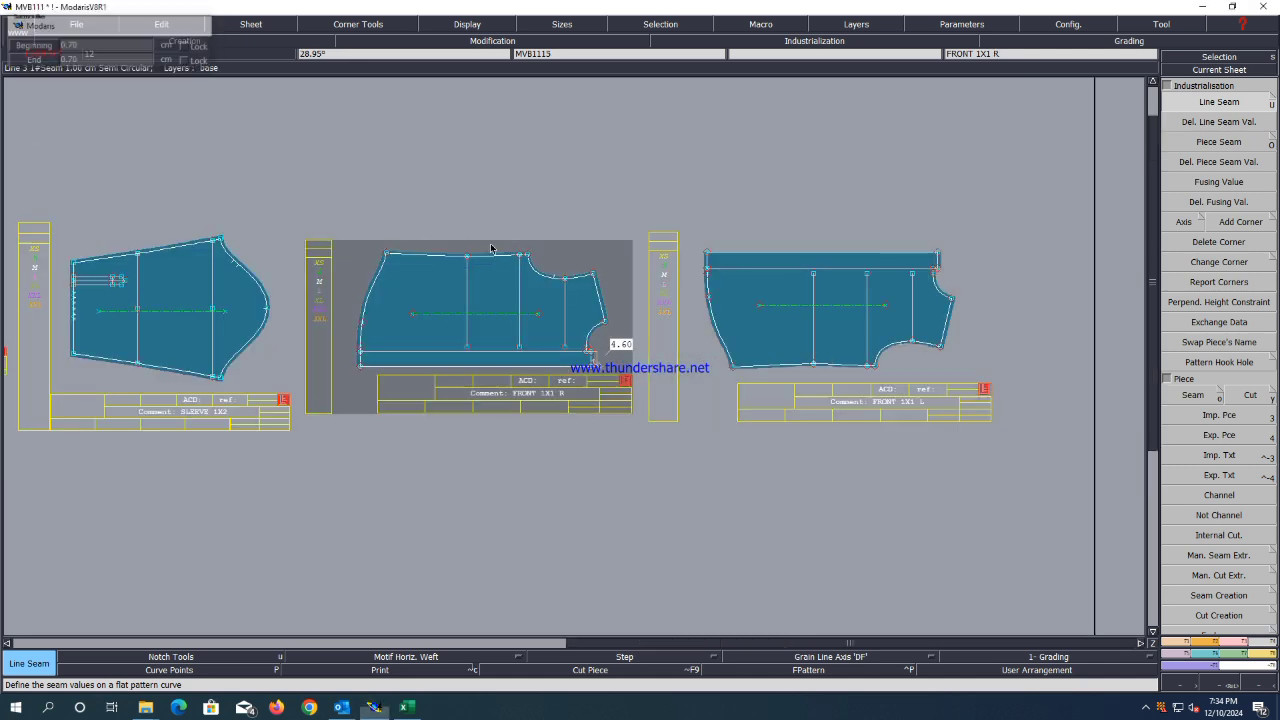
pyautogui.press('Return')
pyautogui.press('Return')
# Set the seam allowance of the right front's curved hem edge to 1.5 cm at beginning and end, and save the model.
pyautogui.scroll(2, 368, 298)
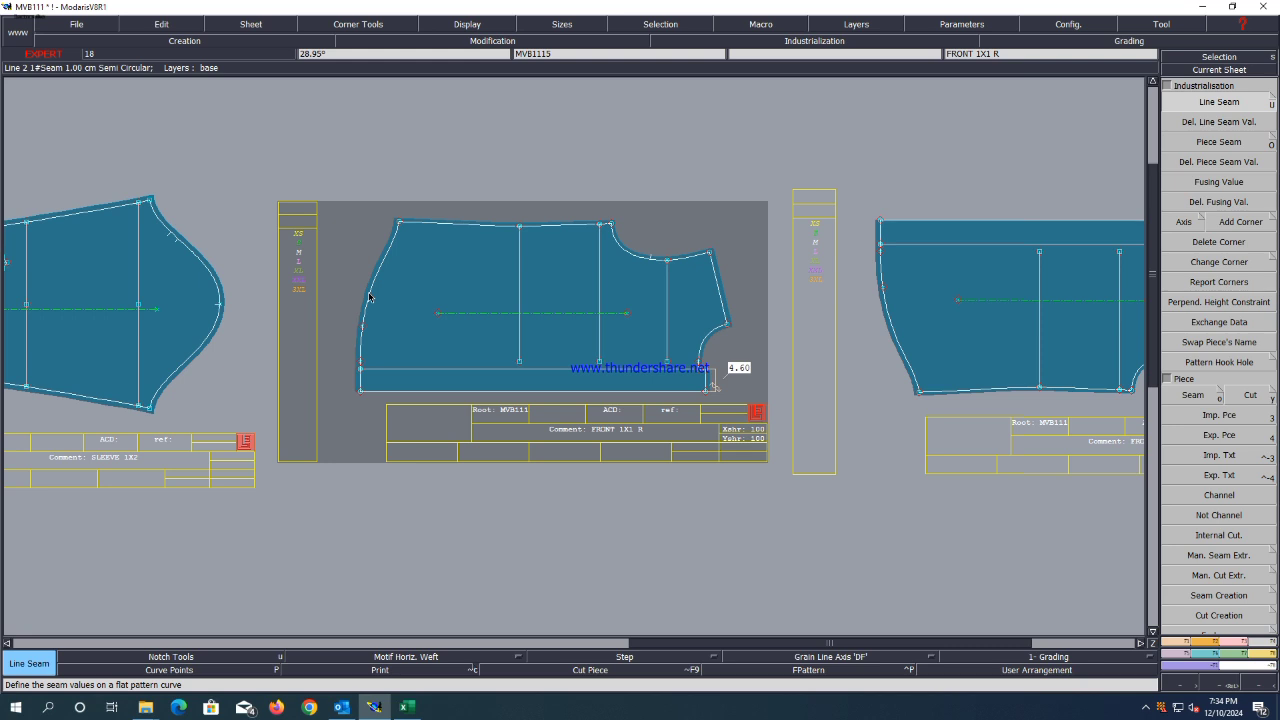
pyautogui.click(355, 297)
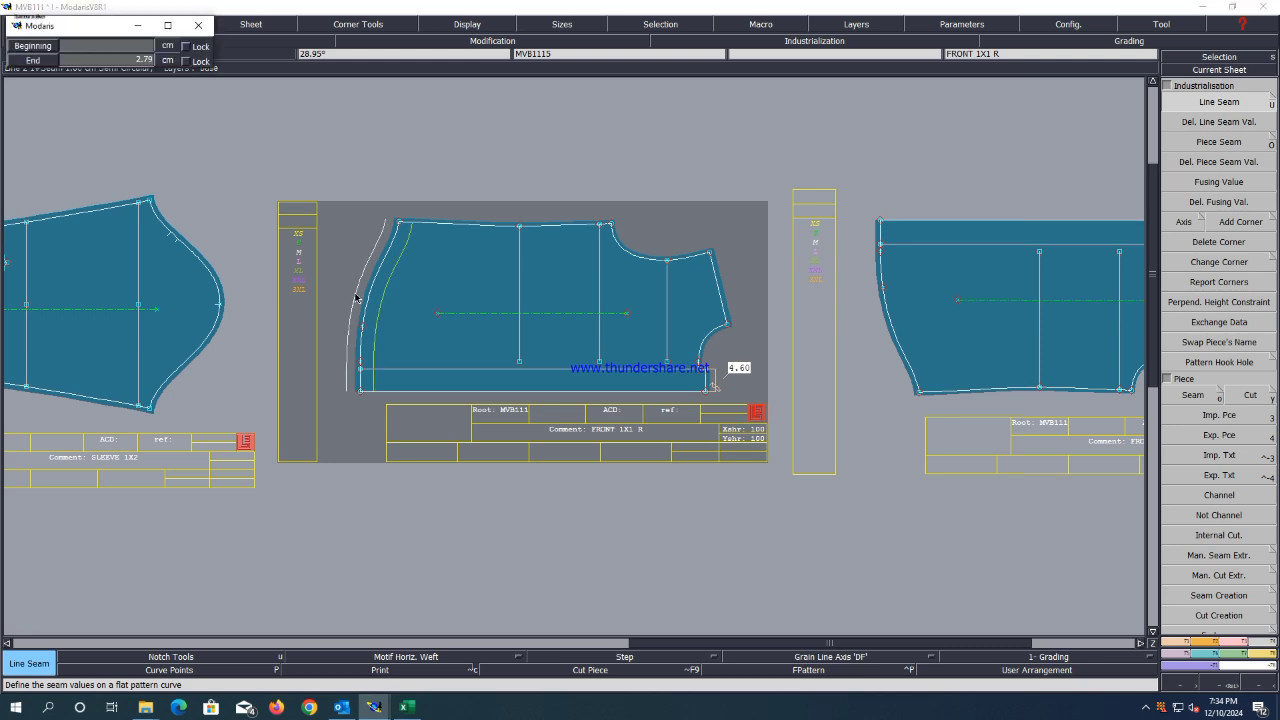
pyautogui.press('Return')
pyautogui.press('Return')
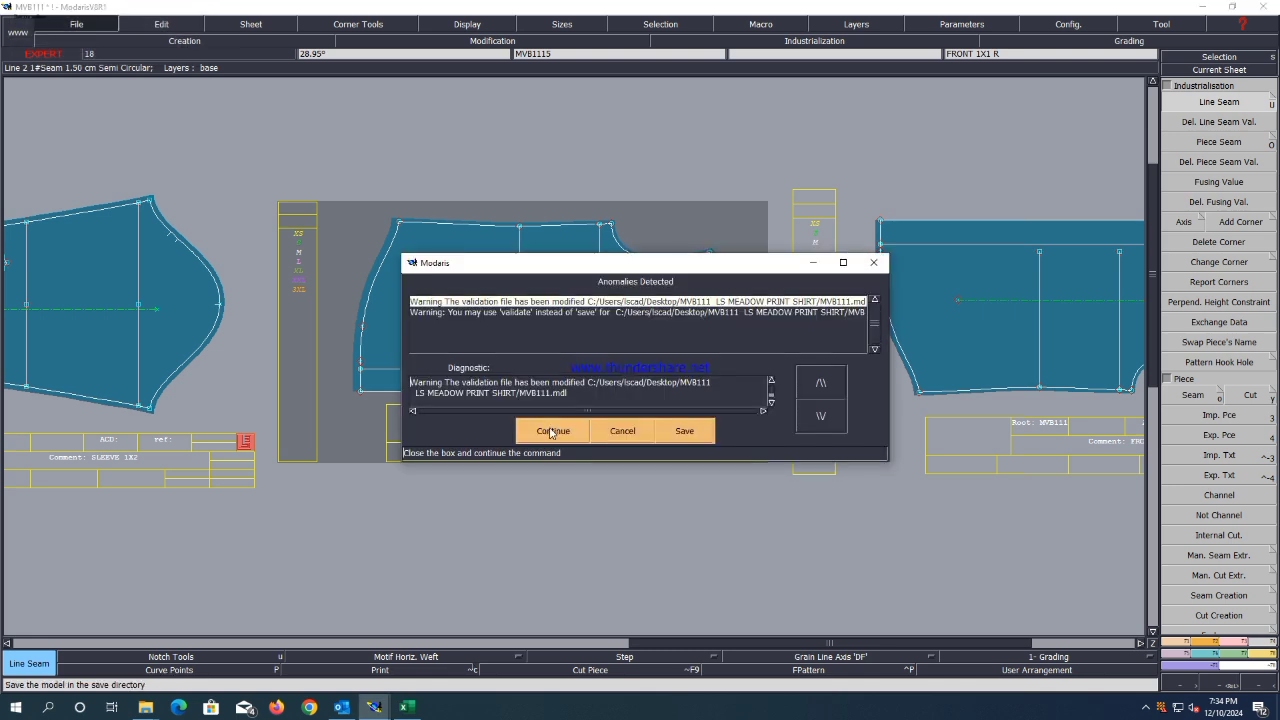
pyautogui.click(549, 431)
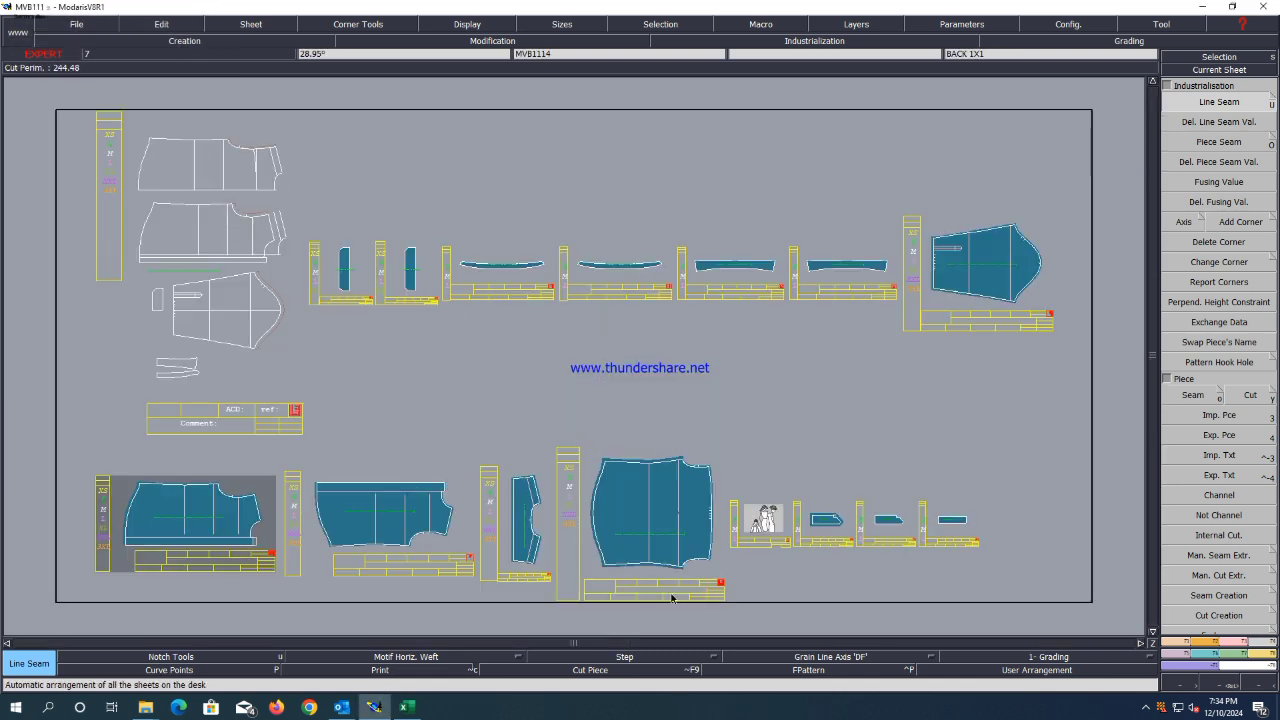
# Add a 1.25 cm line seam allowance at beginning and end to all outline edges of collar MVB1118, band MVB1119 and cuff MVB11114.
pyautogui.scroll(1, 886, 265)
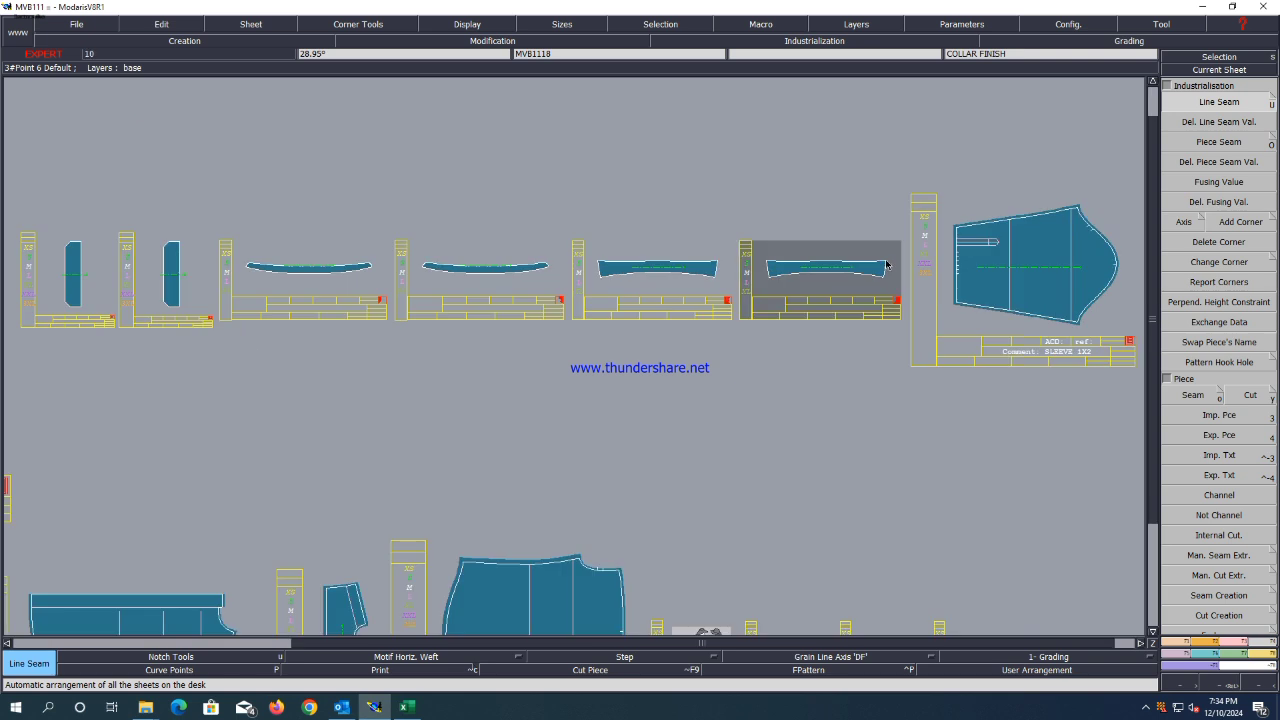
pyautogui.moveTo(893, 246); pyautogui.dragTo(747, 313)
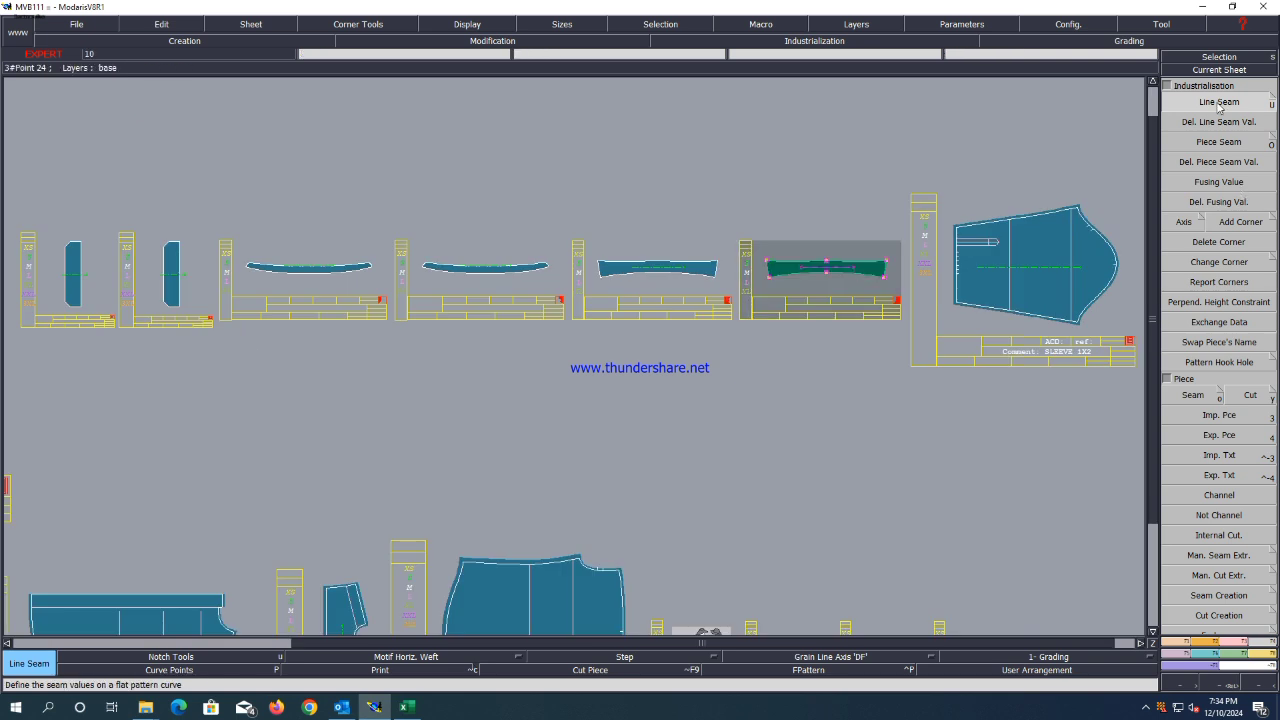
pyautogui.click(862, 251)
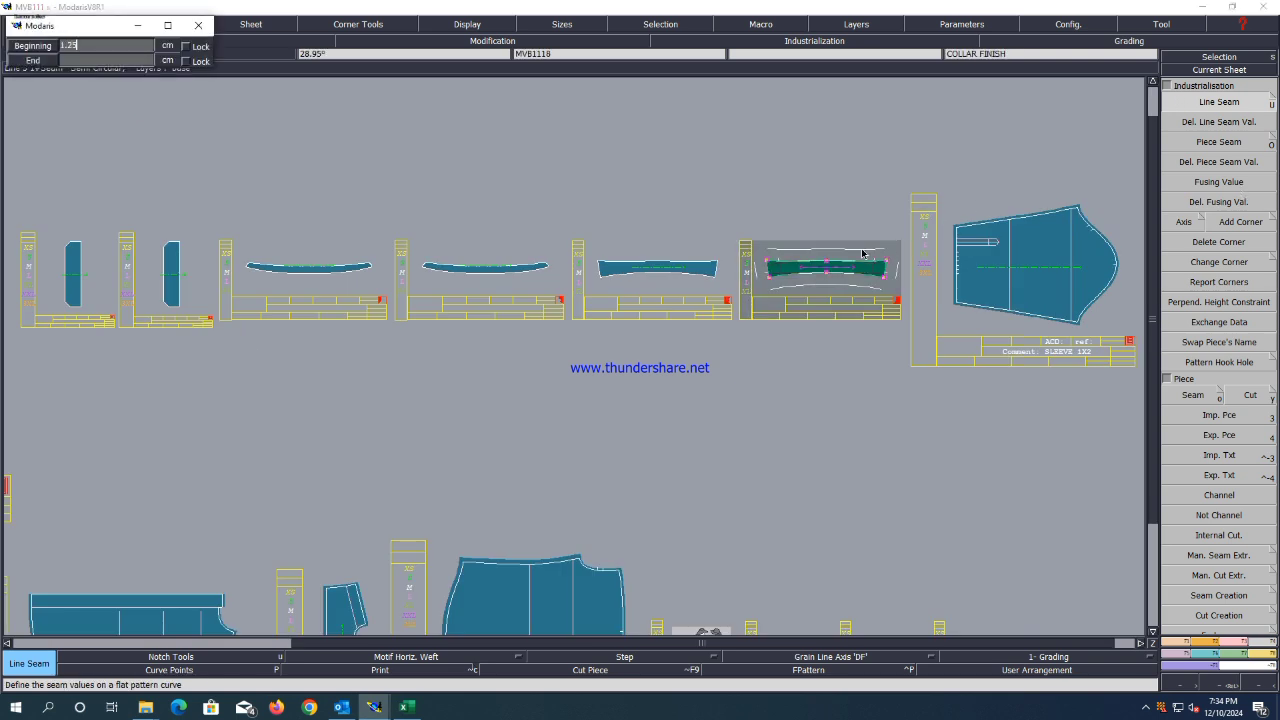
pyautogui.press('Return')
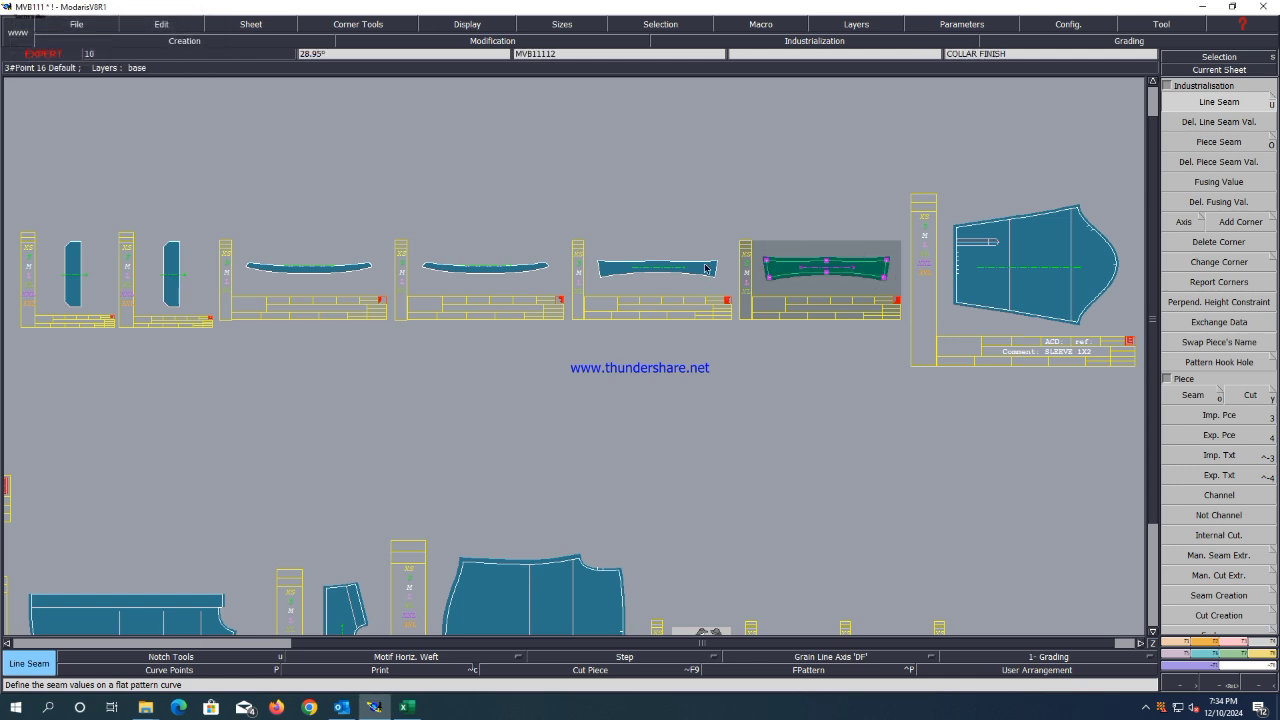
pyautogui.click(453, 268)
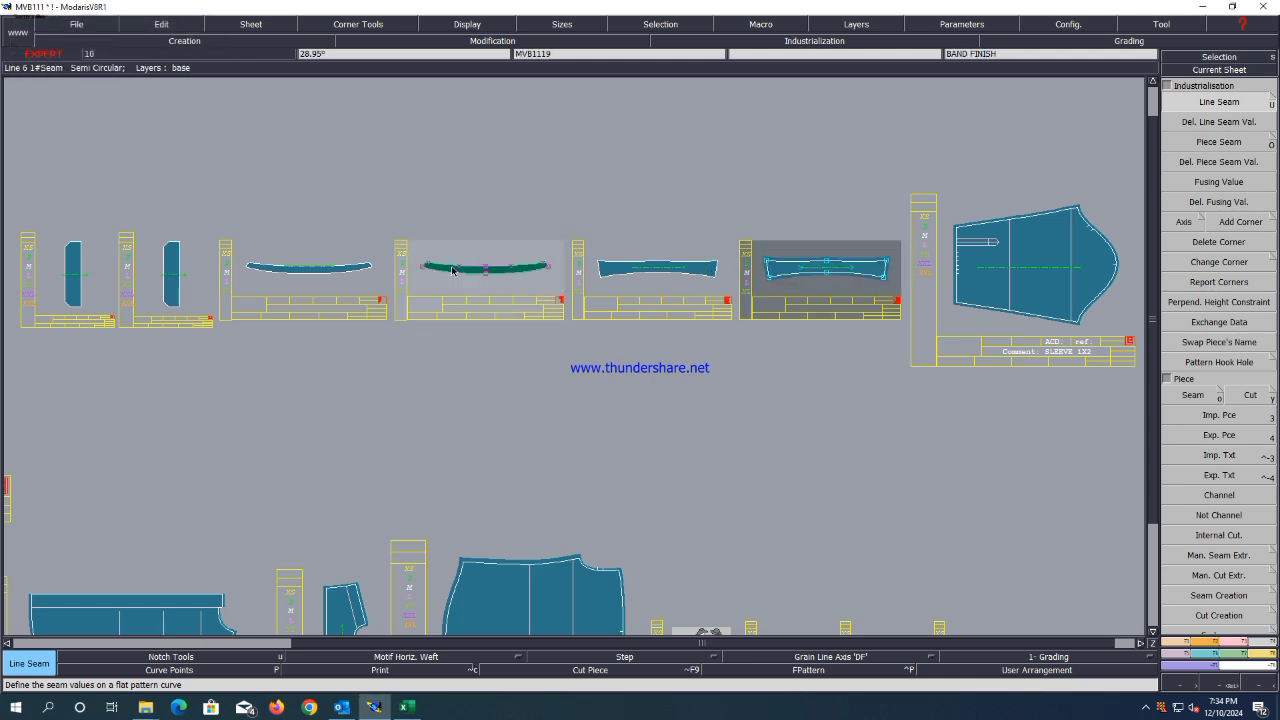
pyautogui.press('Return')
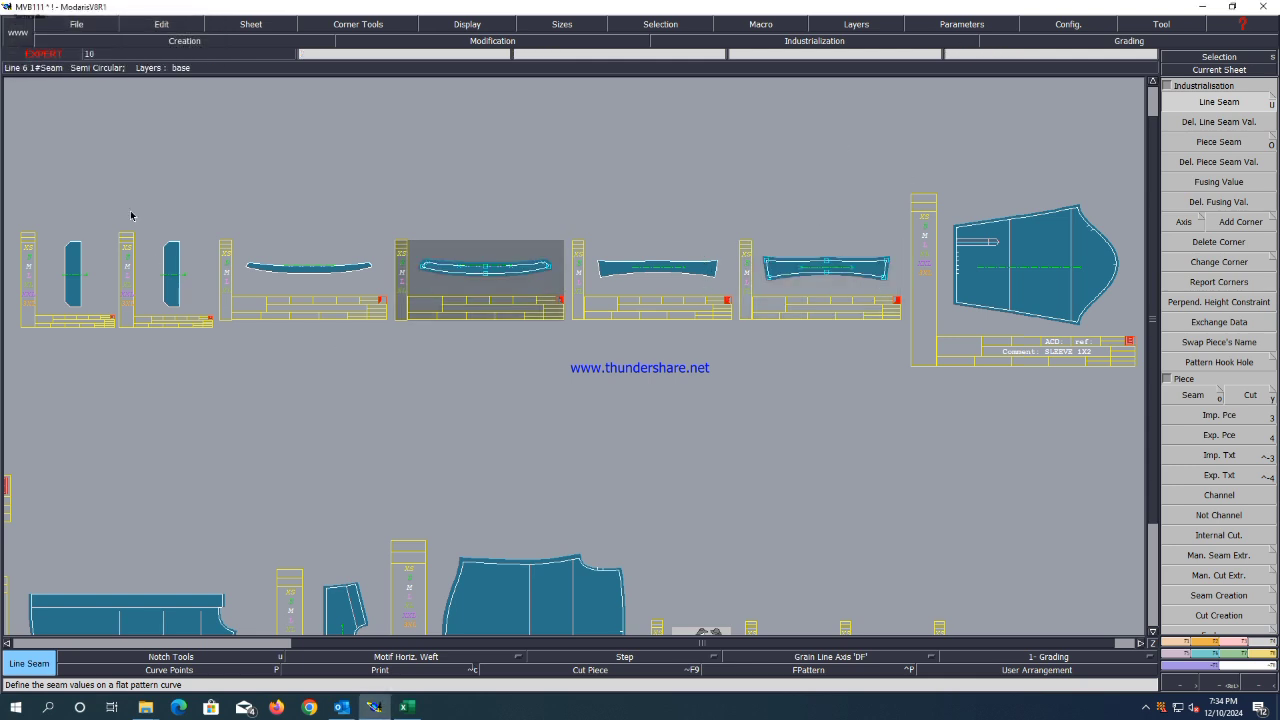
pyautogui.click(171, 241)
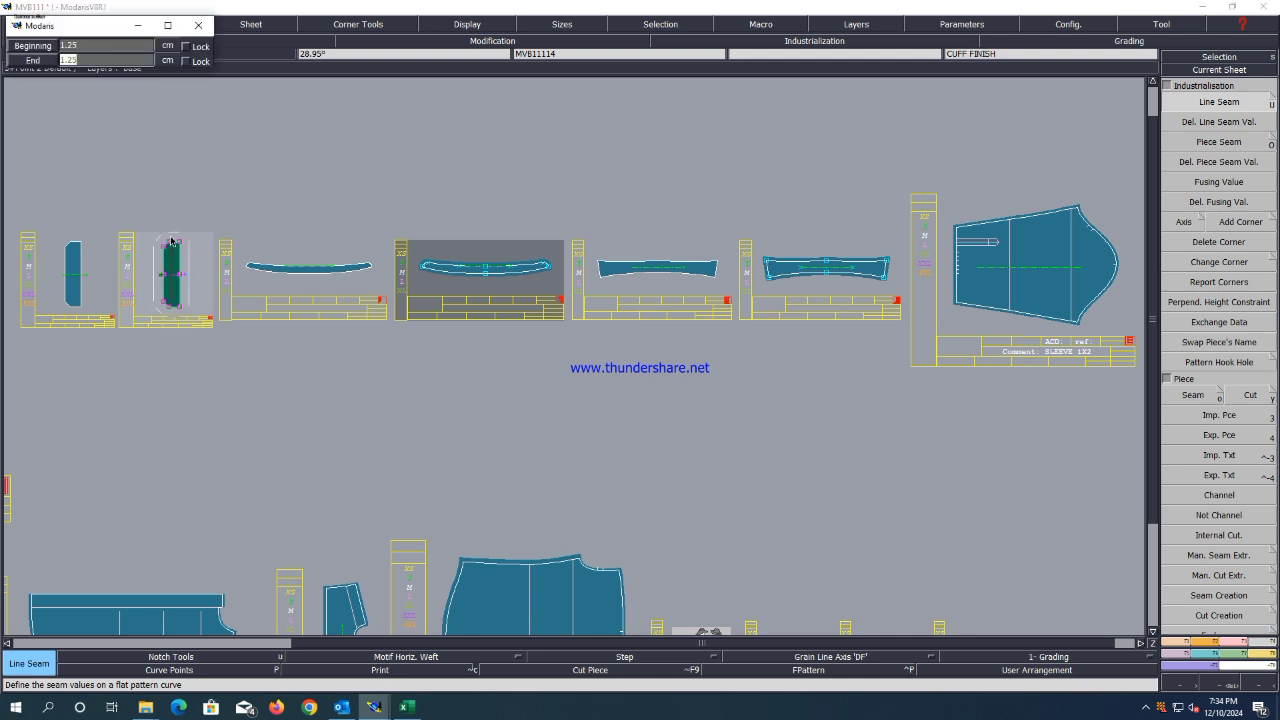
# Change the comment of the cuff with seam allowance to CUFF 1X4.
pyautogui.scroll(3, 161, 308)
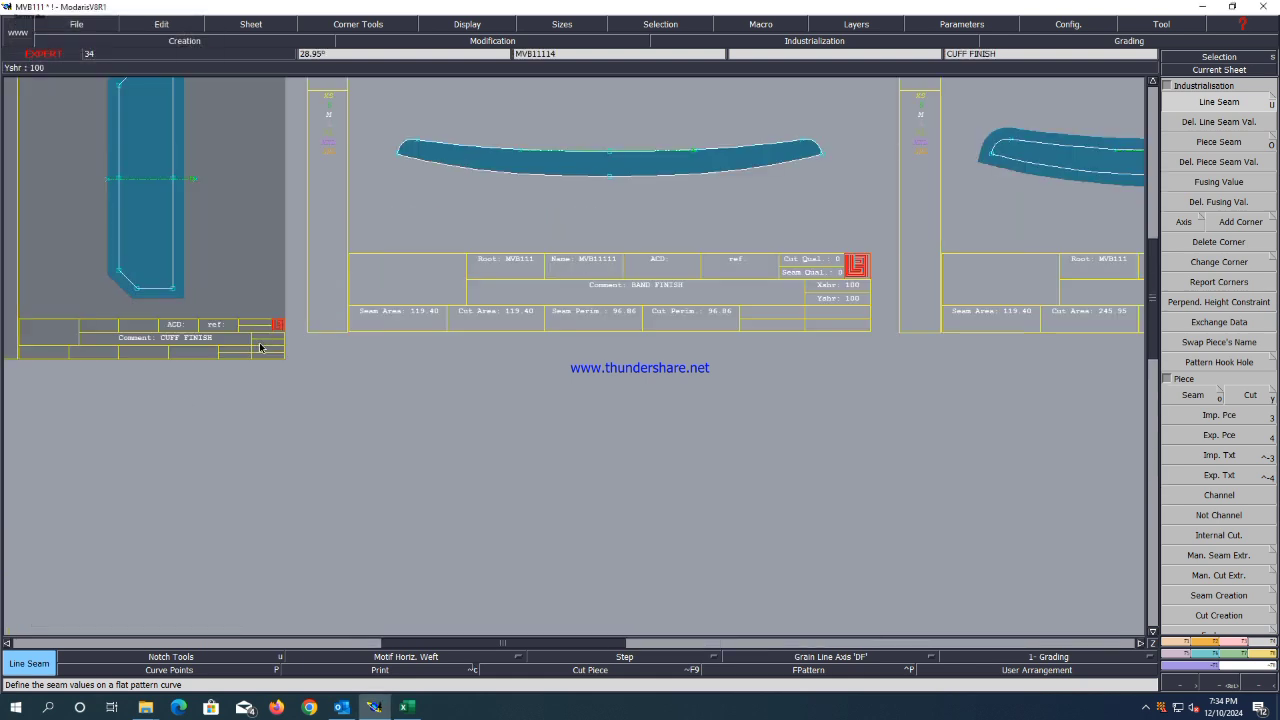
pyautogui.hotkey('ctrl', 'e')
pyautogui.click(218, 341)
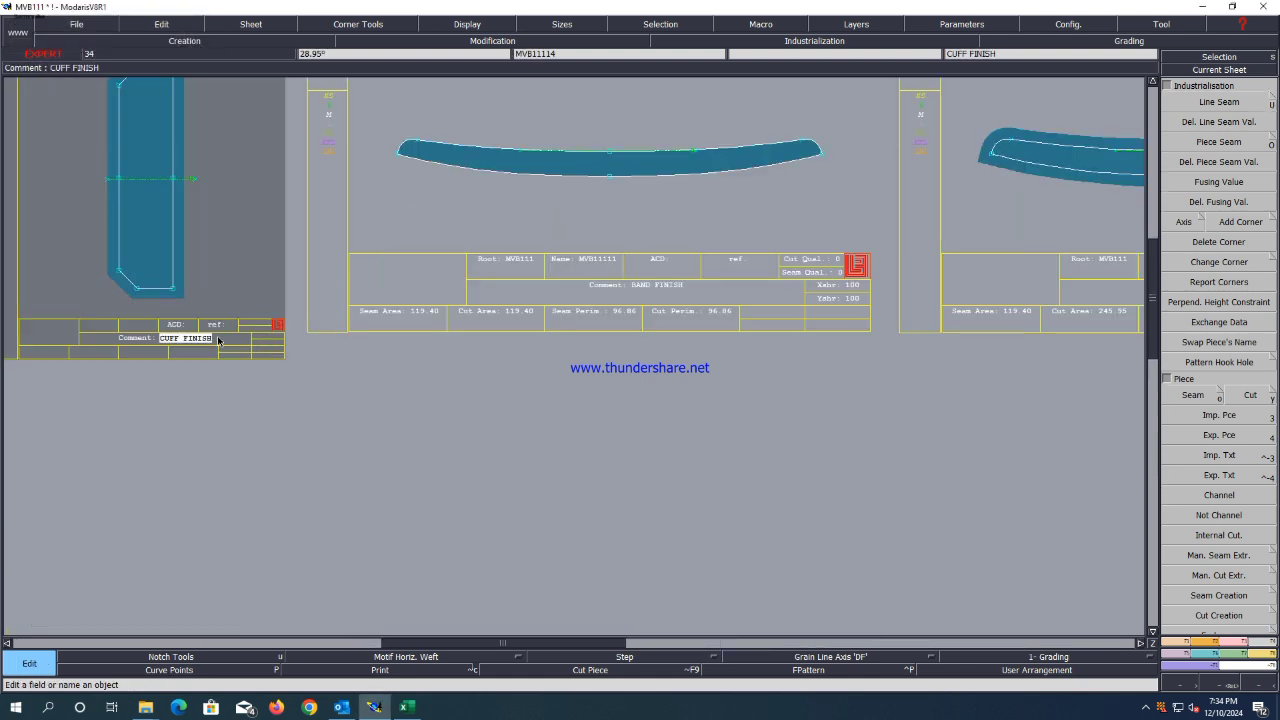
pyautogui.click(218, 341)
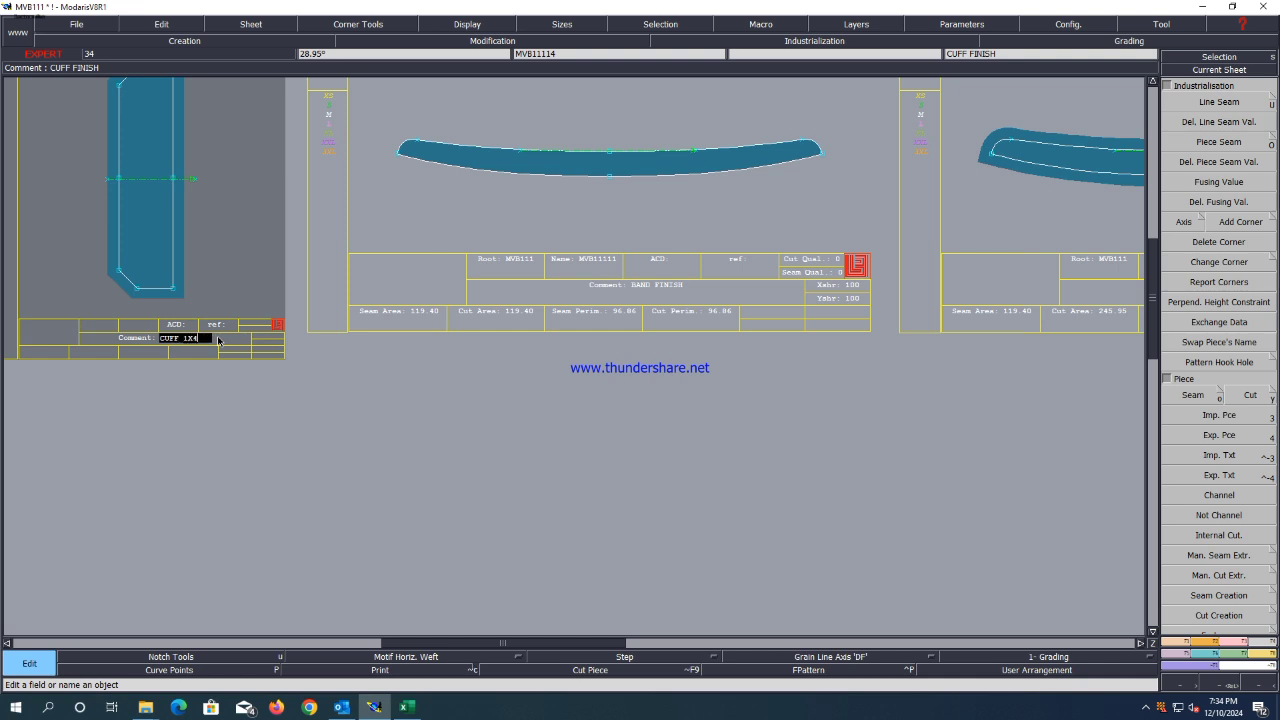
pyautogui.press('Return')
pyautogui.scroll(-2, 218, 341)
pyautogui.scroll(2, 420, 342)
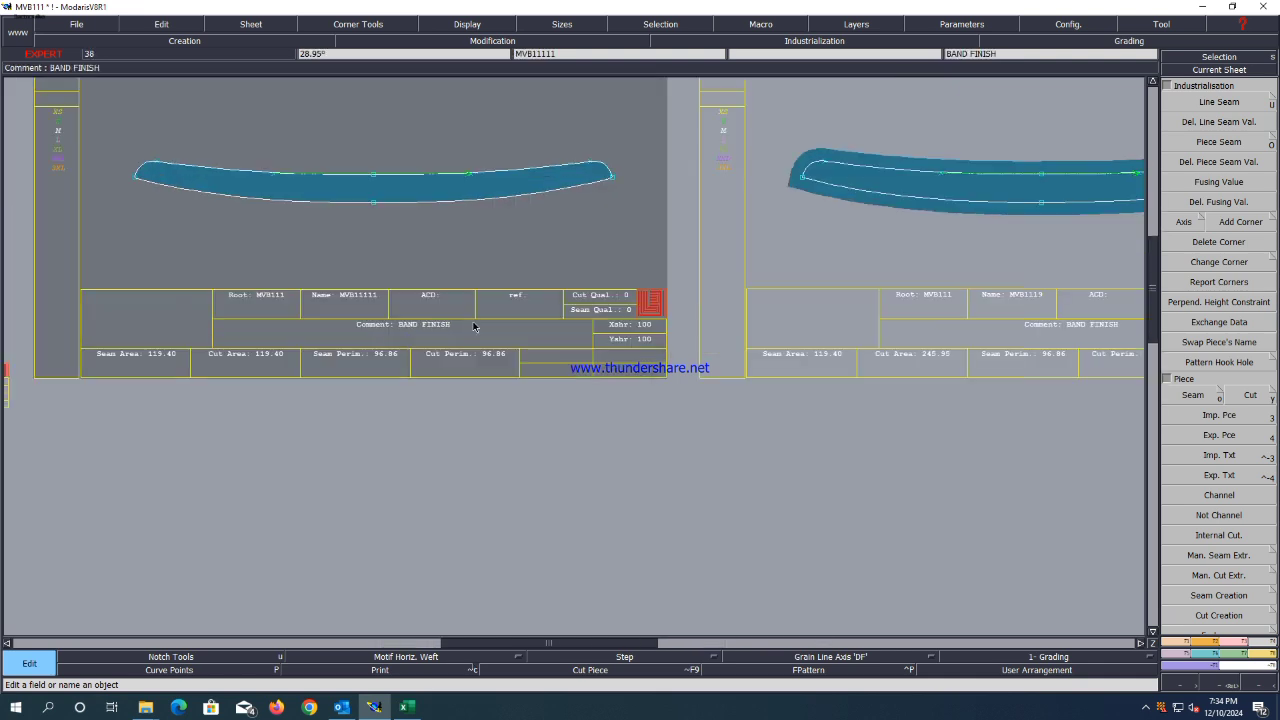
pyautogui.click(463, 327)
pyautogui.press('Right')
pyautogui.press('Return')
# Change the comment of the band with seam allowance to BAND 1X2.
pyautogui.scroll(-2, 797, 306)
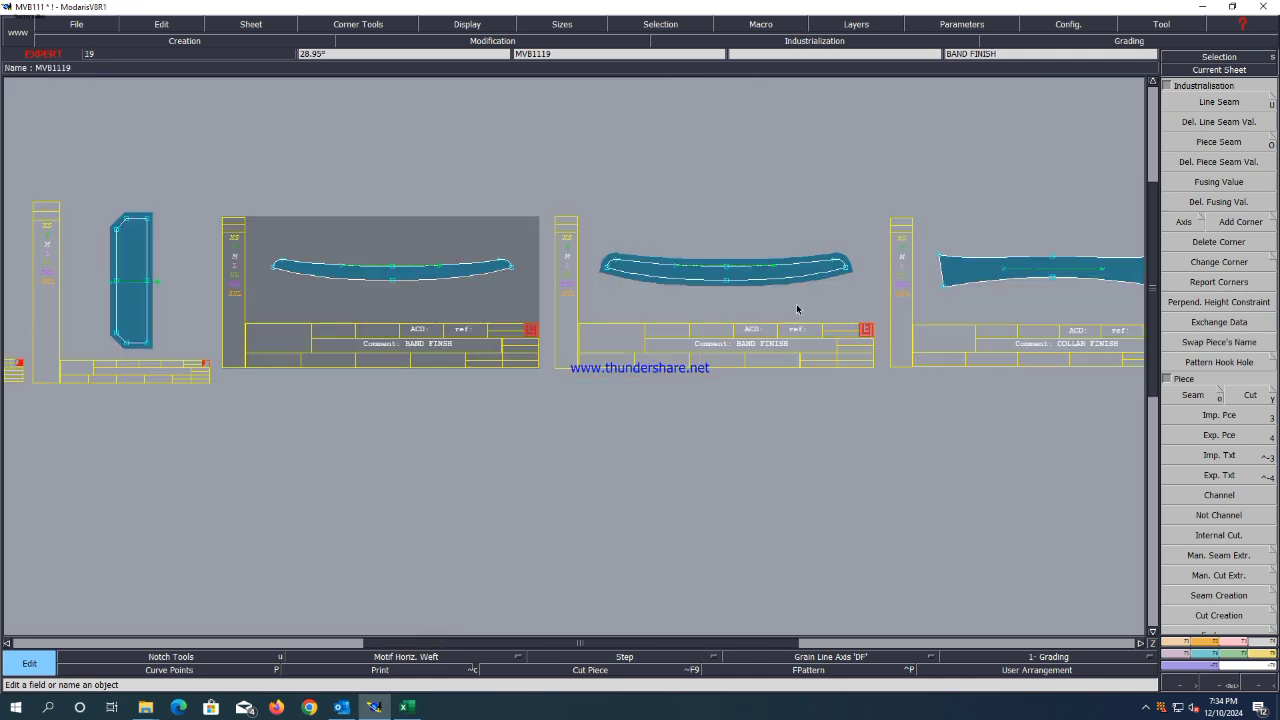
pyautogui.scroll(2, 775, 373)
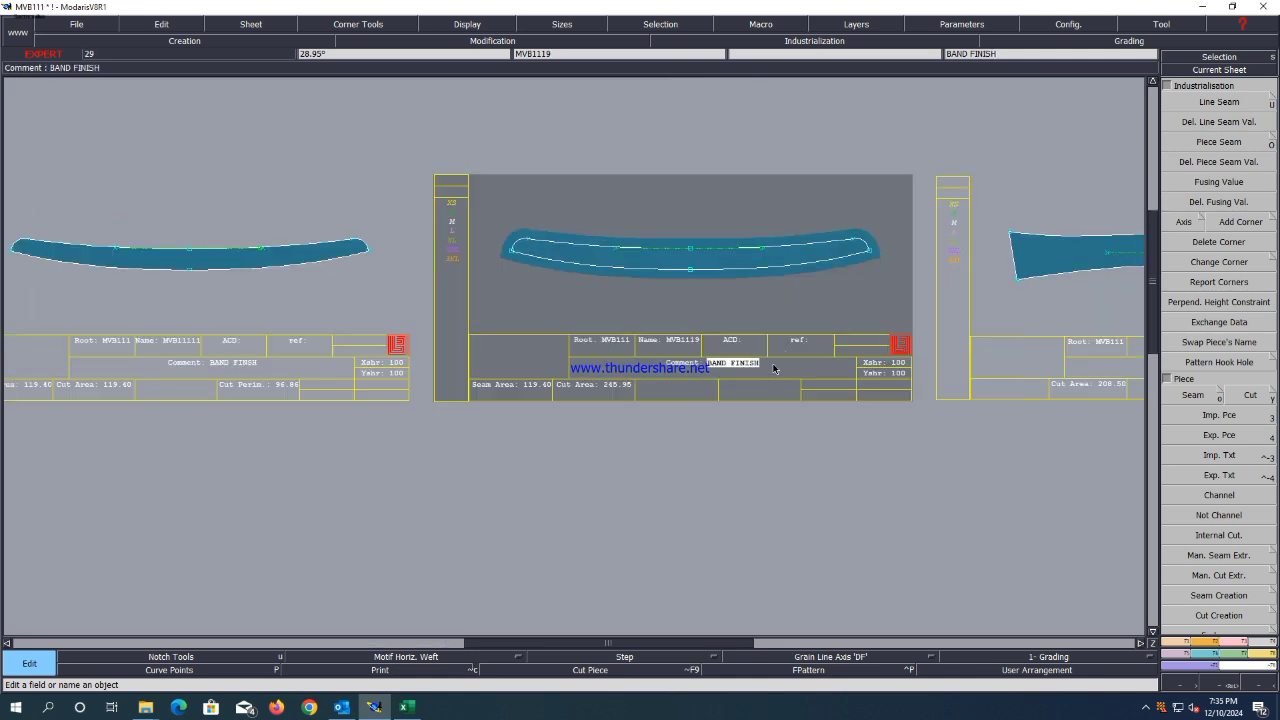
pyautogui.press('Right')
pyautogui.press('BackSpace')
pyautogui.press('BackSpace')
pyautogui.press('BackSpace')
pyautogui.write('1X2')
pyautogui.press('Return')
# Edit the comment of the collar with seam allowance, replacing the word FINISH.
pyautogui.scroll(-2, 773, 369)
pyautogui.scroll(2, 790, 345)
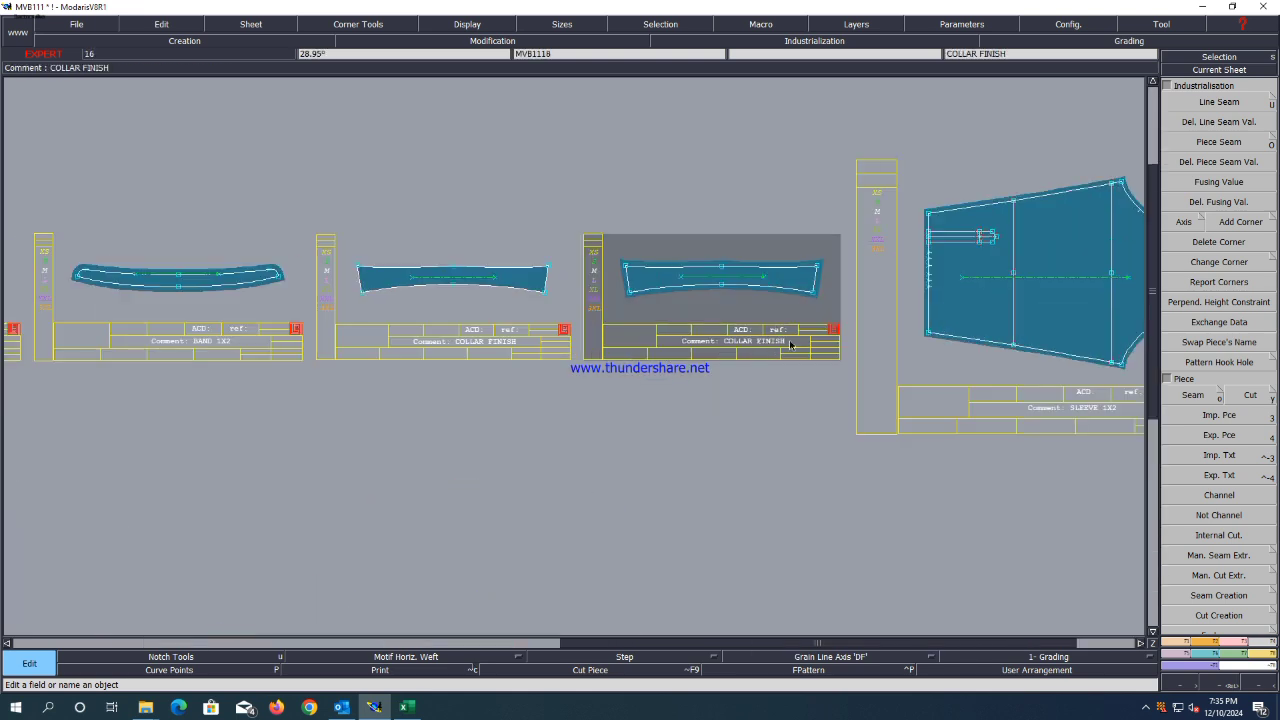
pyautogui.click(790, 342)
pyautogui.press('Right')
pyautogui.press('Return')
# Arrange all sheets automatically on the desk and save the model despite the warnings.
pyautogui.press('j')
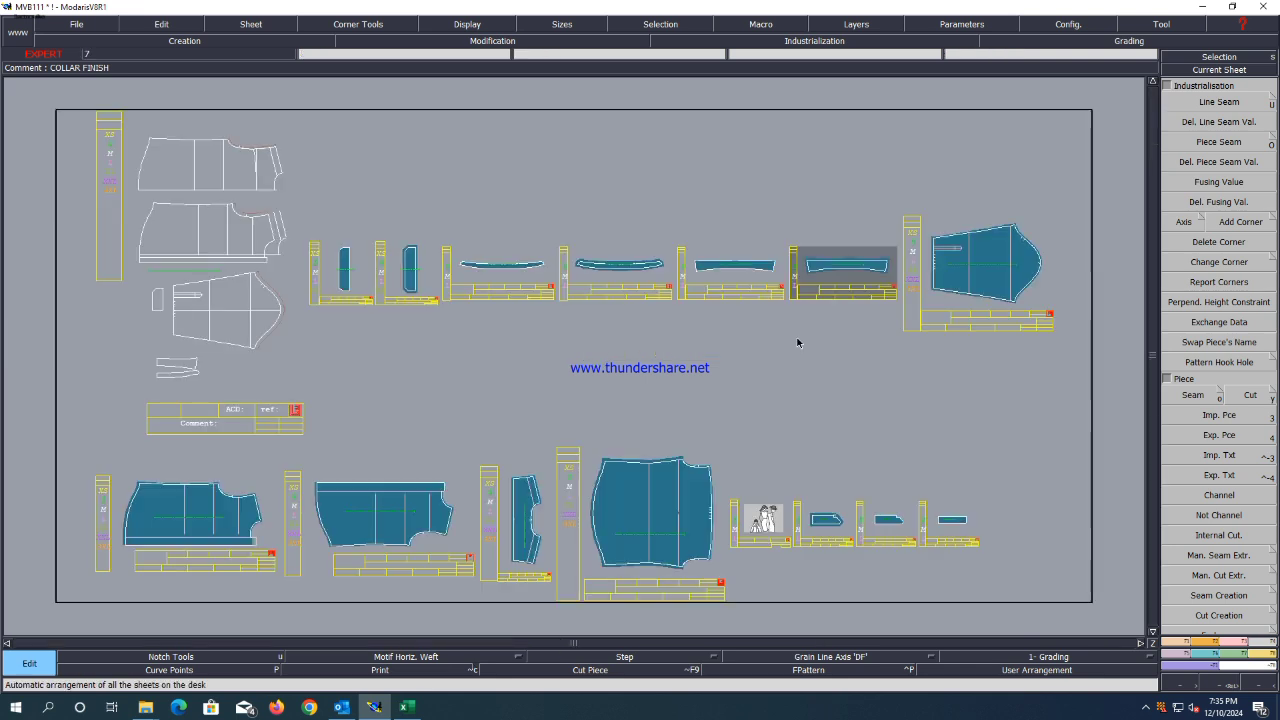
pyautogui.hotkey('ctrl', 's')
pyautogui.click(552, 431)
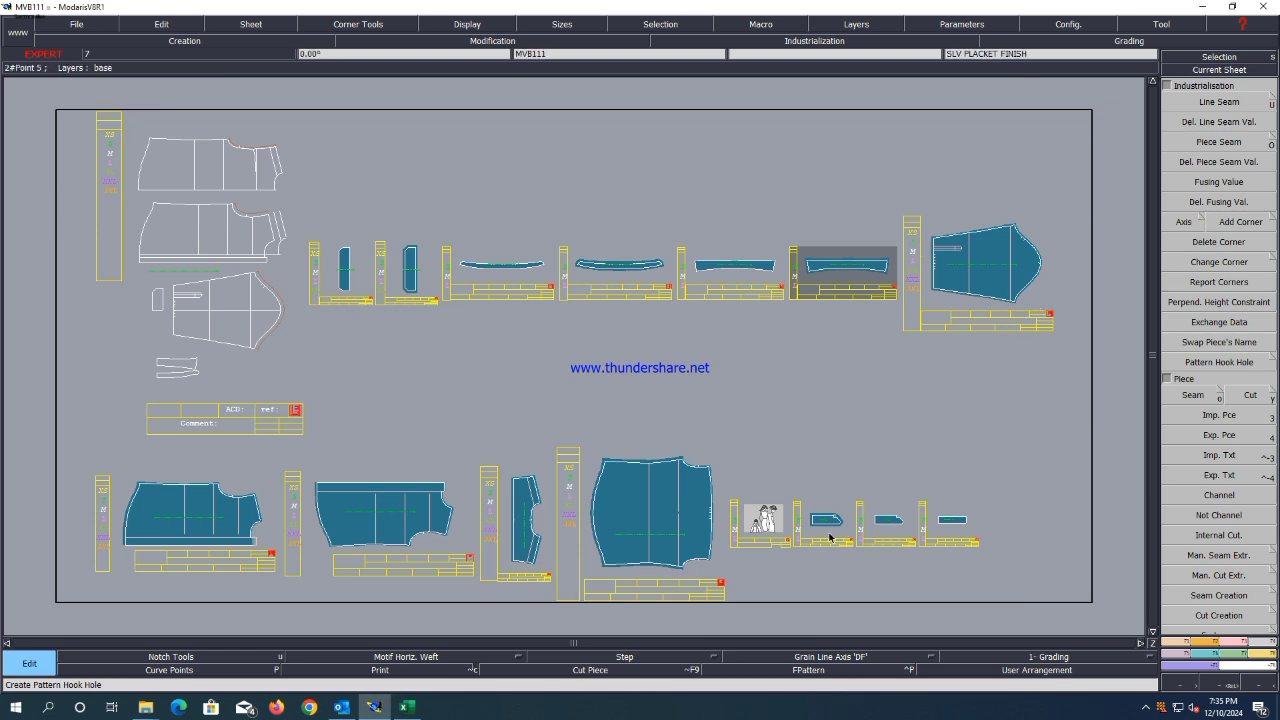
# Change the seam corner at the inner notch point of the sleeve placket to the Fillet type.
pyautogui.scroll(3, 846, 539)
pyautogui.scroll(3, 834, 531)
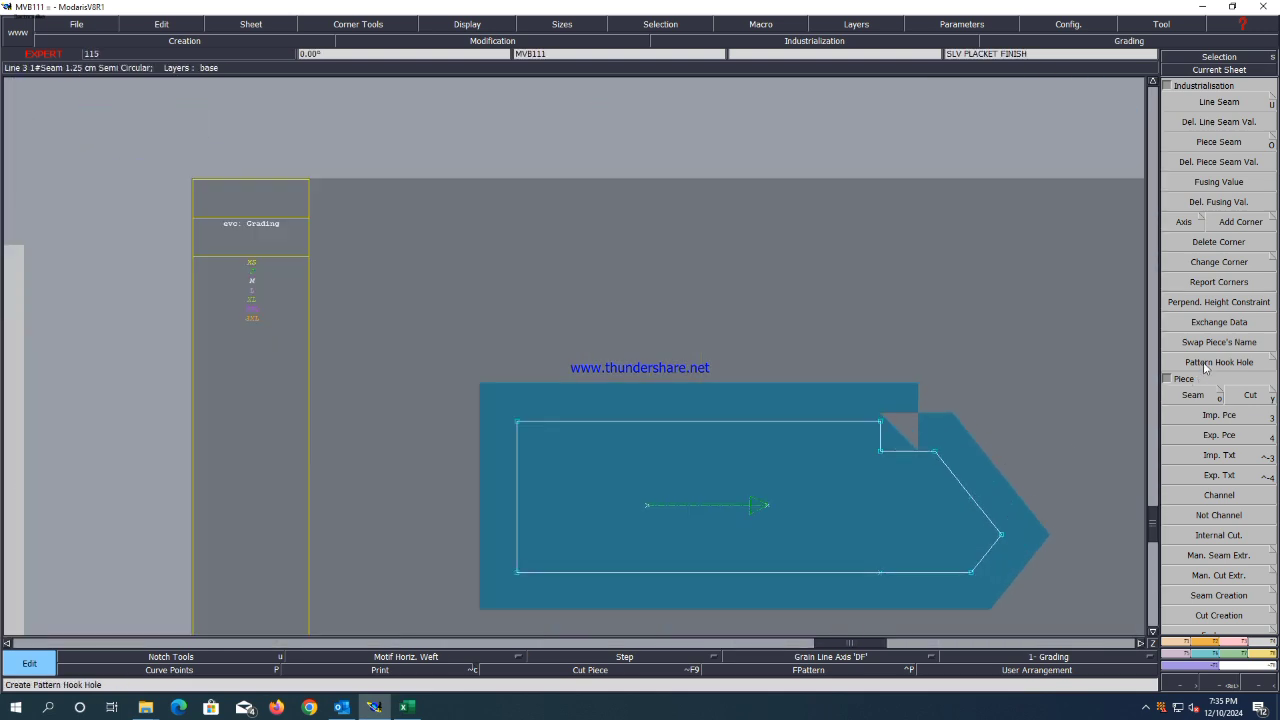
pyautogui.click(1245, 222)
pyautogui.click(1219, 262)
pyautogui.click(40, 390)
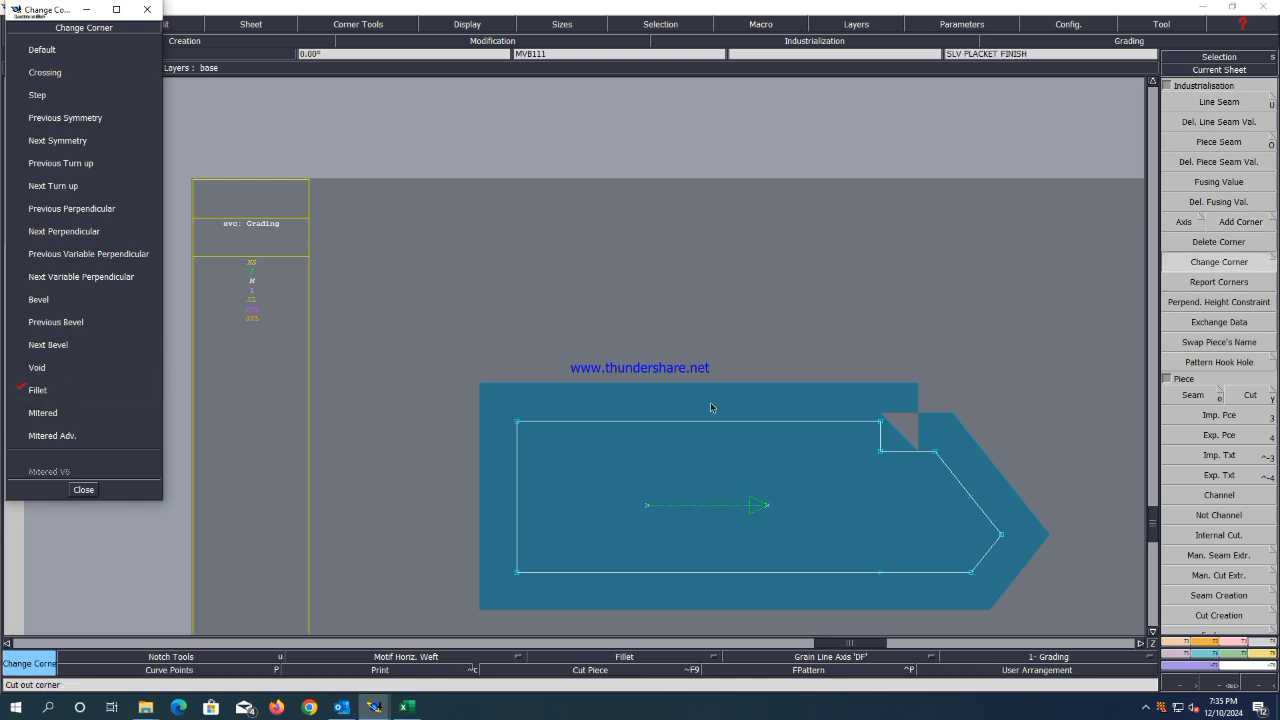
pyautogui.click(882, 450)
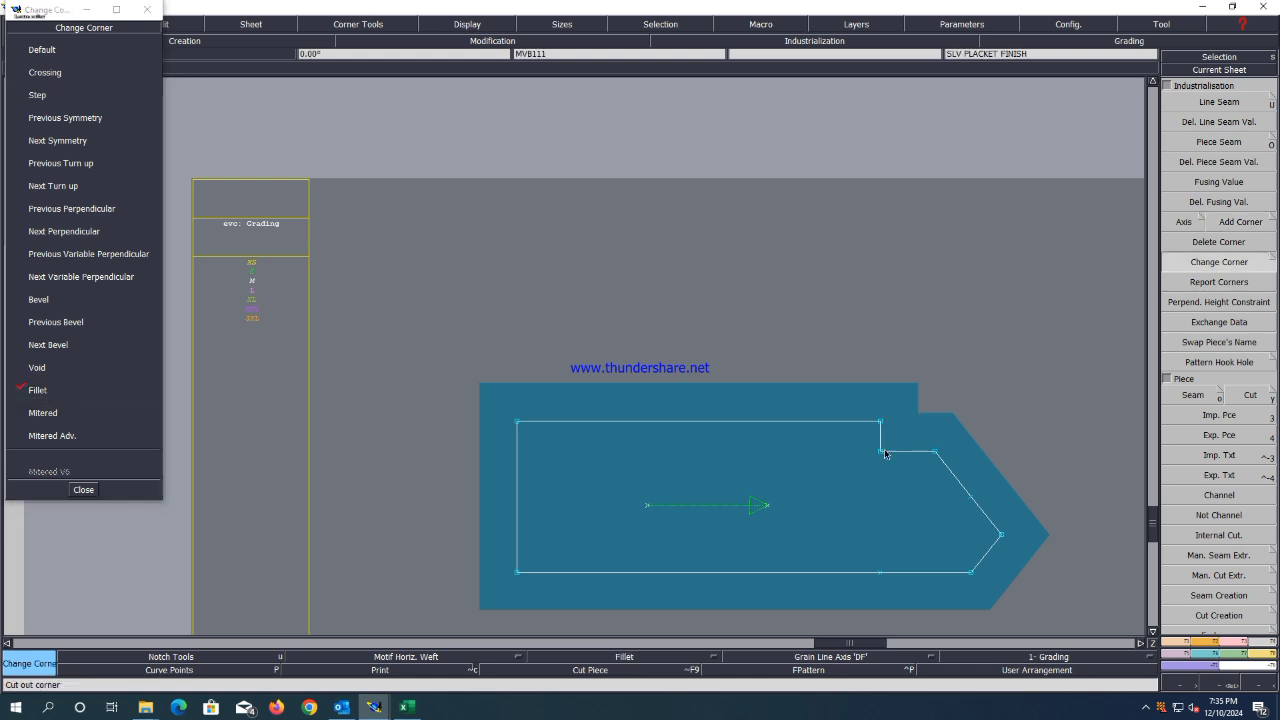
pyautogui.click(83, 489)
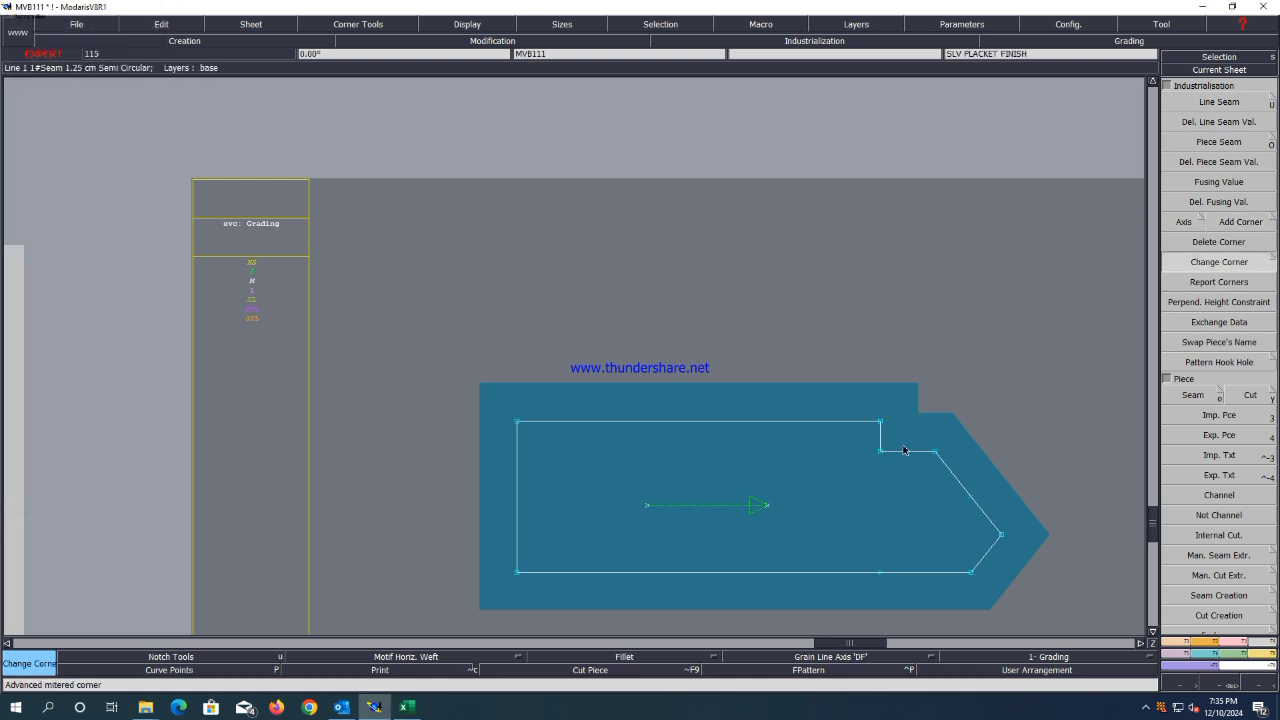
# Set the line seam of the sleeve placket's short horizontal notch edge to 1.00 cm at the beginning and 0.00 cm at the end.
pyautogui.press('u')
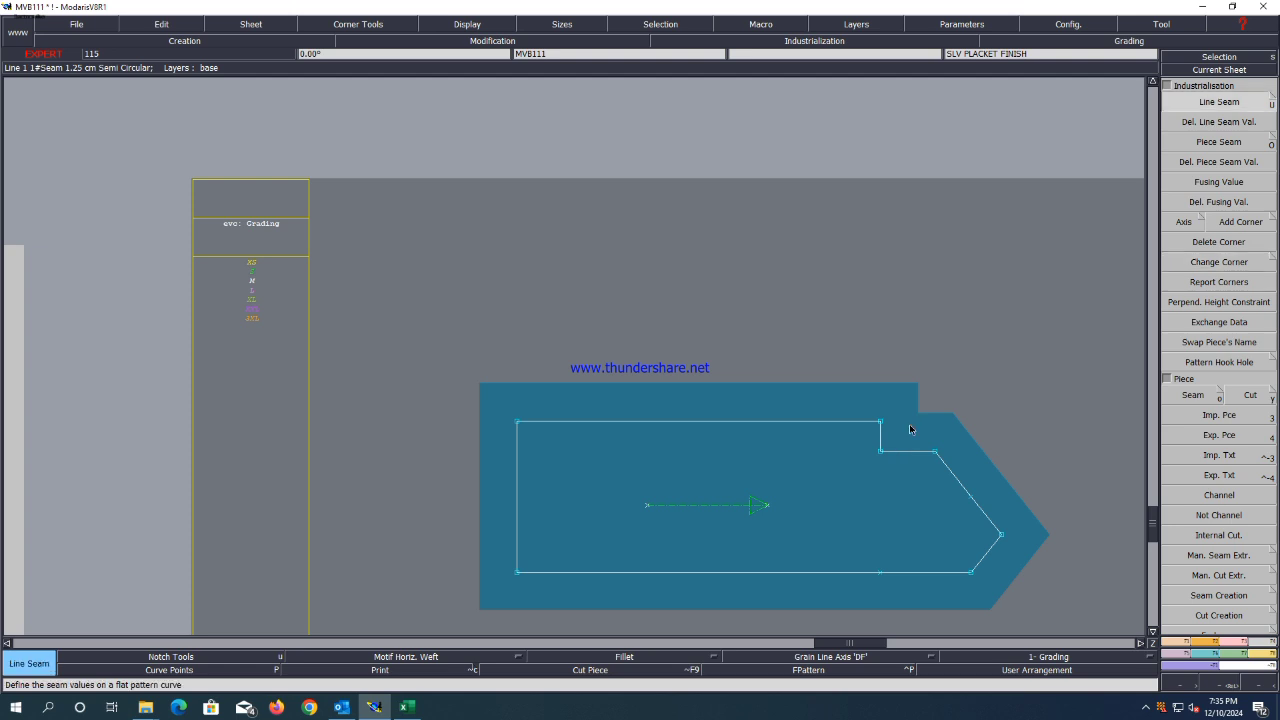
pyautogui.click(905, 436)
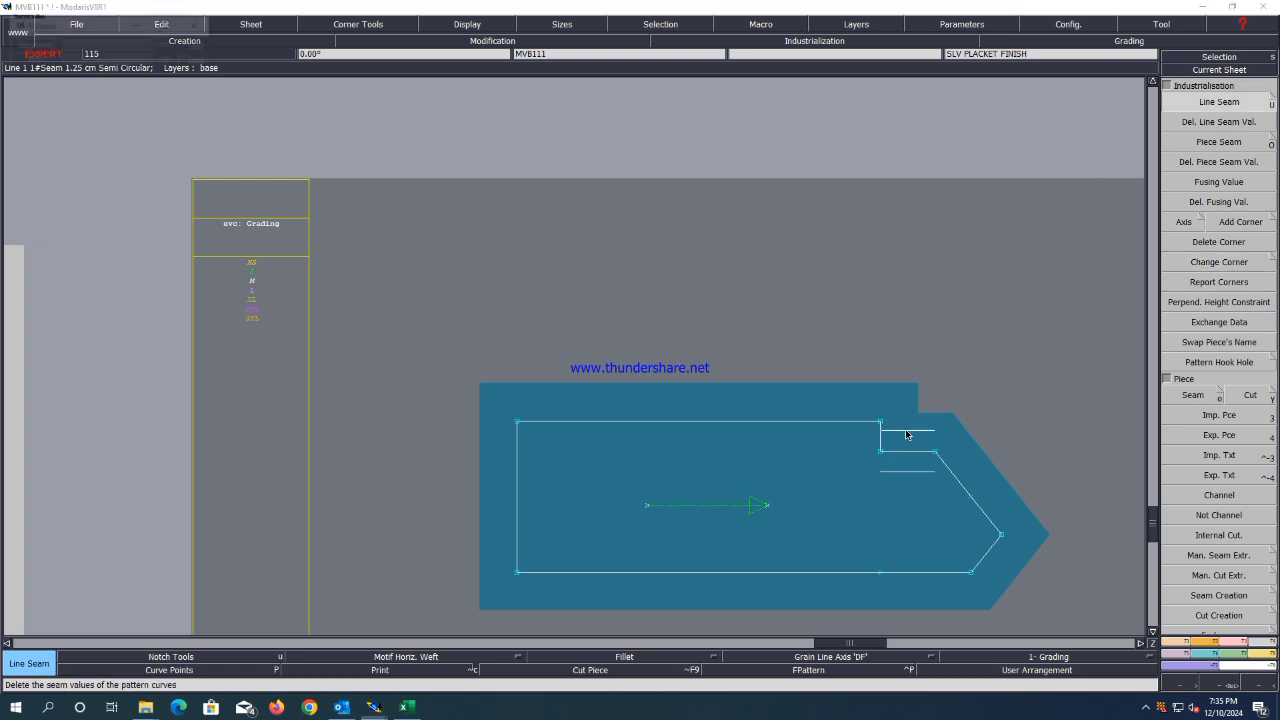
pyautogui.press('Return')
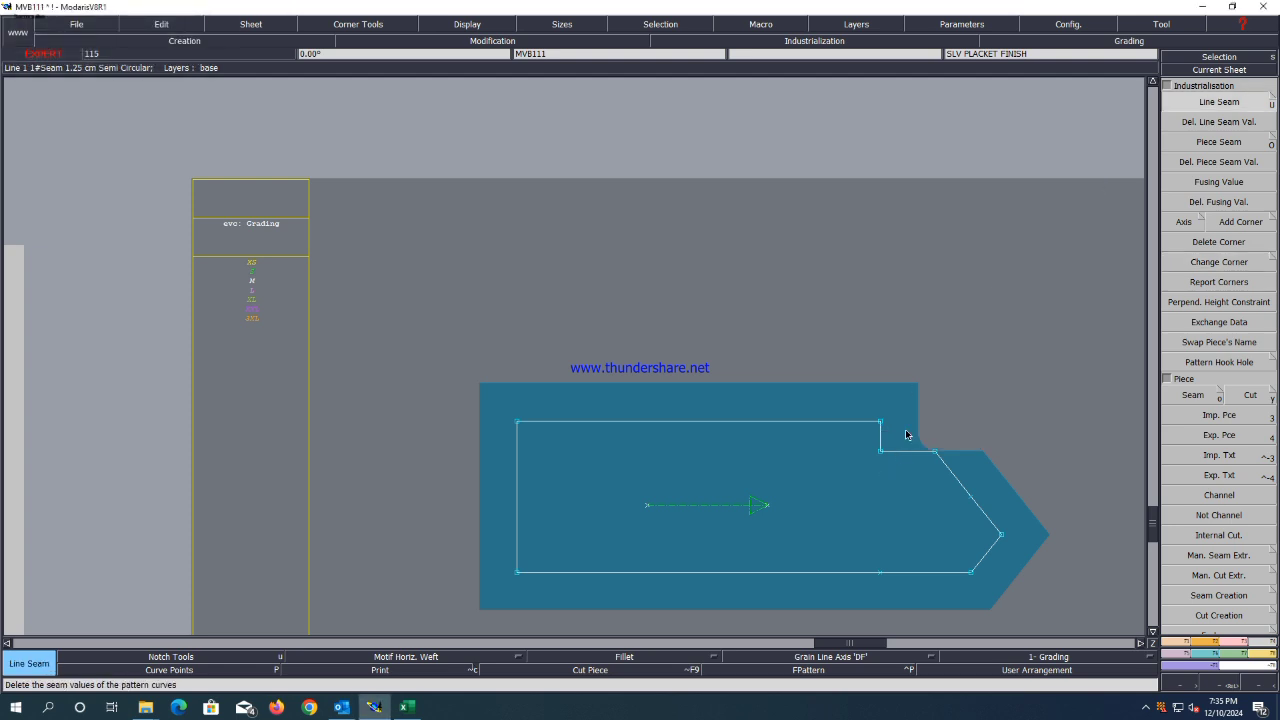
pyautogui.click(915, 443)
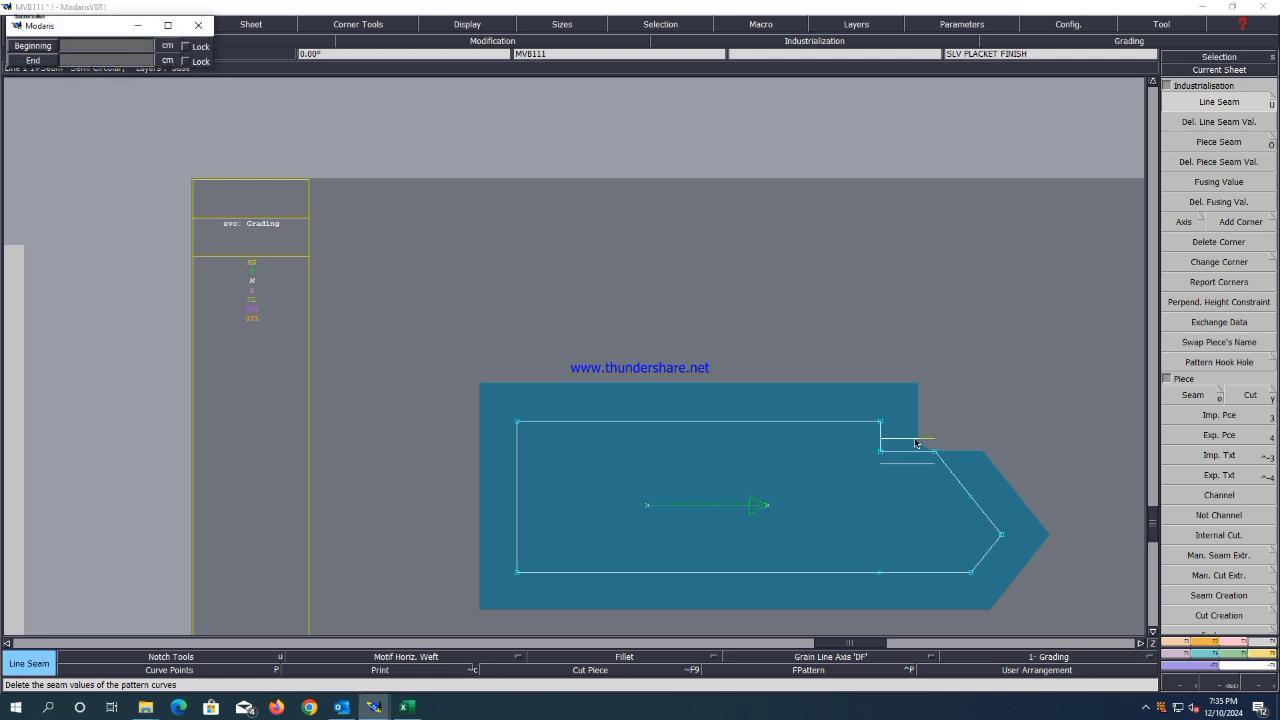
pyautogui.press('Return')
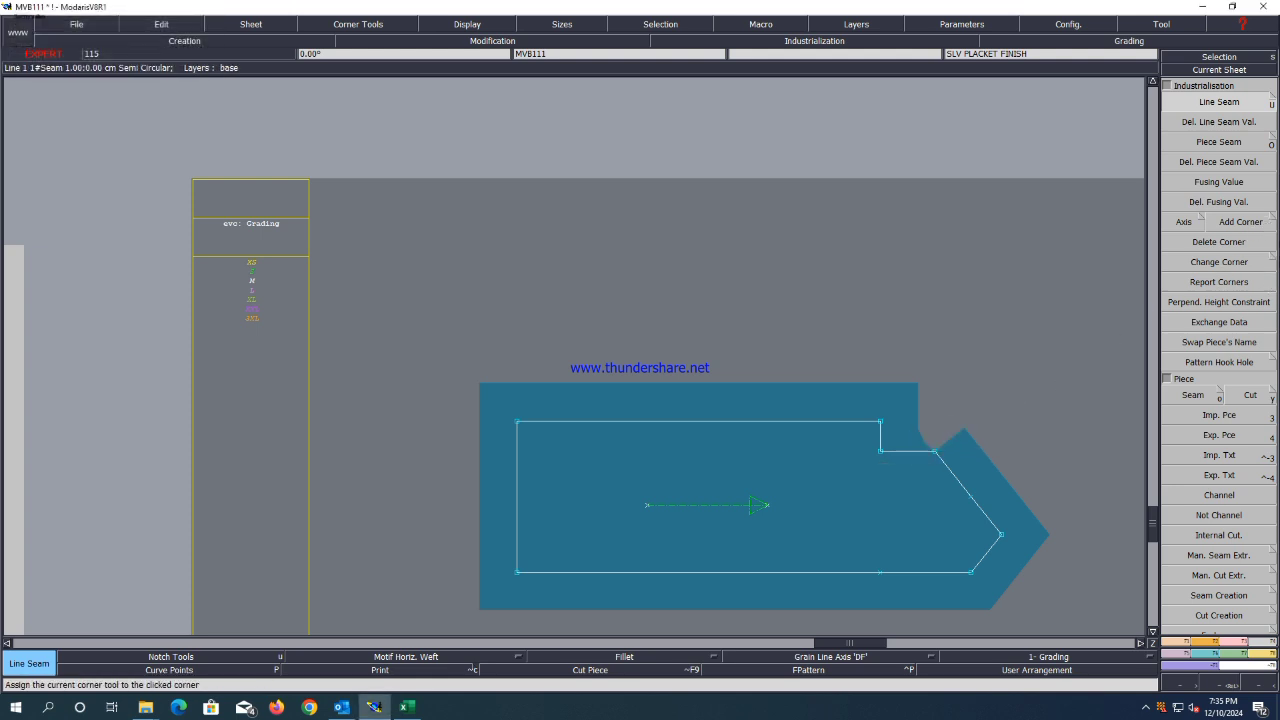
# Try the Step, Previous Symmetry and Next Symmetry corner types at the placket's inner notch point.
pyautogui.click(1219, 262)
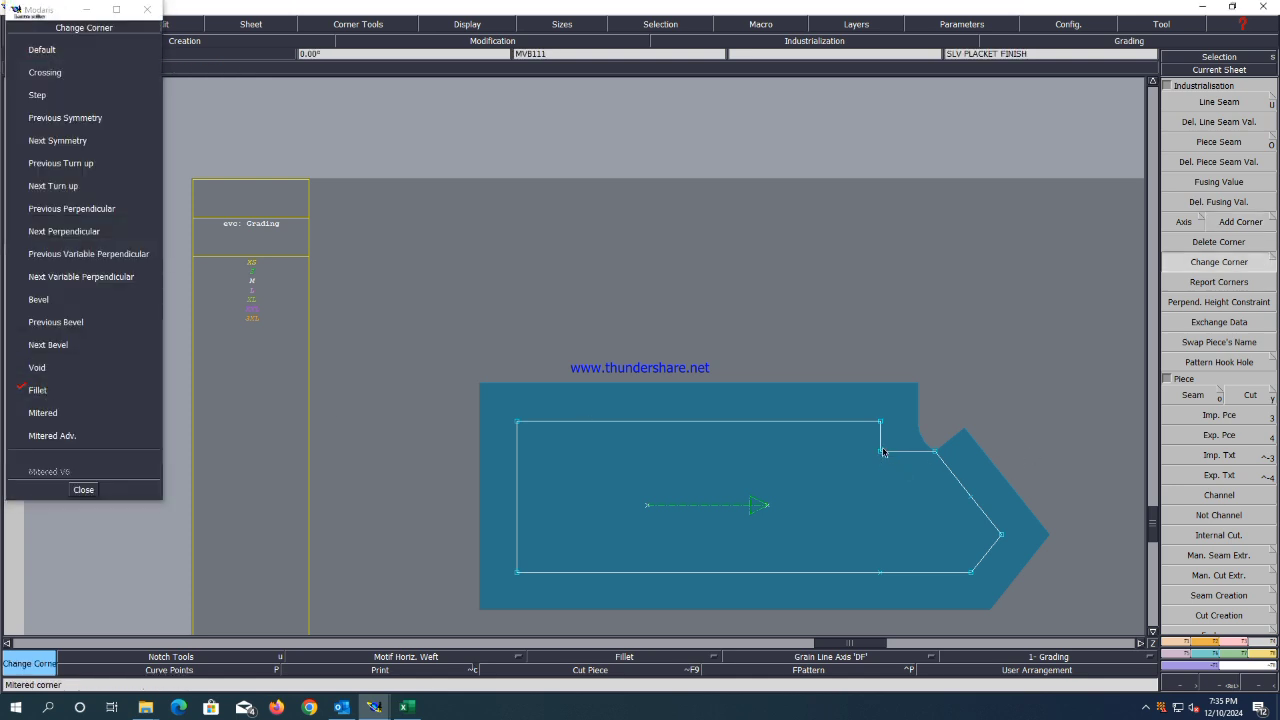
pyautogui.click(40, 95)
pyautogui.click(881, 451)
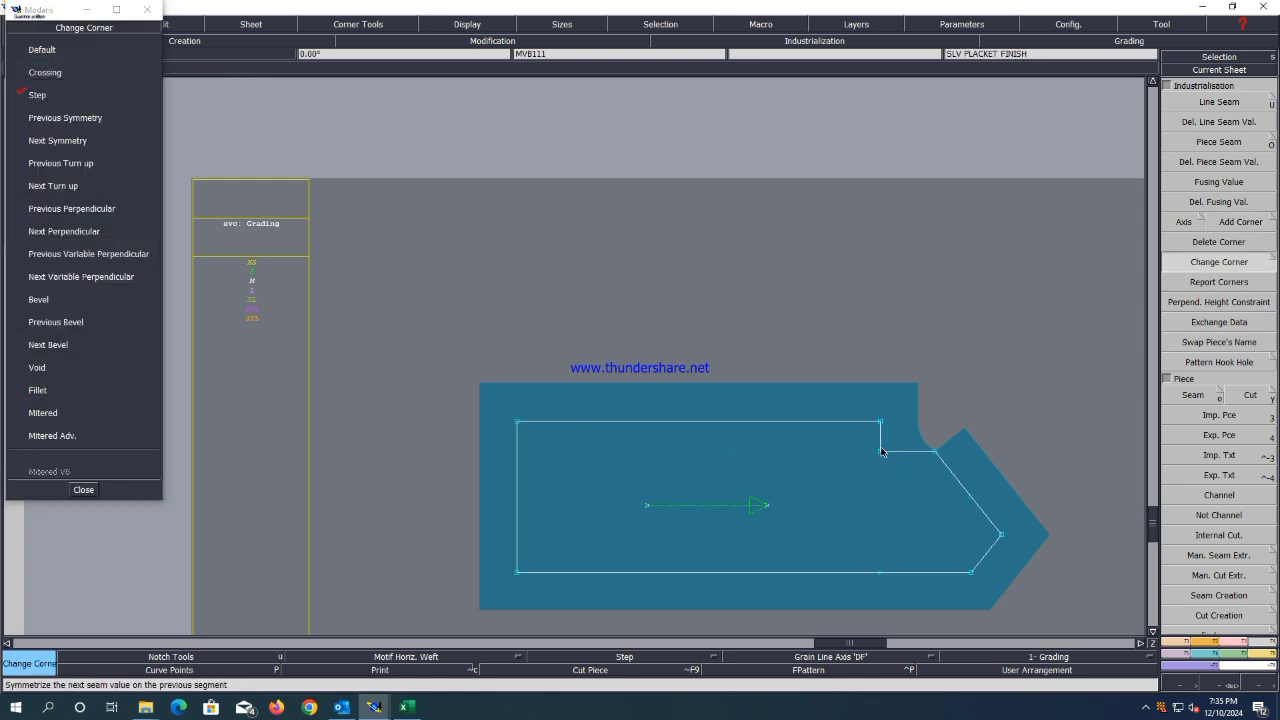
pyautogui.click(66, 117)
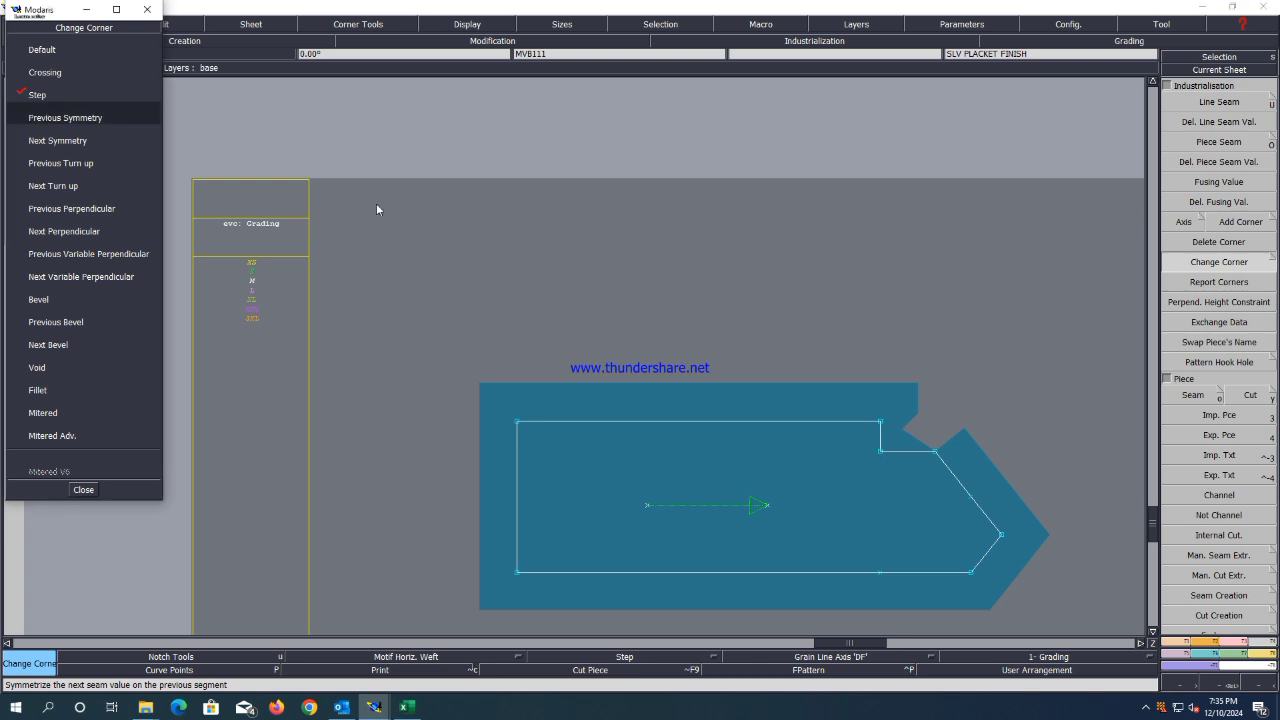
pyautogui.click(881, 451)
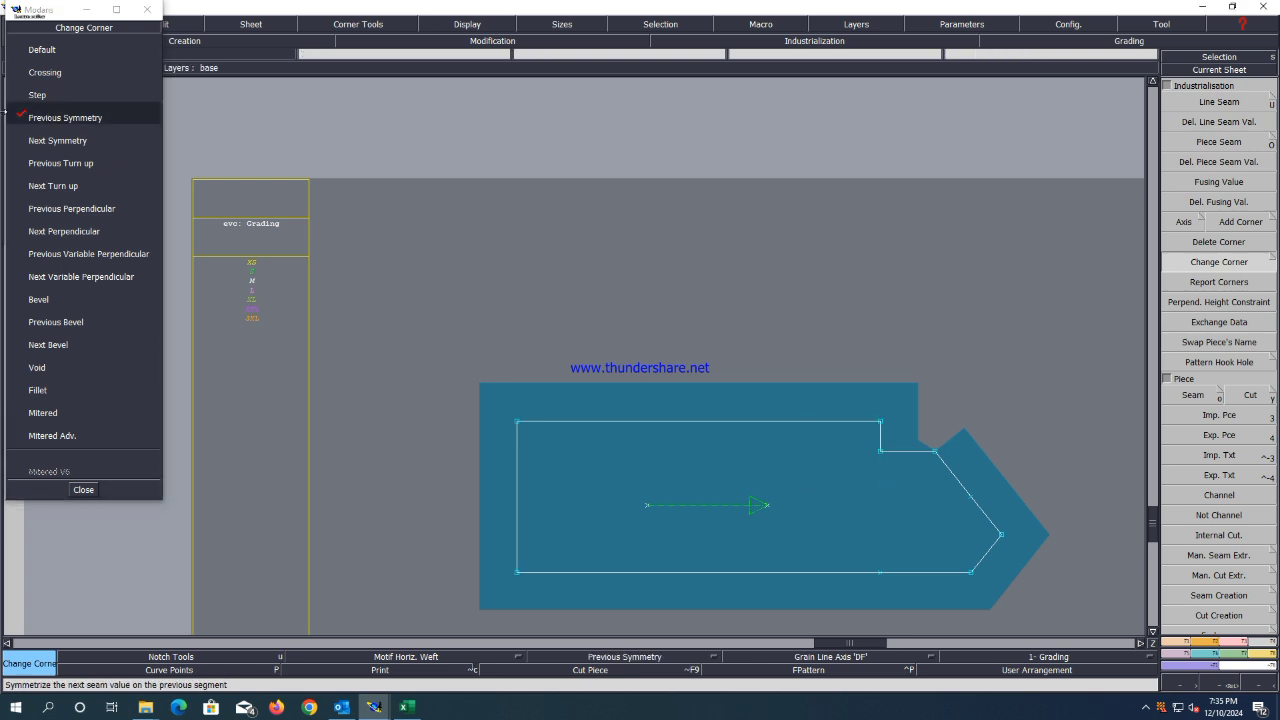
pyautogui.click(58, 140)
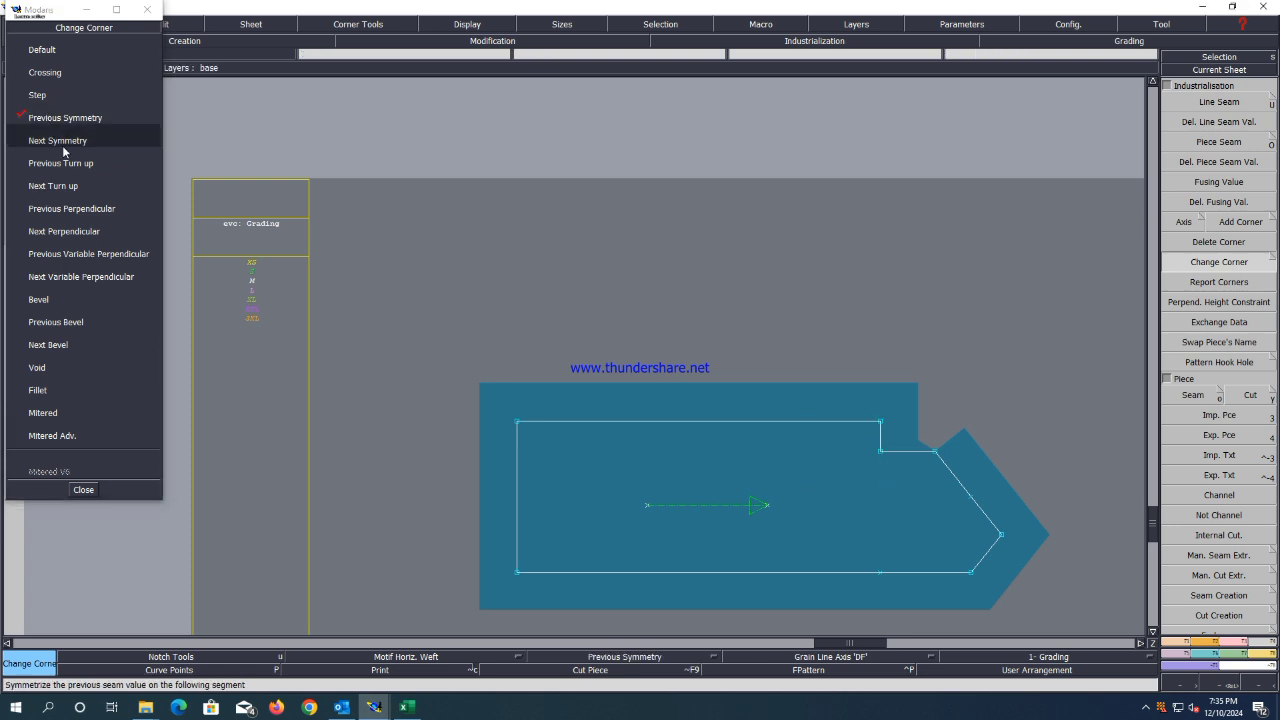
pyautogui.click(882, 452)
pyautogui.press('Delete')
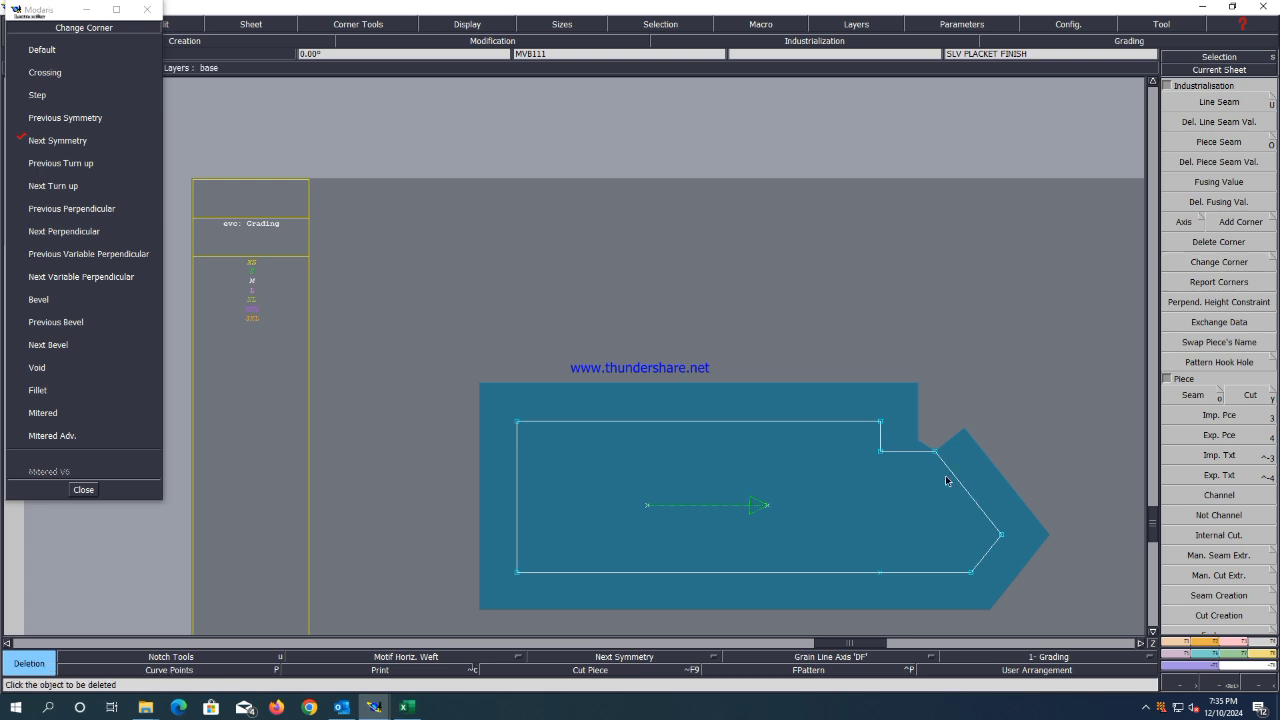
# Reapply the Step and Previous Symmetry corner types at the inner notch point and try the Void type there.
pyautogui.click(60, 163)
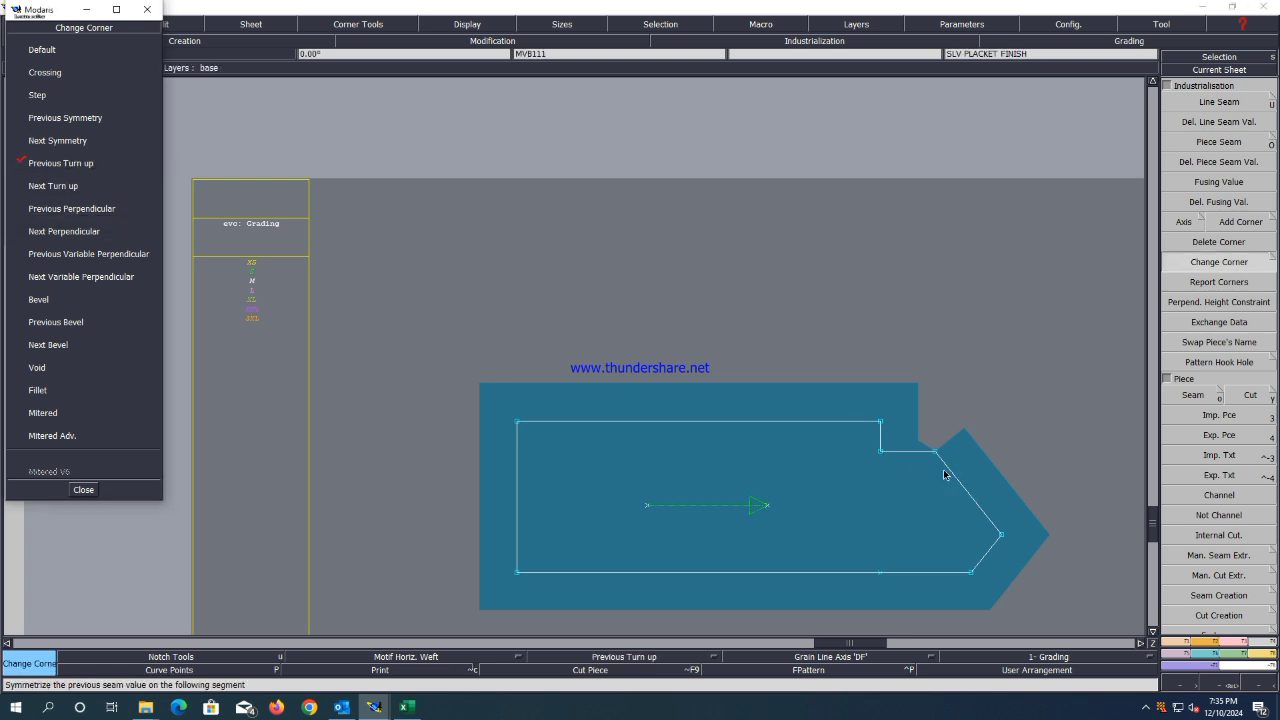
pyautogui.click(37, 95)
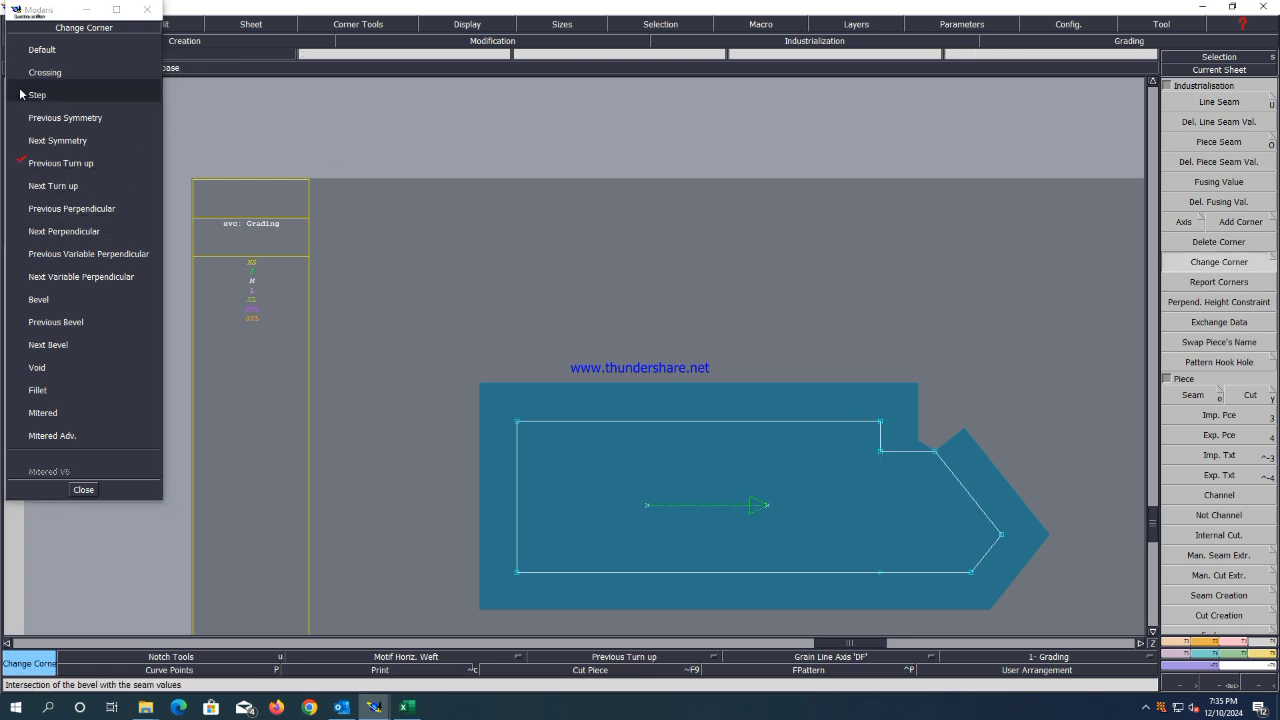
pyautogui.click(883, 452)
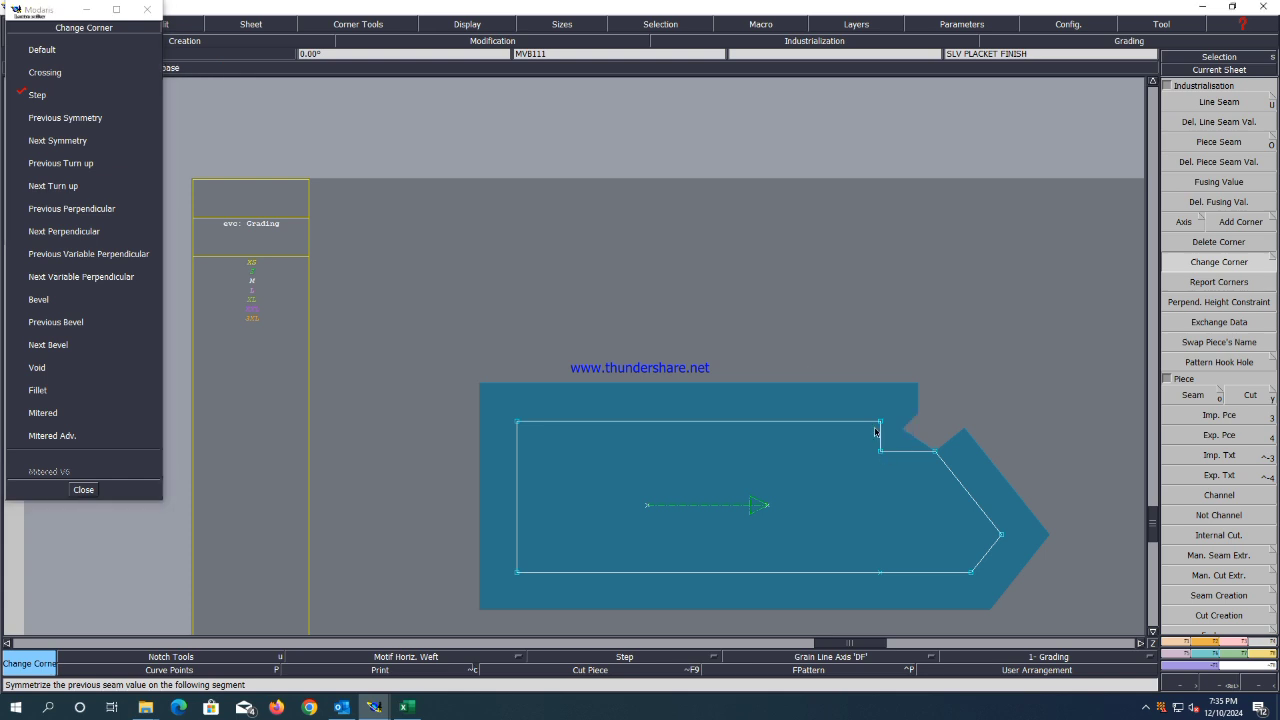
pyautogui.click(65, 118)
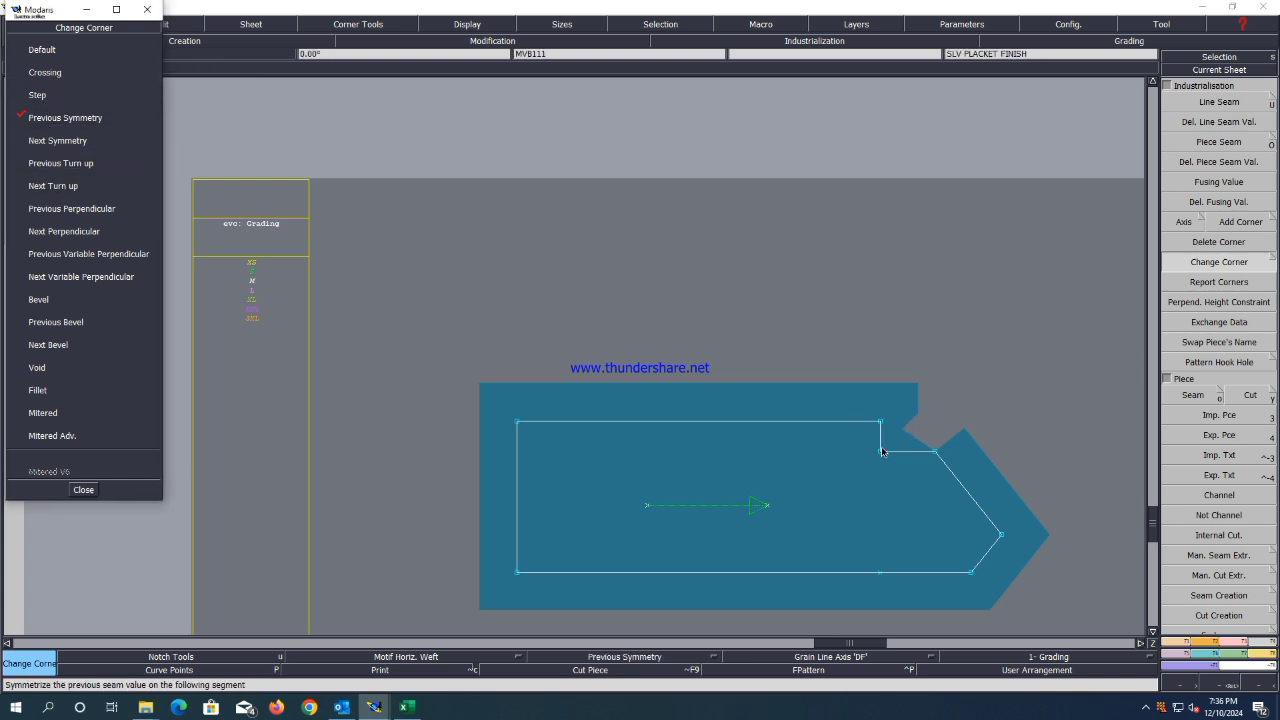
pyautogui.click(37, 367)
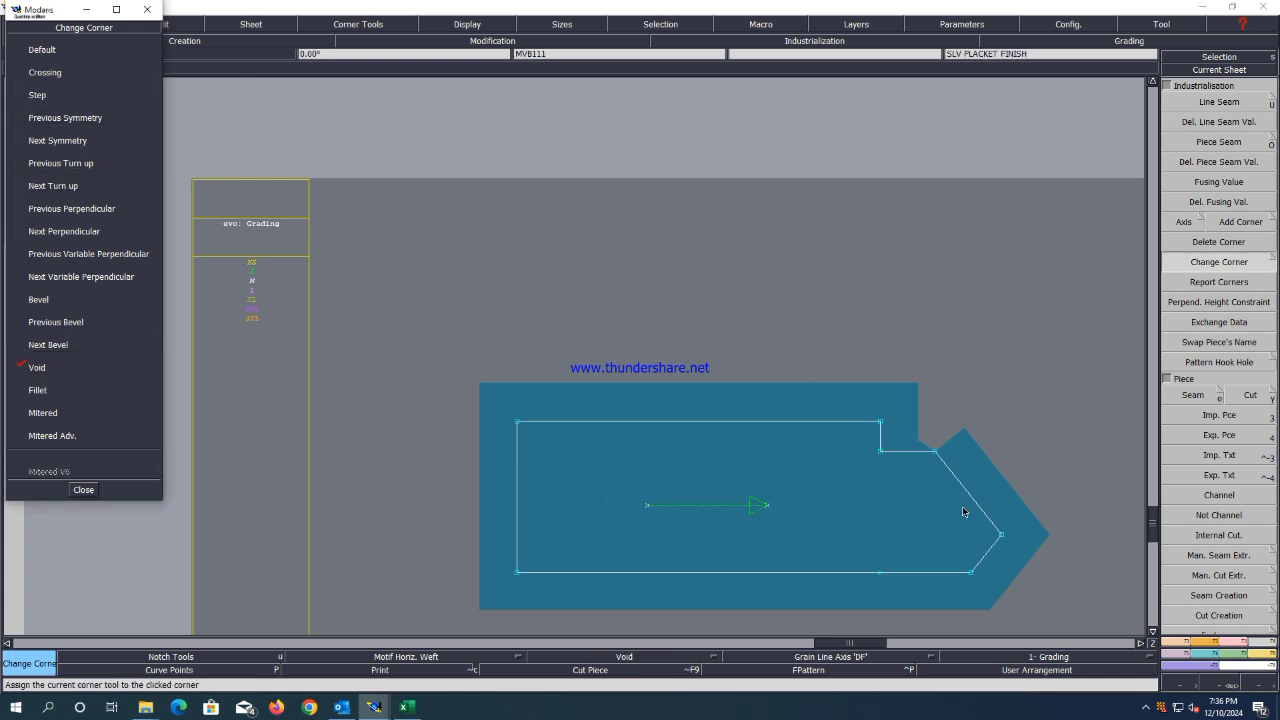
# Try the Fillet corner type where the short notch edge meets the slanted edge, and undo it.
pyautogui.click(38, 390)
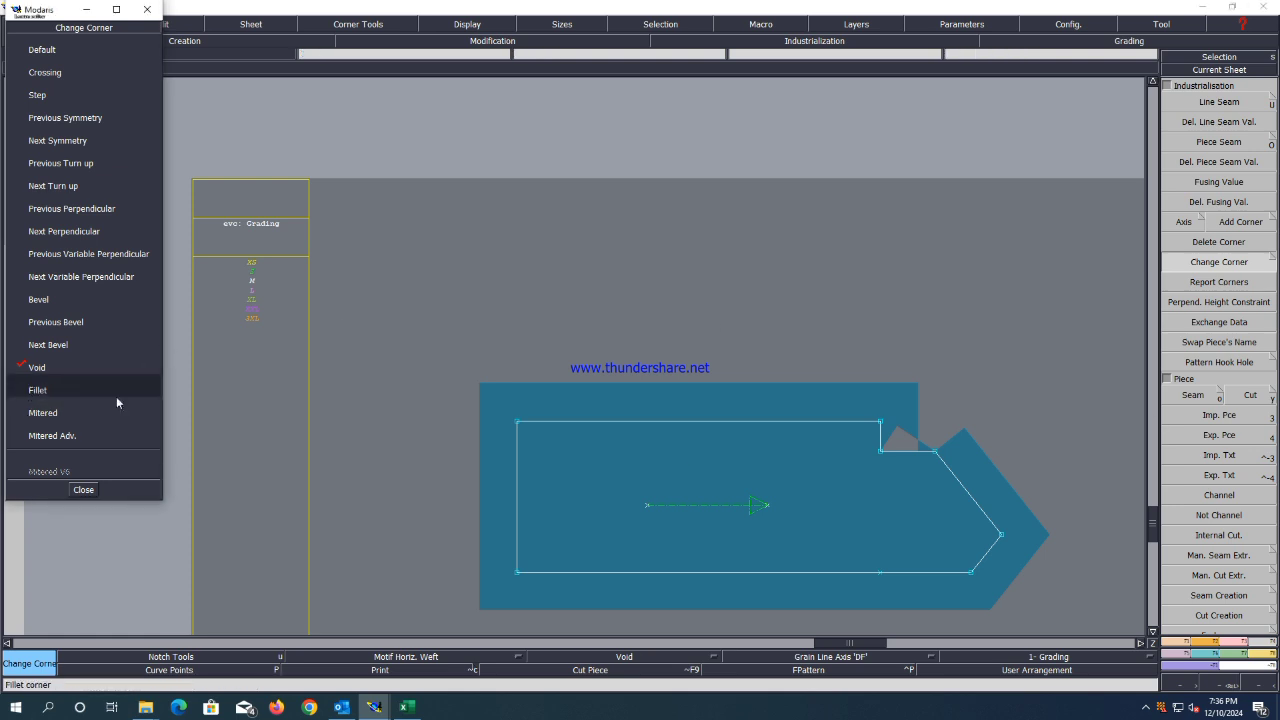
pyautogui.click(937, 456)
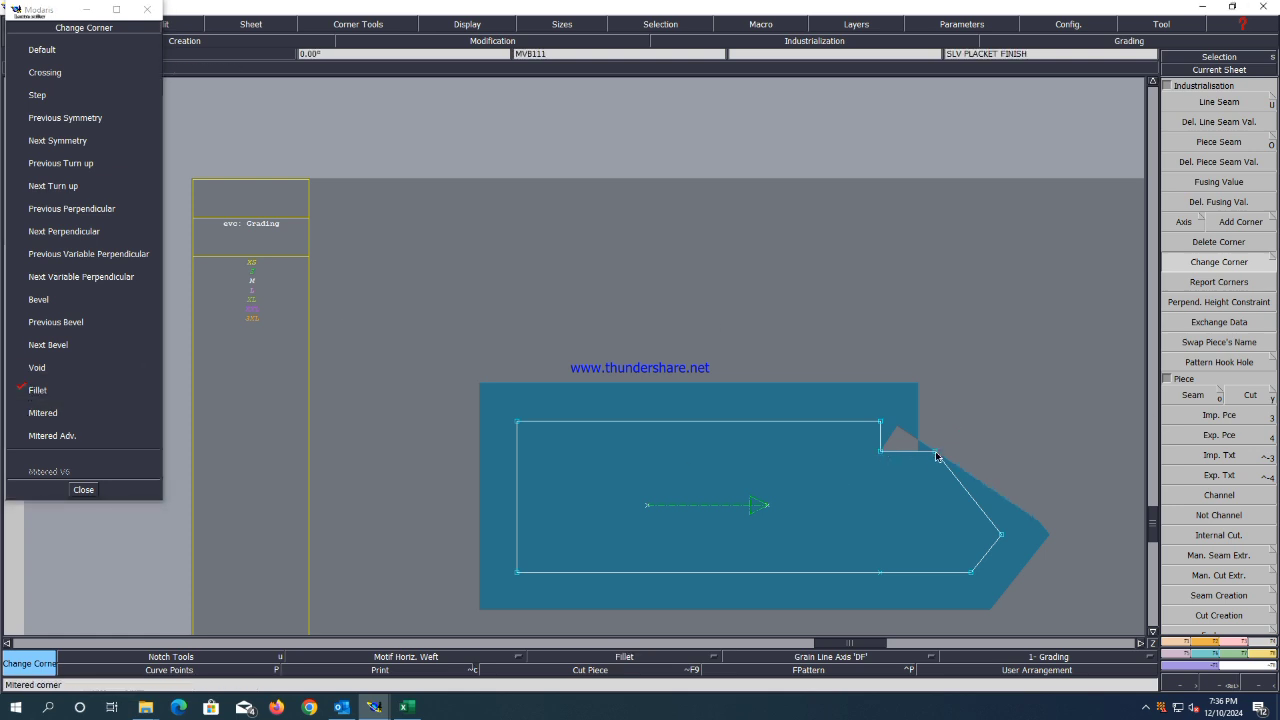
pyautogui.click(937, 456)
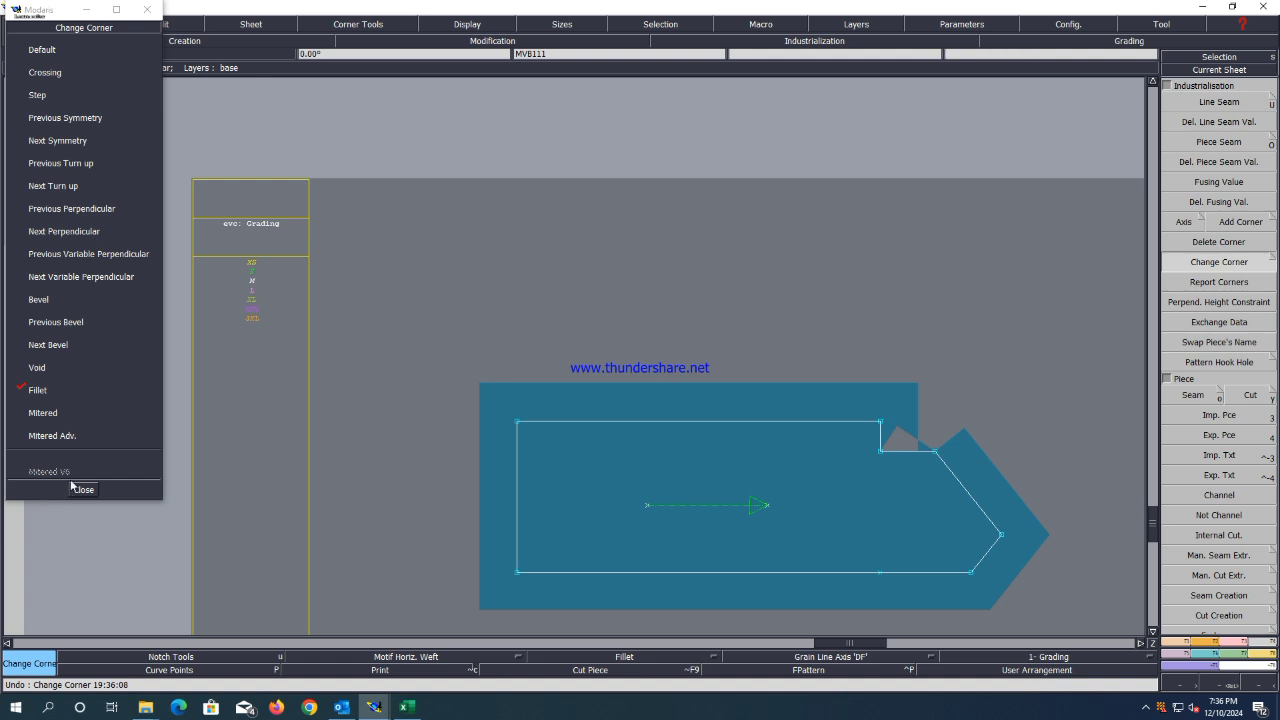
# Try the Void and Previous Turn up corner types at the inner notch point.
pyautogui.click(37, 367)
pyautogui.click(880, 457)
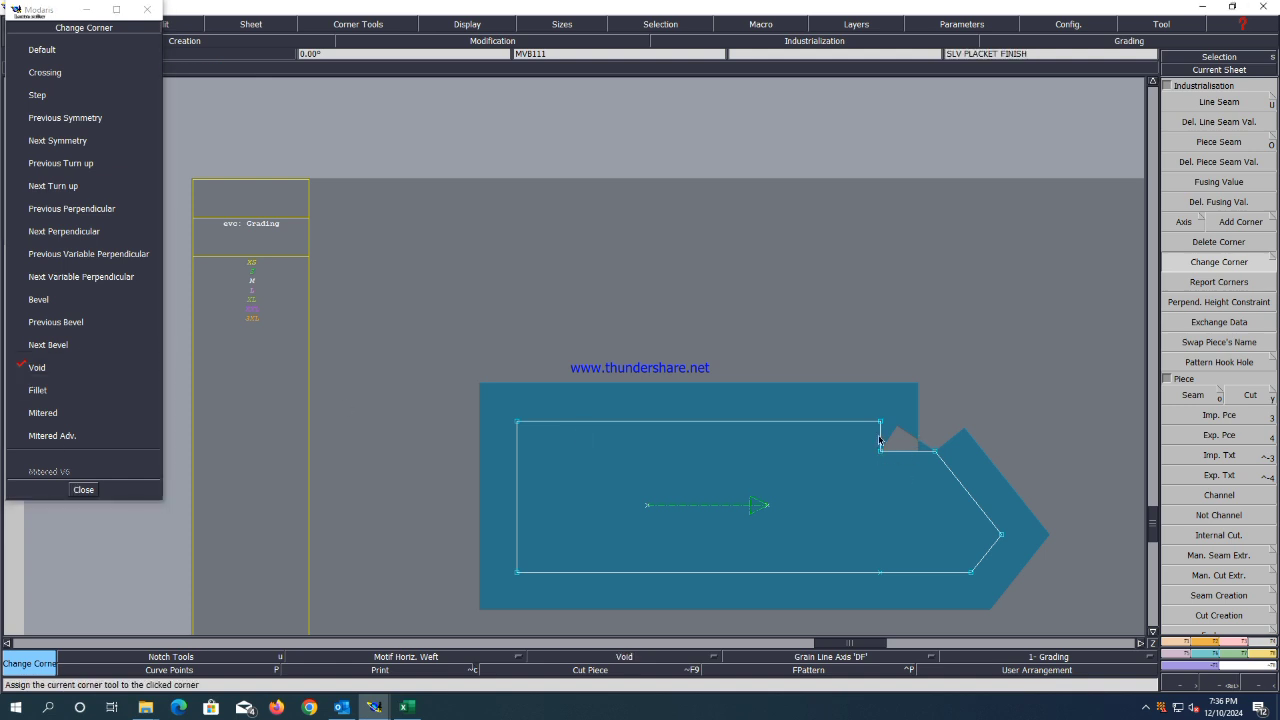
pyautogui.click(40, 299)
pyautogui.click(60, 163)
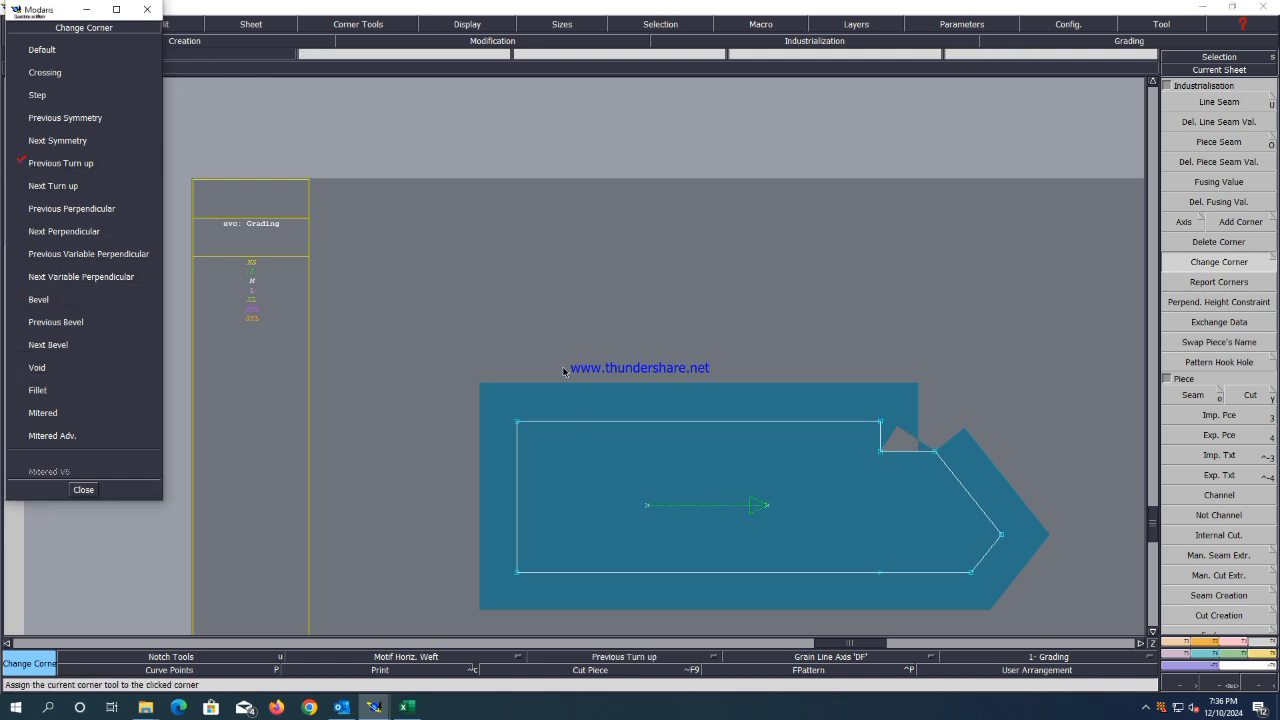
pyautogui.click(879, 454)
# Go through Next Turn up and Previous Perpendicular at the inner notch point, ending with Next Perpendicular, and close the corner type list.
pyautogui.click(53, 186)
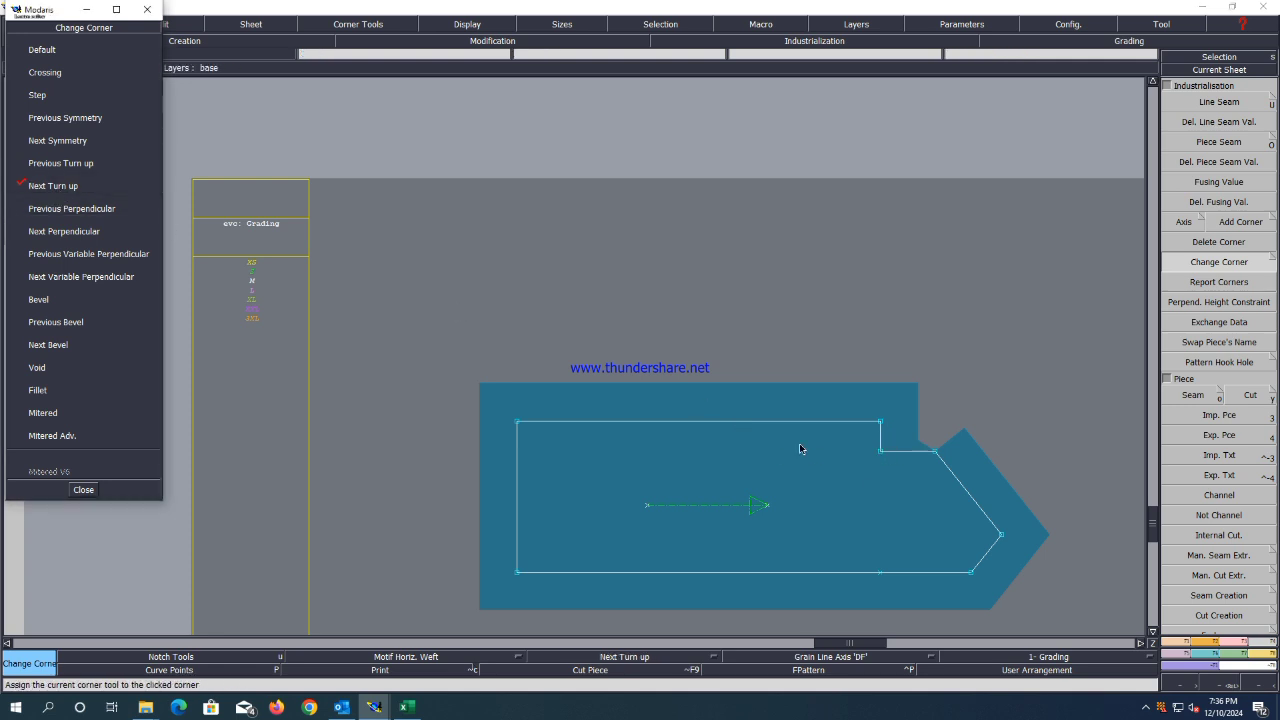
pyautogui.click(60, 208)
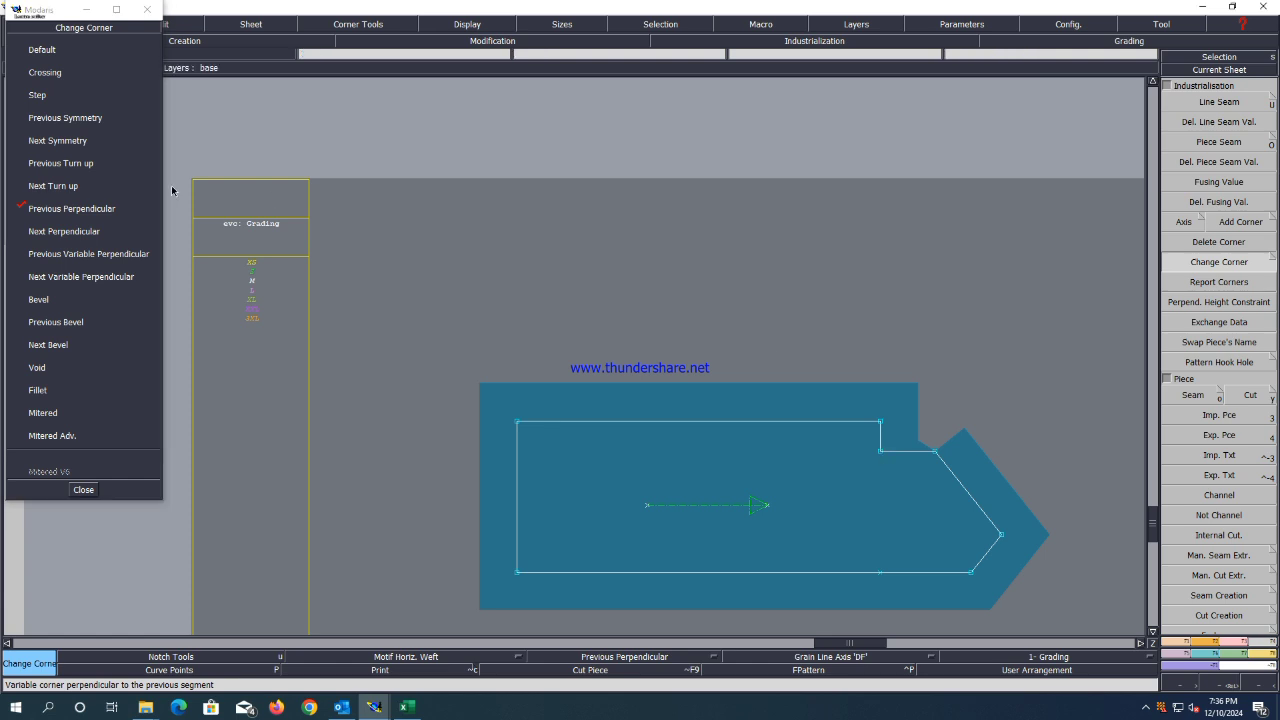
pyautogui.click(60, 231)
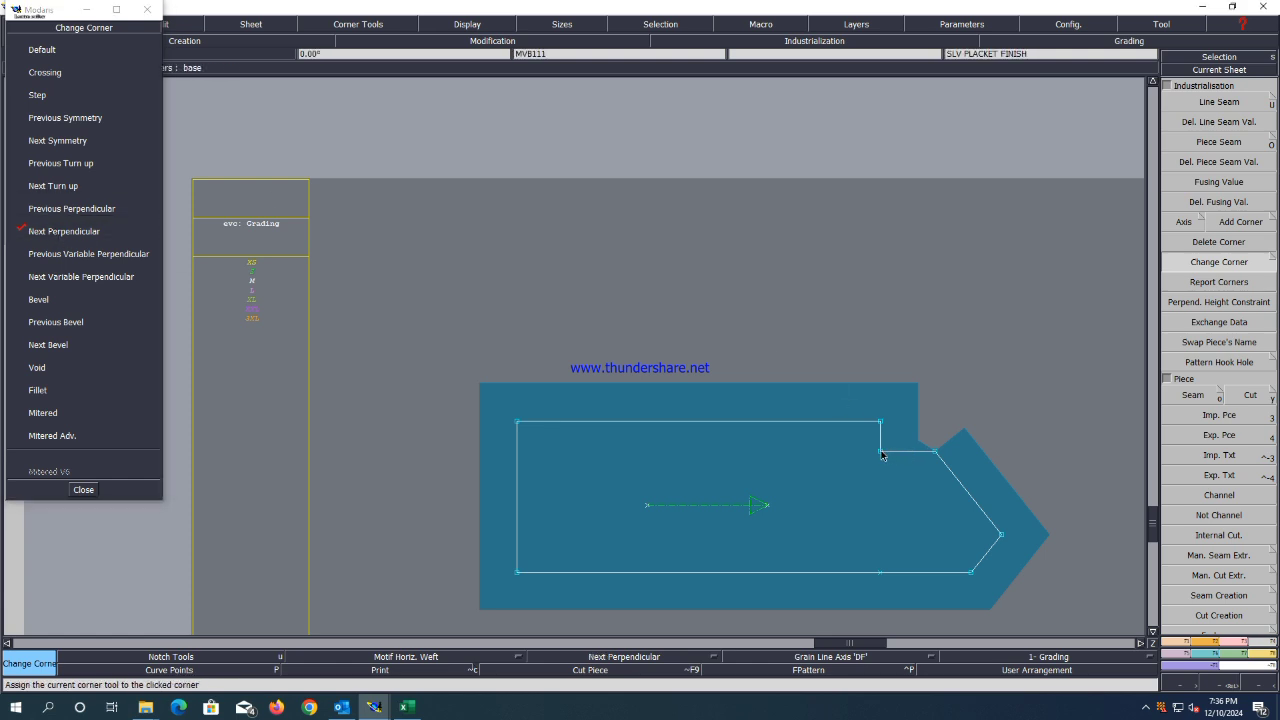
pyautogui.click(83, 490)
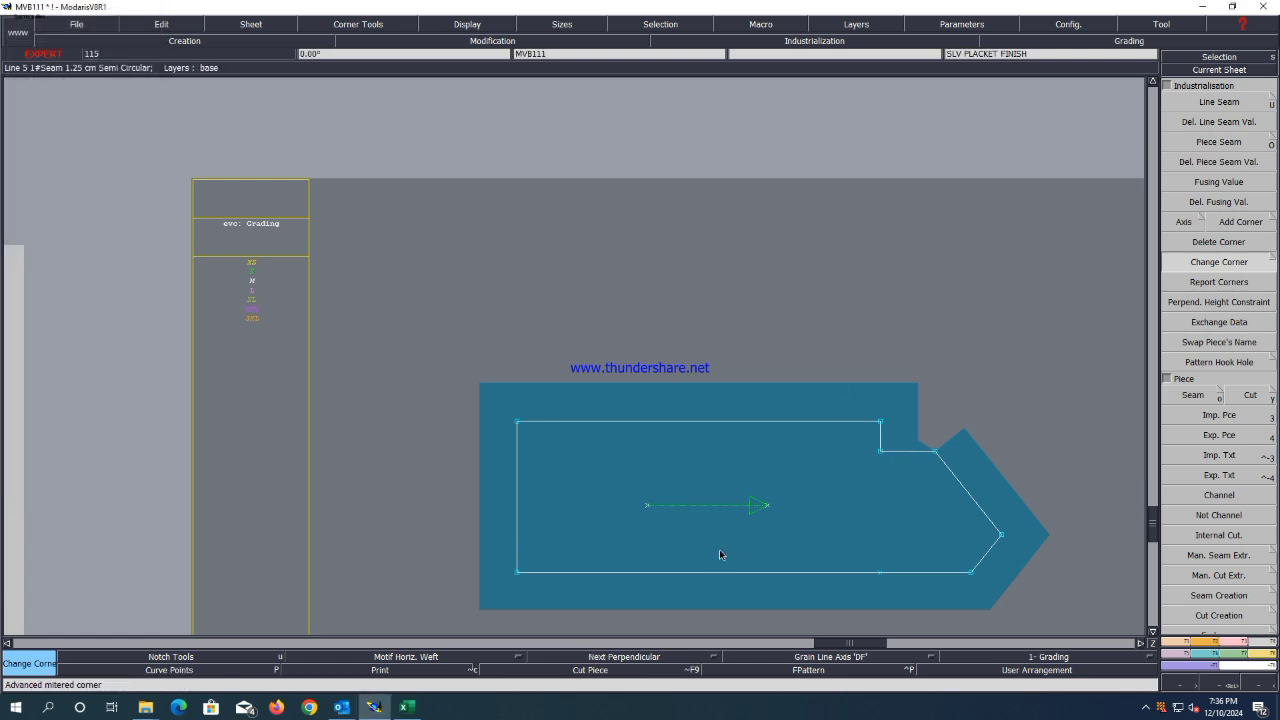
# Extract the sleeve placket with its seam allowance to a new sheet, delete that sheet and rearrange the desk.
pyautogui.press('o')
pyautogui.click(718, 544)
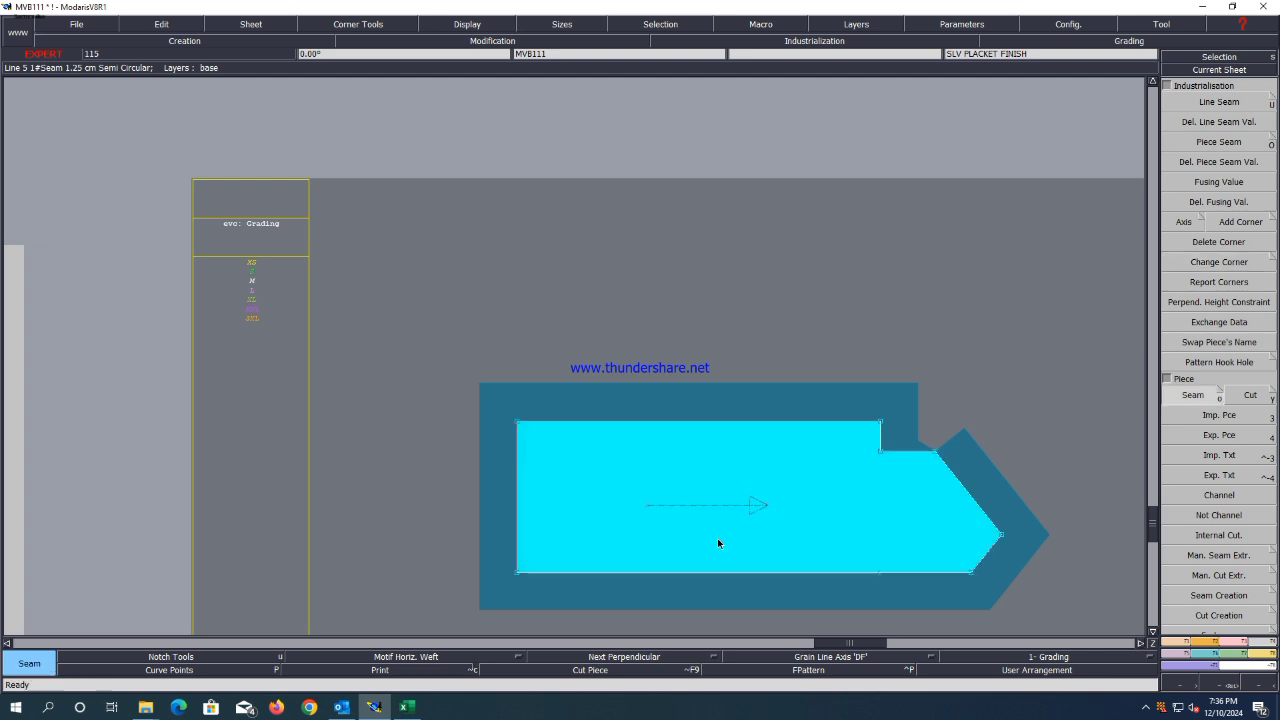
pyautogui.rightClick(718, 544)
pyautogui.press('Delete')
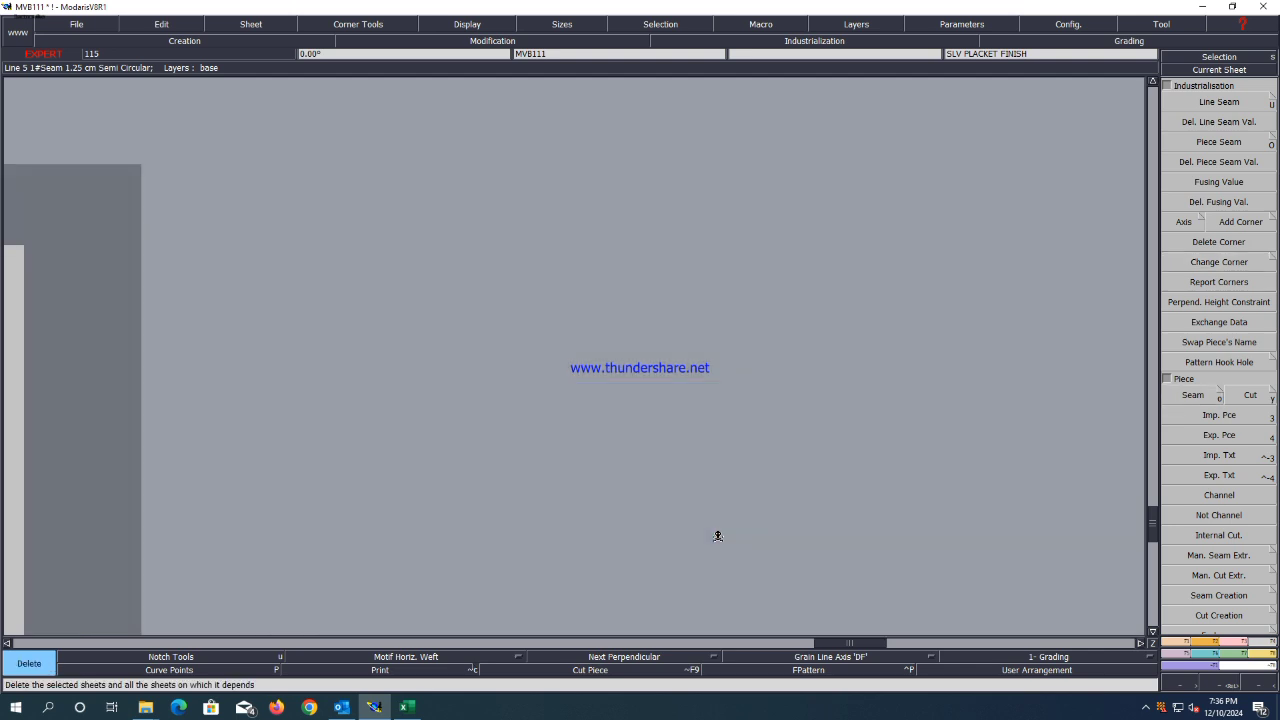
pyautogui.press('j')
# Try to move the two end points of the placket's short horizontal notch edge by -.2 cm.
pyautogui.scroll(3, 792, 520)
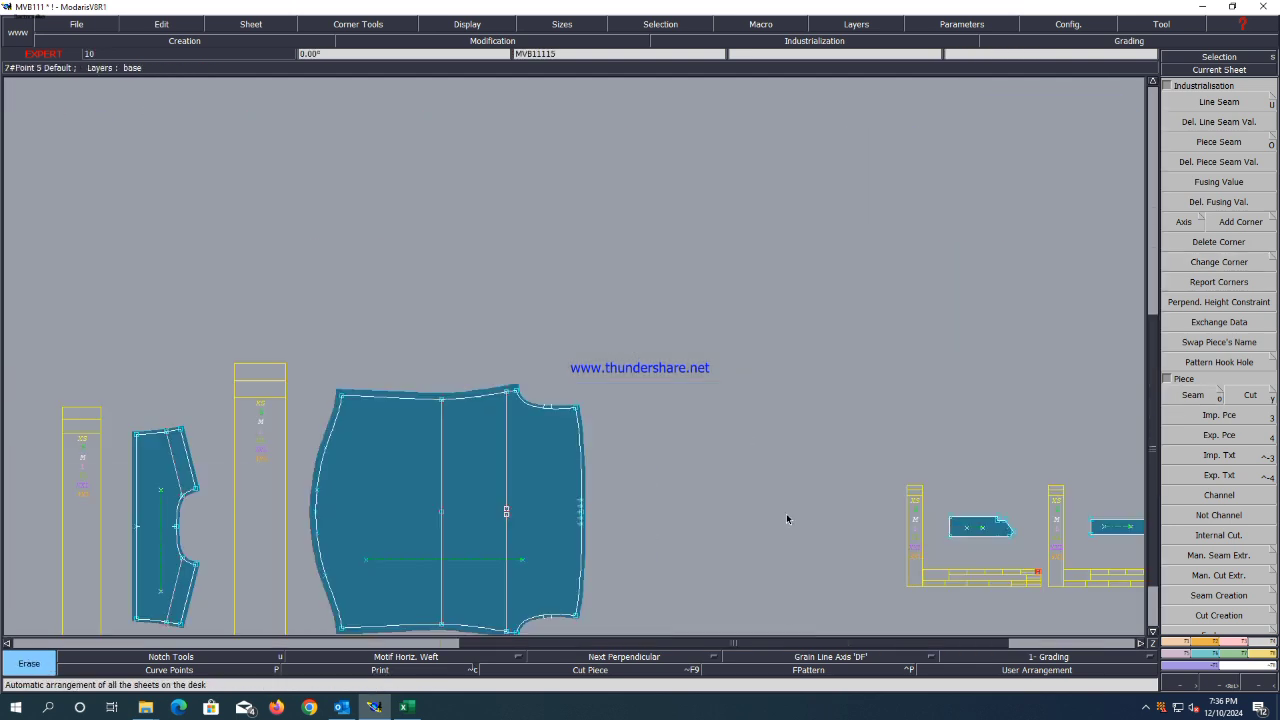
pyautogui.scroll(5, 787, 519)
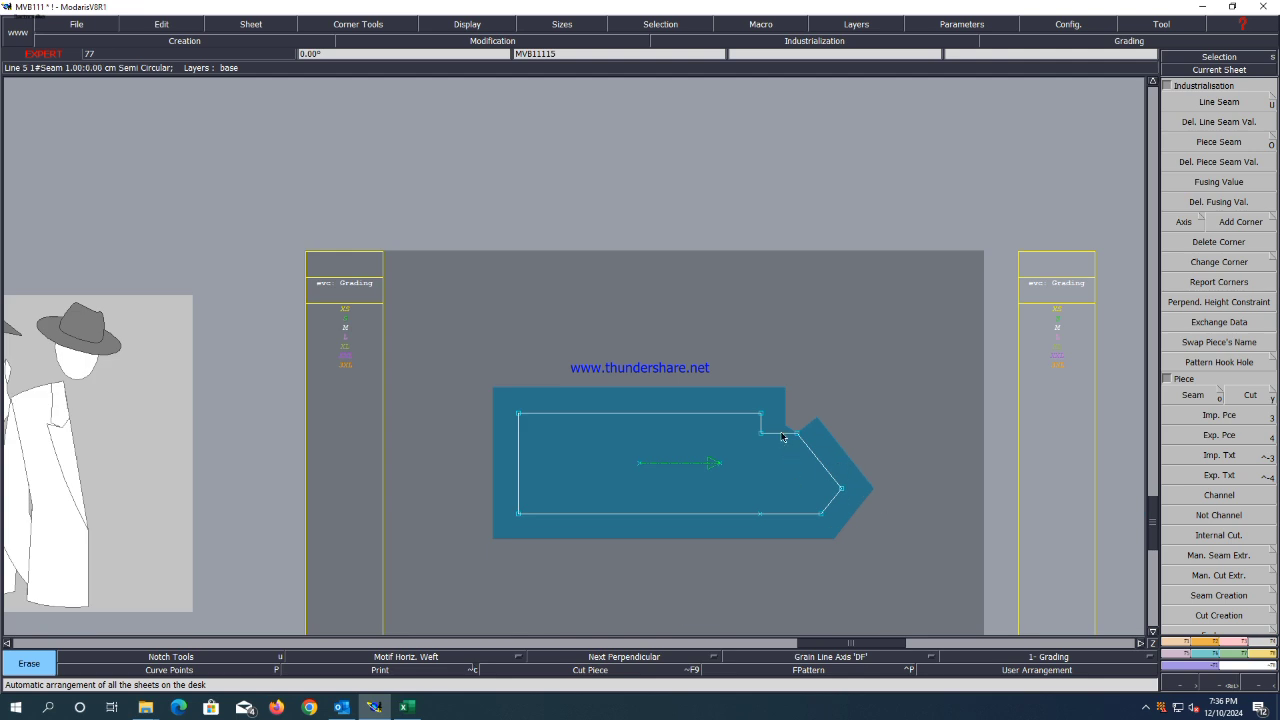
pyautogui.moveTo(808, 428); pyautogui.dragTo(740, 460)
pyautogui.click(1228, 644)
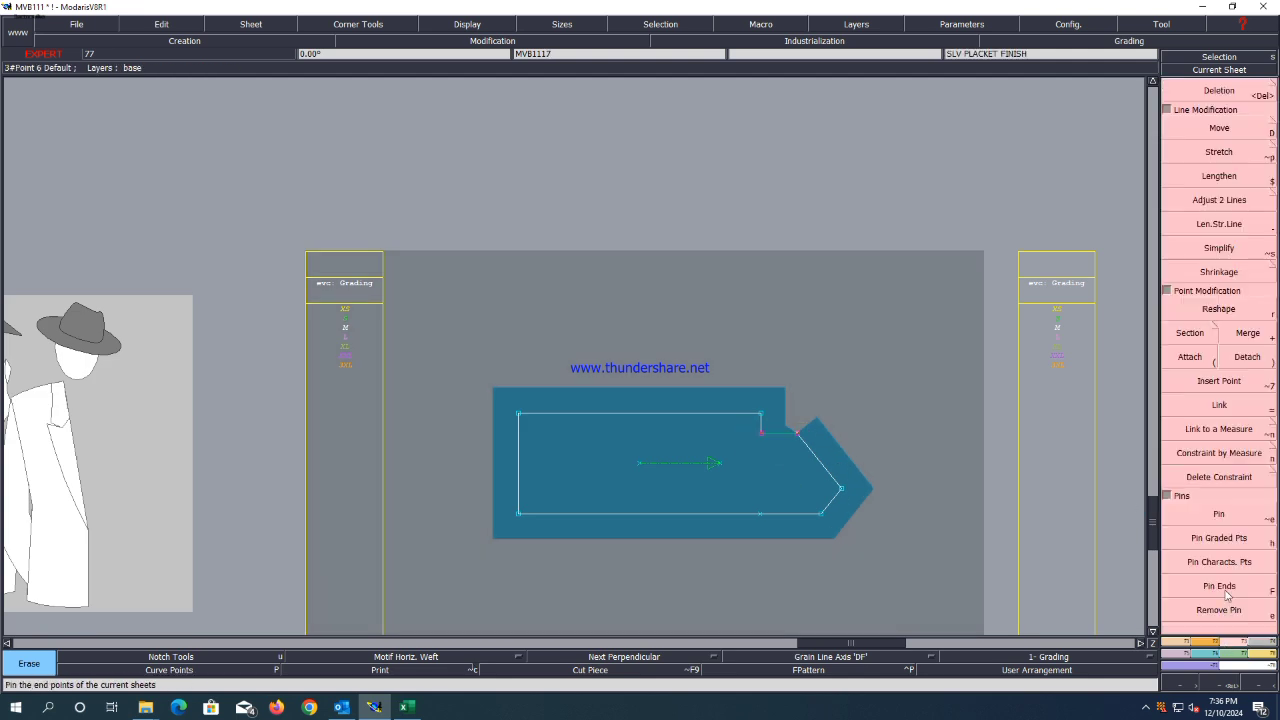
pyautogui.click(1222, 130)
pyautogui.click(797, 435)
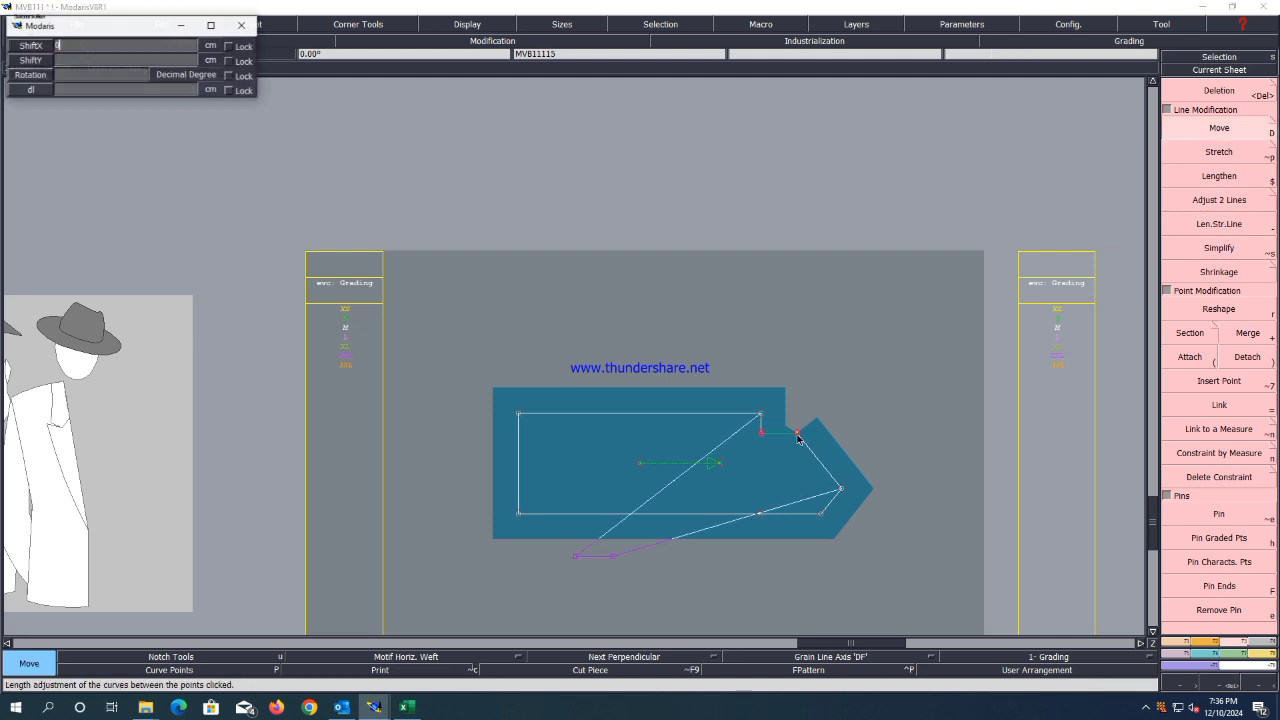
pyautogui.press('Down')
pyautogui.press('Down')
pyautogui.write('-.2')
pyautogui.press('Return')
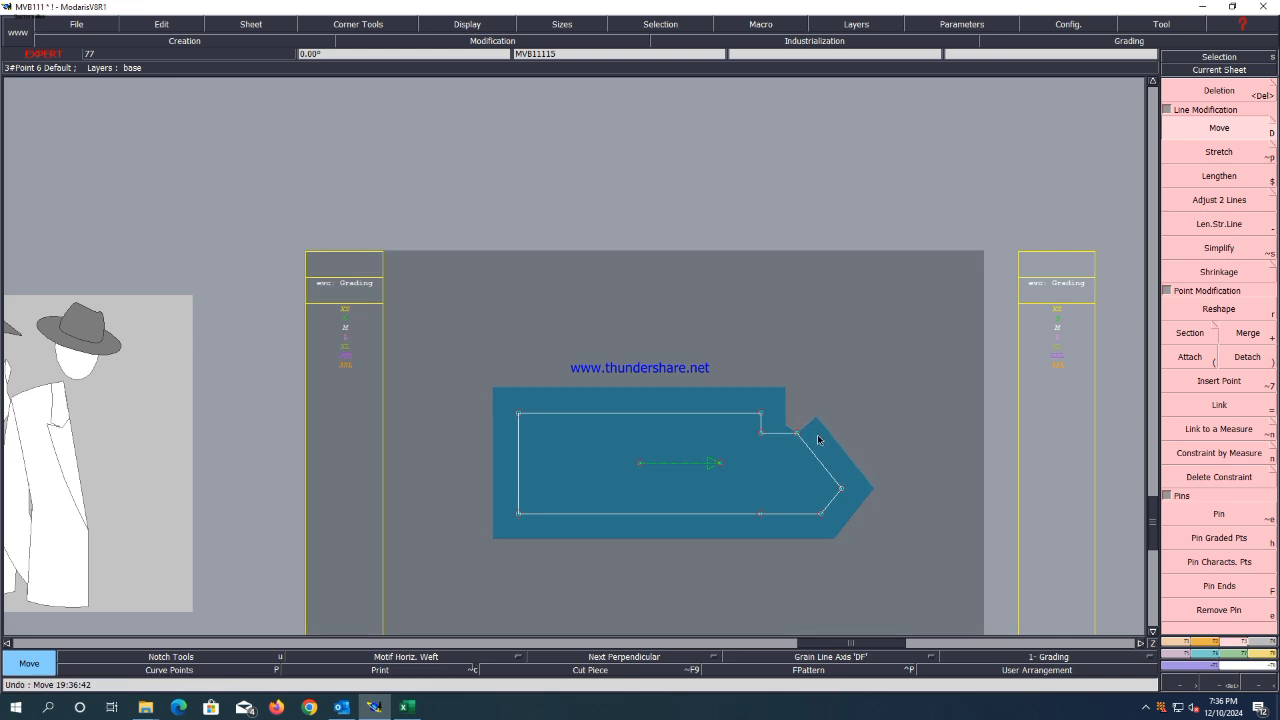
# Delete the line seam values from all edges of the sleeve placket.
pyautogui.scroll(1, 822, 470)
pyautogui.moveTo(929, 326); pyautogui.dragTo(248, 607, button='right')
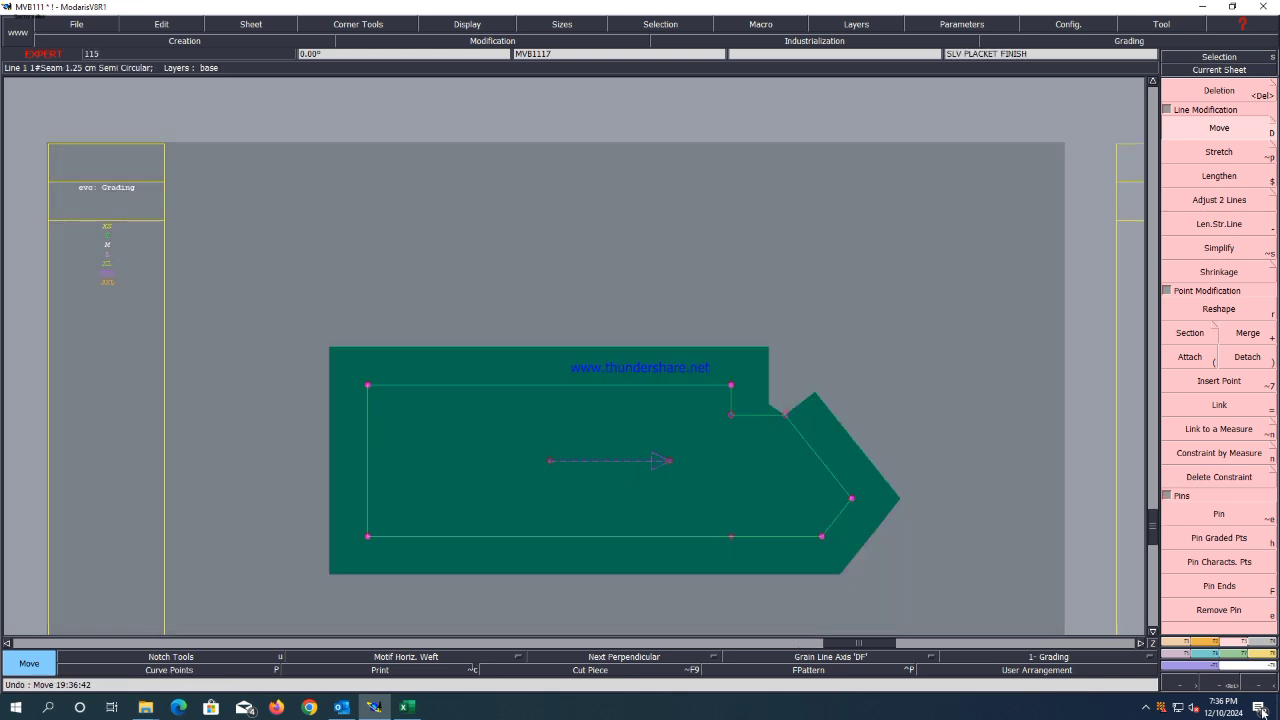
pyautogui.press('F4')
pyautogui.click(1211, 126)
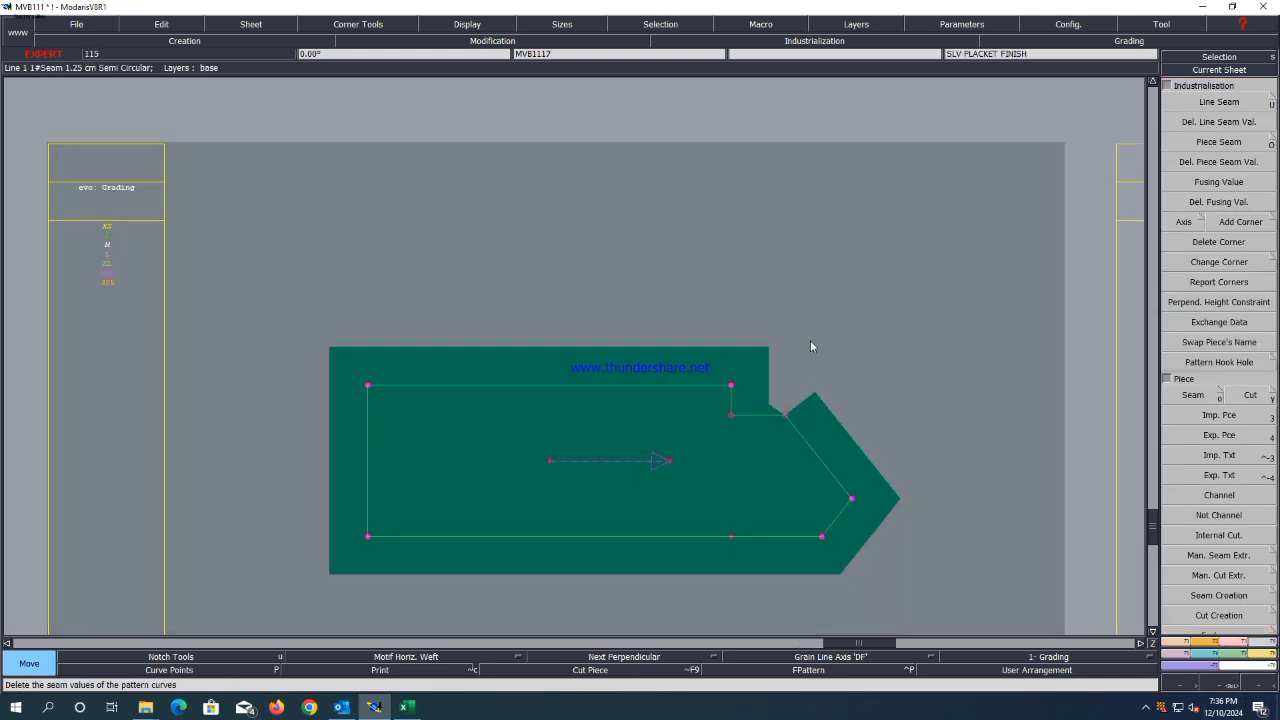
pyautogui.click(734, 414)
# Apply a 1 cm line seam to all edges of the sleeve placket and clear it from the notch's short horizontal edge.
pyautogui.moveTo(936, 290); pyautogui.dragTo(318, 611, button='right')
pyautogui.click(1218, 102)
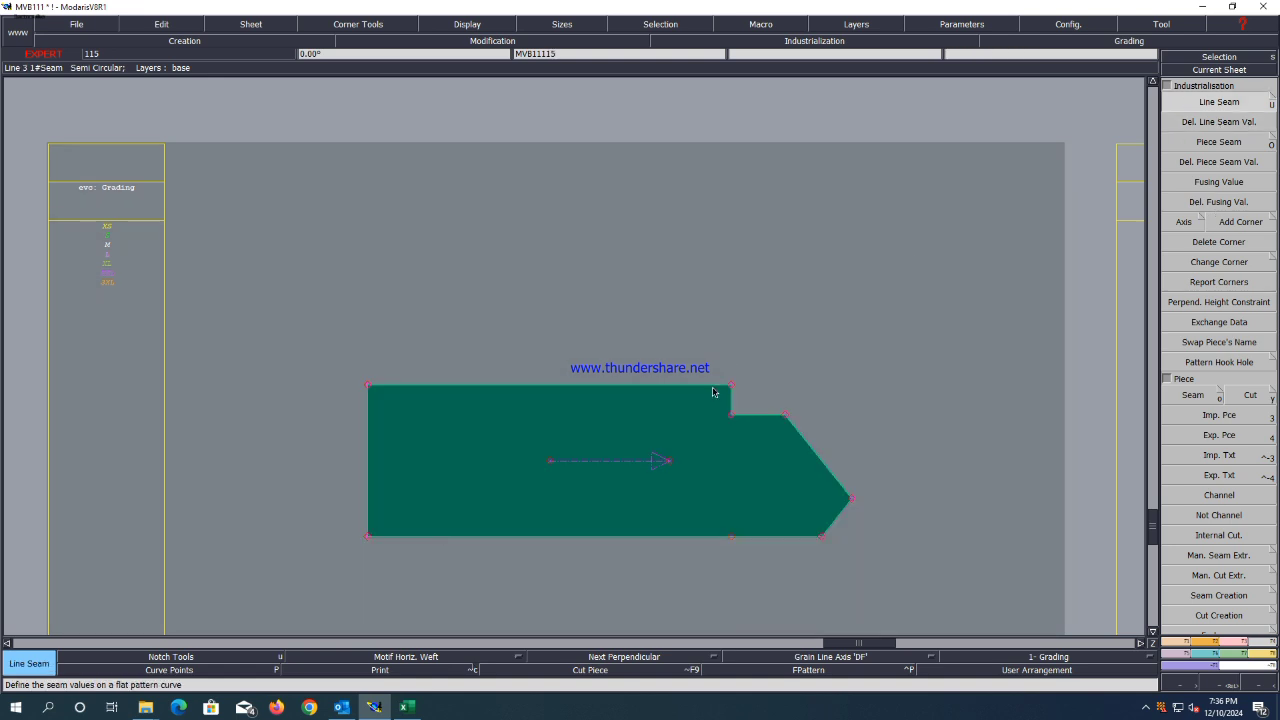
pyautogui.click(714, 393)
pyautogui.press('Return')
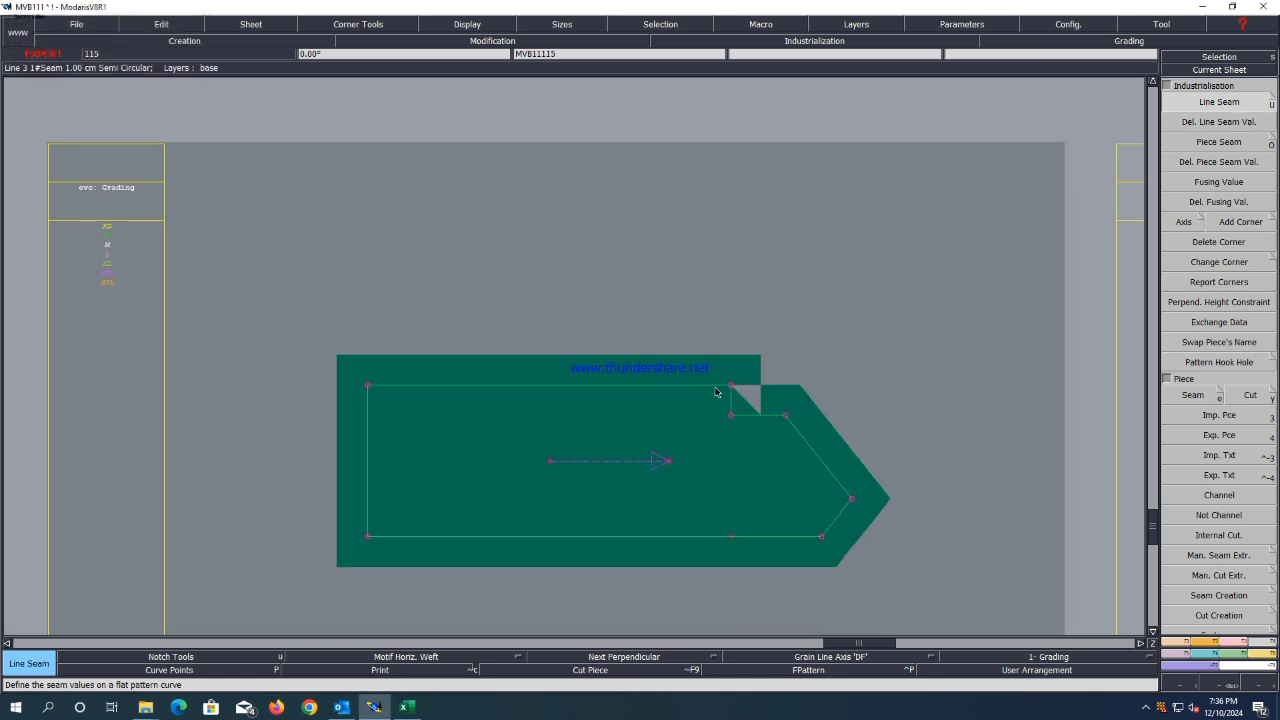
pyautogui.click(801, 343)
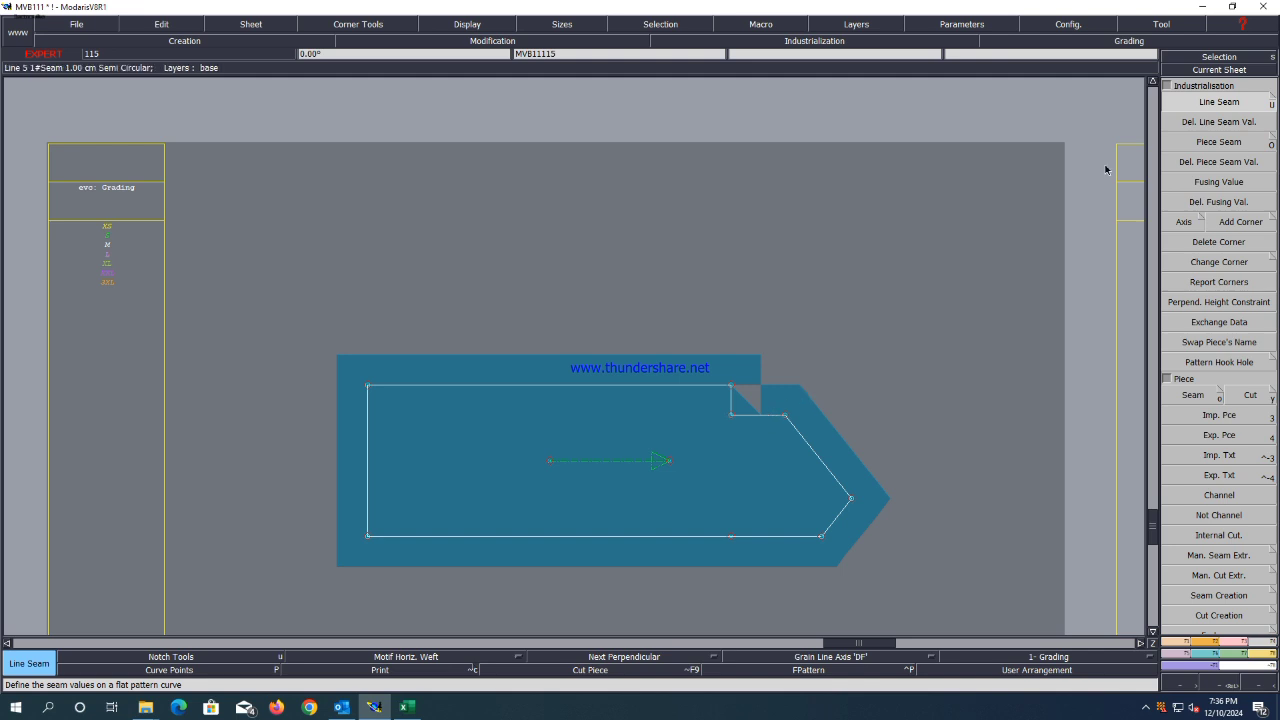
pyautogui.click(764, 416)
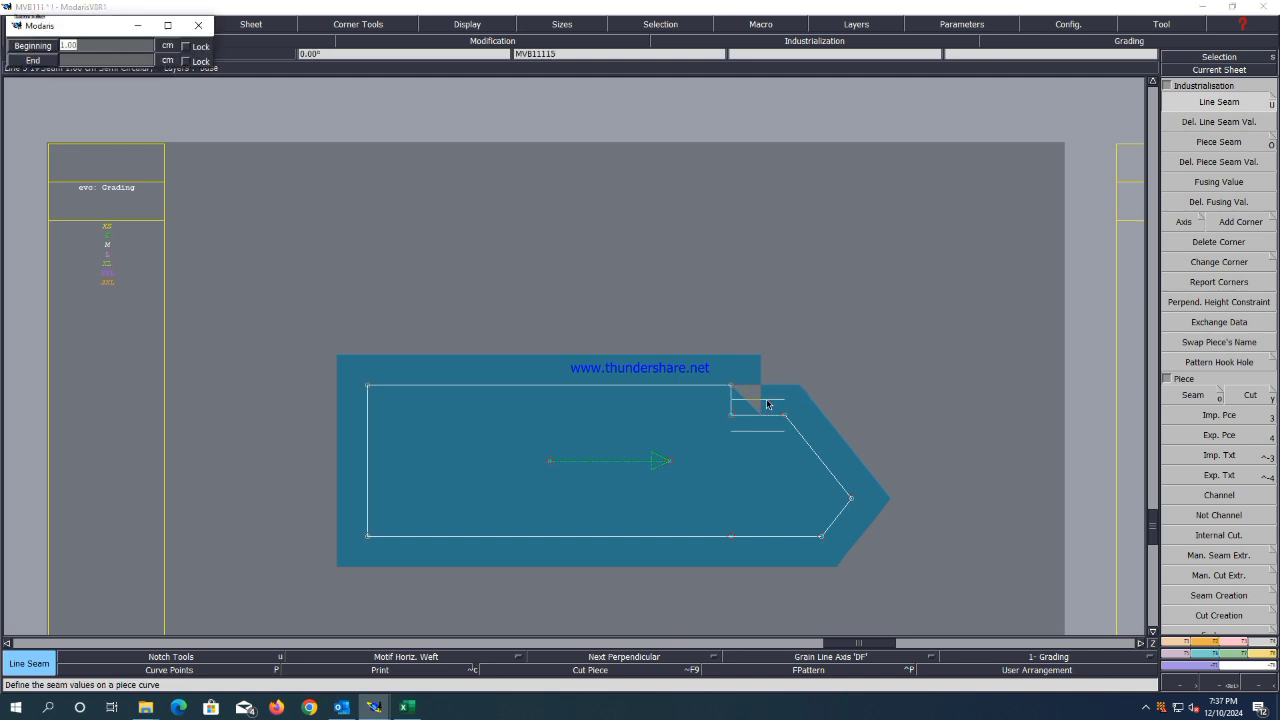
pyautogui.press('Return')
# Save the MVB111 model and automatically arrange all sheets on the desk.
pyautogui.scroll(-1, 767, 404)
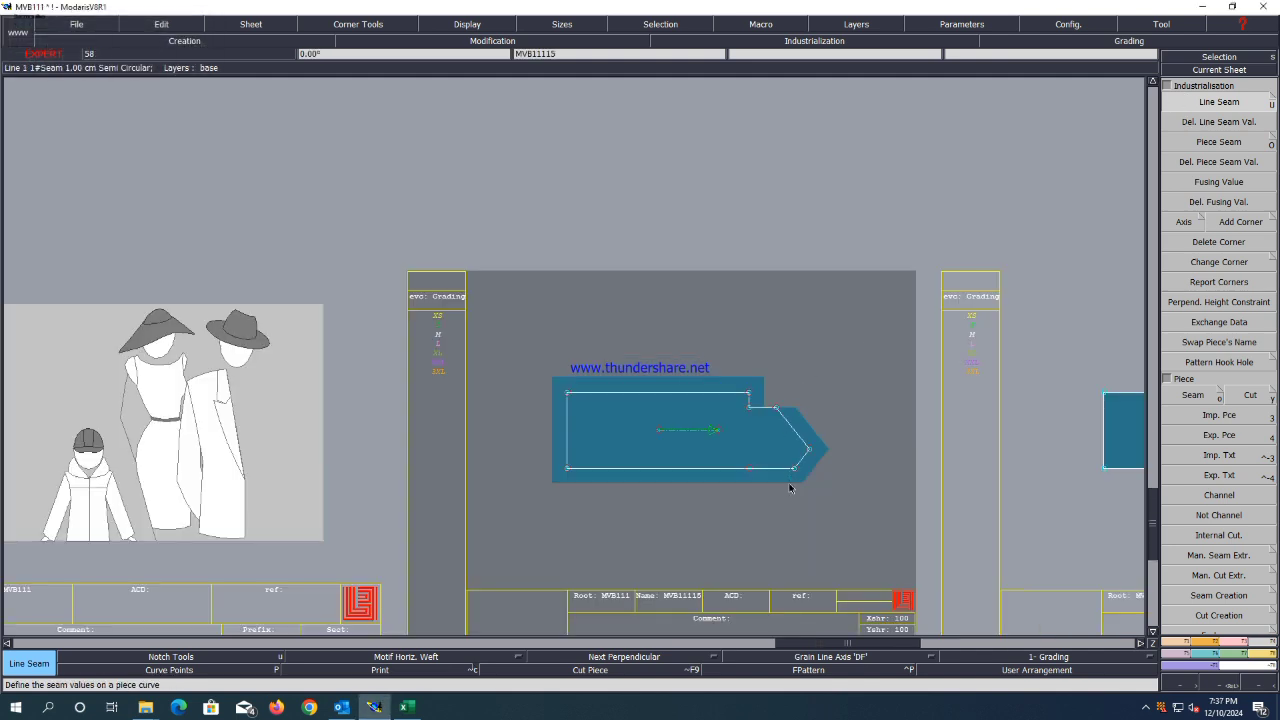
pyautogui.hotkey('ctrl', 's')
pyautogui.click(553, 431)
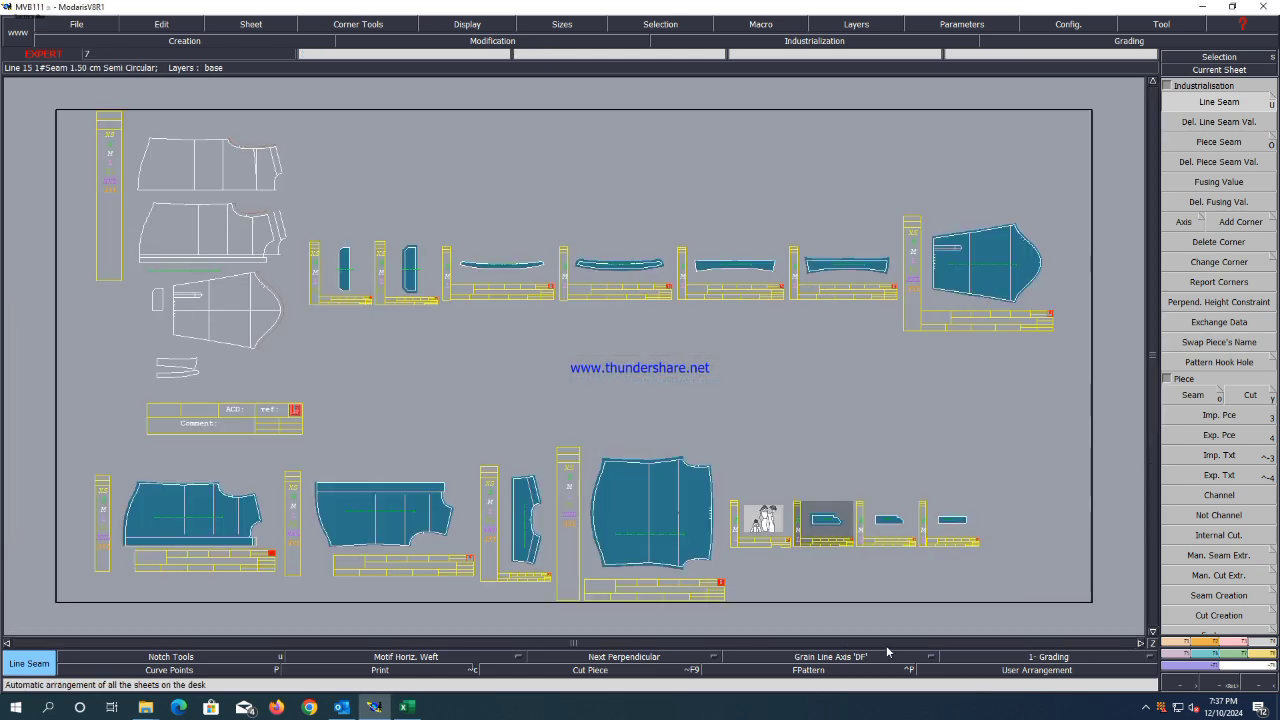
pyautogui.scroll(4, 938, 497)
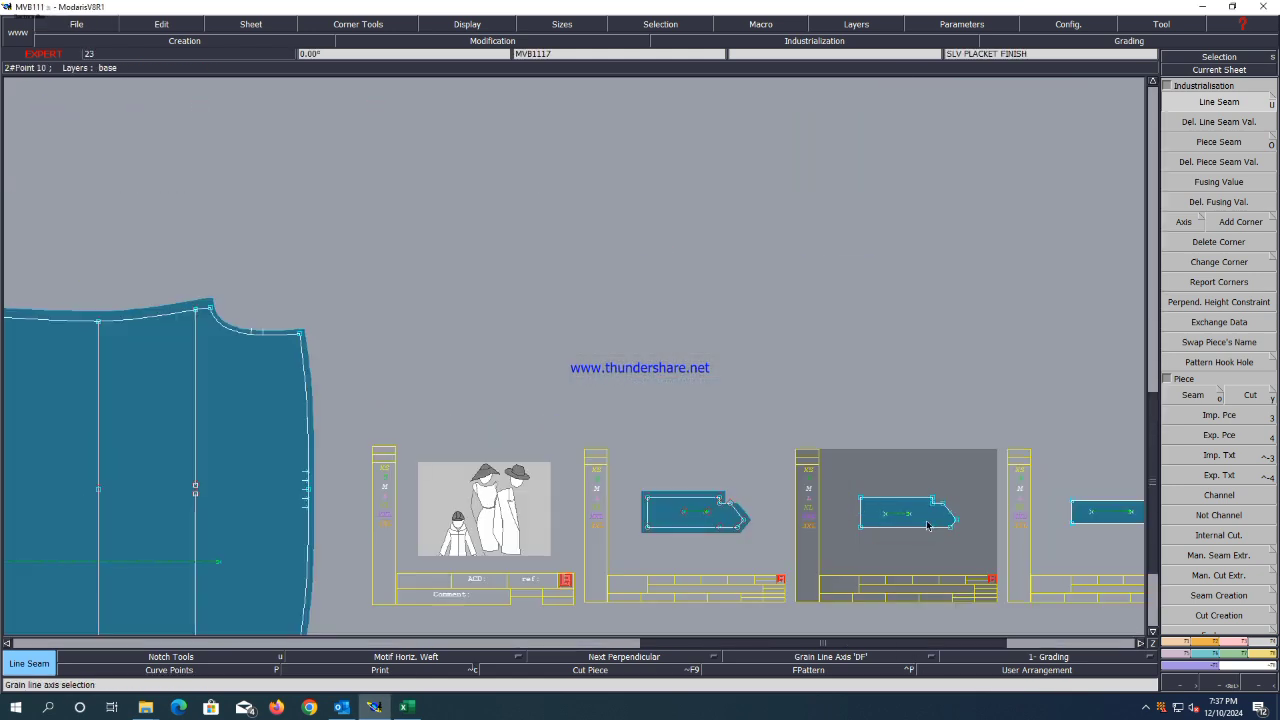
pyautogui.scroll(-2, 641, 426)
pyautogui.scroll(-2, 641, 426)
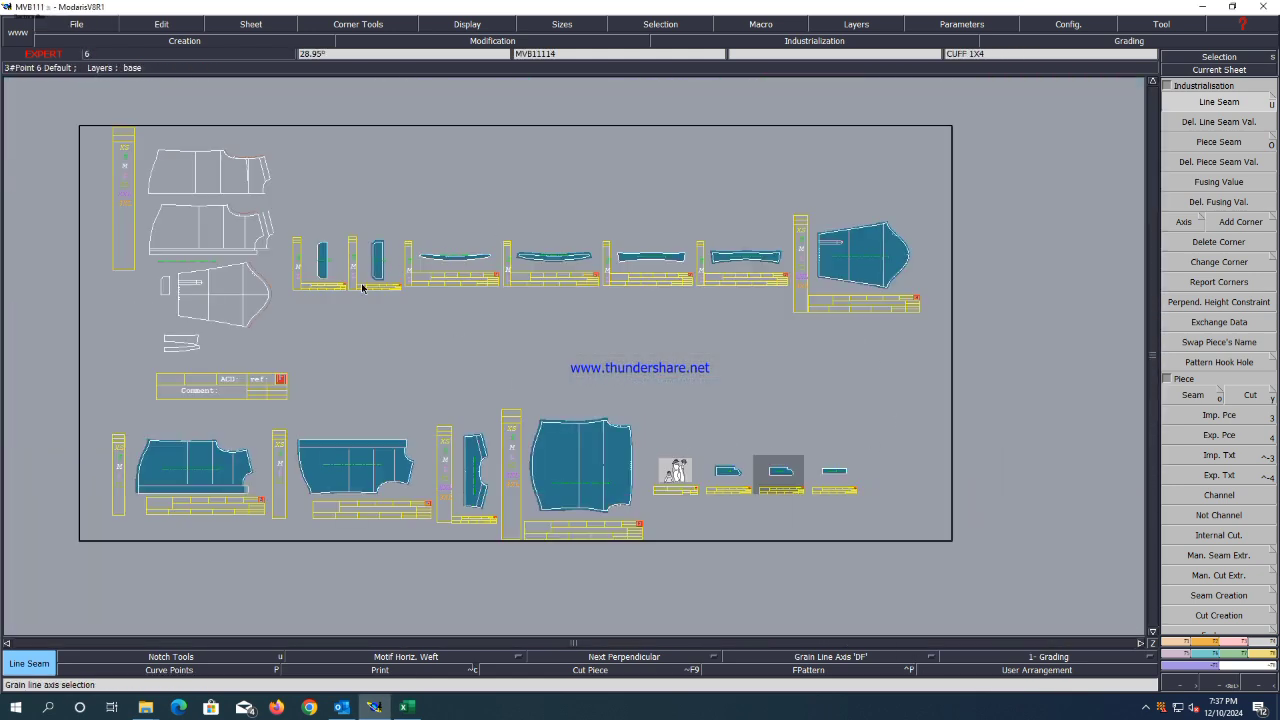
pyautogui.press('j')
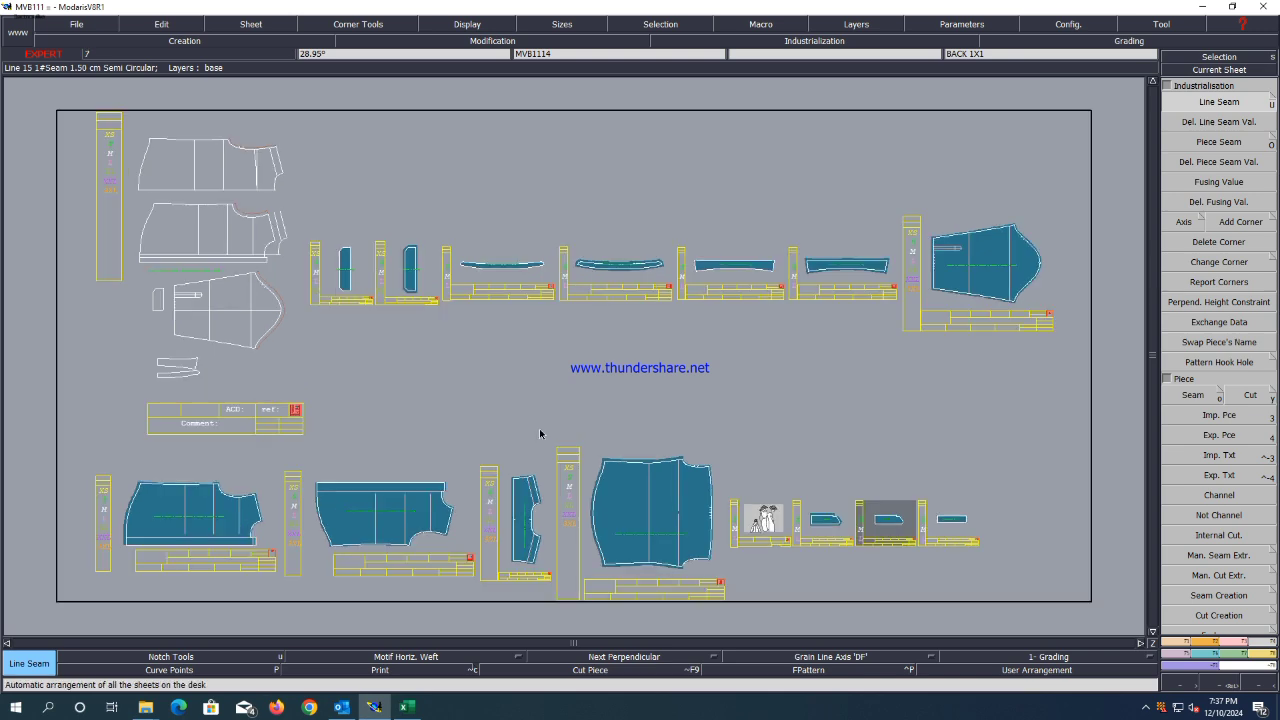
pyautogui.hotkey('ctrl', 's')
pyautogui.click(553, 431)
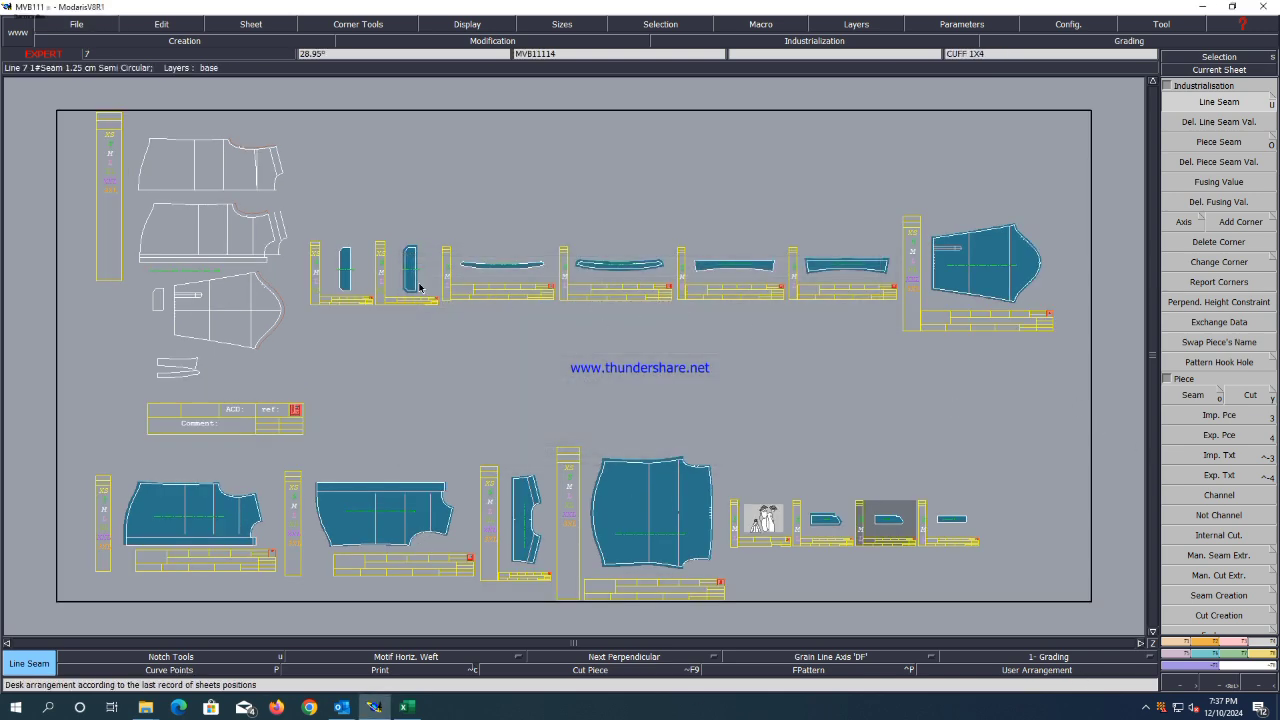
# Create new vertical grain line axes on the CUFF FINISH and CUFF 1X4 pieces.
pyautogui.scroll(5, 358, 287)
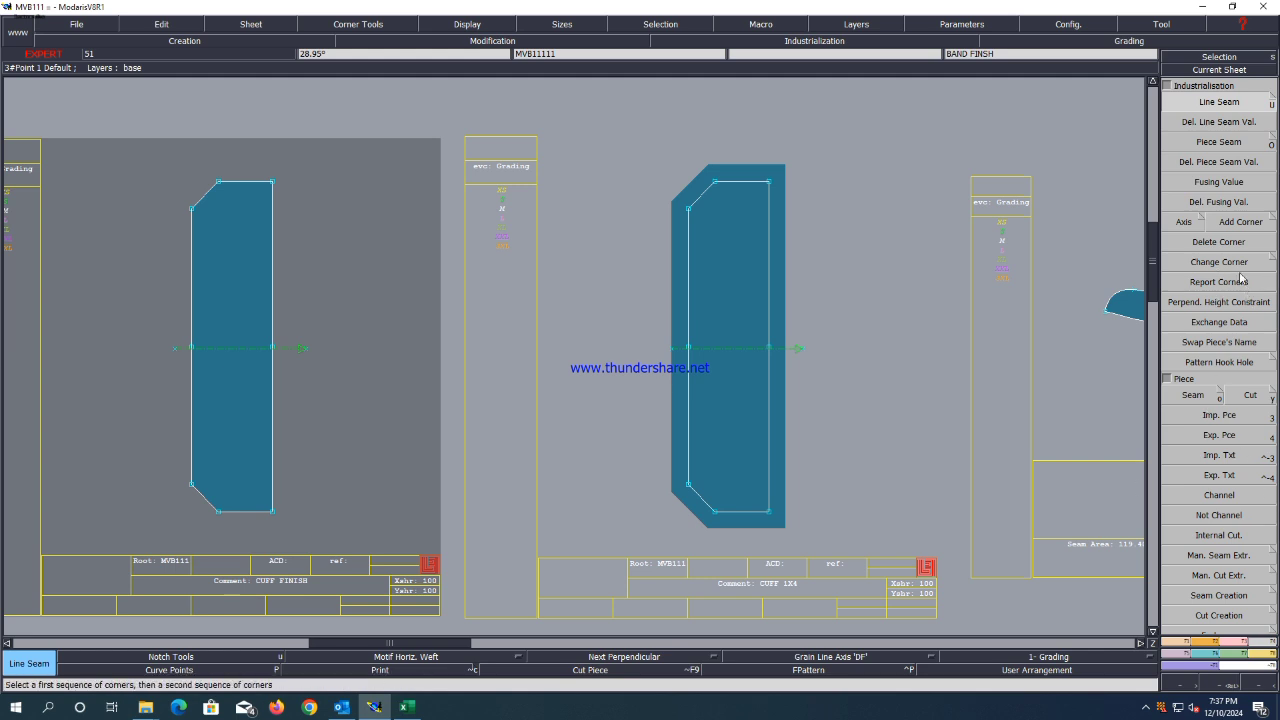
pyautogui.click(1185, 222)
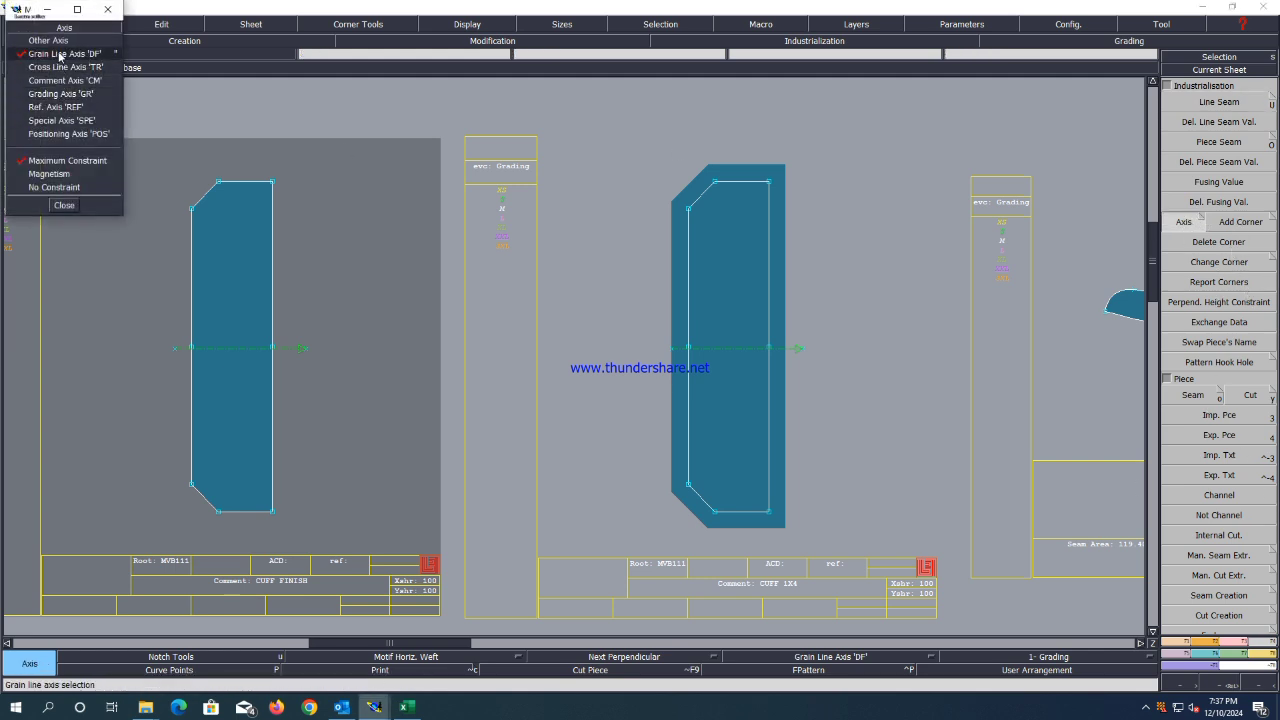
pyautogui.click(58, 54)
pyautogui.click(223, 424)
pyautogui.click(224, 247)
pyautogui.click(755, 435)
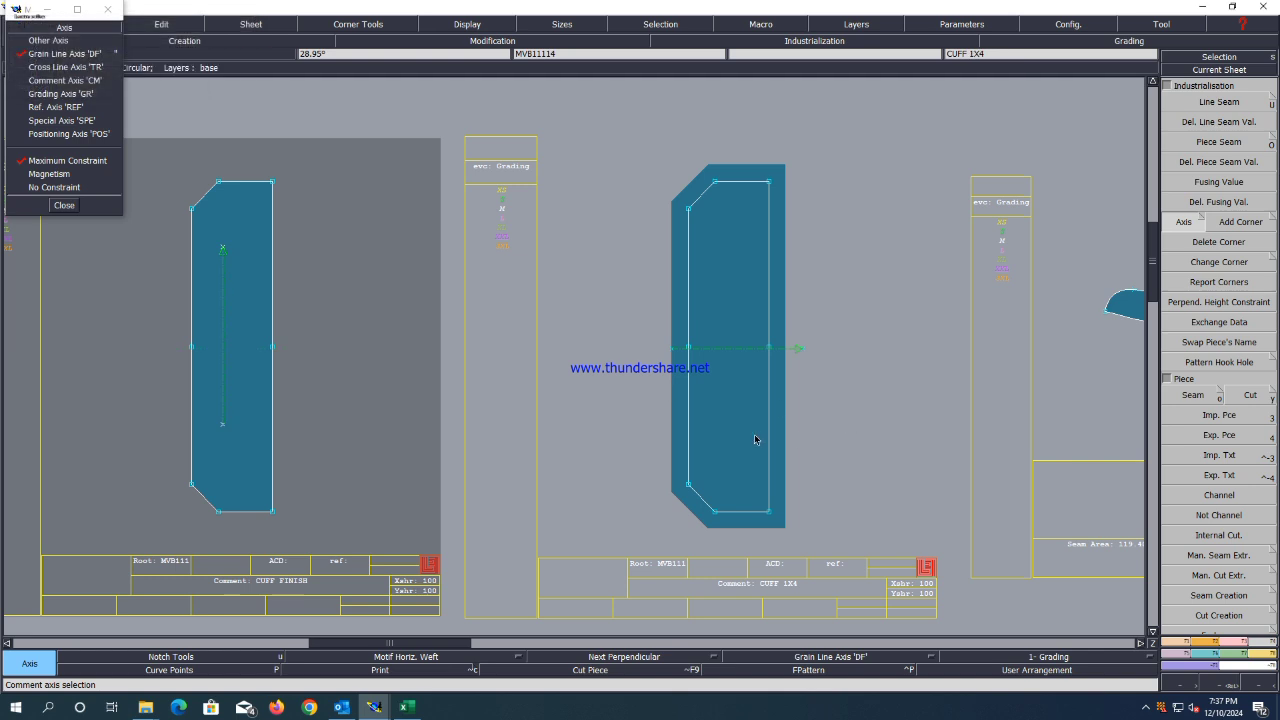
pyautogui.click(755, 248)
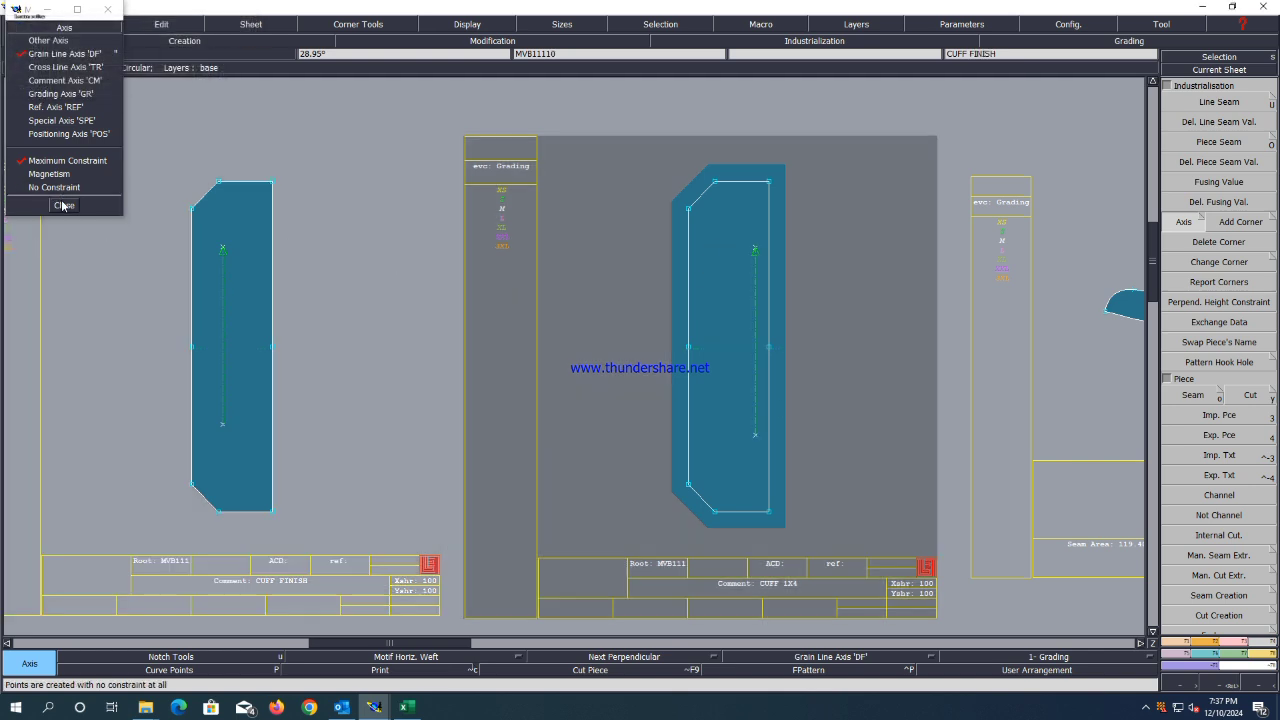
pyautogui.click(64, 205)
# Rearrange the sheets on the desk and save the model with the new cuff grain lines.
pyautogui.press('8')
pyautogui.press('j')
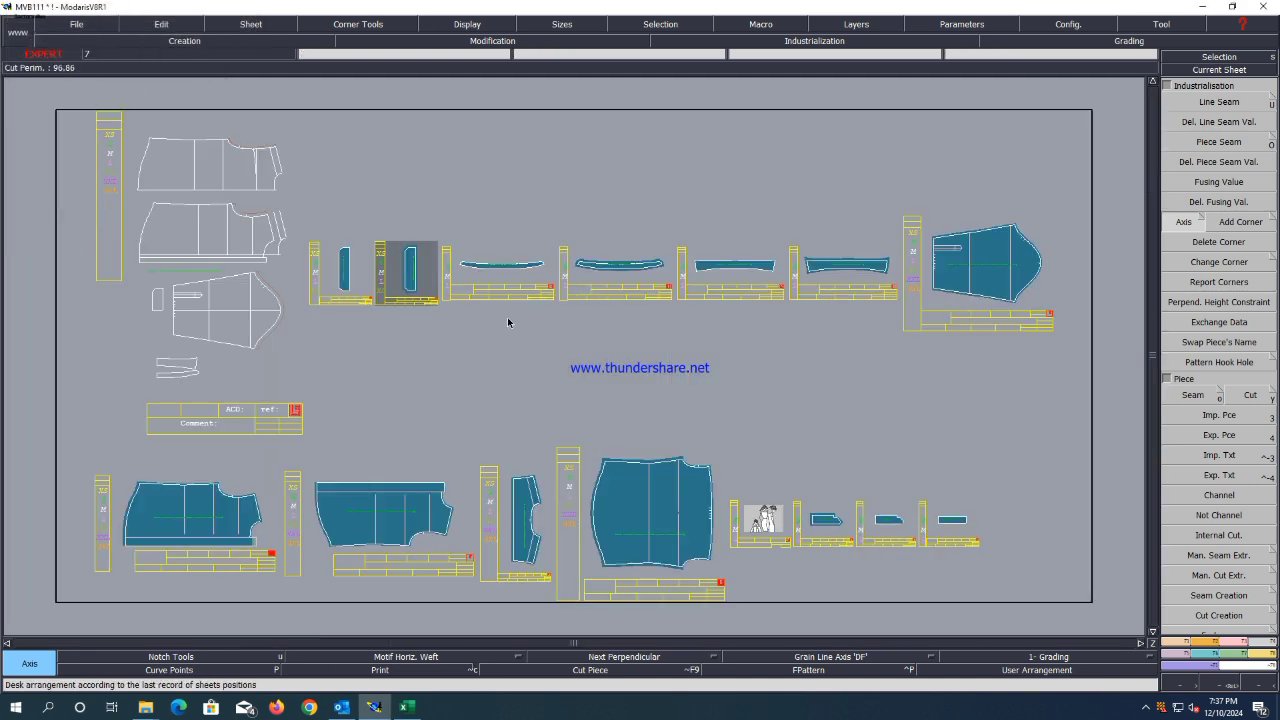
pyautogui.hotkey('ctrl', 's')
pyautogui.click(560, 428)
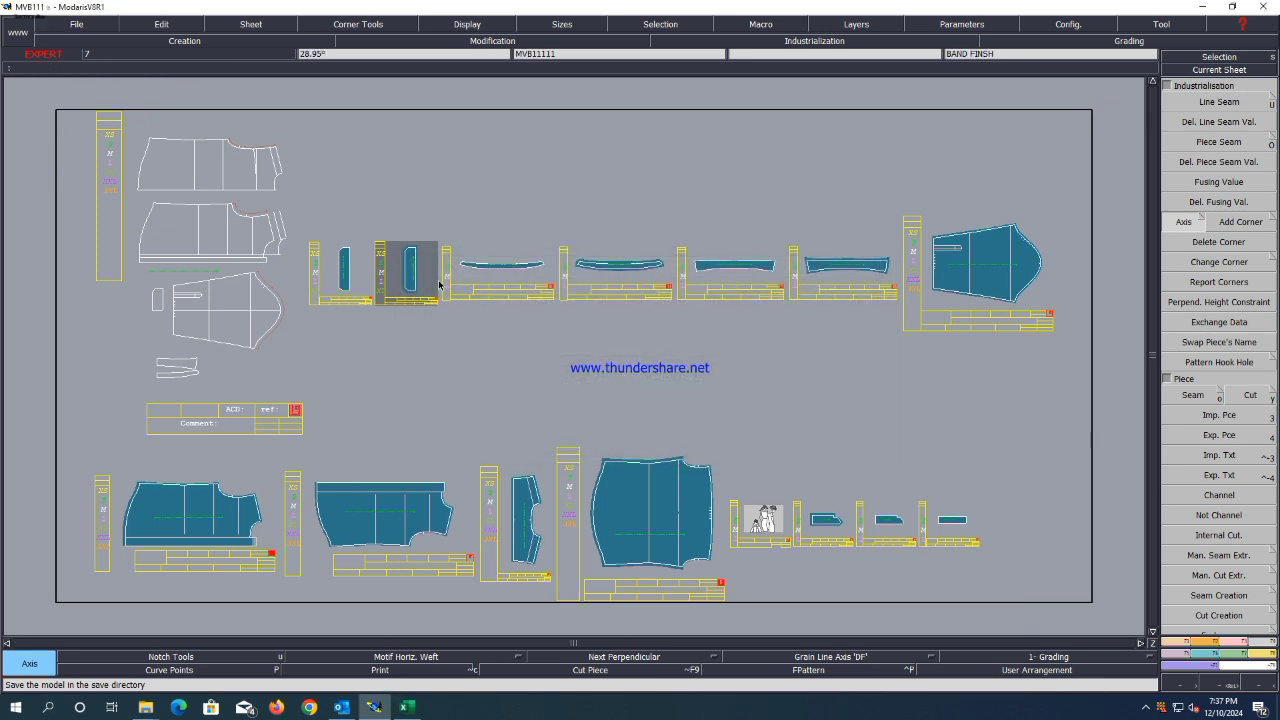
# Copy the CUFF FINISH, BAND FINSH and COLLAR FINISH pieces to new sheets in the empty area between the two rows.
pyautogui.press('c')
pyautogui.click(343, 281)
pyautogui.click(578, 344)
pyautogui.click(505, 268)
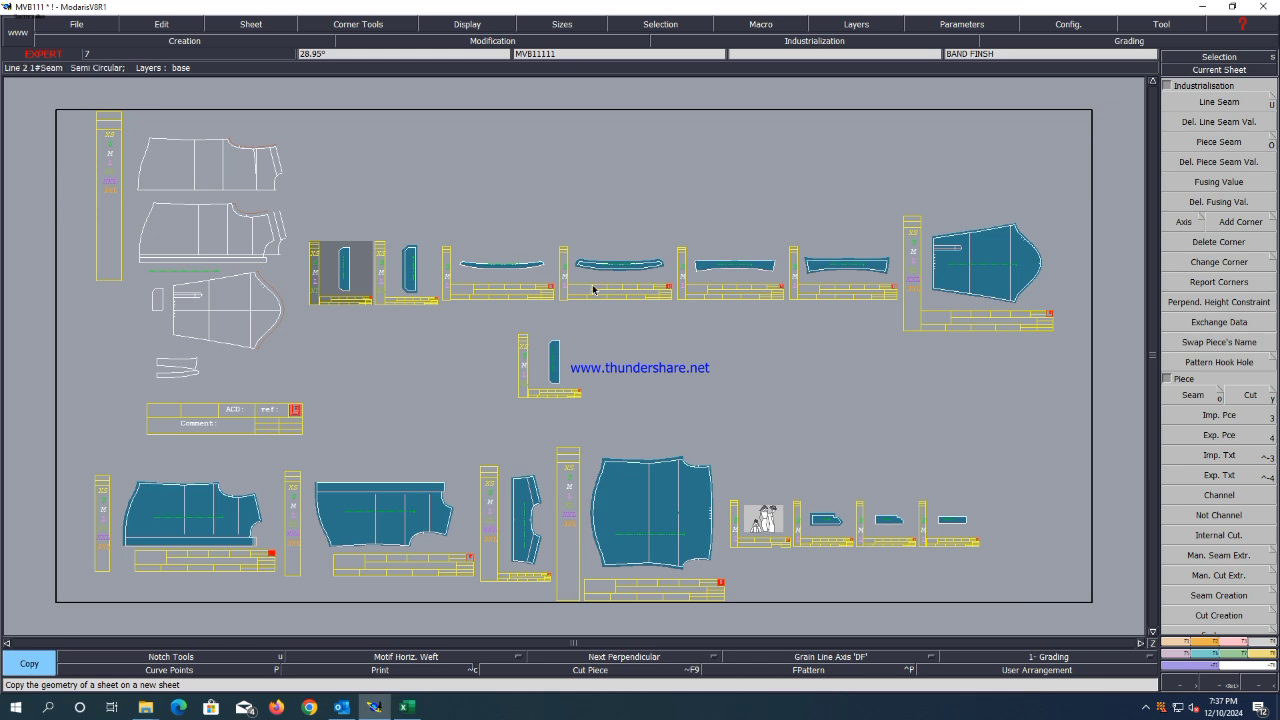
pyautogui.click(741, 366)
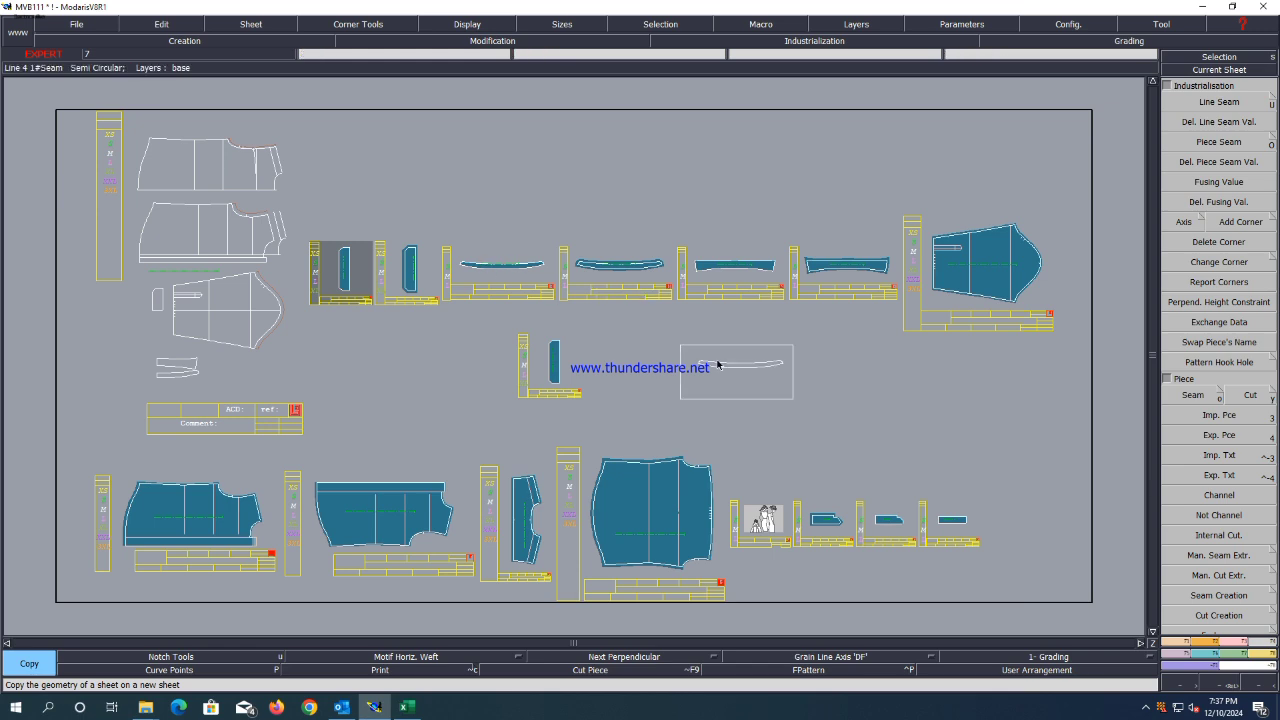
pyautogui.click(751, 271)
pyautogui.click(891, 383)
# Apply a 0.8 cm line seam to all edges of the copied COLLAR FINISH piece.
pyautogui.scroll(2, 940, 403)
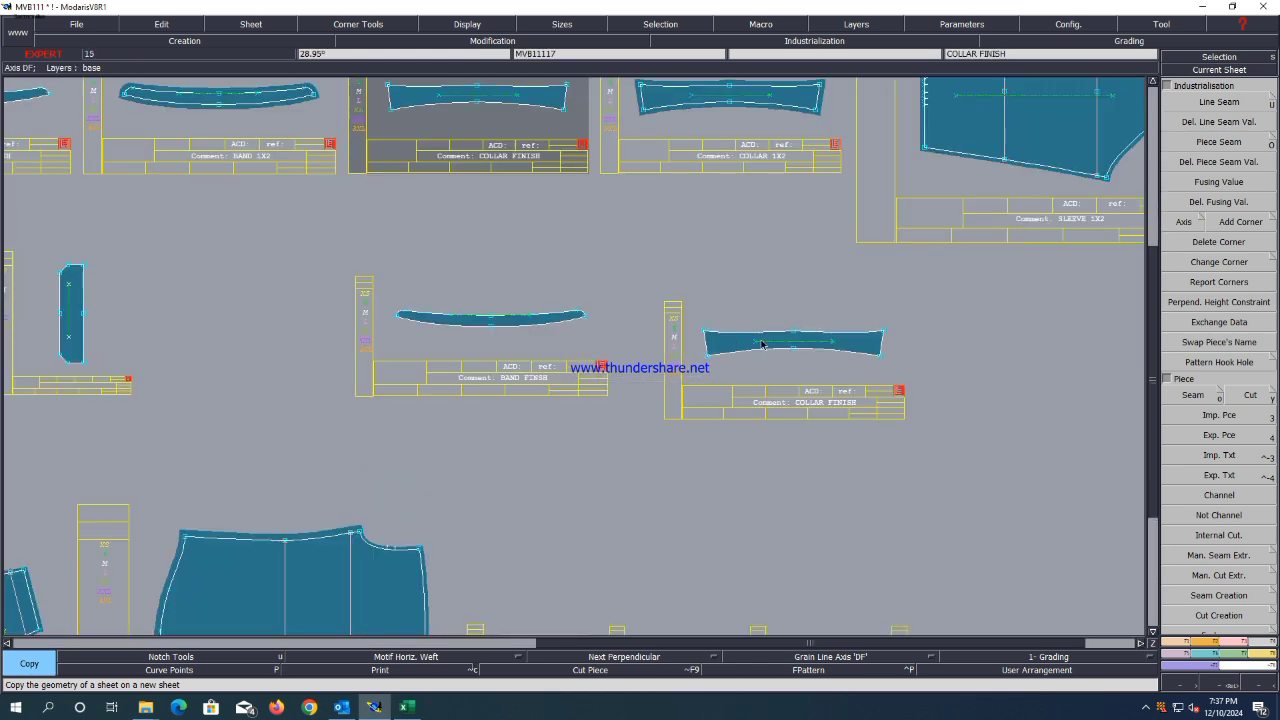
pyautogui.moveTo(930, 312); pyautogui.dragTo(680, 382)
pyautogui.click(1219, 102)
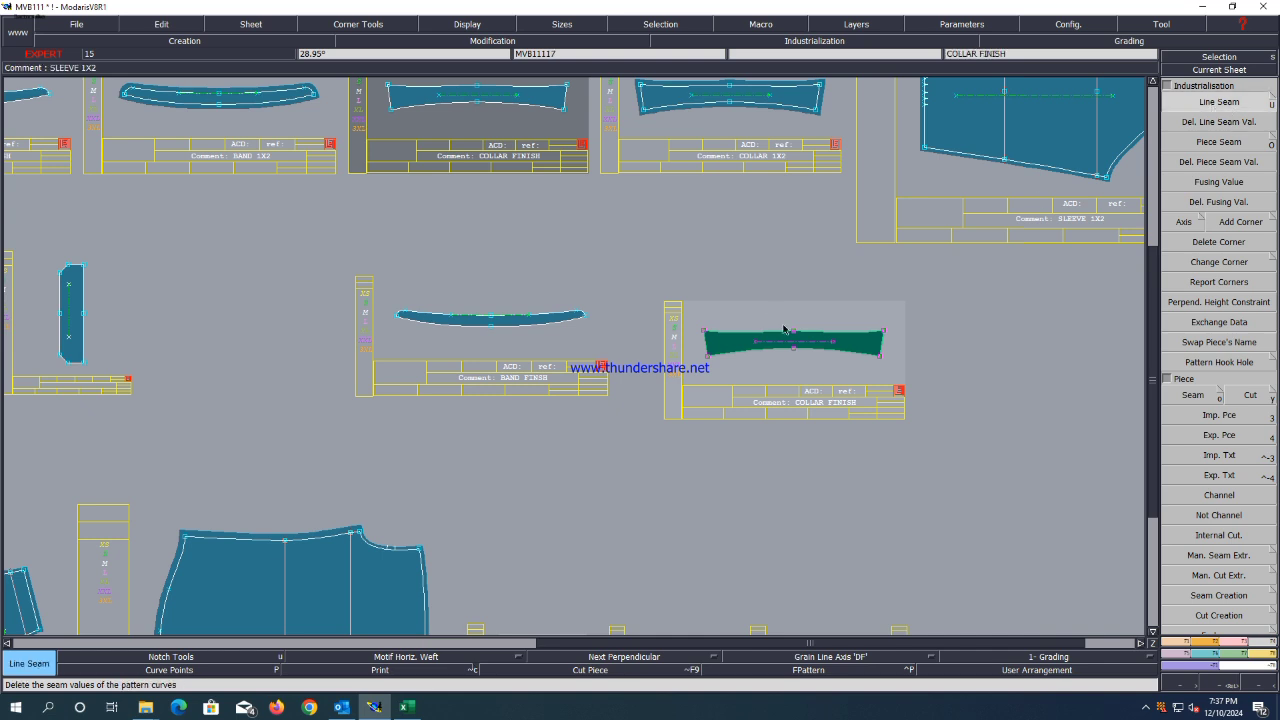
pyautogui.click(791, 337)
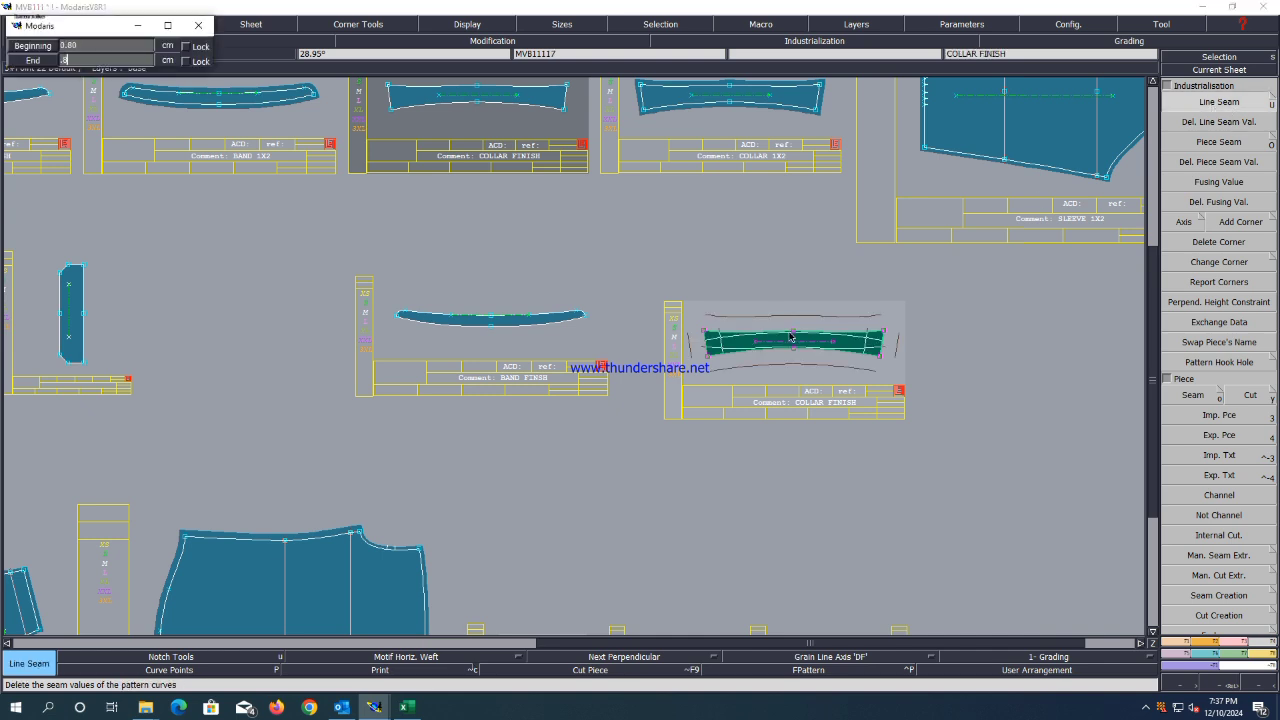
pyautogui.write('8')
pyautogui.press('Return')
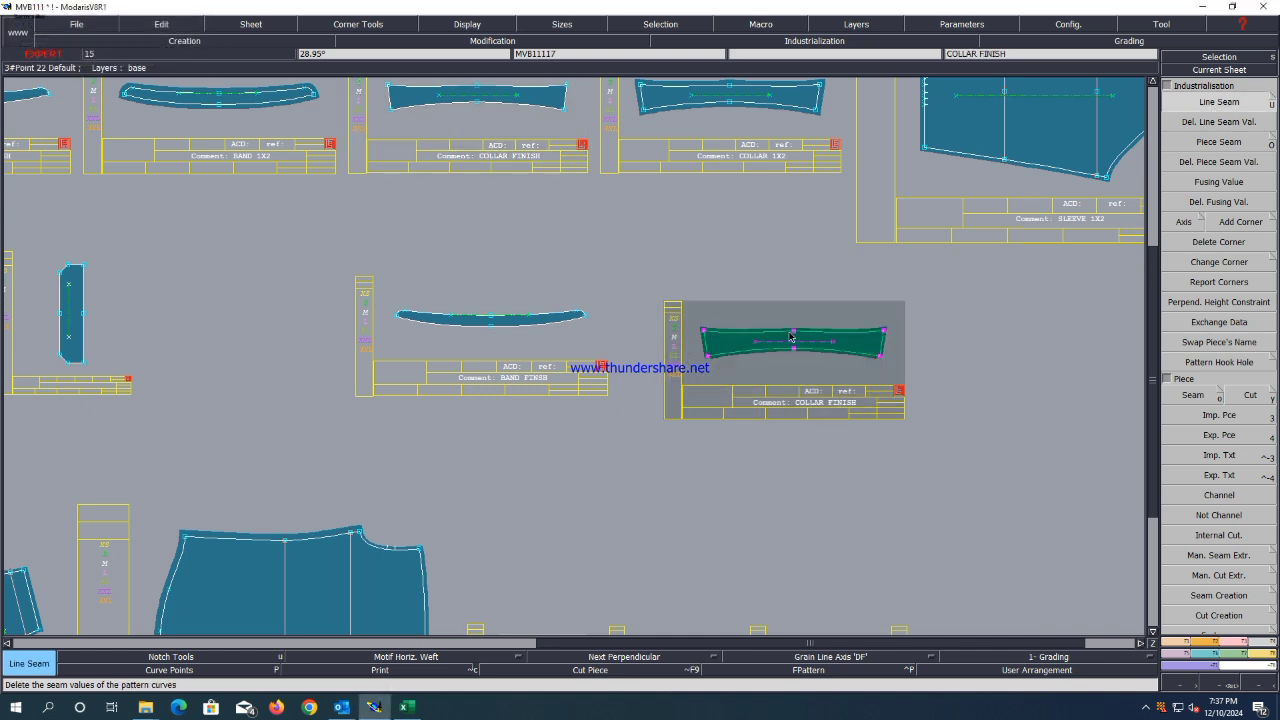
# Apply a 0.8 cm line seam to both halves of the copied BAND FINSH piece's upper curved edge.
pyautogui.click(565, 313)
pyautogui.press('Return')
pyautogui.press('Return')
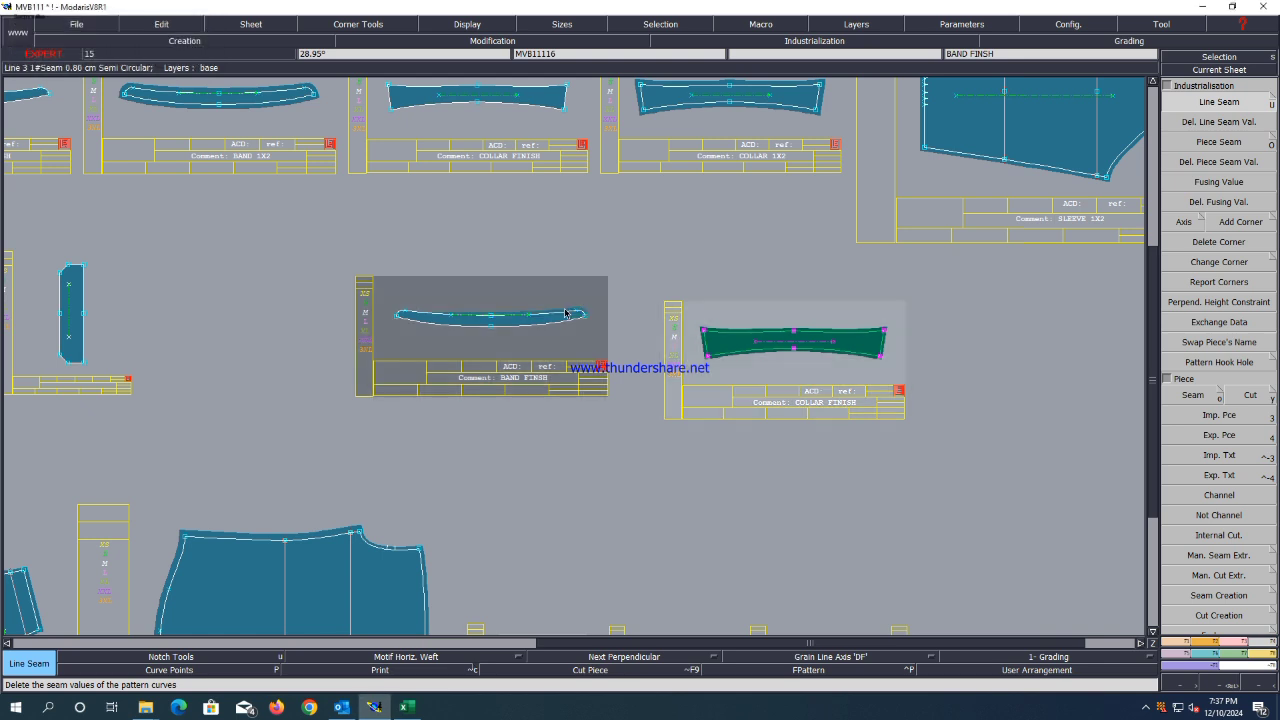
pyautogui.click(432, 316)
pyautogui.press('Return')
pyautogui.press('Return')
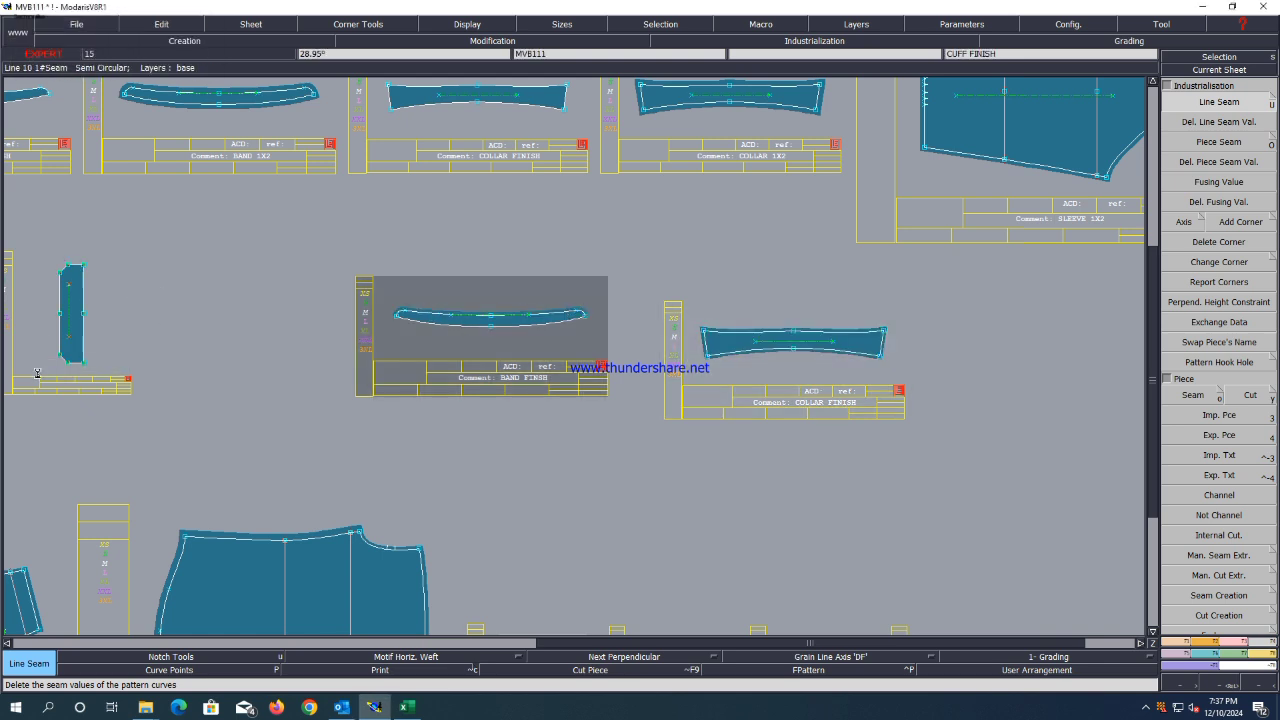
pyautogui.click(70, 266)
pyautogui.click(70, 265)
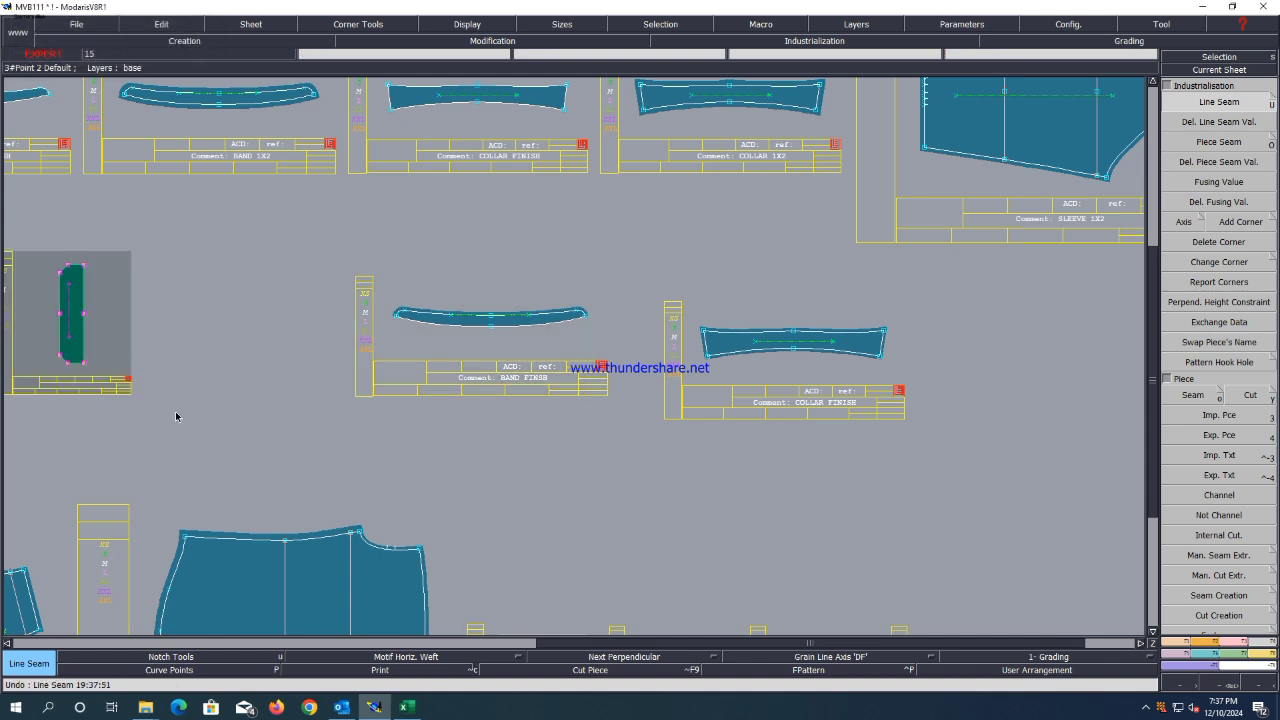
# Replace the copied cuff's CUFF FINISH comment with an interlining label and its cut quantity.
pyautogui.scroll(2, 59, 347)
pyautogui.scroll(1, 59, 347)
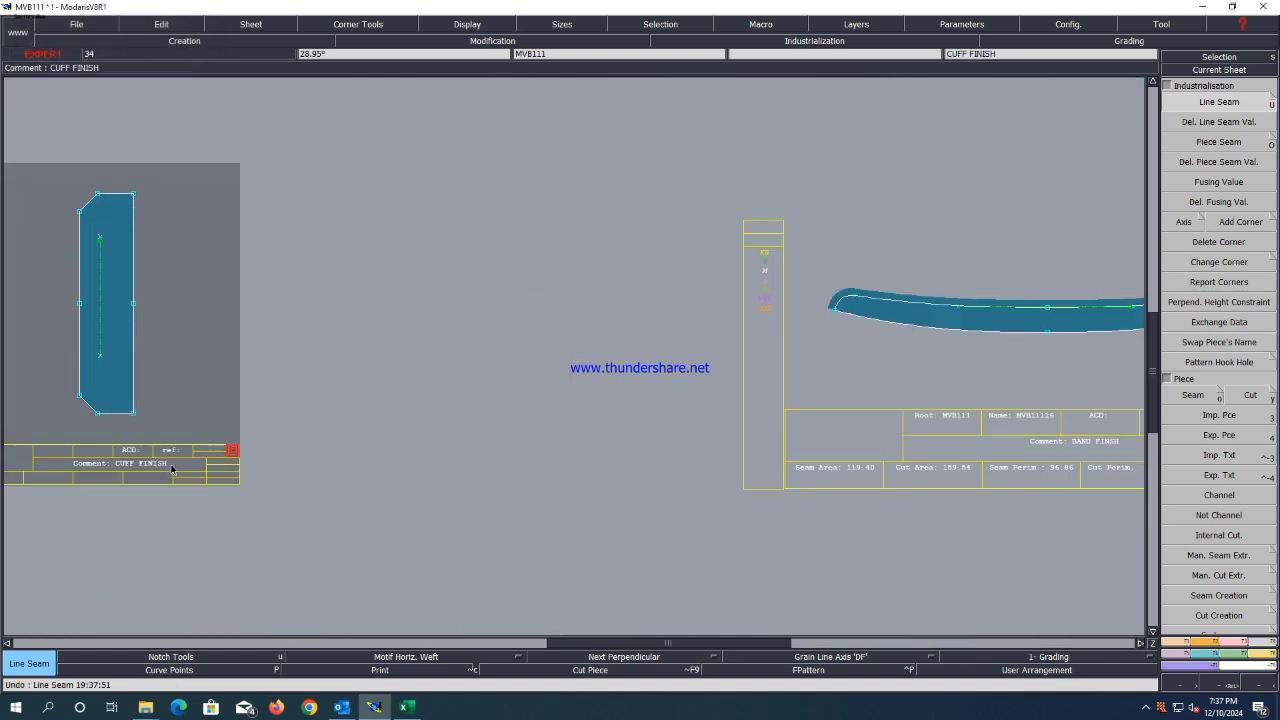
pyautogui.hotkey('ctrl', 'e')
pyautogui.click(171, 469)
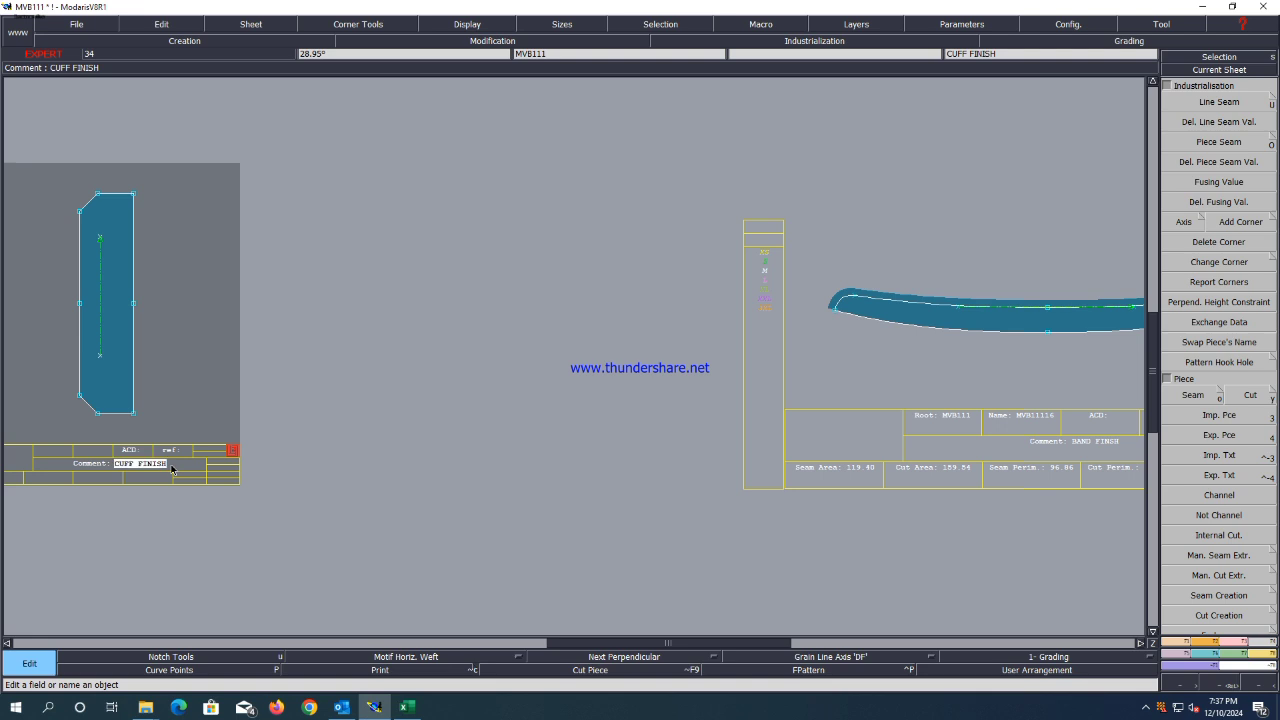
pyautogui.press('BackSpace')
pyautogui.write('LILI X1')
pyautogui.press('Return')
# Set the copied band's comment to BAND INTER 1X1 and the copied collar's comment to COLLAR INTERLI 1X1.
pyautogui.scroll(-2, 171, 469)
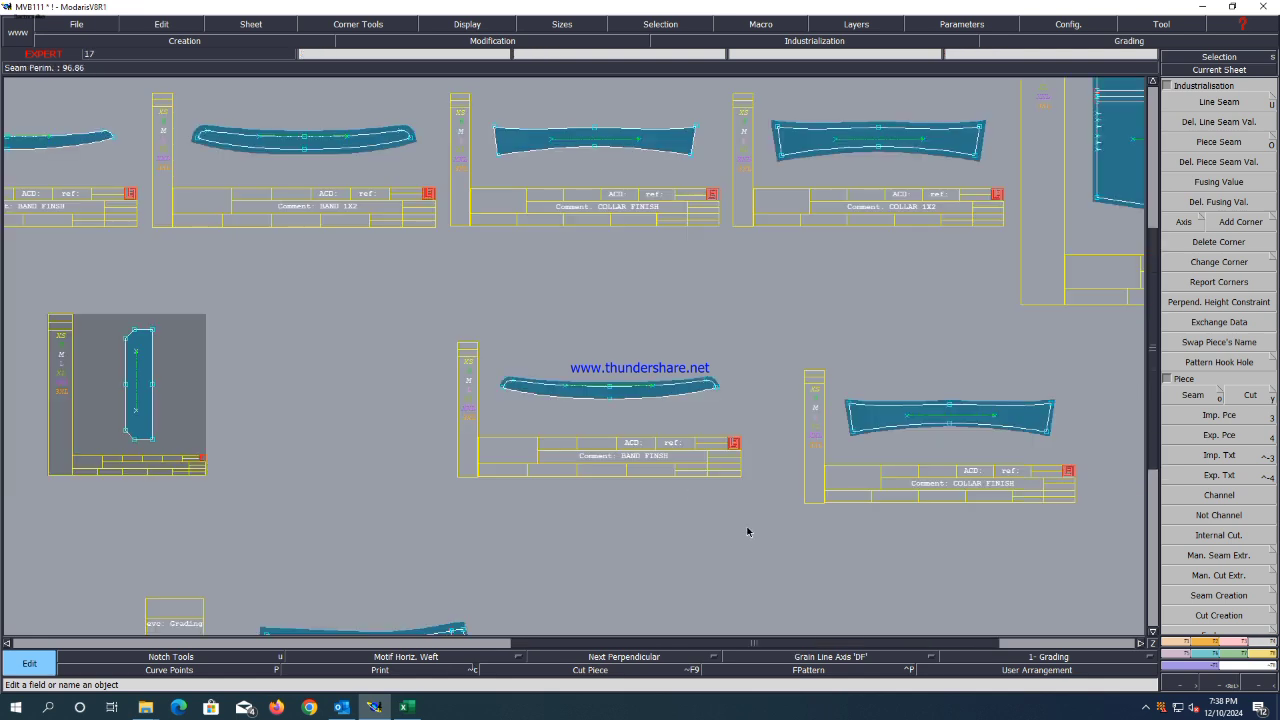
pyautogui.click(682, 459)
pyautogui.hotkey('ctrl', 'a')
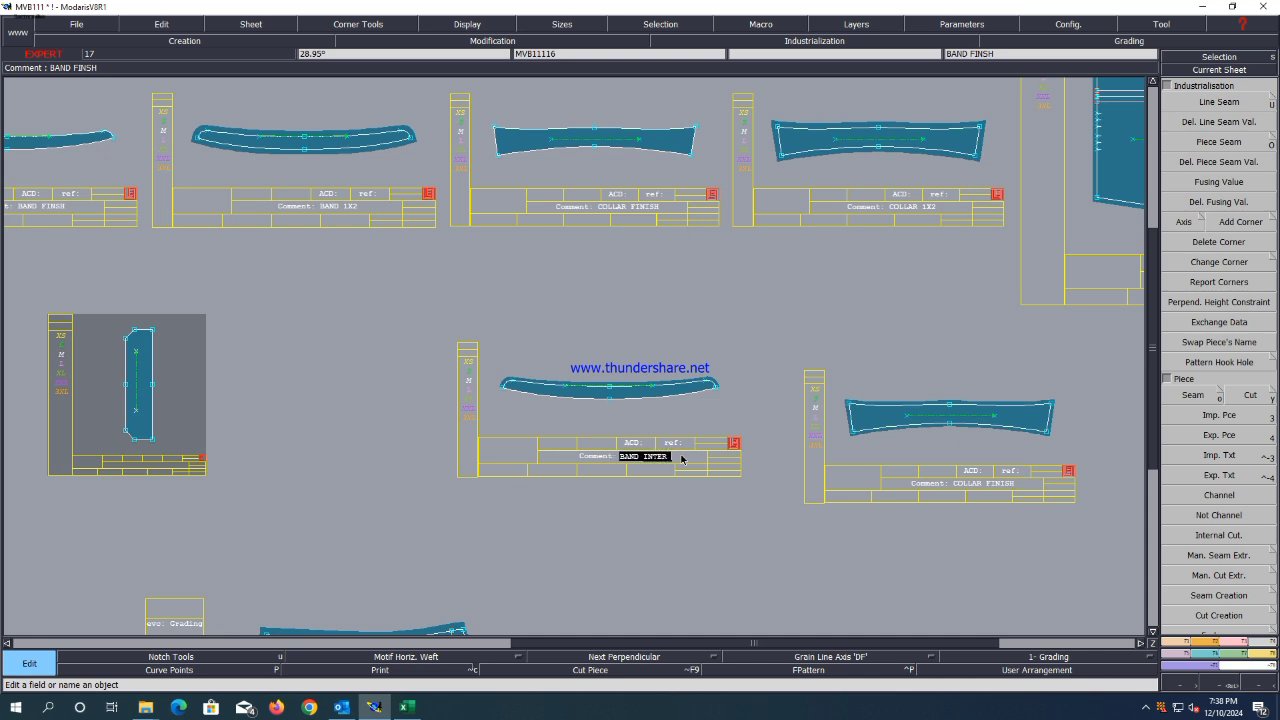
pyautogui.write('BAND INTER 1X5')
pyautogui.press('Return')
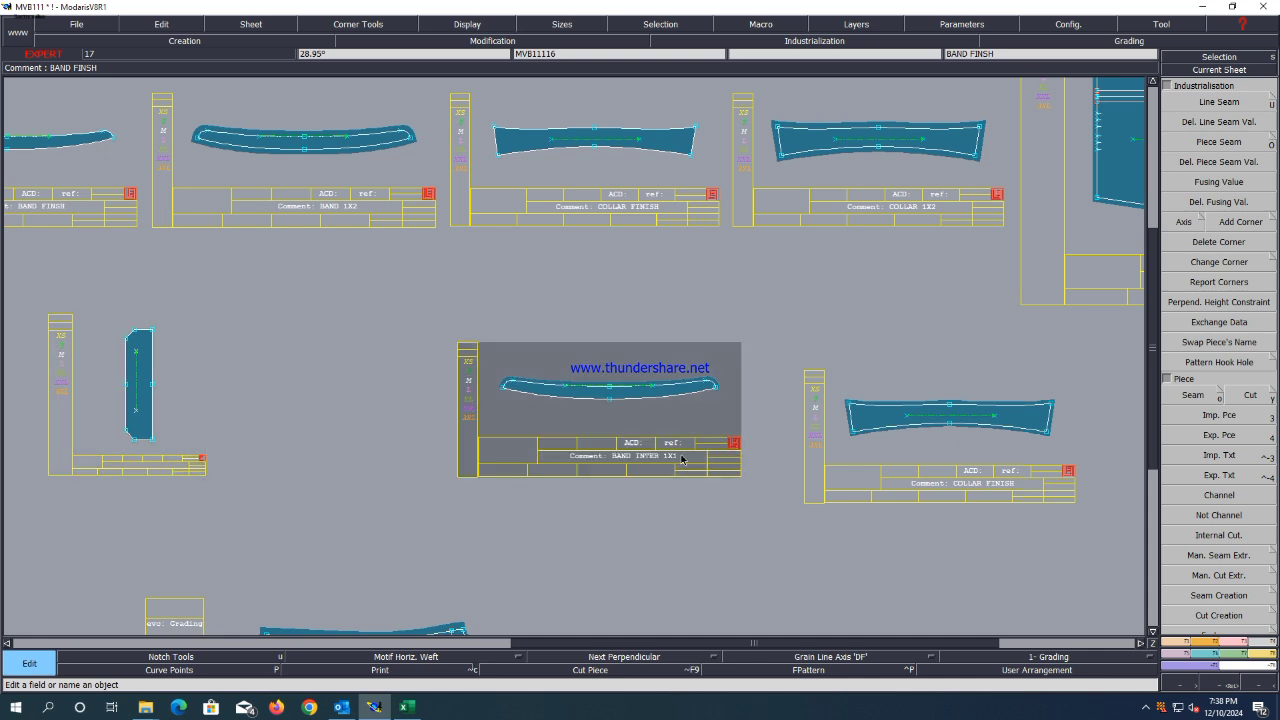
pyautogui.click(1030, 488)
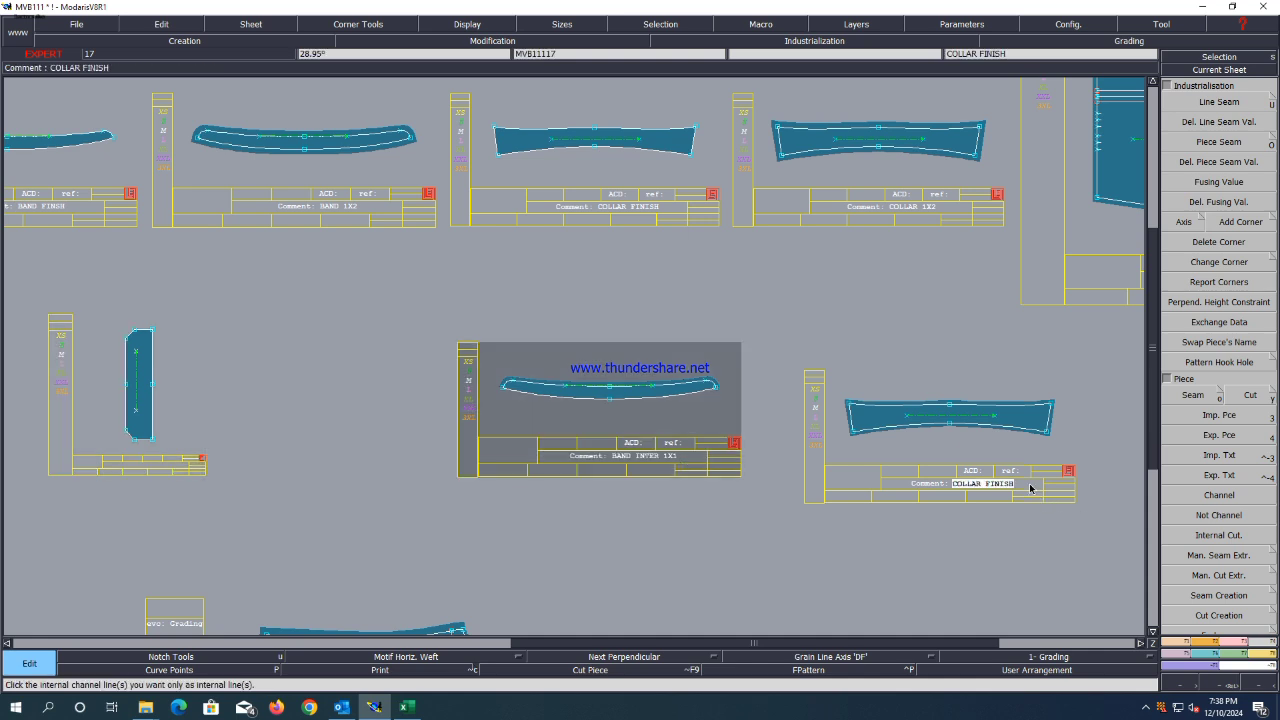
pyautogui.hotkey('ctrl', 'a')
pyautogui.write('COLLAR INTERLI 1X1')
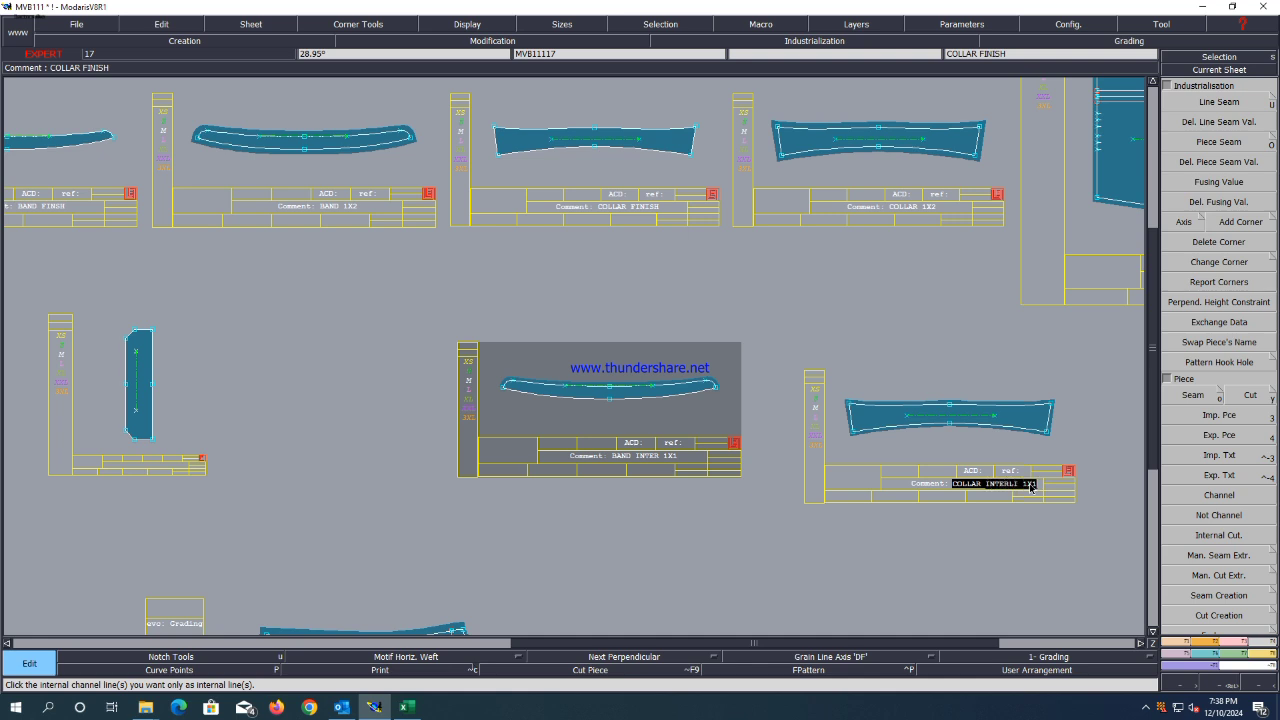
pyautogui.press('Return')
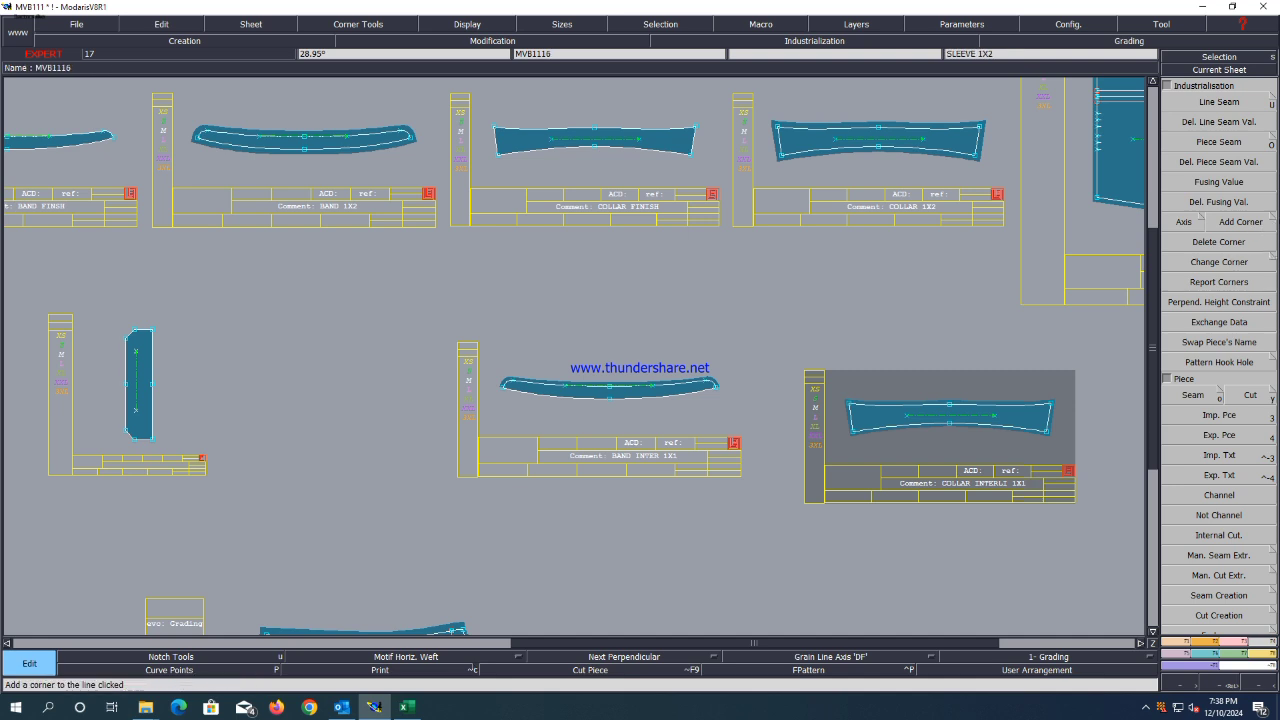
# Try the Next Bevel, Void and Previous Bevel corner types on the upper-right corner of the COLLAR INTERLI 1X1 piece.
pyautogui.click(1240, 221)
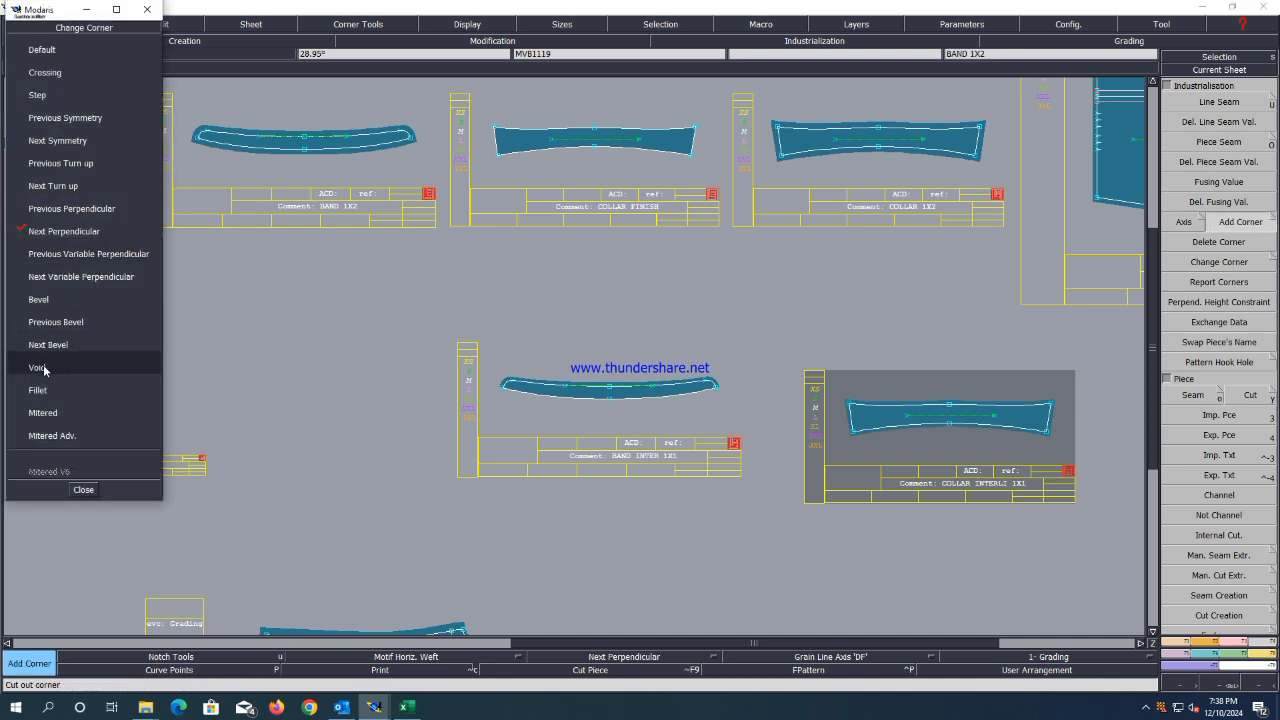
pyautogui.click(34, 345)
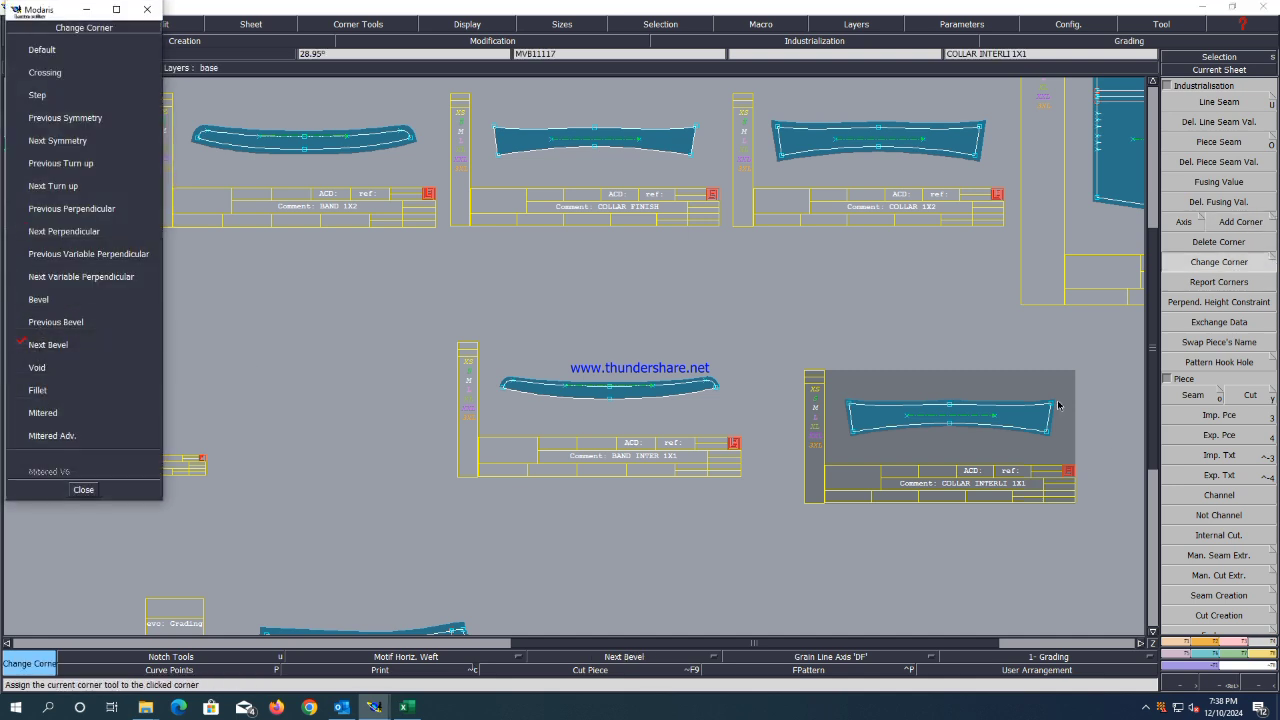
pyautogui.scroll(2, 1052, 404)
pyautogui.scroll(2, 1024, 417)
pyautogui.scroll(-2, 1024, 417)
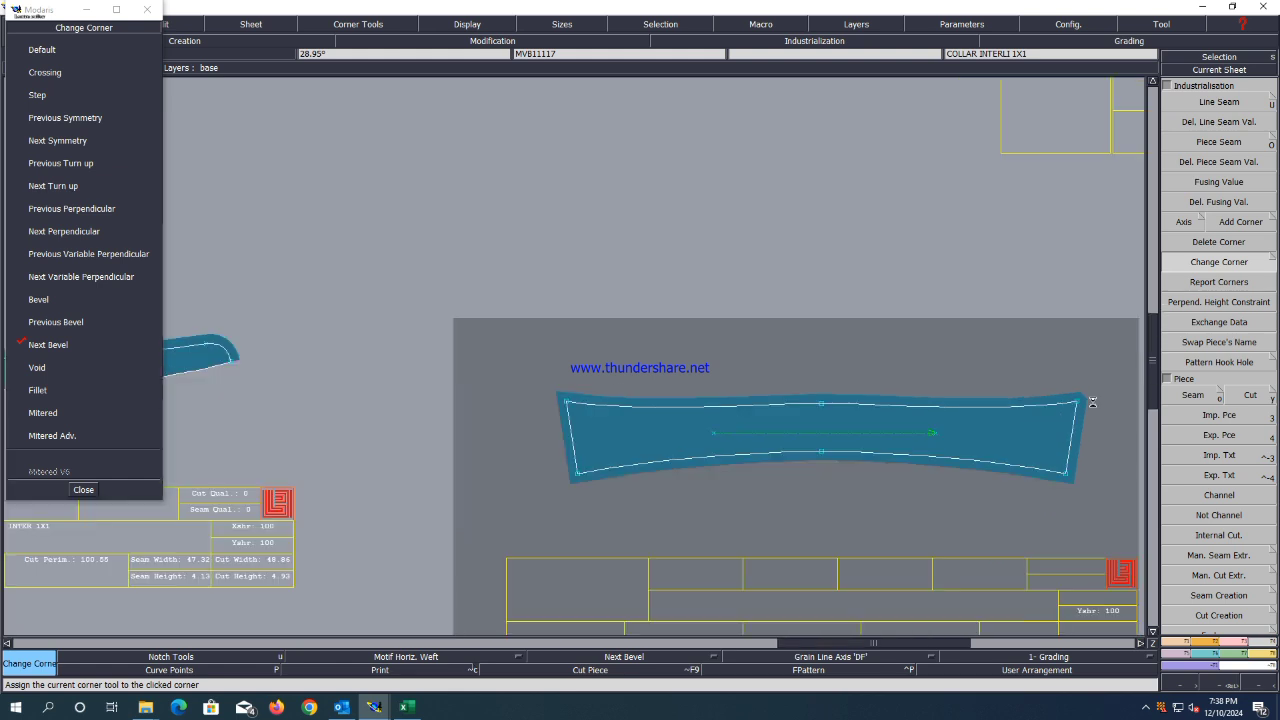
pyautogui.click(36, 368)
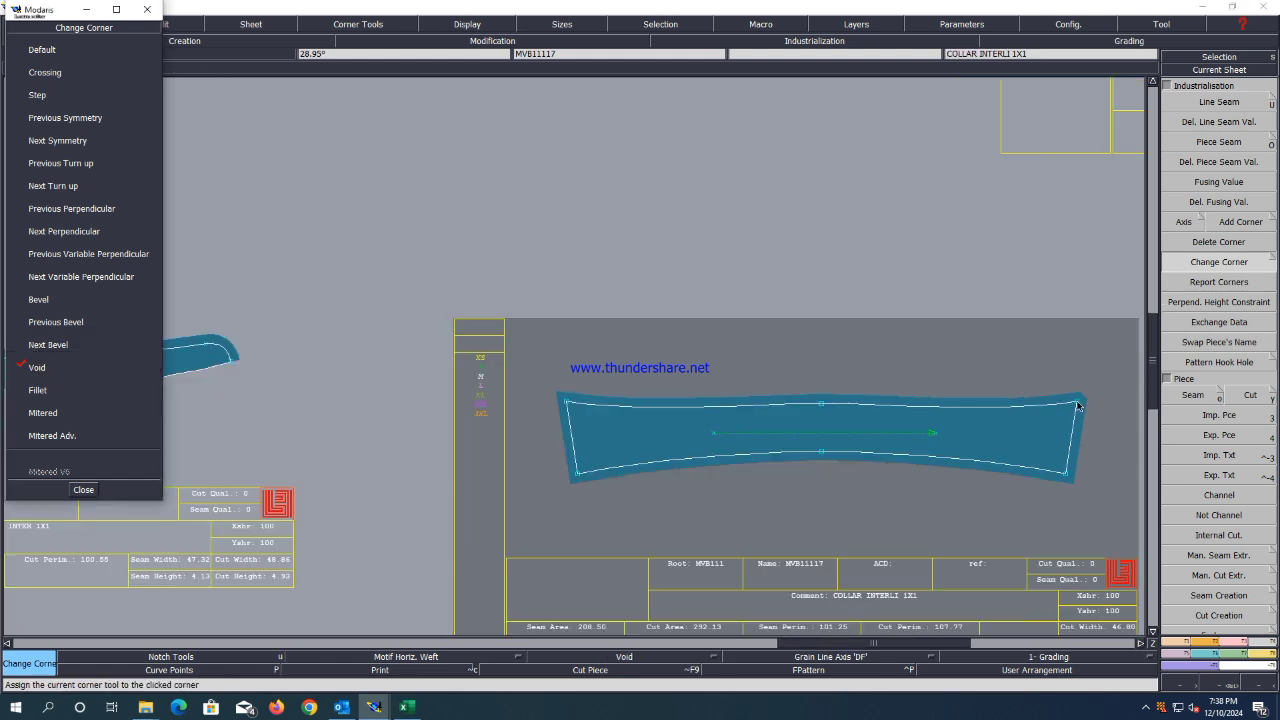
pyautogui.click(55, 344)
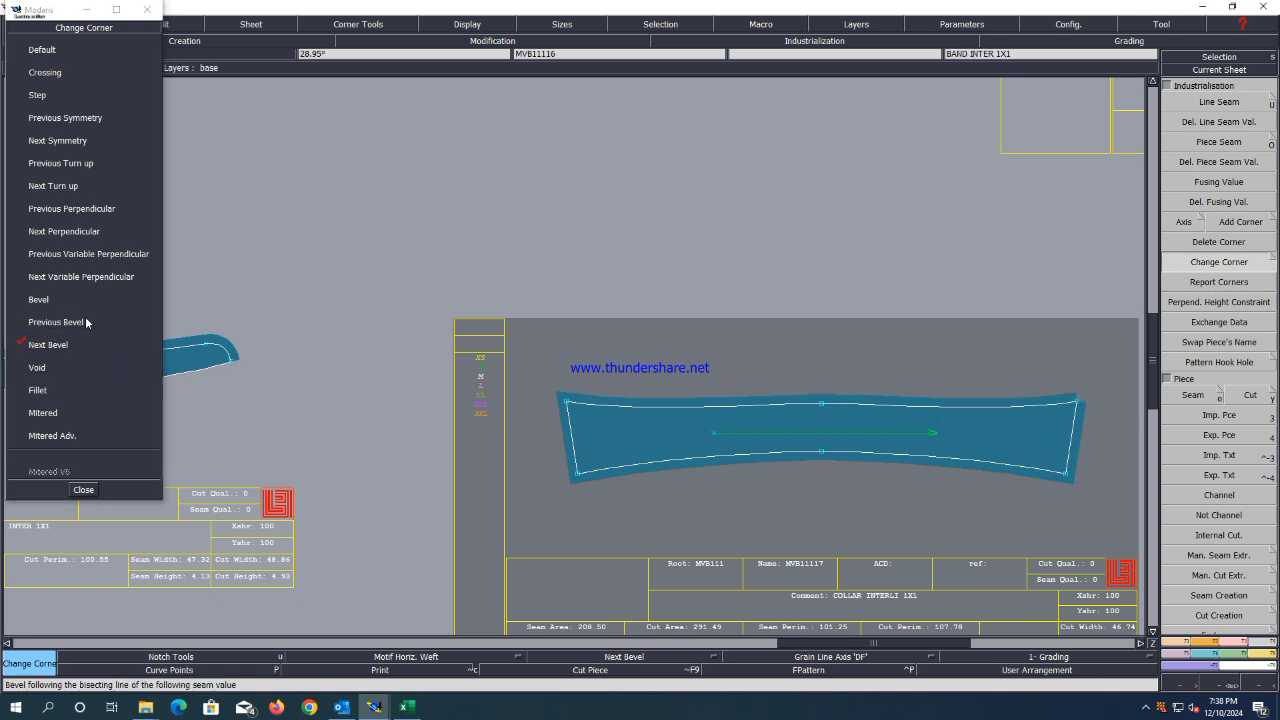
pyautogui.click(55, 322)
pyautogui.click(1077, 403)
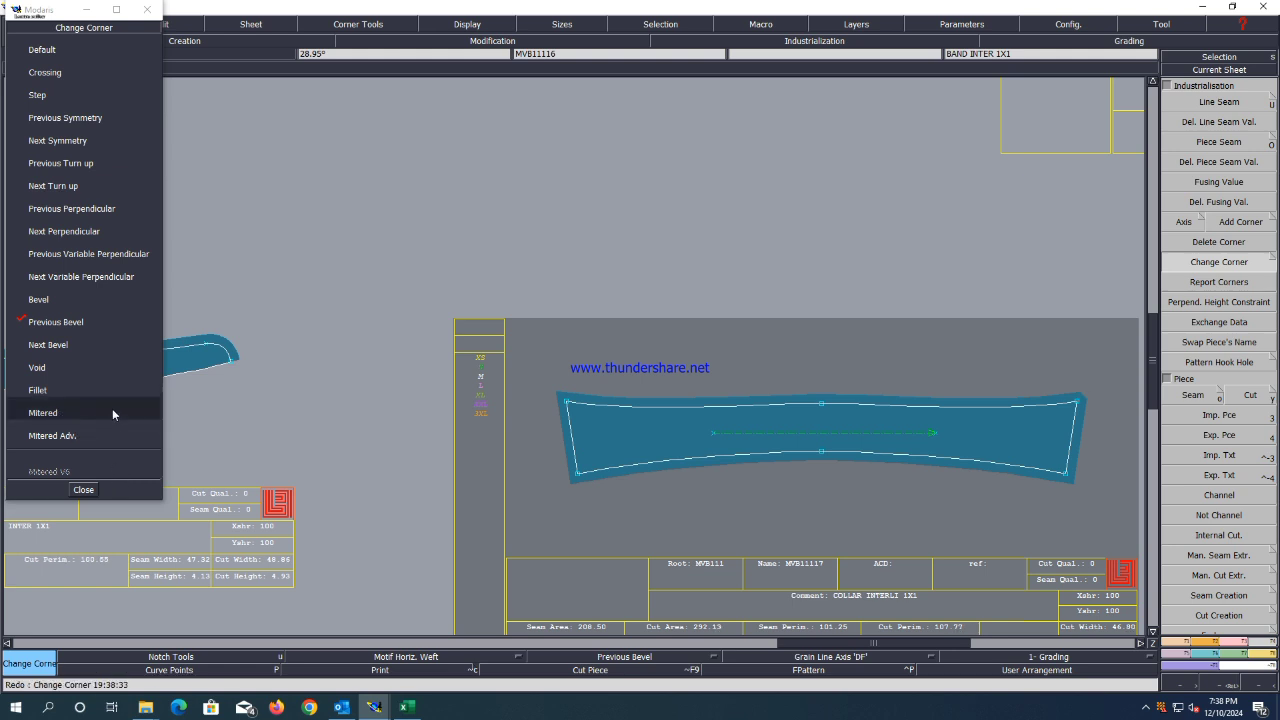
# Try the Step, Next Symmetry and Next Turn up corner types on the collar interlining's upper-right corner.
pyautogui.click(47, 98)
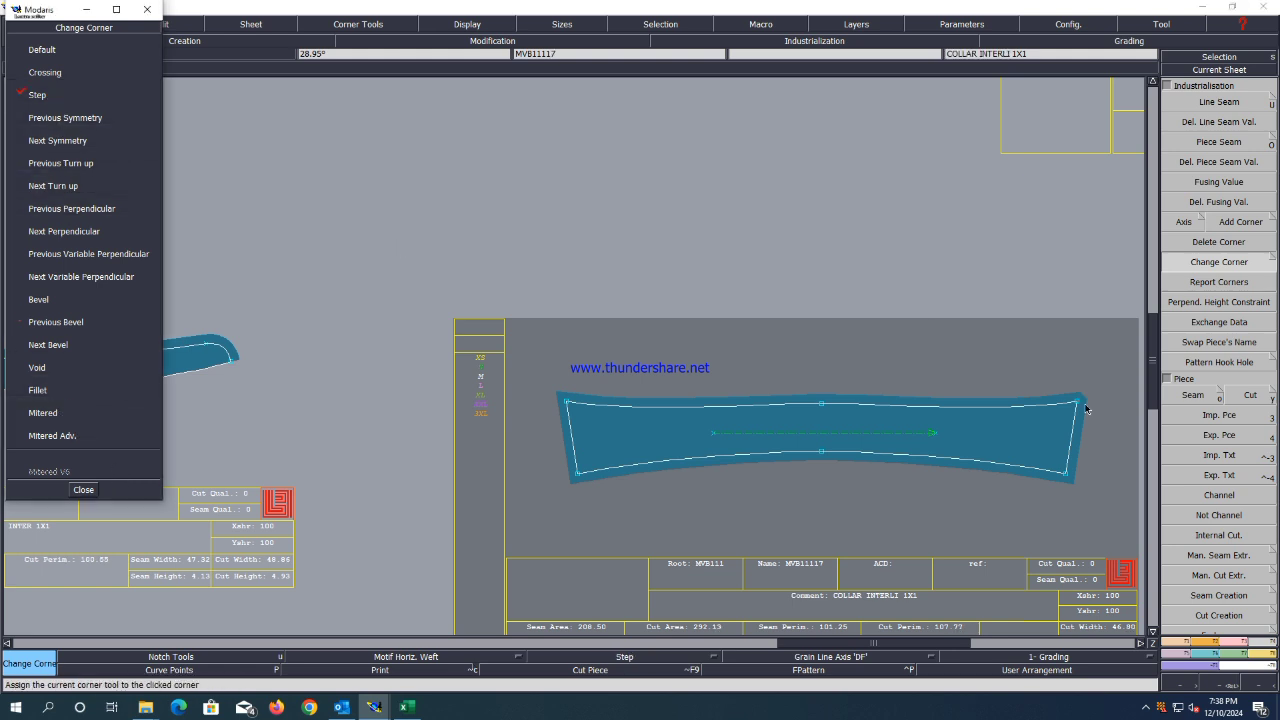
pyautogui.click(1077, 403)
pyautogui.click(57, 140)
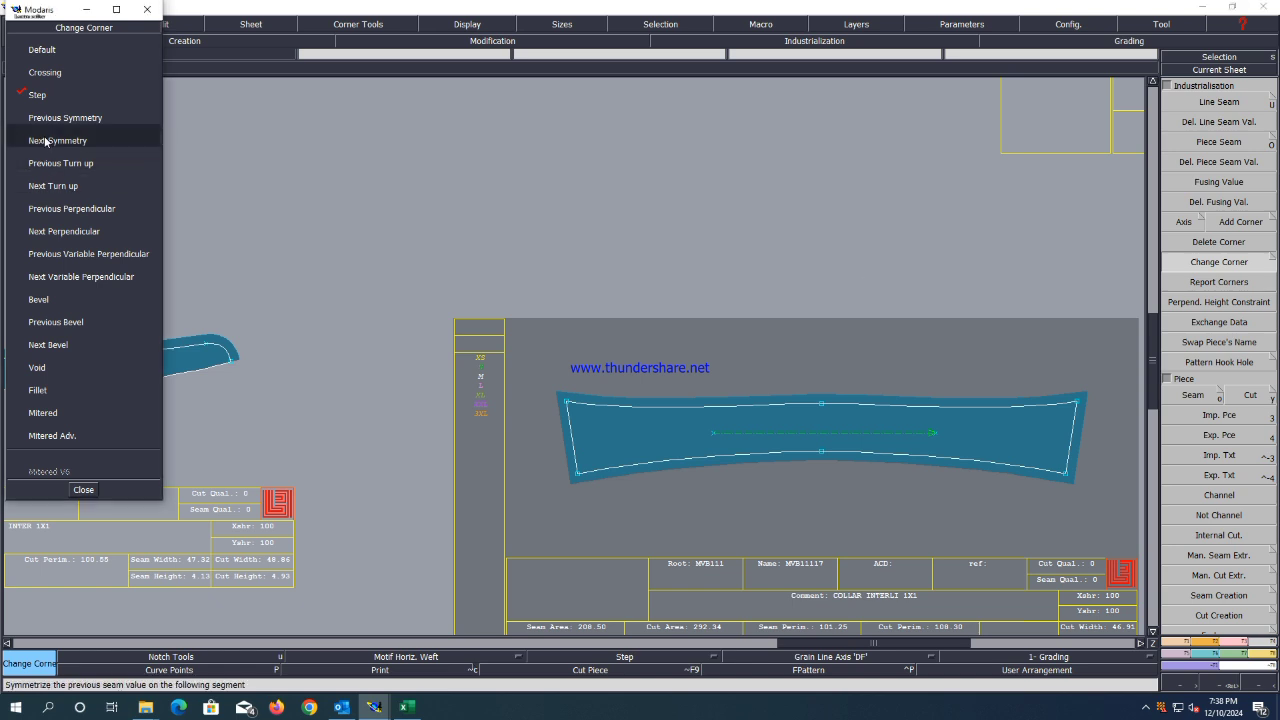
pyautogui.click(1077, 405)
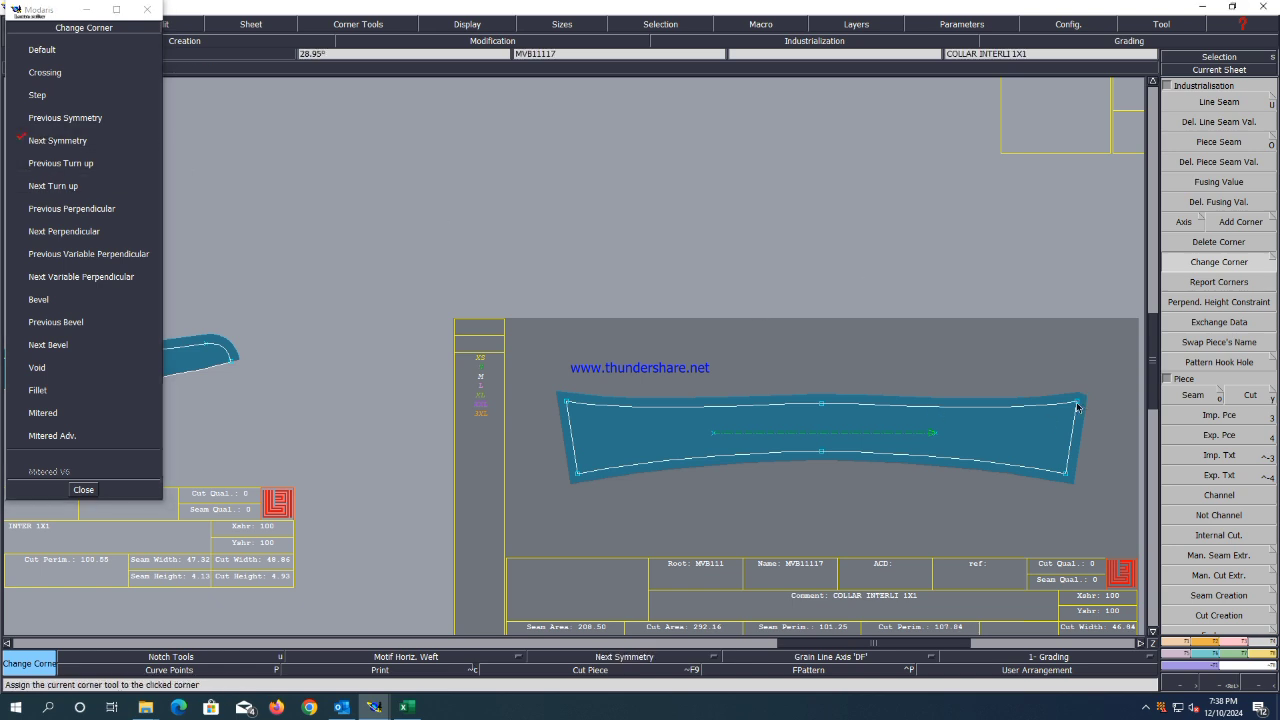
pyautogui.click(53, 186)
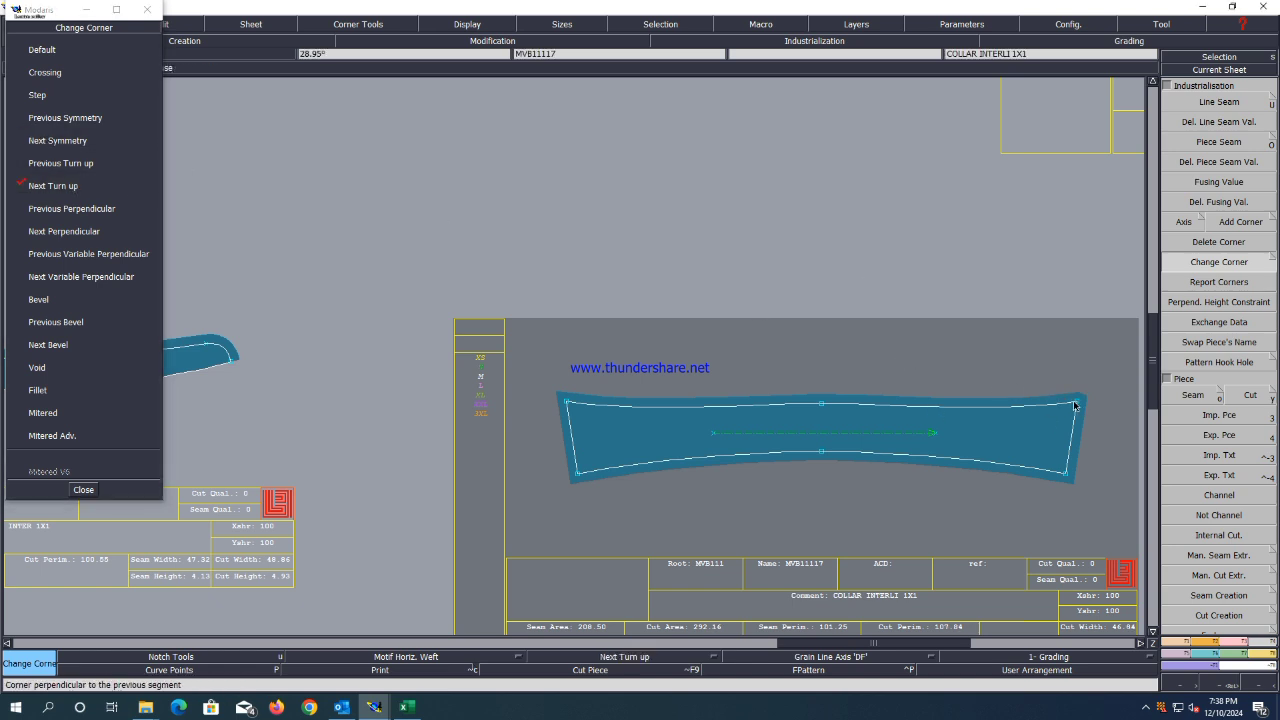
# Apply the Previous Bevel corner type to both upper corners of the collar interlining piece.
pyautogui.click(56, 322)
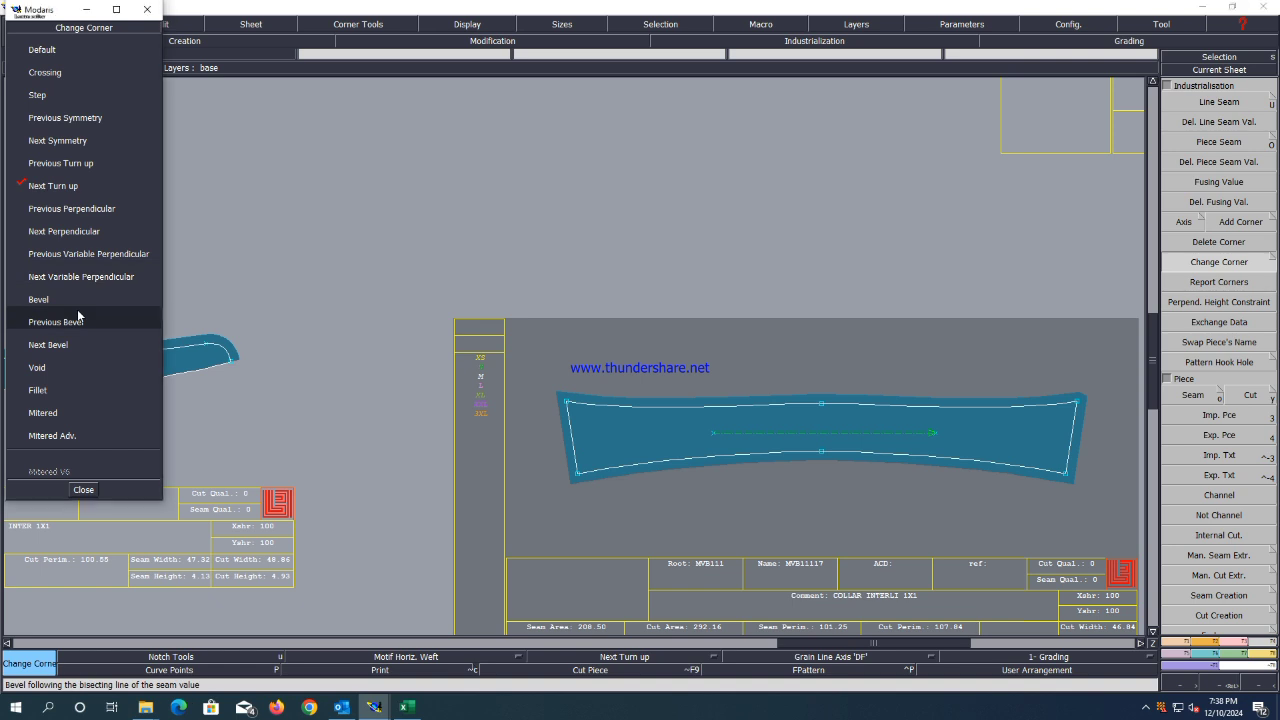
pyautogui.click(1077, 405)
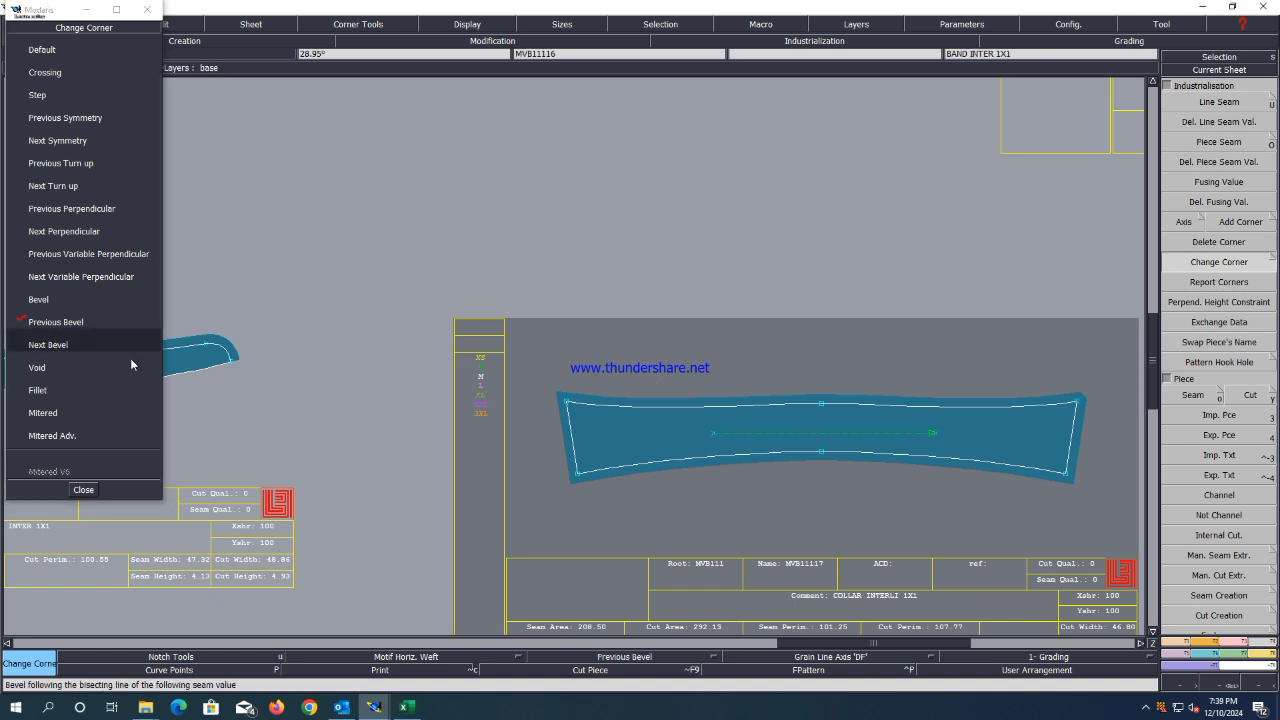
pyautogui.click(567, 403)
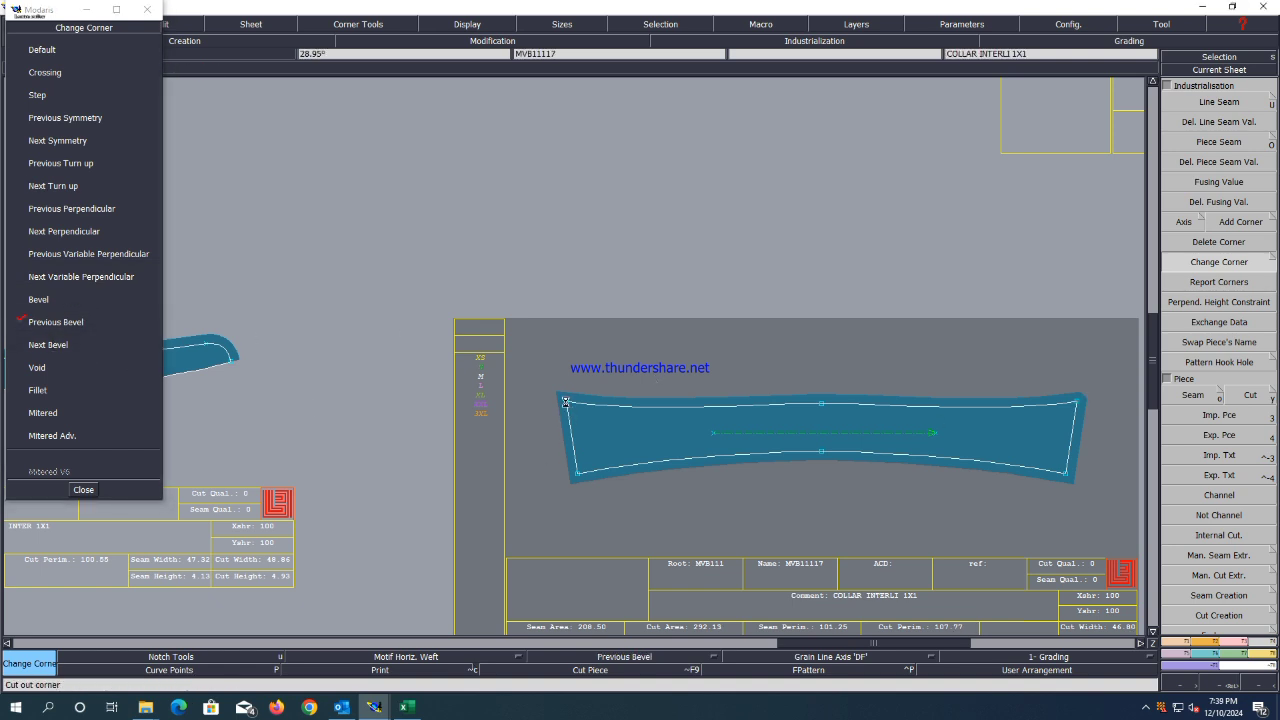
pyautogui.click(84, 490)
# Save the MVB111 model, continuing past the anomaly warnings.
pyautogui.scroll(-2, 778, 357)
pyautogui.hotkey('ctrl', 's')
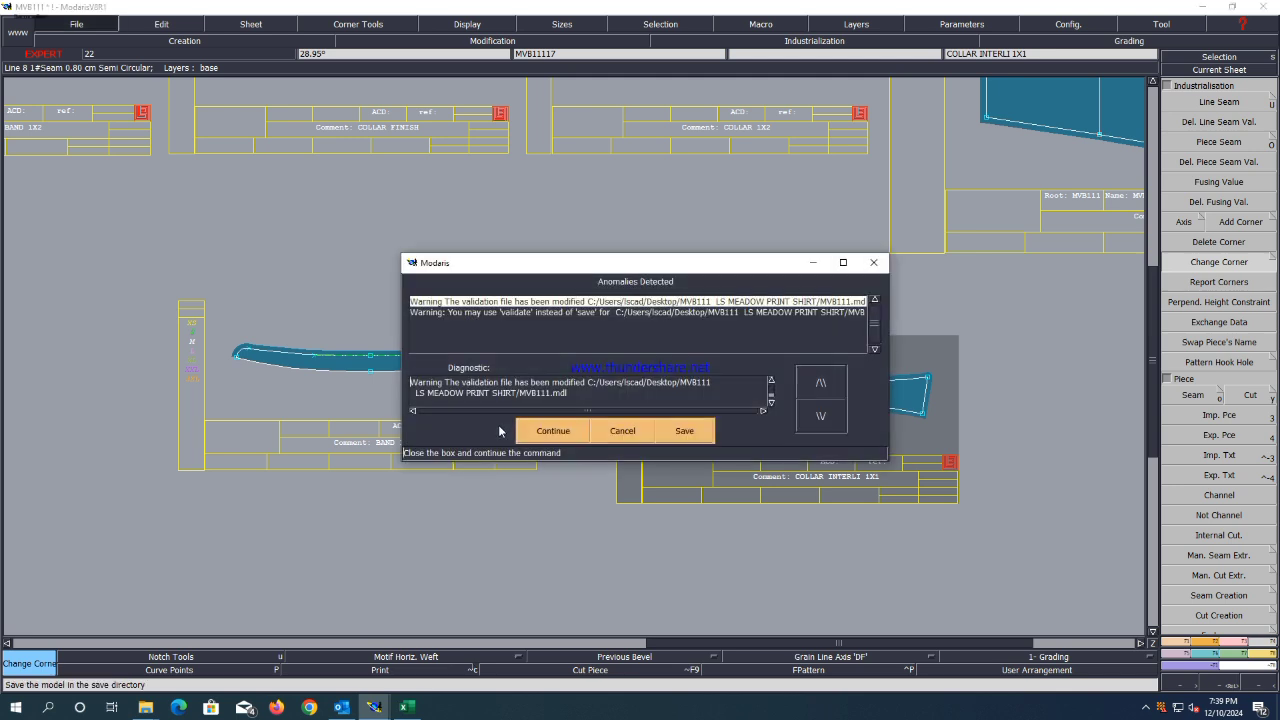
pyautogui.click(549, 430)
# Create a variant named MVB111 and save the model again.
pyautogui.press('8')
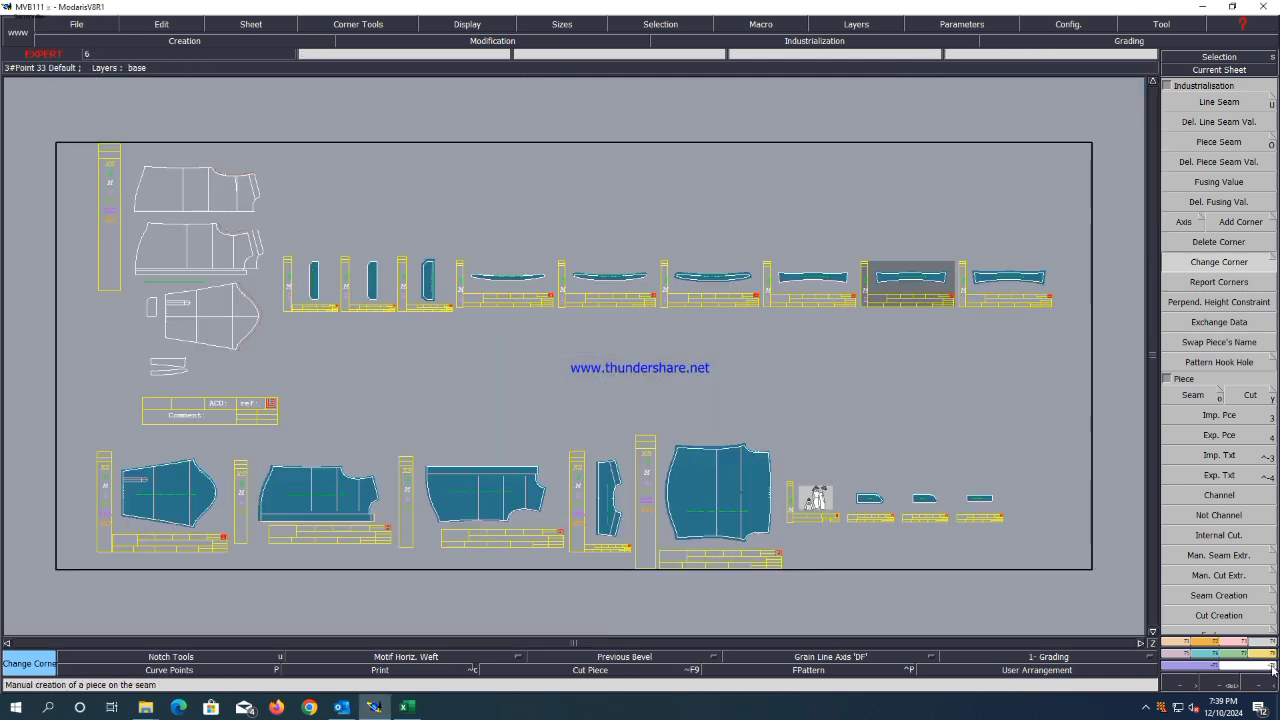
pyautogui.click(1260, 654)
pyautogui.click(1228, 569)
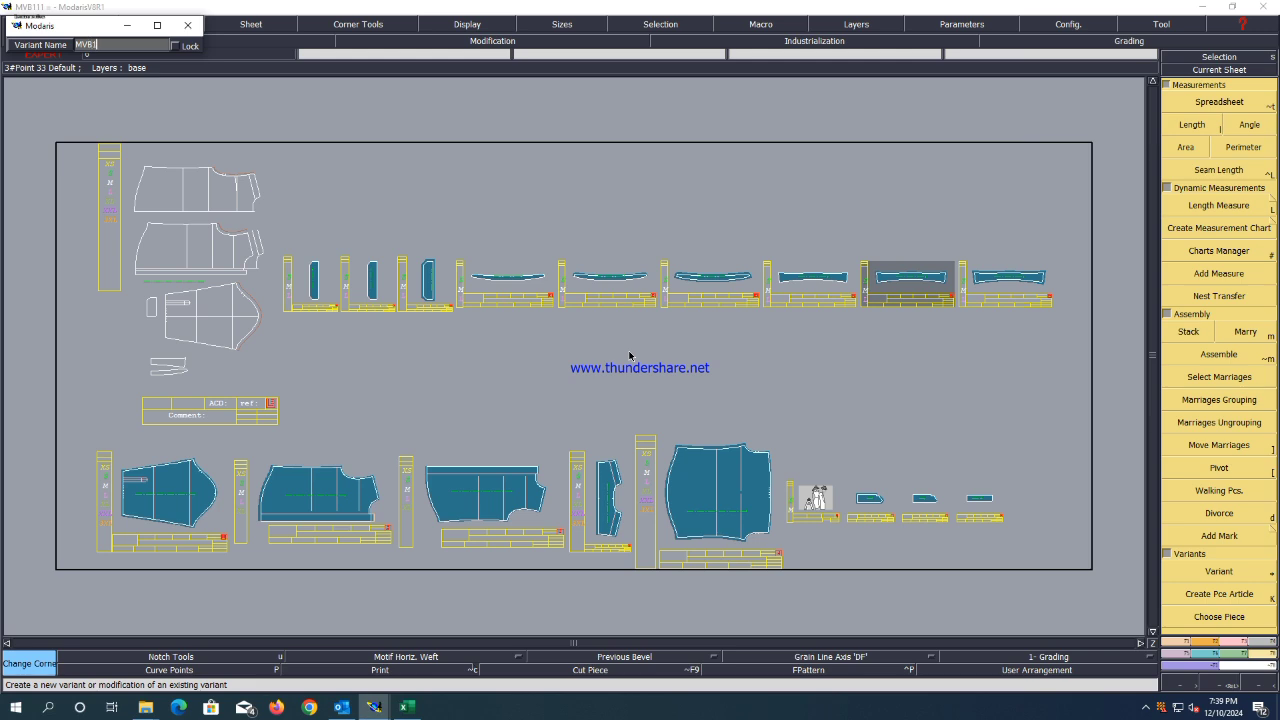
pyautogui.press('Return')
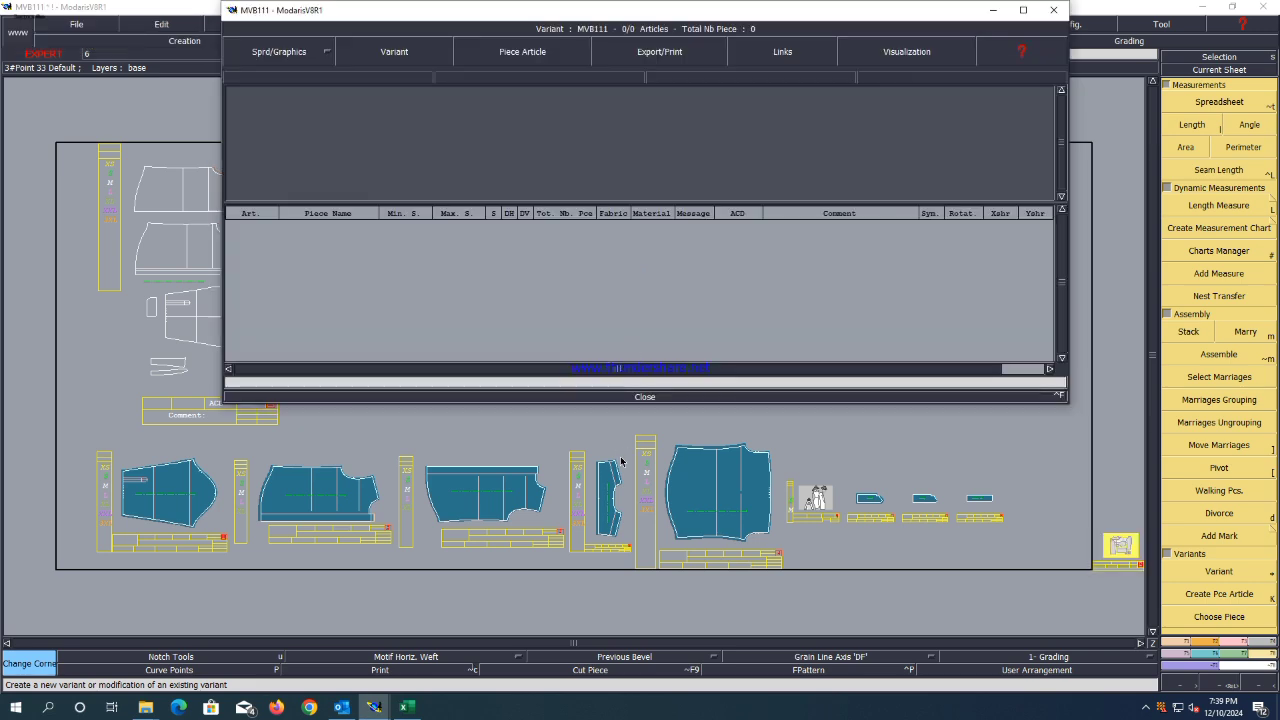
pyautogui.click(643, 397)
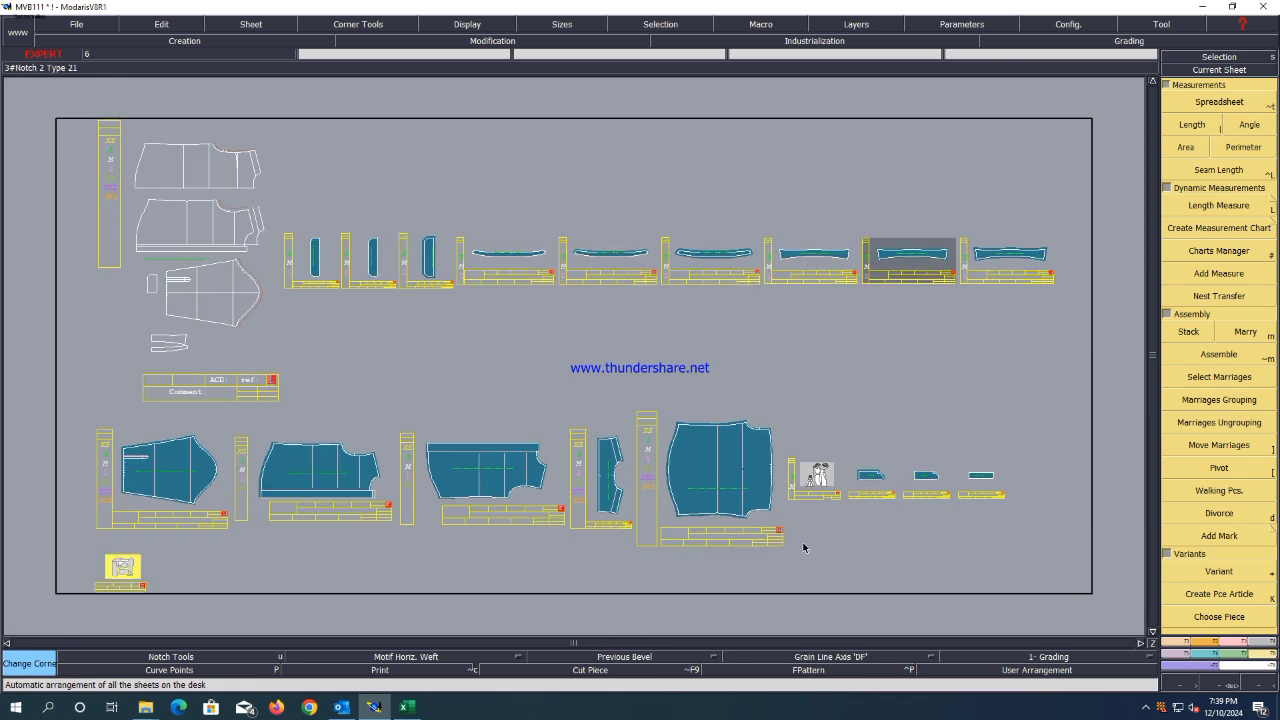
pyautogui.hotkey('ctrl', 's')
pyautogui.click(545, 430)
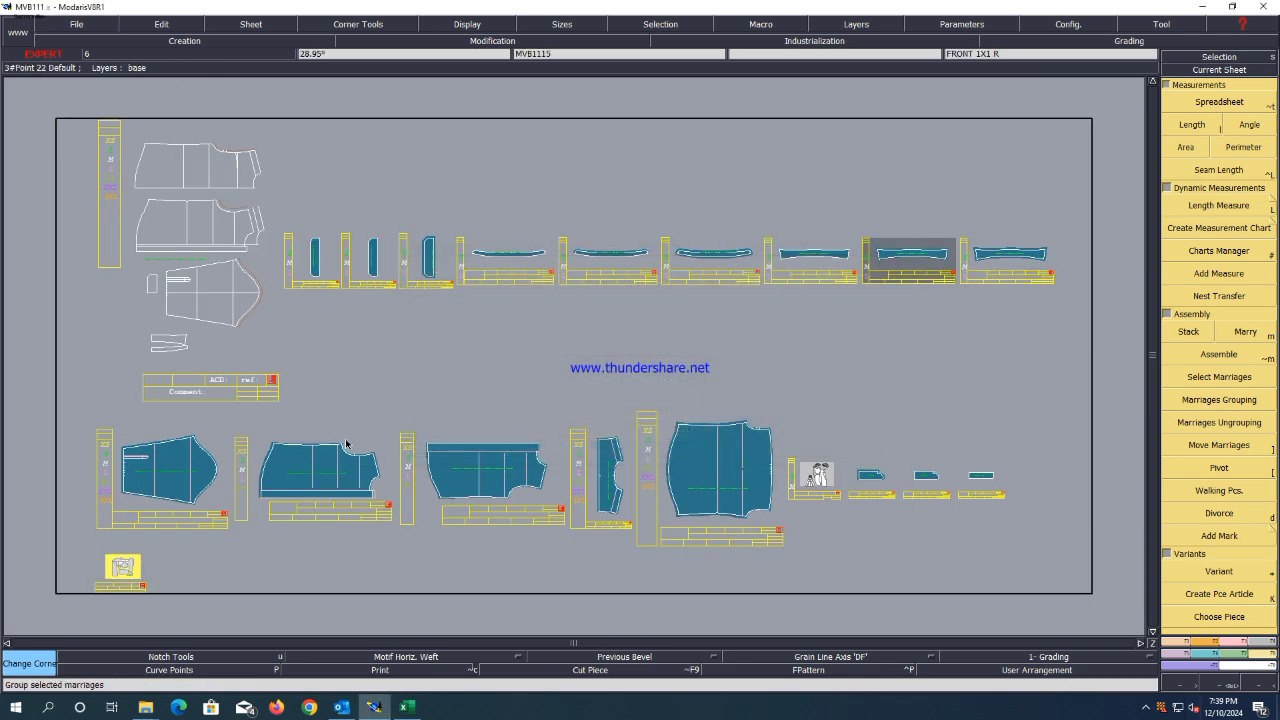
# Create piece articles in the MVB111 variant from all of the shirt's cut, interlining and finish pieces.
pyautogui.click(1243, 595)
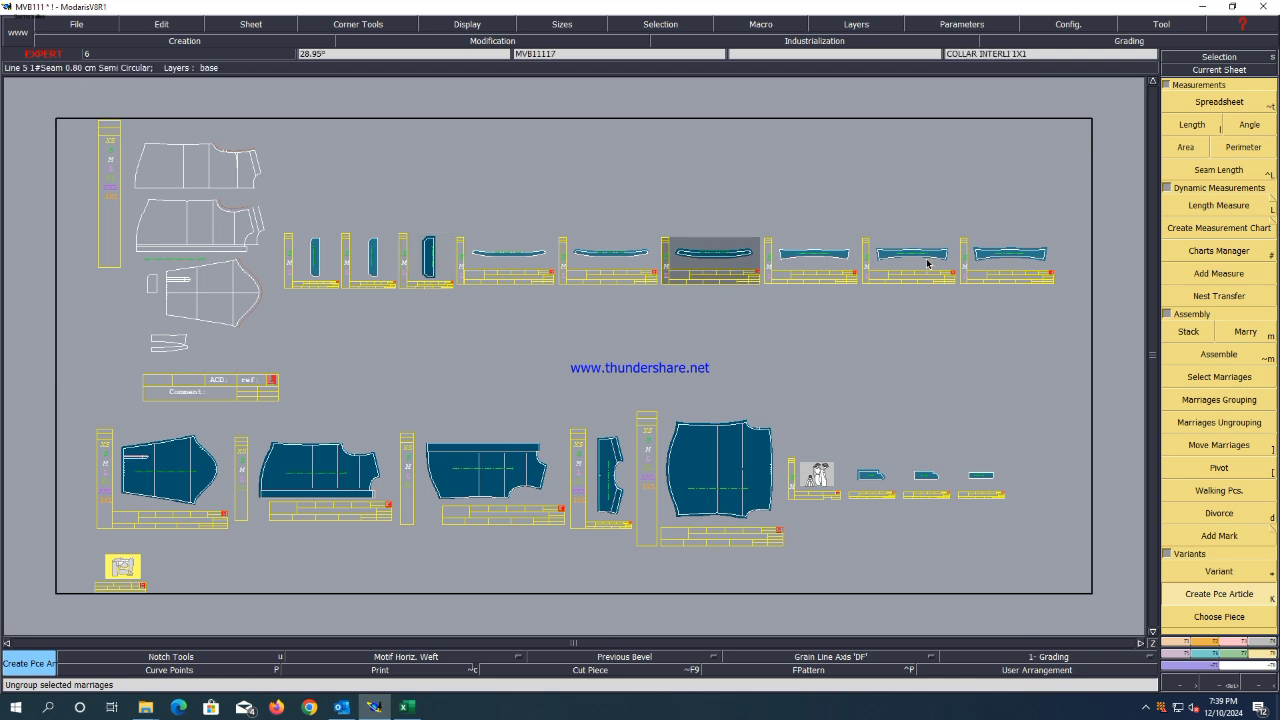
pyautogui.click(994, 258)
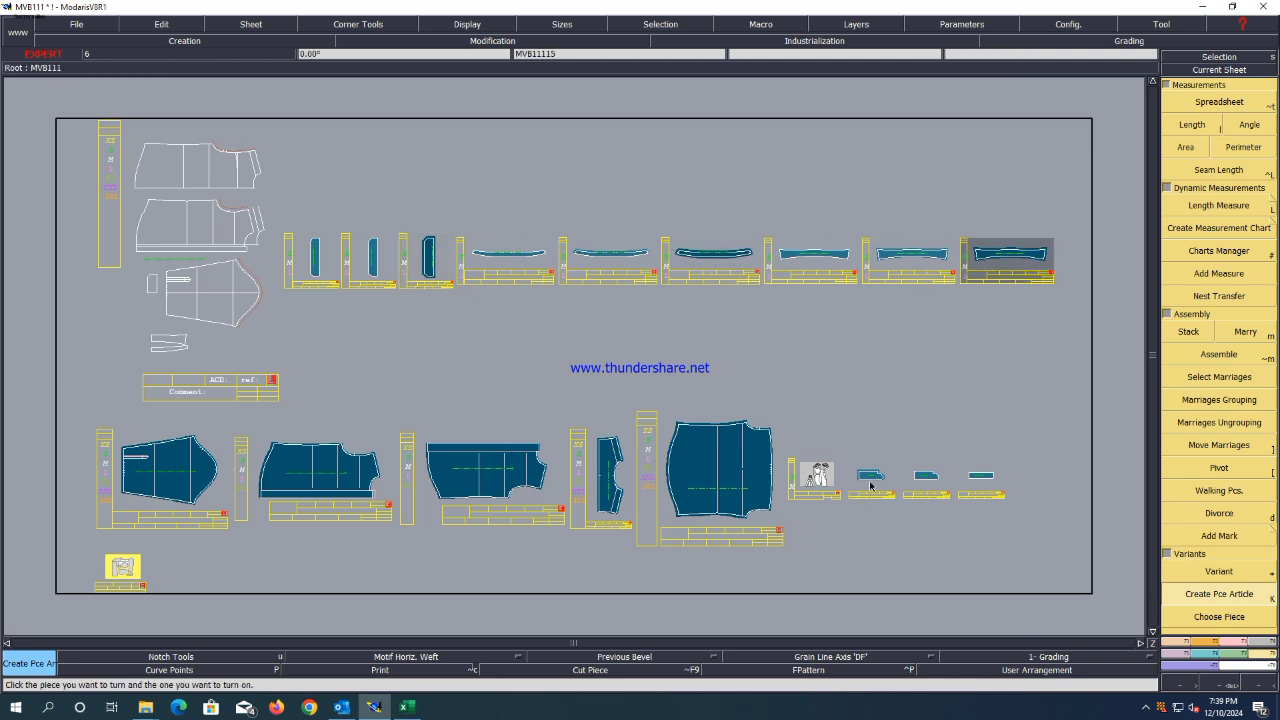
pyautogui.click(990, 483)
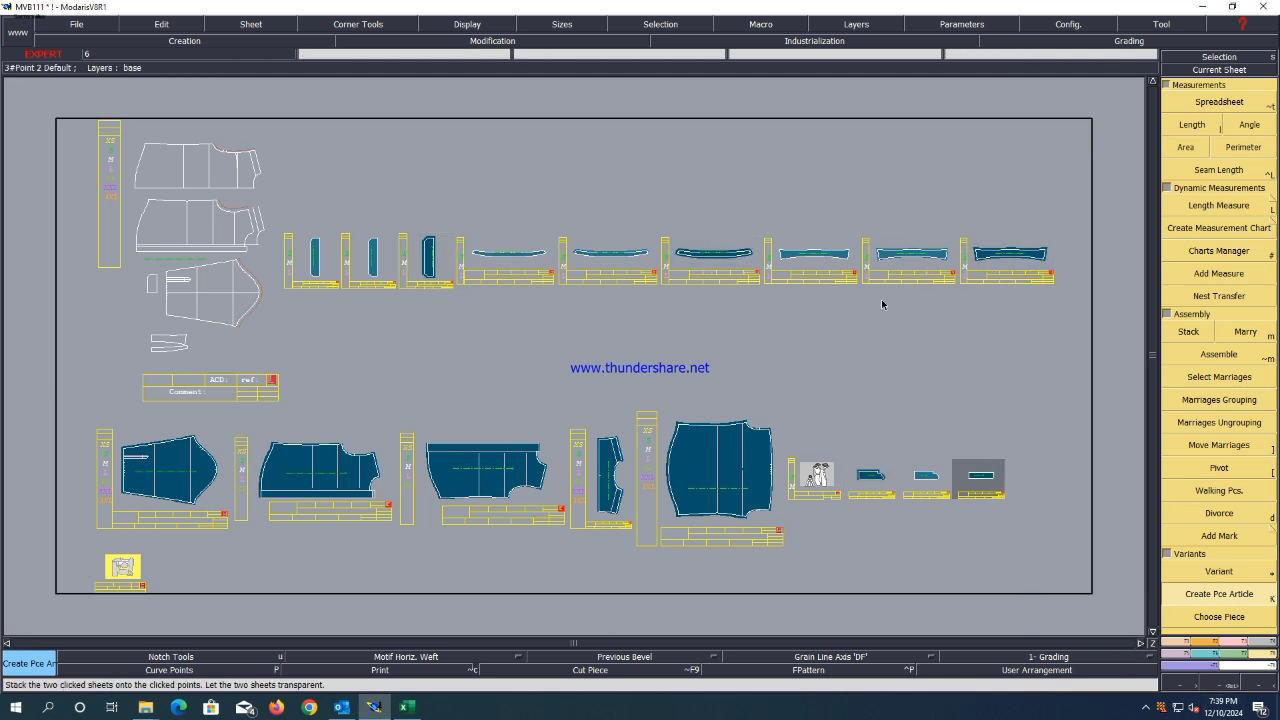
pyautogui.click(912, 258)
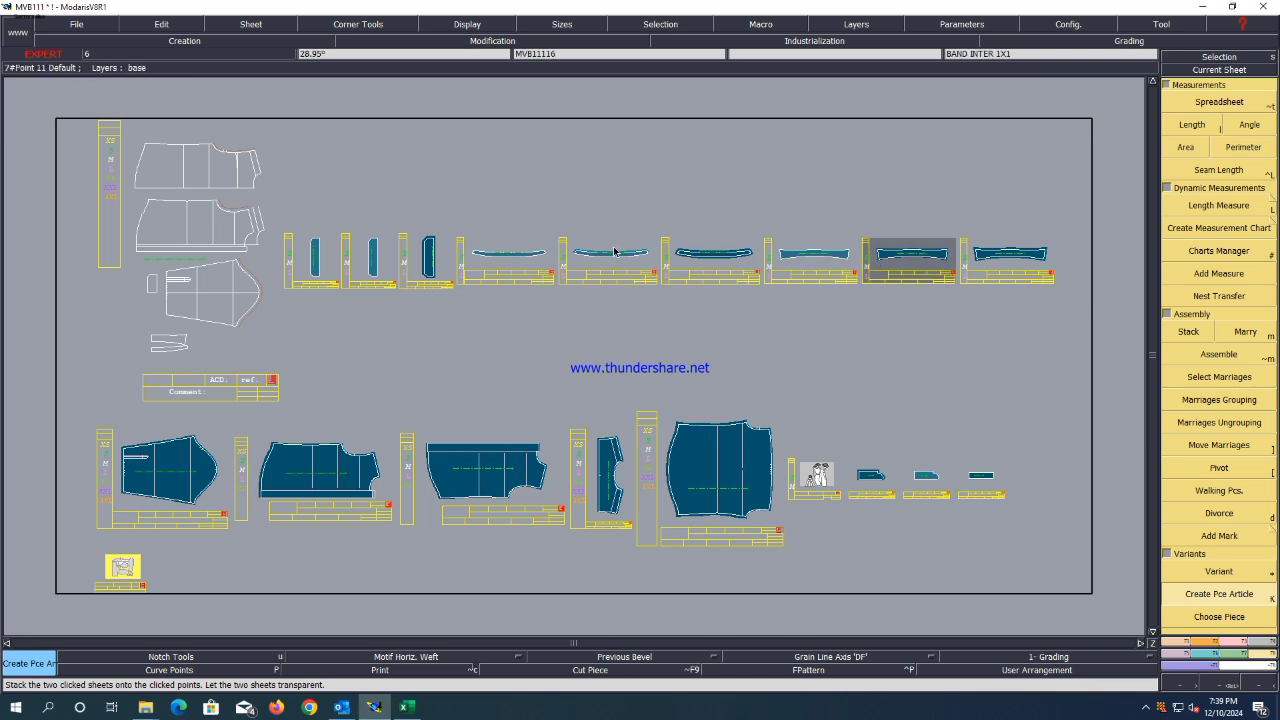
pyautogui.click(616, 255)
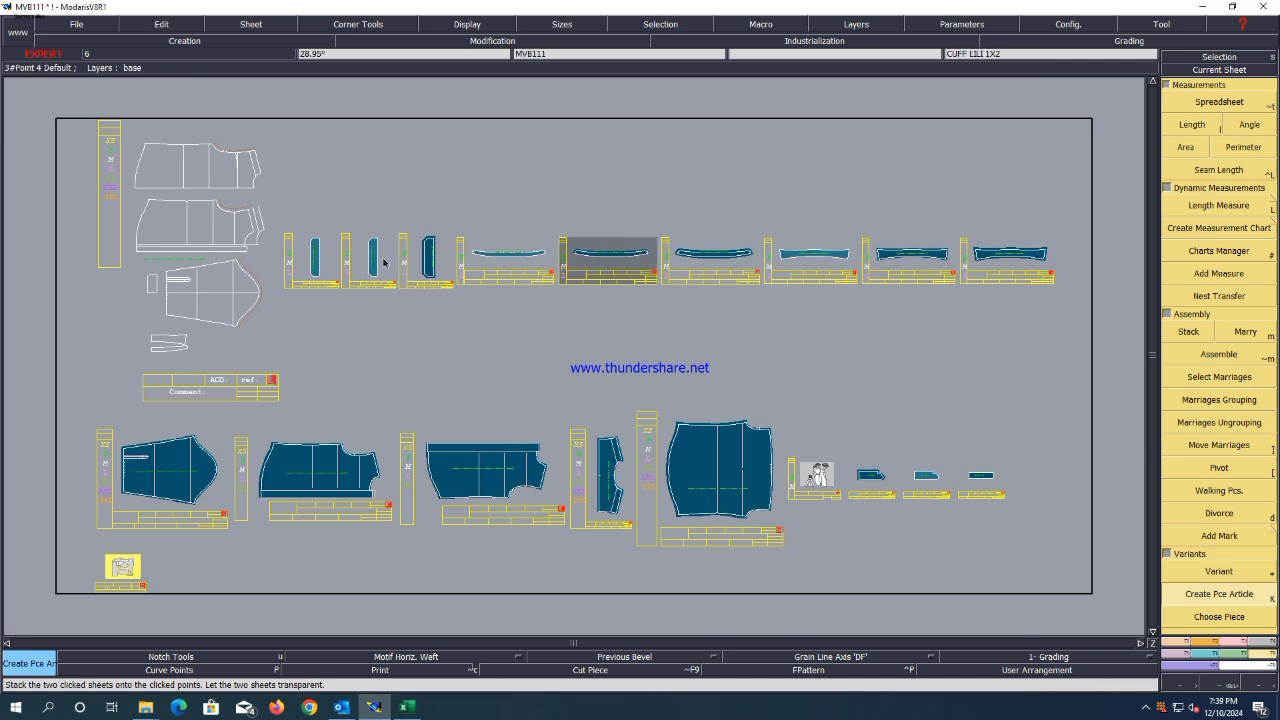
pyautogui.click(383, 262)
pyautogui.click(812, 258)
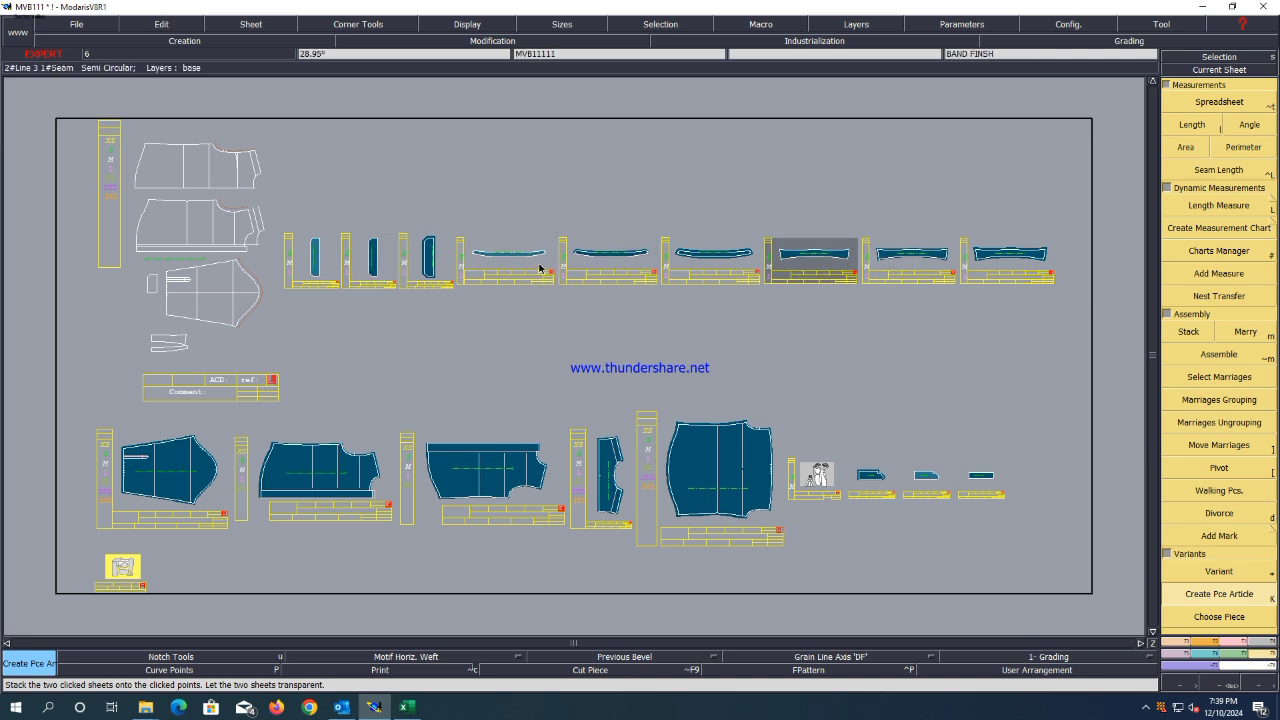
pyautogui.click(540, 268)
pyautogui.click(320, 268)
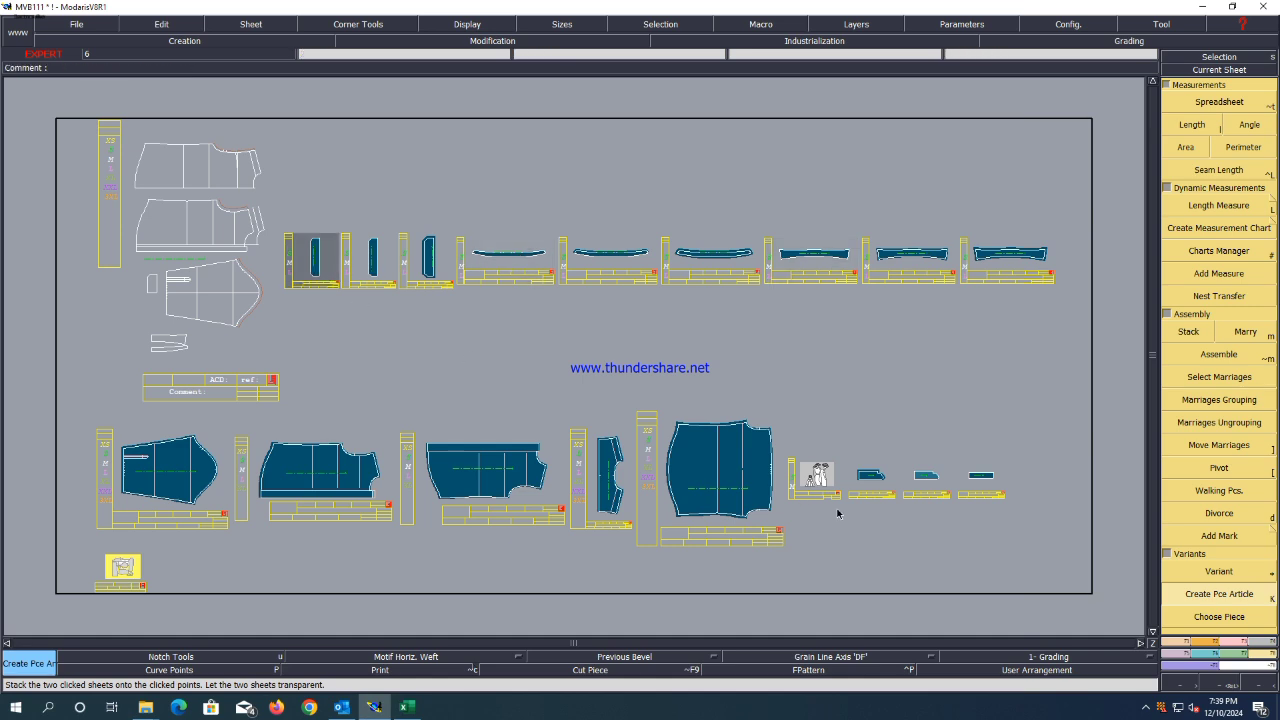
pyautogui.click(932, 483)
# Open the MVB111 variant's article table and set BACK YOKE 1X2 to S 0 and DH 1.
pyautogui.click(1218, 571)
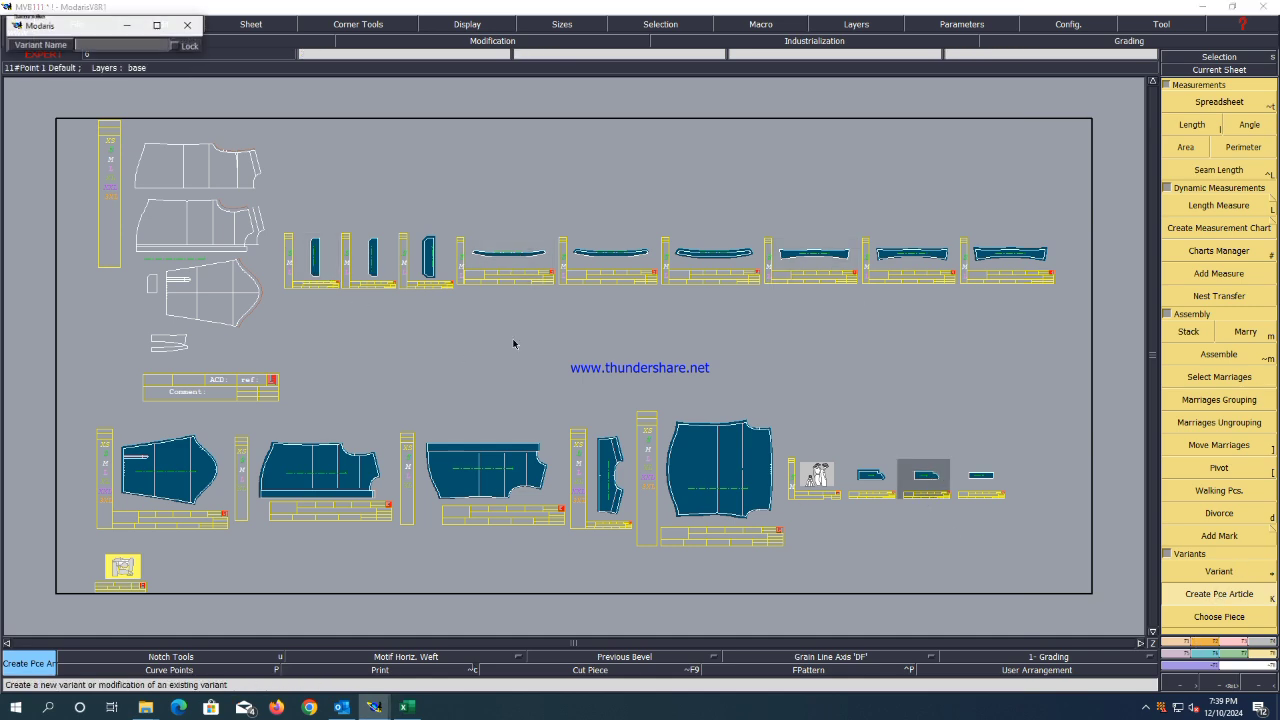
pyautogui.click(131, 568)
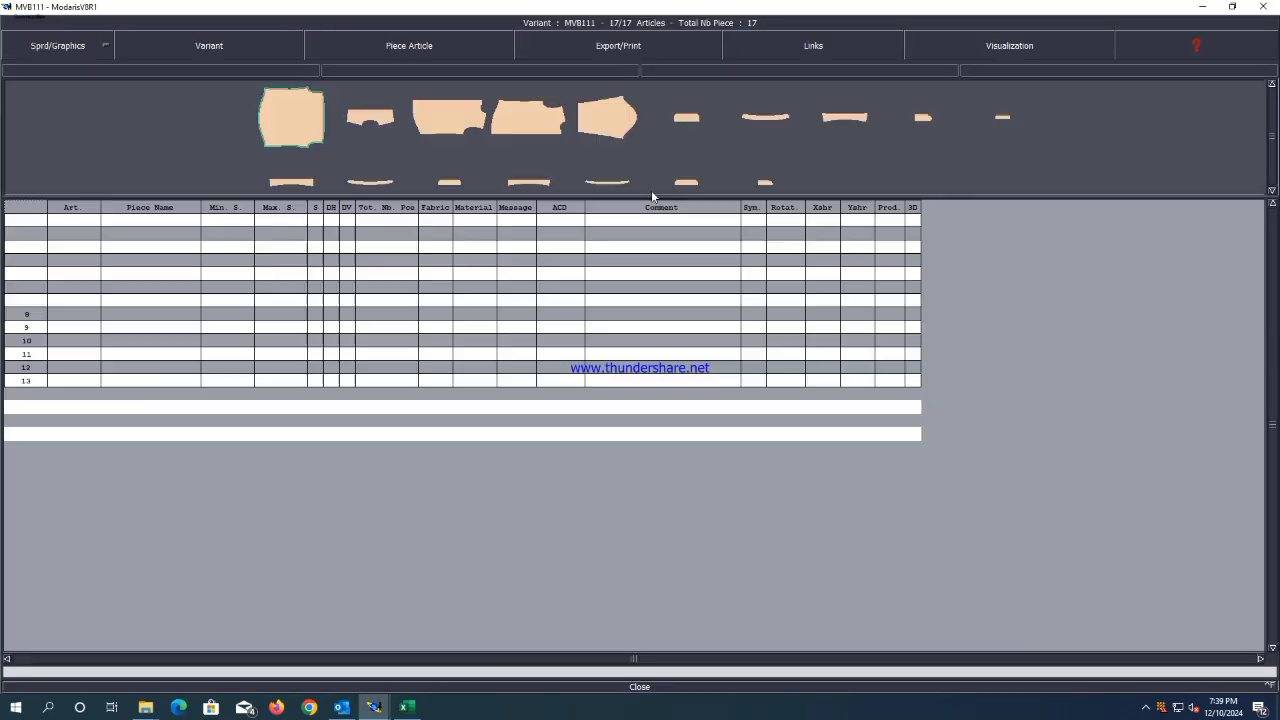
pyautogui.click(333, 222)
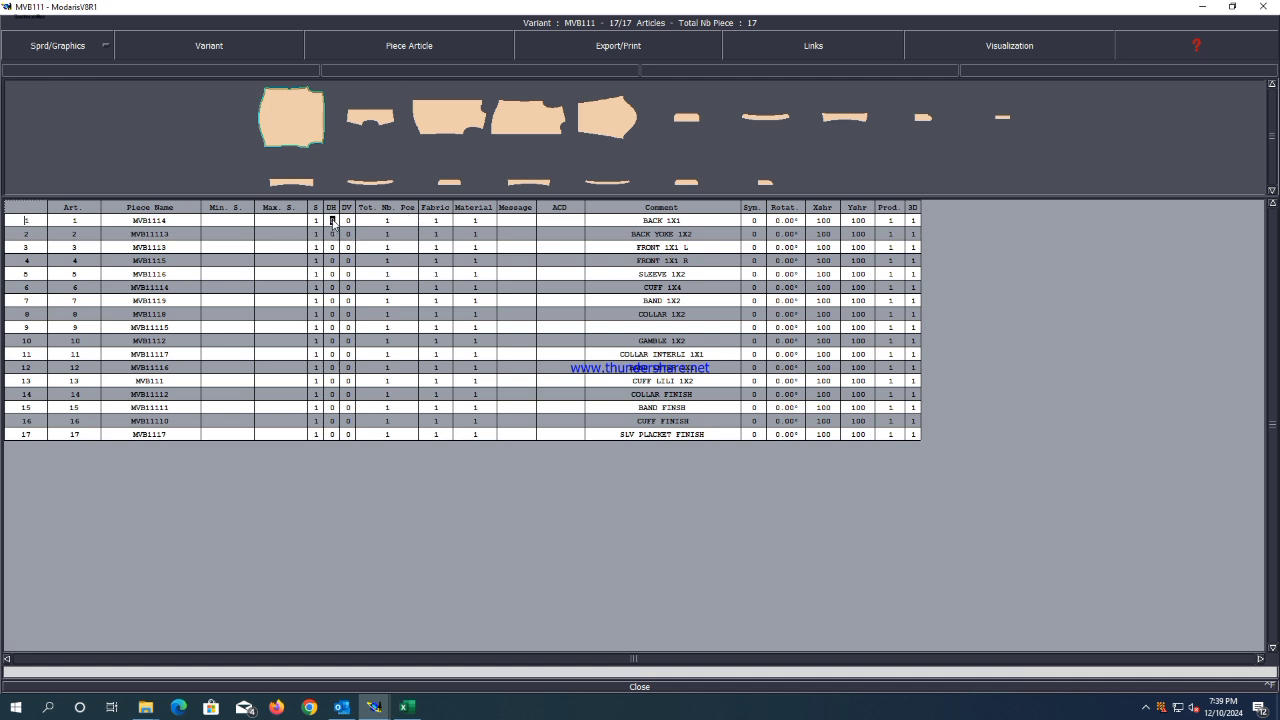
pyautogui.click(333, 236)
pyautogui.write('1')
pyautogui.press('Left')
pyautogui.write('0')
pyautogui.click(333, 247)
pyautogui.click(333, 260)
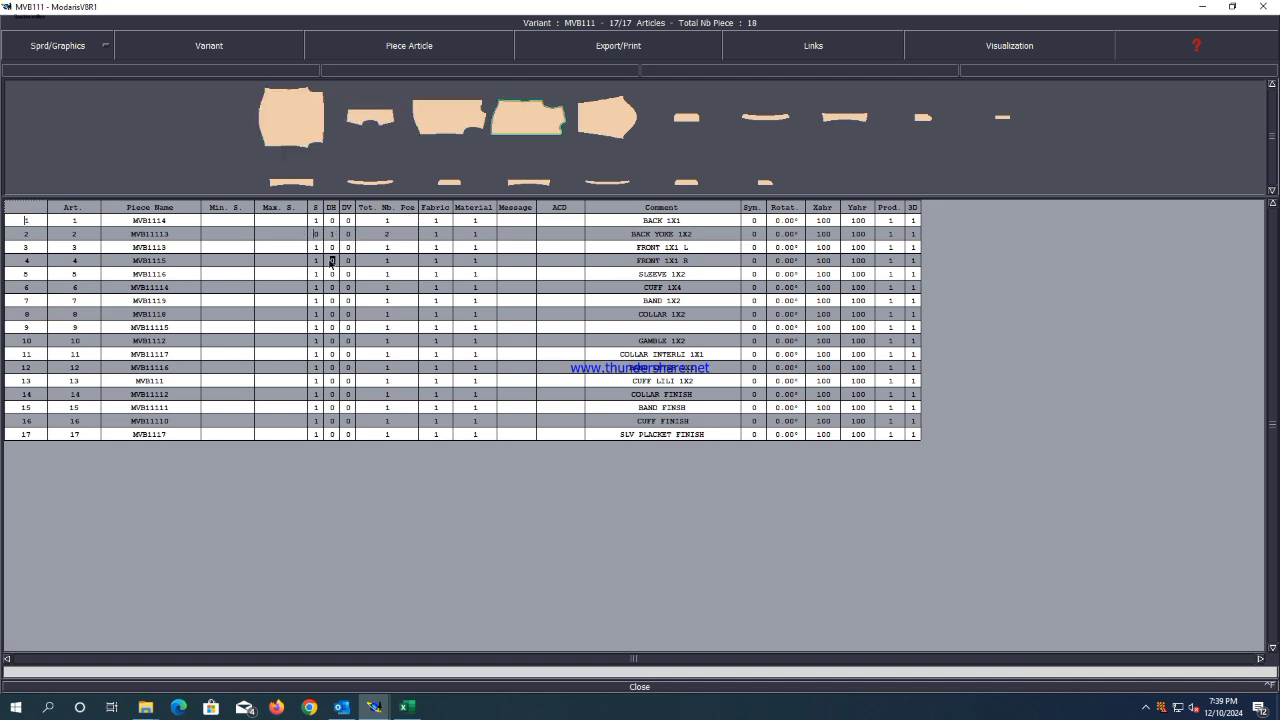
# Set SLEEVE 1X2 to S 0 and DH 1, and CUFF 1X4 to S 0 and DH 2.
pyautogui.click(331, 274)
pyautogui.write('1')
pyautogui.press('Left')
pyautogui.write('0')
pyautogui.click(333, 287)
pyautogui.write('1')
pyautogui.press('Left')
pyautogui.write('0')
# Set both BAND 1X2 and COLLAR 1X2 to S 0 and DH 1.
pyautogui.click(332, 300)
pyautogui.write('1')
pyautogui.press('Left')
pyautogui.write('0')
pyautogui.click(332, 314)
pyautogui.write('1')
pyautogui.press('Left')
pyautogui.write('0')
# Set the uncommented MVB11115 piece and GAMBLE 1X2 to S 0 and DH 1.
pyautogui.click(331, 328)
pyautogui.write('1')
pyautogui.press('Left')
pyautogui.write('0')
pyautogui.click(332, 341)
pyautogui.write('1')
pyautogui.press('Left')
pyautogui.write('0')
# Set the fabric code to LI for the collar, band and cuff interlining pieces and COLLAR FINISH, articles 11 to 14.
pyautogui.click(332, 355)
pyautogui.moveTo(441, 350); pyautogui.dragTo(432, 405)
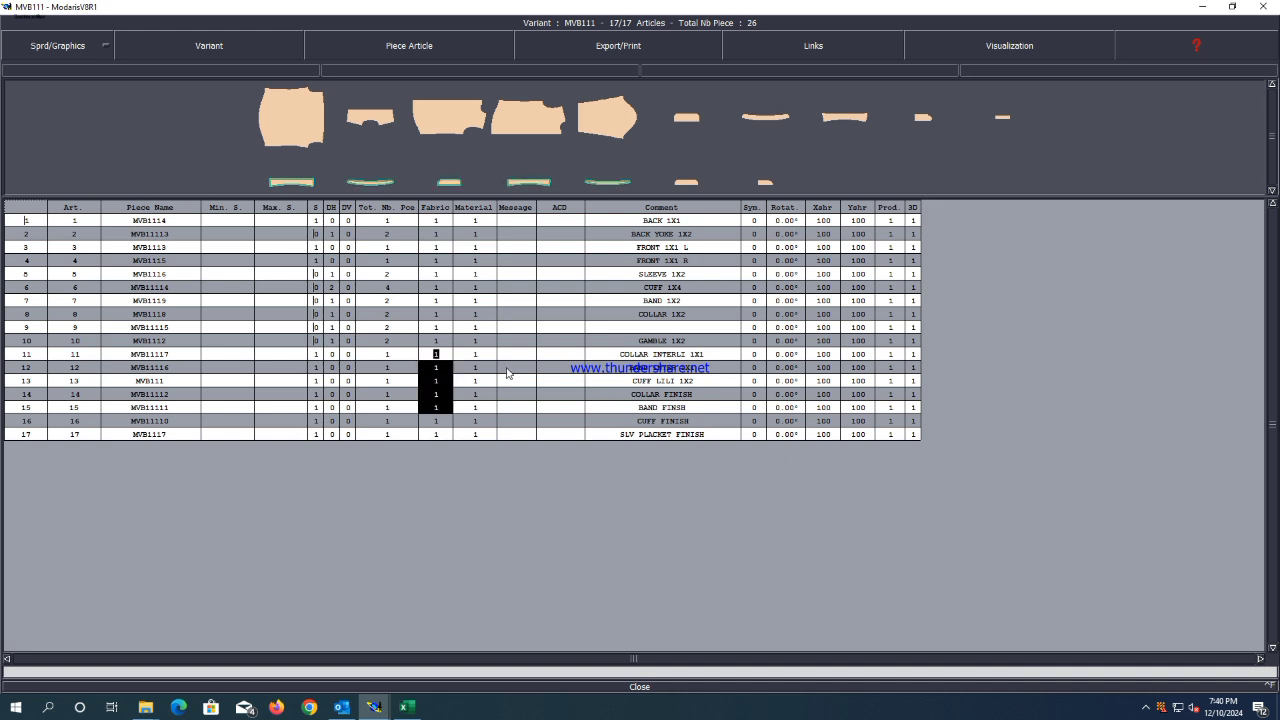
pyautogui.keyDown('shift'); pyautogui.click(430, 399); pyautogui.keyUp('shift')
pyautogui.write('LI')
pyautogui.press('Return')
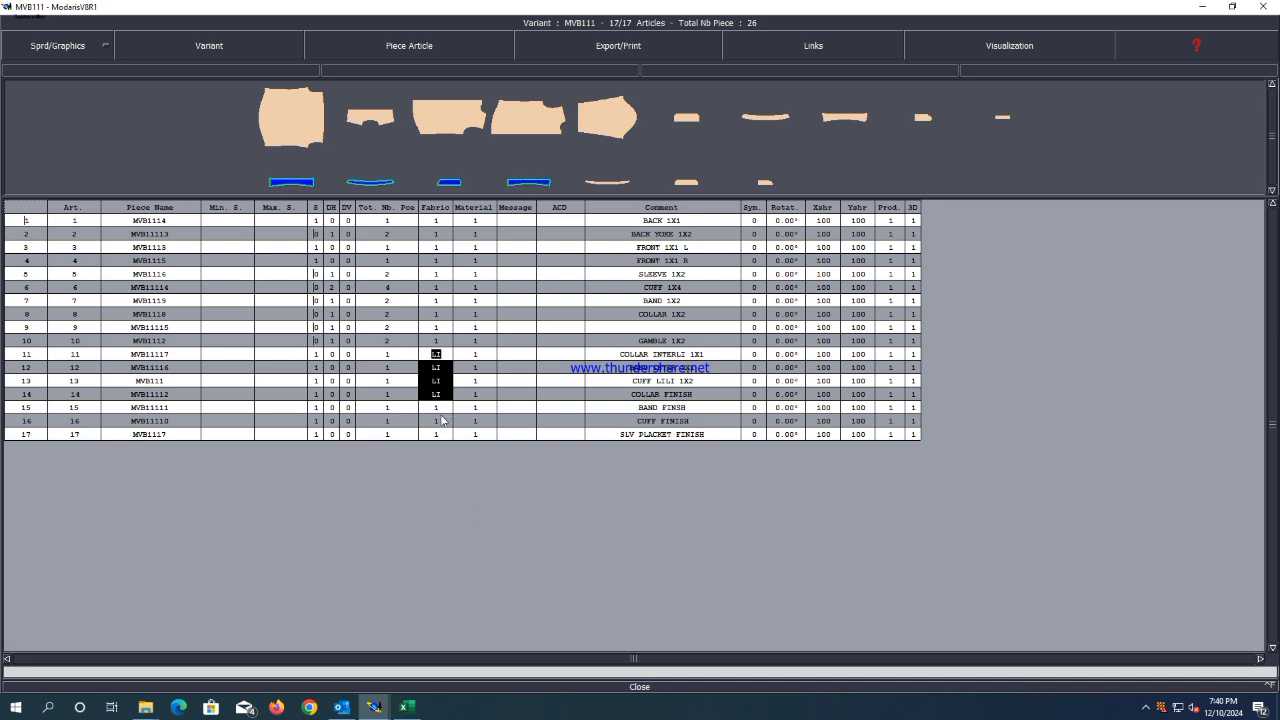
# Set the fabric code to FI for BAND FINSH, CUFF FINISH and SLV PLACKET FINISH.
pyautogui.moveTo(440, 405); pyautogui.dragTo(431, 438)
pyautogui.write('F')
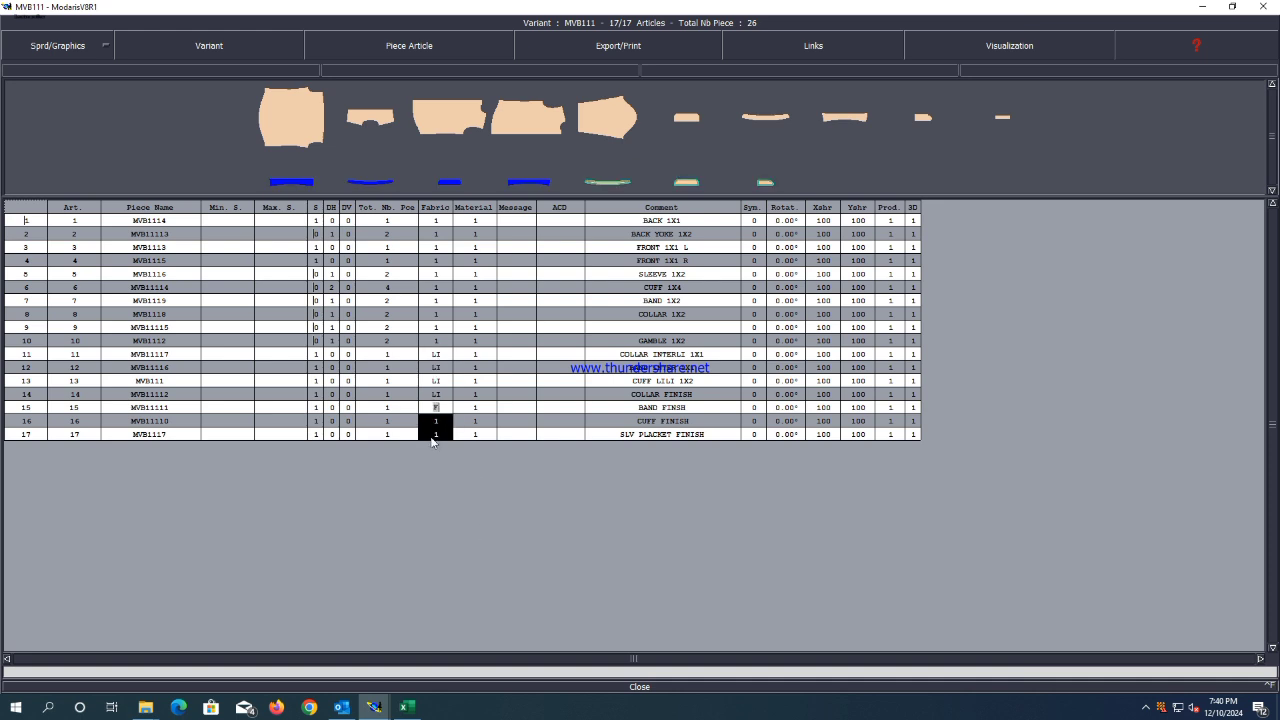
pyautogui.write('I')
pyautogui.press('Return')
# Set the CUFF LILI 1X2 article to S 0 and DH 1.
pyautogui.click(333, 355)
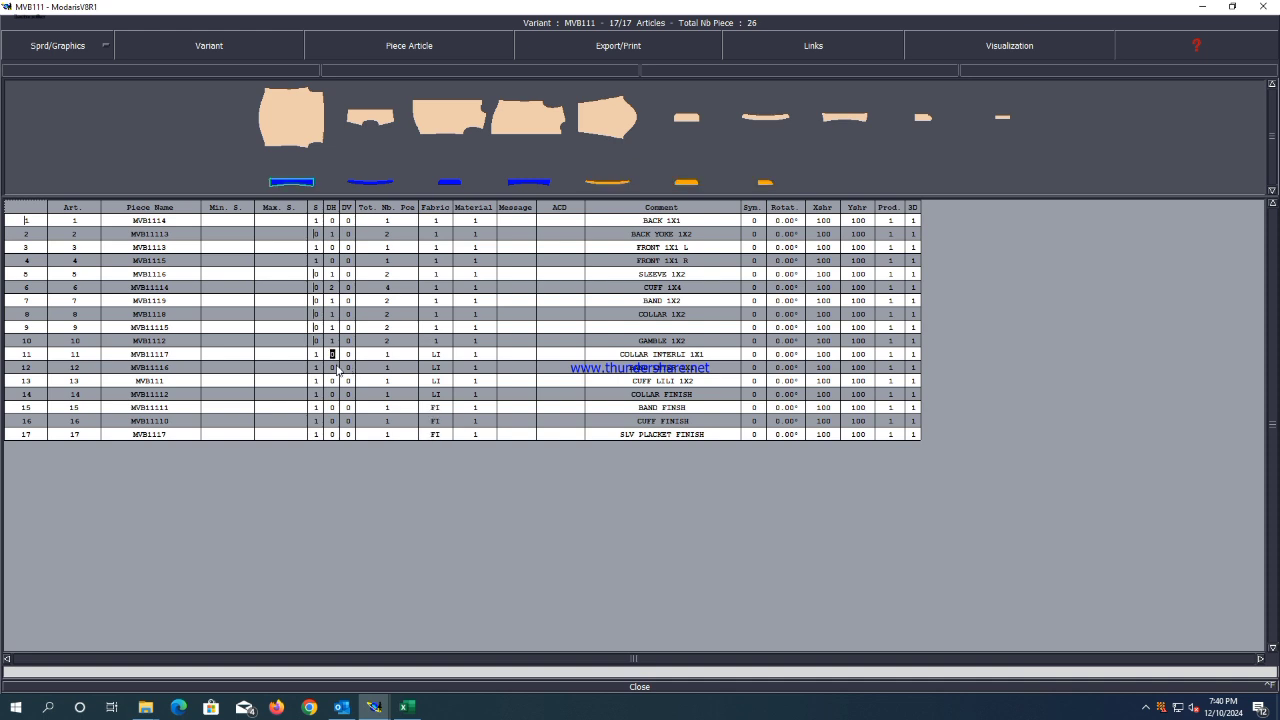
pyautogui.click(335, 368)
pyautogui.click(337, 382)
pyautogui.write('1')
pyautogui.press('Left')
pyautogui.write('0')
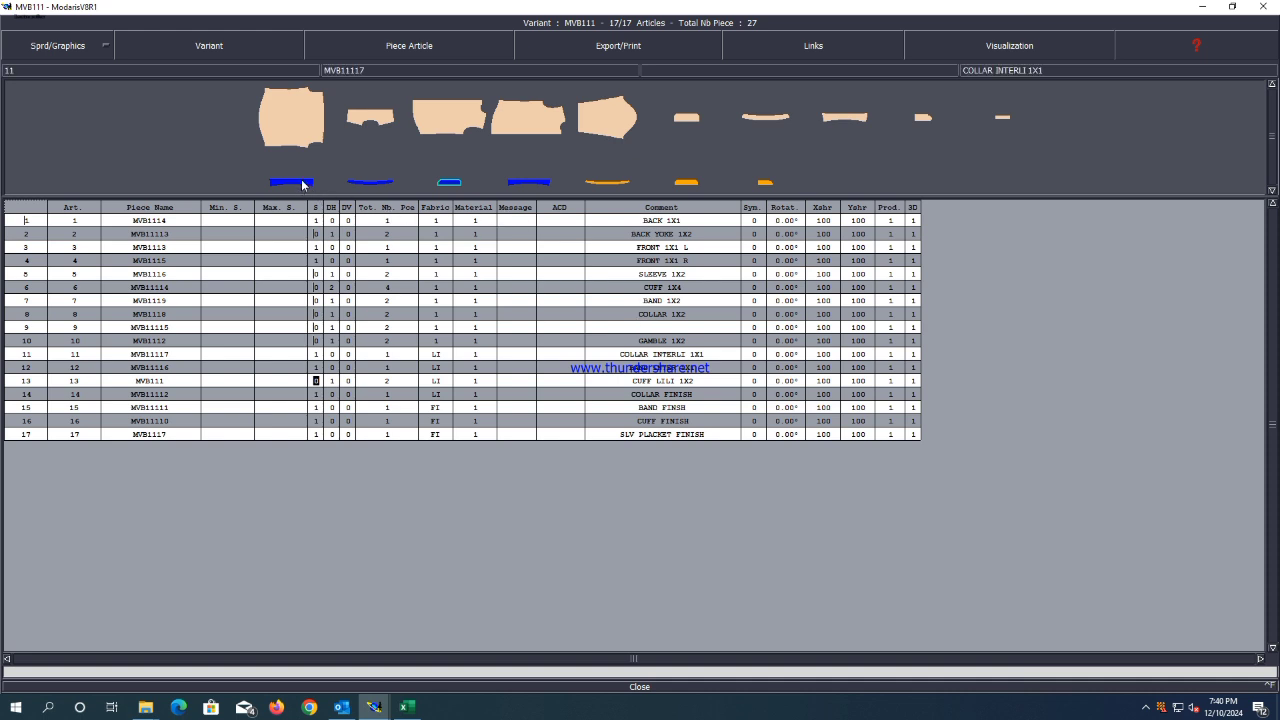
# Delete the COLLAR INTERLI 1X1 piece article from the MVB111 variant.
pyautogui.click(303, 185)
pyautogui.click(588, 46)
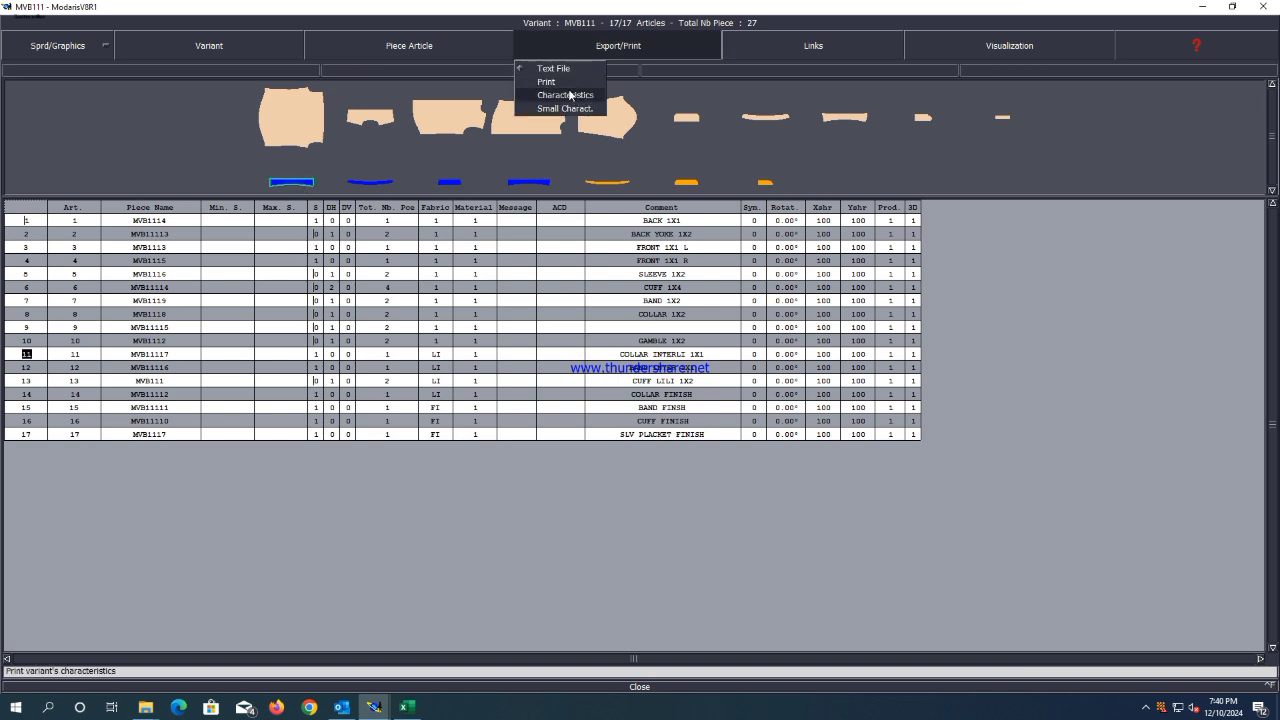
pyautogui.click(409, 46)
pyautogui.click(362, 88)
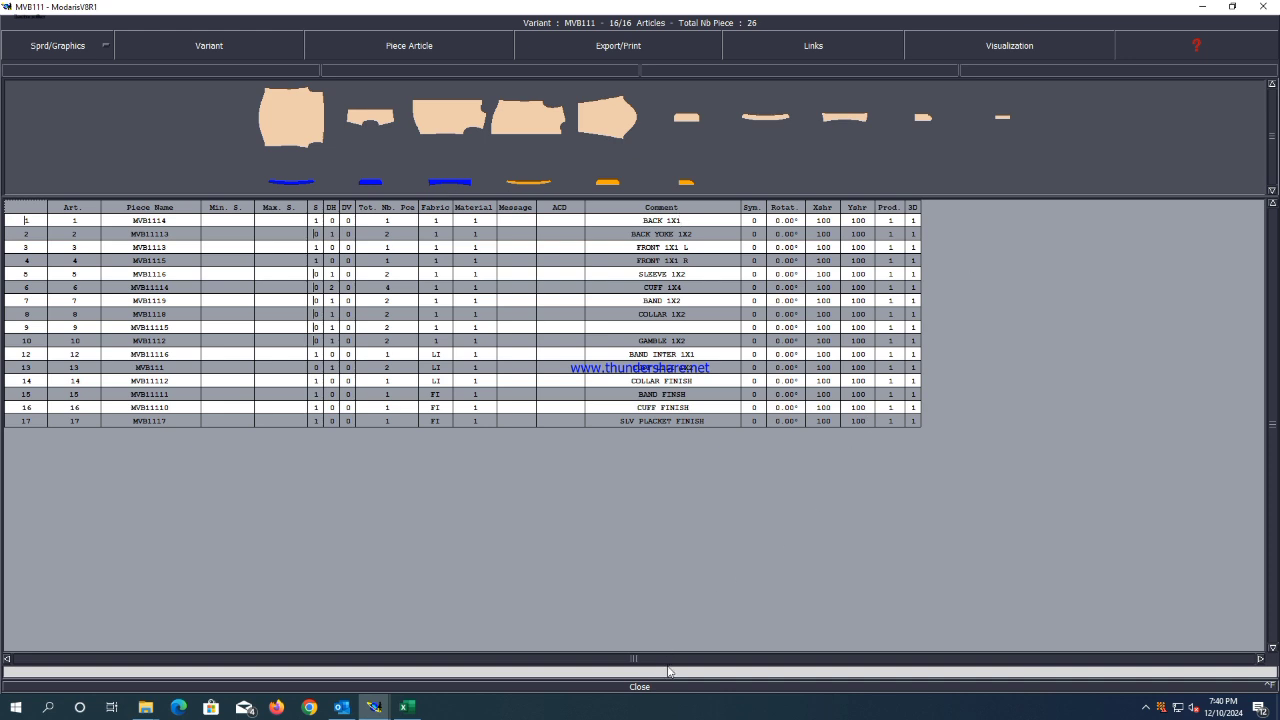
# Enter SLV PLACKET 1X2 as the comment of article 9, piece MVB11115, and save the model.
pyautogui.click(665, 330)
pyautogui.write('SLV PLACKET 1X2')
pyautogui.press('Return')
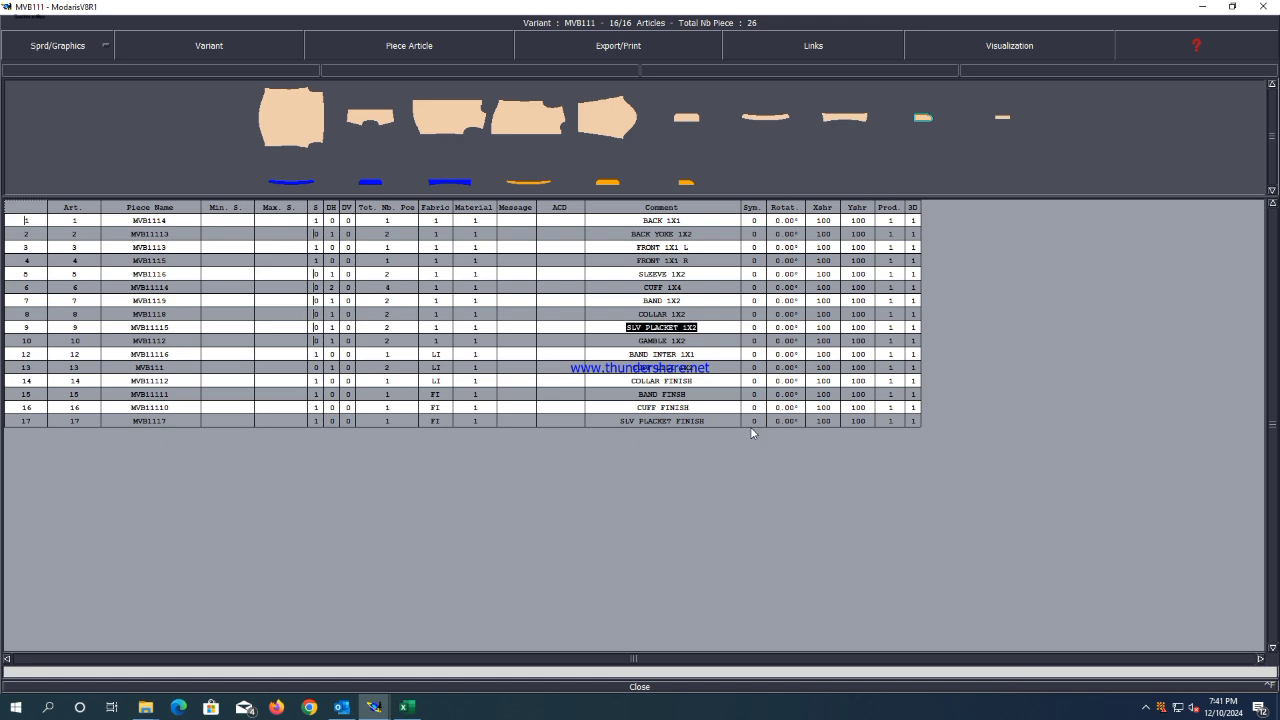
pyautogui.click(640, 686)
pyautogui.hotkey('ctrl', 's')
pyautogui.click(550, 432)
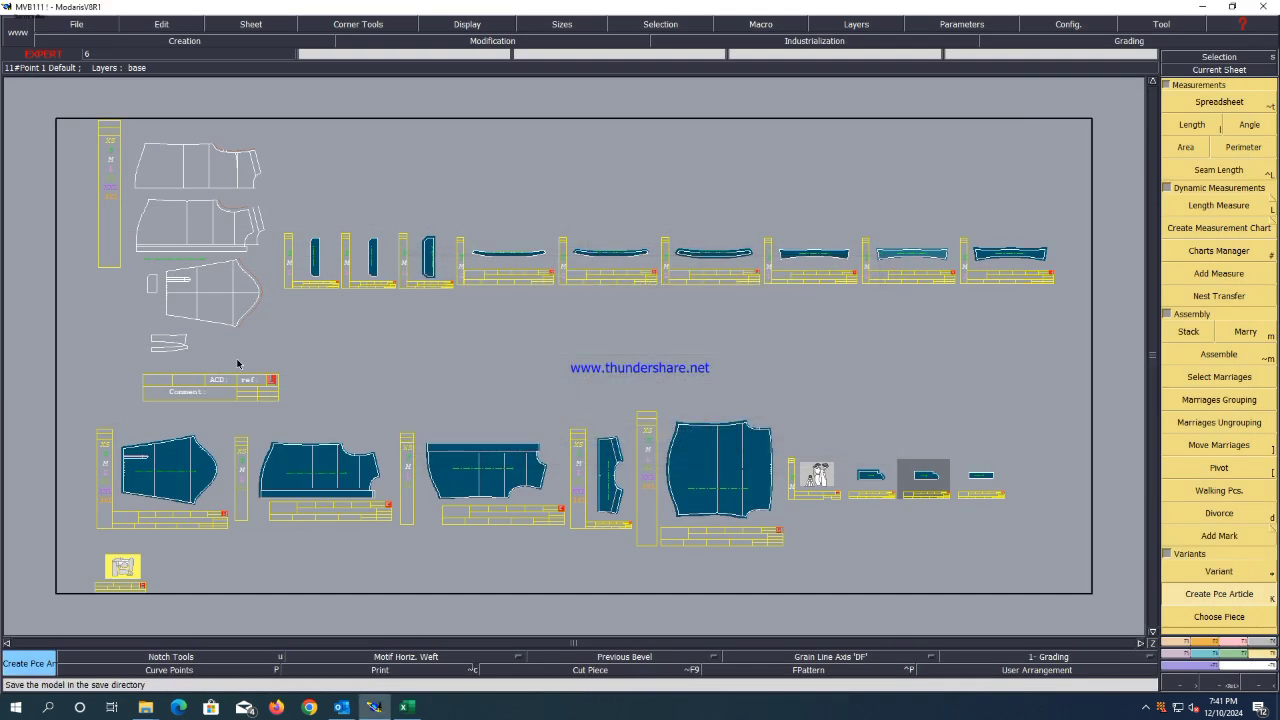
# Display the fabric types on the pieces of all sheets.
pyautogui.hotkey('ctrl', 'a')
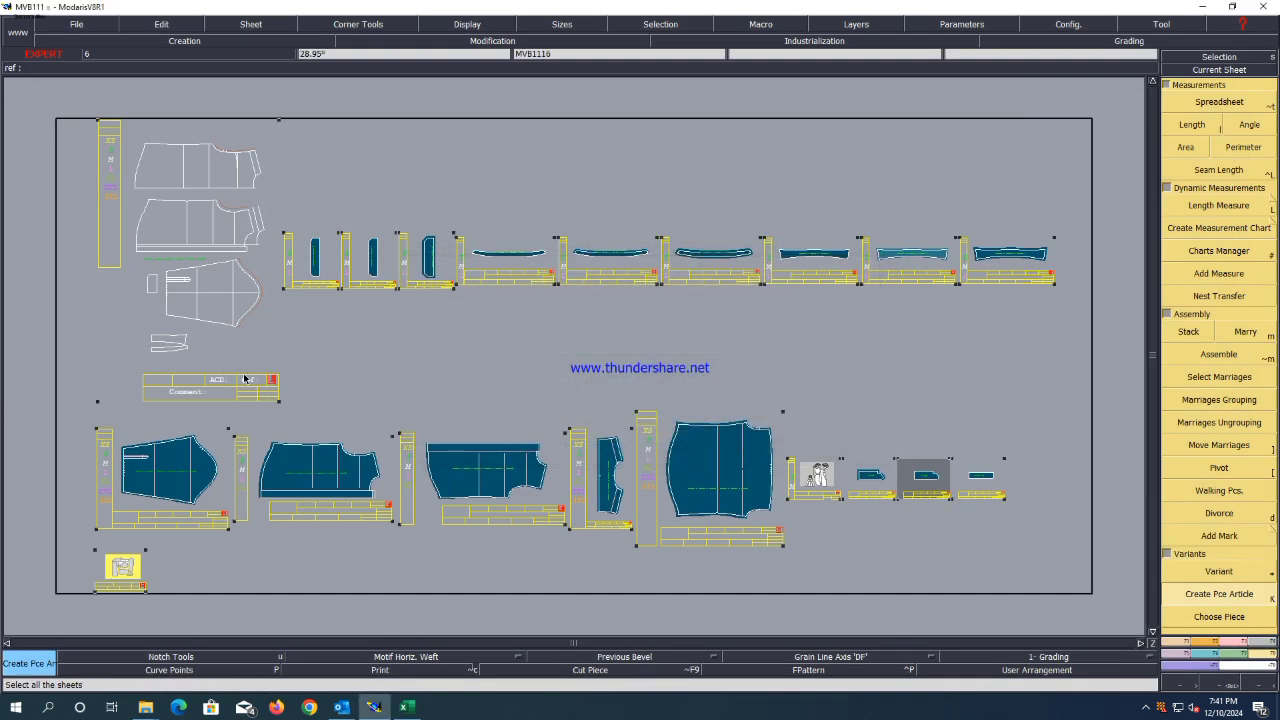
pyautogui.hotkey('ctrl', 'f')
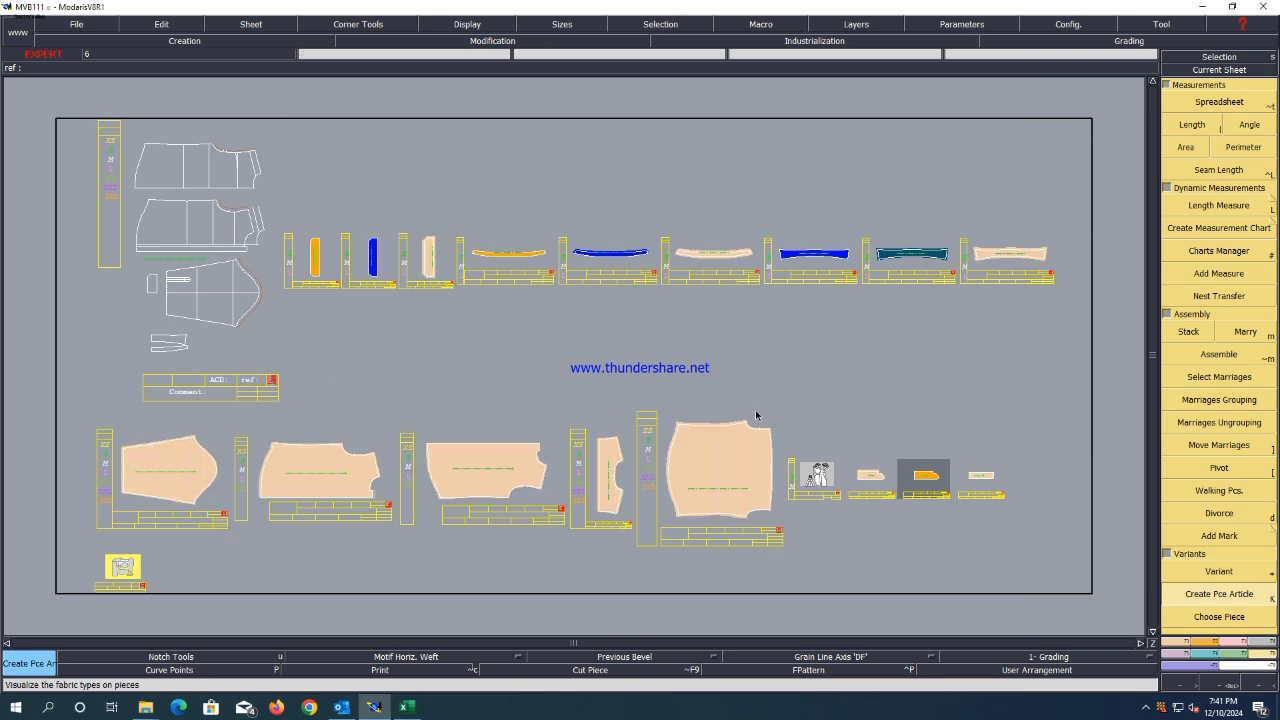
# Show all sizes on every sheet and report the armhole point's X grading to the centre point of the BACK 1X1 chest line.
pyautogui.hotkey('ctrl', 'a')
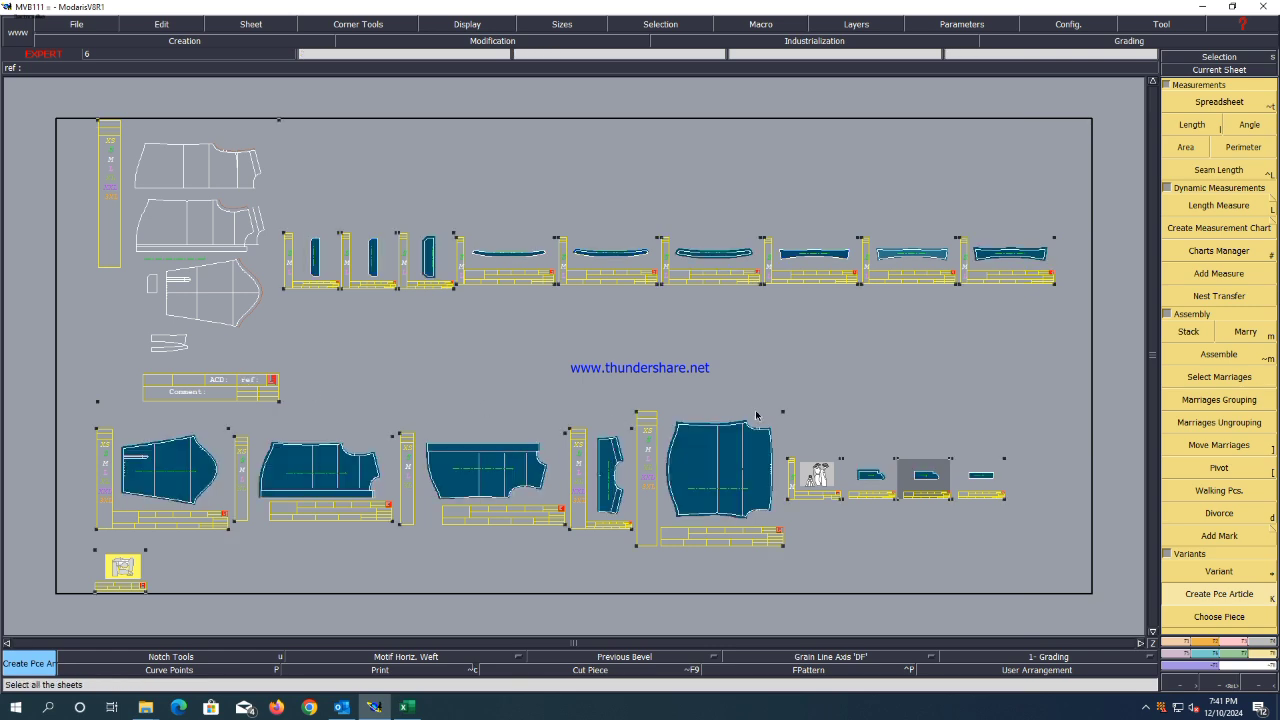
pyautogui.press('*')
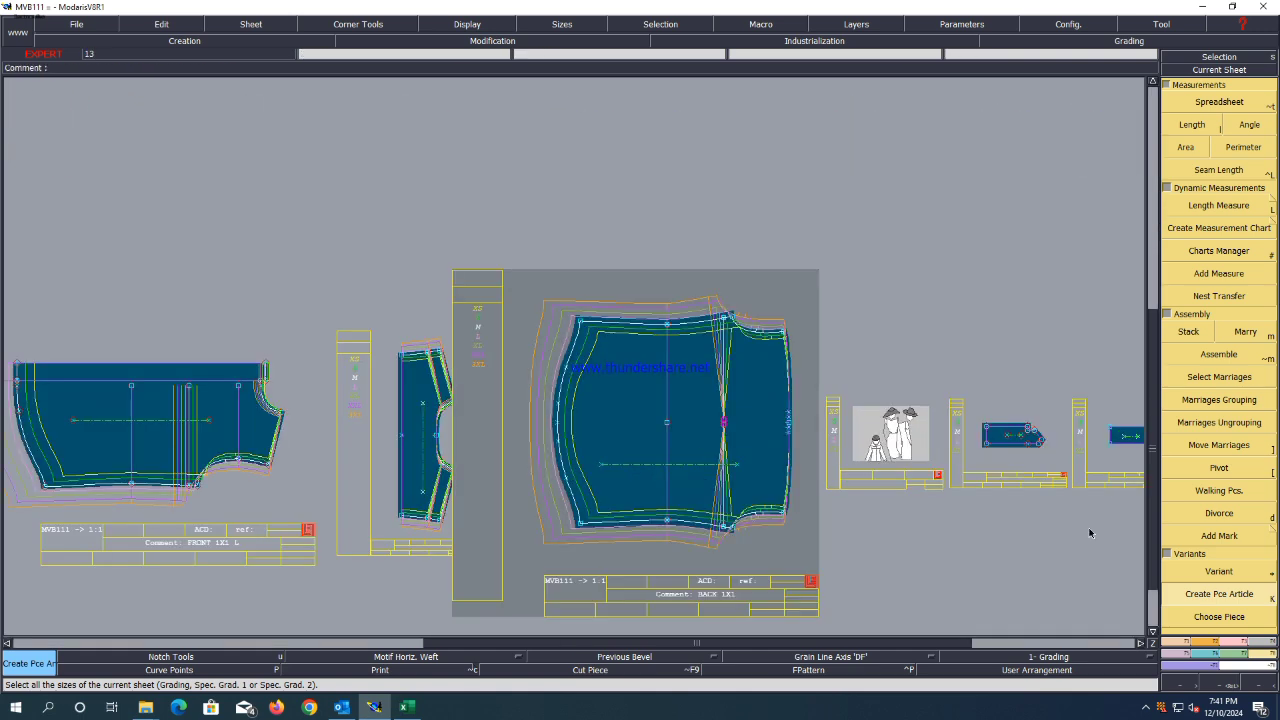
pyautogui.press('F6')
pyautogui.click(1198, 323)
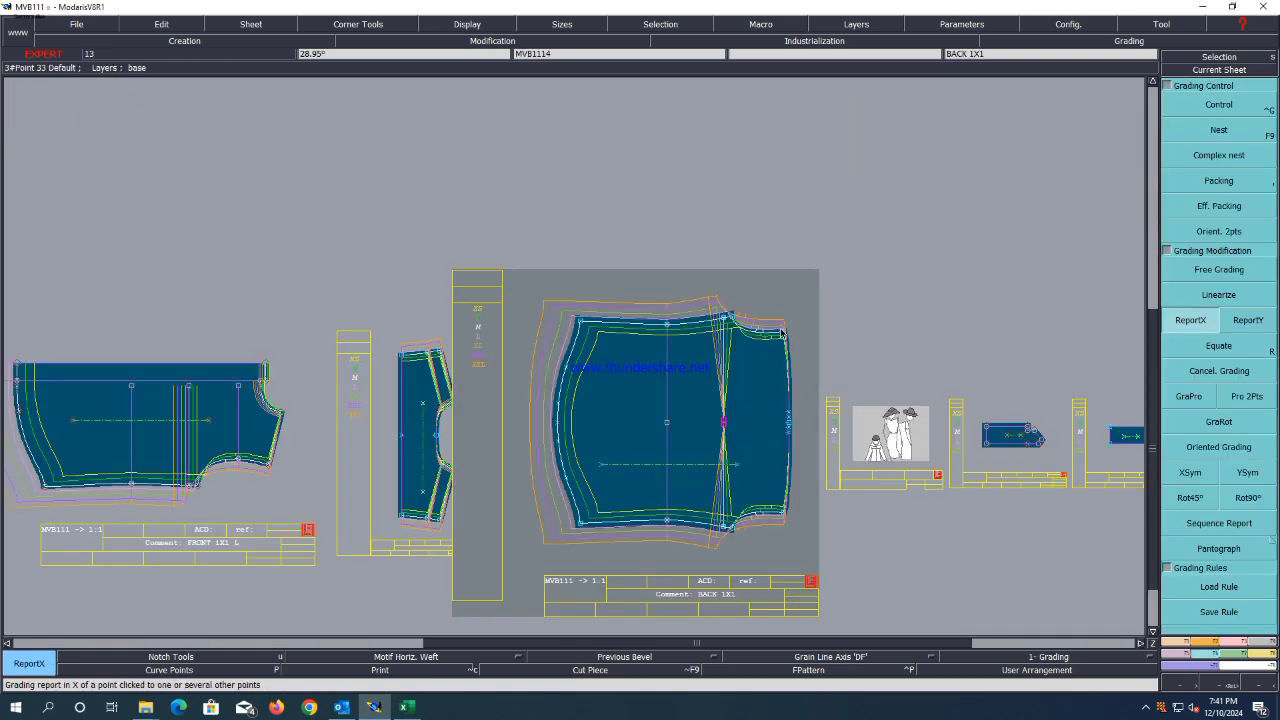
pyautogui.click(726, 319)
pyautogui.click(723, 422)
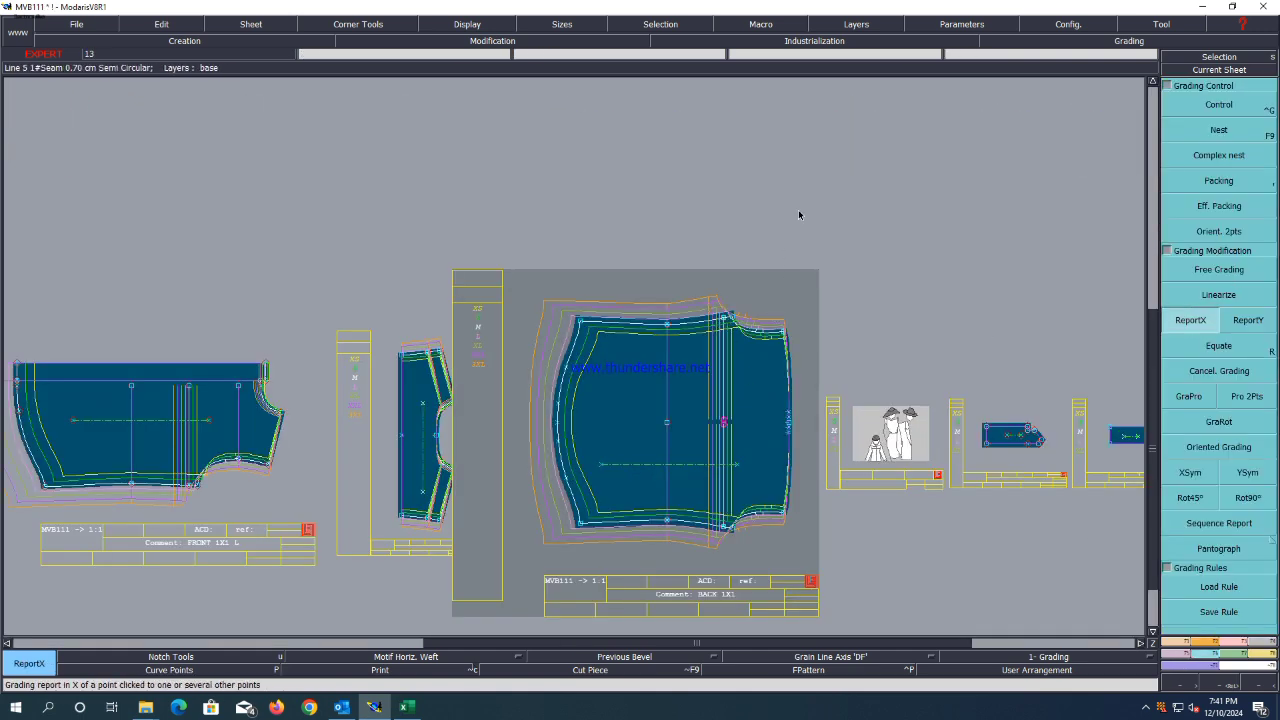
# Rearrange all the sheets on the desk without their title blocks and save the model.
pyautogui.press('F10')
pyautogui.press('8')
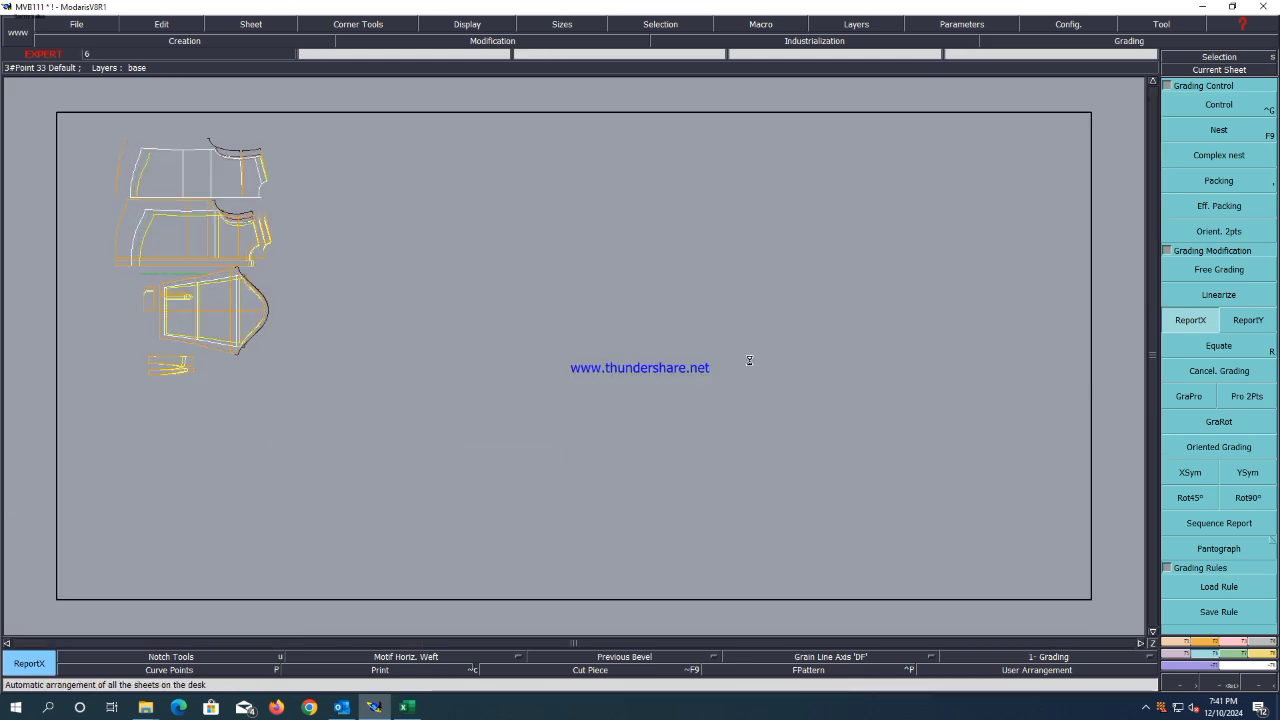
pyautogui.hotkey('ctrl', 's')
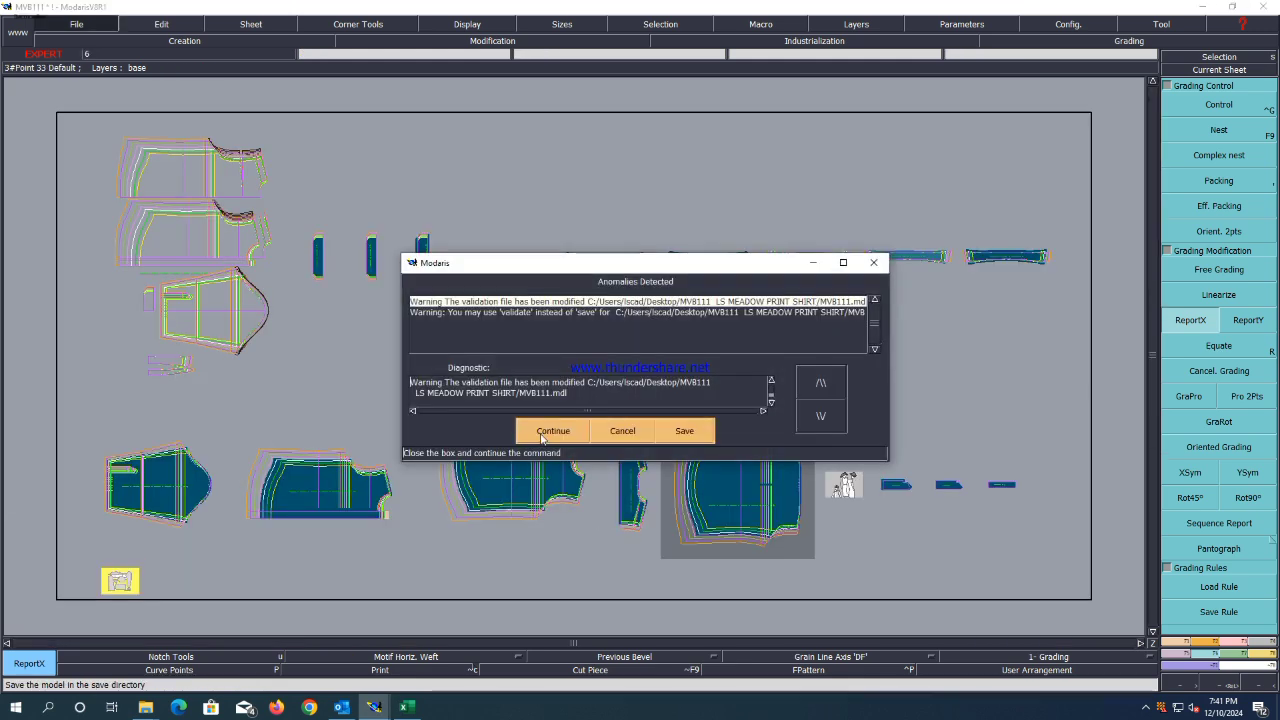
pyautogui.click(545, 432)
# Examine the graded nests of the base pattern, body pieces, cuffs, bands and collars across the desk.
pyautogui.scroll(2, 319, 499)
pyautogui.scroll(-2, 526, 426)
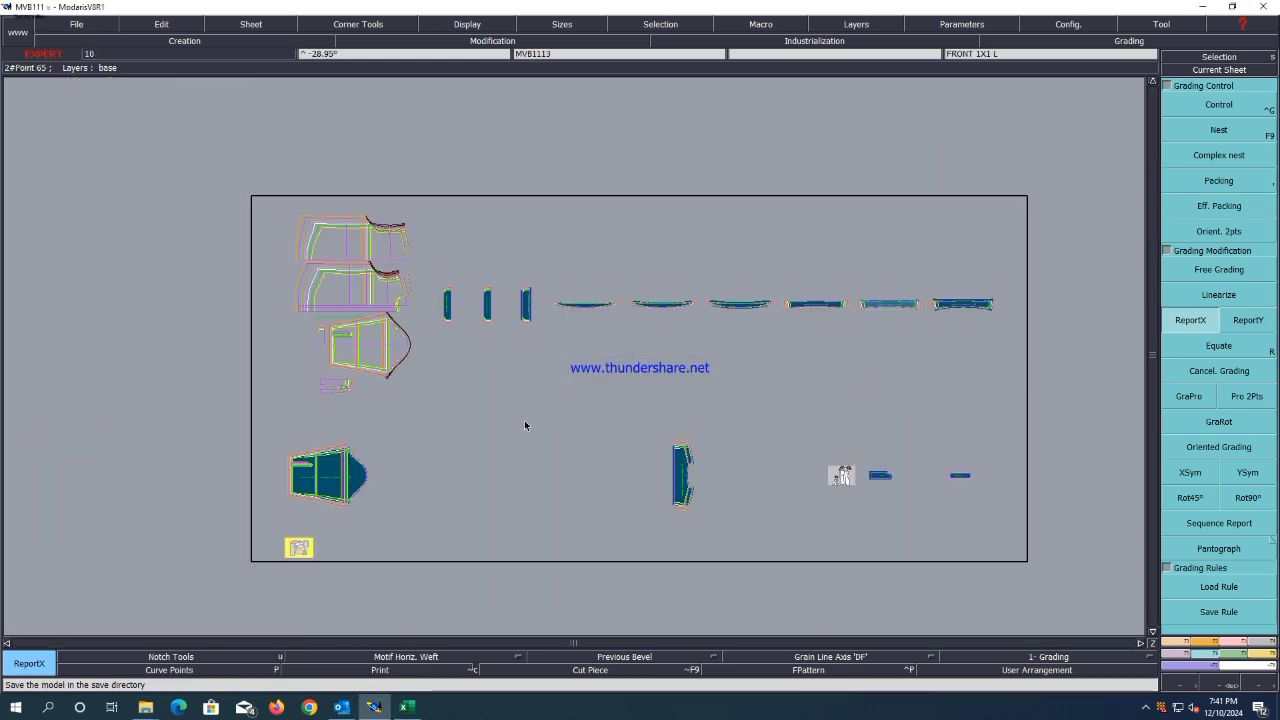
pyautogui.scroll(3, 368, 286)
pyautogui.scroll(-2, 240, 350)
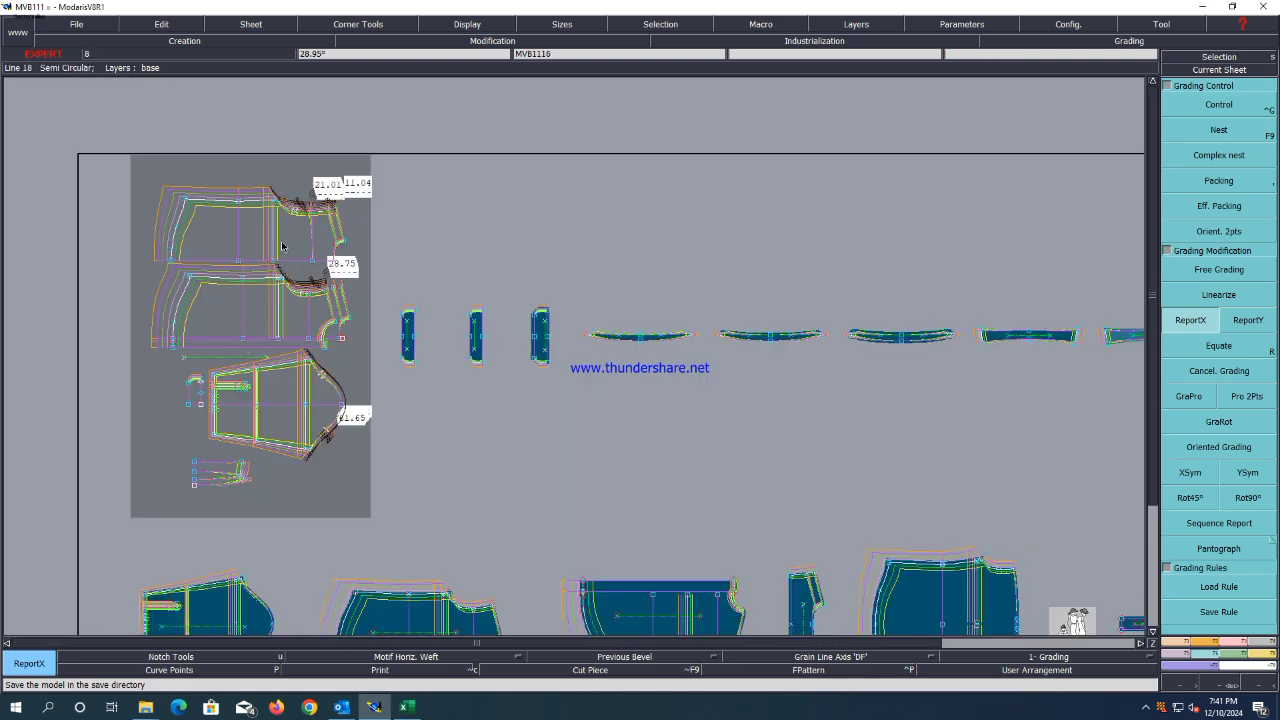
pyautogui.scroll(1, 282, 246)
pyautogui.scroll(-2, 406, 320)
pyautogui.scroll(3, 299, 253)
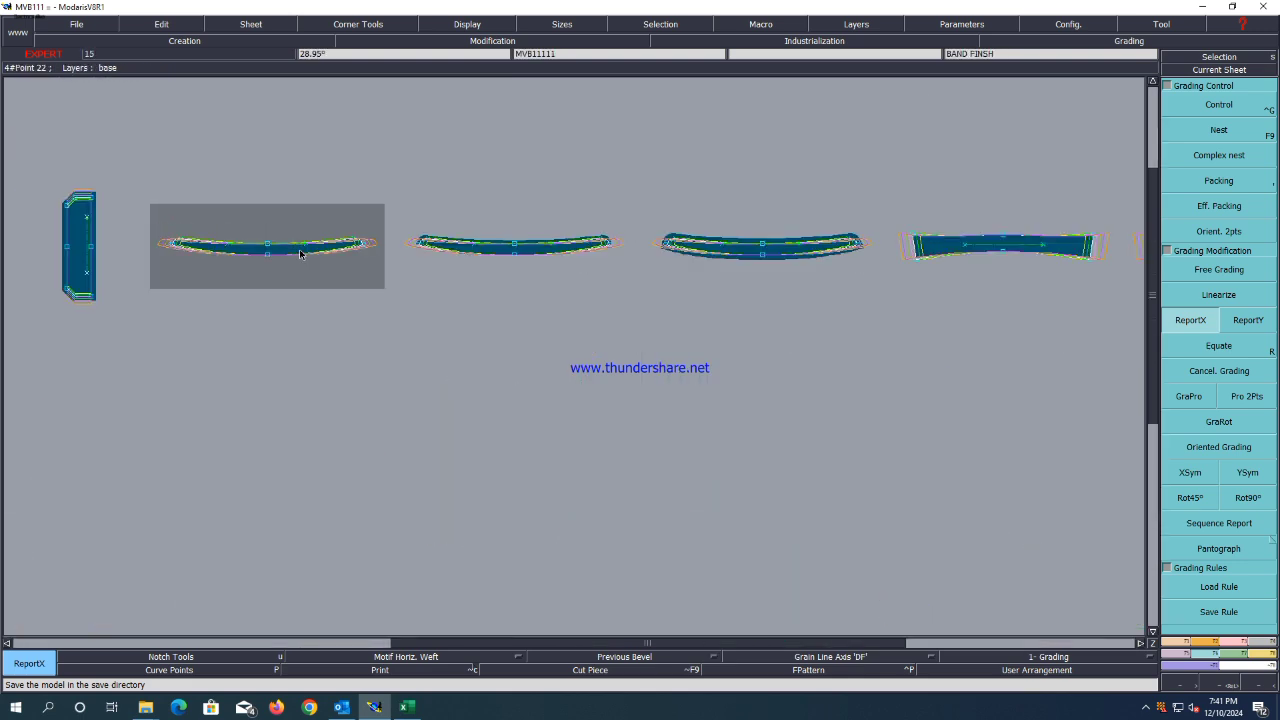
pyautogui.scroll(-2, 299, 253)
pyautogui.scroll(3, 469, 266)
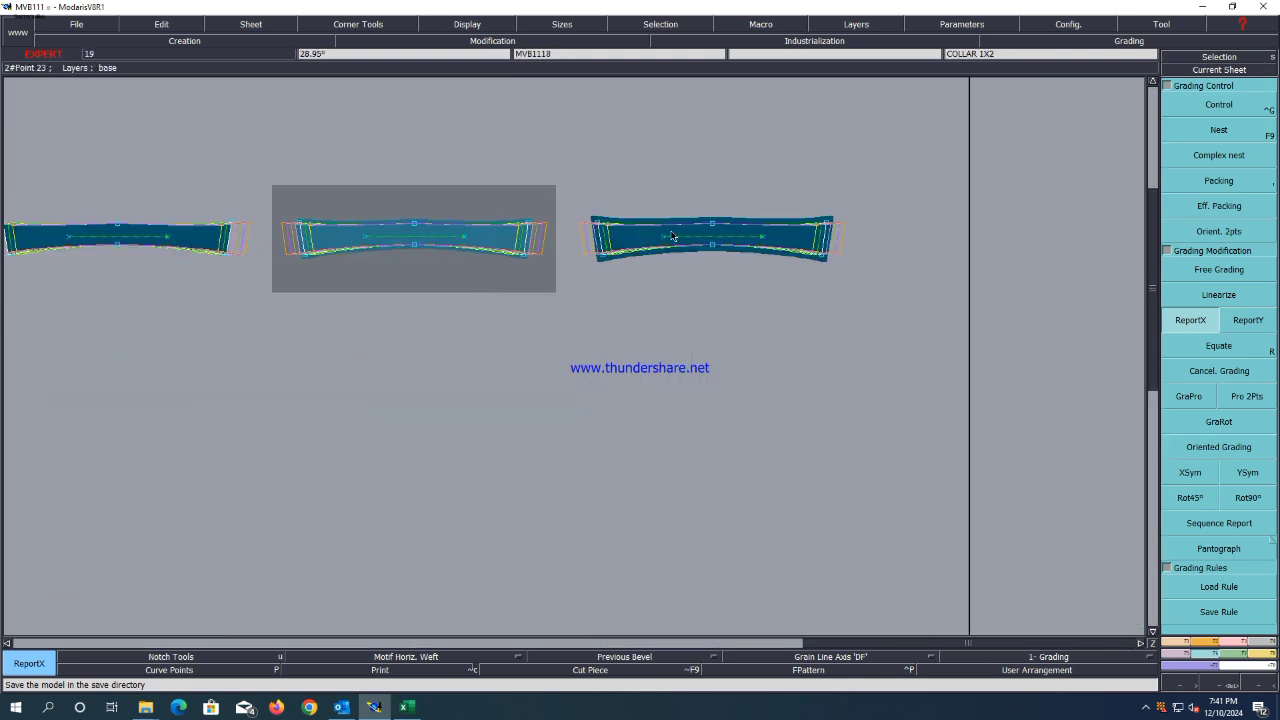
pyautogui.scroll(-2, 690, 226)
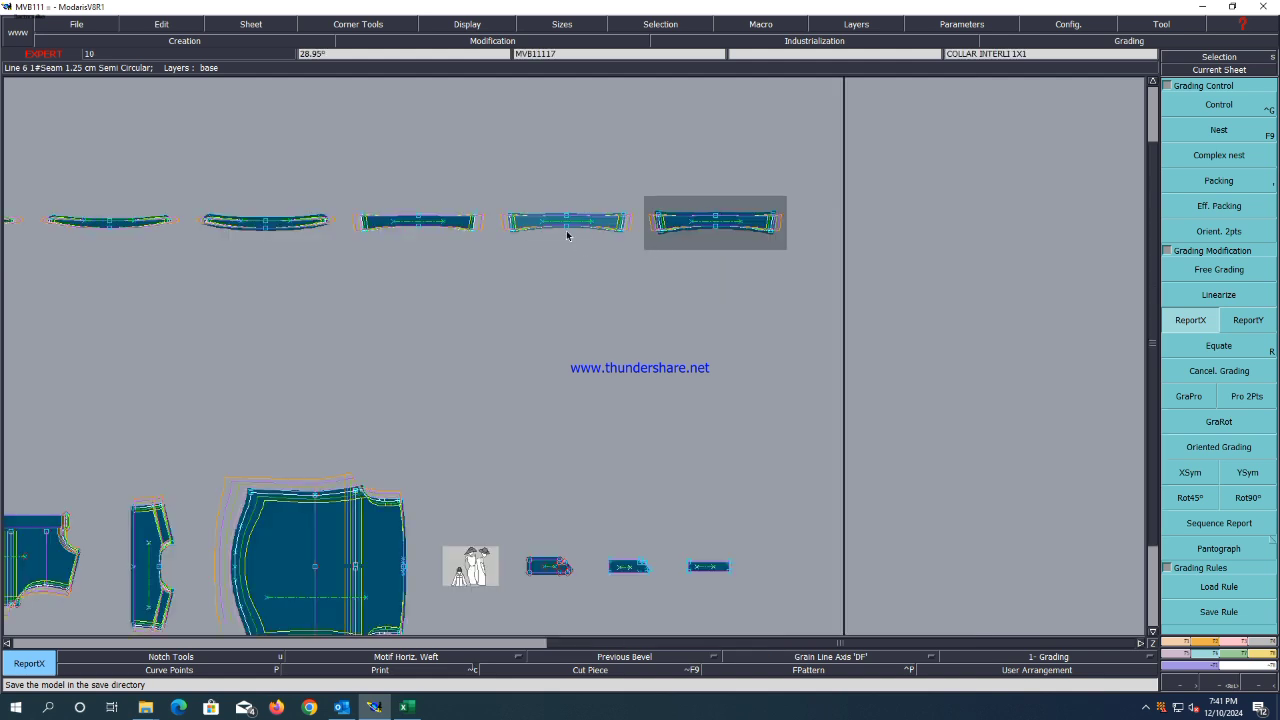
pyautogui.scroll(3, 567, 235)
pyautogui.scroll(-2, 557, 238)
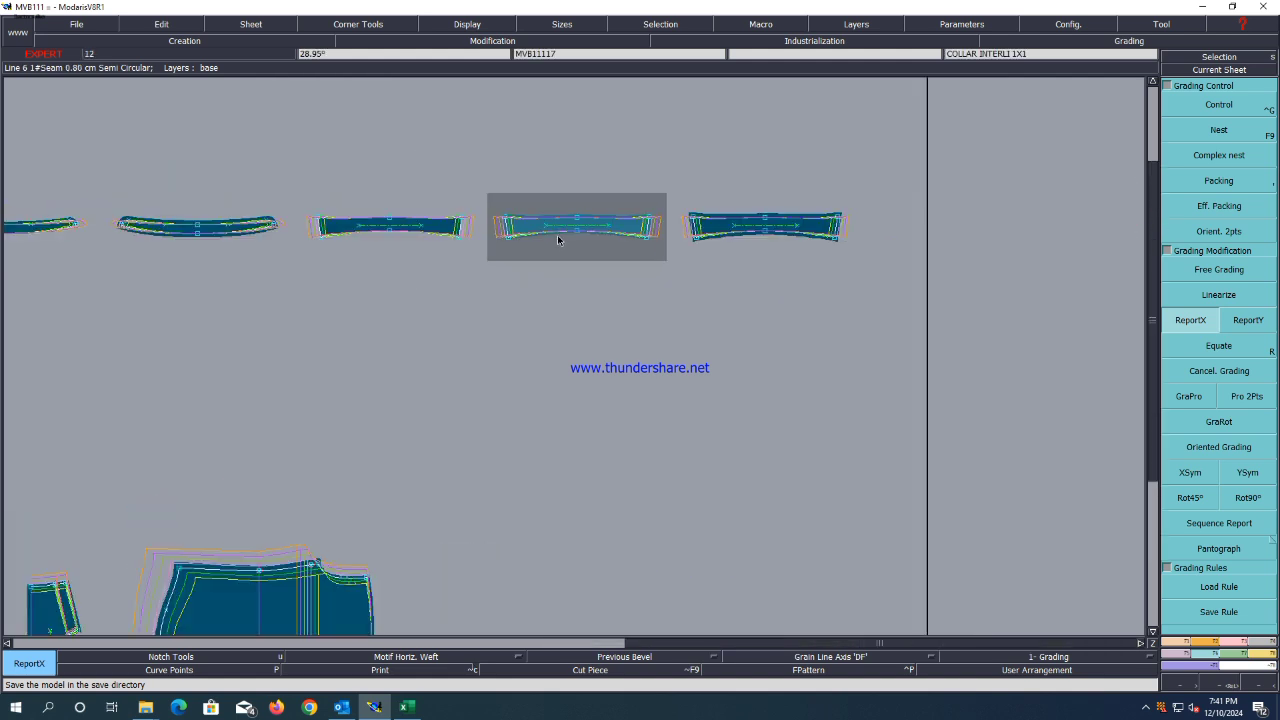
pyautogui.scroll(-2, 557, 238)
pyautogui.scroll(-2, 558, 238)
pyautogui.scroll(4, 466, 249)
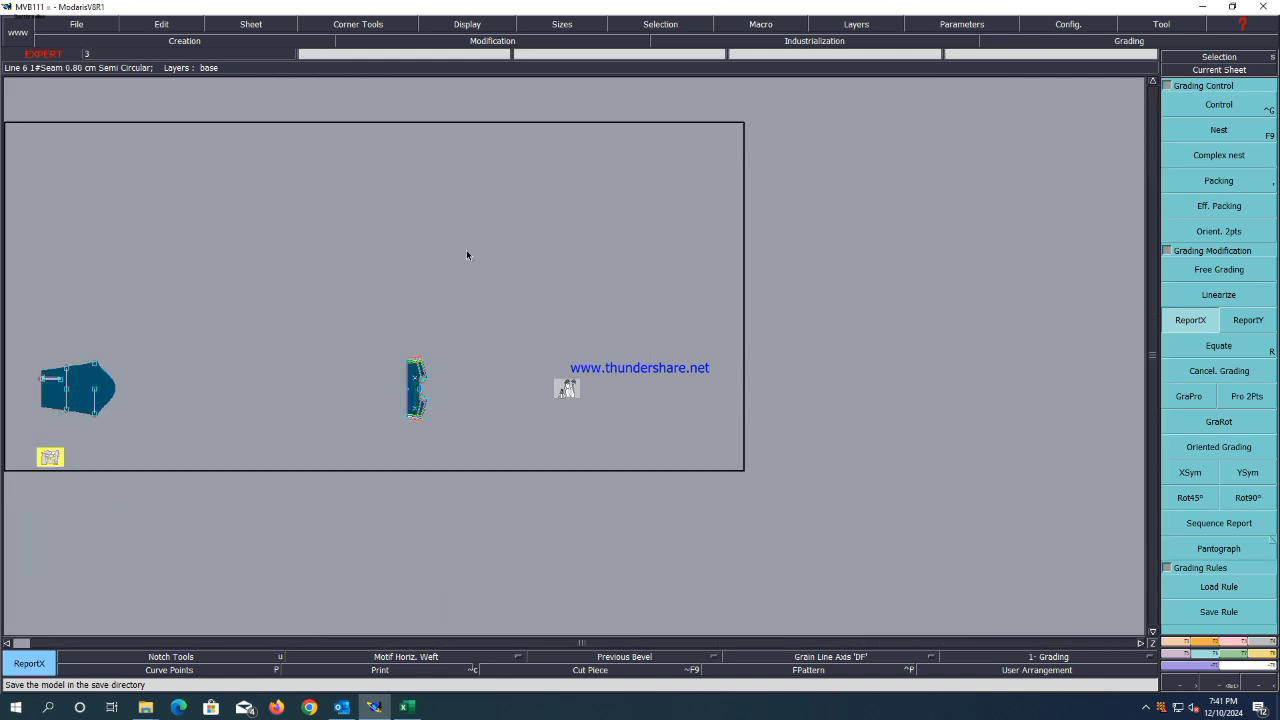
pyautogui.scroll(-3, 520, 254)
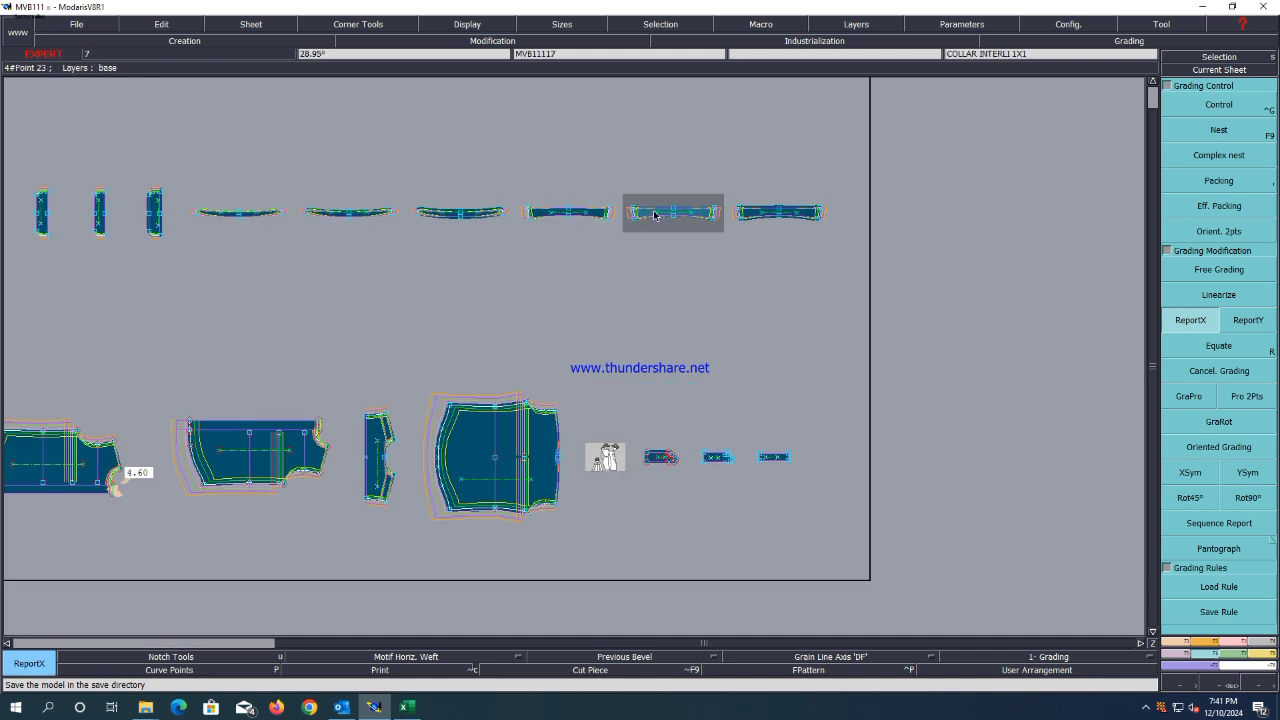
# Set the COLLAR FINISH article's fabric code to FI in the MVB111 variant.
pyautogui.scroll(-2, 743, 443)
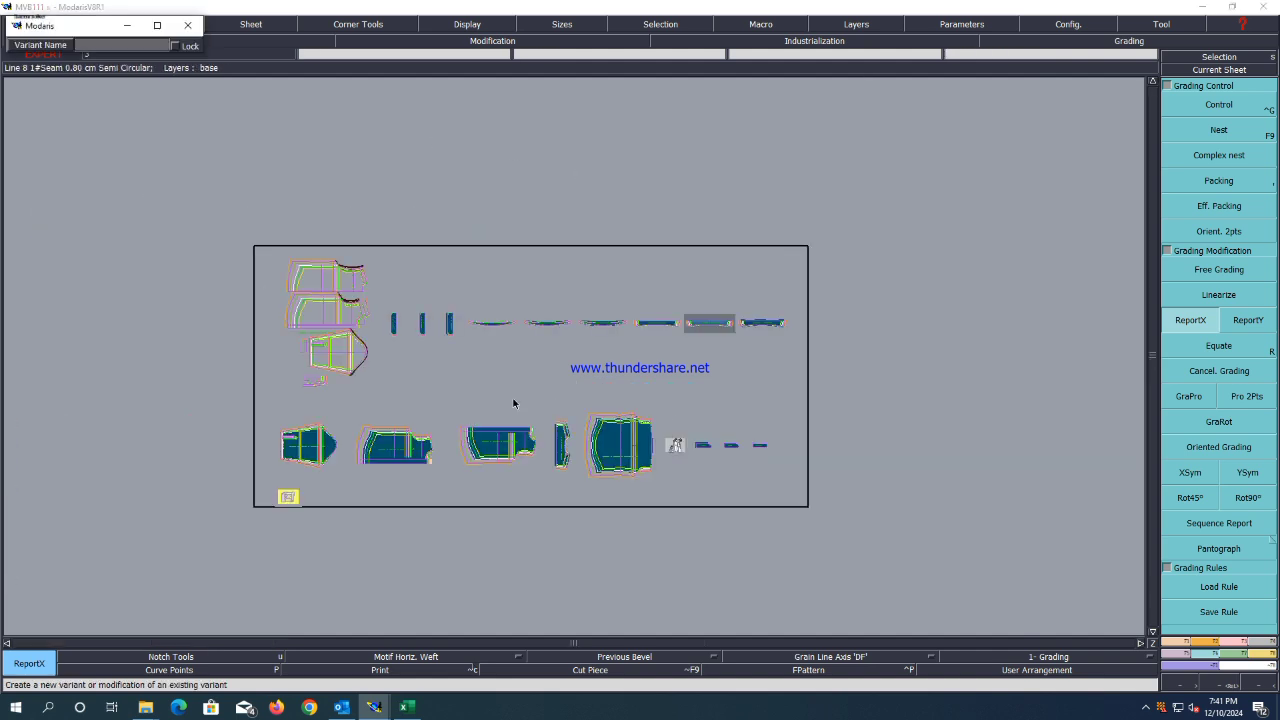
pyautogui.click(289, 498)
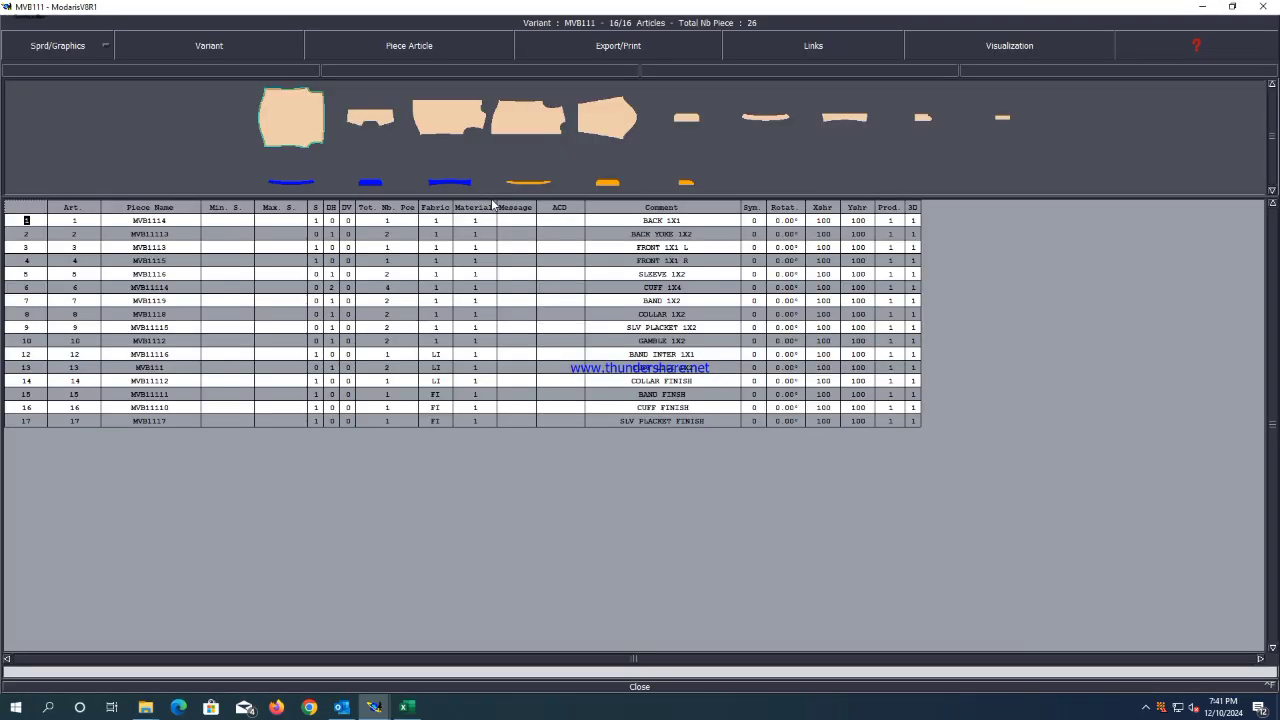
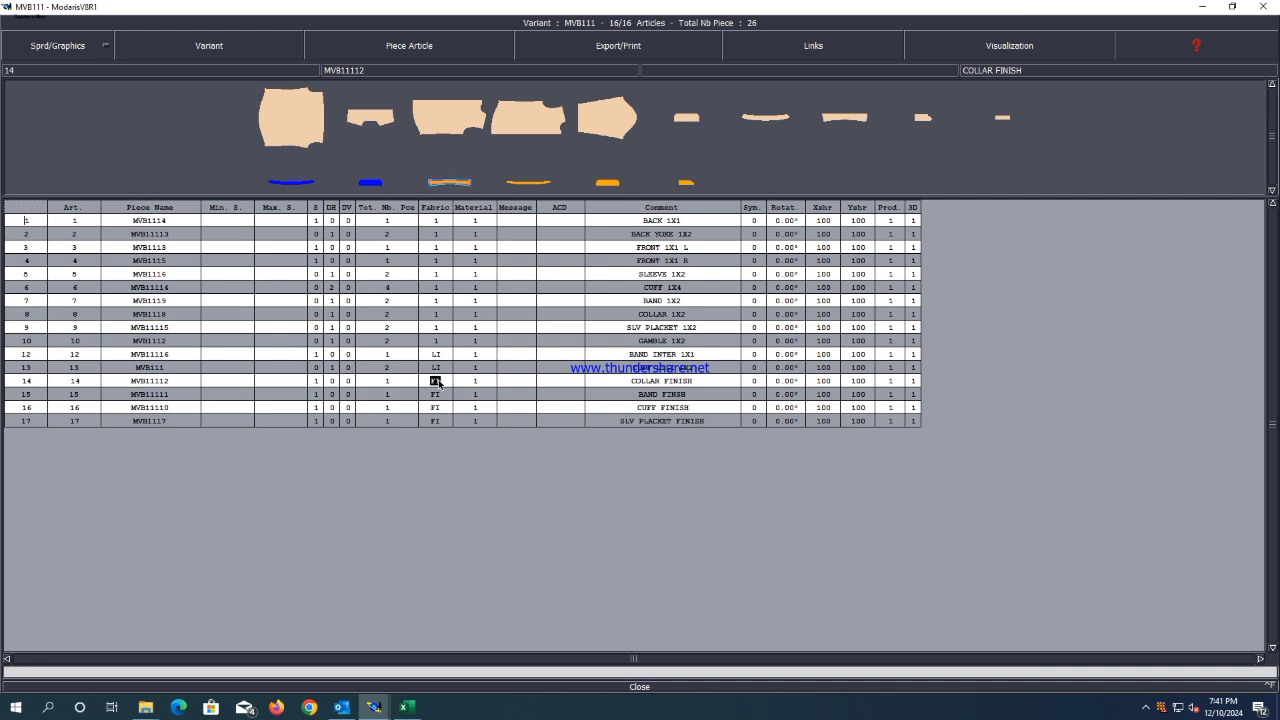
pyautogui.click(638, 688)
# Add the COLLAR INTERLI 1X1 piece to the MVB111 variant as a piece article.
pyautogui.scroll(3, 705, 297)
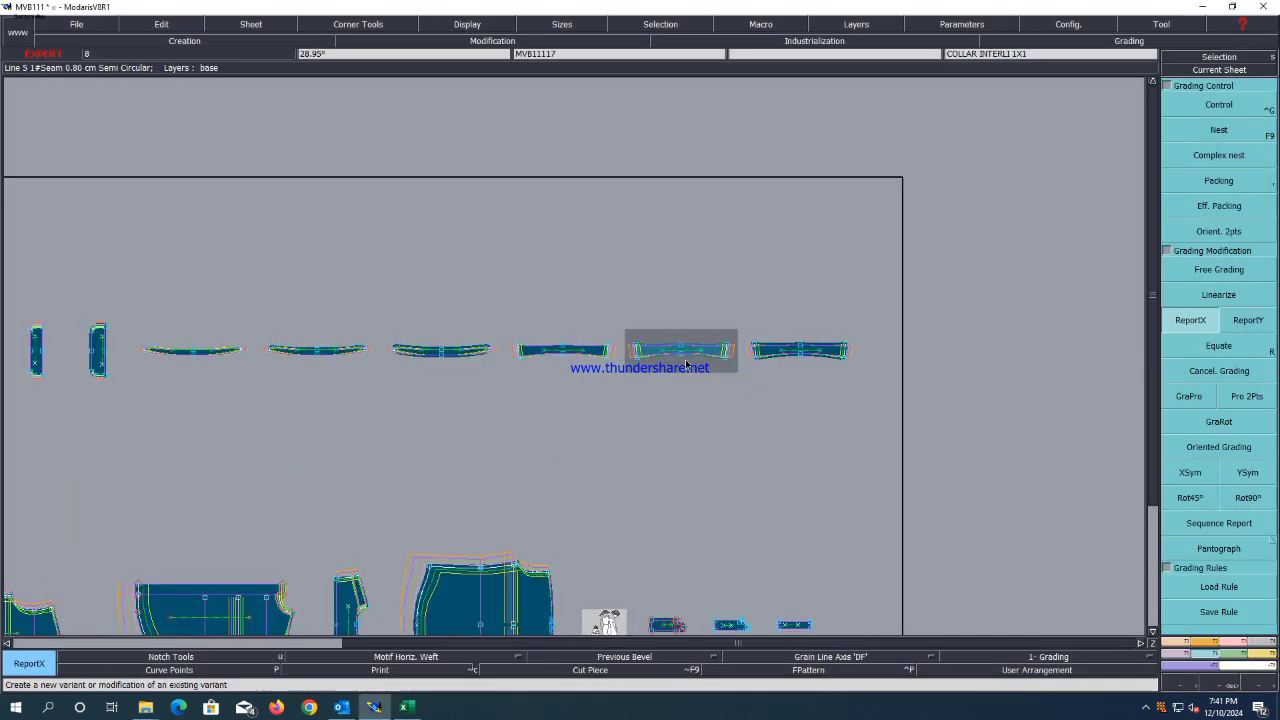
pyautogui.press('a')
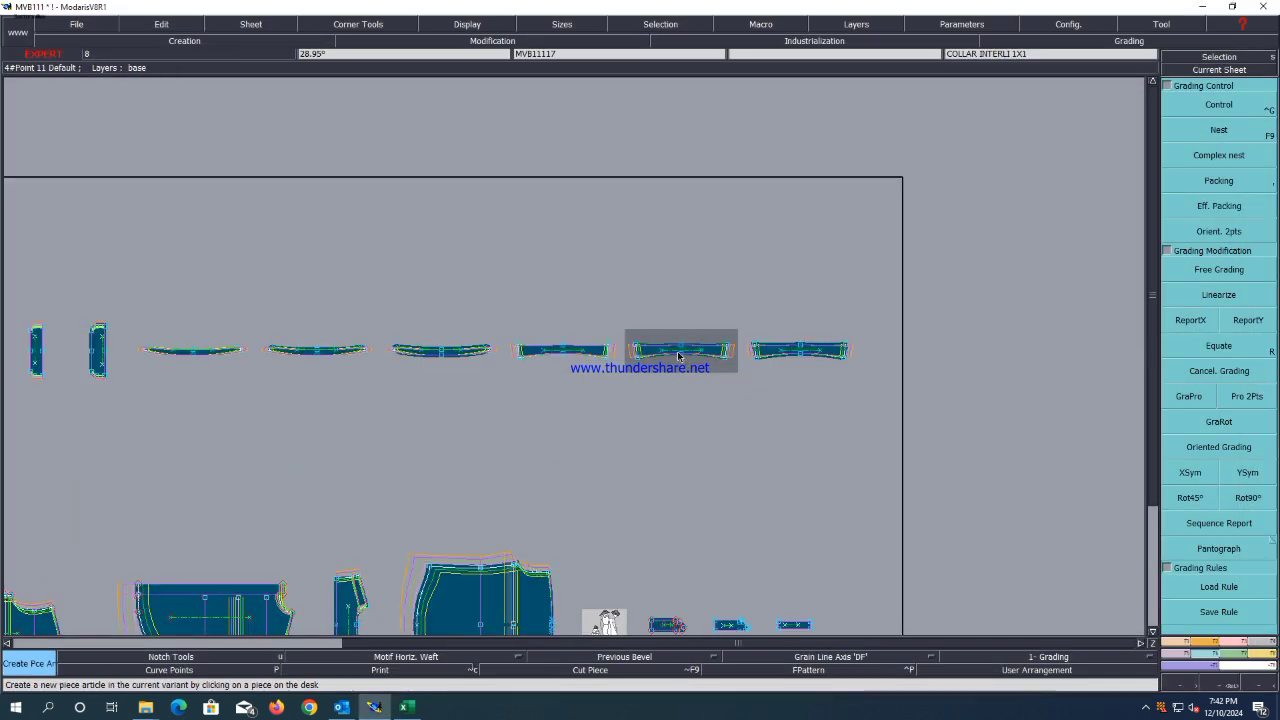
# Set the COLLAR INTERLI 1X1 article's fabric code to LI and move it directly above COLLAR FINISH in the variant.
pyautogui.scroll(-2, 646, 389)
pyautogui.press('v')
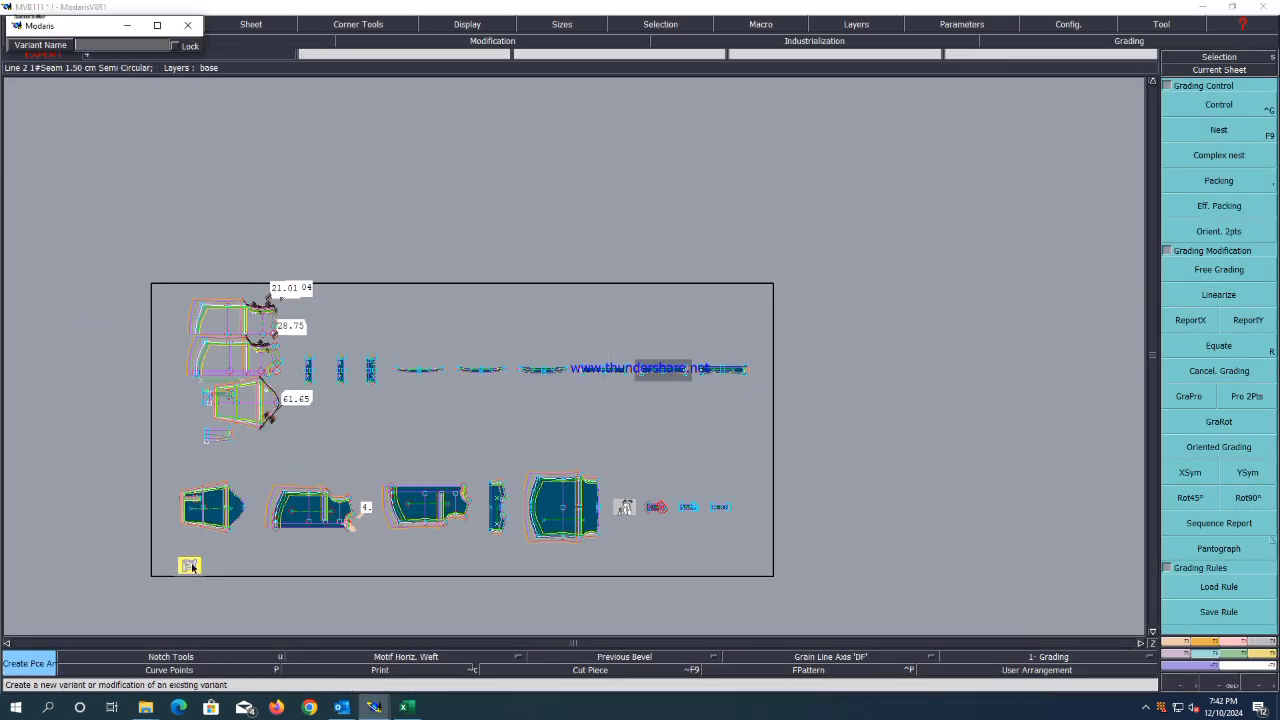
pyautogui.click(190, 566)
pyautogui.click(1023, 10)
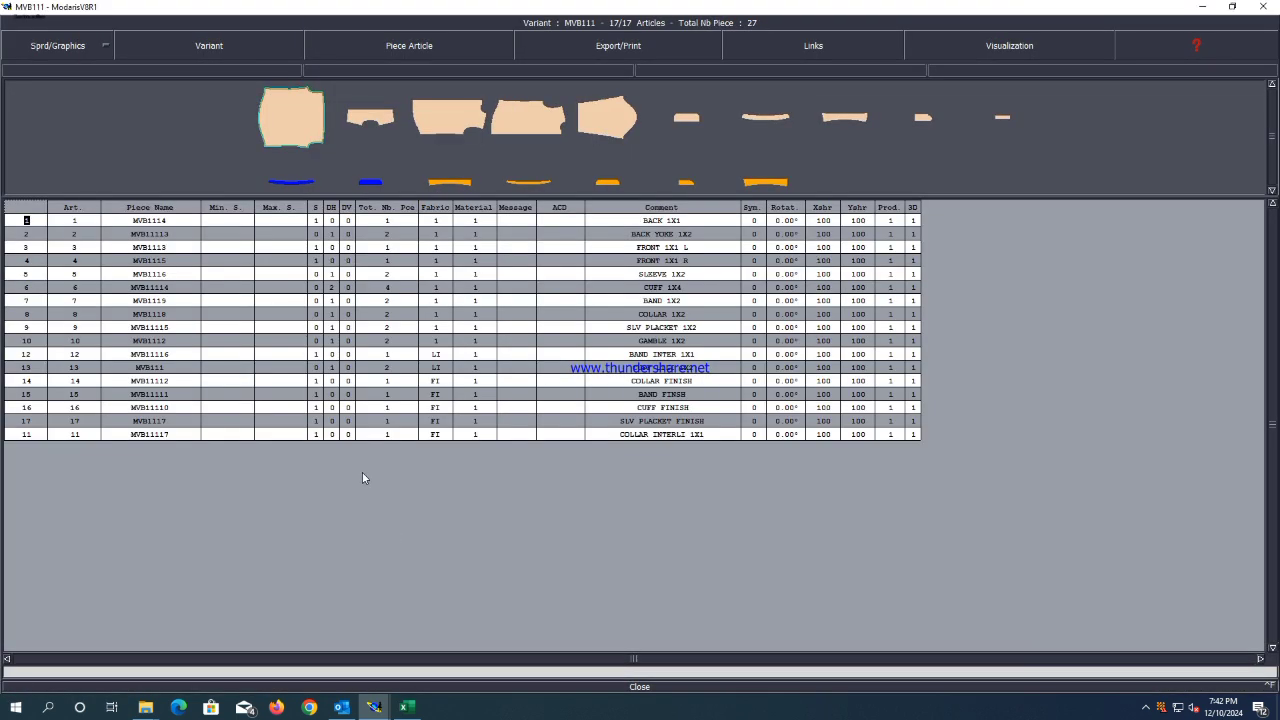
pyautogui.click(436, 435)
pyautogui.click(404, 42)
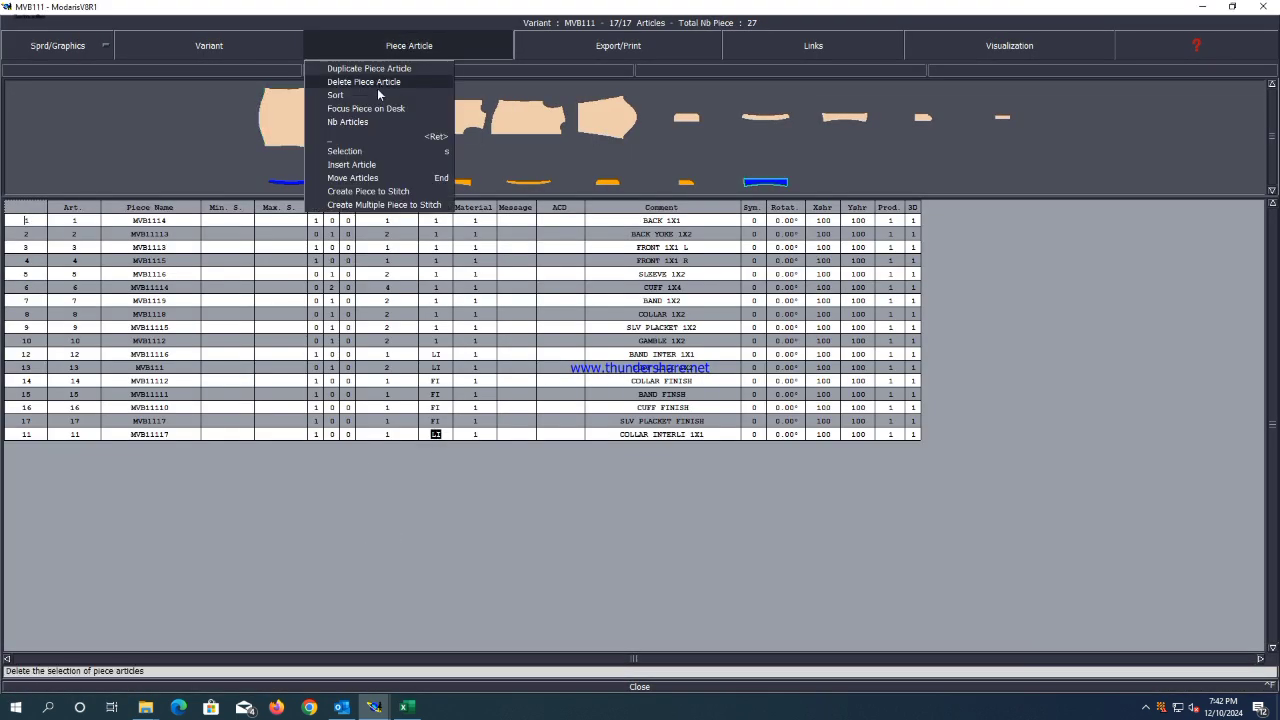
pyautogui.click(334, 109)
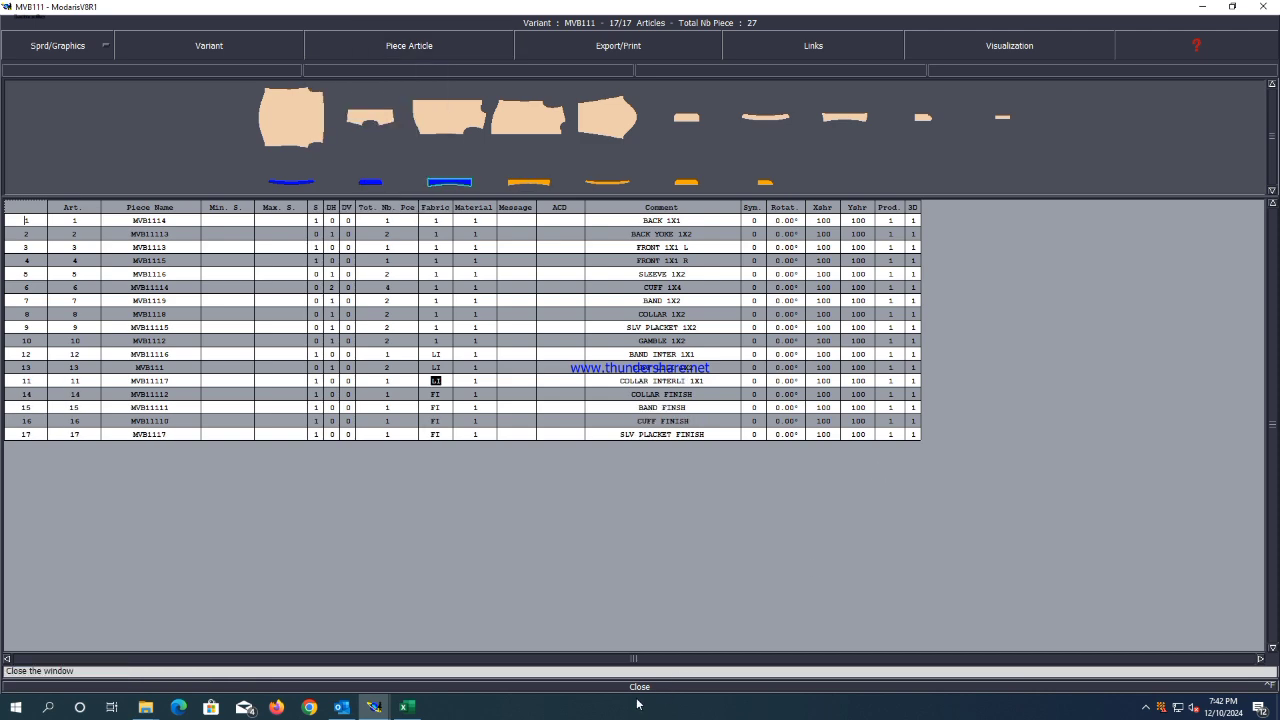
# Close the MVB111 variant table and save the model despite the validation-file warning.
pyautogui.click(637, 687)
pyautogui.click(542, 440)
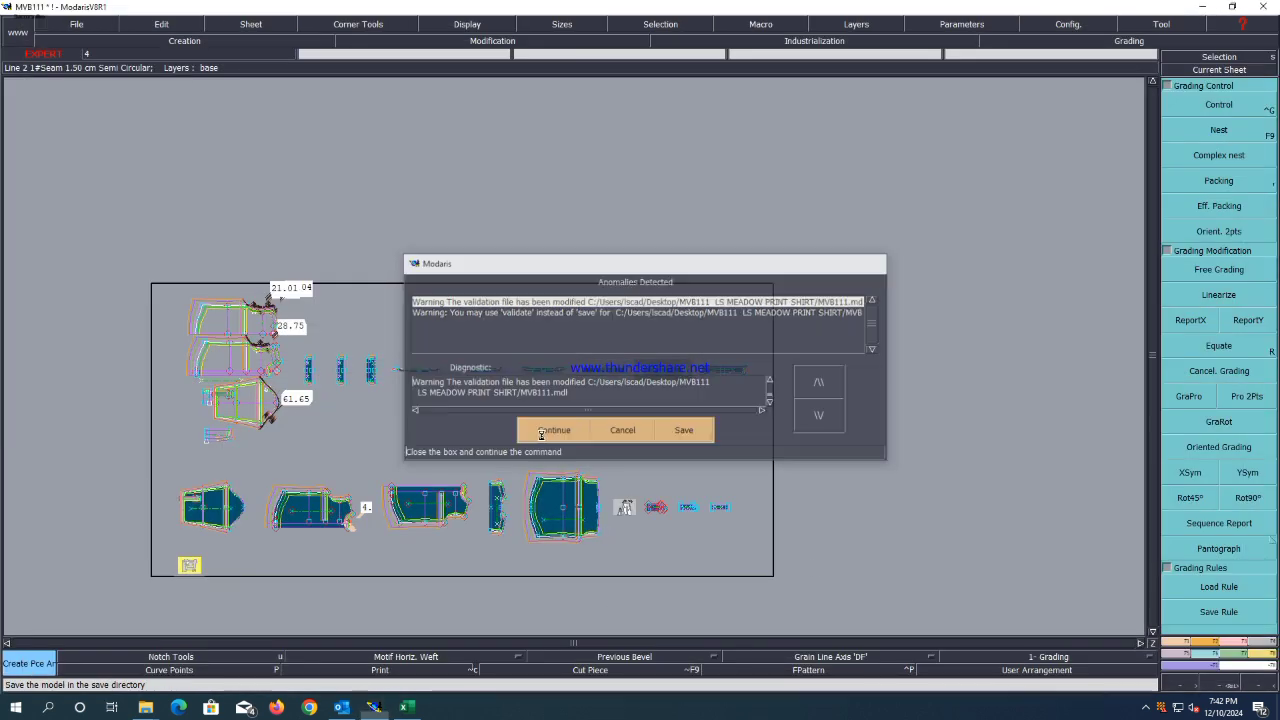
pyautogui.click(556, 431)
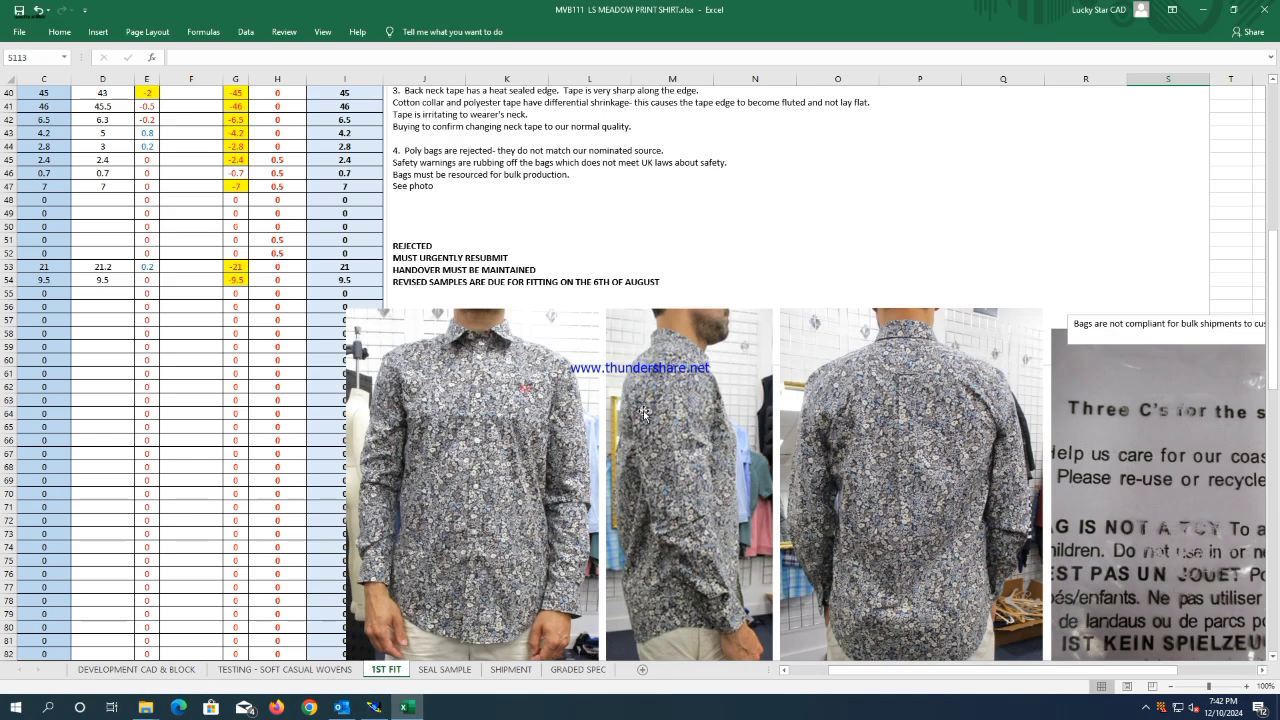
# Review the fit comments and shirt photos on the 1ST FIT sheet of the MVB111 Excel workbook.
pyautogui.scroll(-2, 632, 410)
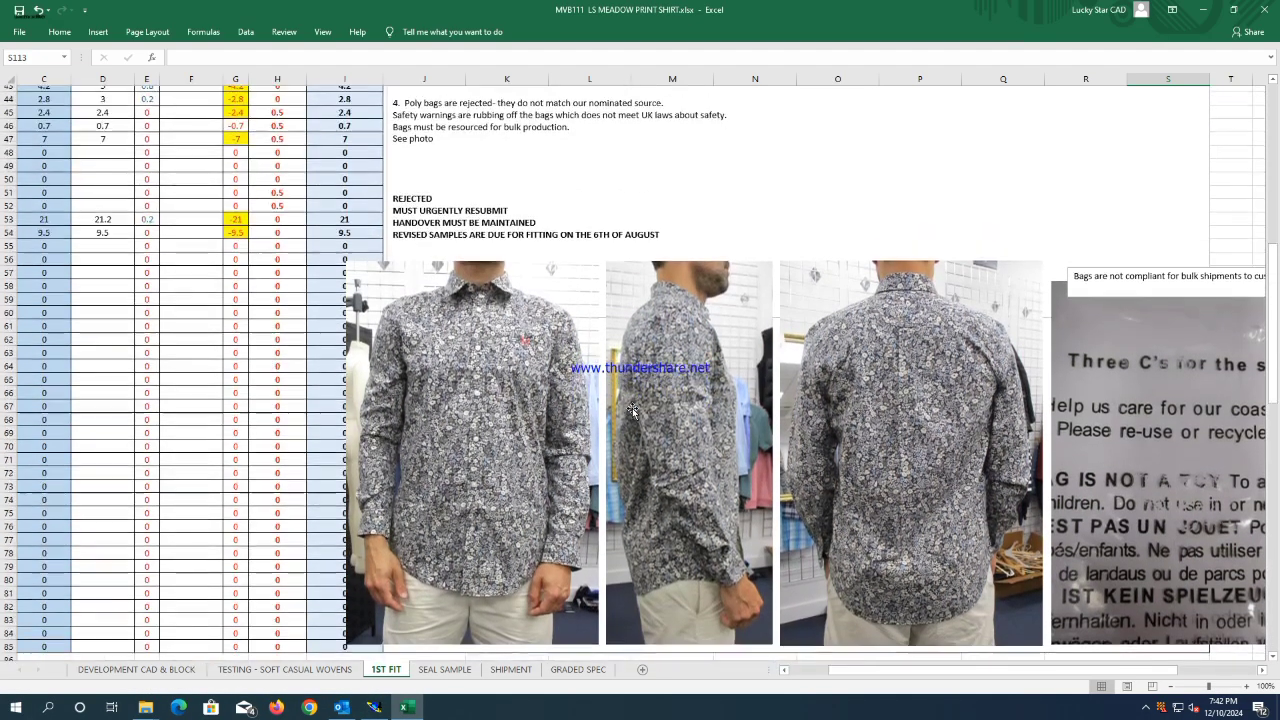
pyautogui.scroll(-8, 632, 410)
pyautogui.hotkey('ctrl', 'e')
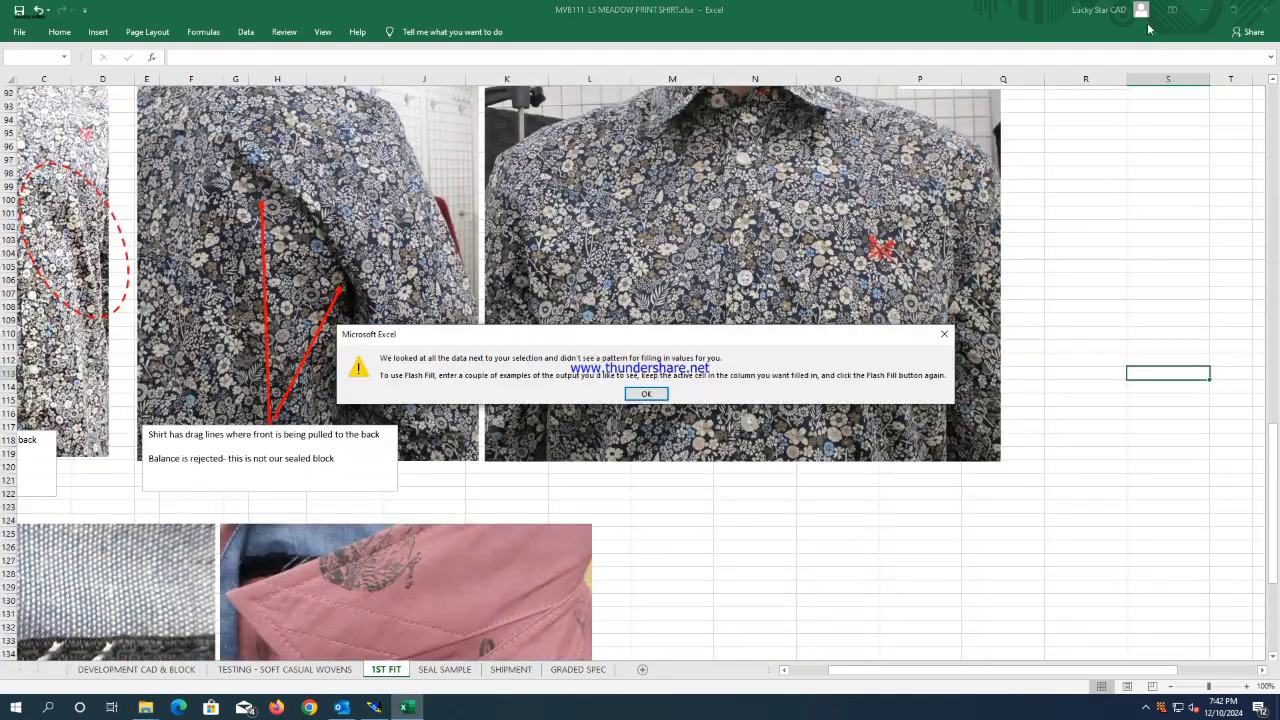
pyautogui.click(646, 394)
# Return to Modaris, rearrange the sheets to fit the desk and save the model again.
pyautogui.scroll(5, 646, 394)
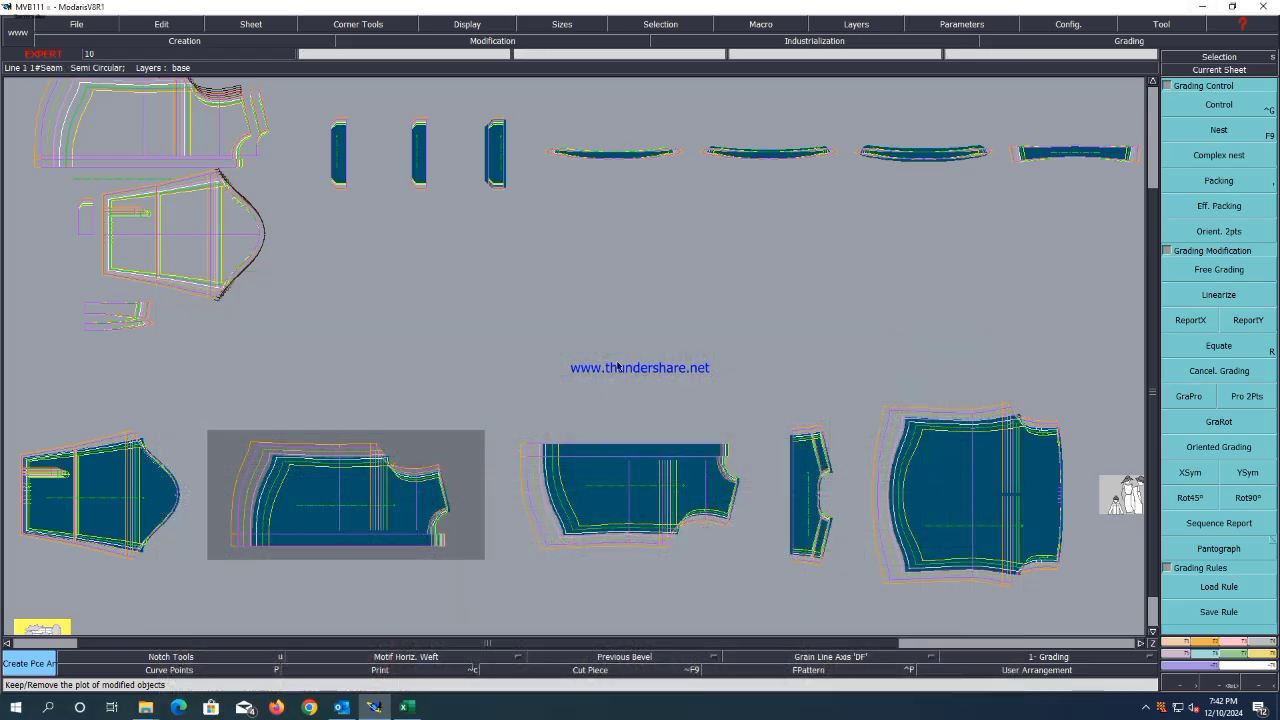
pyautogui.press('8')
pyautogui.hotkey('ctrl', 's')
pyautogui.click(554, 430)
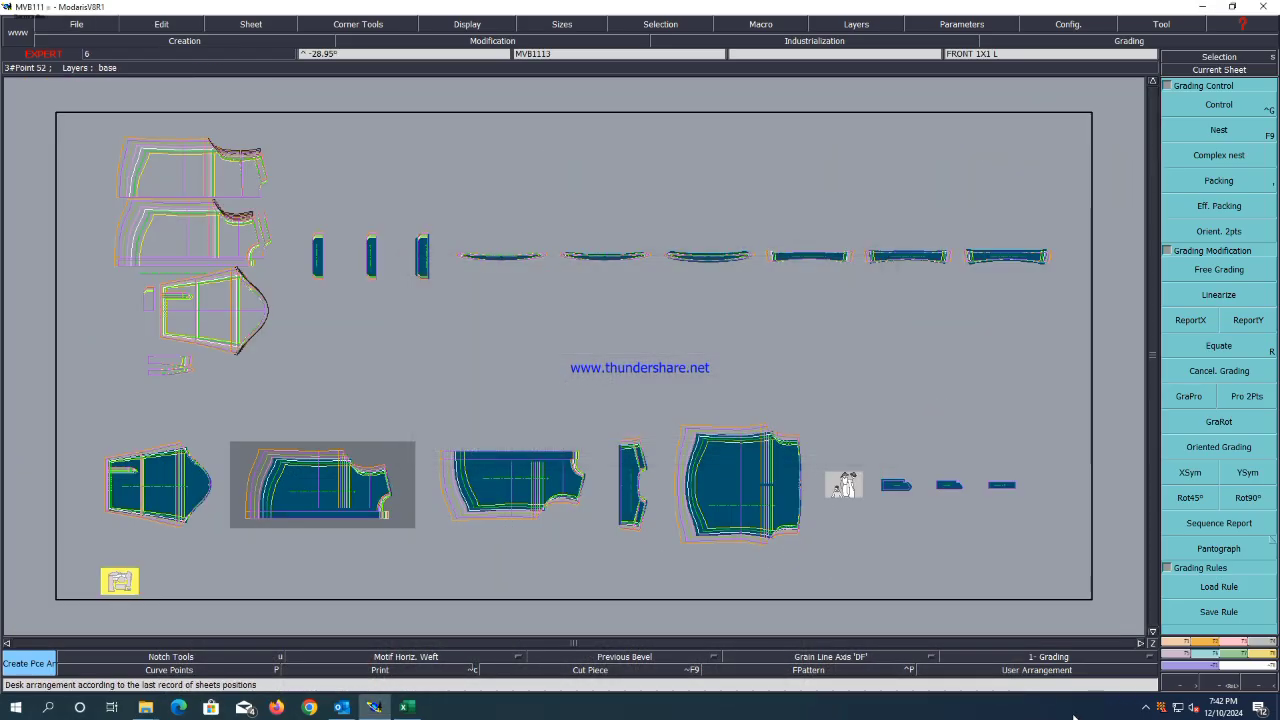
pyautogui.click(1146, 709)
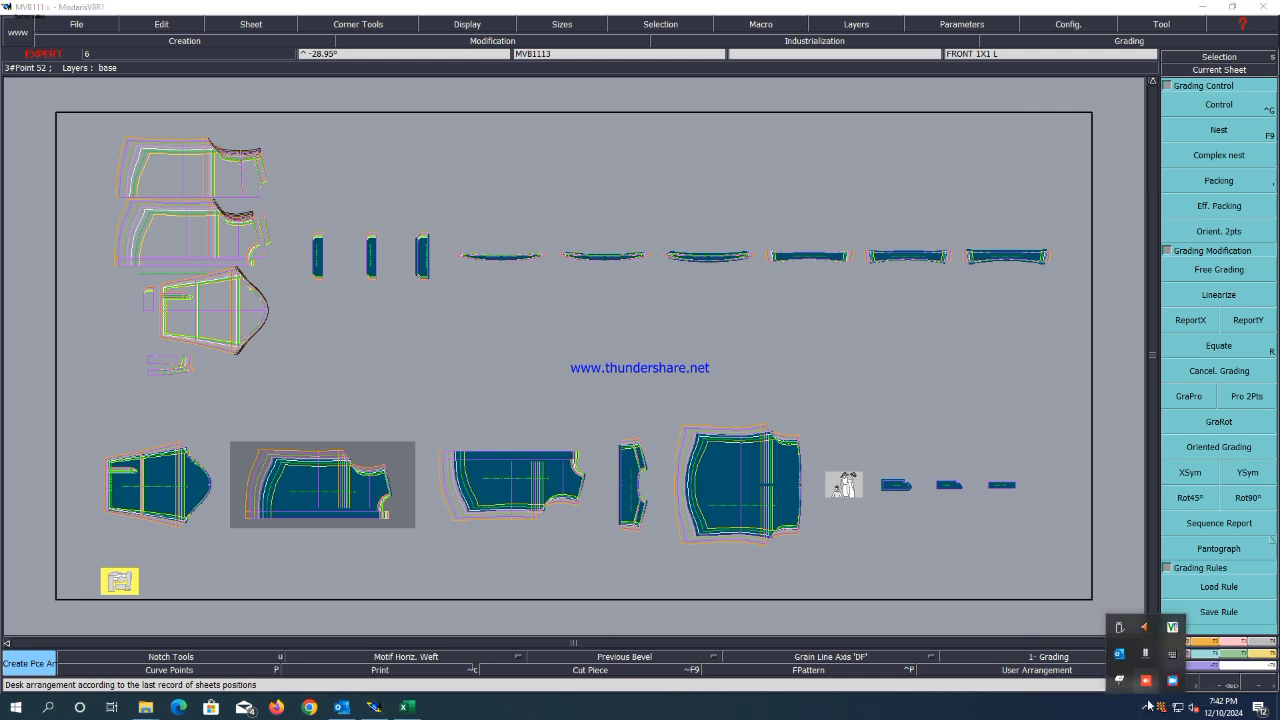